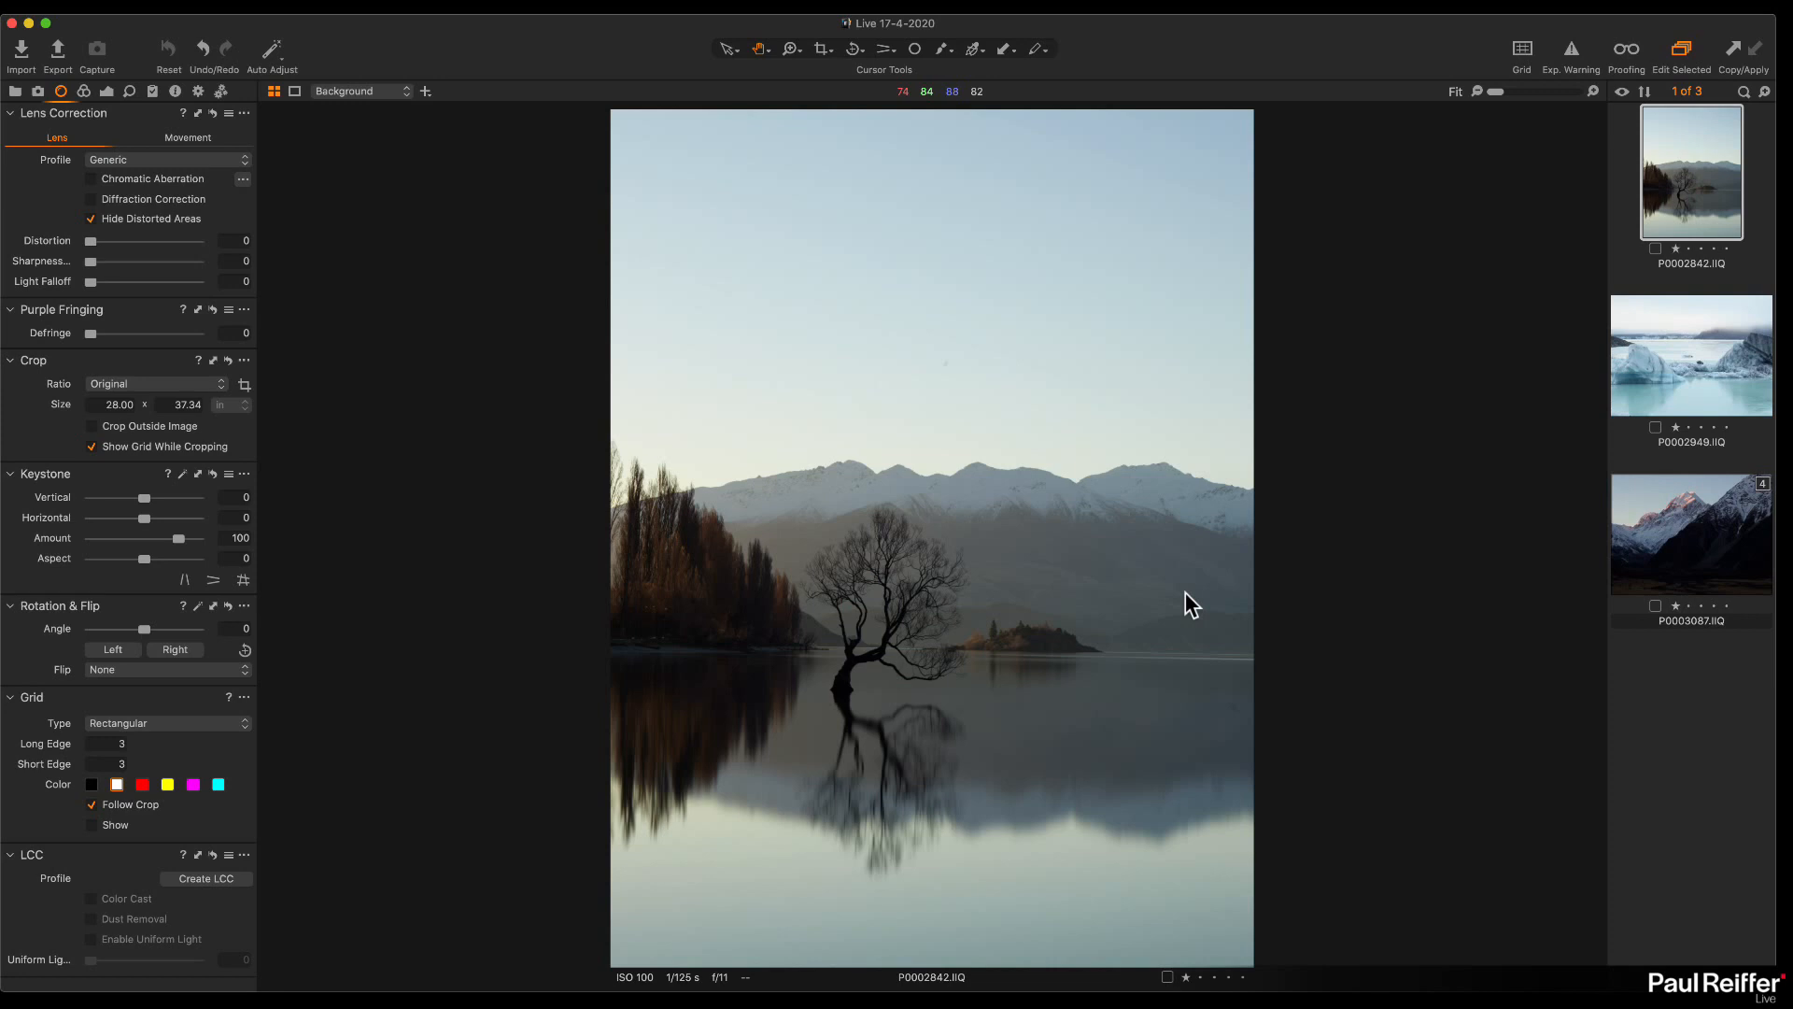
left_click(92, 8)
mouse_move(19, 7)
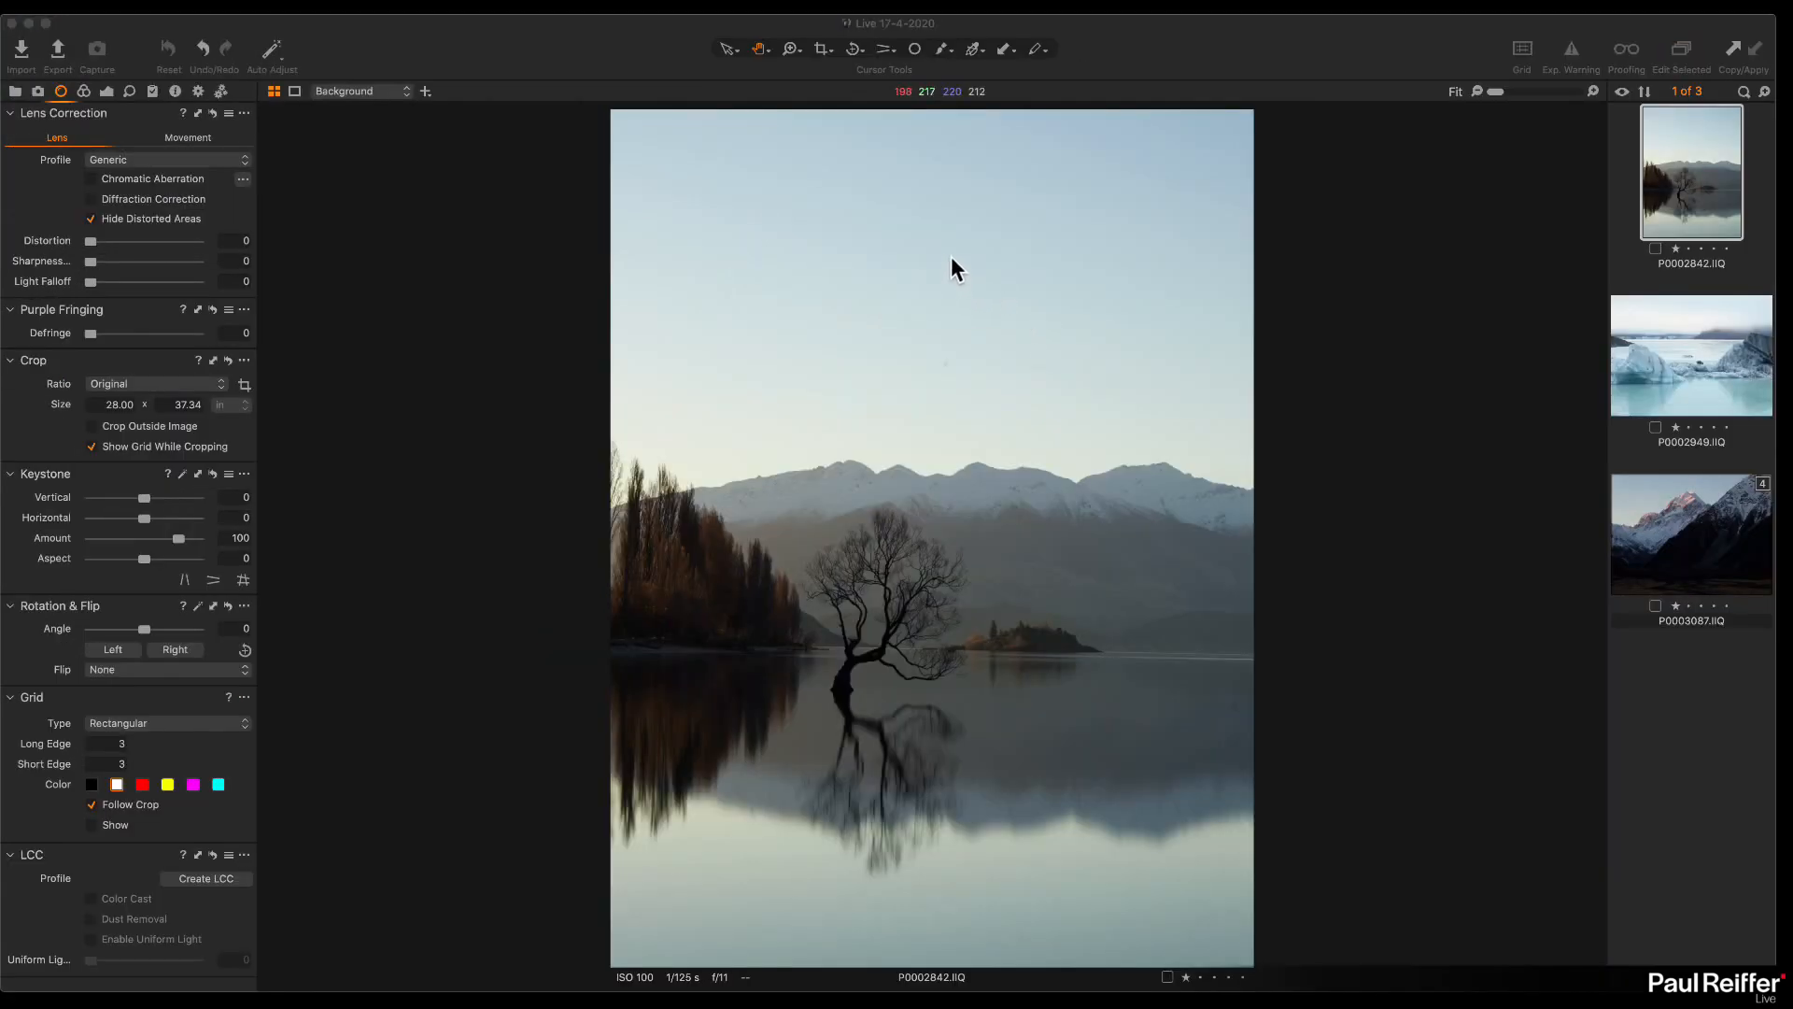
left_click(841, 246)
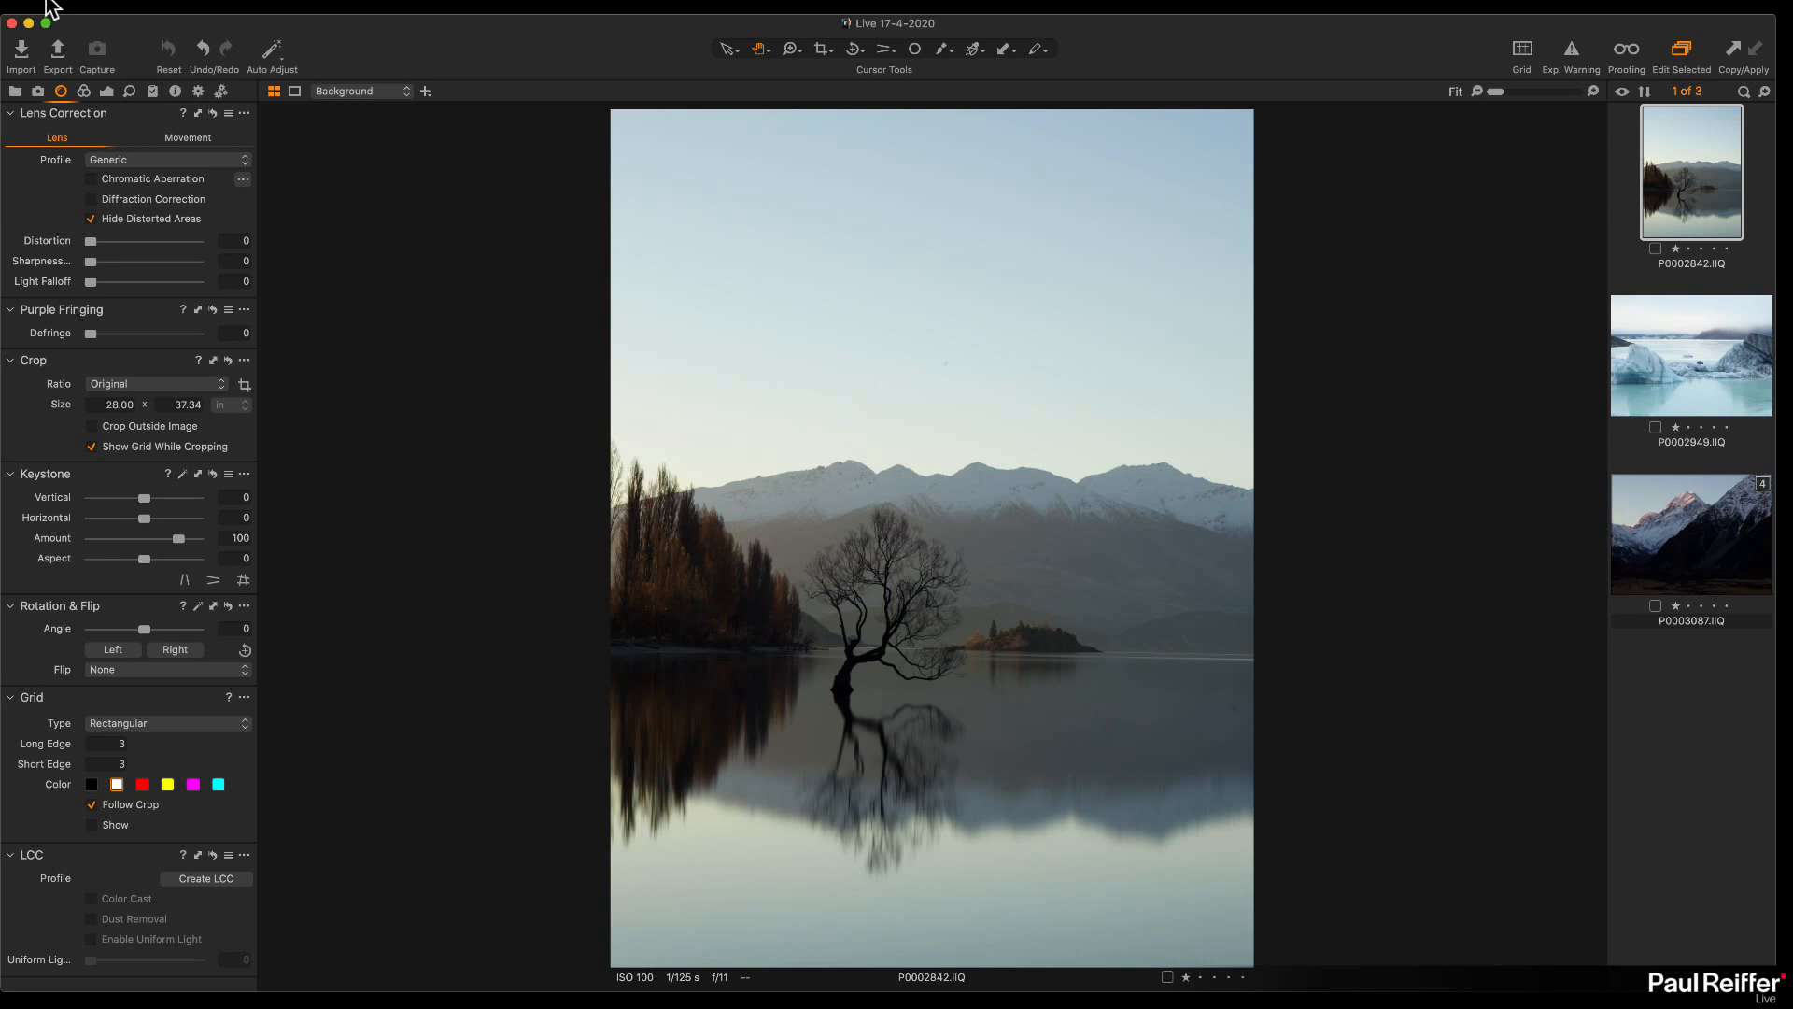
left_click(19, 7)
left_click(45, 29)
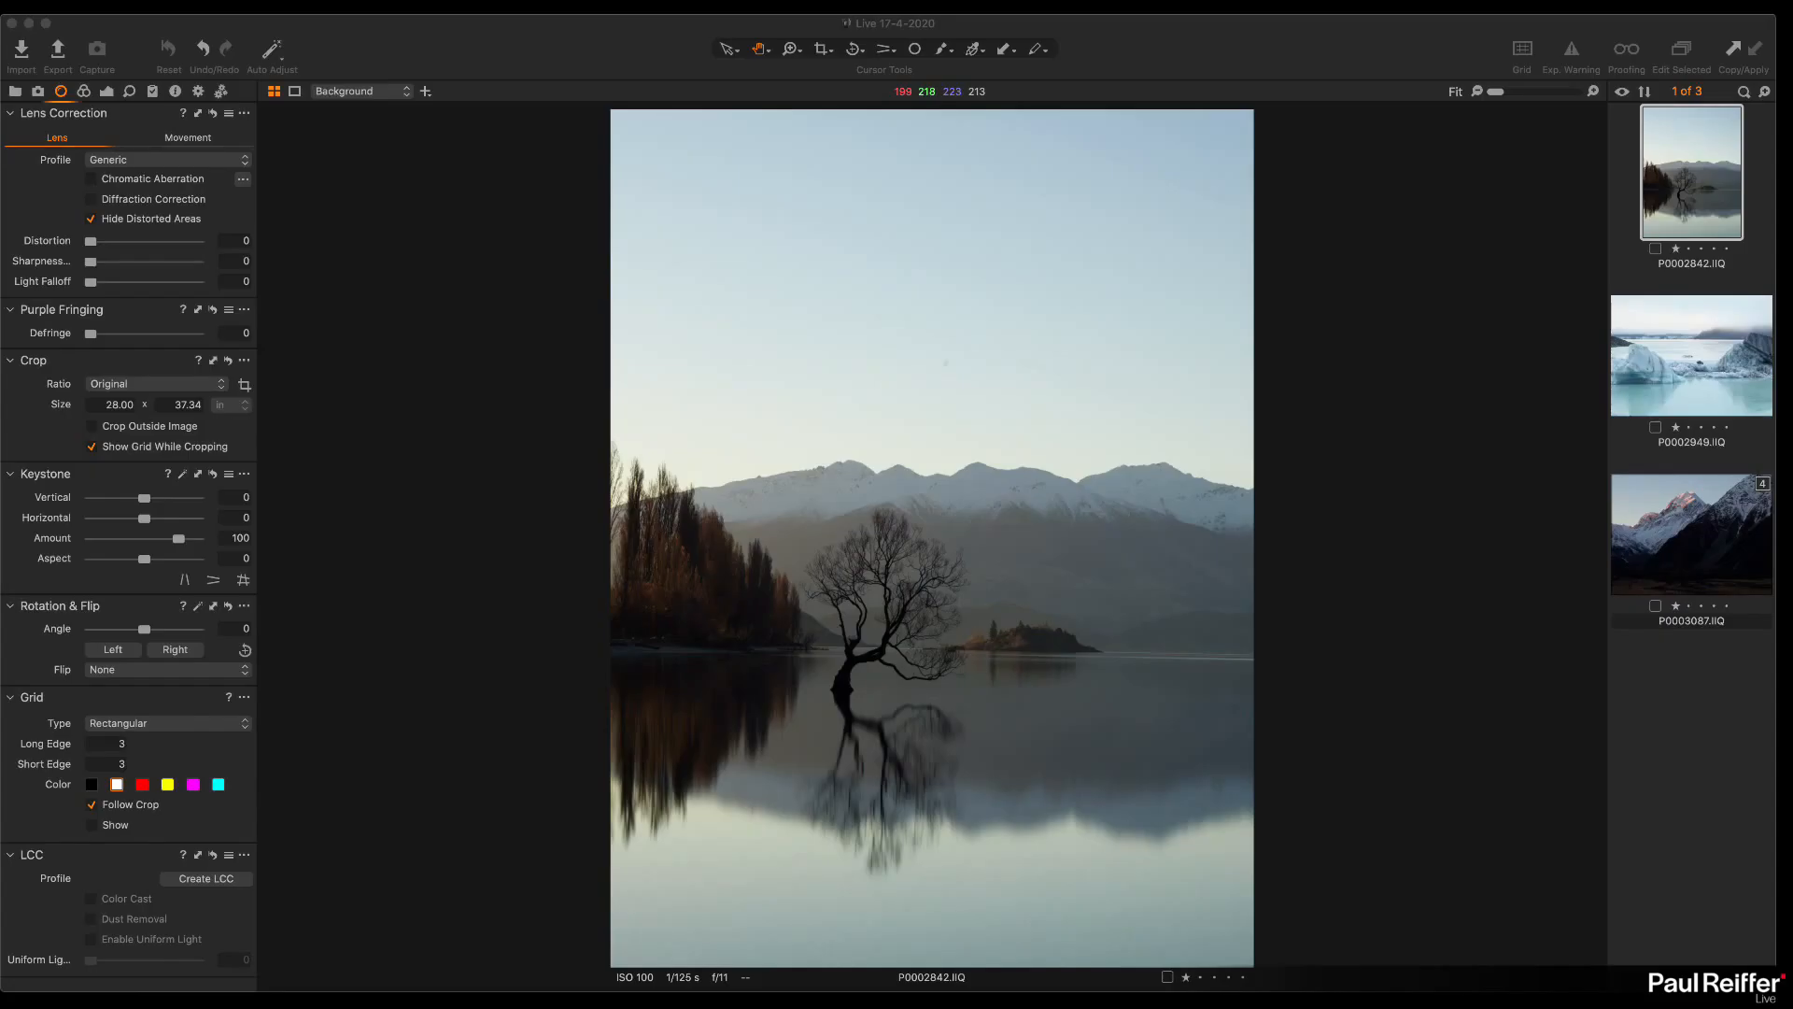
left_click(510, 228)
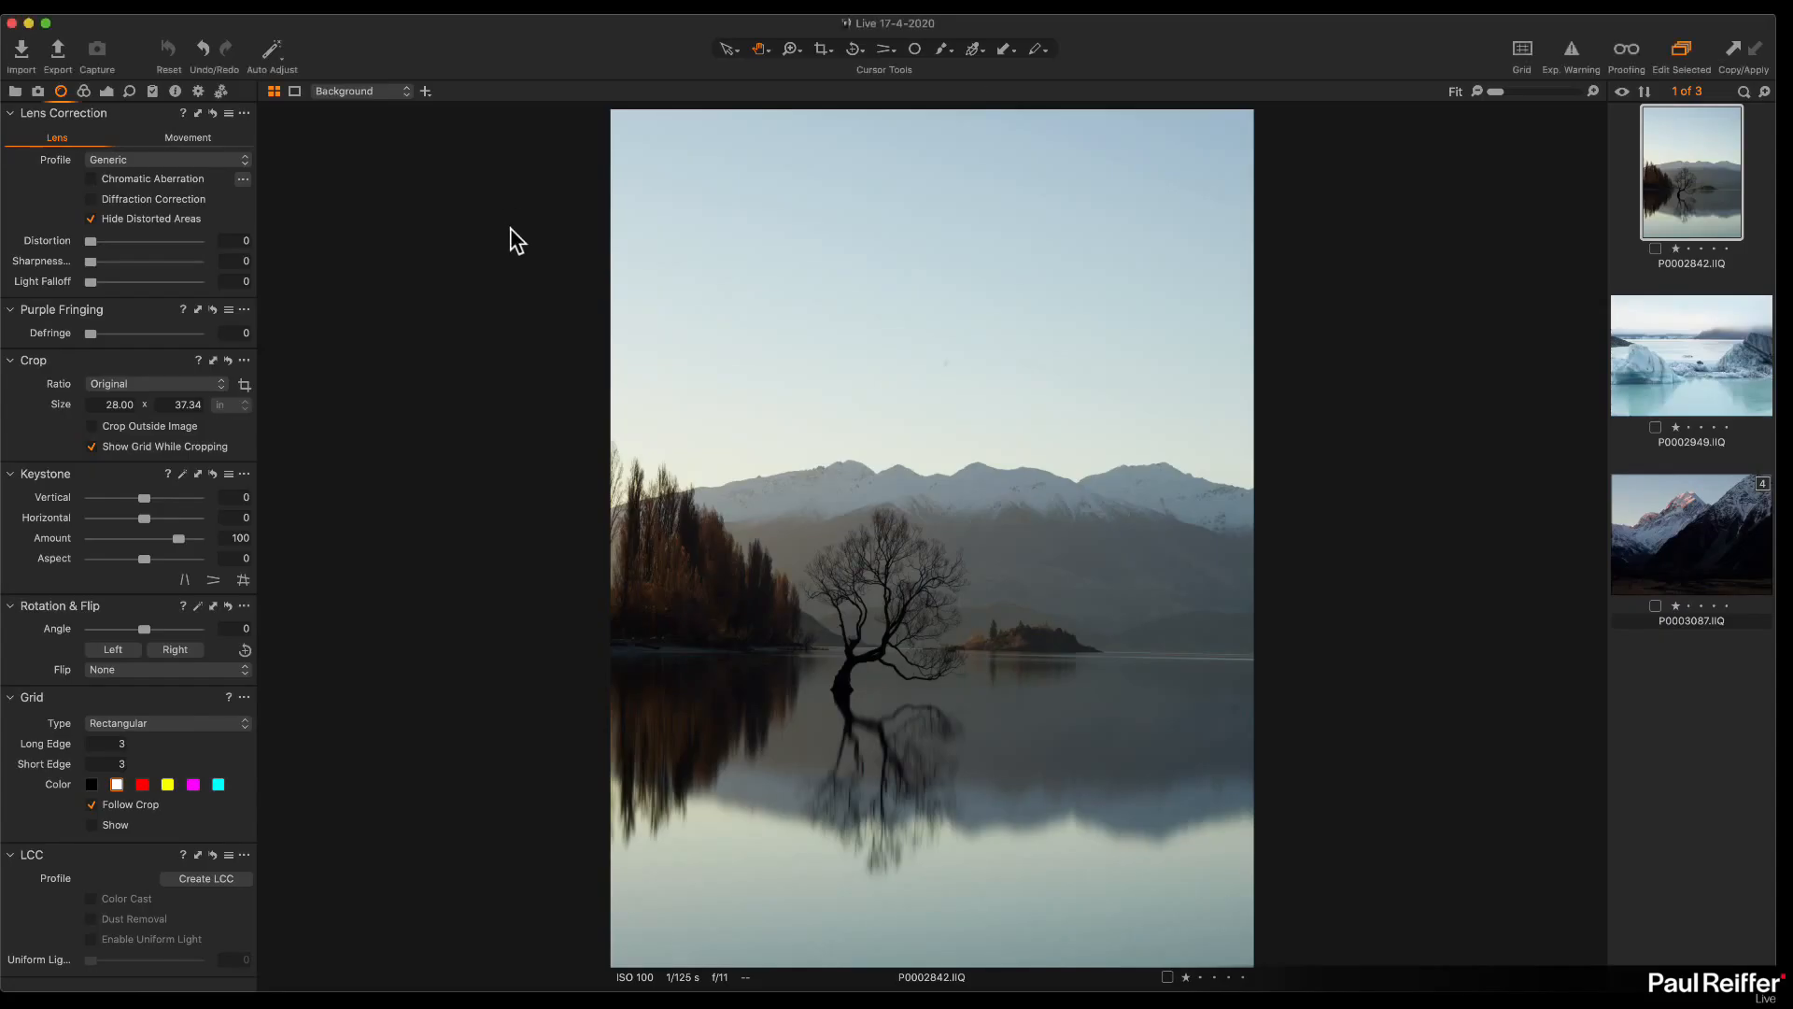
Step: Open the preferences, review the General settings and close the window
left_click(100, 8)
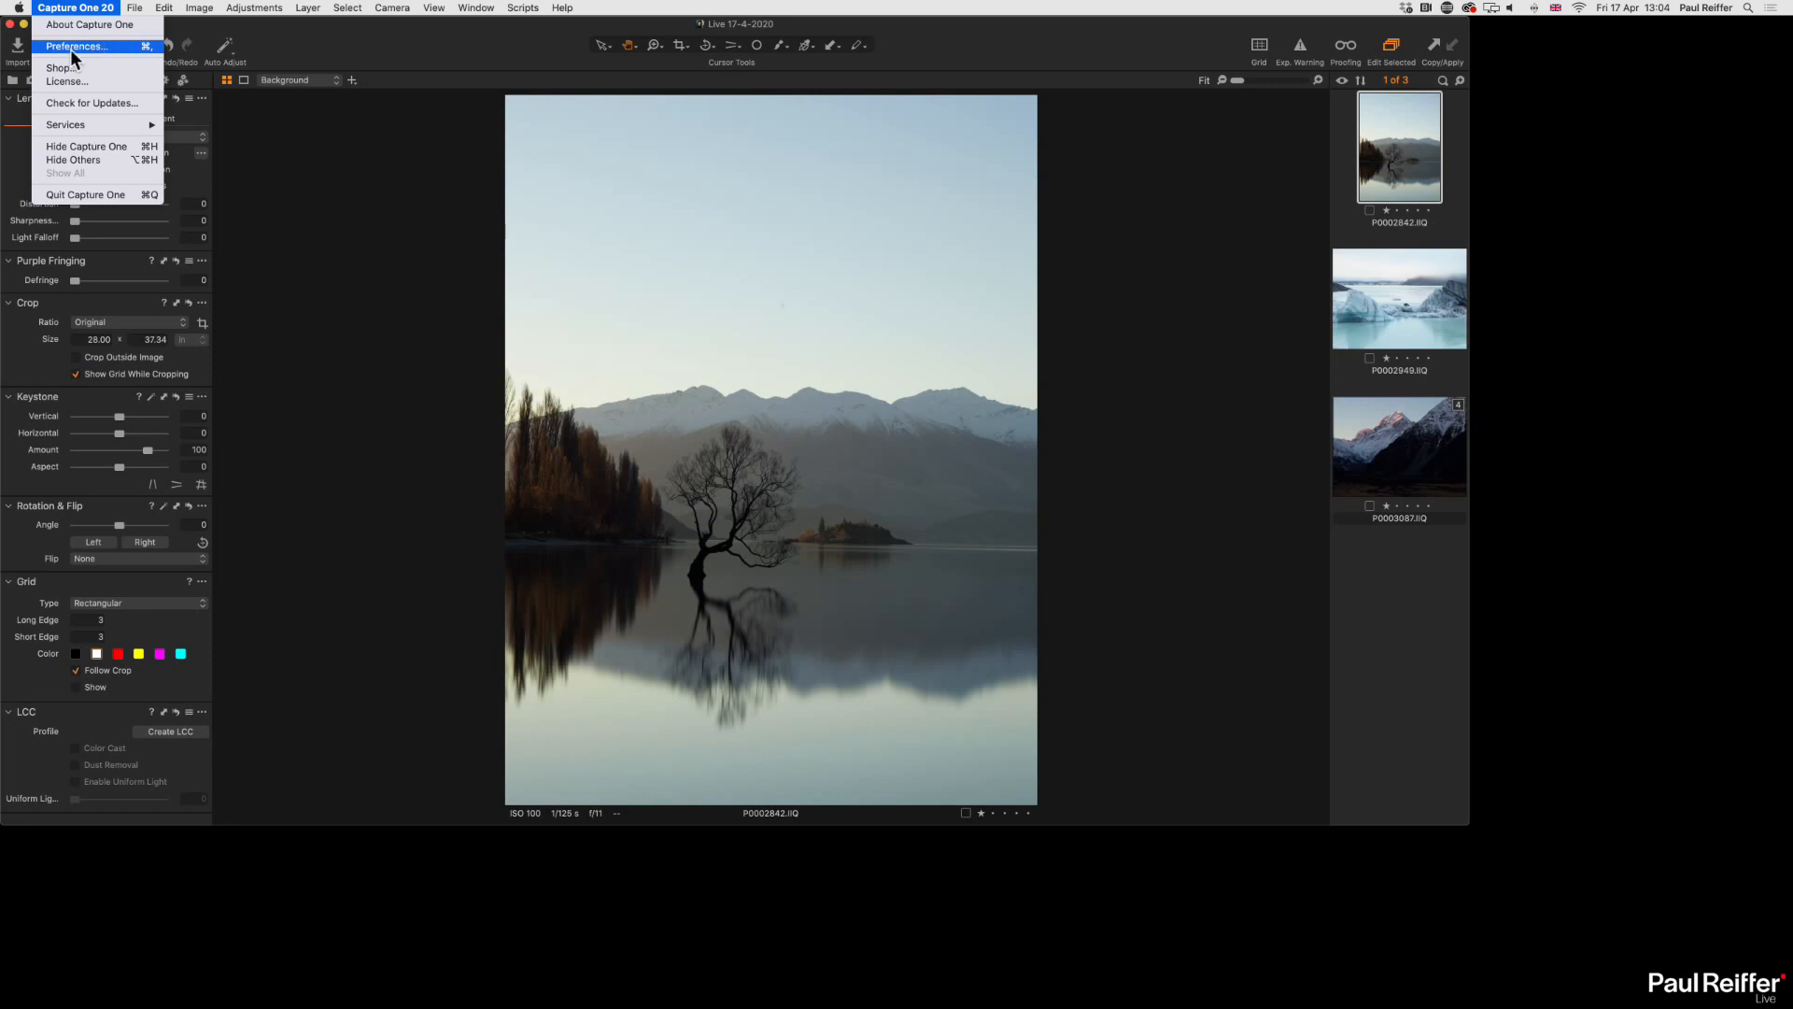
left_click(94, 46)
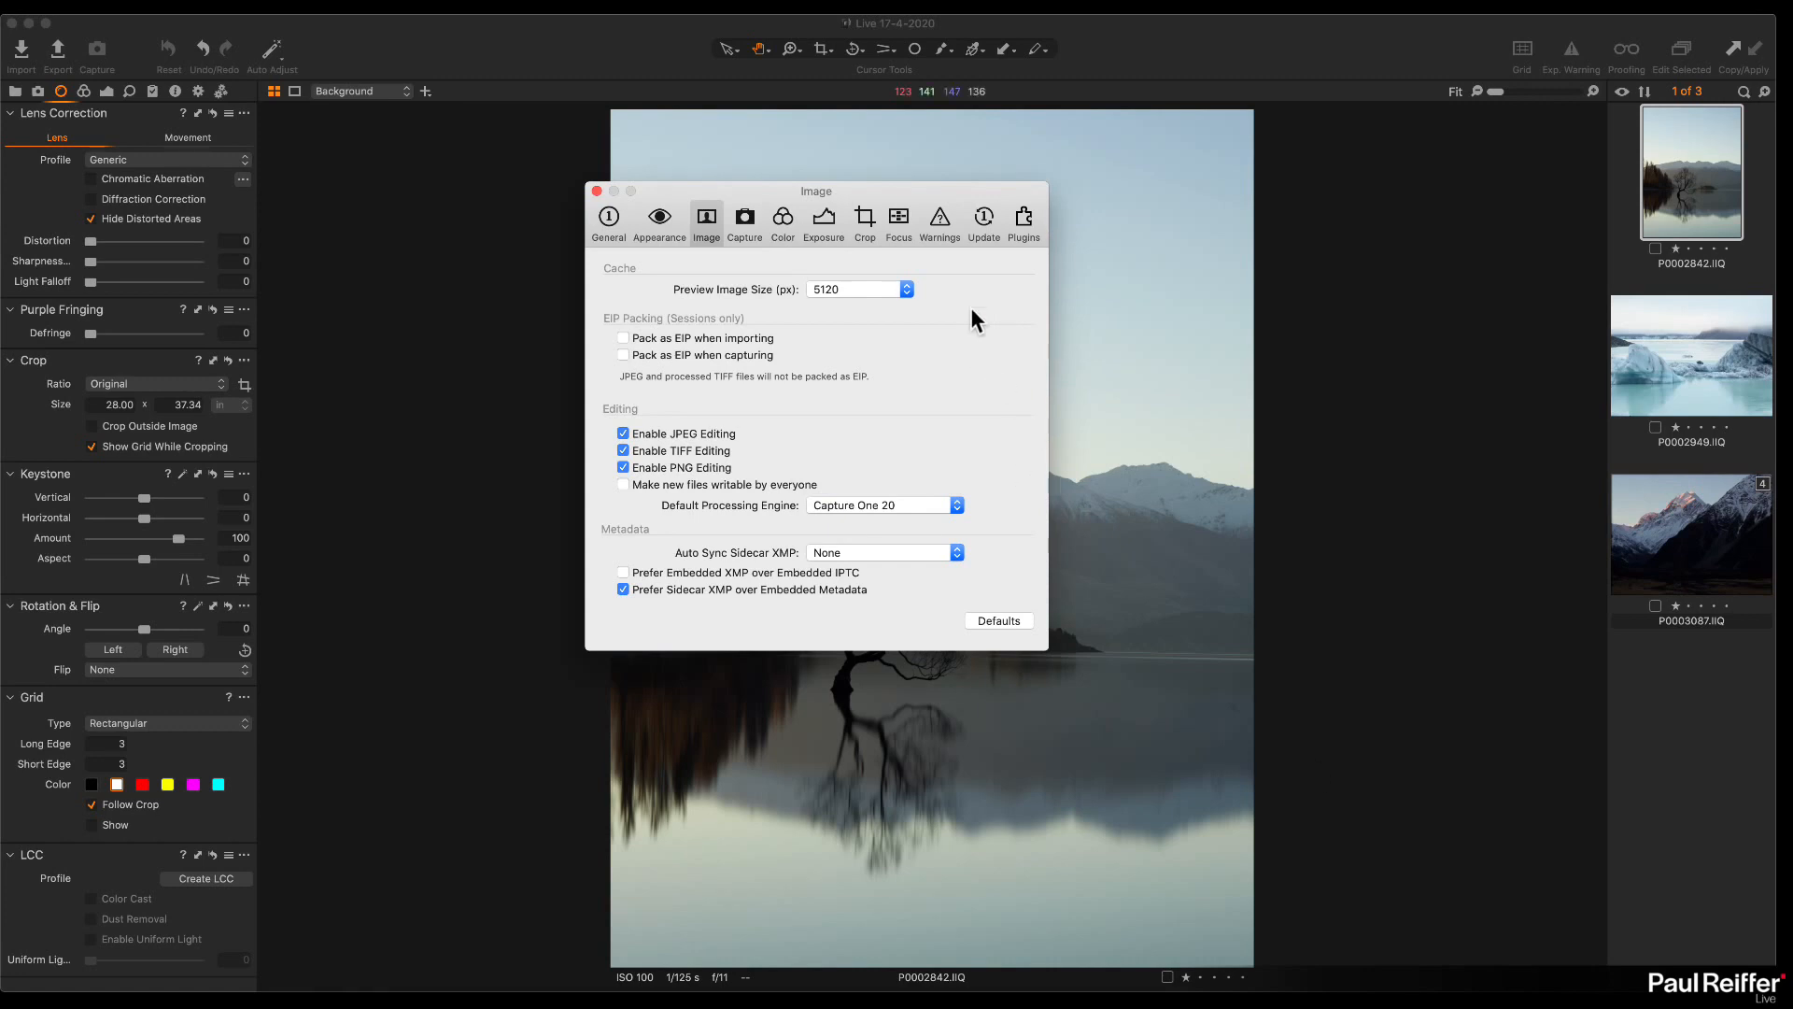
left_click(610, 227)
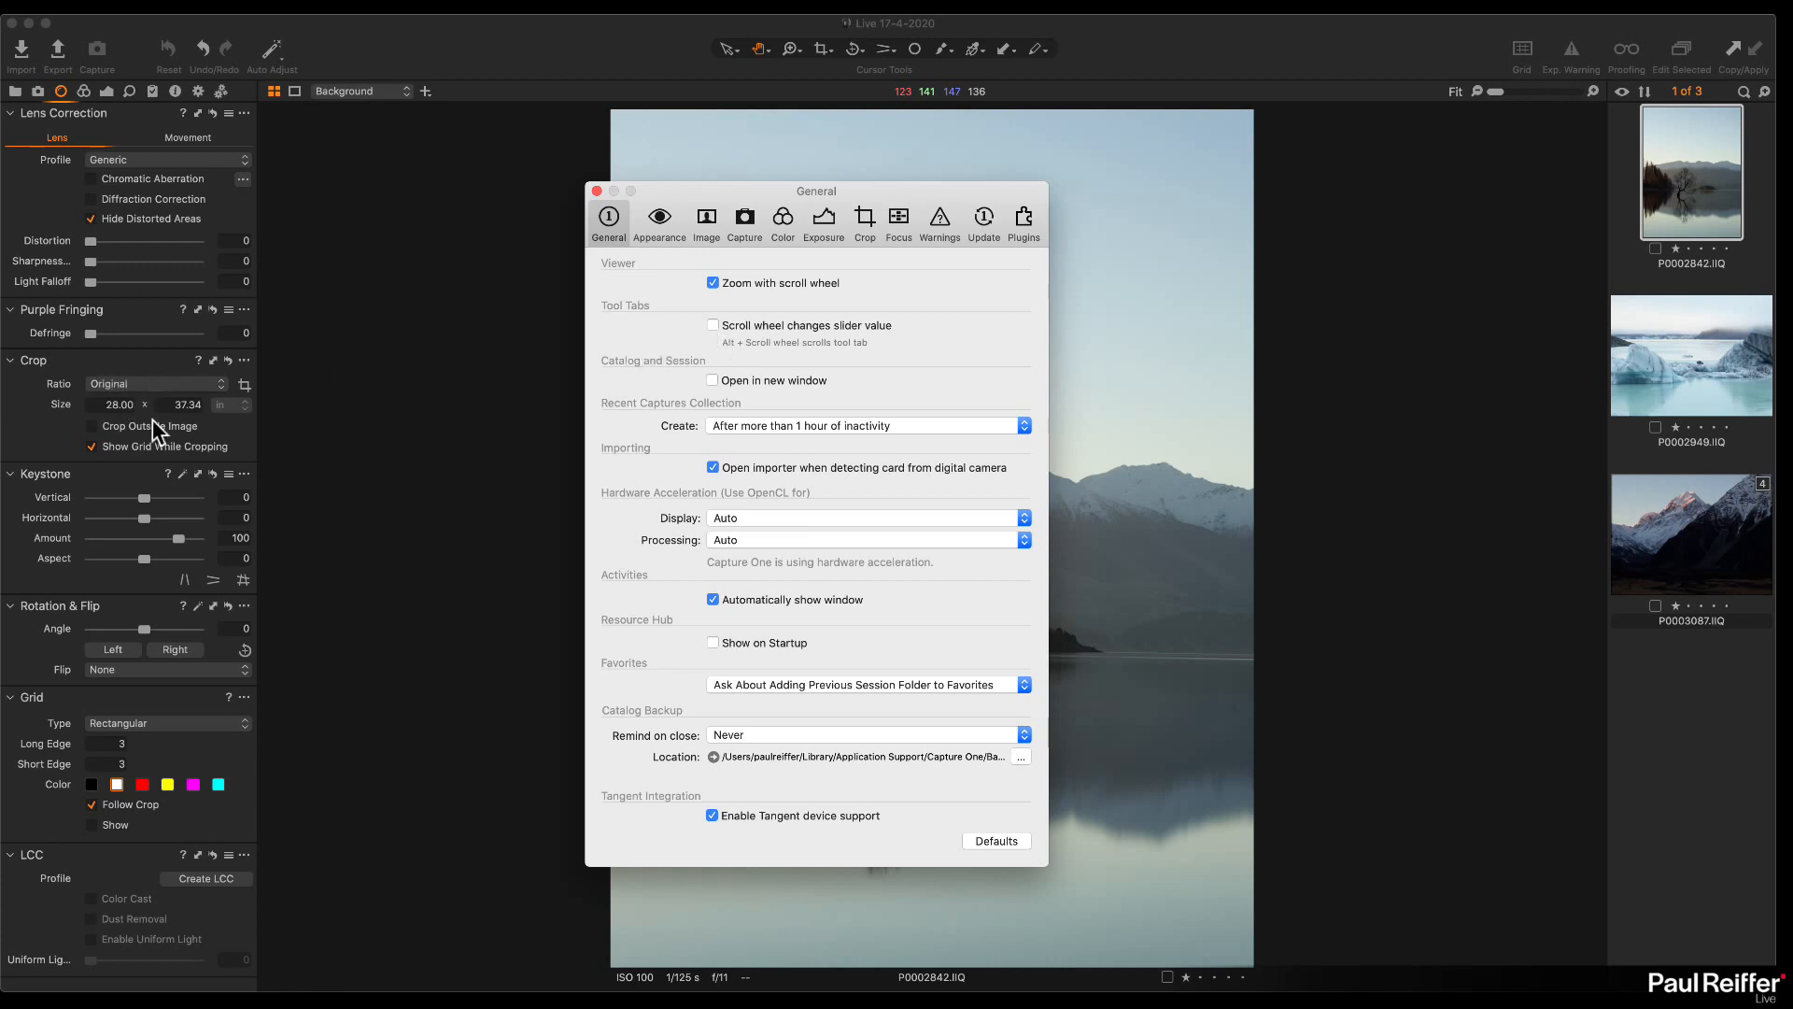
left_click(597, 191)
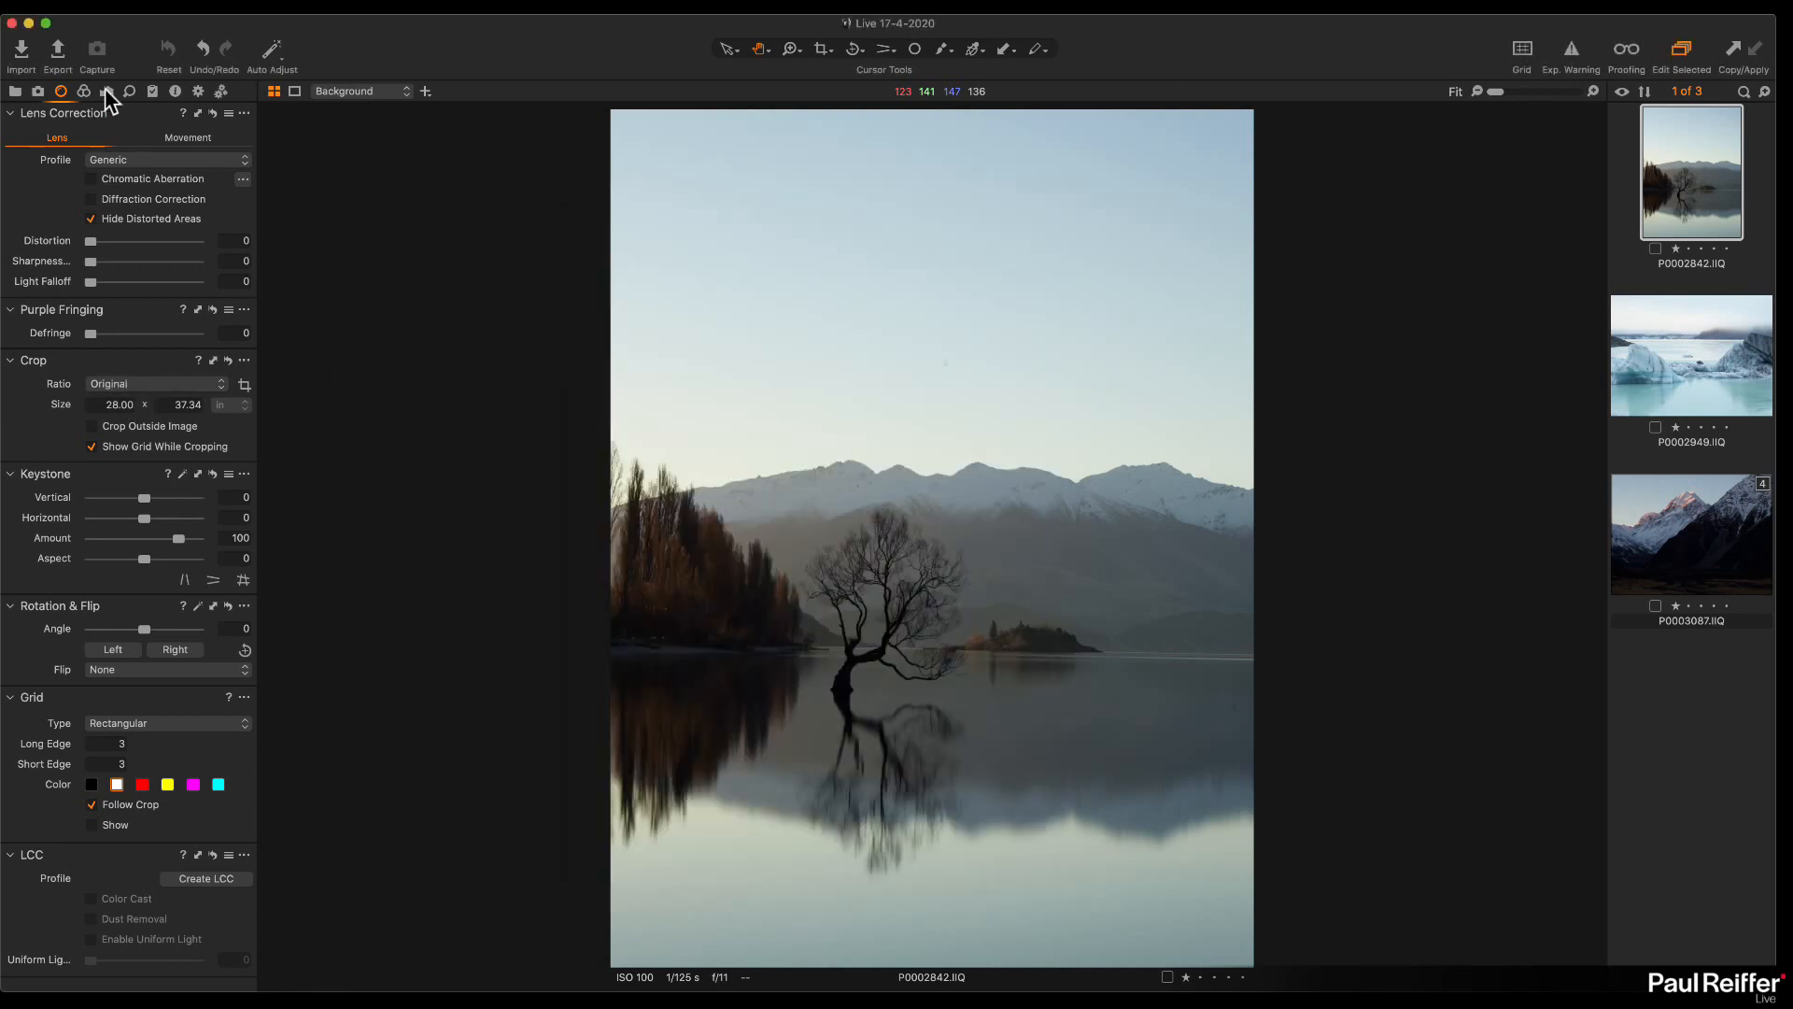
Step: Display the exposure adjustment tools and browse through Levels, High Dynamic Range, Clarity and Curve
left_click(106, 90)
scroll(176, 533, "down", 2)
scroll(176, 532, "up", 2)
scroll(176, 533, "down", 6)
scroll(176, 532, "up", 3)
scroll(176, 532, "down", 3)
scroll(176, 532, "up", 3)
scroll(175, 532, "down", 3)
scroll(175, 532, "down", 1)
scroll(176, 532, "up", 4)
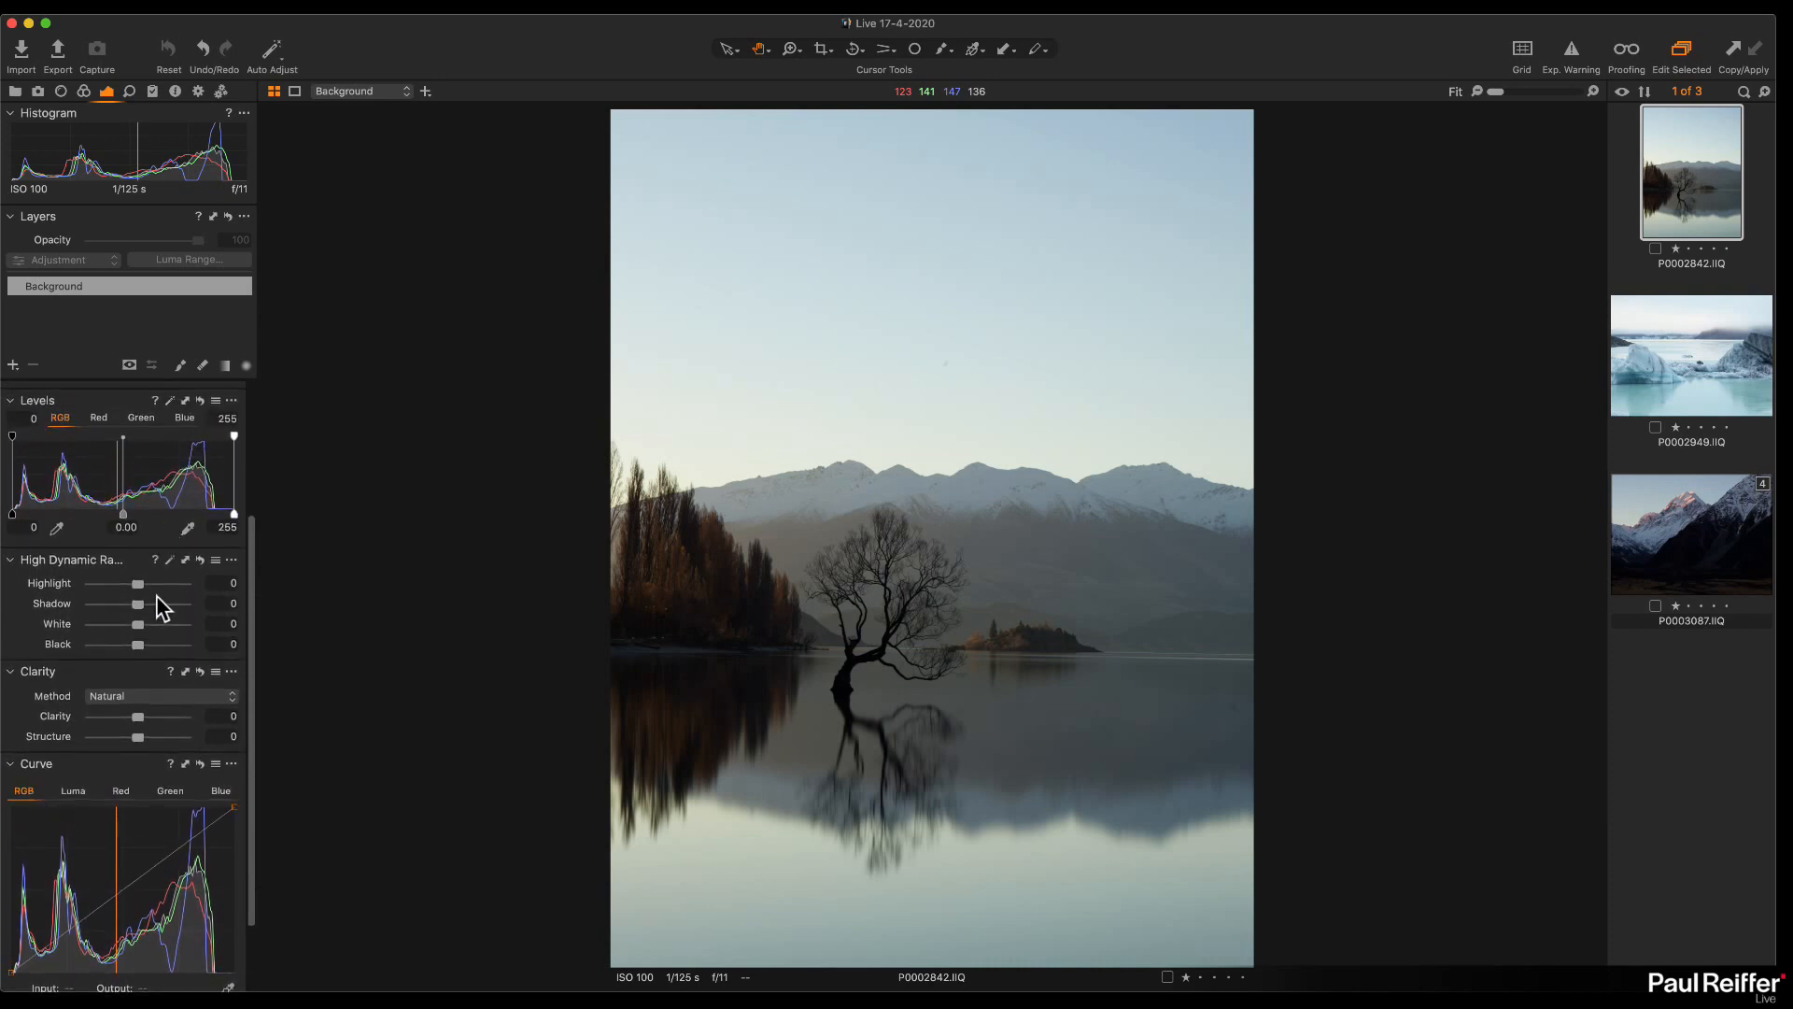
left_click_drag(139, 584, 139, 587)
scroll(141, 593, "up", 1)
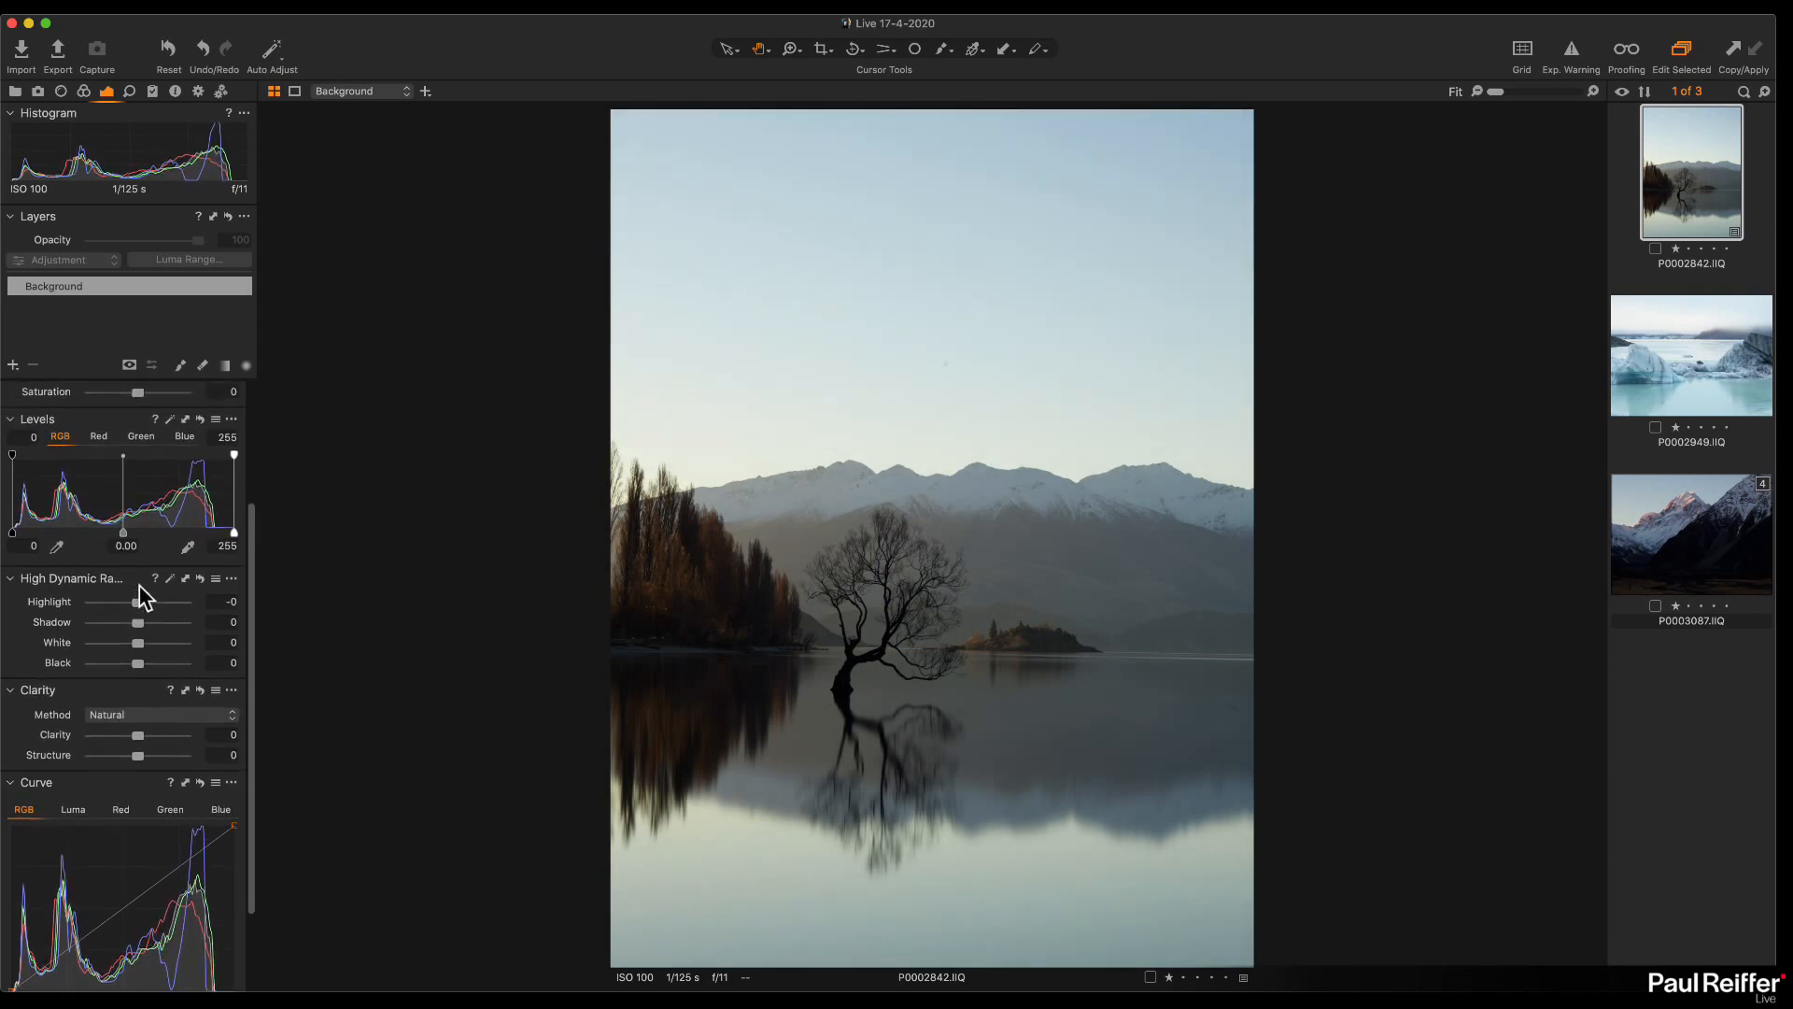
scroll(138, 589, "down", 3)
scroll(138, 596, "up", 4)
scroll(138, 596, "down", 2)
scroll(138, 596, "up", 2)
scroll(138, 596, "down", 4)
scroll(138, 596, "up", 4)
scroll(139, 596, "down", 4)
scroll(138, 596, "up", 2)
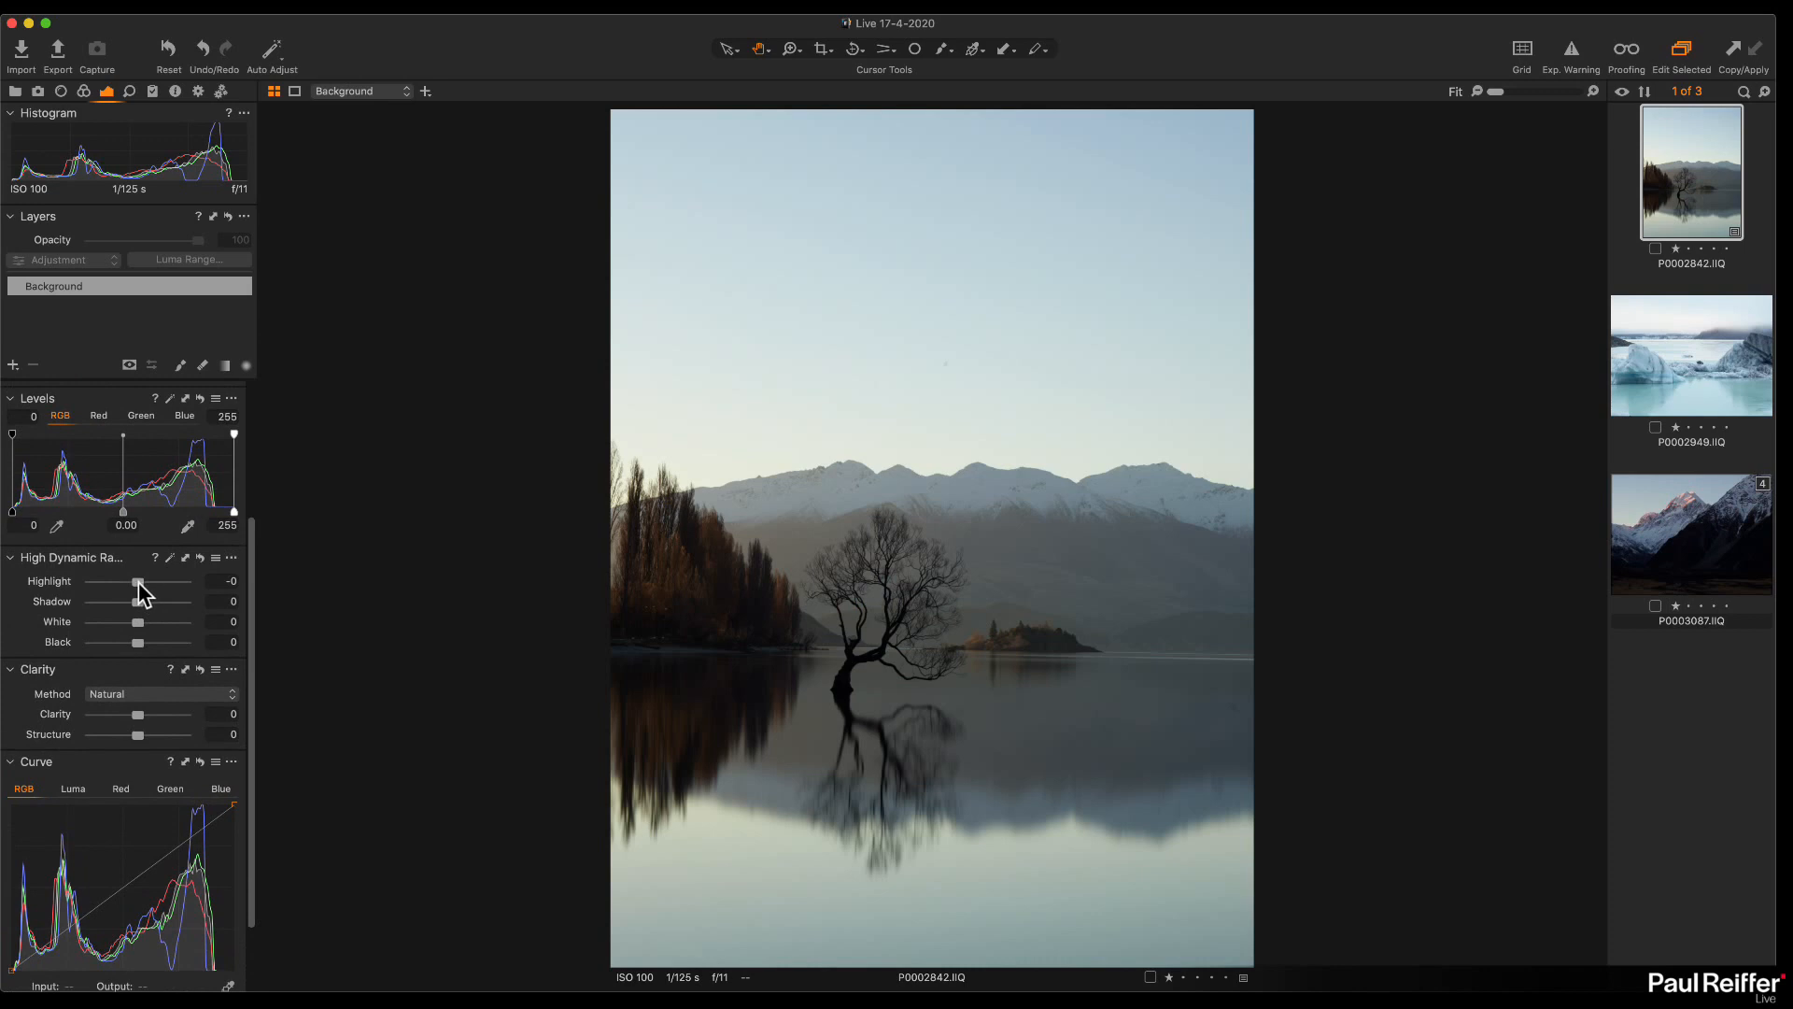
Step: Try High Dynamic Range Highlight values of 6, -2 and 27, and bring the Highlight back to 0
scroll(137, 584, "up", 4)
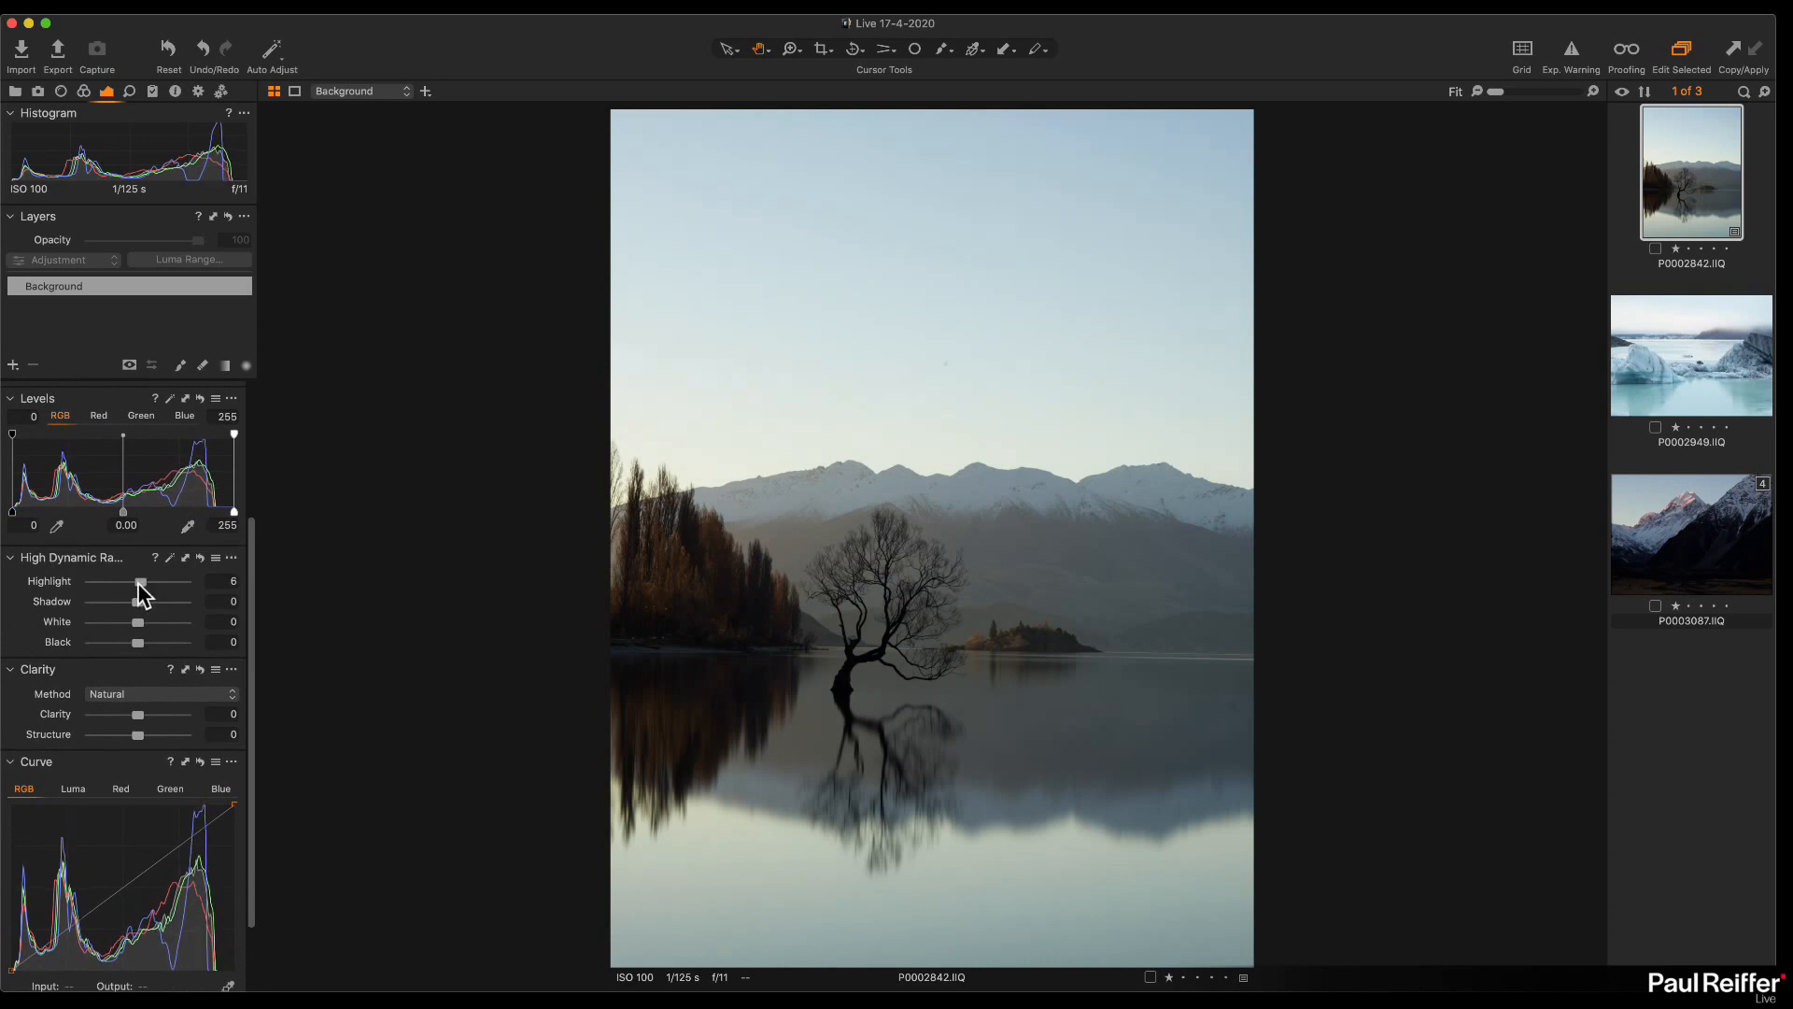
scroll(137, 581, "down", 4)
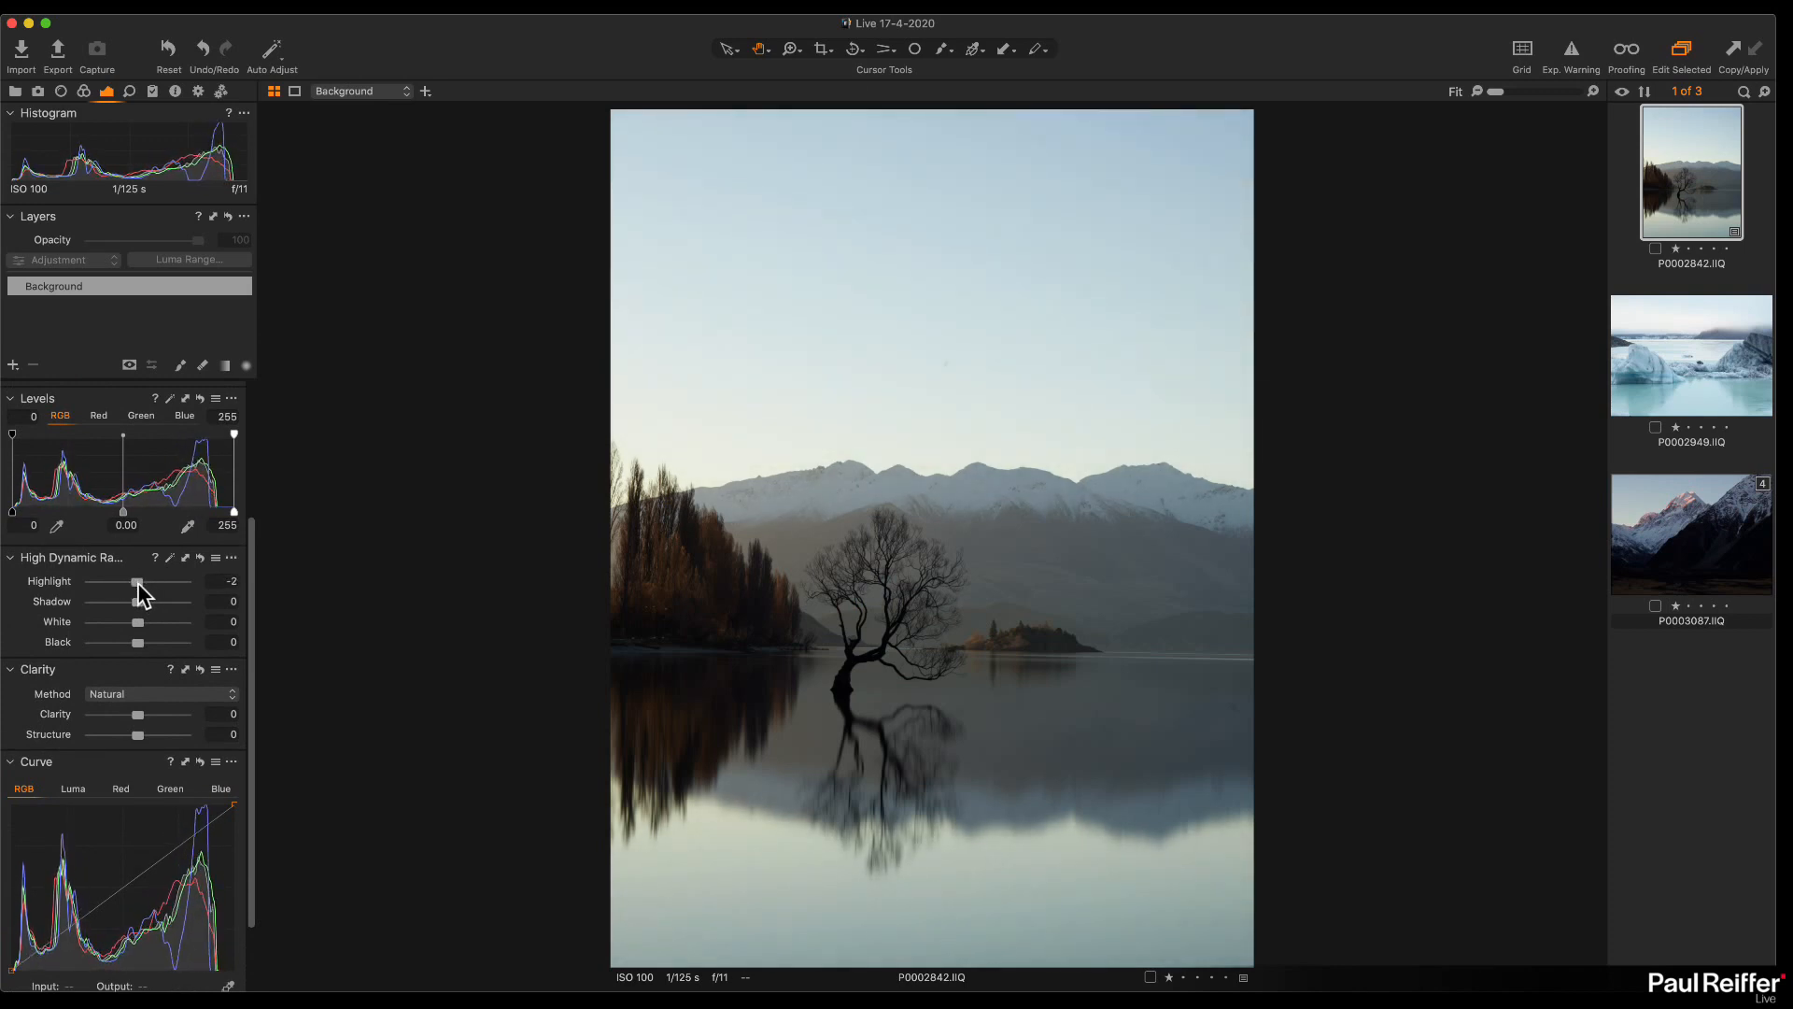
scroll(137, 581, "up", 2)
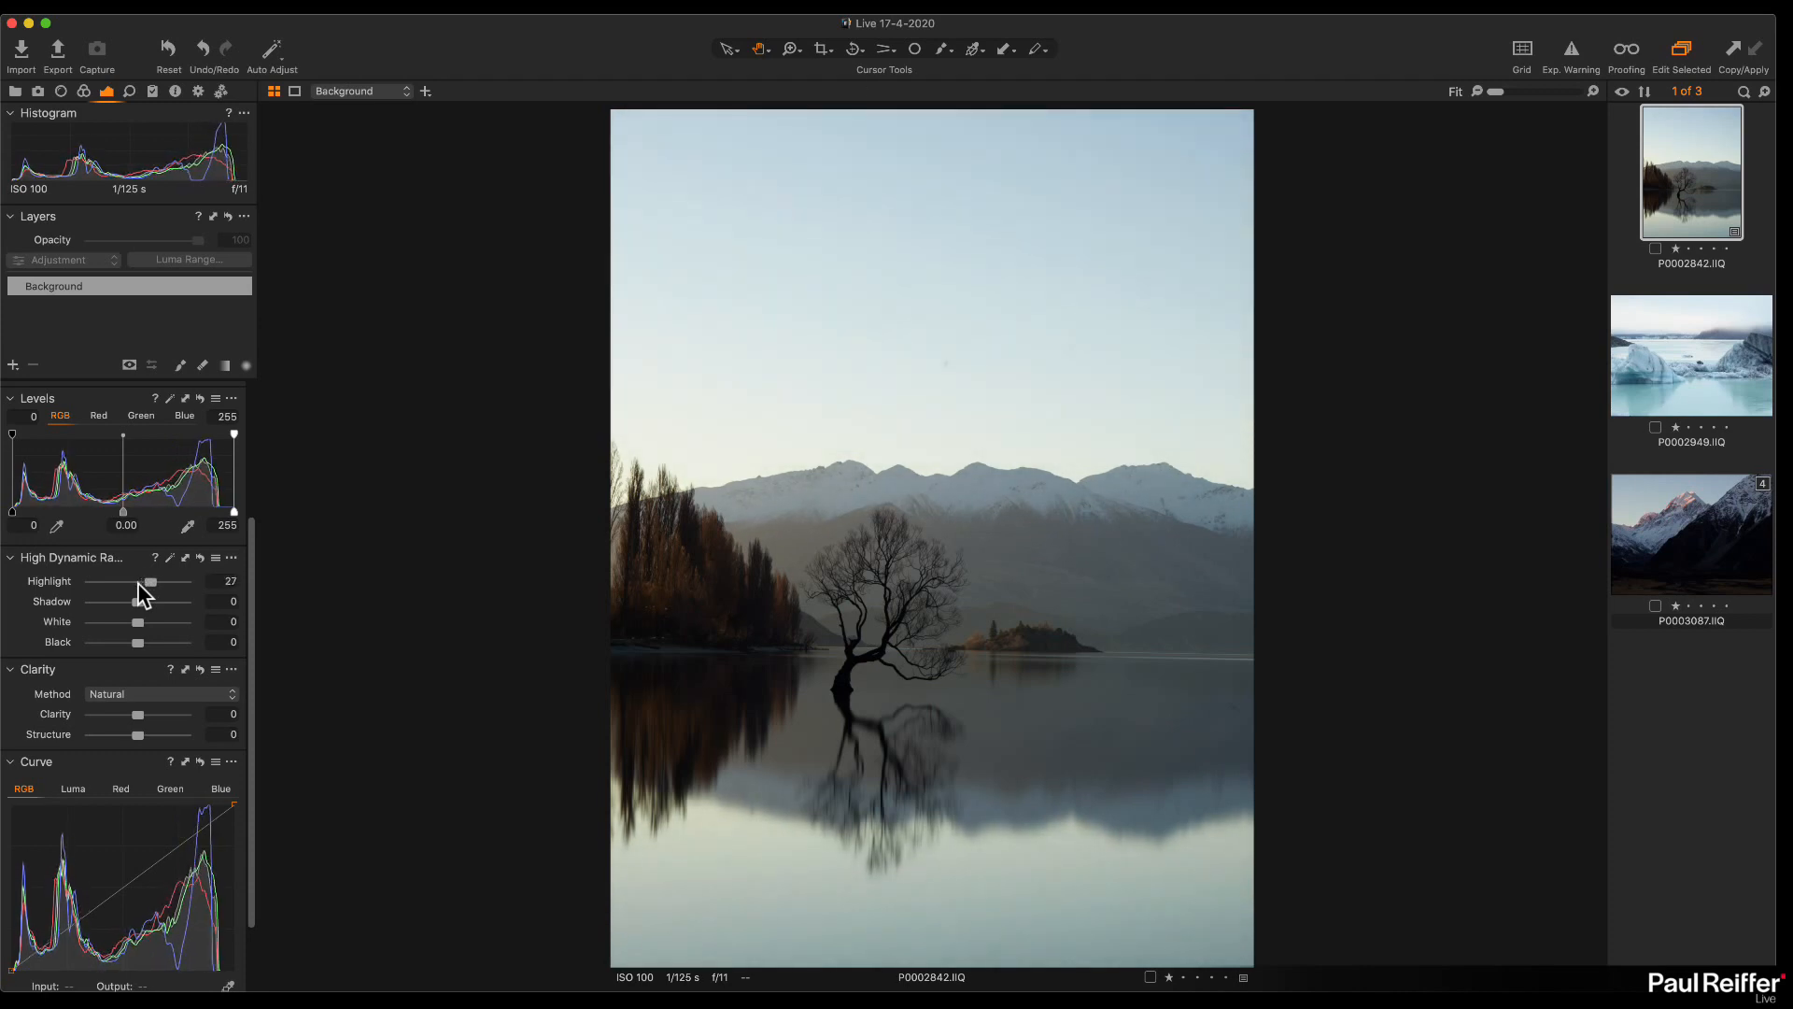
scroll(138, 581, "down", 1)
scroll(166, 576, "up", 2)
scroll(149, 569, "down", 2)
scroll(161, 569, "up", 1)
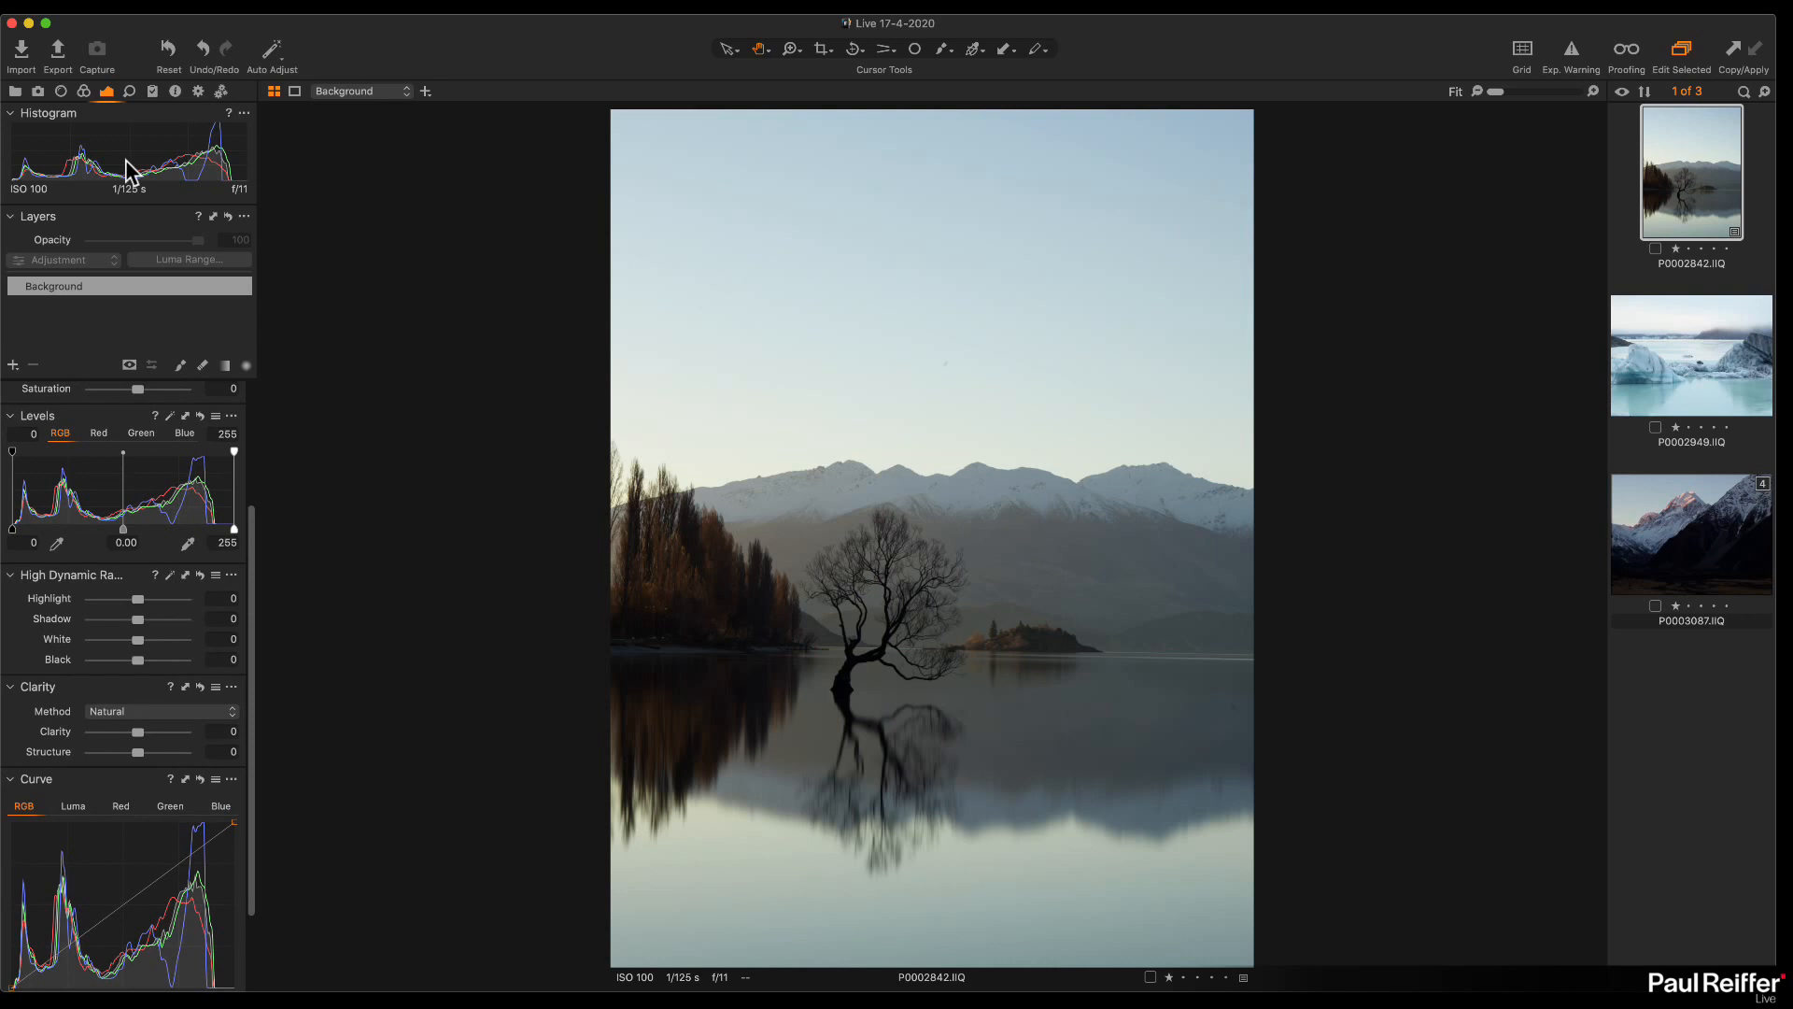
Step: Enable the General preference "Scroll wheel changes slider value" and close the preferences
left_click(99, 9)
left_click(100, 43)
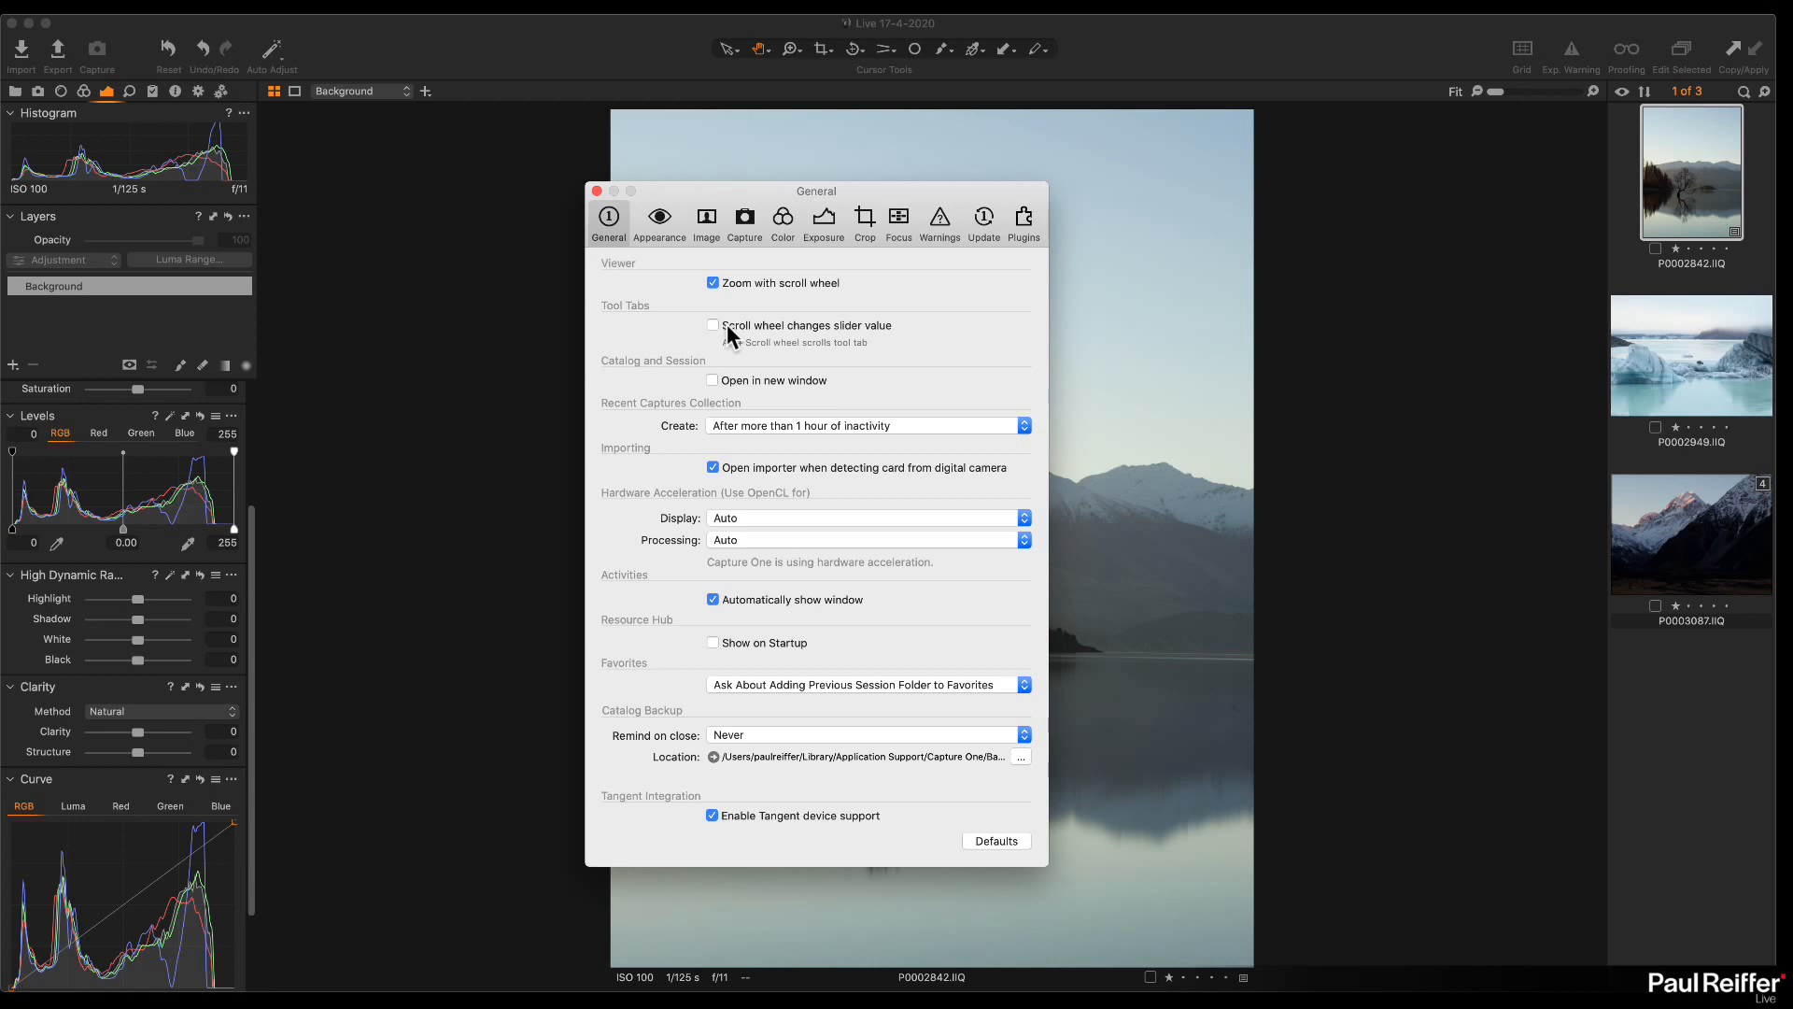
left_click(713, 325)
left_click(597, 191)
Step: Vary the High Dynamic Range Highlight with the scroll wheel and leave it at 8
scroll(140, 611, "down", 6)
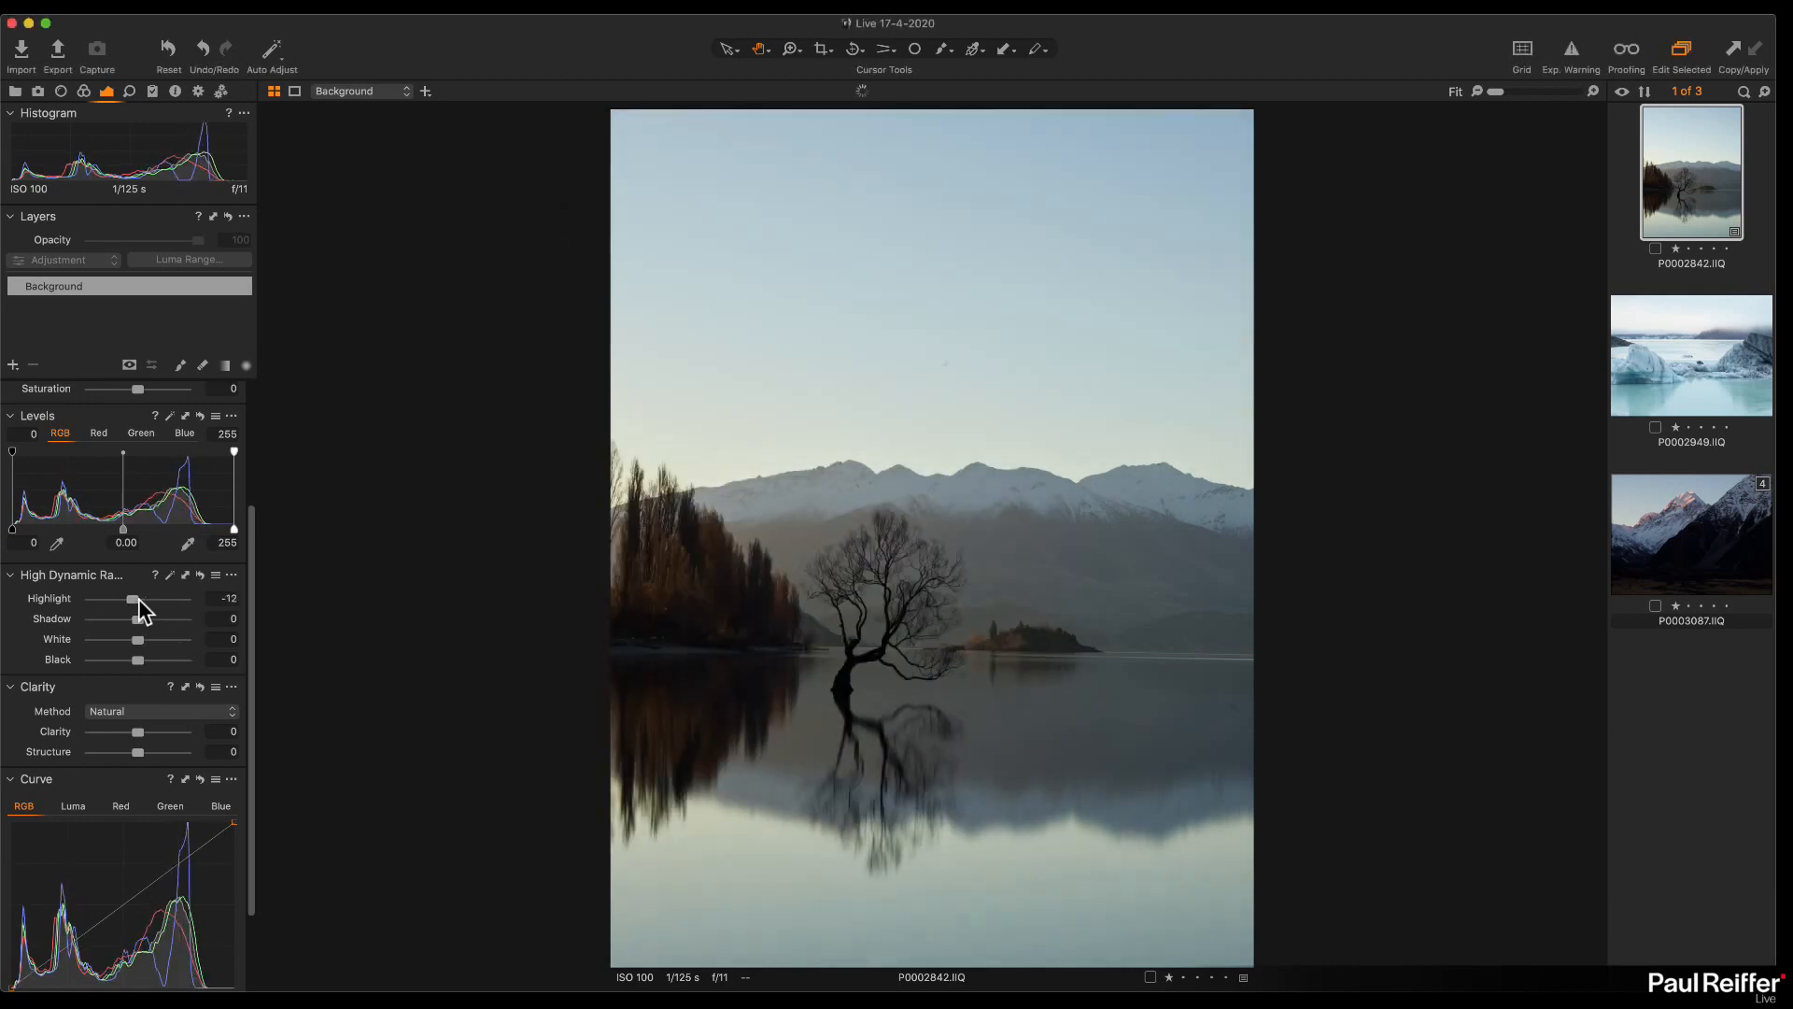
scroll(140, 610, "up", 20)
scroll(141, 611, "down", 15)
scroll(140, 607, "down", 5)
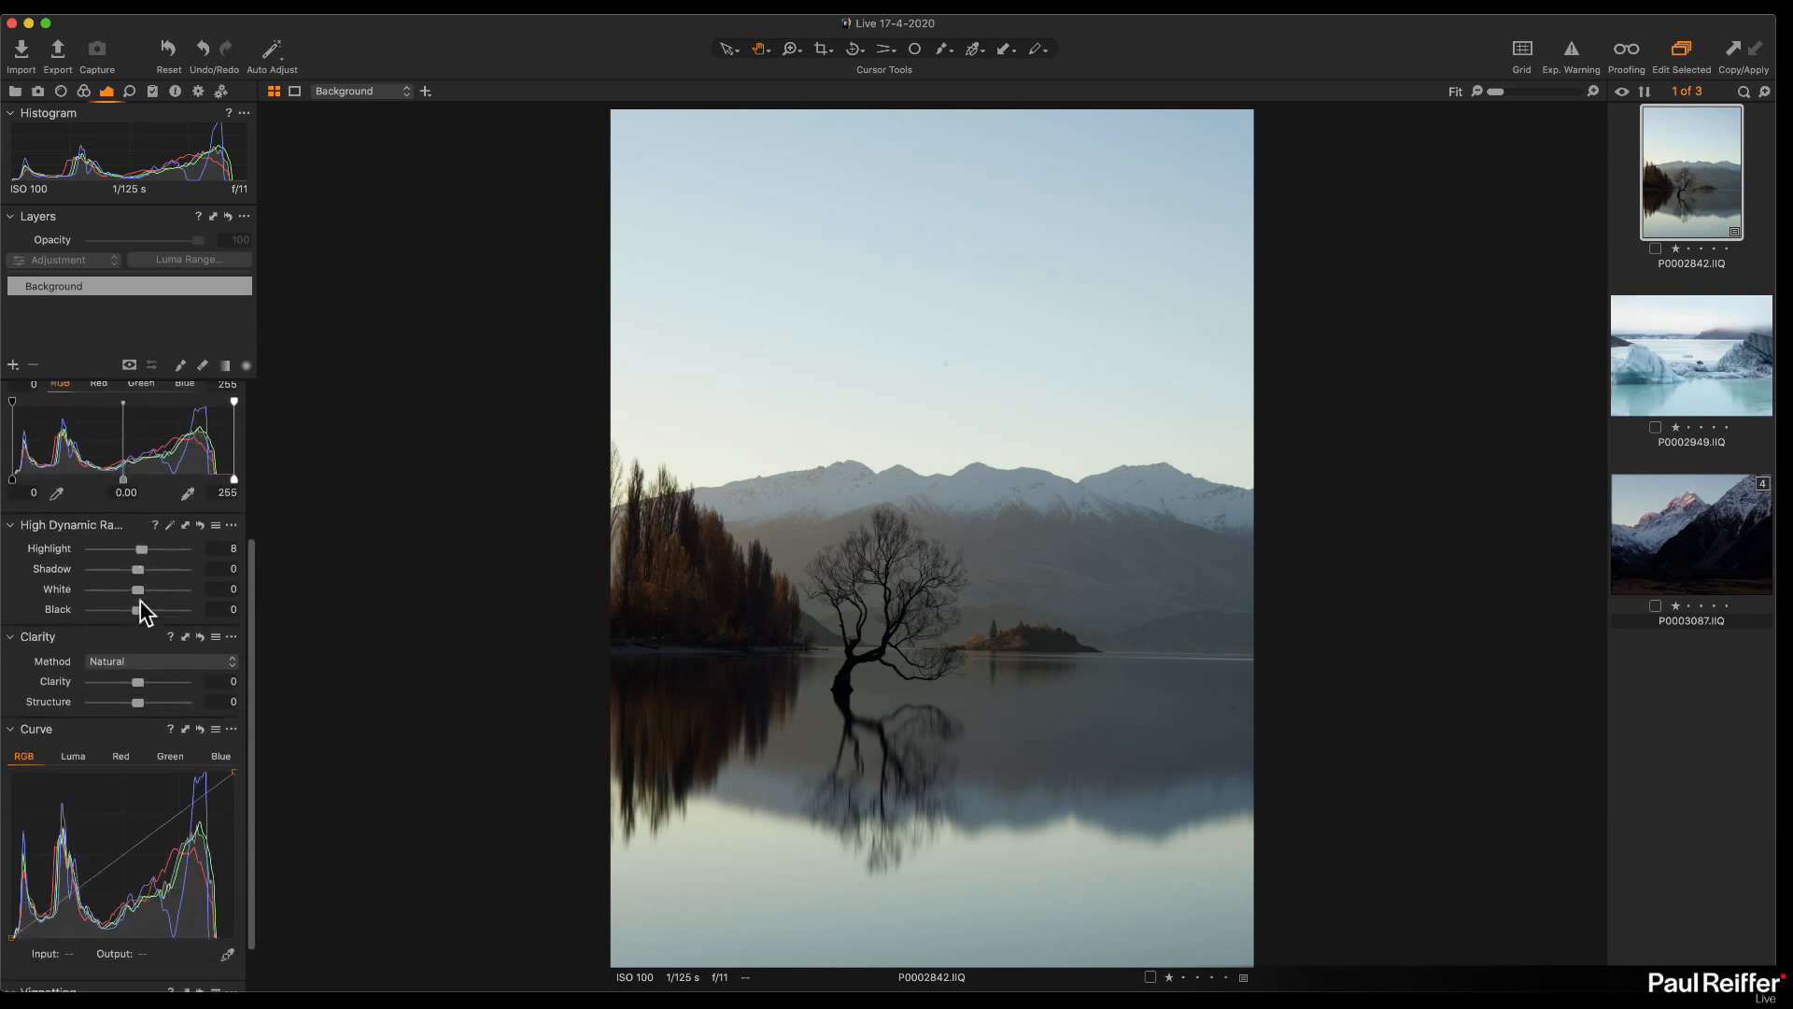
scroll(140, 612, "up", 10)
Step: Disable "Scroll wheel changes slider value" in the General preferences and check the Display option for hardware acceleration
left_click(75, 7)
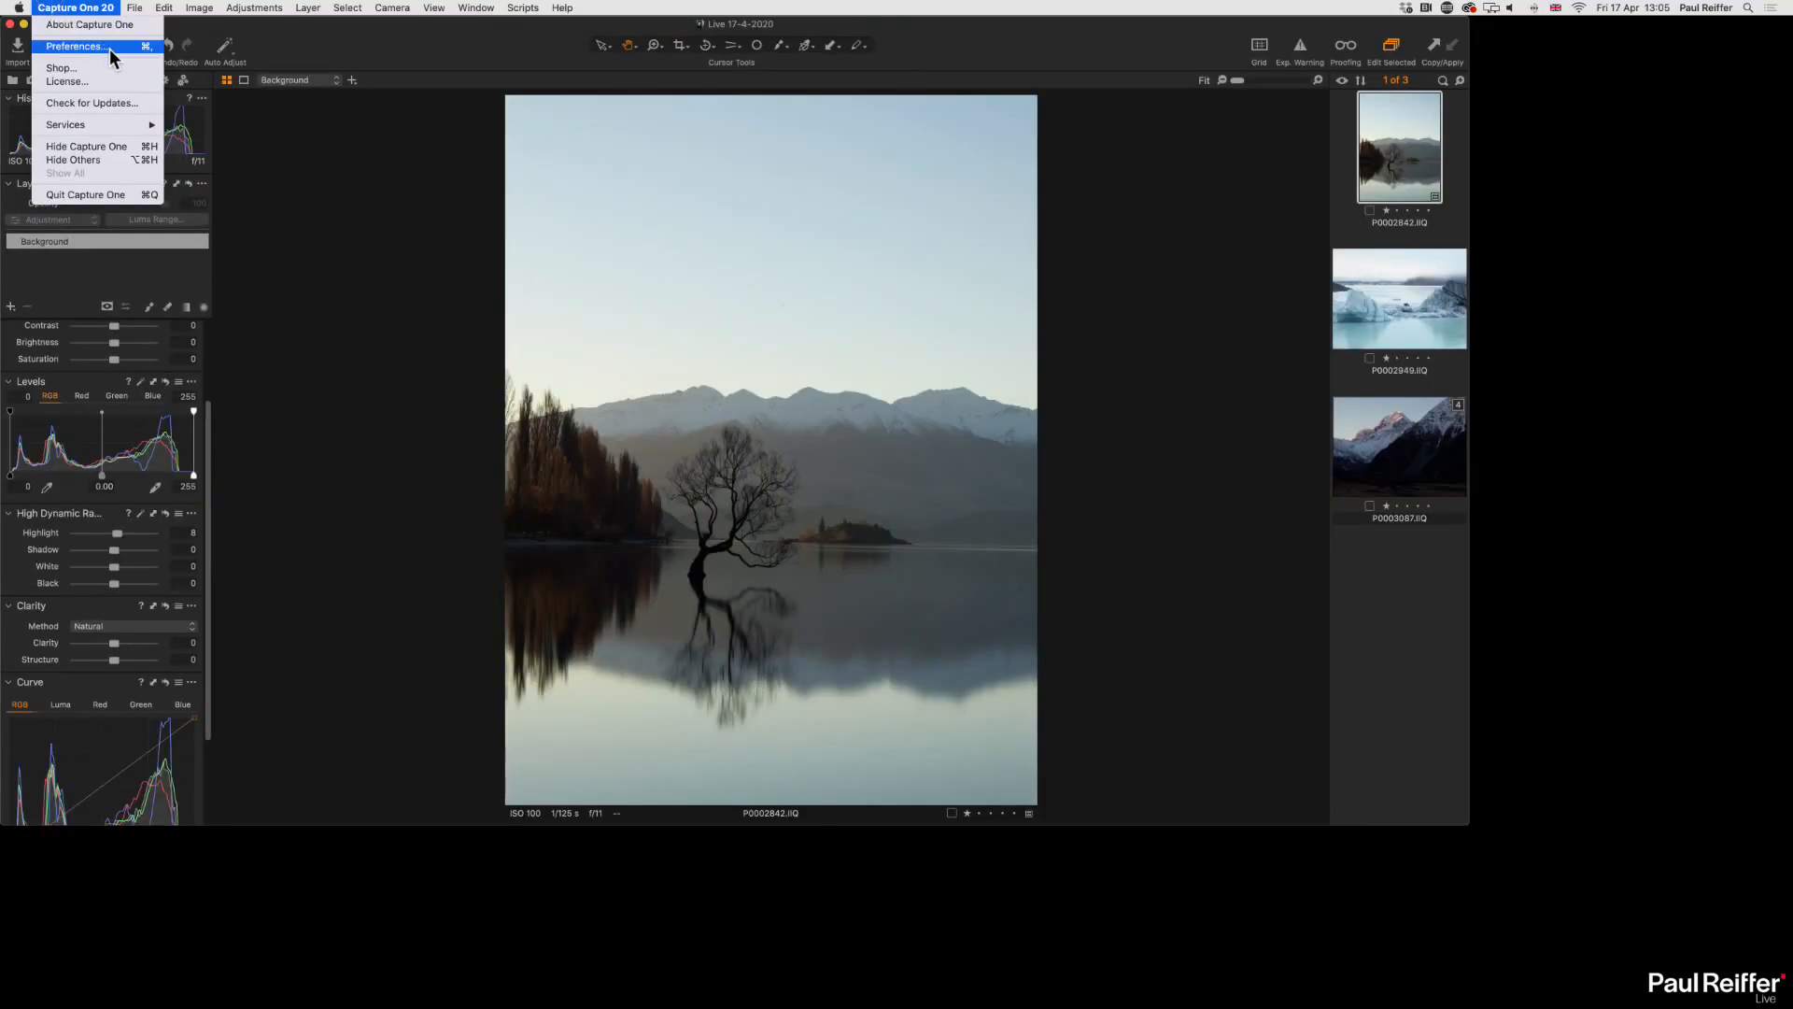
left_click(109, 47)
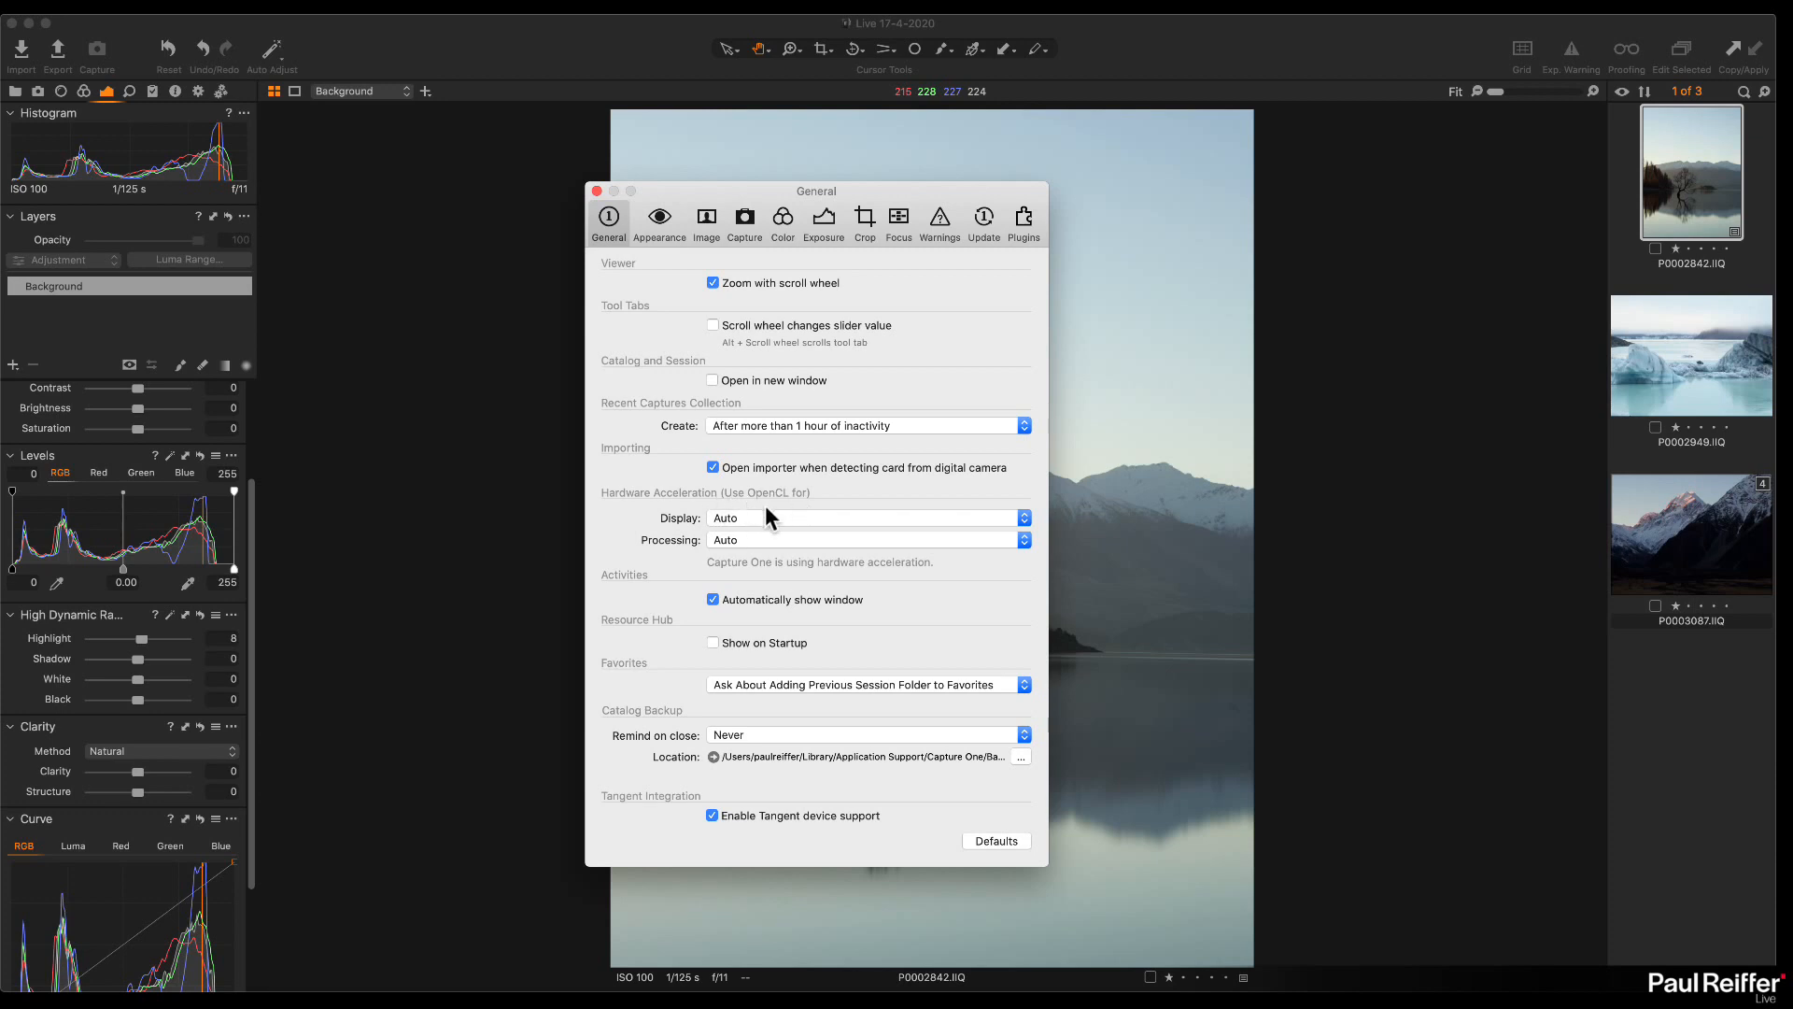
left_click(742, 516)
left_click(742, 515)
Step: Set the Preview Image Size to 2560 px in the Image preferences and move the preferences window off the photo
left_click(704, 219)
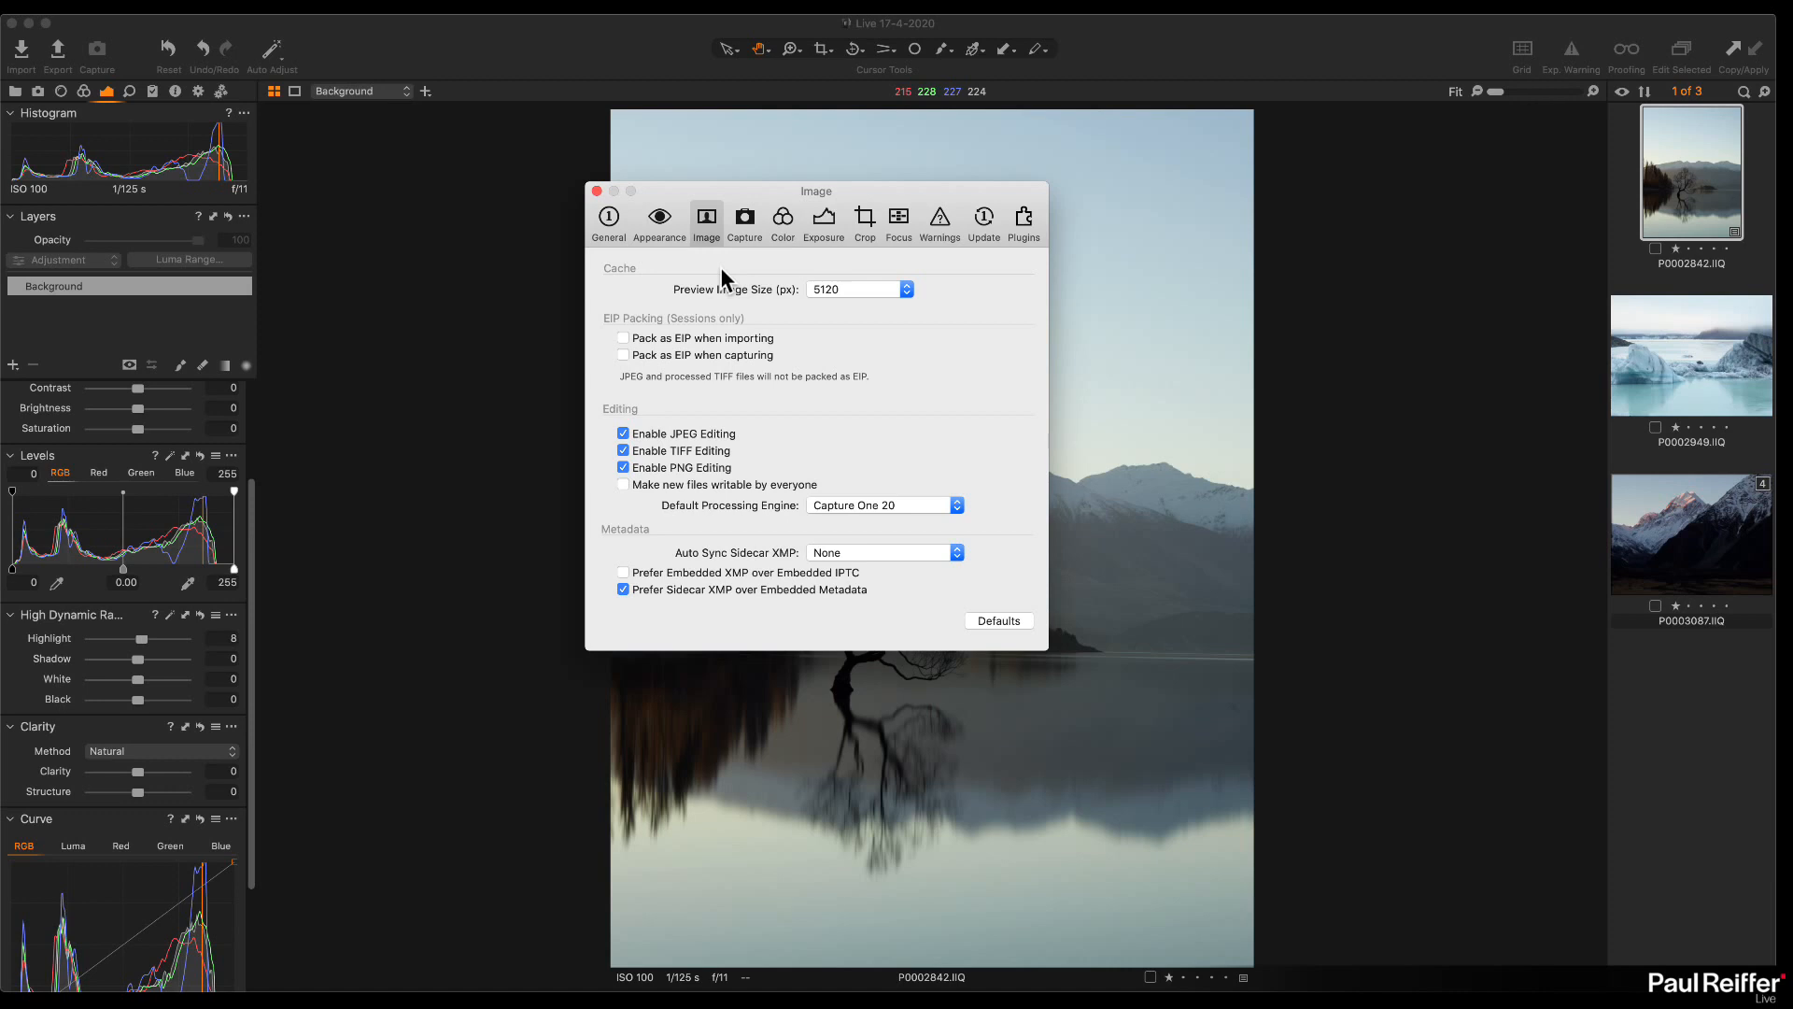
left_click(846, 289)
left_click(869, 337)
left_click_drag(841, 189, 1441, 331)
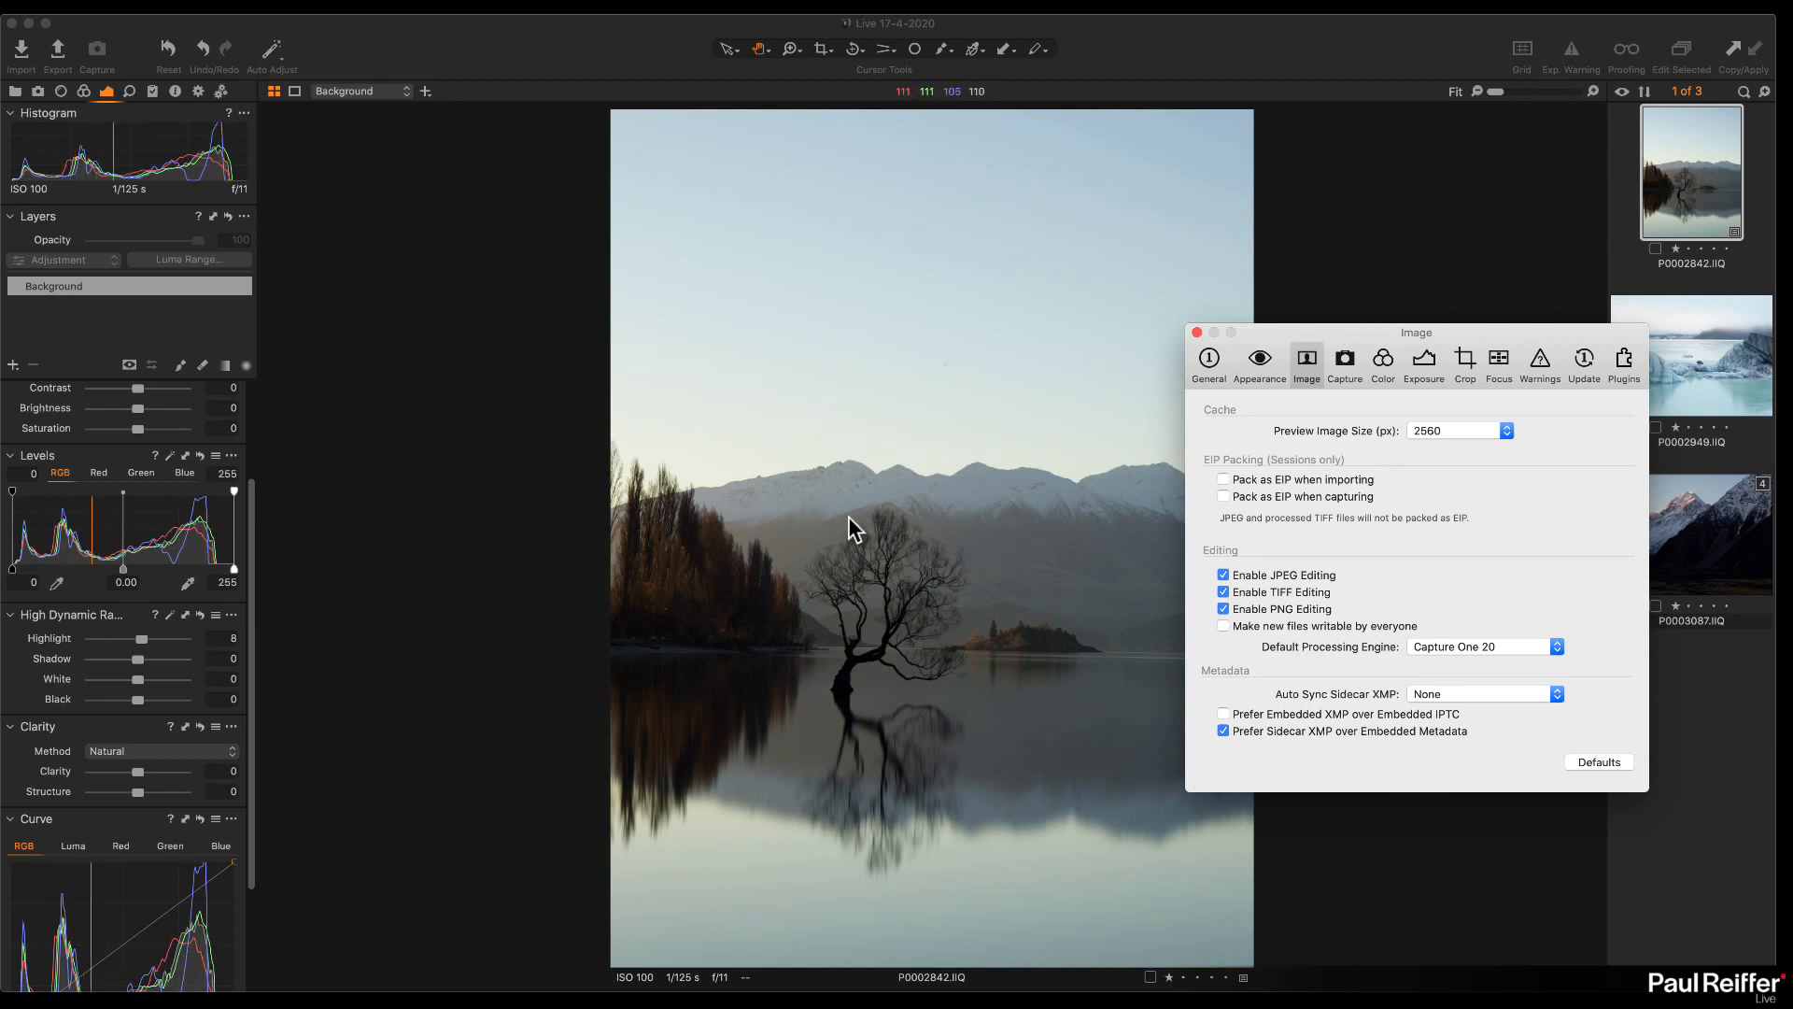
Step: Set the Preview Image Size to 1024 px and shift the preferences window partly over the photo
left_click(1421, 430)
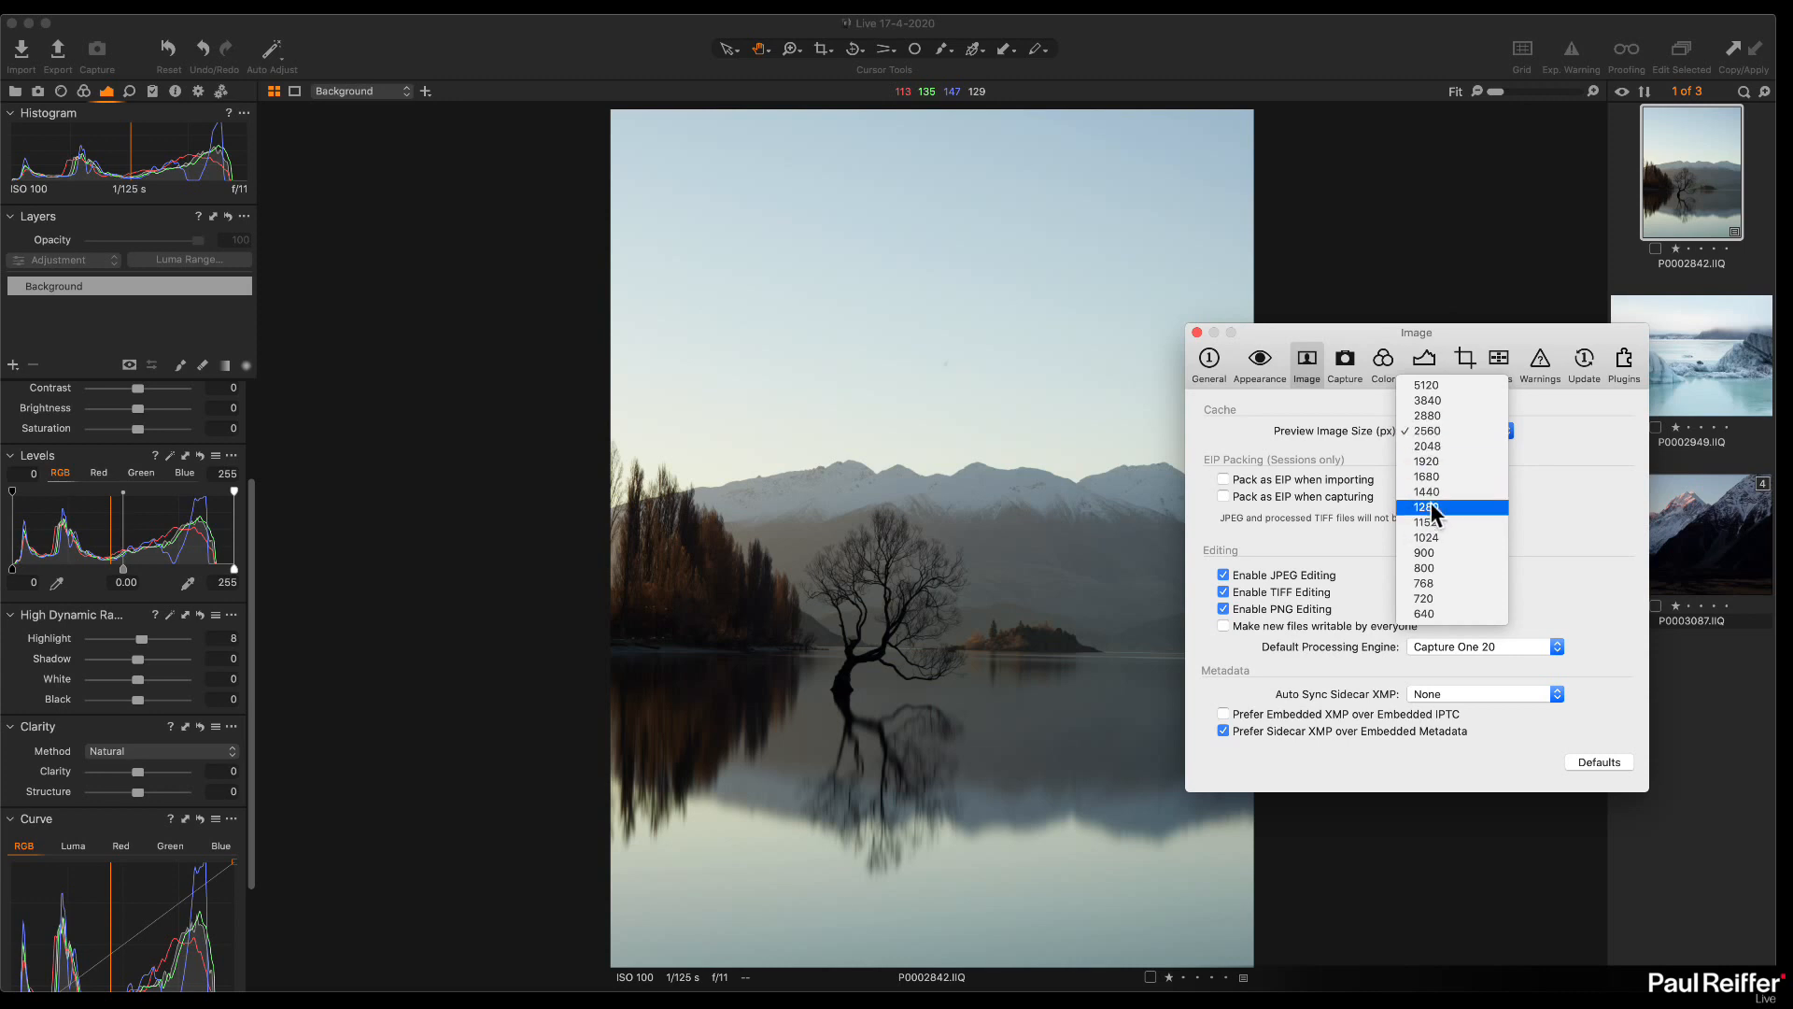
left_click(1443, 540)
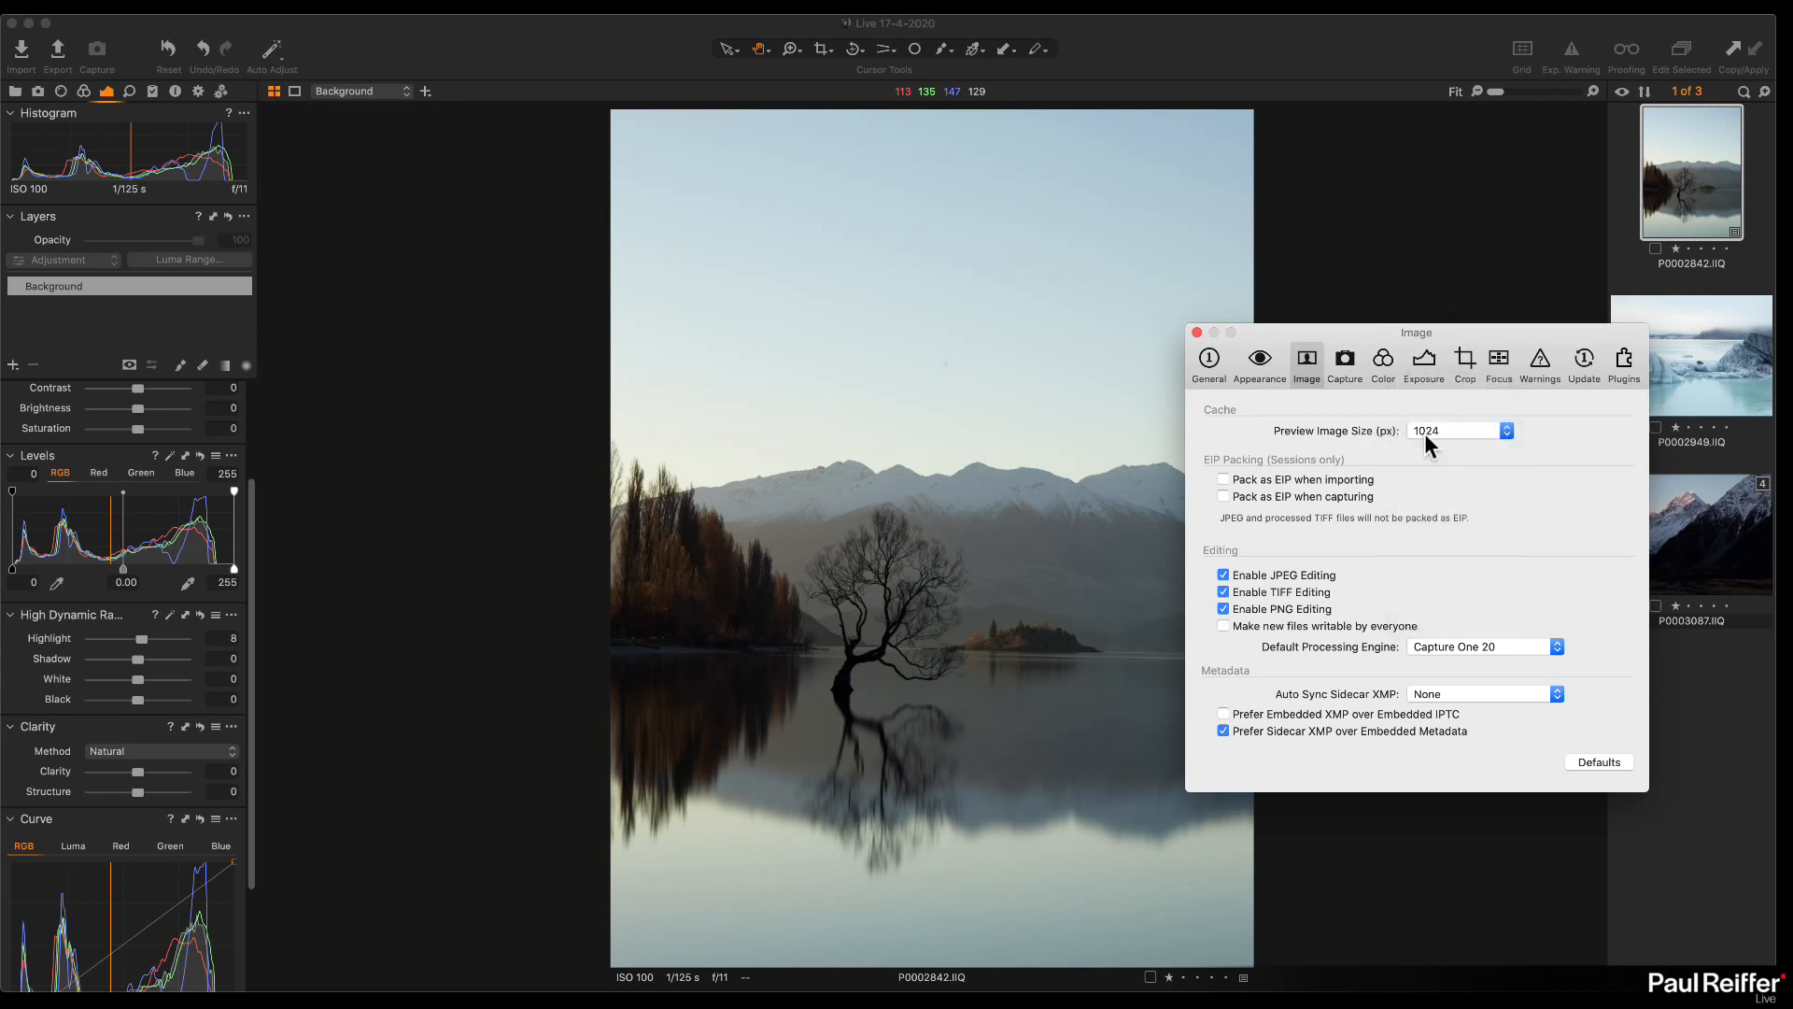
left_click_drag(1384, 334, 1128, 332)
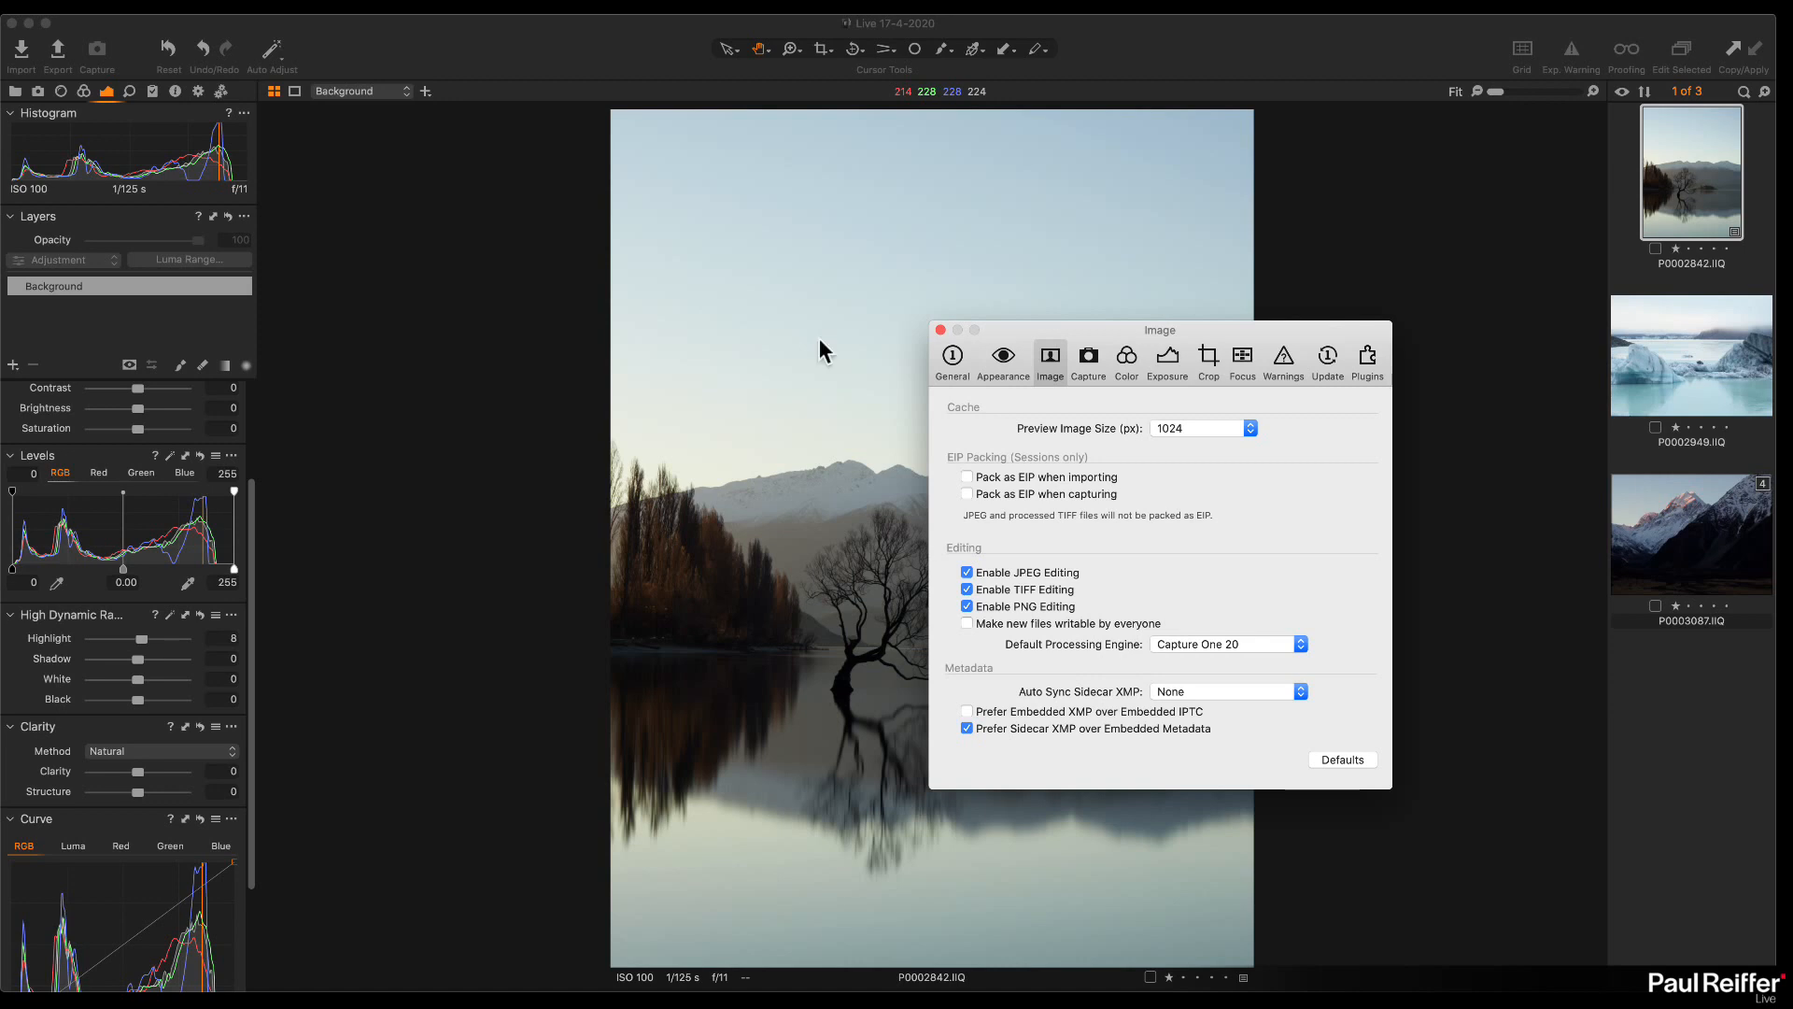
Step: Set the Preview Image Size to 5120 px and close the preferences
left_click(1180, 423)
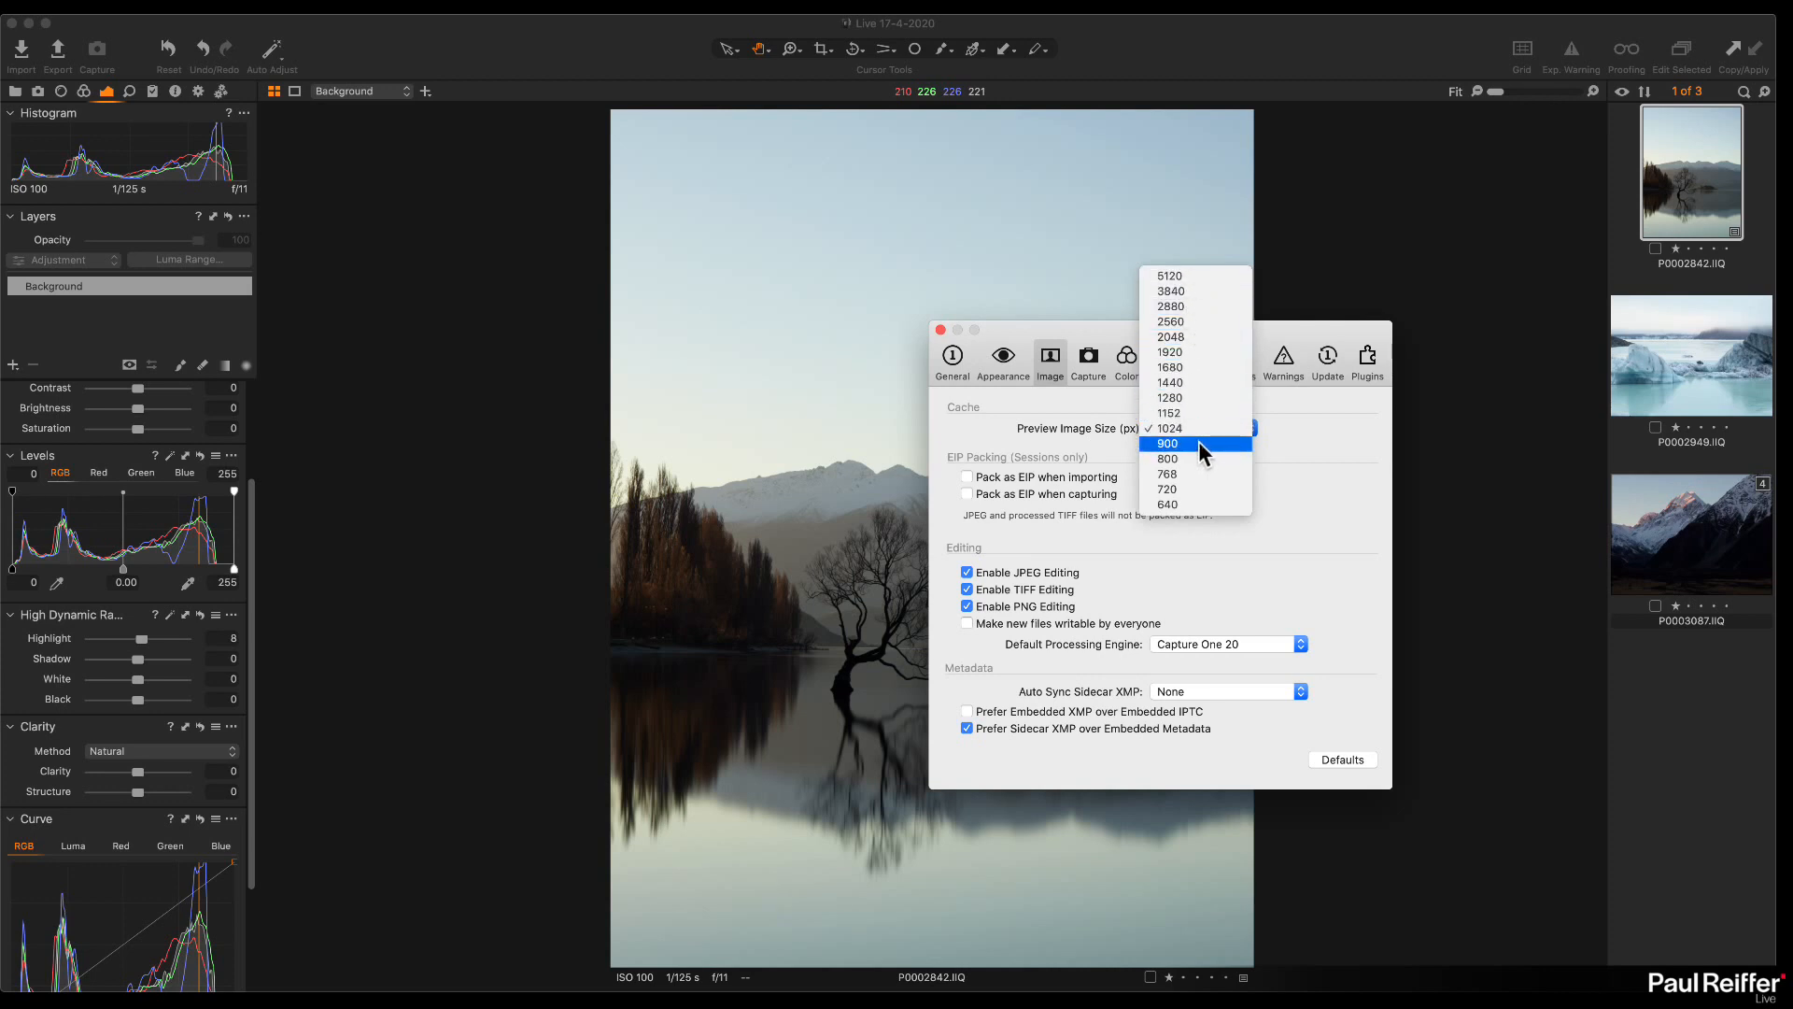
left_click(1176, 275)
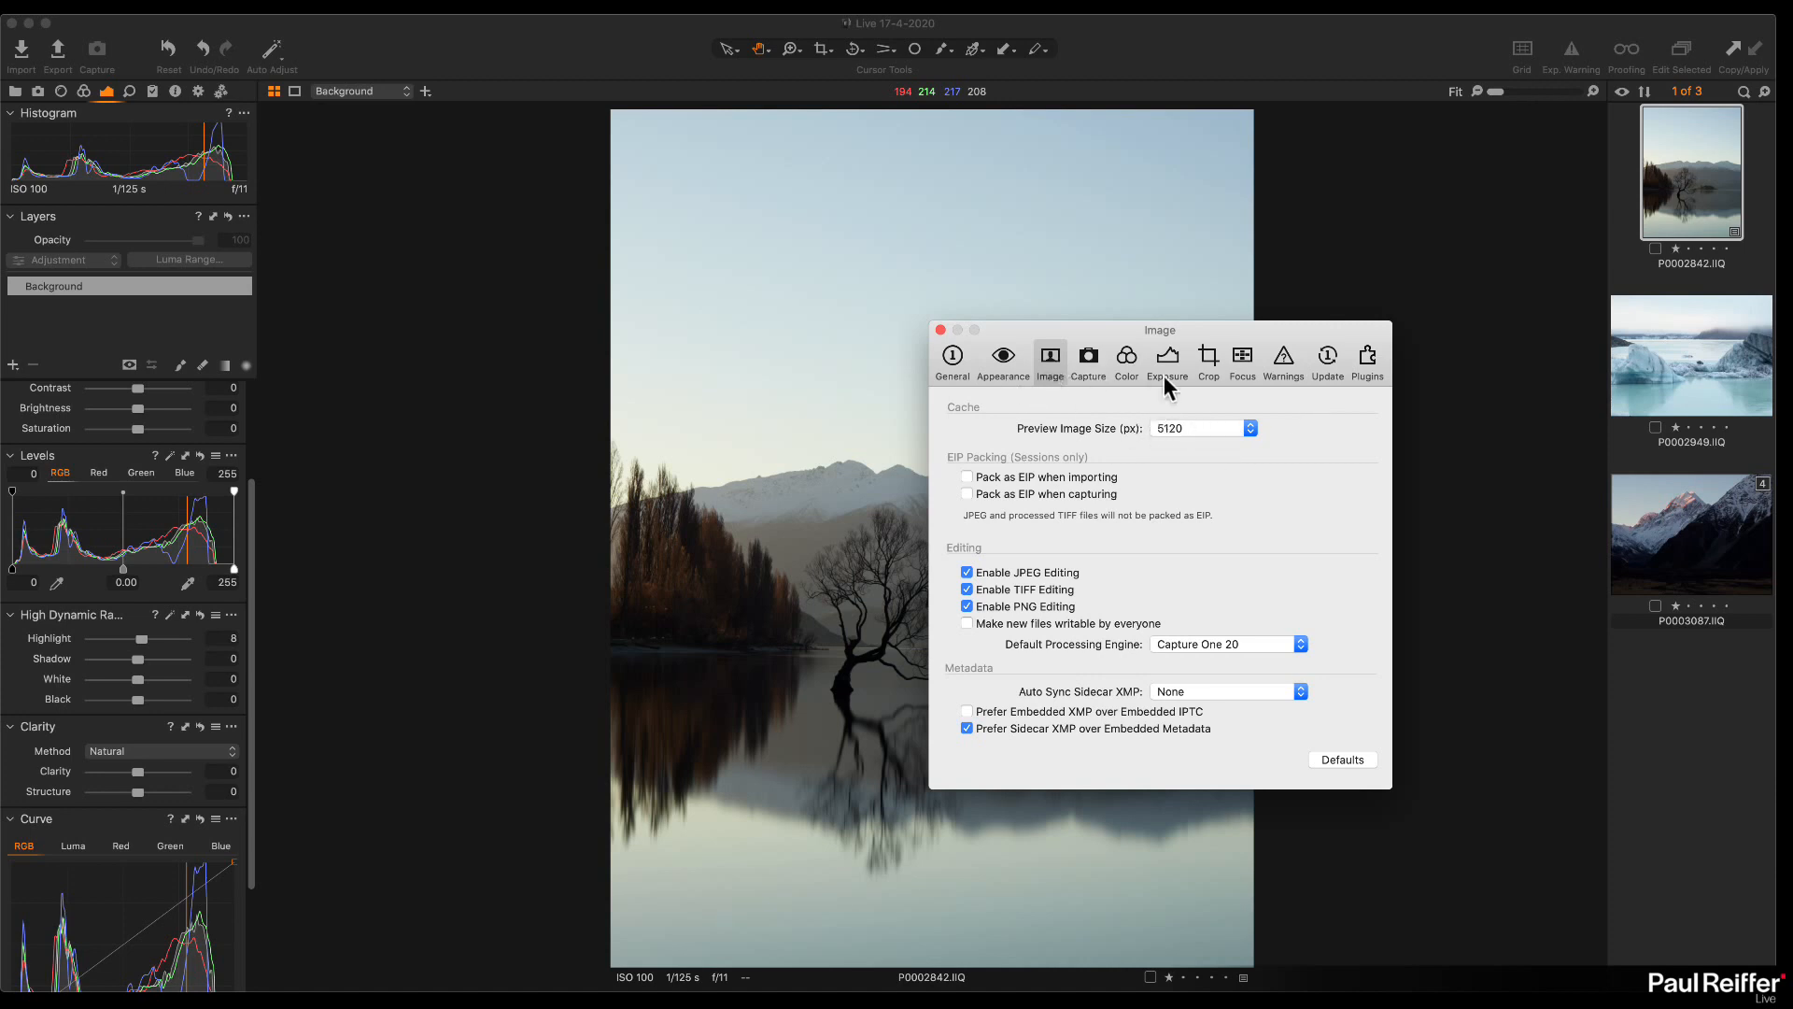
left_click(940, 328)
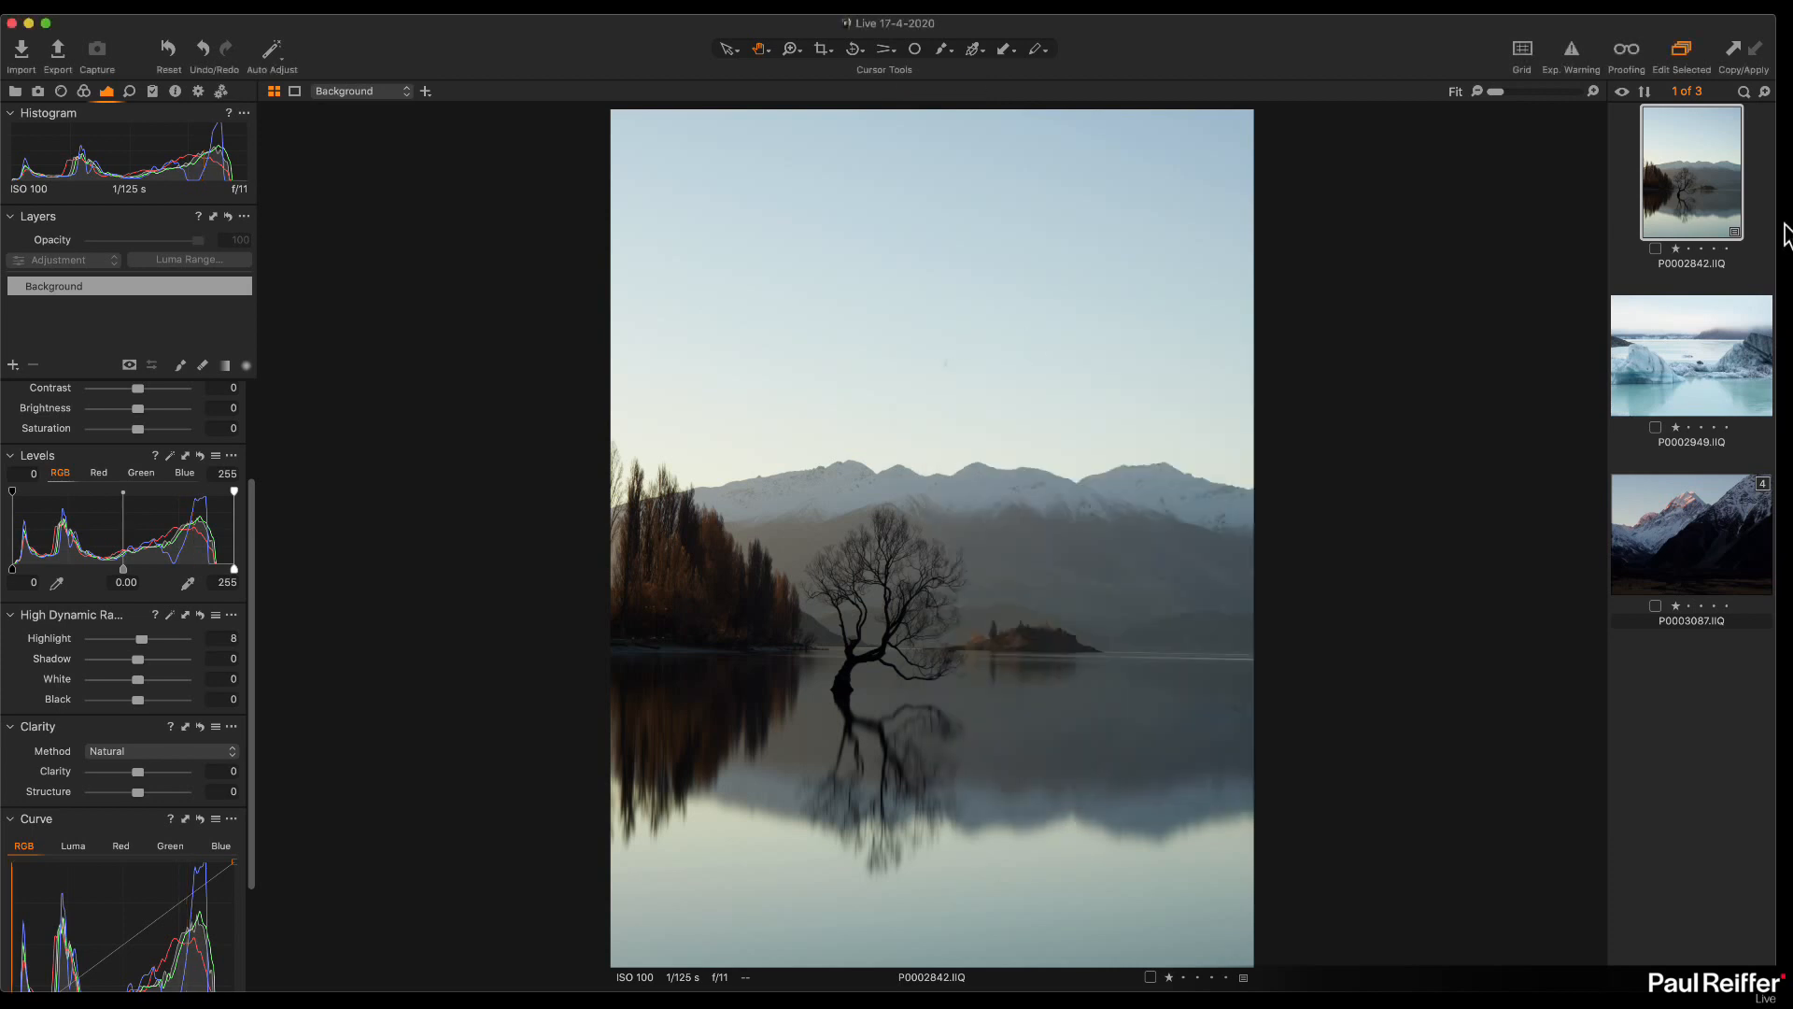
Step: Select all three images, view the image commands including Regenerate Previews, and clear the selection without running any
left_click(1628, 266)
left_click(1715, 707)
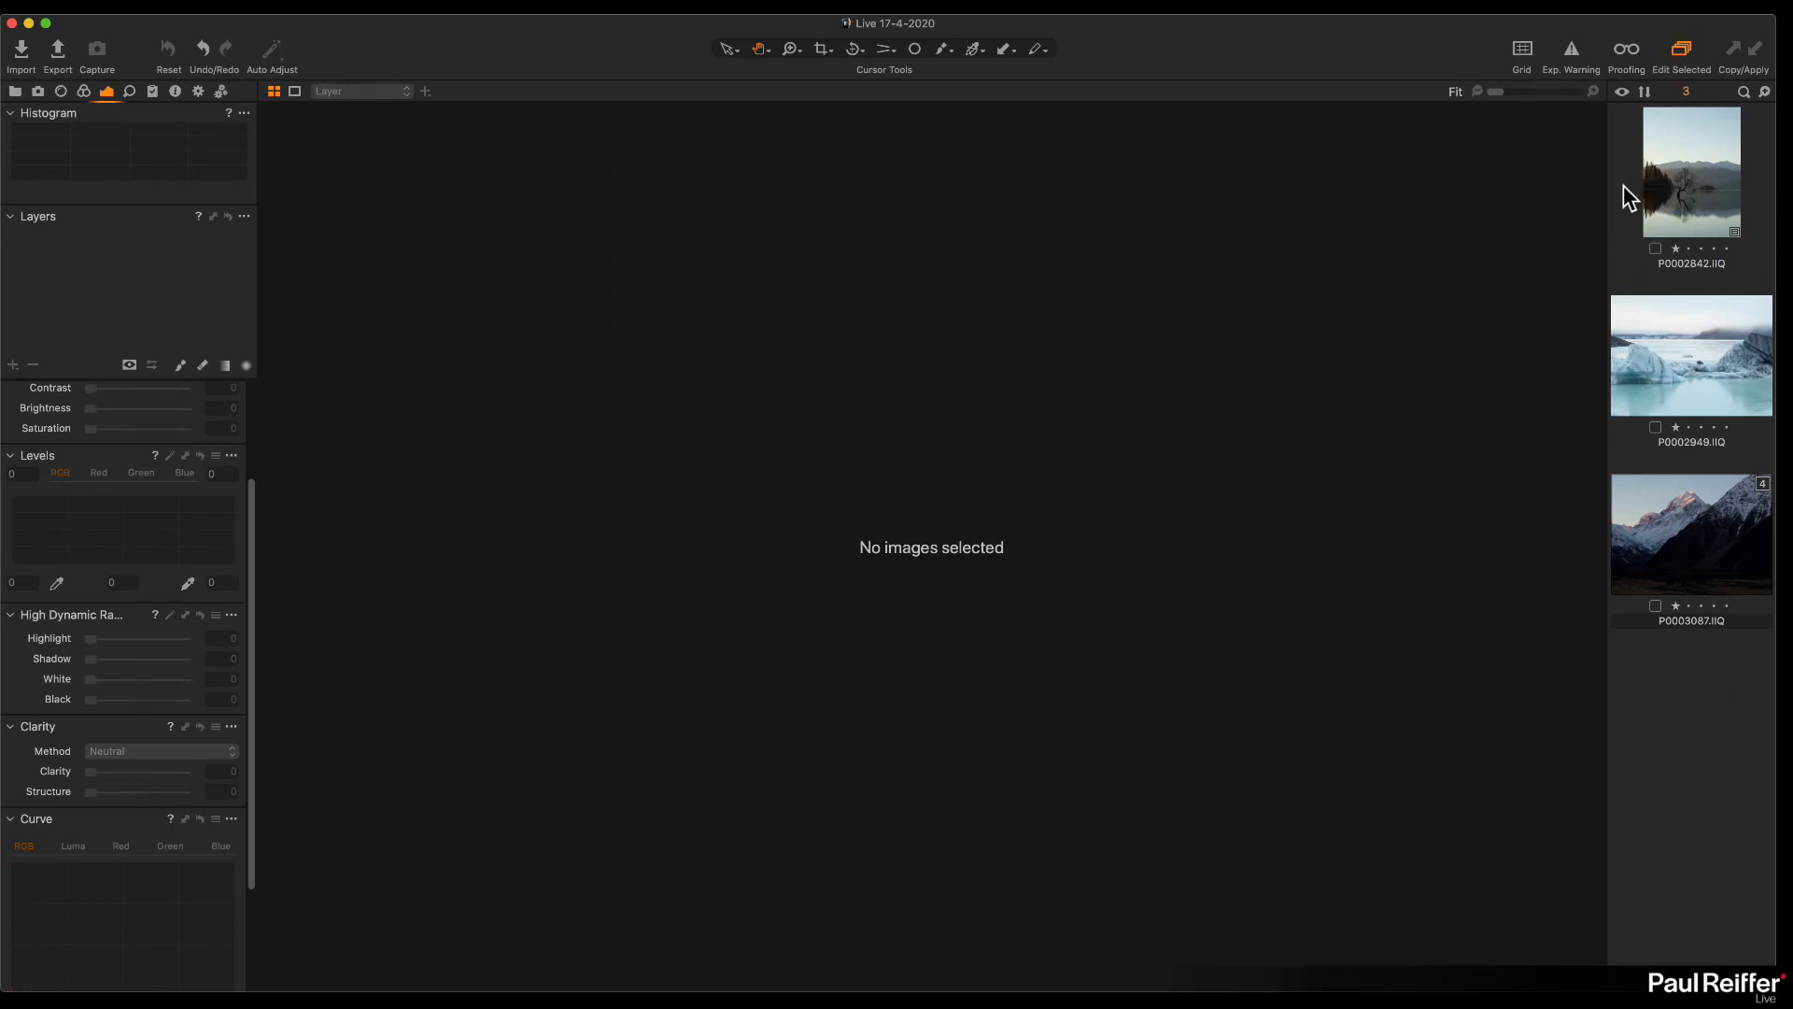
key("super+a")
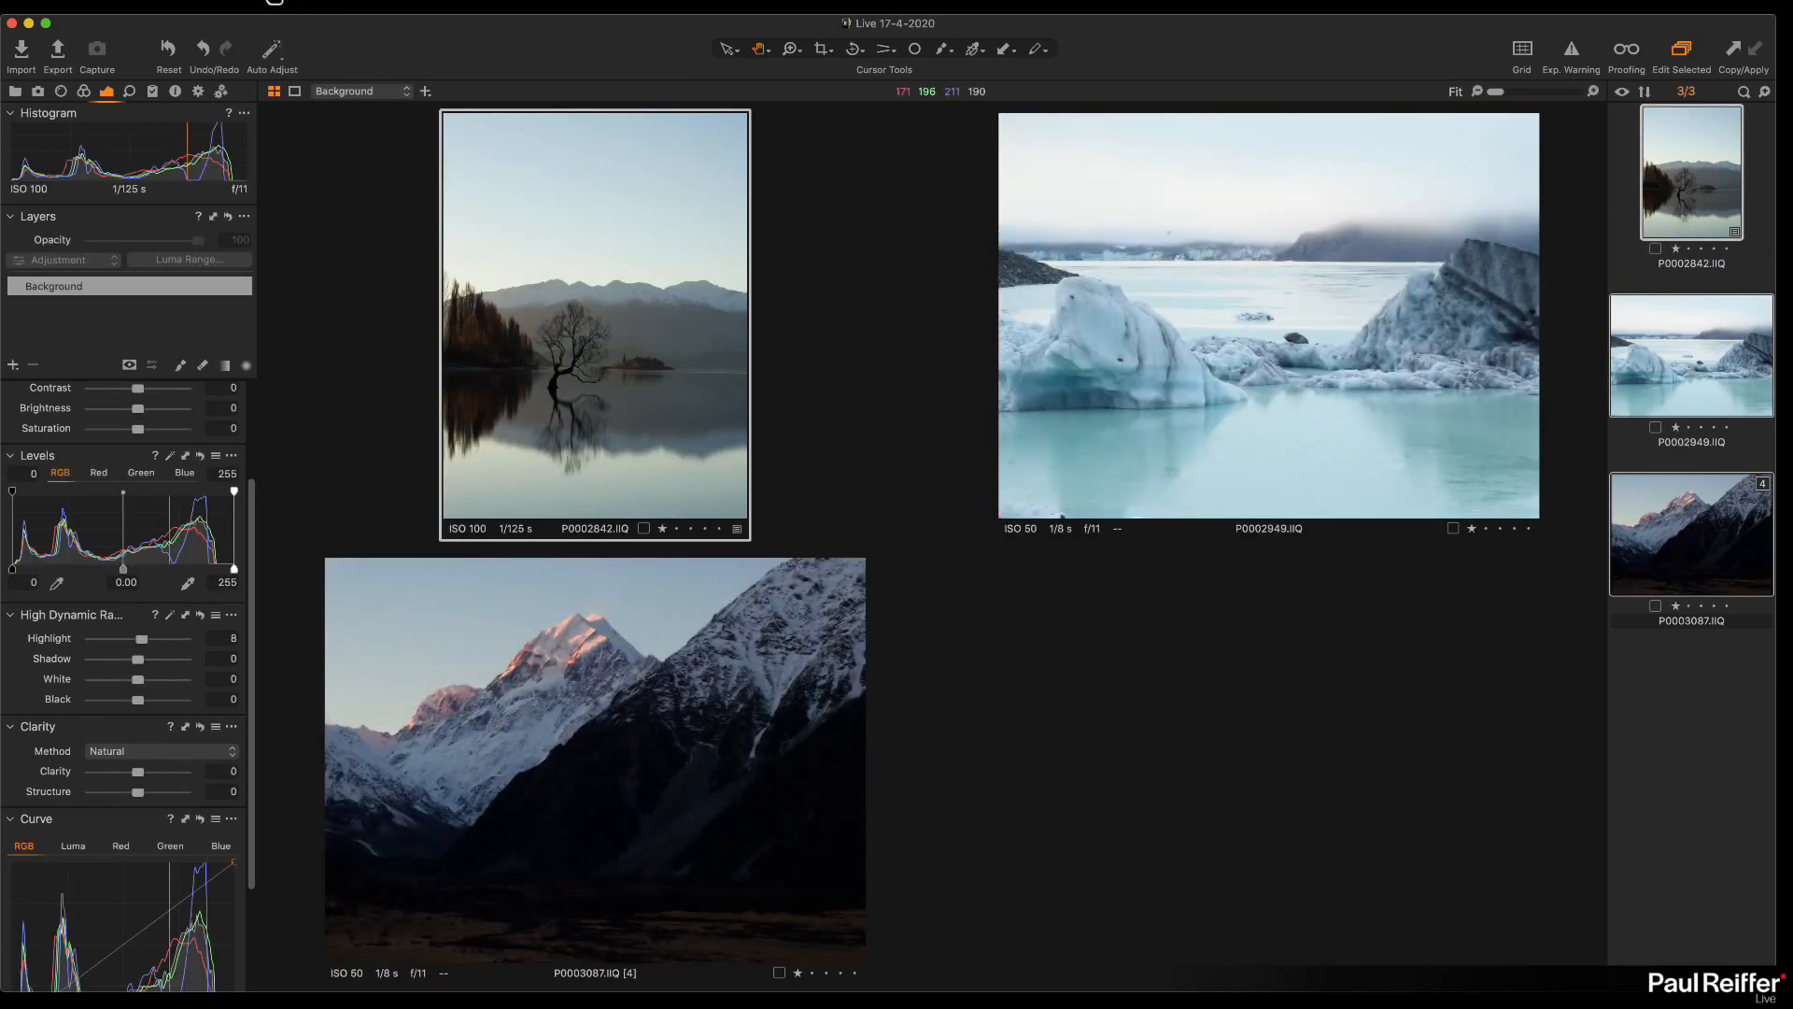
left_click(254, 2)
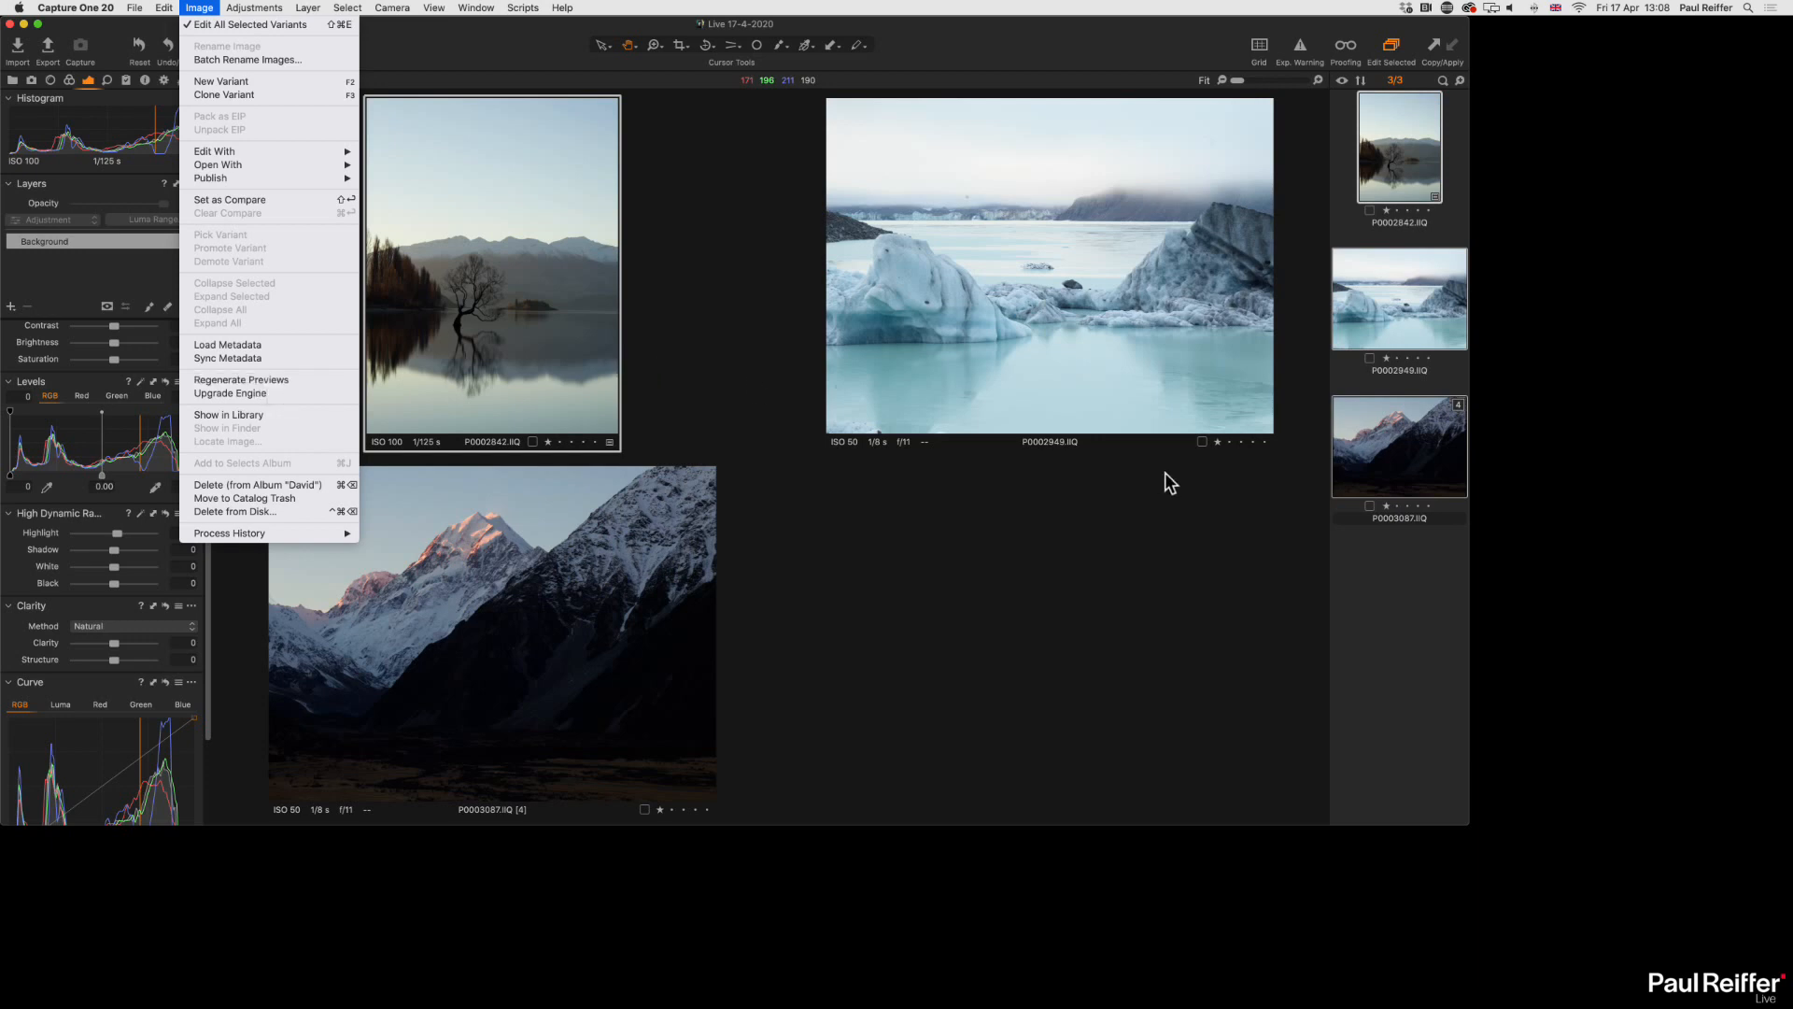
left_click(1380, 553)
left_click(1681, 667)
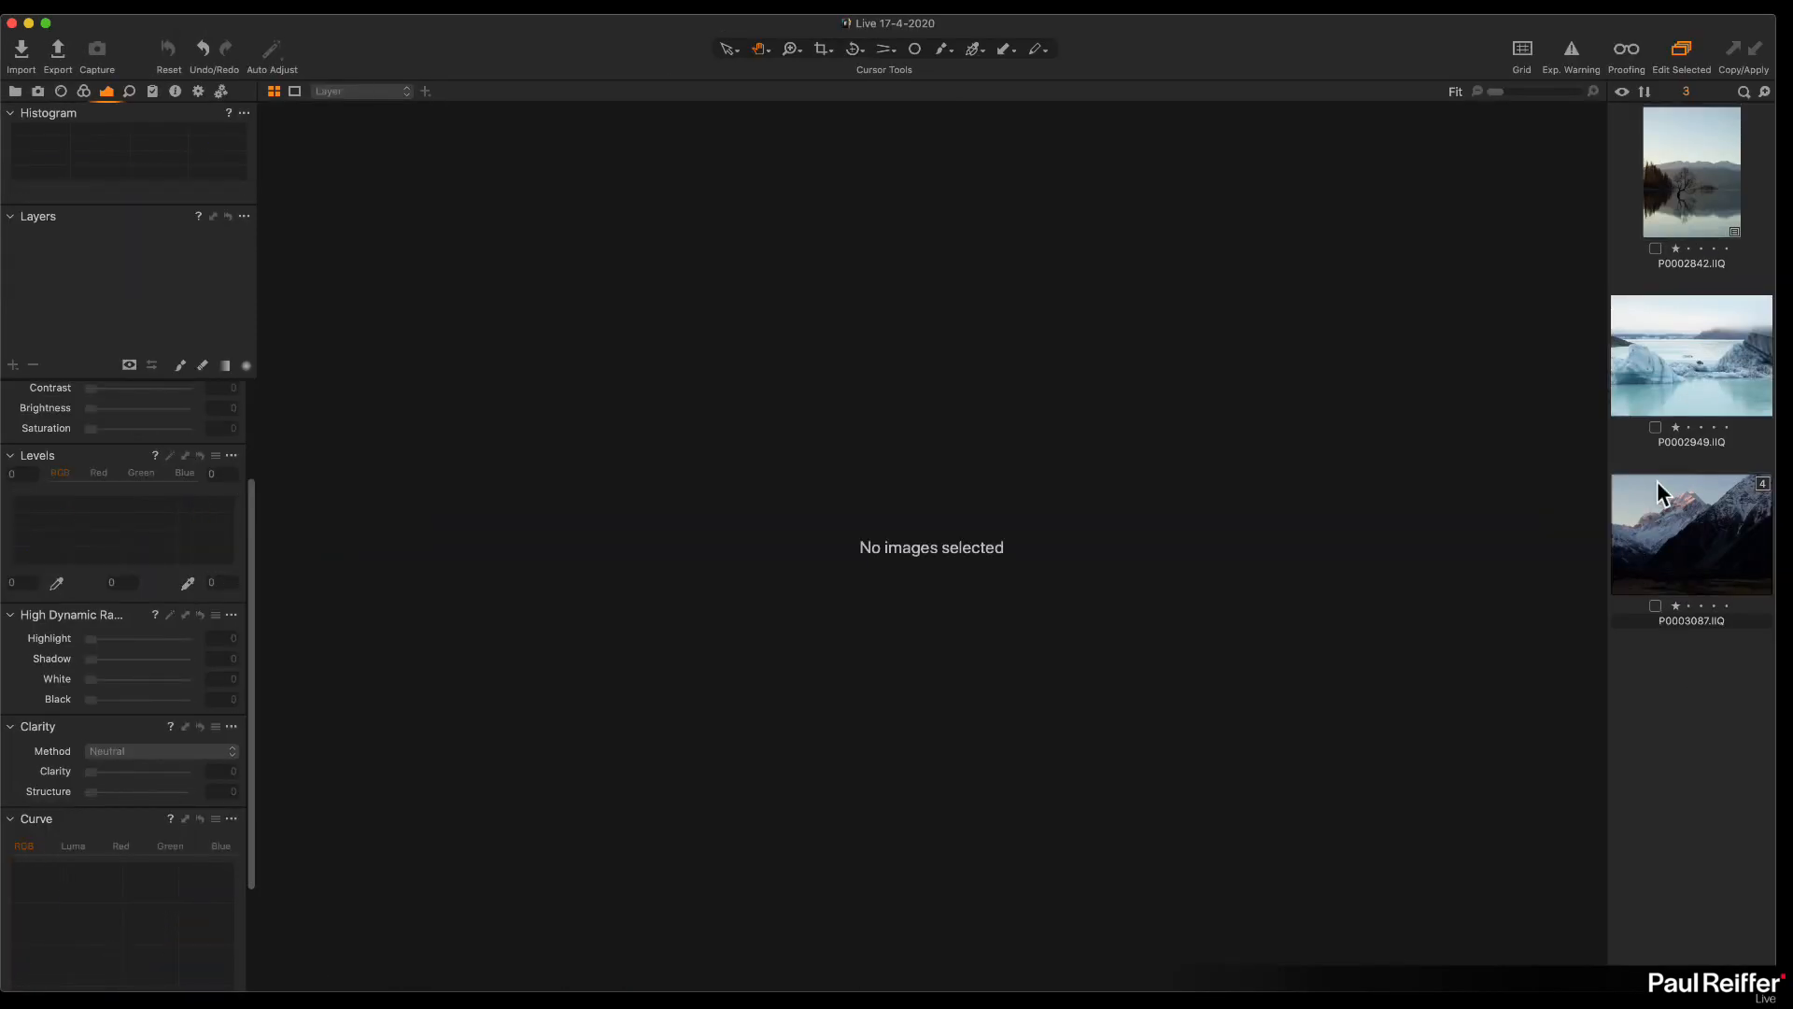
Step: Select the lone-tree lake image P0002842.IIQ and display the color adjustment tools
left_click(1699, 166)
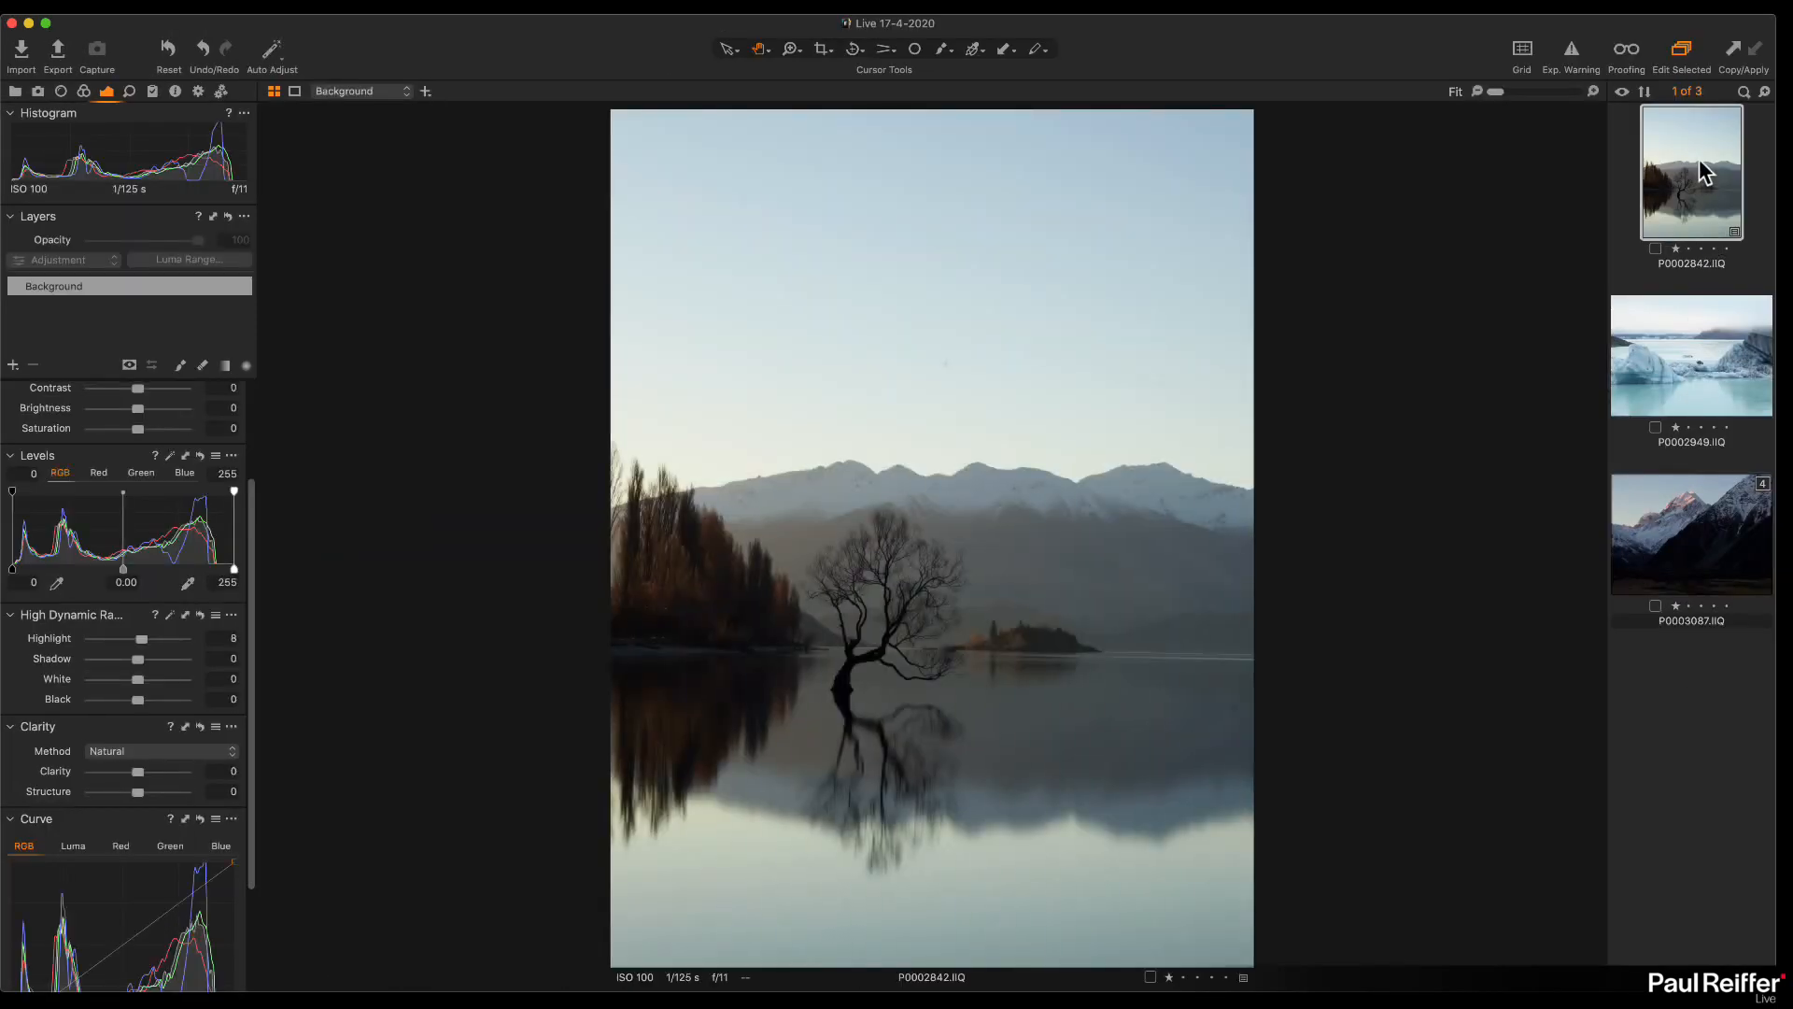
scroll(226, 435, "up", 5)
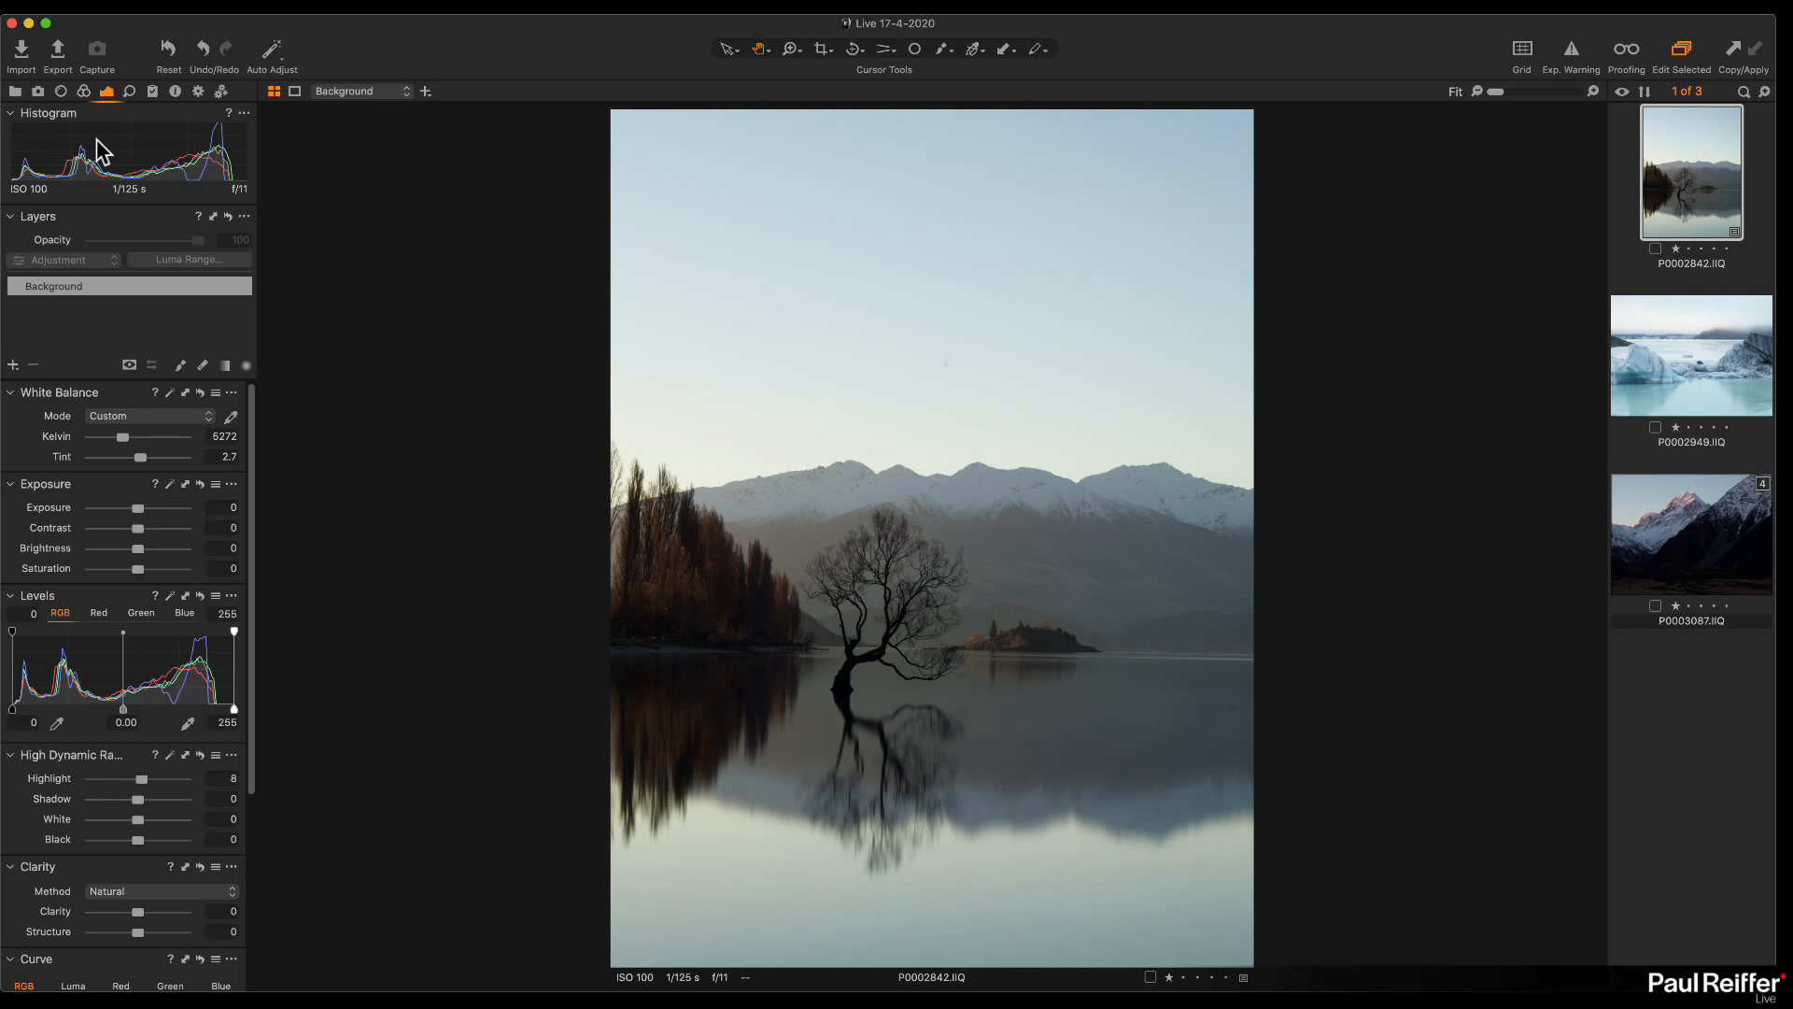
left_click(82, 90)
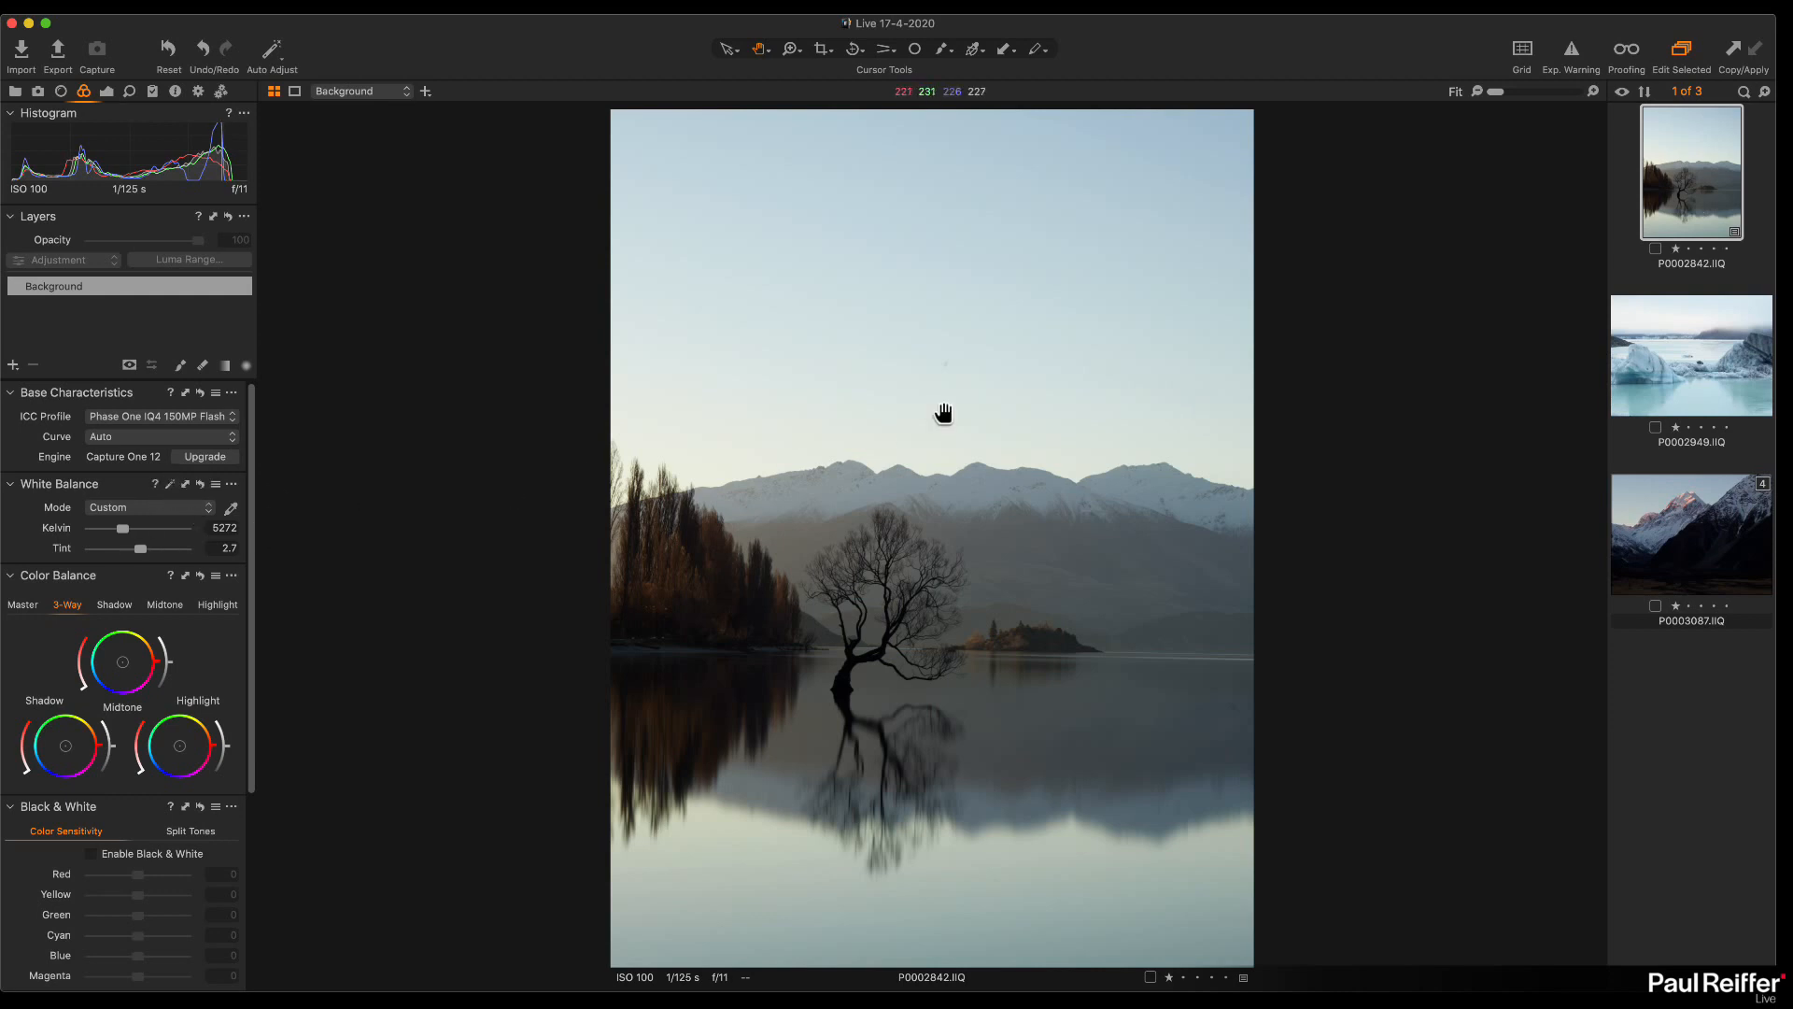
Step: Upgrade the processing engine to Capture One 20 for the lake, glacier and mountain images in turn
left_click(204, 456)
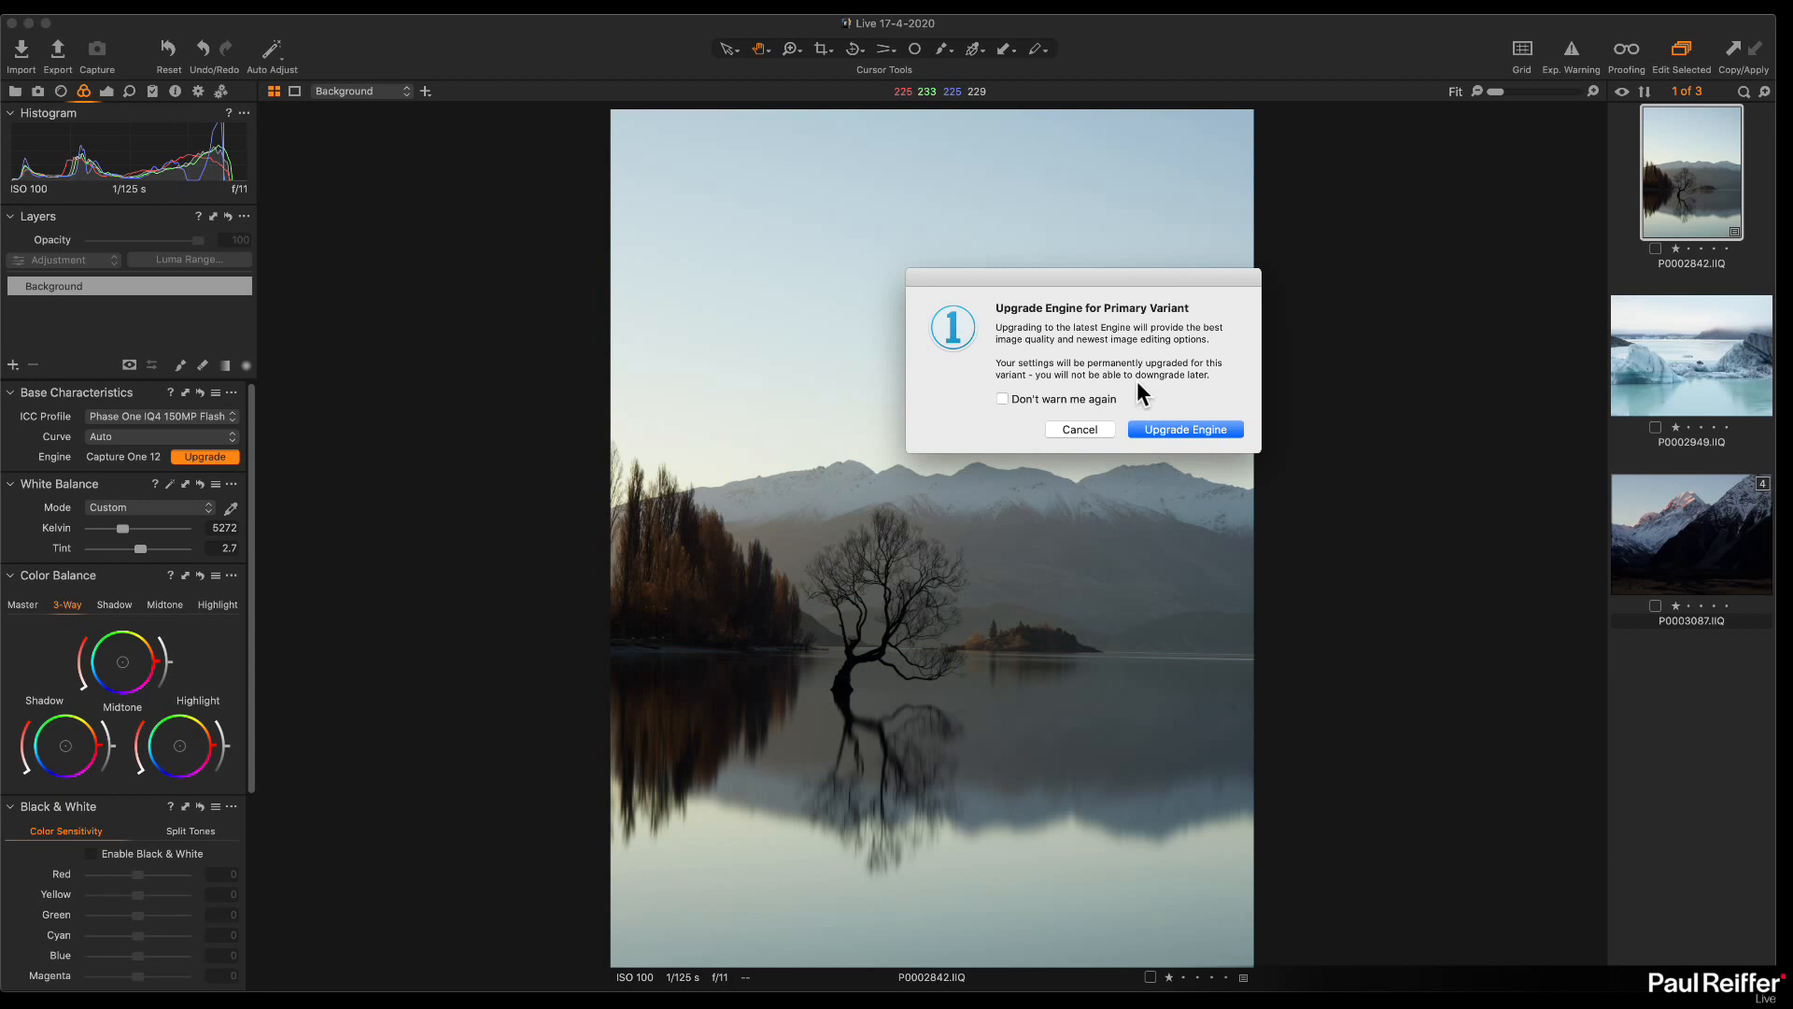
left_click(1160, 429)
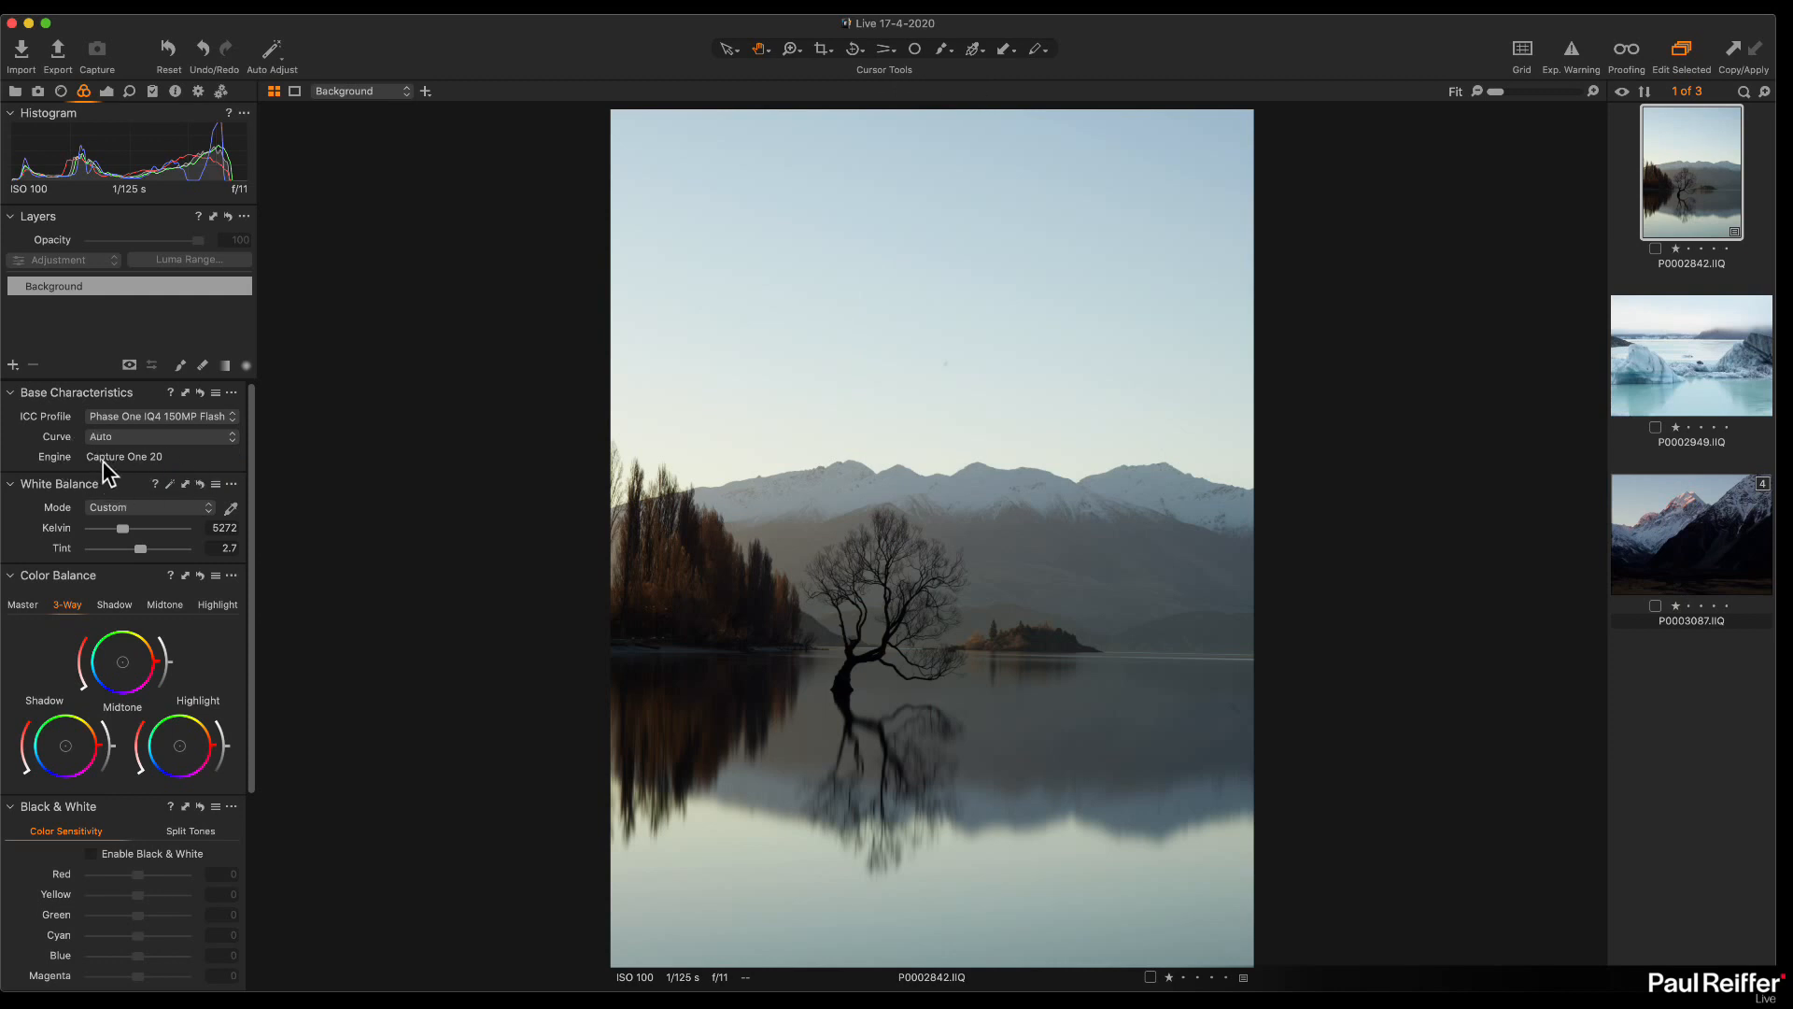
left_click(1663, 343)
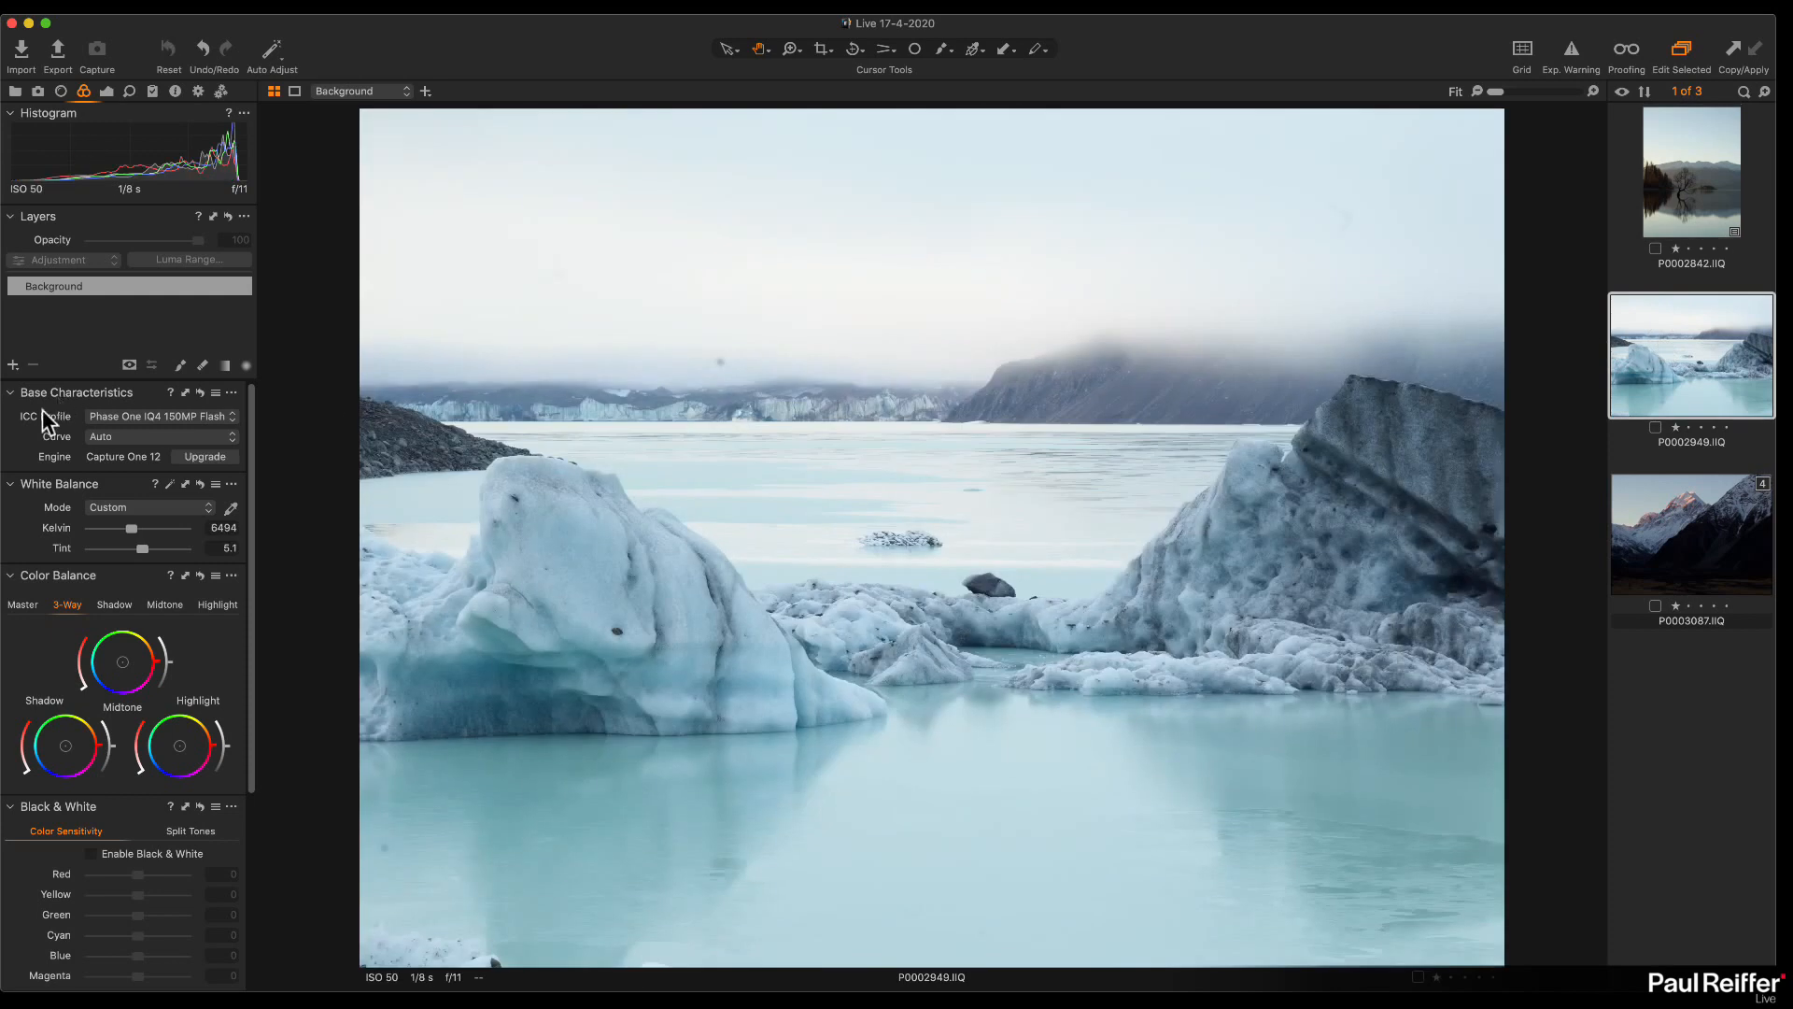
left_click(211, 457)
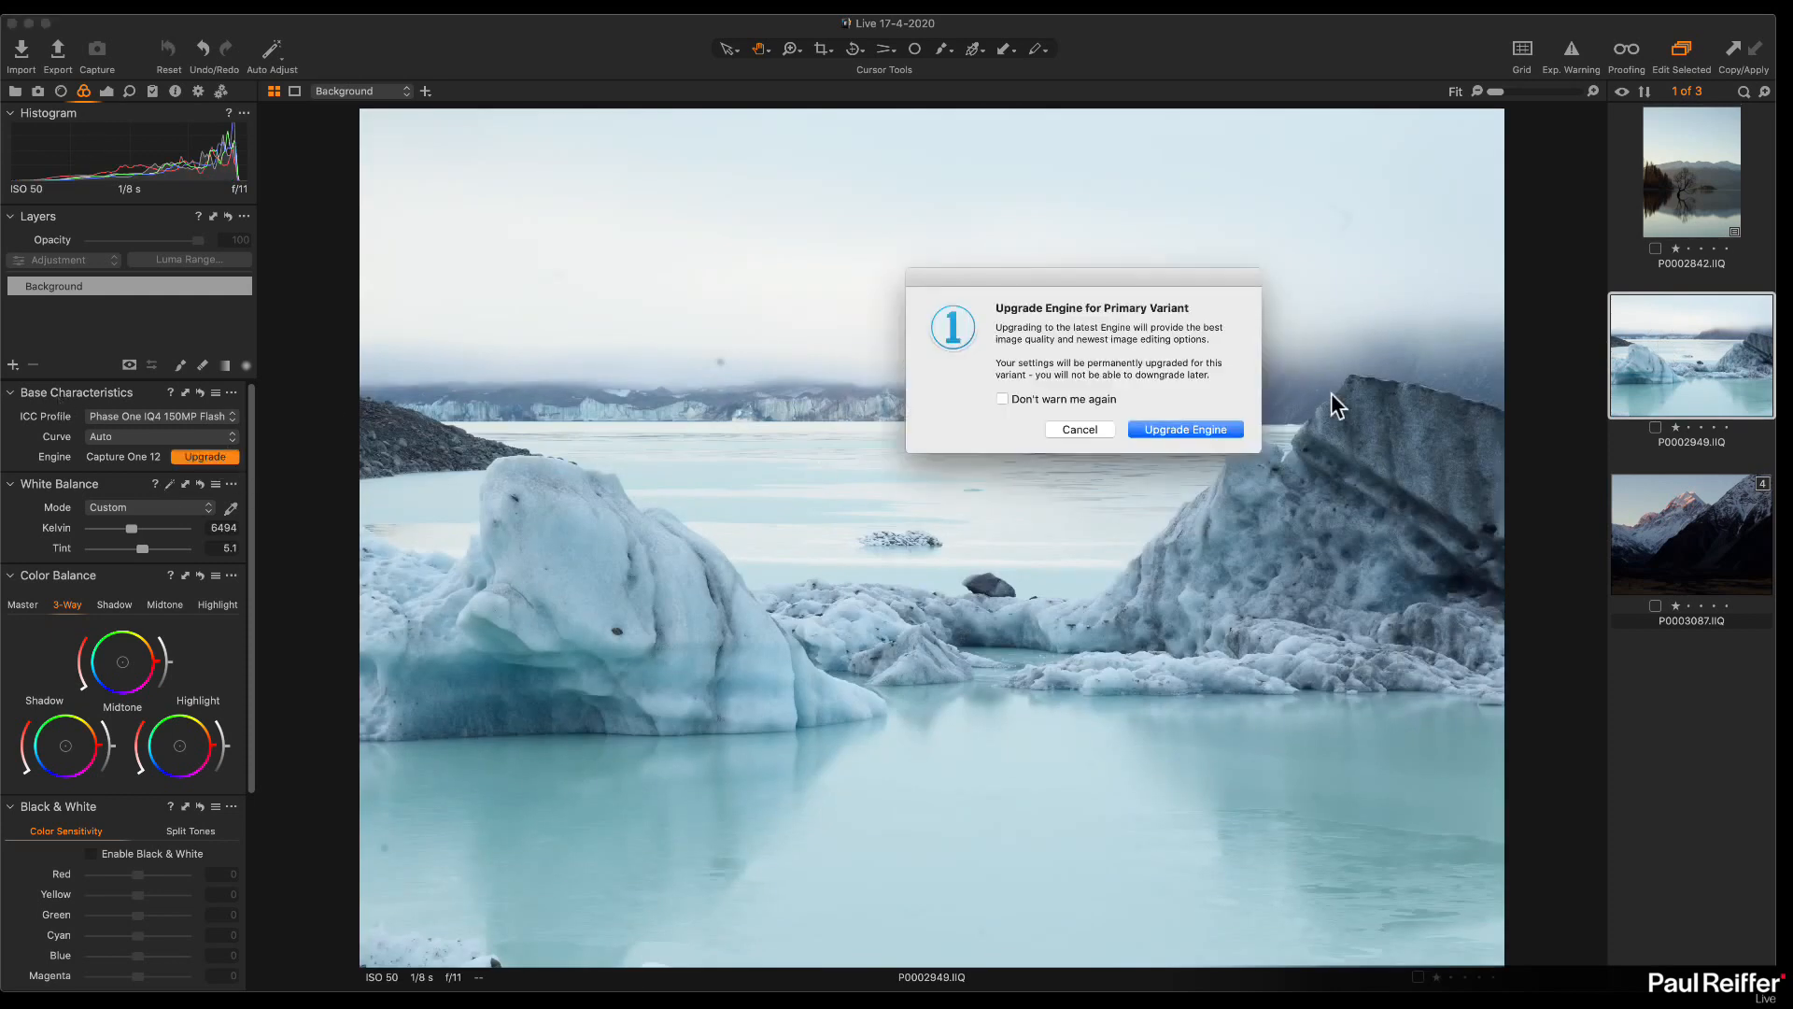
left_click(1172, 429)
left_click(1667, 537)
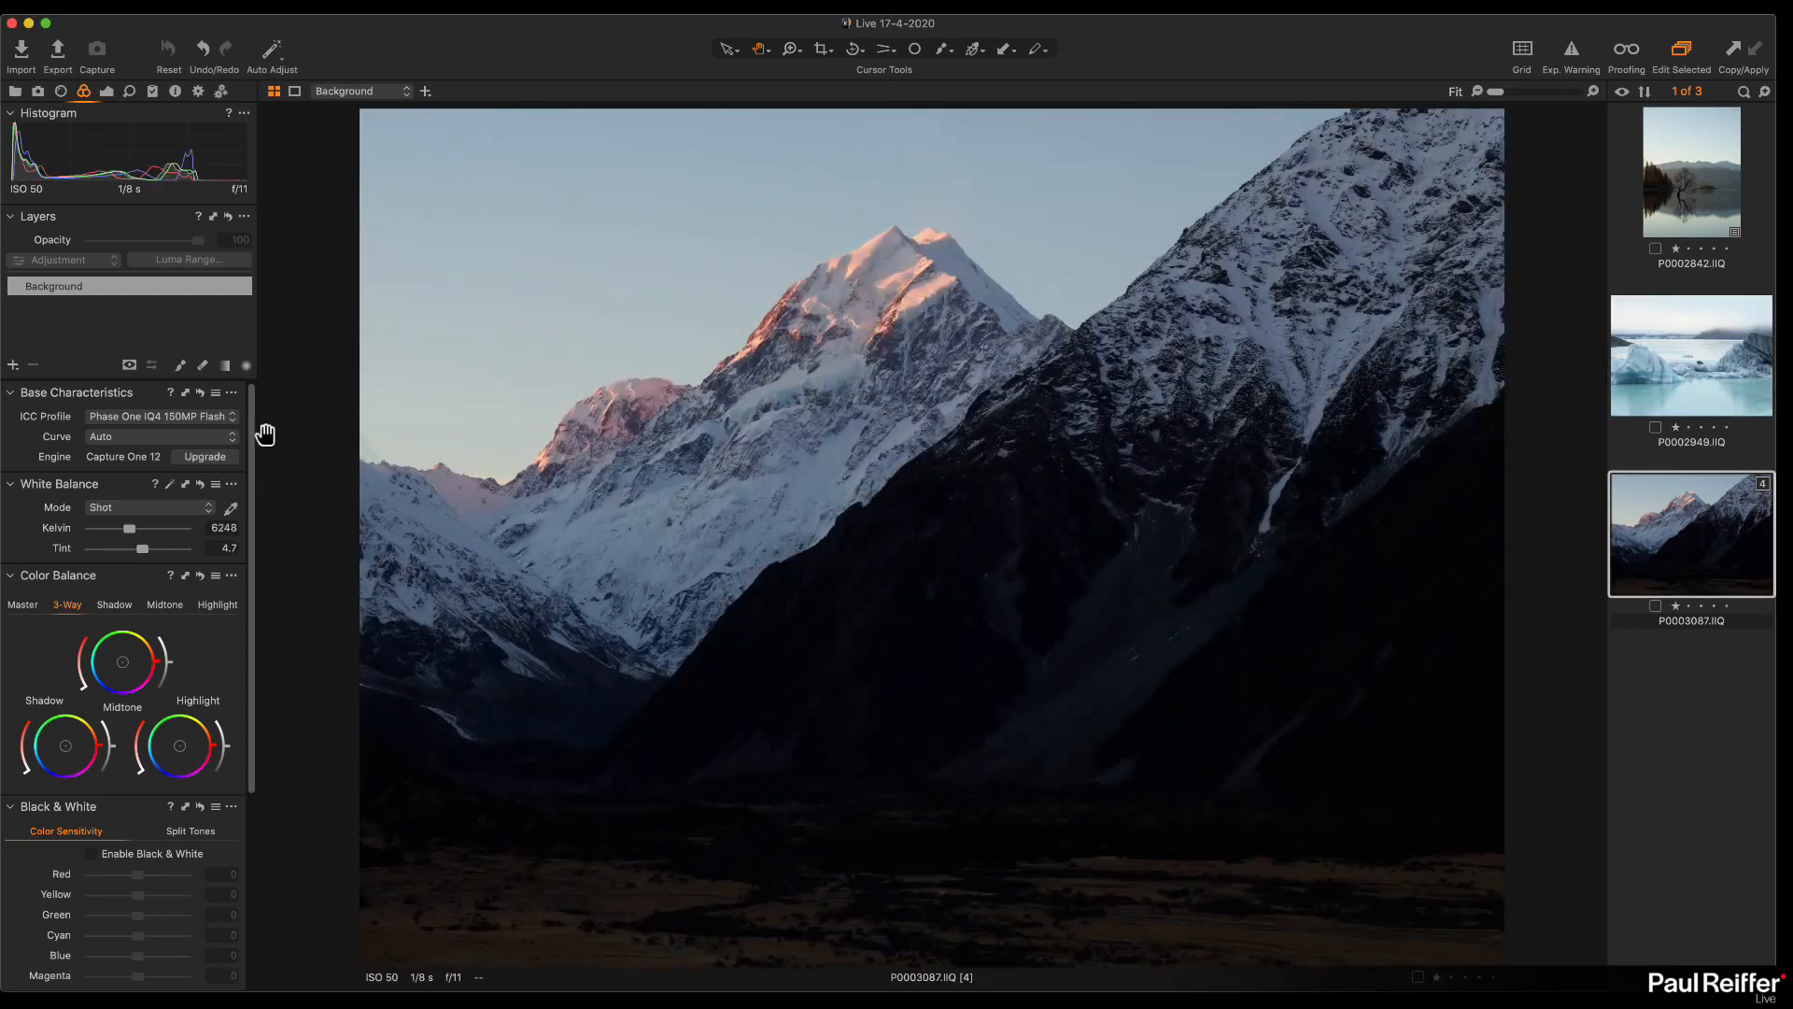
left_click(211, 457)
left_click(1199, 429)
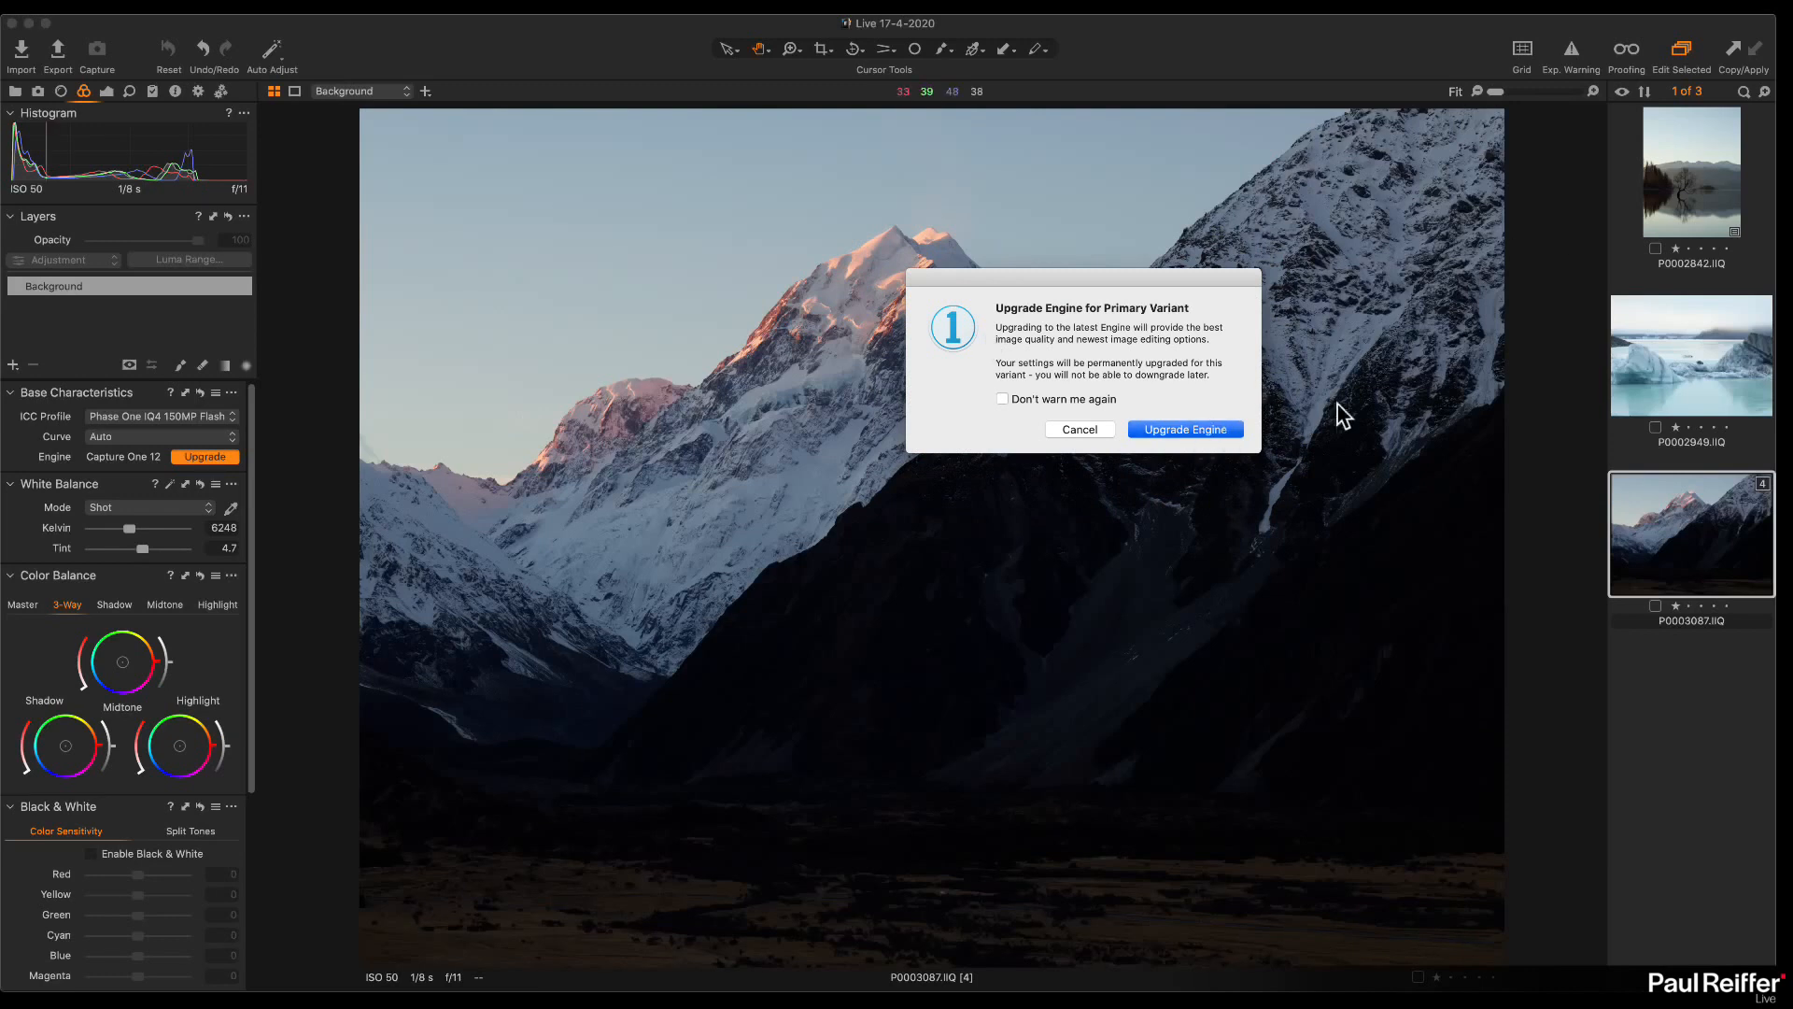
Step: Examine the lake image P0002842.IIQ at 33 to 200% for dust spots across the trees, the reflection and the open water
left_click(1689, 183)
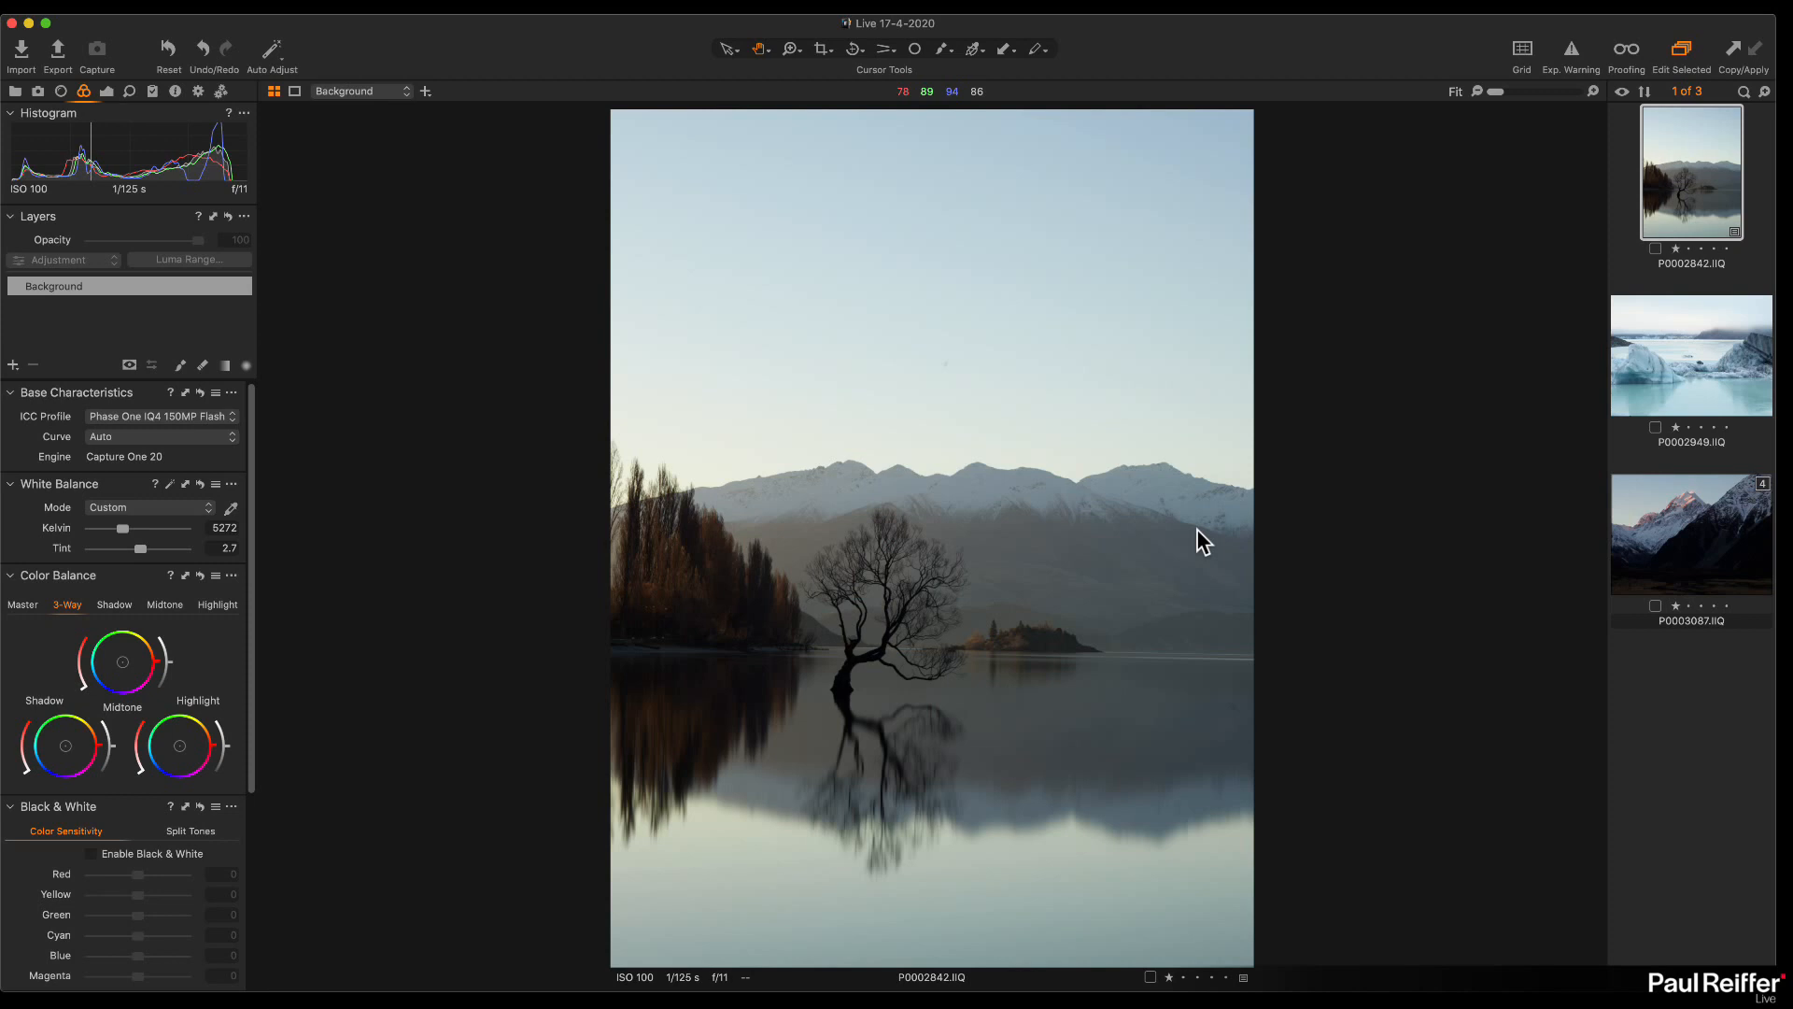
key("z")
left_click(659, 619)
left_click(453, 450)
left_click(440, 471)
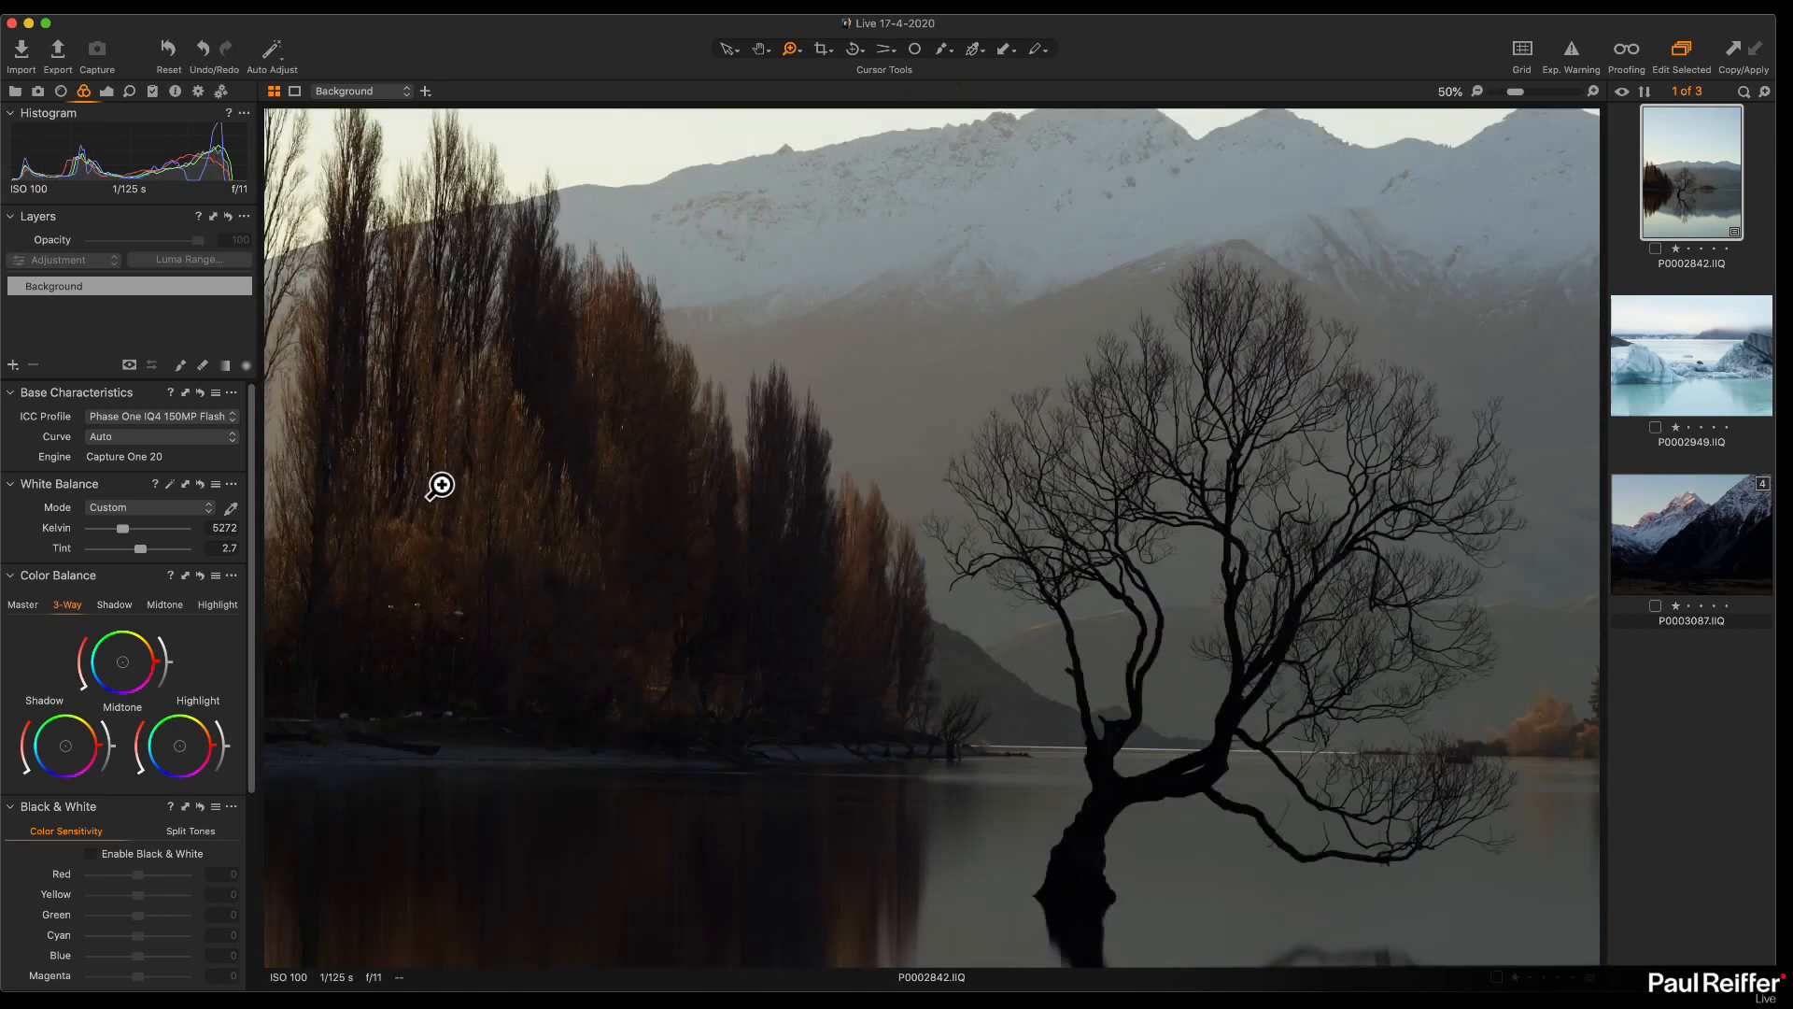
left_click_drag(521, 645, 824, 581)
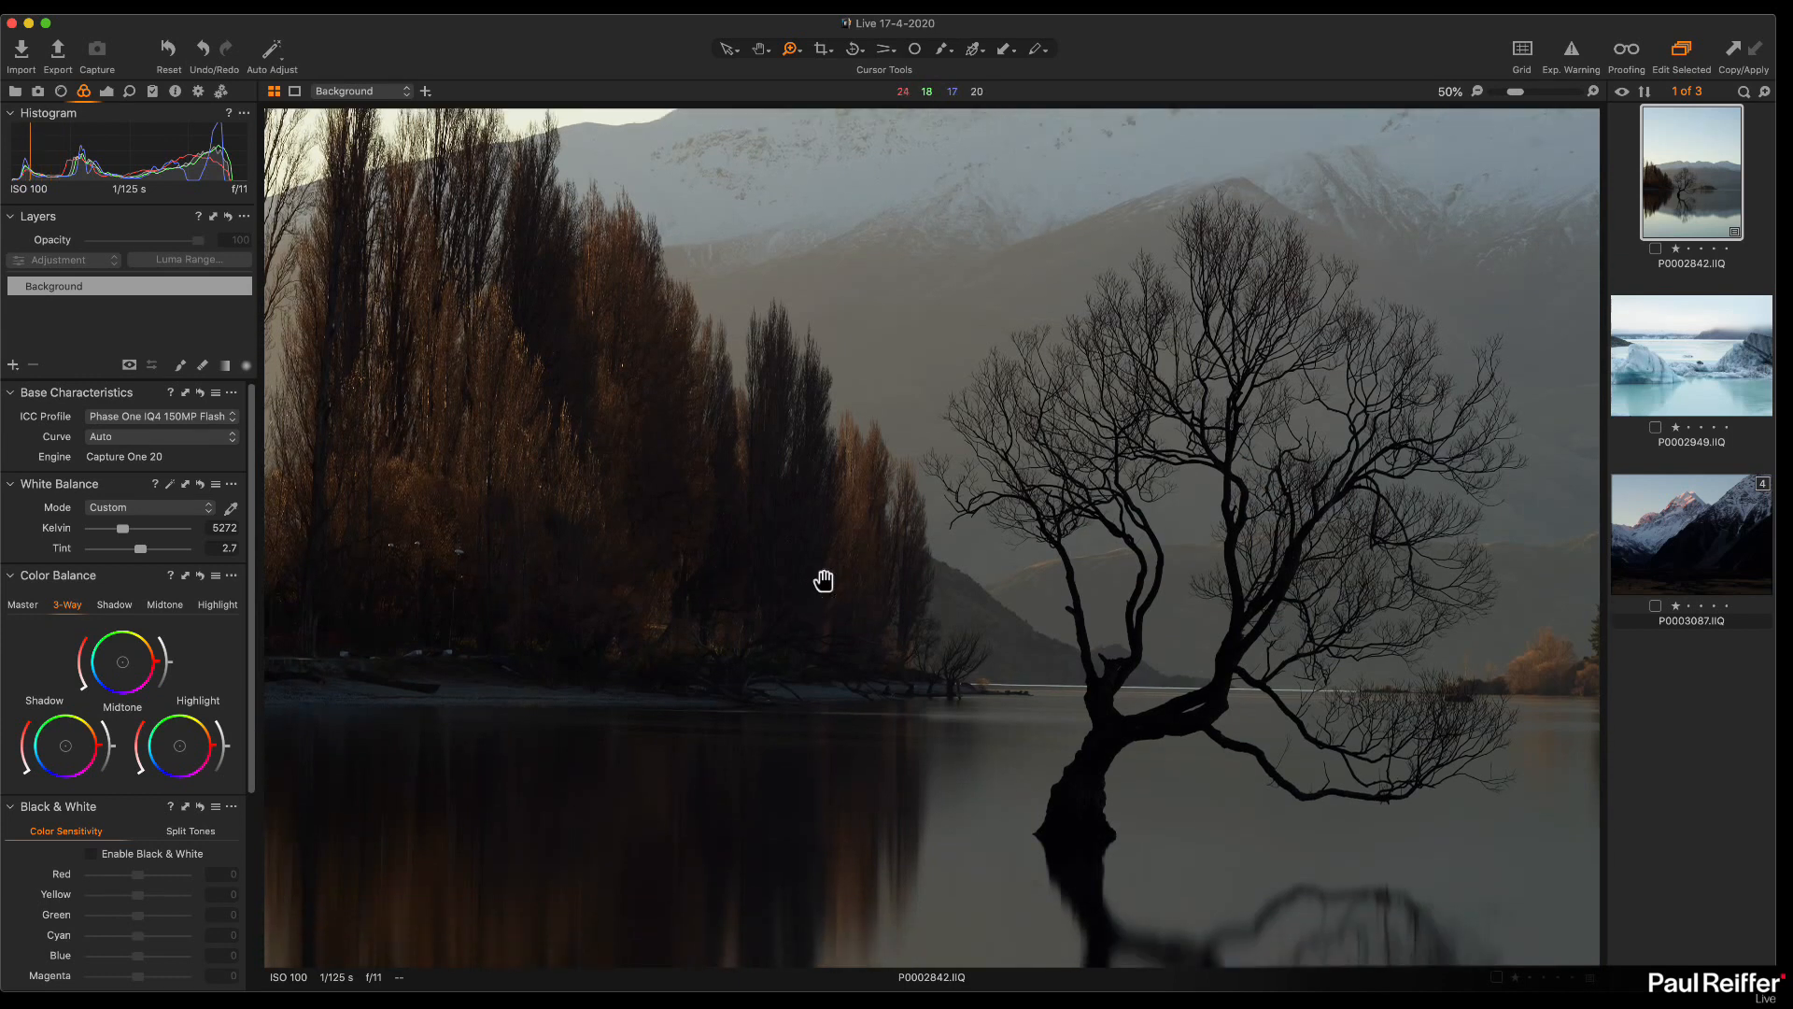
left_click(1184, 589)
left_click(1185, 590)
left_click(726, 656)
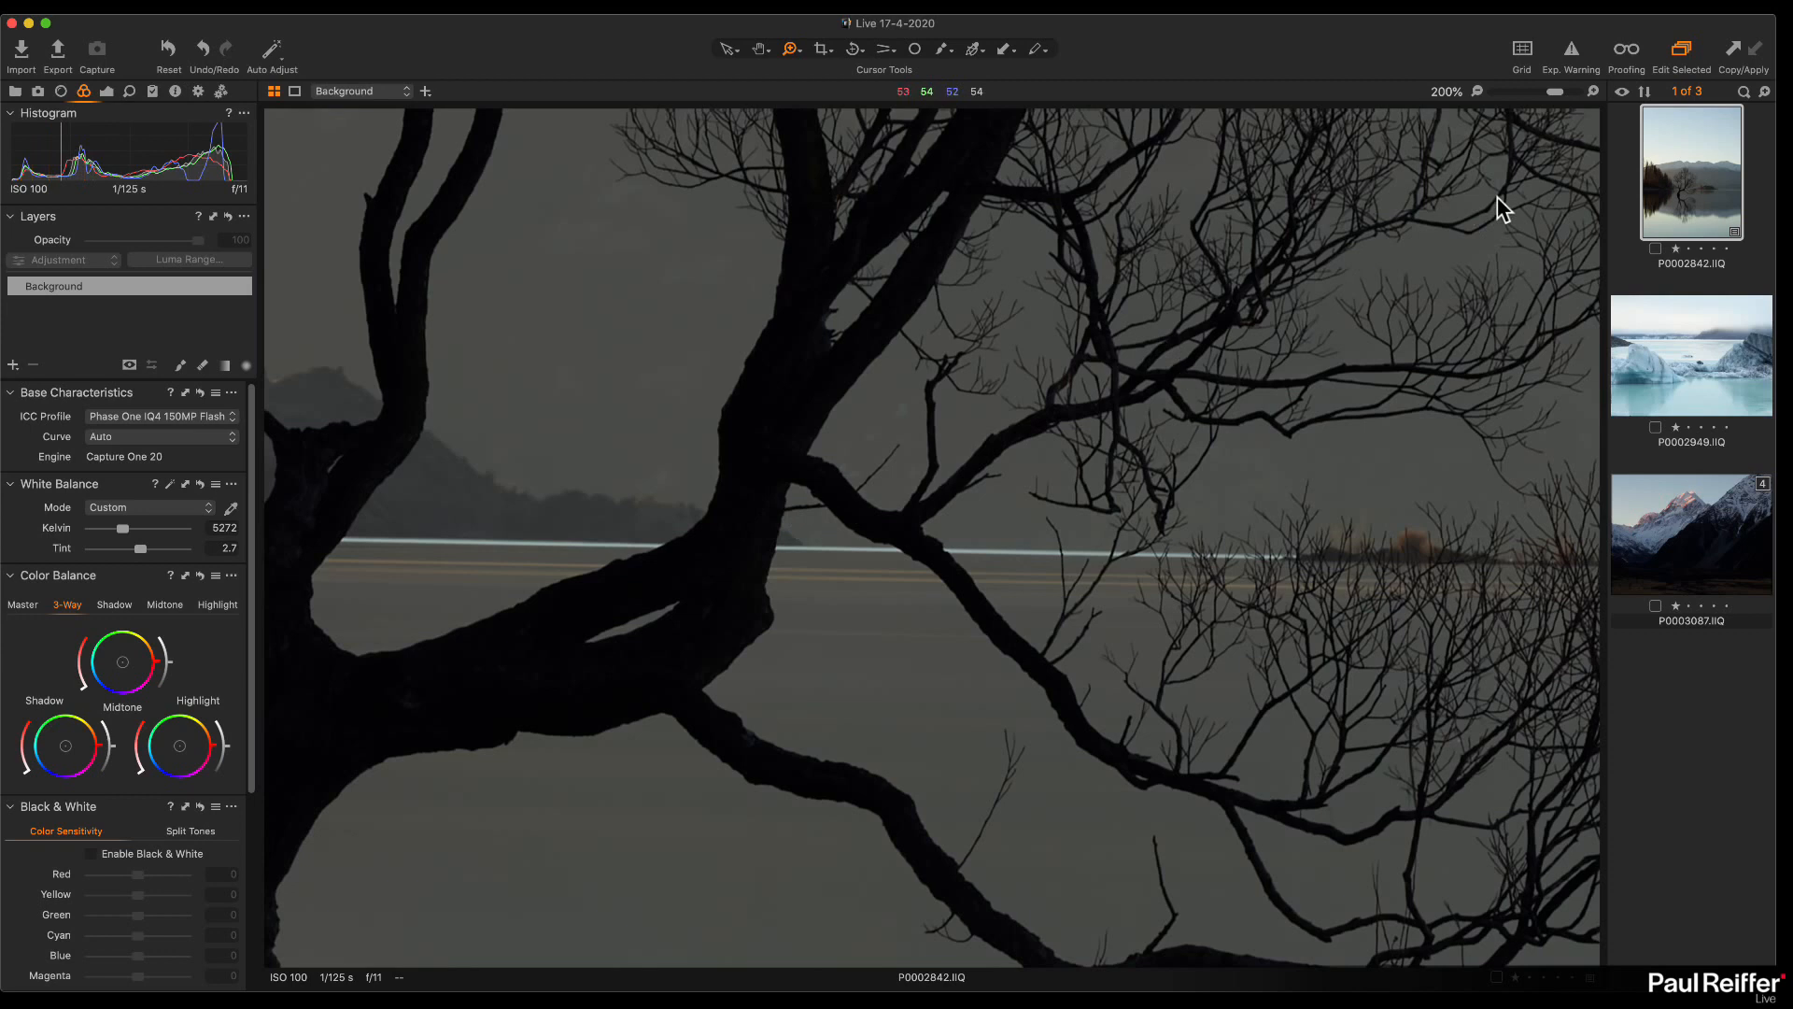
left_click(1477, 91)
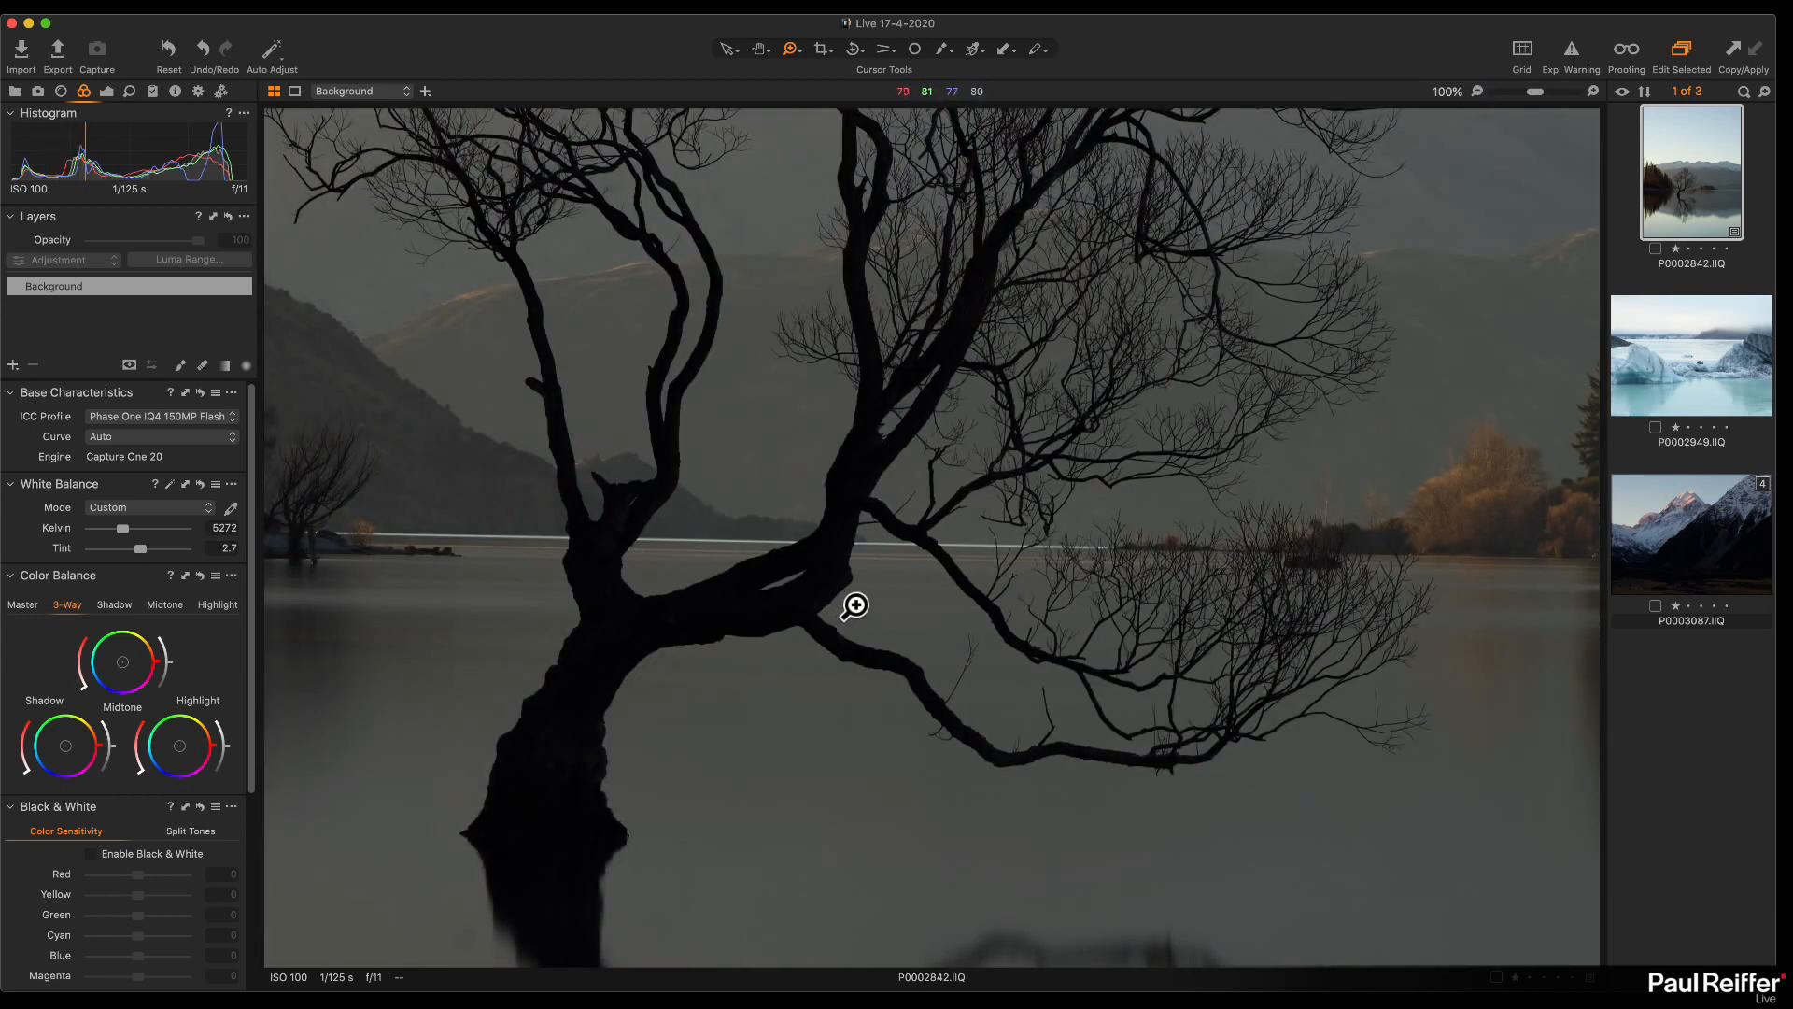
left_click_drag(1107, 839, 988, 380)
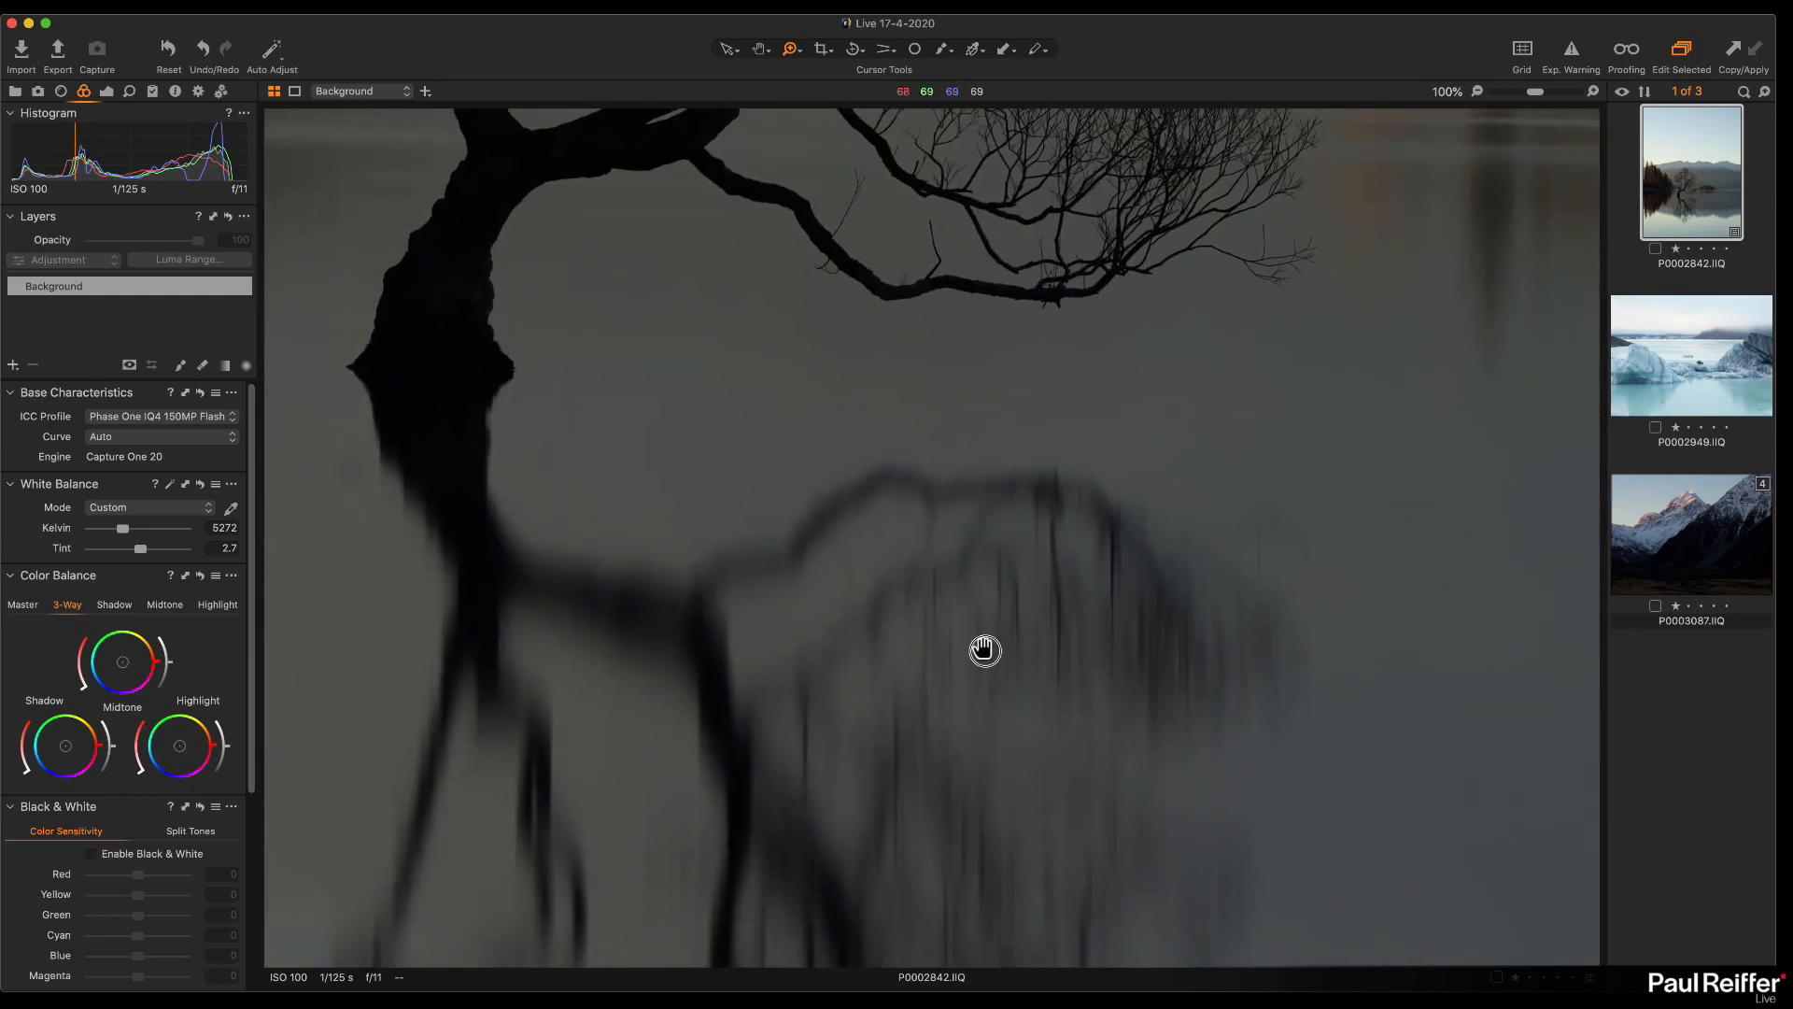
left_click_drag(984, 648, 1057, 445)
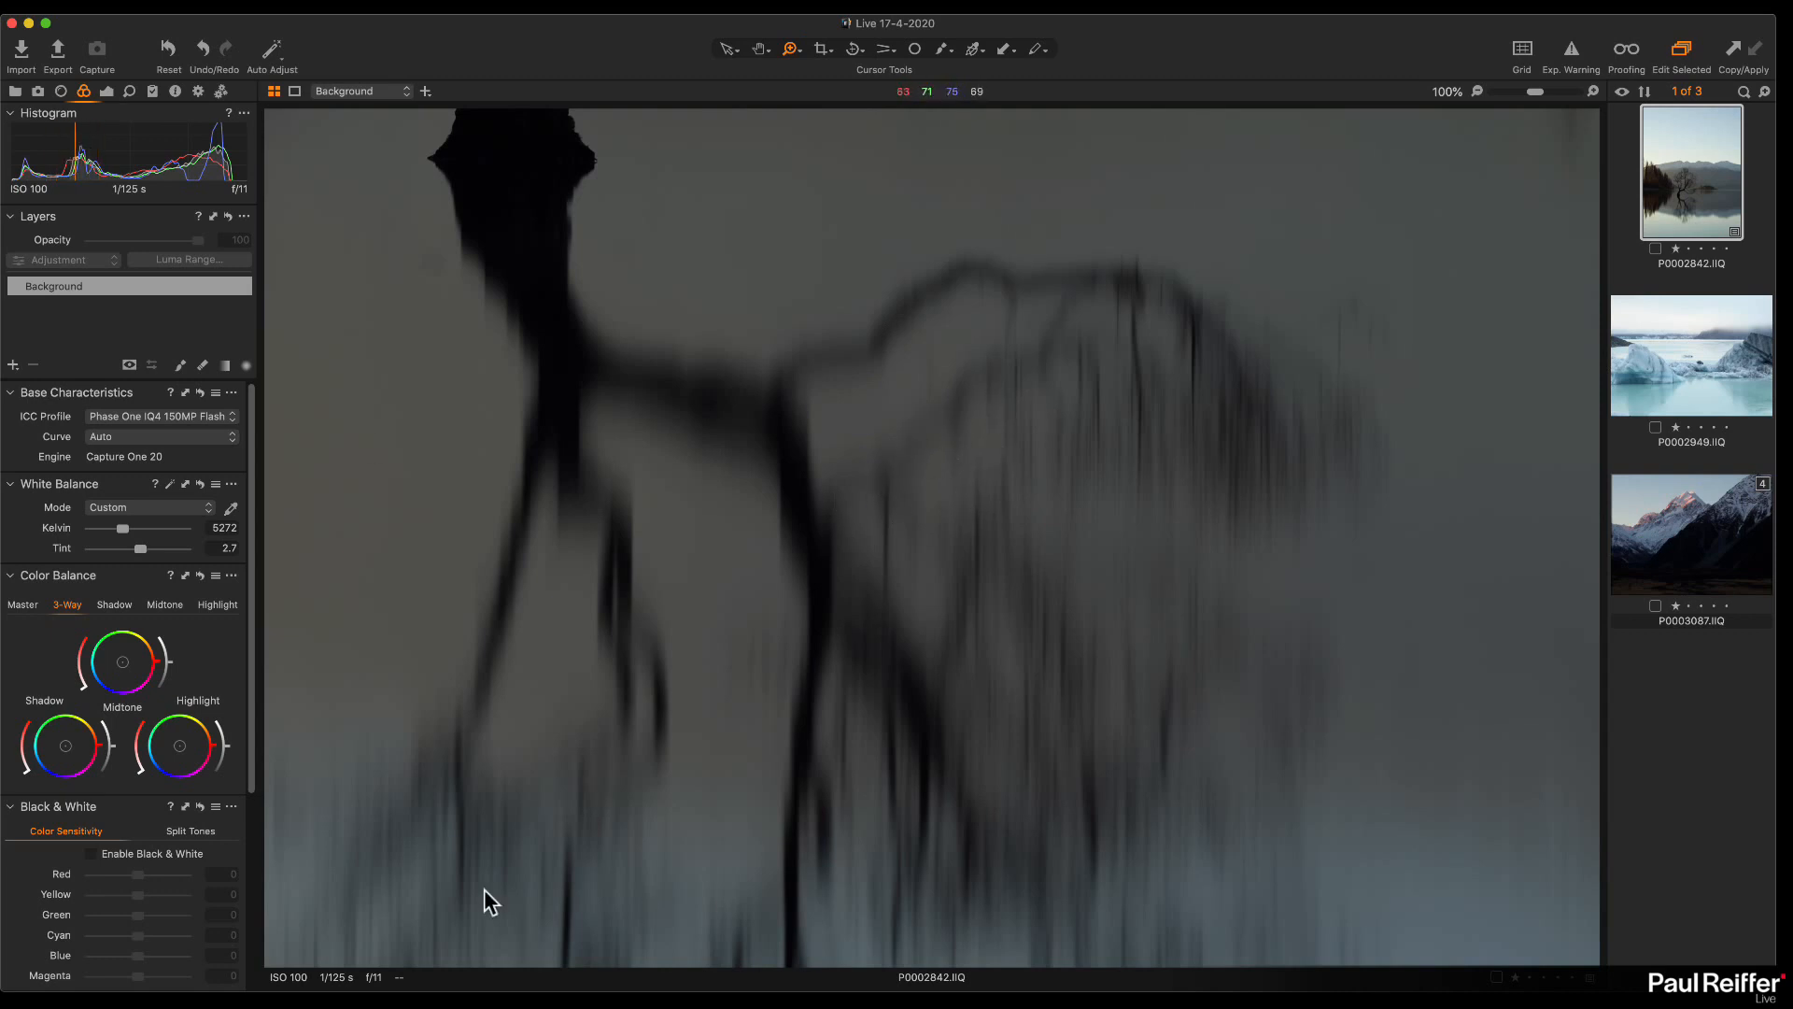
left_click_drag(551, 395, 833, 507)
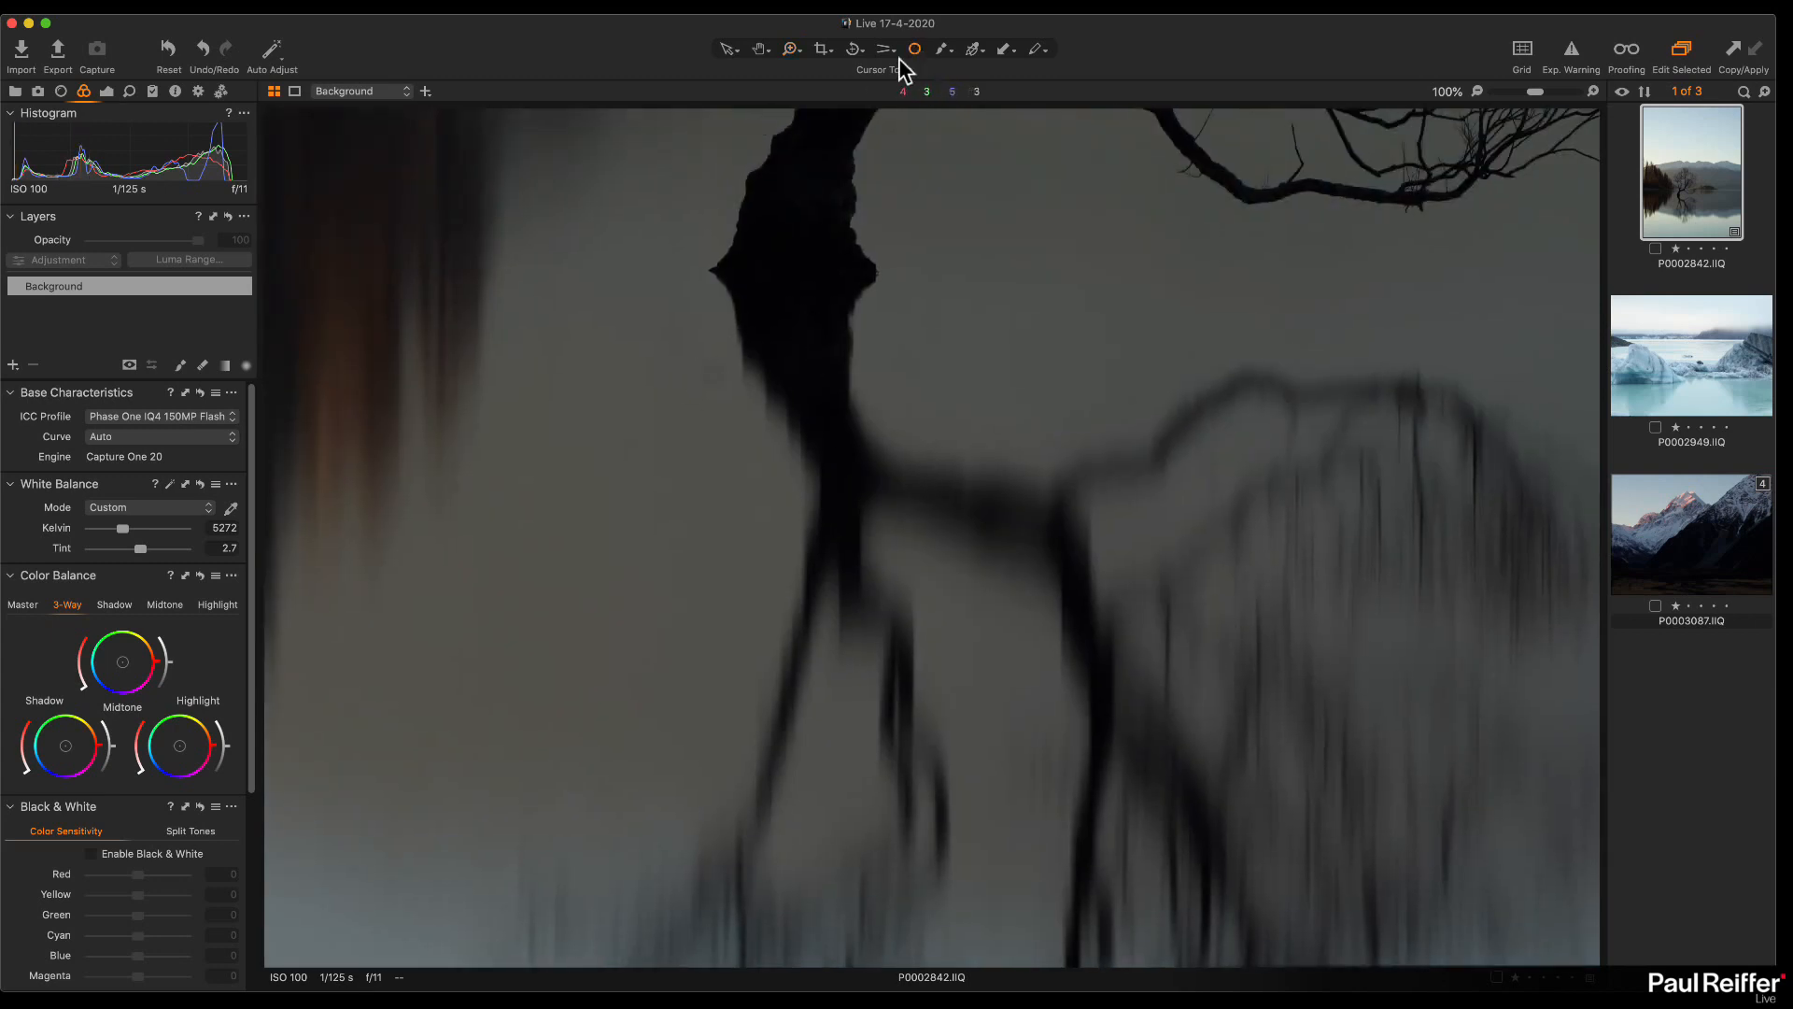
key("z")
left_click(853, 468, "alt")
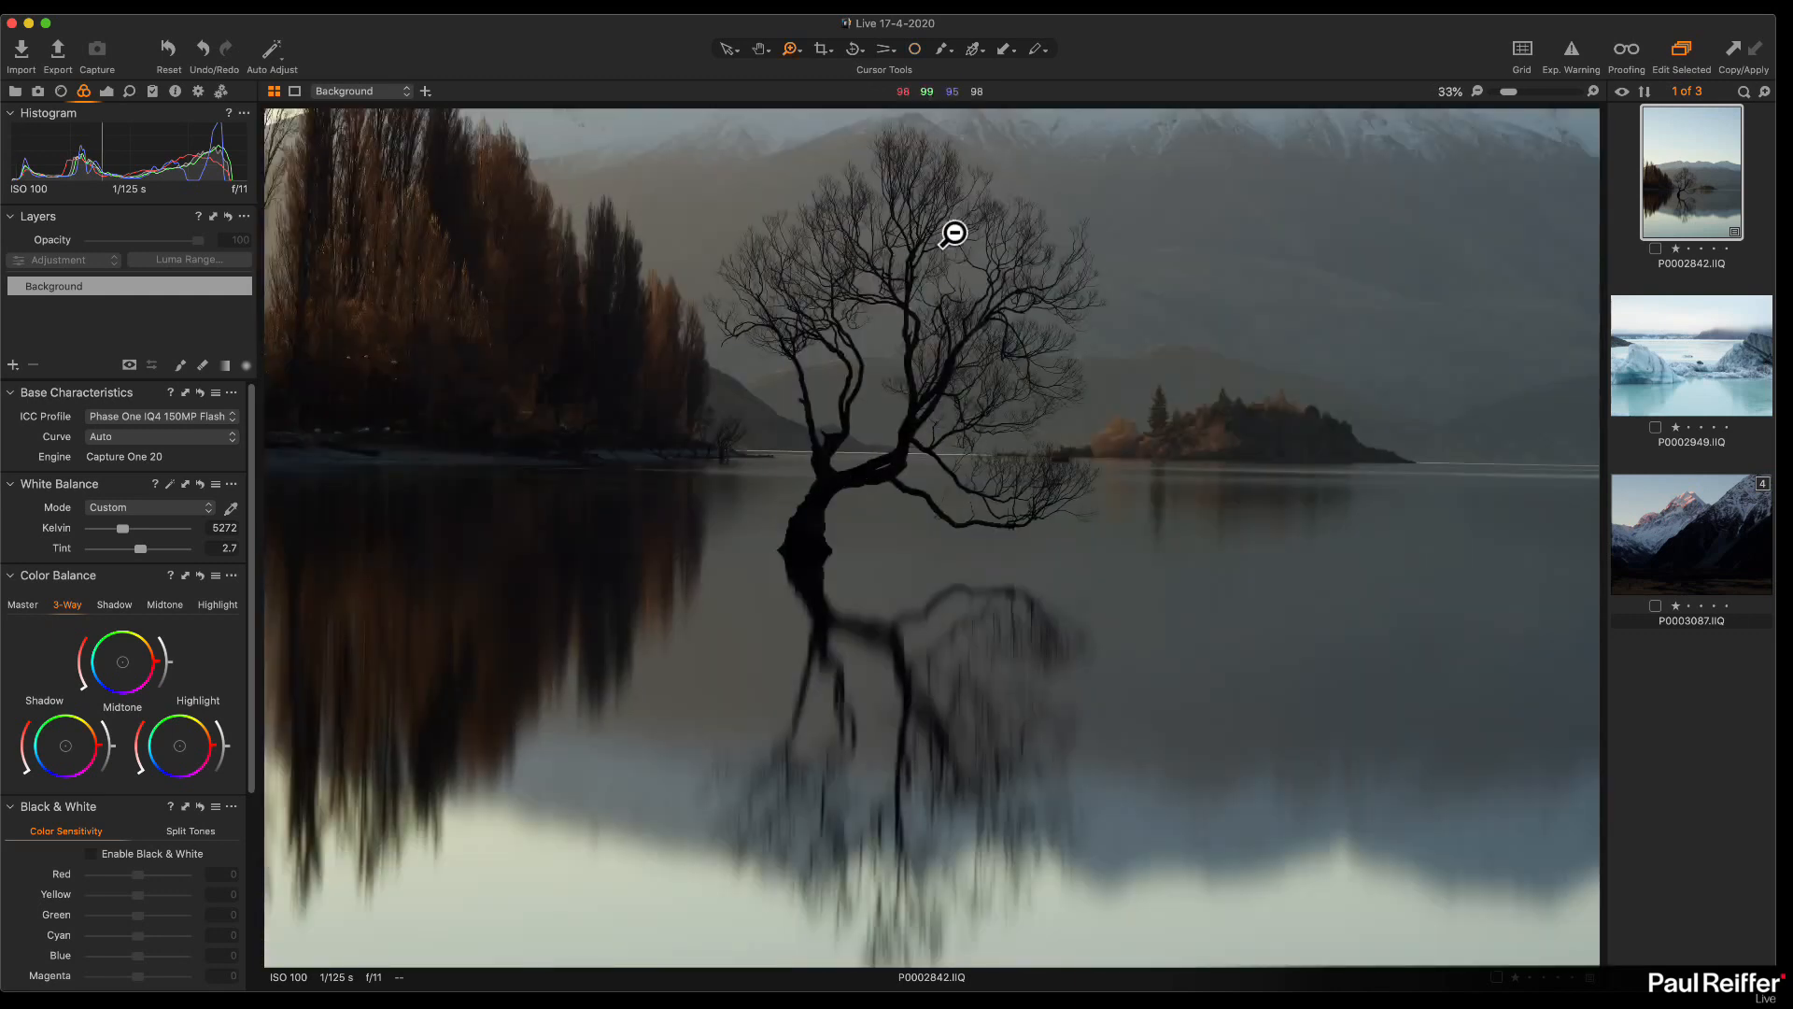
left_click(1186, 434, "alt")
left_click(1463, 717)
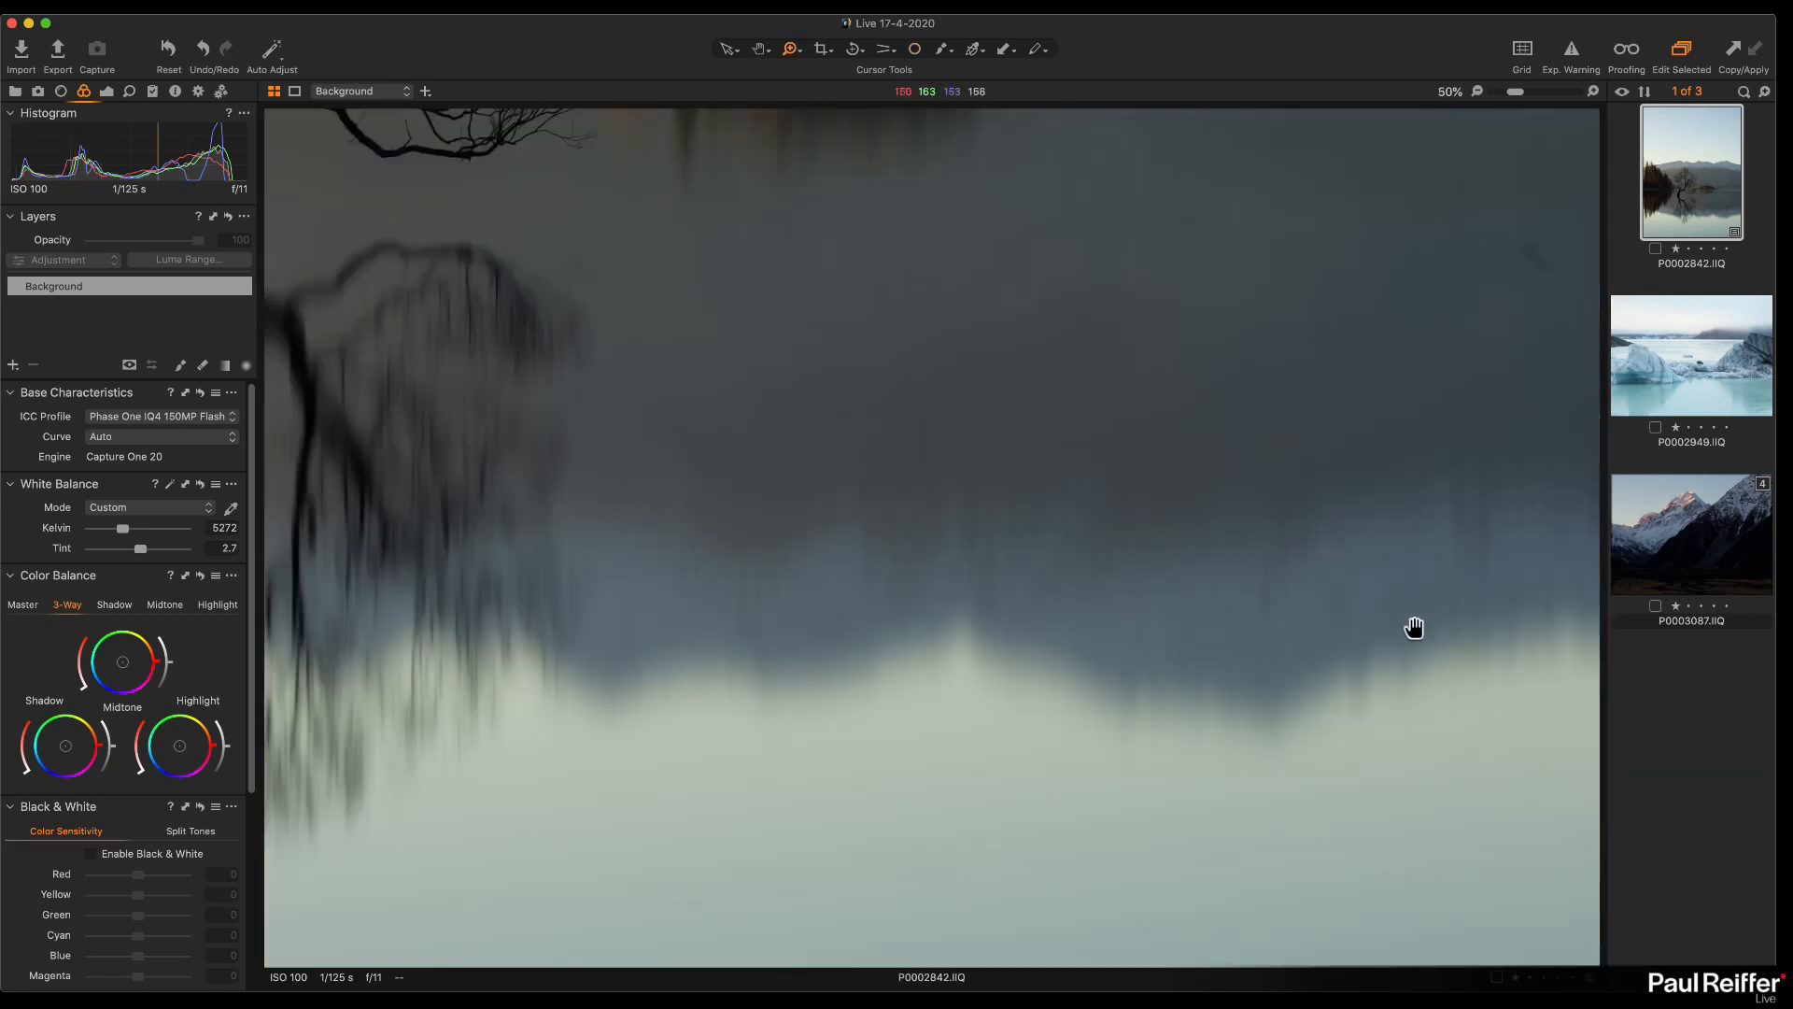
scroll(612, 796, "up", 3)
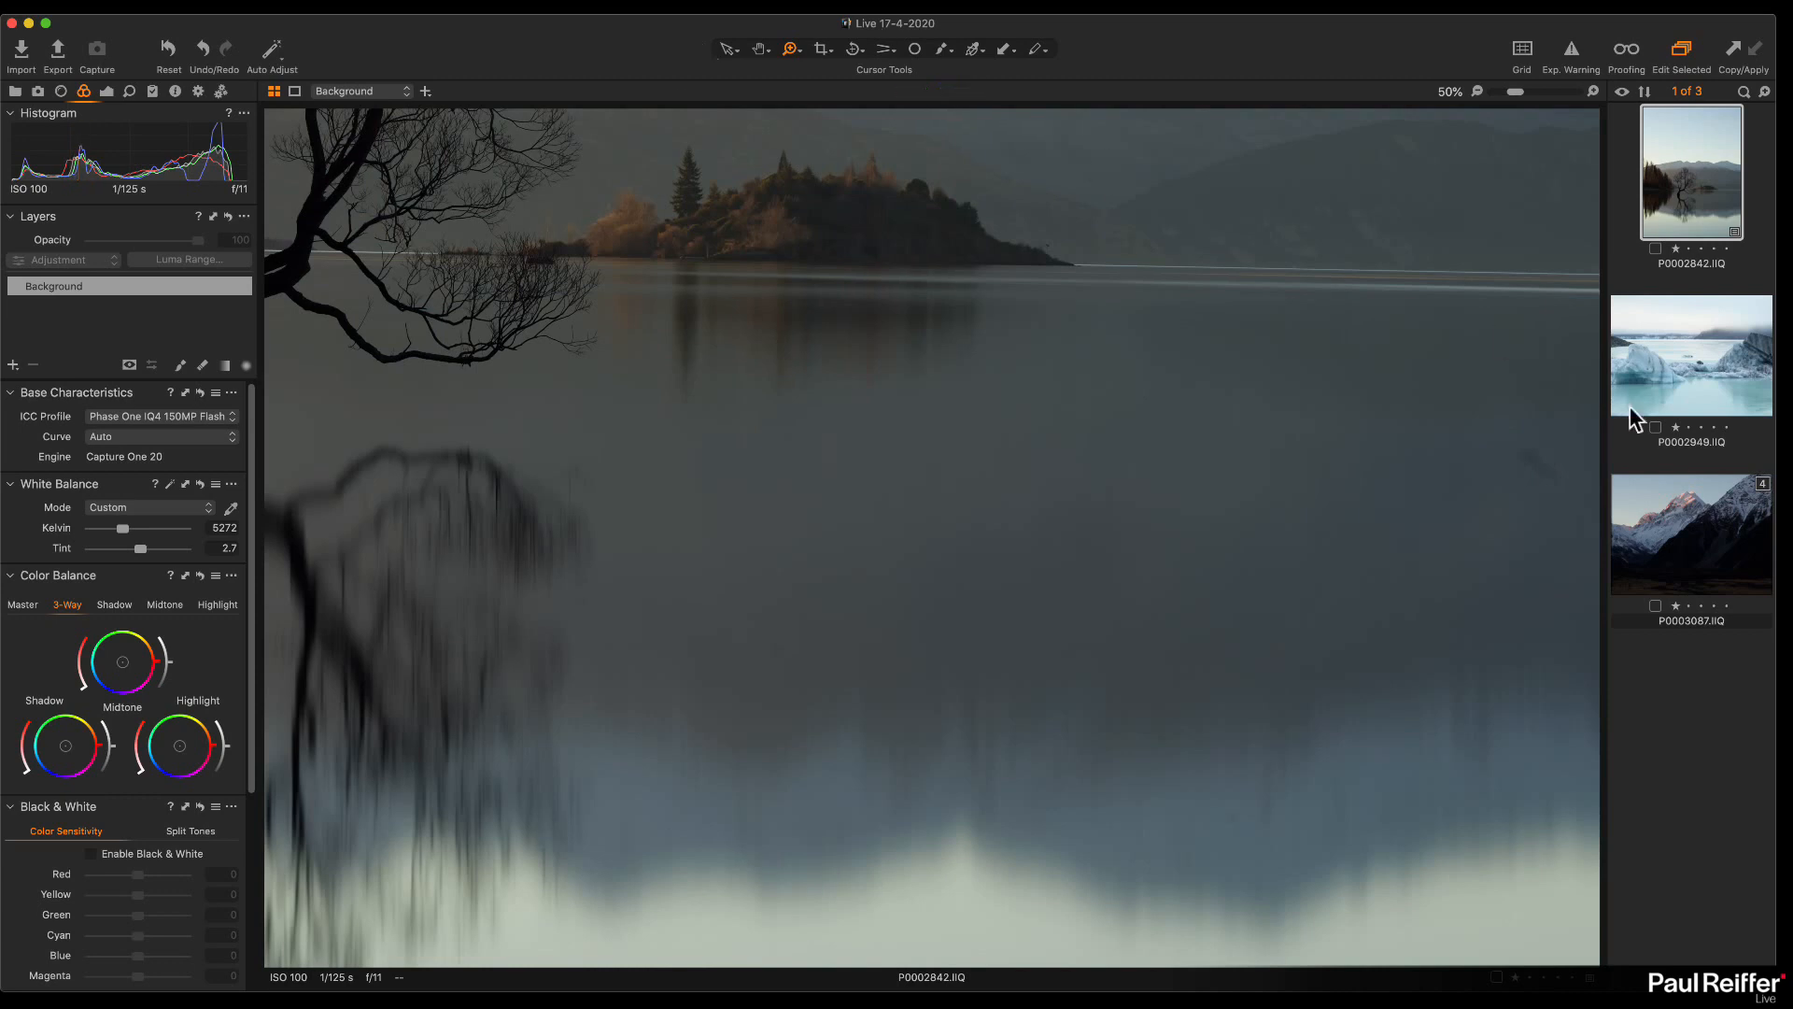
Step: Try removing the dark spot in the water beyond the island with an enlarged Spot Removal circle, and undo it
left_click(915, 49)
key("bracketright")
key("bracketright")
key("bracketright")
key("bracketright")
key("bracketright")
key("bracketright")
key("bracketright")
key("bracketright")
left_click(1538, 469)
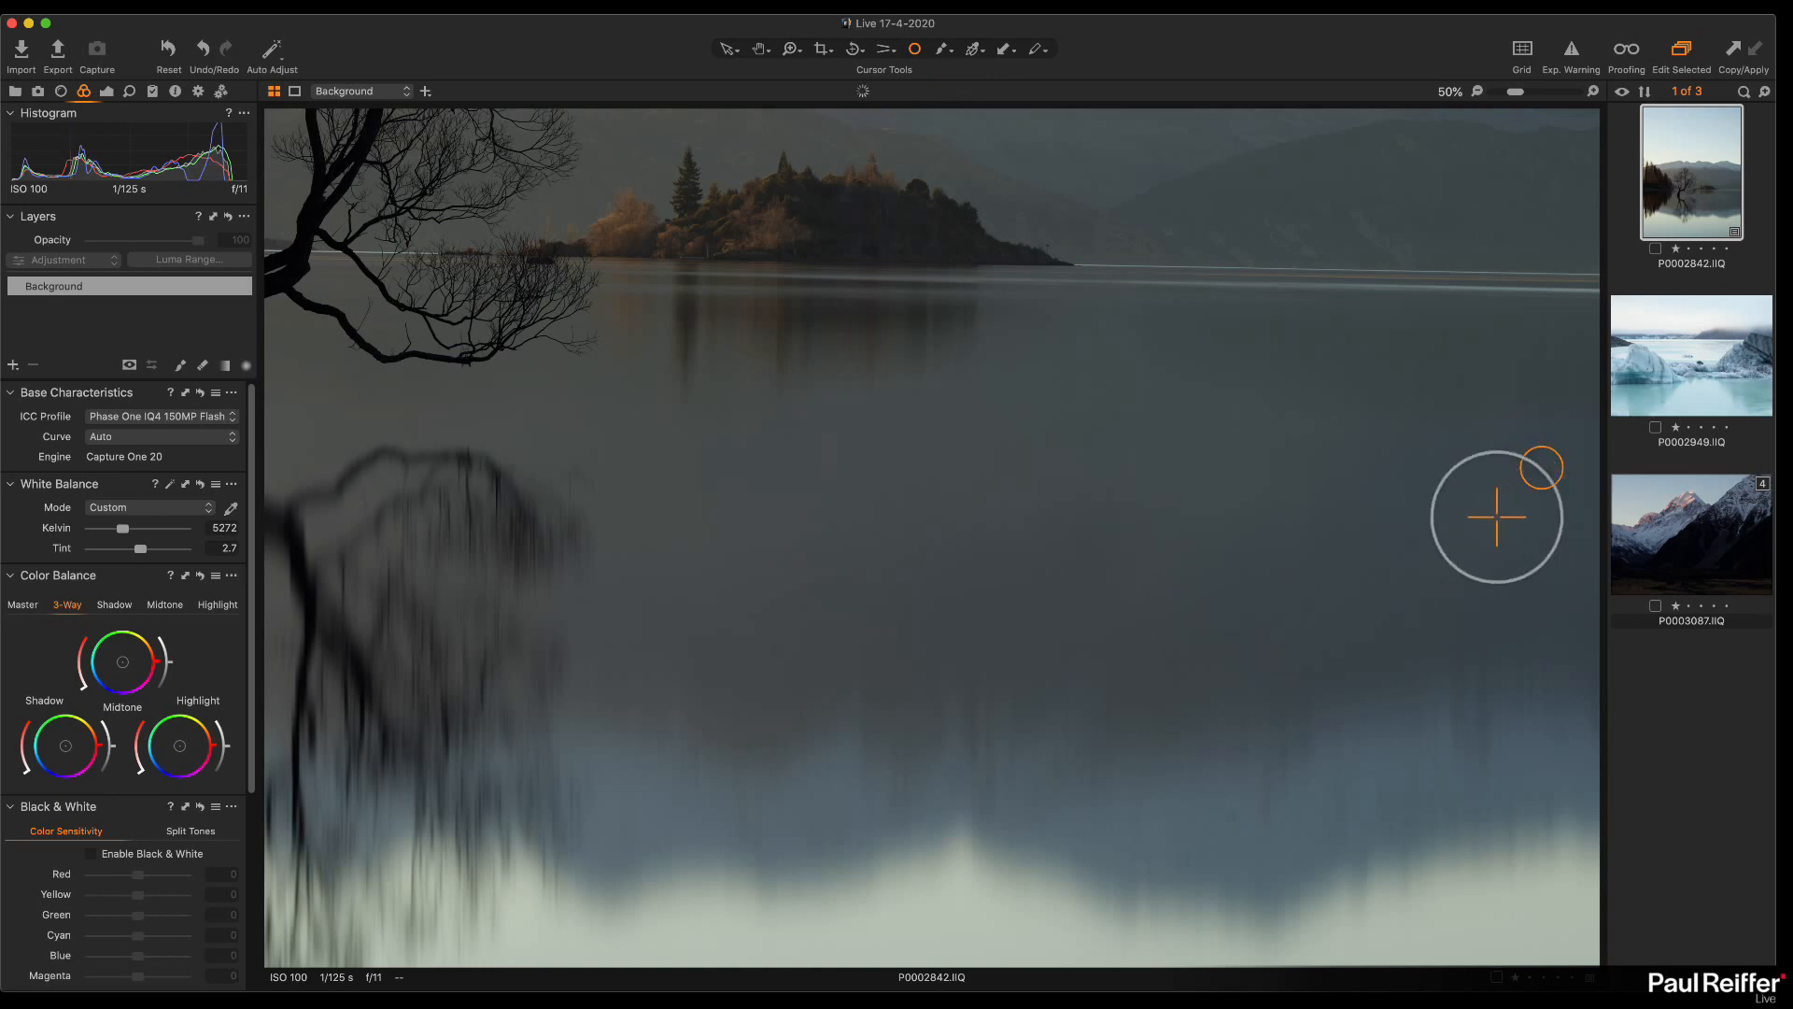
key("super+z")
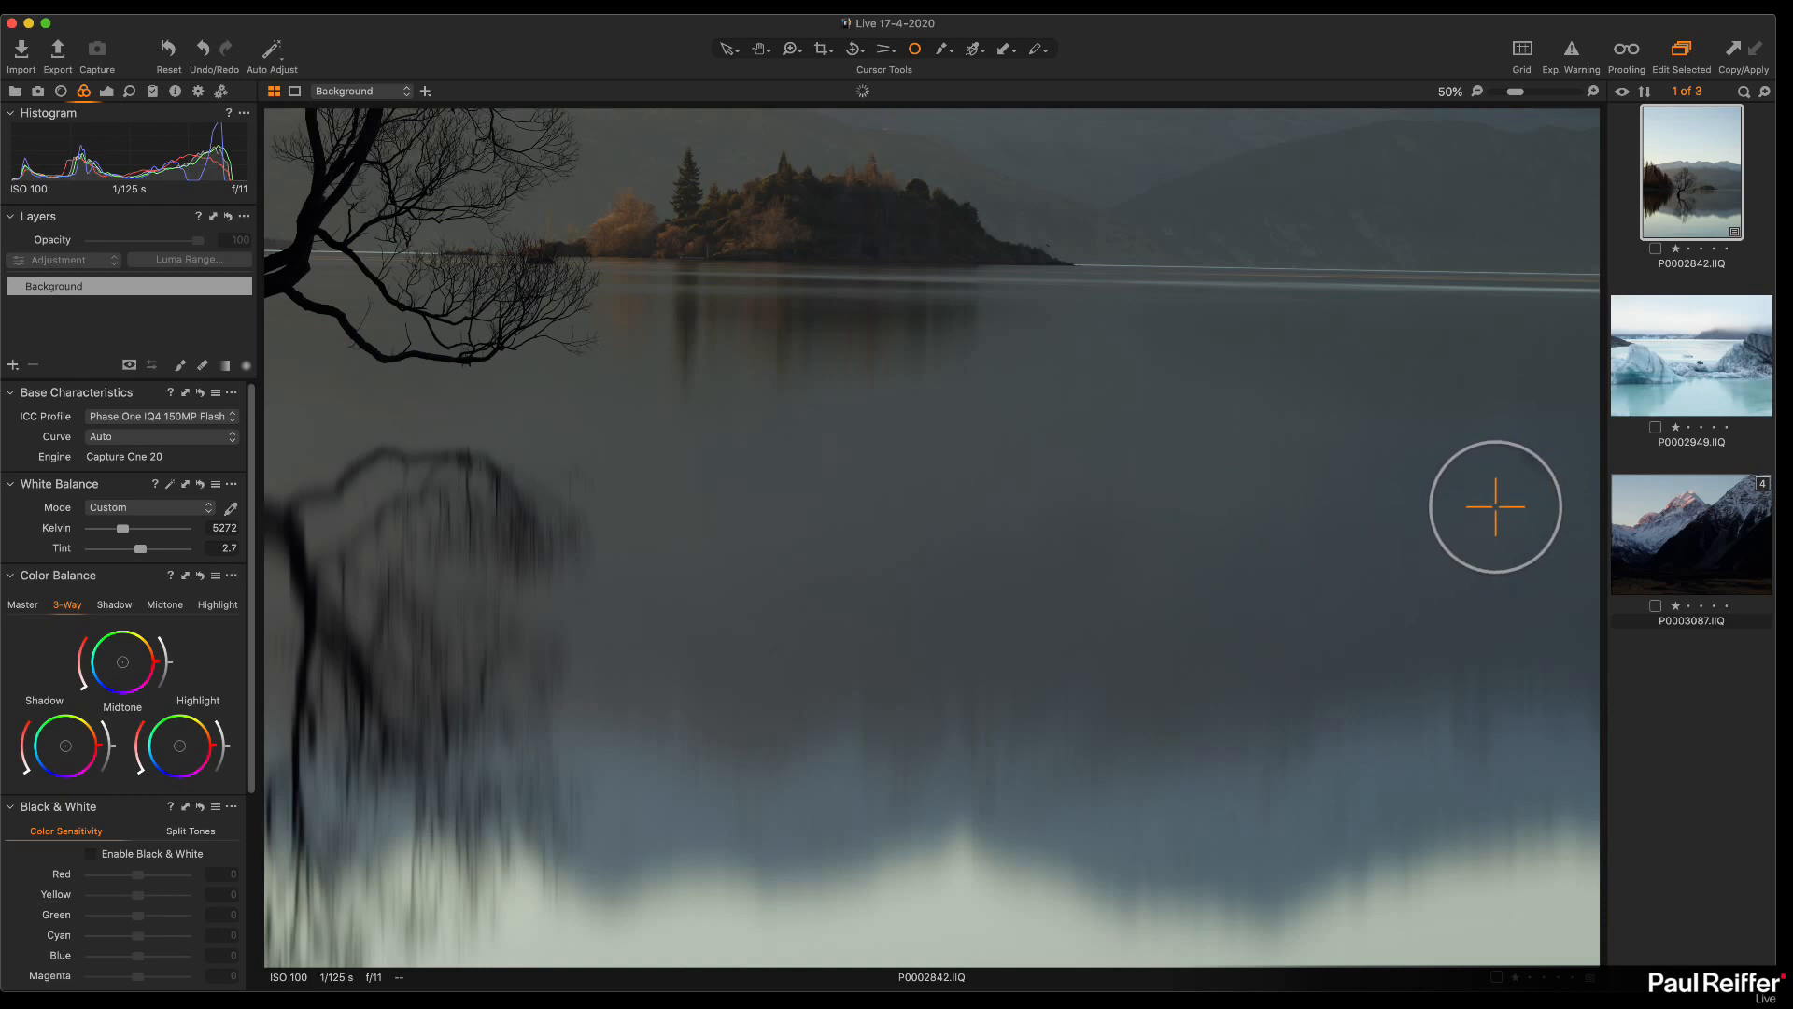
Step: Heal the dark spot in the open water on a new heal layer, using a slightly larger brush
left_click(13, 365)
left_click(118, 421)
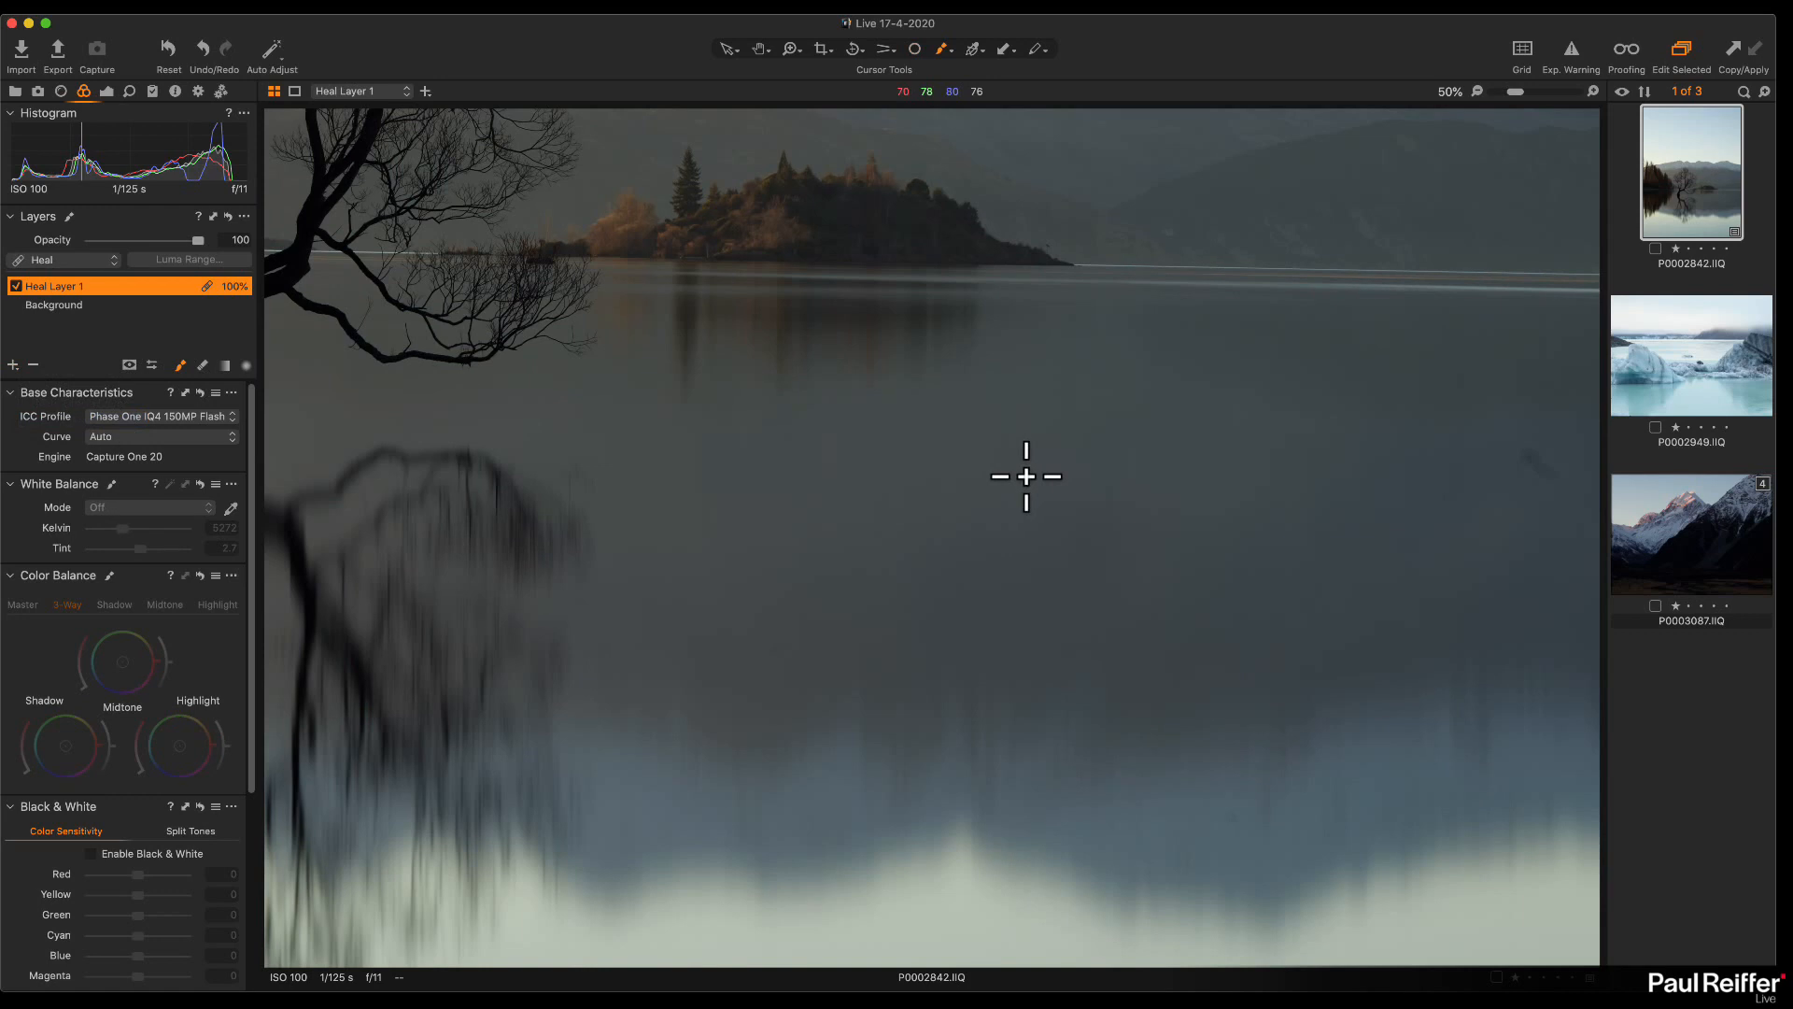
right_click(1027, 476)
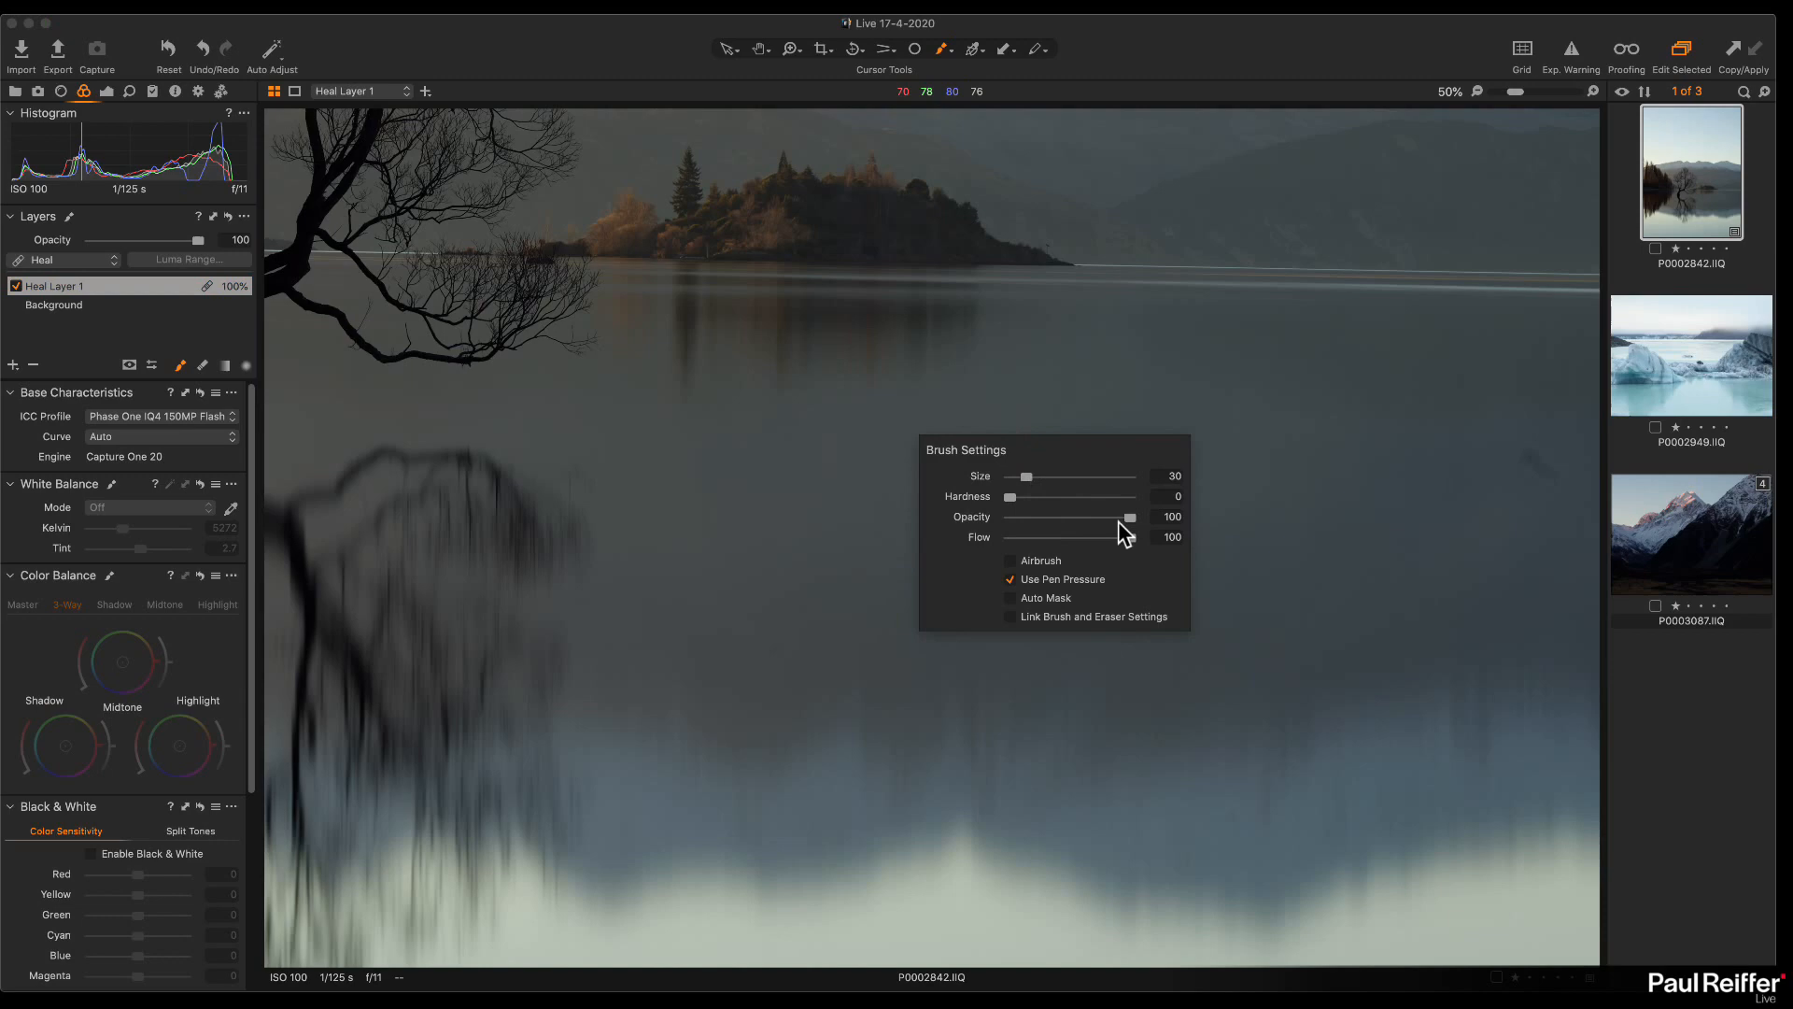
left_click_drag(1028, 477, 1035, 477)
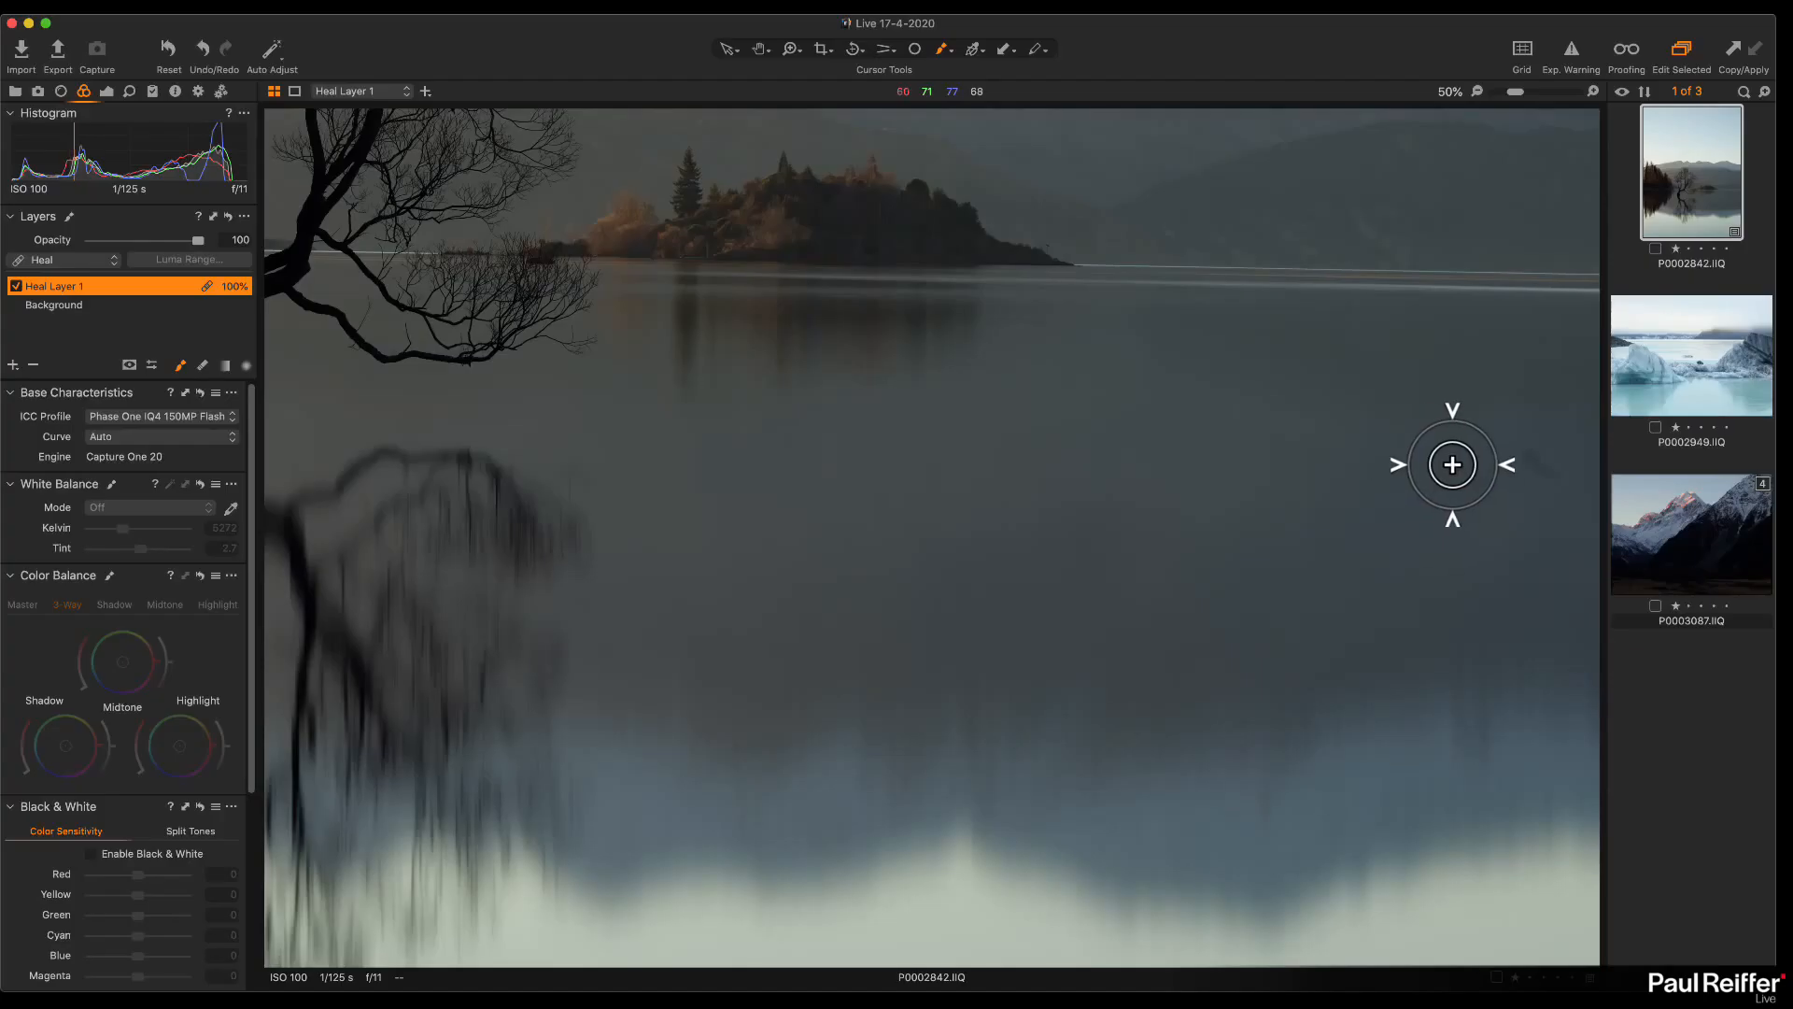
left_click(1449, 488)
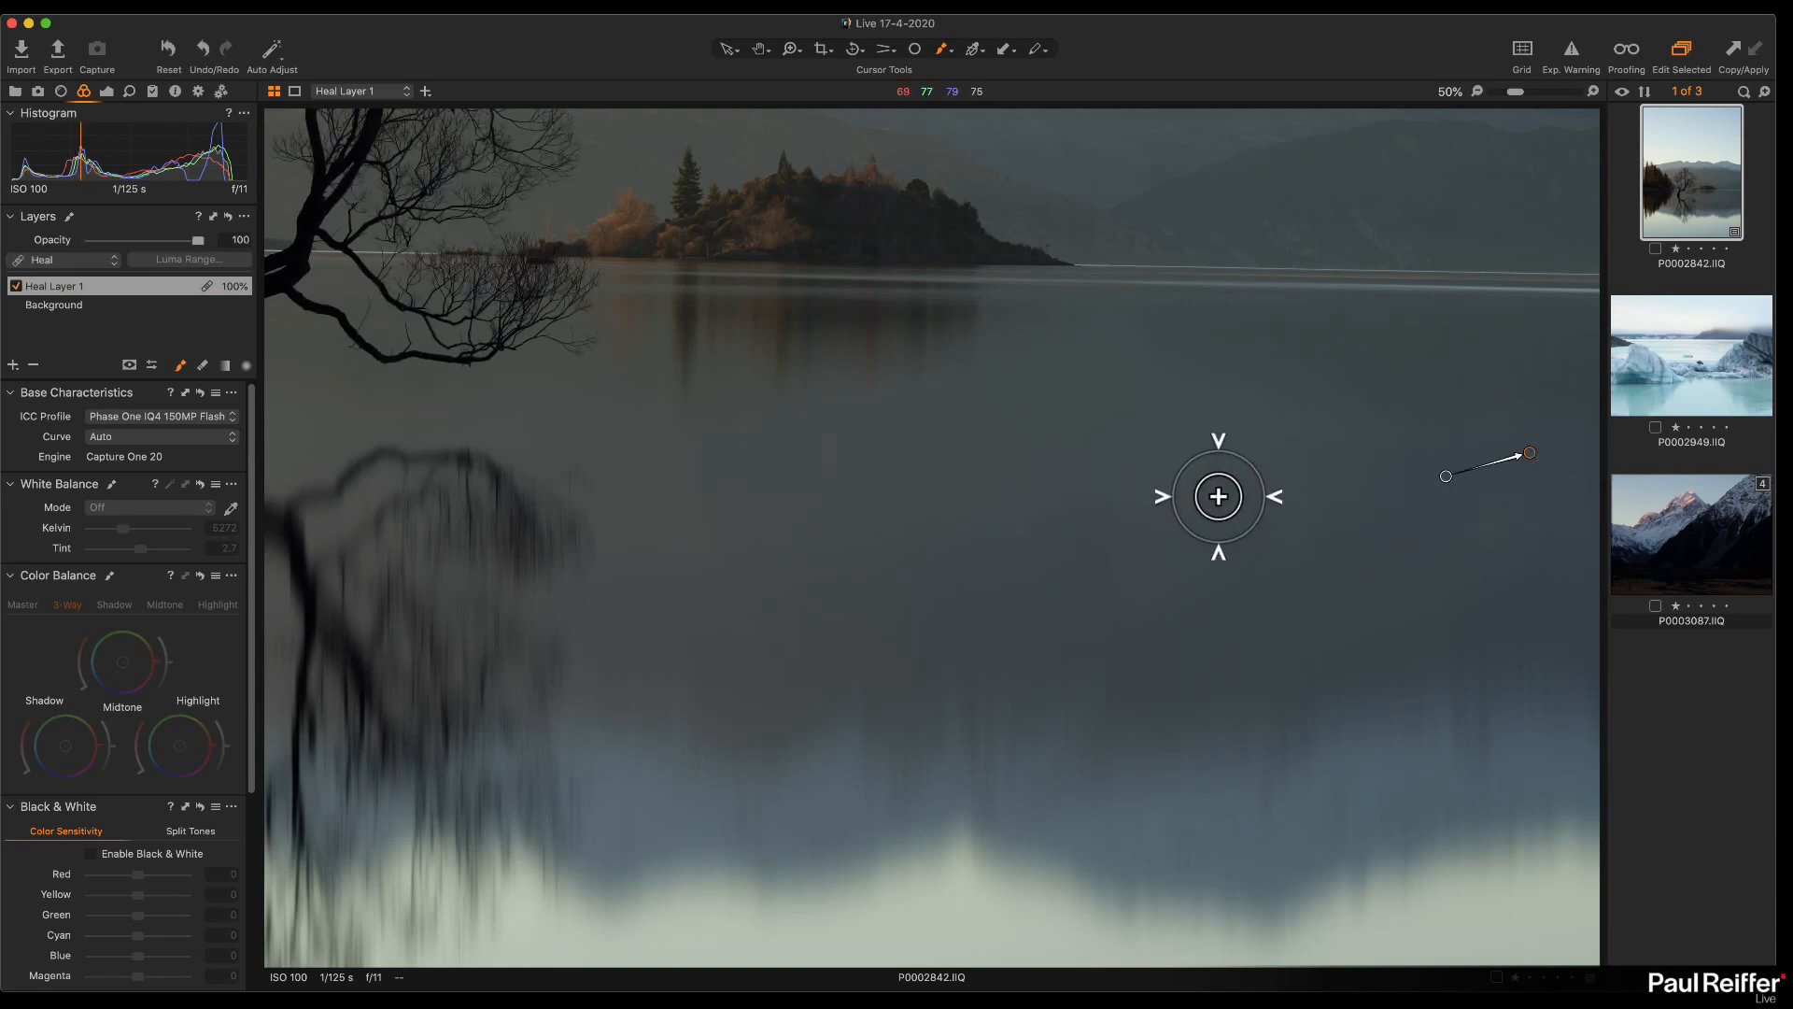
Step: Heal the dust spot in the sky above the mountains on the same heal layer
left_click_drag(704, 427, 1345, 611)
left_click_drag(1077, 340, 1089, 476)
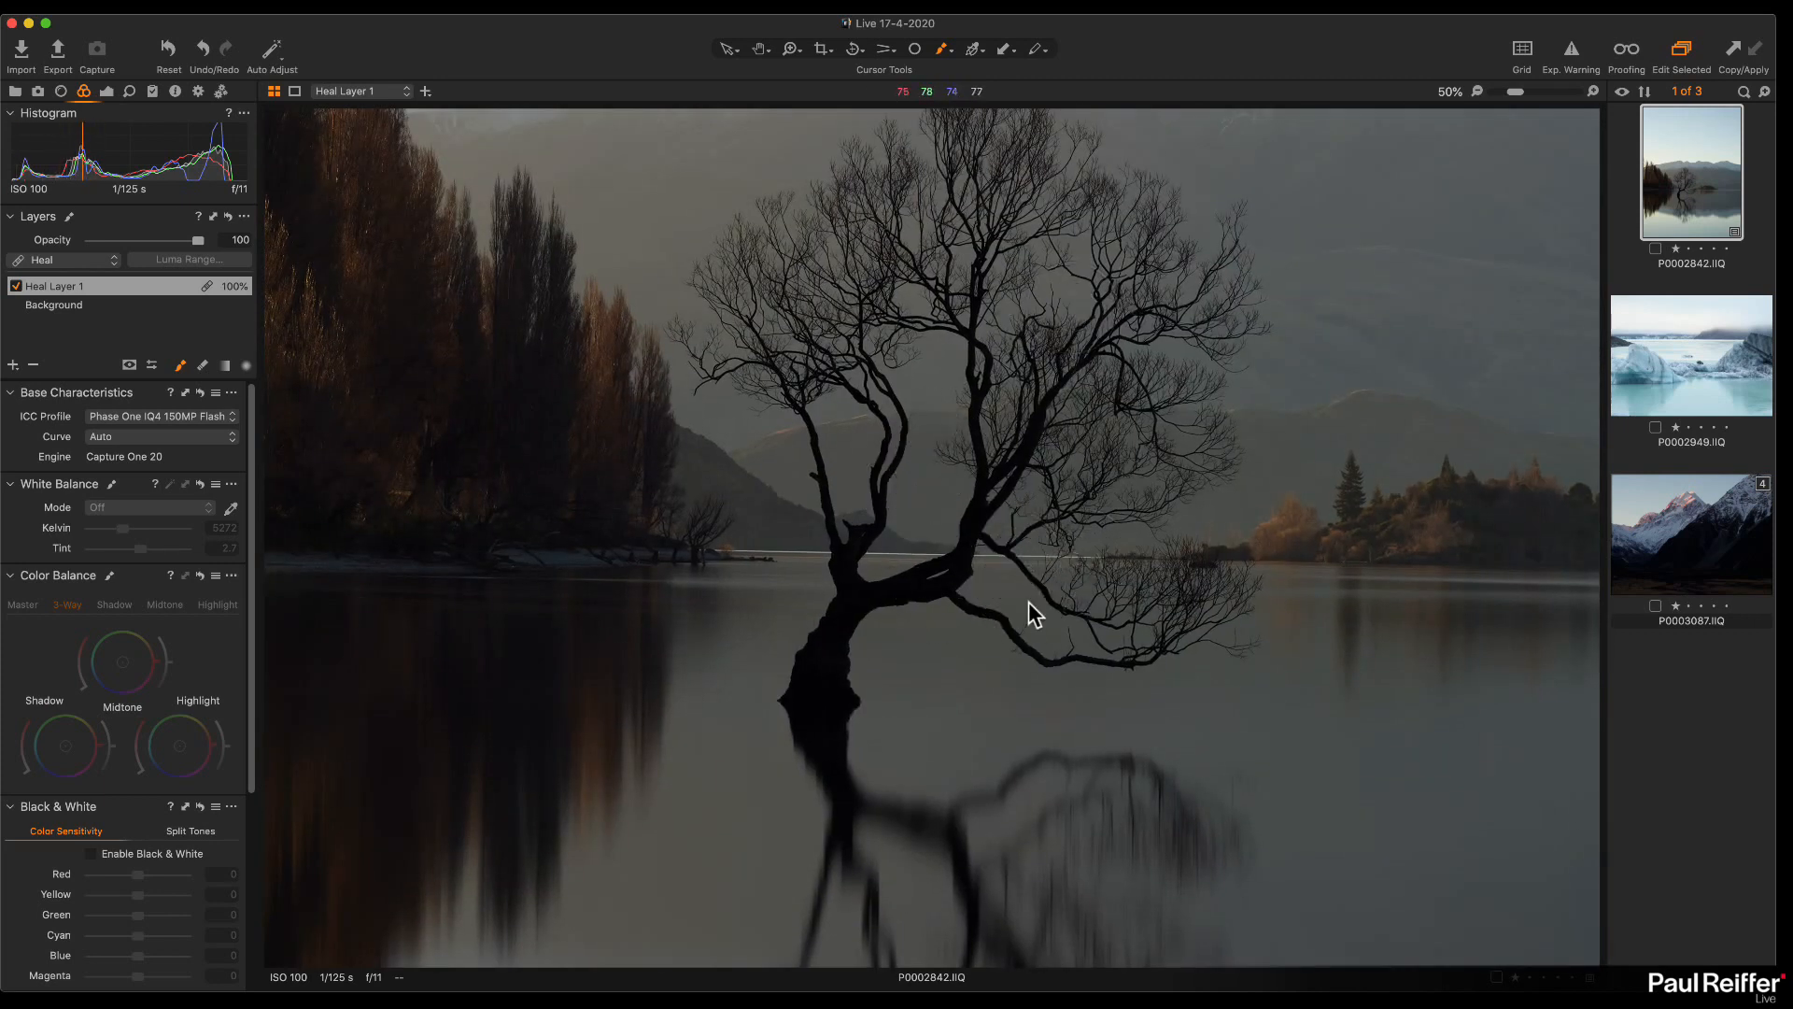
left_click_drag(1127, 729, 1068, 360)
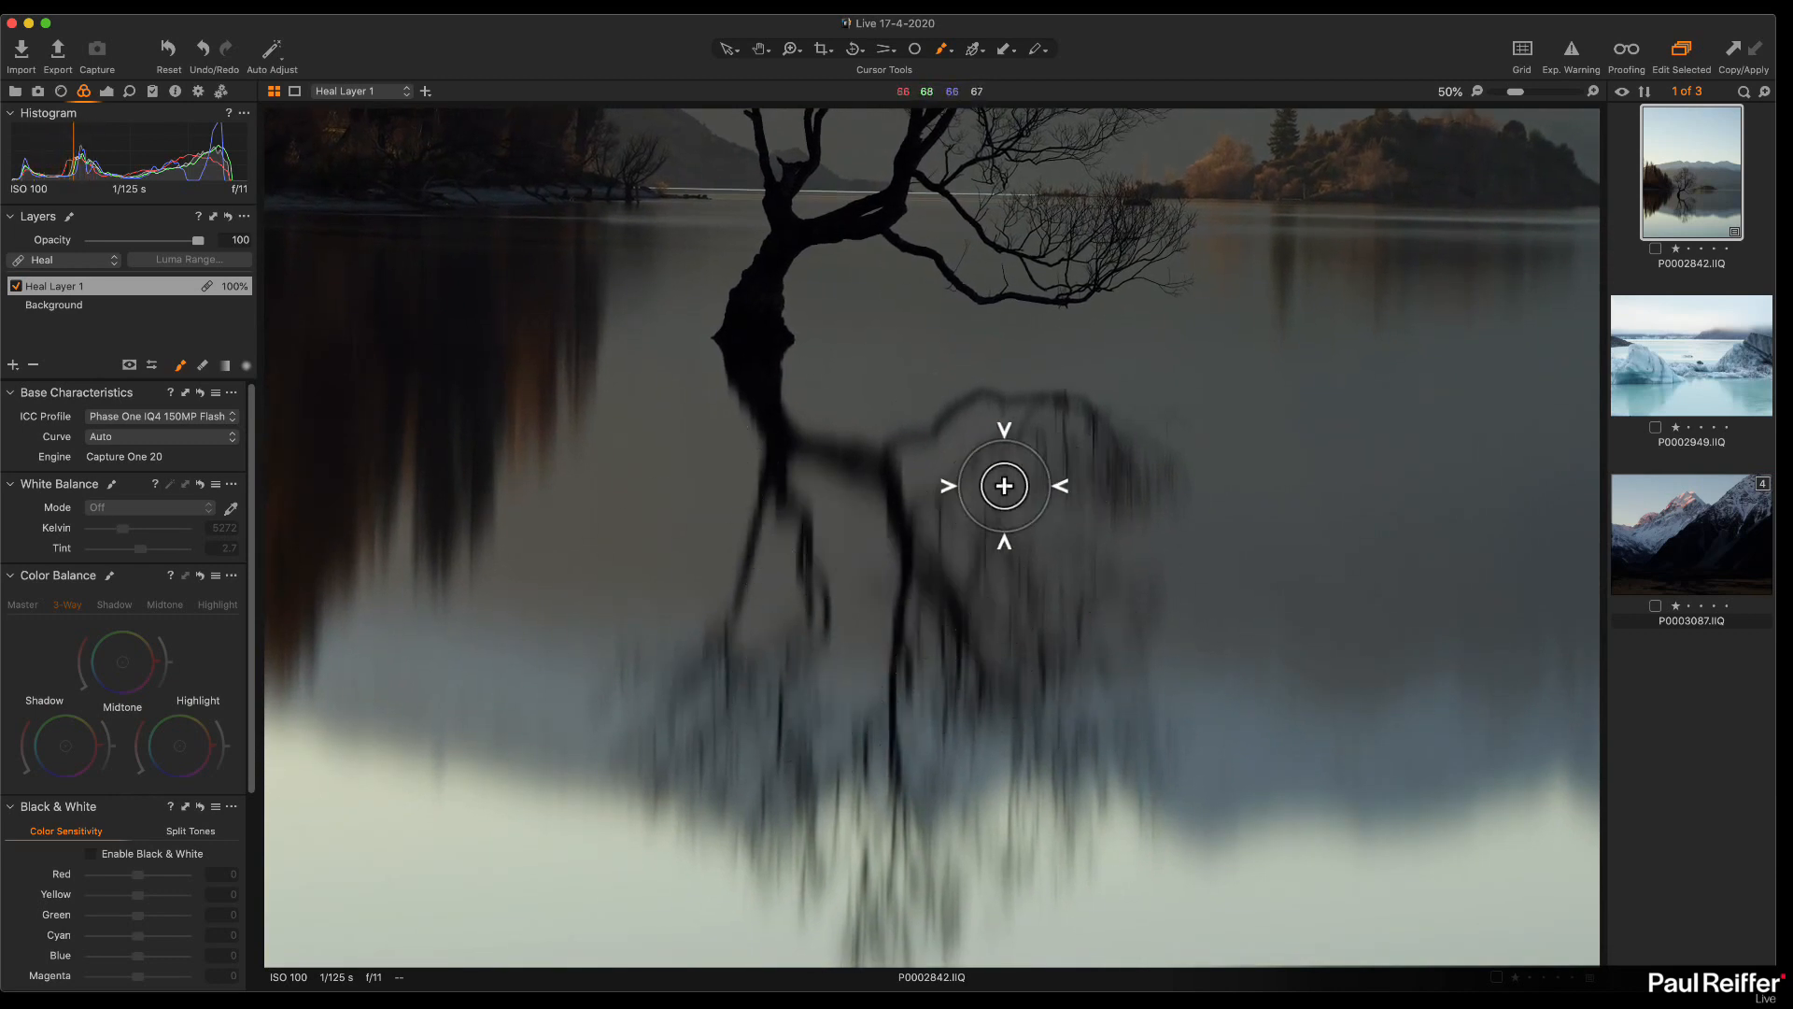
scroll(1039, 524, "up", 15)
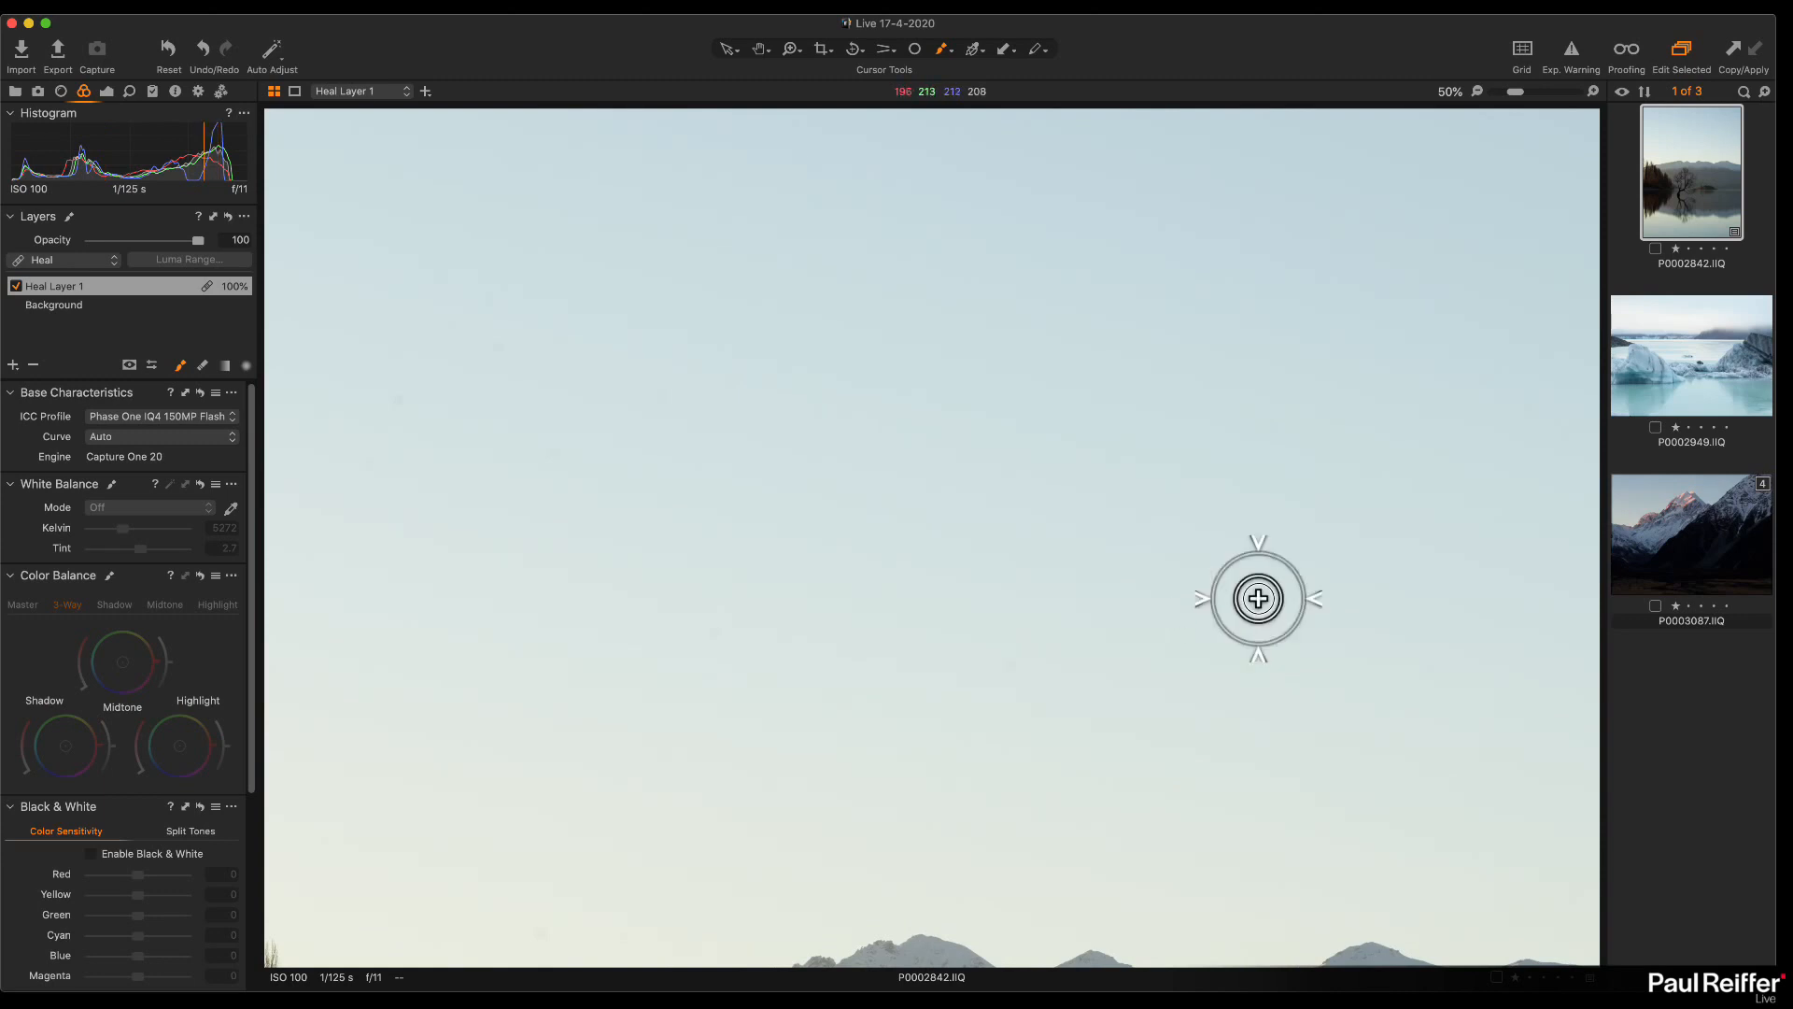
left_click(1258, 598)
key("z")
key("super+0")
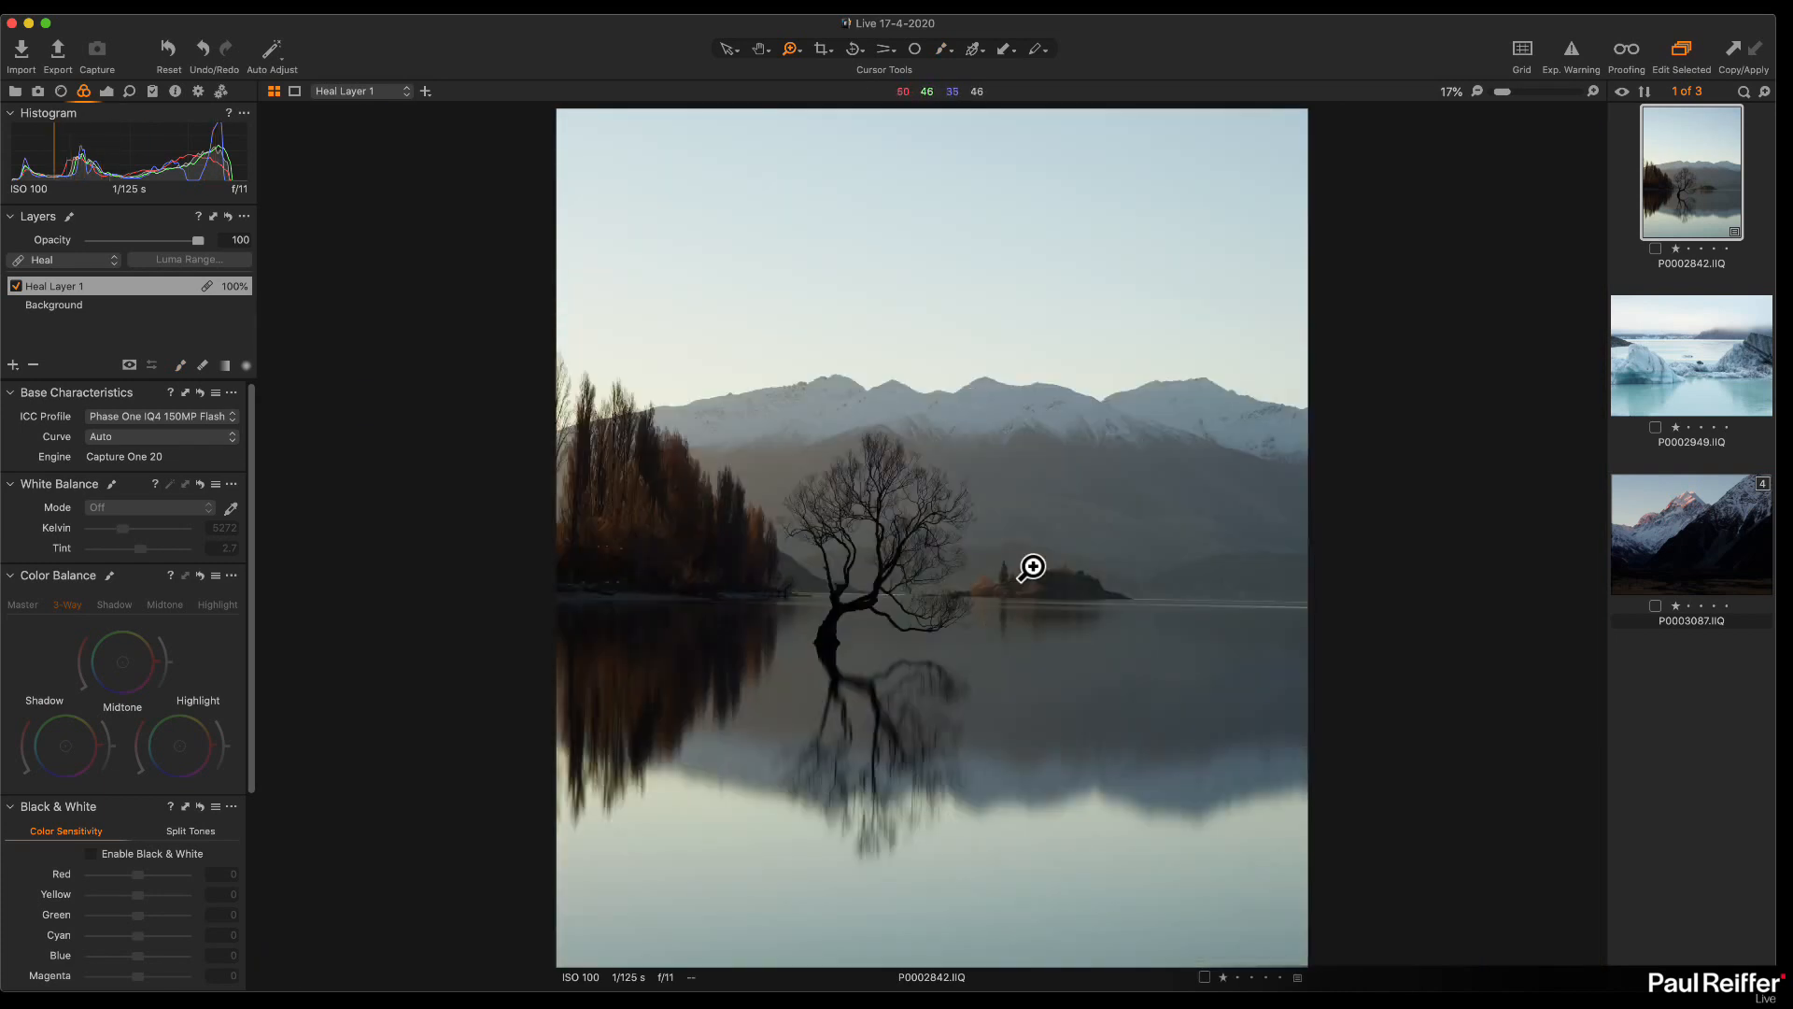
left_click(984, 549, "alt")
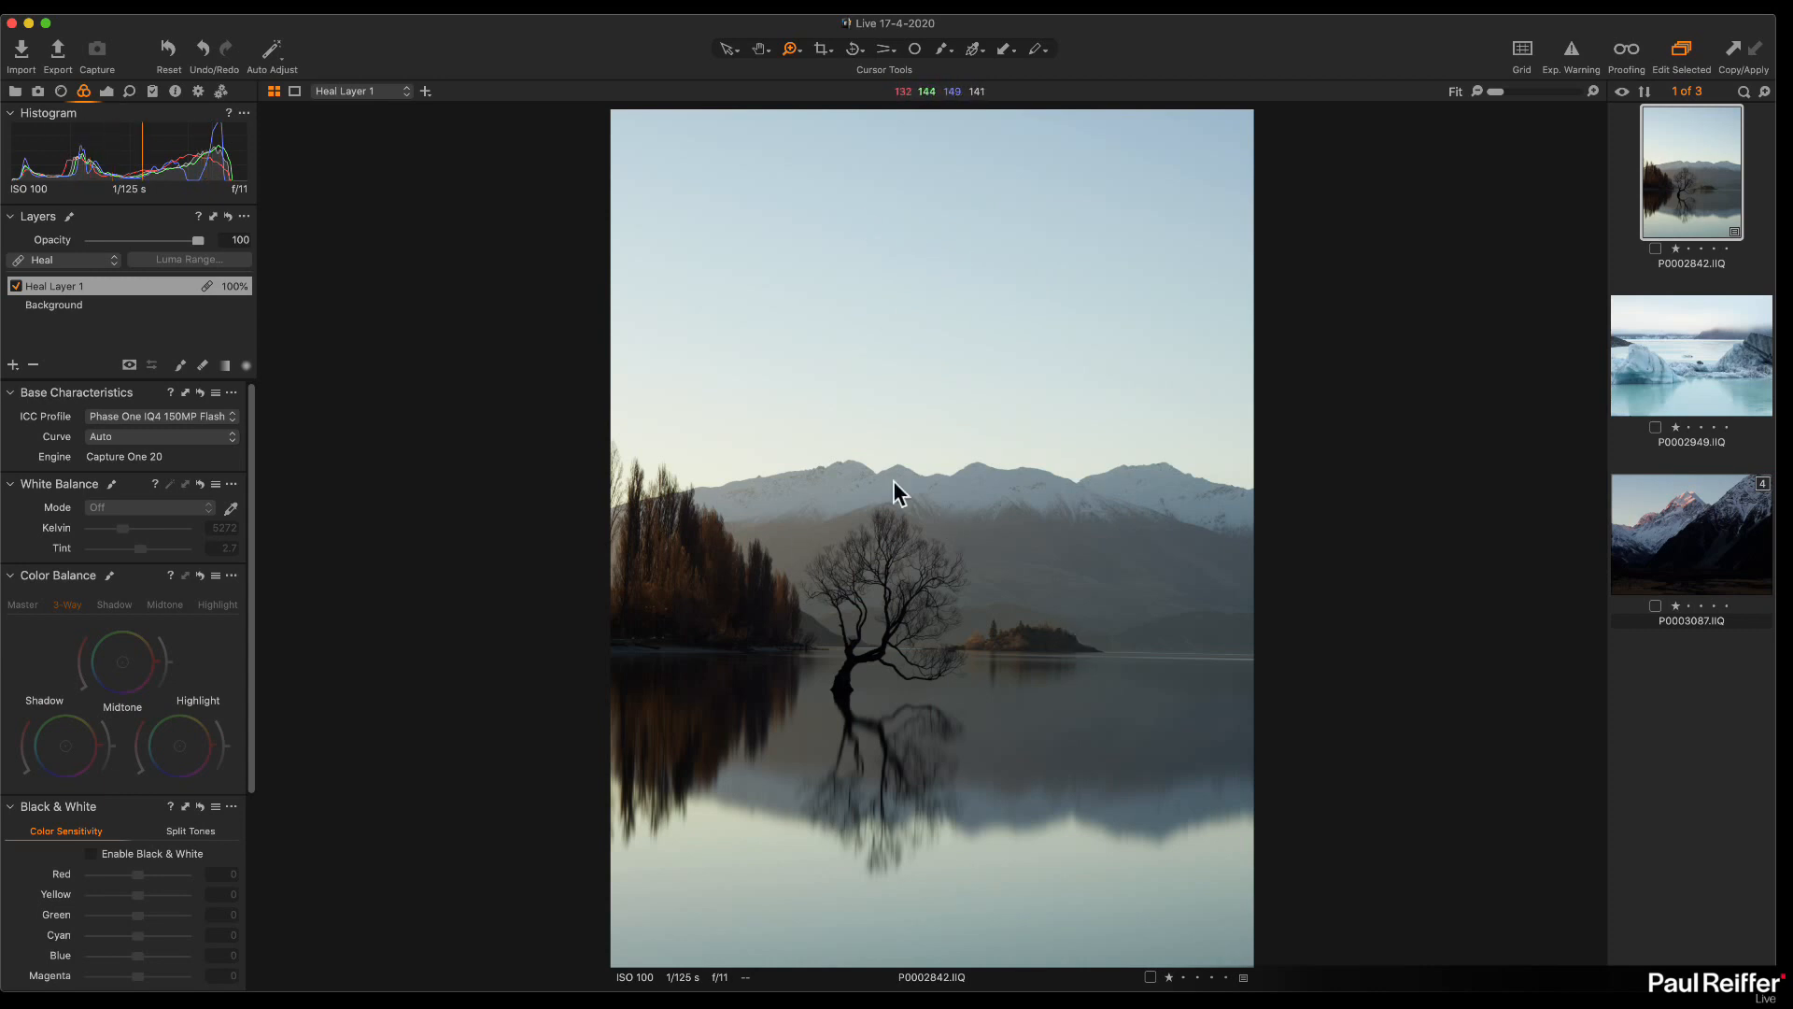
Step: Straighten the lake photo along the far waterline, from the tree-lined shore to the opposite edge of the lake
left_click(1030, 641)
left_click(1038, 641)
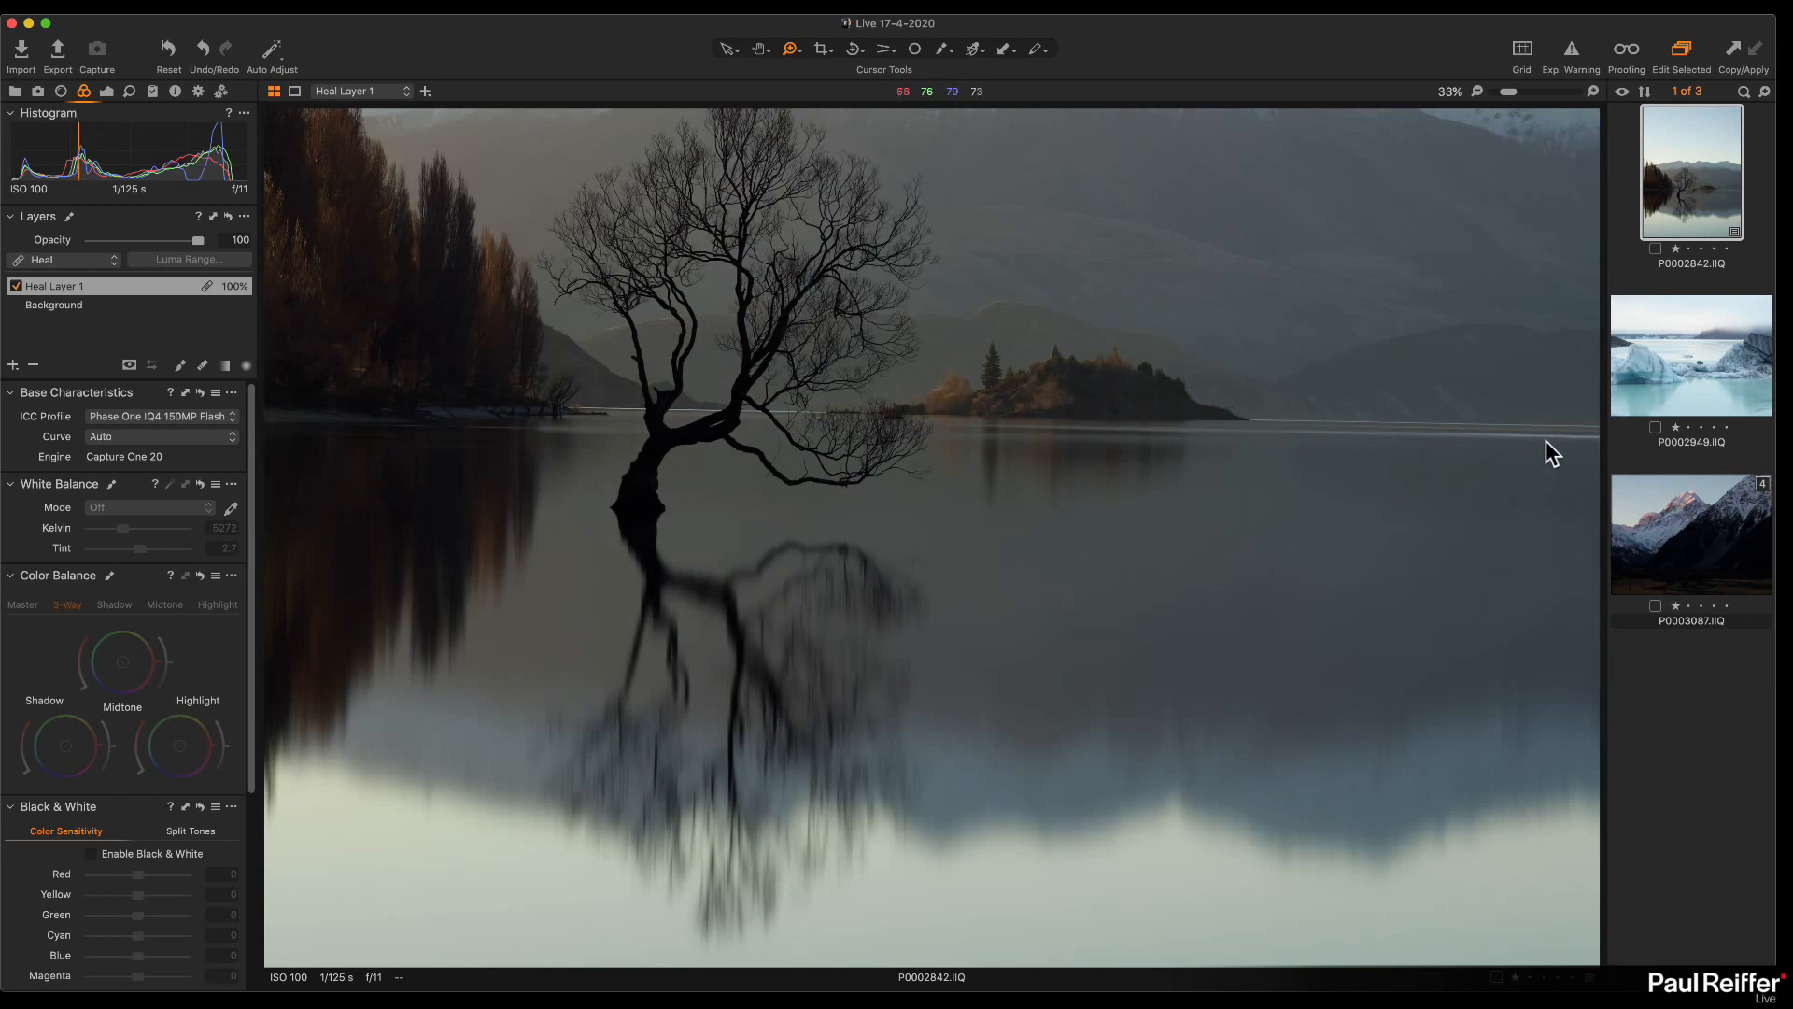
scroll(1348, 556, "up", 3)
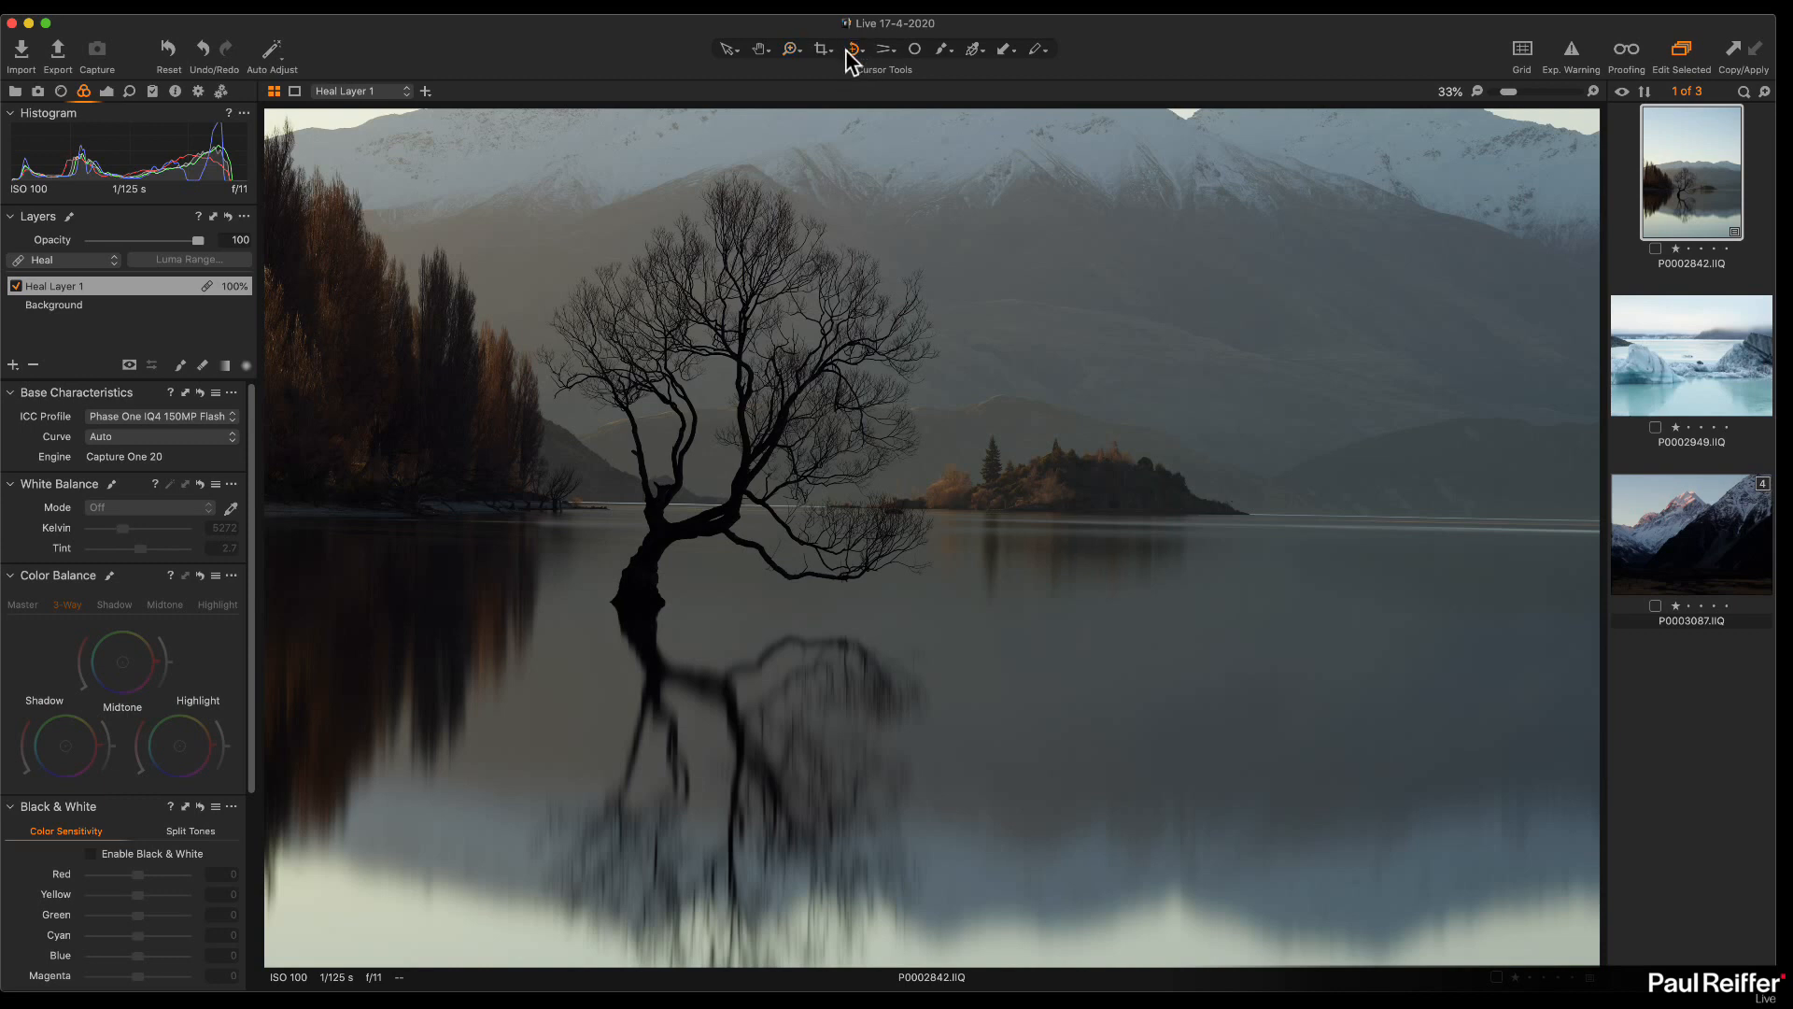
left_click_drag(570, 499, 1628, 518)
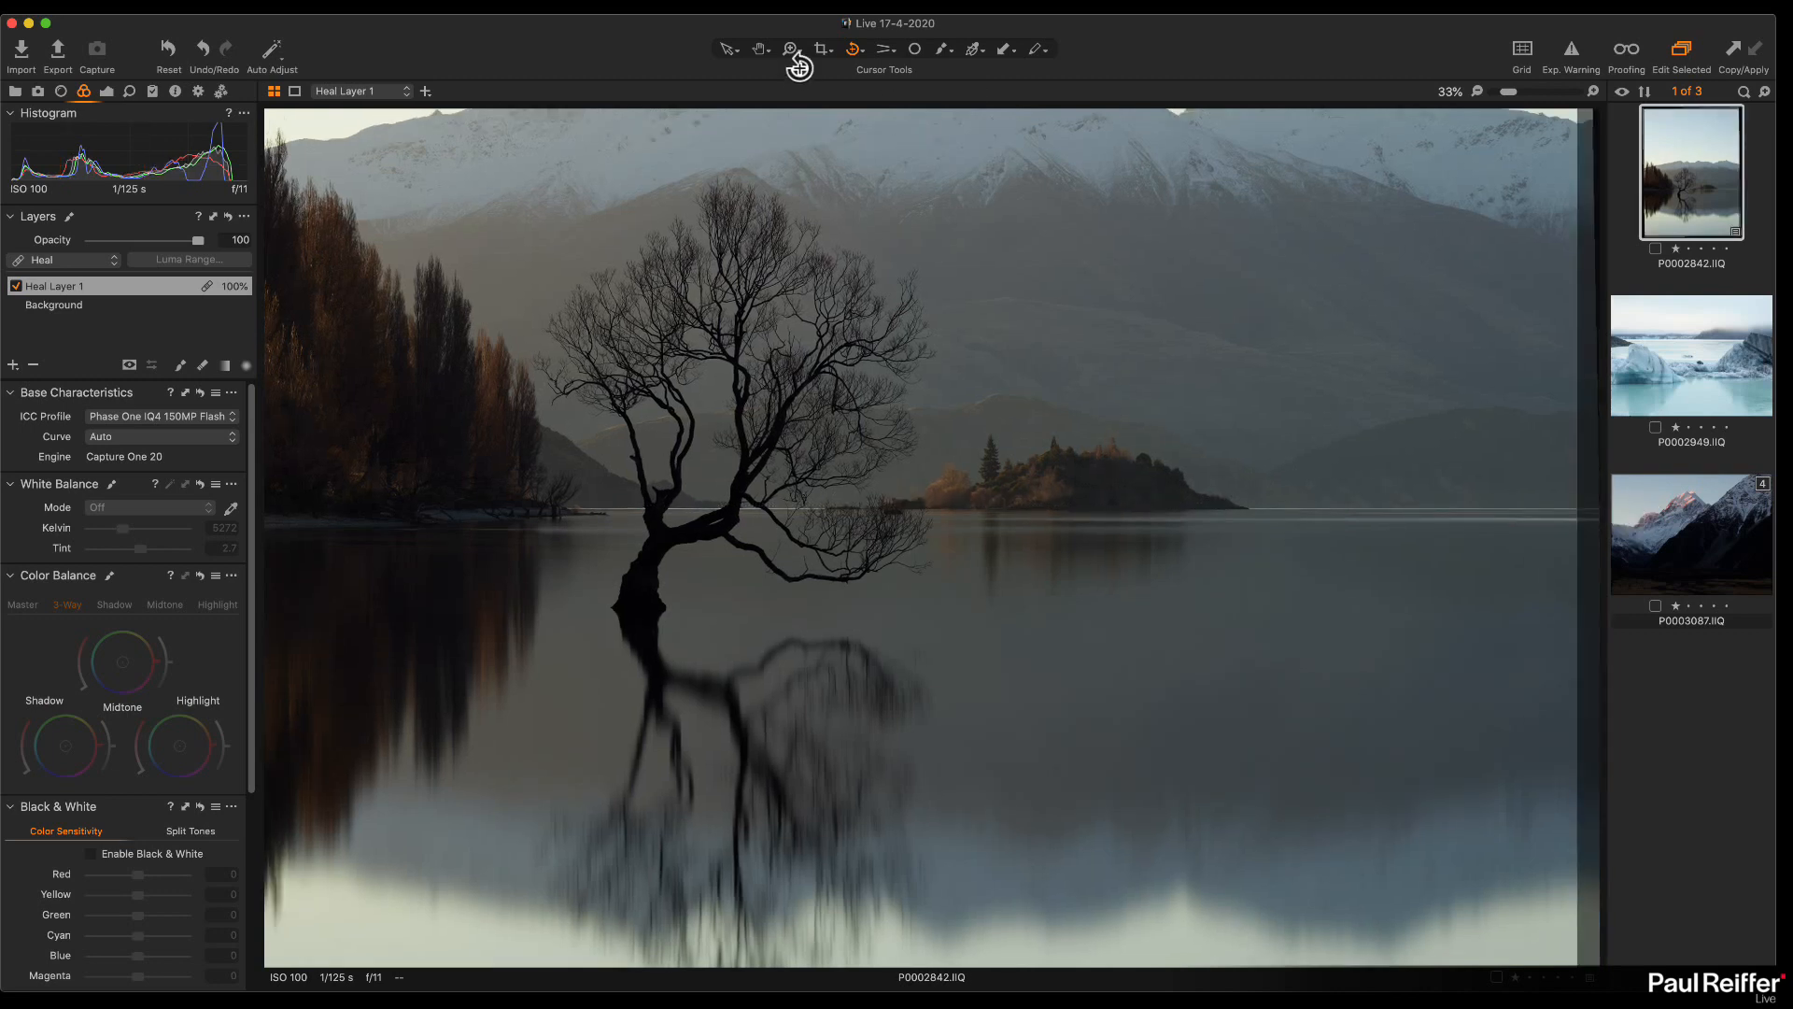
left_click(737, 49)
Step: Crop the photo to a landscape frame of about 37.3 × 28 in in the Original aspect ratio, covering the mountains, tree and its reflection
left_click(821, 50)
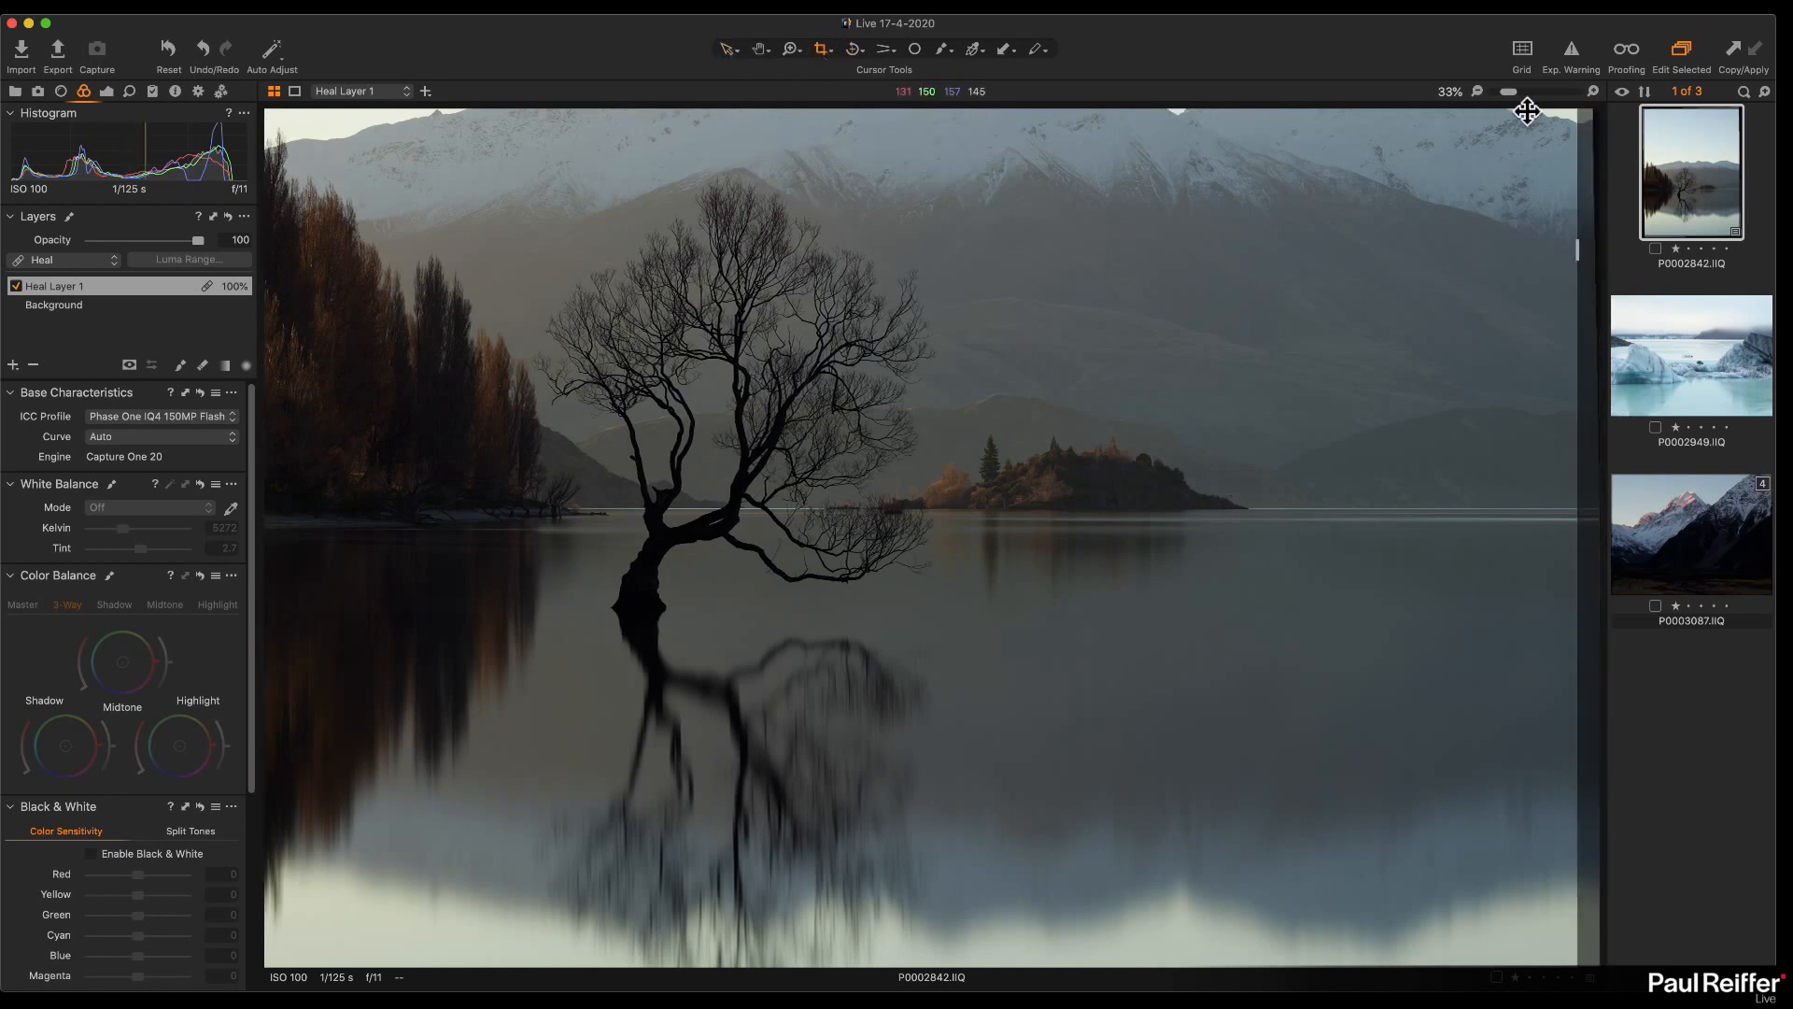
left_click(1477, 90)
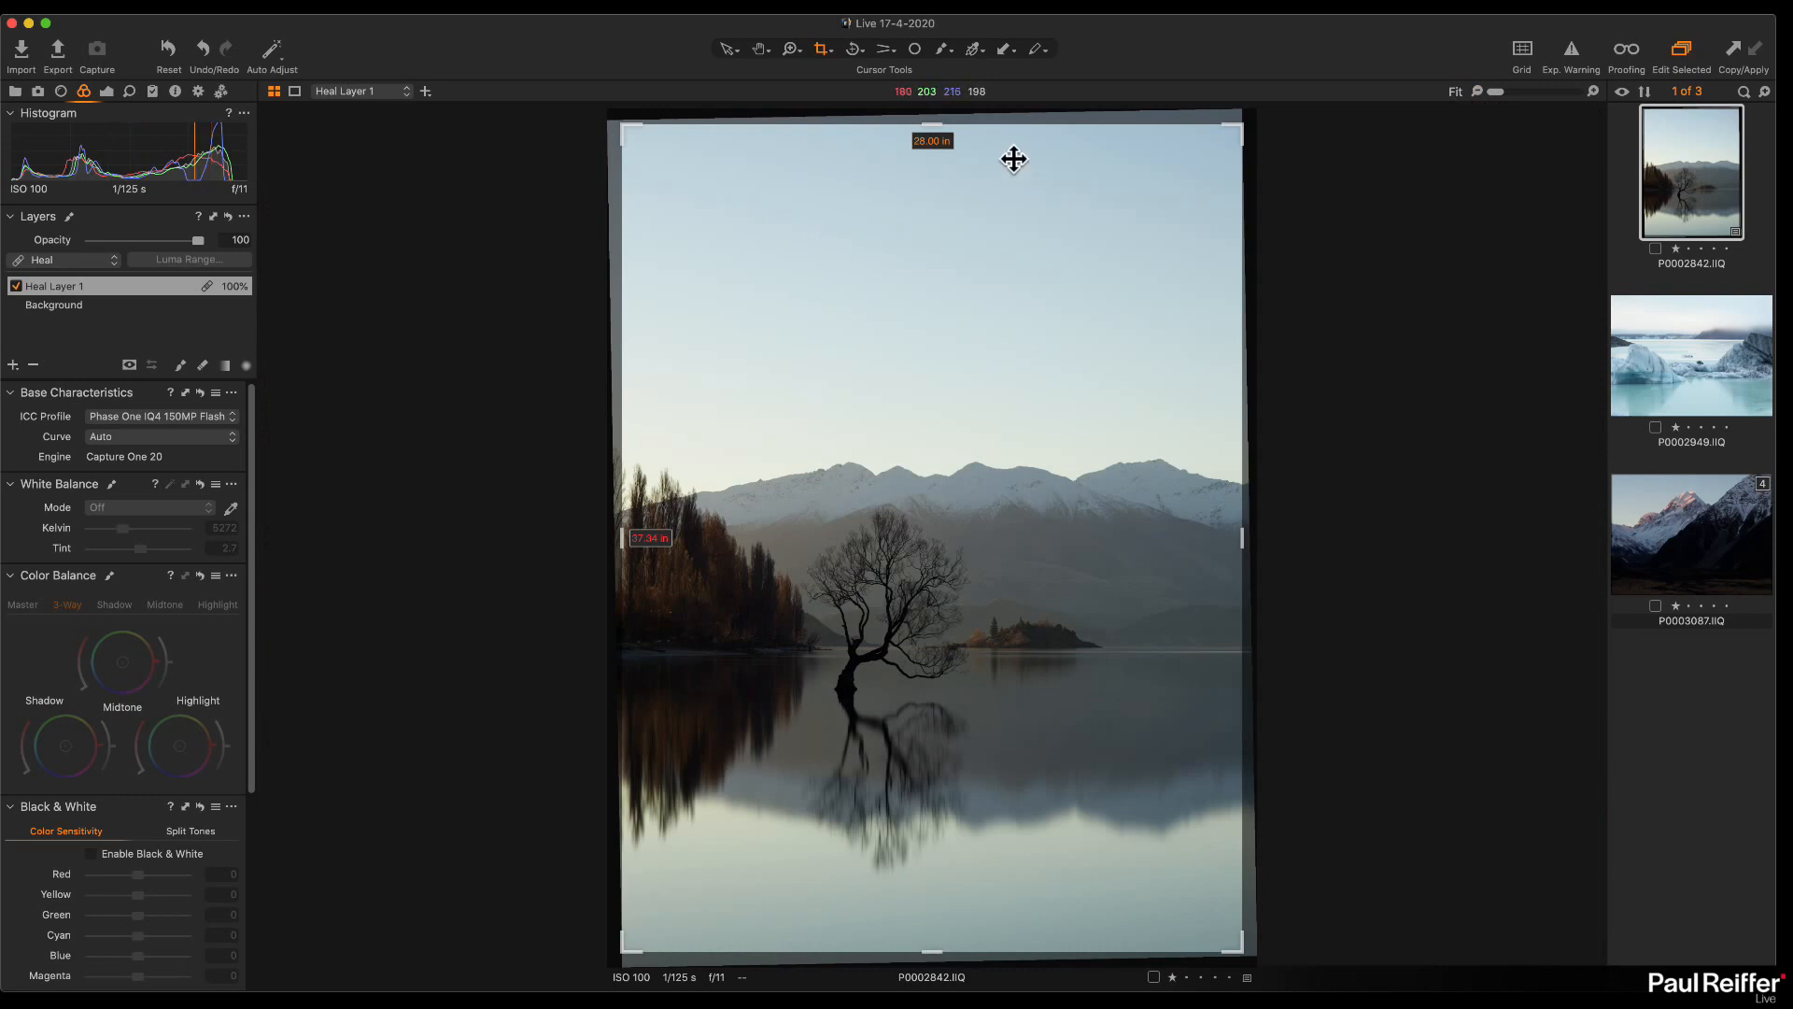
left_click(825, 54)
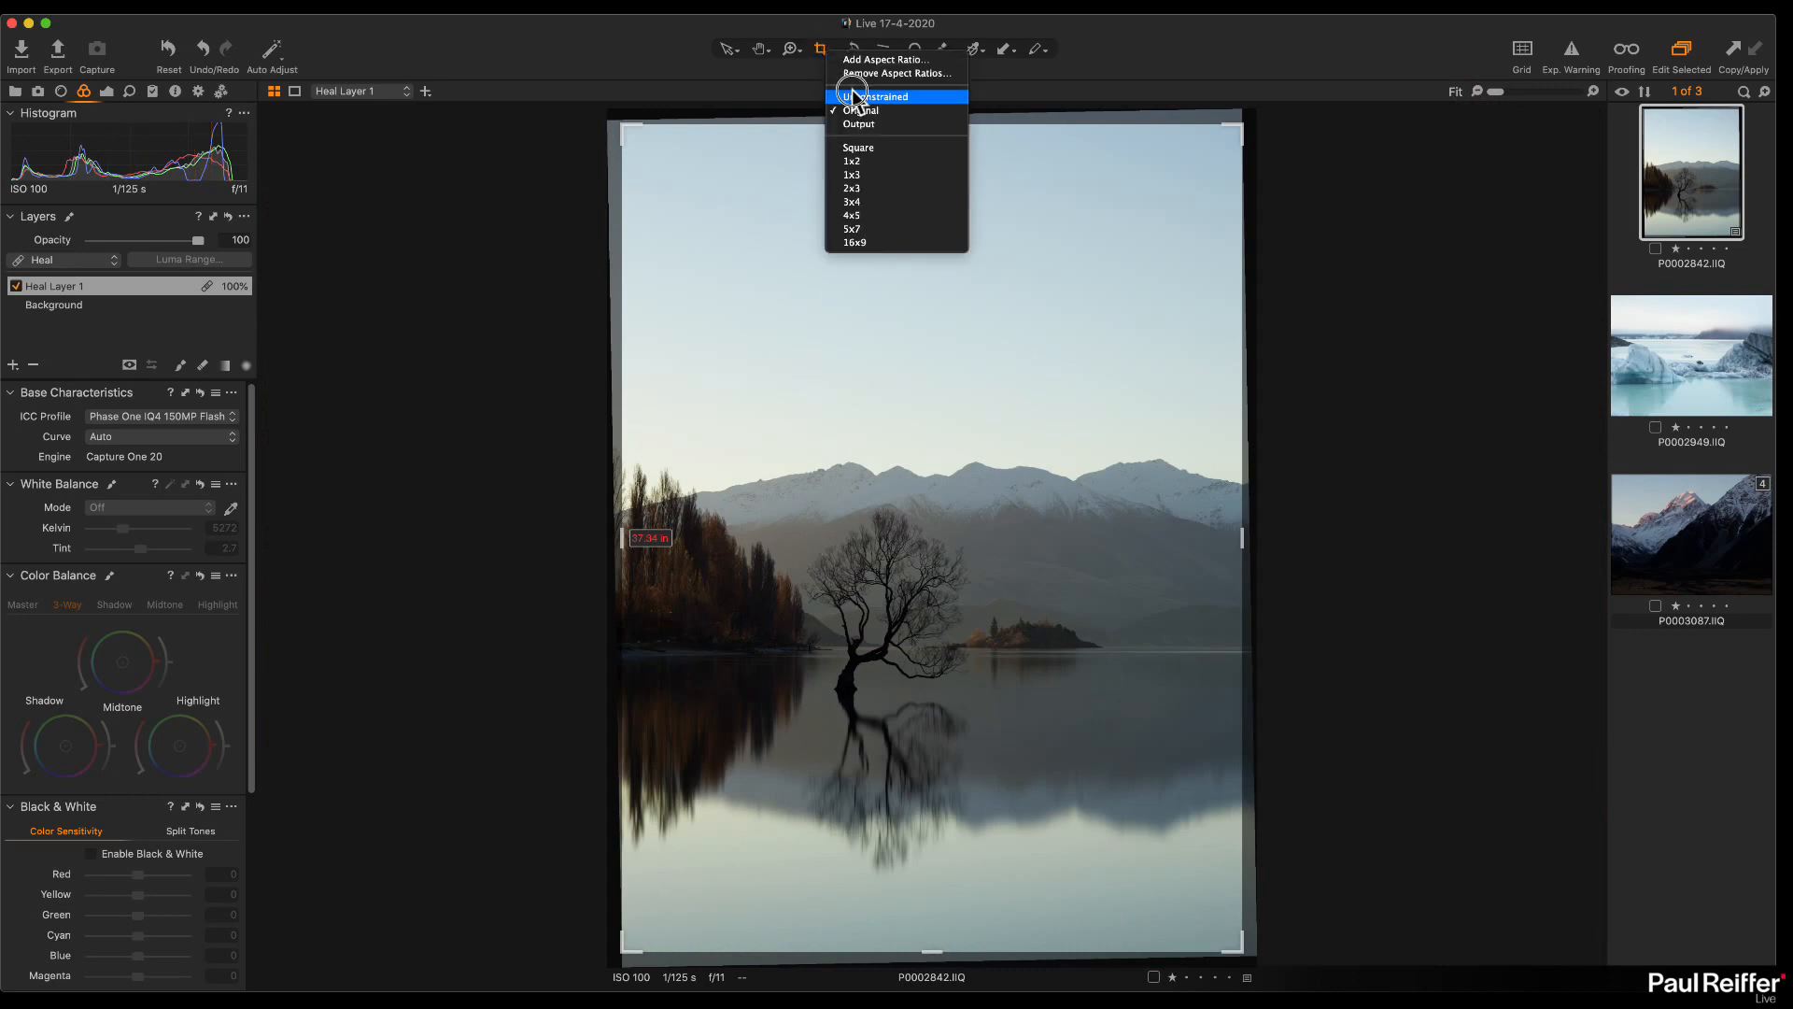
left_click(860, 110)
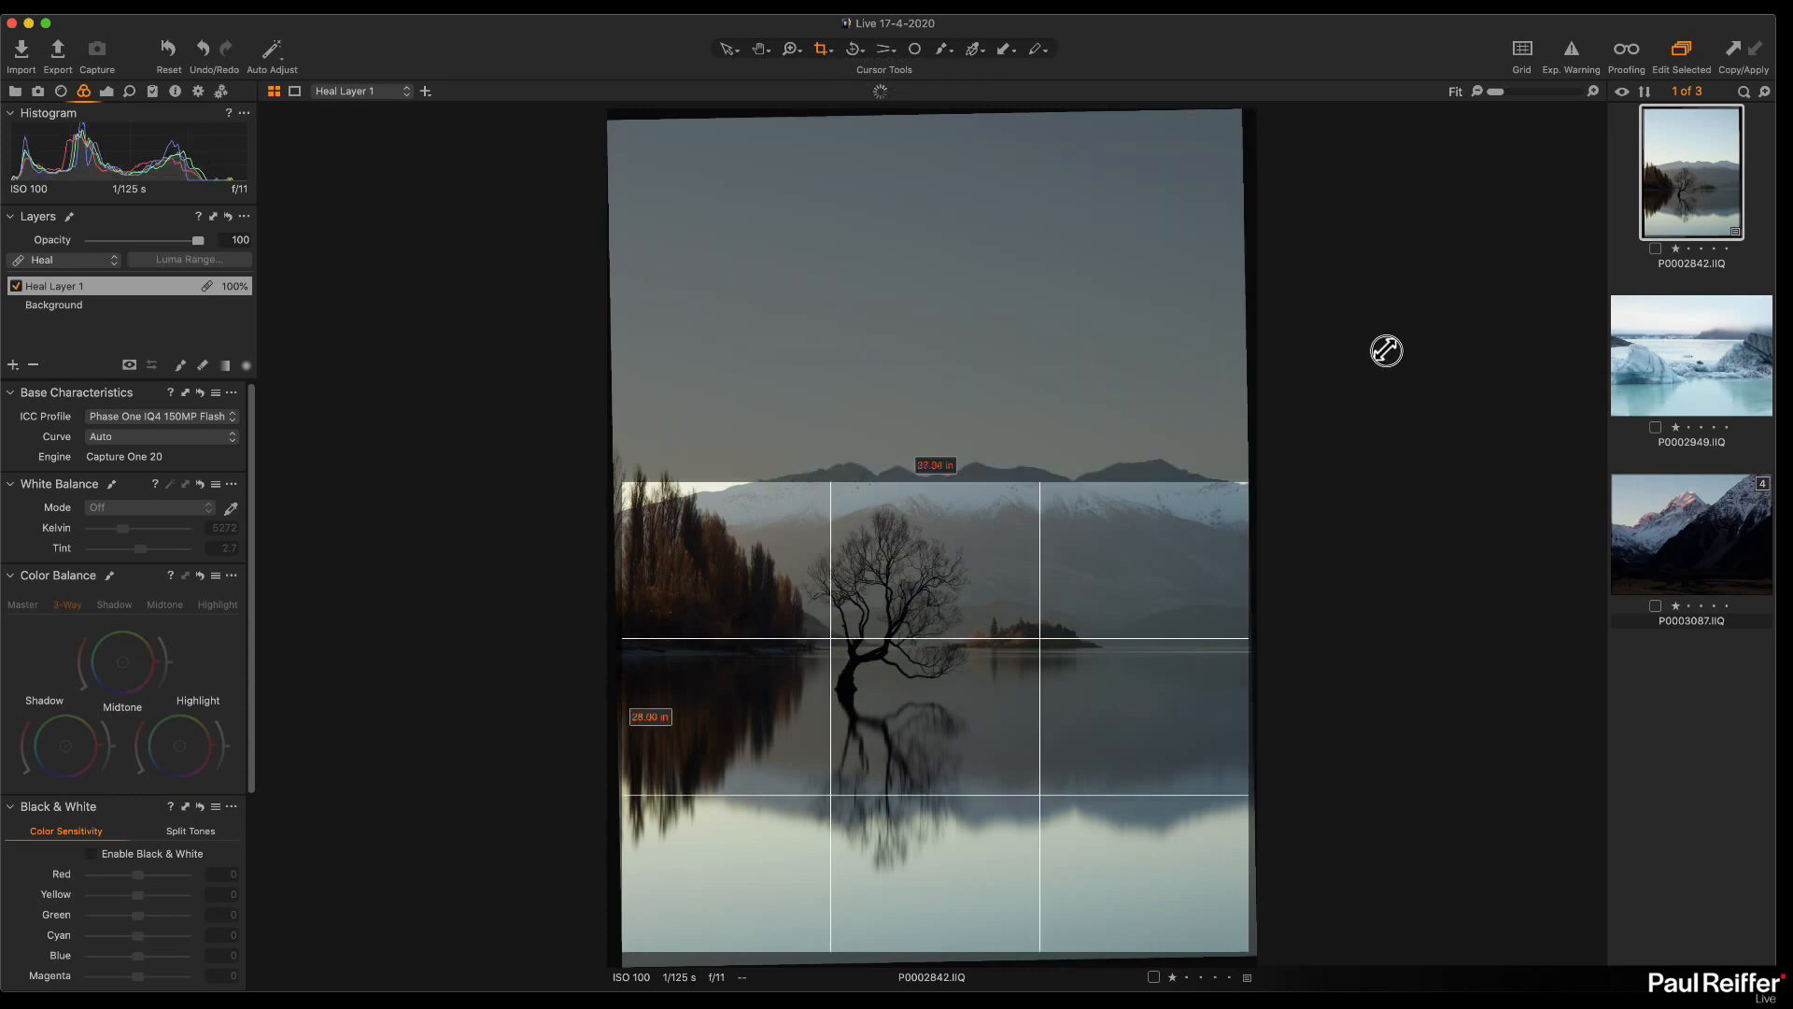
left_click_drag(1124, 608, 1073, 547)
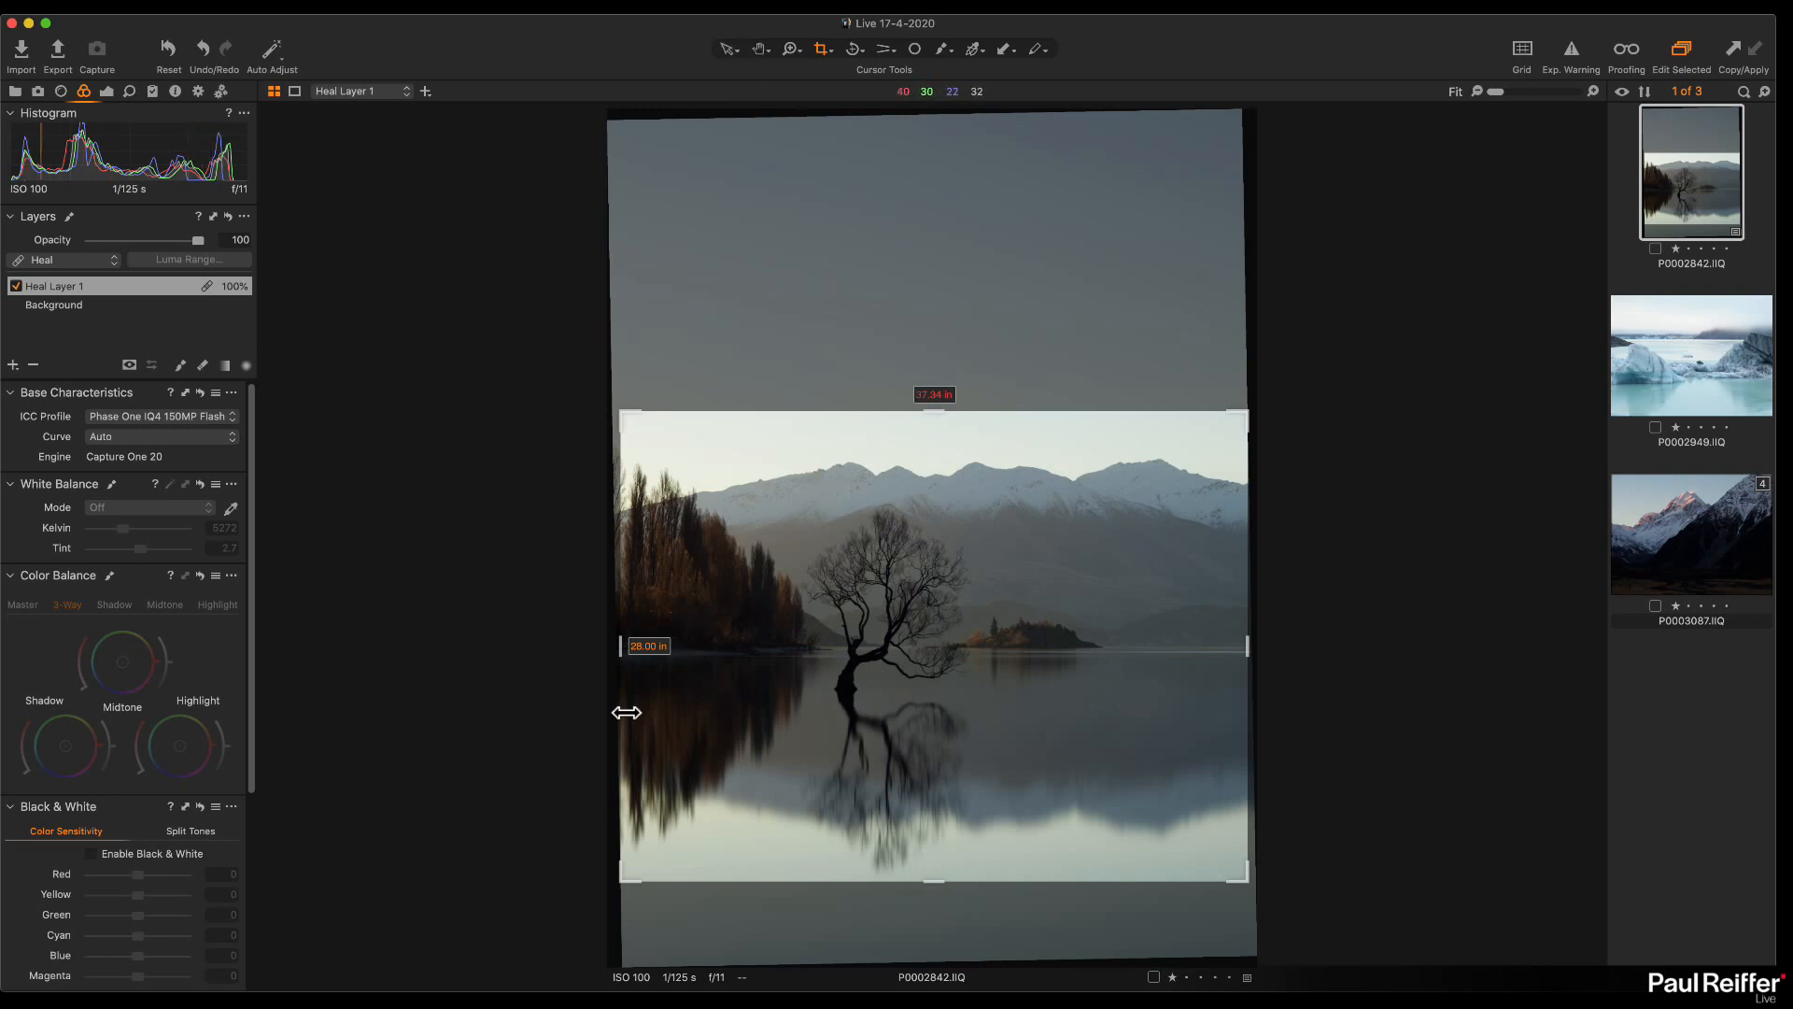
left_click_drag(619, 423, 622, 412)
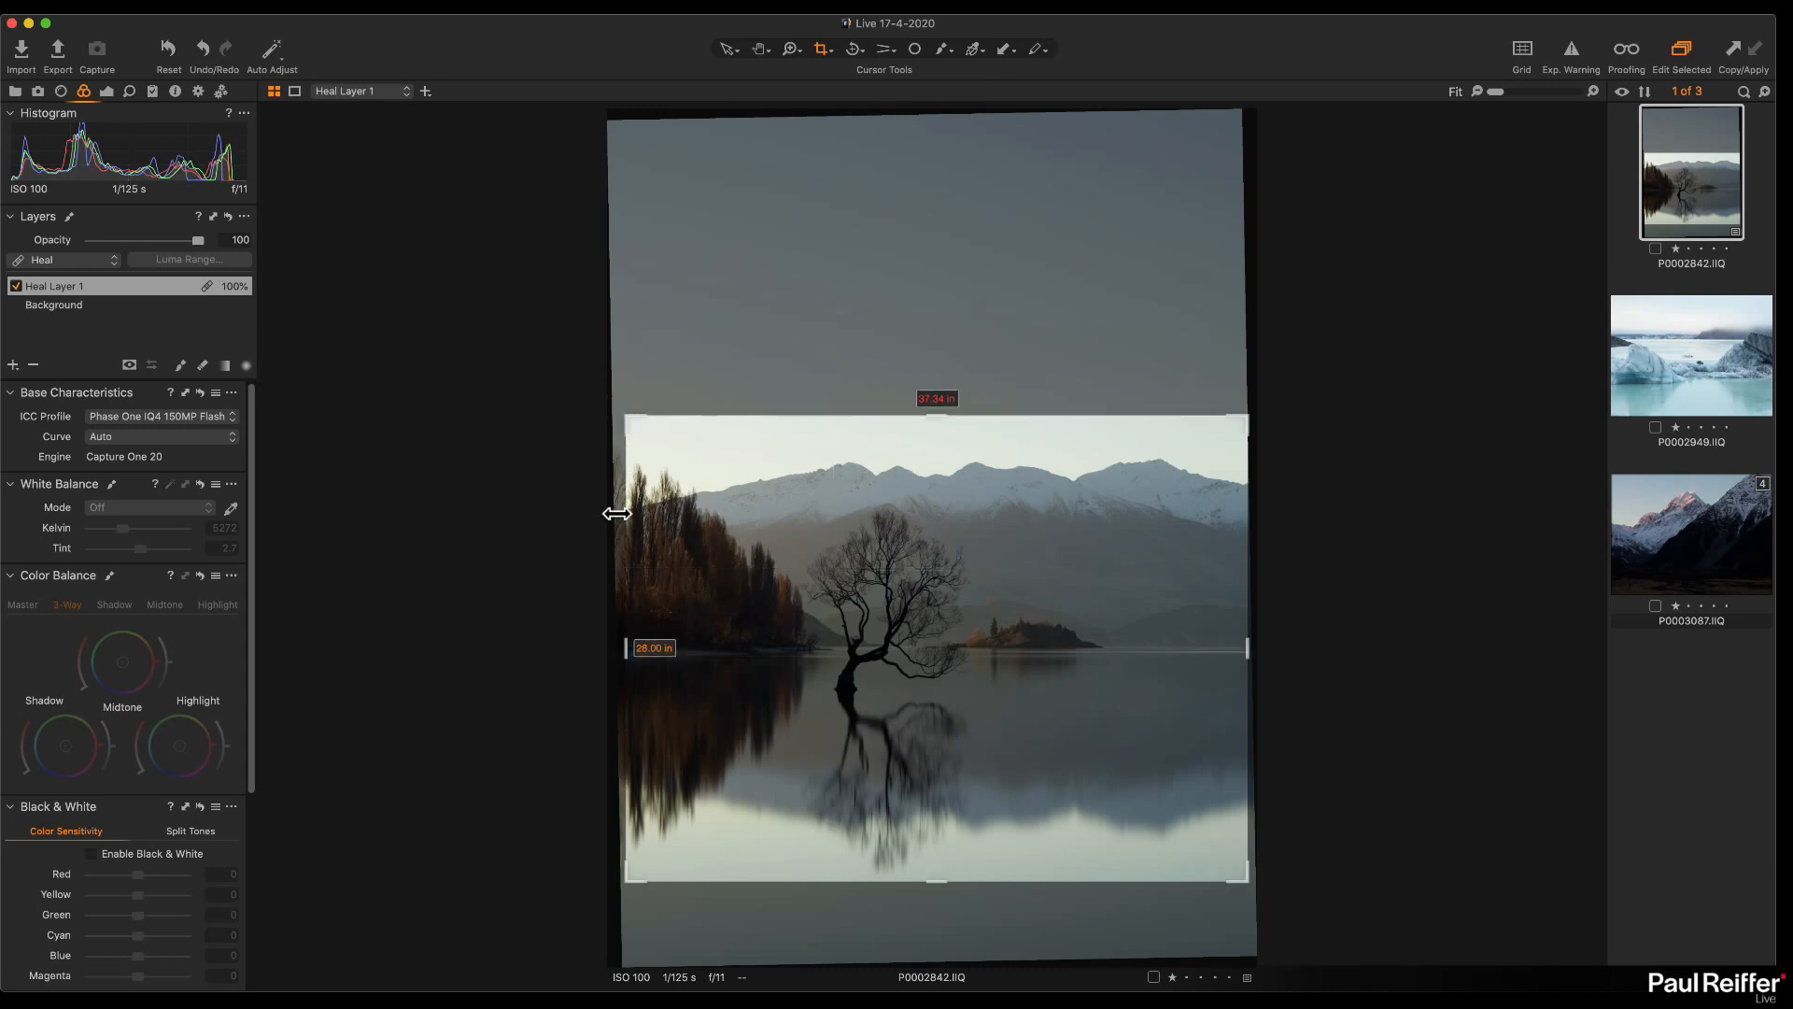
left_click_drag(1001, 568, 1004, 569)
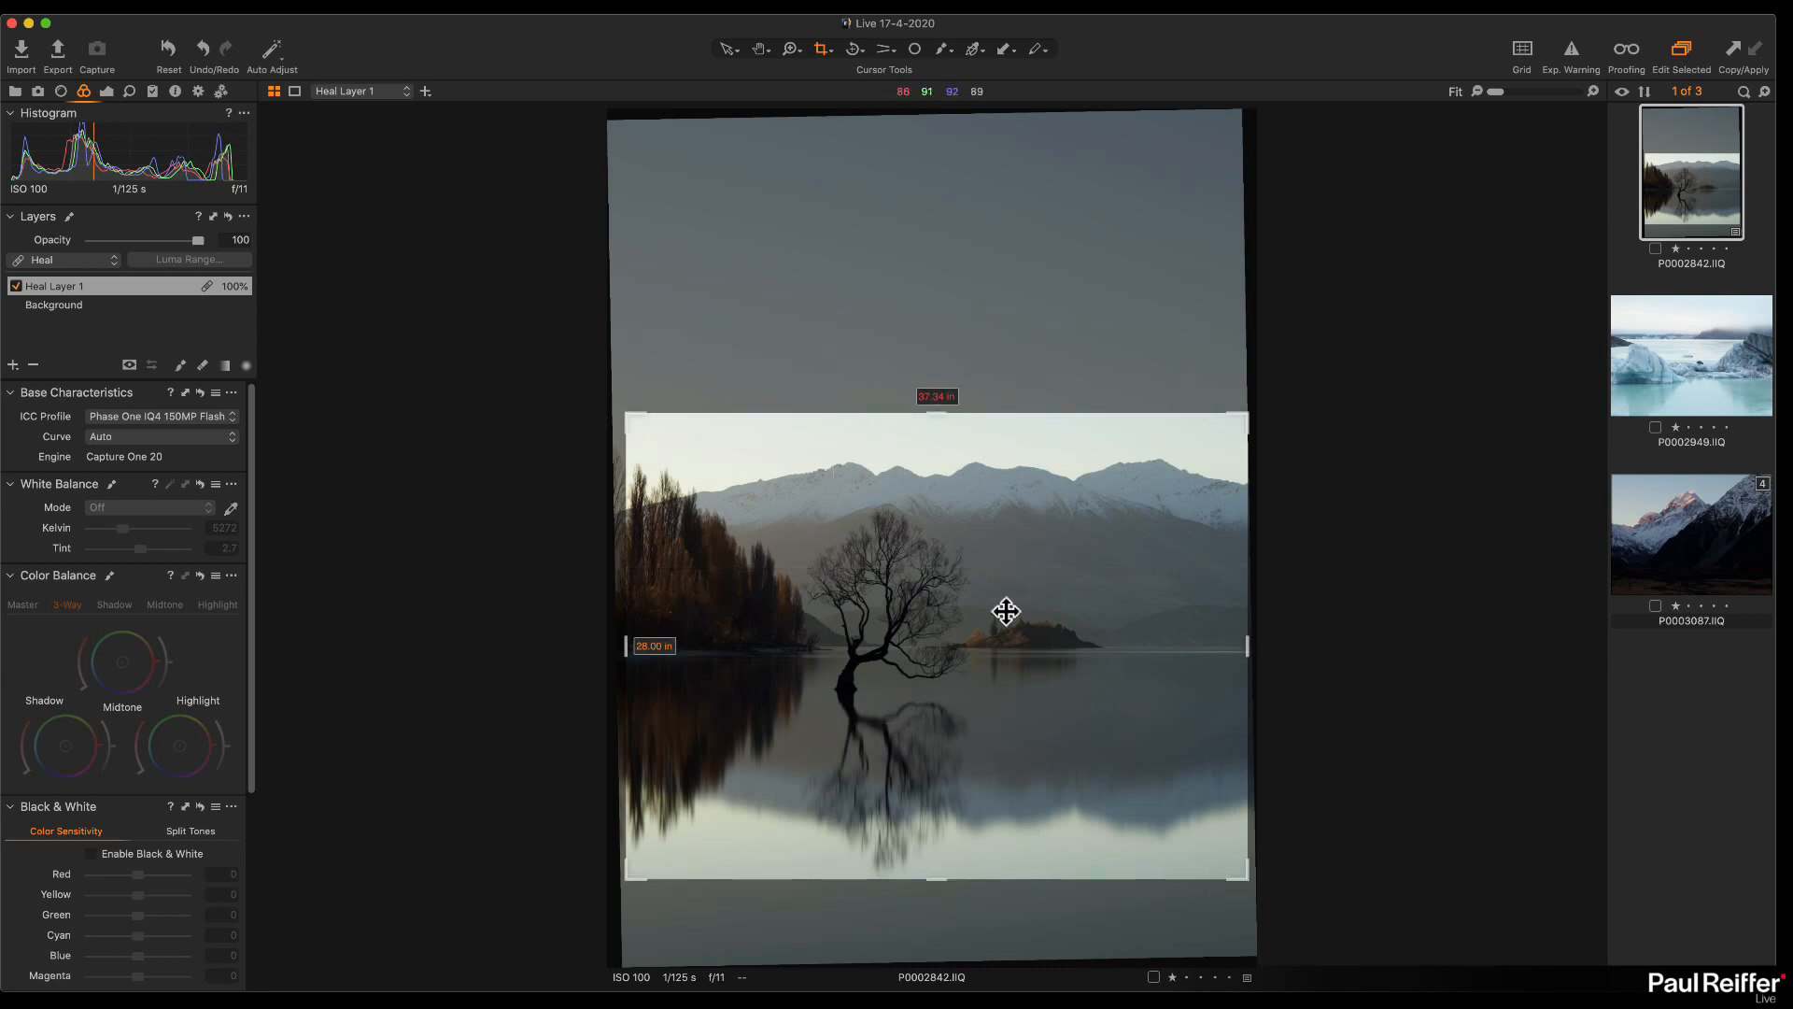
left_click(729, 50)
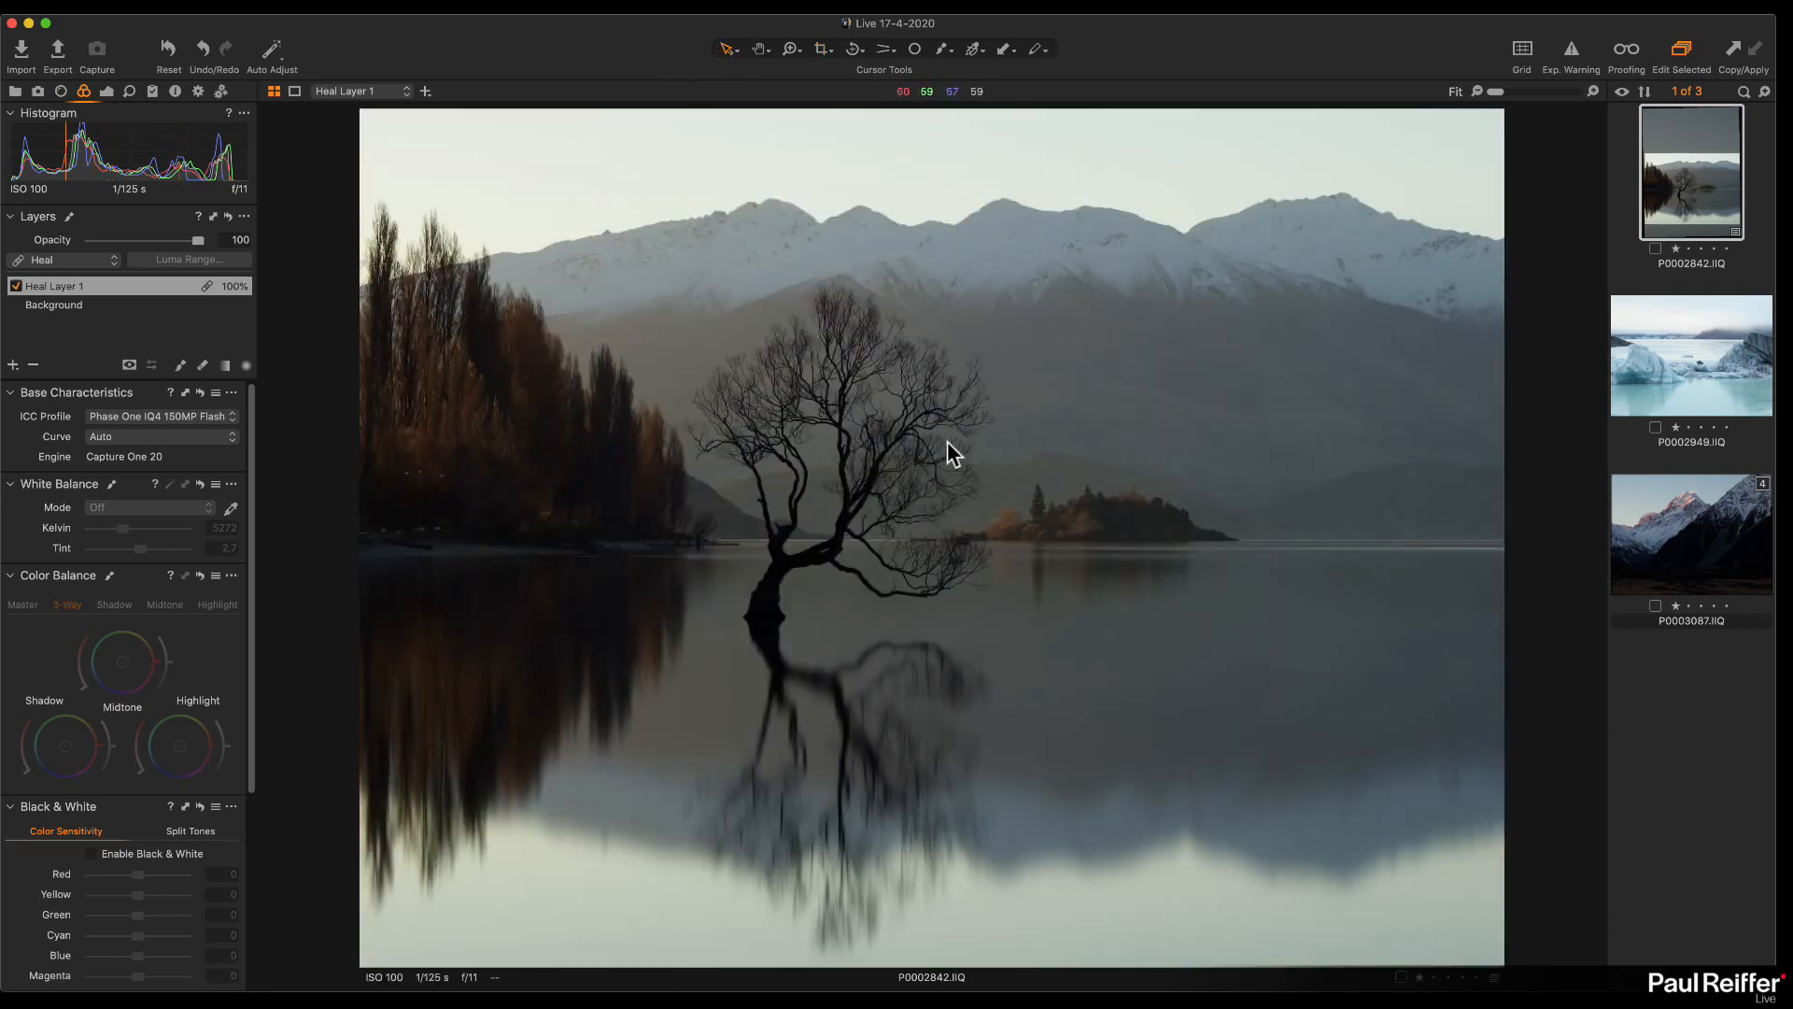
Step: Set the Background layer's white balance to 5128 Kelvin with a tint of 7.7
left_click(106, 91)
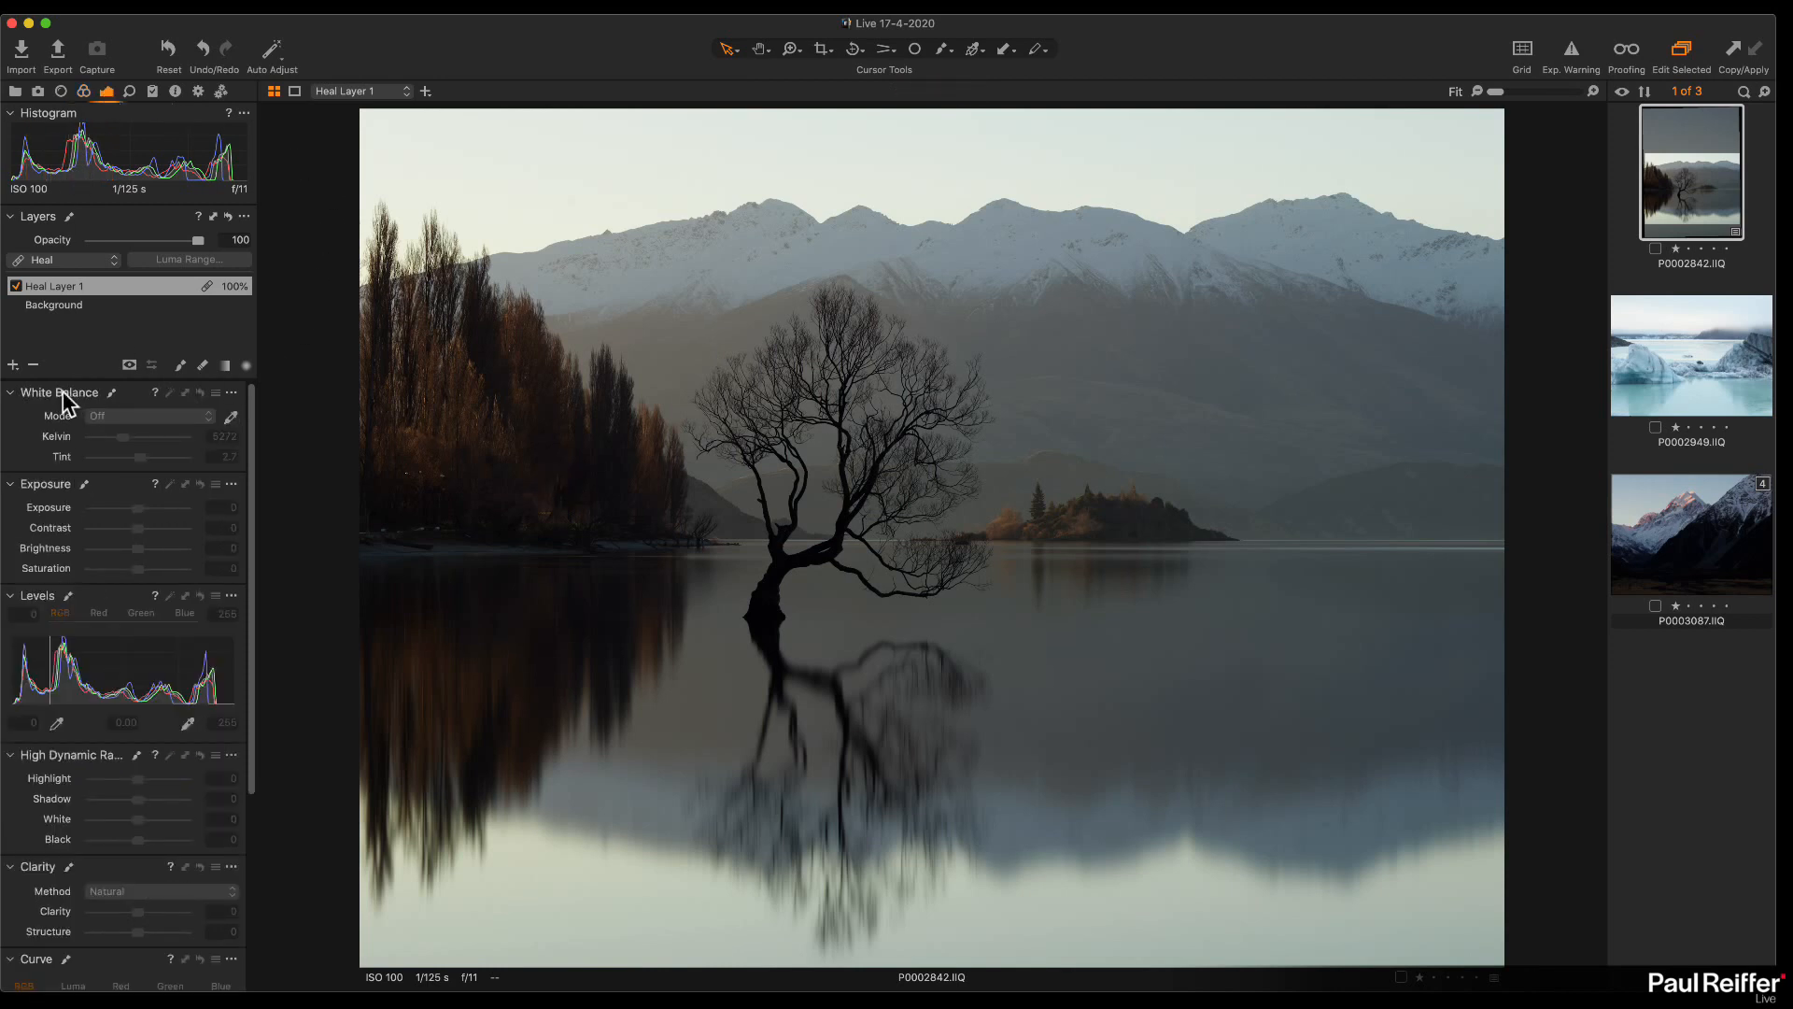
left_click(57, 308)
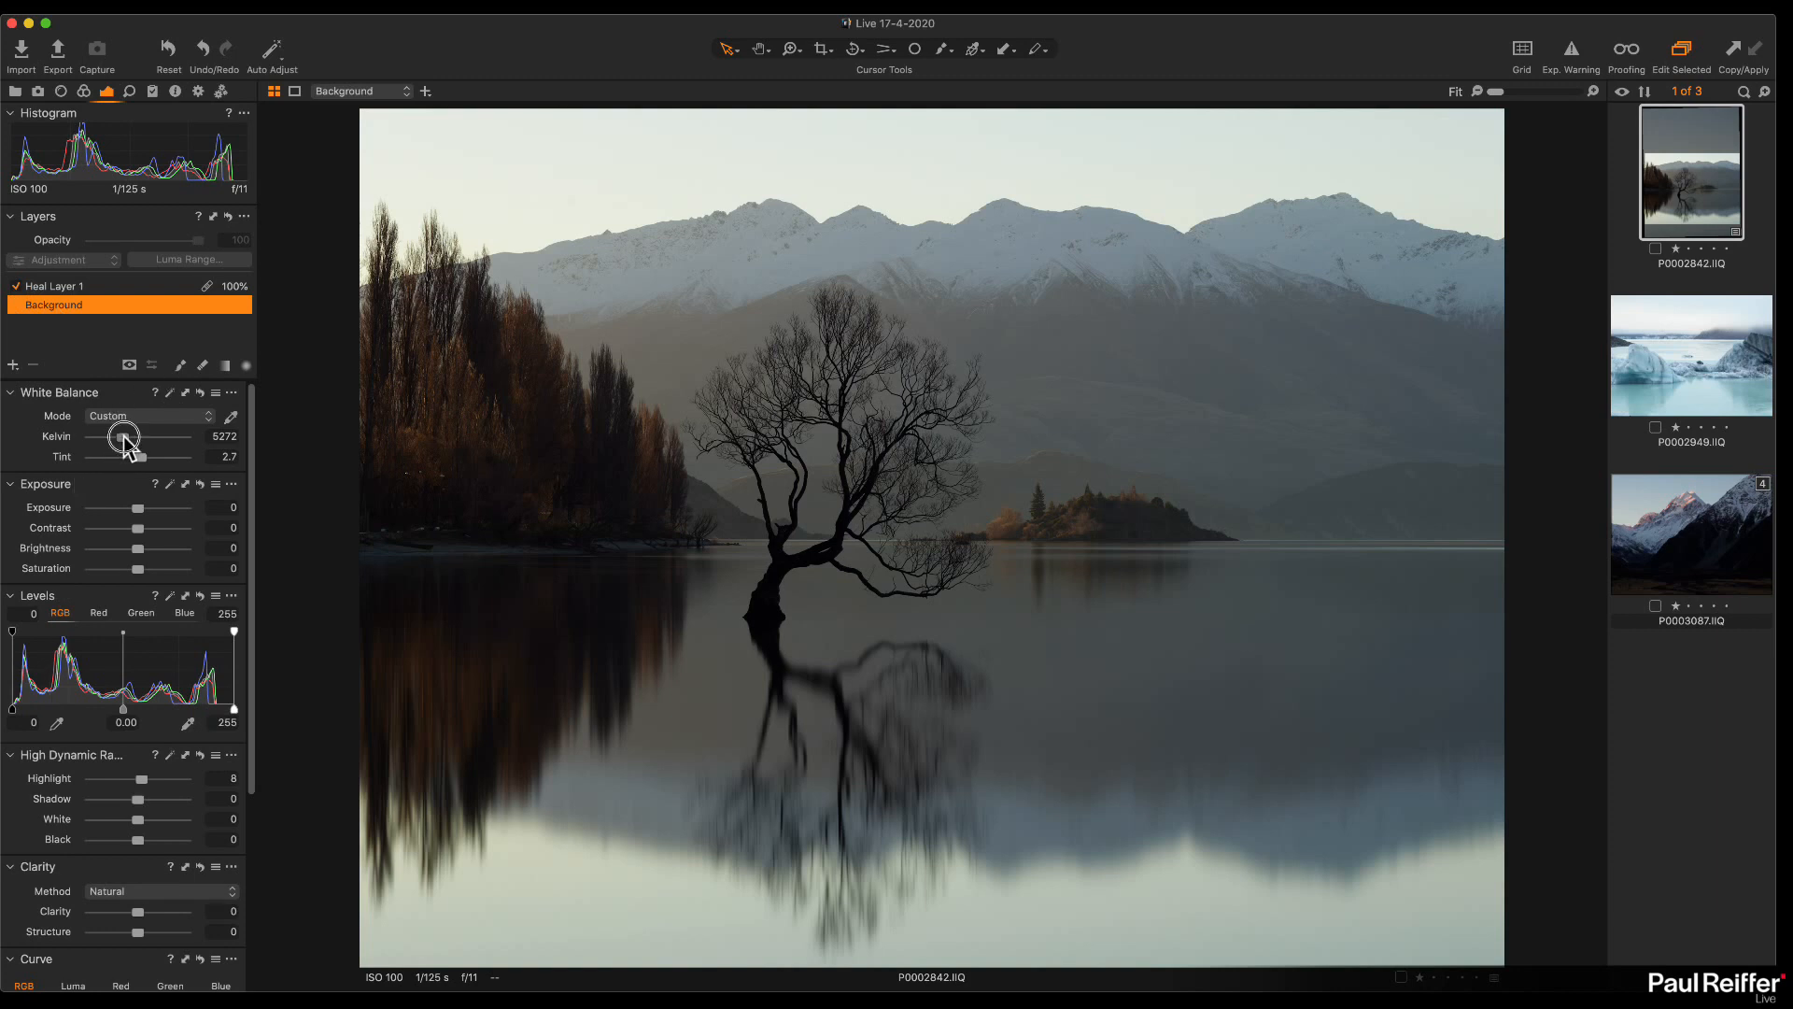
mouse_move(126, 440)
left_mouse_down()
mouse_move(147, 458)
mouse_move(122, 440)
left_mouse_up()
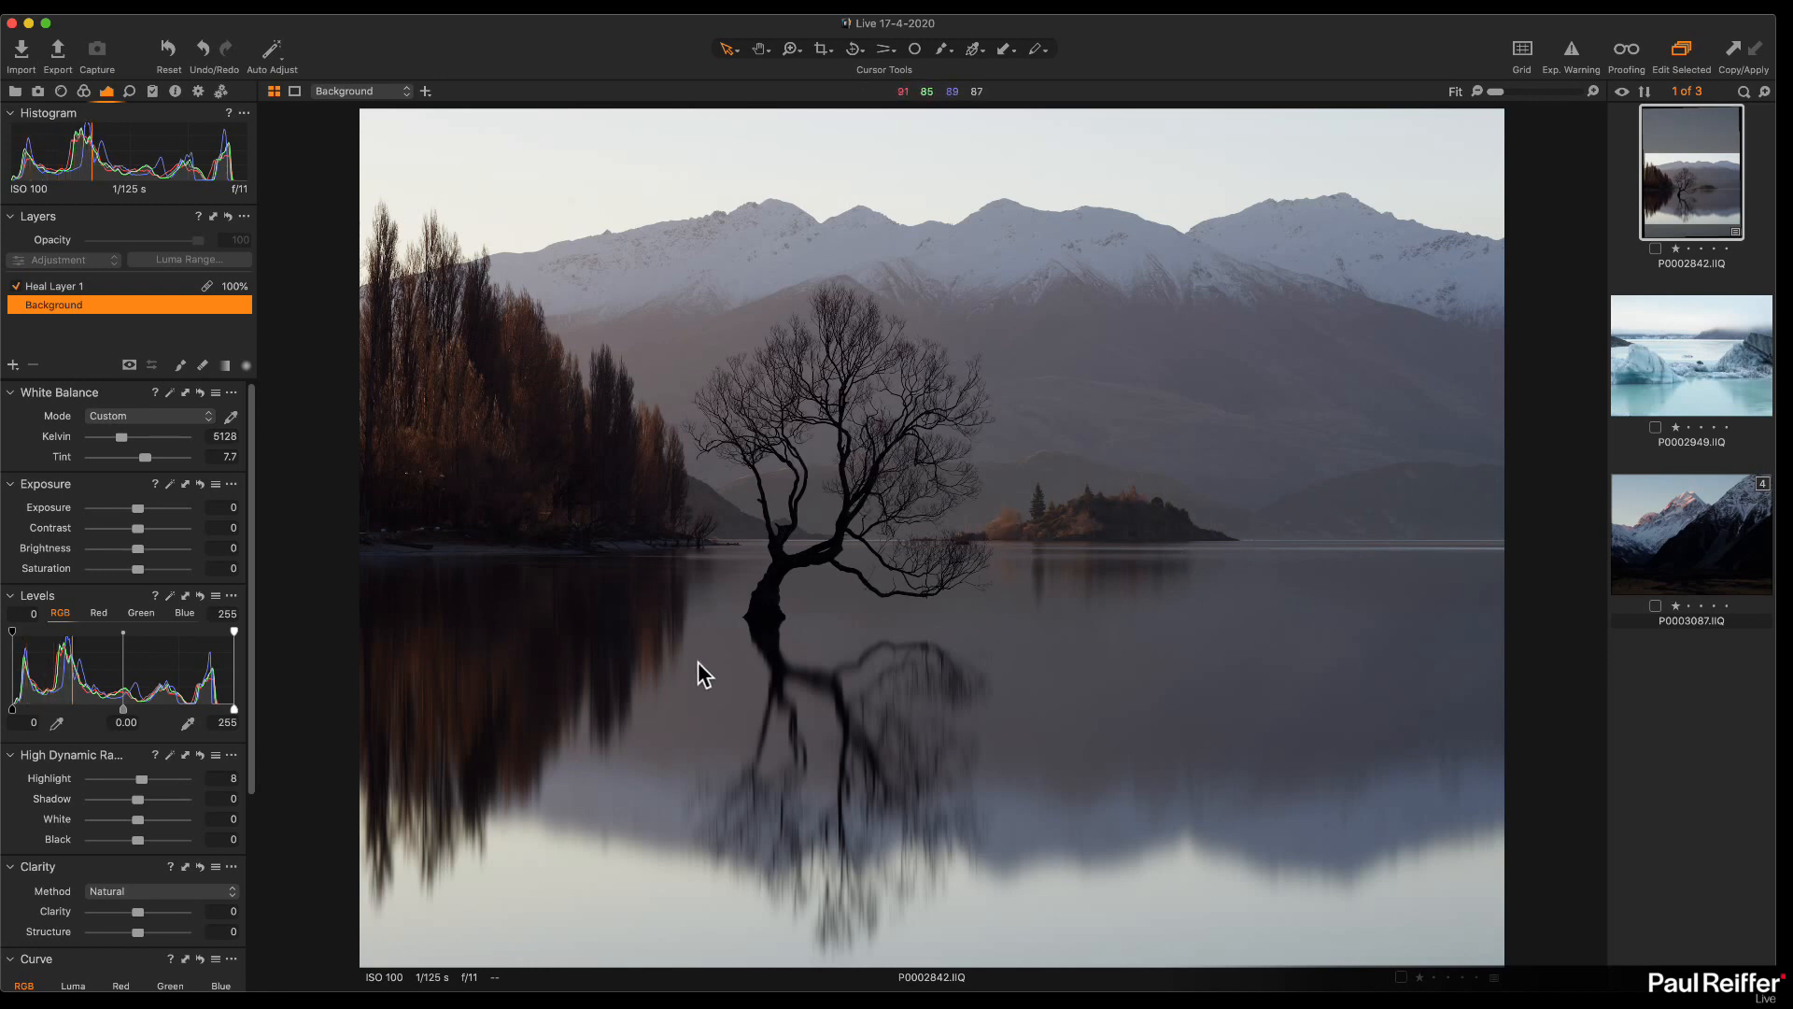
Step: Examine the boat masts in front of the shoreline trees at high magnification
key("z")
left_click(411, 478)
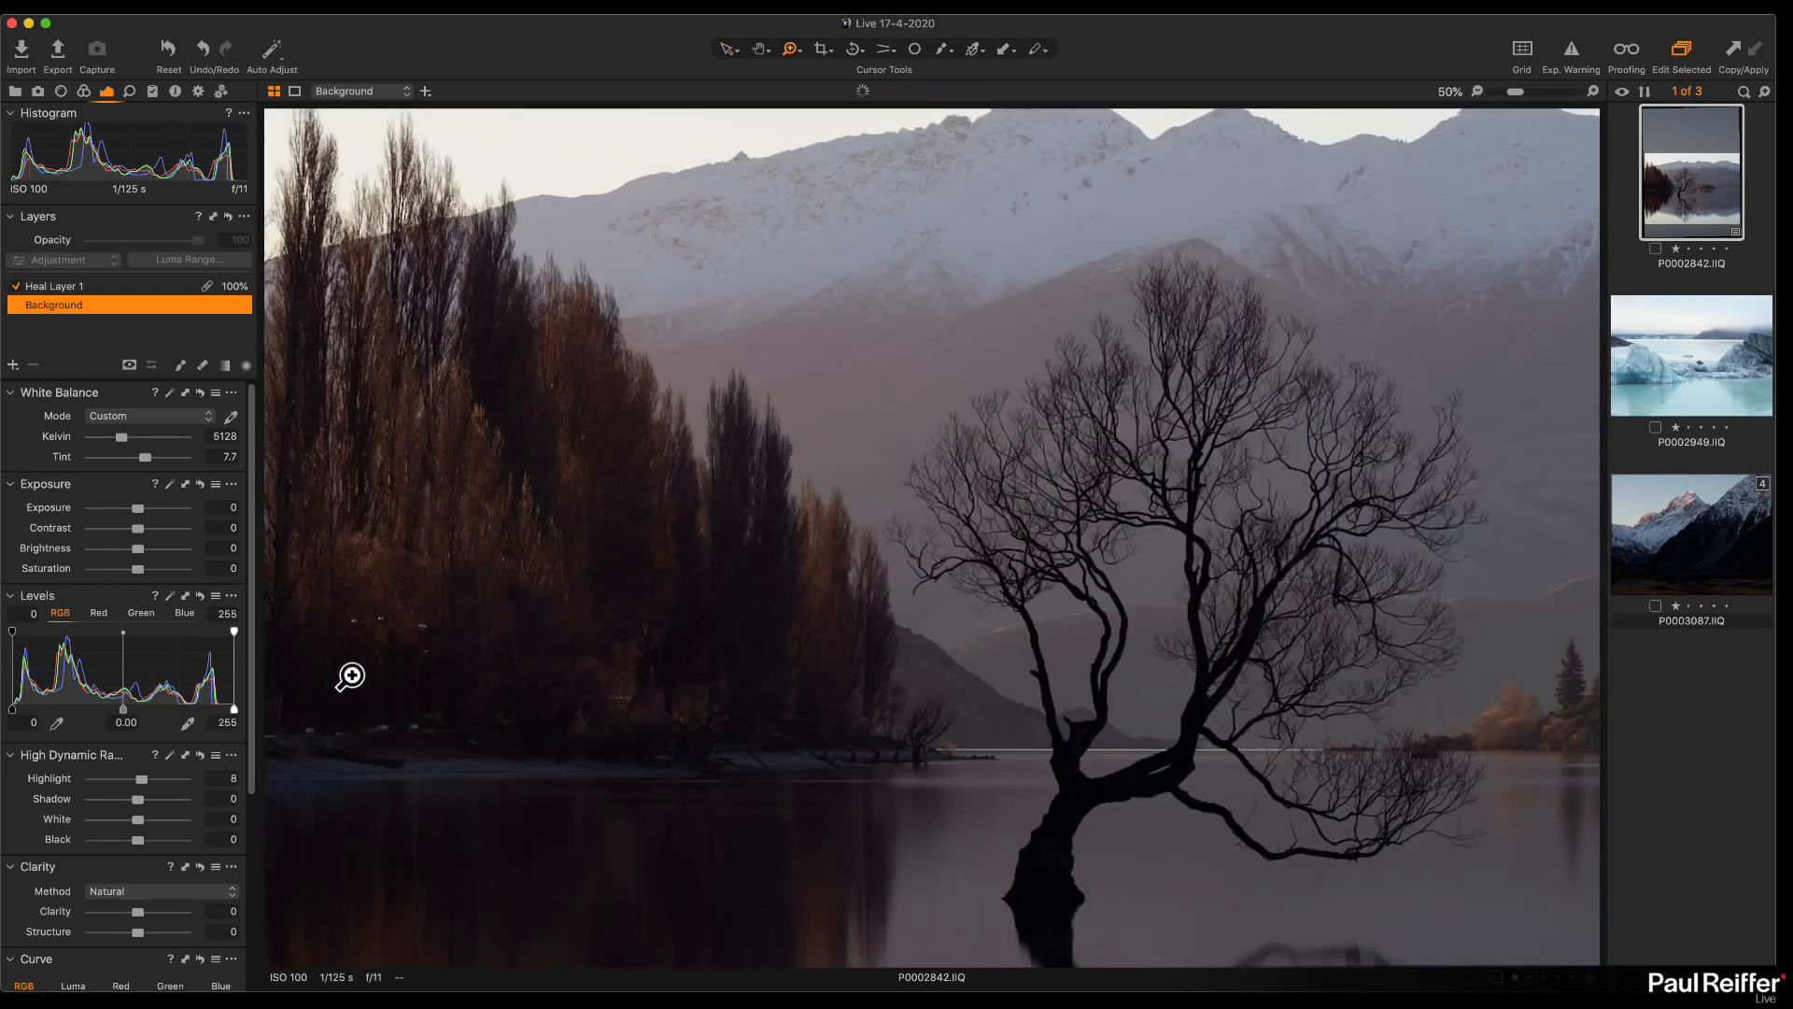
left_click(350, 676)
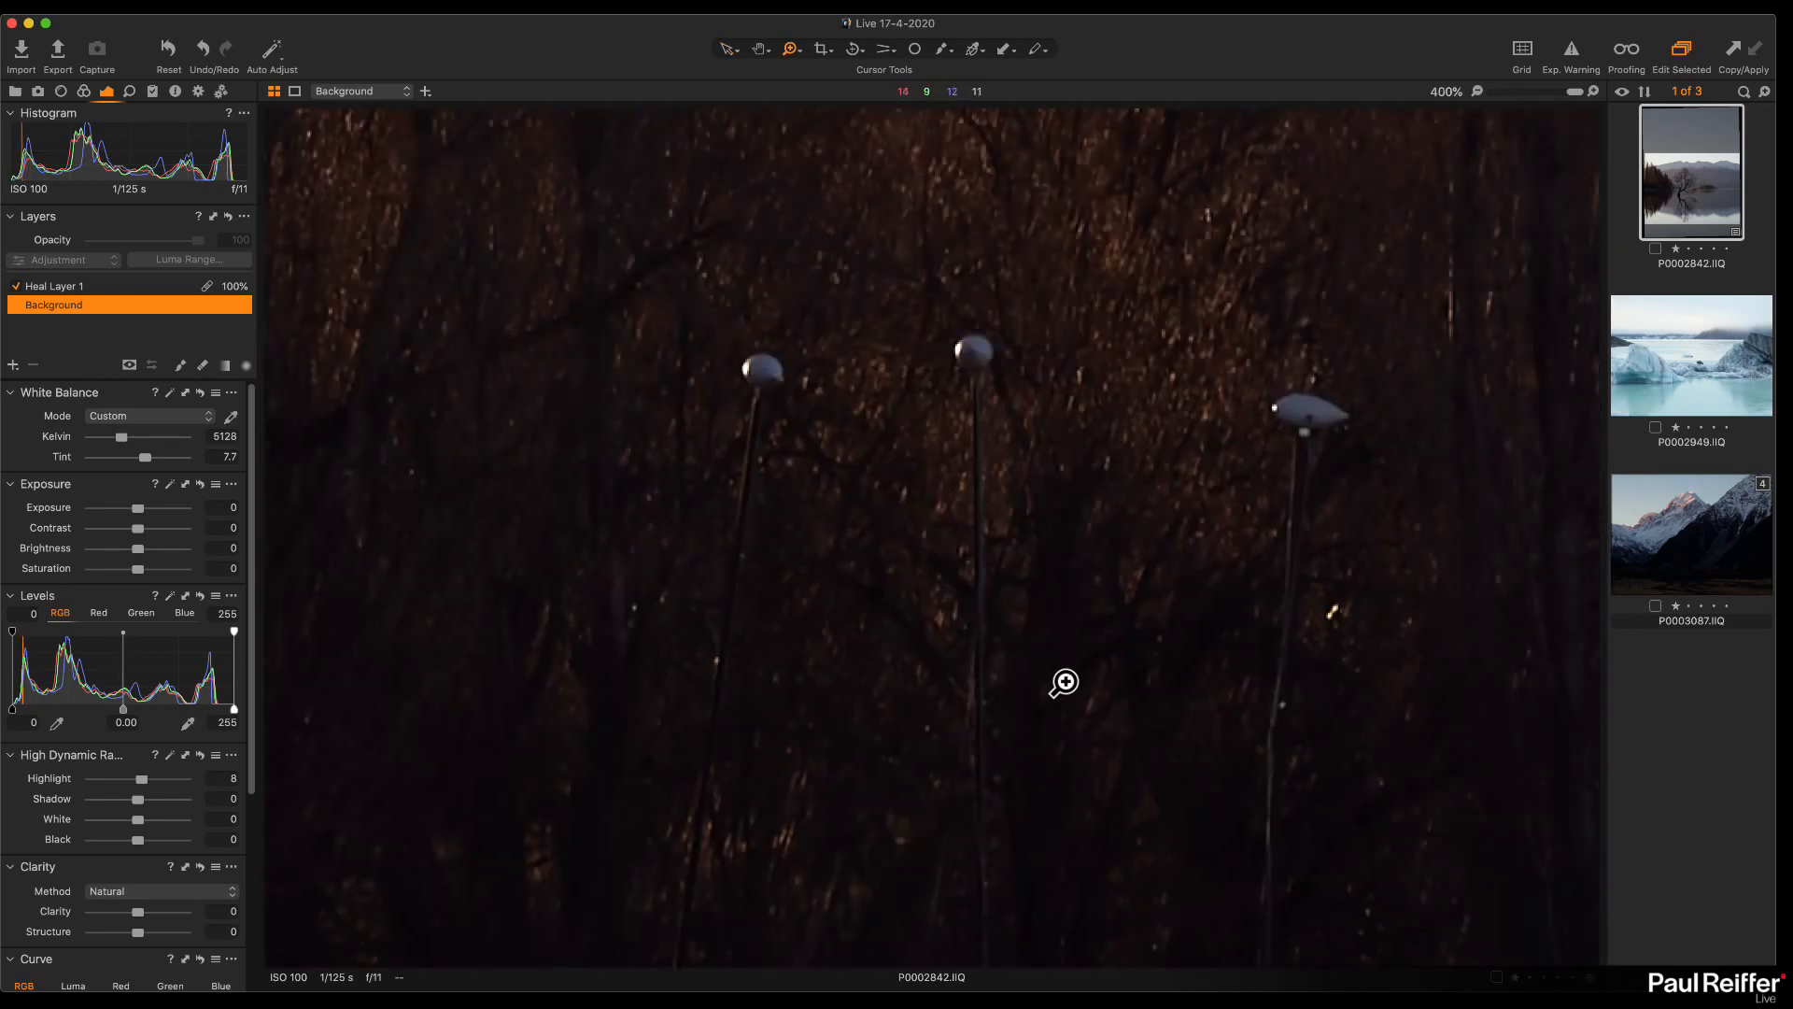
left_click(1064, 682, "alt")
left_click(956, 741, "alt")
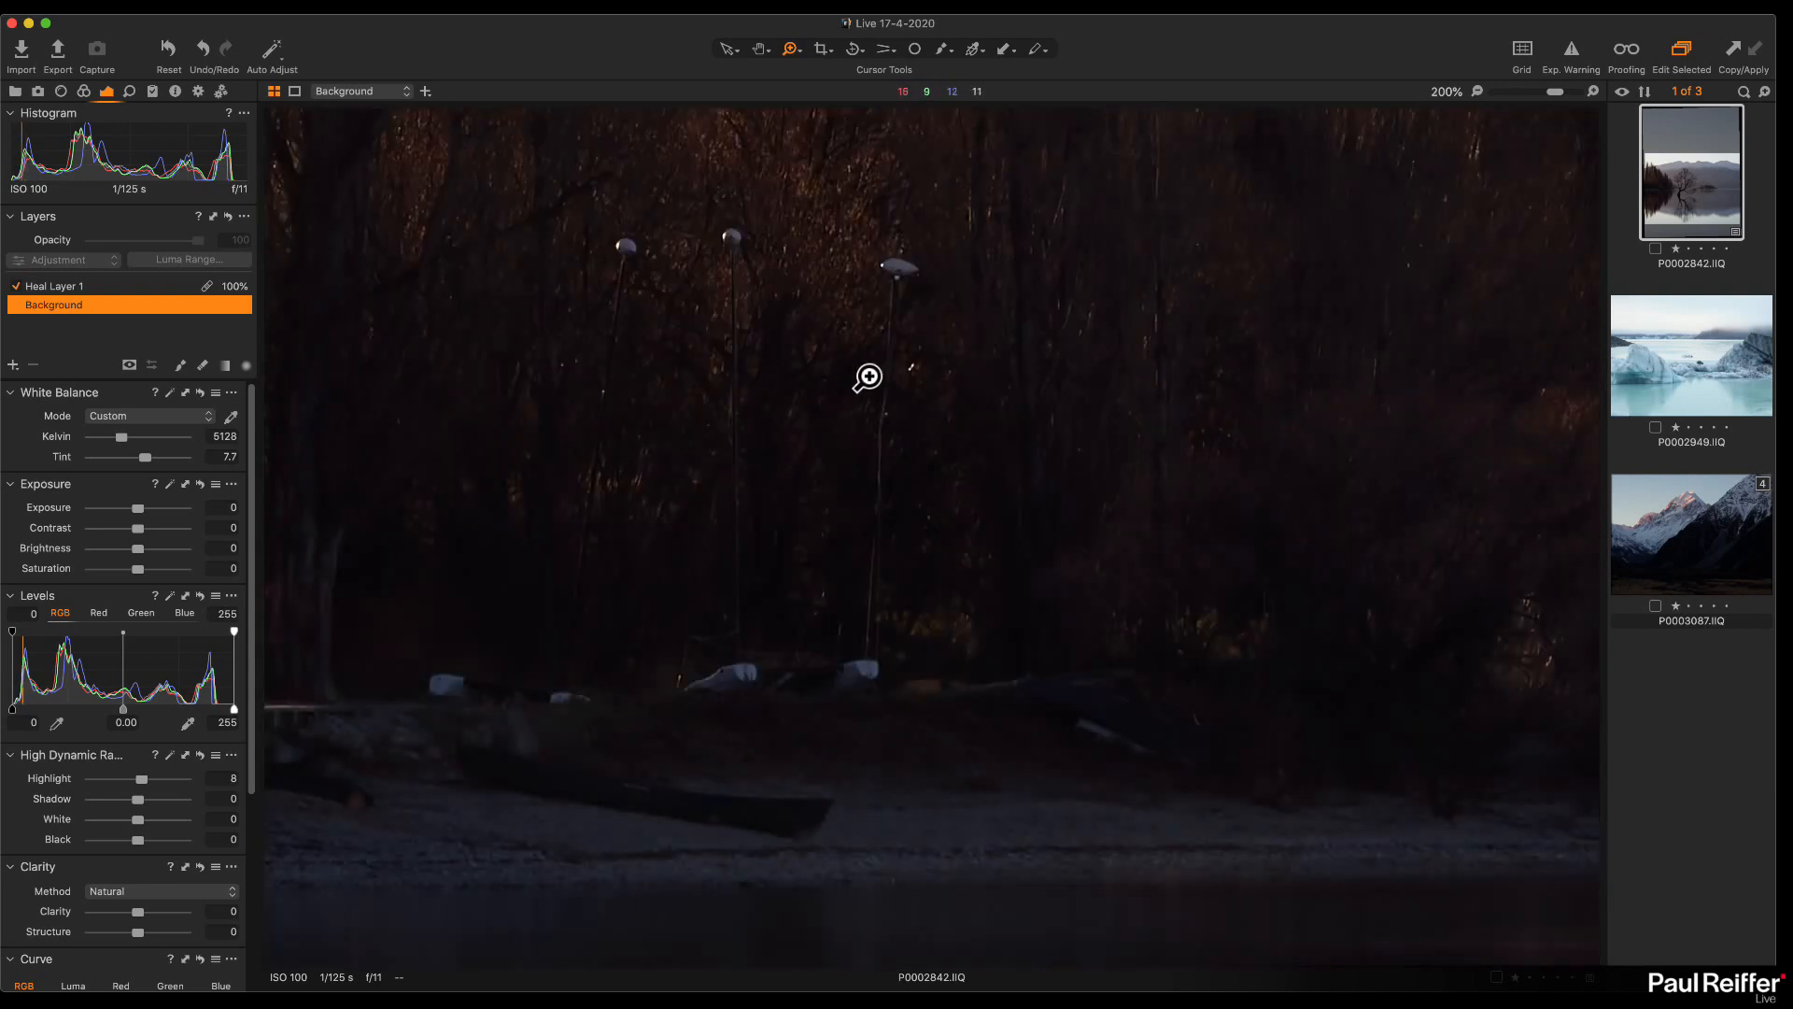
left_click_drag(704, 388, 757, 572)
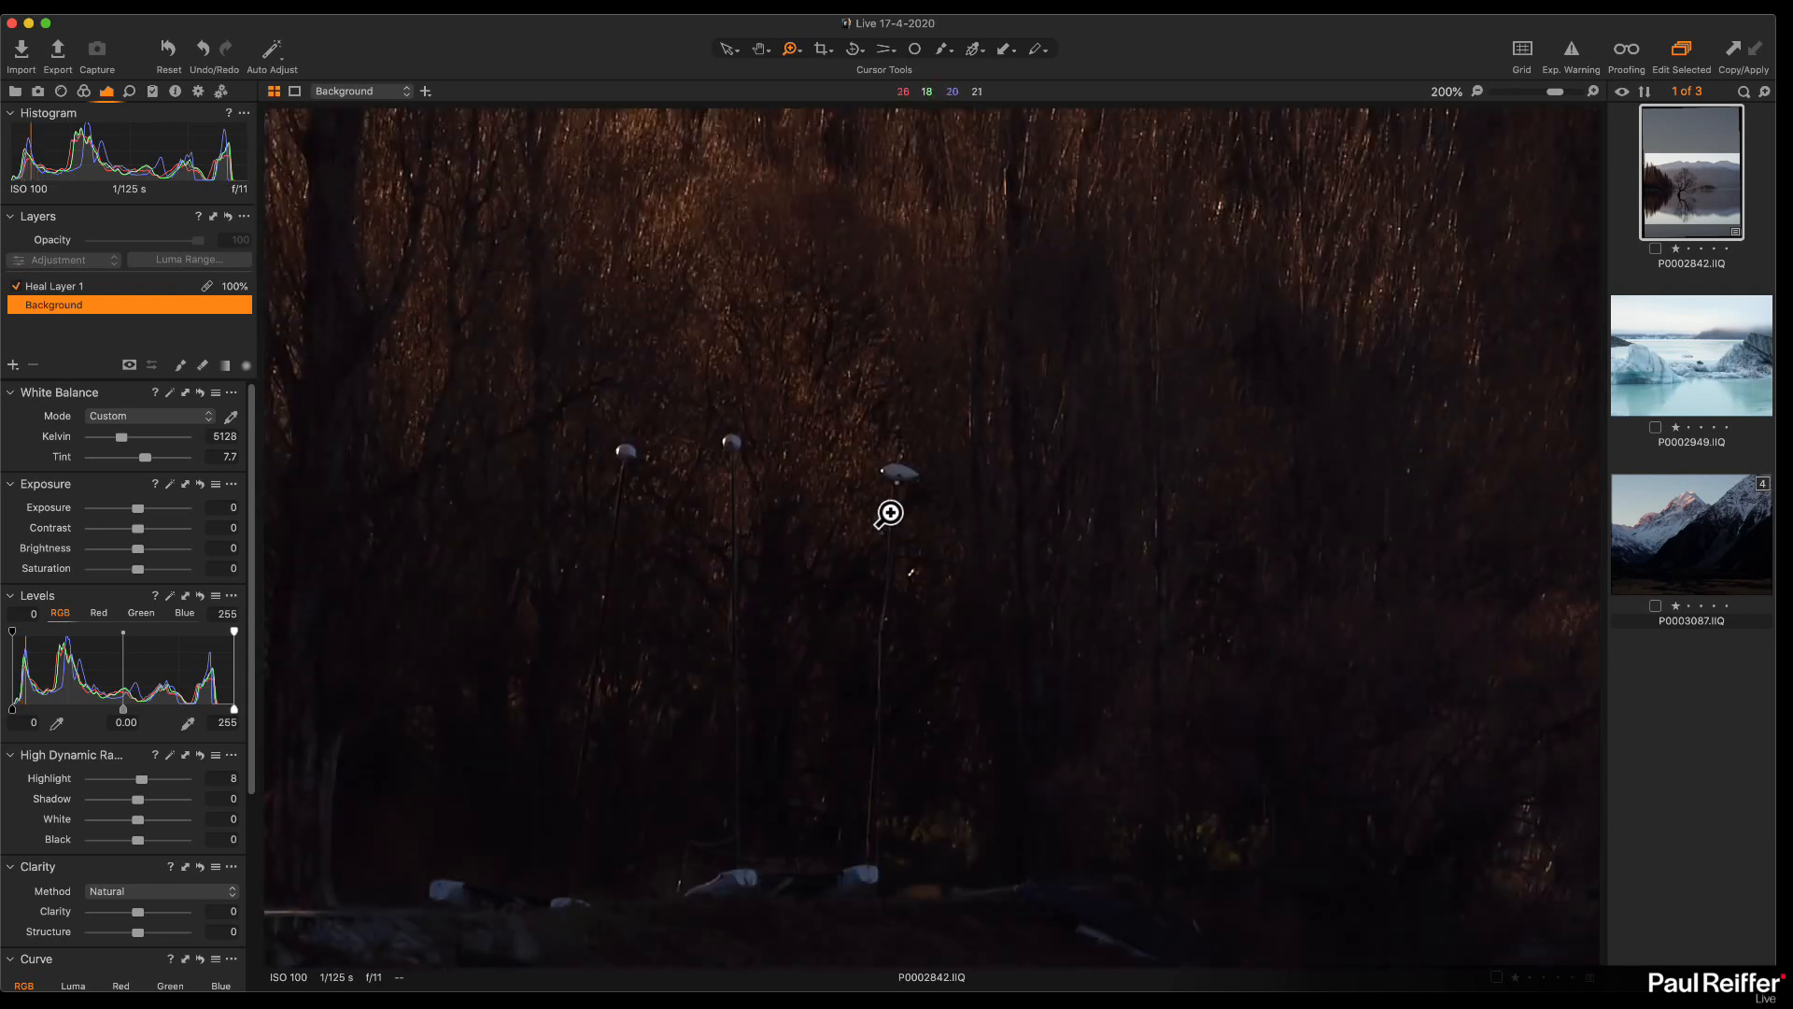
key("super+0")
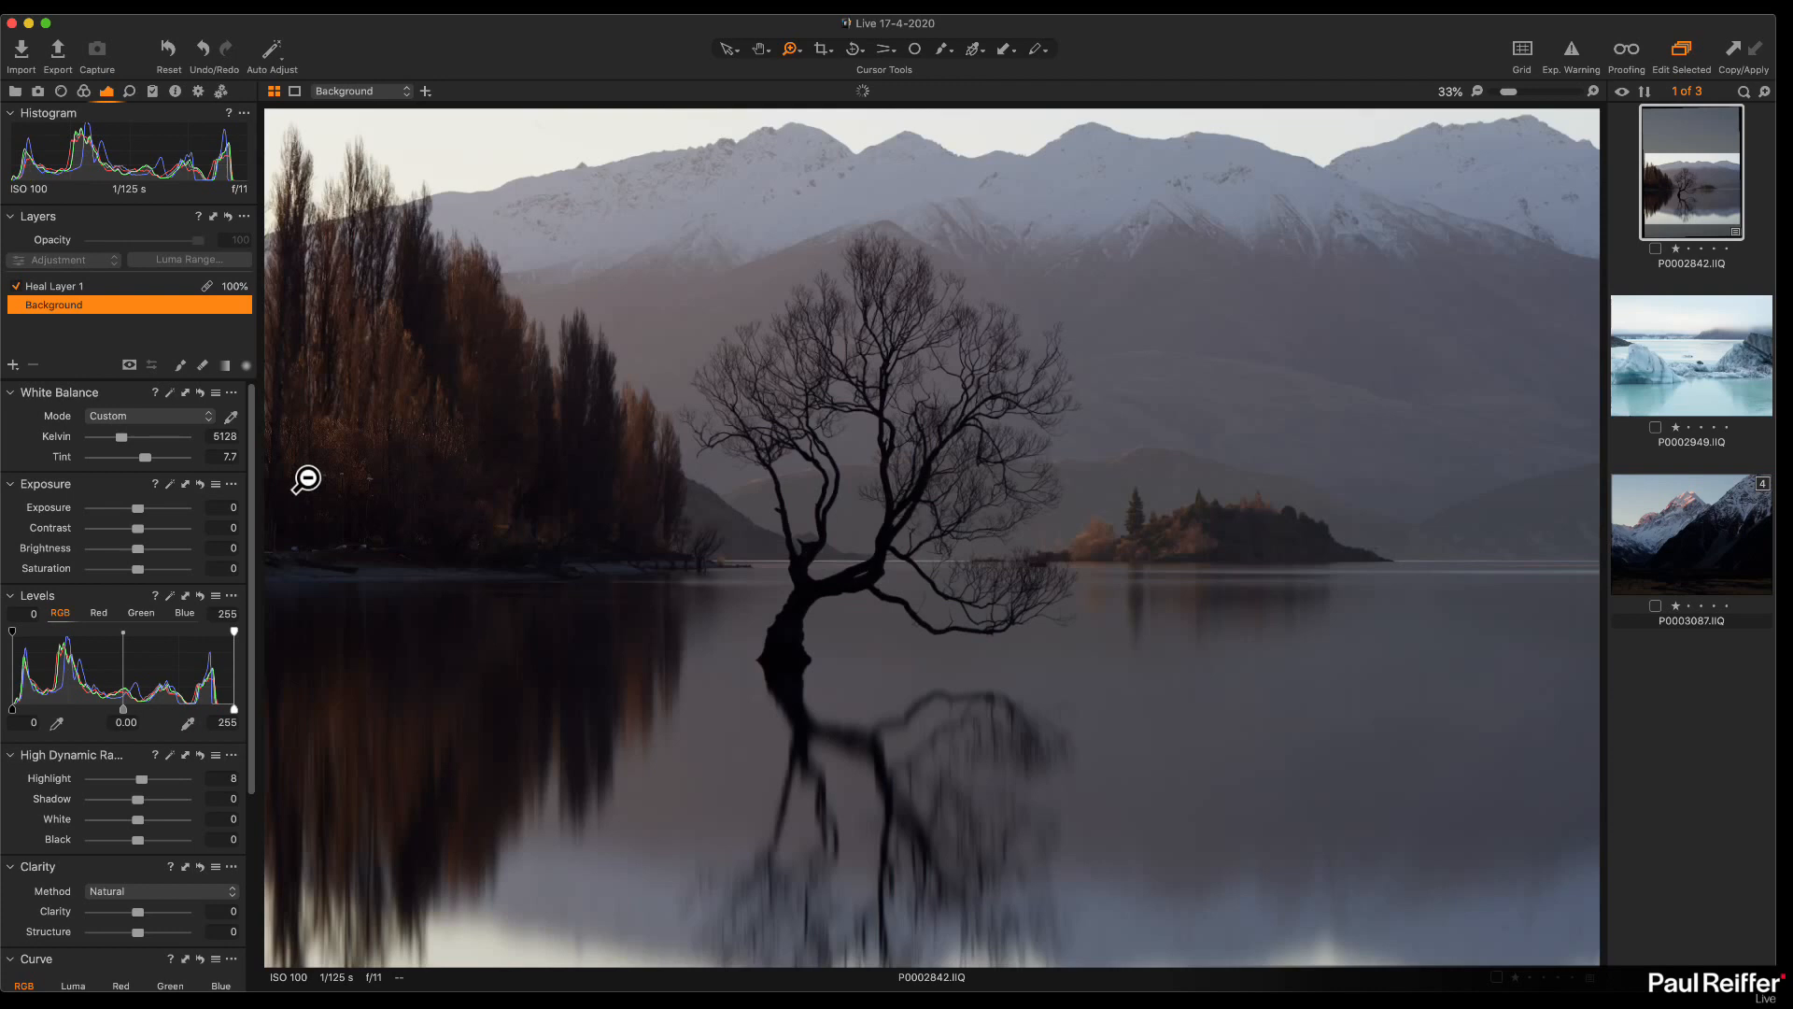
Step: Add a second heal layer for retouching the boat masts on the tree-lined shore
left_click(340, 496)
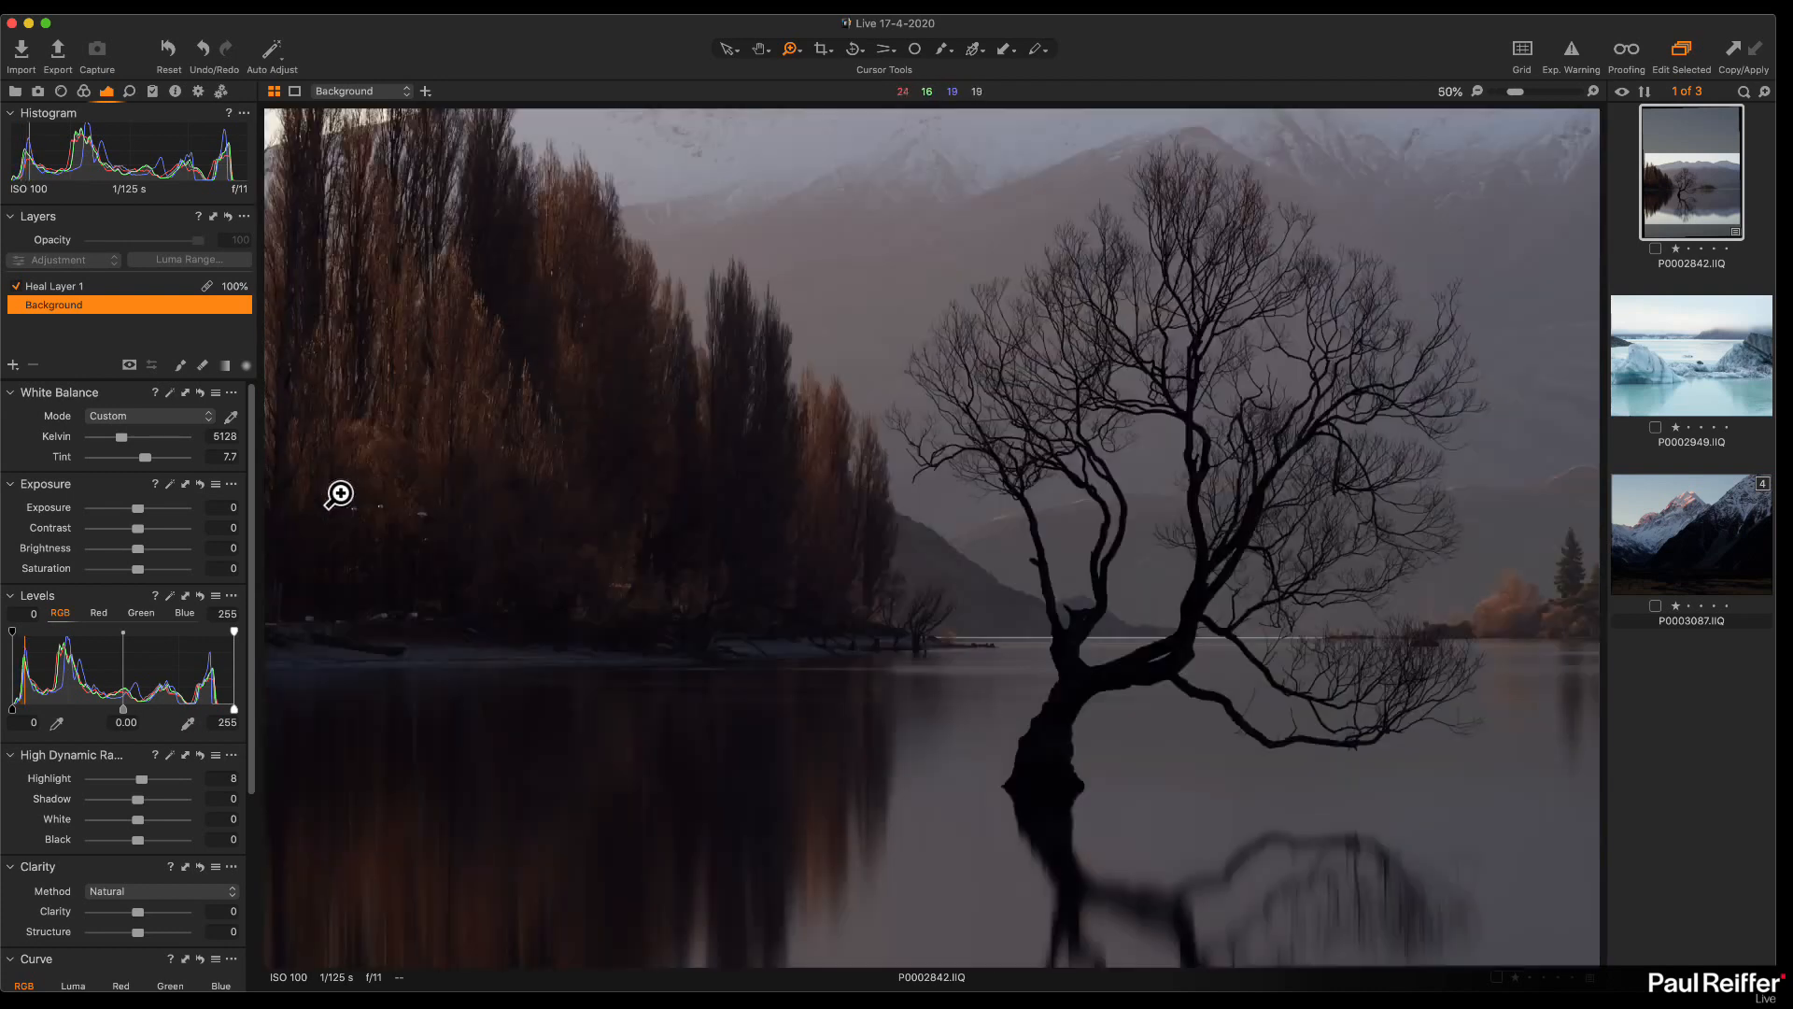
left_click(340, 496)
left_click(408, 619)
left_click(499, 541)
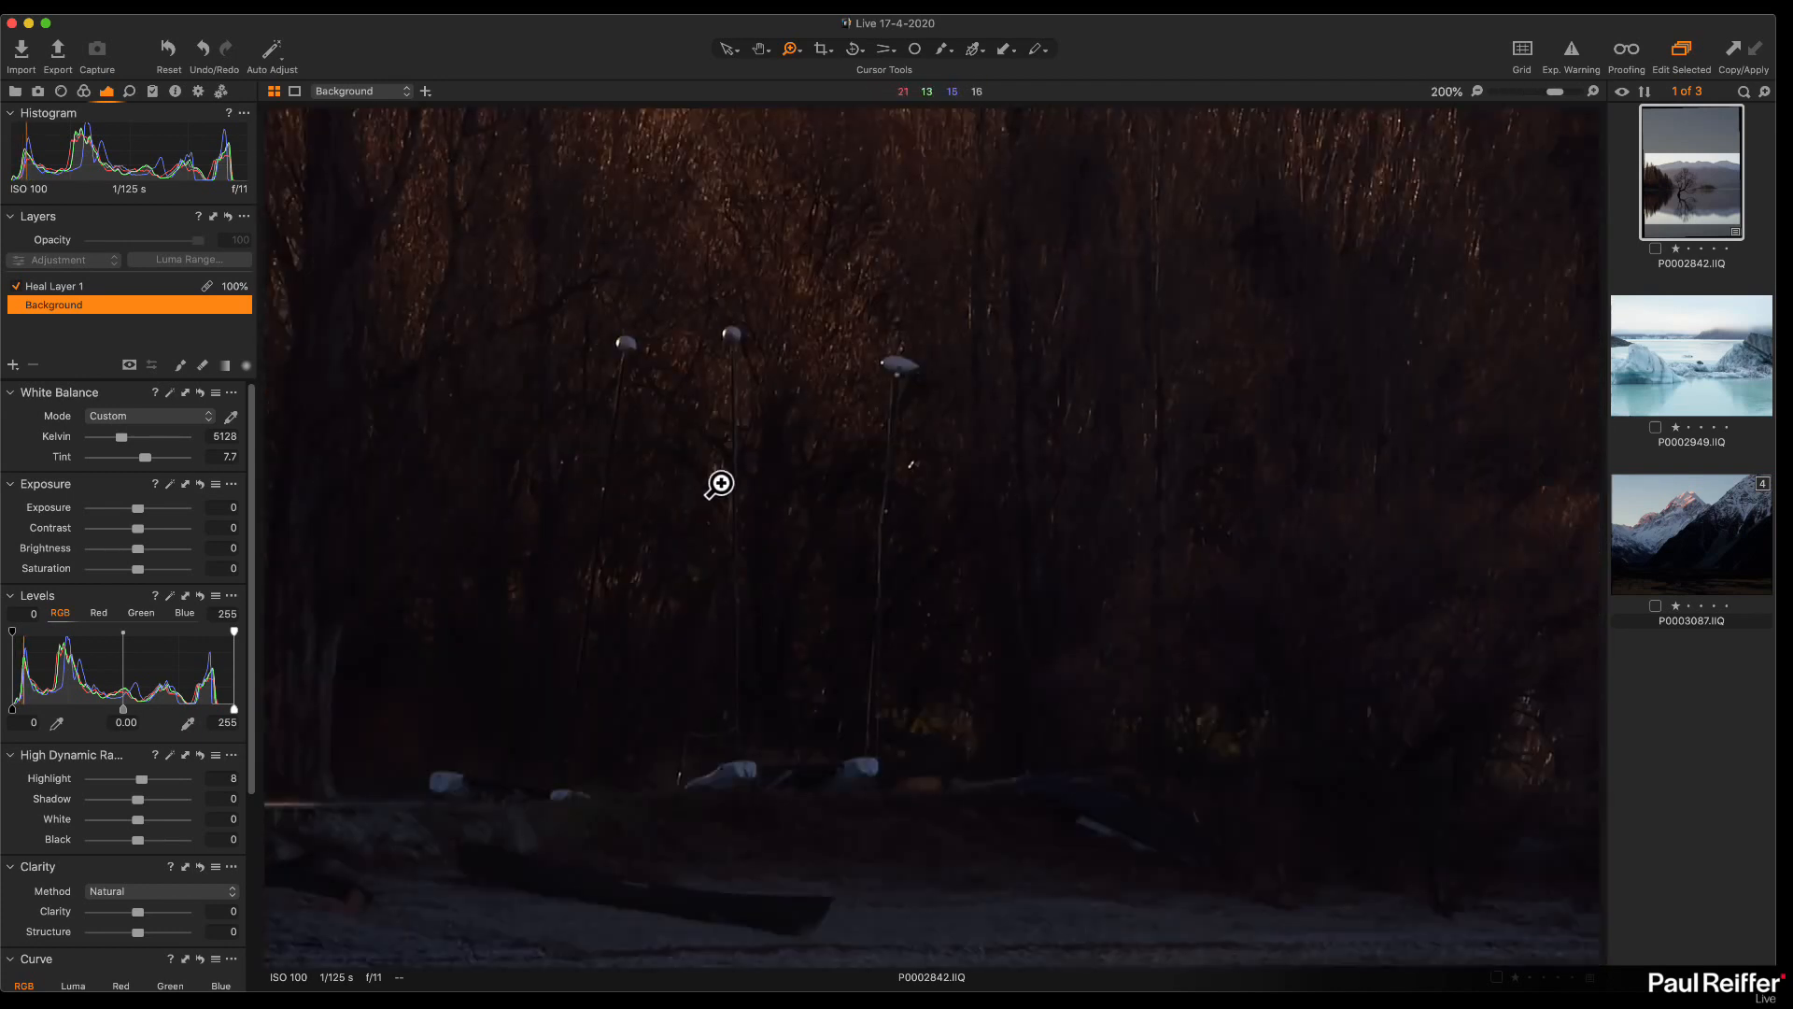
left_click(13, 365)
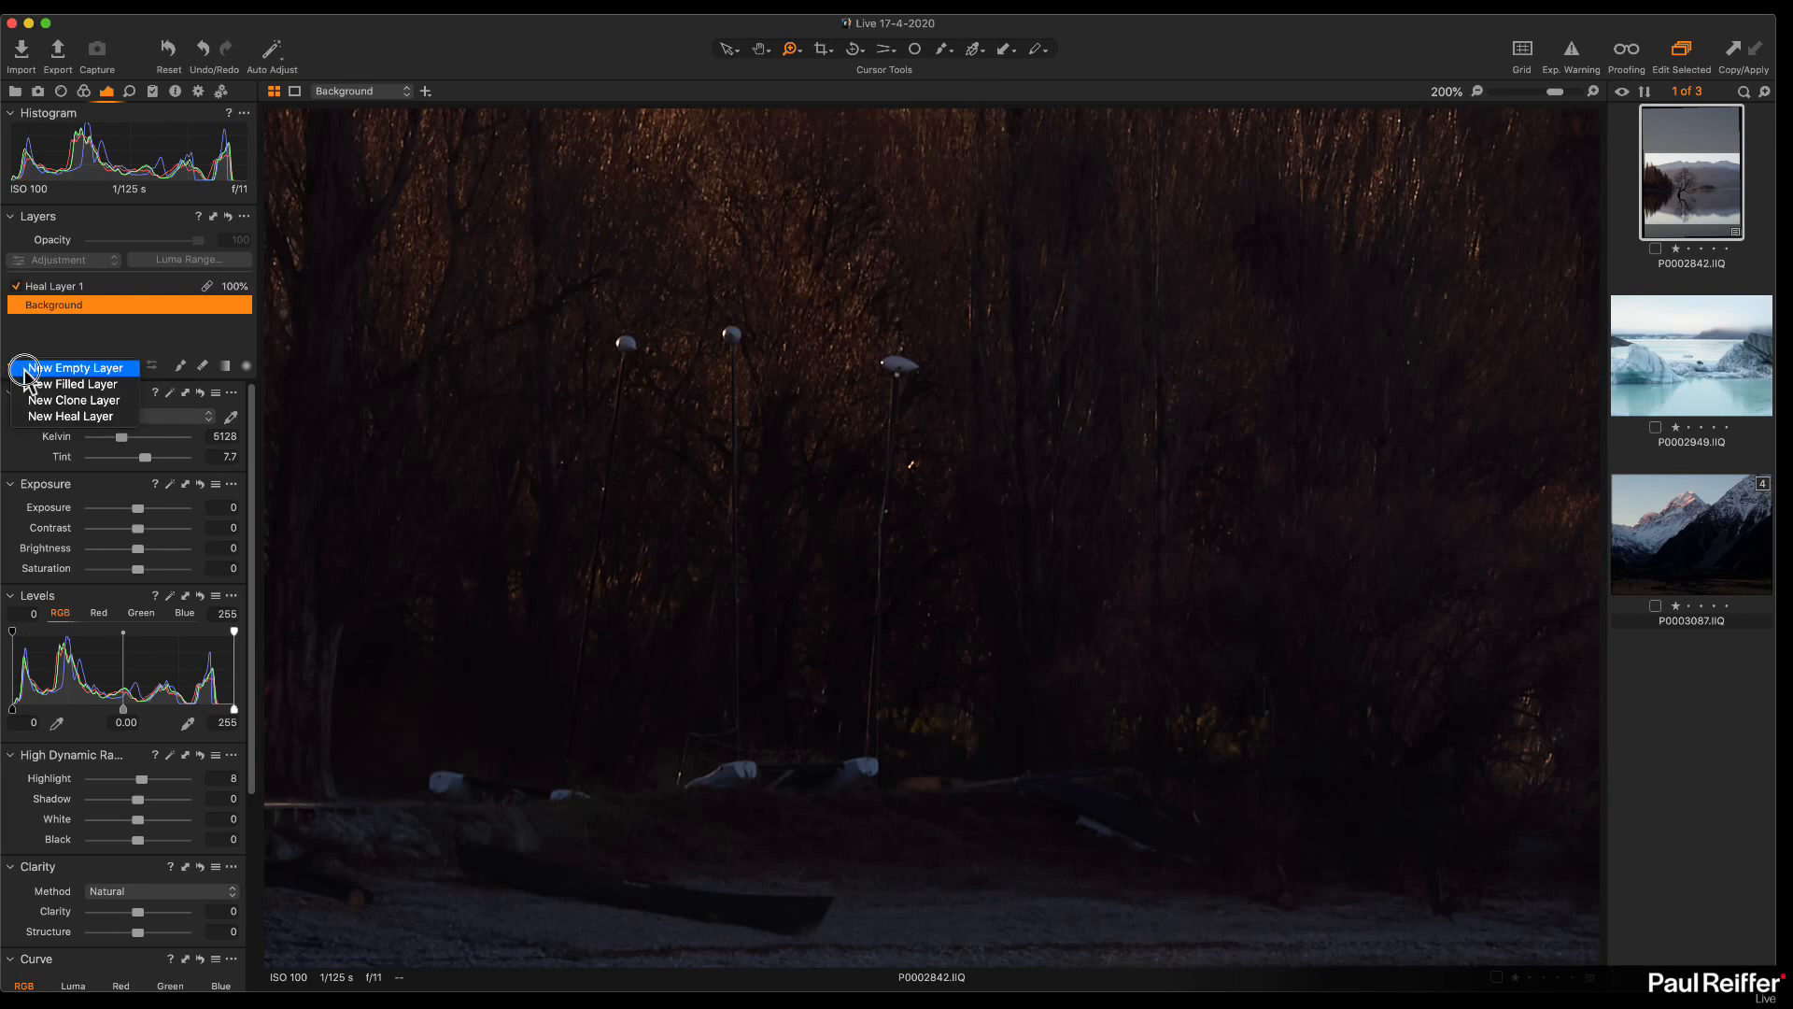
left_click(84, 417)
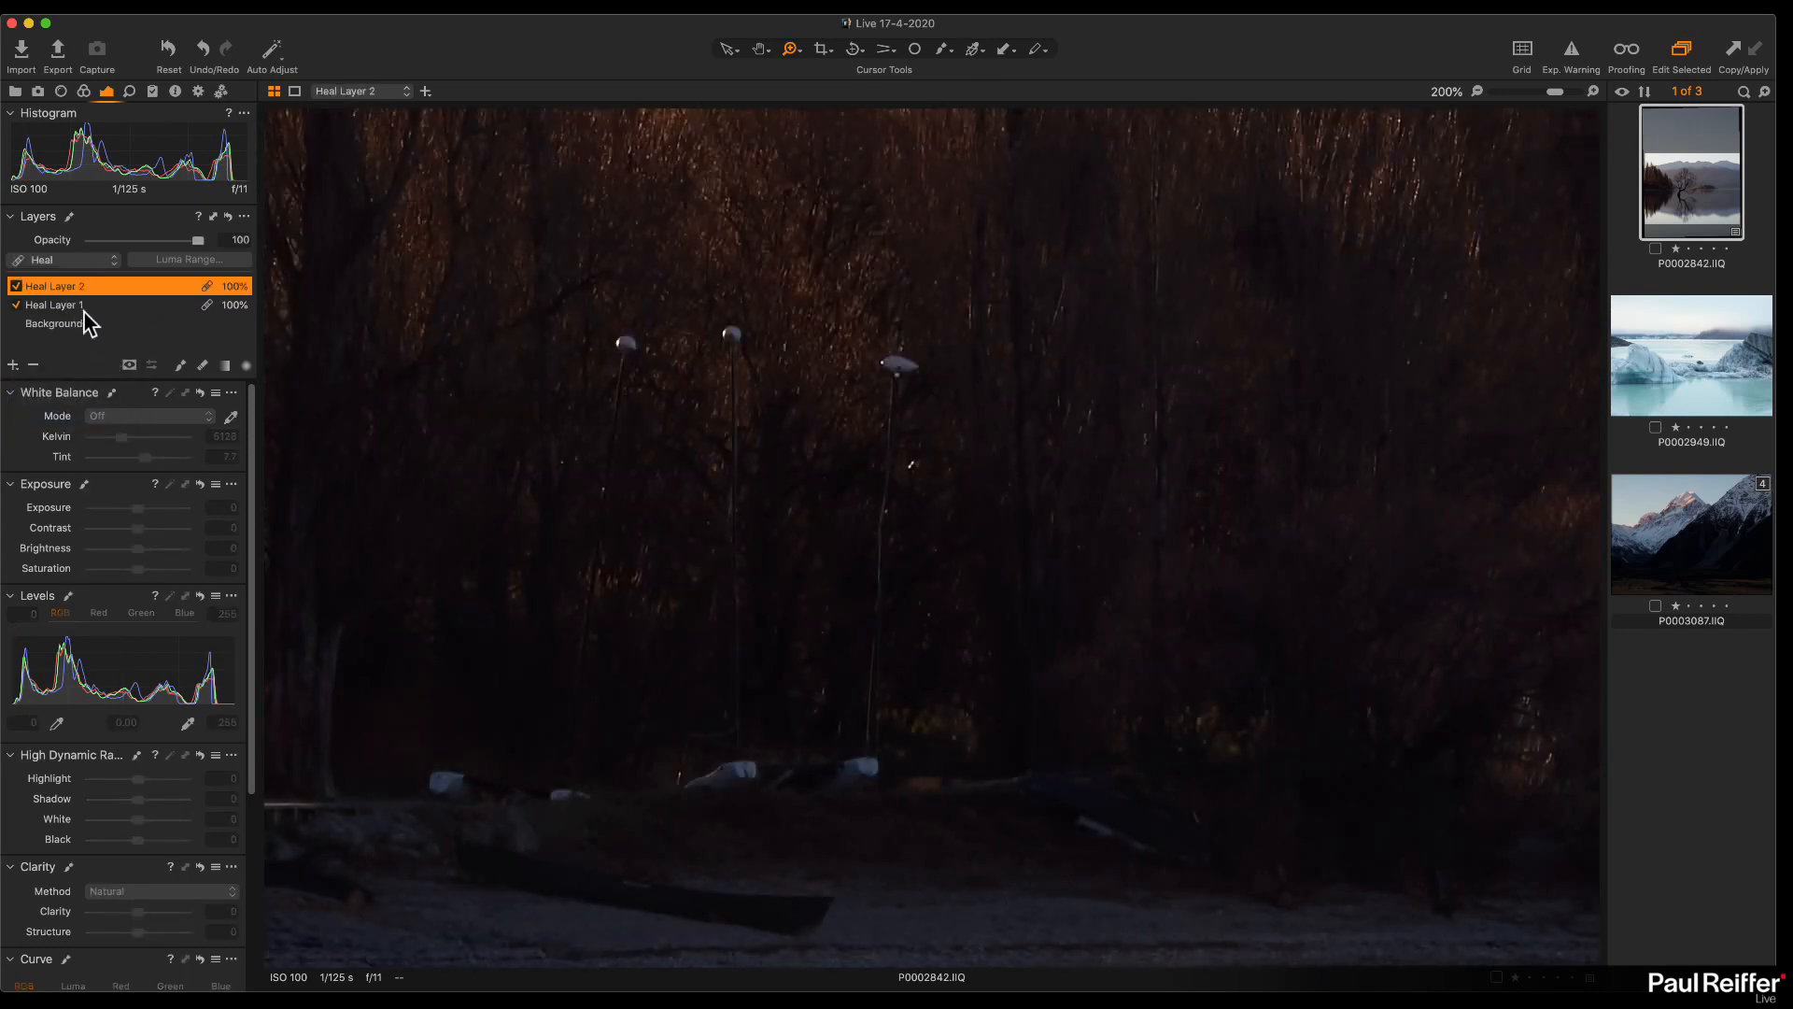
Step: Rename the first heal layer as Dust Spots and the second heal layer as Mast Toppers
double_click(55, 306)
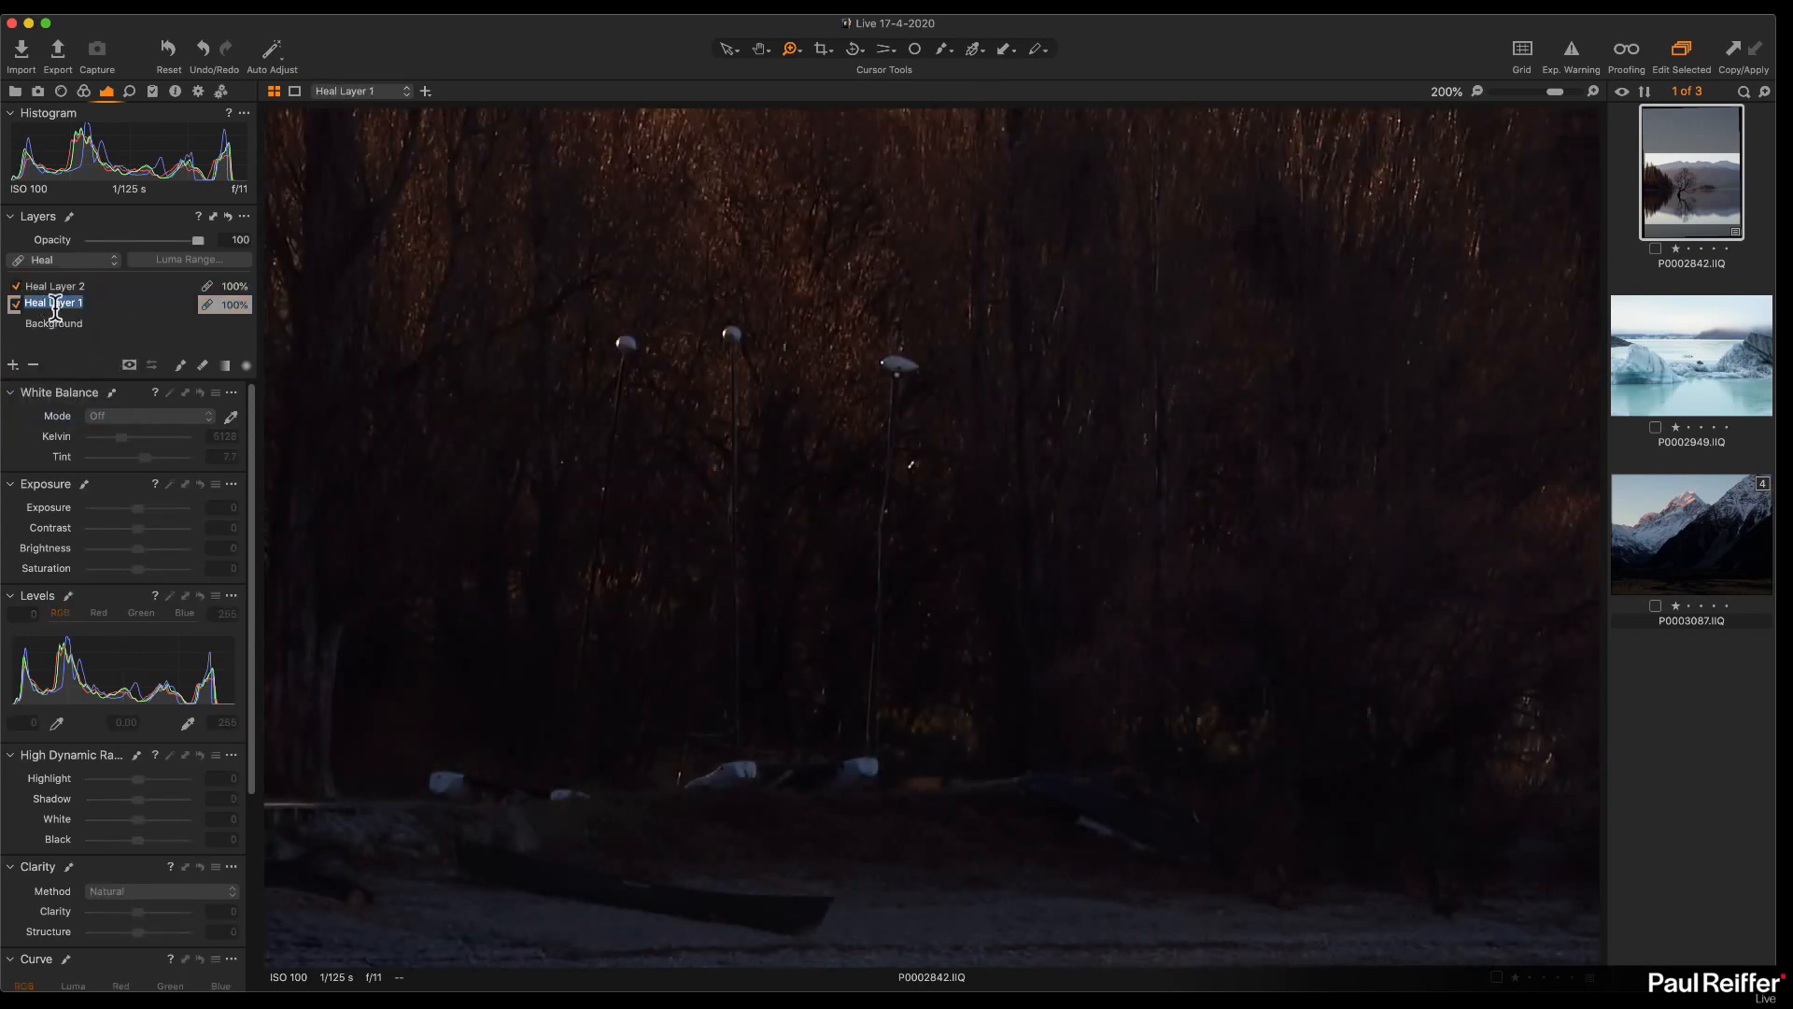
type("Dust Spots")
key("Return")
double_click(70, 286)
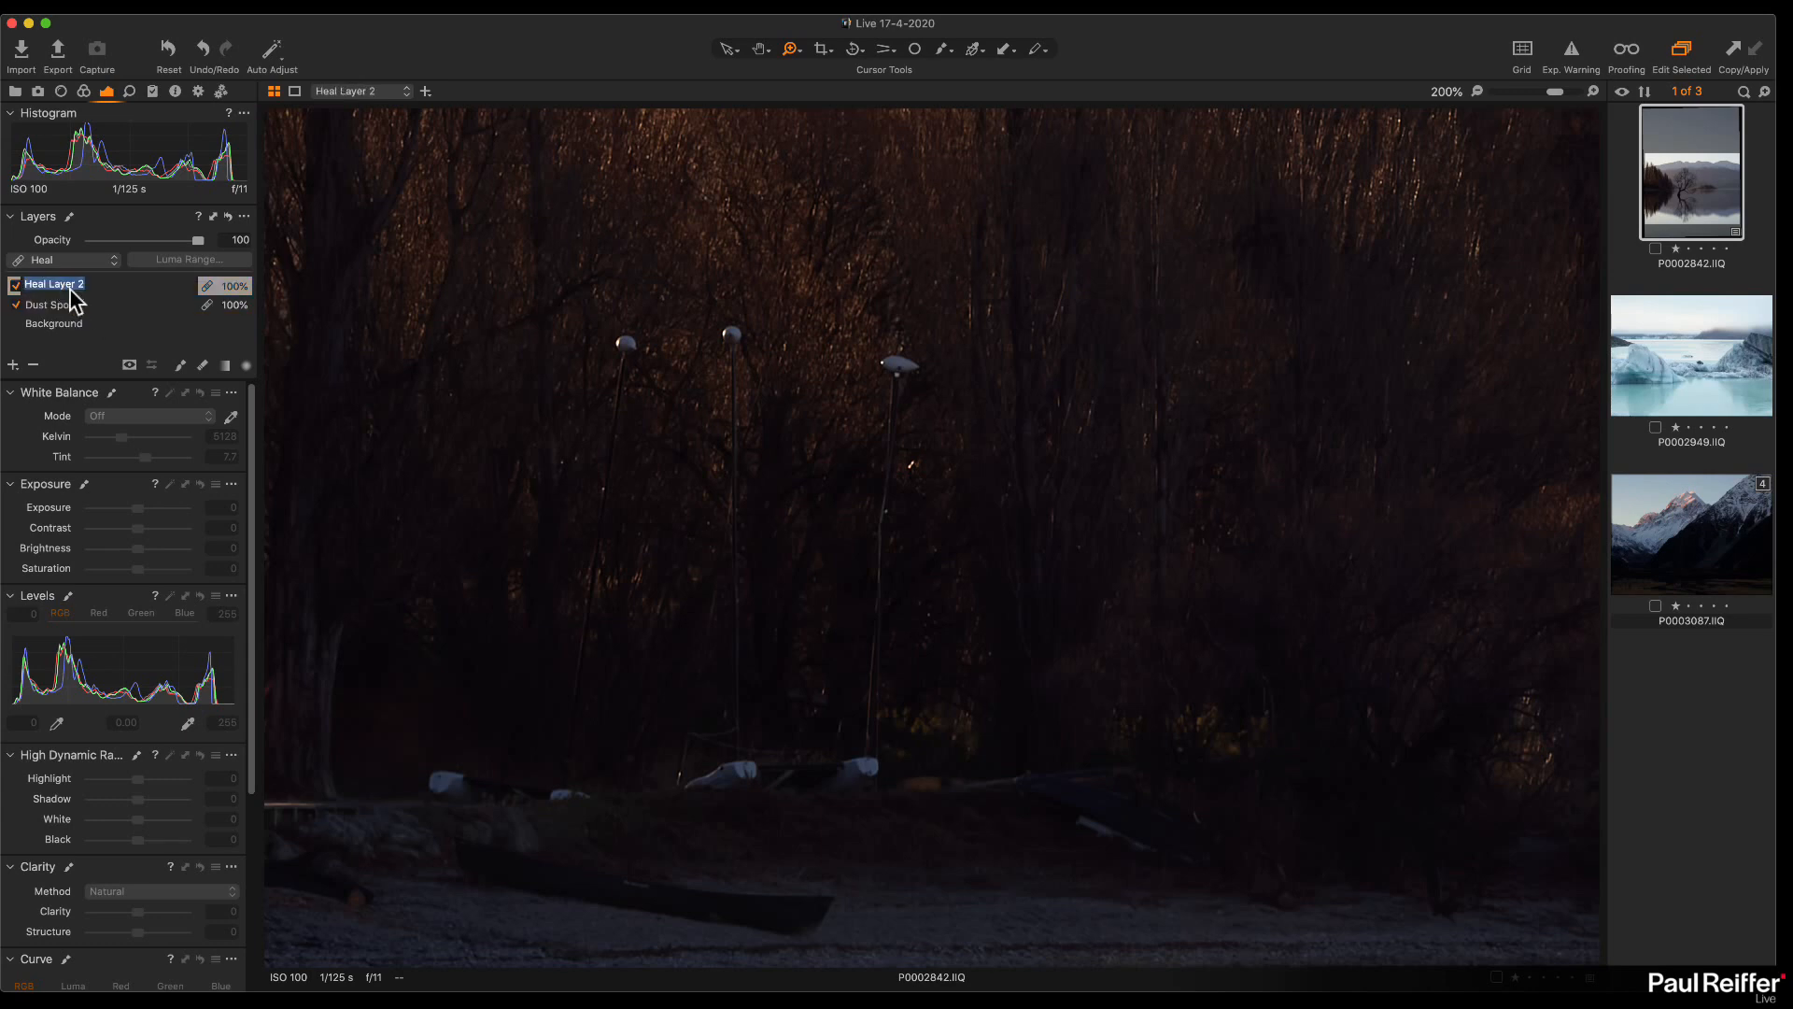
type("Mast Toppers")
key("Return")
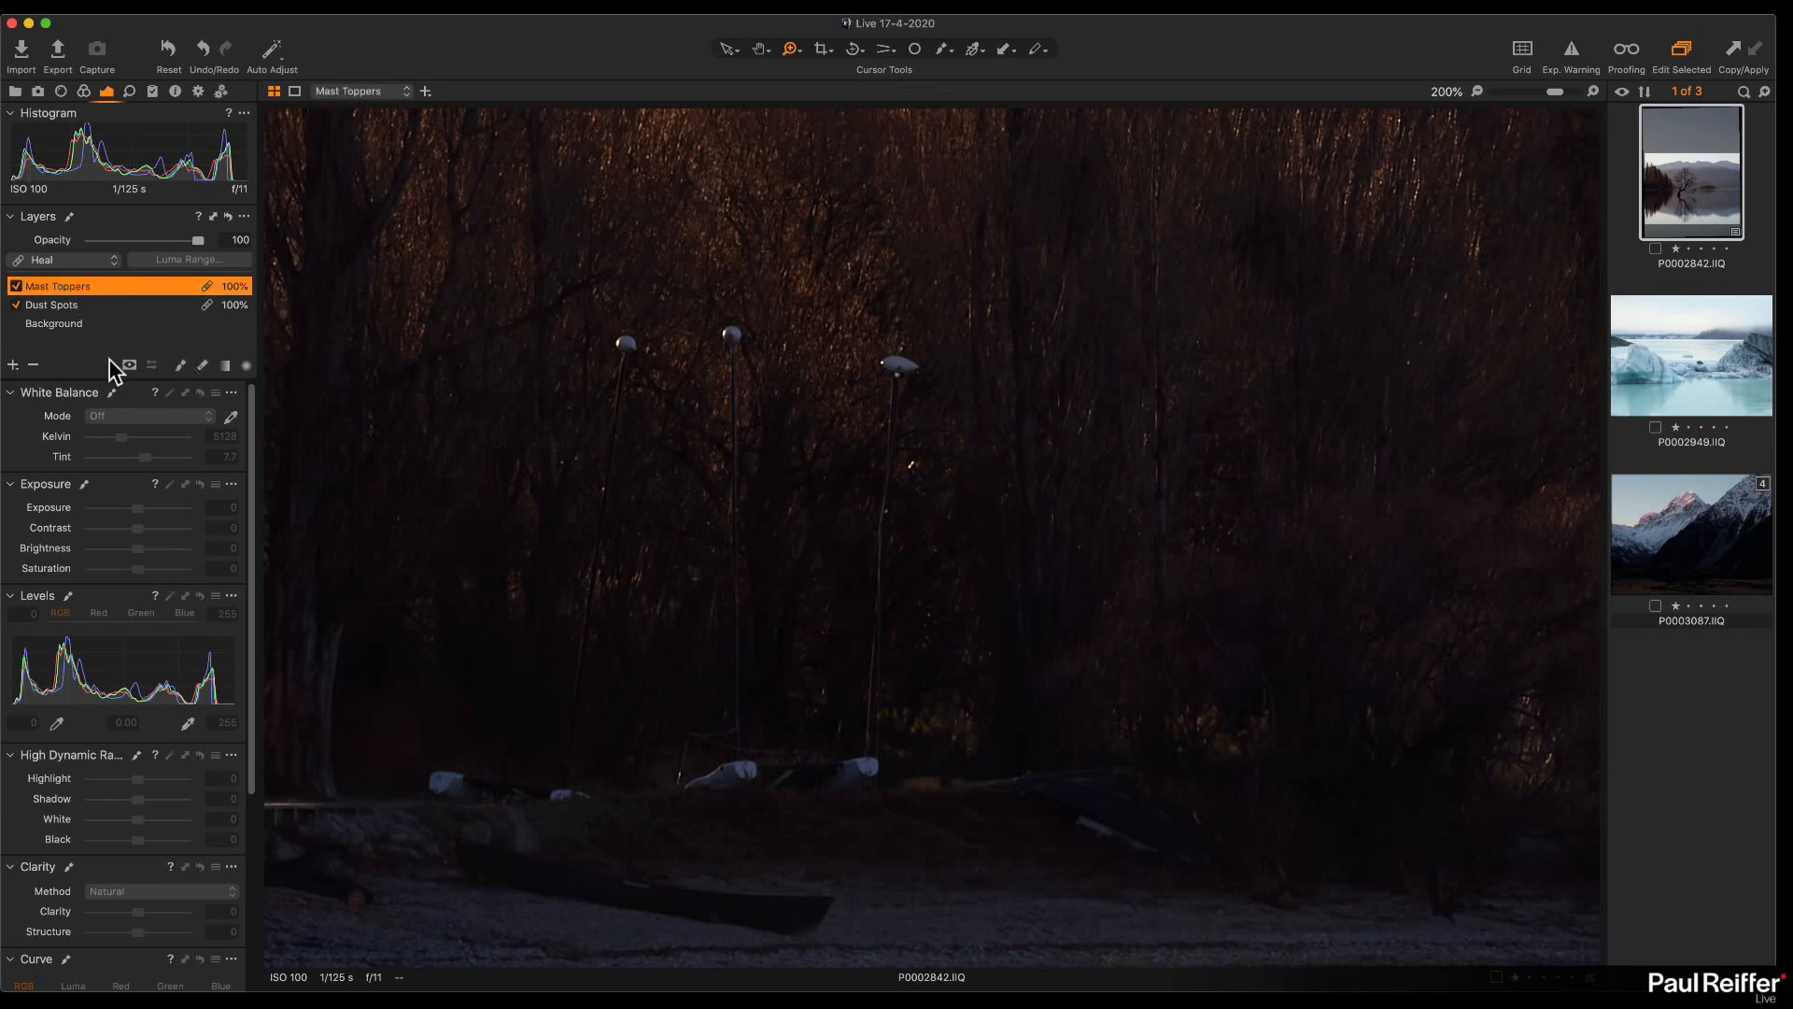
Step: Heal the rightmost boat mast and its topper with a smaller brush, sampling the foliage just beside it
right_click(630, 355)
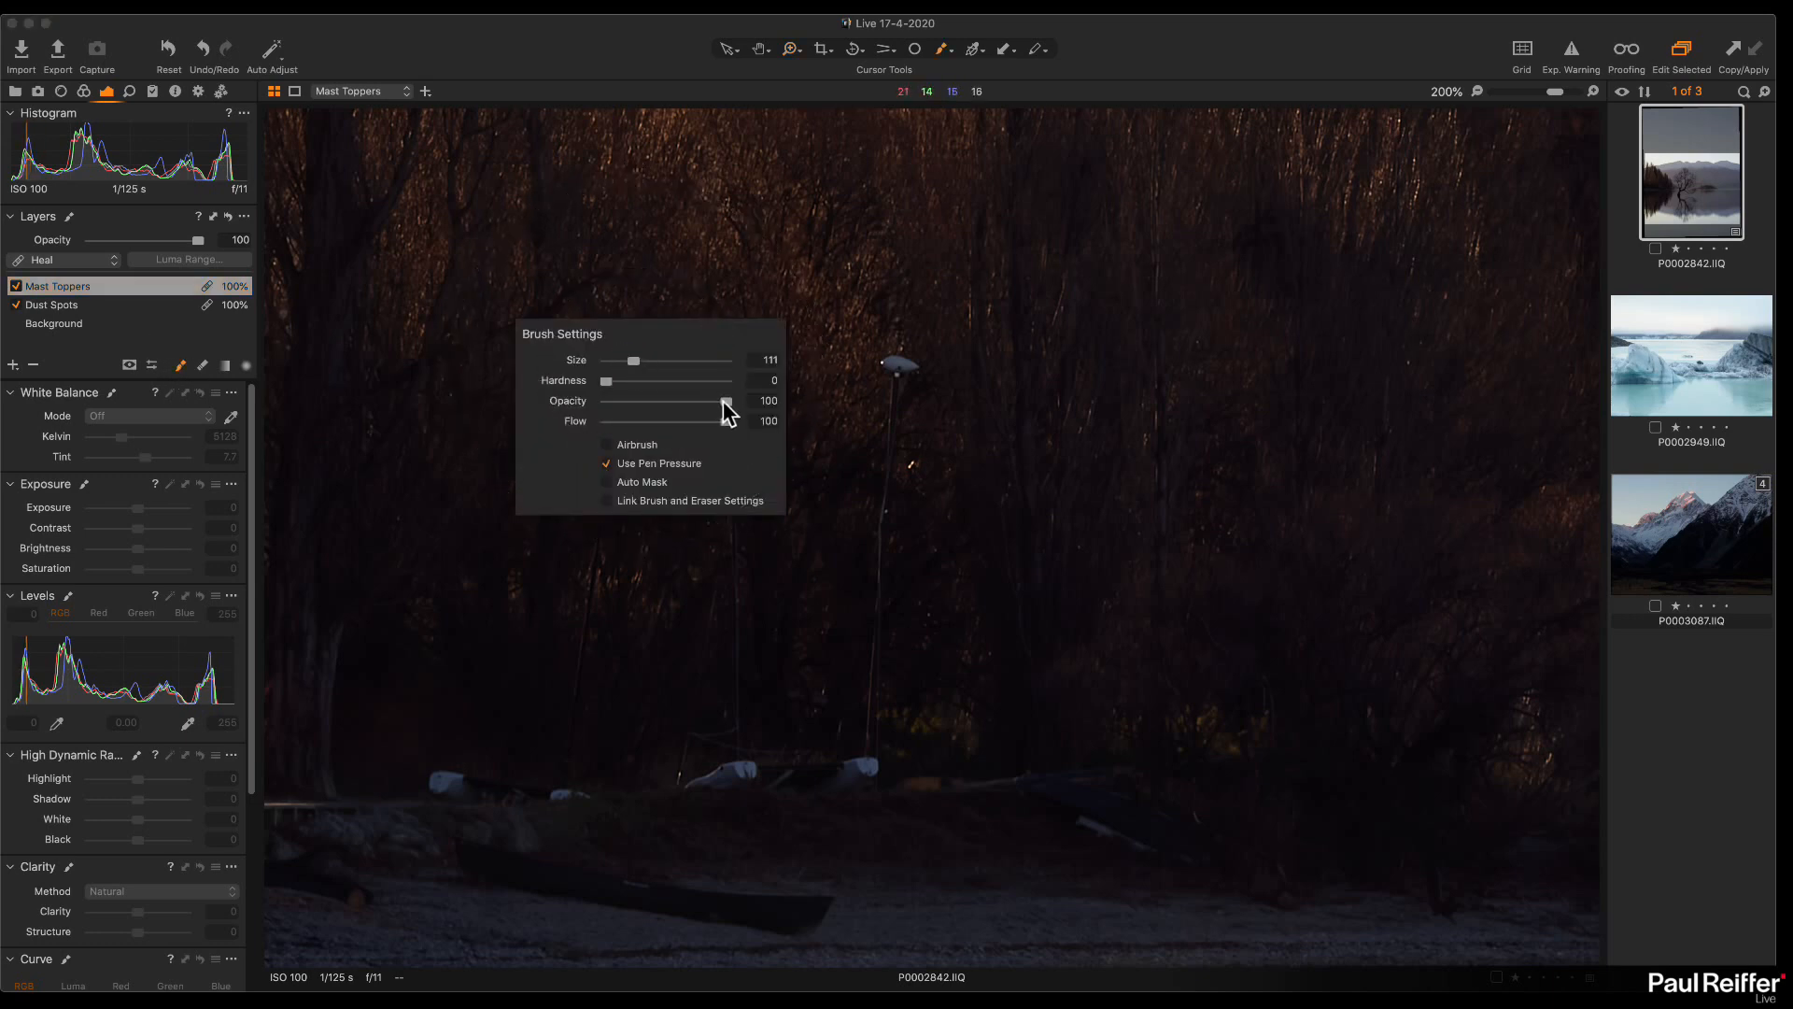
left_click_drag(634, 361, 628, 363)
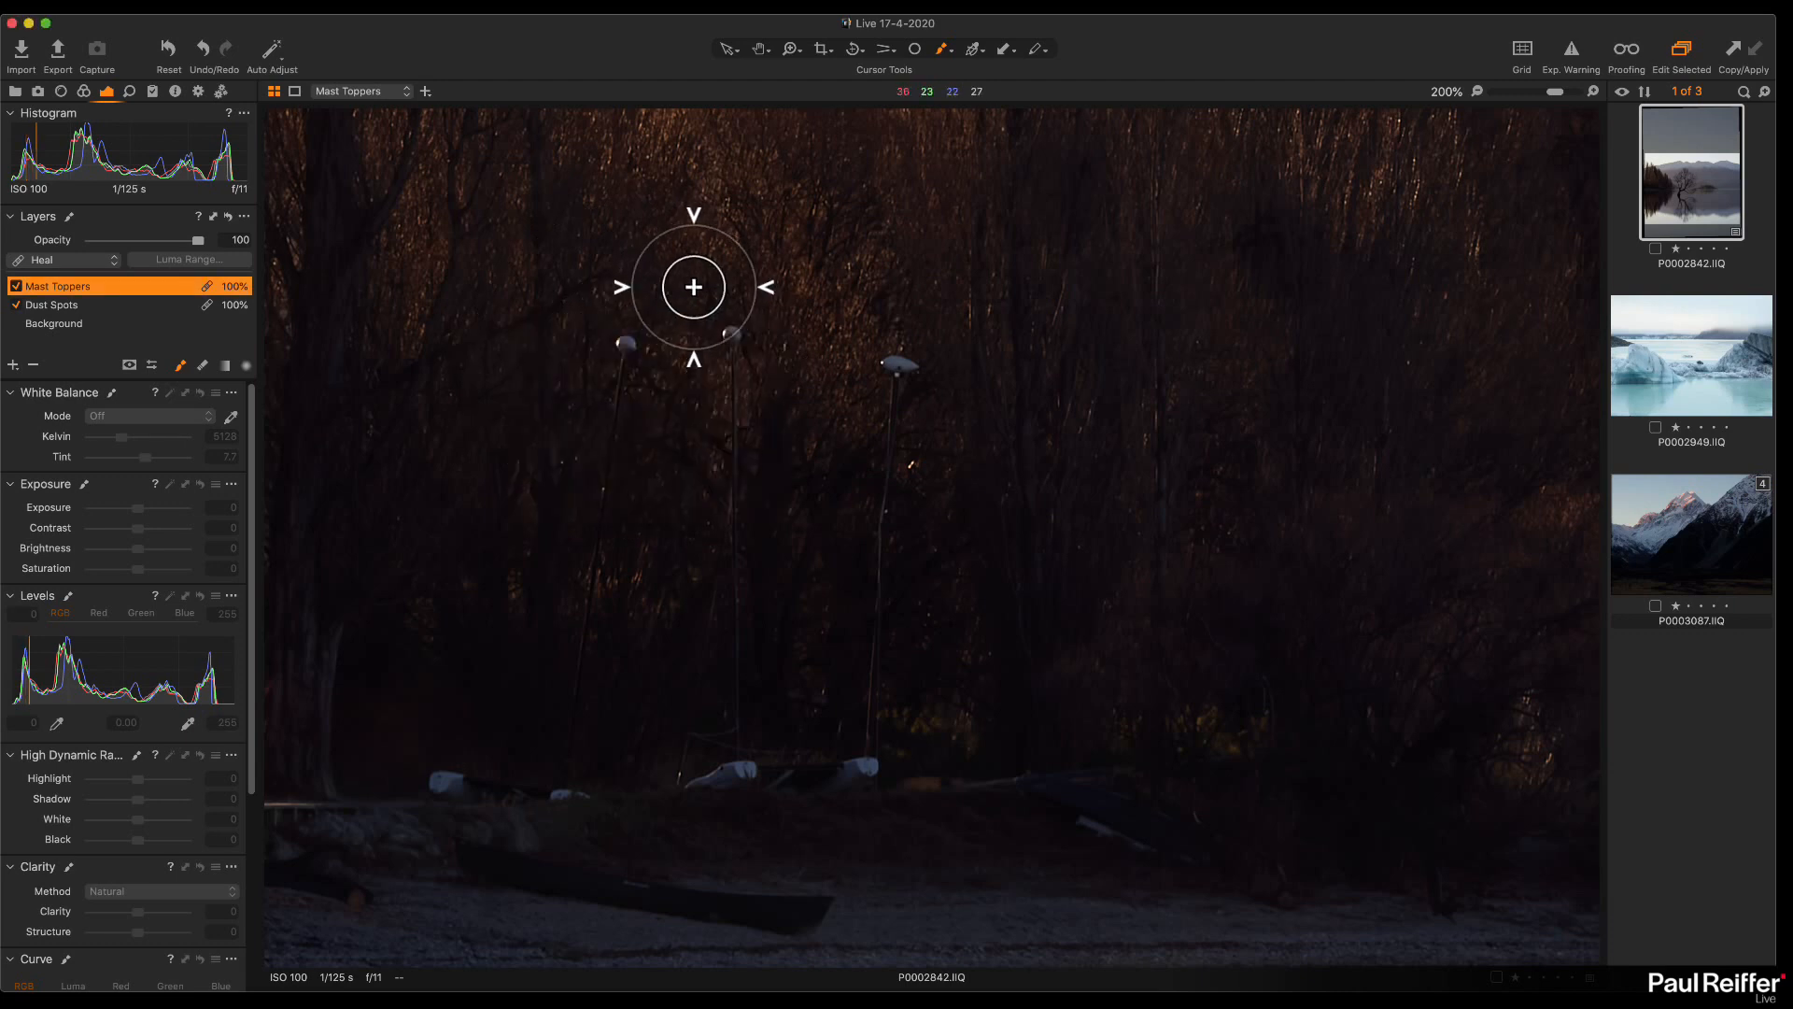
right_click(692, 353)
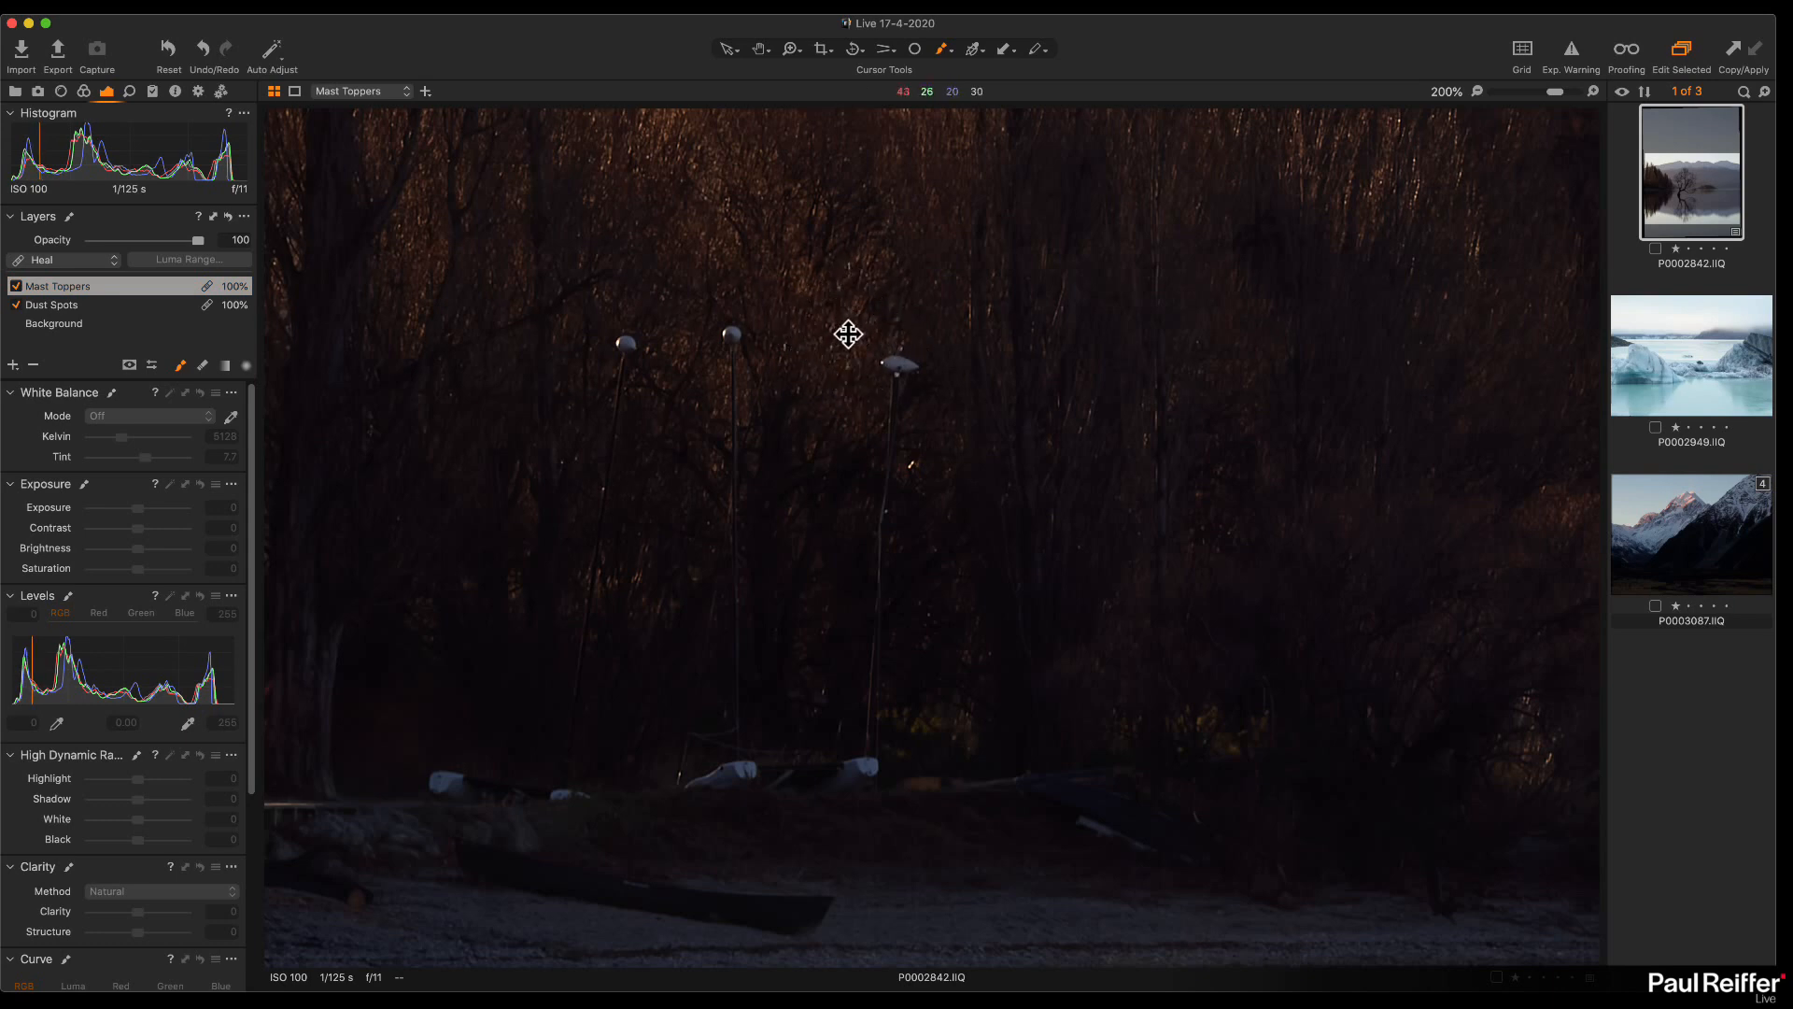
left_click(895, 364)
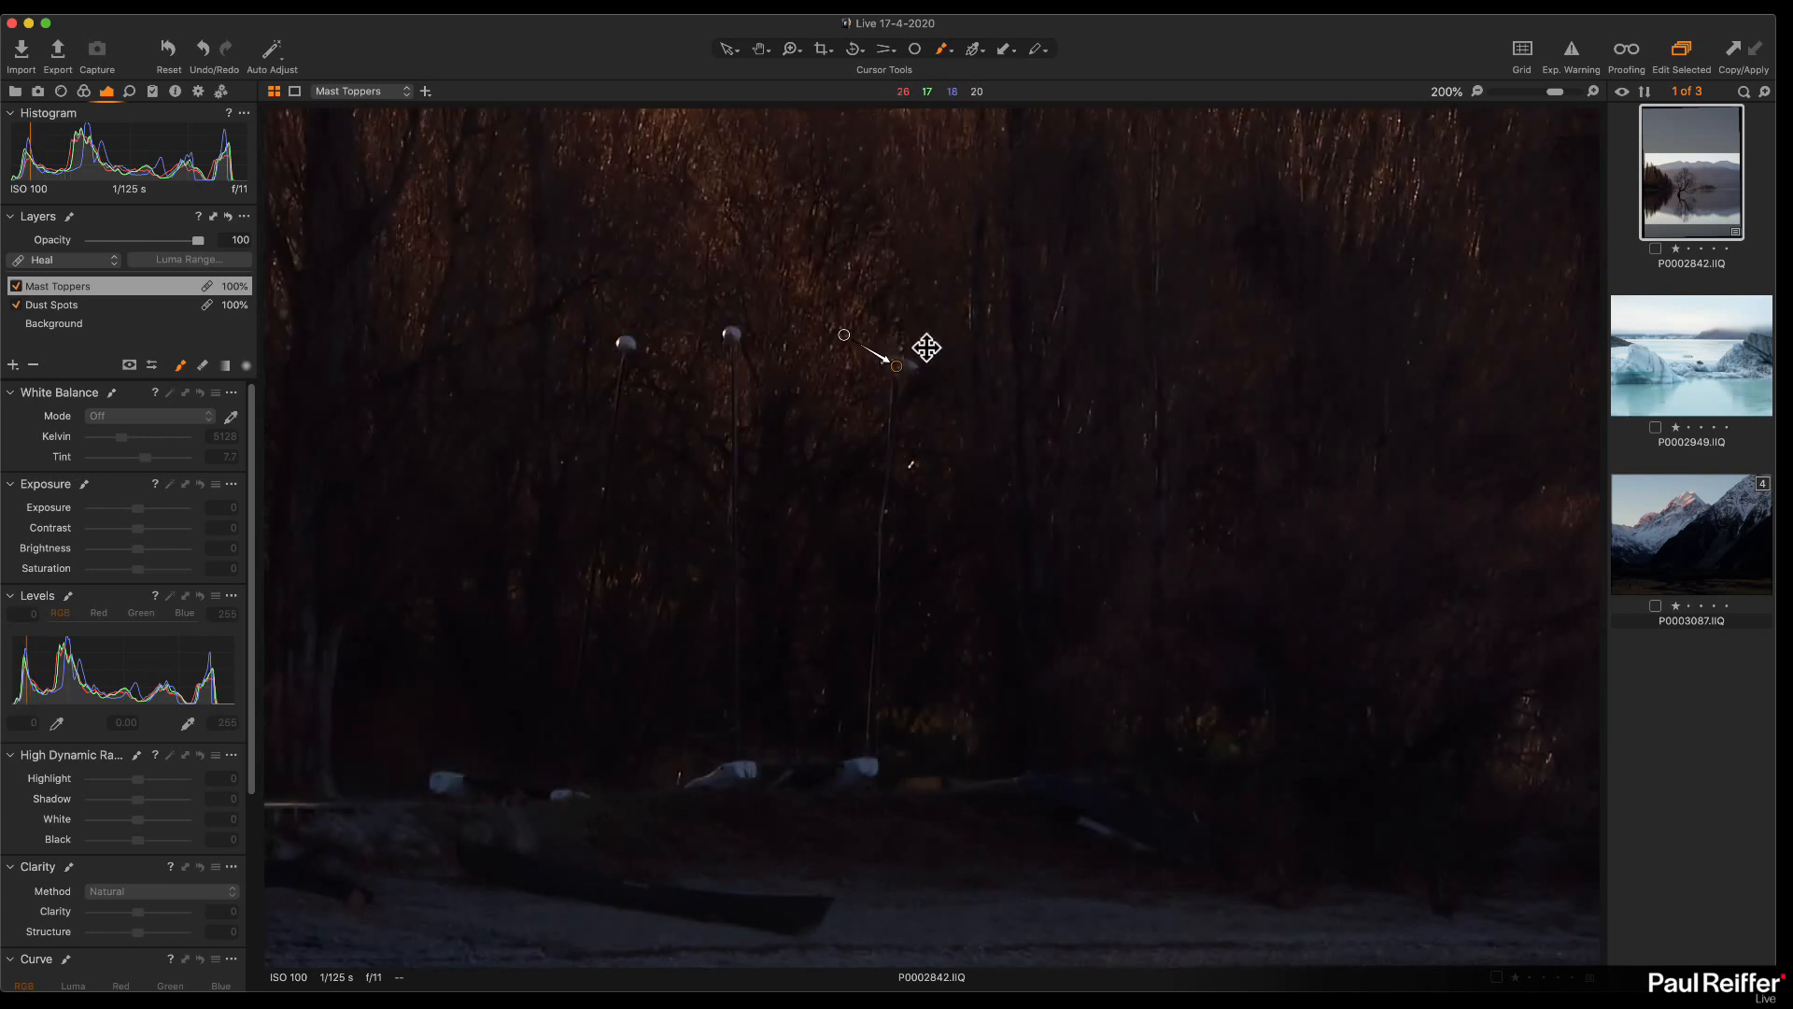
left_click(900, 368)
left_click_drag(912, 367, 899, 366)
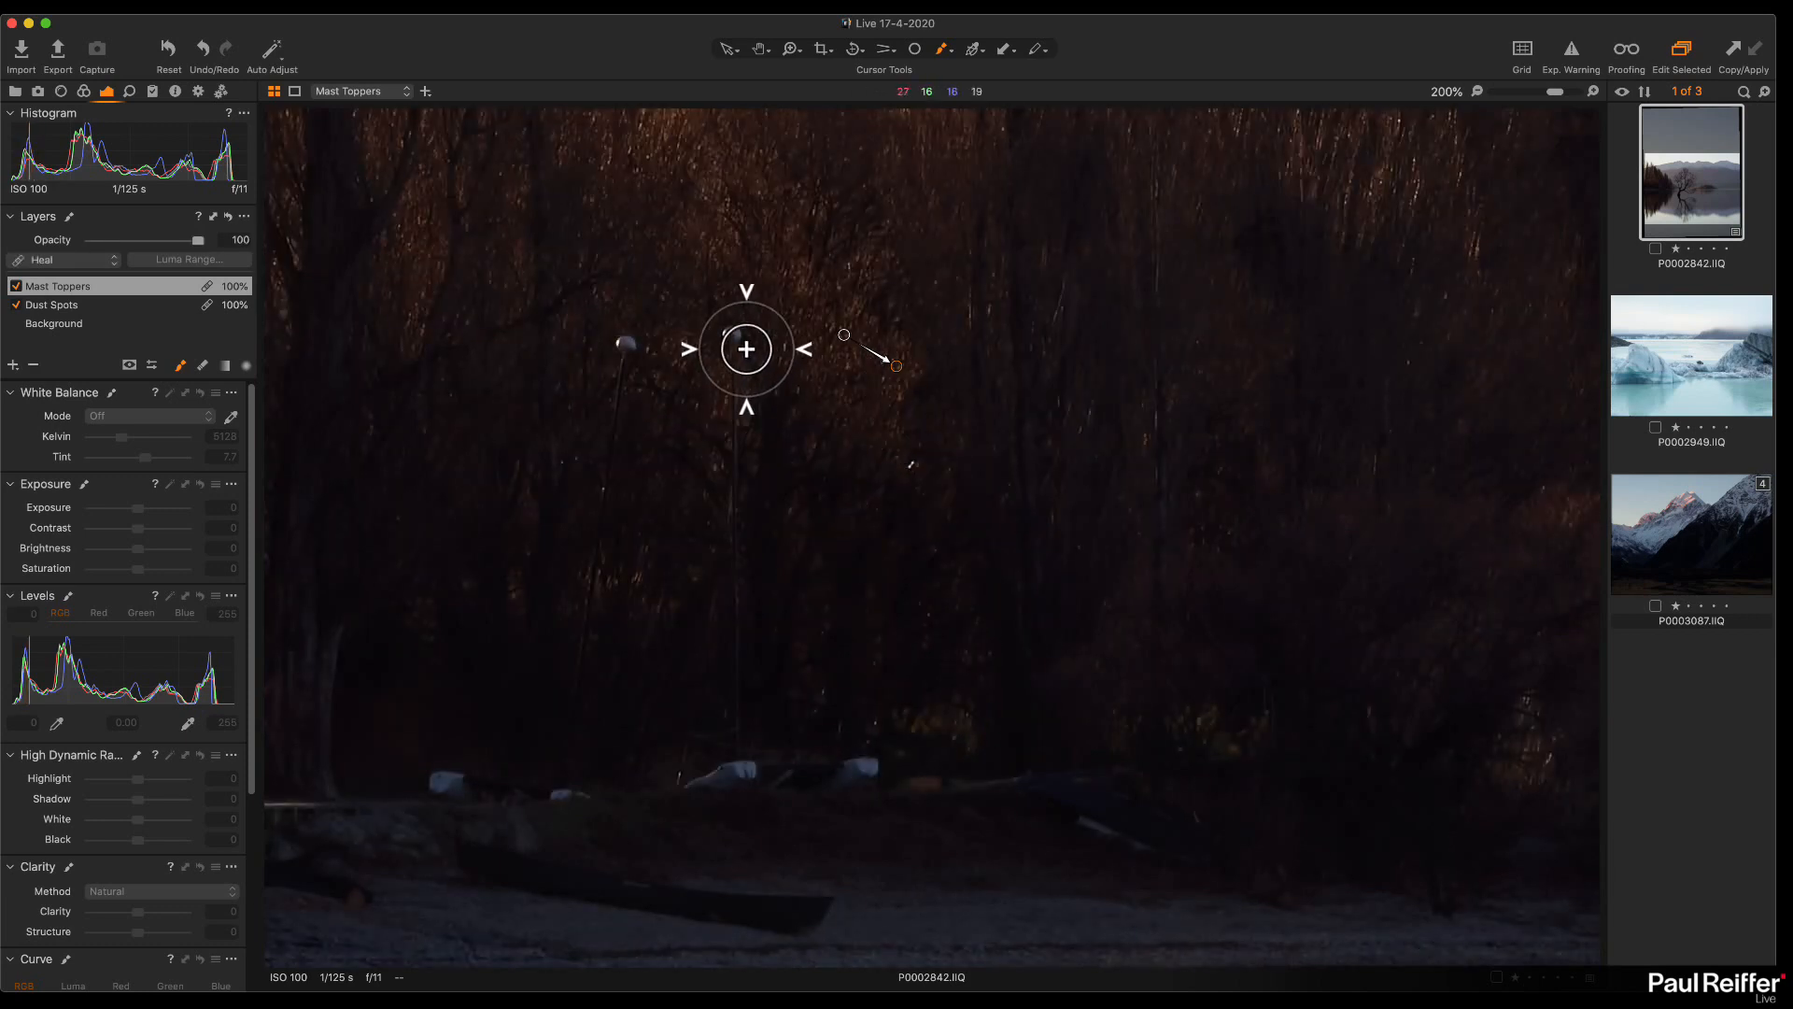
Step: Heal the middle and left boat masts on the same layer, and shift the heal source higher in the foliage
left_click(734, 349)
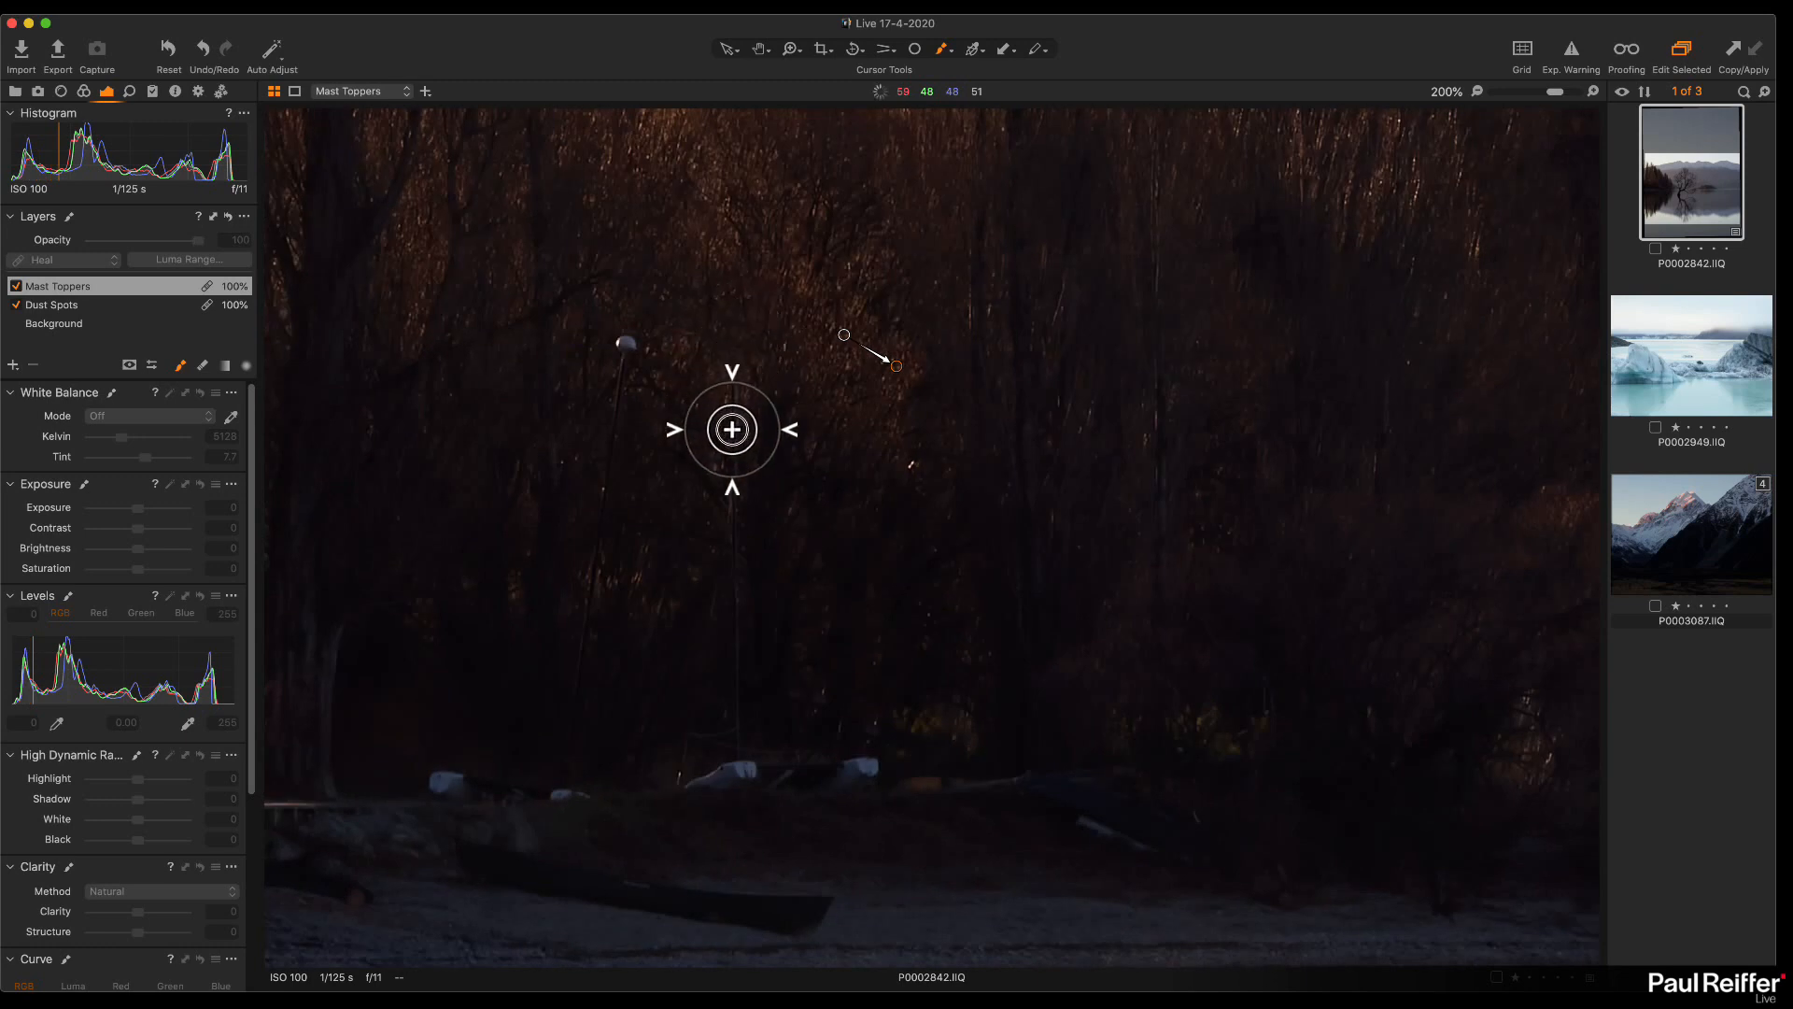
left_click(629, 348)
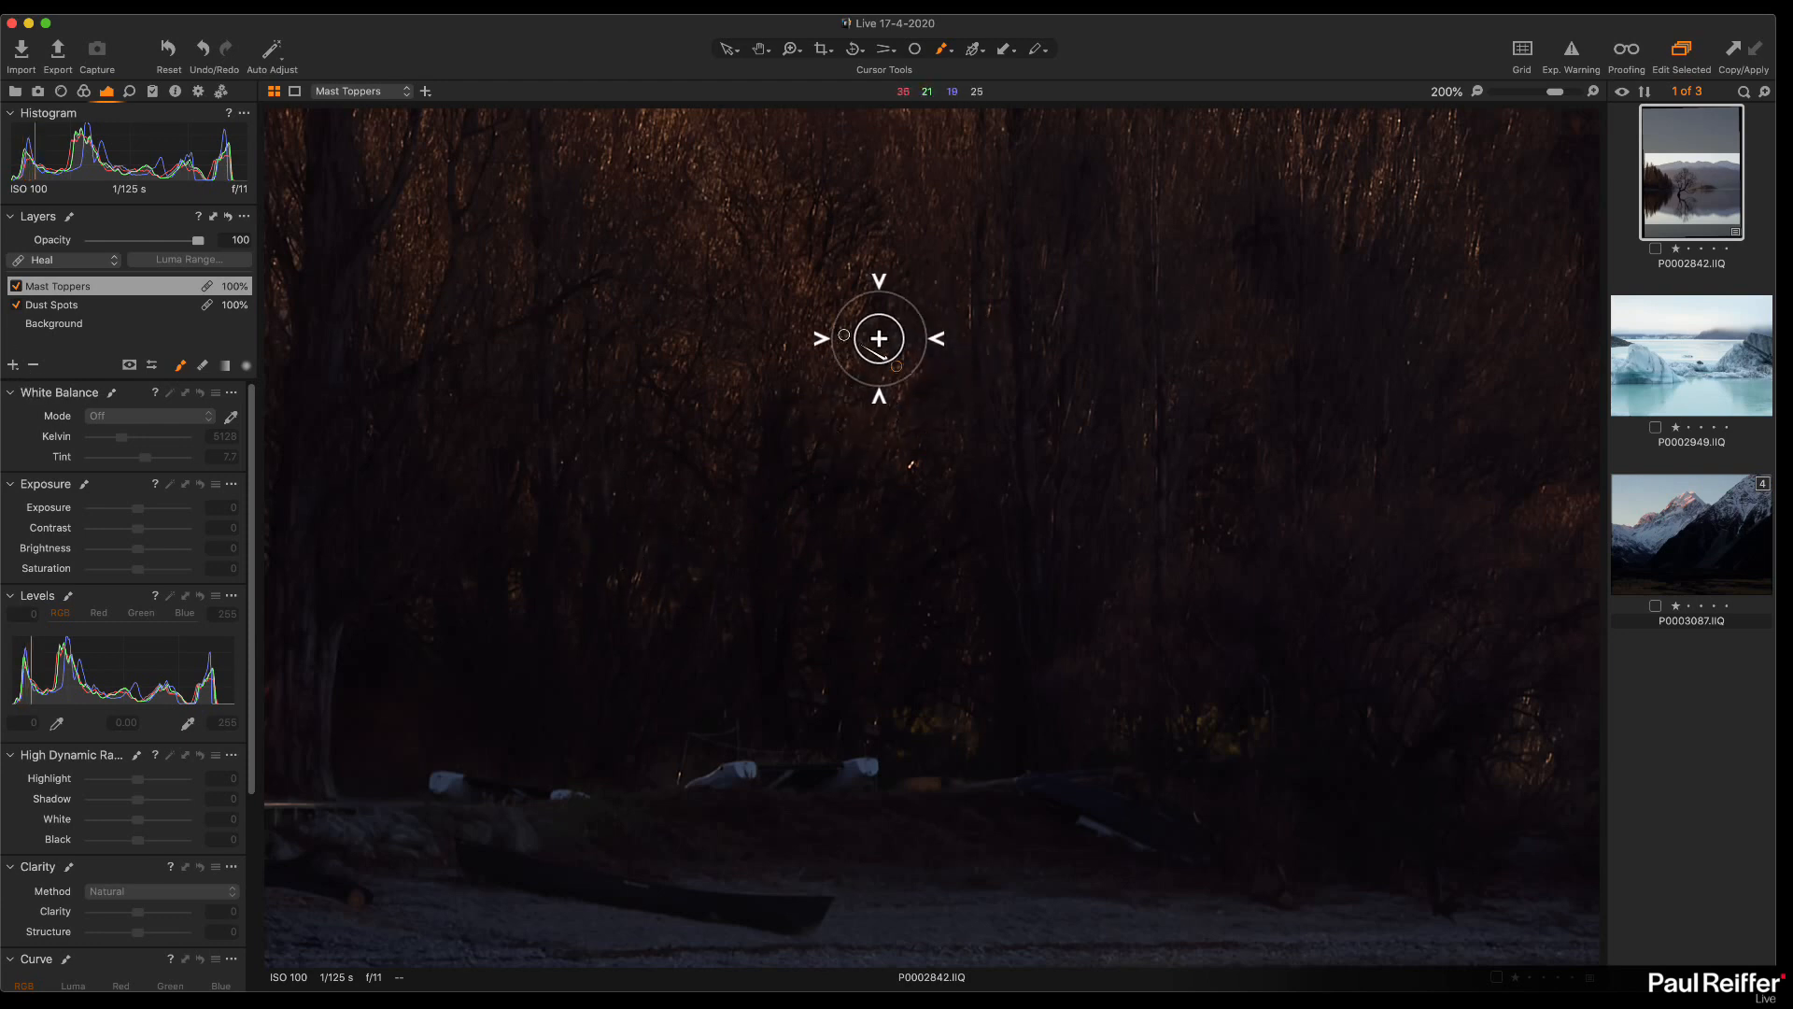
mouse_move(844, 335)
left_mouse_down()
mouse_move(838, 316)
mouse_move(868, 336)
mouse_move(860, 296)
left_mouse_up()
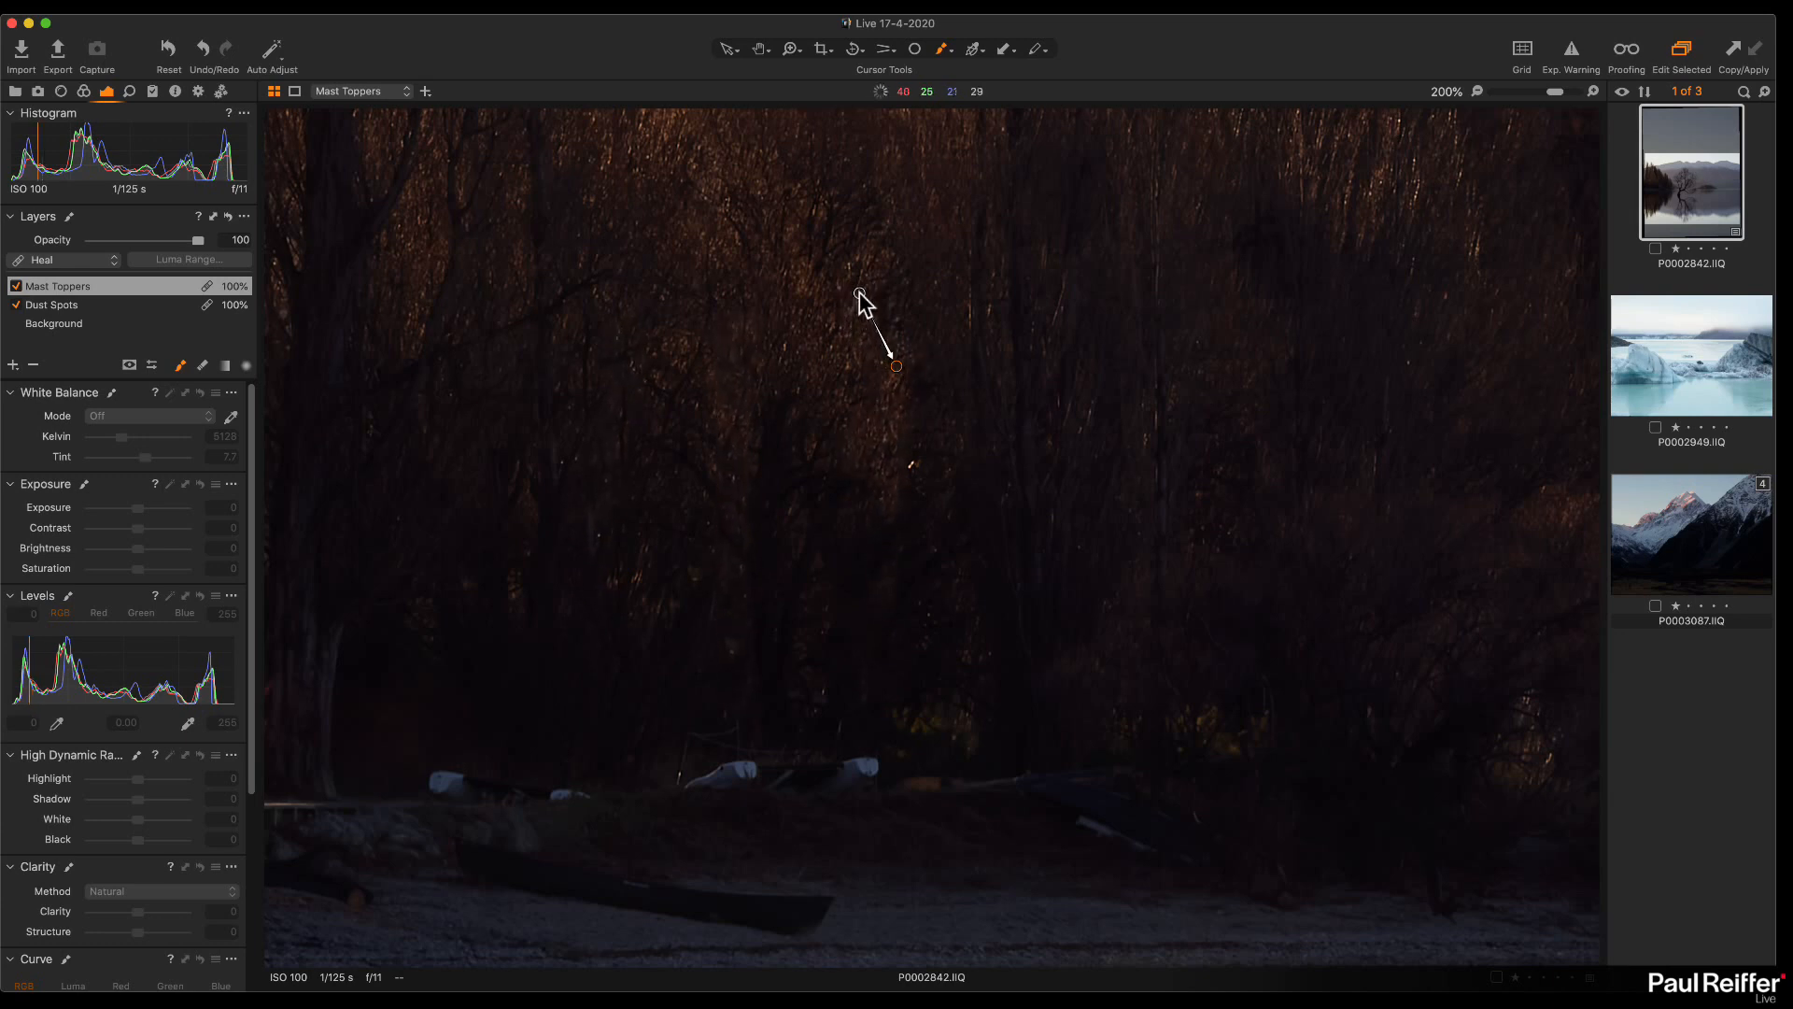
Step: Add a new clone layer above the Mast Toppers layer
left_click(15, 365)
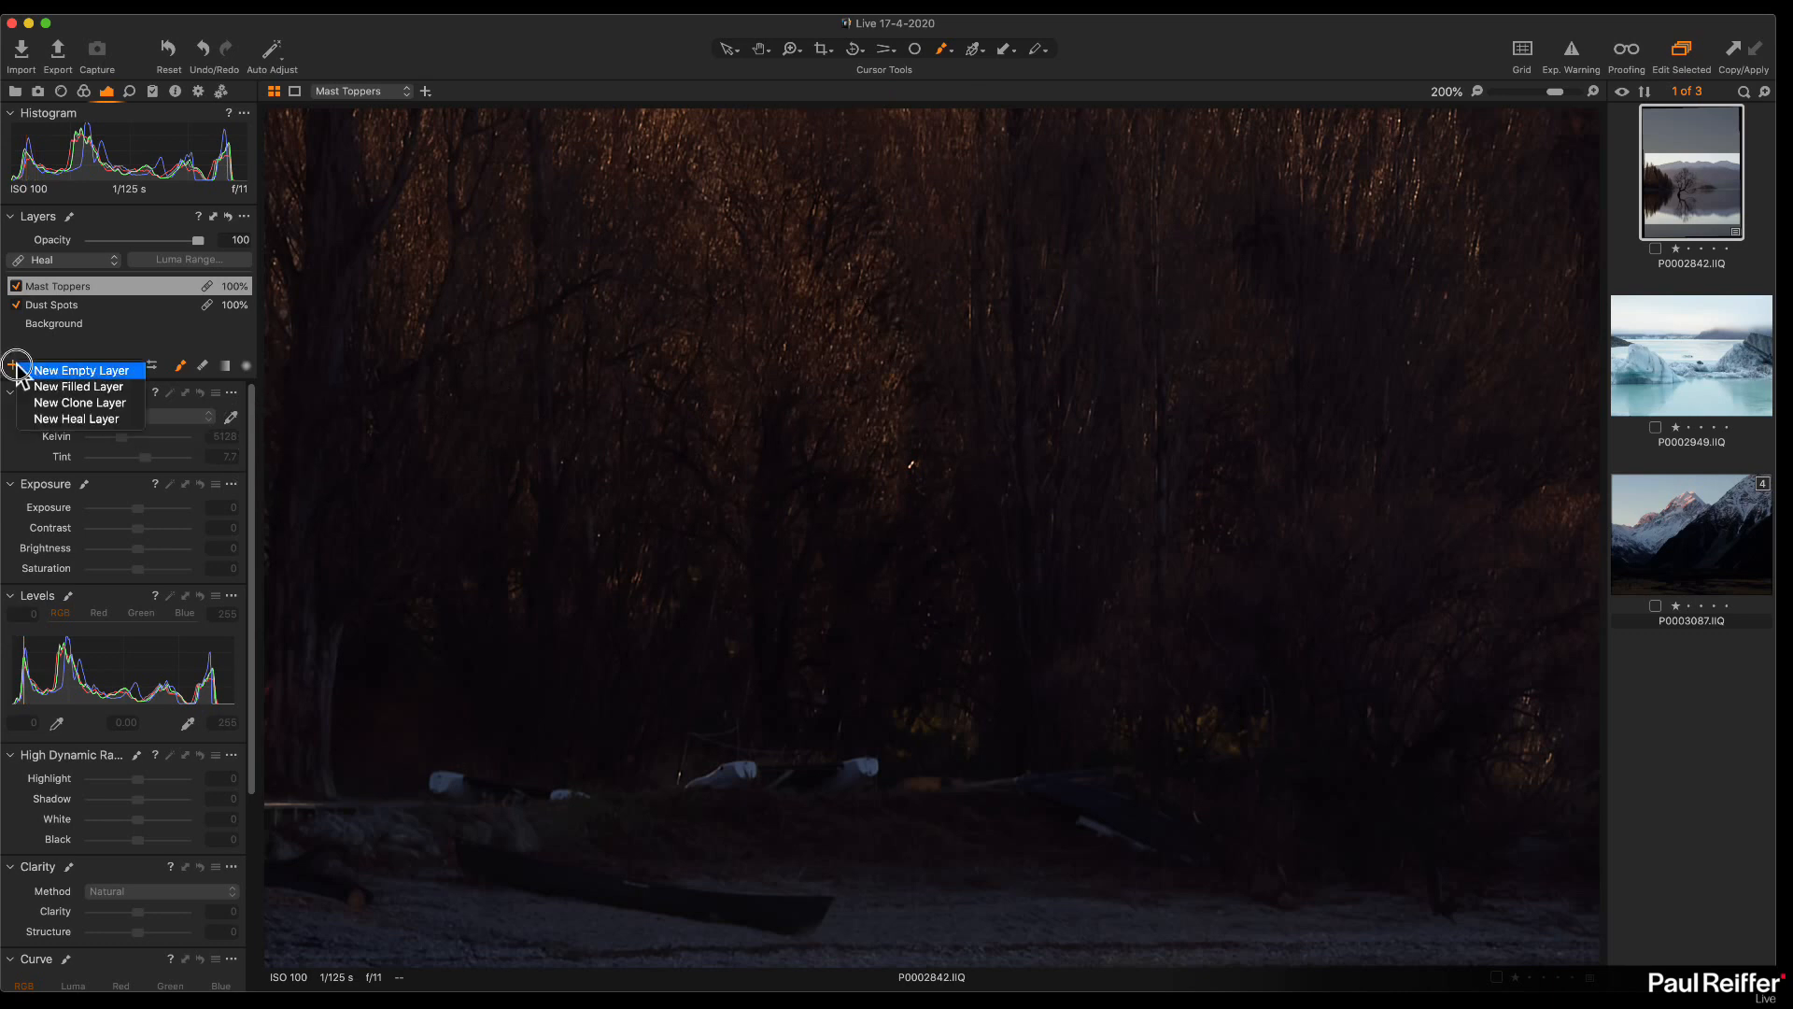
left_click(84, 403)
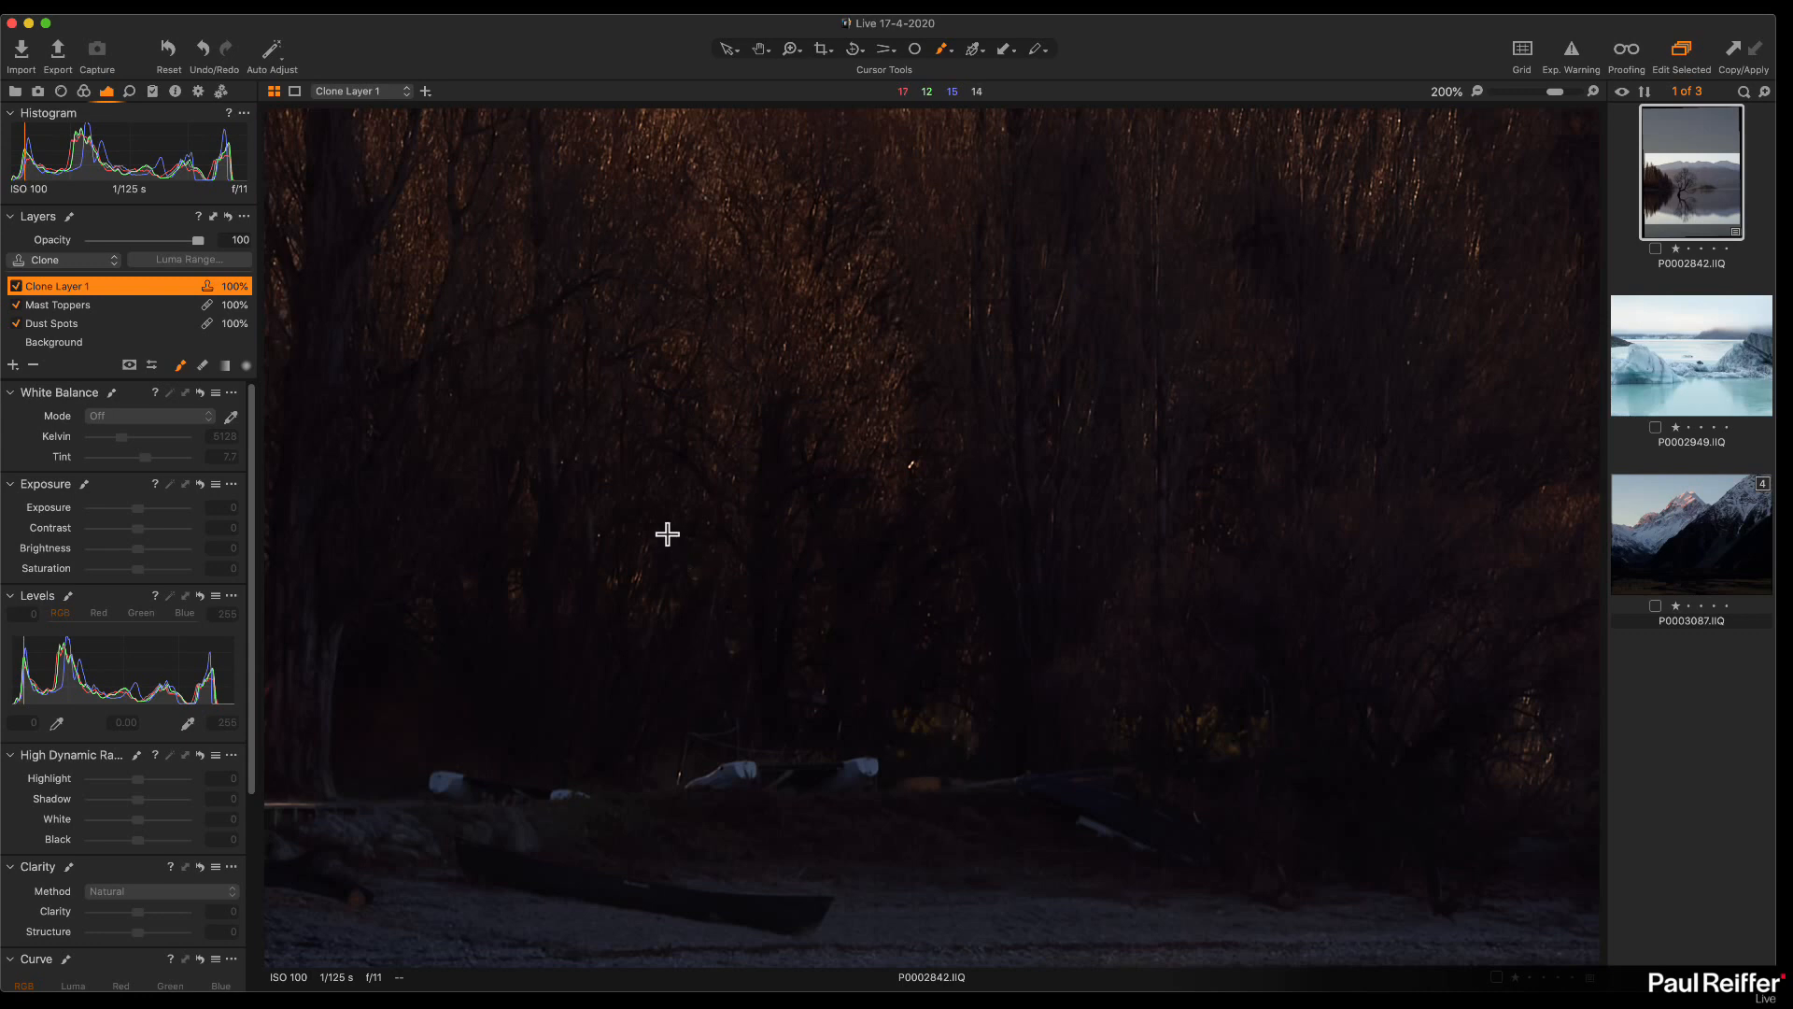
left_click_drag(589, 508, 587, 537)
key("z")
left_click(896, 521, "alt")
left_click(897, 521, "alt")
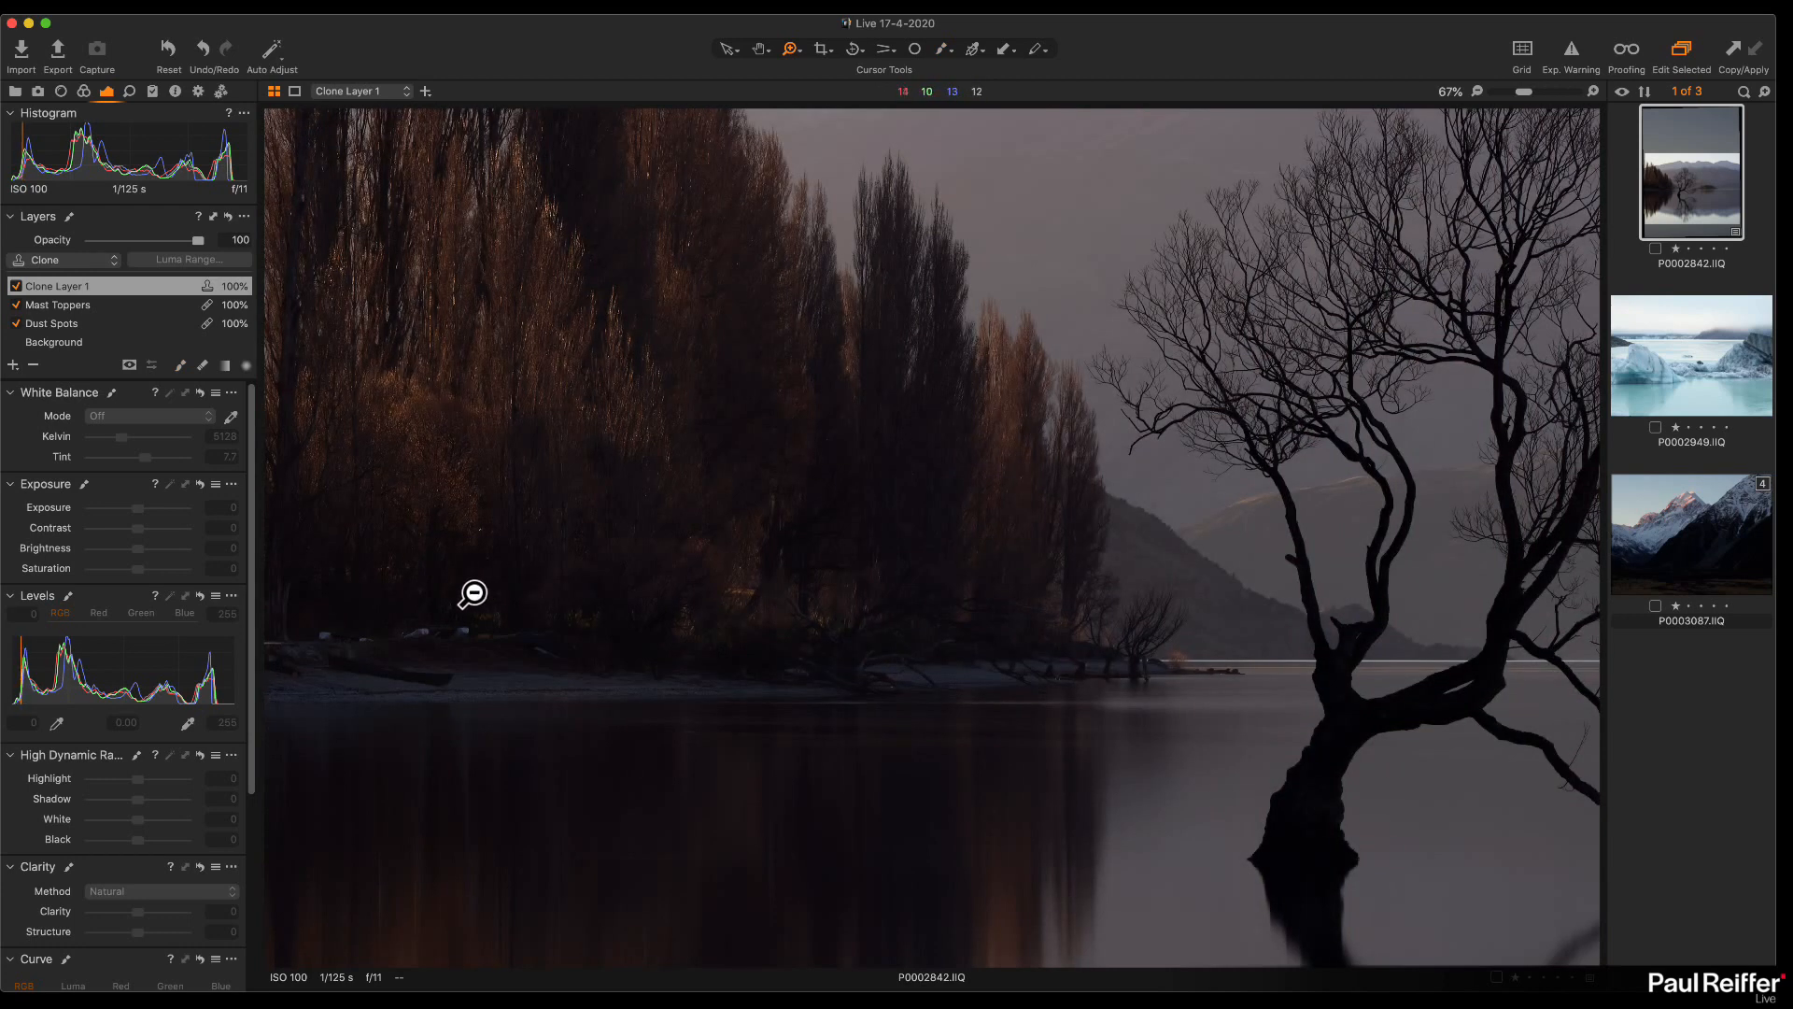
left_click(471, 592, "alt")
left_click(362, 564, "alt")
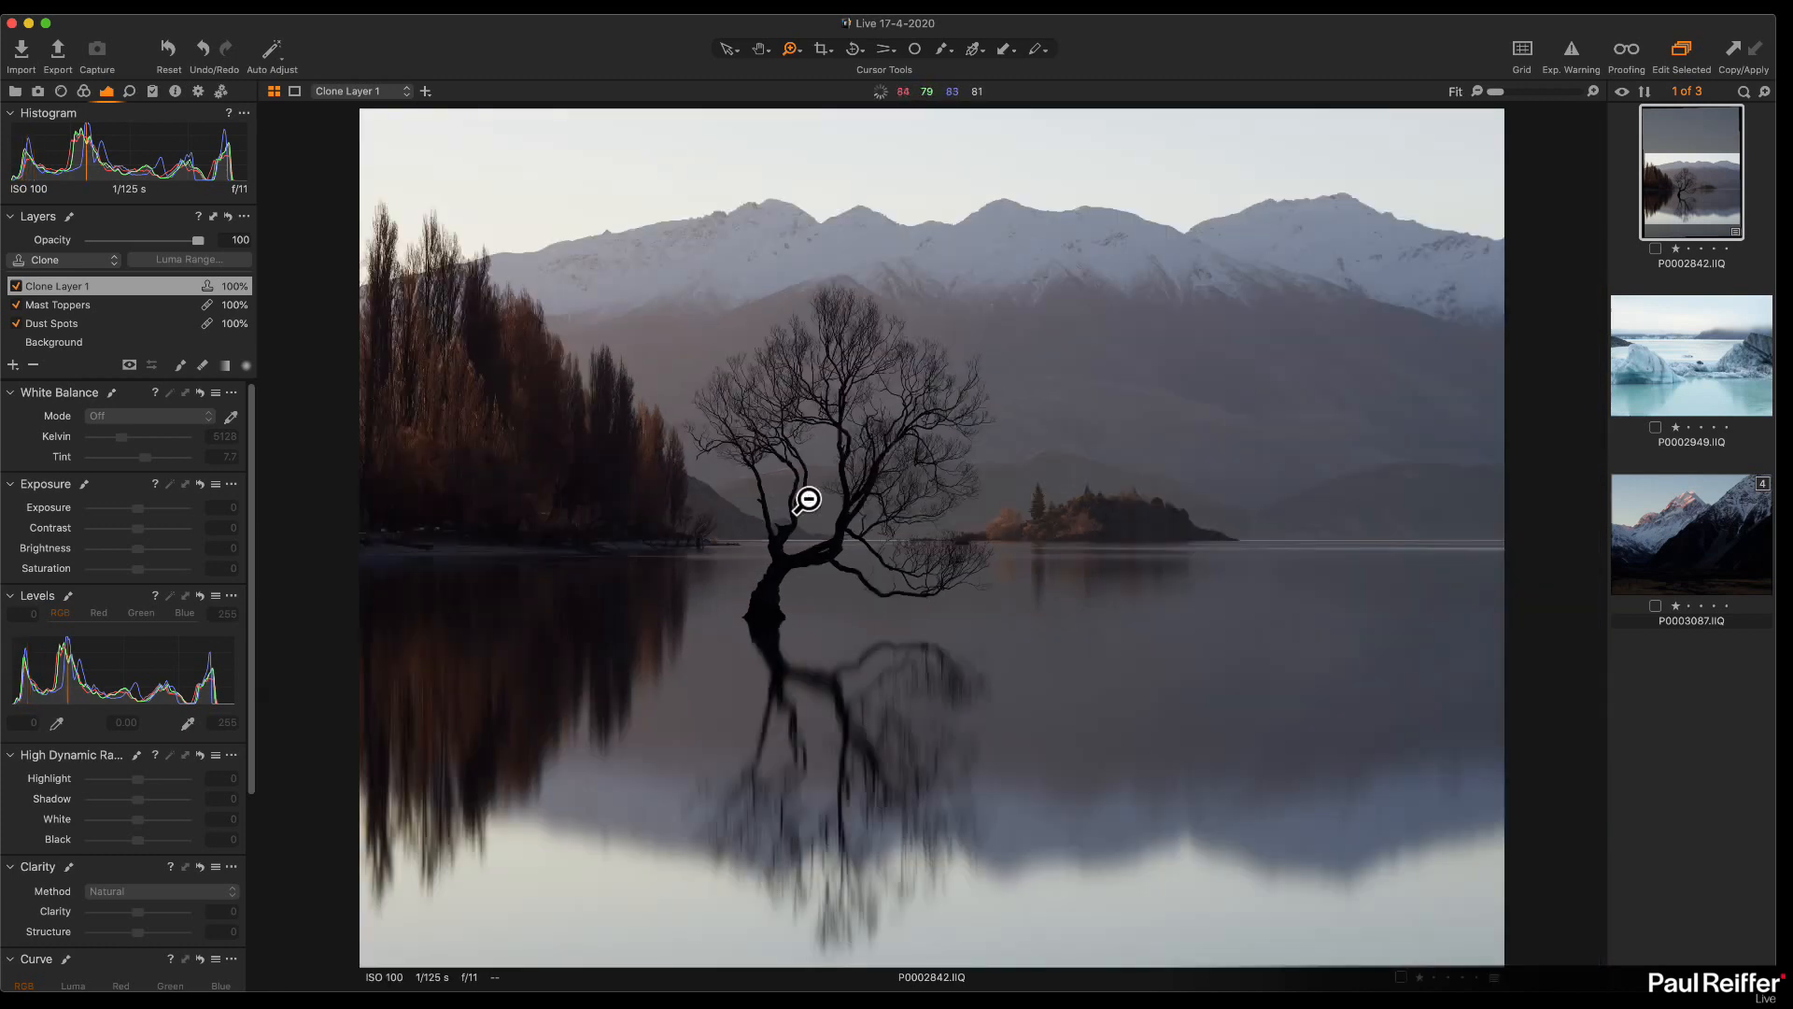
Step: Add a new empty adjustment layer above the clone layer and name it Radial
left_click(807, 501, "alt")
left_click(13, 365)
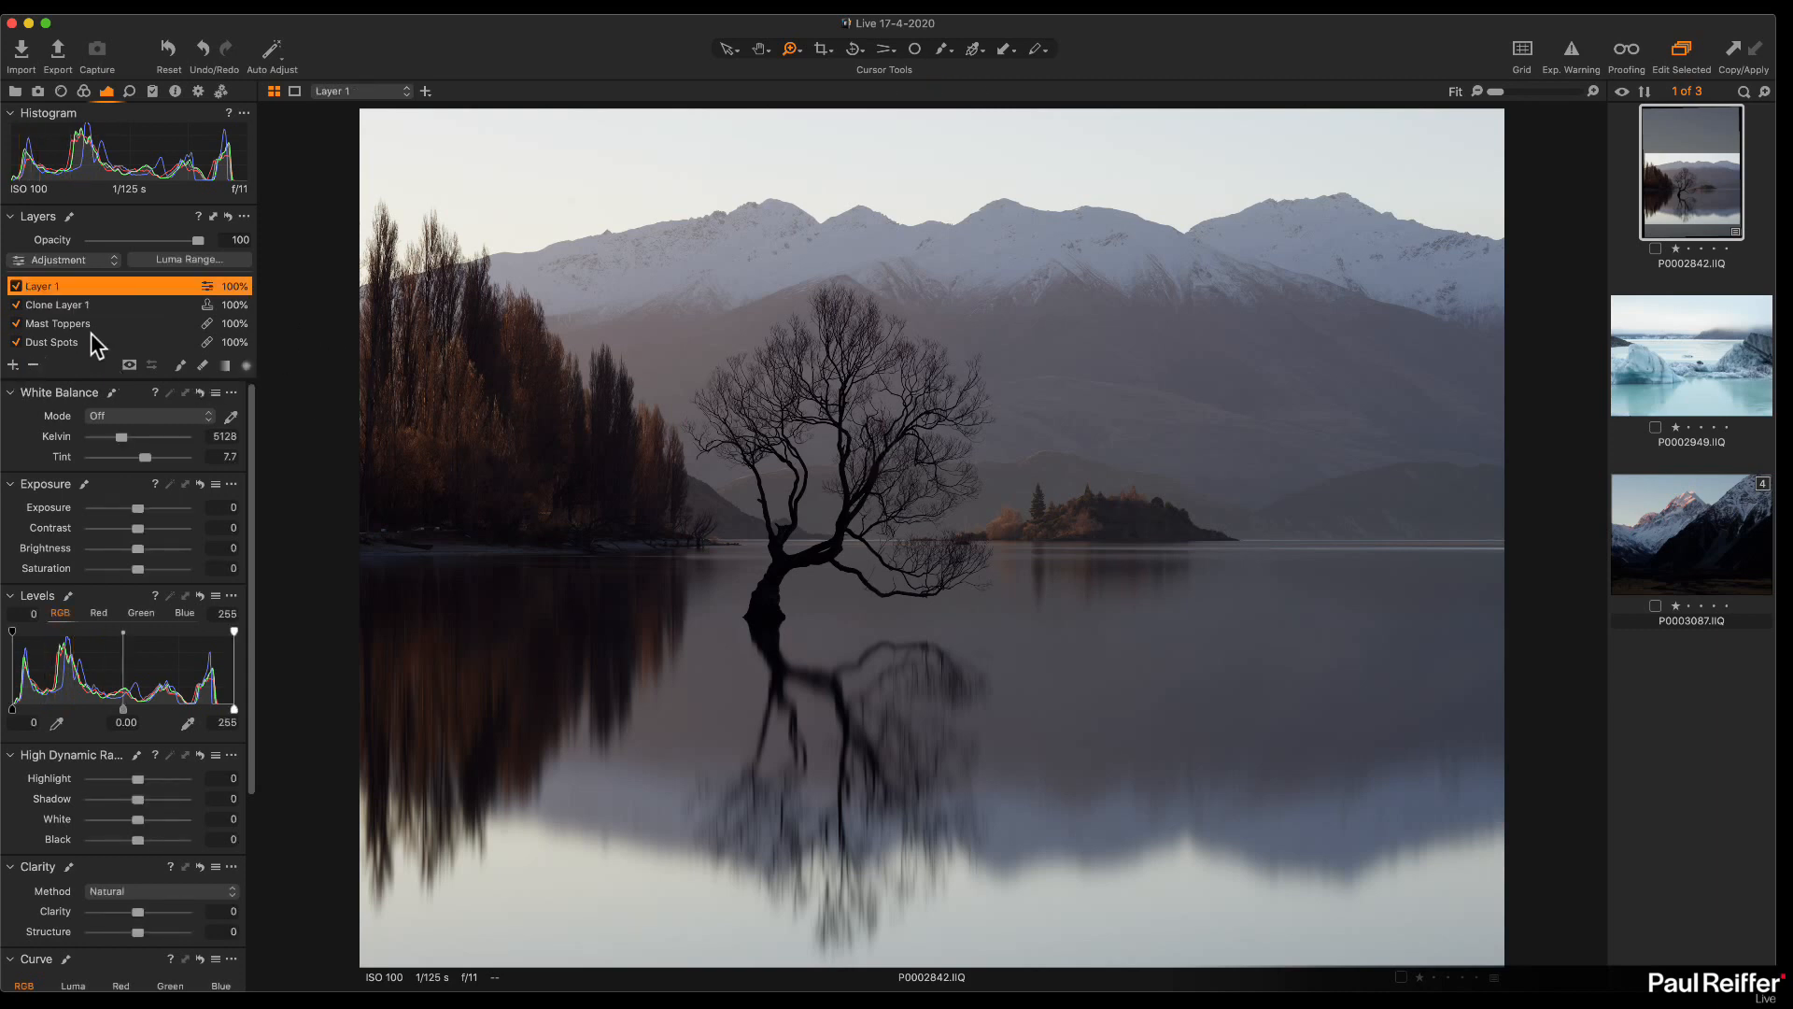
double_click(43, 284)
type("Radial")
key("Return")
Step: Draw a wide elliptical radial mask around the tree, centred just left of the trunk, with its feather running from the centre towards the frame edges
left_click(246, 365)
left_click_drag(831, 526, 1521, 896)
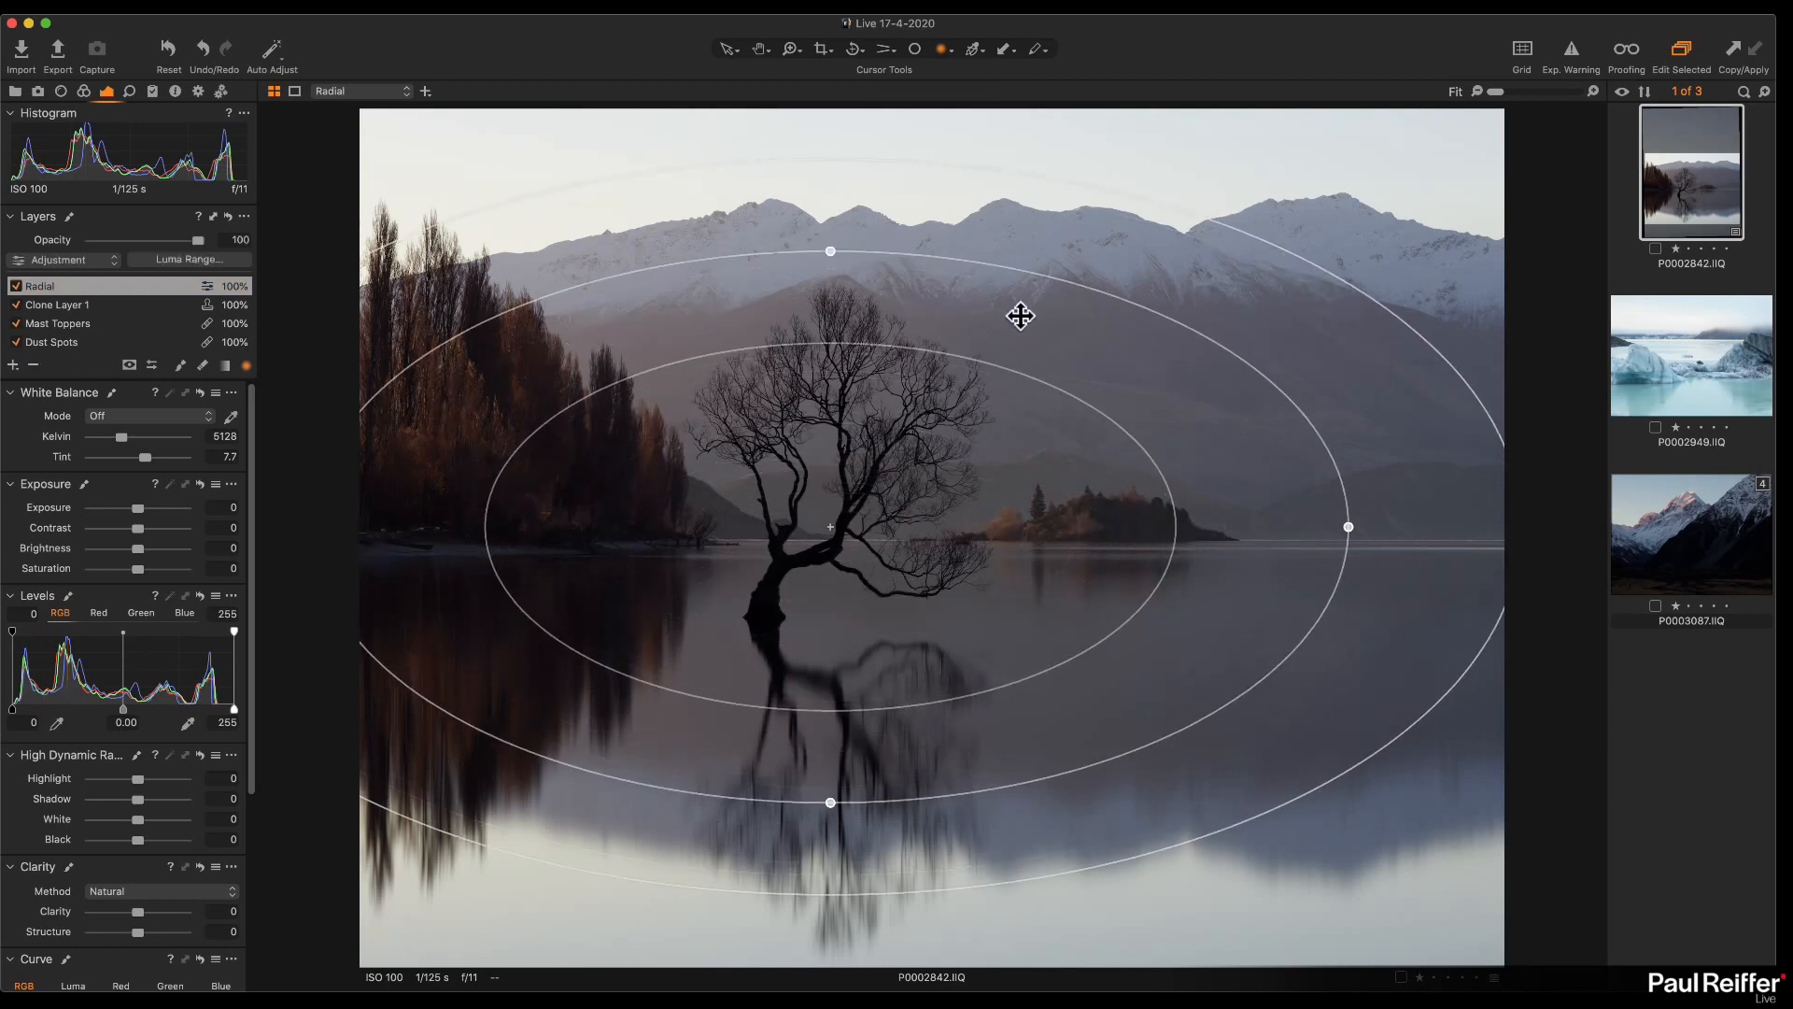
left_click_drag(1133, 440, 794, 530)
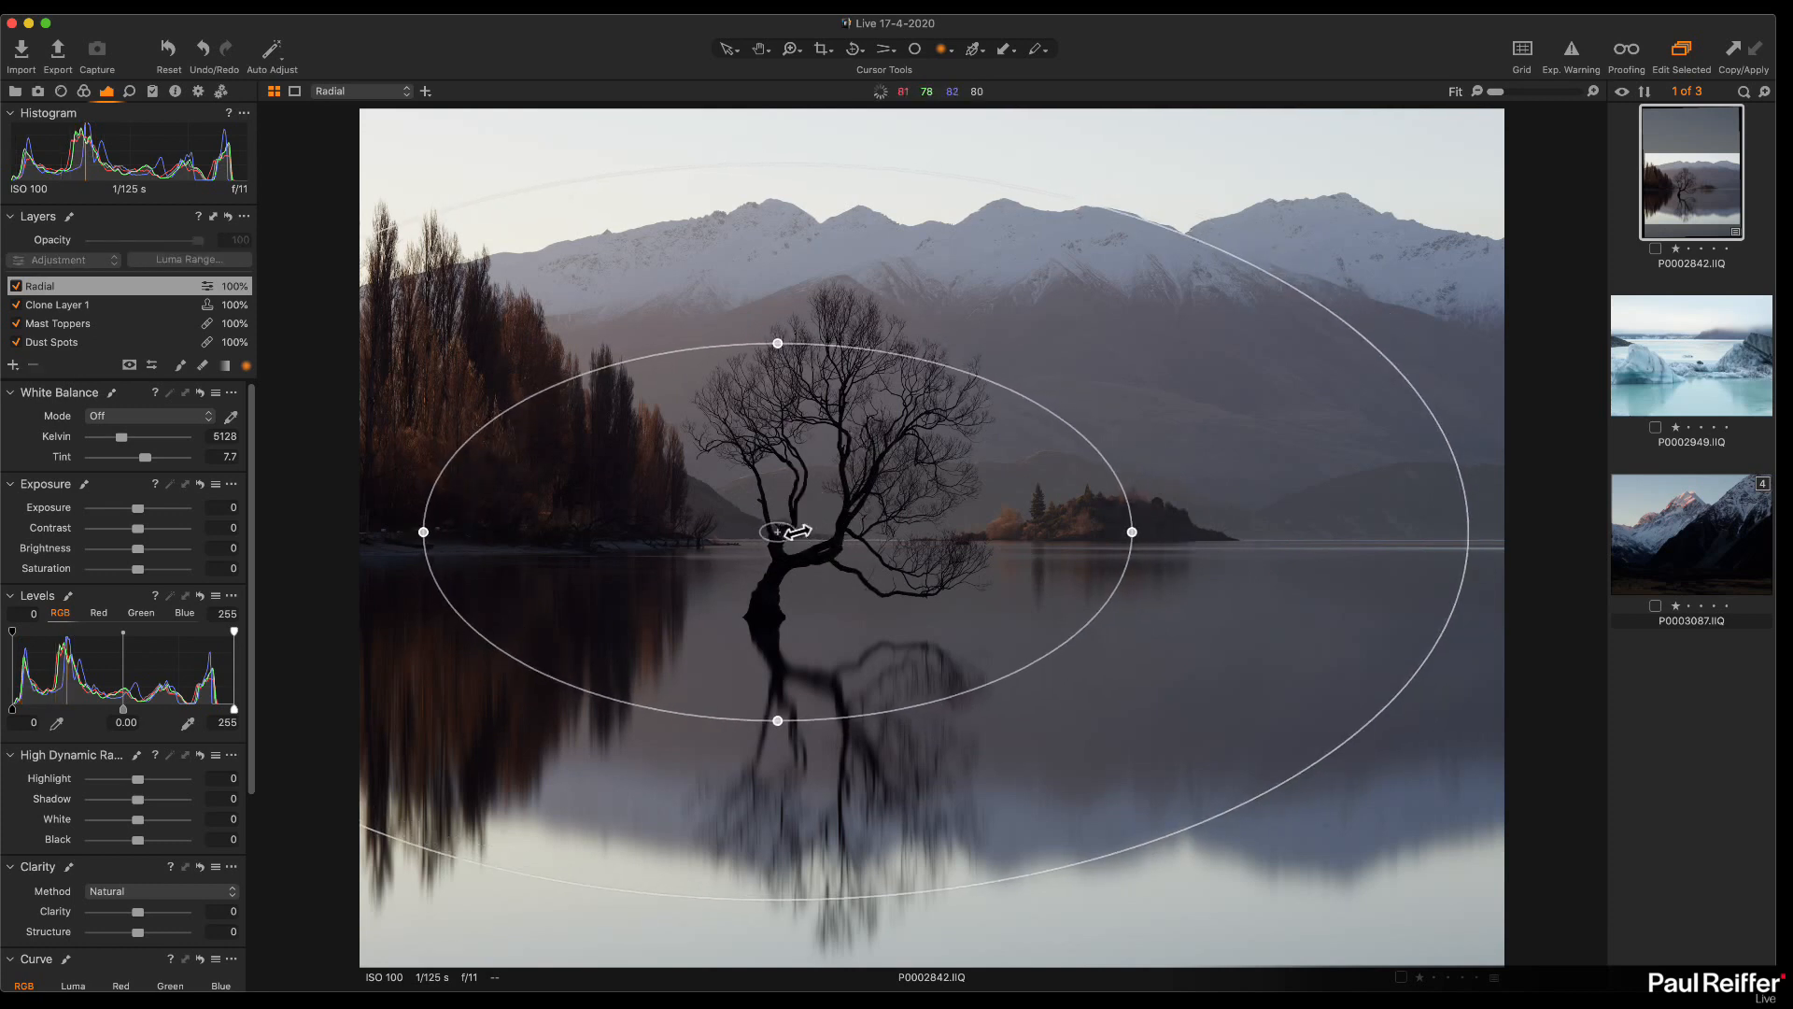
key("m")
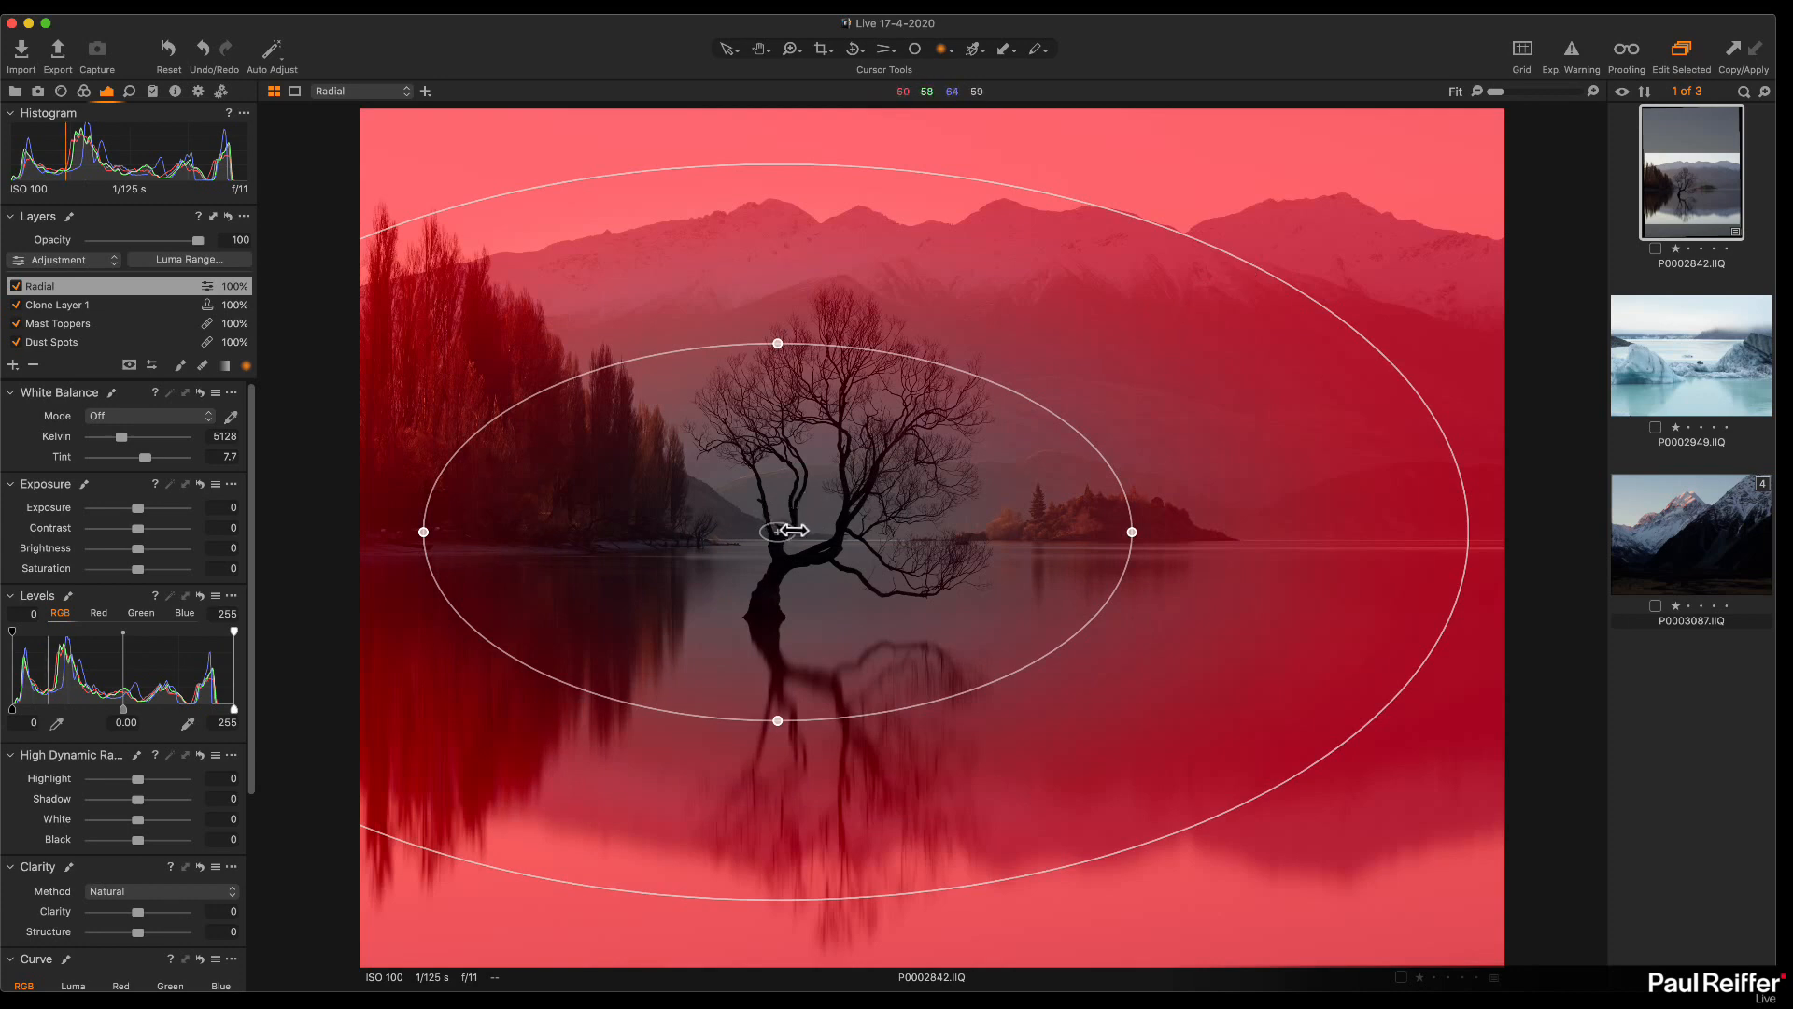
left_click_drag(790, 528, 1228, 349)
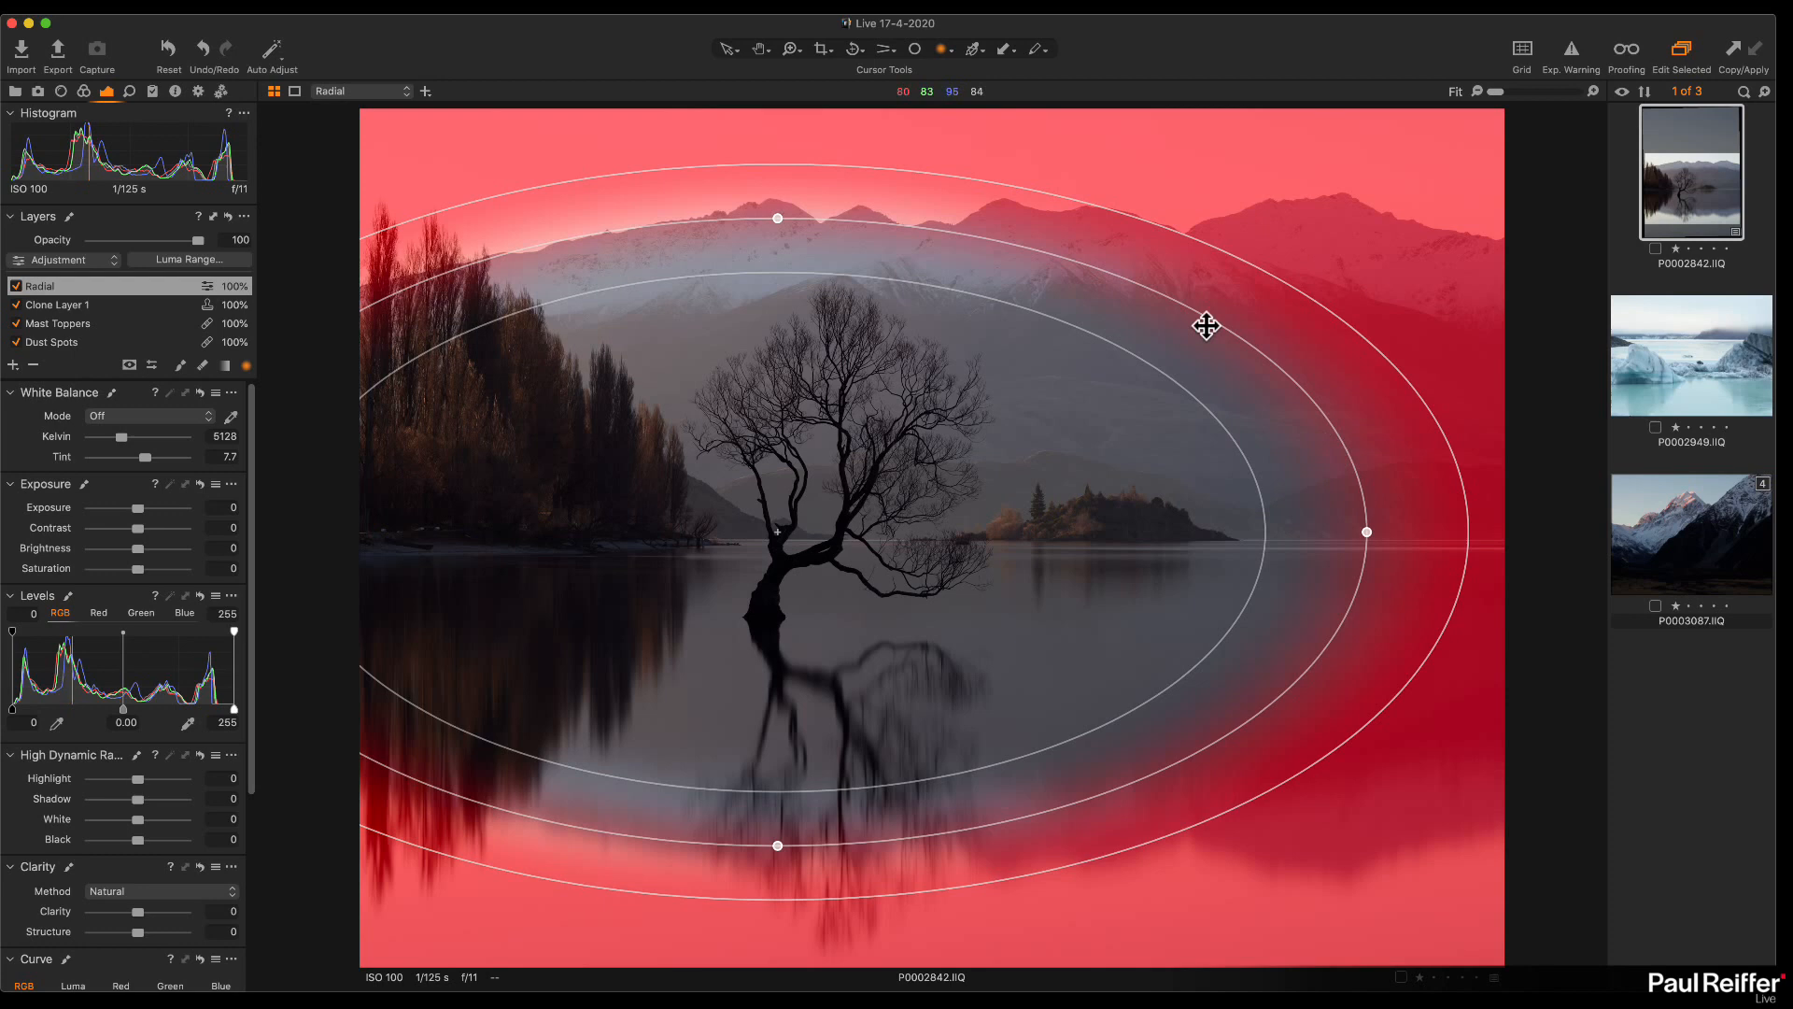
left_click_drag(1026, 318, 787, 528)
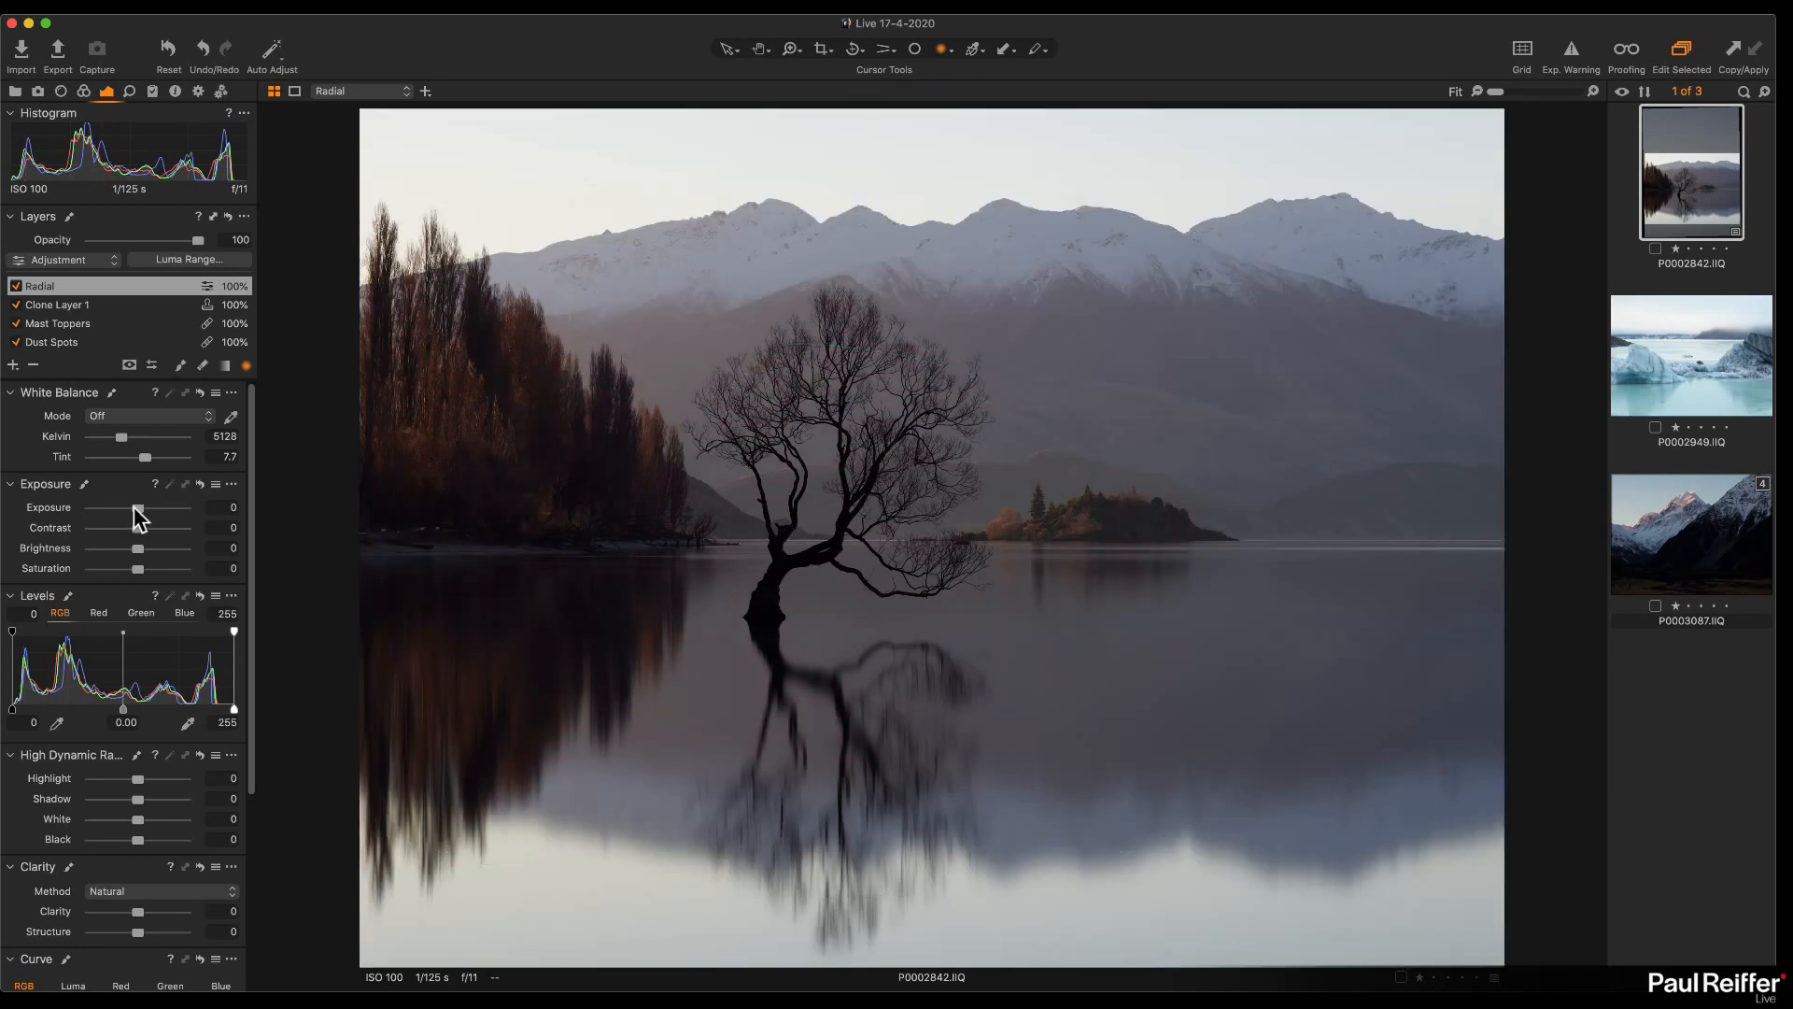
Step: On the Radial layer, set Exposure to -0.23, Highlight to -51, Saturation to 11 and white balance Tint to 11.9
left_click_drag(133, 506, 132, 509)
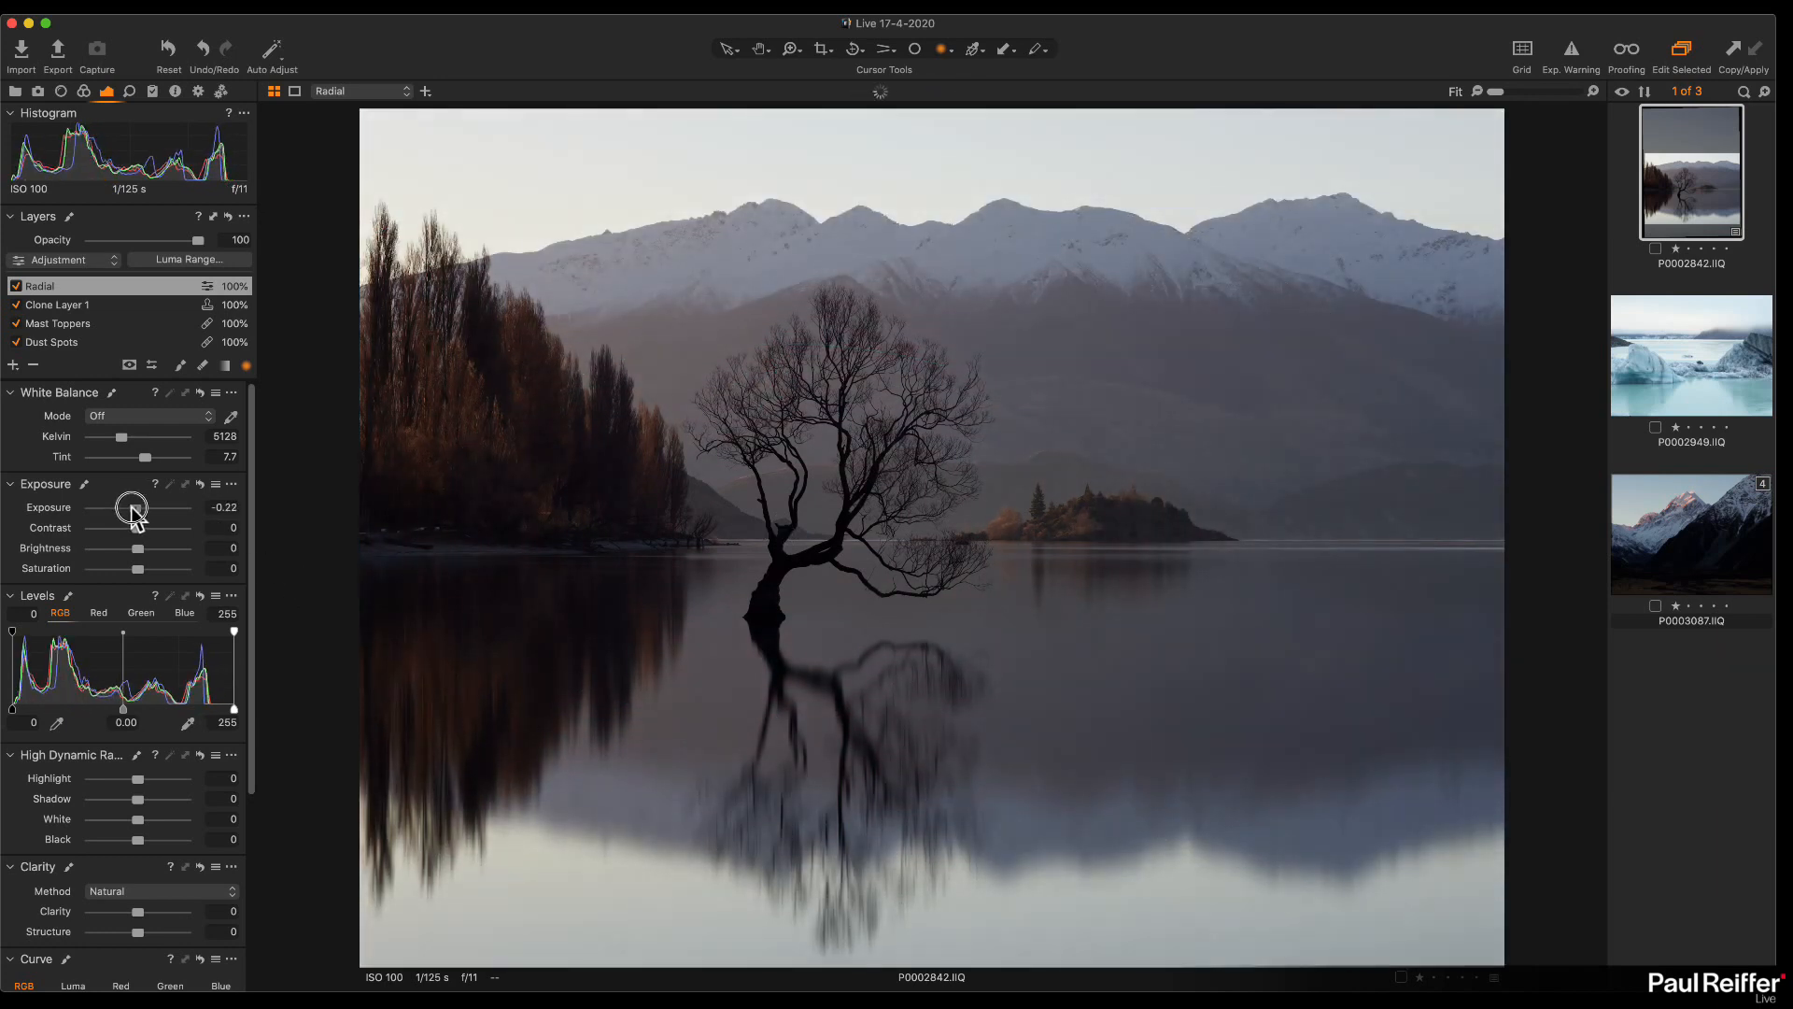
mouse_move(140, 789)
left_mouse_down()
mouse_move(68, 781)
mouse_move(113, 781)
left_mouse_up()
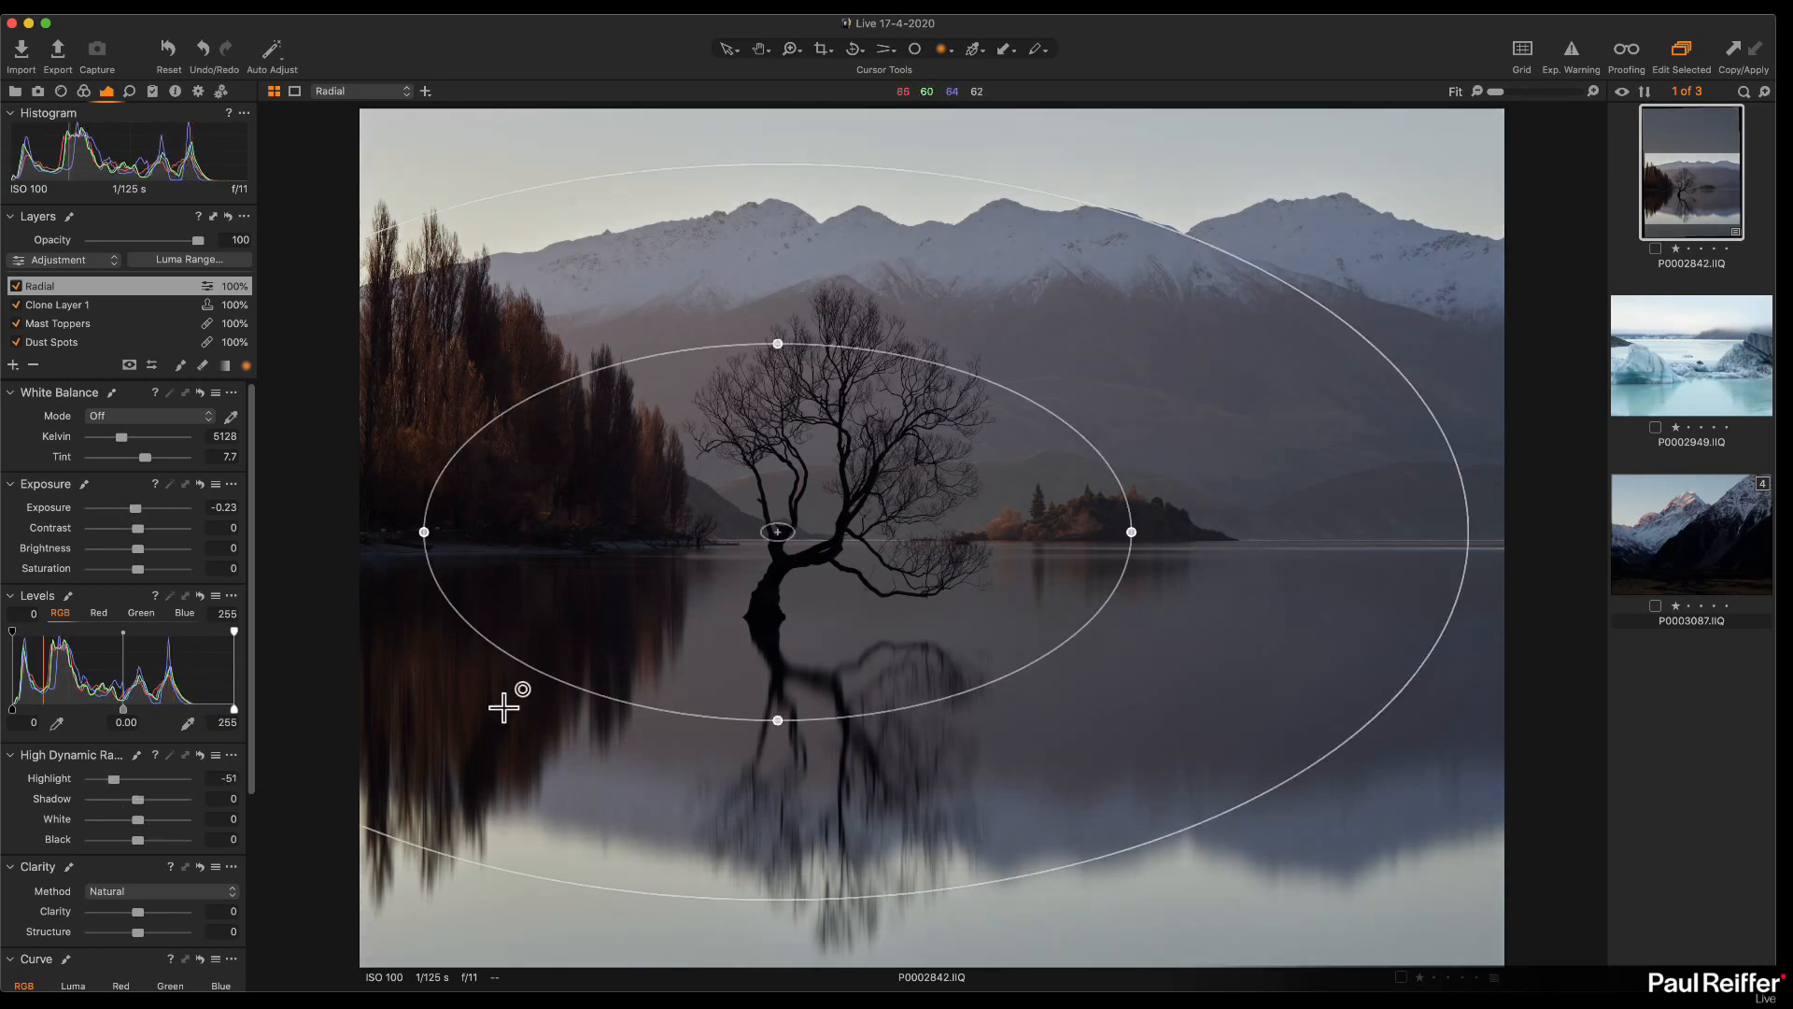
left_click_drag(138, 565, 143, 570)
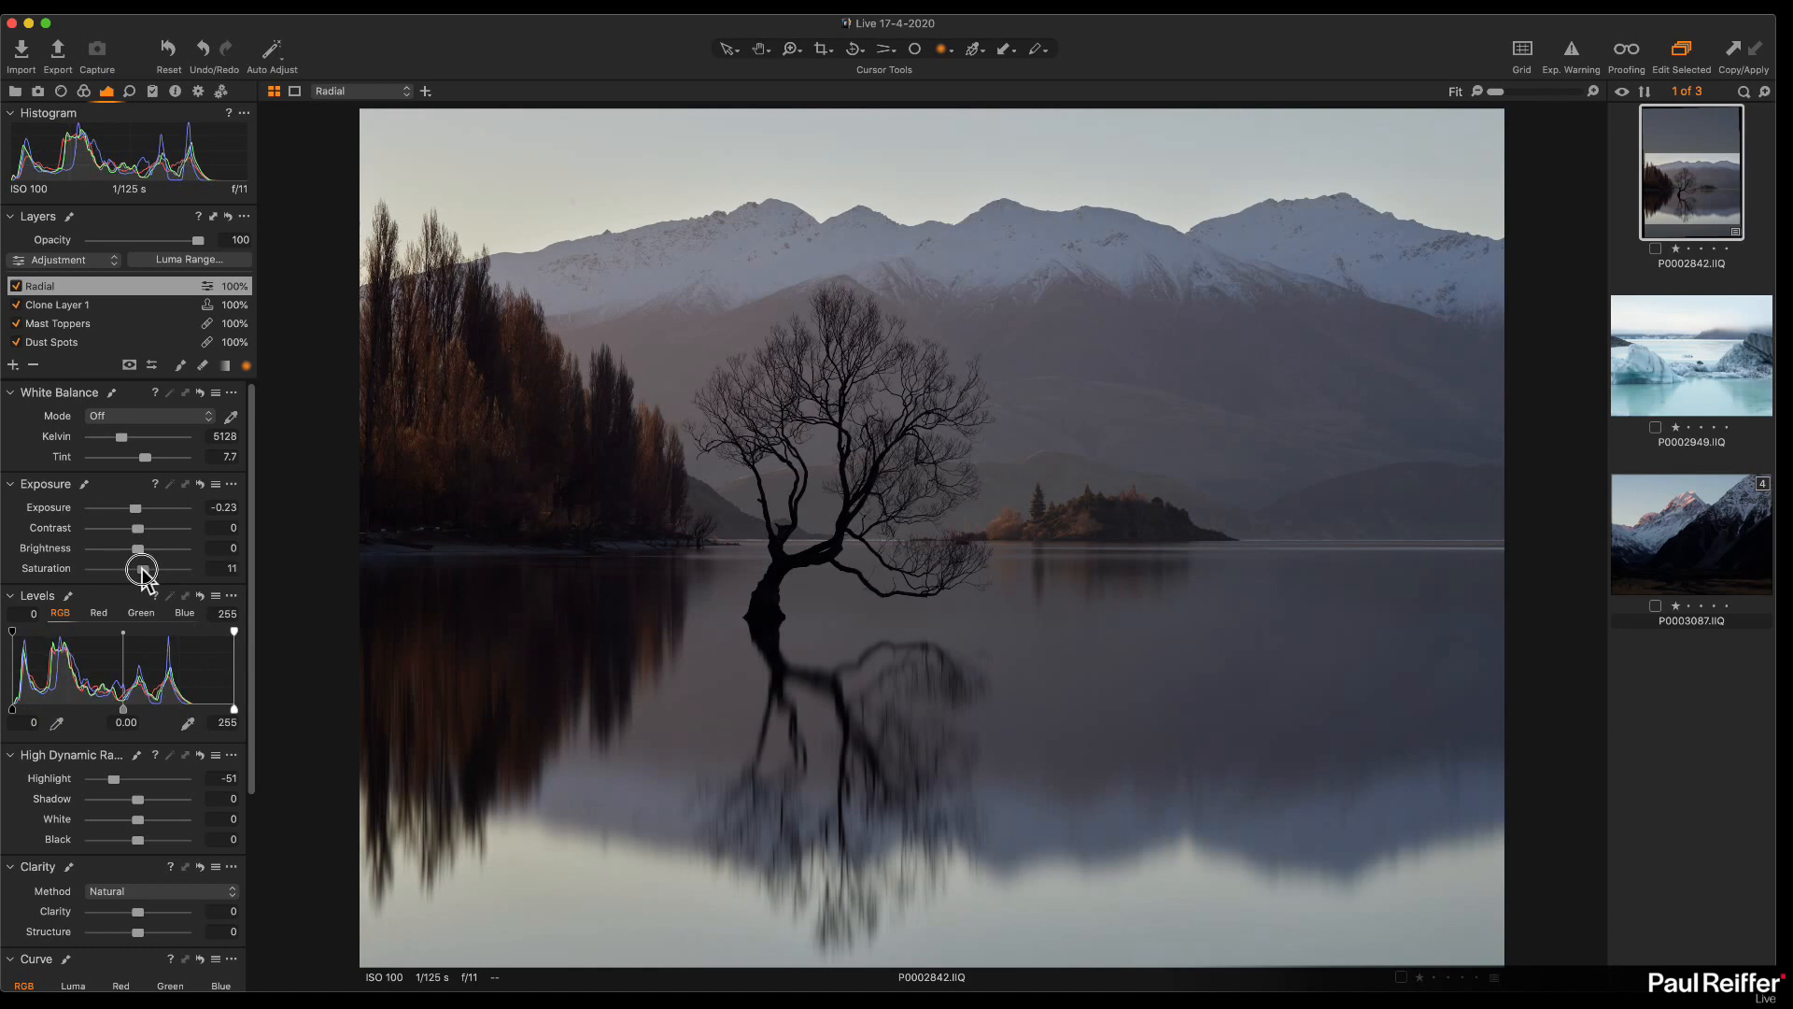
left_click_drag(145, 457, 143, 457)
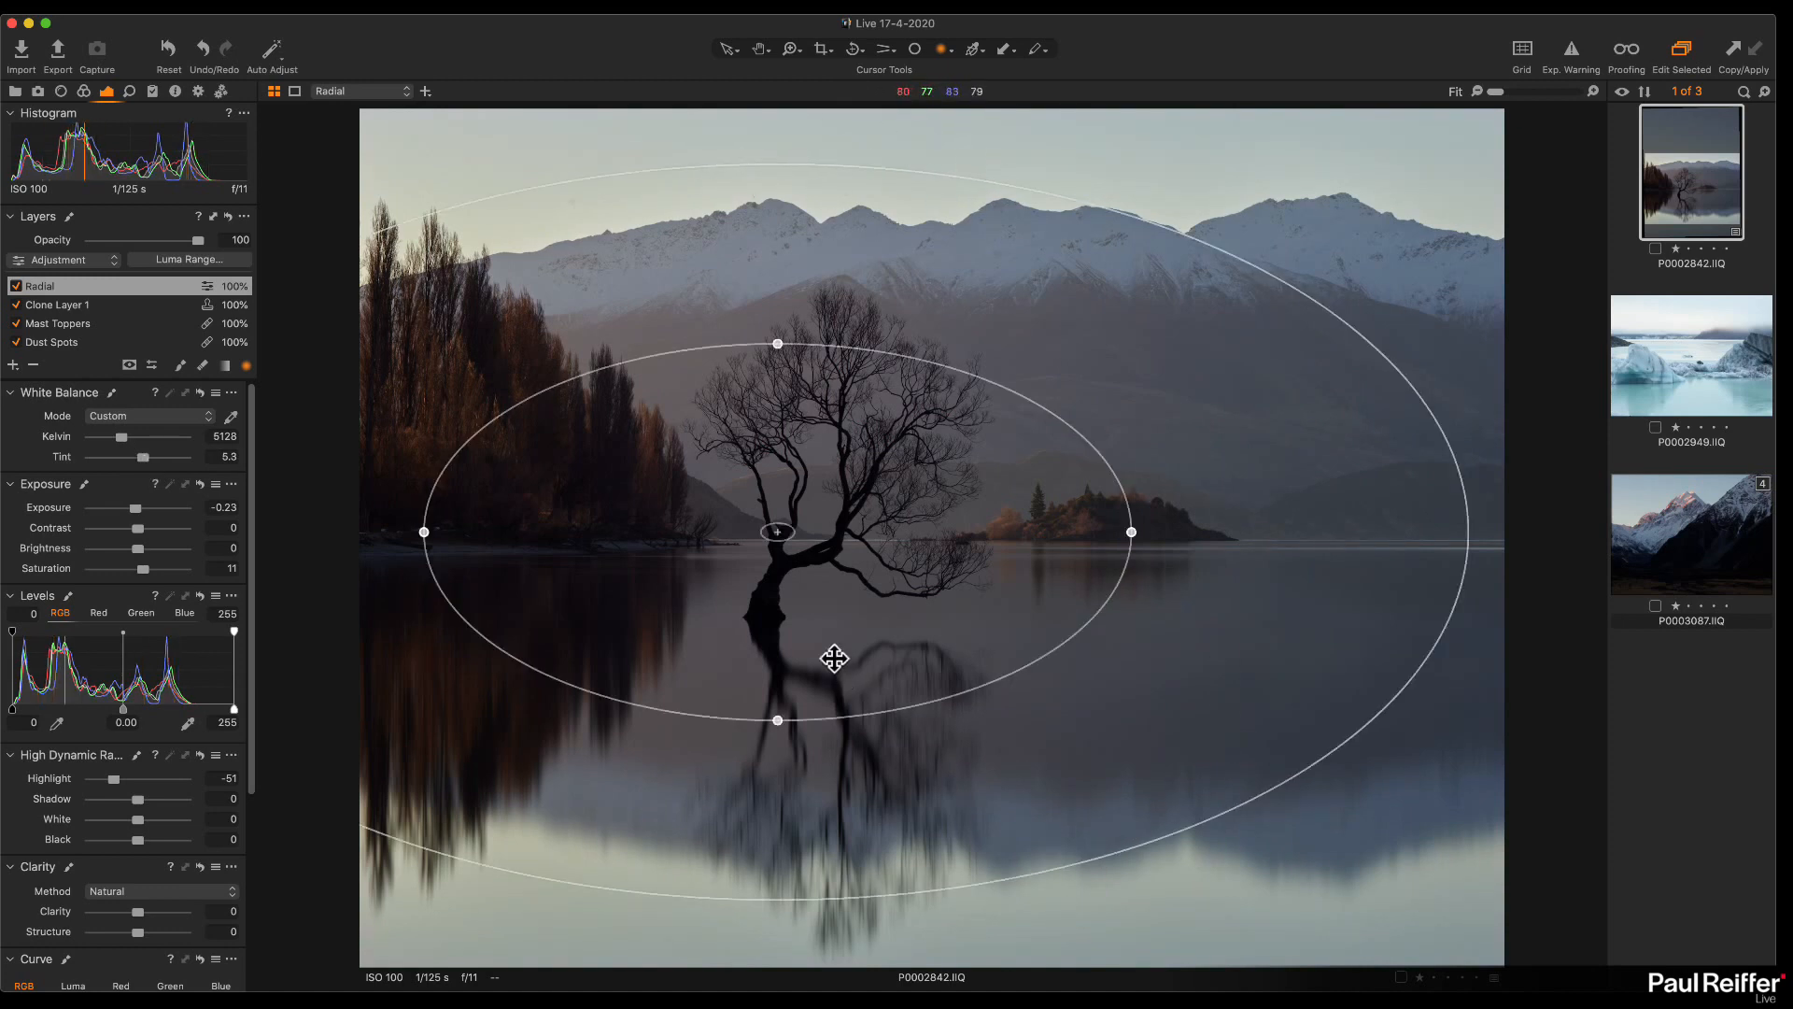
left_click_drag(145, 460, 151, 461)
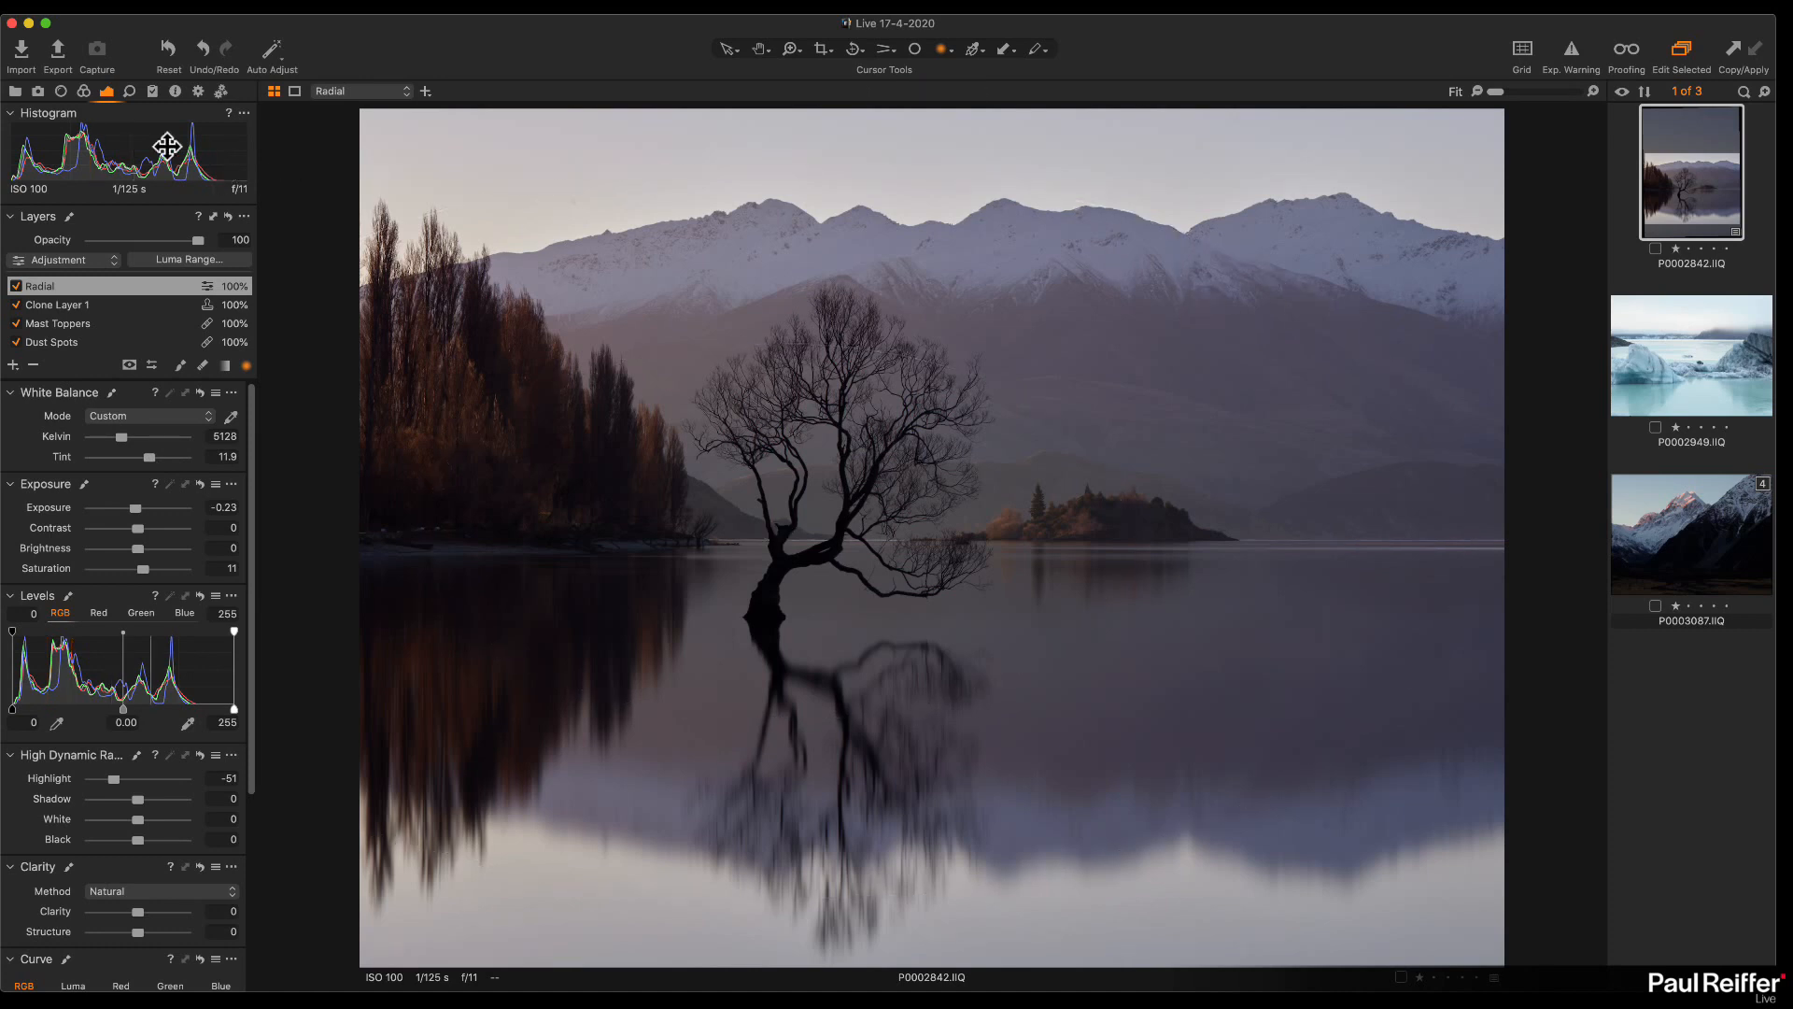
Step: Create a new unedited variant of the lake photo, view it for comparison and return to the edited variant
left_click(1717, 766)
left_click(1716, 202)
right_click(1699, 188)
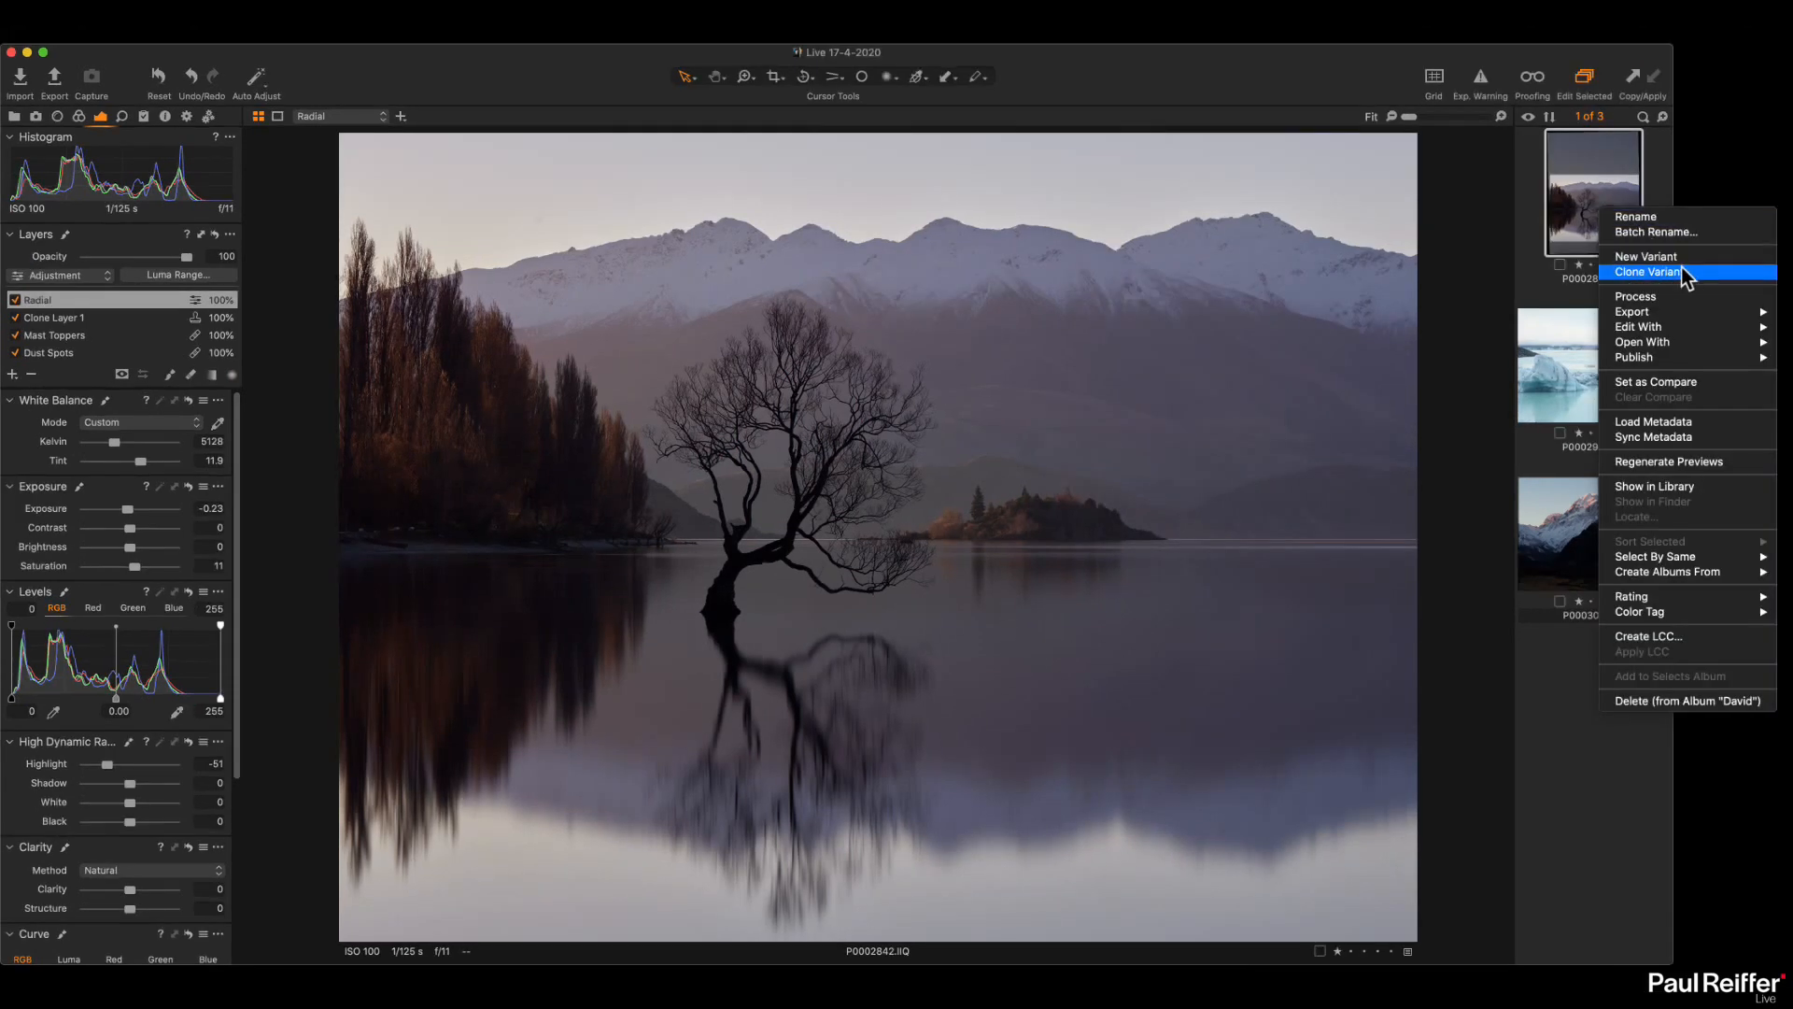
left_click(1684, 271)
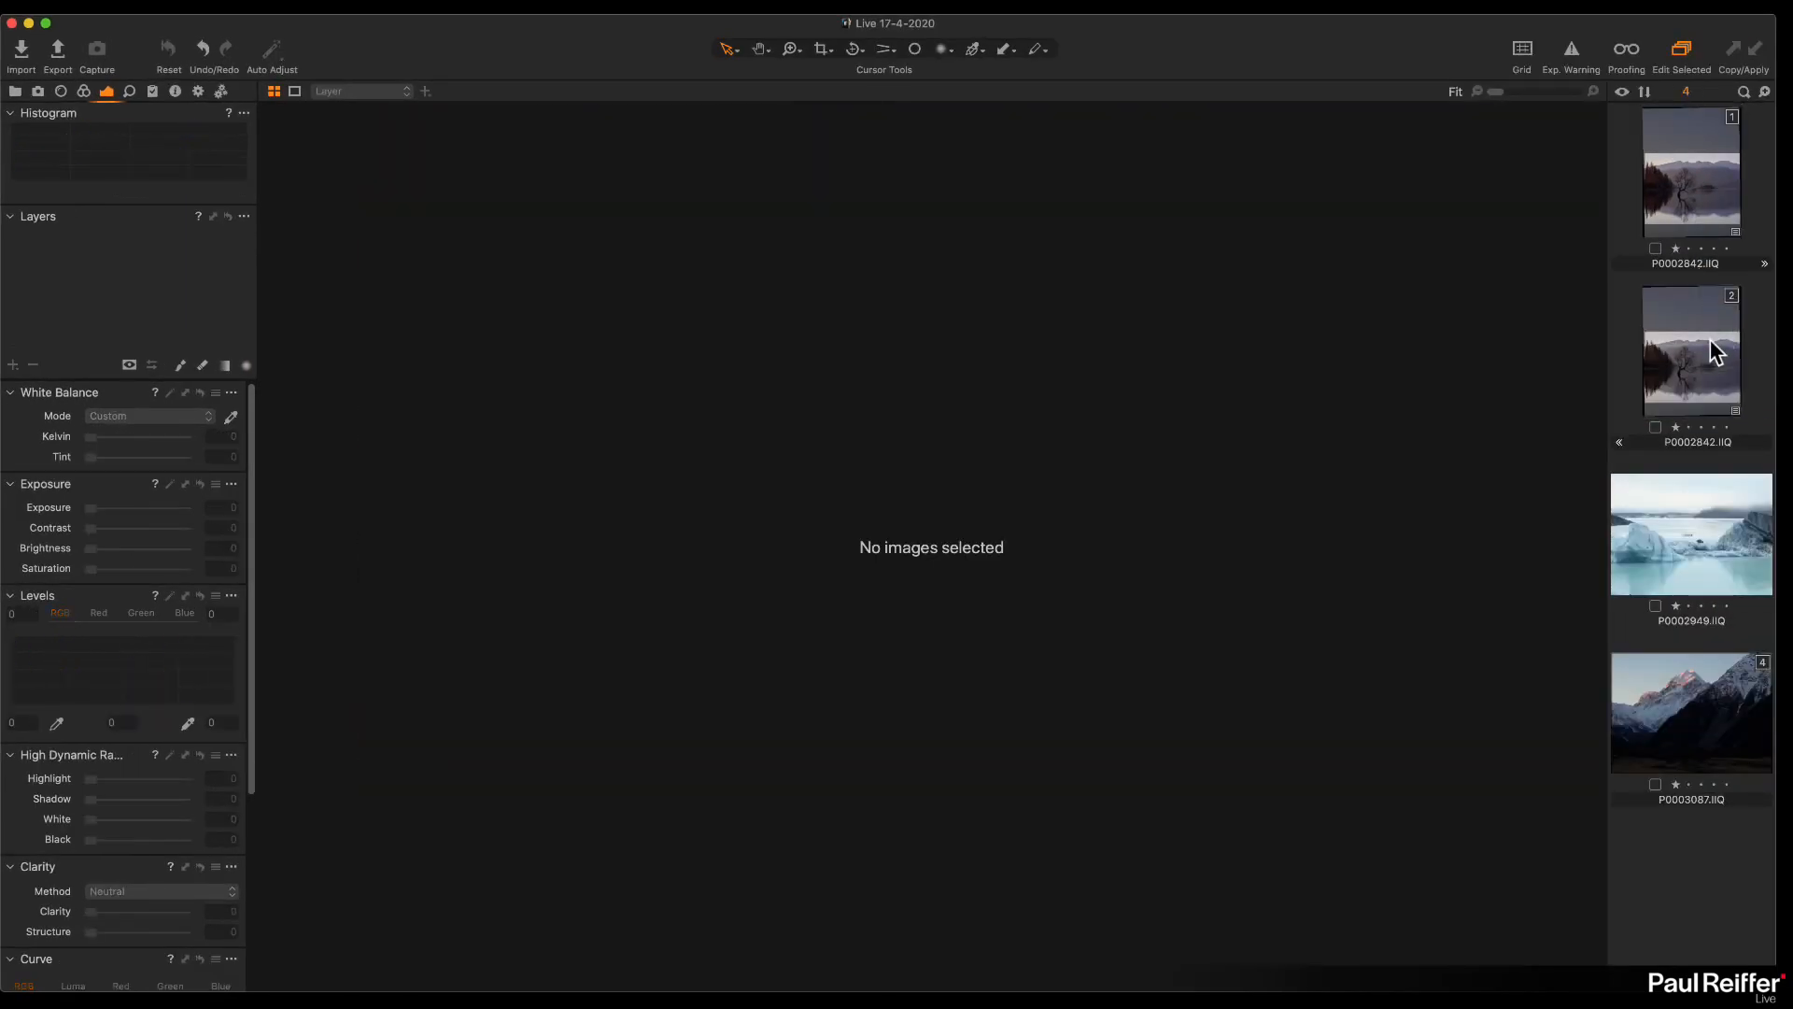
left_click(1713, 338)
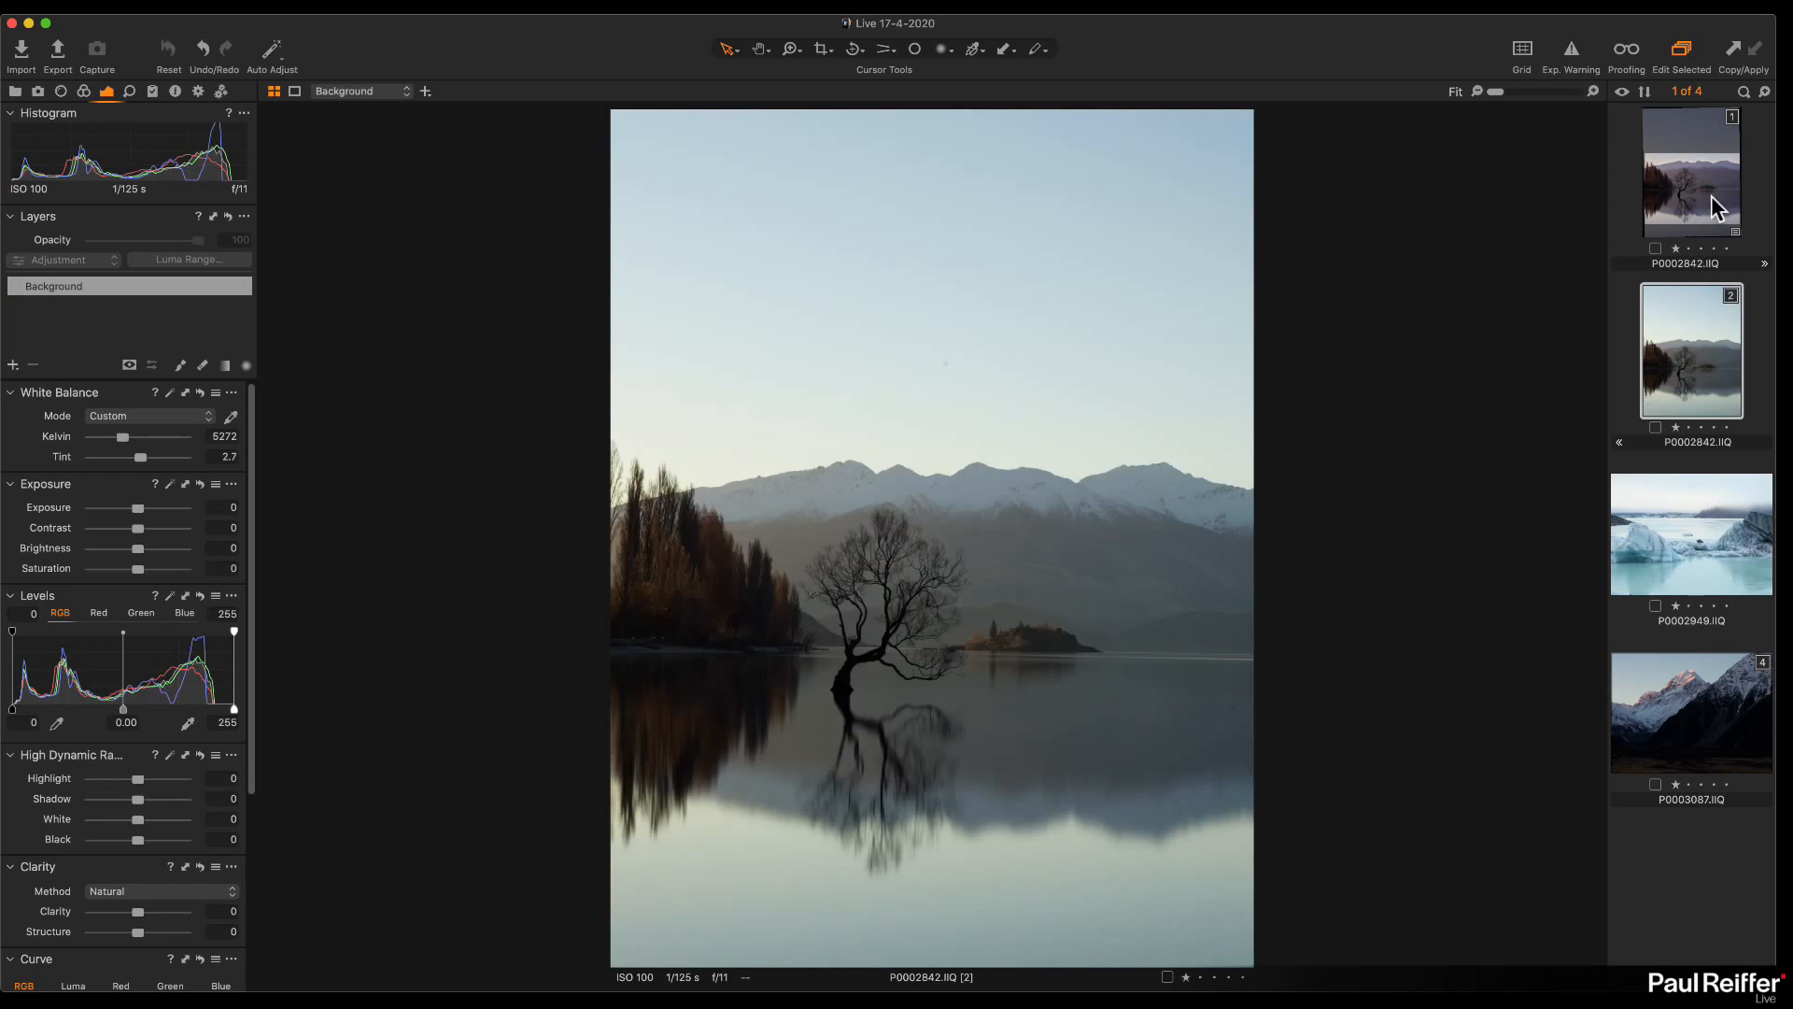
left_click(1692, 186)
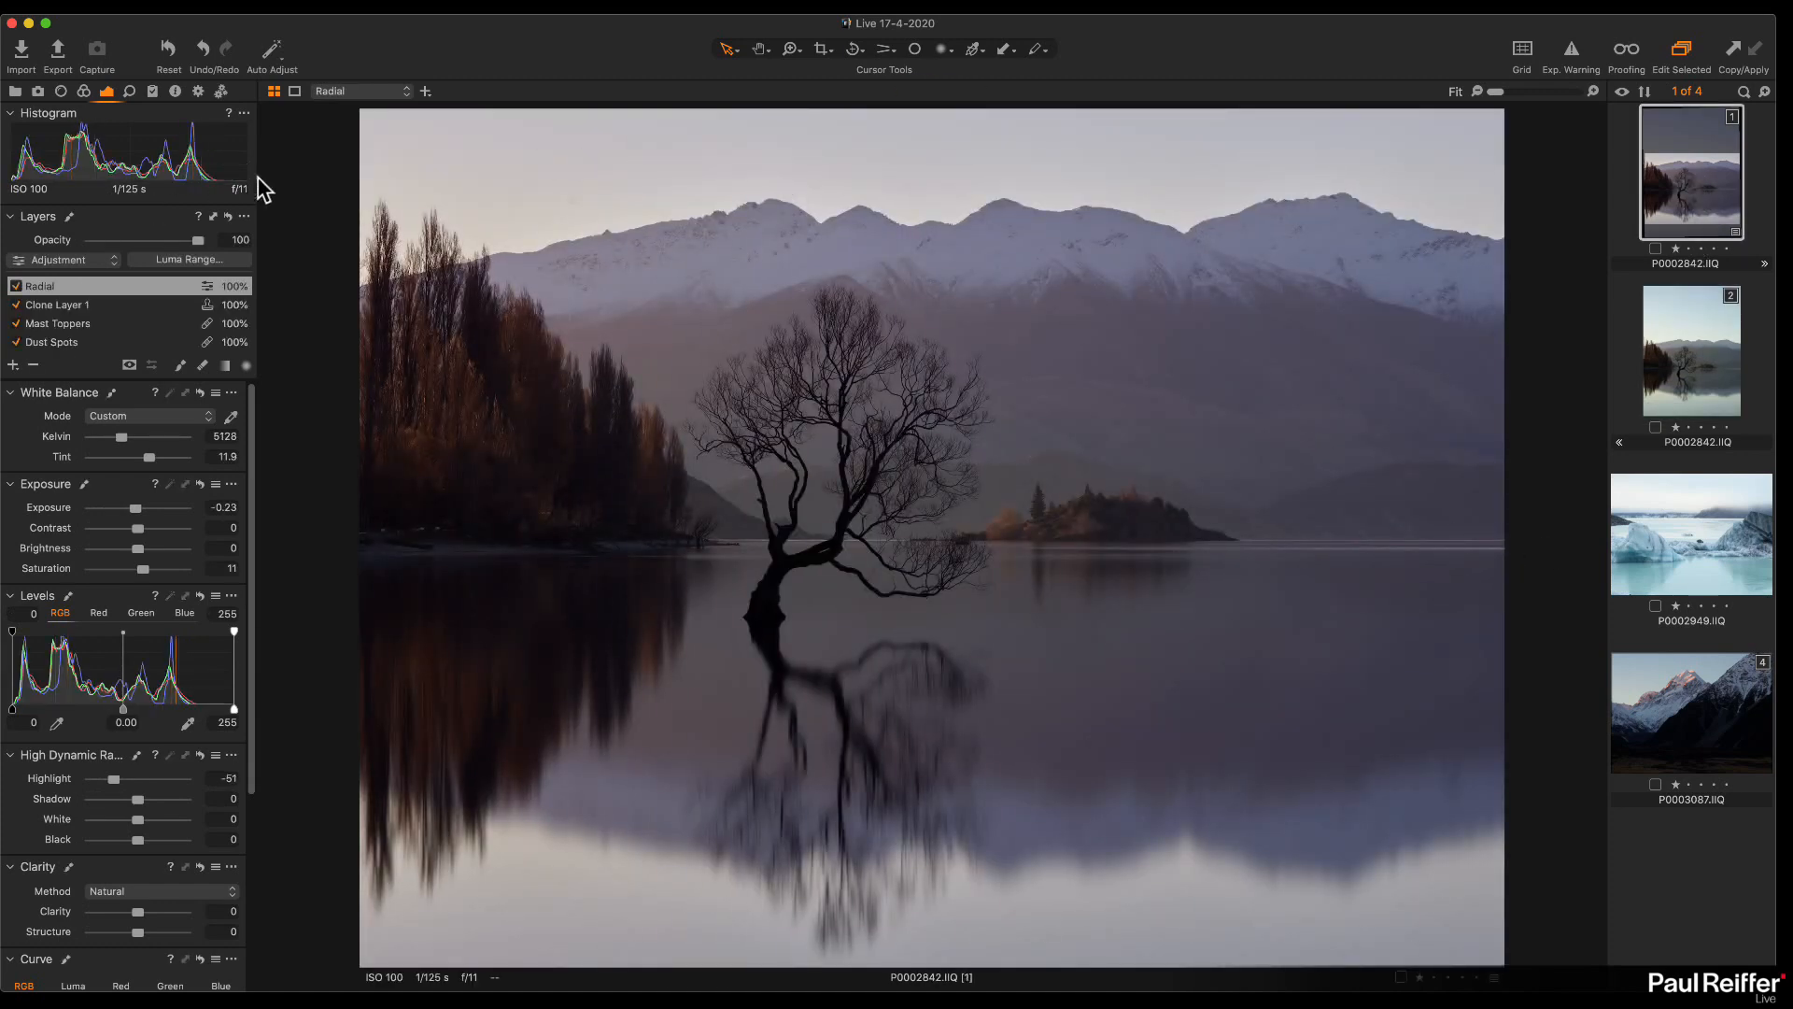
Step: Add a new filled layer at the top of the stack, name it Levels and check that its mask covers the whole image
left_click(13, 364)
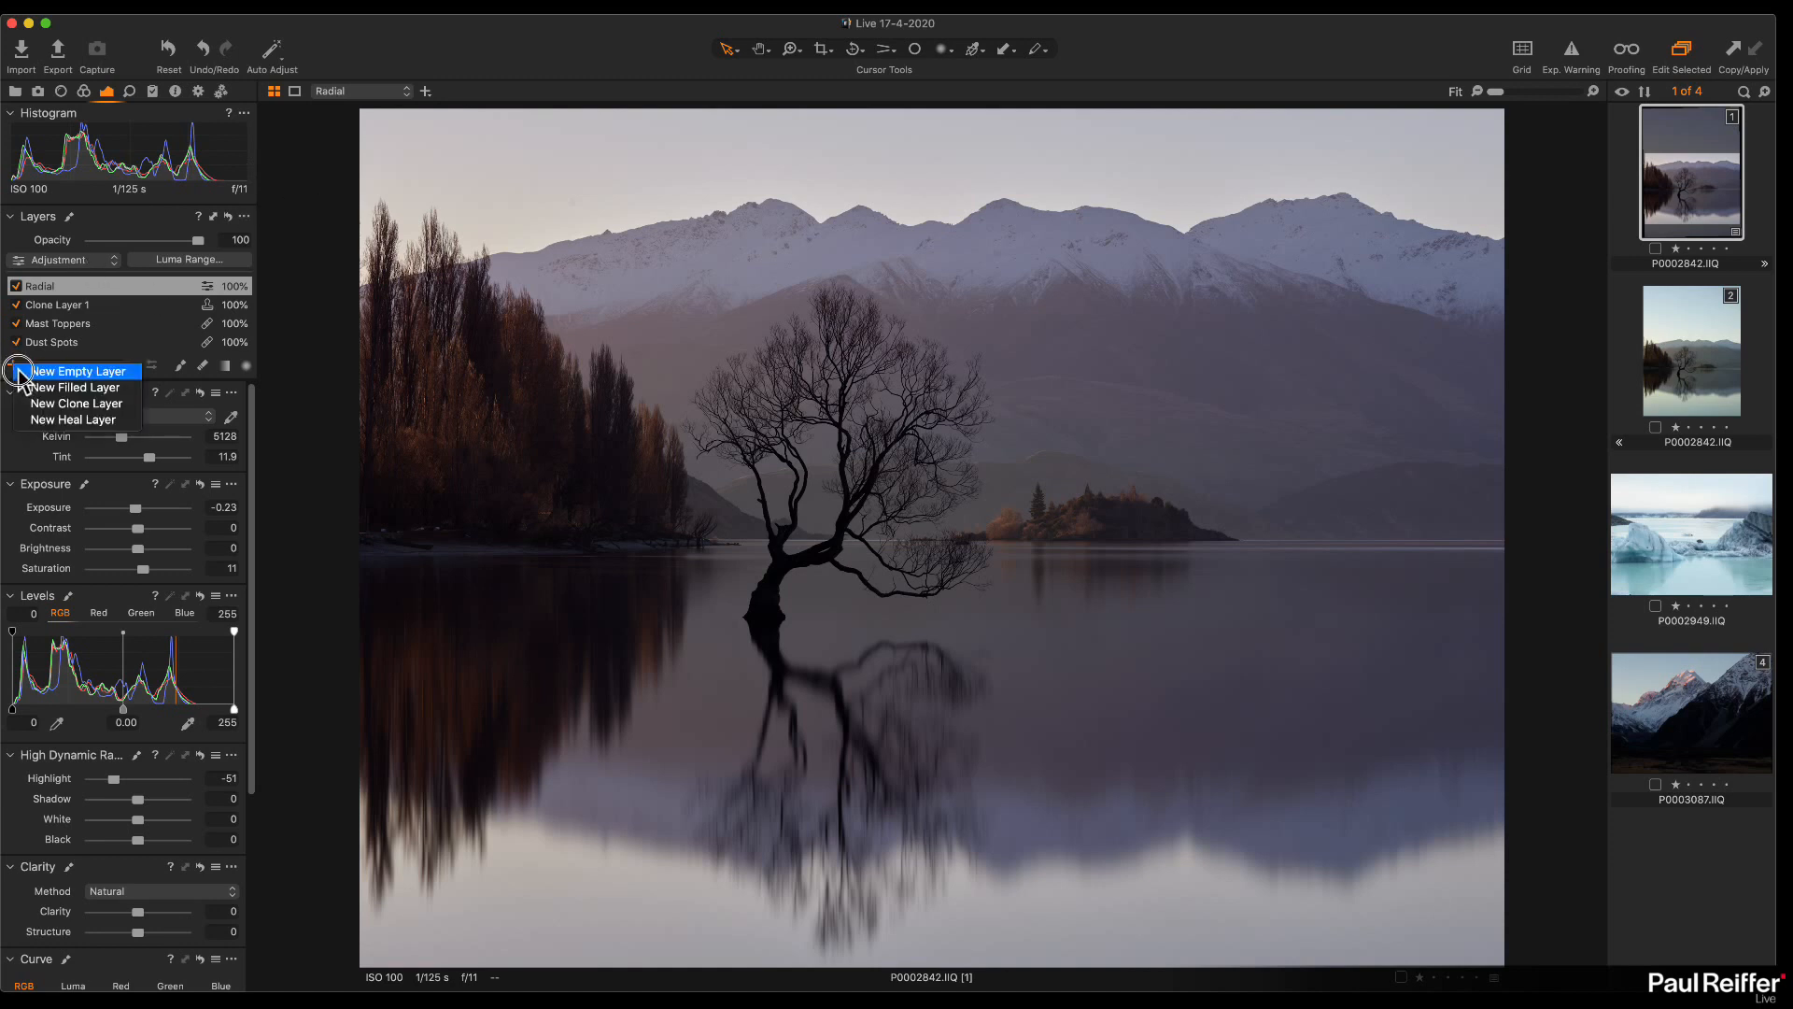
left_click(67, 388)
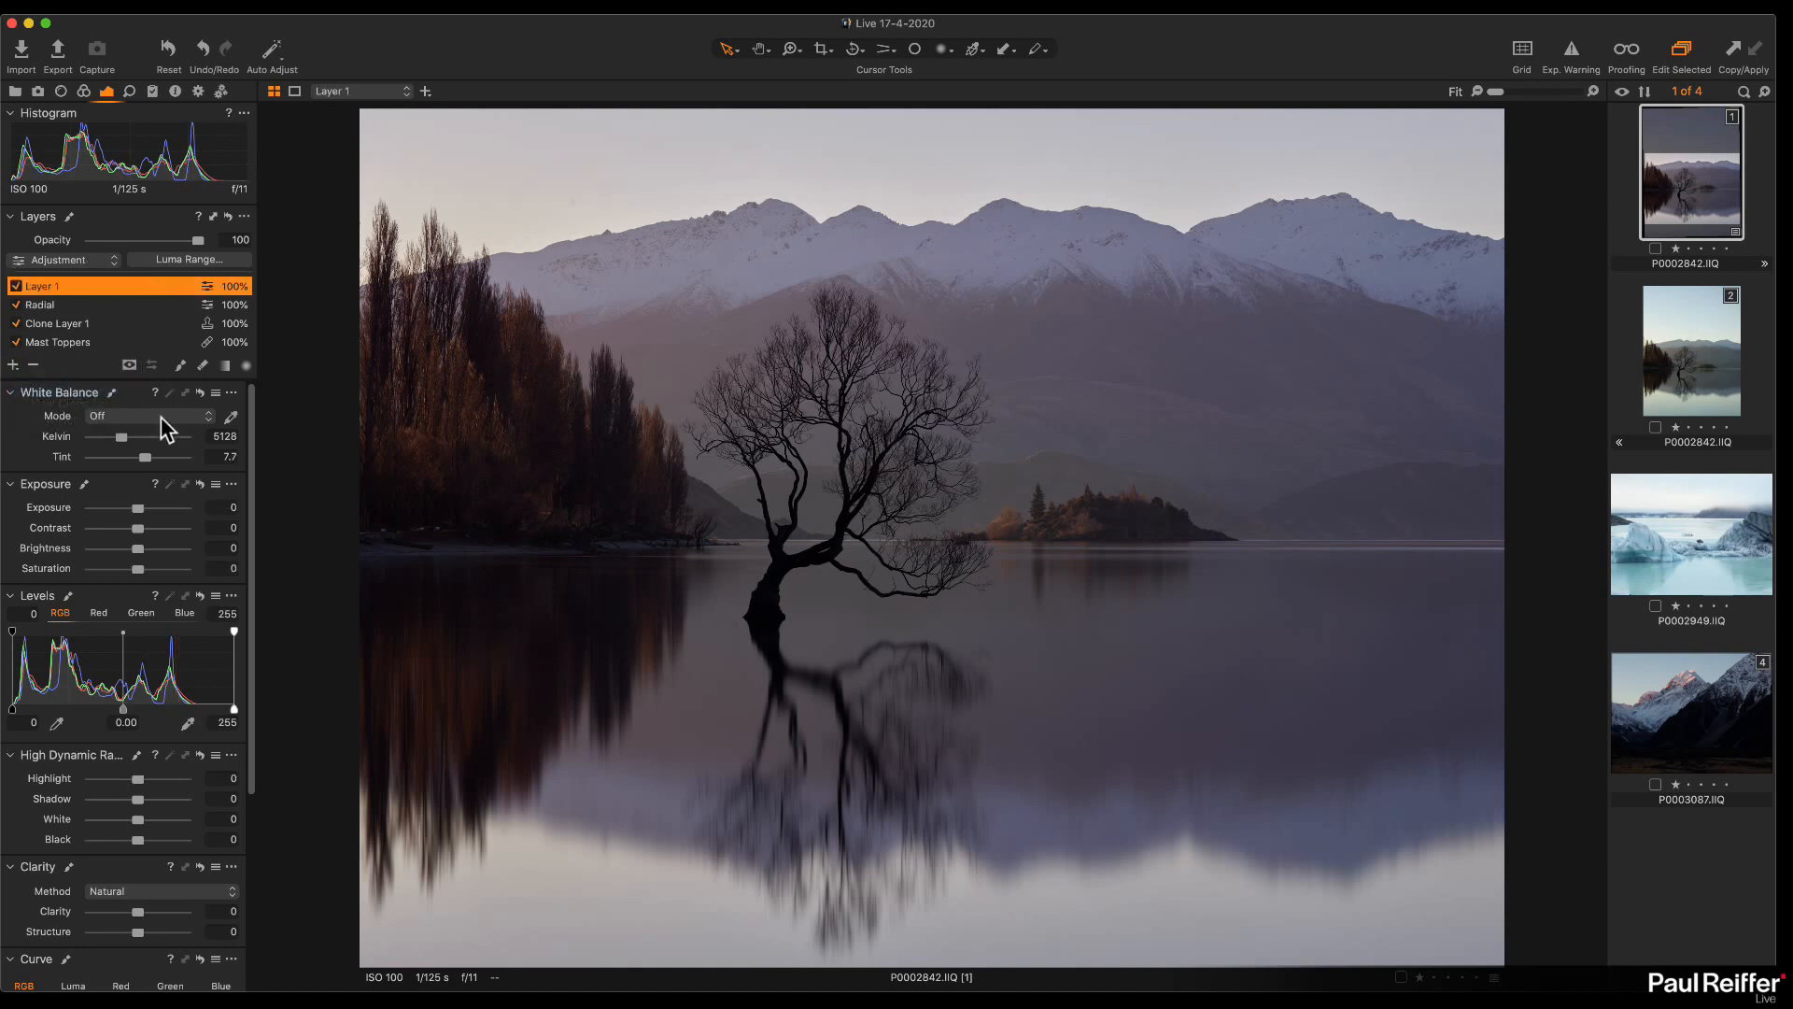
double_click(42, 283)
type("Levels")
key("Return")
key("m")
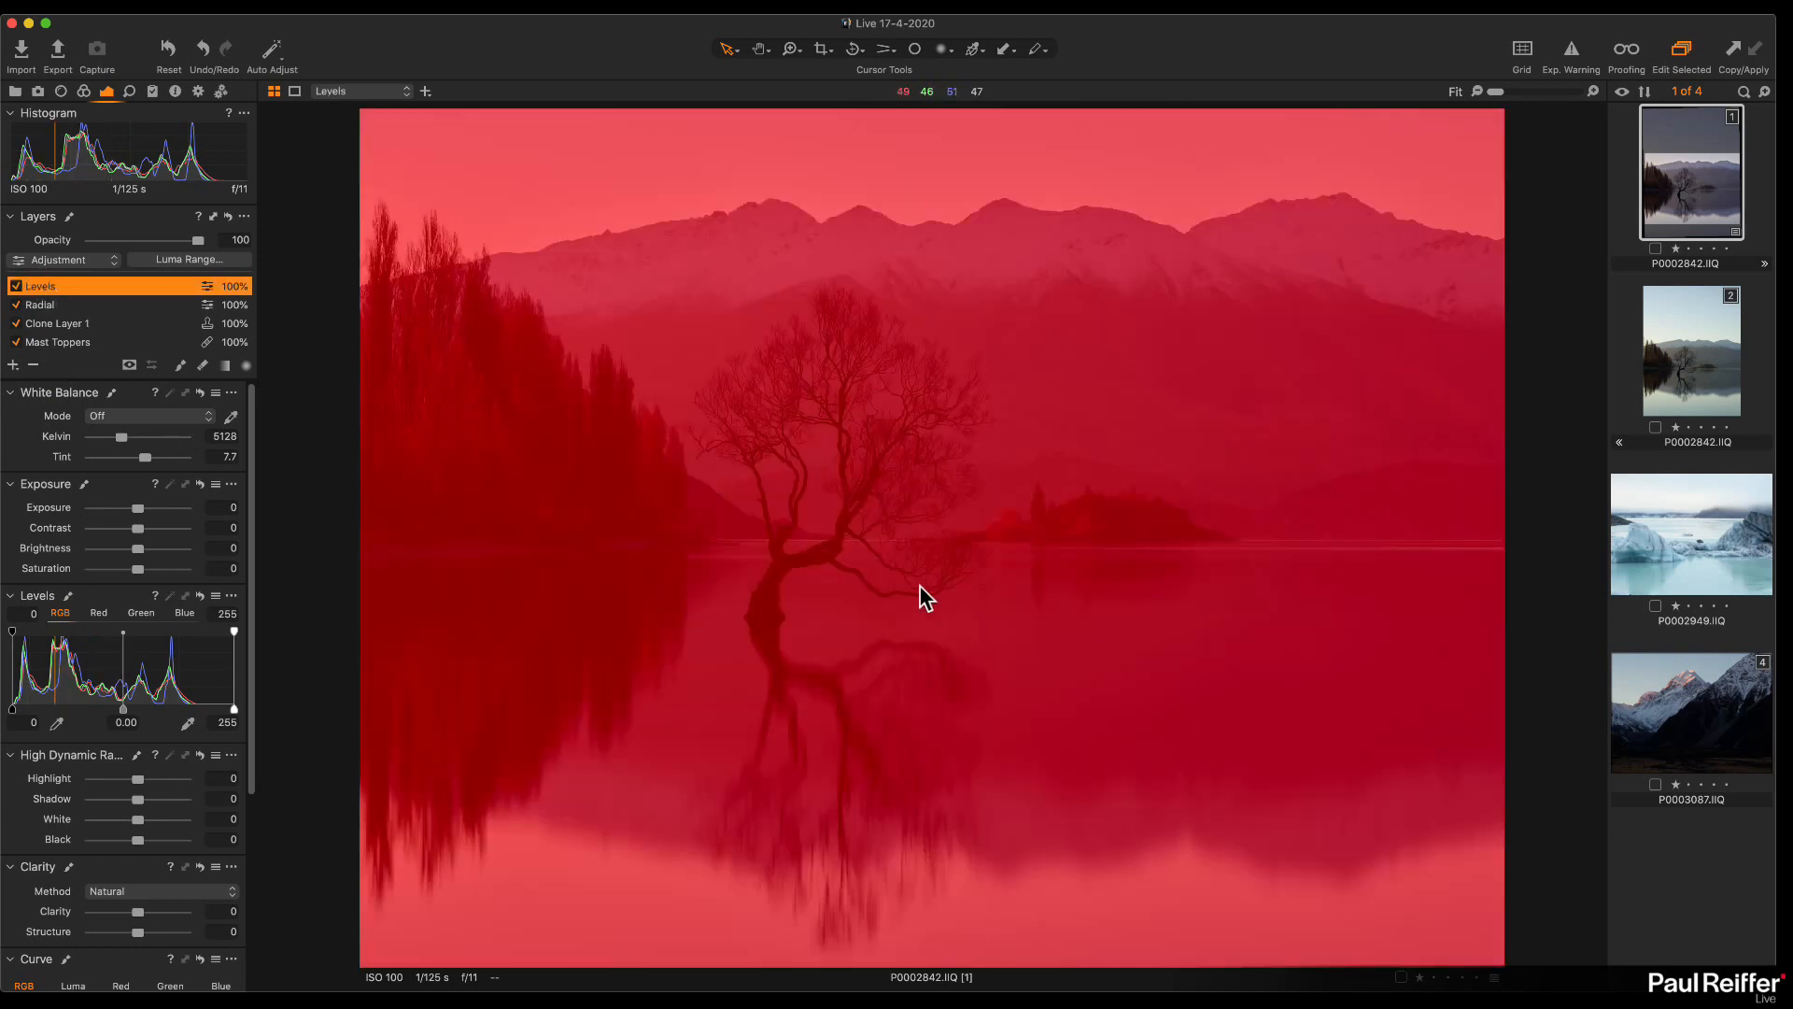
key("m")
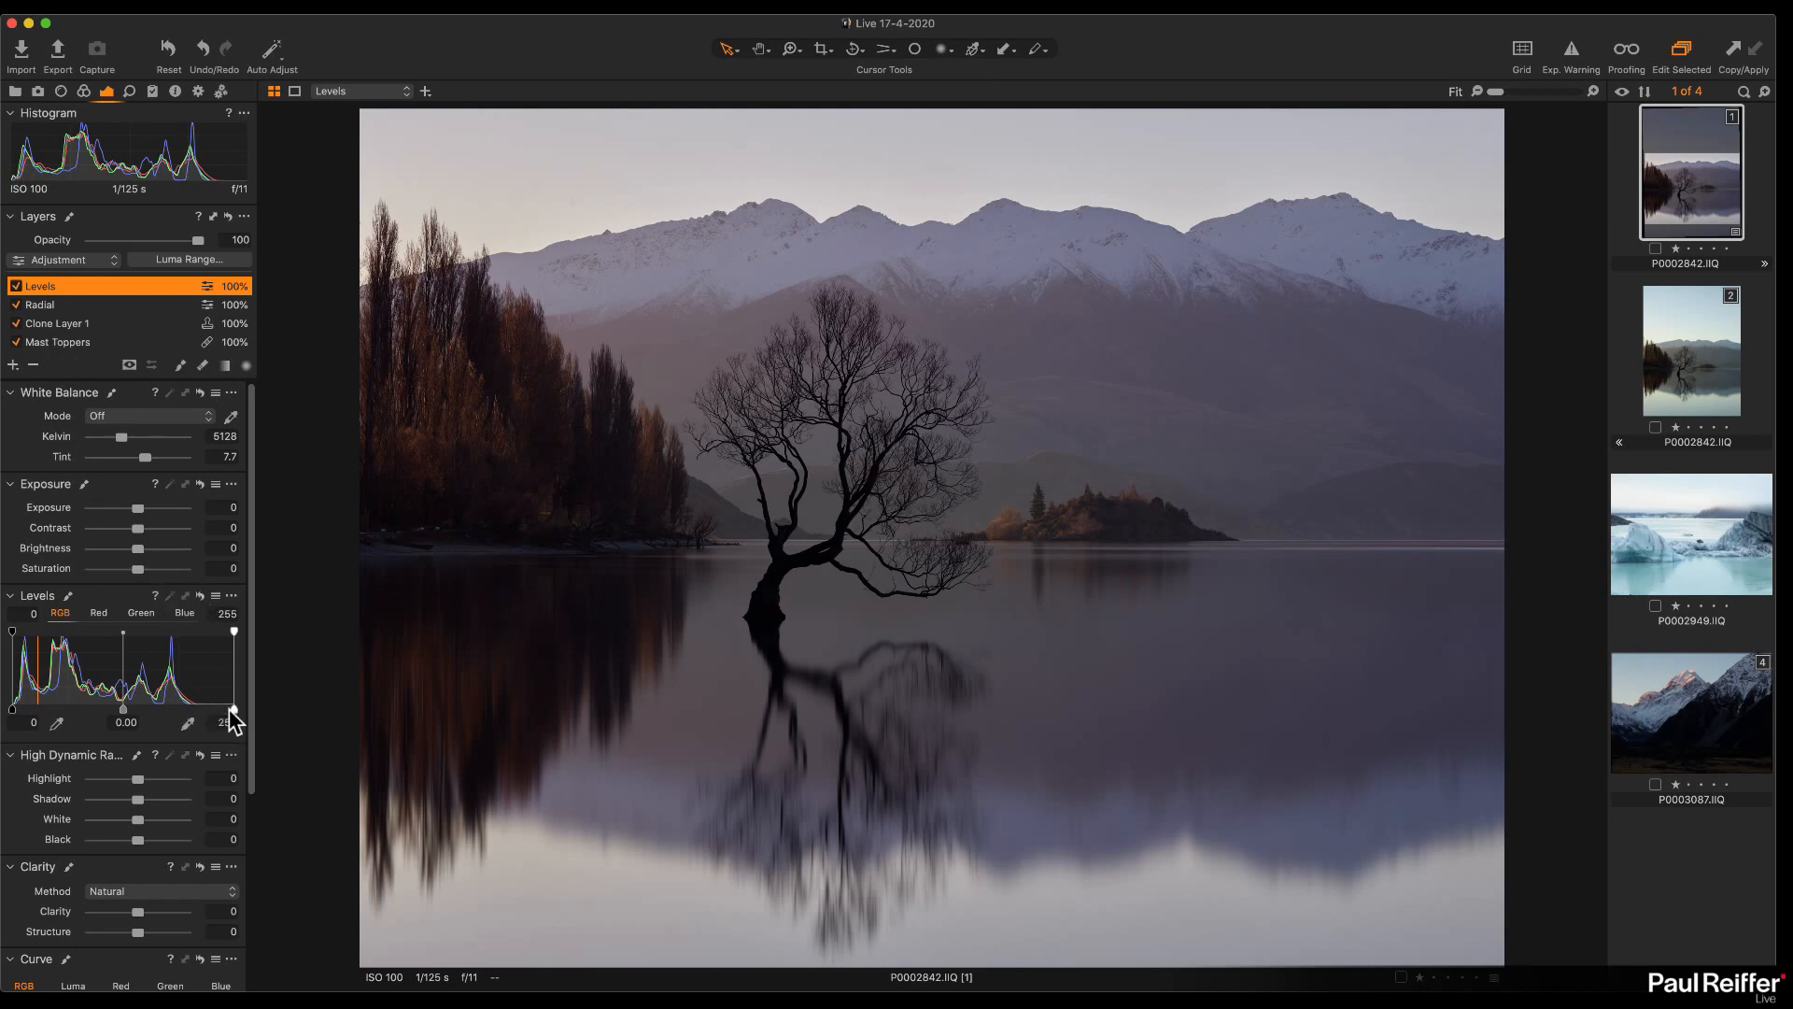
Step: Set the RGB white point to 226 and the black point to 1 on the Levels layer
left_click_drag(233, 709, 204, 711)
left_click_drag(12, 709, 16, 712)
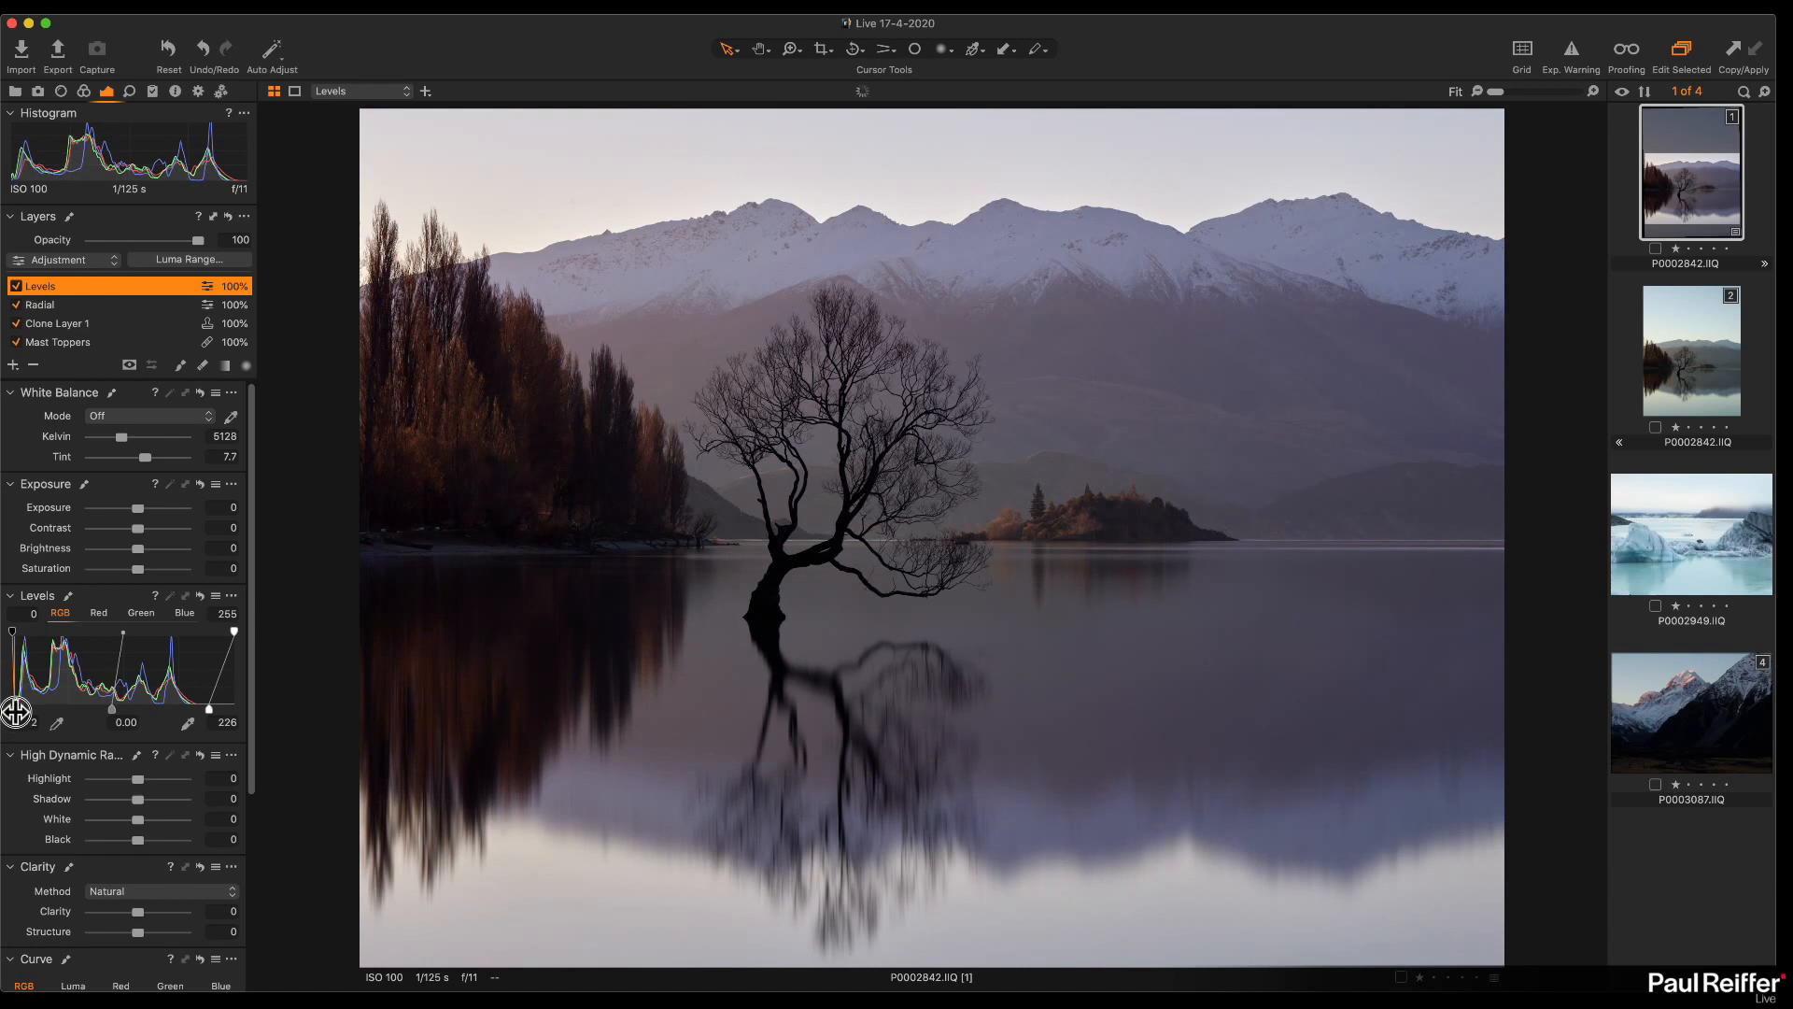
left_click(29, 721)
type("1")
key("Tab")
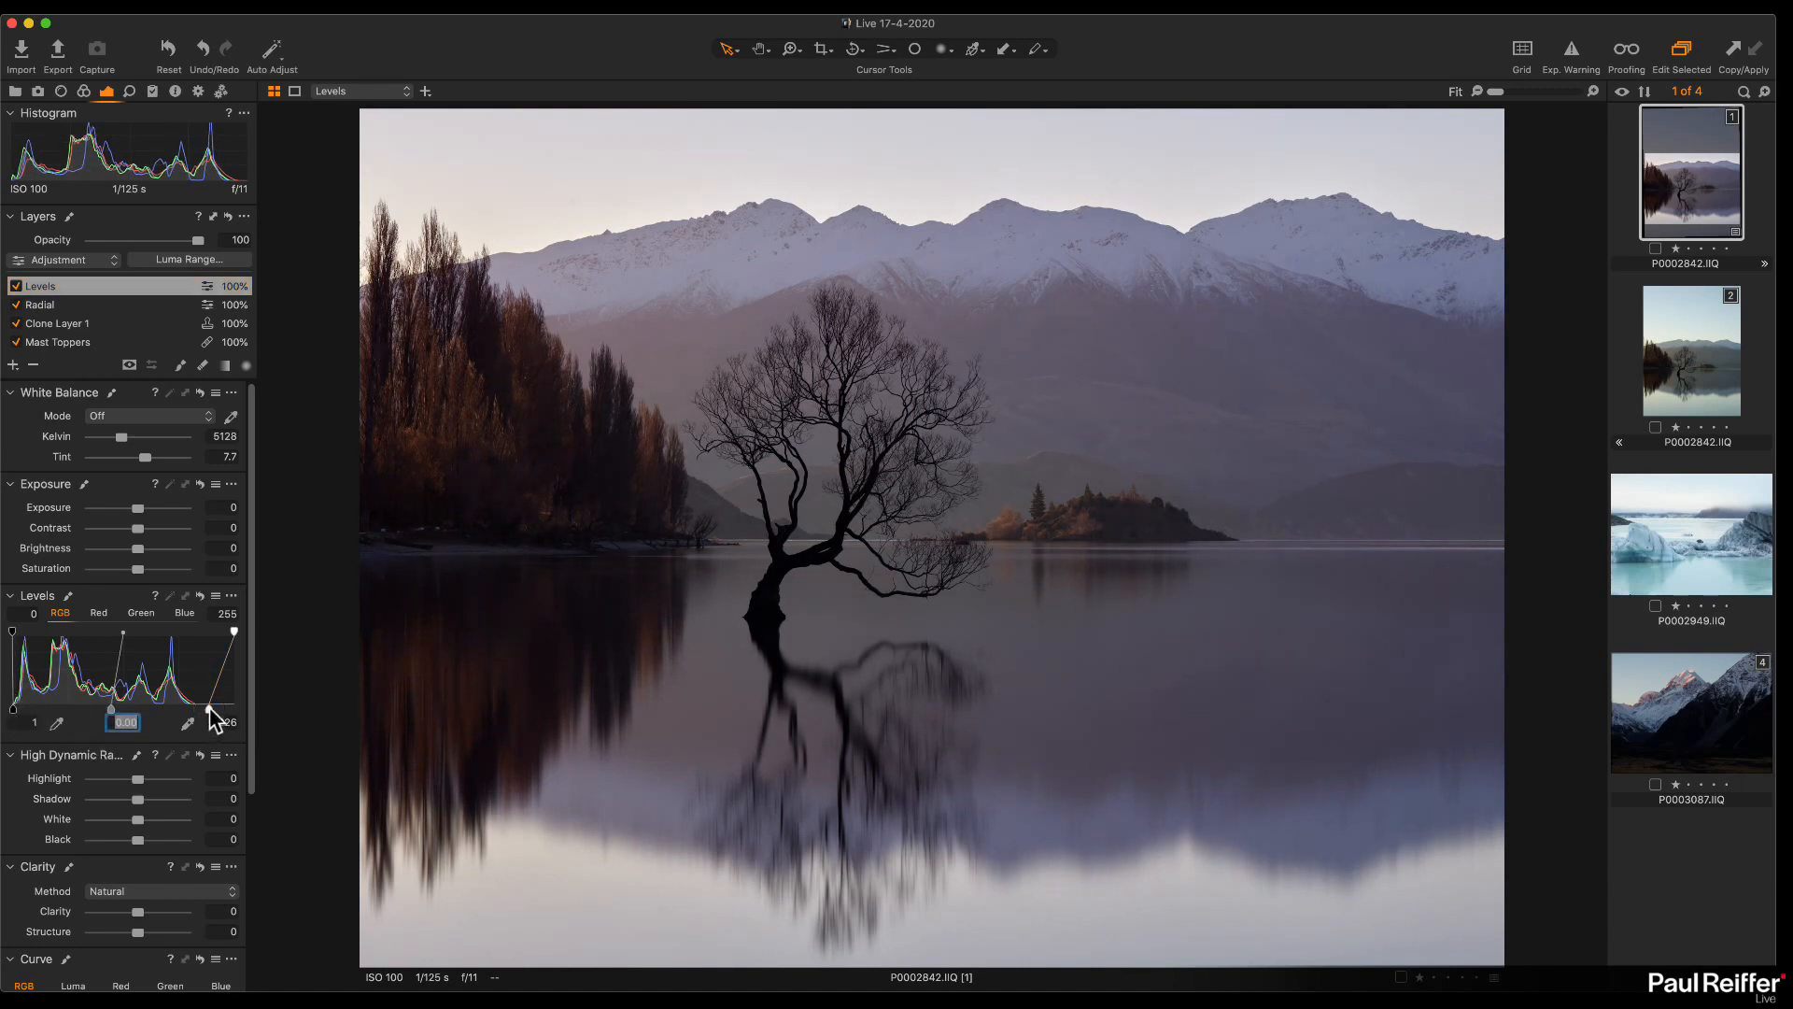
Step: Compare the photo with the Levels layer switched off and on, leaving the layer enabled
left_click(16, 286)
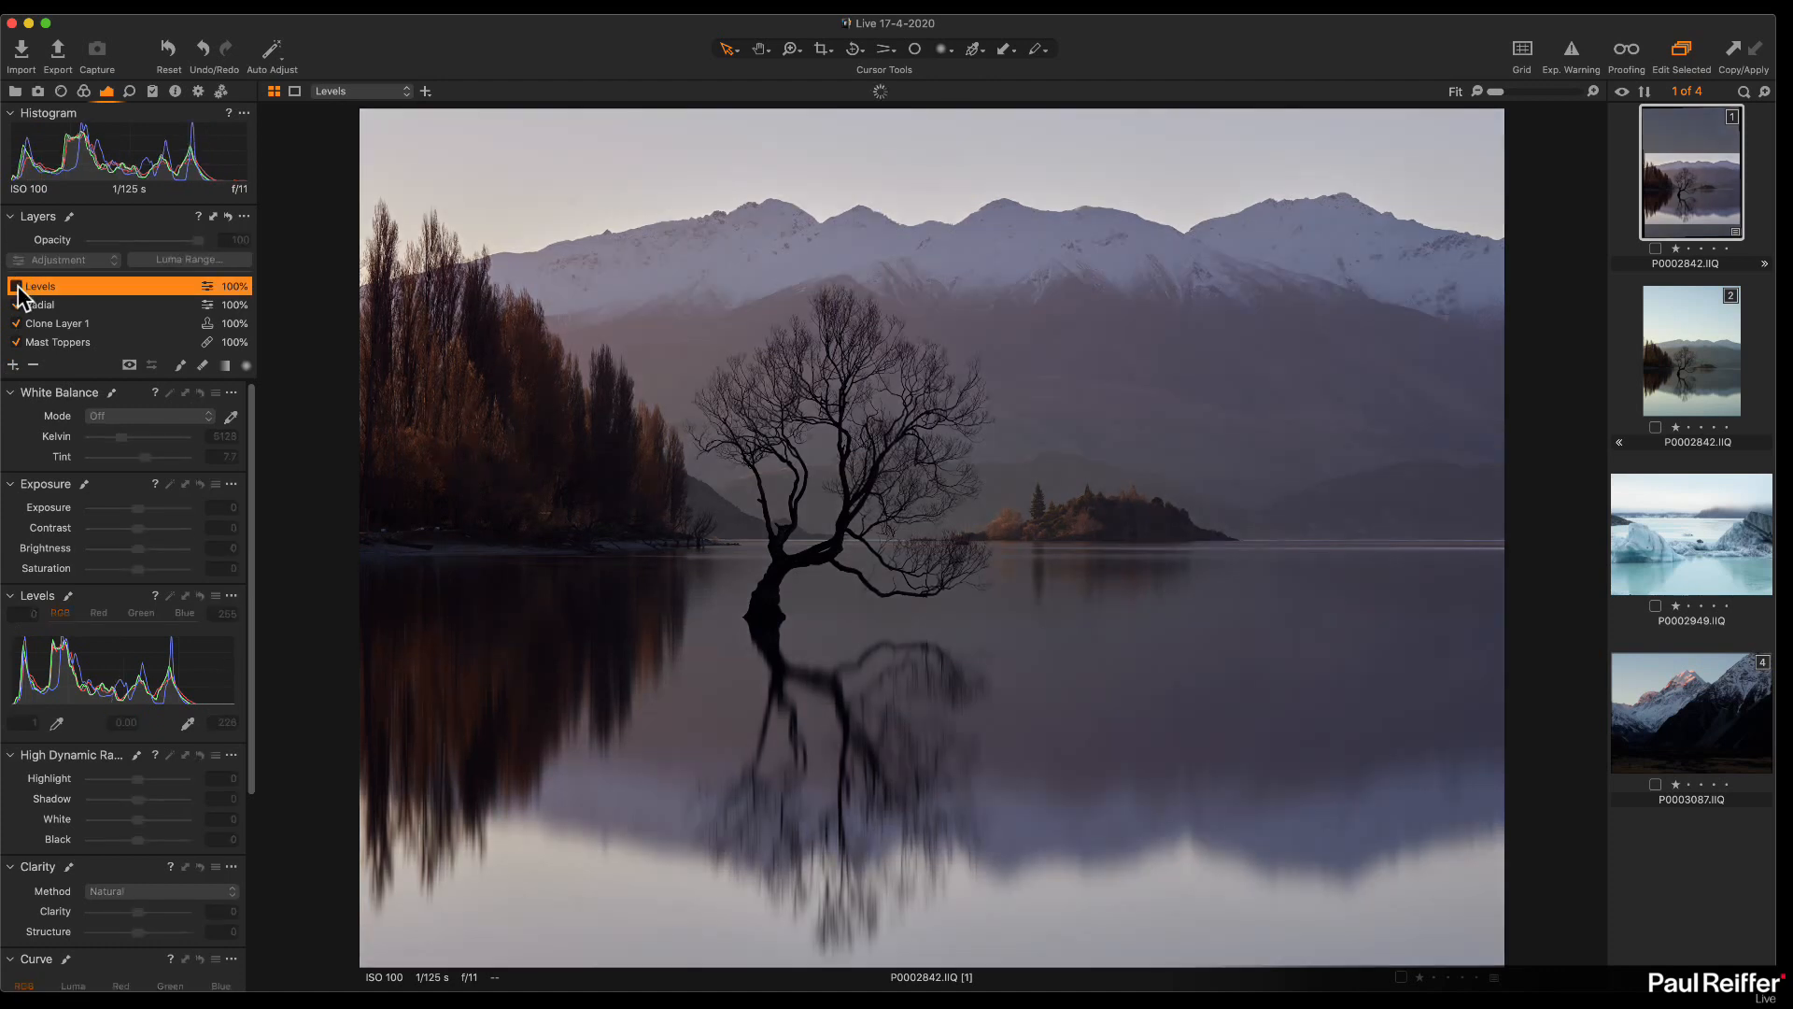
left_click(16, 285)
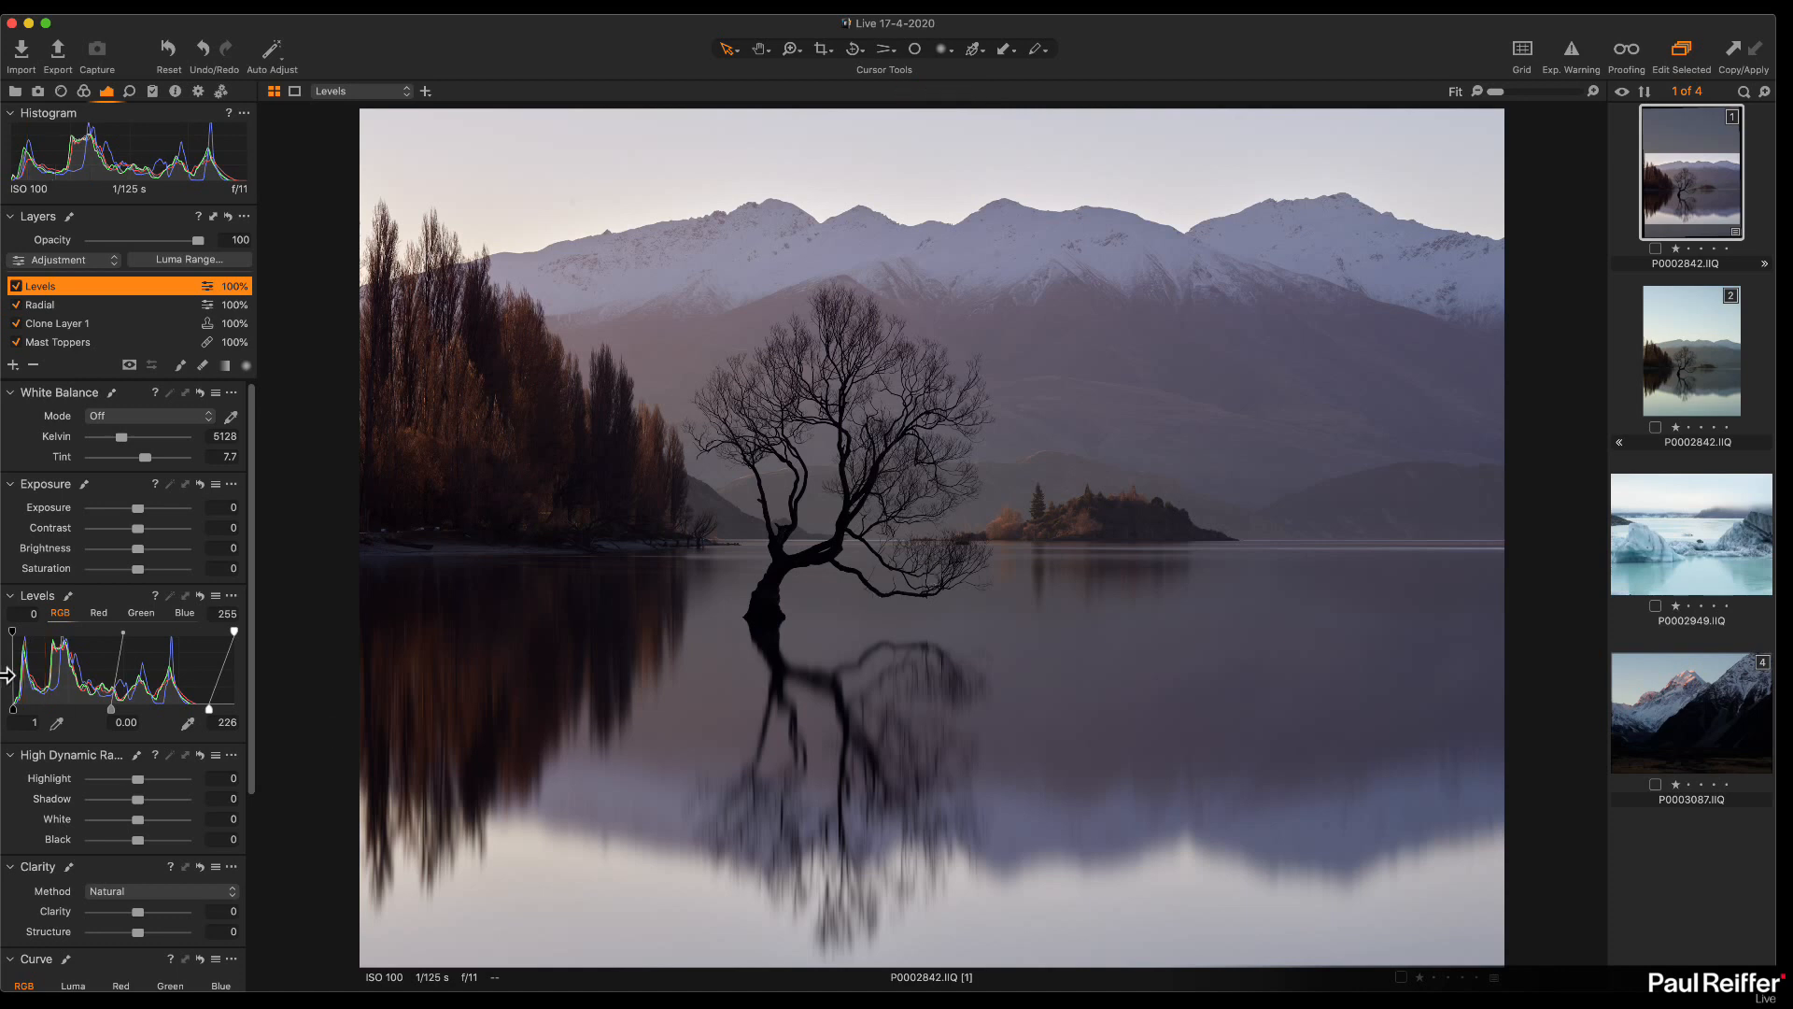
scroll(100, 691, "down", 5)
scroll(100, 691, "down", 4)
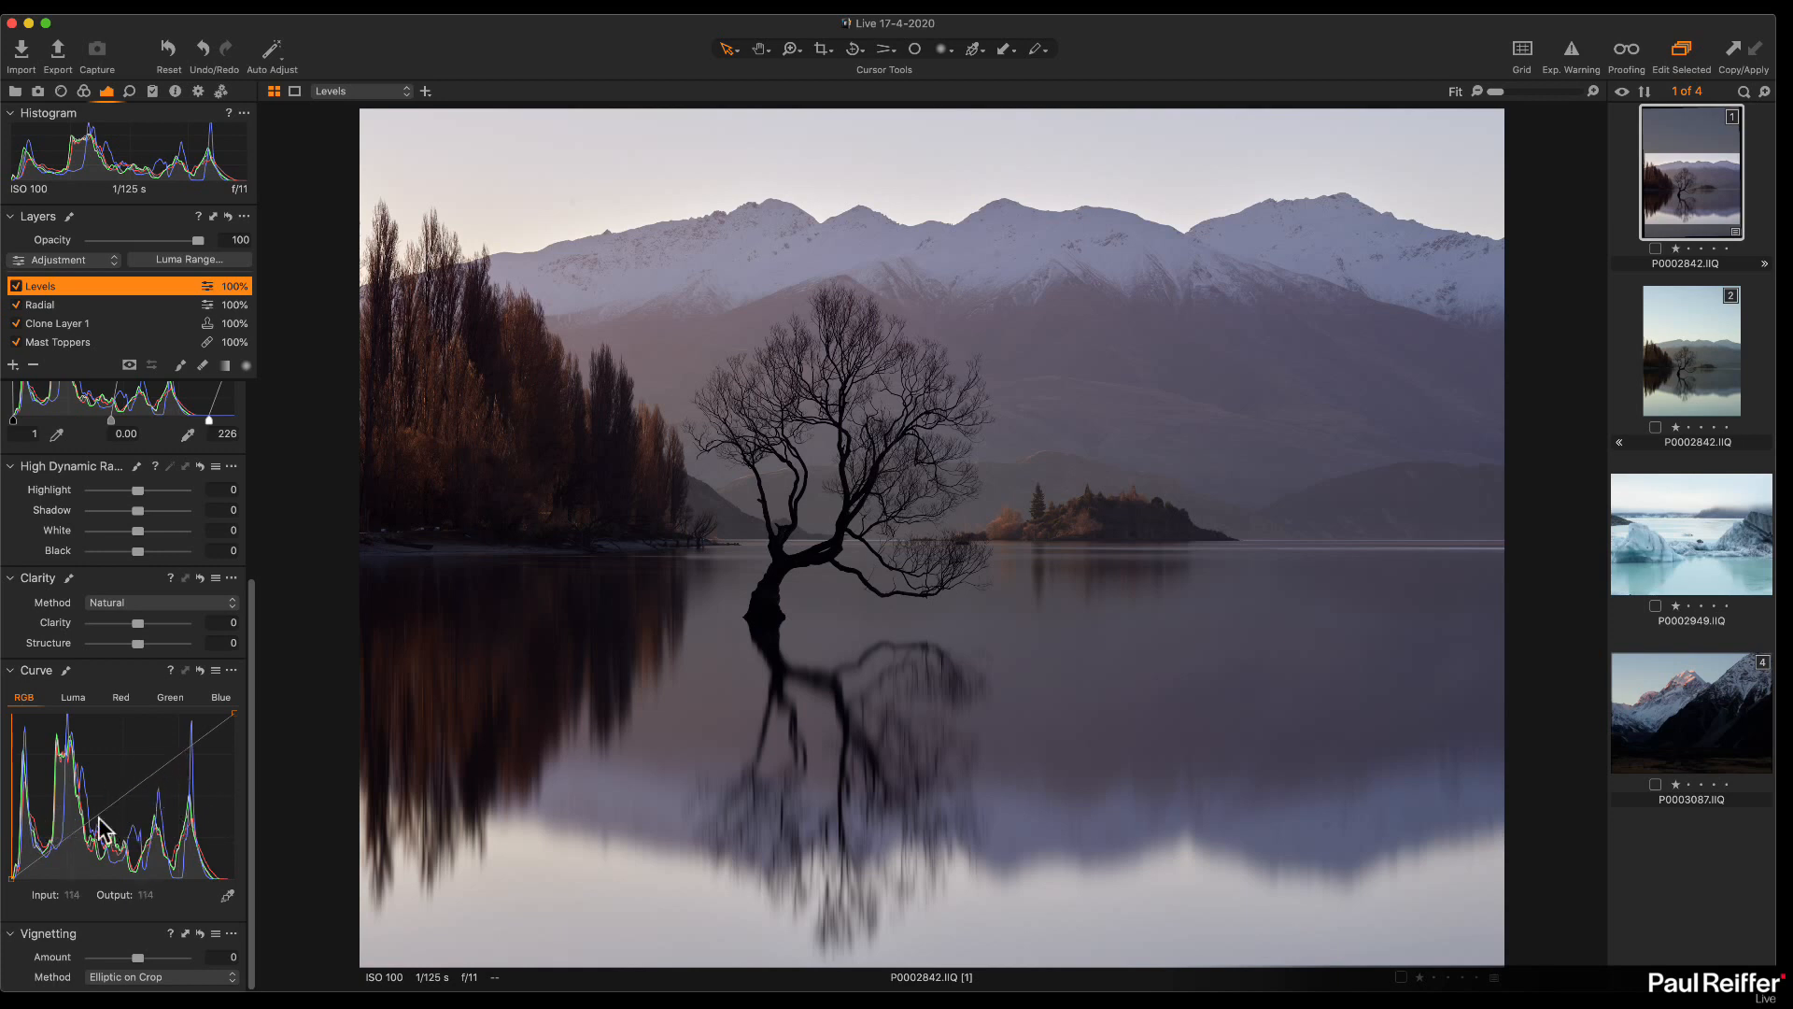
scroll(93, 784, "up", 5)
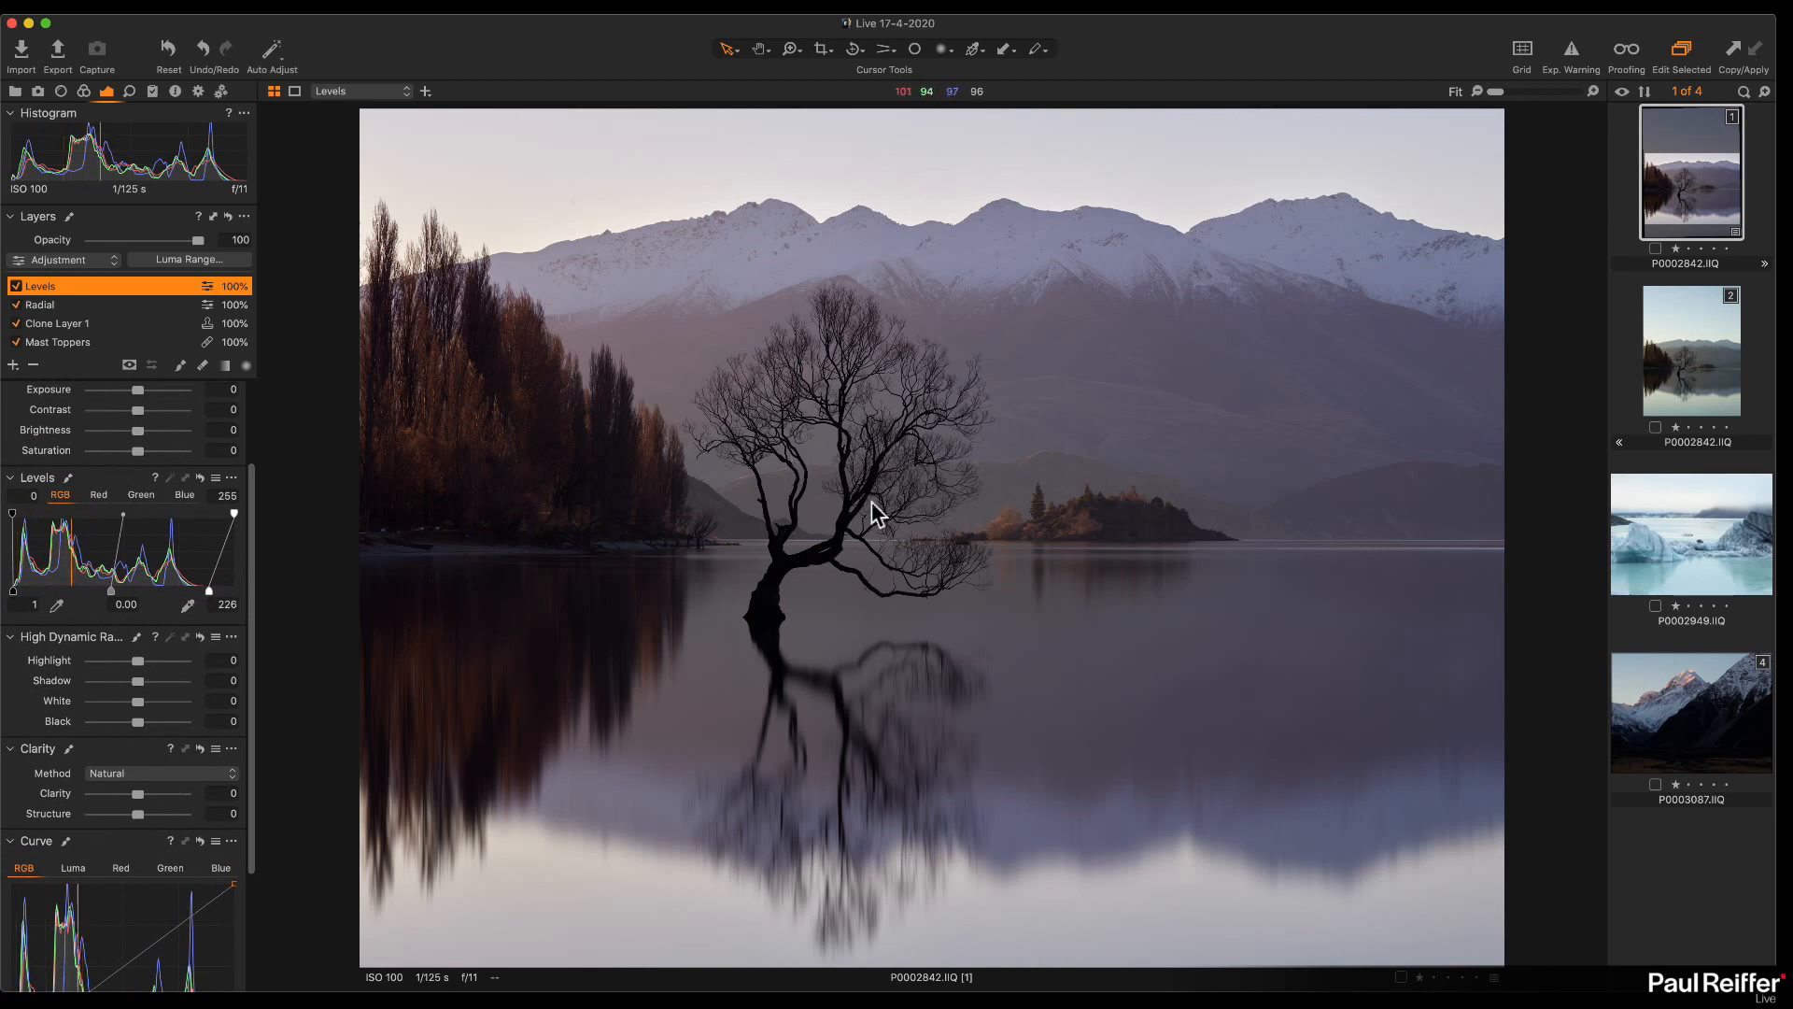
left_click(16, 285)
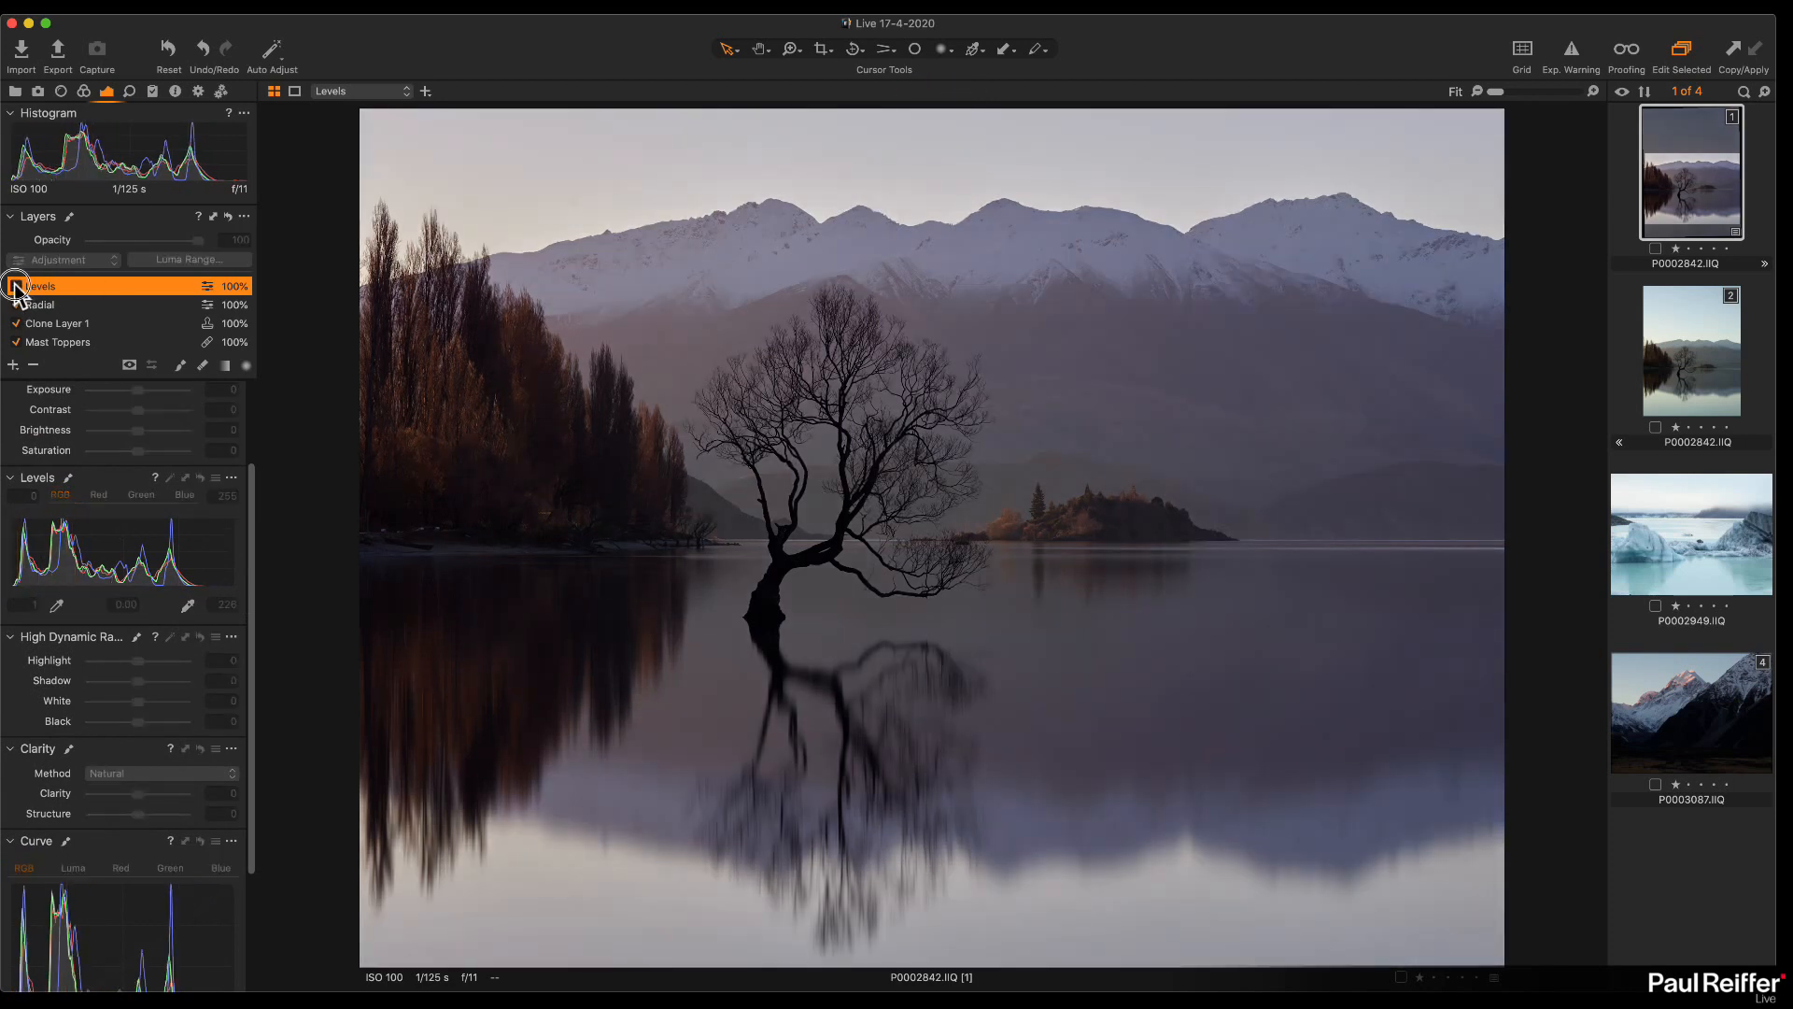
left_click(16, 286)
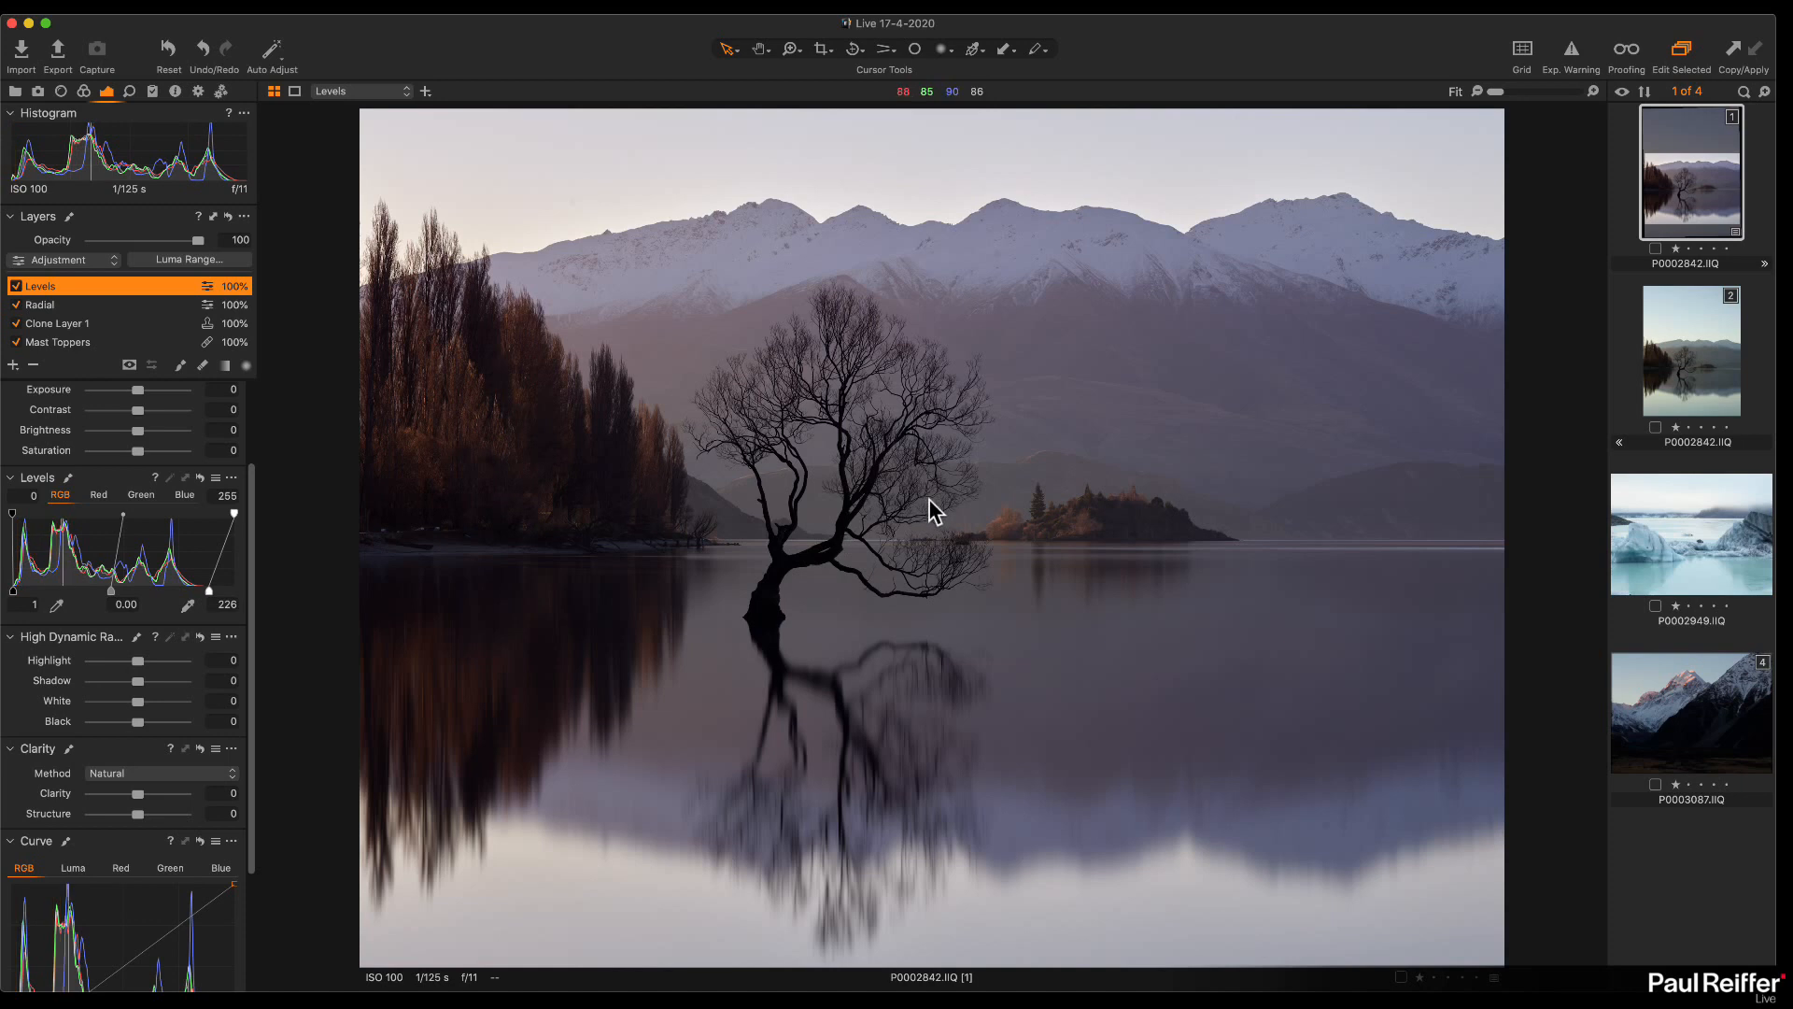
Step: Reframe the landscape crop by moving it slightly upward in the photo and extending its upper-left corner a little
left_click(821, 52)
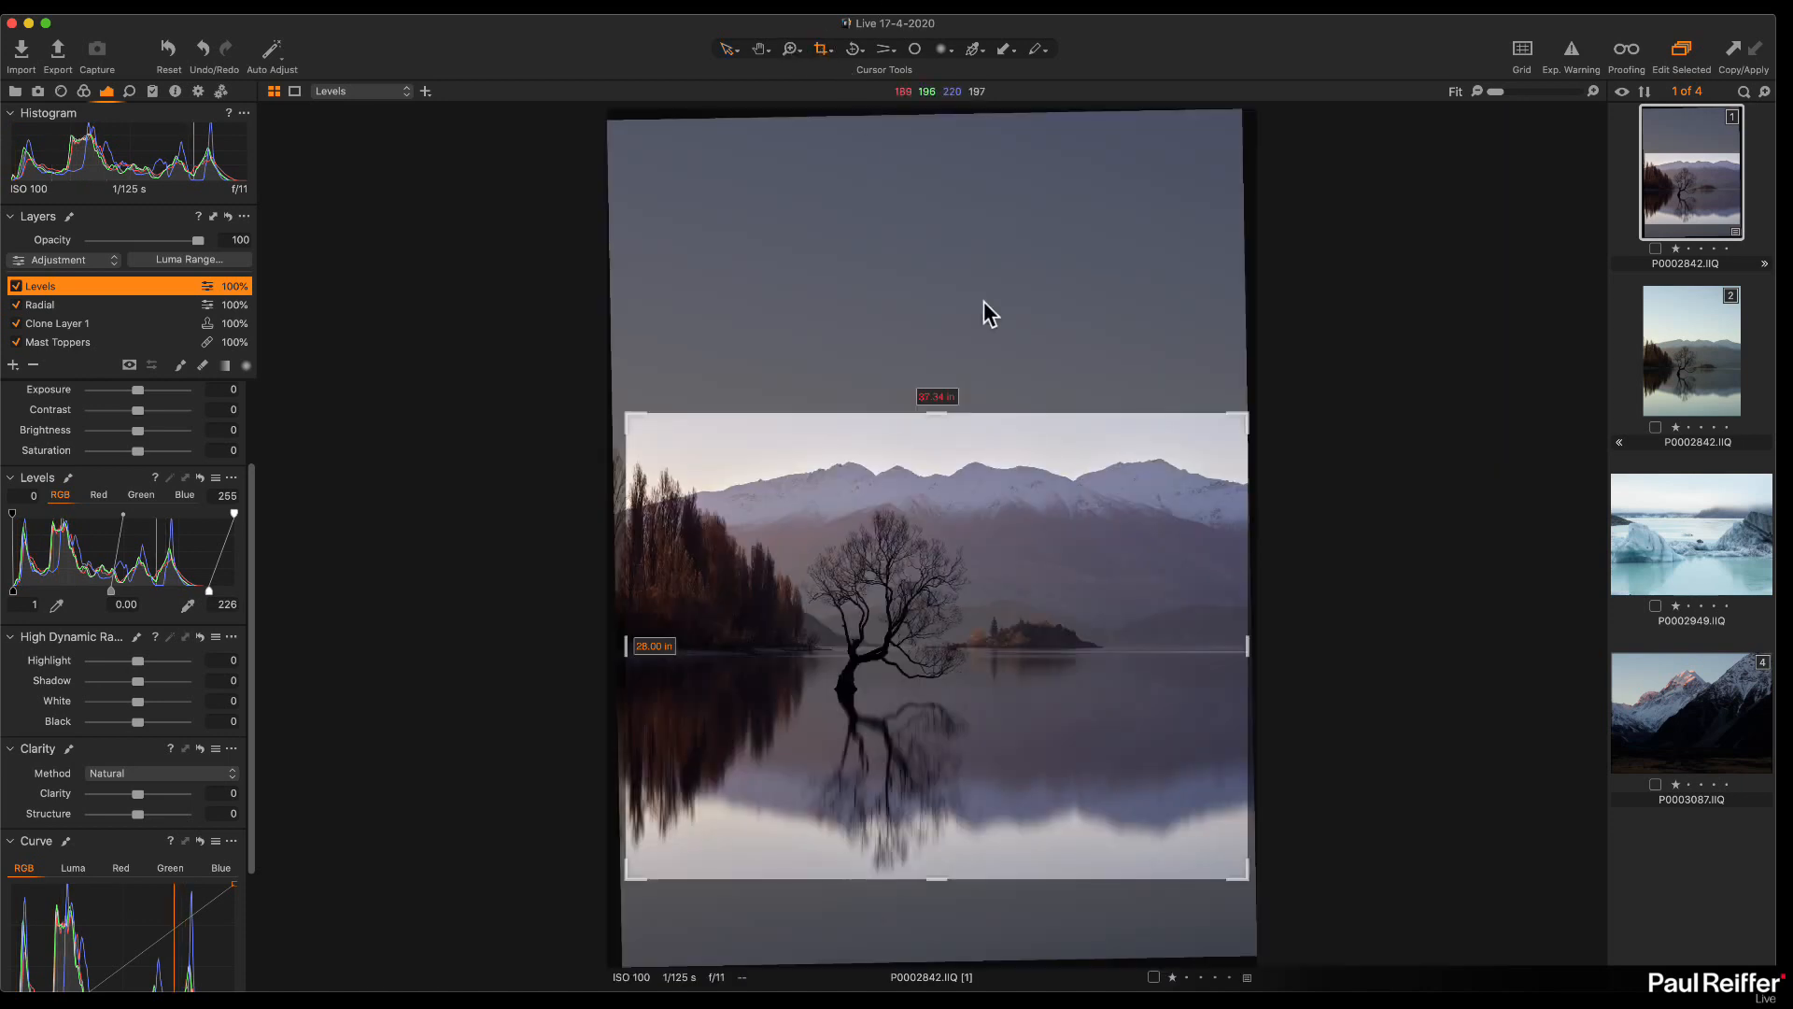
right_click(940, 397)
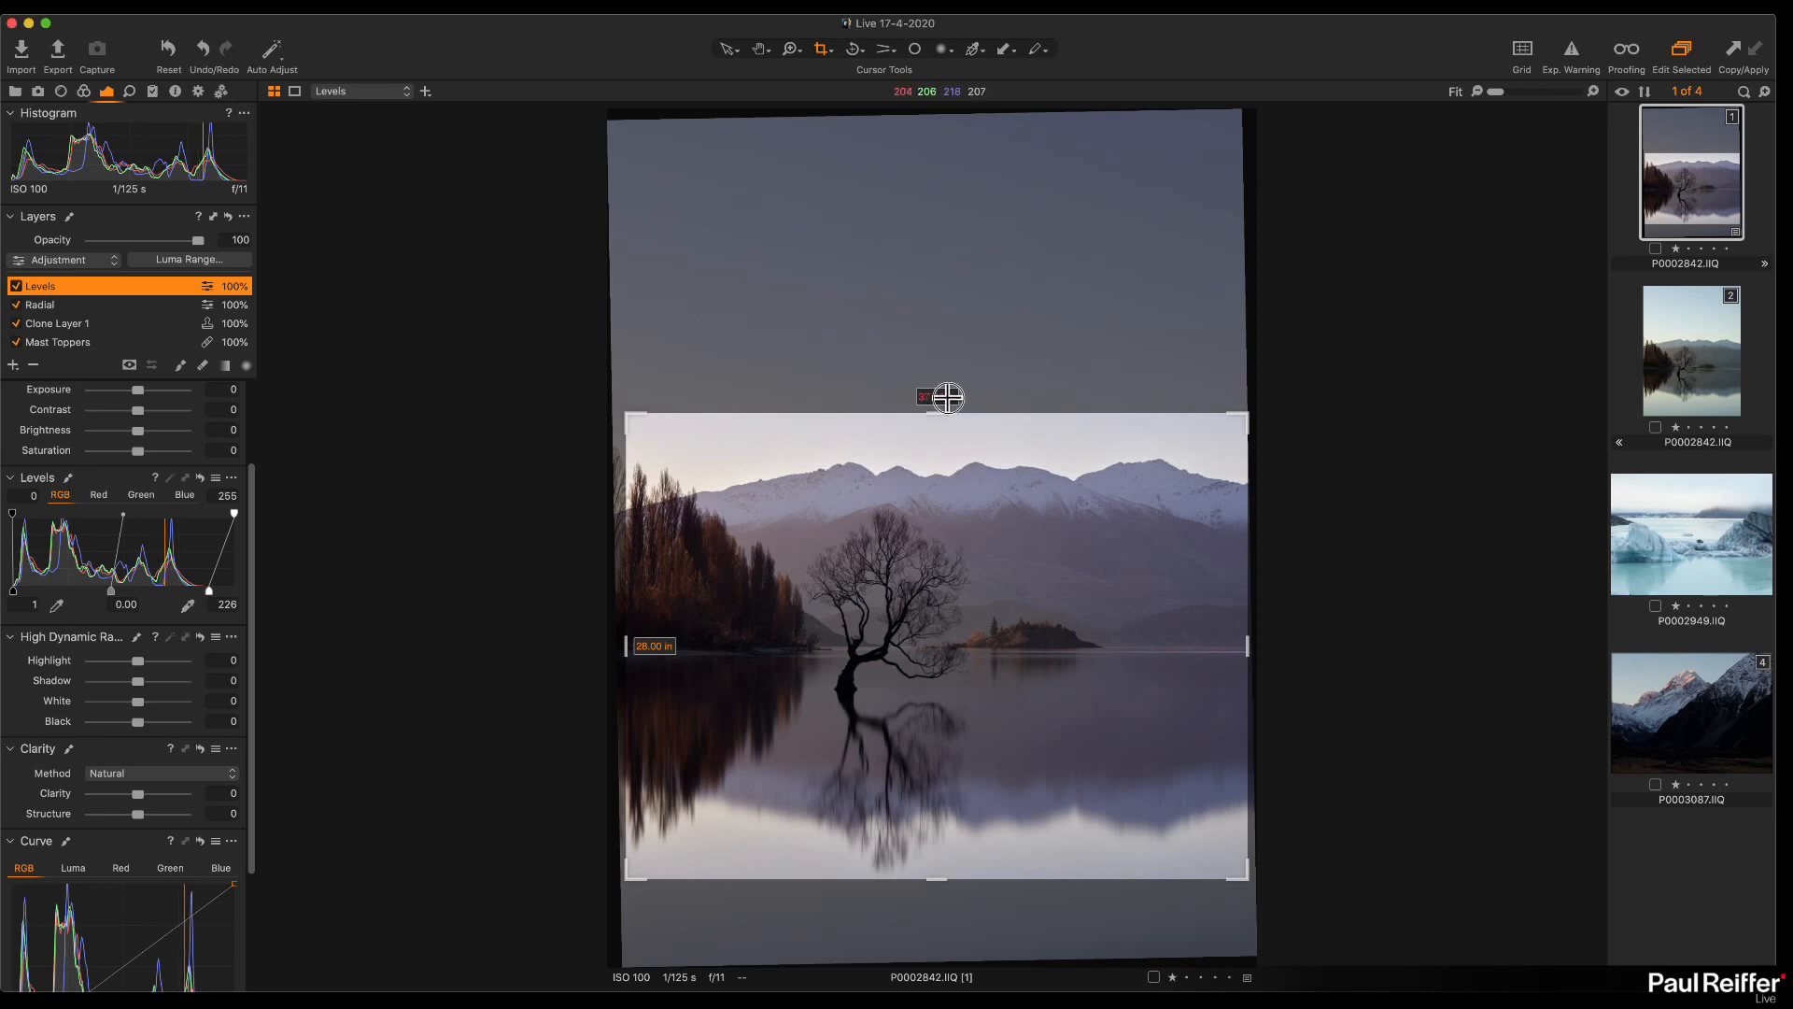
left_click(943, 395)
left_click_drag(1239, 126, 1420, 572)
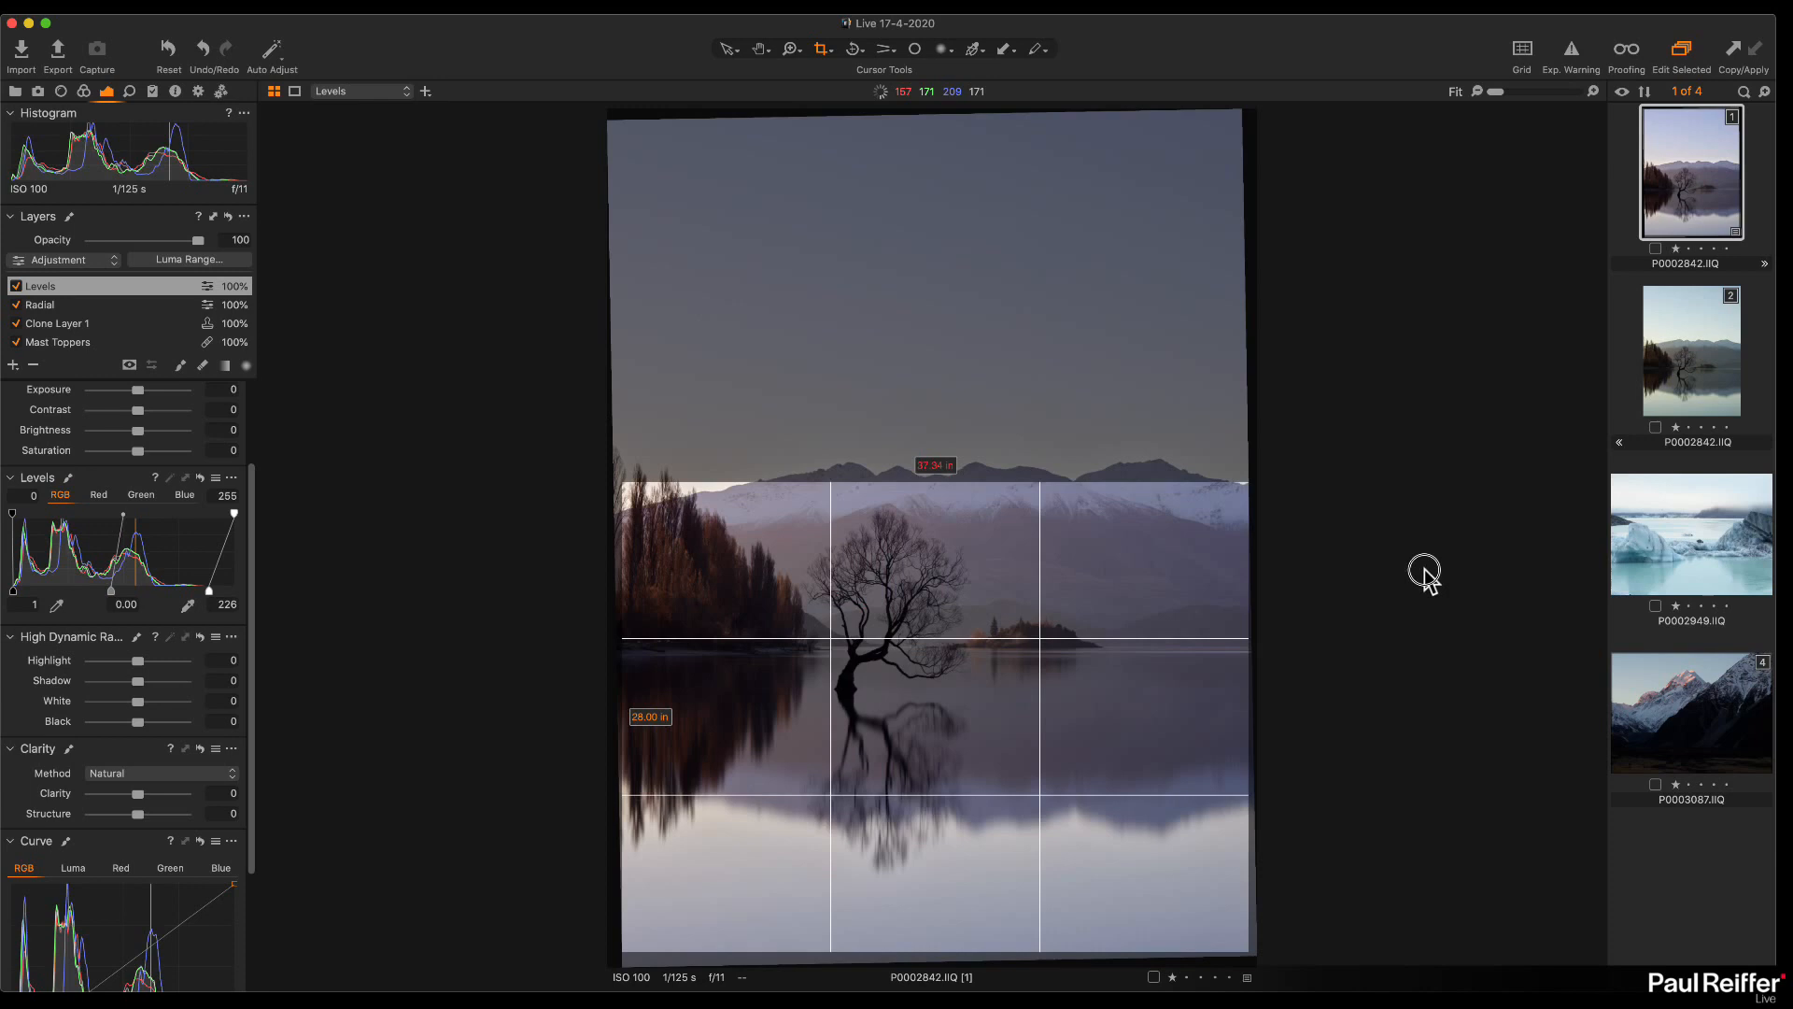
left_click_drag(1071, 577, 1097, 545)
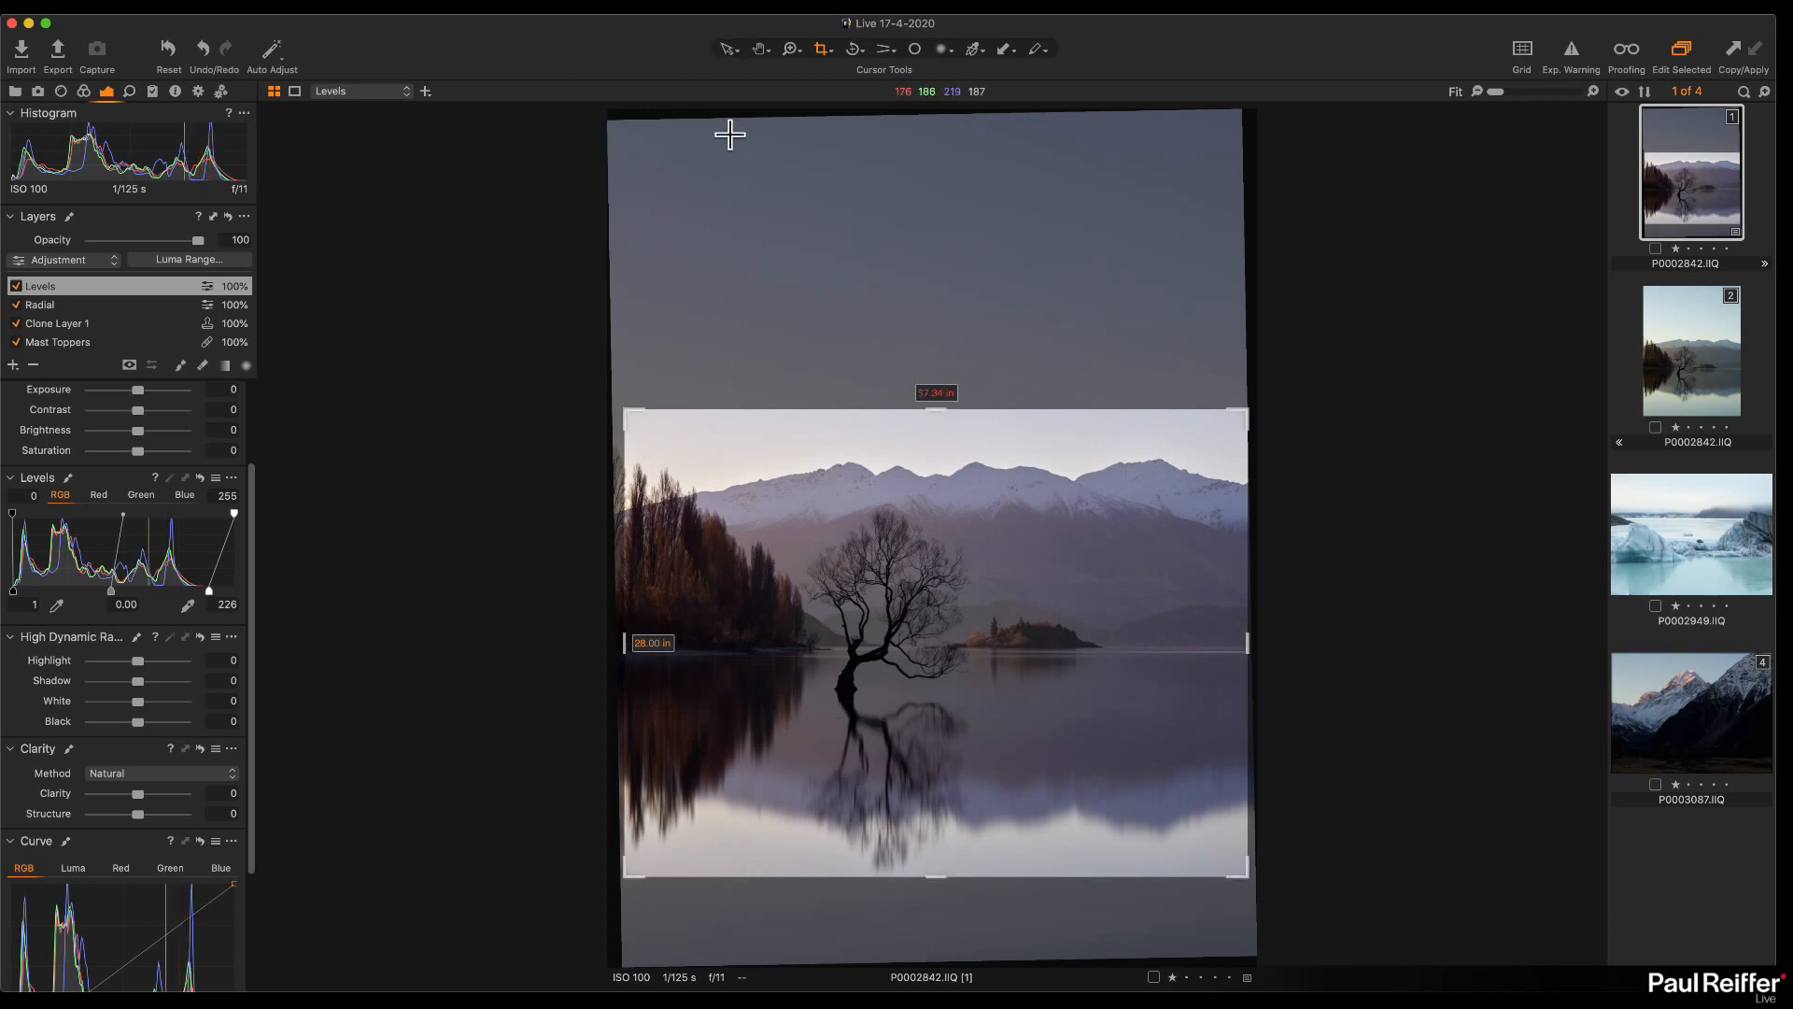
left_click(727, 50)
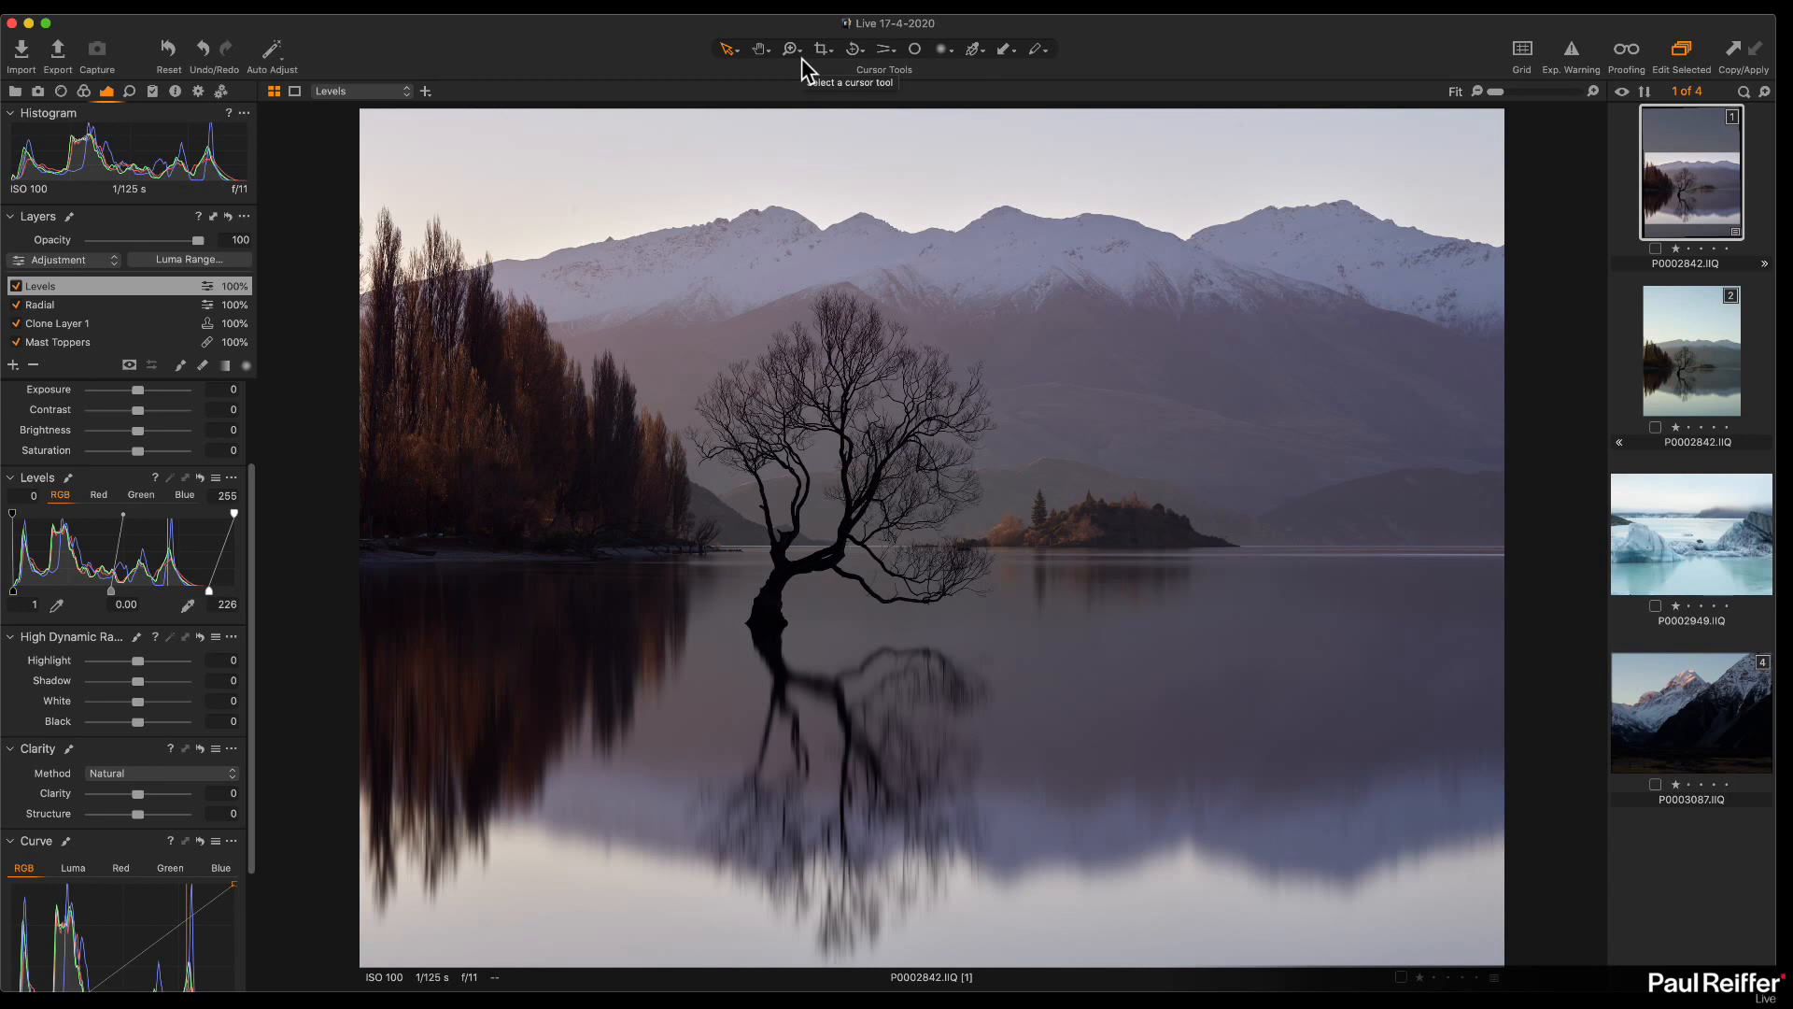
left_click(821, 44)
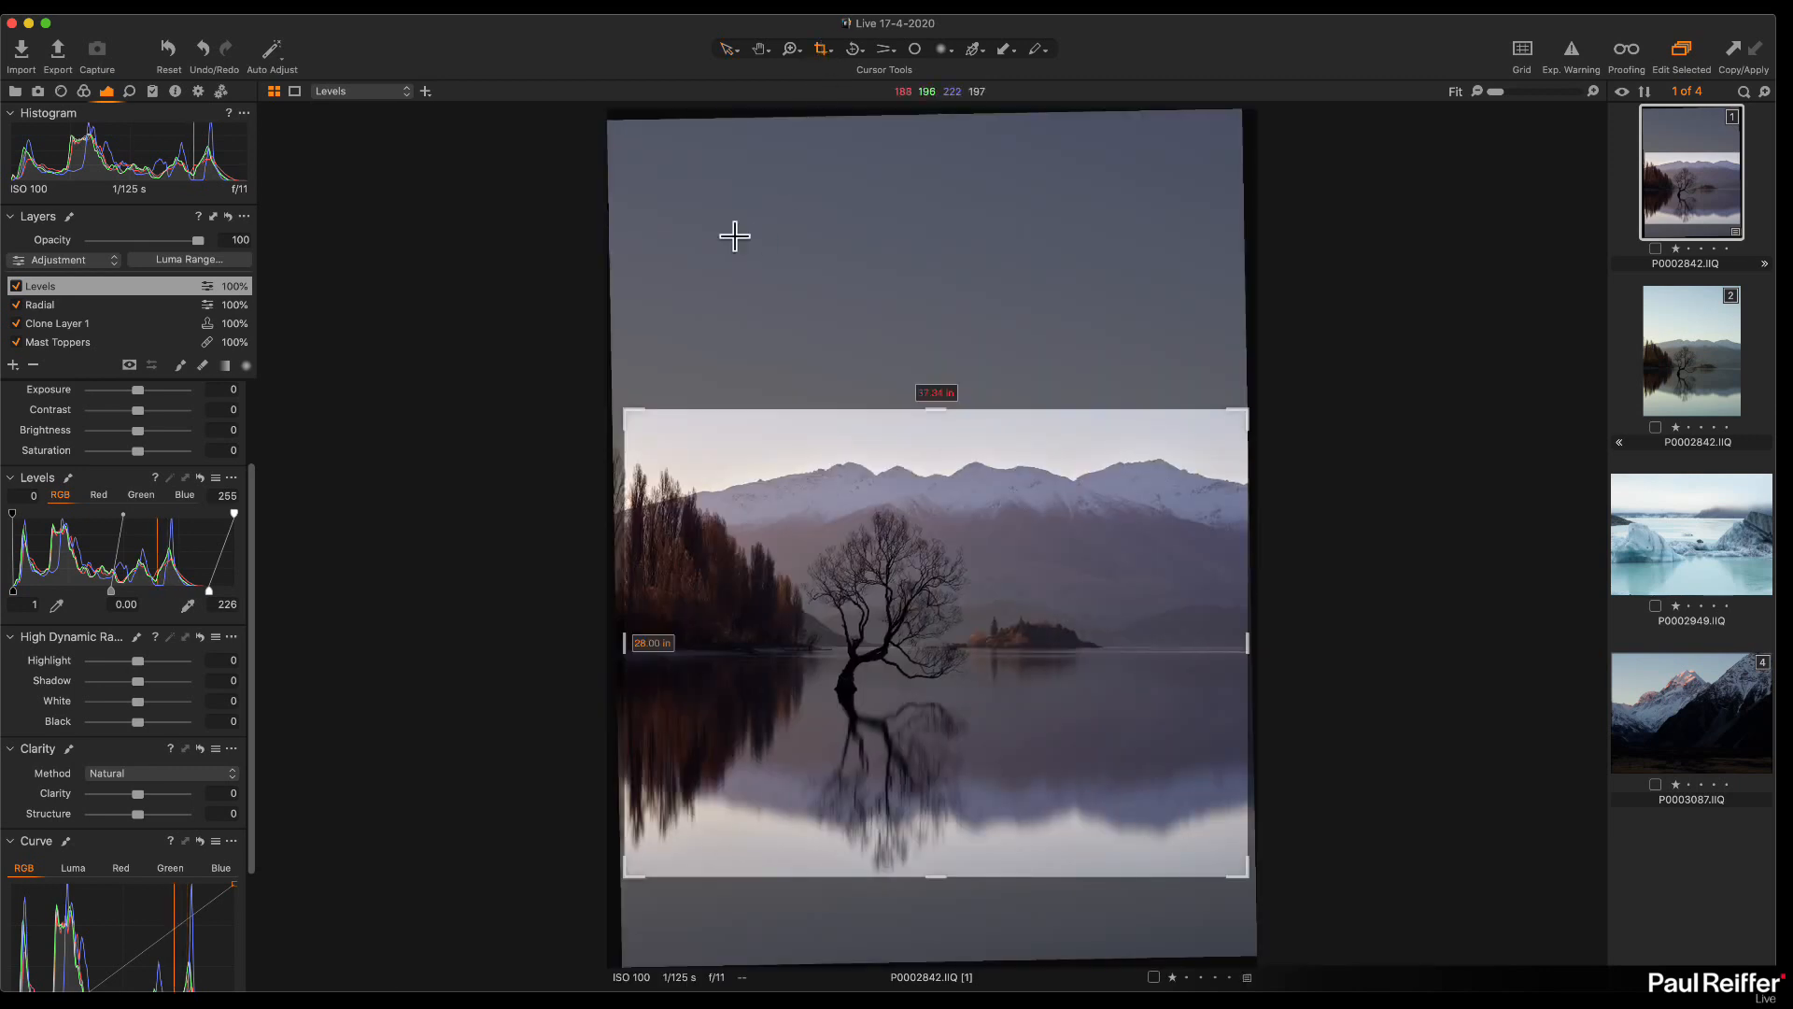
left_click_drag(622, 409, 622, 407)
left_click(728, 51)
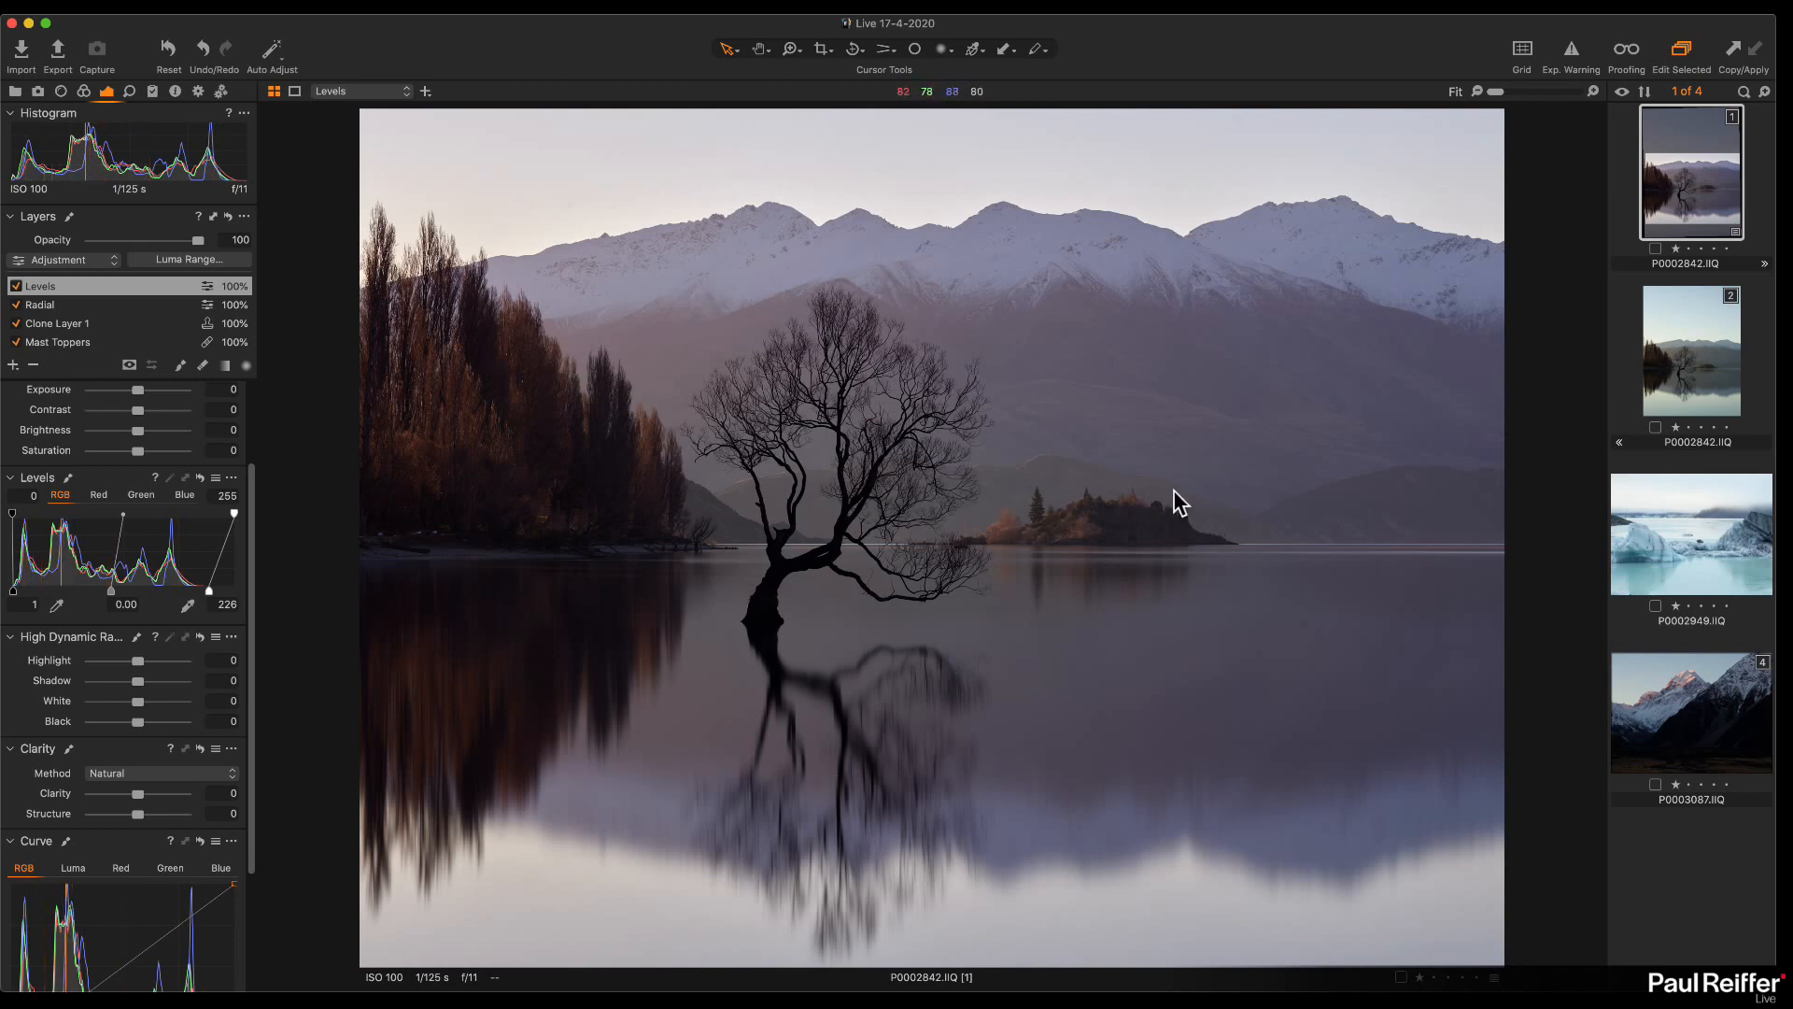
right_click(1656, 194)
mouse_move(1733, 297)
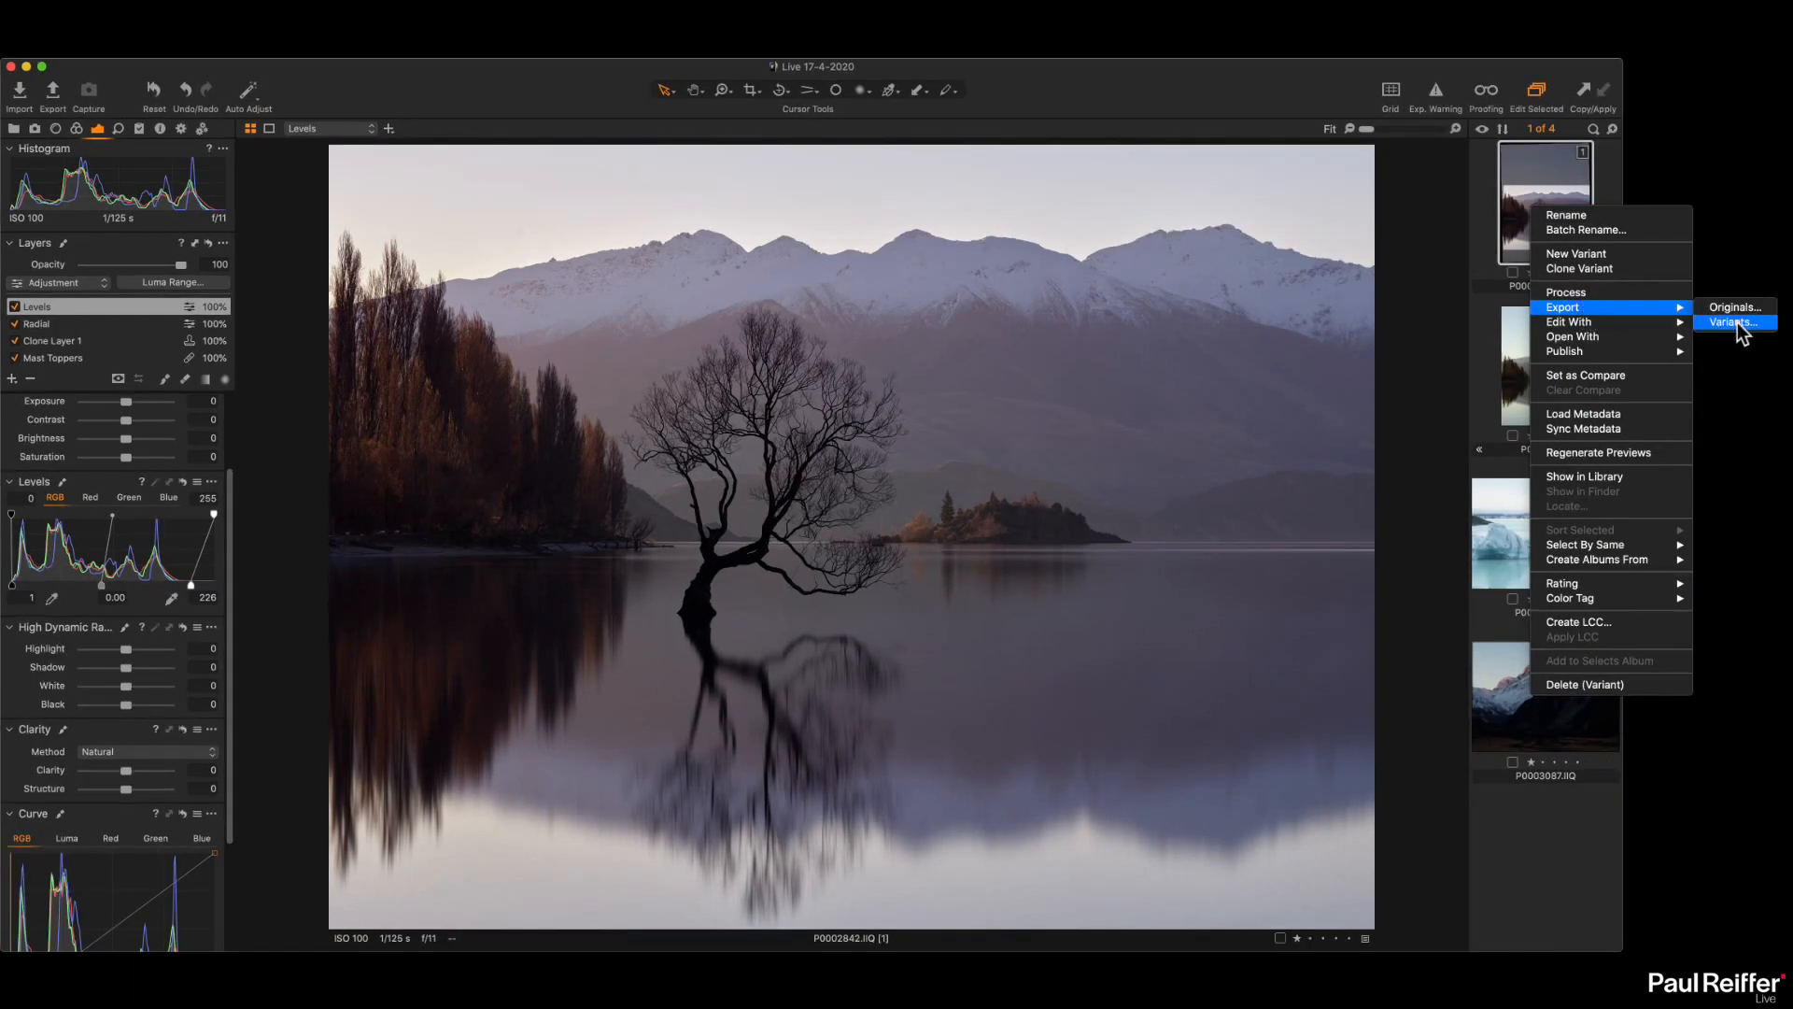
left_click(1735, 322)
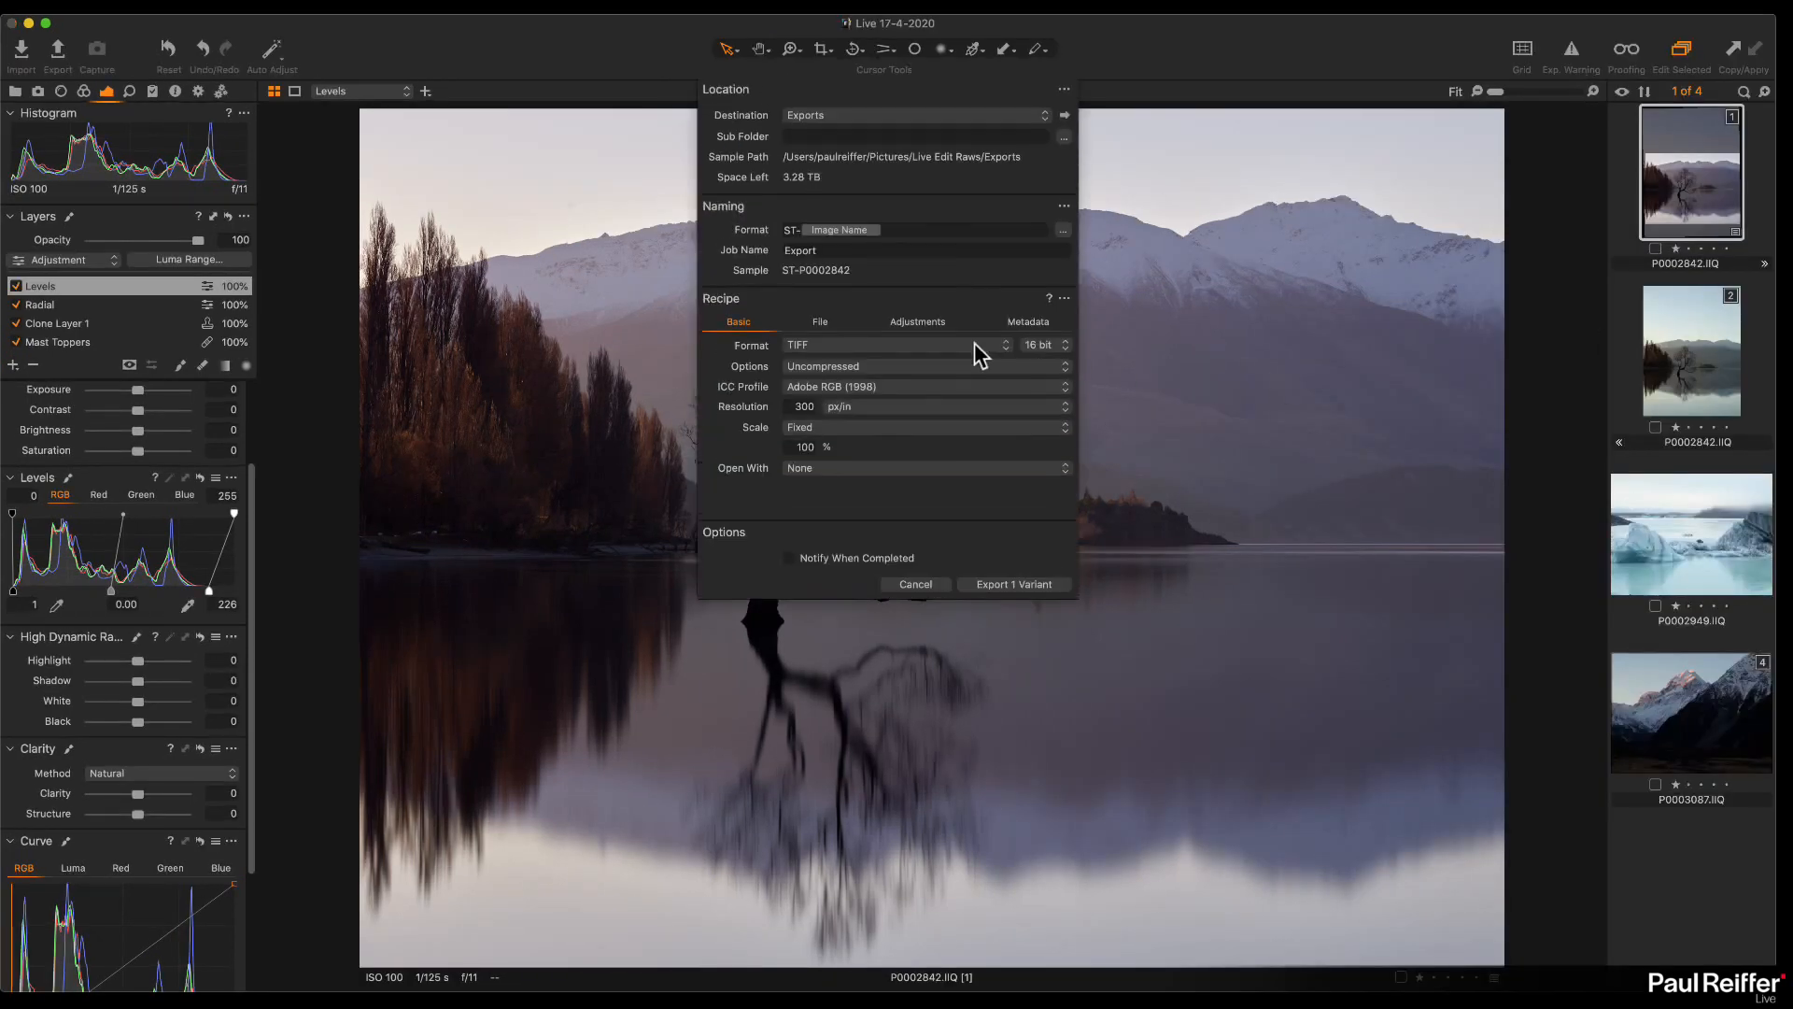
key("BackSpace")
key("BackSpace")
key("BackSpace")
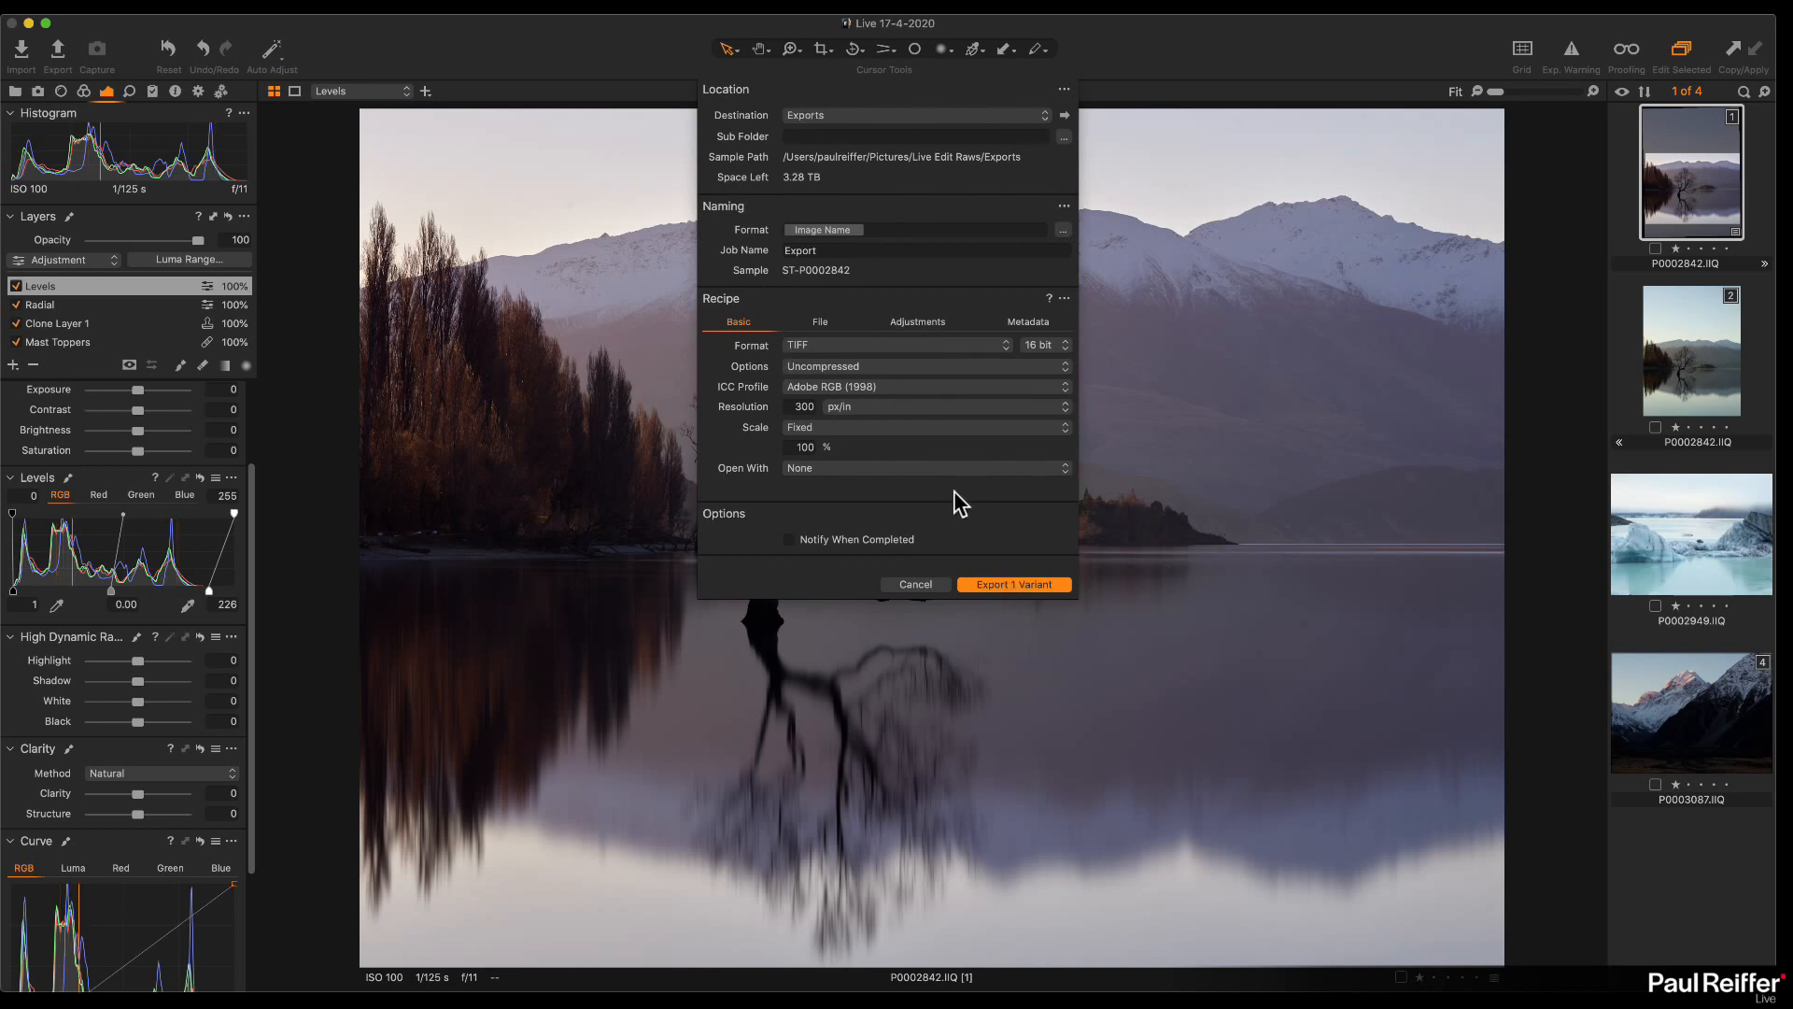
left_click(916, 584)
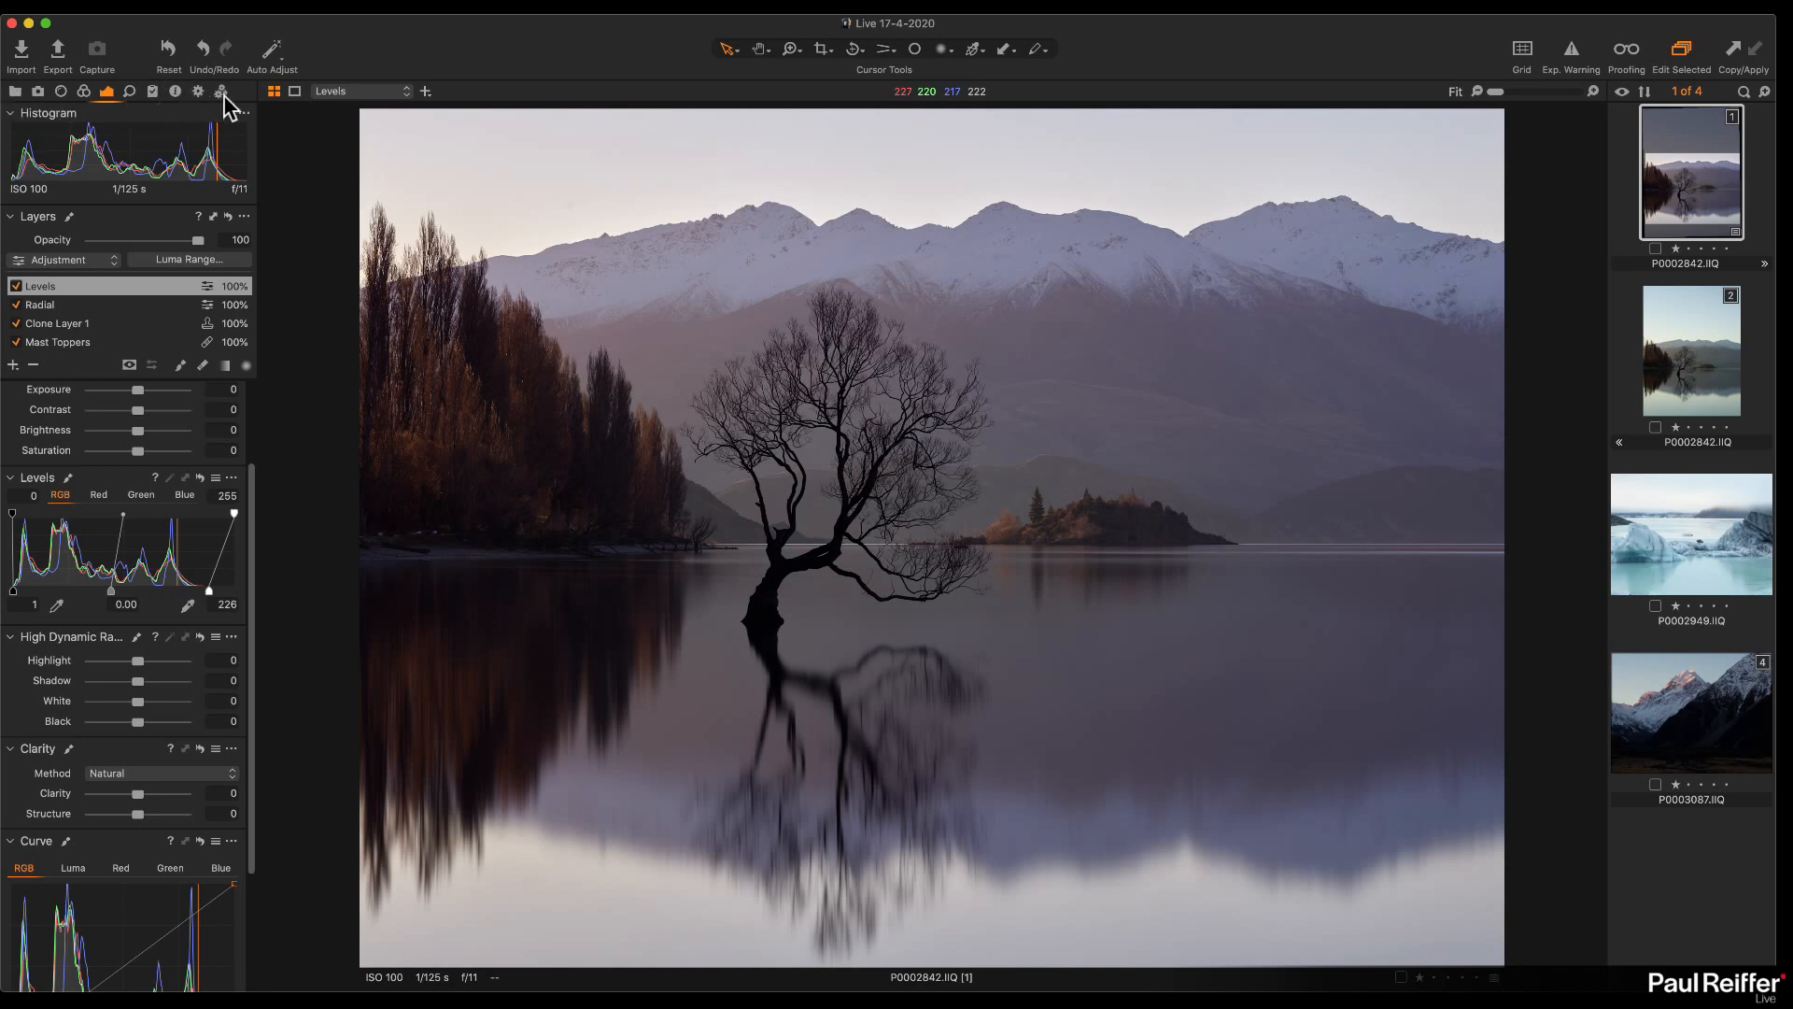
Step: Turn on Diffraction Correction in the lens corrections for the lake photo
left_click(60, 91)
left_click(242, 178)
left_click(292, 214)
left_click(131, 200)
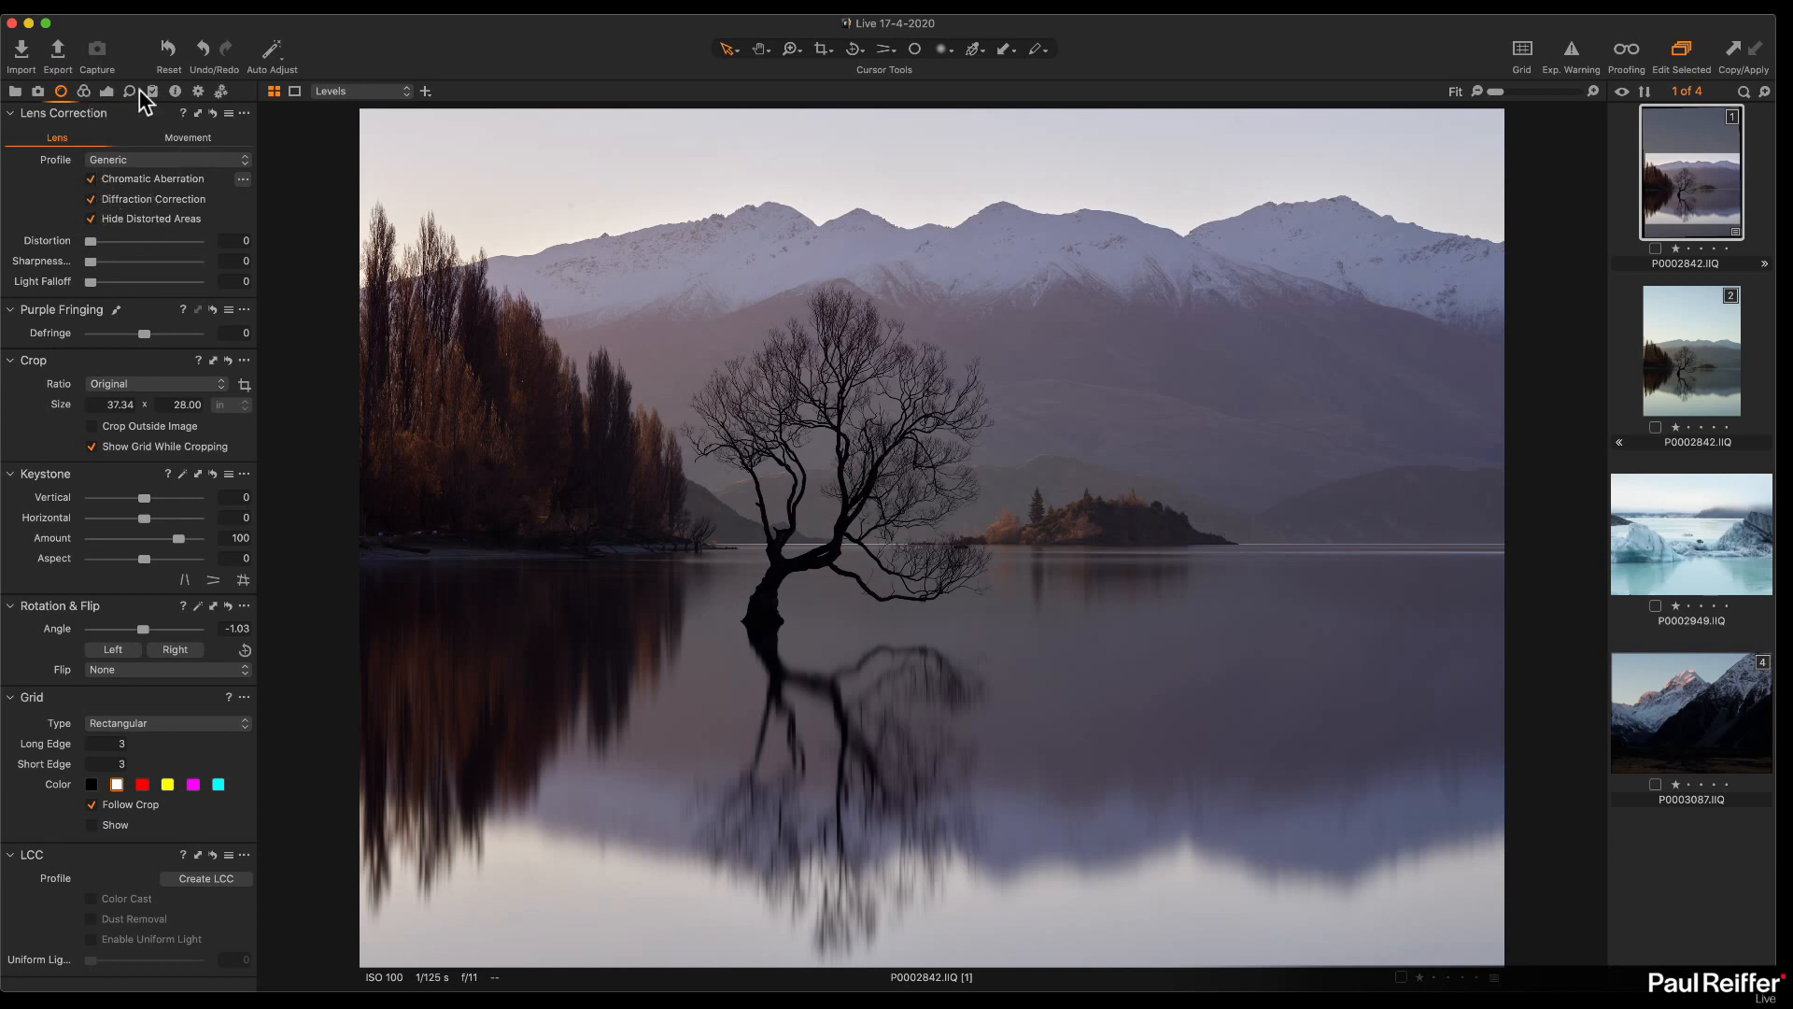
Step: Create a new process recipe and name it 60" Print - For Wall
left_click(199, 92)
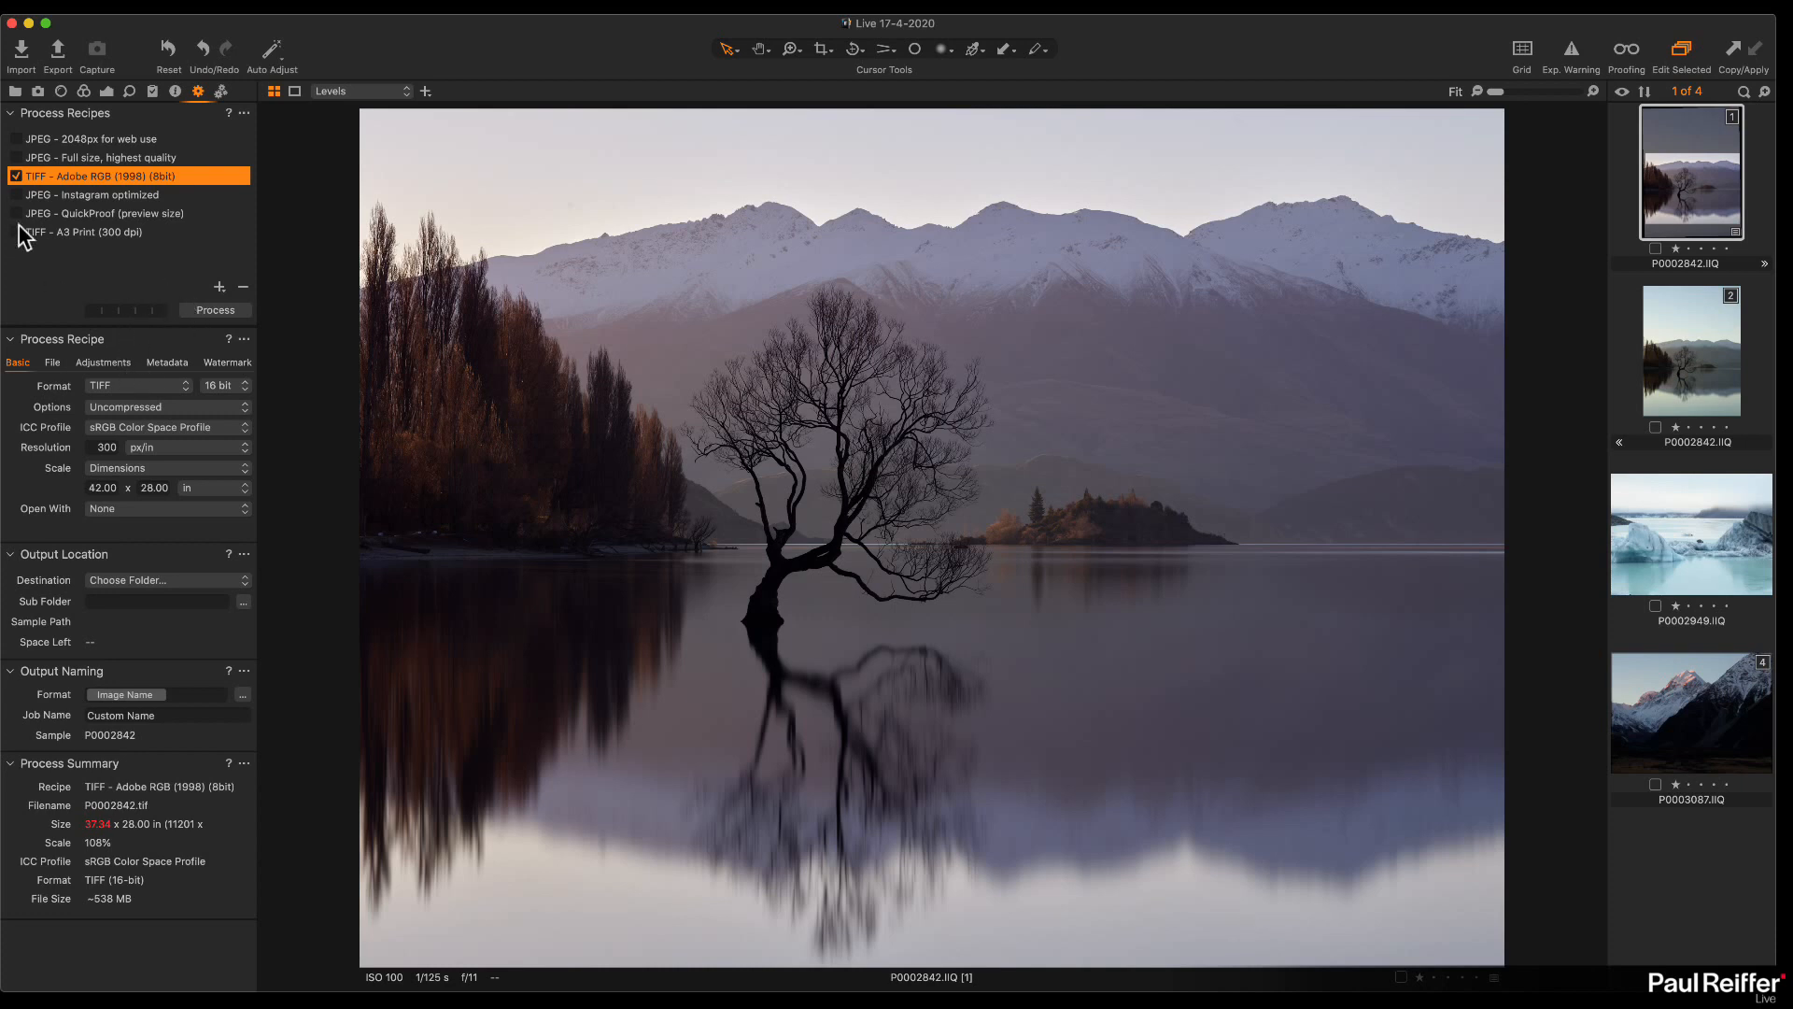
left_click(221, 288)
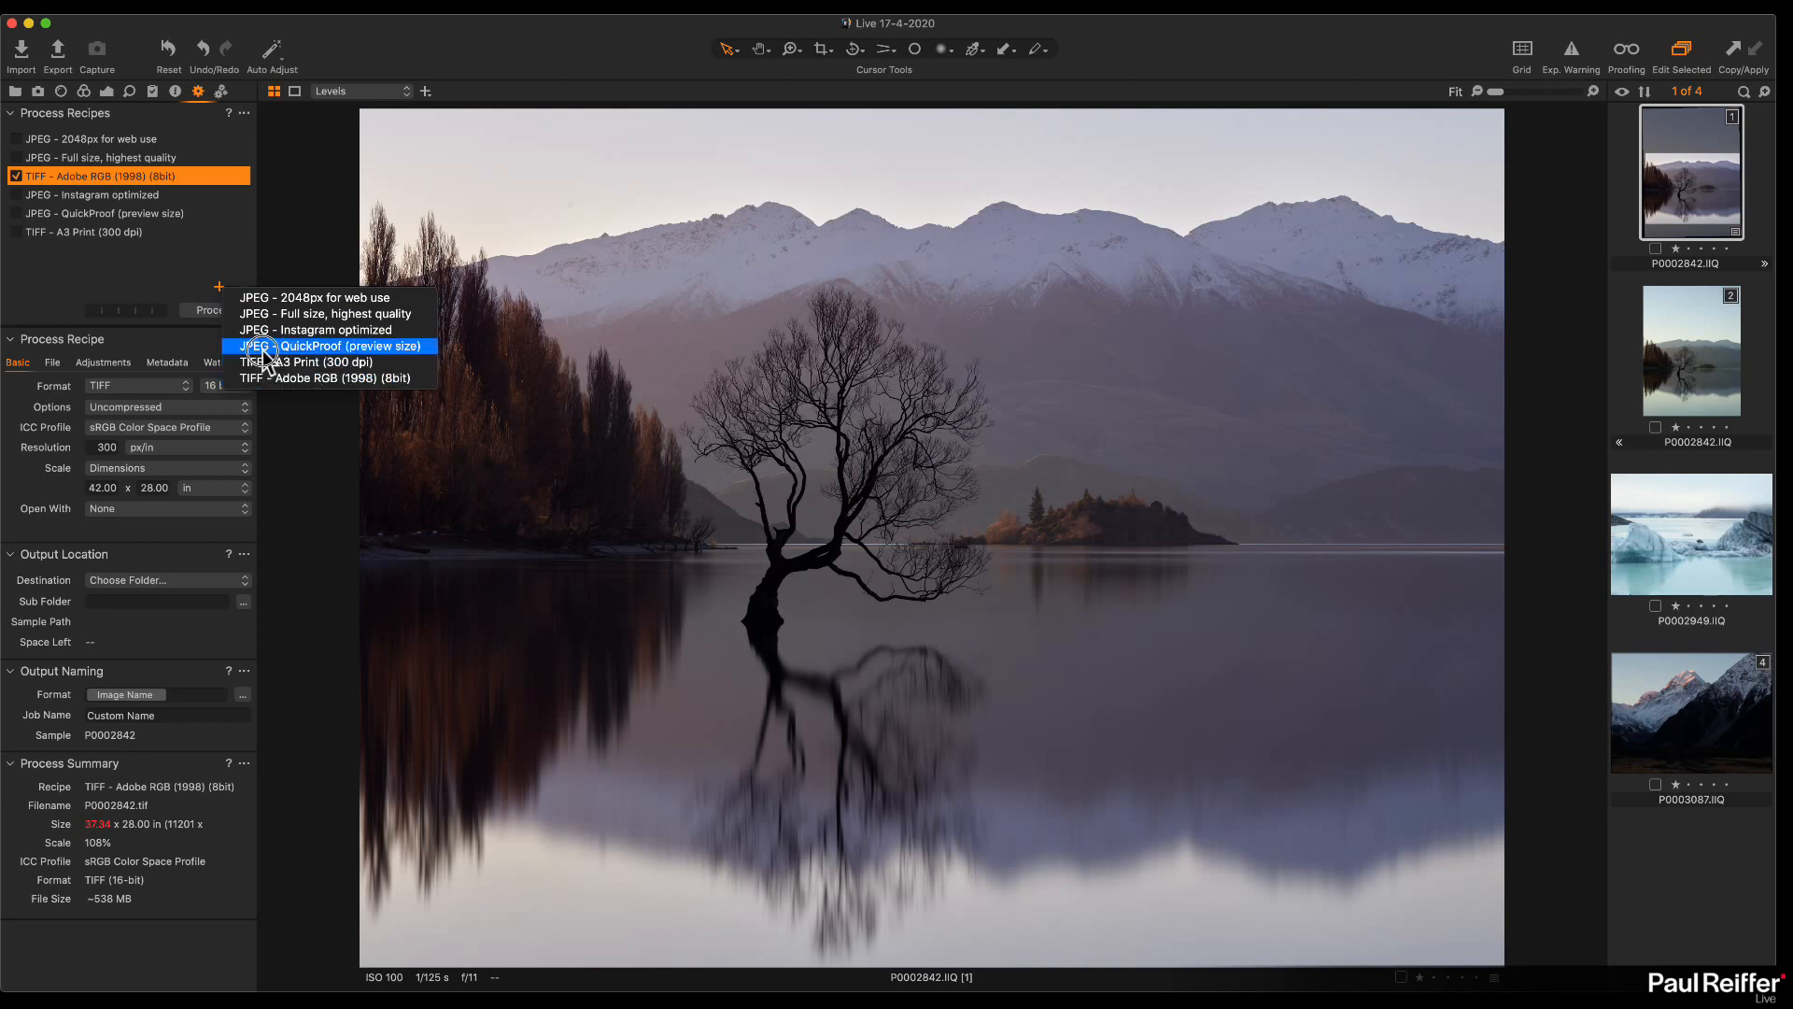
left_click(182, 287)
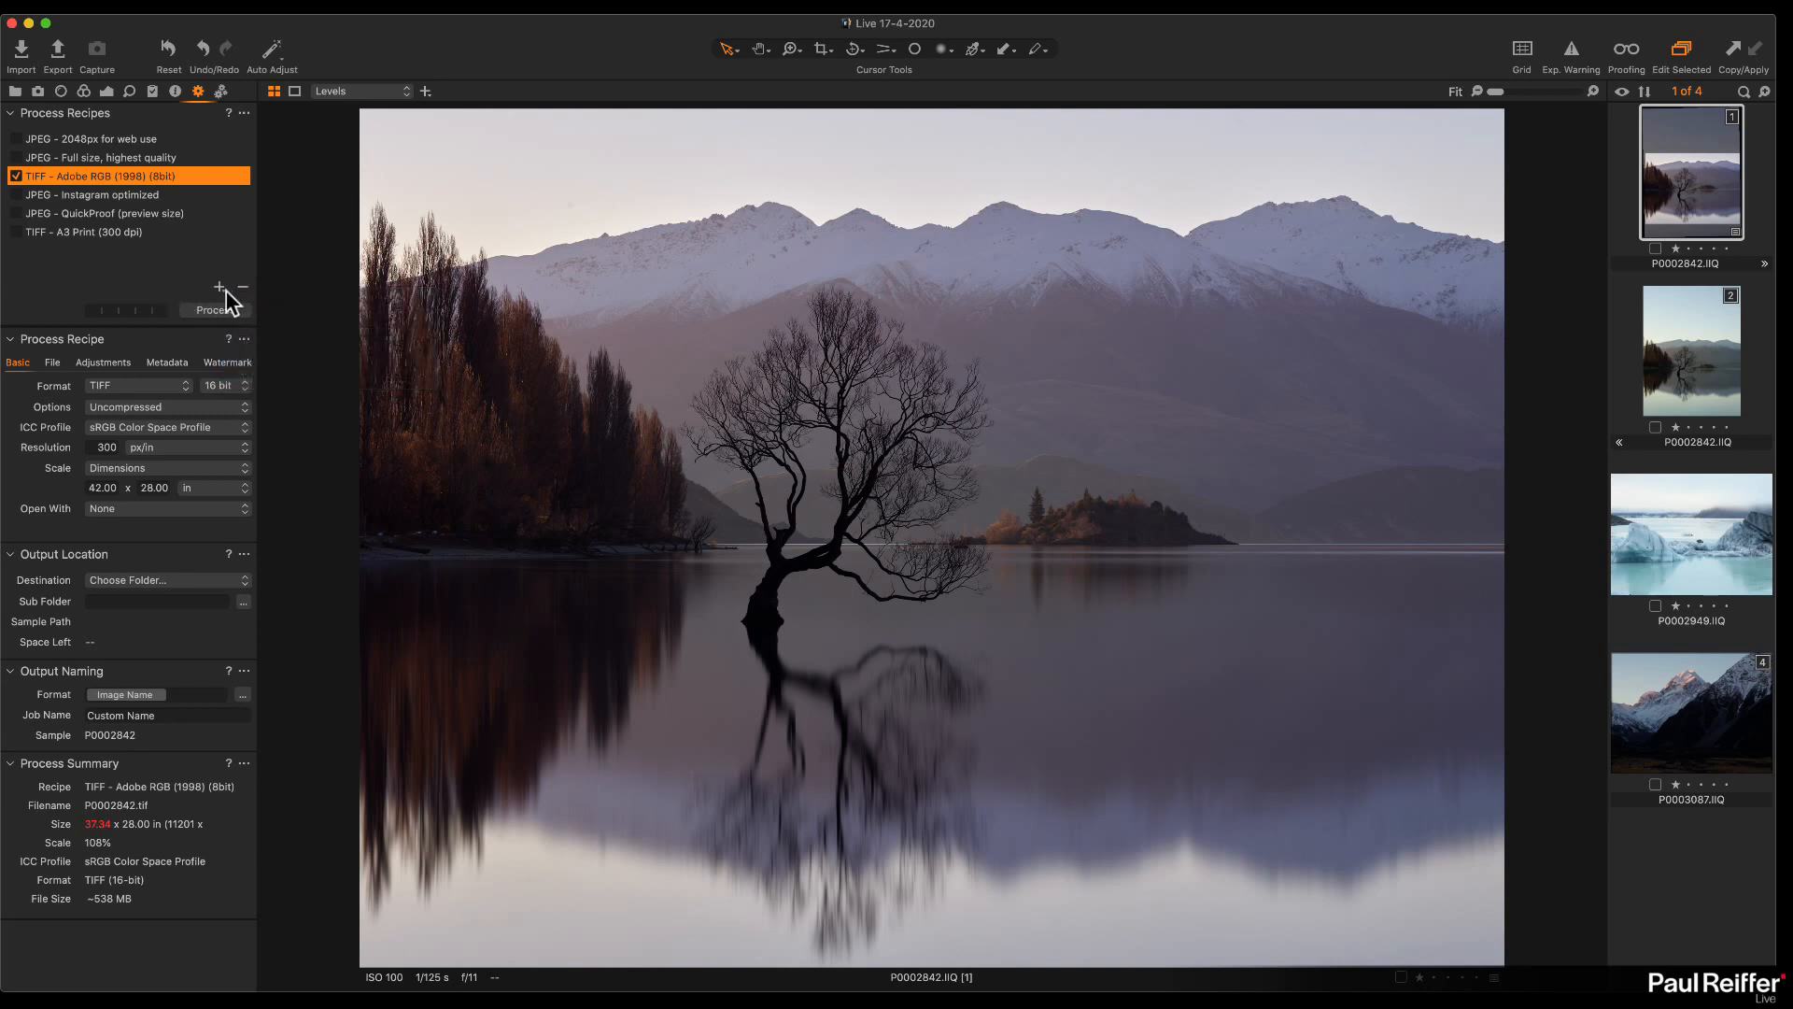
left_click(219, 287)
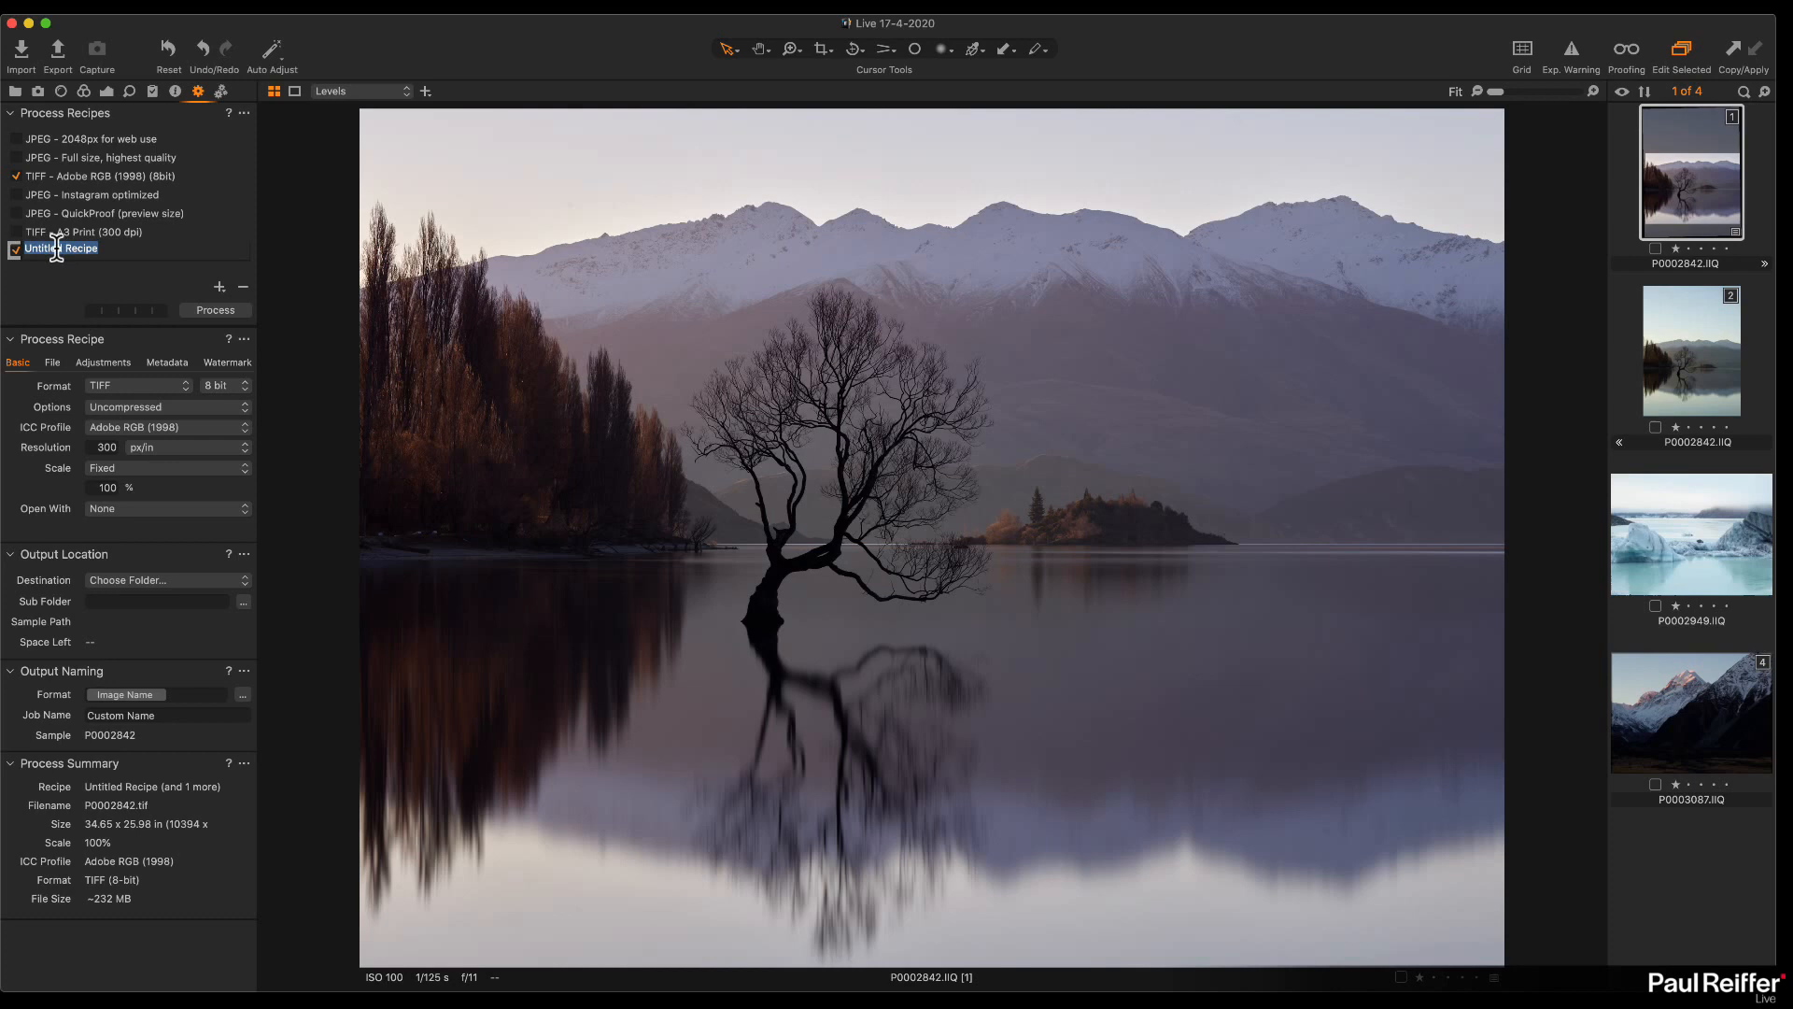
type("60\" Pr")
type("int - For Wall")
key("Return")
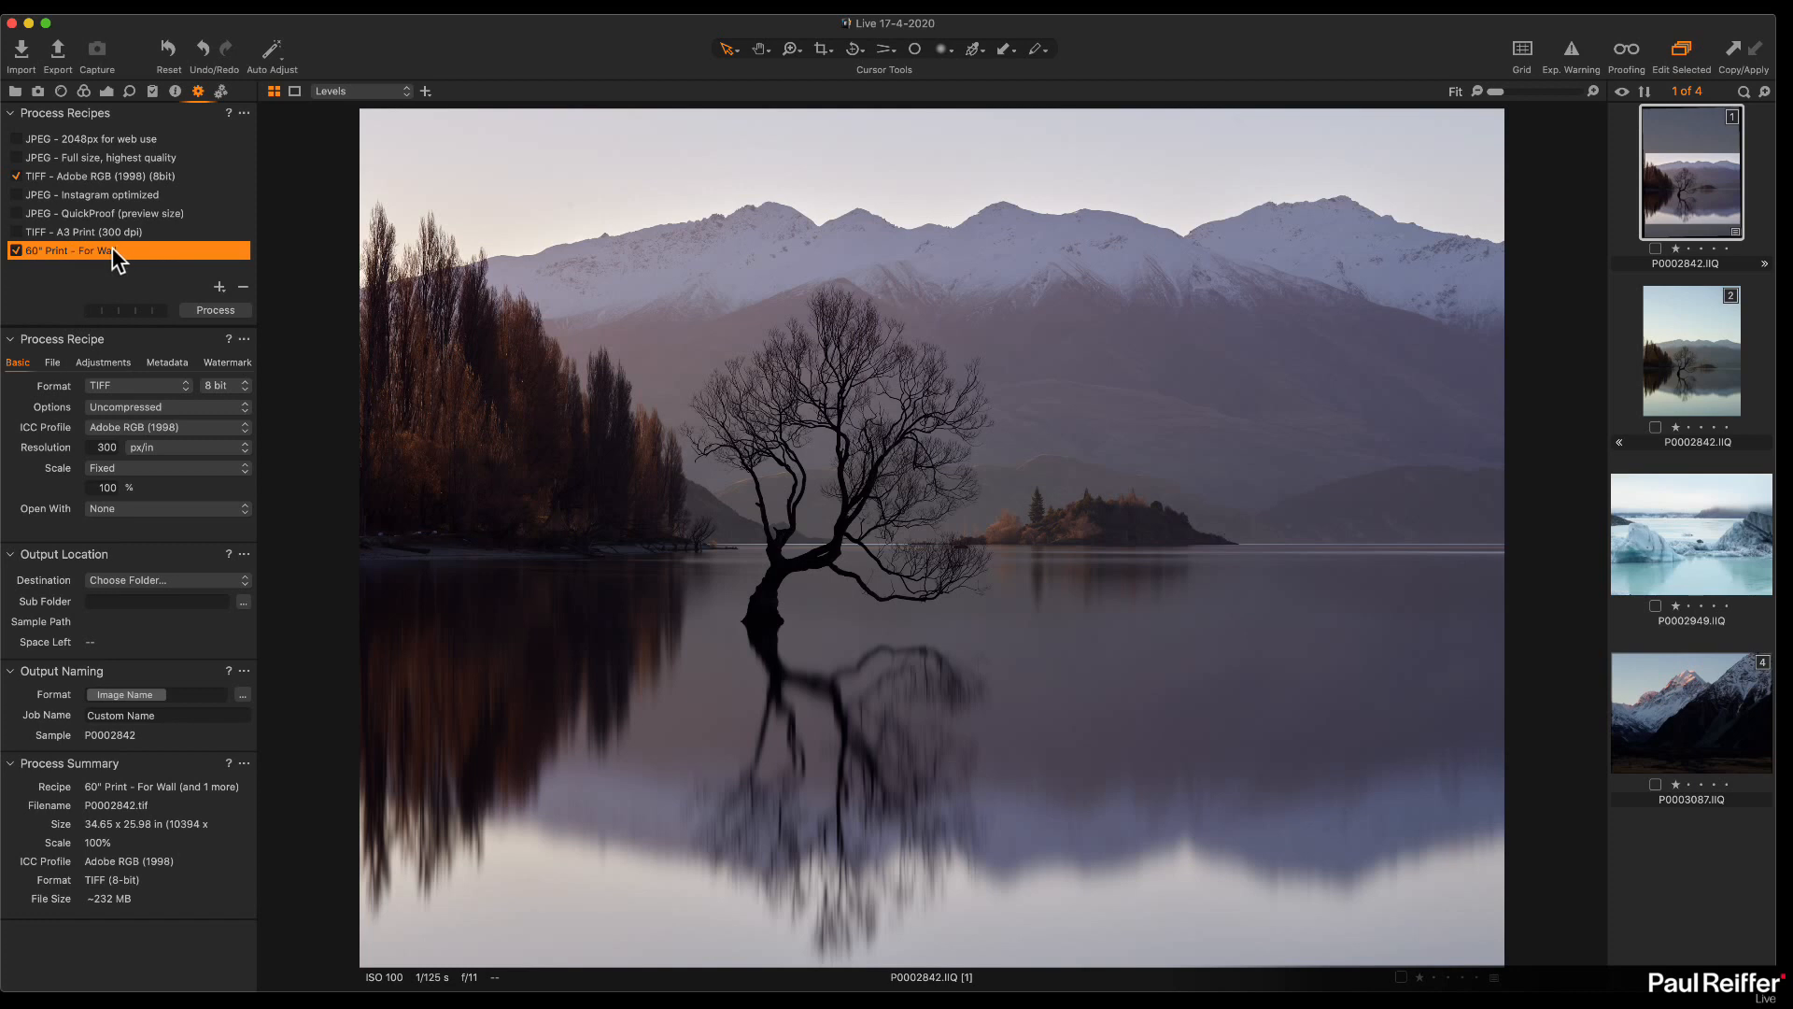
Step: Disable the TIFF - Adobe RGB (1998) (8bit) recipe and set the wall print recipe to 16 bit TIFF
left_click(14, 175)
left_click(16, 177)
left_click(127, 386)
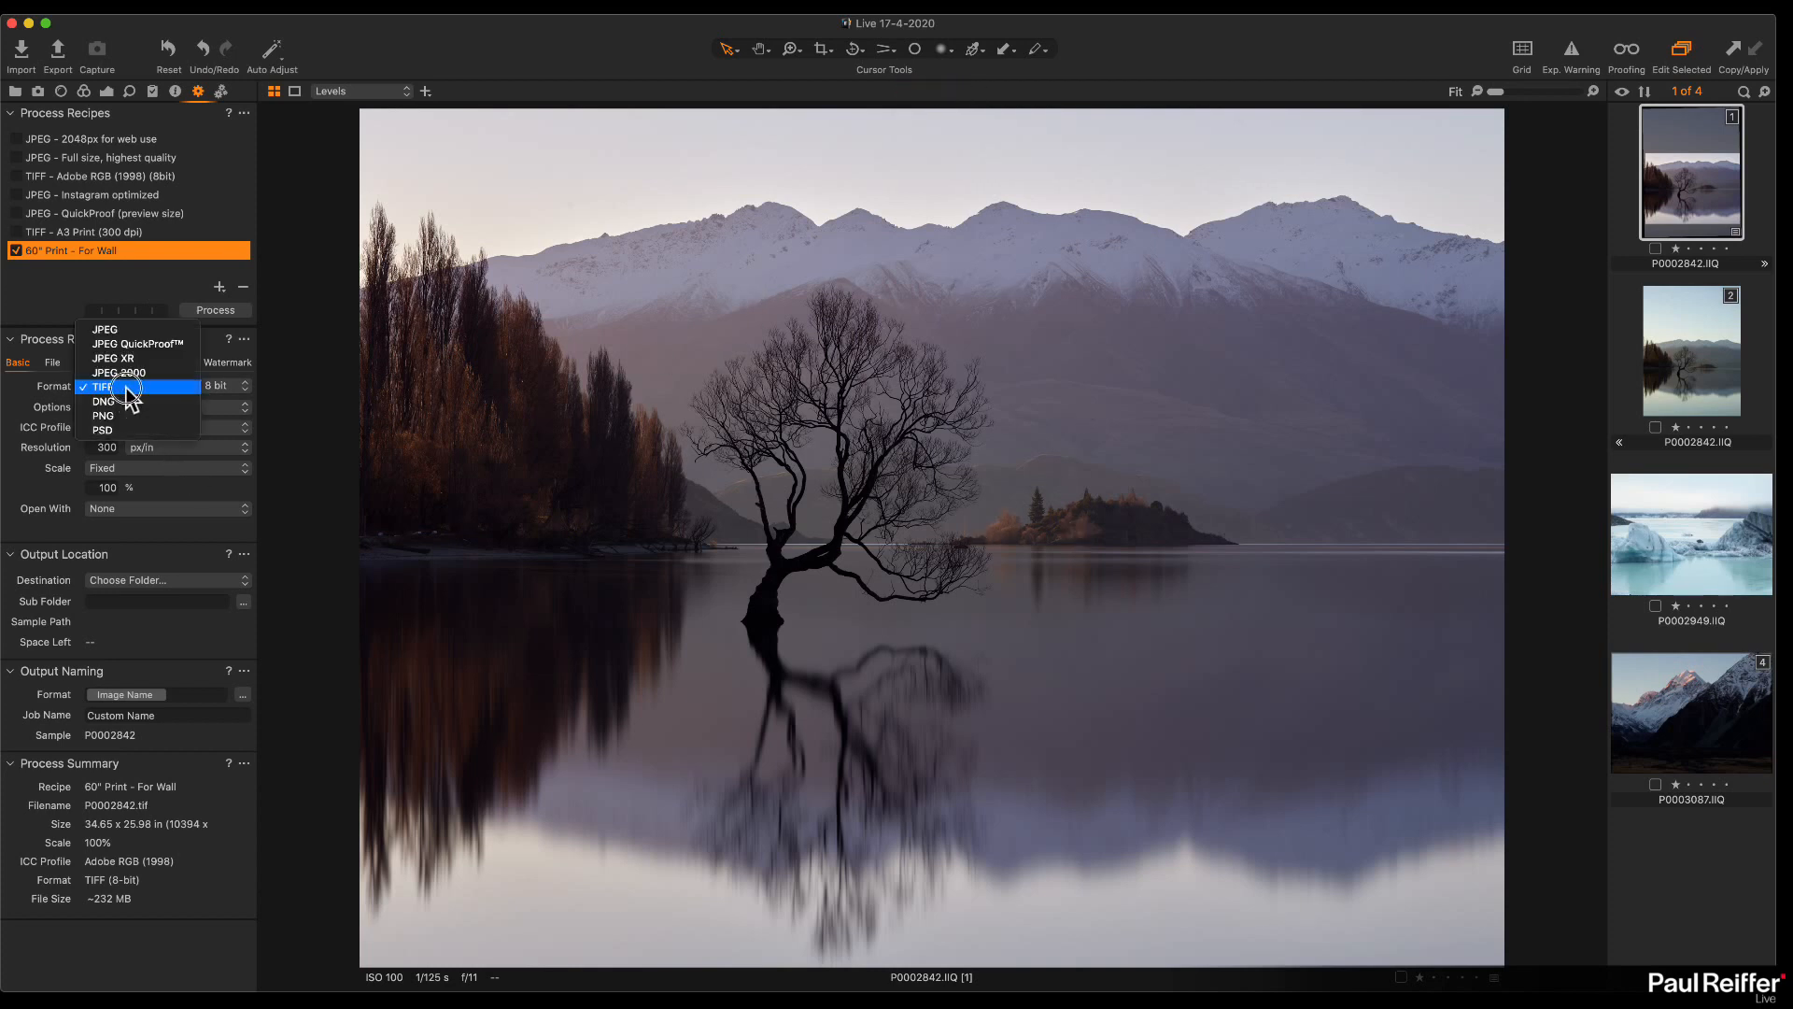
left_click(127, 387)
left_click(217, 386)
left_click(221, 409)
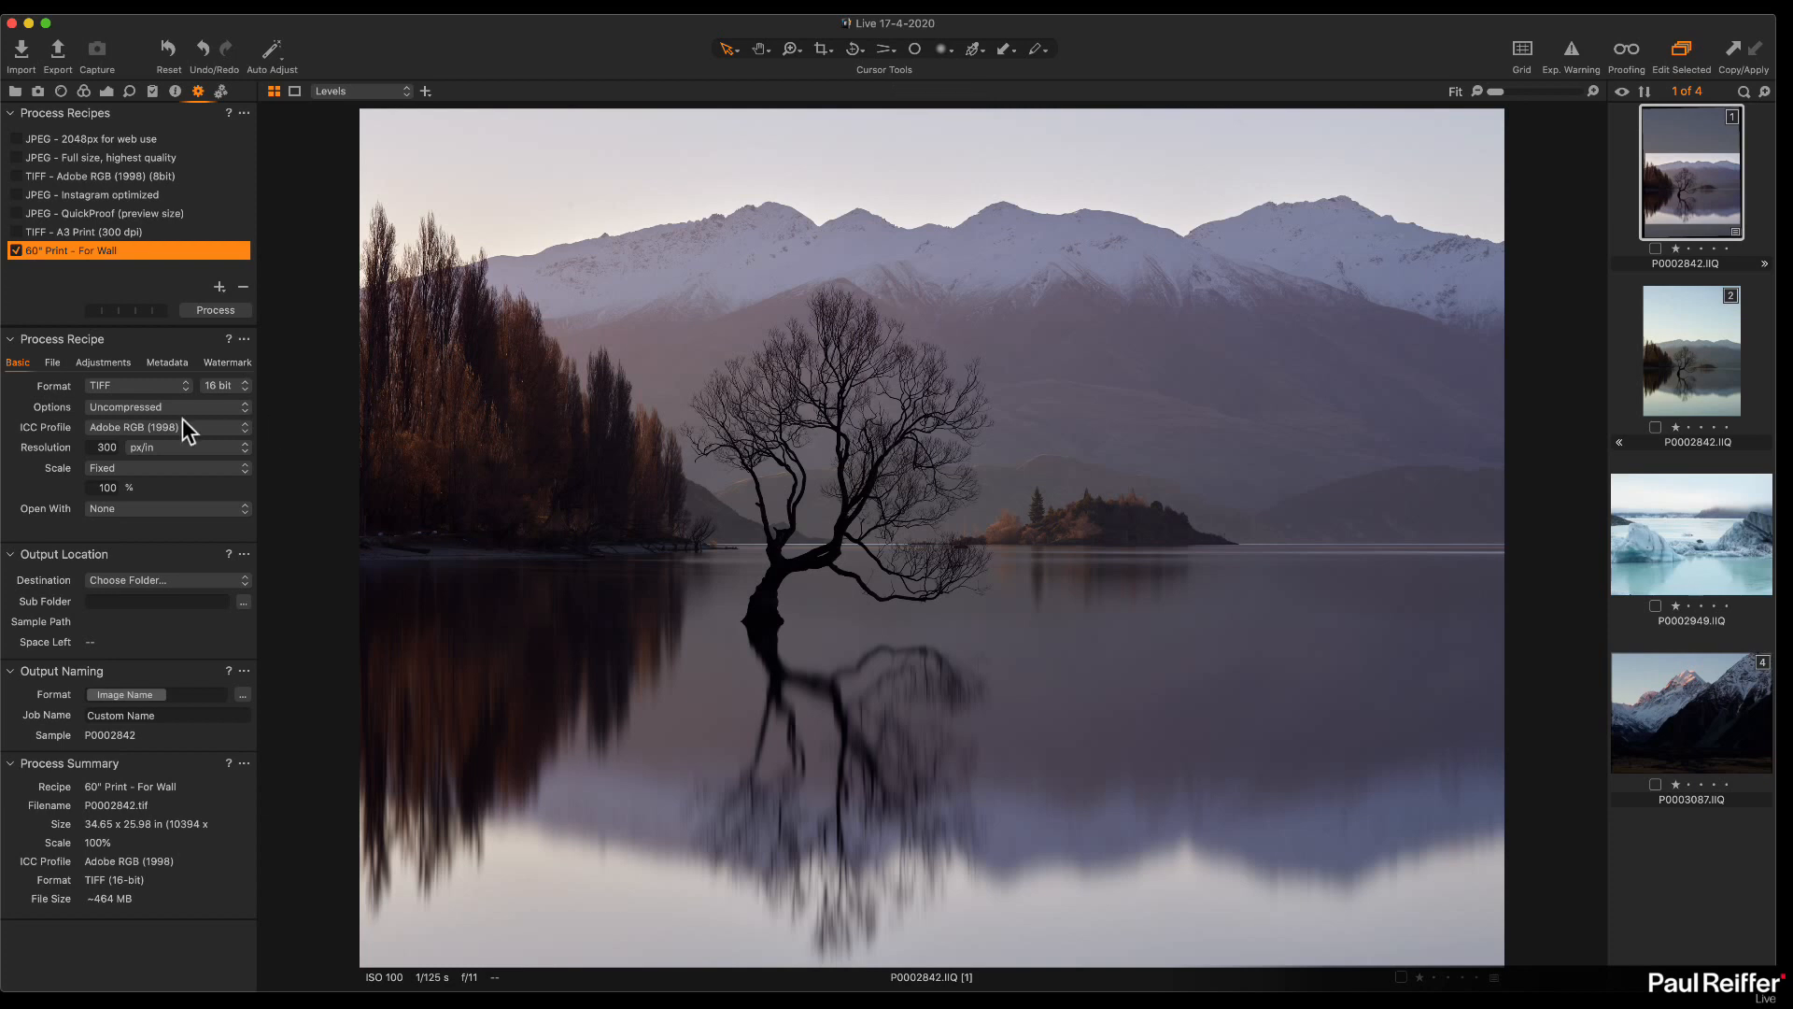
Step: Switch the wall print recipe's bit depth to 8 bit and back to 16 bit, keeping TIFF as its format
left_click(218, 384)
left_click(233, 373)
left_click(223, 385)
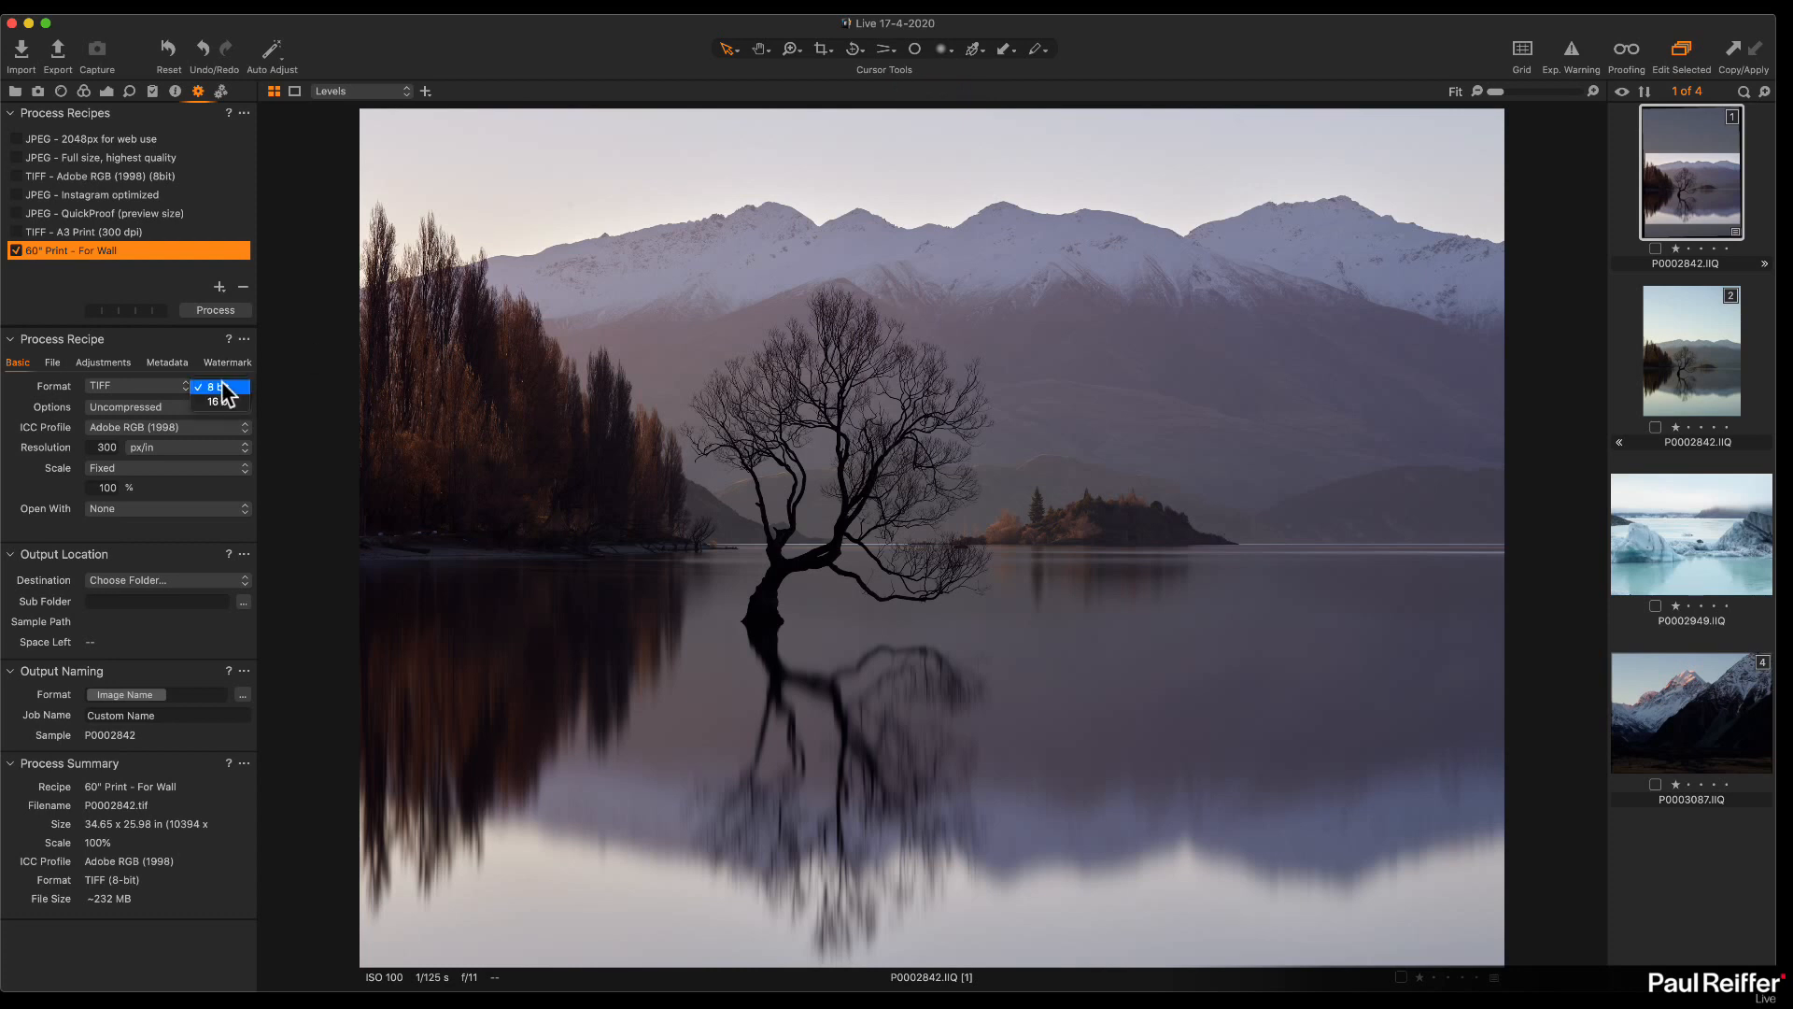
left_click(227, 401)
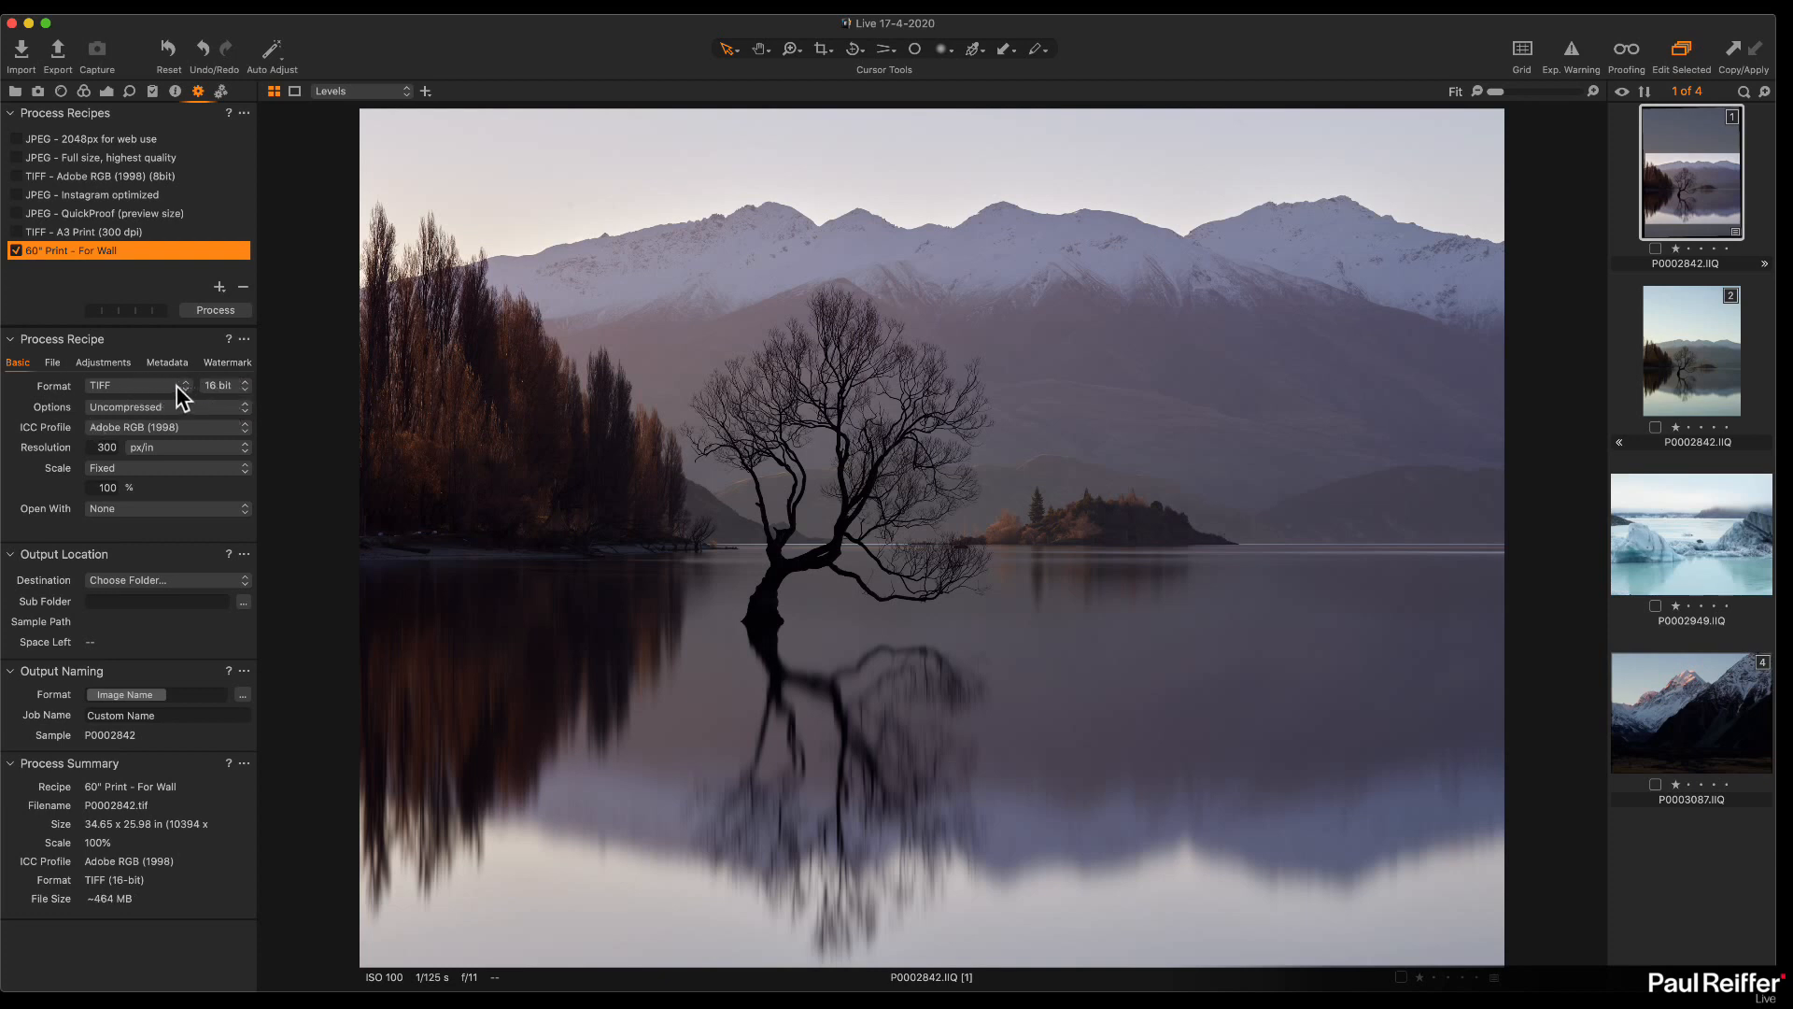
left_click(177, 385)
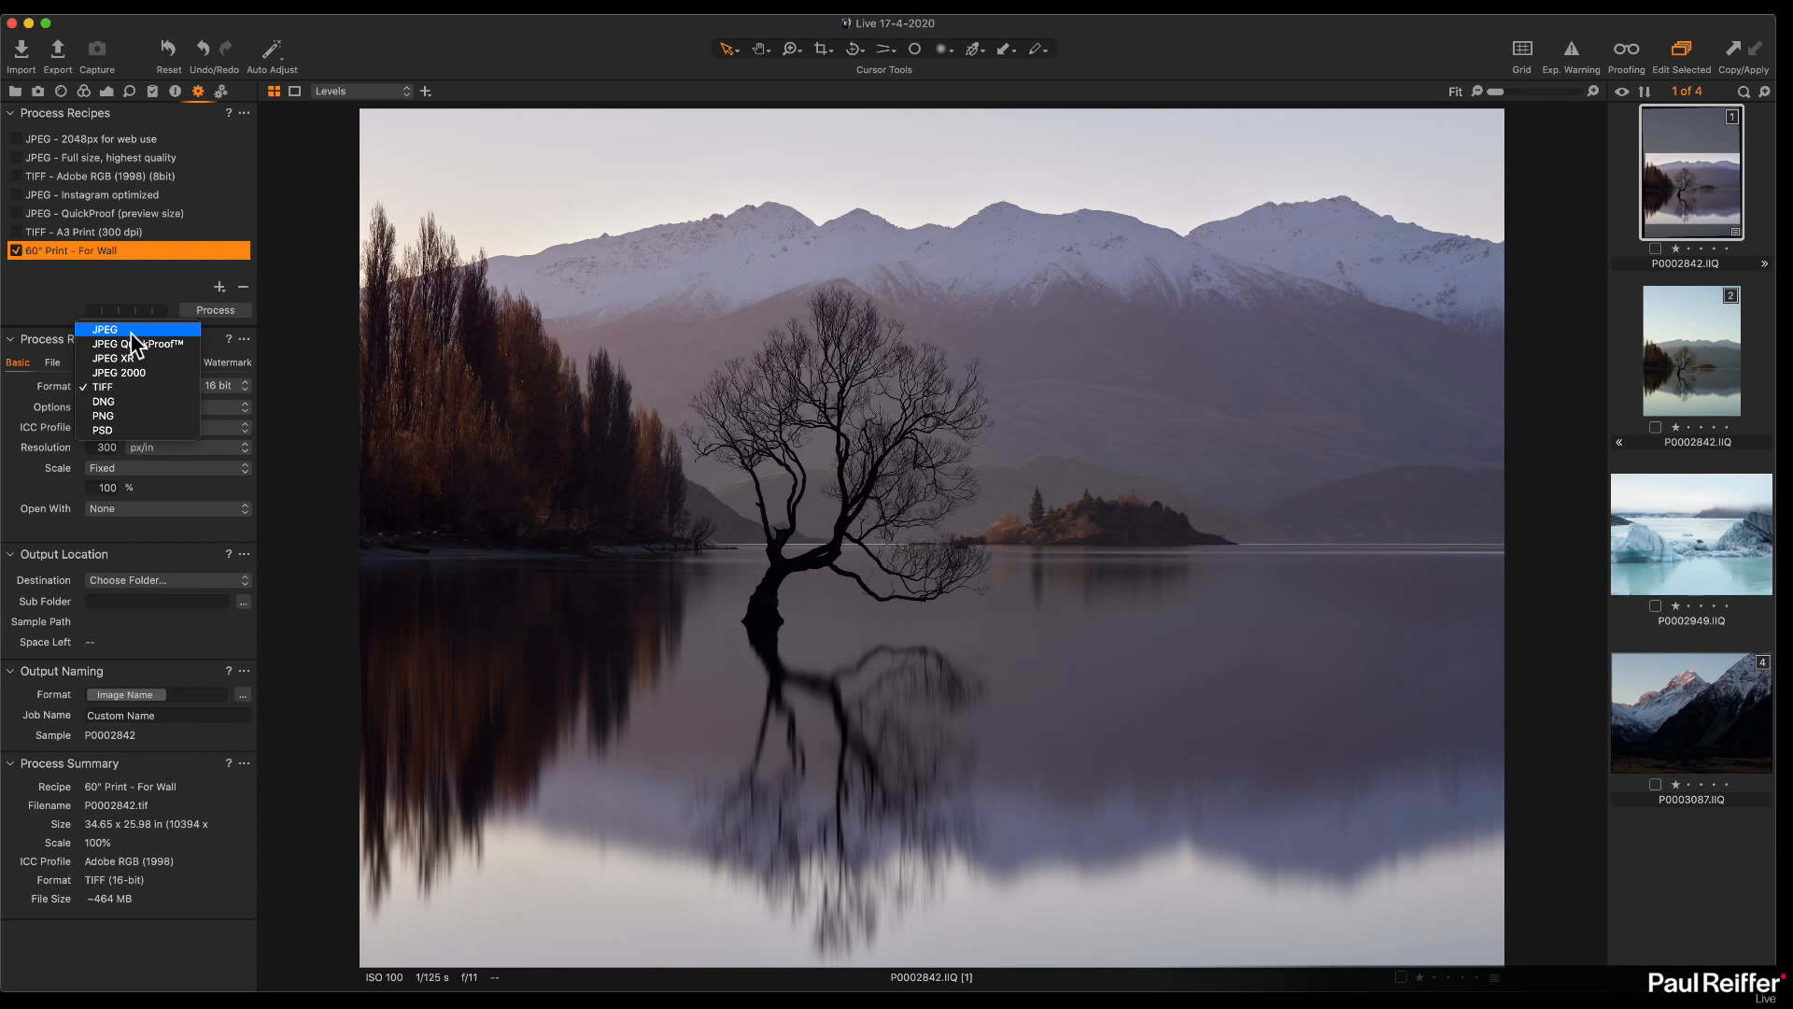
left_click(143, 385)
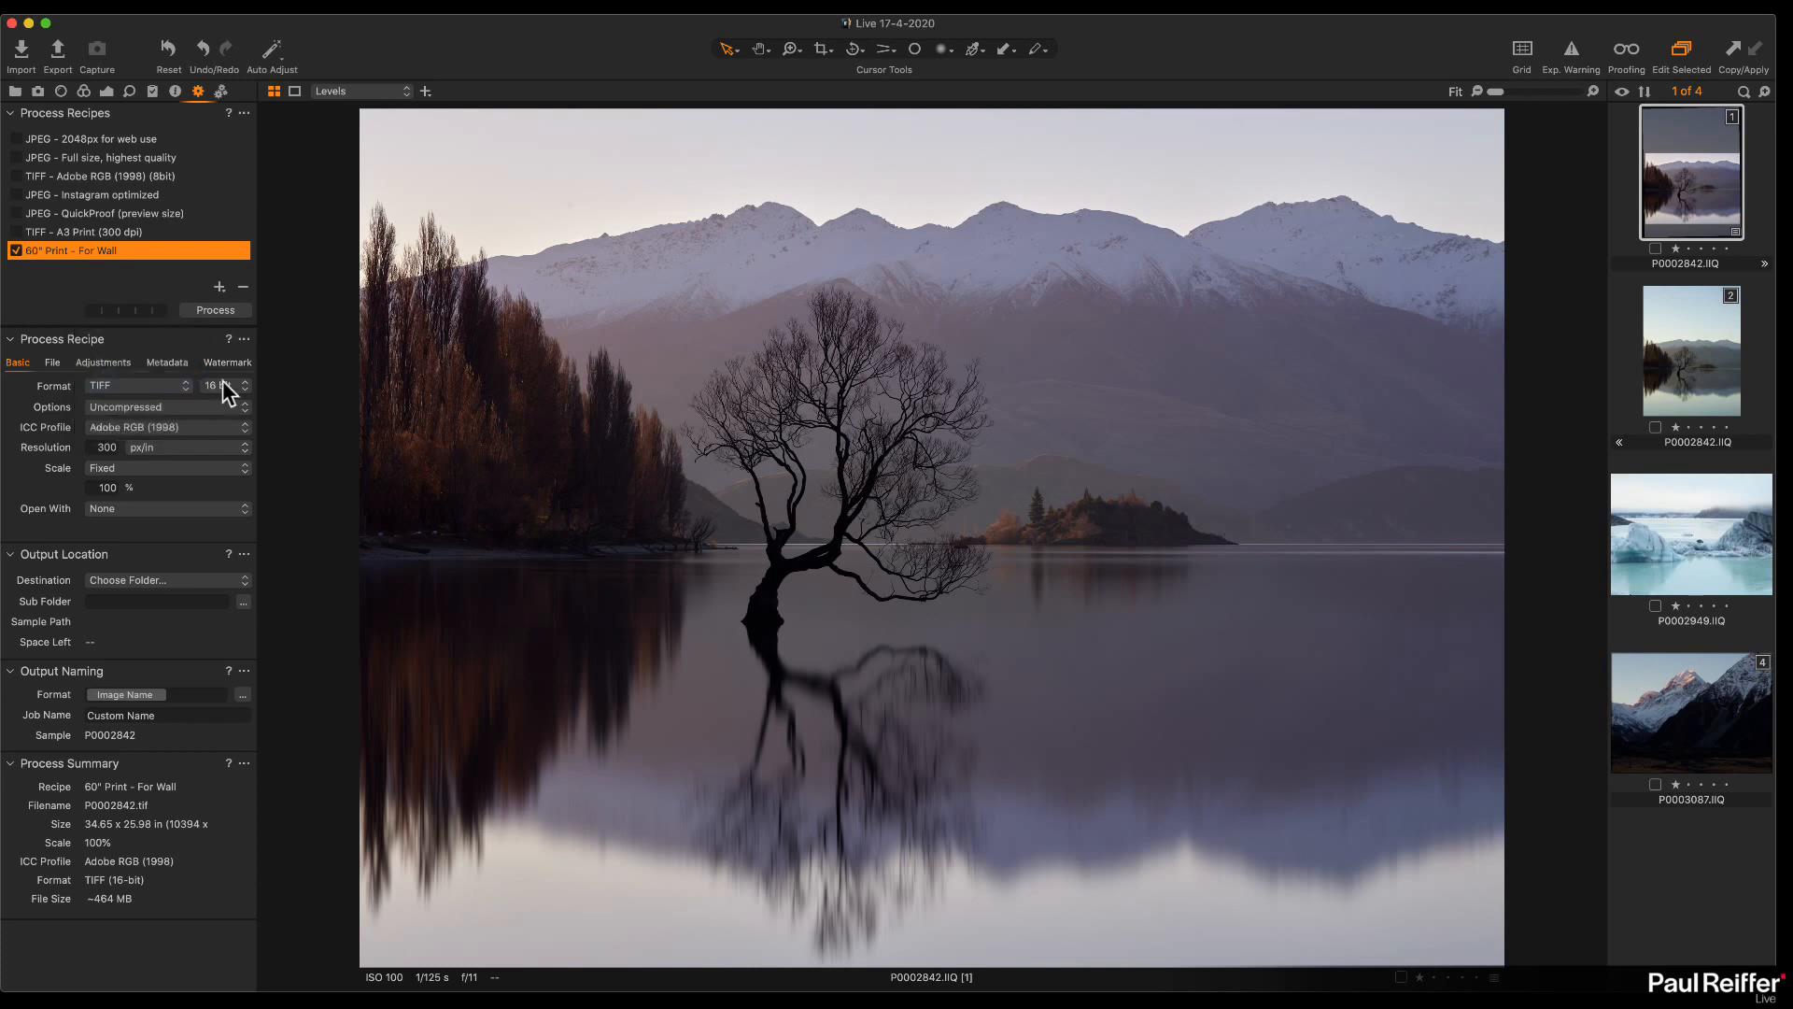
Step: Keep the recipe uncompressed, list all ICC profiles and choose Adobe RGB (1998), leaving no application to open the output
left_click(149, 407)
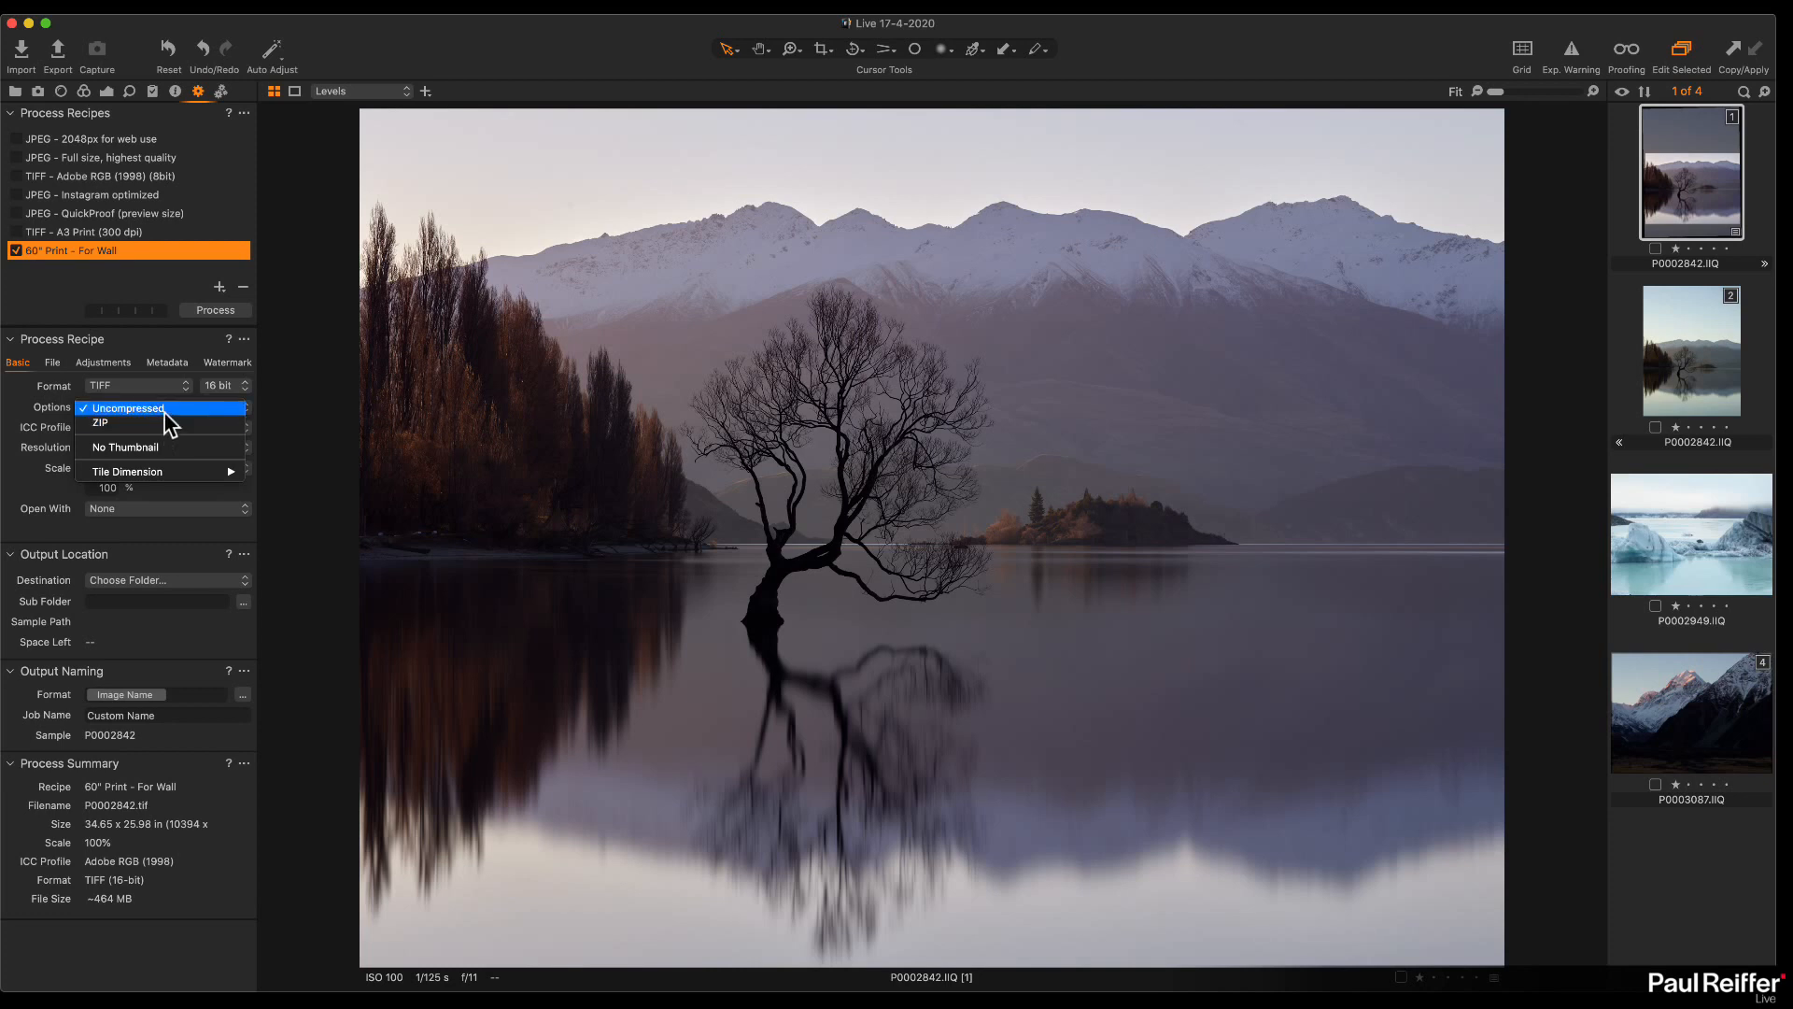
left_click(166, 409)
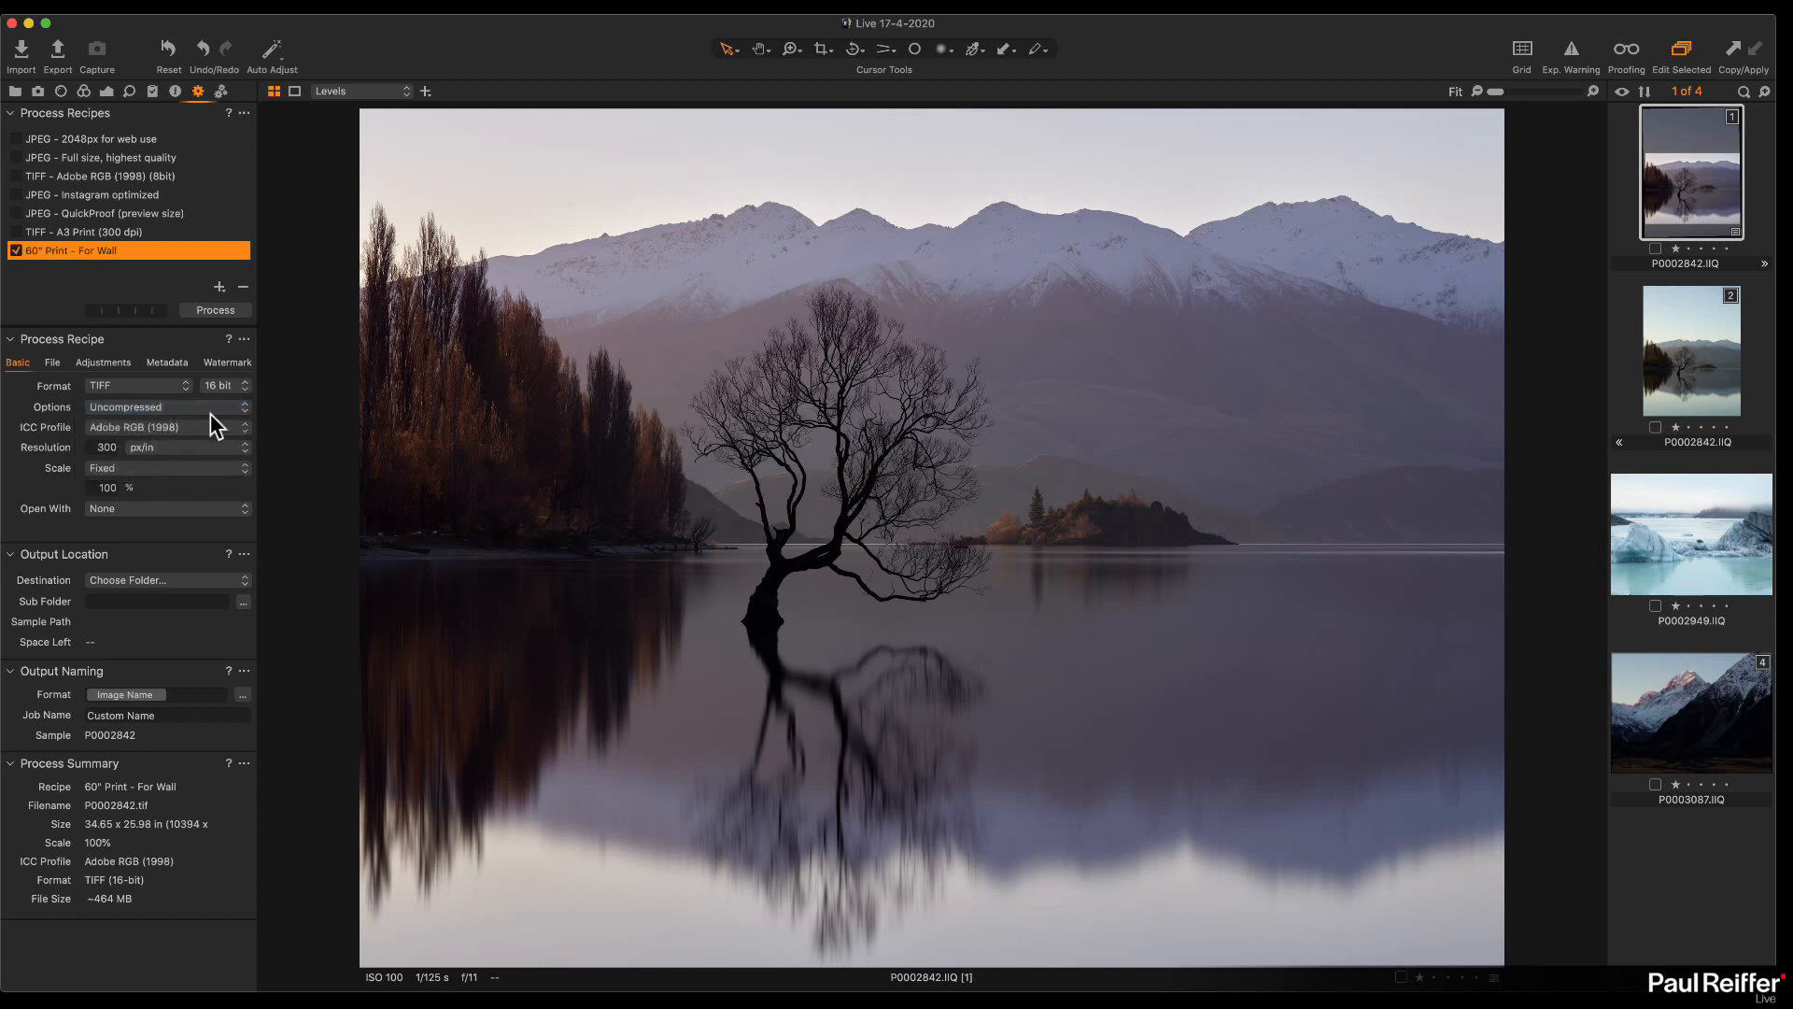
left_click(143, 430)
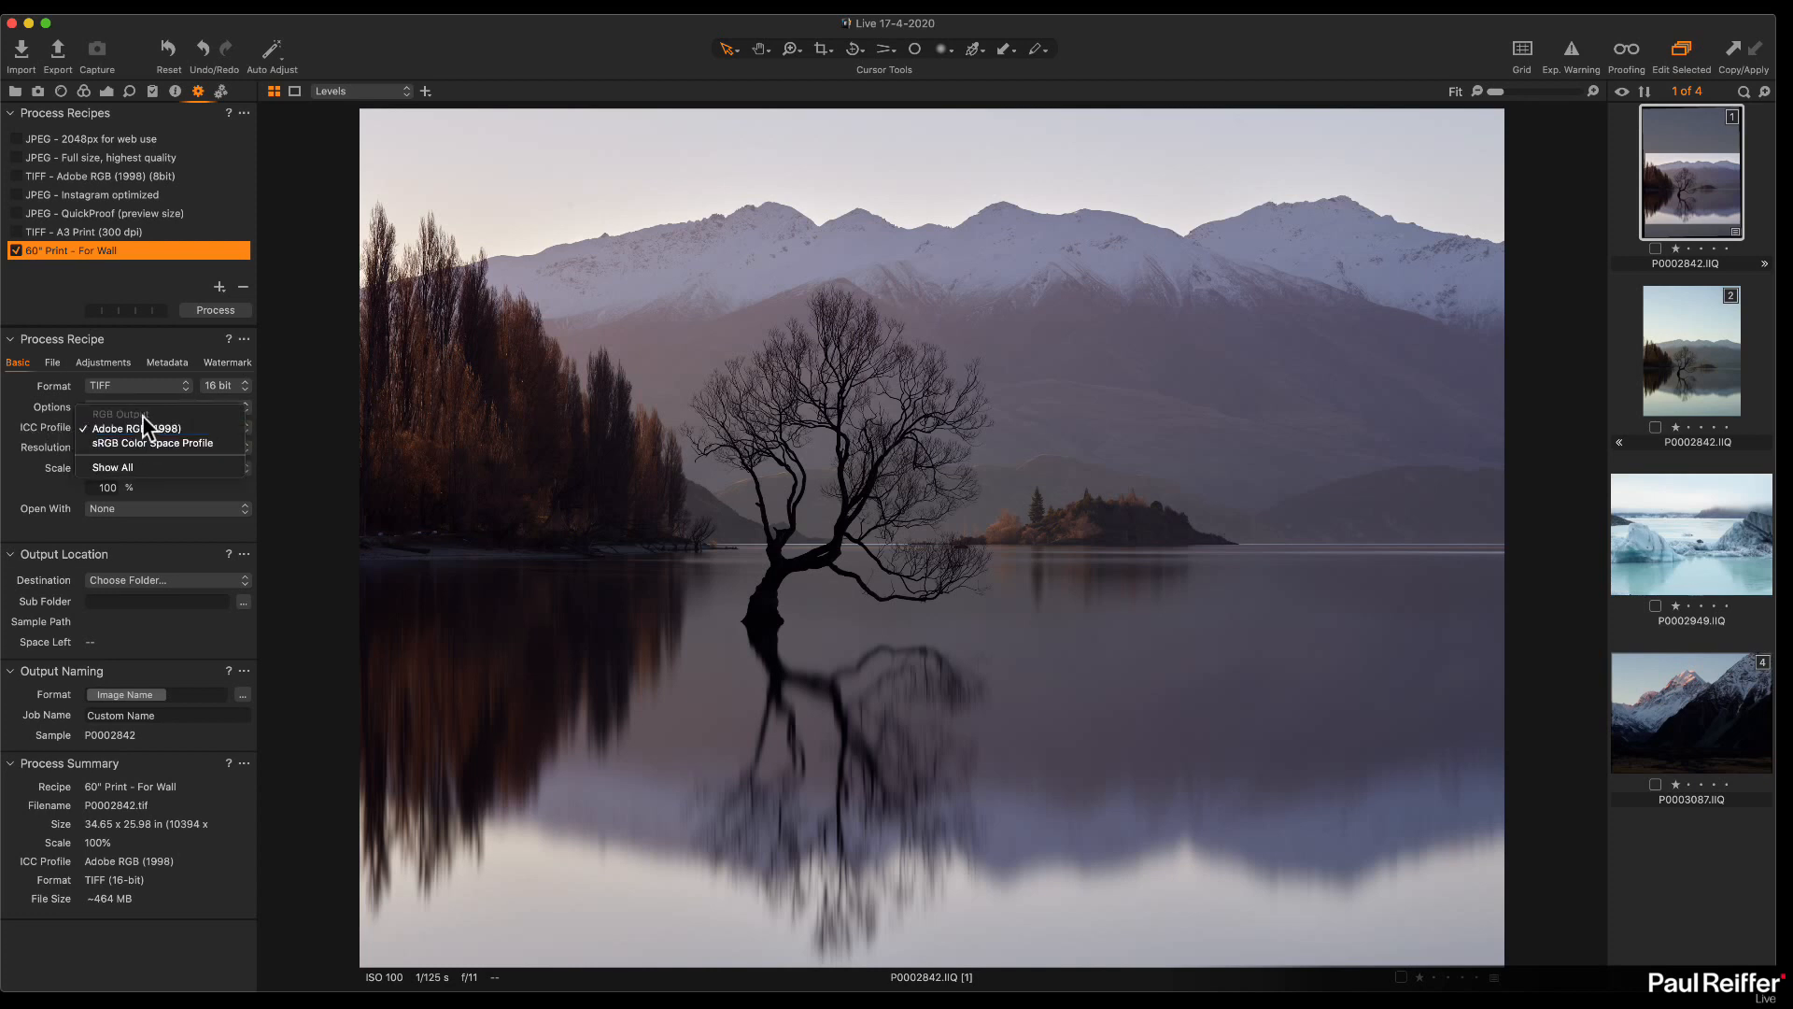
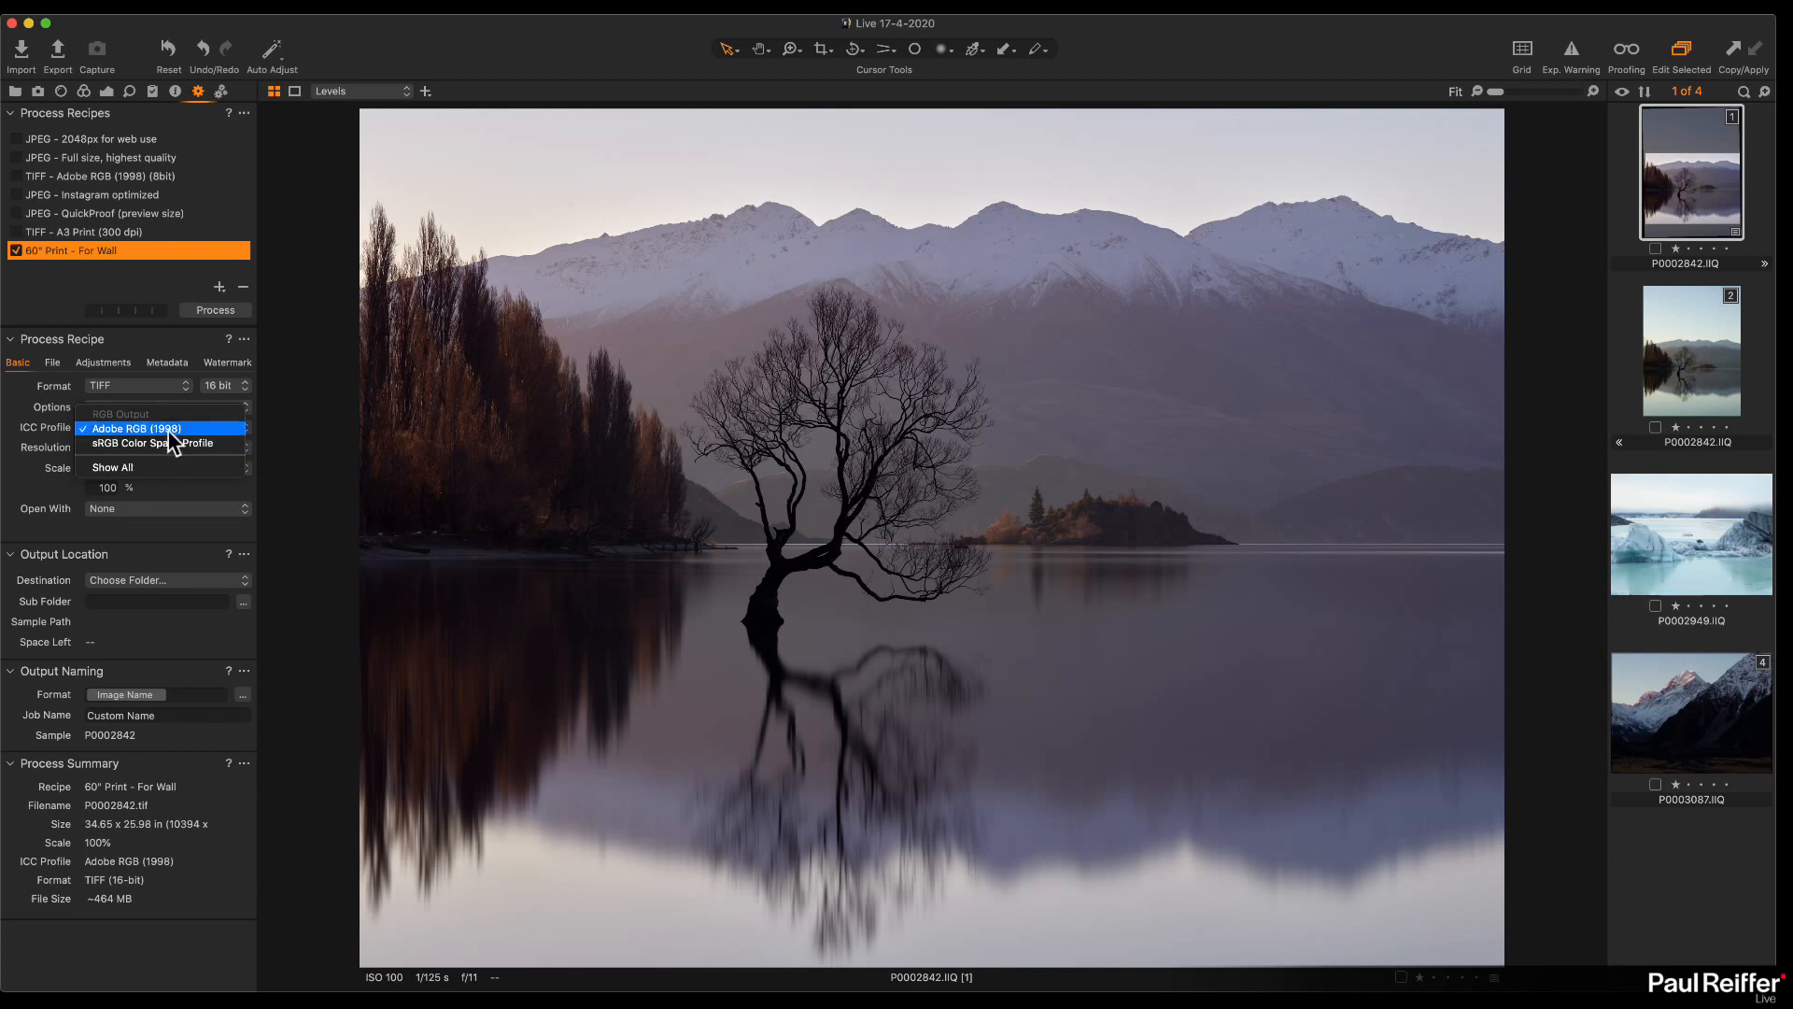
left_click(138, 469)
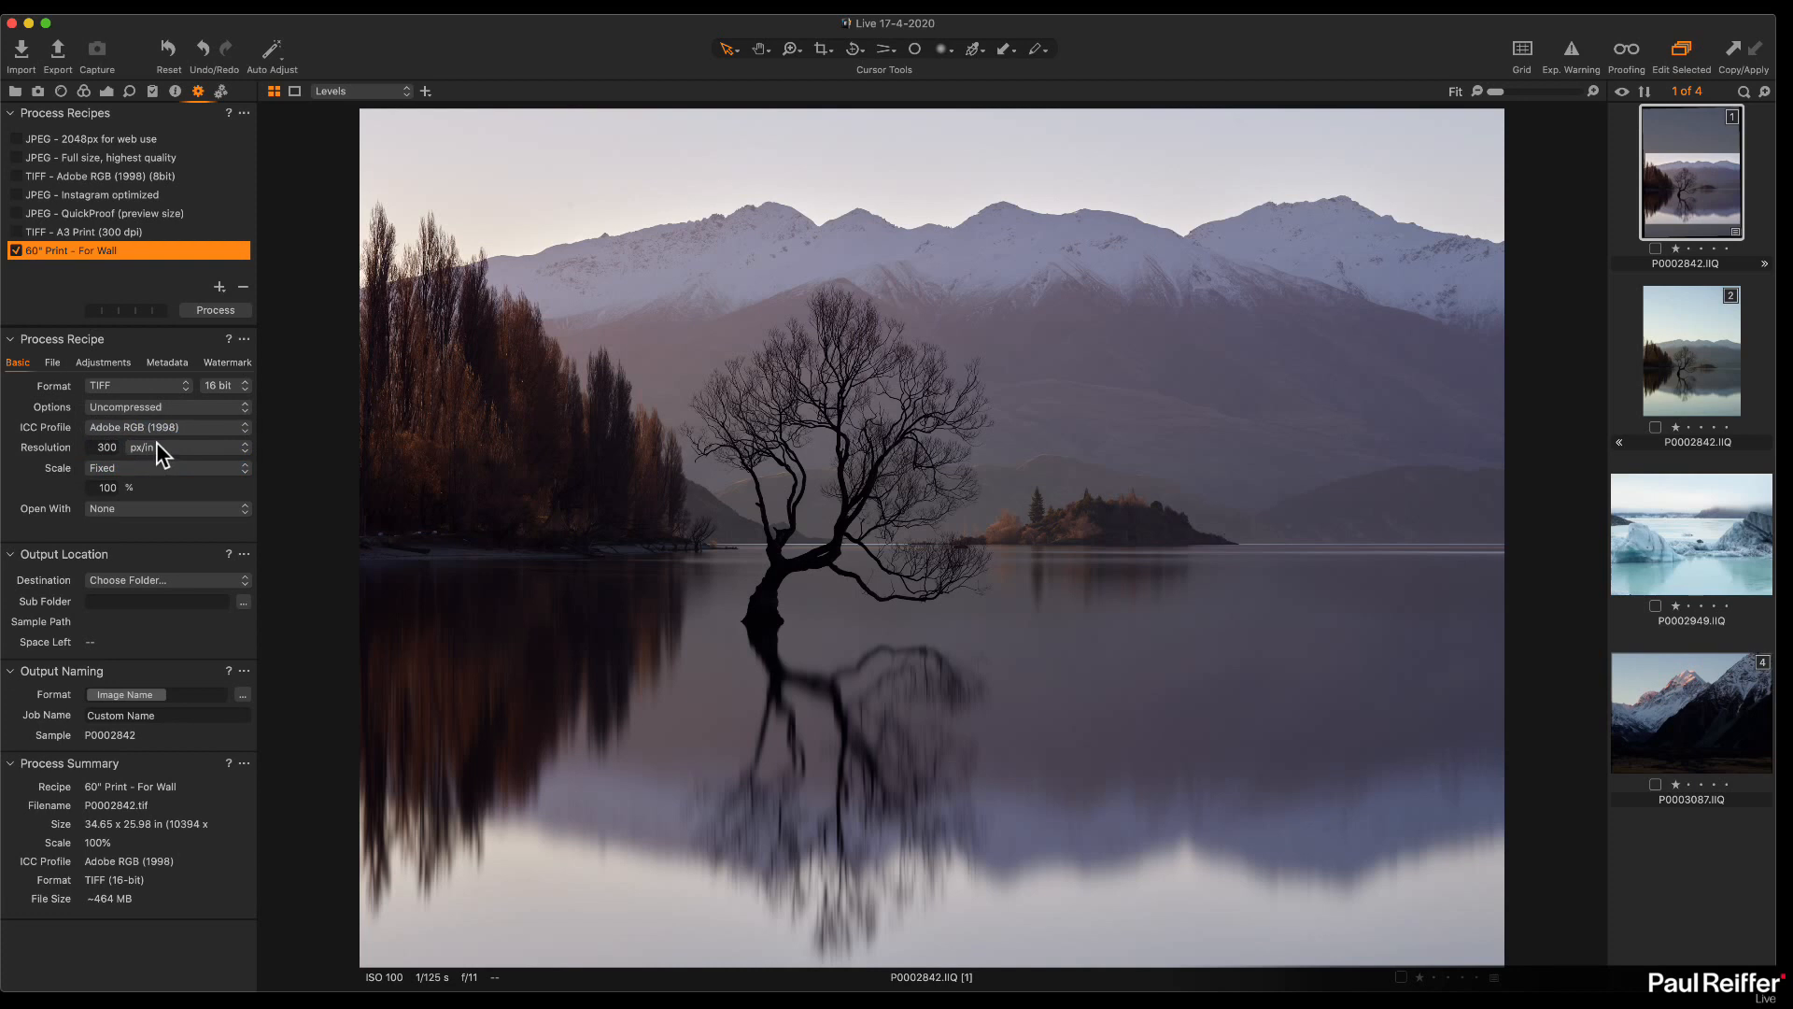
left_click(164, 425)
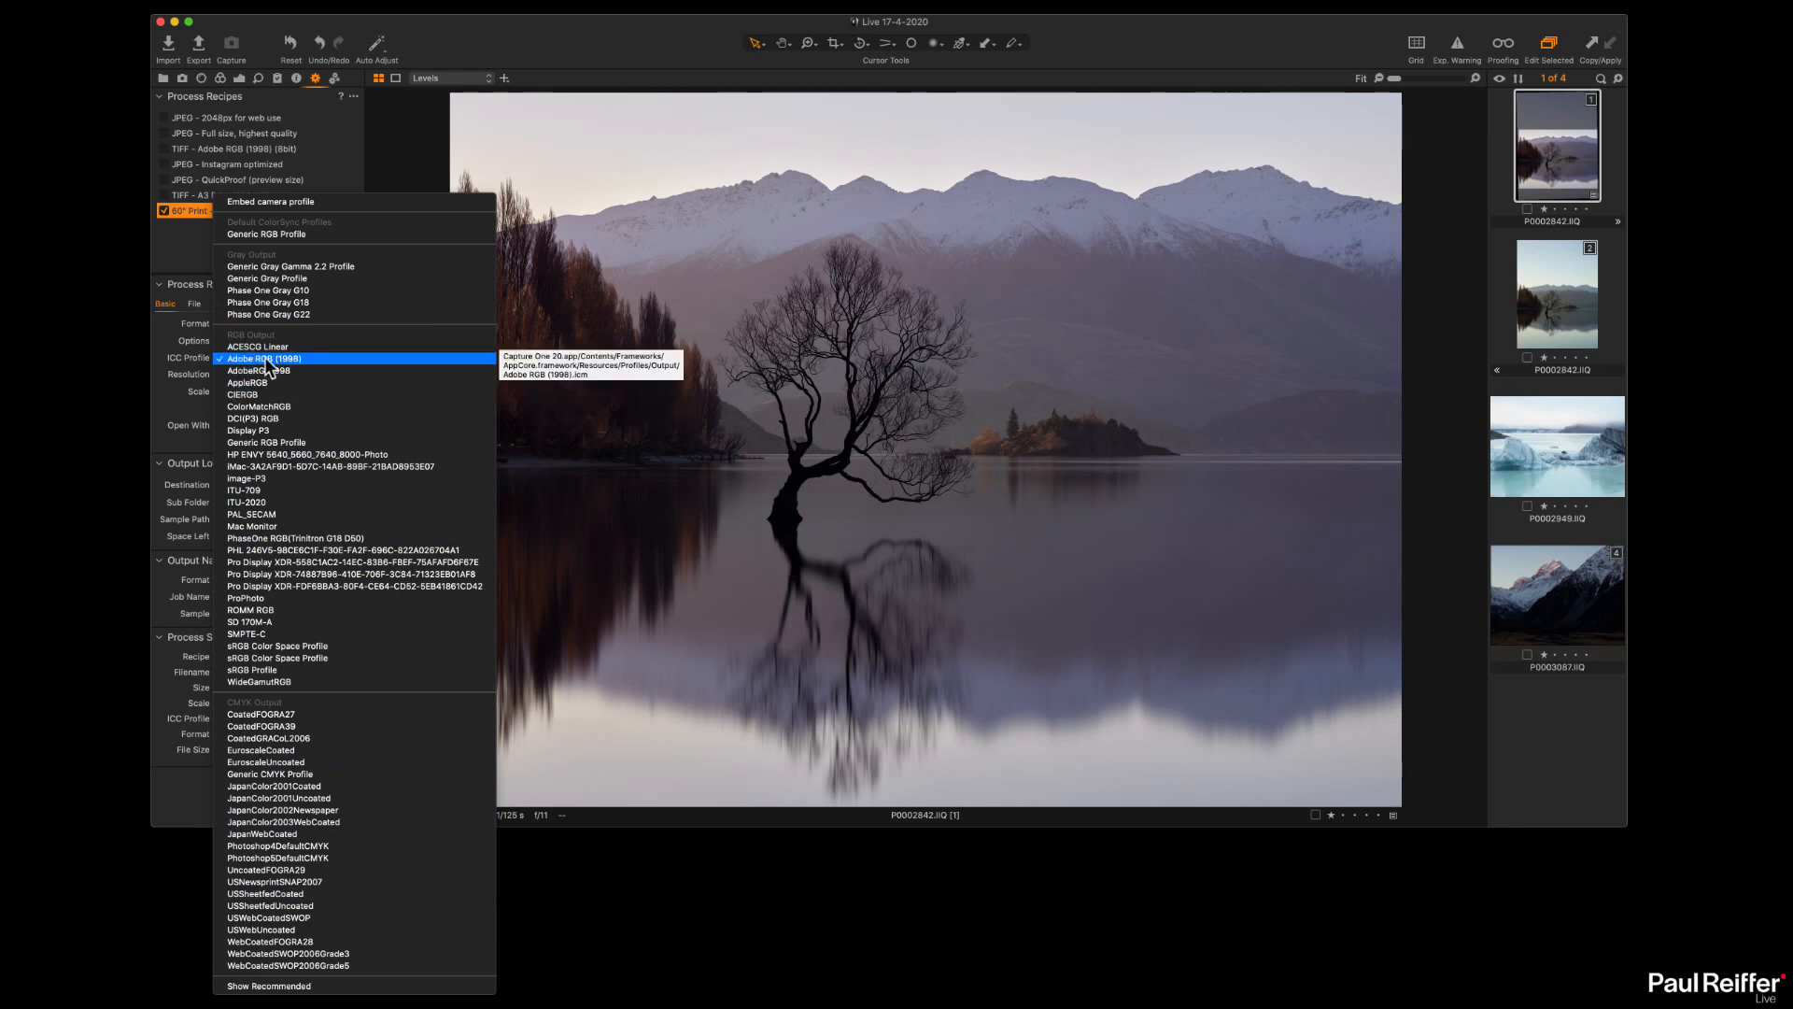
left_click(300, 357)
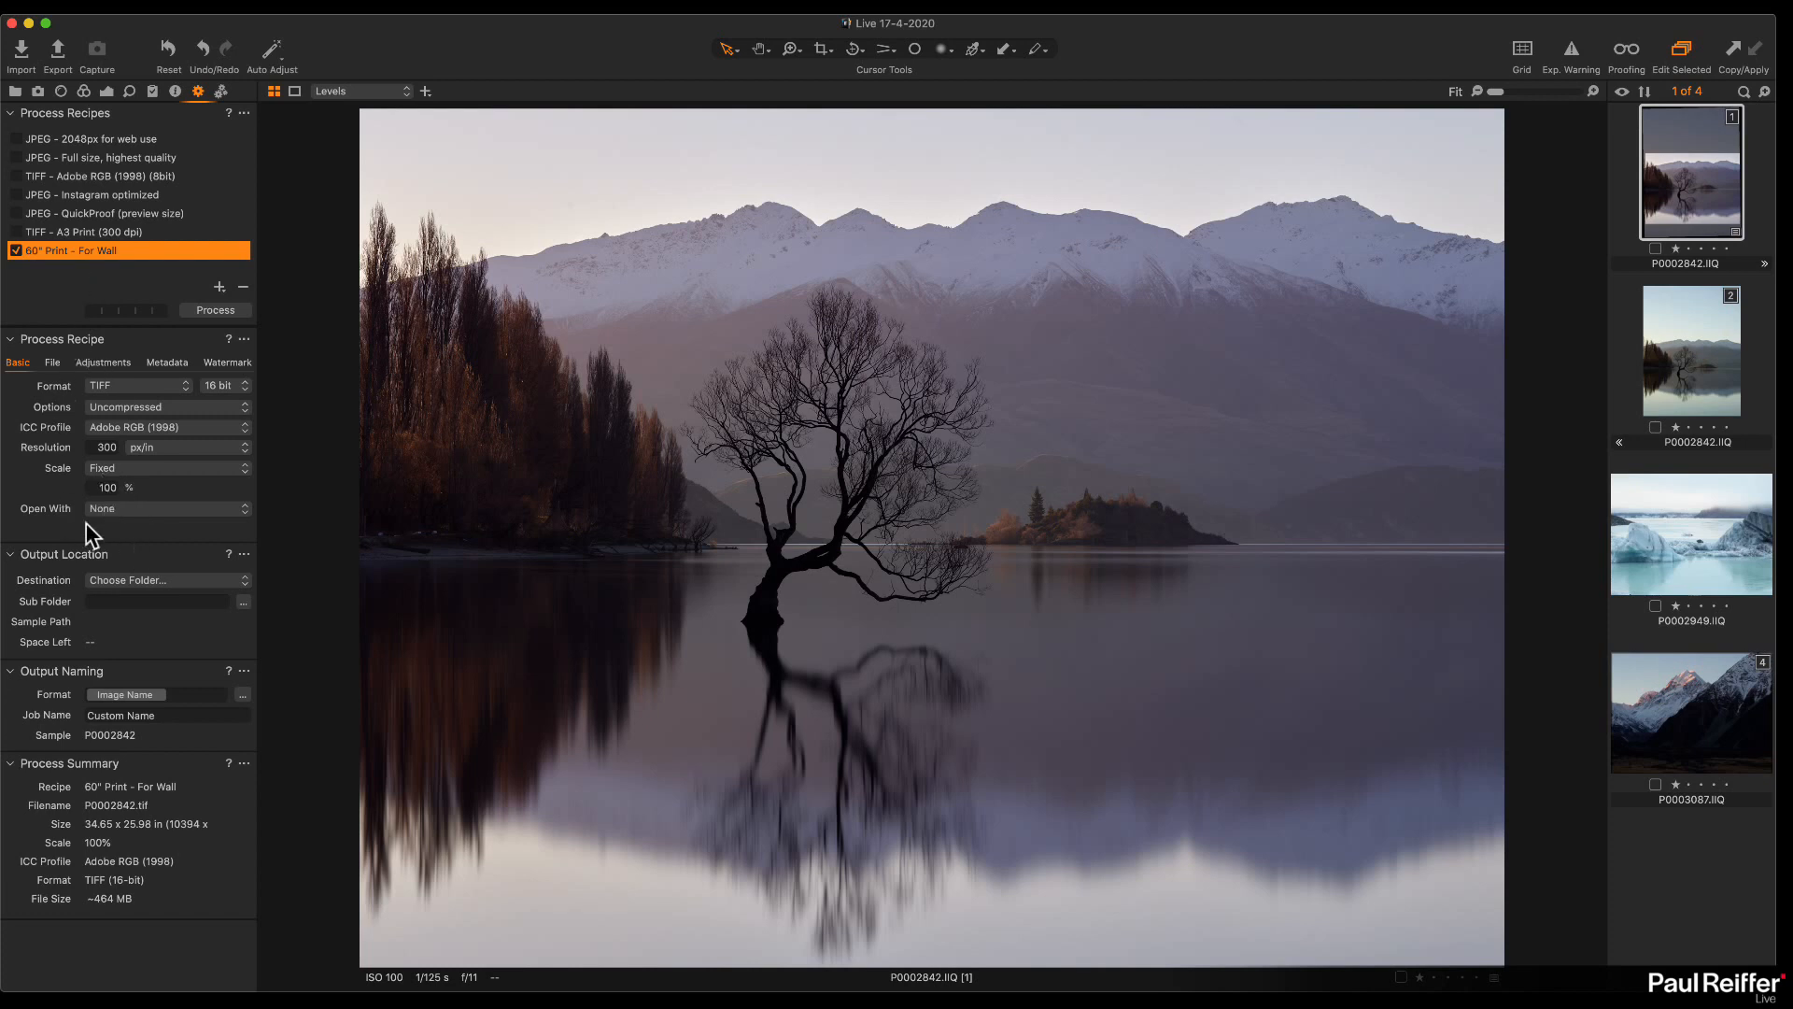
left_click(144, 509)
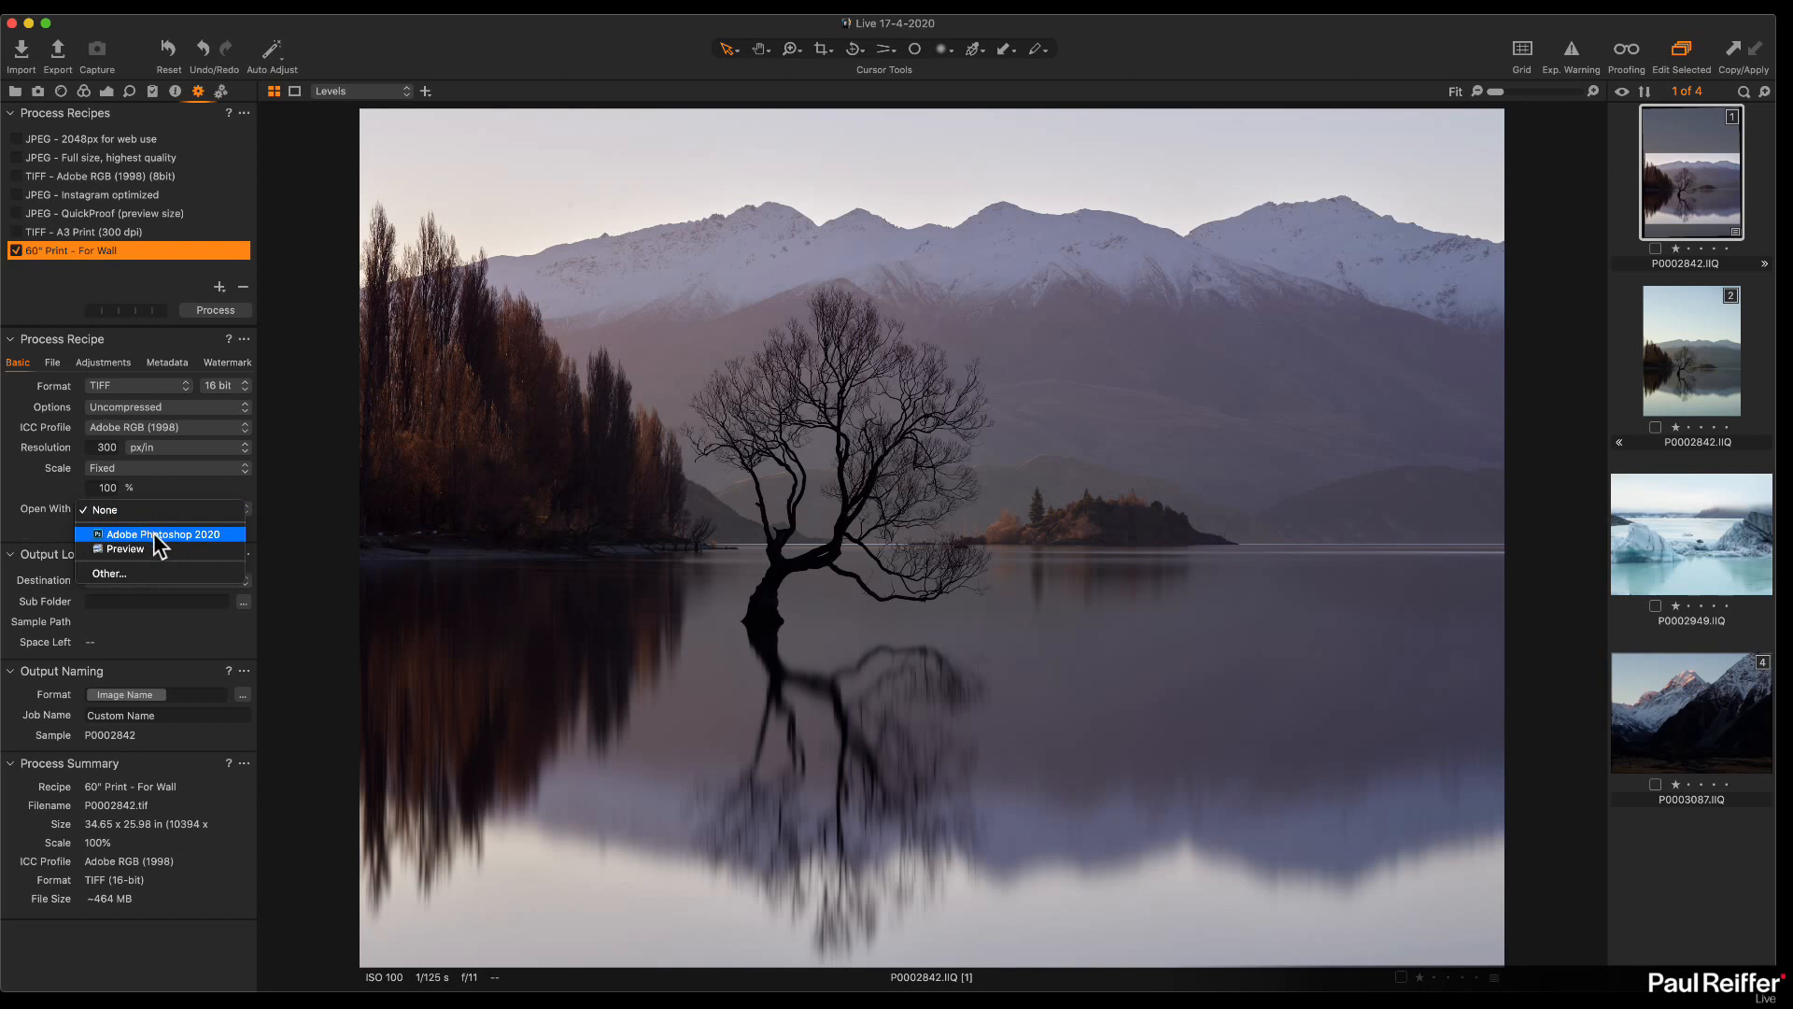
left_click(48, 530)
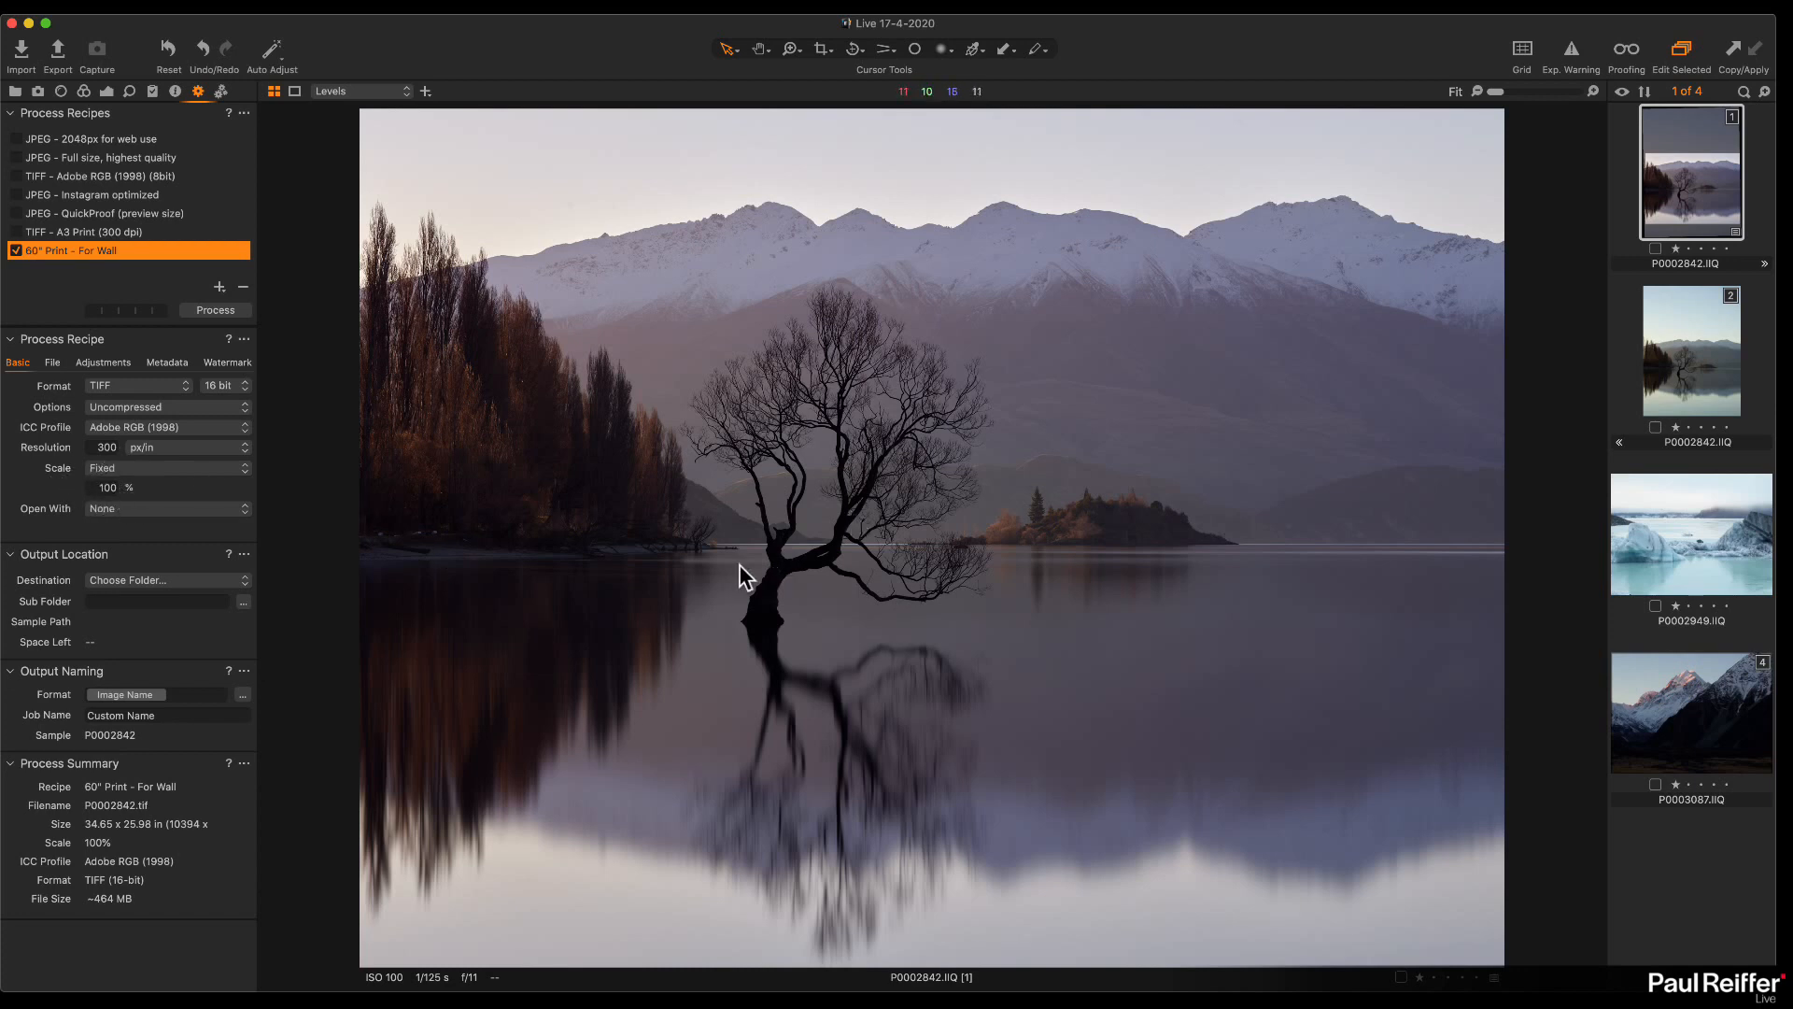
Step: Scale the recipe's output by Dimensions and set them to 60 x 40 in
left_click(140, 469)
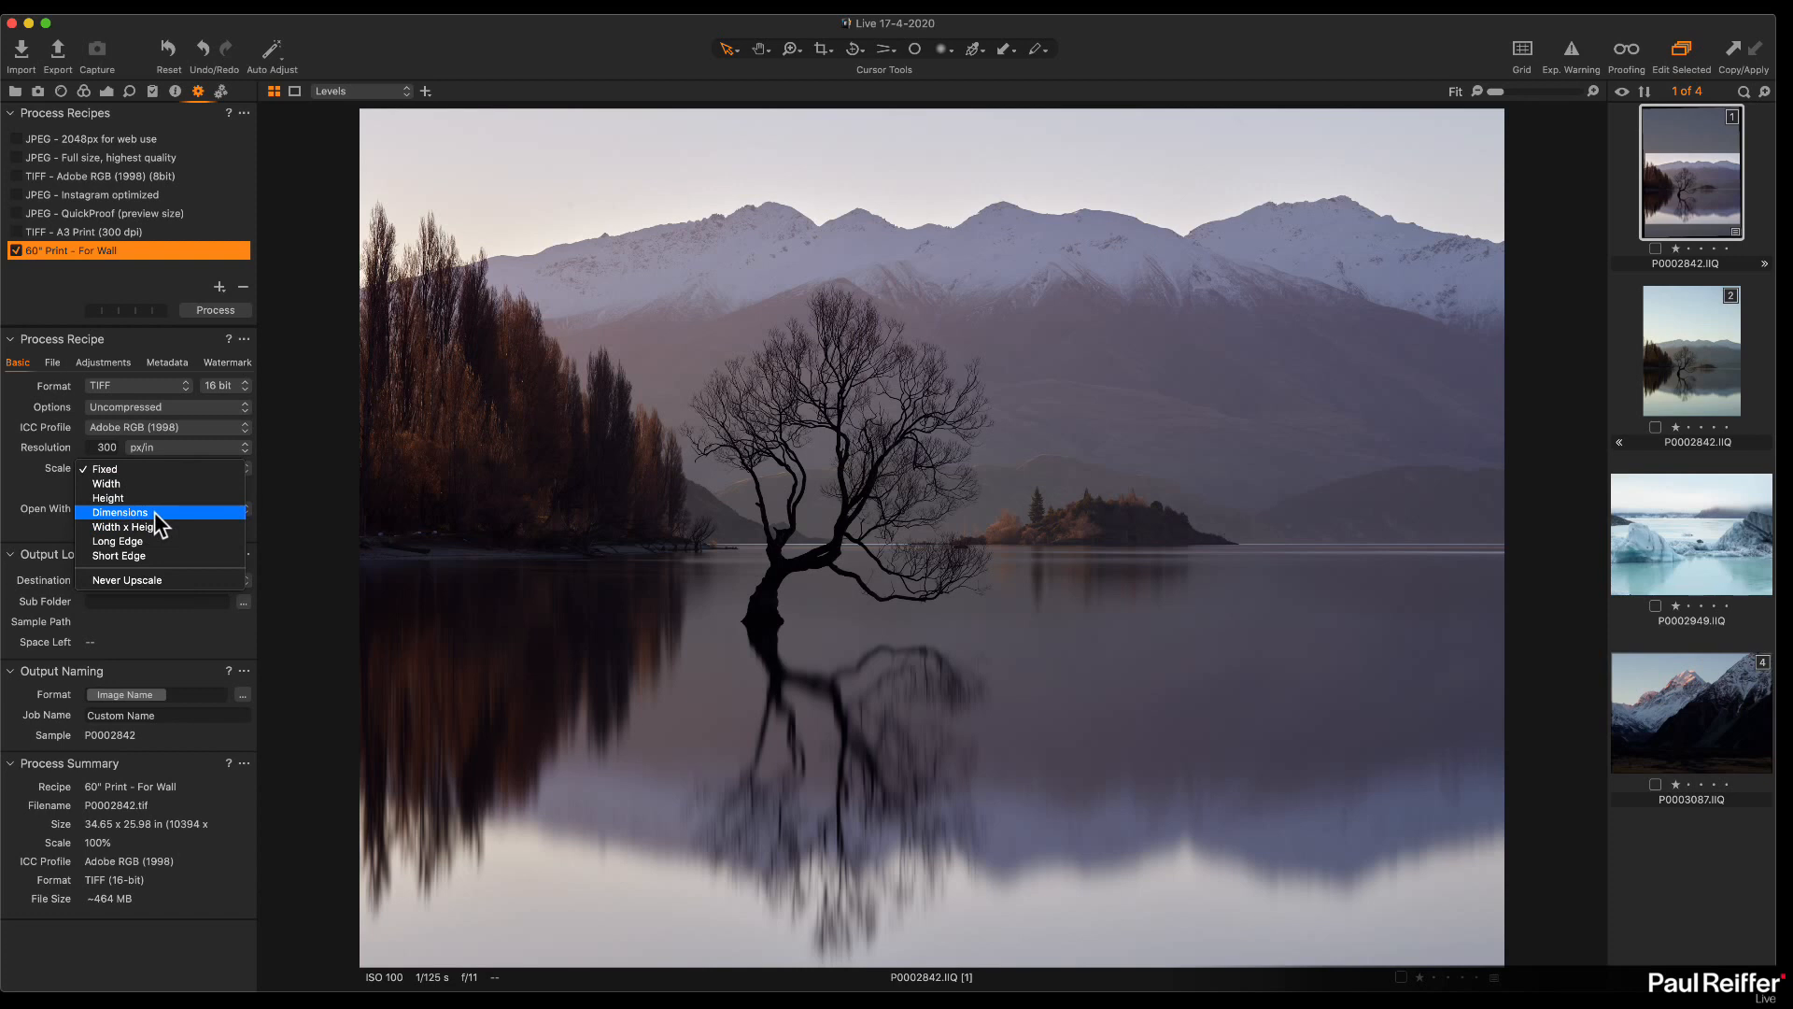
left_click(127, 512)
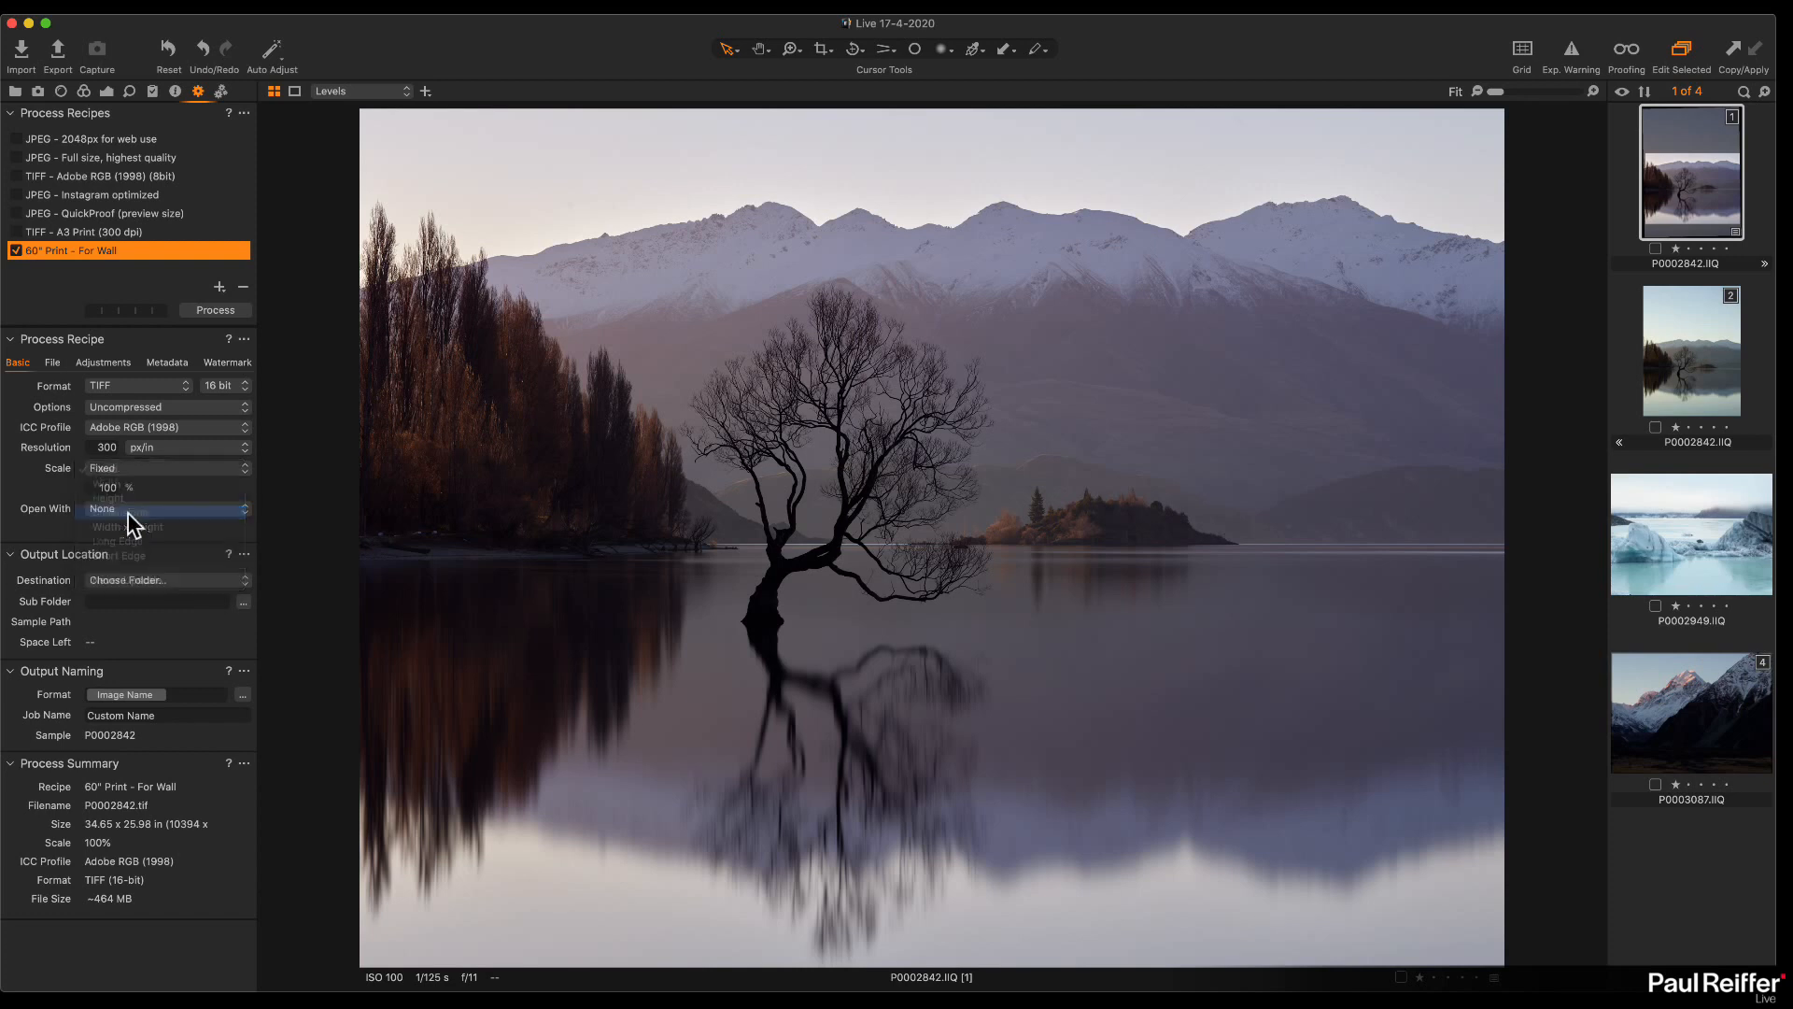
left_click(195, 486)
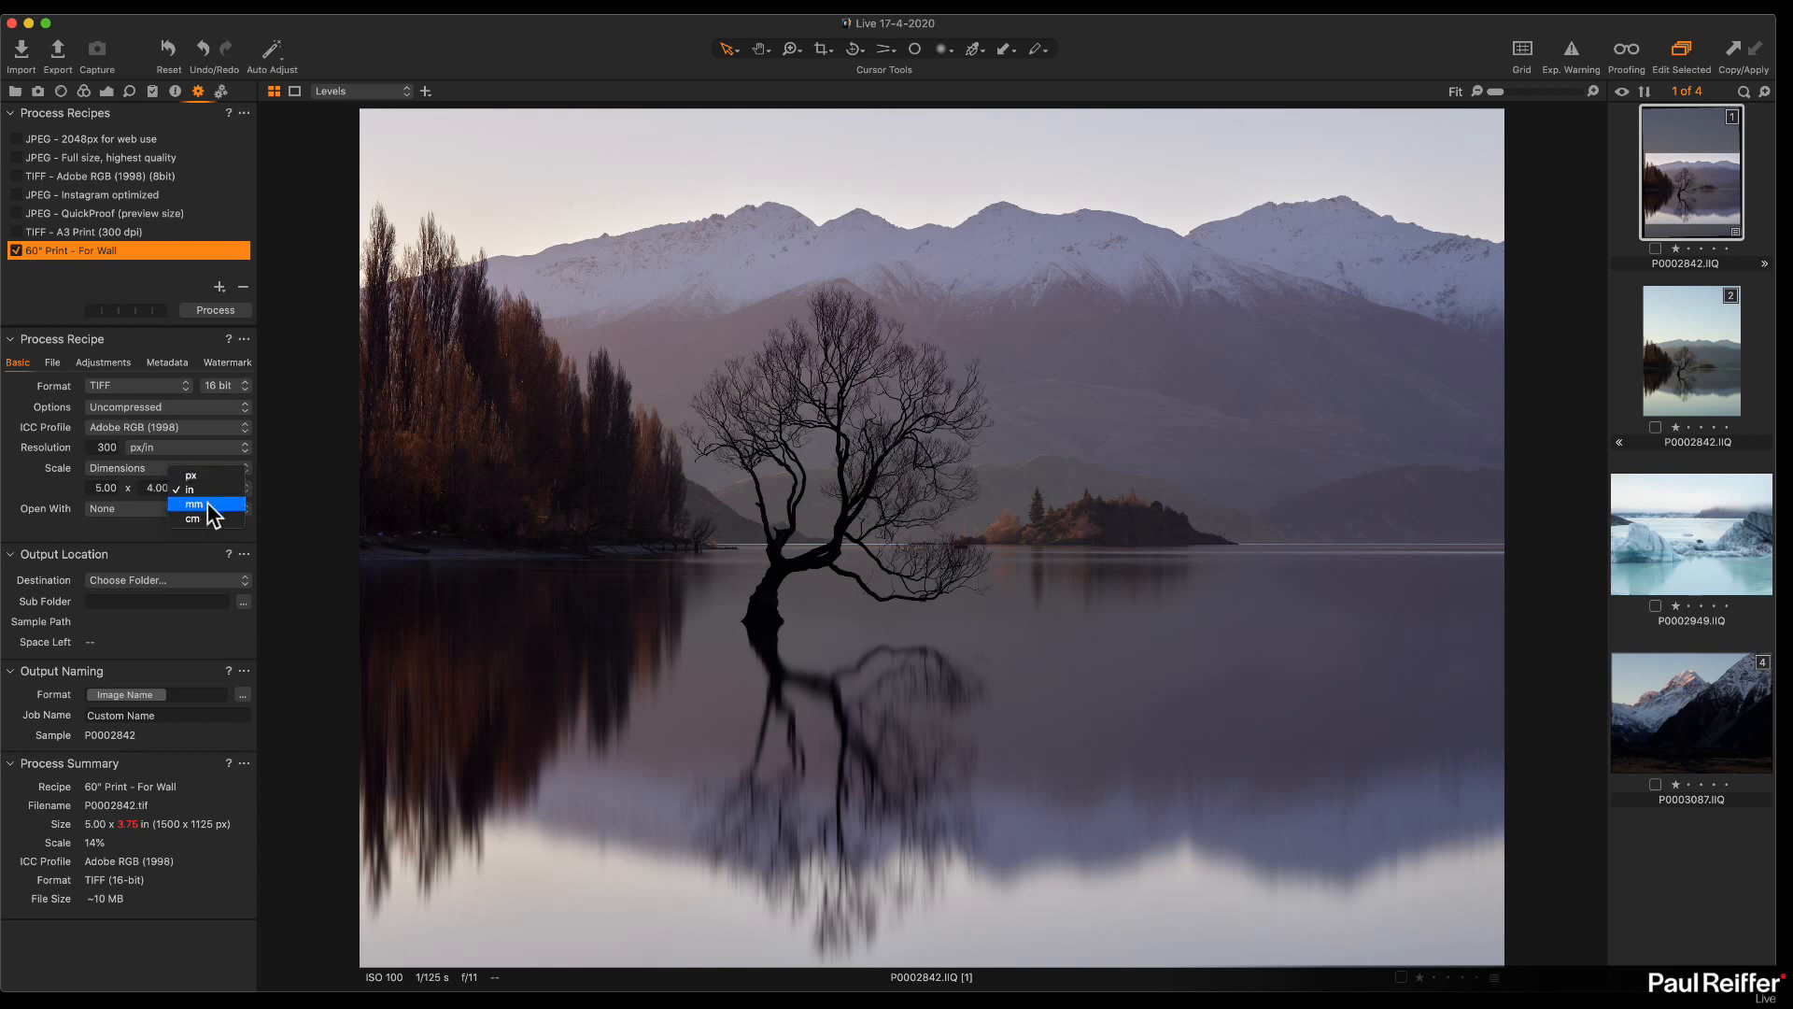
left_click(108, 495)
left_click_drag(101, 487, 73, 488)
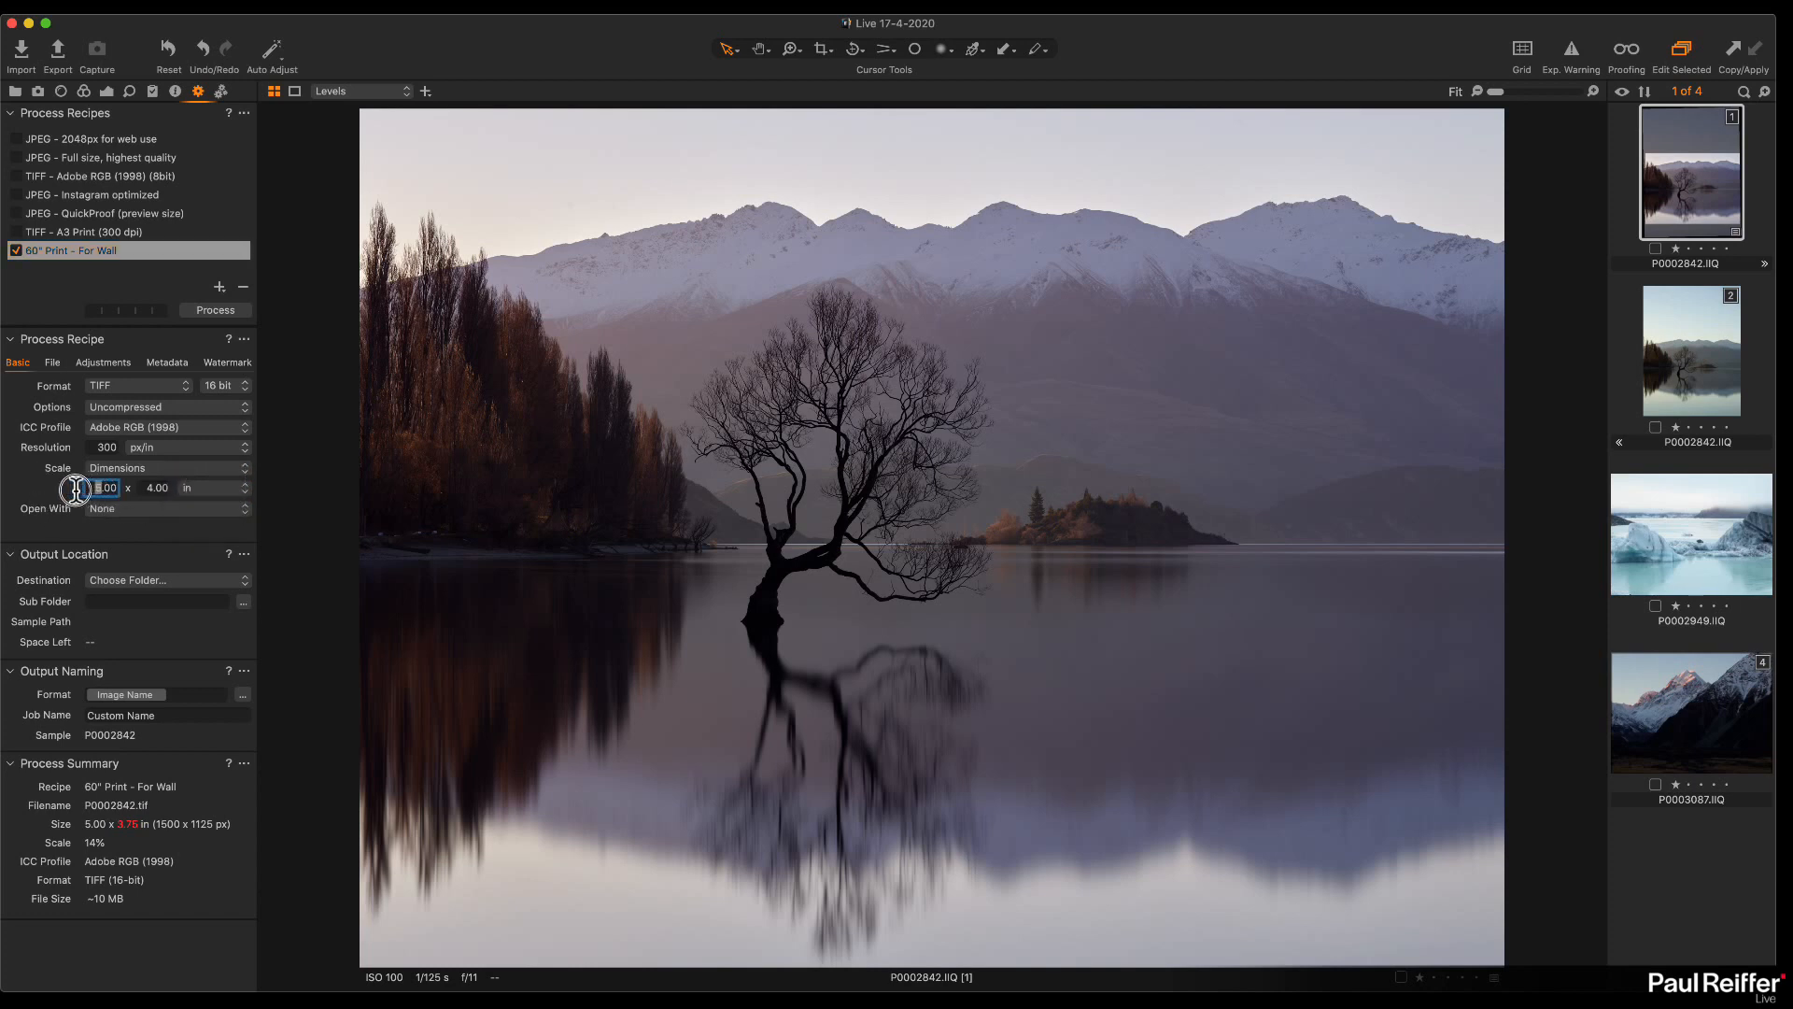
type("60")
key("Tab")
type("40")
key("Return")
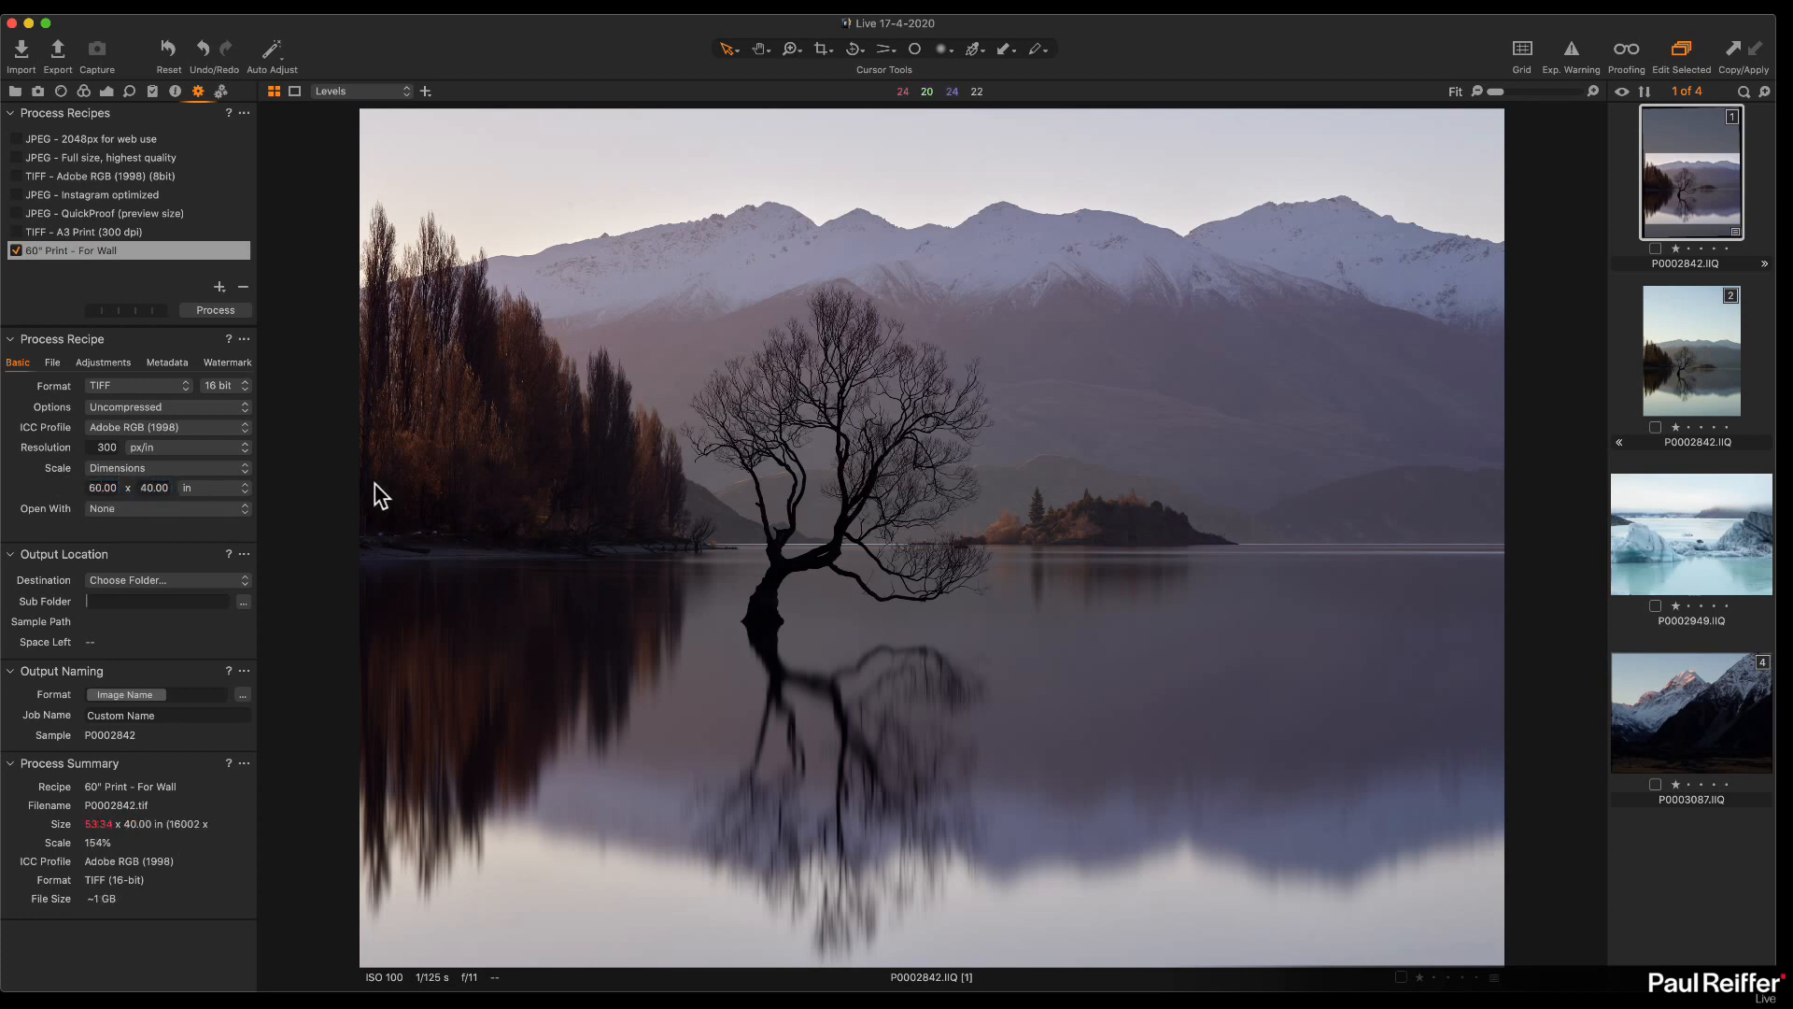
Step: Set the second print dimension to 45 in and the recipe's resolution to 200 px/in
left_click(150, 487)
type("45")
key("Return")
double_click(102, 447)
type("200")
Step: Set the print dimensions to 24 x 18 in and the resolution to 300 px/in
left_click(93, 488)
type("24")
key("Tab")
type("18")
key("Return")
left_click(99, 448)
type("300")
key("Tab")
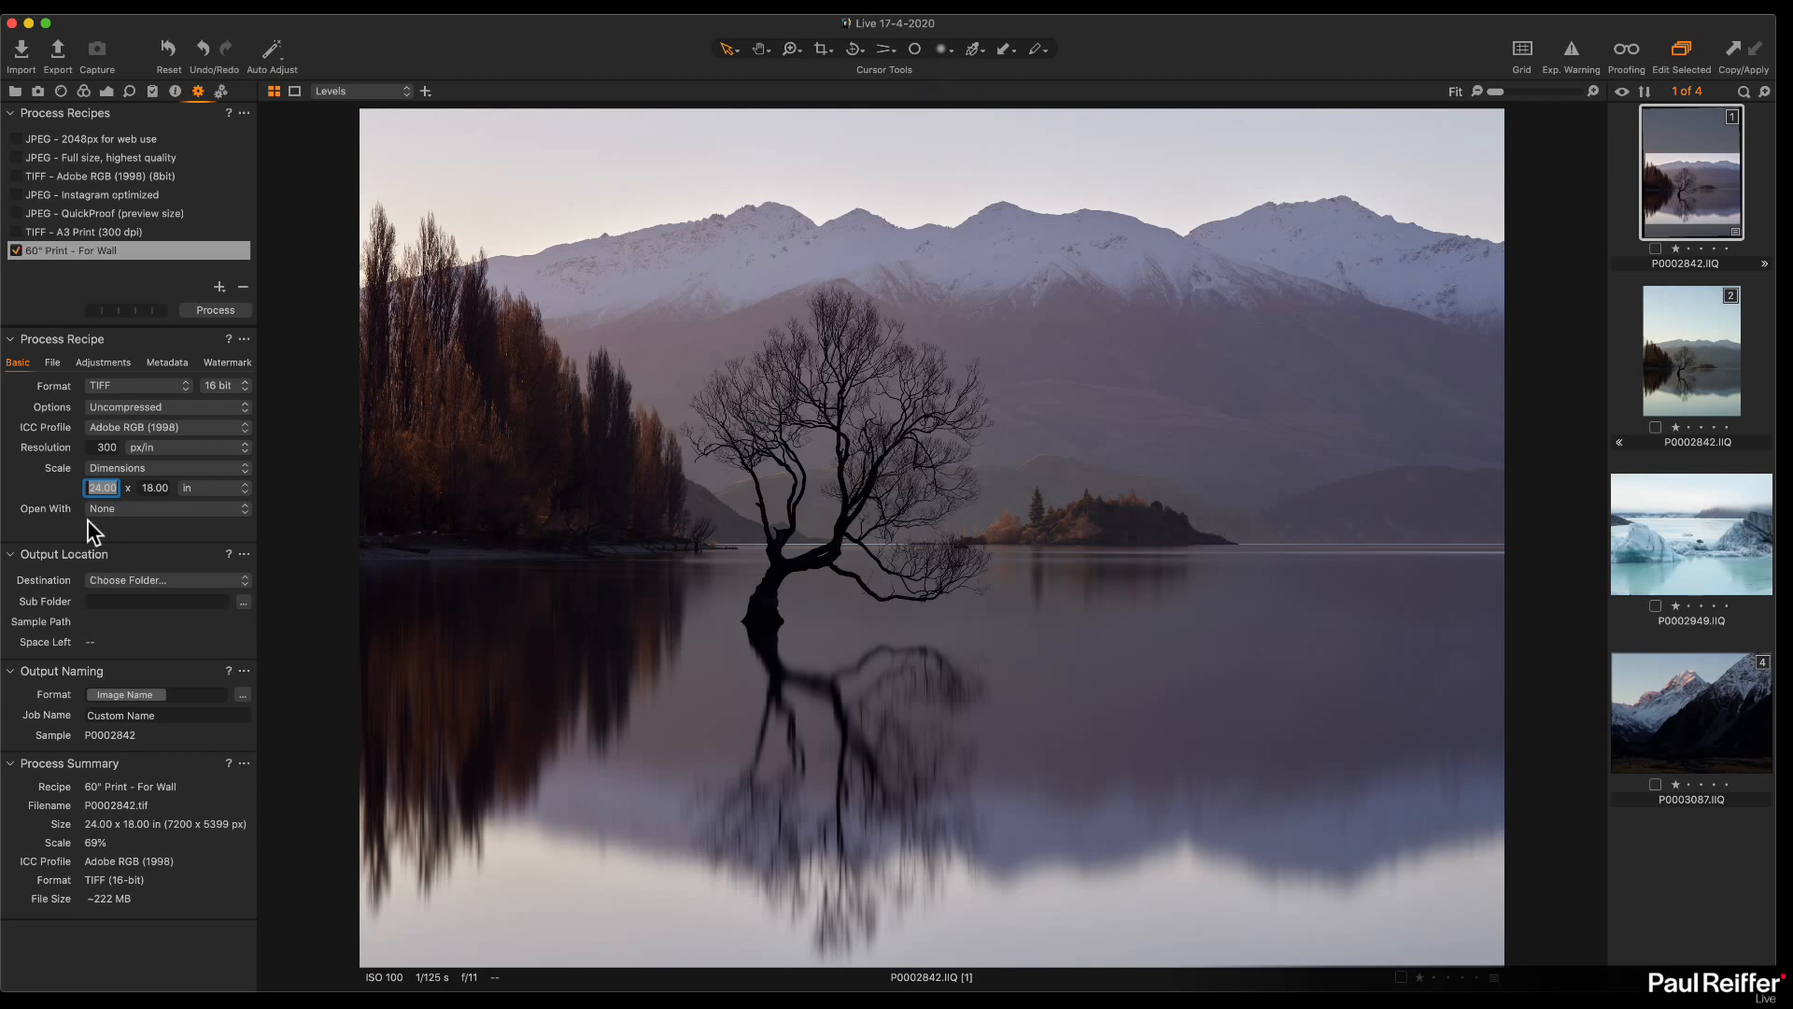
Step: Set the recipe's scale back to Fixed
left_click(90, 450)
left_click(120, 467)
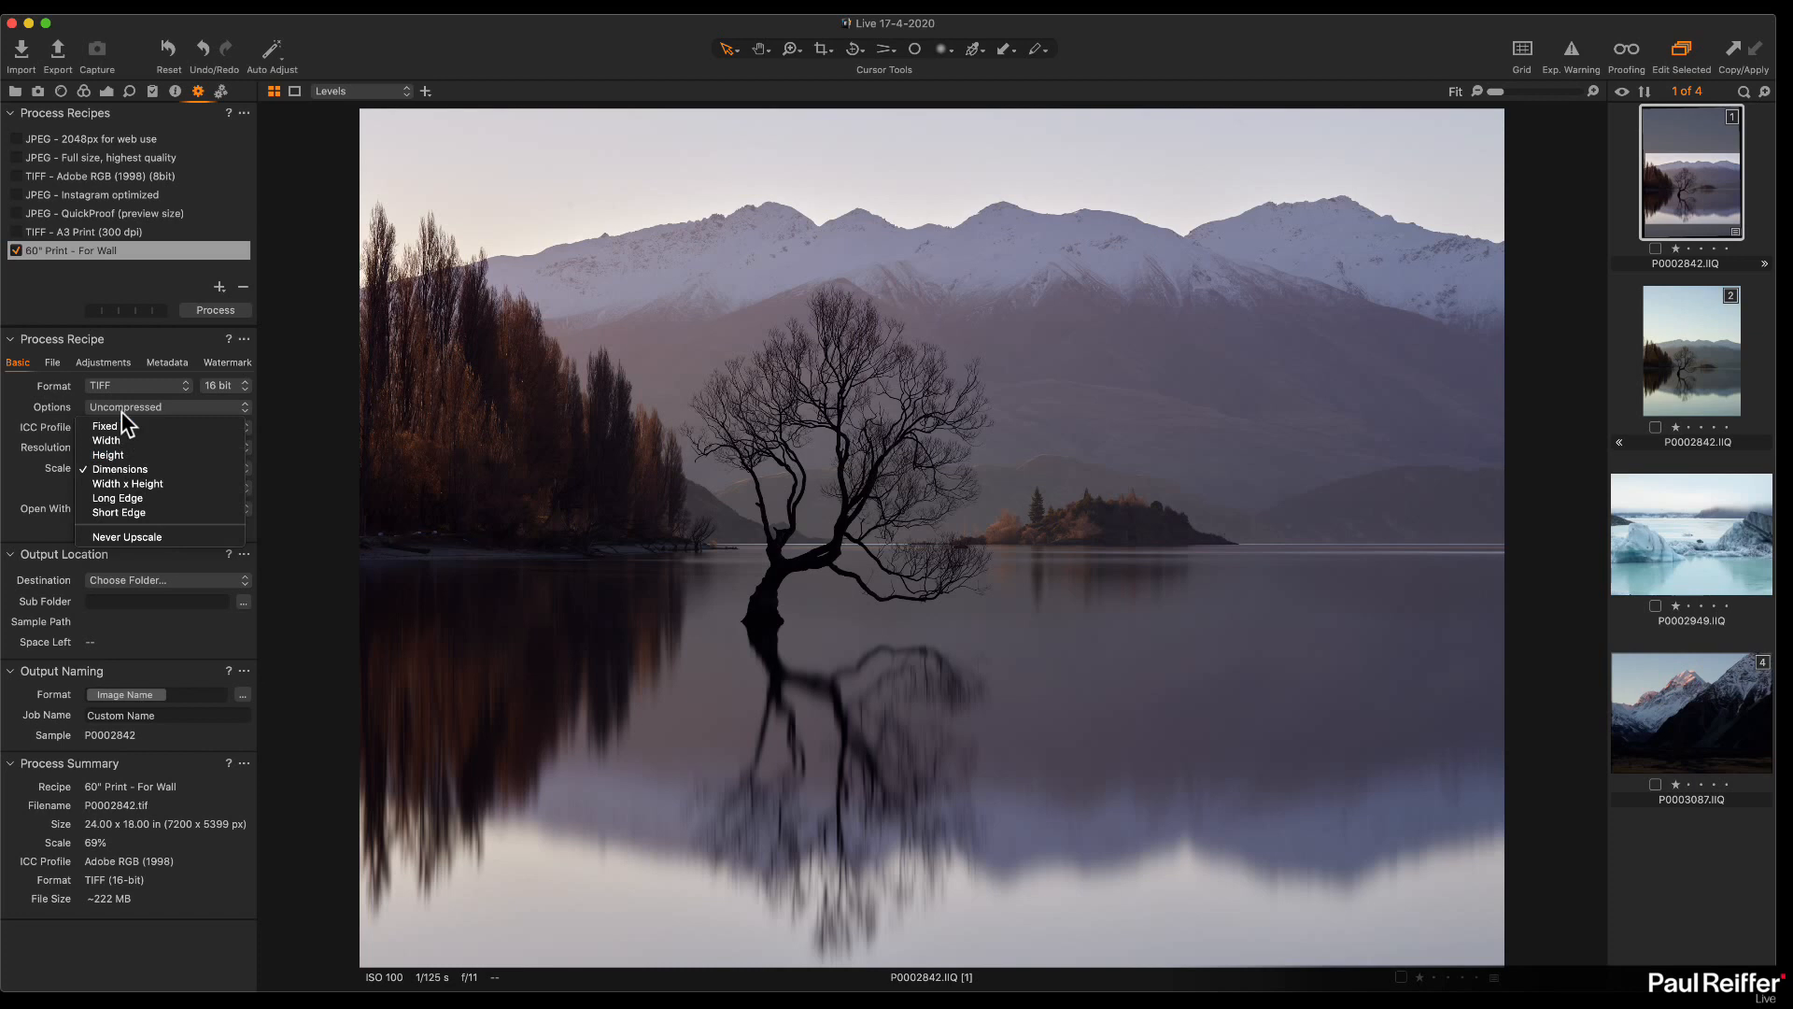
left_click(121, 417)
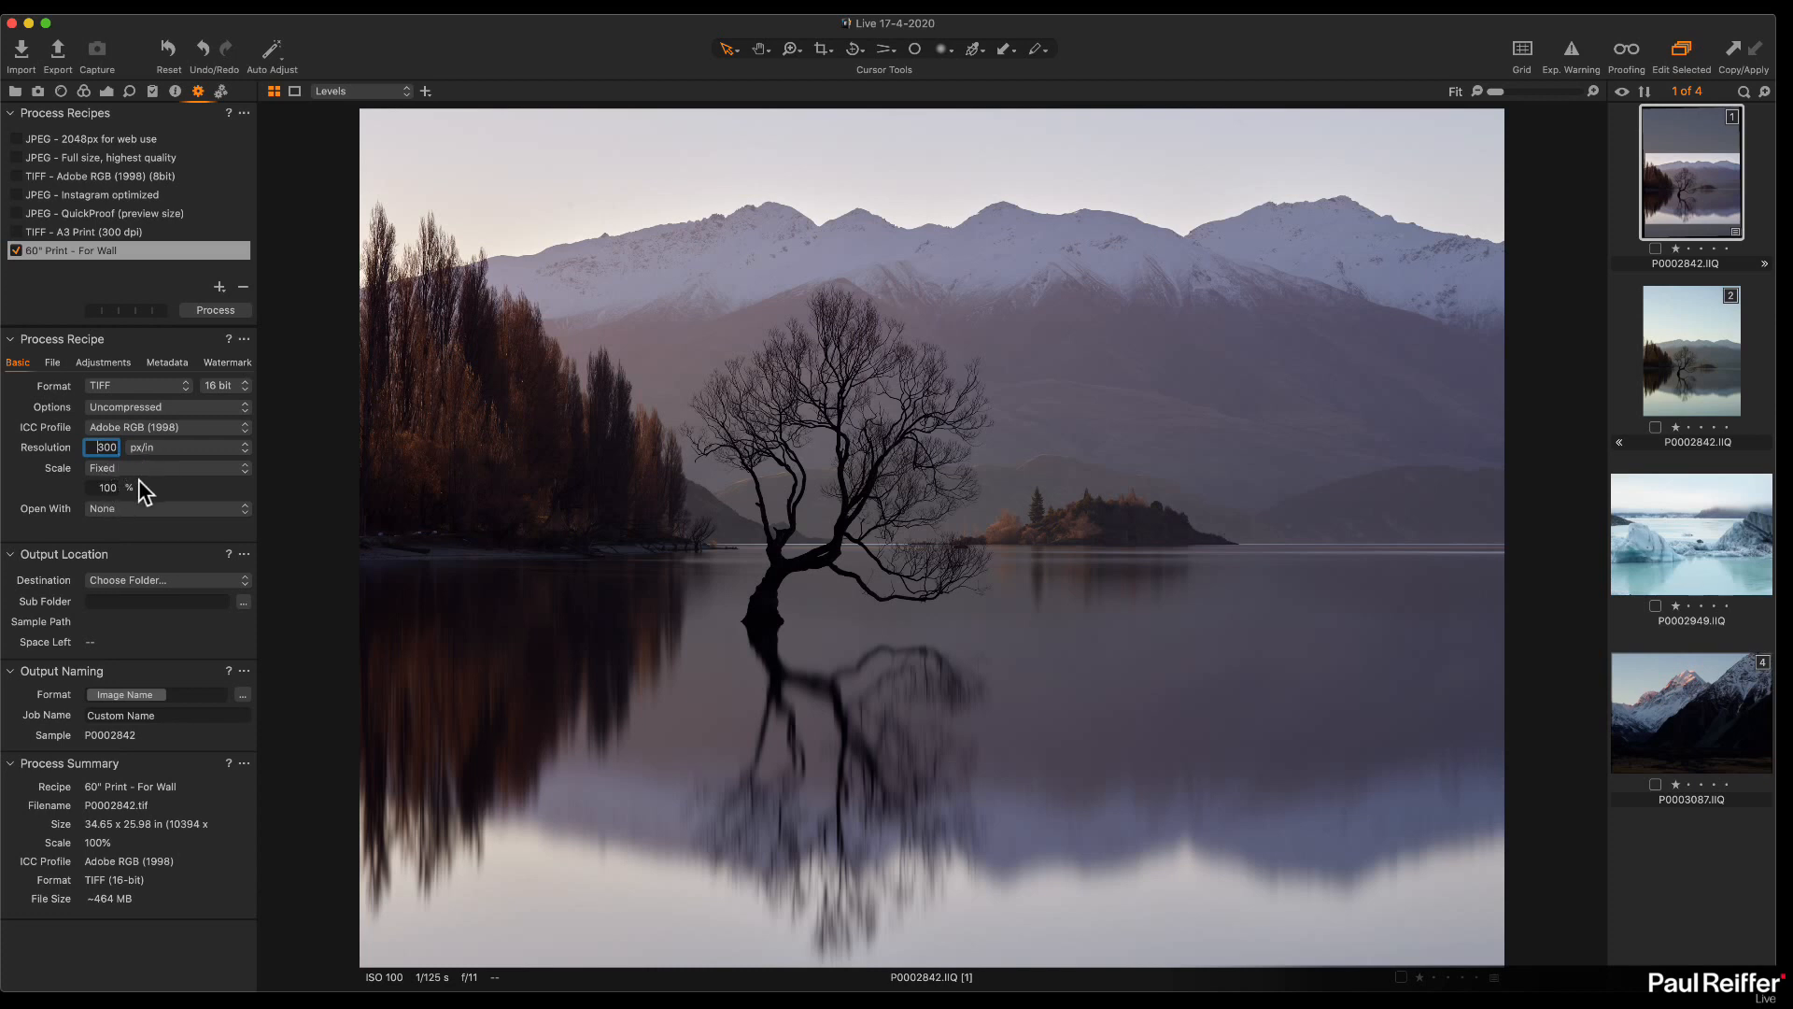
Step: Scale the wall print recipe by Dimensions again, entering 60 x 40 in
left_click(127, 469)
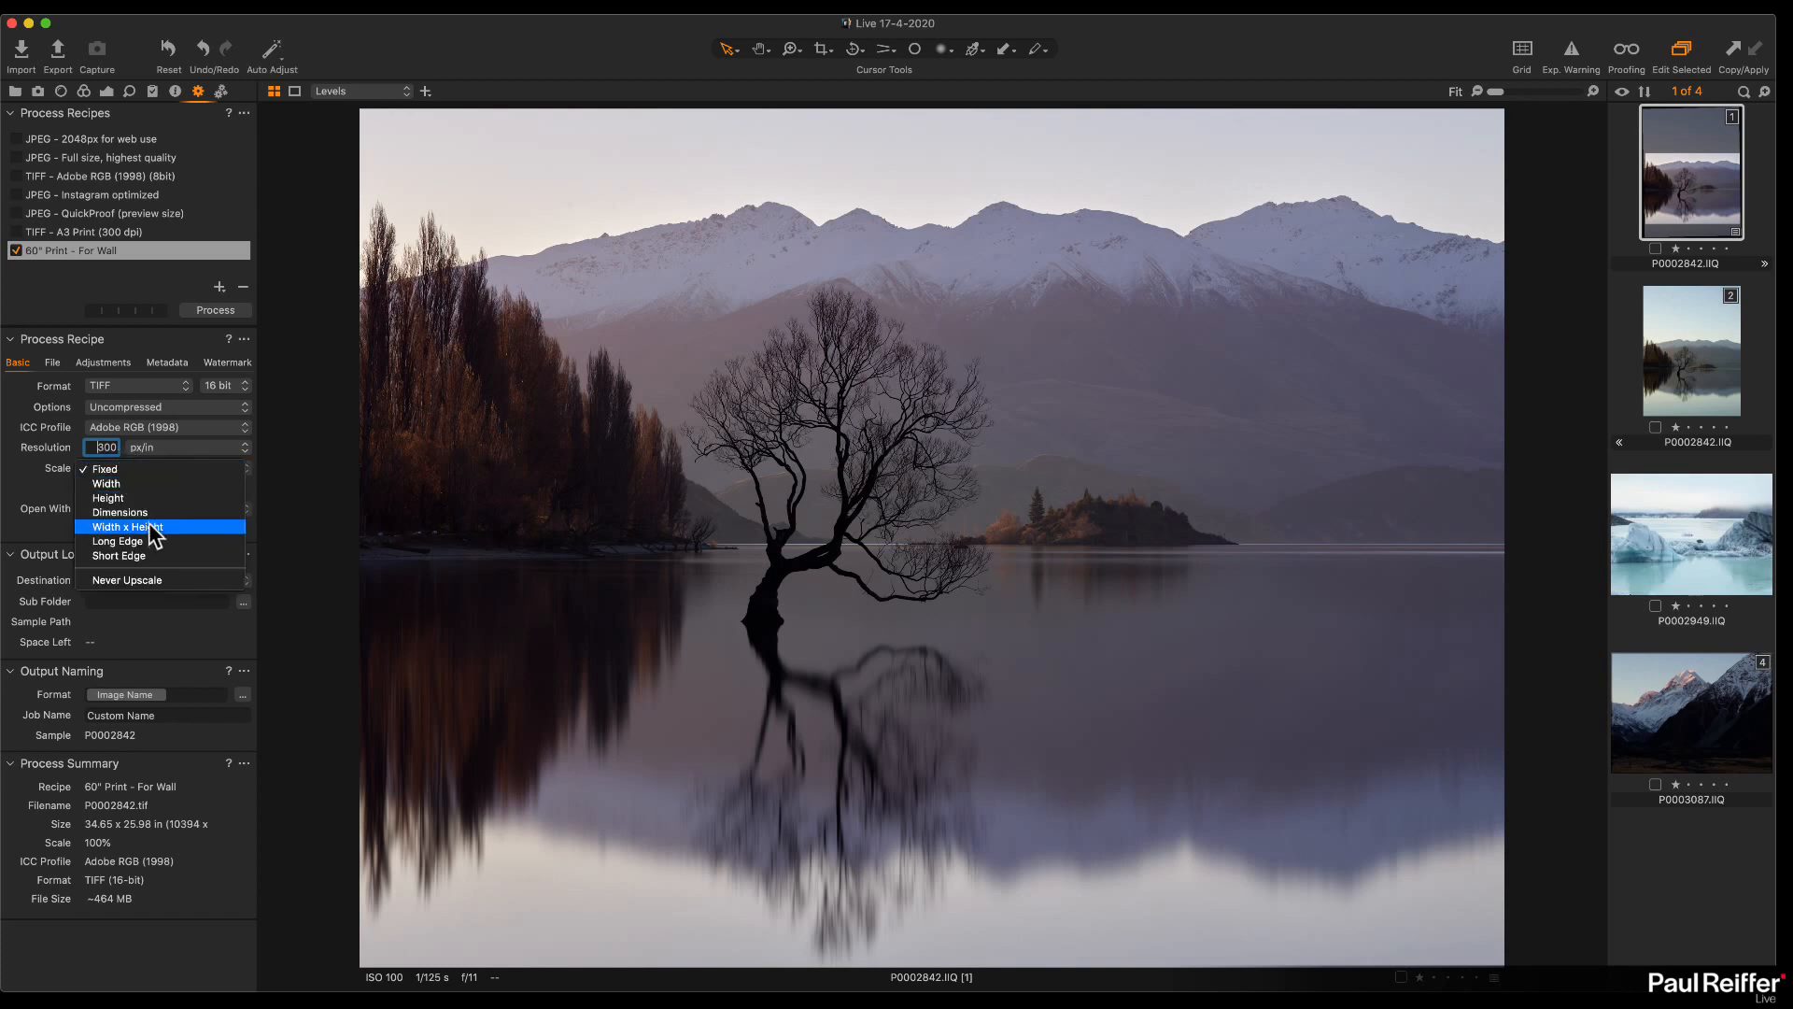
left_click(112, 512)
double_click(116, 485)
type("60")
key("Tab")
type("40")
key("Tab")
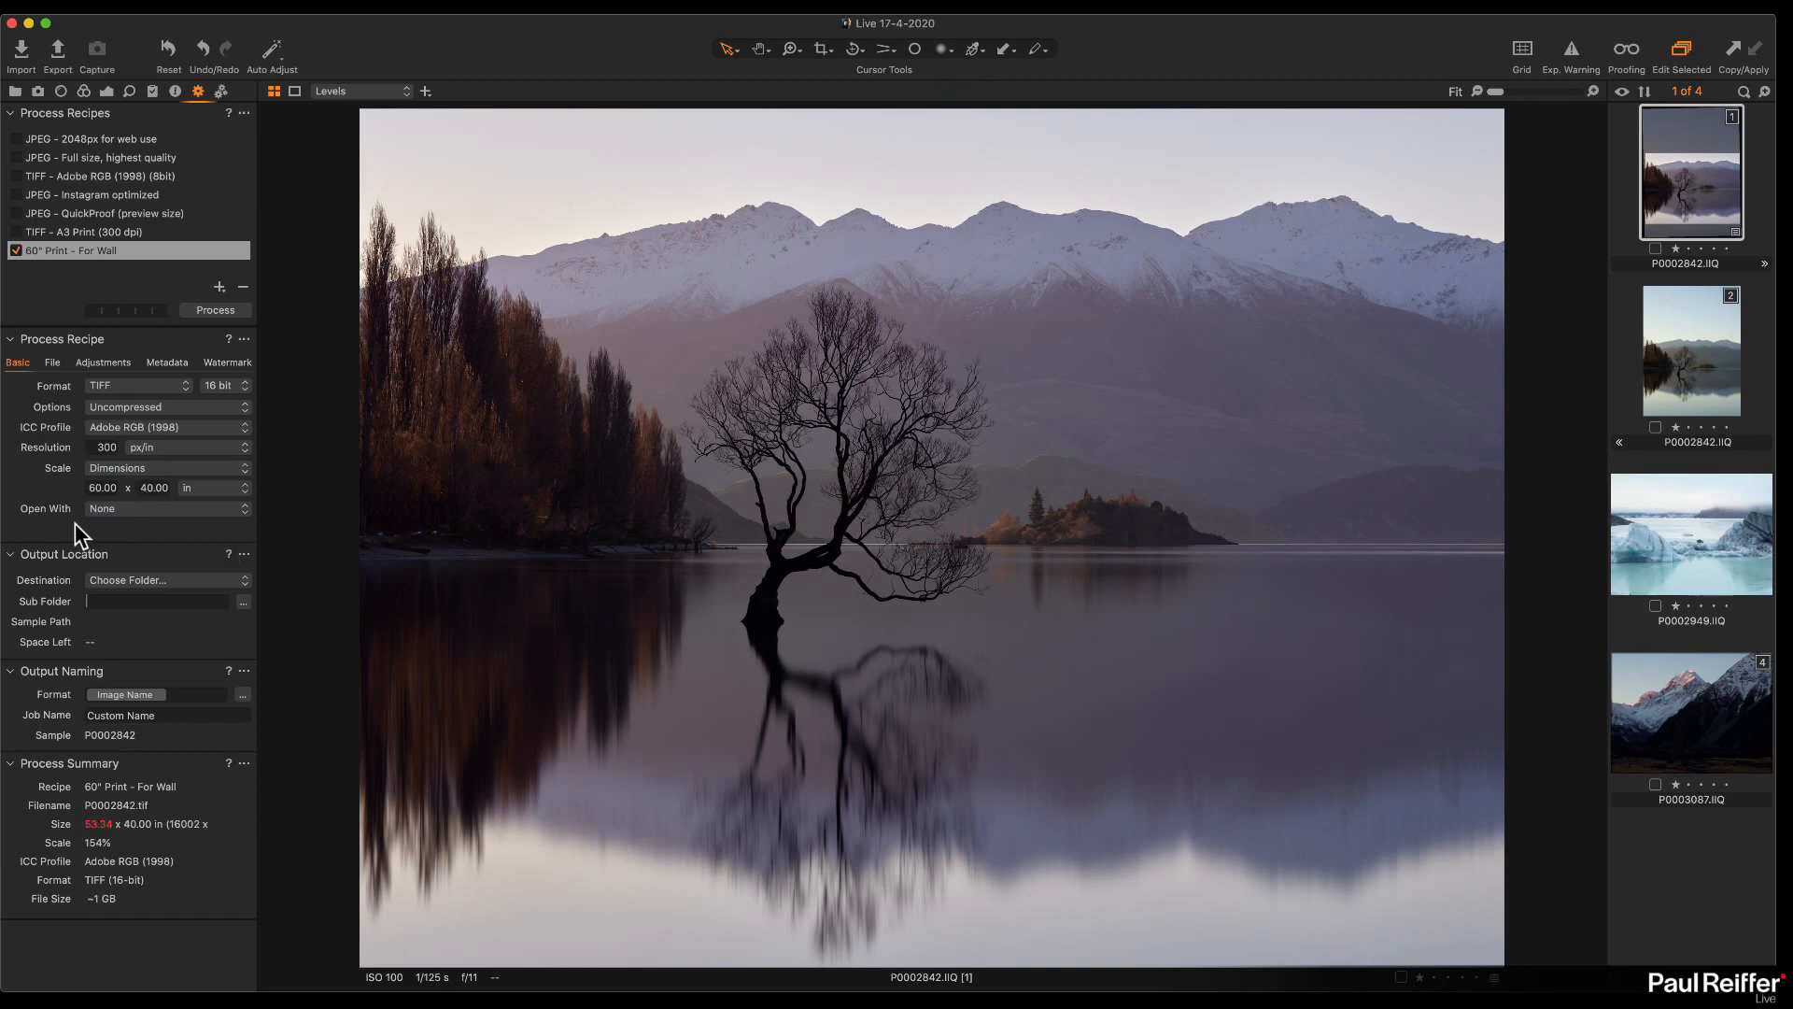
Step: Lower the wall print recipe's resolution to 200 px/in and open its adjustment settings
double_click(150, 448)
type("20")
key("Tab")
left_click(113, 367)
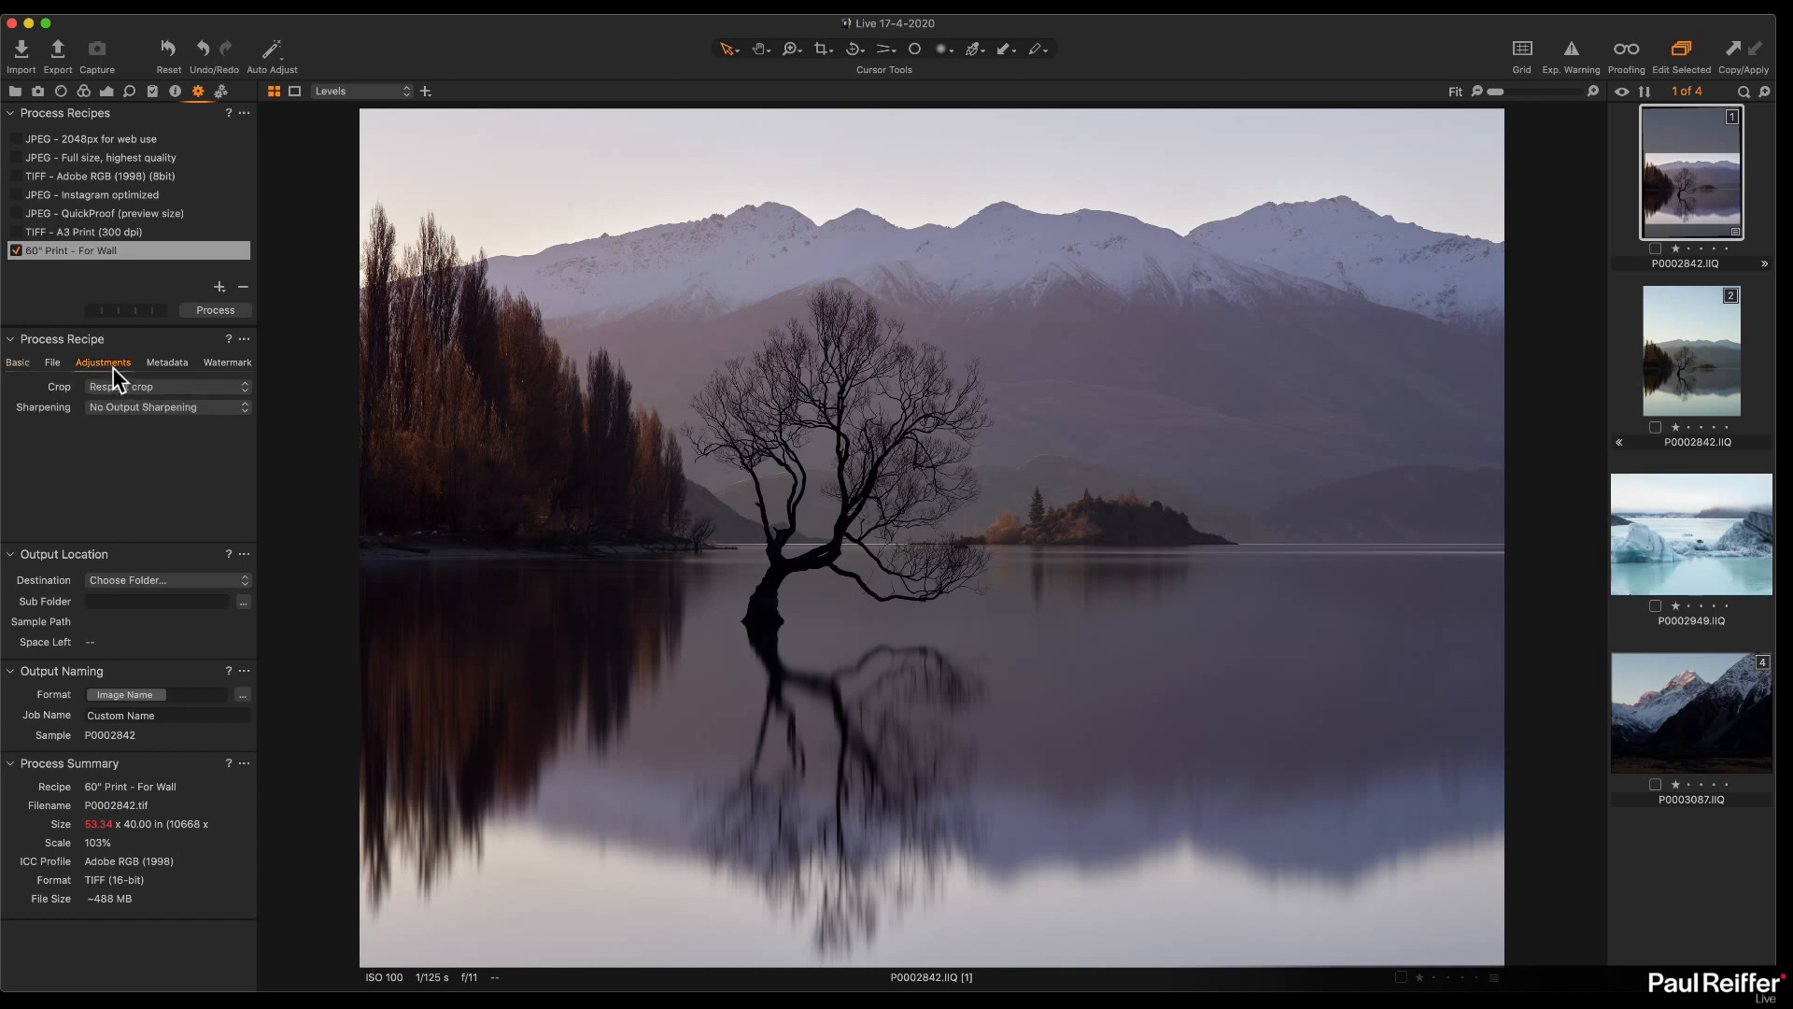
Step: Set the wall print recipe's resolution back to 300 px/in
left_click(17, 364)
left_click_drag(93, 449, 349, 458)
type("300")
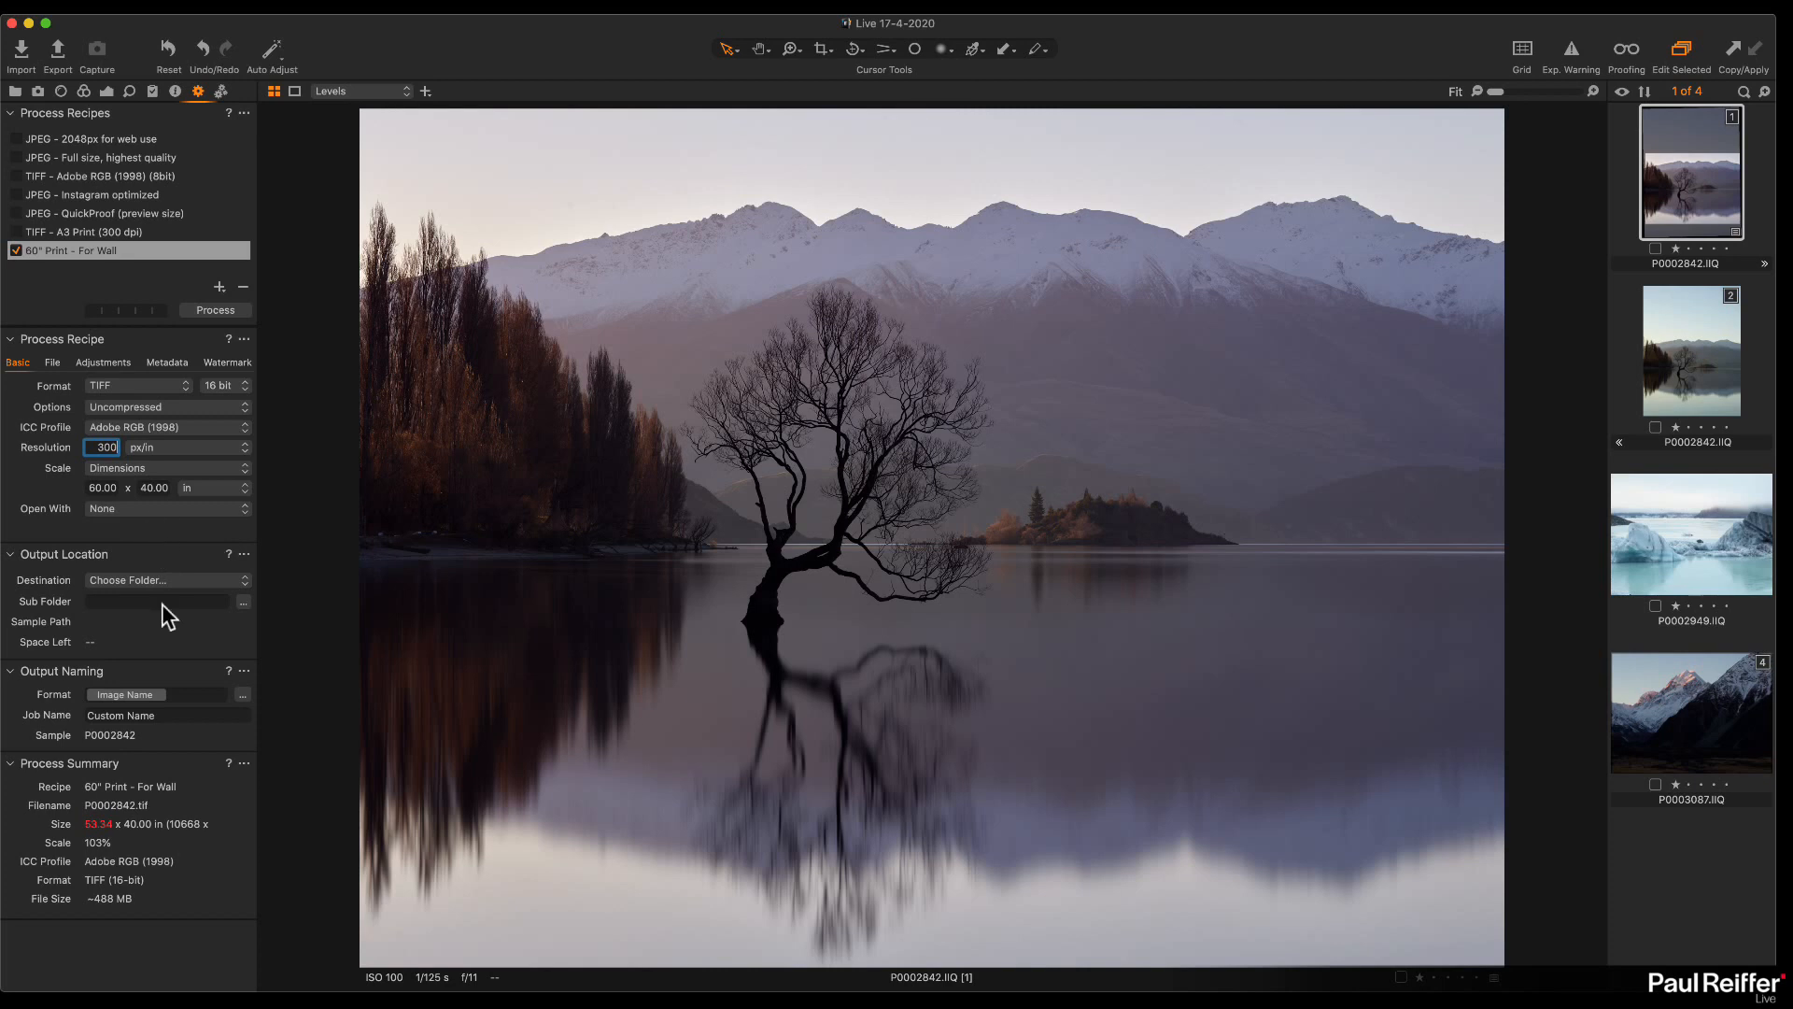
key("Return")
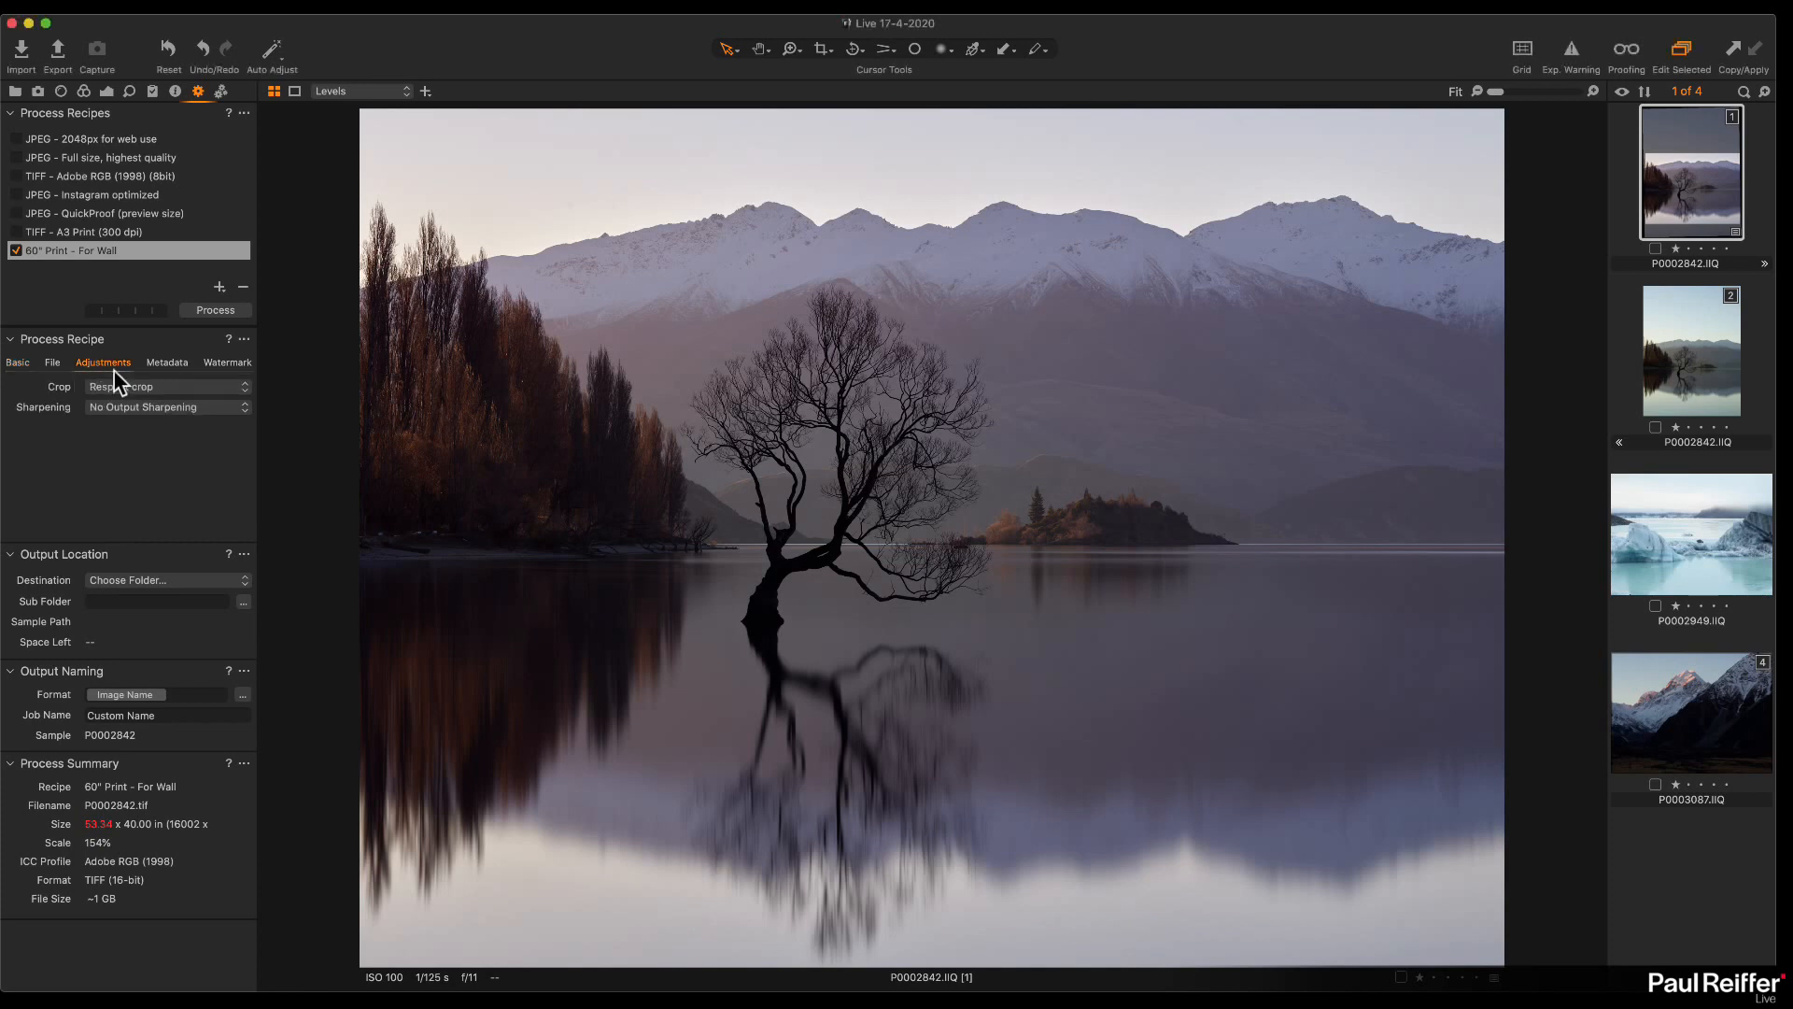
Step: Examine the recipe's file options, including custom root folder selection and the sub name and sub folder fields
left_click(52, 361)
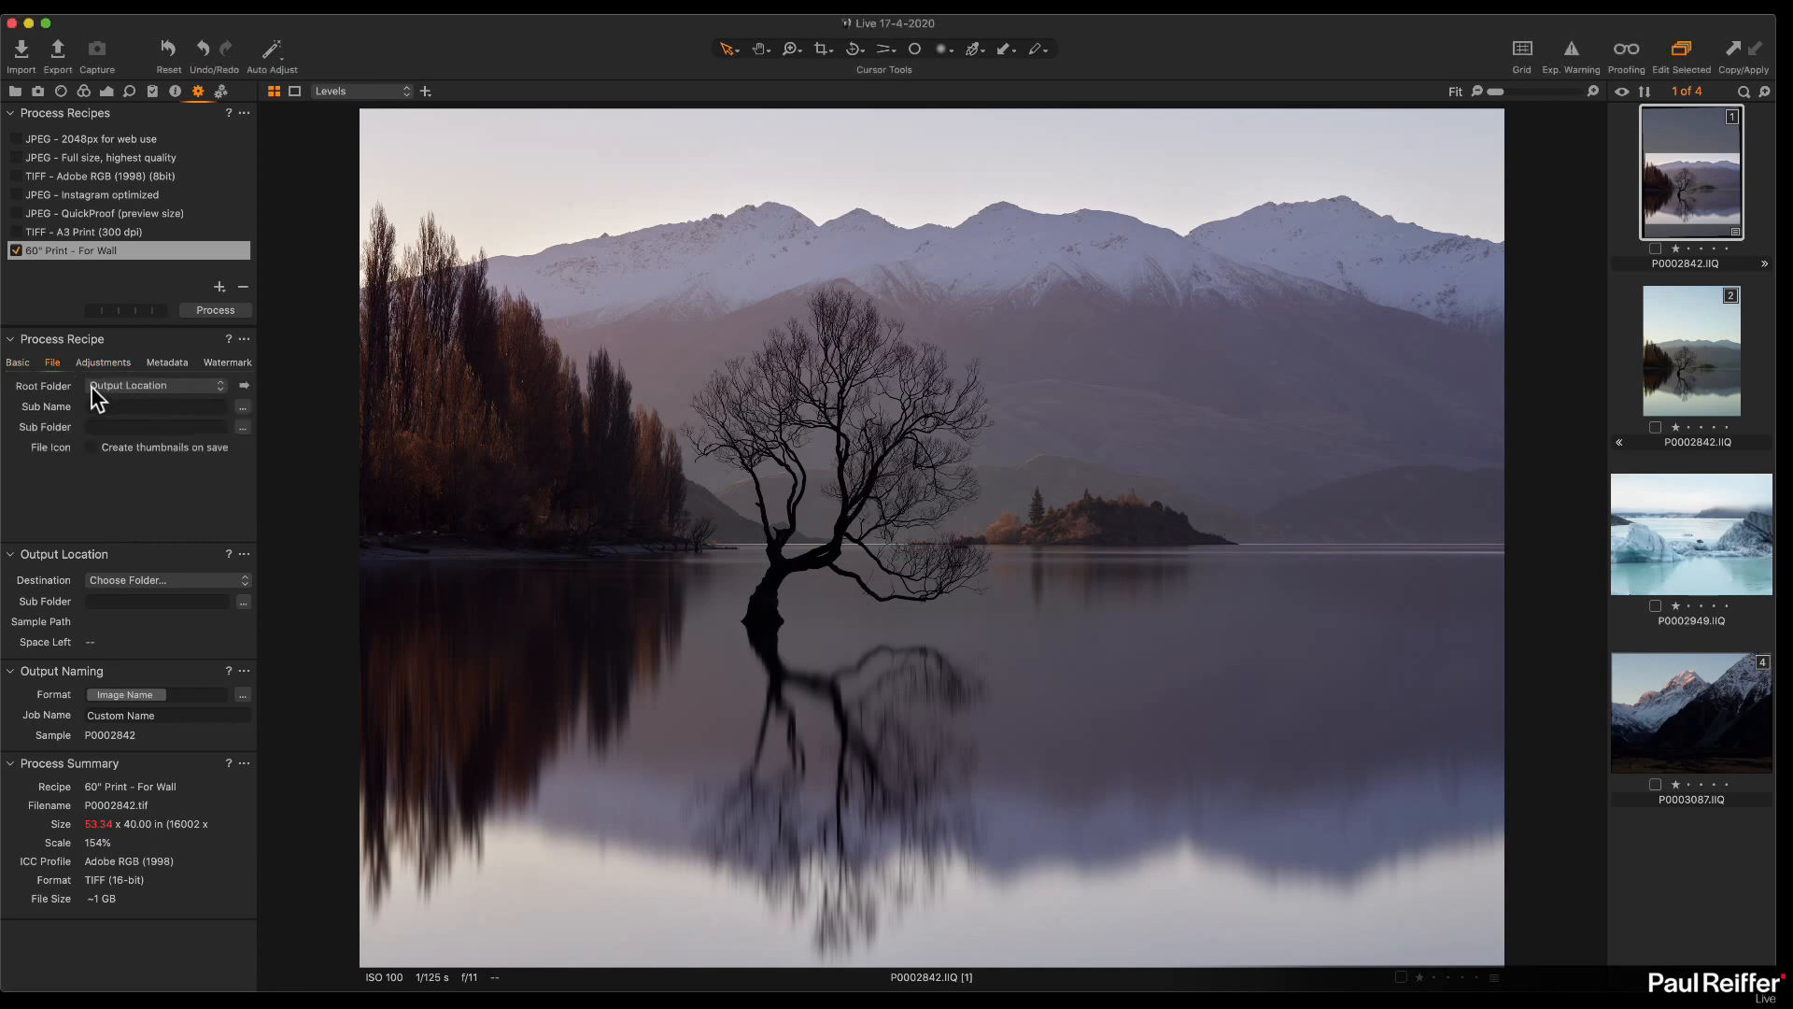
left_click(127, 385)
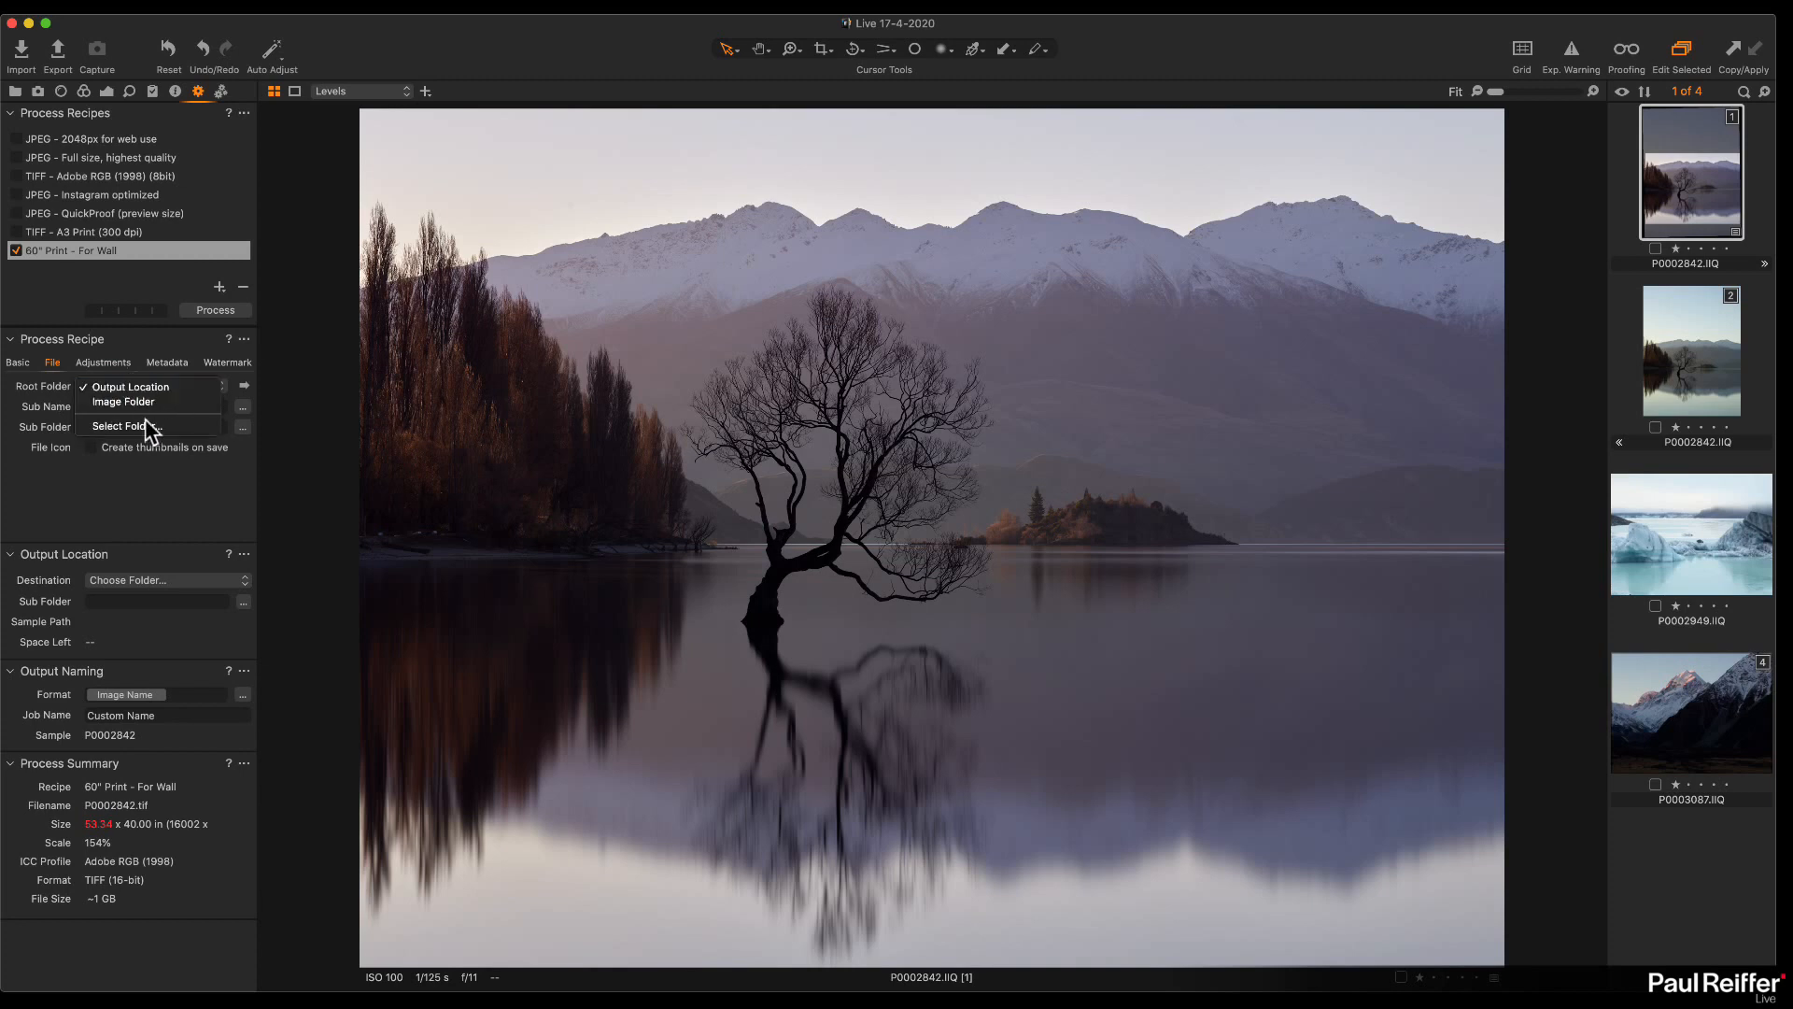
left_click(150, 427)
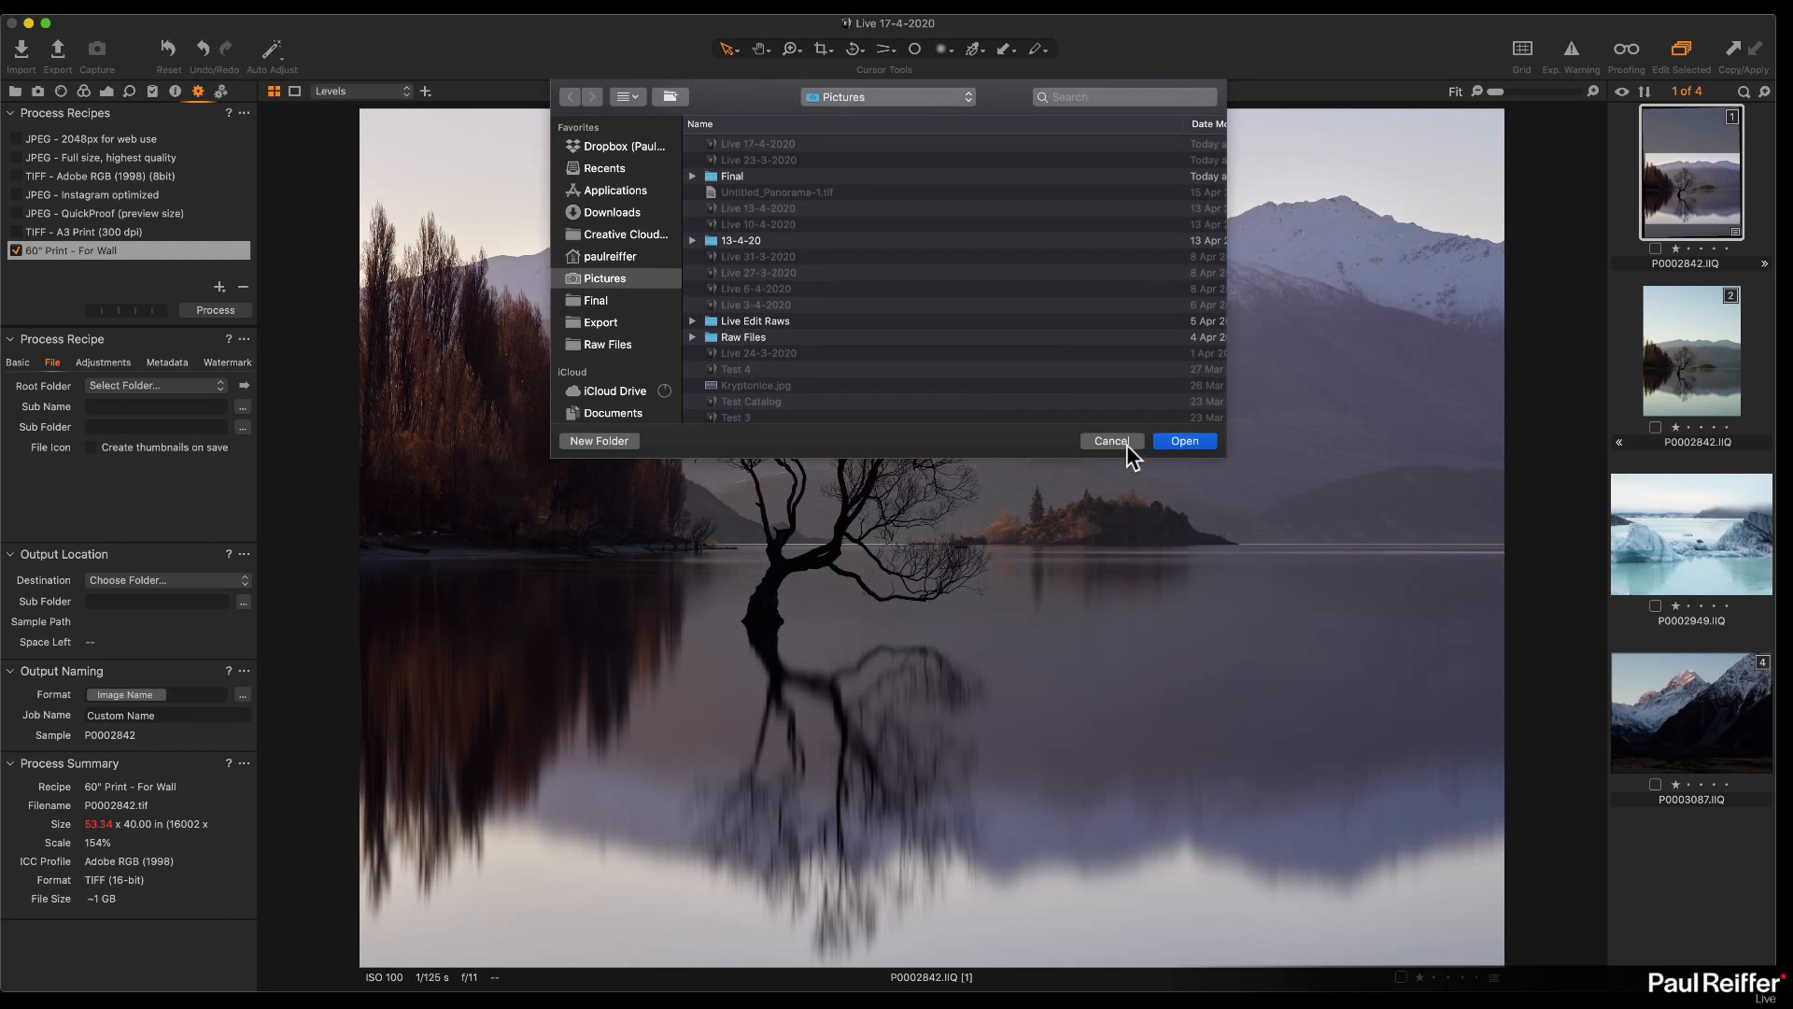
left_click(1126, 445)
left_click(124, 406)
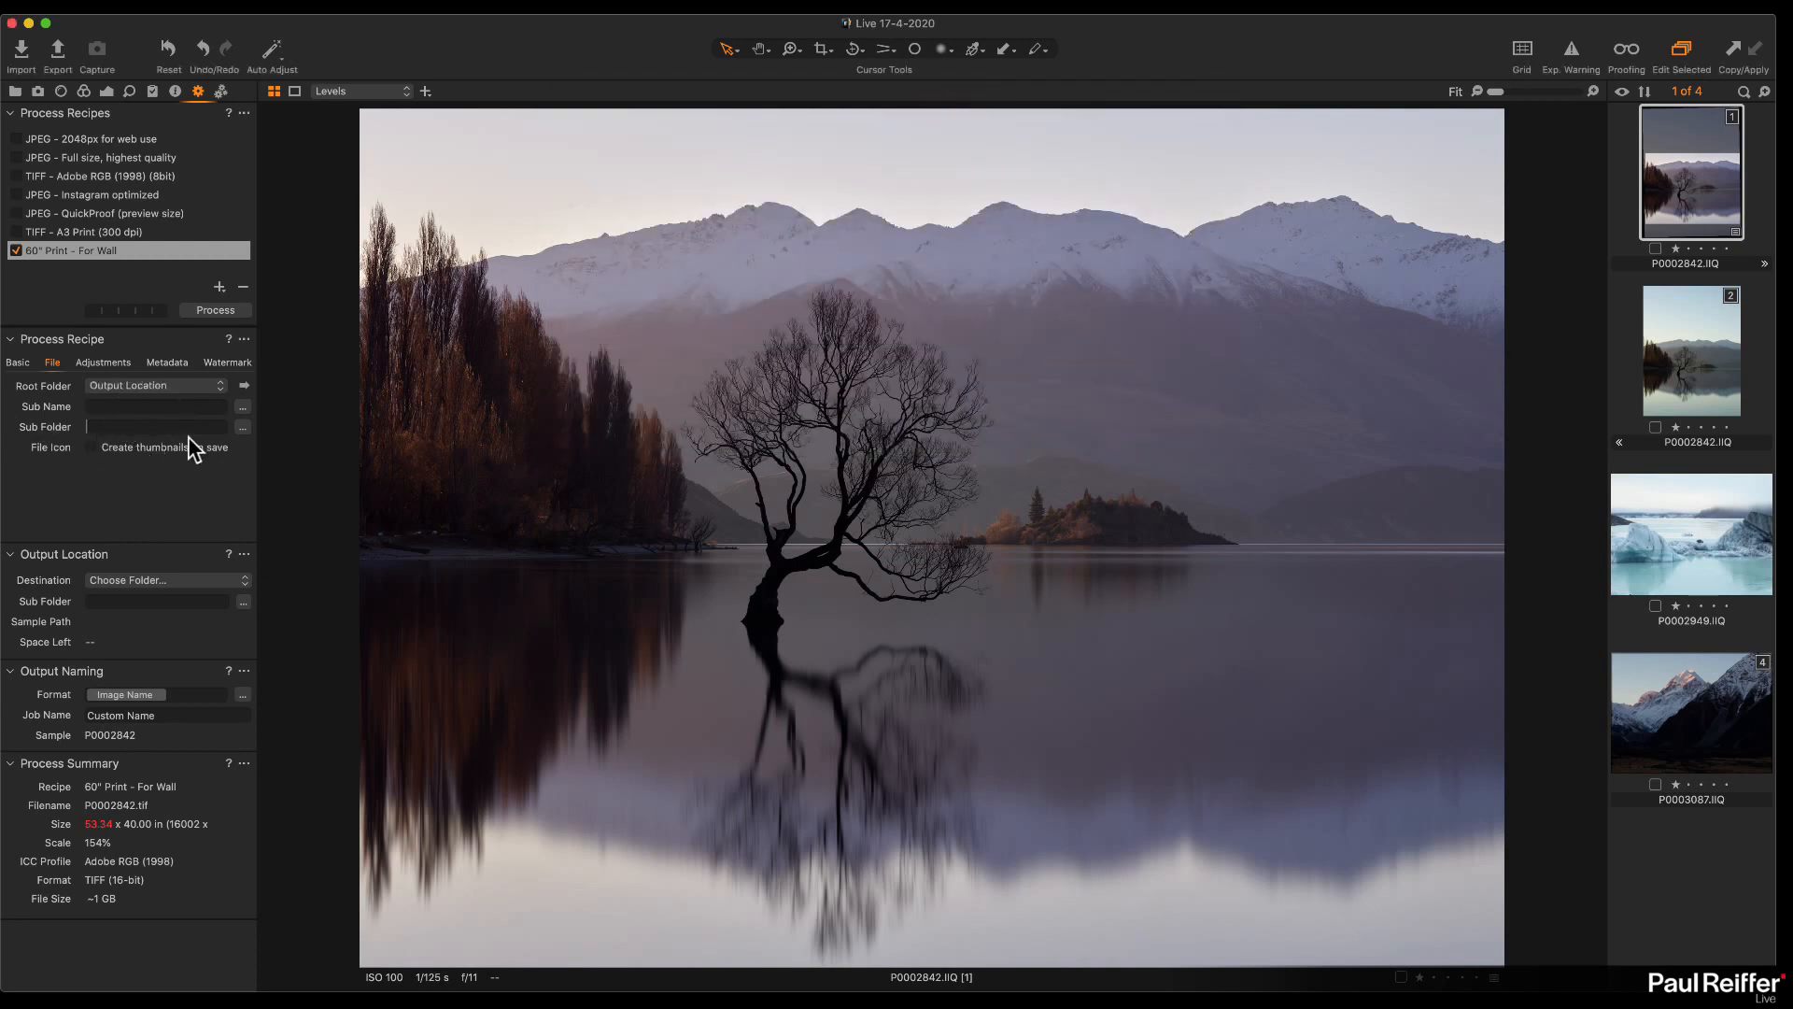
Step: Set the recipe's metadata to include All keywords
left_click(174, 363)
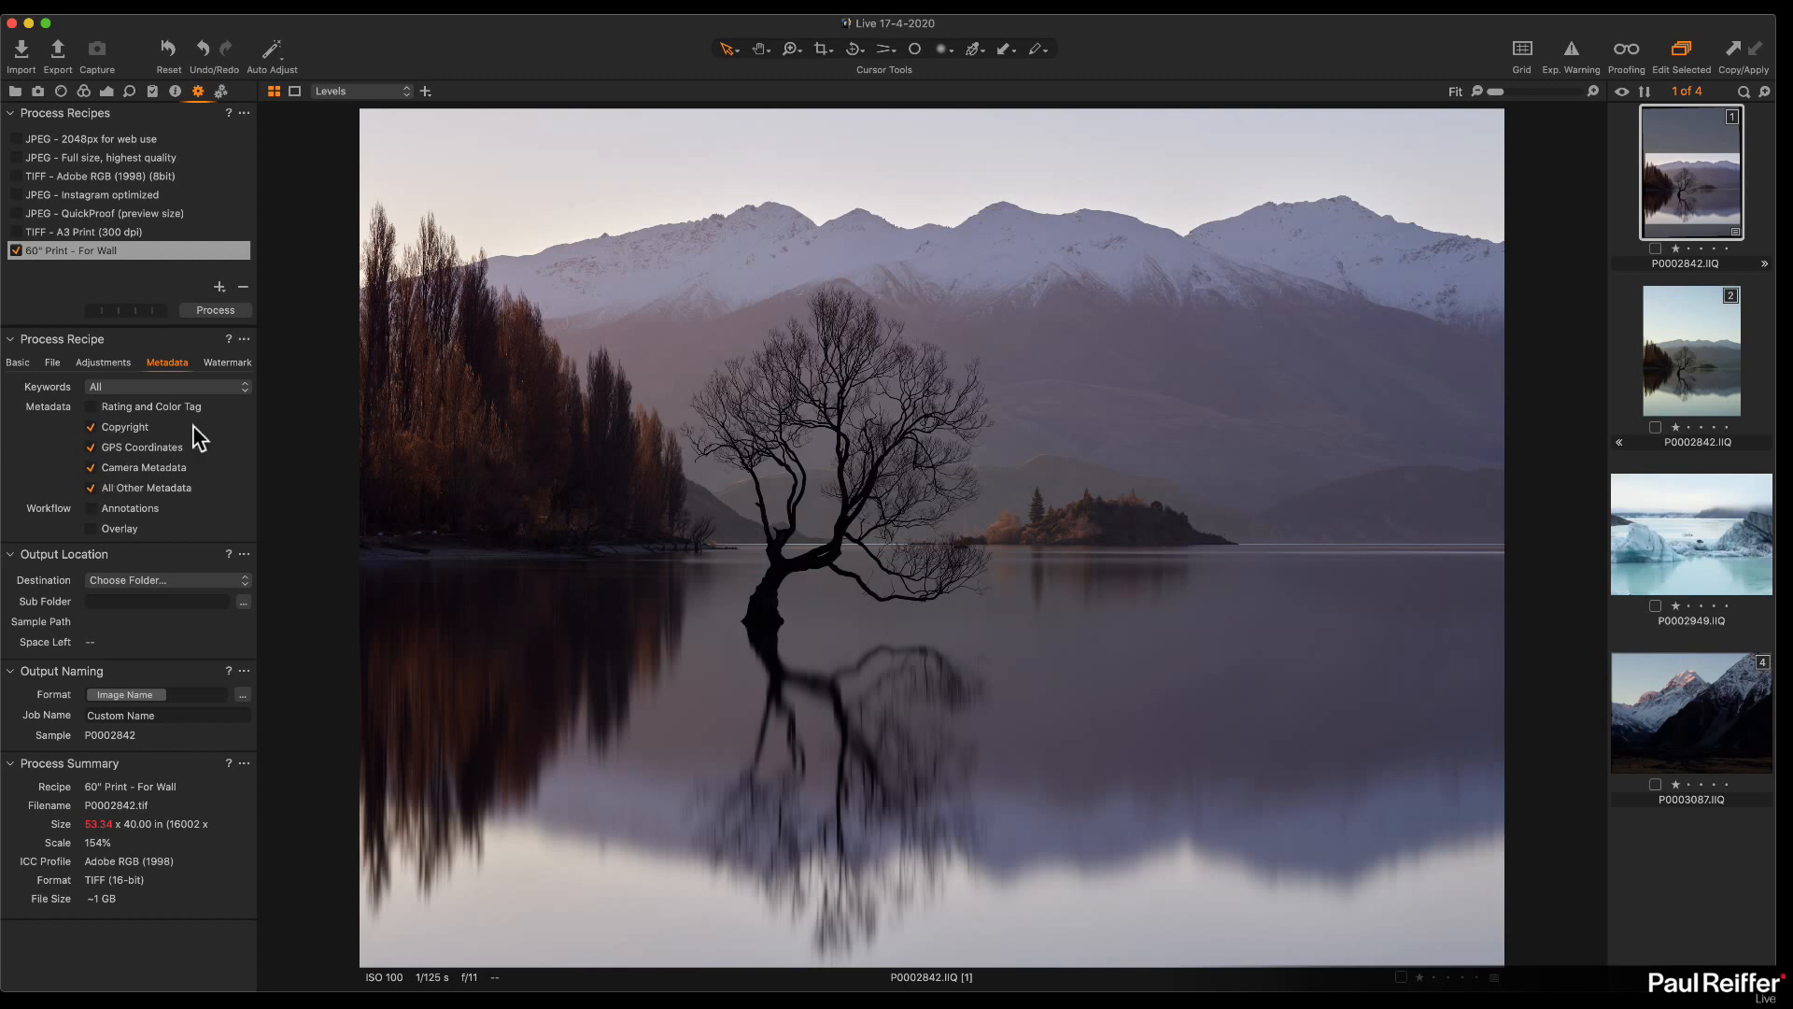
left_click(140, 386)
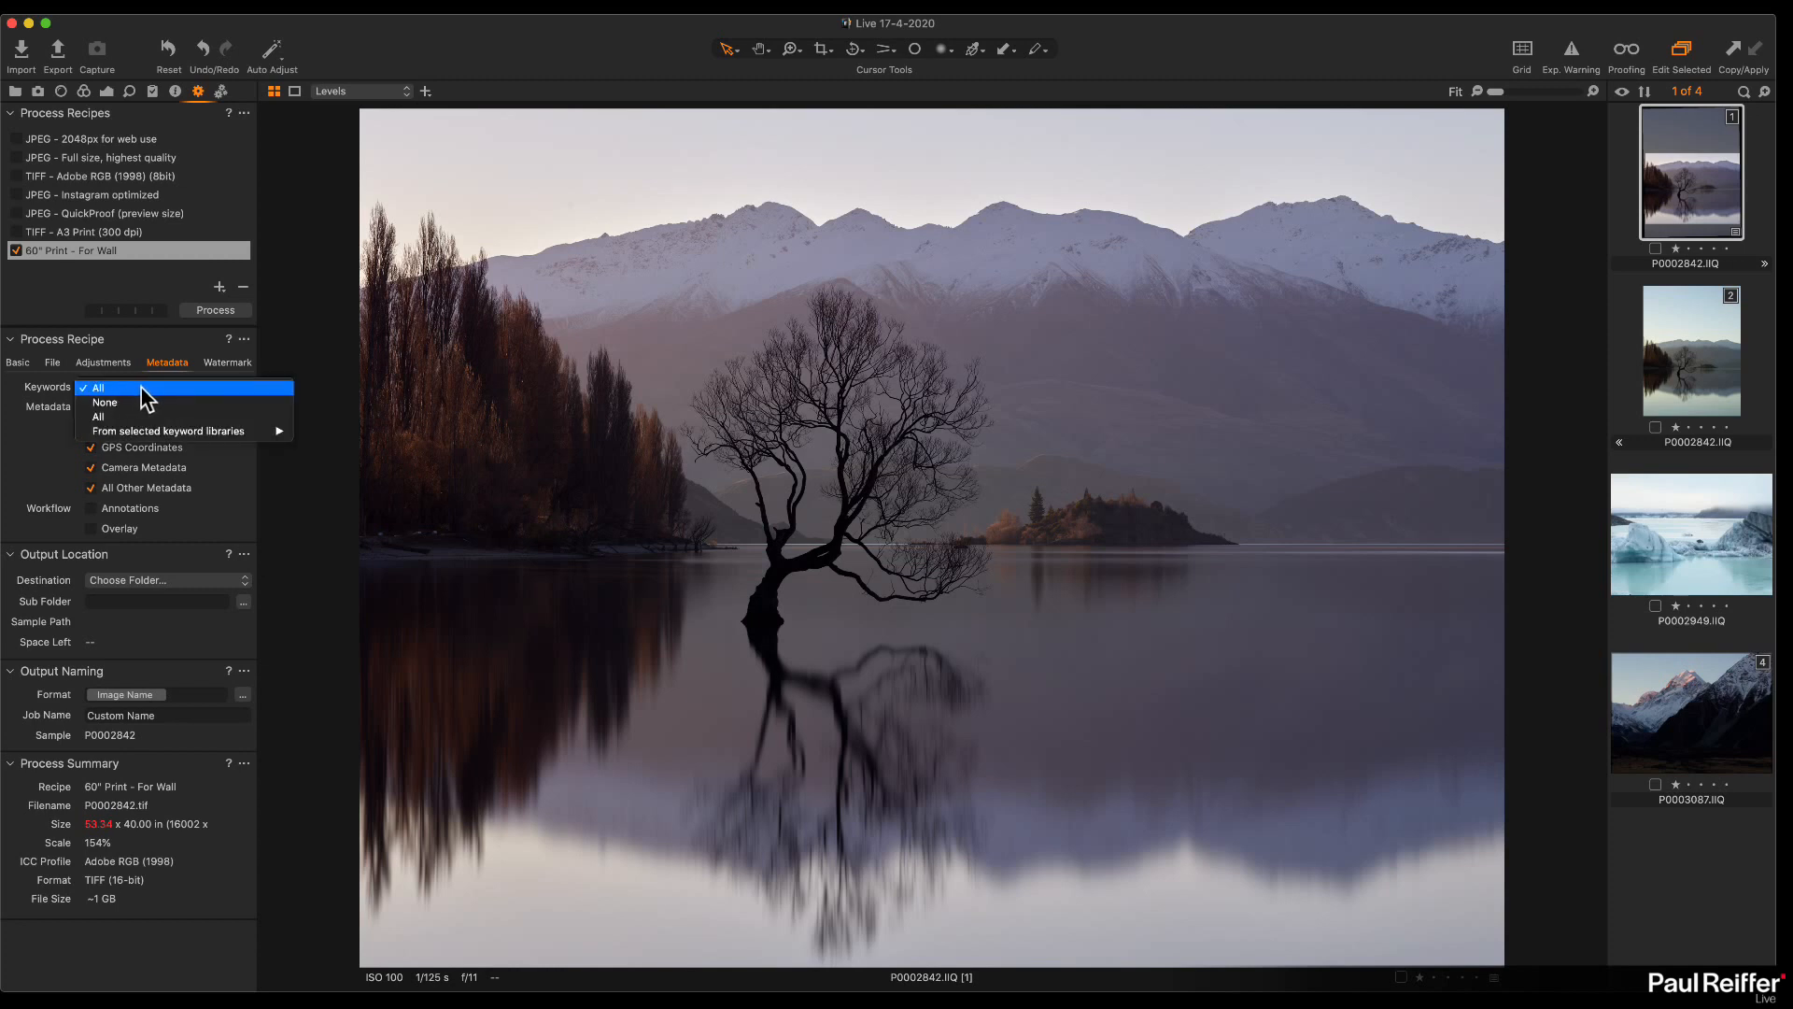
left_click(142, 416)
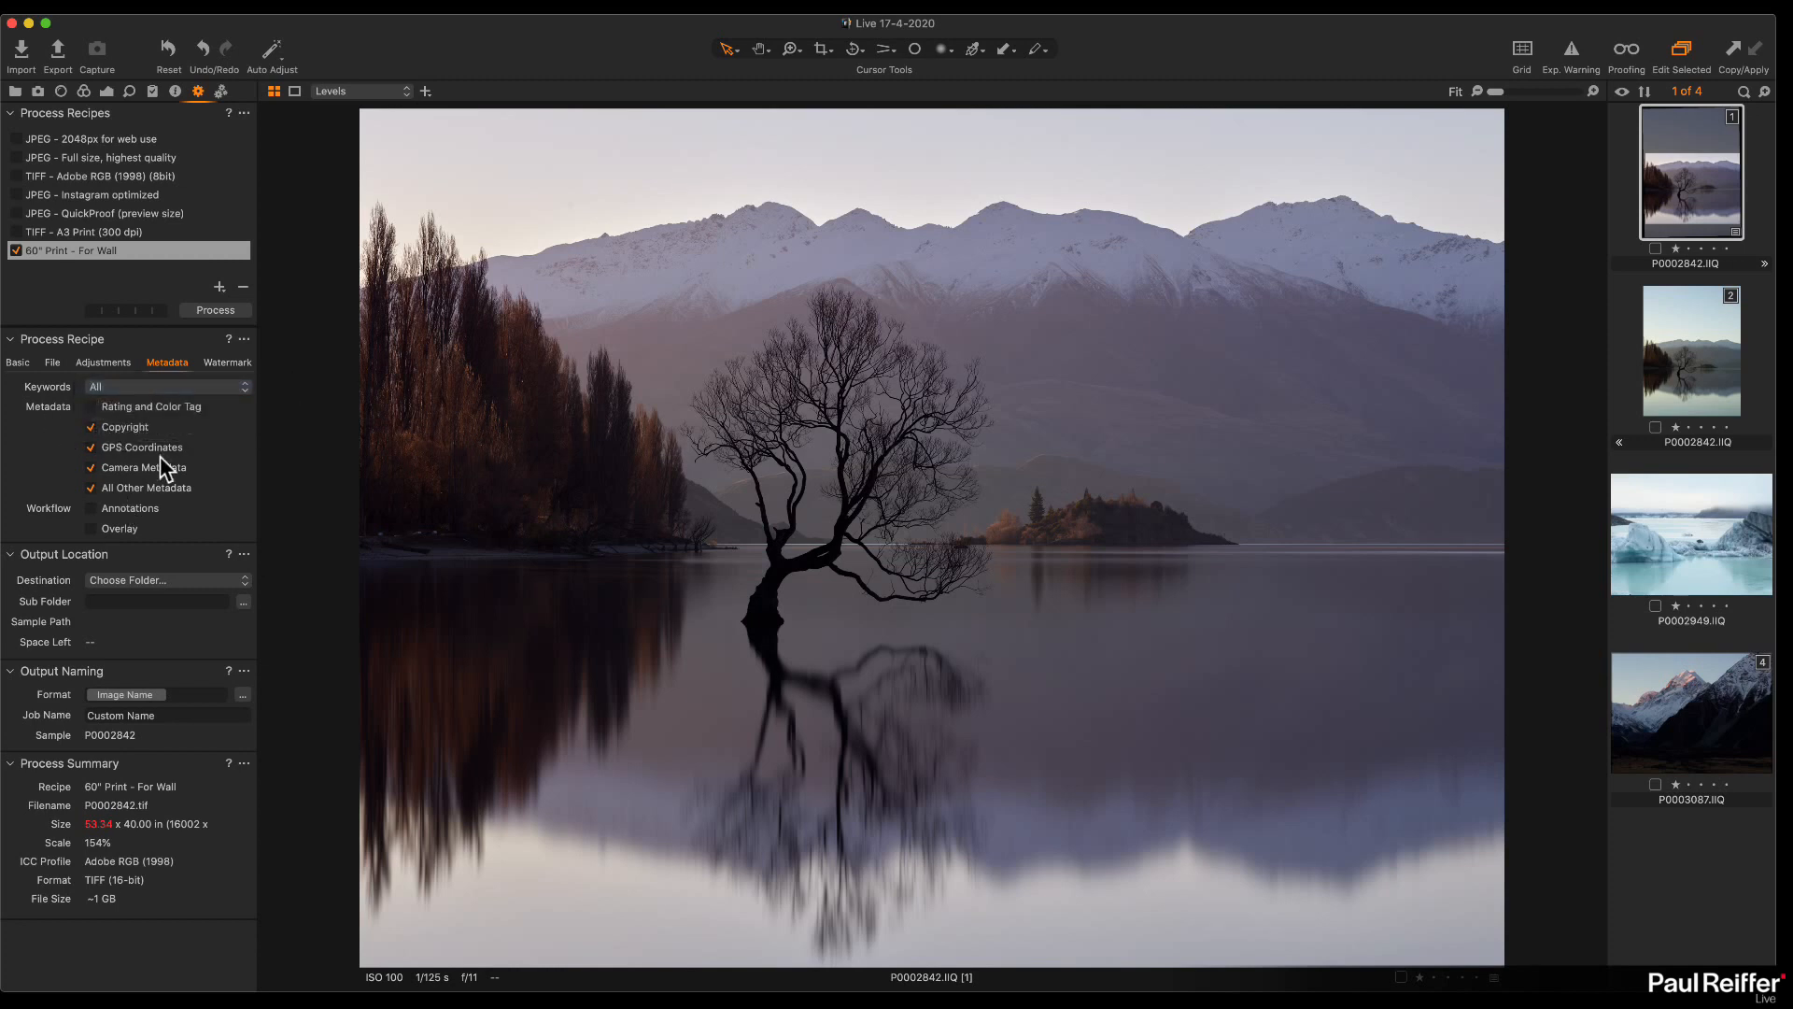
Step: Try a text watermark reading "Watermark" on the recipe, and set the watermark kind back to None
left_click(244, 360)
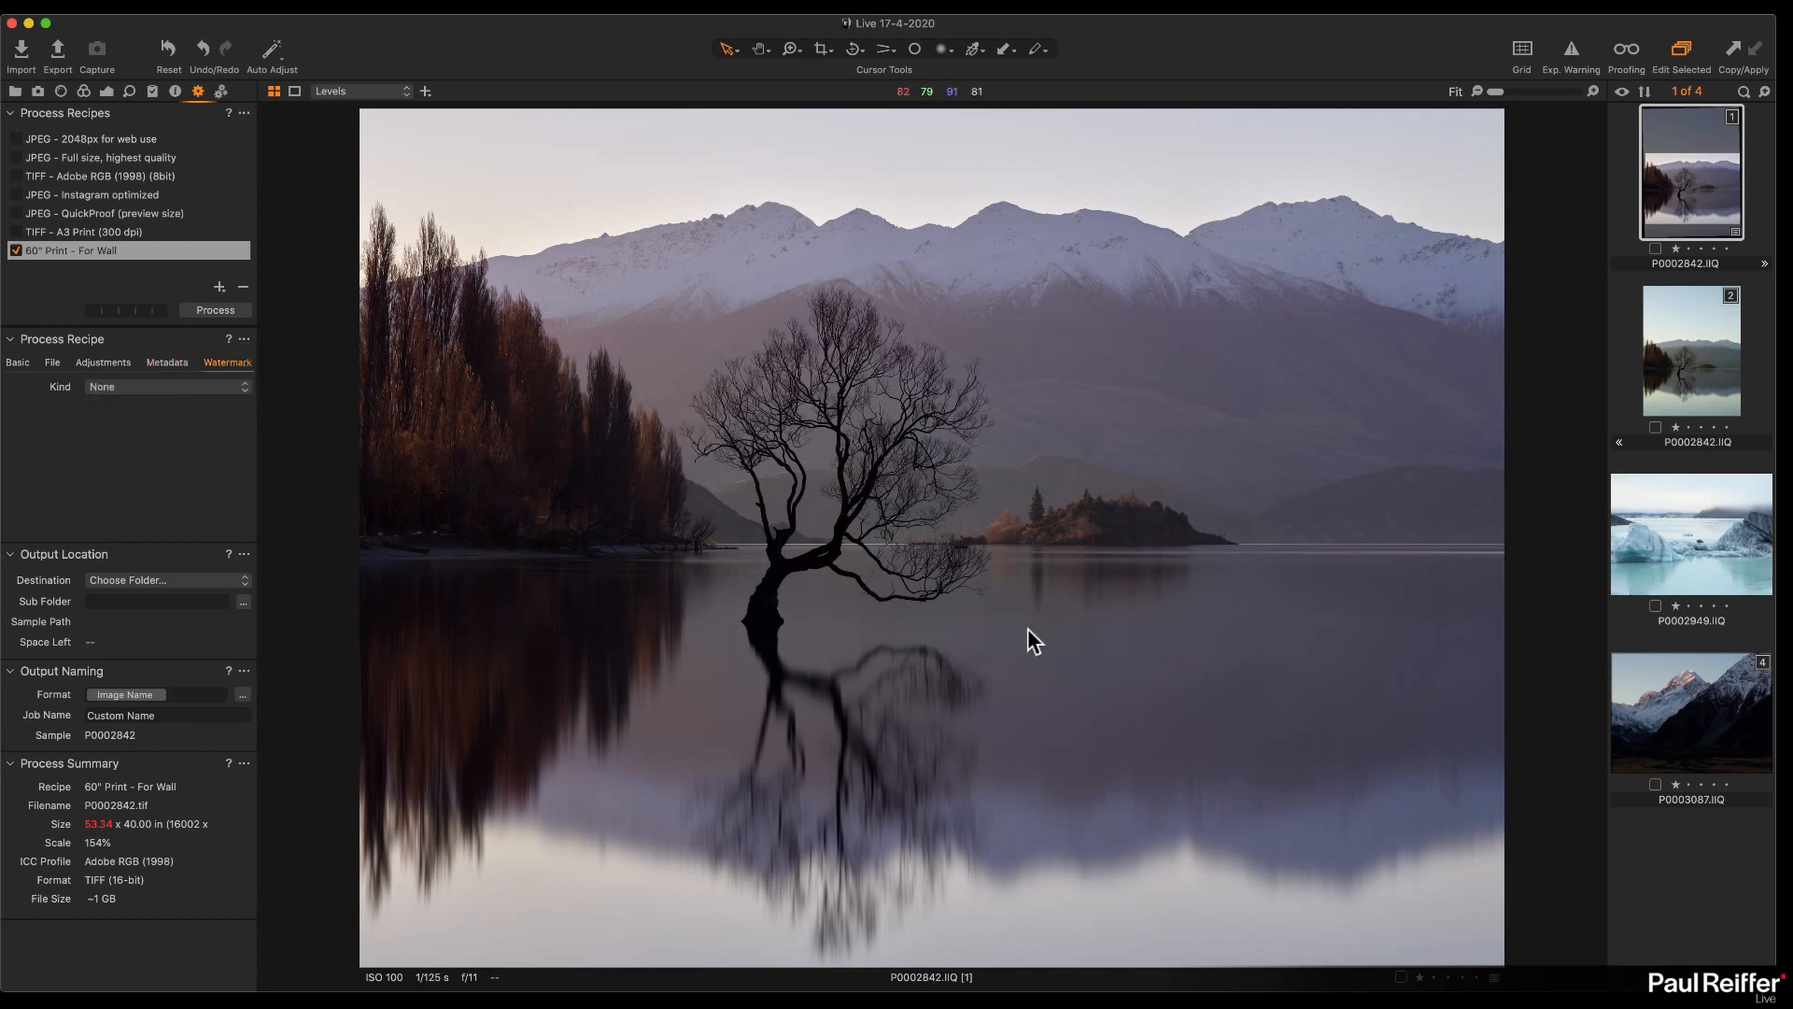
left_click(192, 388)
left_click(159, 405)
left_click(131, 406)
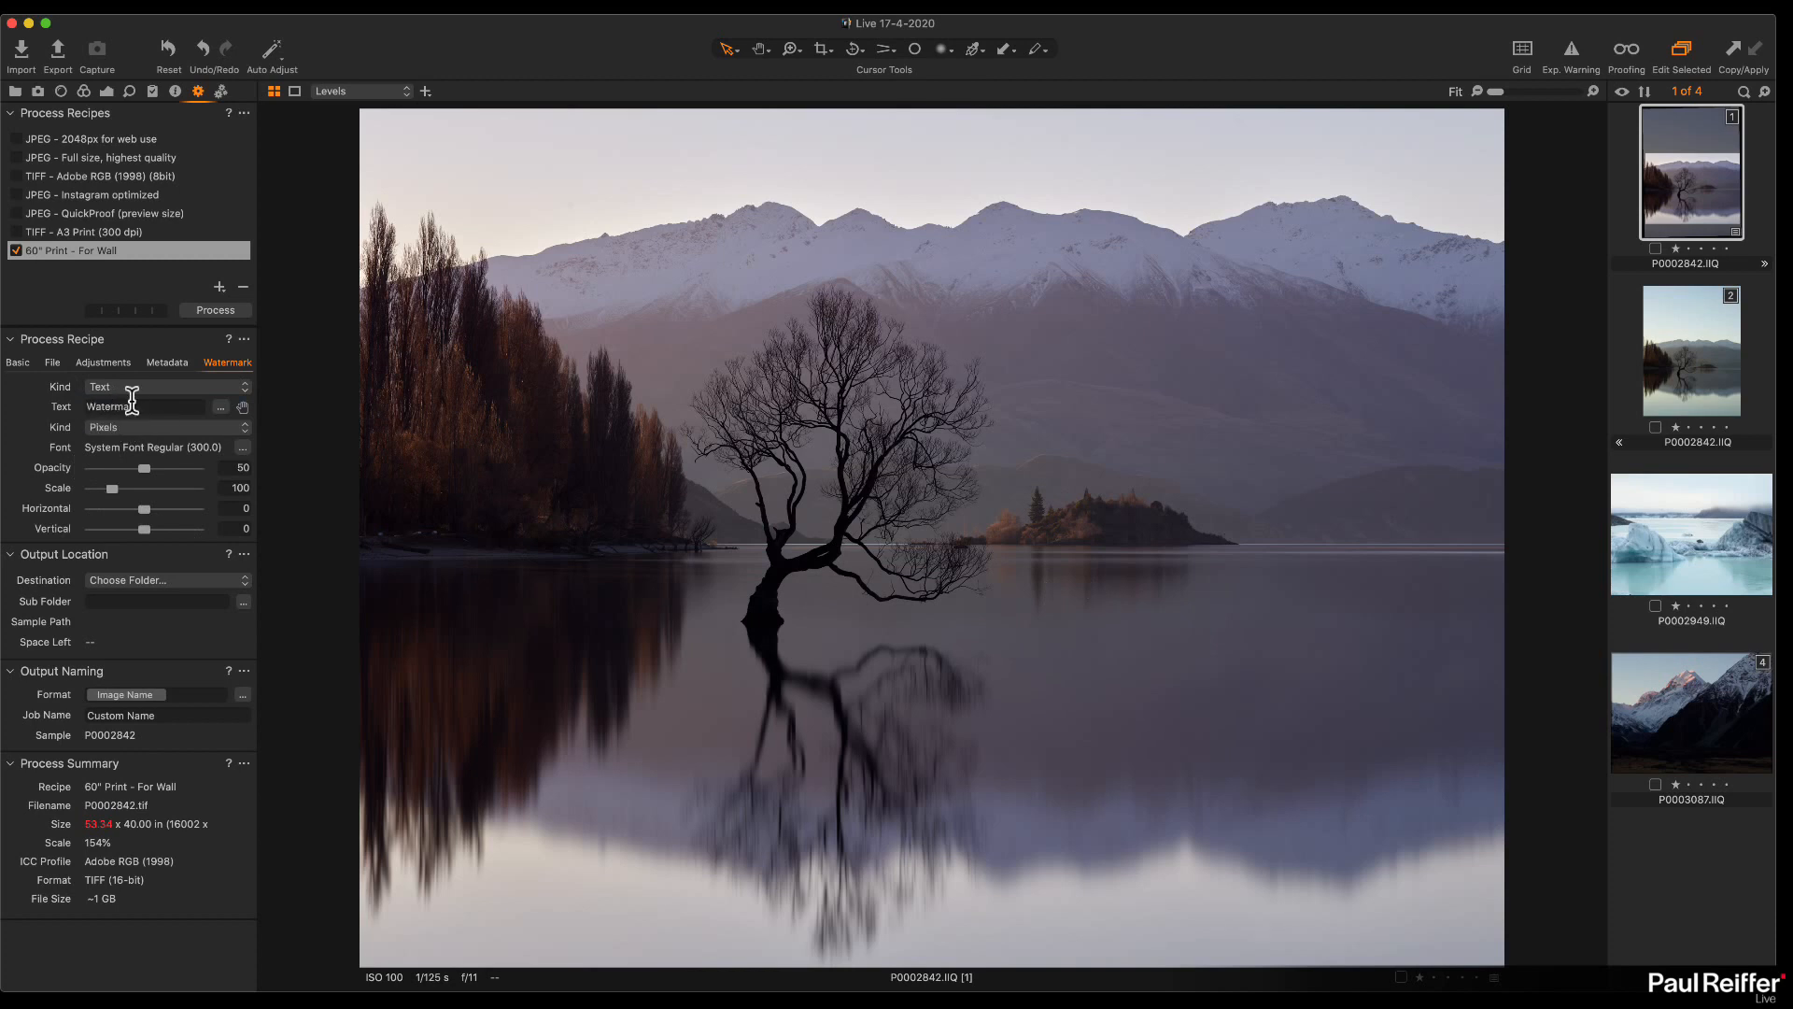
key("Tab")
key("shift+Tab")
key("Right")
key("Tab")
left_click(140, 387)
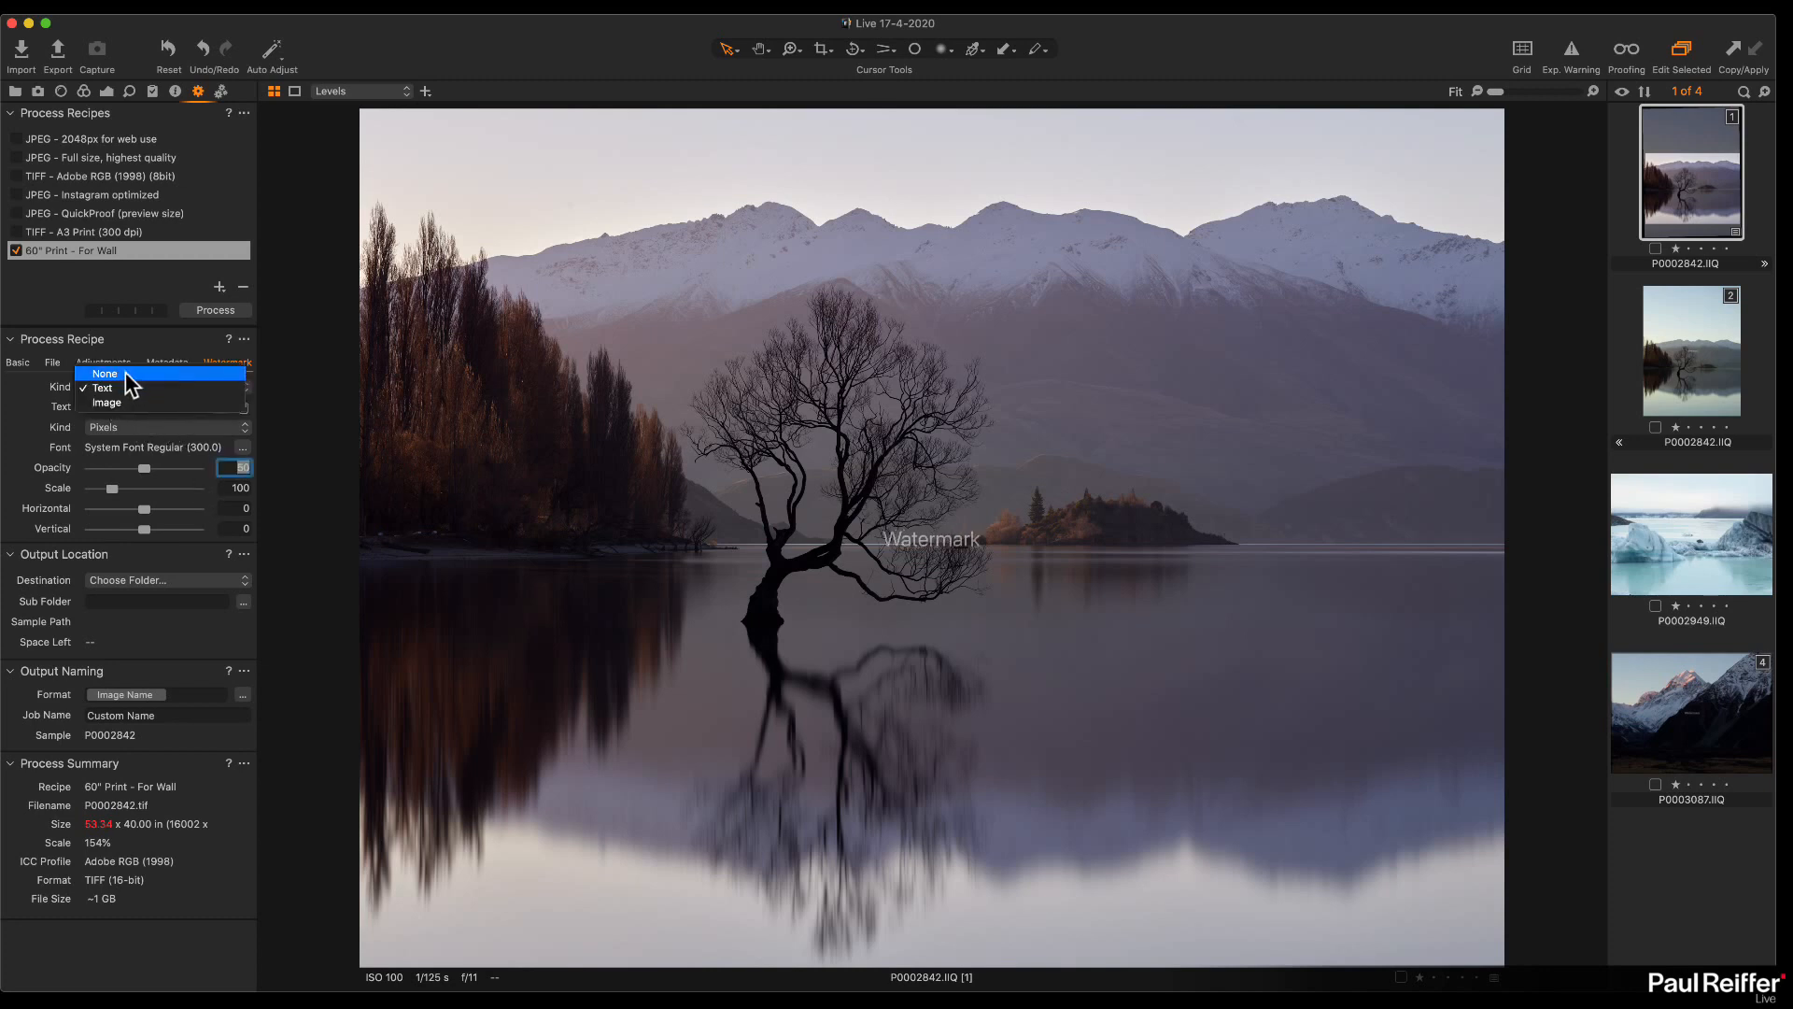
left_click(133, 374)
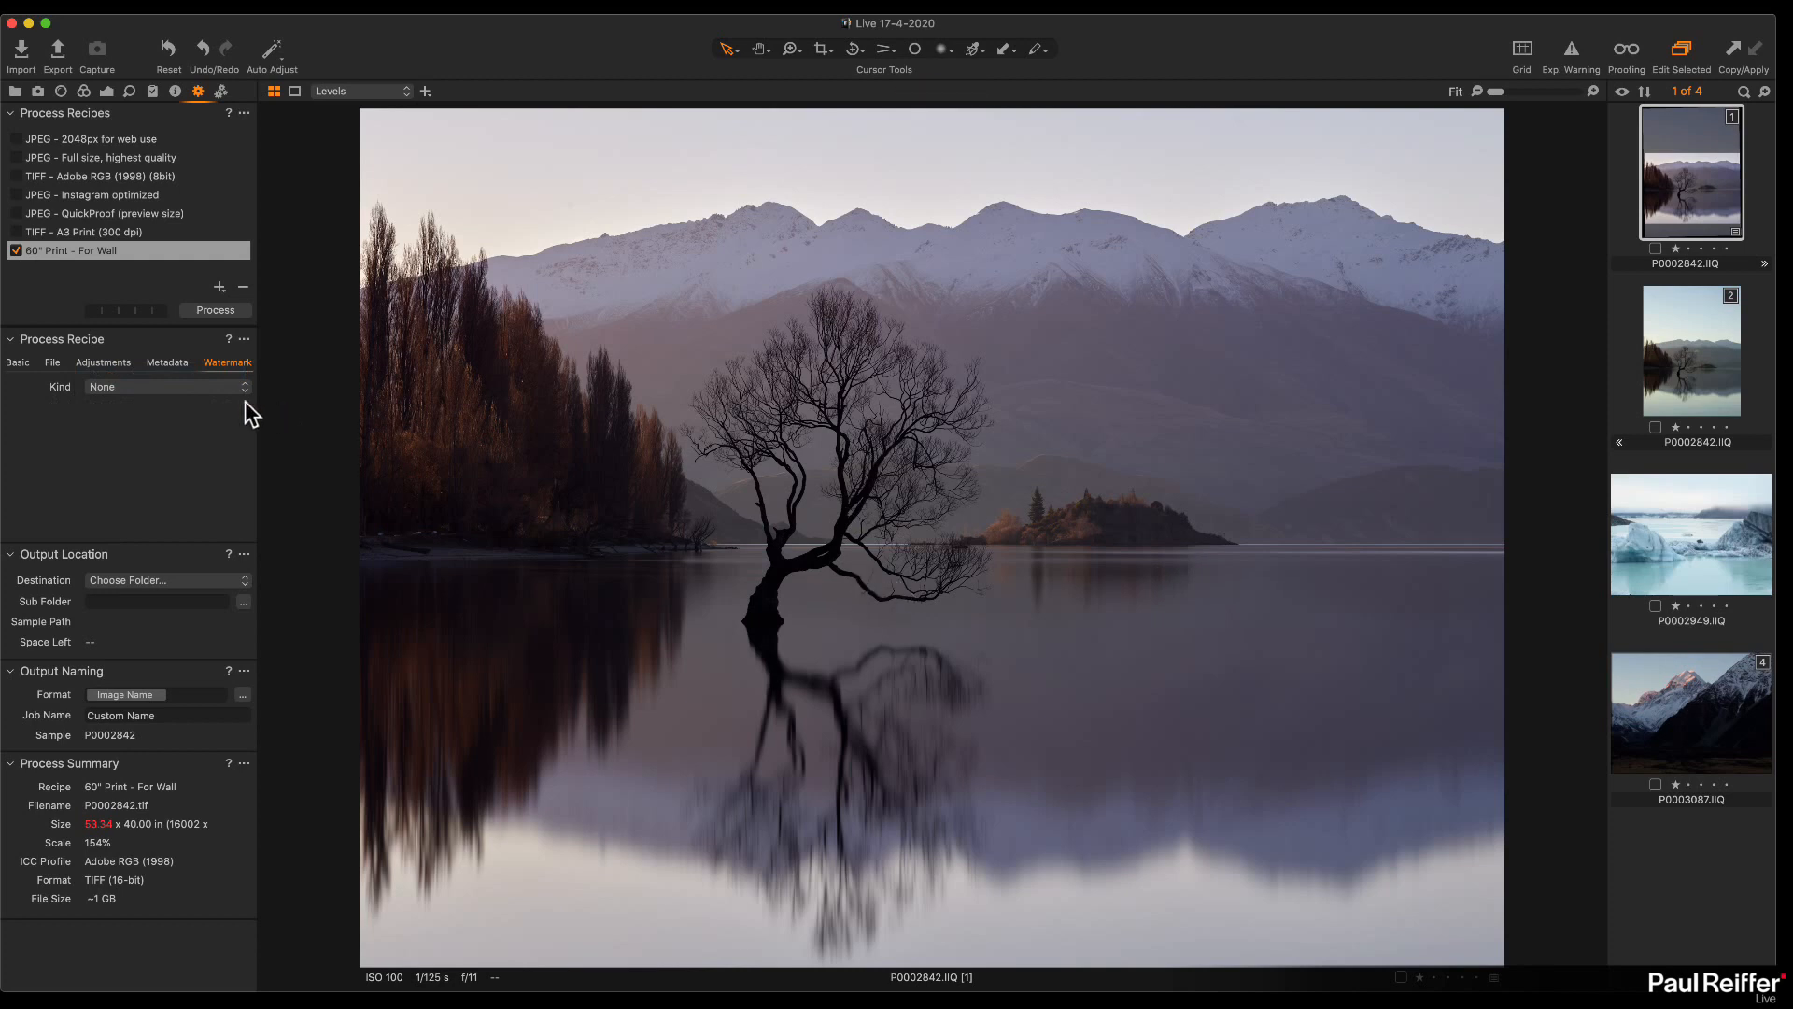
Step: Review the recipe's basic output settings and the available crop handling options
left_click(104, 363)
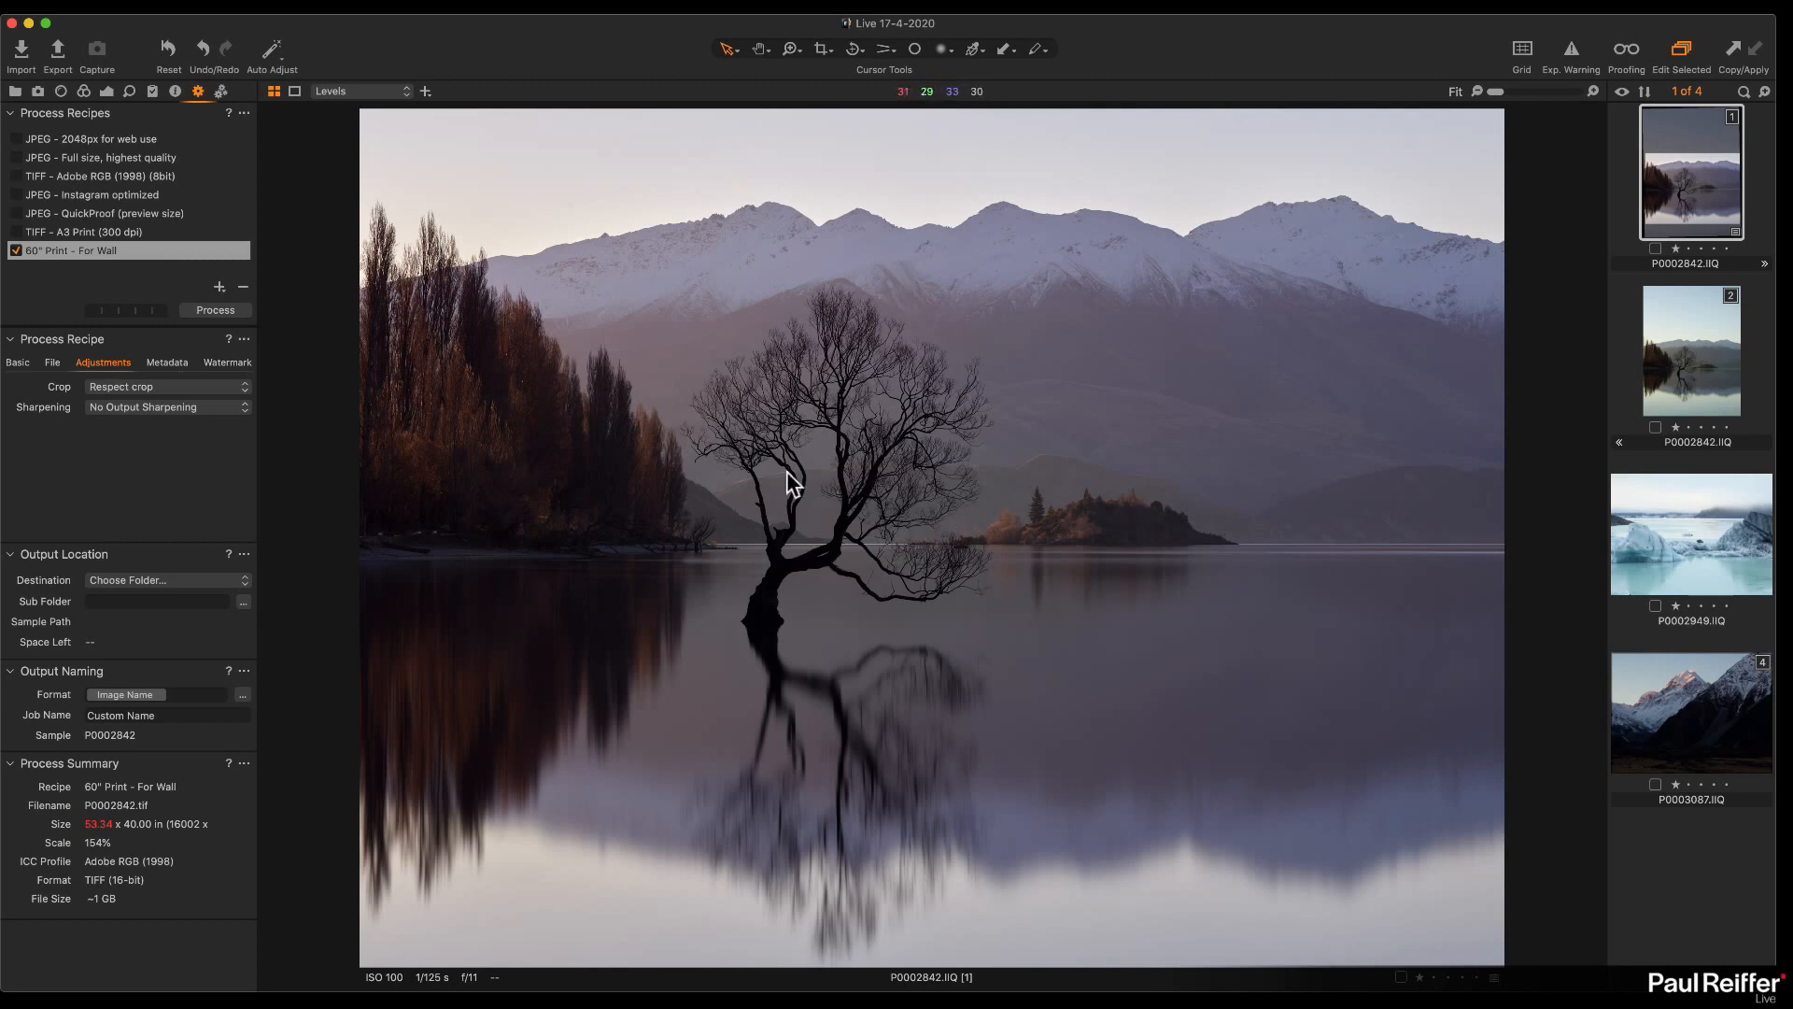
left_click(18, 362)
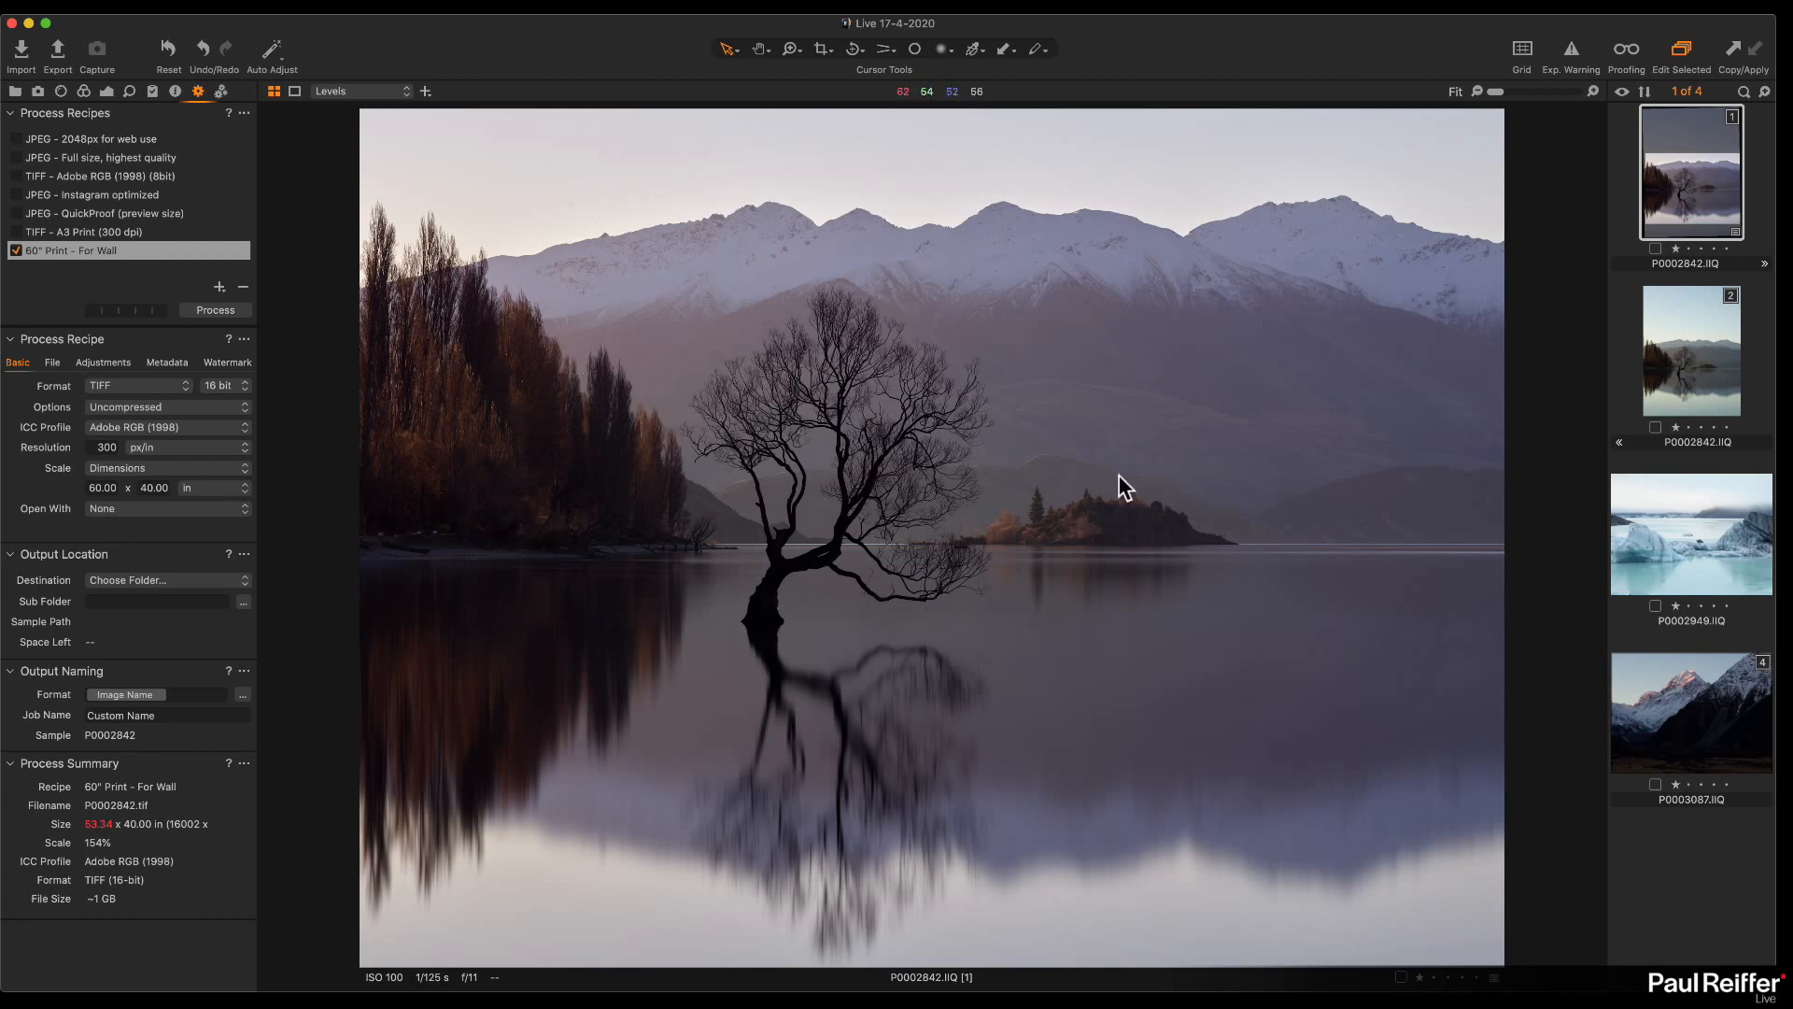
left_click(129, 364)
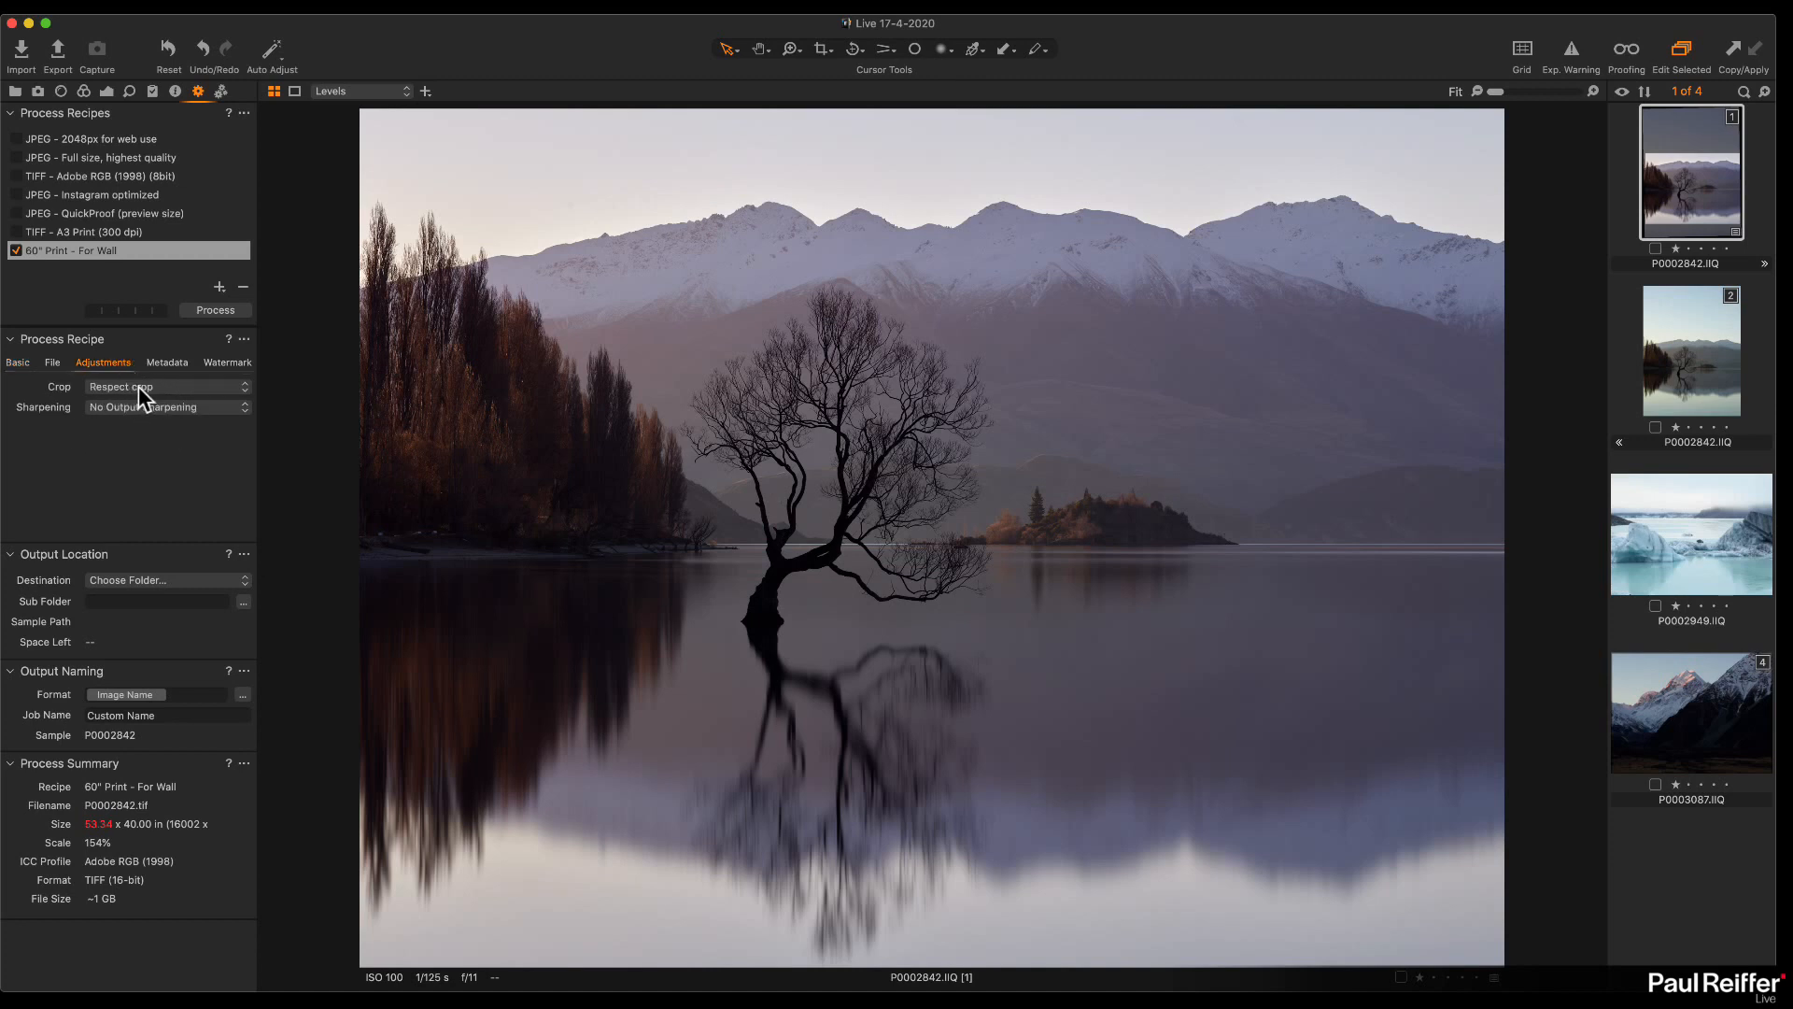
left_click(138, 386)
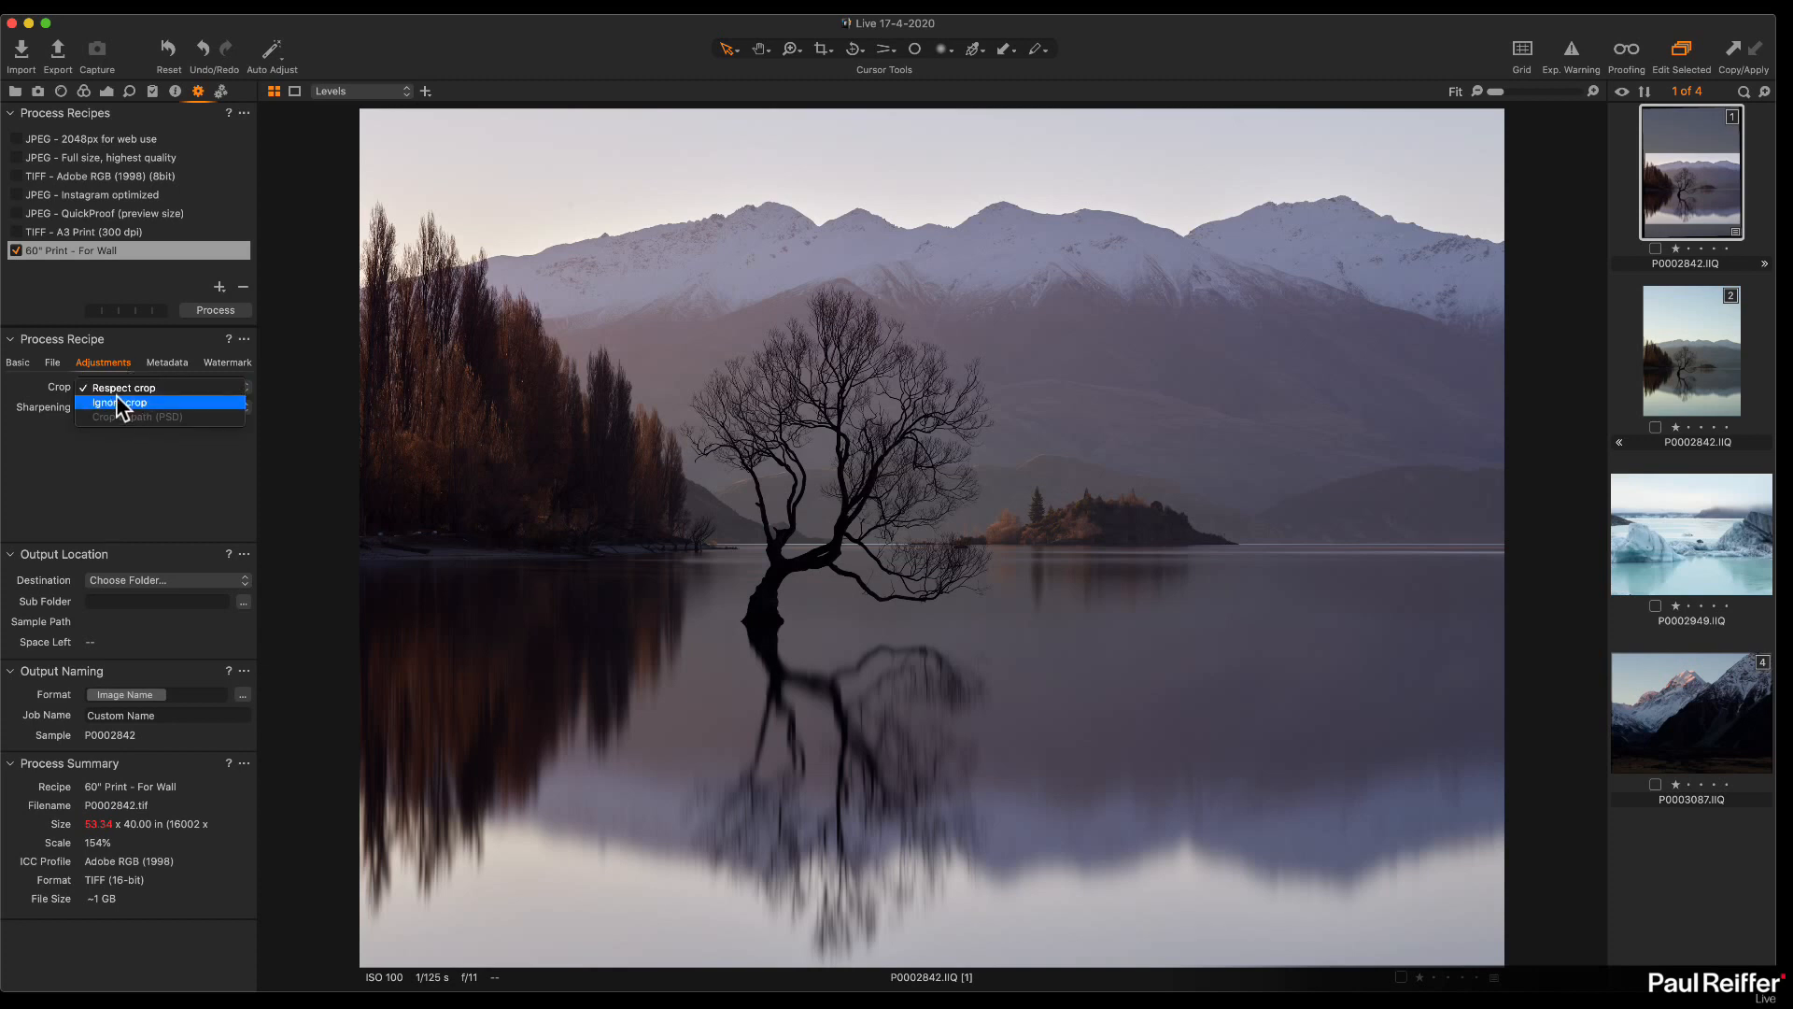
left_click(58, 417)
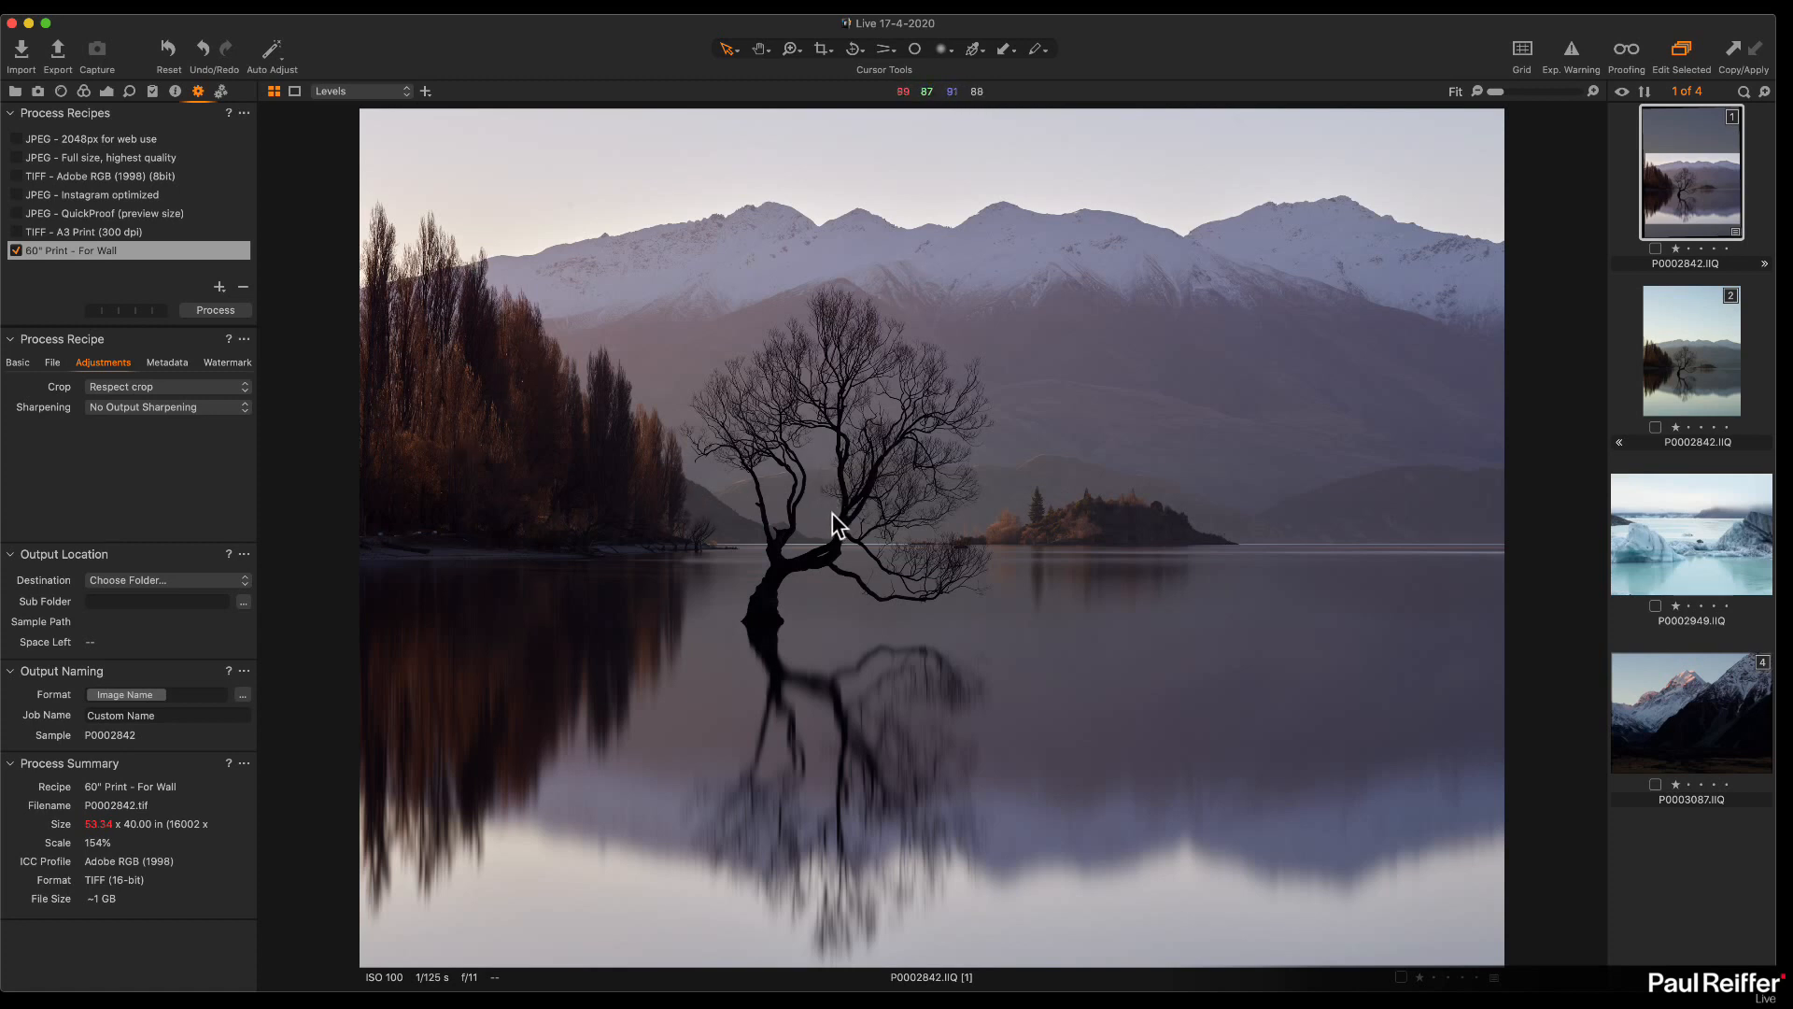
Step: View the lake tree's branches at 100% and compare them with recipe proofing on and off
left_click(792, 51)
left_click(1593, 90)
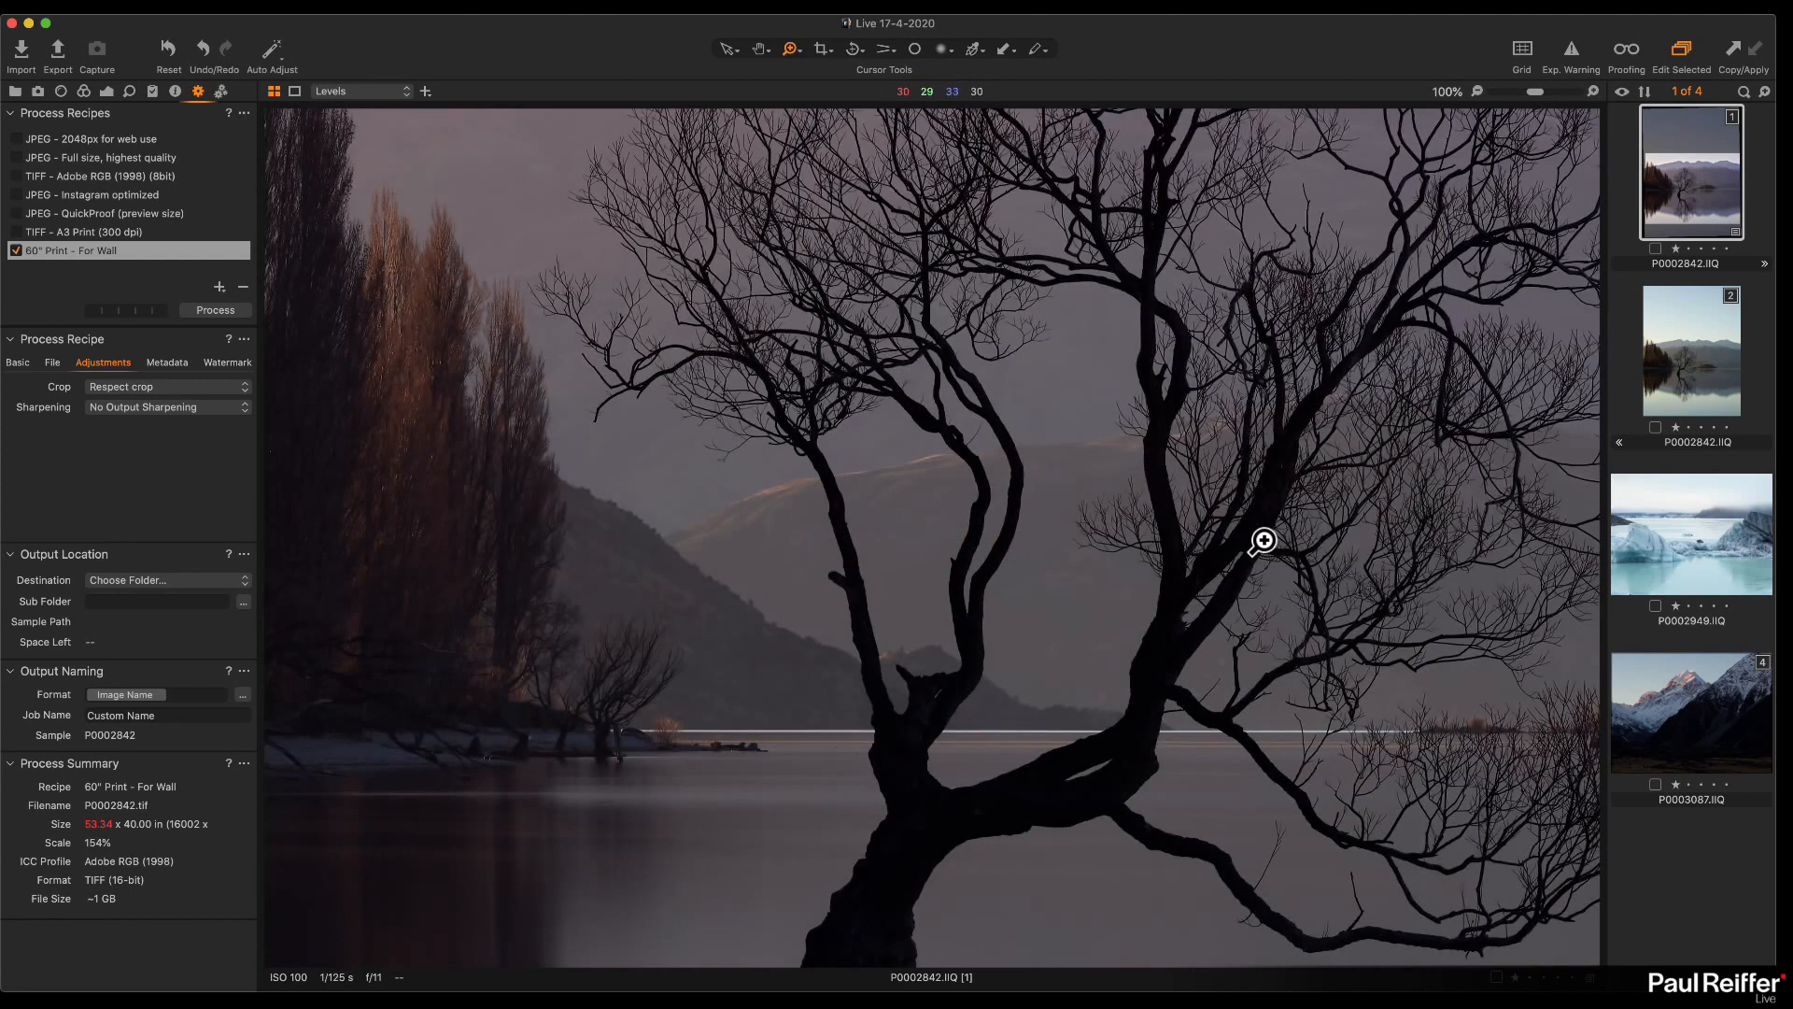
left_click_drag(1262, 541, 860, 468)
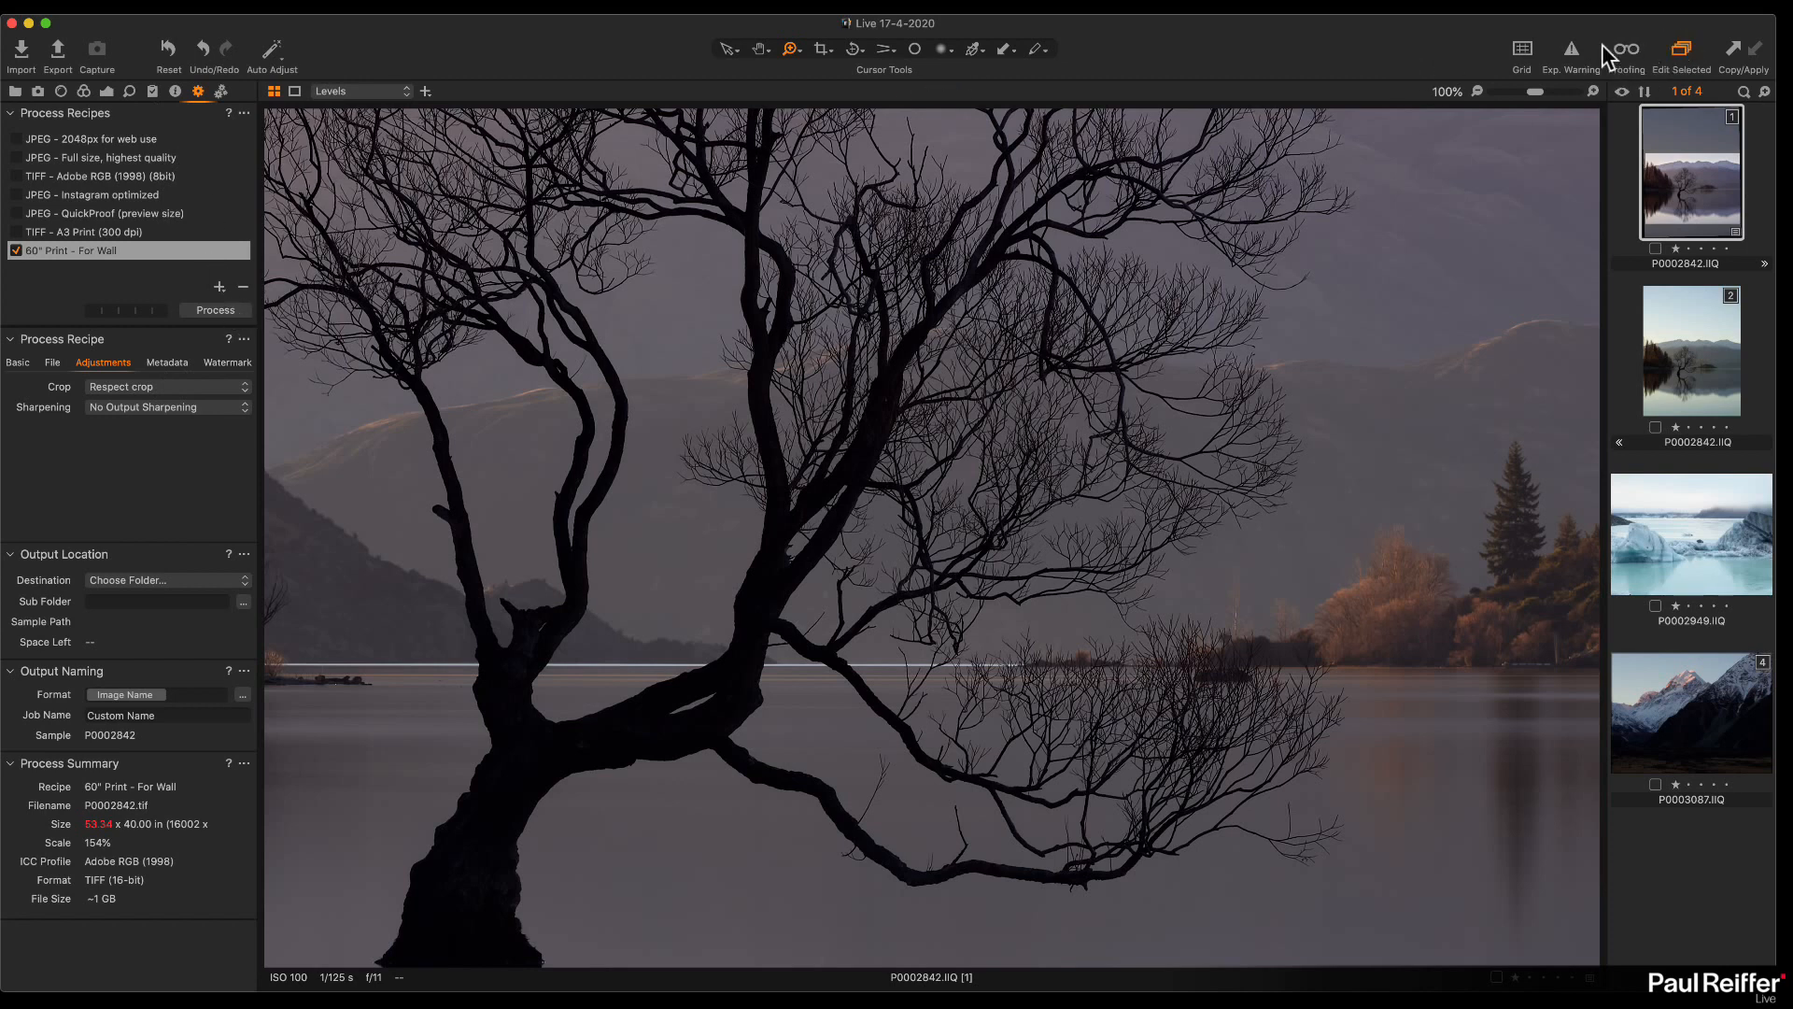
left_click(1627, 48)
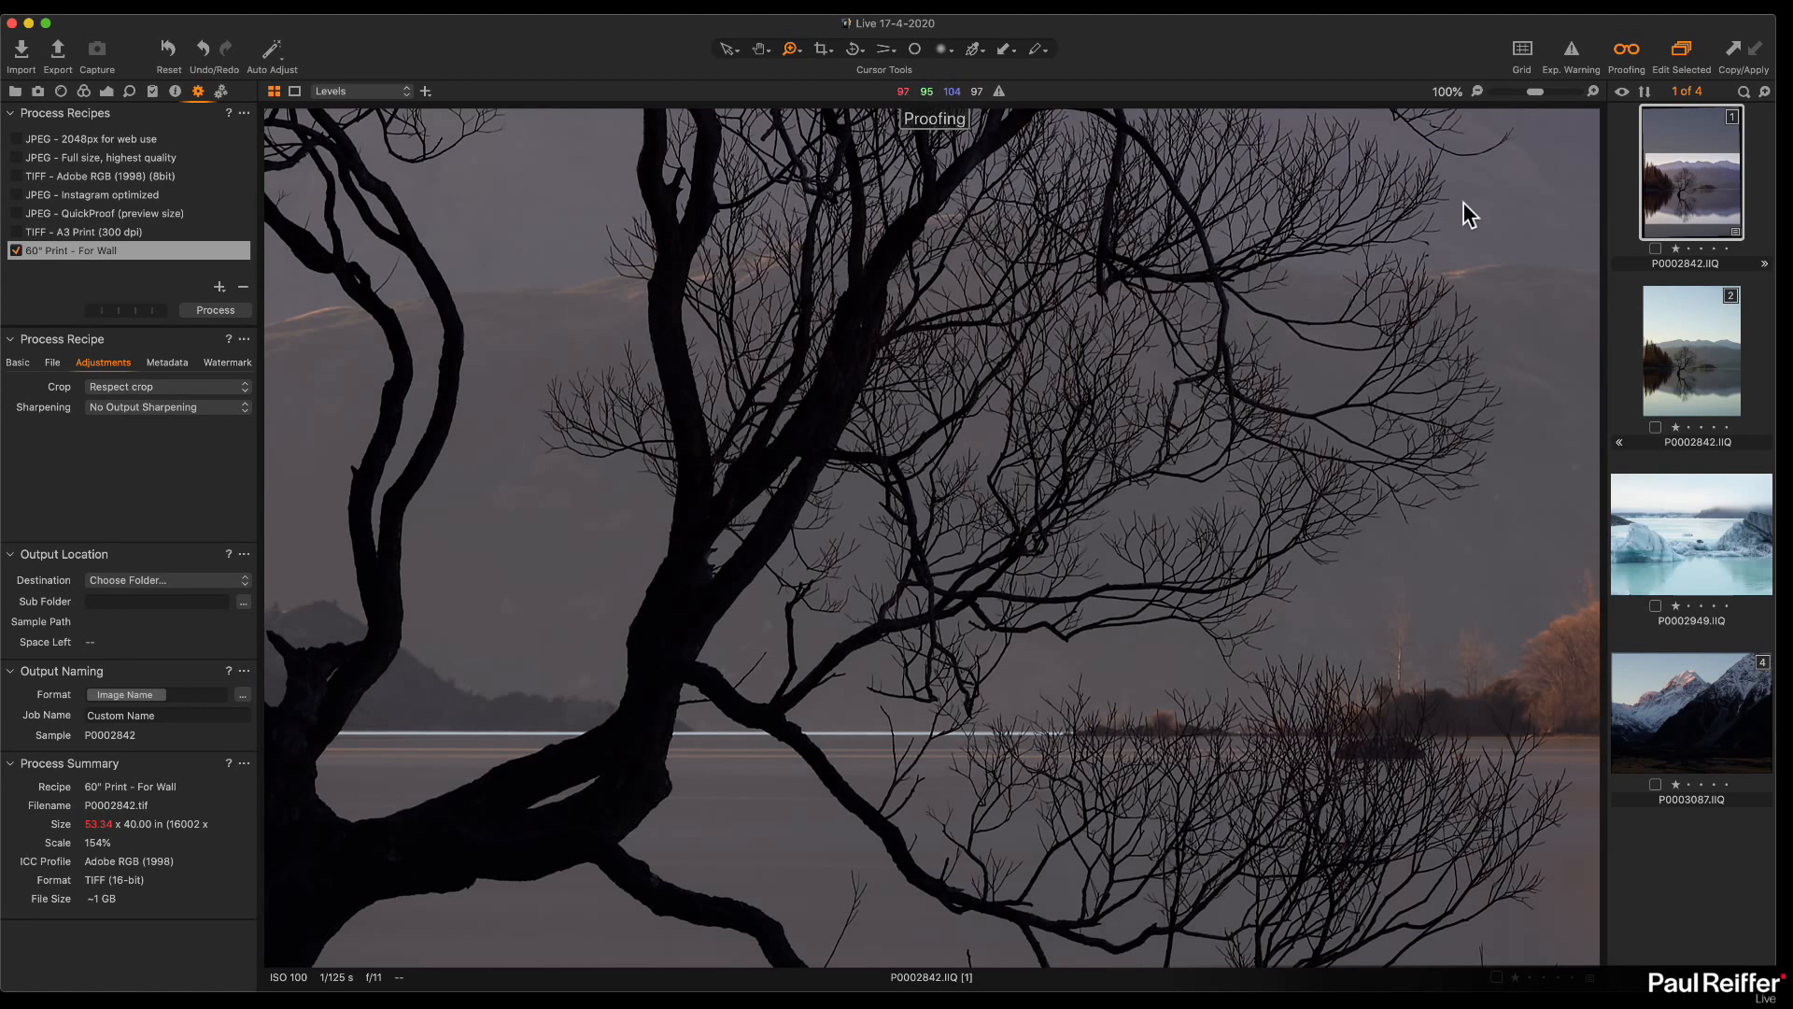
left_click(1626, 53)
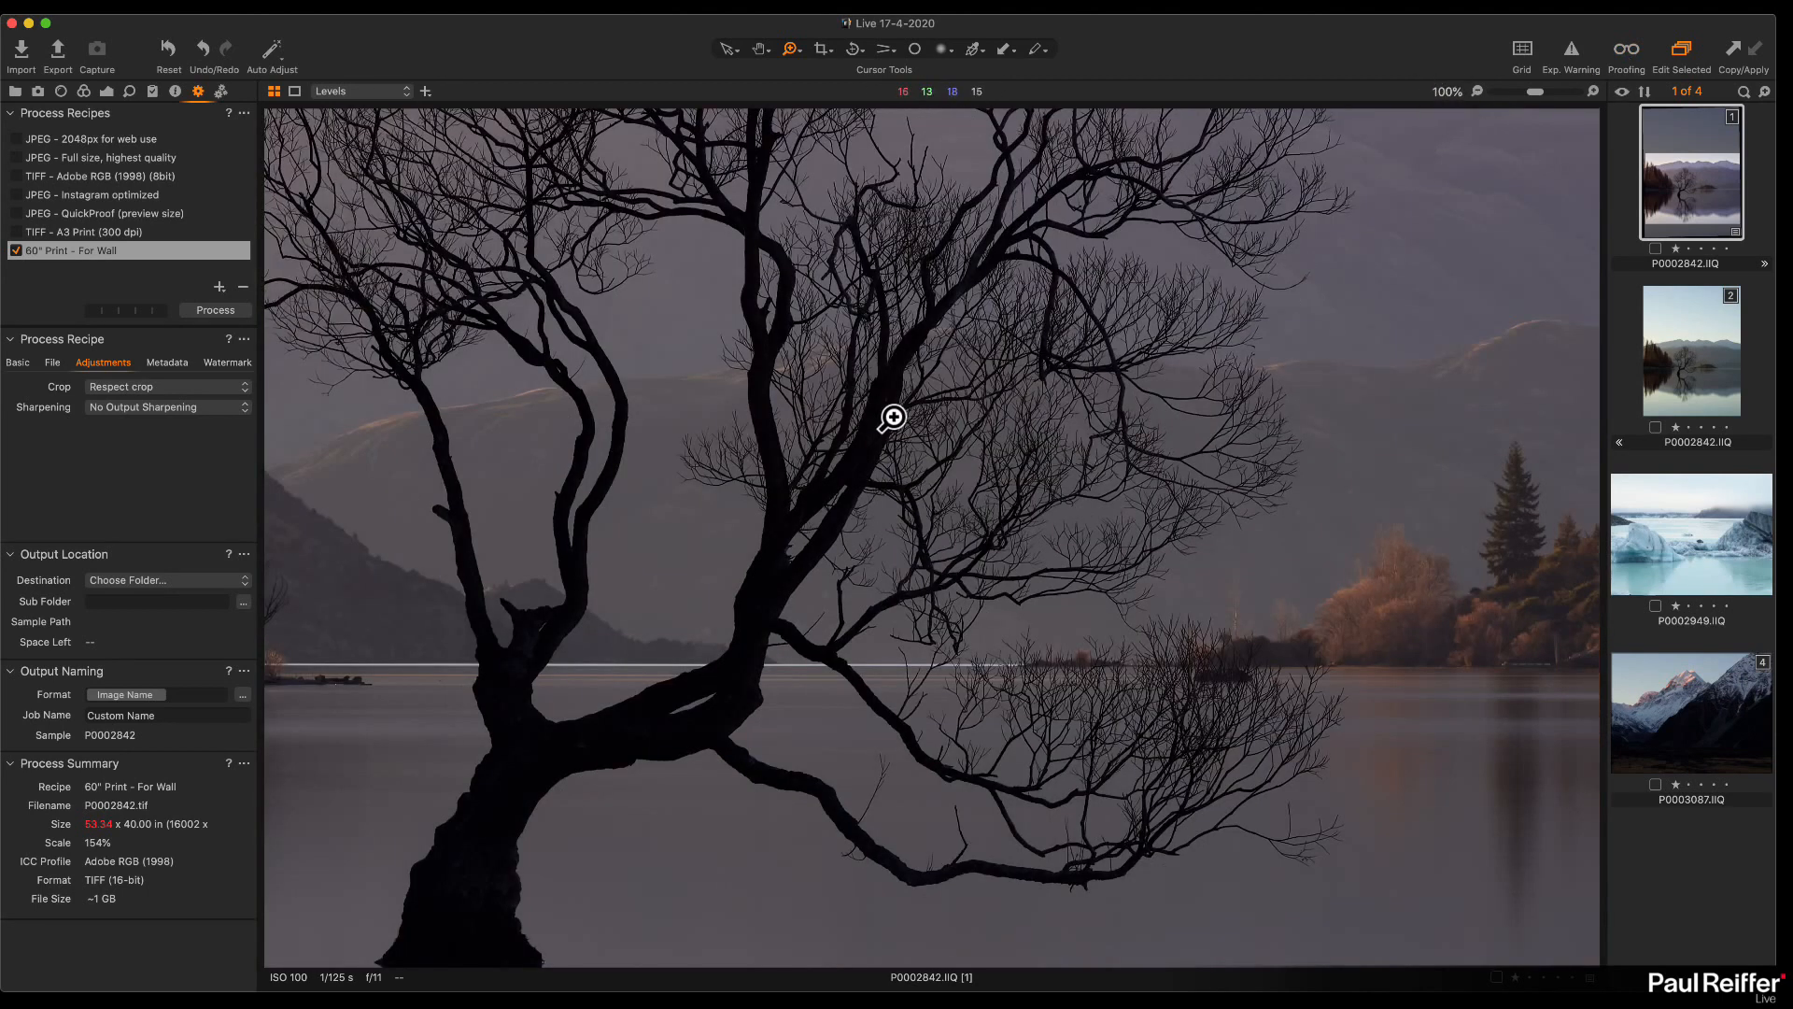
left_click(1625, 52)
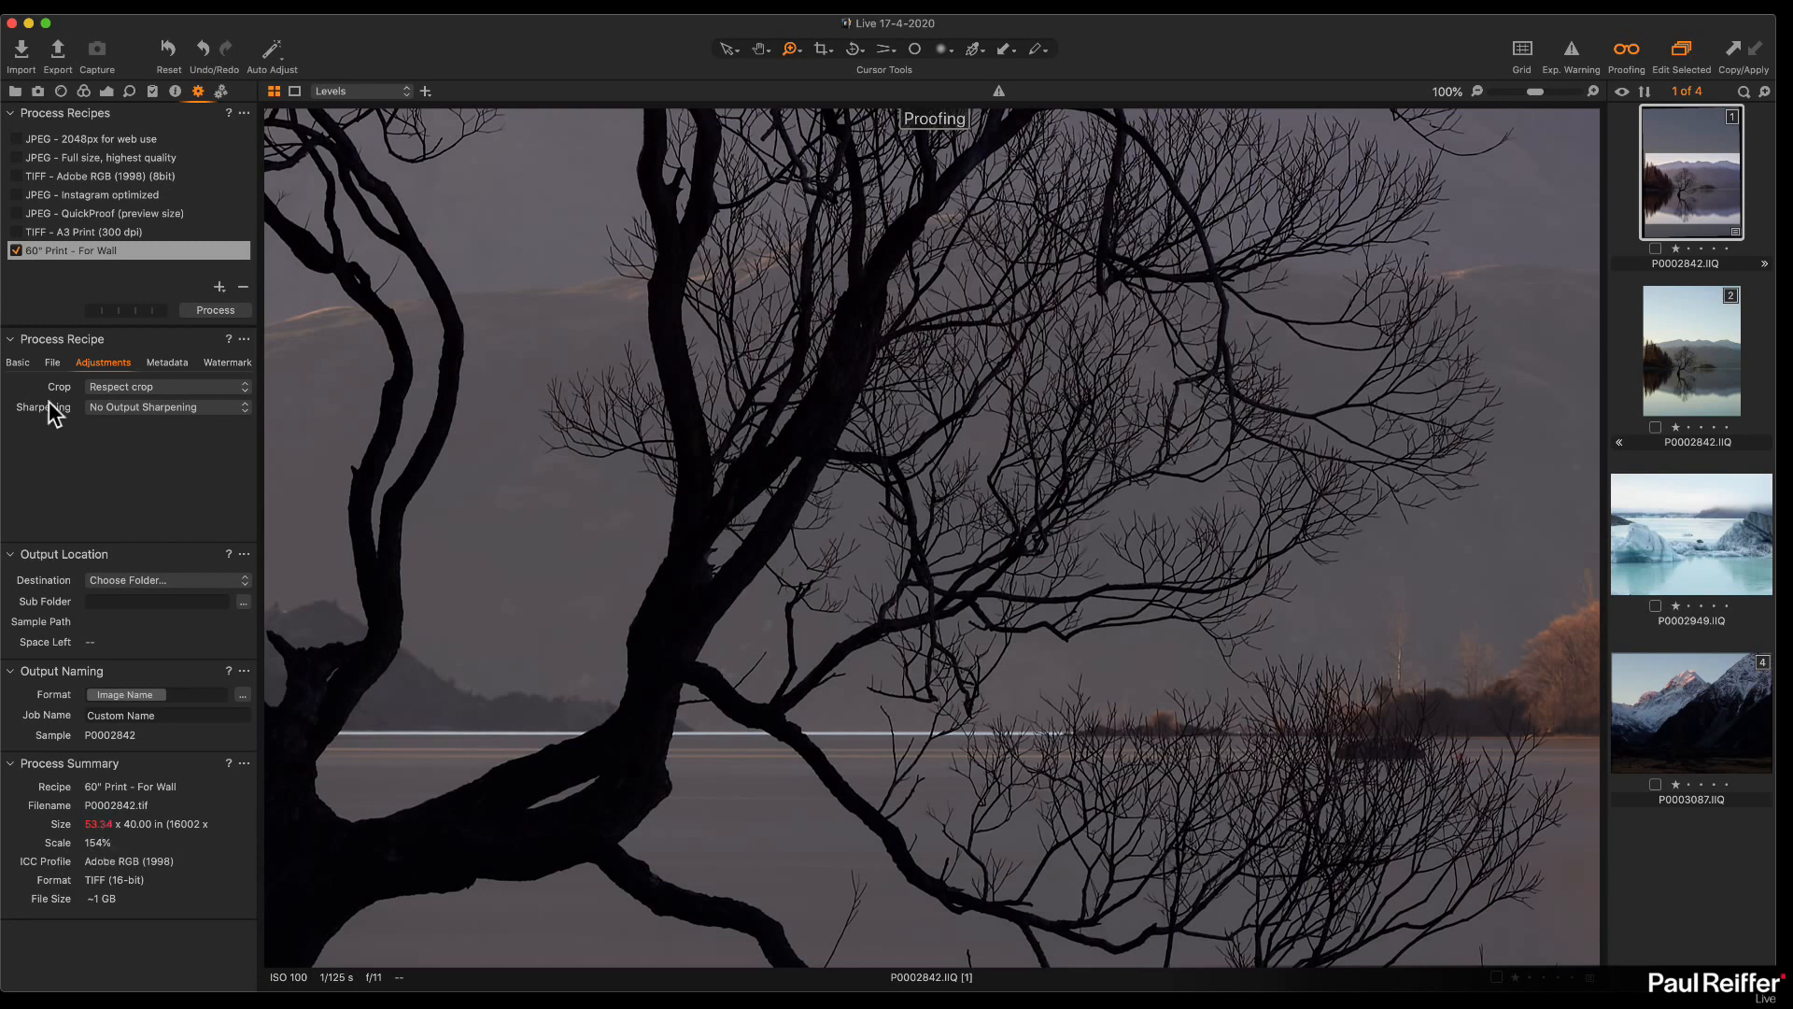
left_click(18, 362)
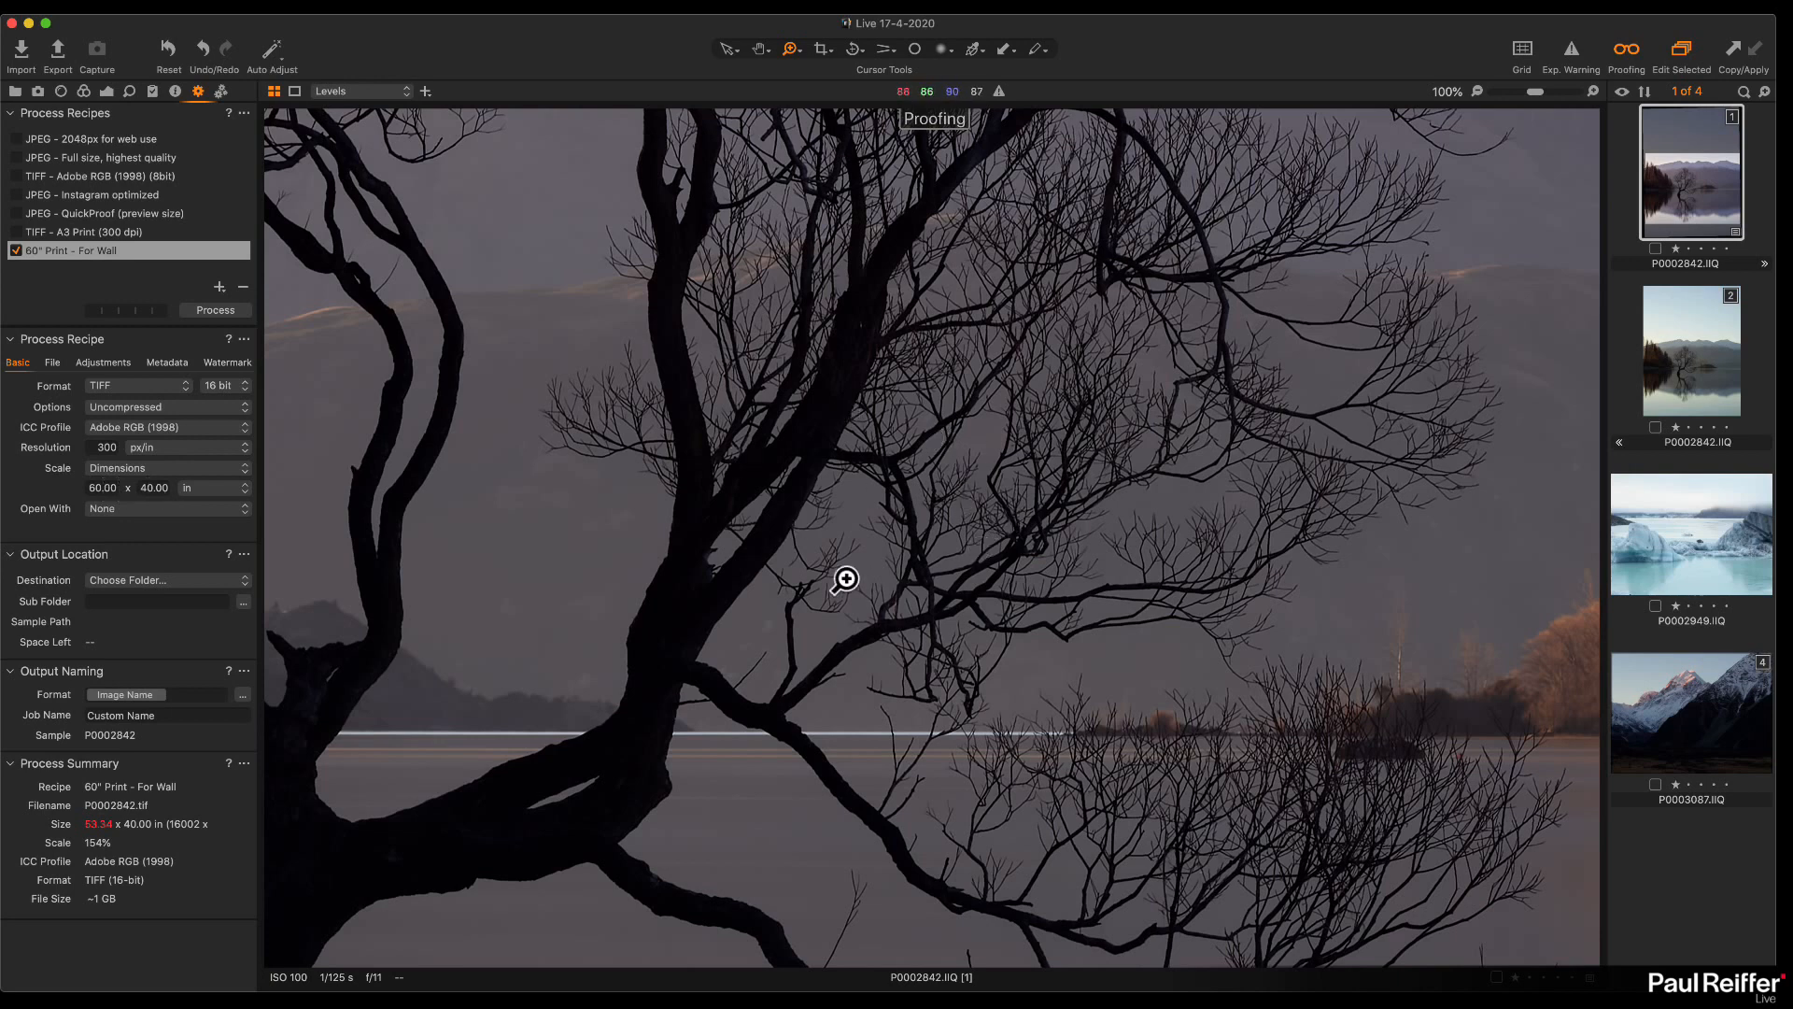
left_click(1623, 49)
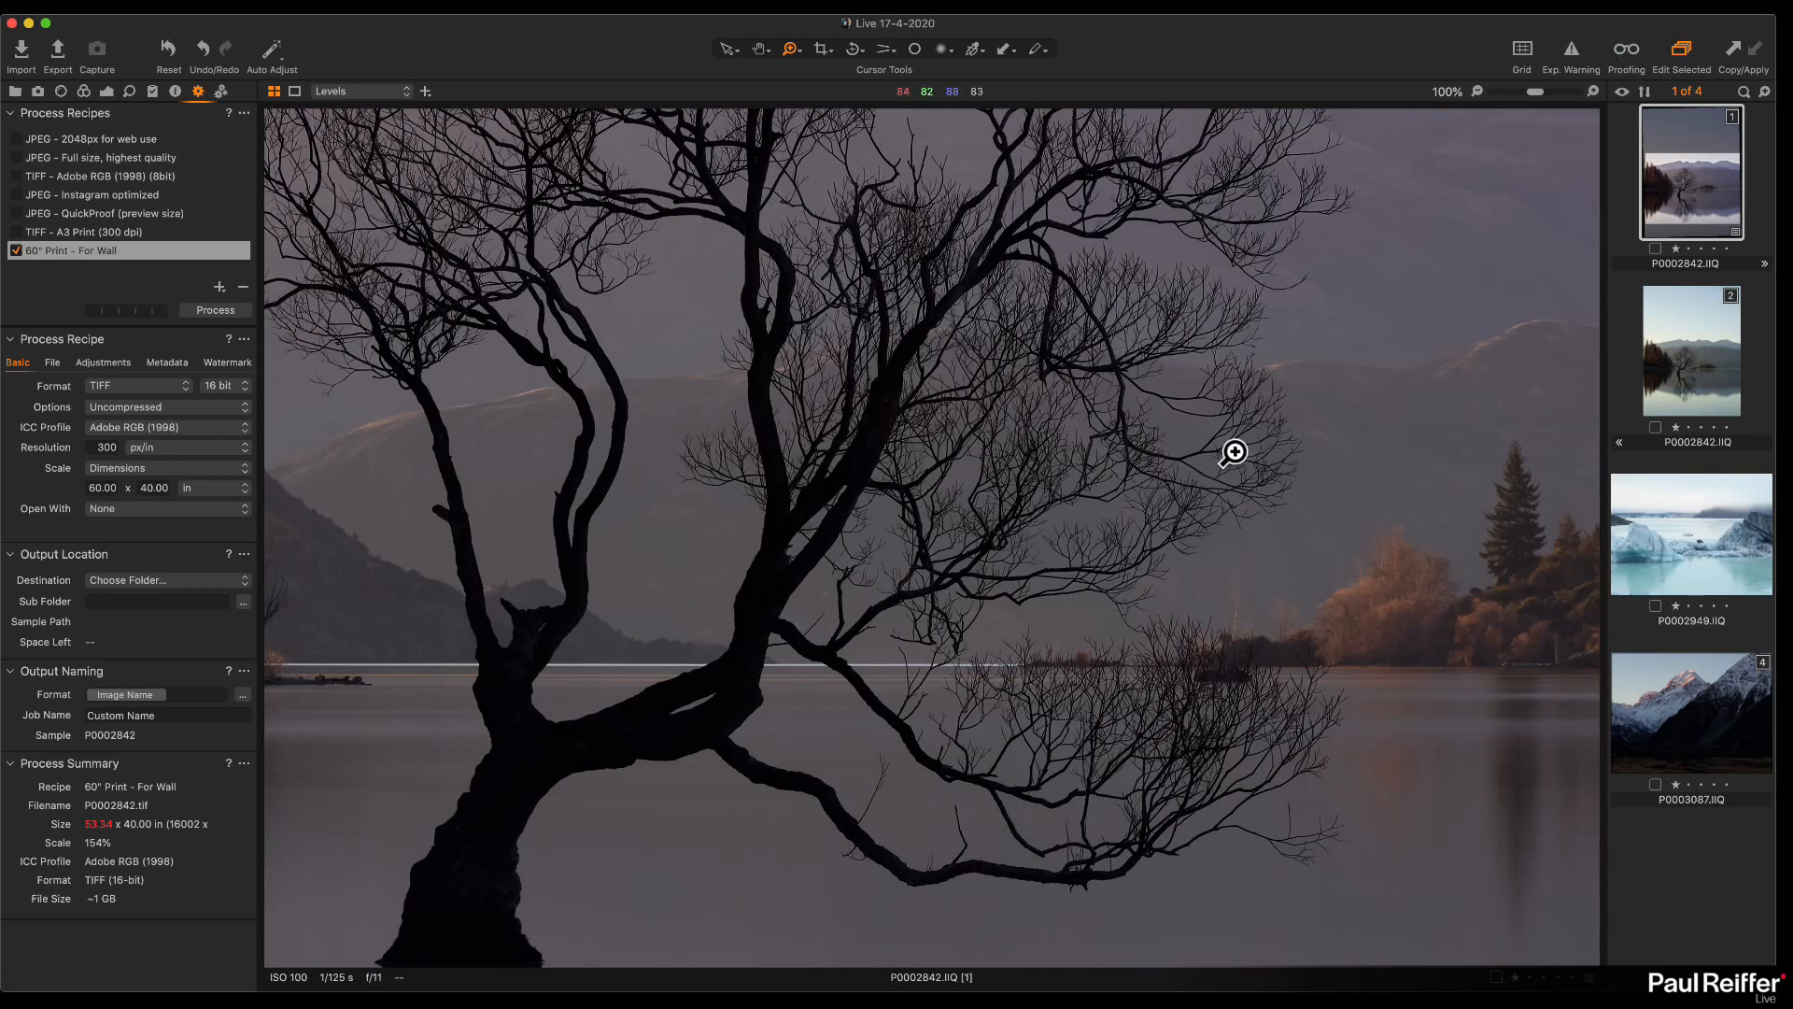
Step: Turn on recipe proofing and inspect the row of tall autumn trees on the shore at 100%
left_click(1623, 47)
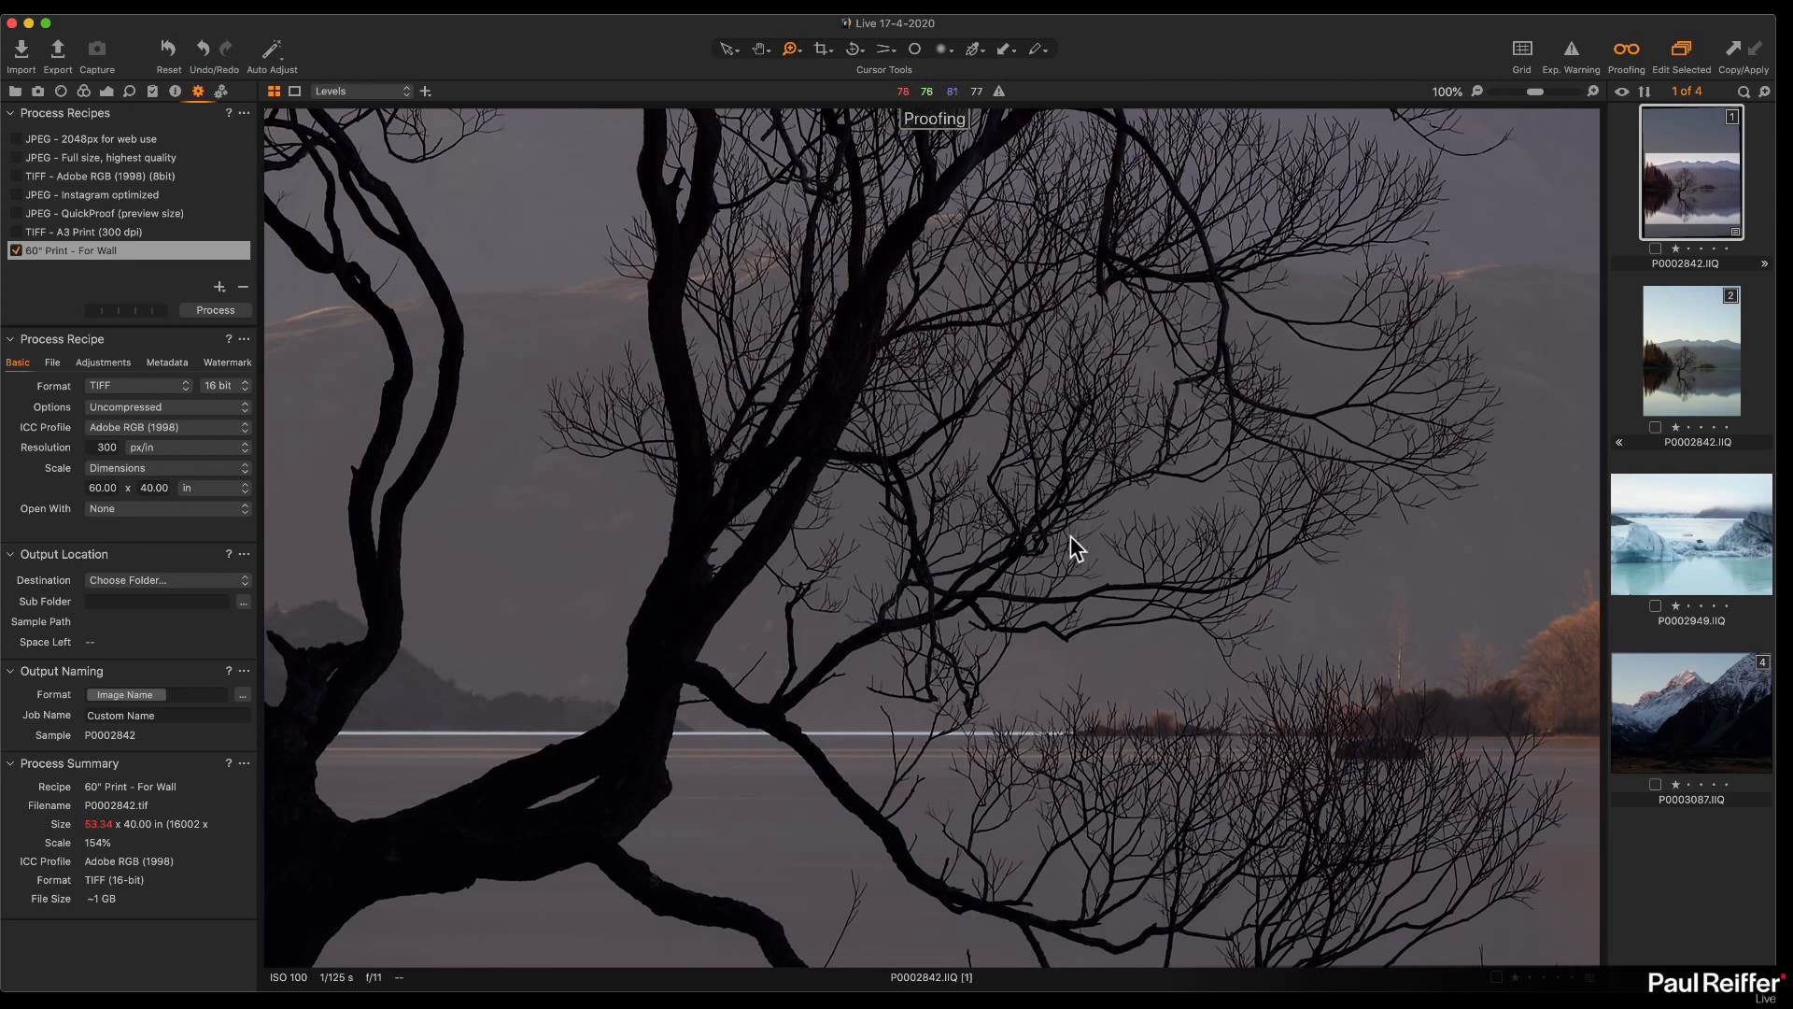
left_click_drag(573, 495, 1546, 474)
left_click_drag(869, 527, 1118, 690)
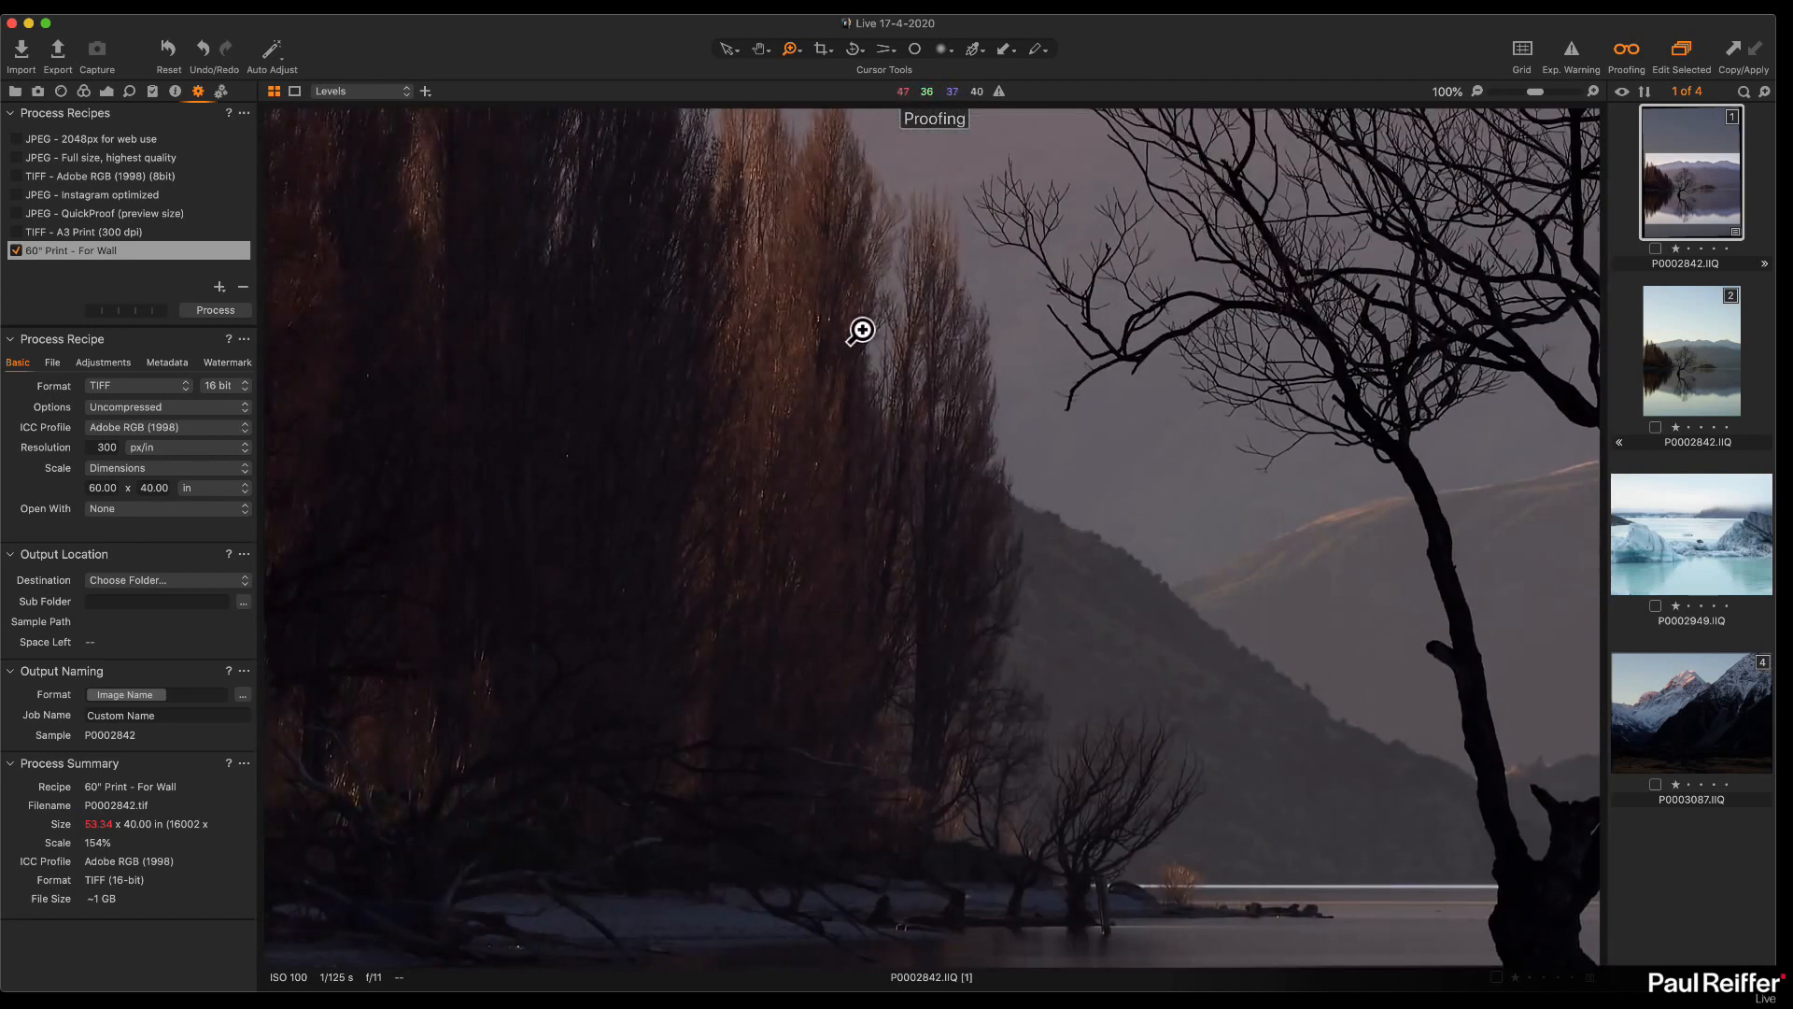
left_click_drag(861, 340, 909, 648)
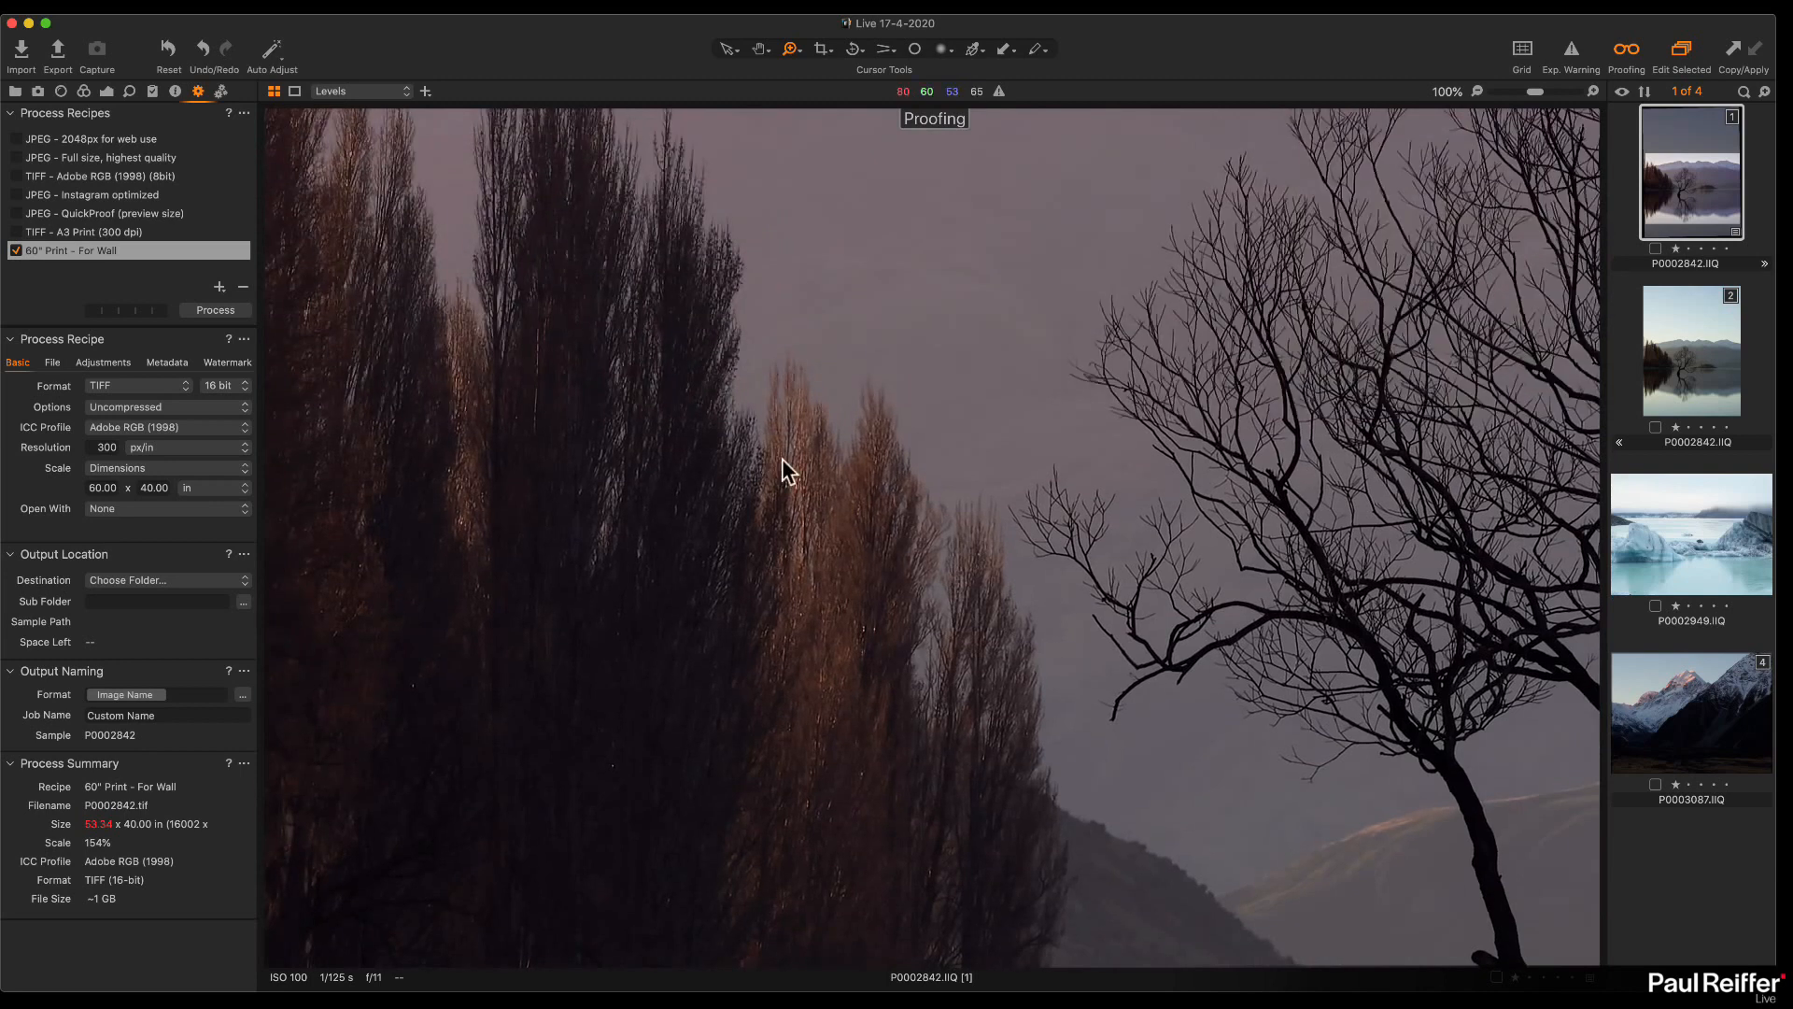
Step: Change the recipe's sharpening to Output Sharpening for Print while proofing the shoreline trees
left_click(103, 362)
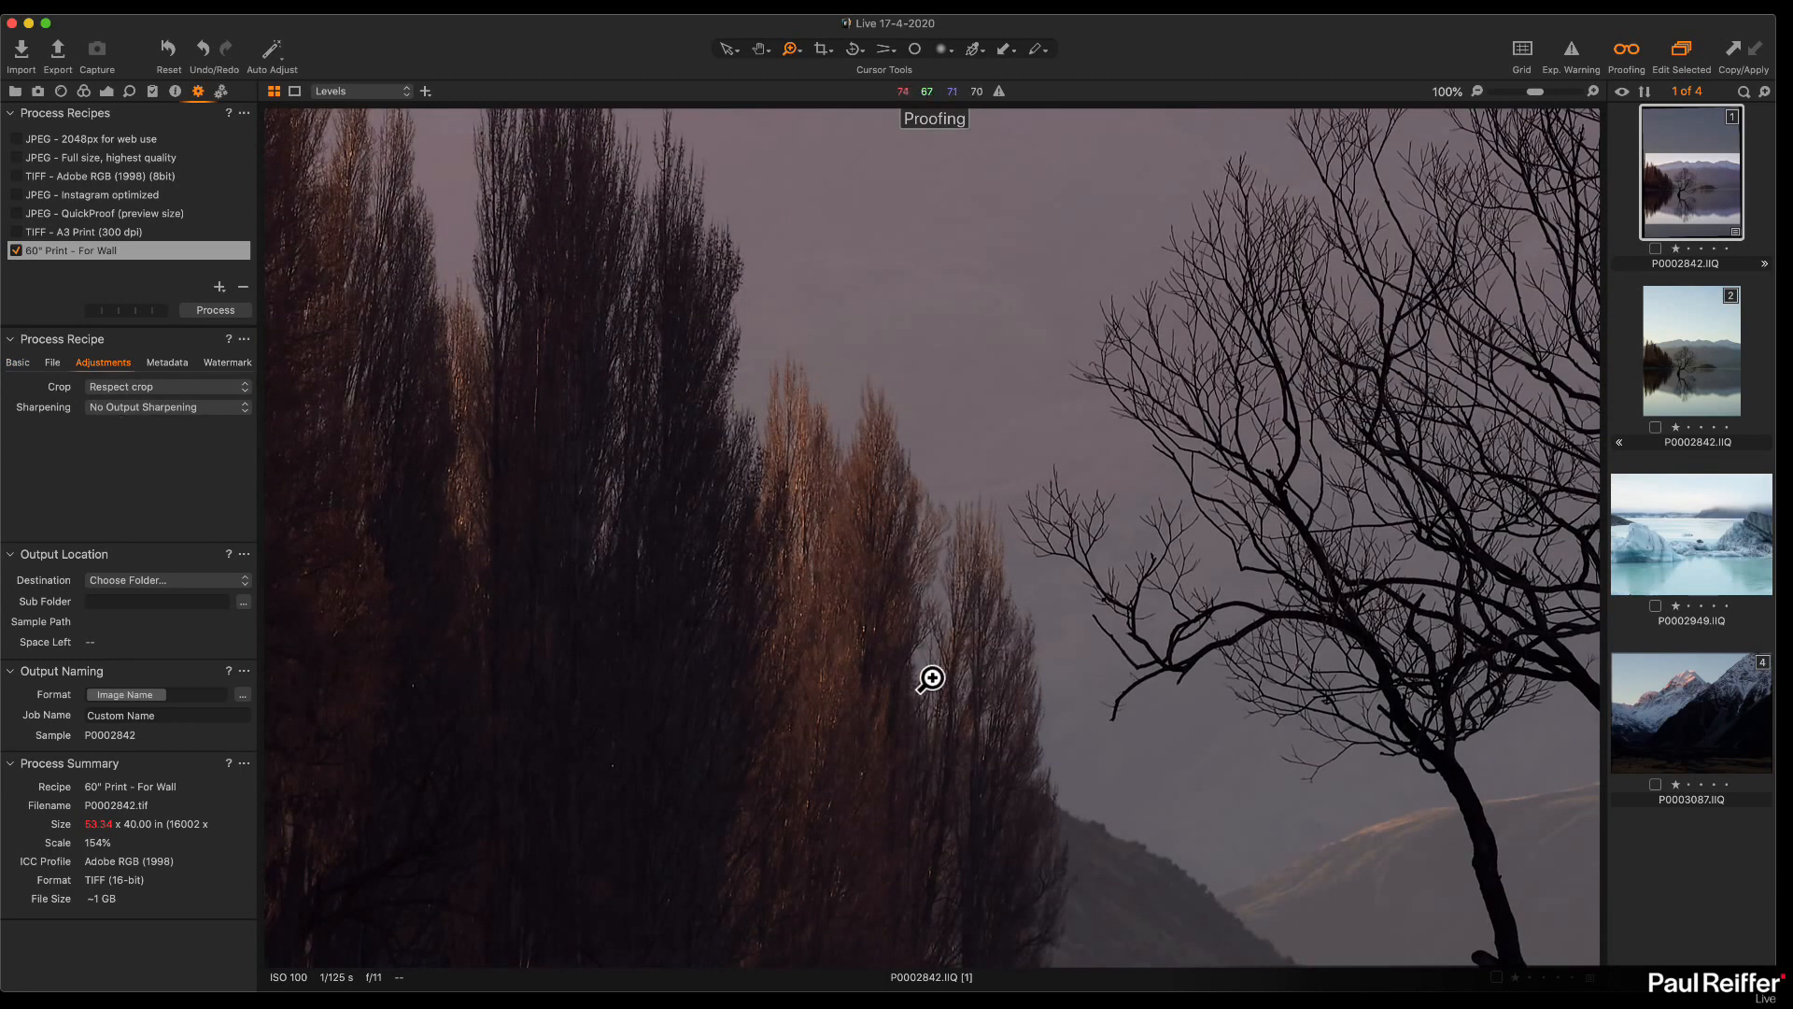
left_click_drag(928, 681, 605, 385)
left_click(142, 407)
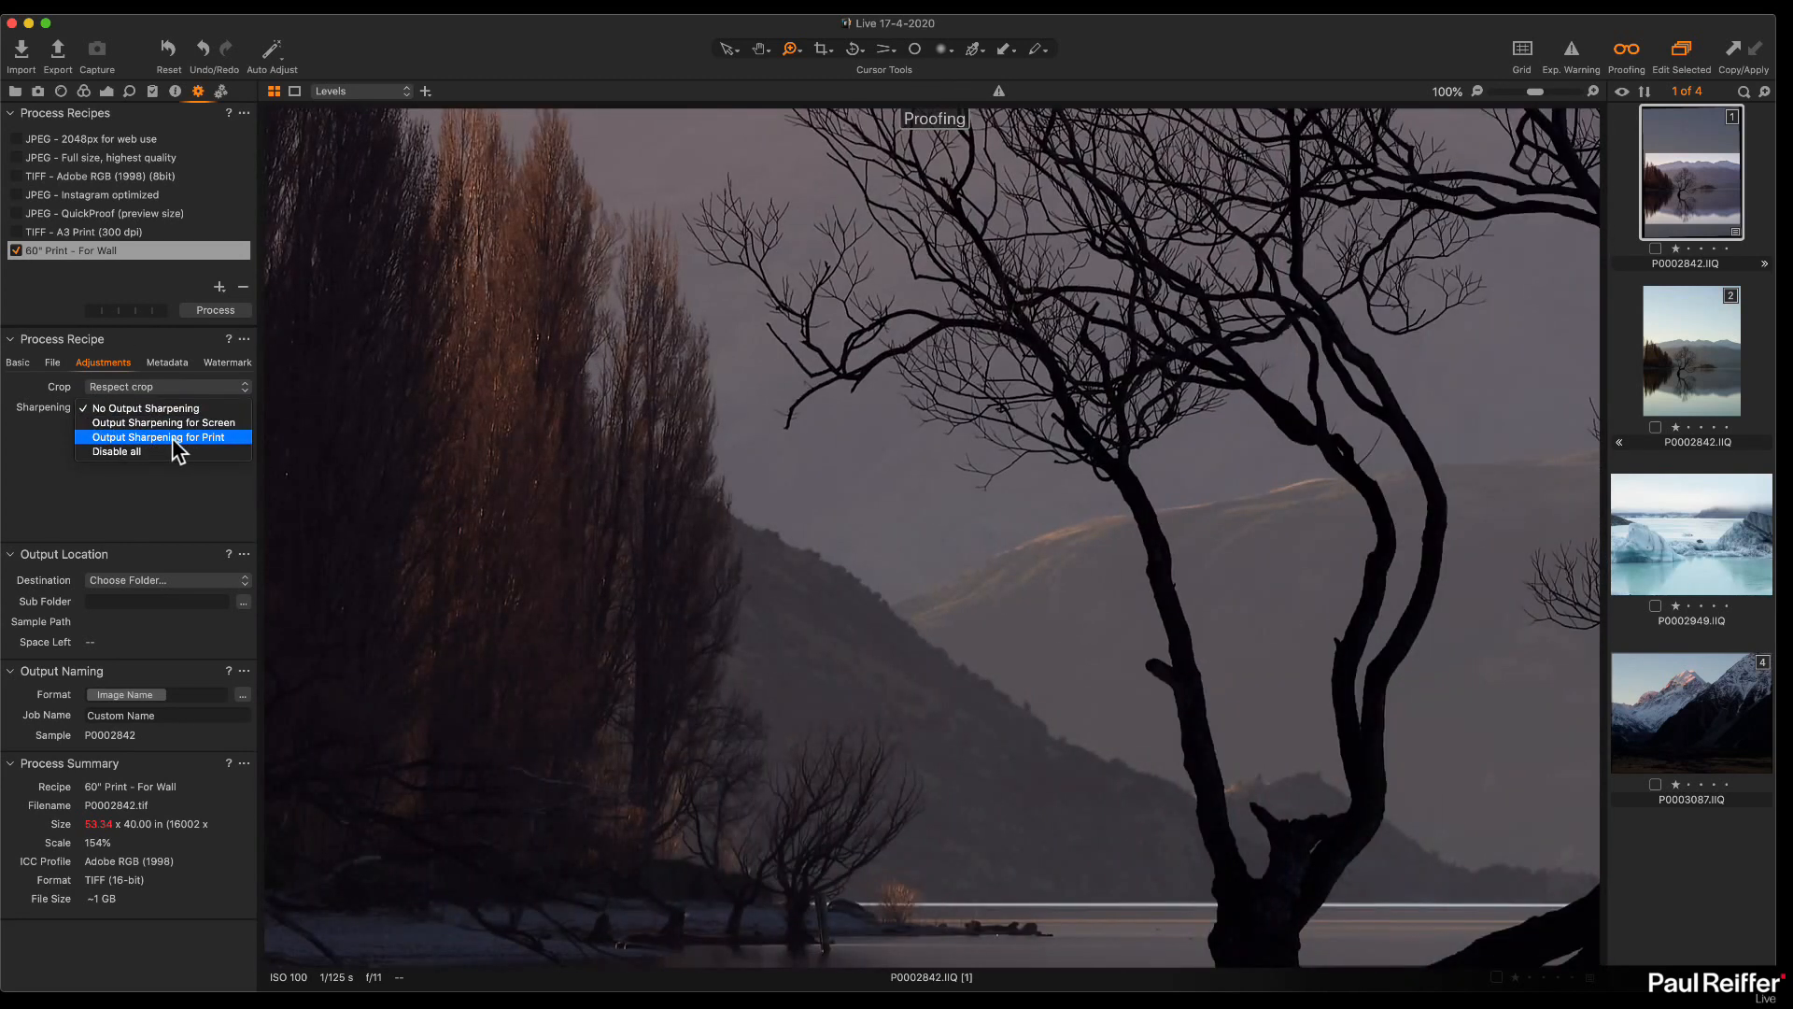
left_click(173, 438)
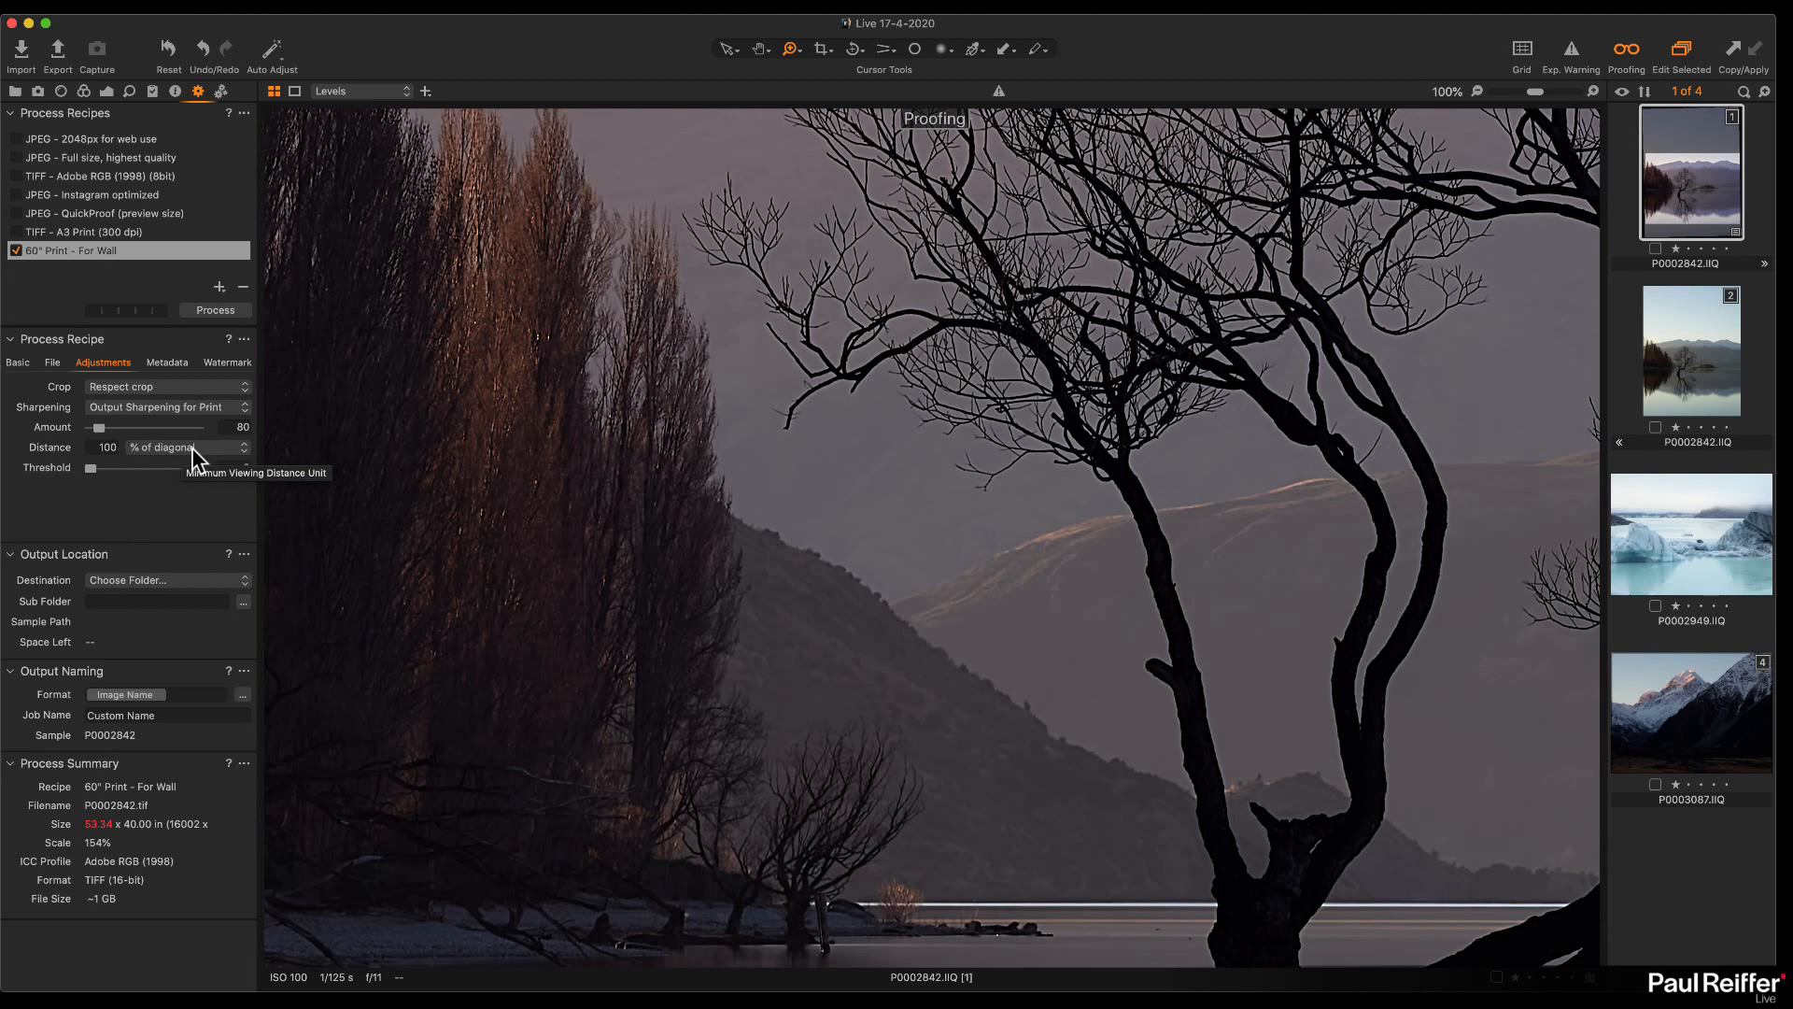
Step: Set the print sharpening's viewing distance to 60 in and view the whole proofed photo
left_click(194, 452)
left_click(184, 465)
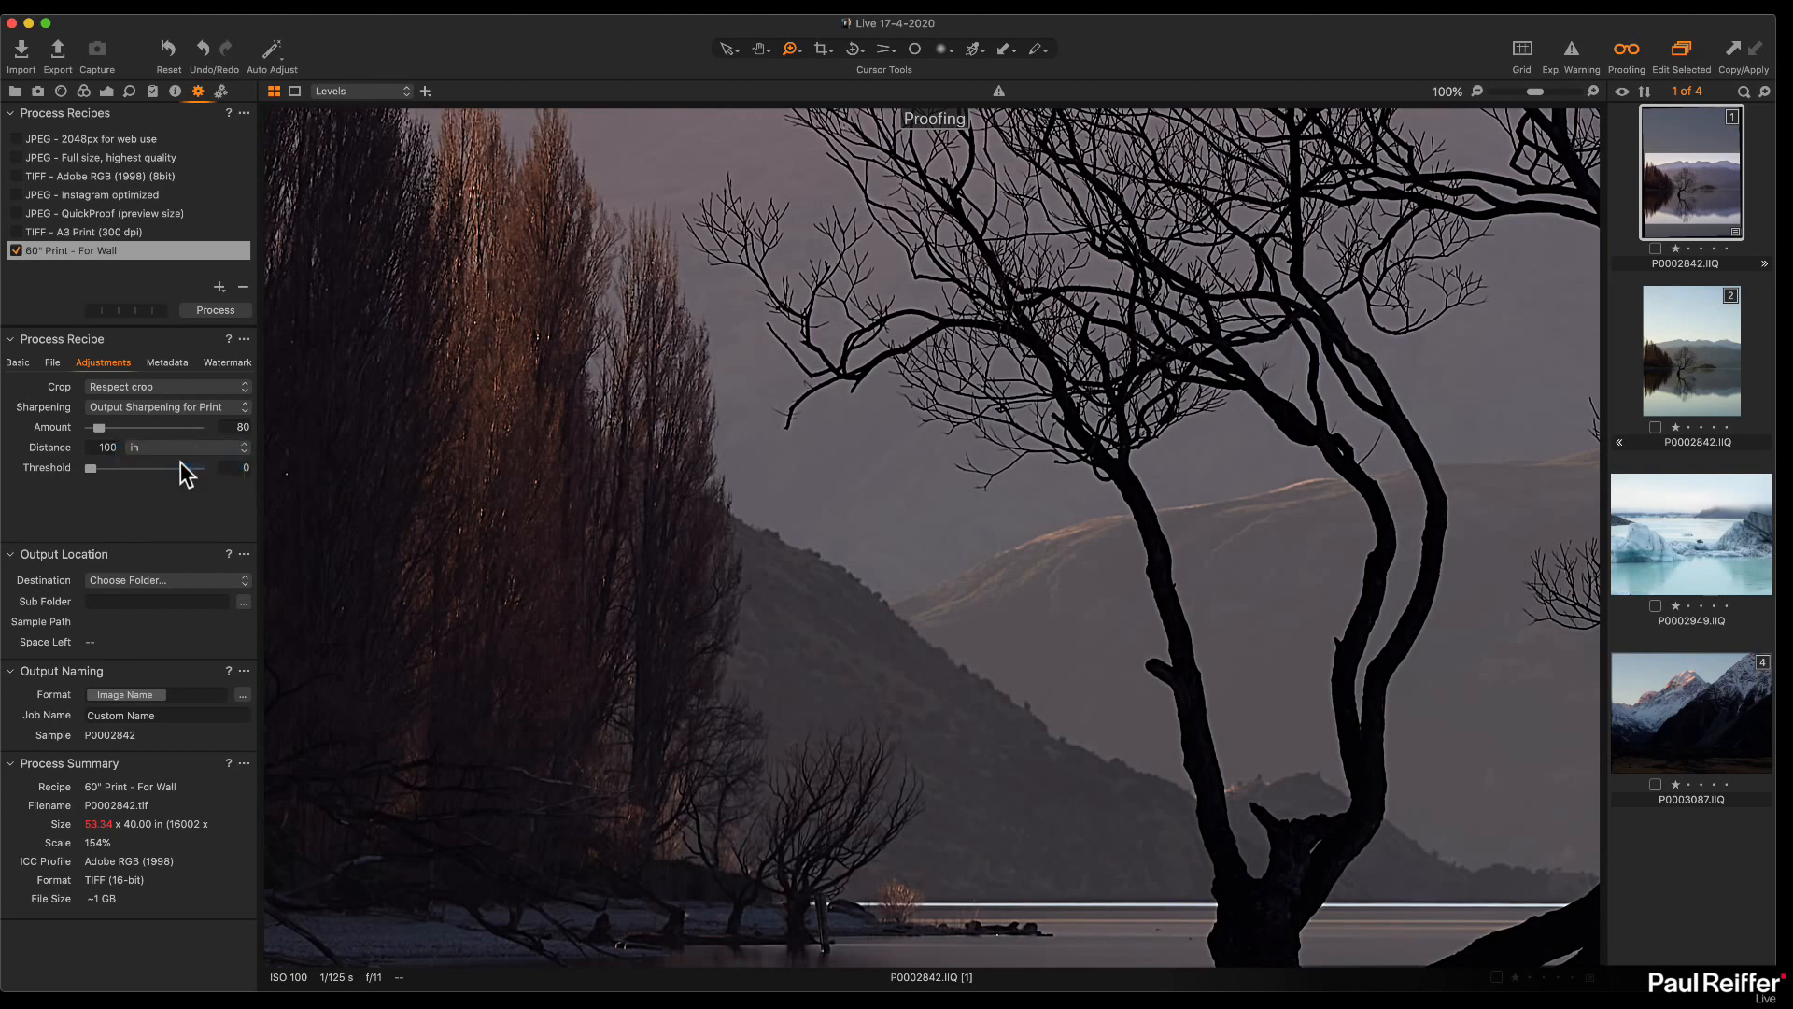
left_click(95, 448)
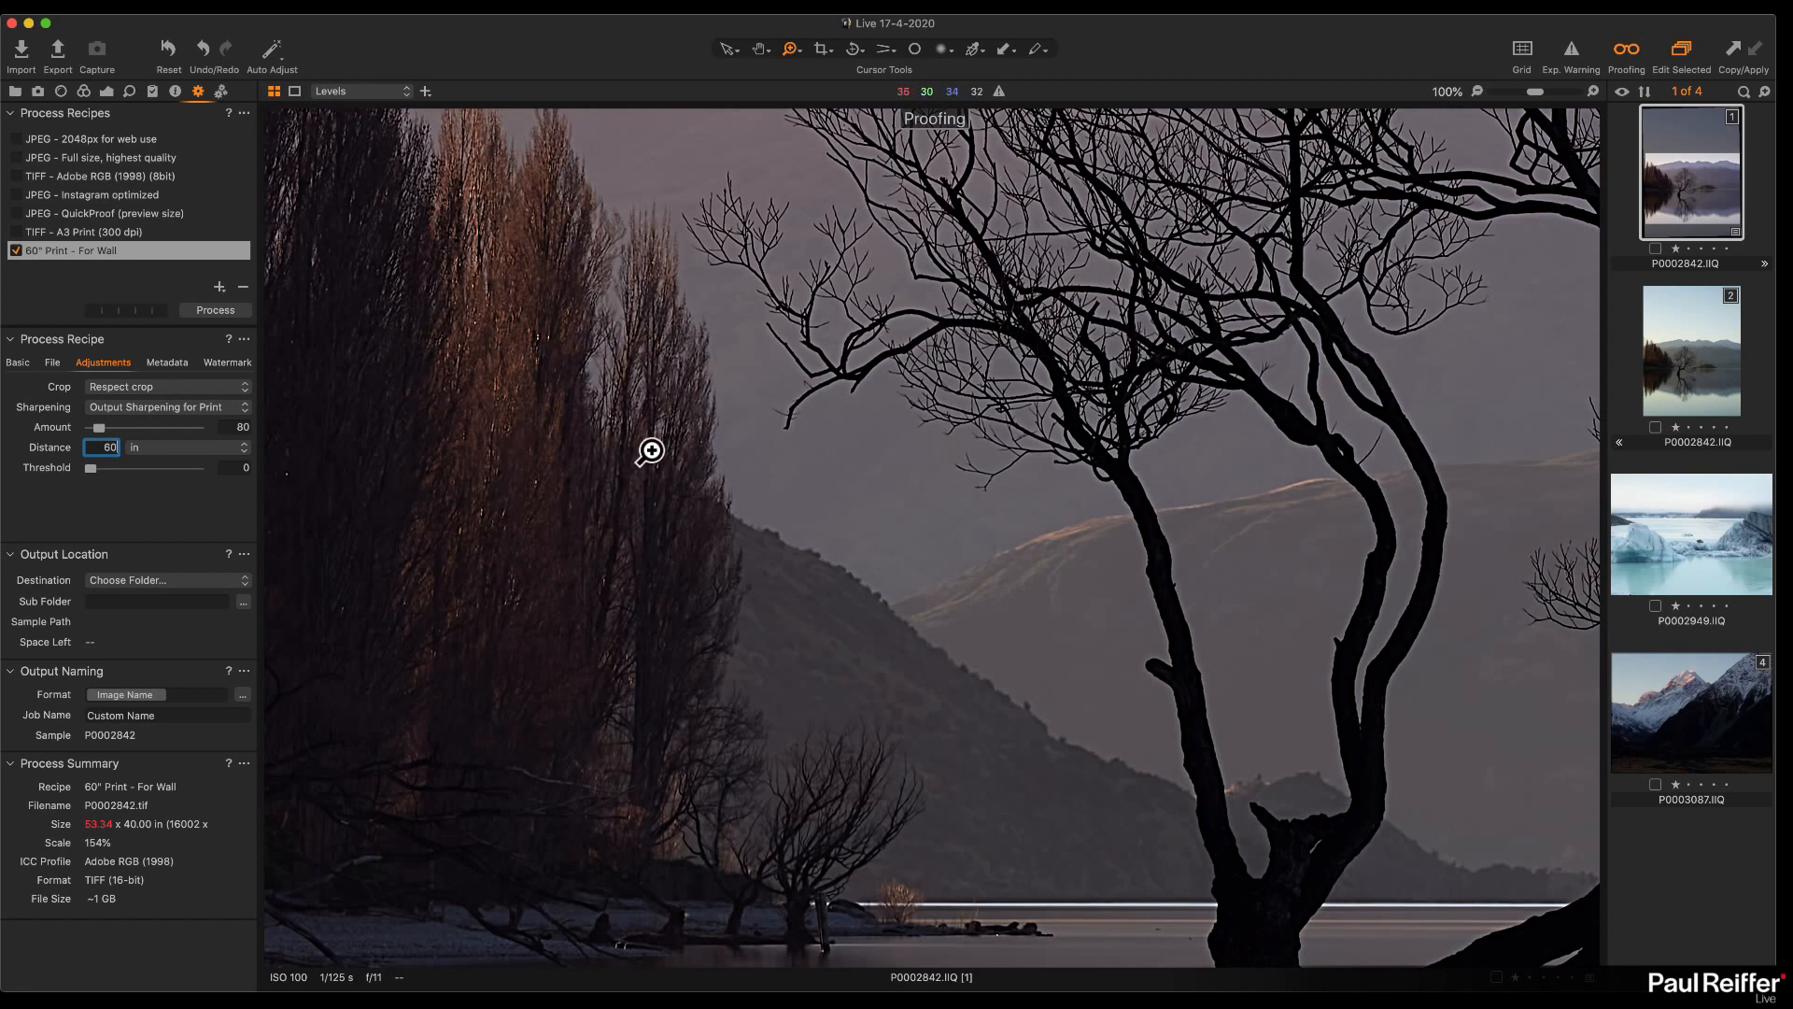
scroll(651, 451, "down", 3)
scroll(651, 451, "down", 1)
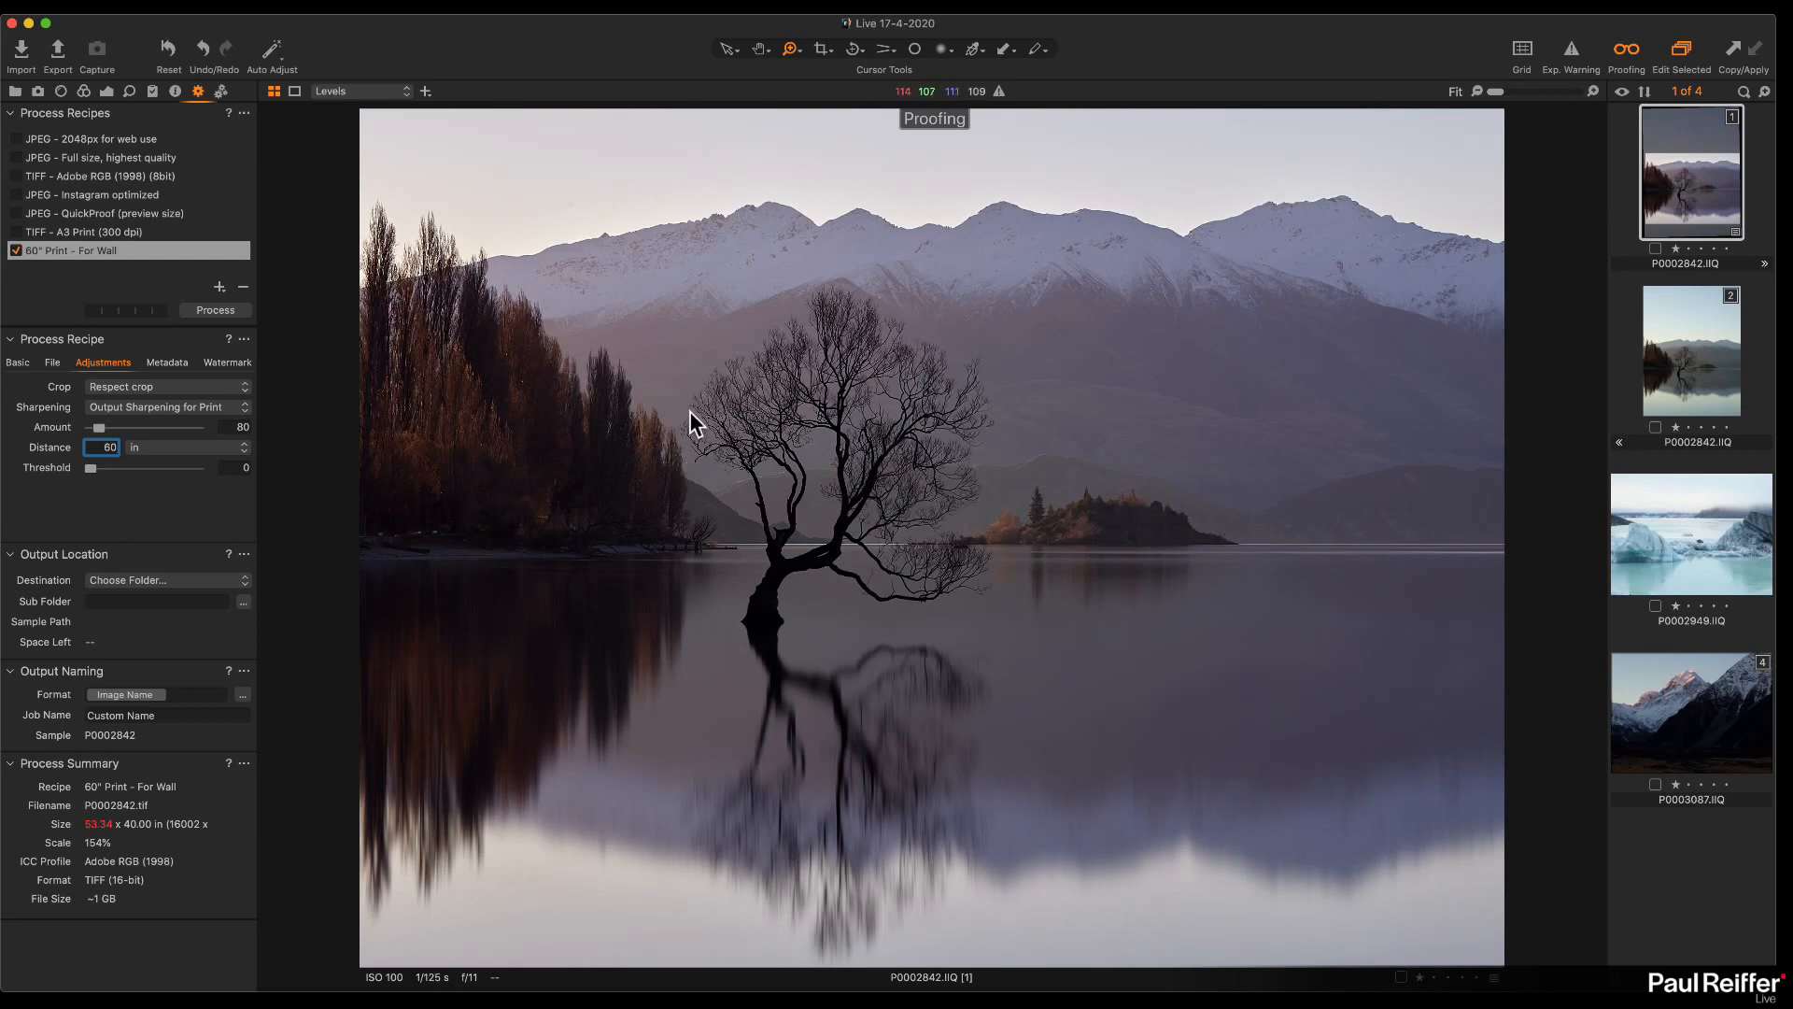
Step: Examine the proofed mountain slopes at up to 200% and return to viewing the whole photo
scroll(731, 413, "up", 1)
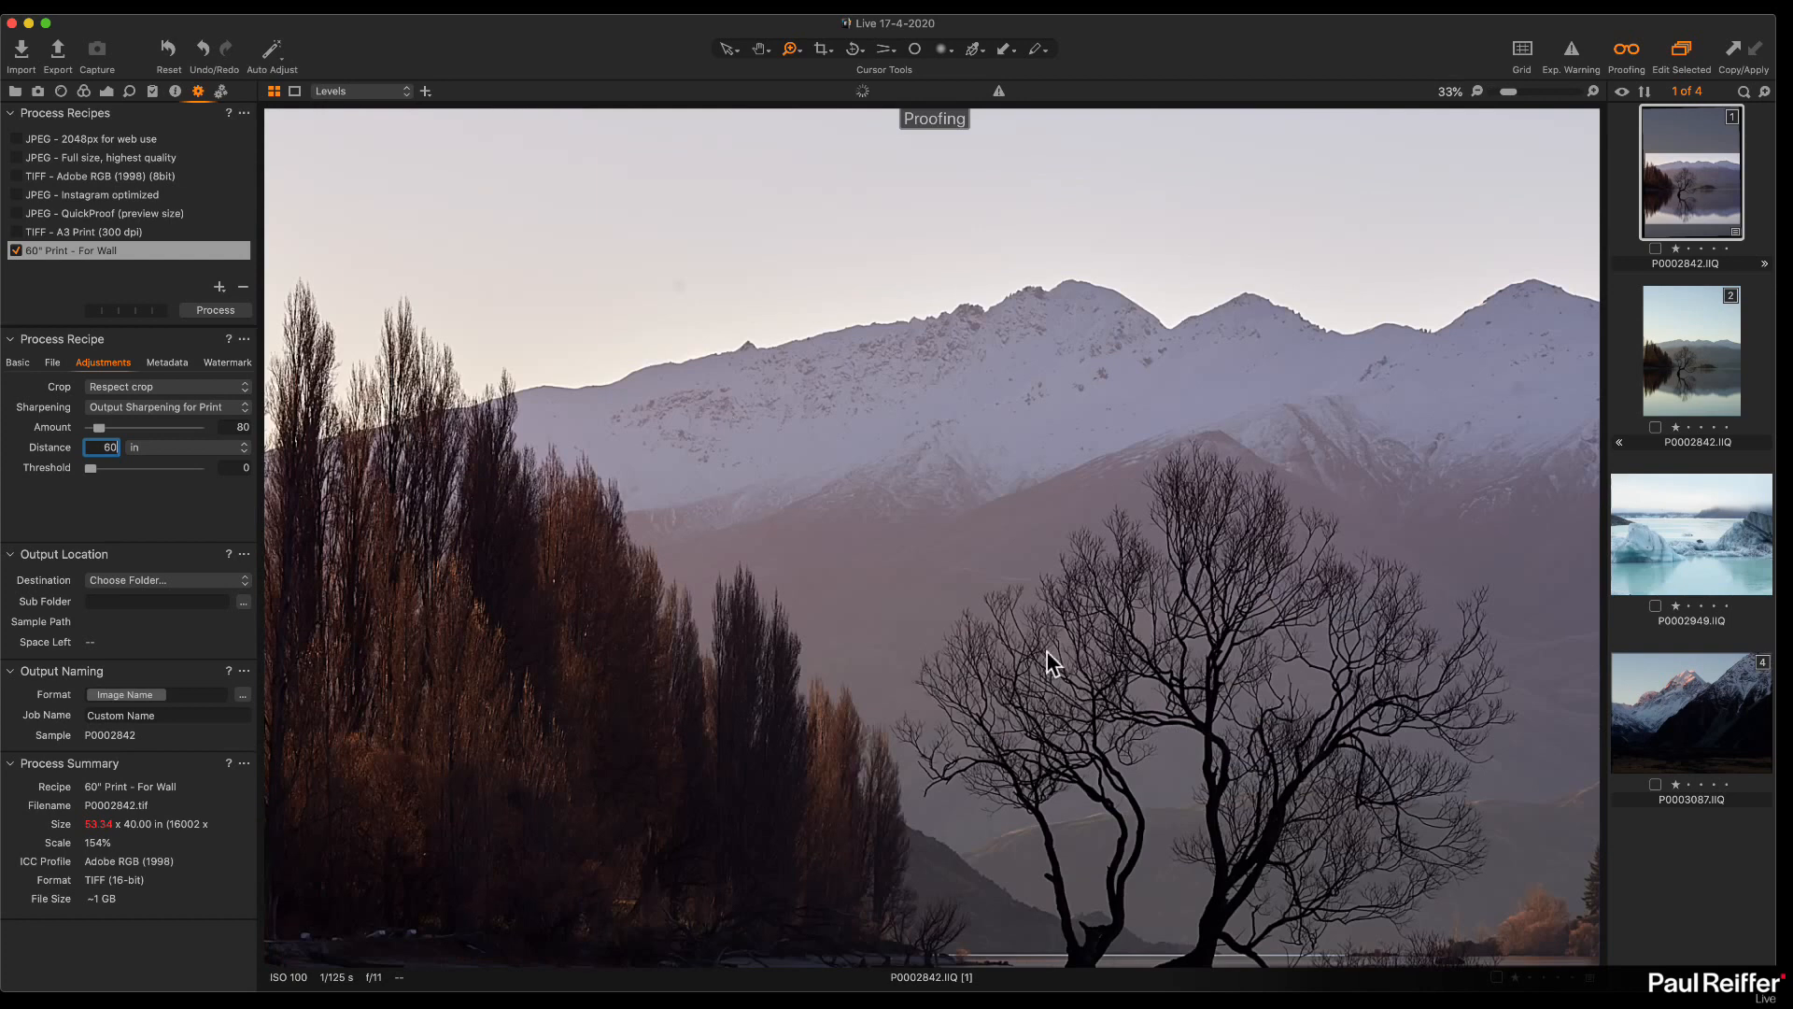
left_click(1592, 92)
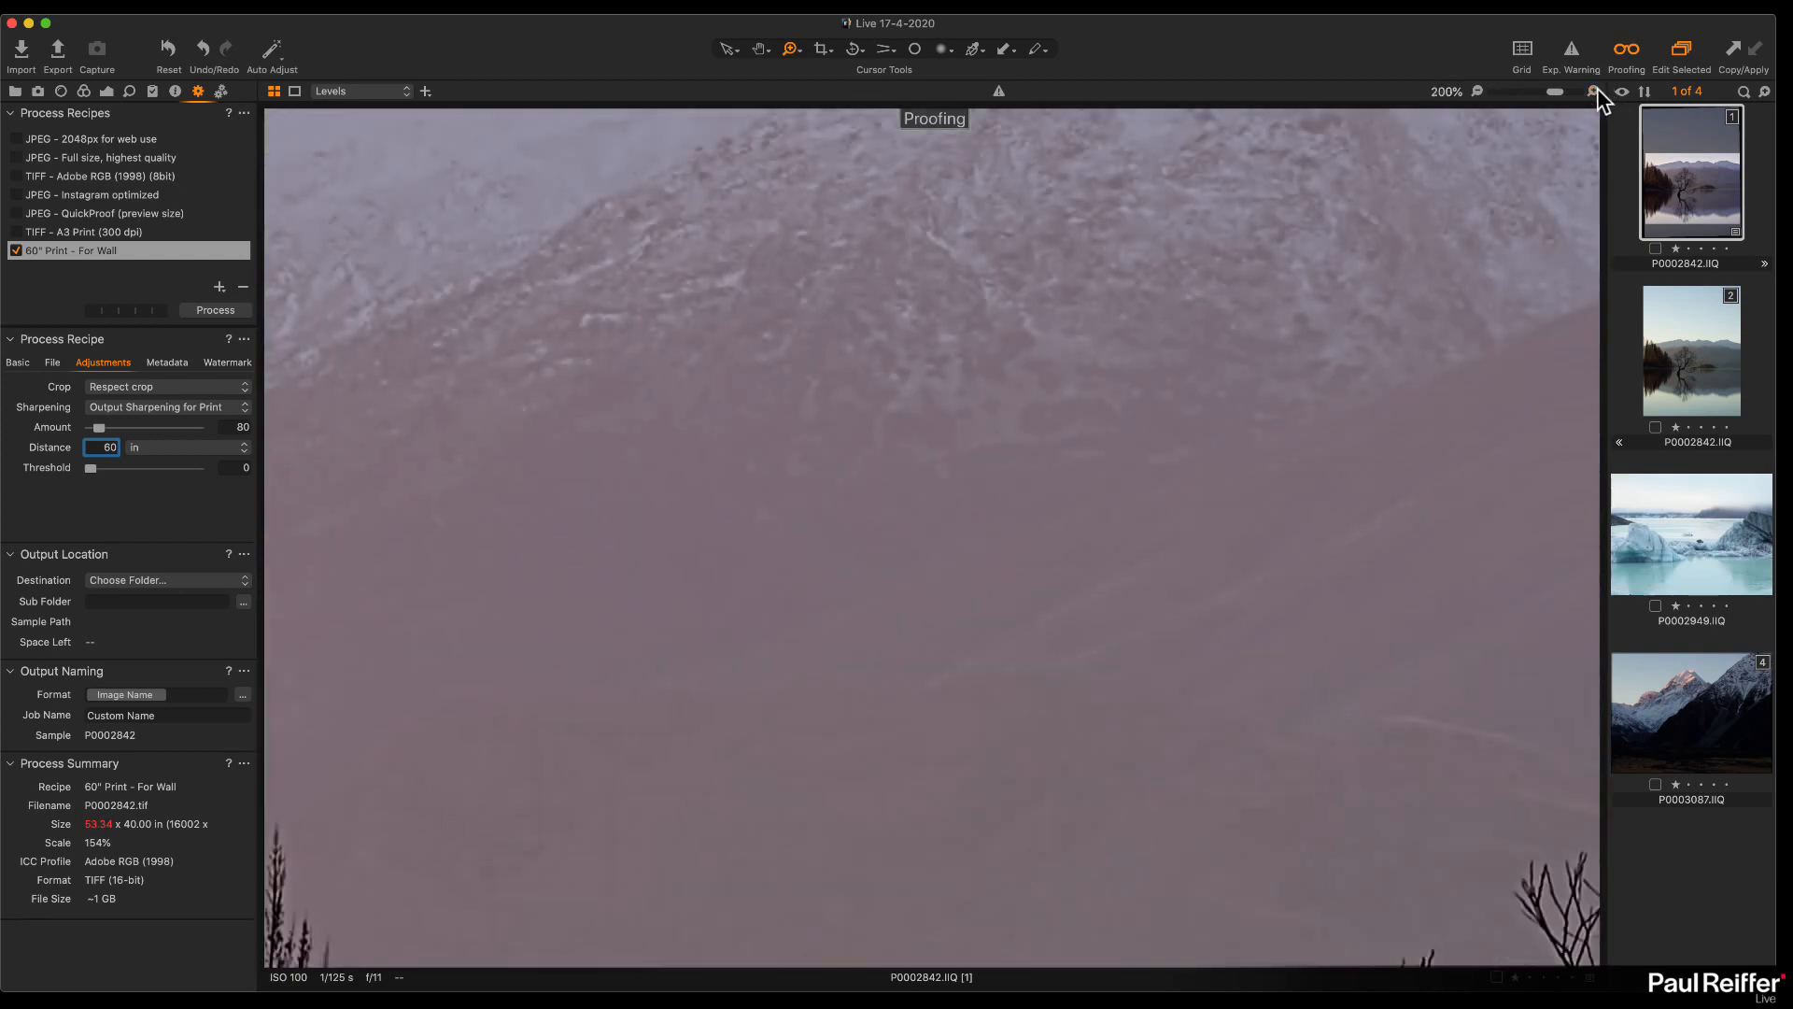
left_click(1476, 92)
scroll(723, 322, "up", 3)
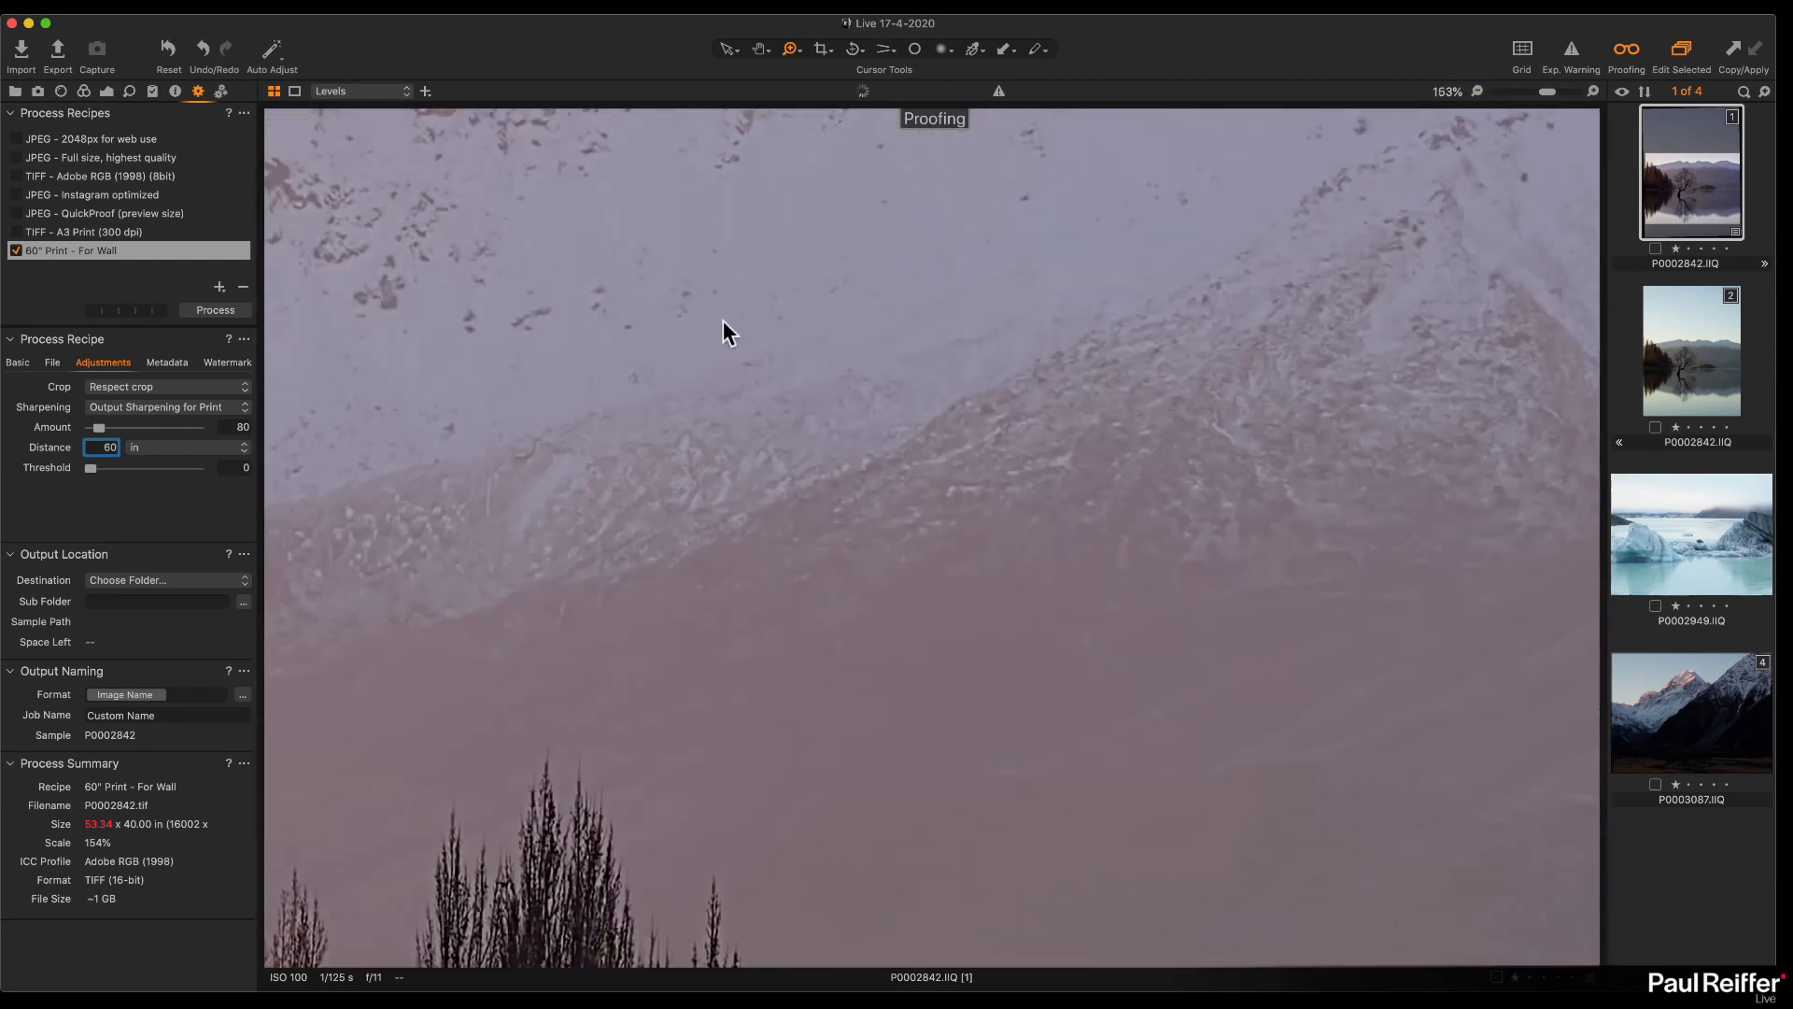
scroll(887, 652, "down", 5)
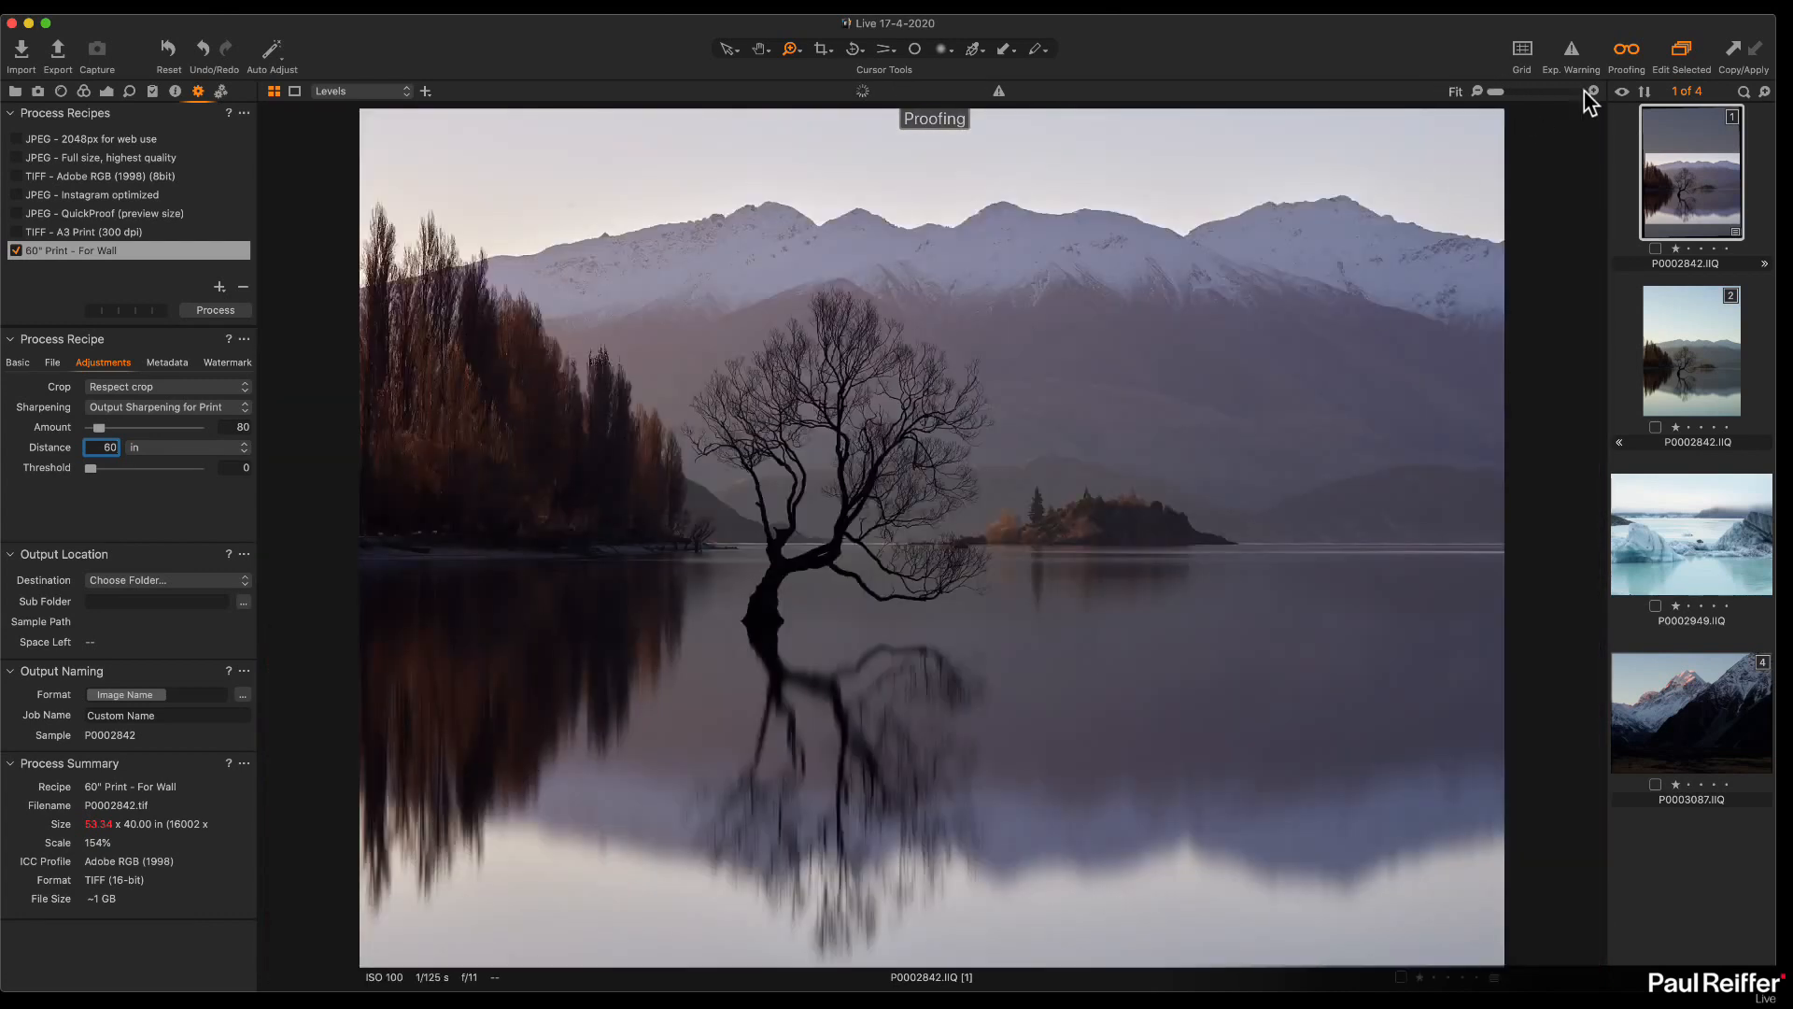
Step: Examine the lake tree's trunk and branches with proofing on at 67% and 100%
left_click(1592, 90)
left_click_drag(562, 358, 1302, 712)
type("z")
left_click(717, 468, "alt")
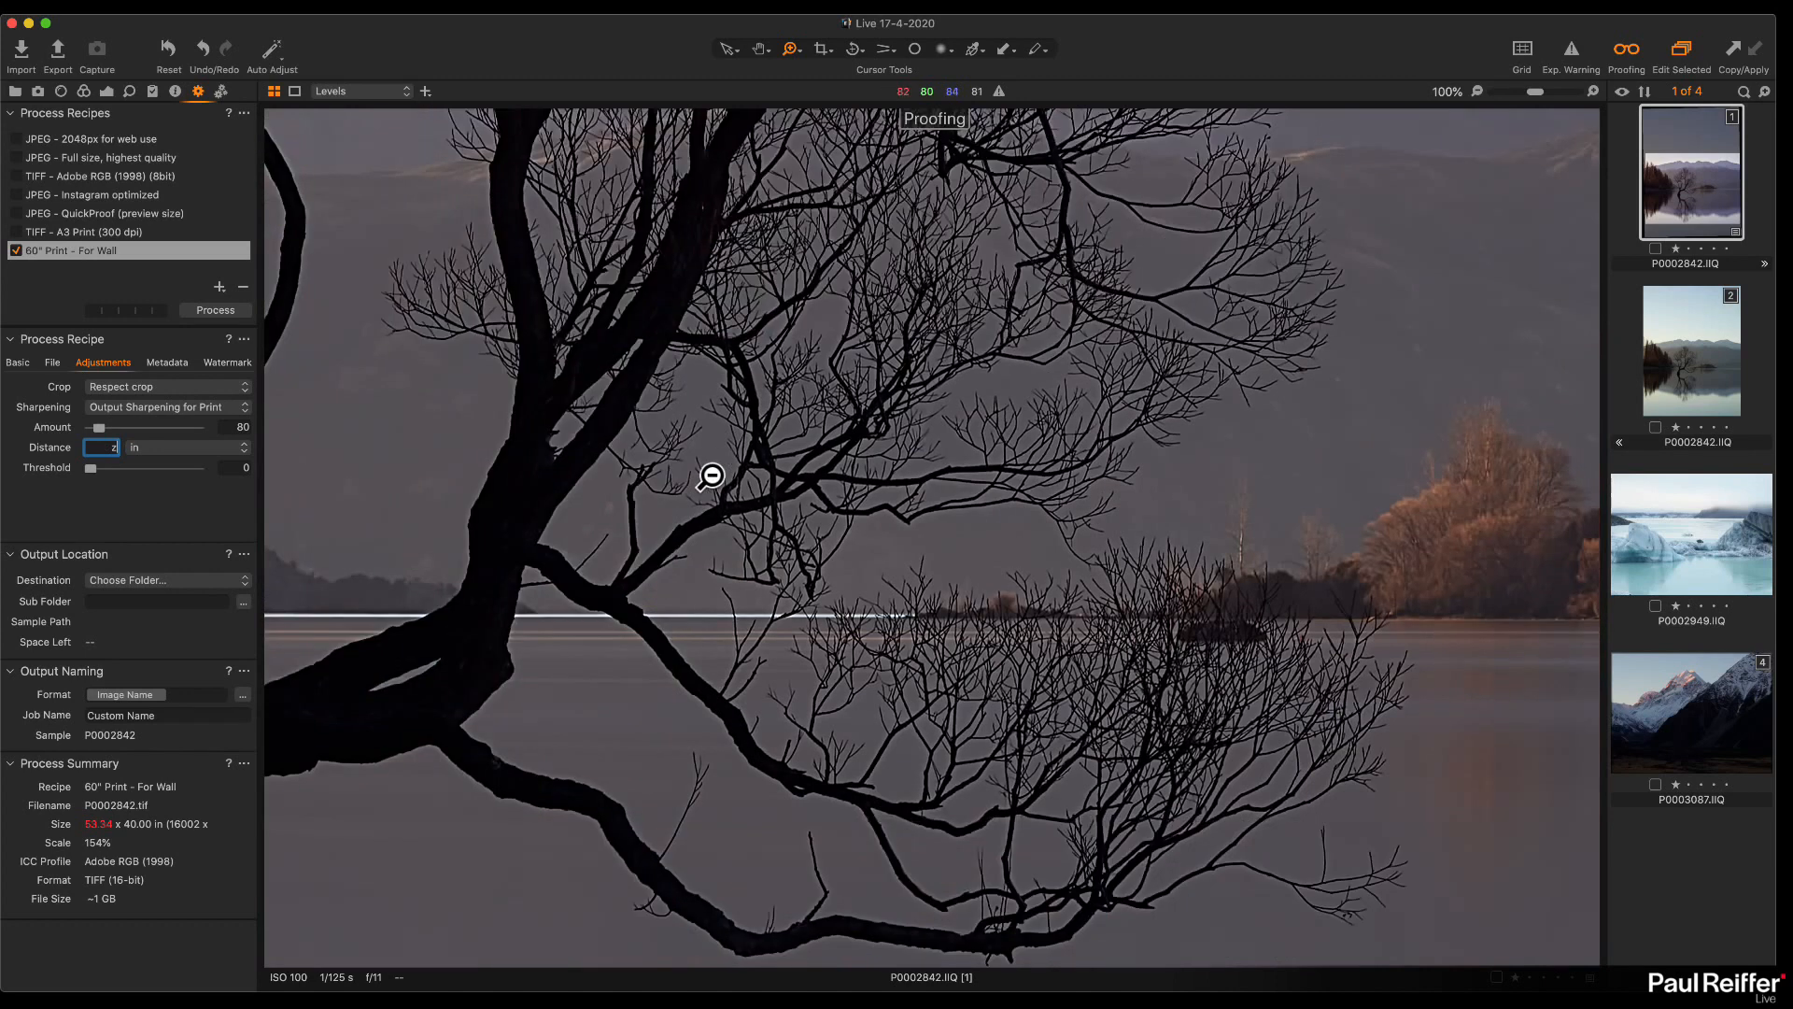
left_click_drag(459, 404, 1179, 496)
left_click(716, 484, "alt")
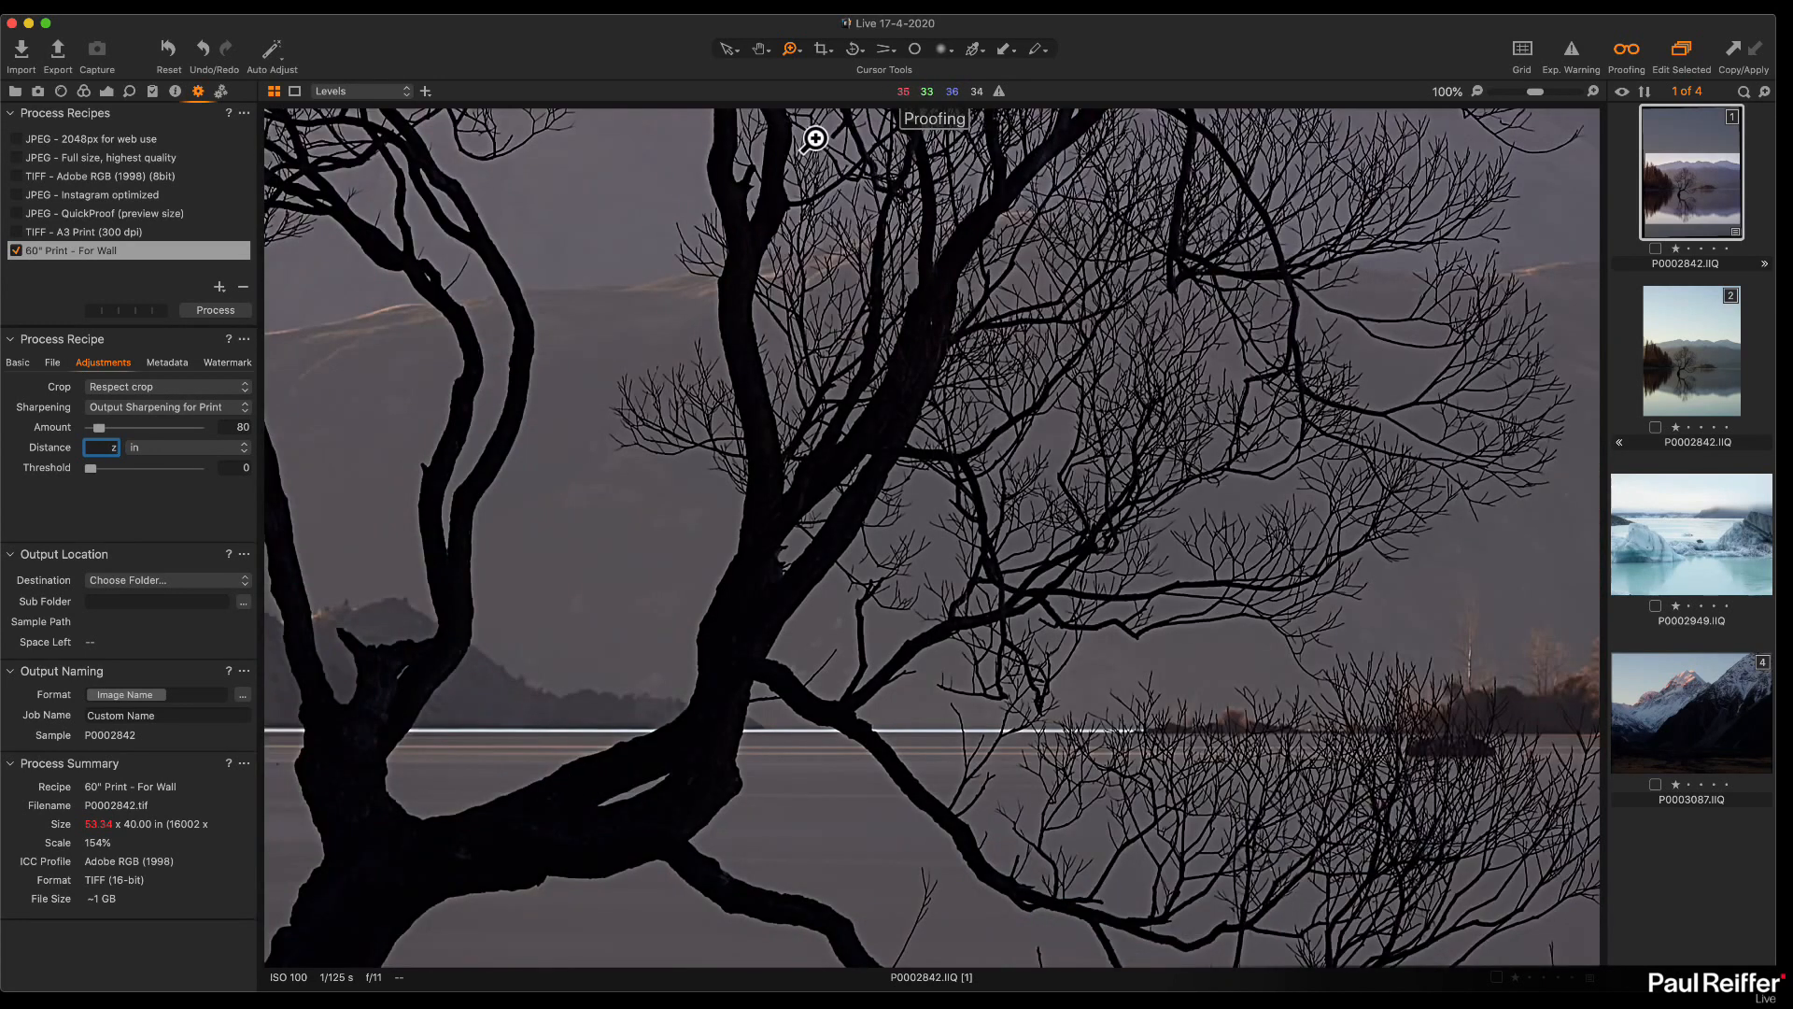
left_click(813, 141, "alt")
type("h")
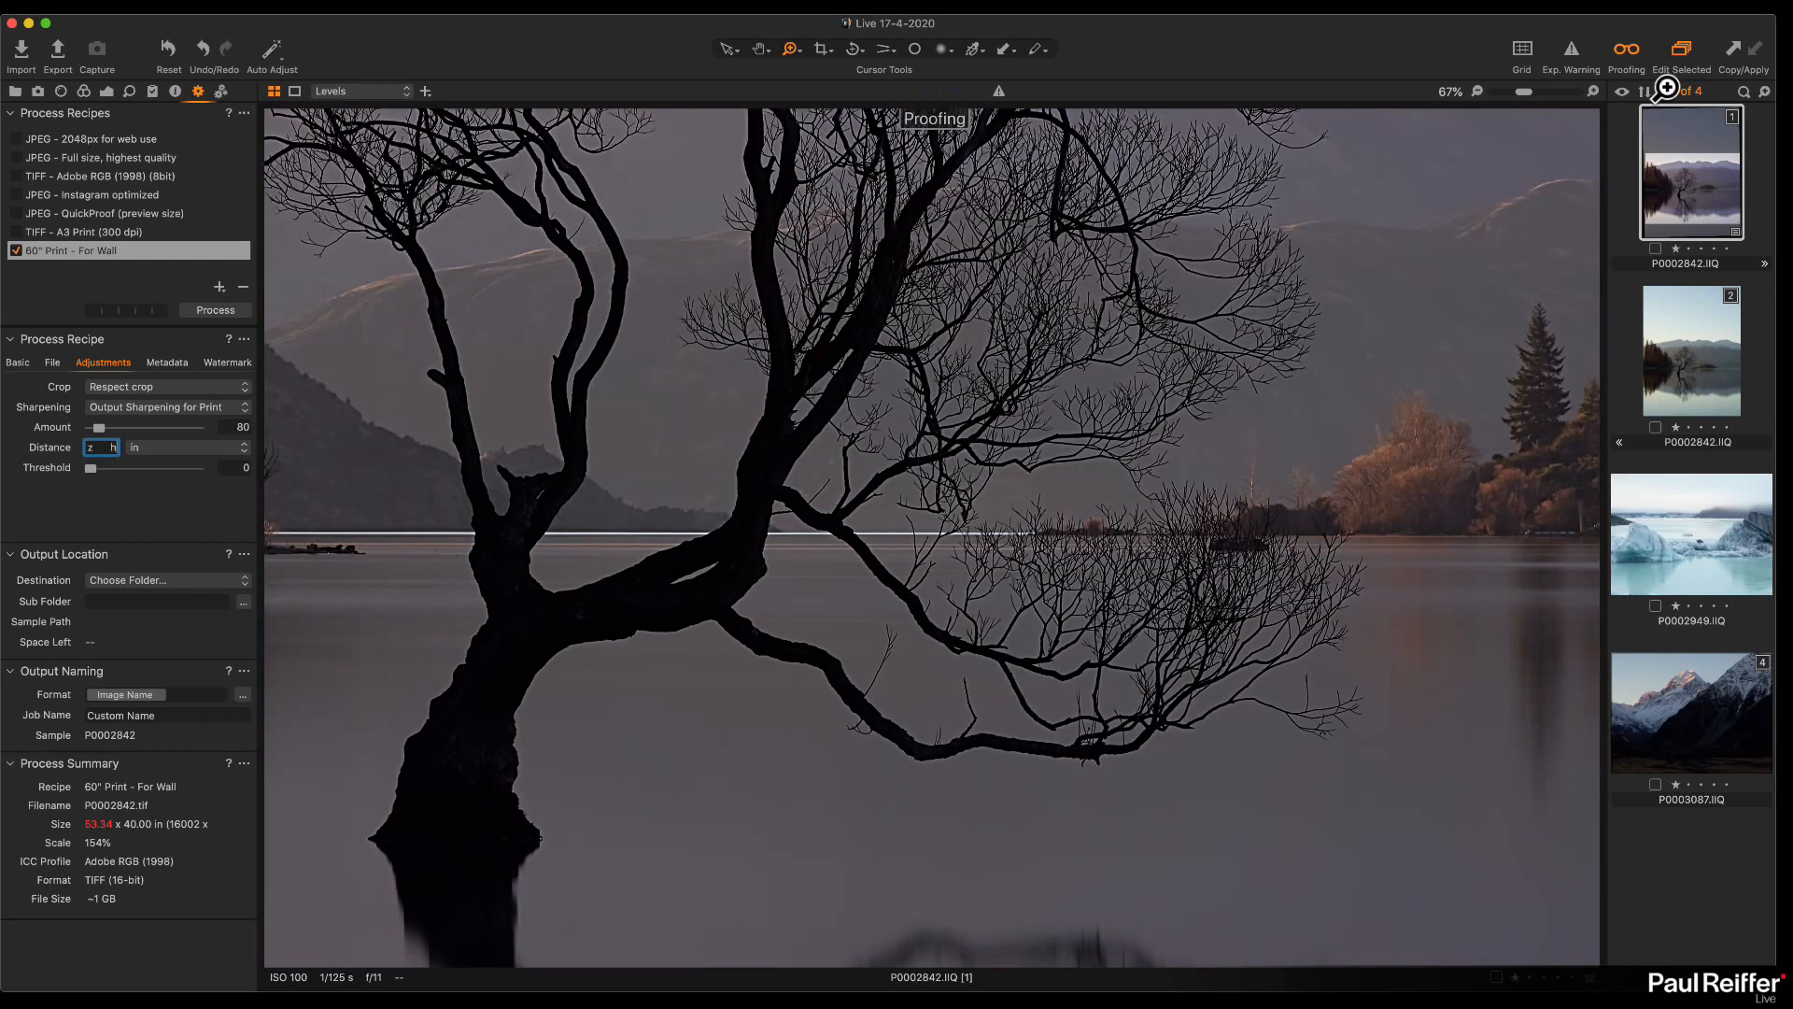
left_click(1593, 91)
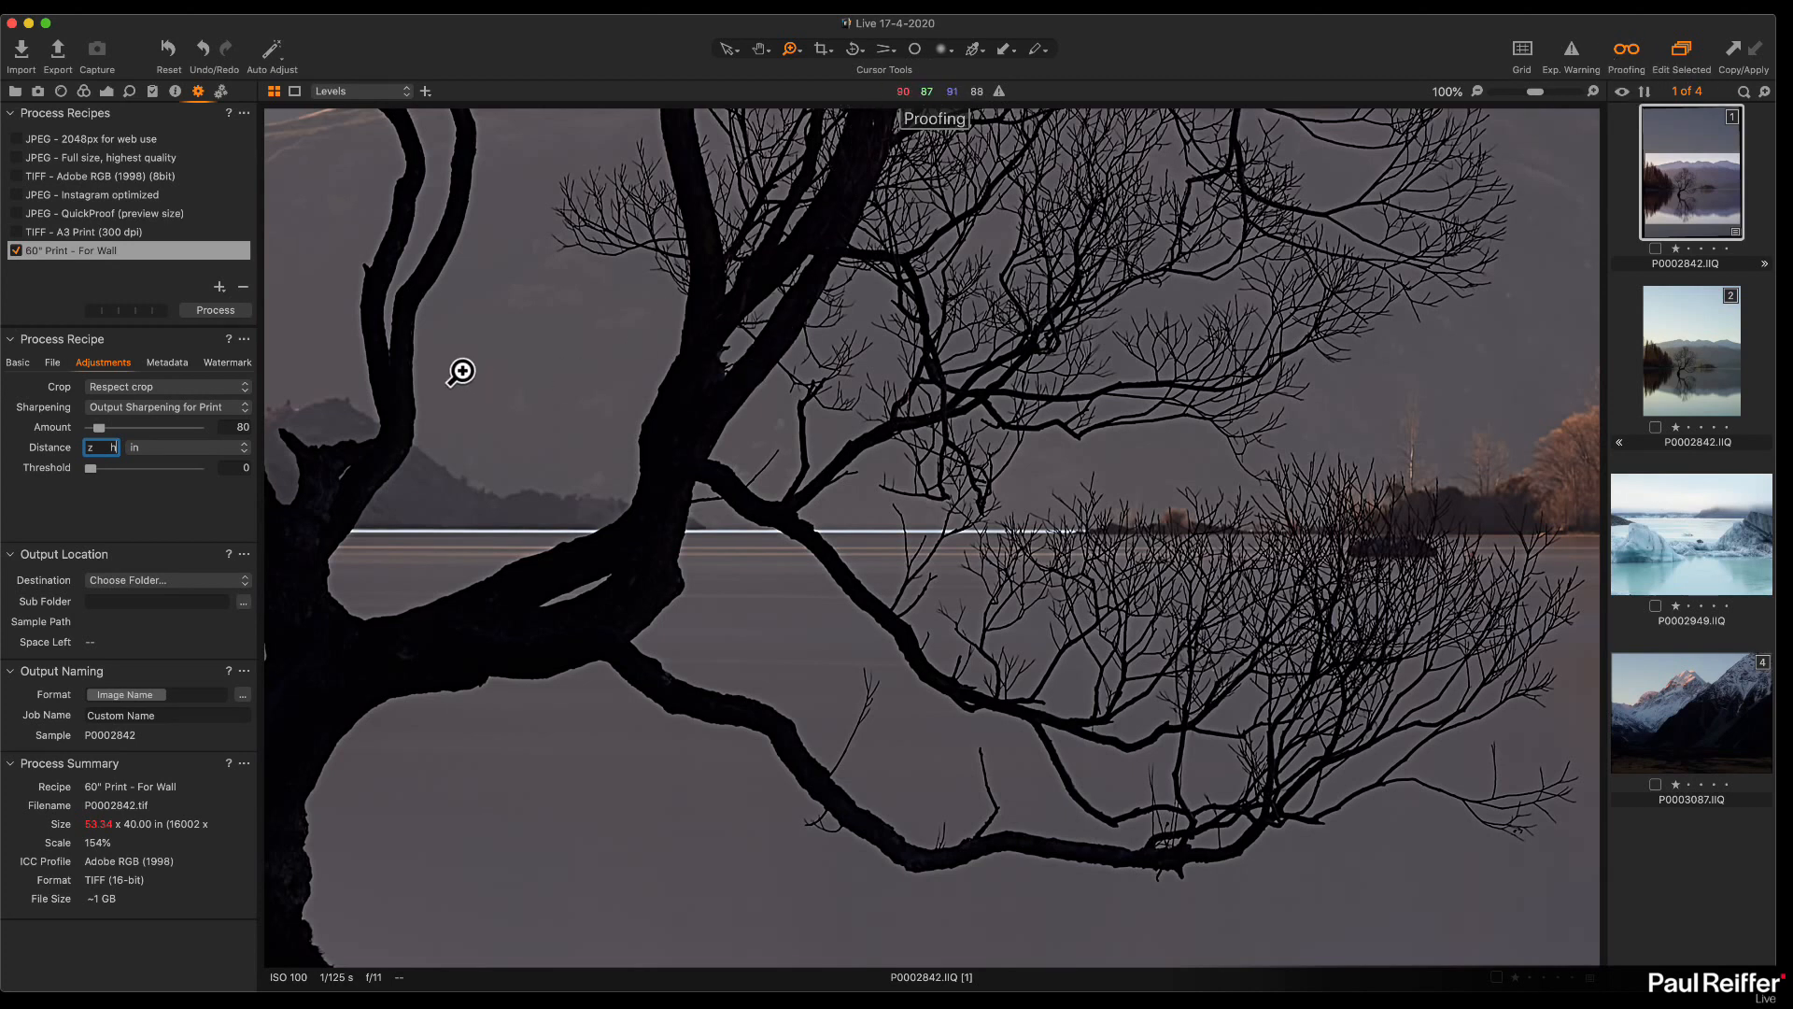
Step: Enlarge the tree trunk at the waterline to 317% and compare it with recipe proofing off and on
left_click_drag(524, 380, 813, 636)
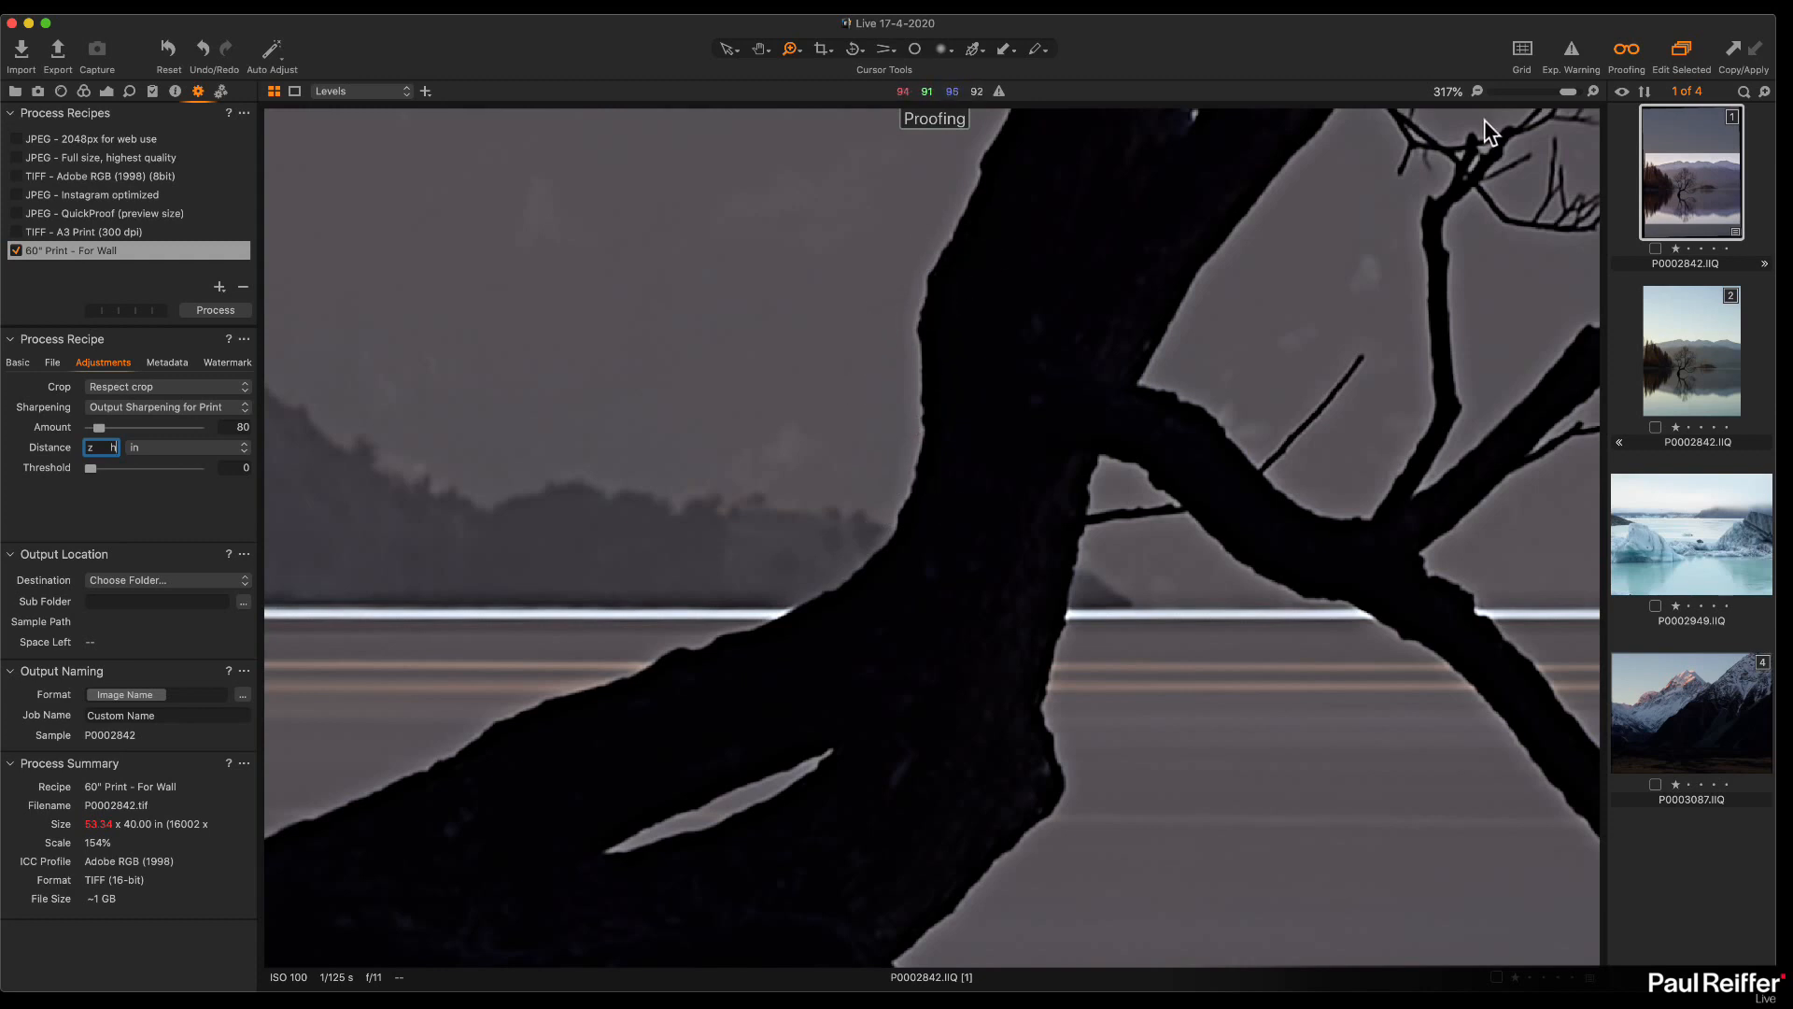
left_click(1628, 49)
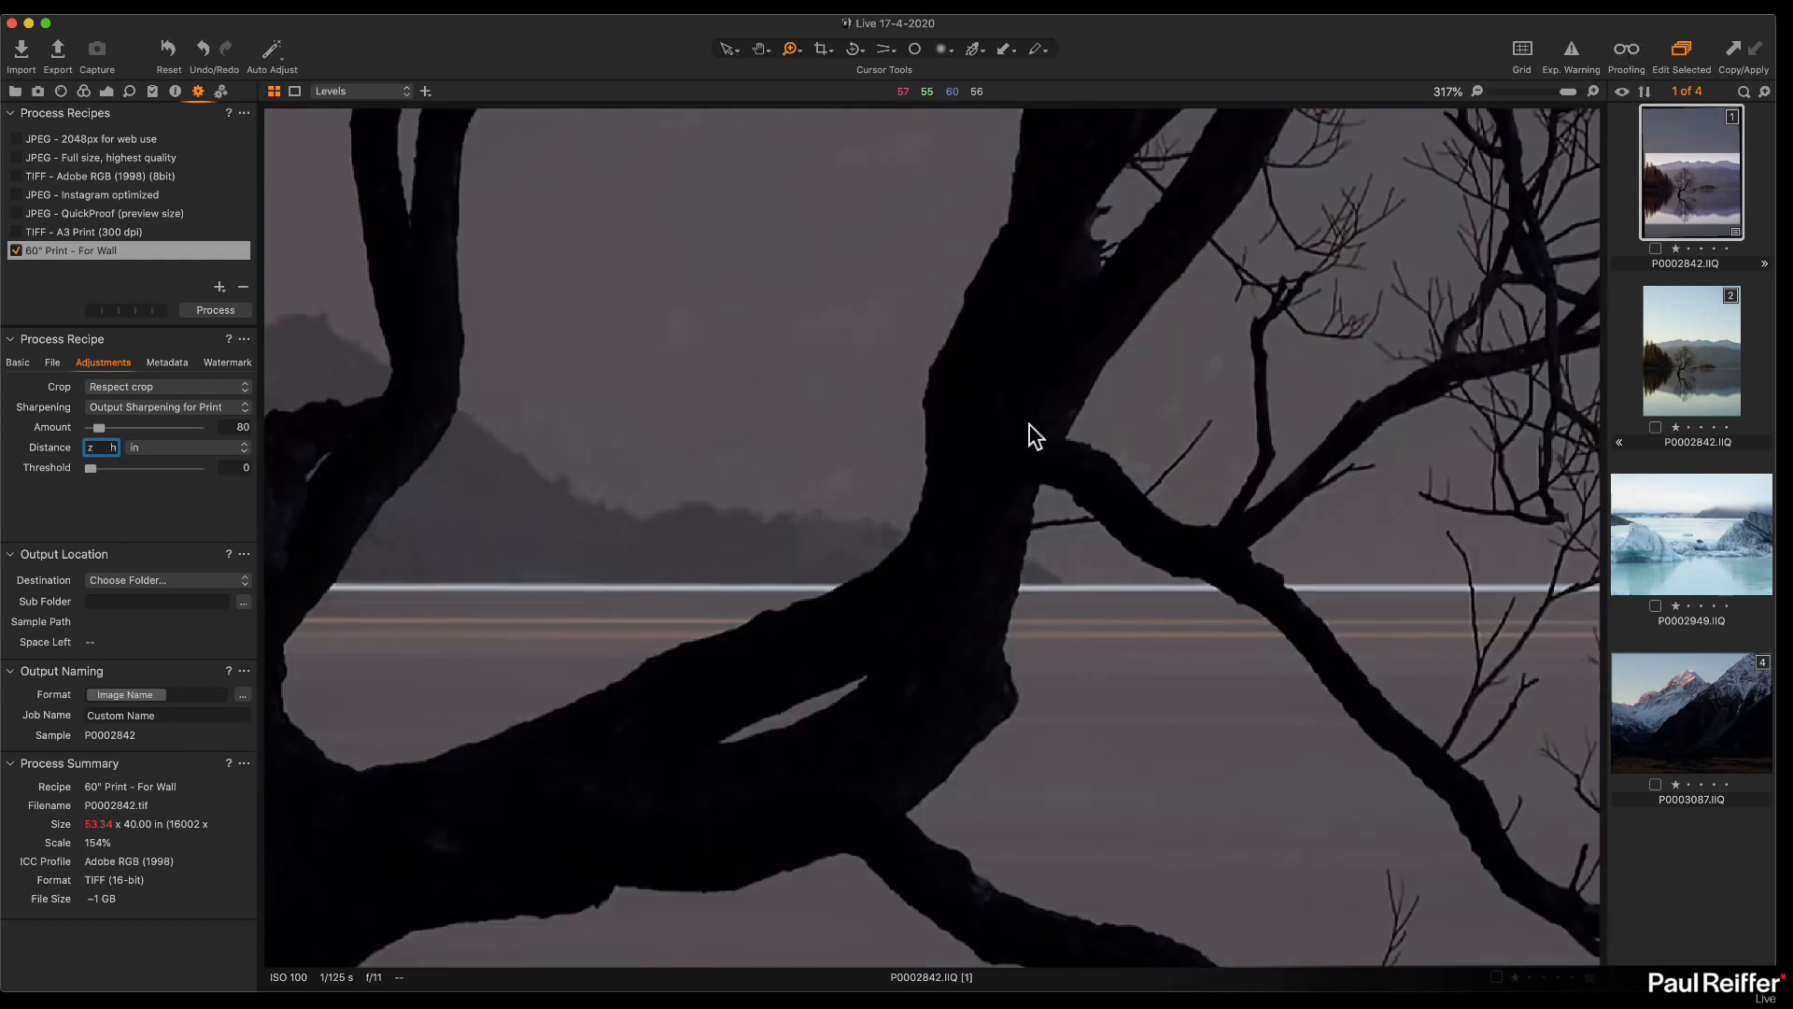
left_click(1628, 48)
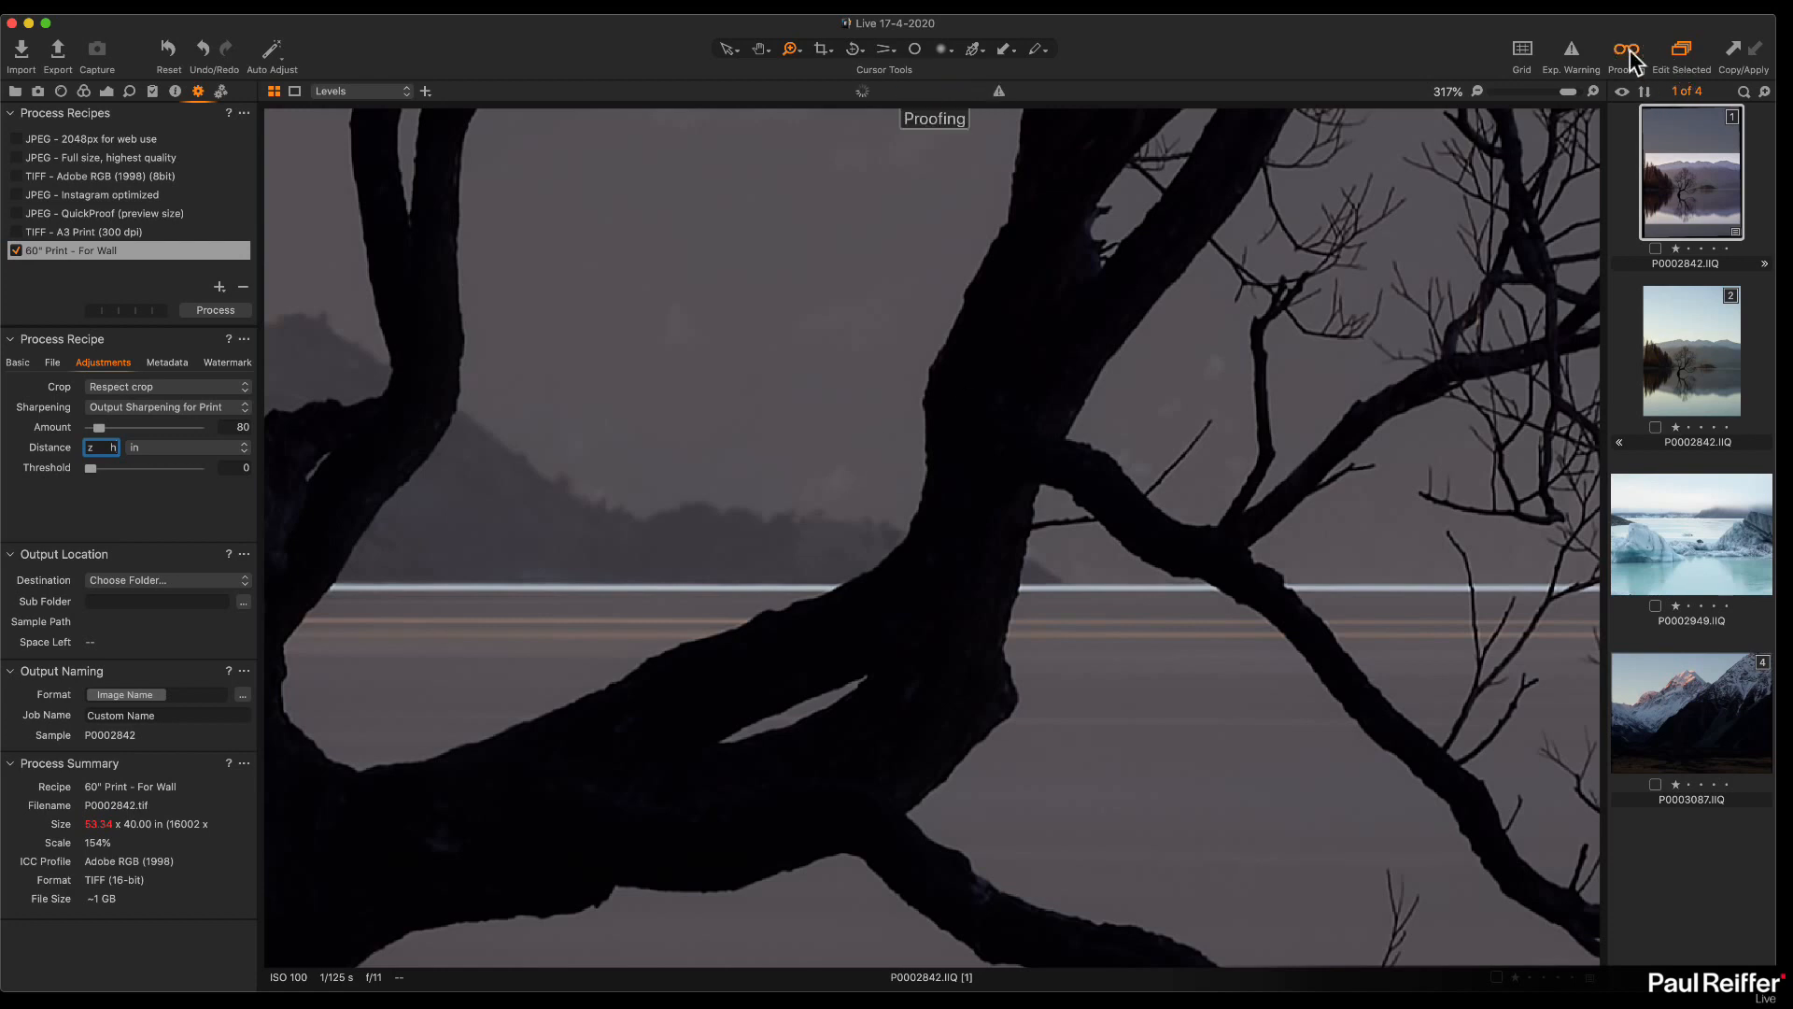
Step: Restore the print sharpening's viewing distance to 60 in and raise its amount to 600
double_click(86, 448)
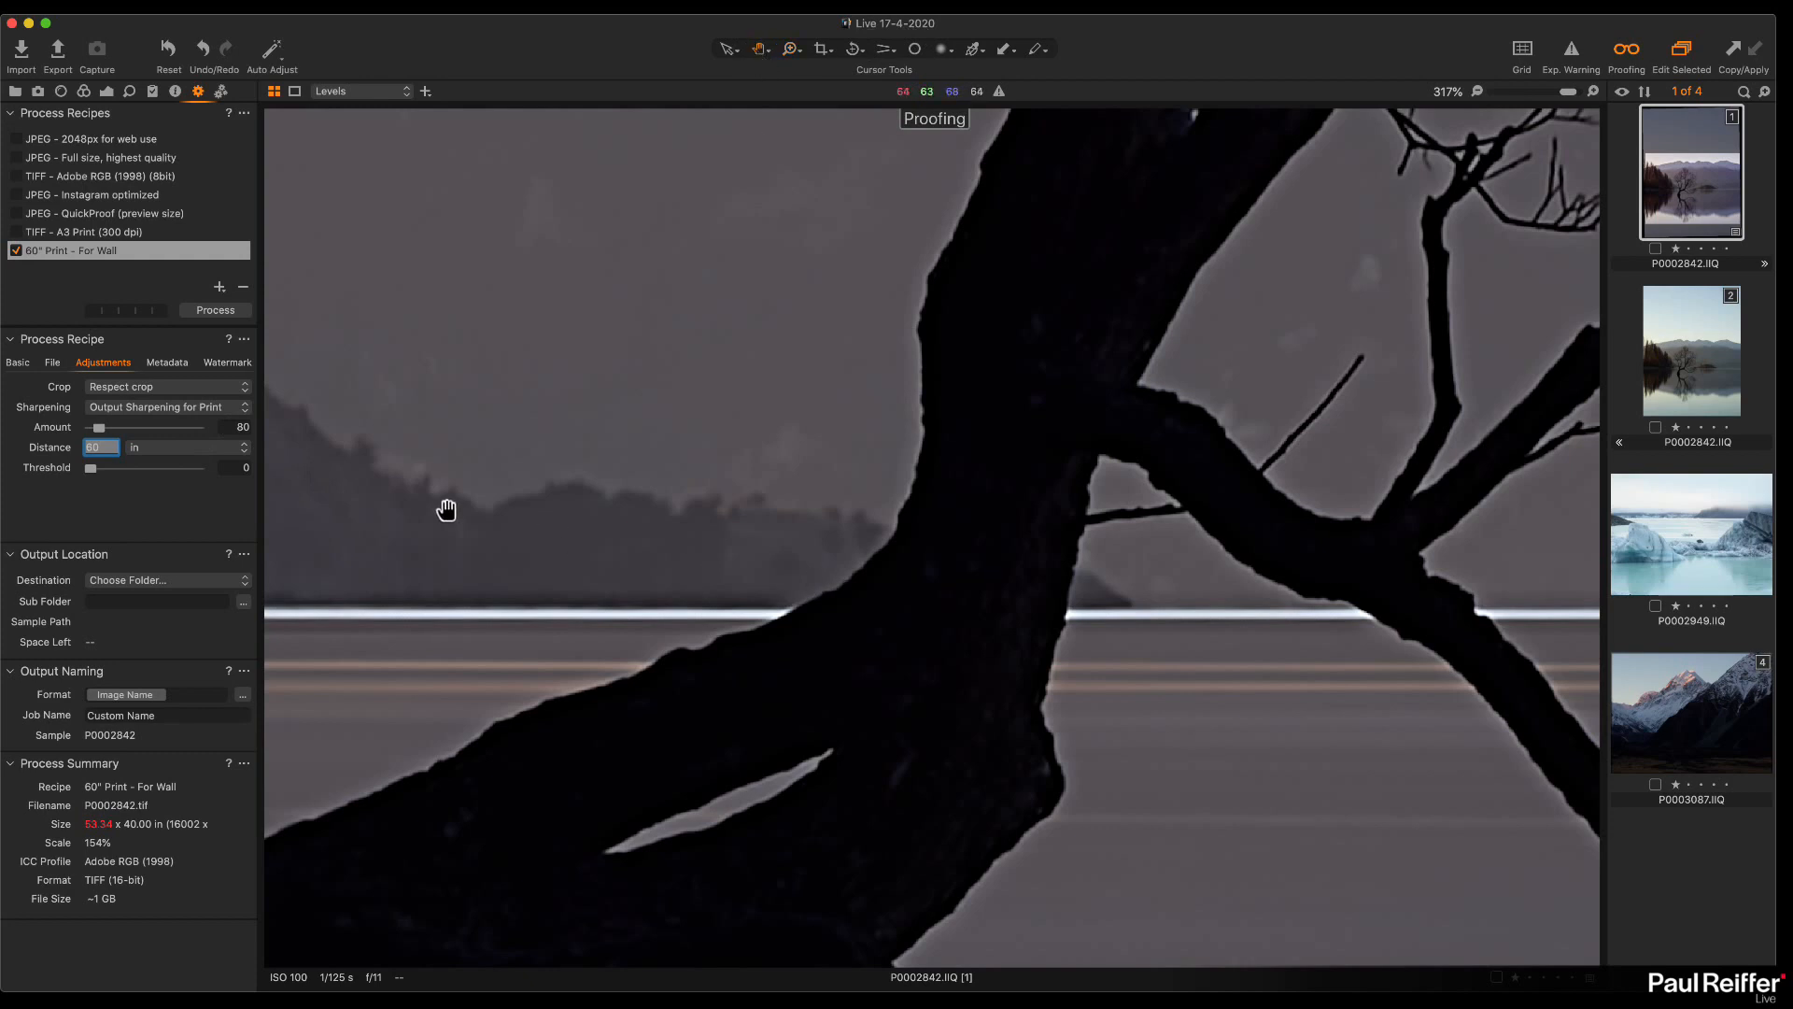
left_click_drag(91, 469, 59, 489)
left_click_drag(99, 429, 155, 431)
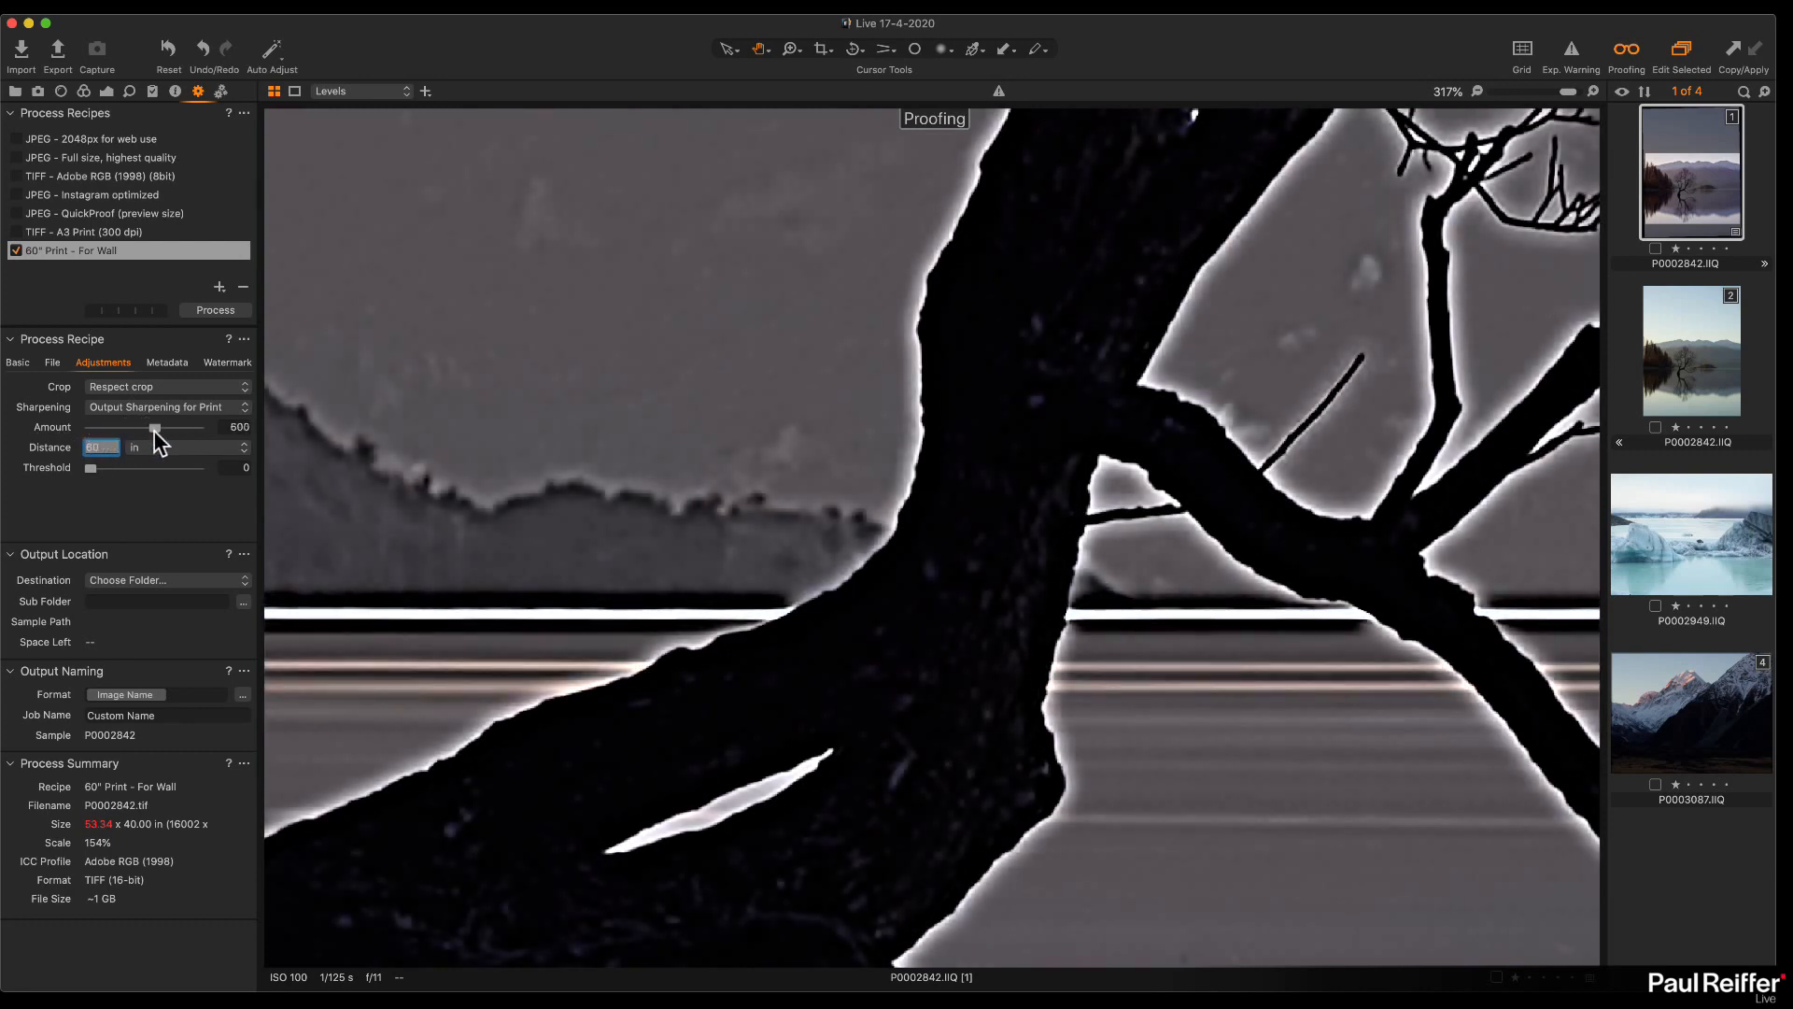
Step: Examine the strong print sharpening on the lake tree's branches and the shoreline trees at 100%
left_click(1475, 89)
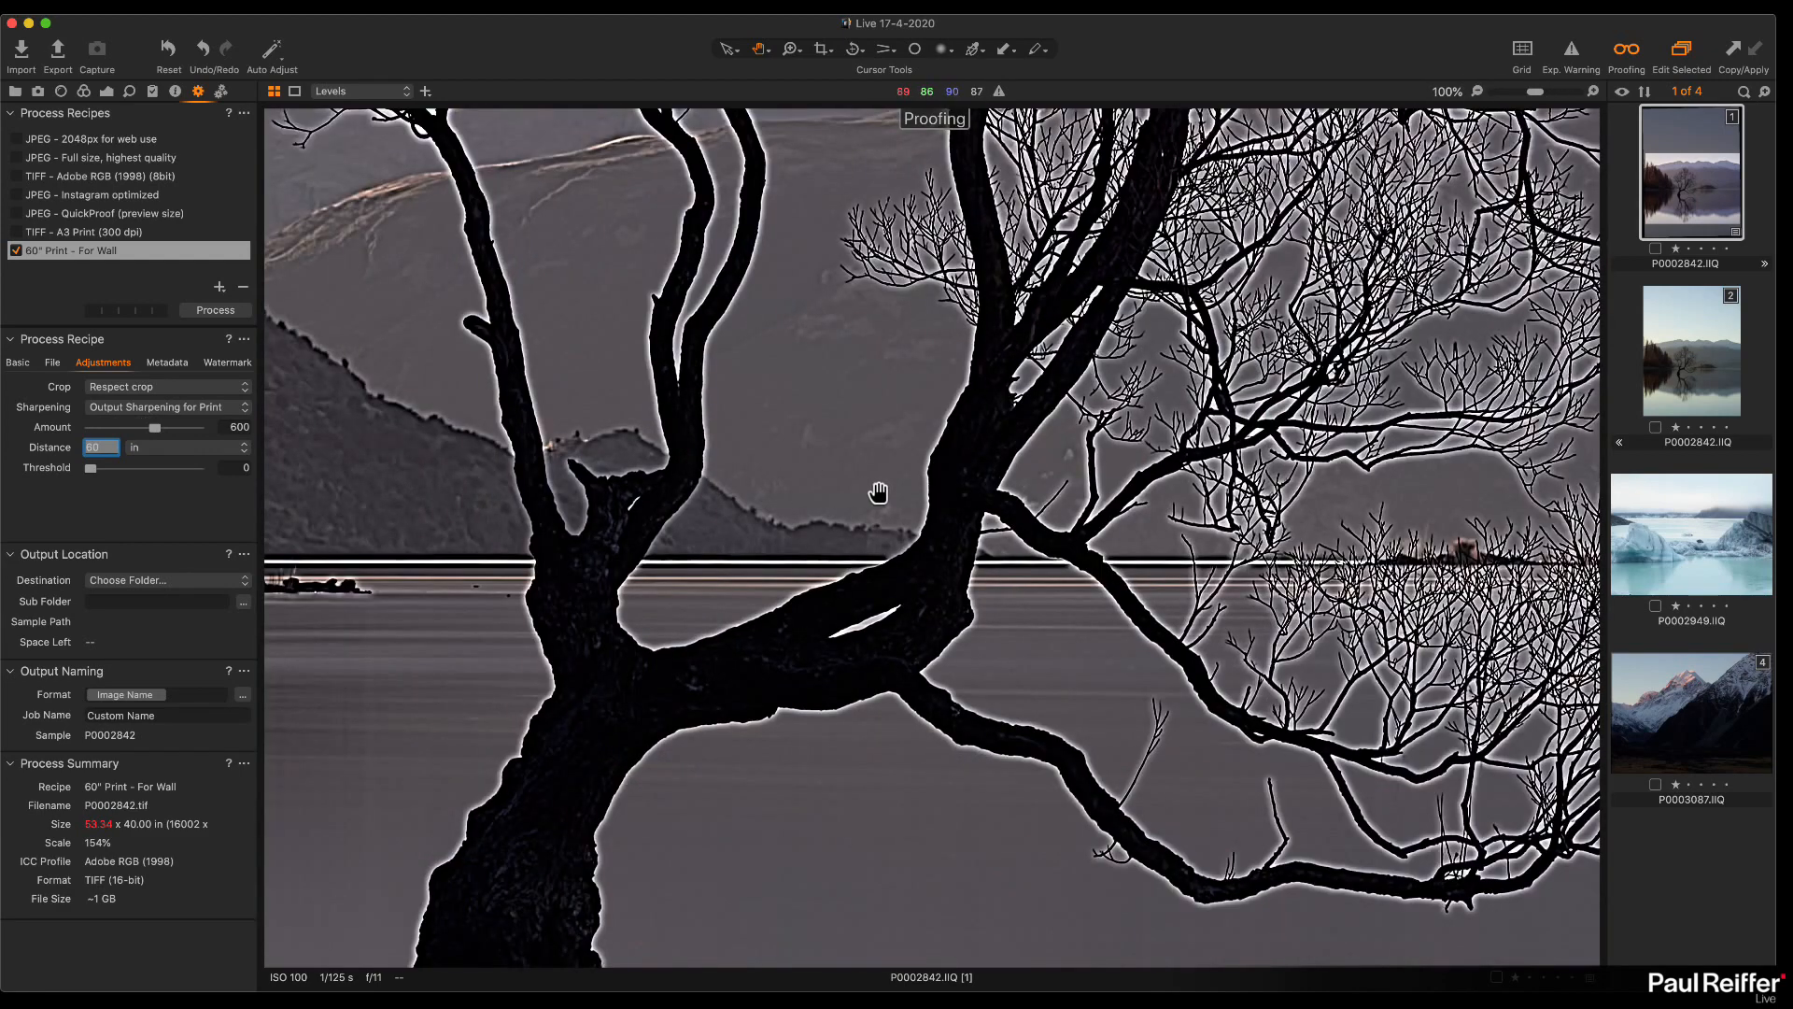
key("BackSpace")
left_click_drag(1054, 433, 592, 592)
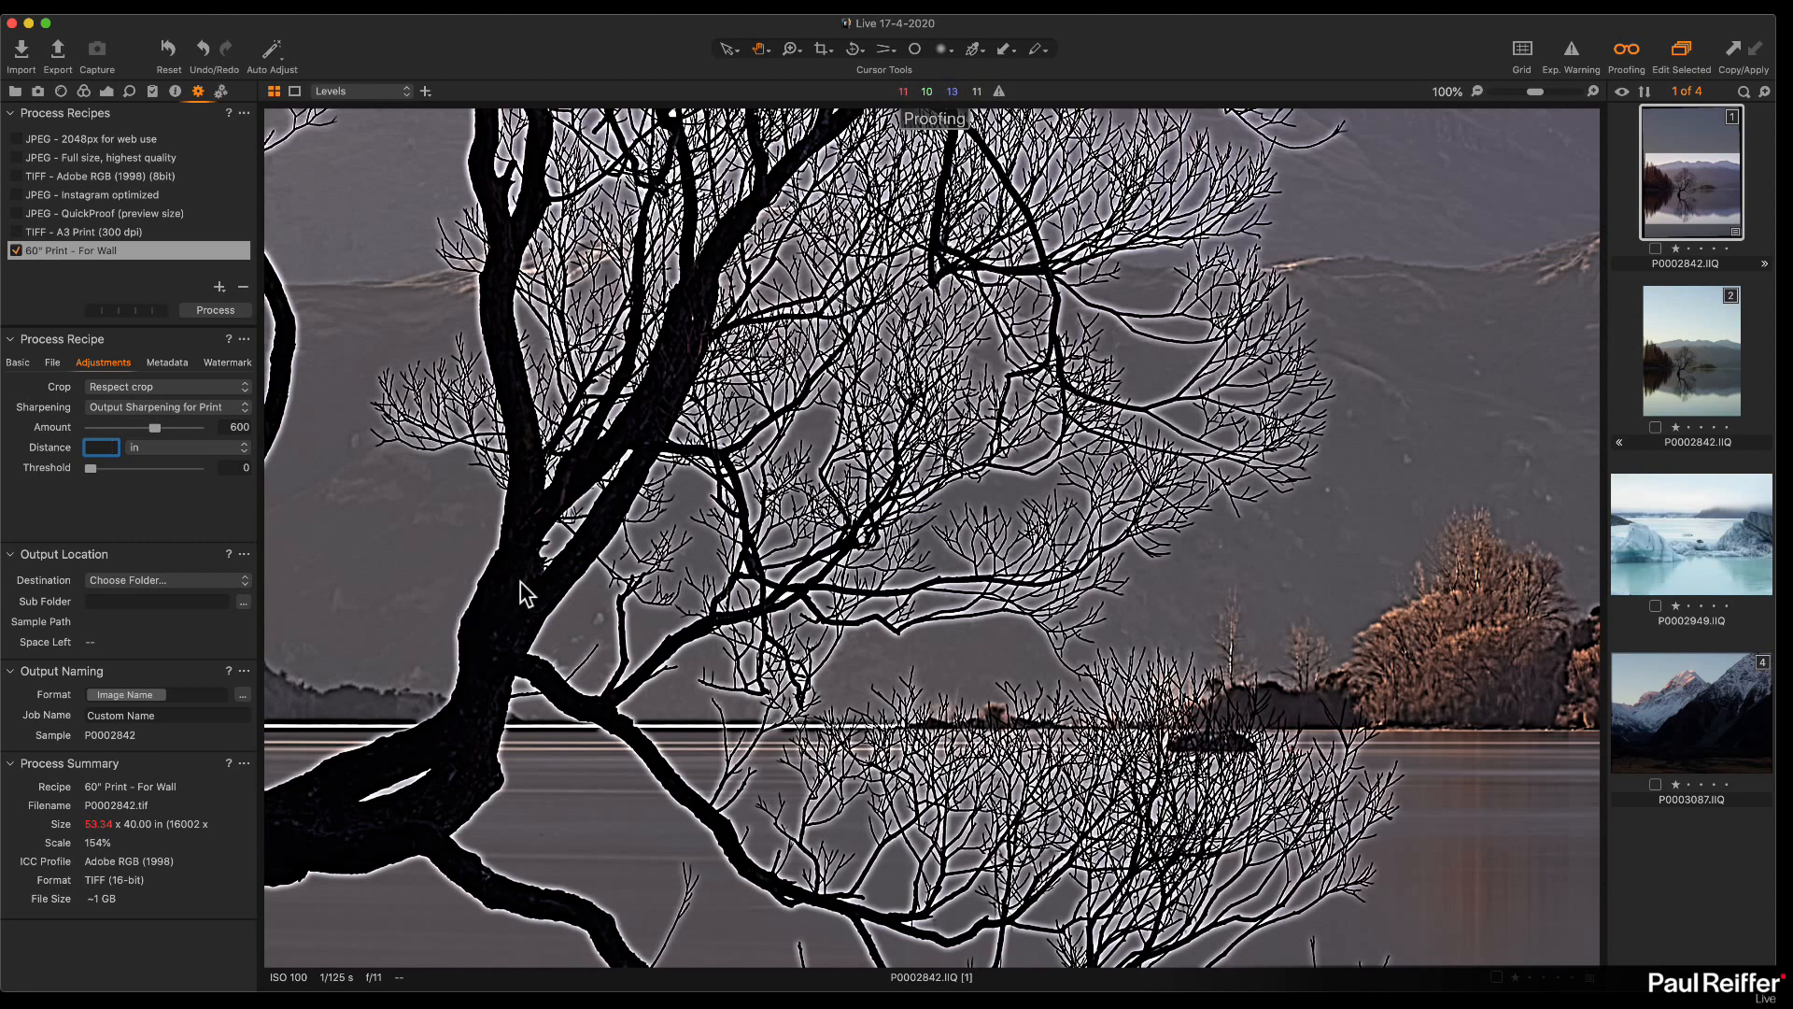
left_click_drag(435, 658, 930, 579)
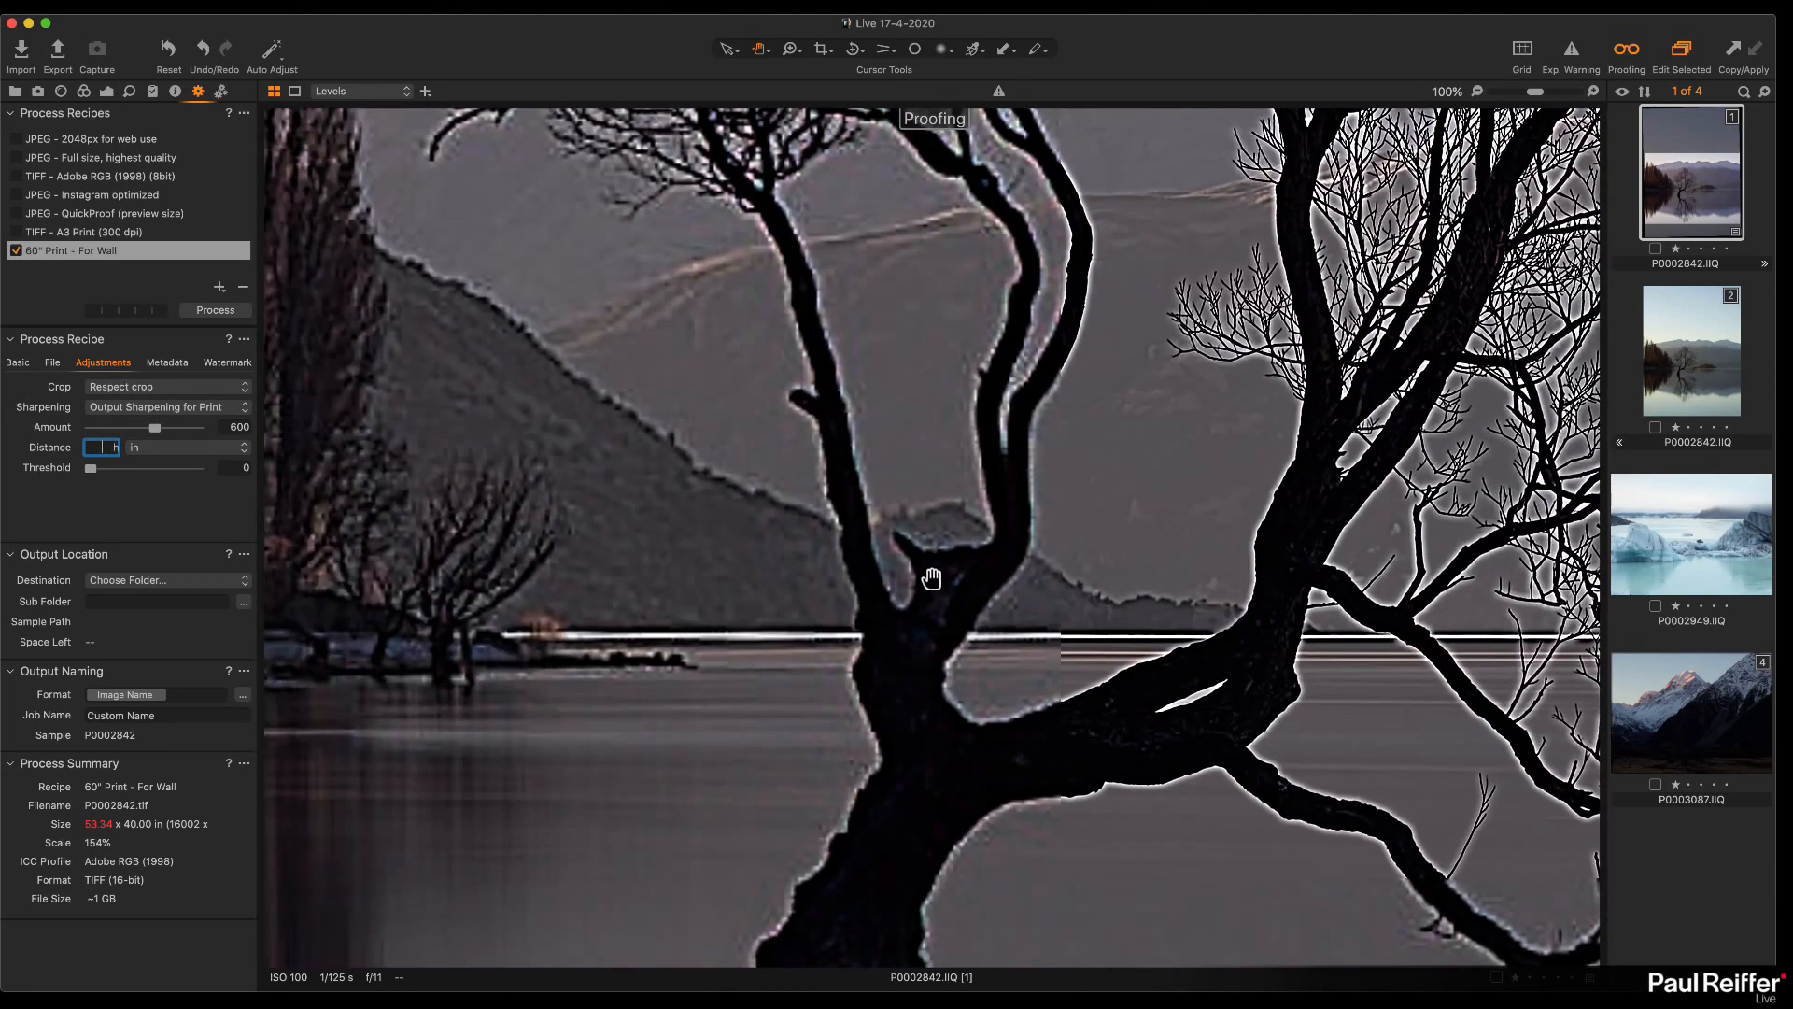
left_click_drag(878, 485, 1080, 732)
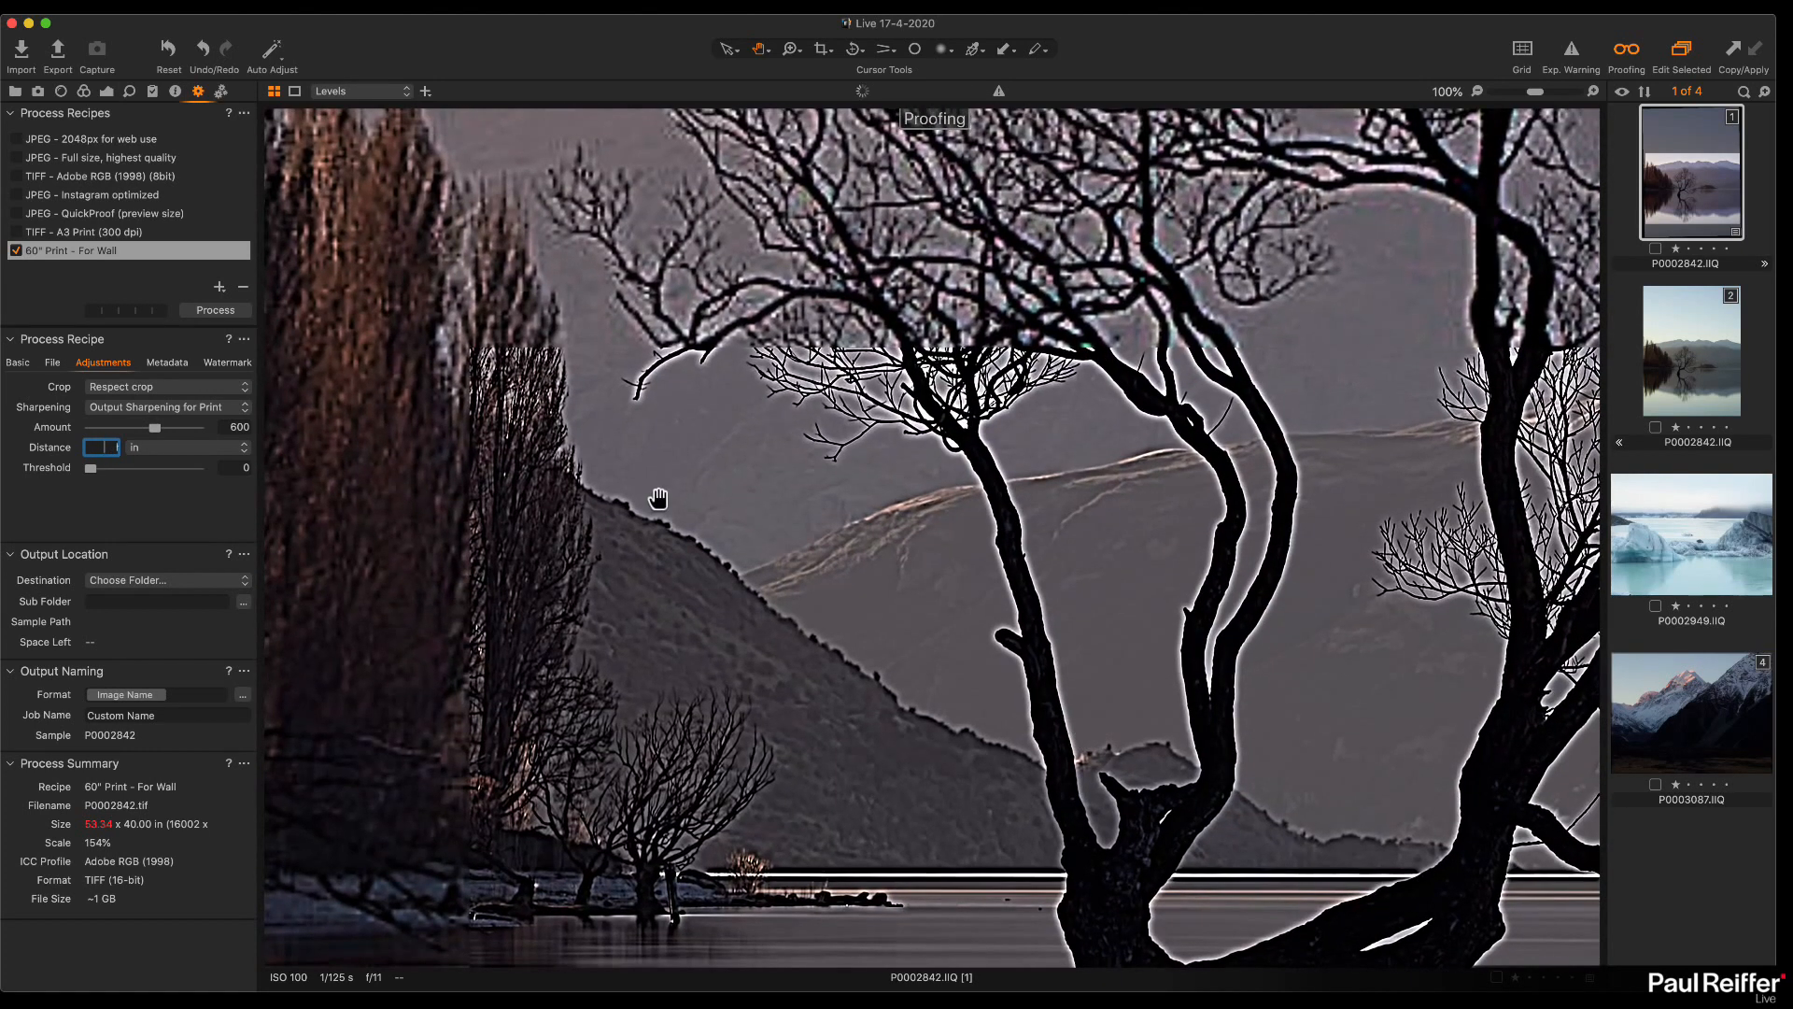
Step: Restore the viewing distance to 60 in and set the print sharpening threshold to 3.1 while proofing the shoreline trees
left_click_drag(100, 444, 219, 447)
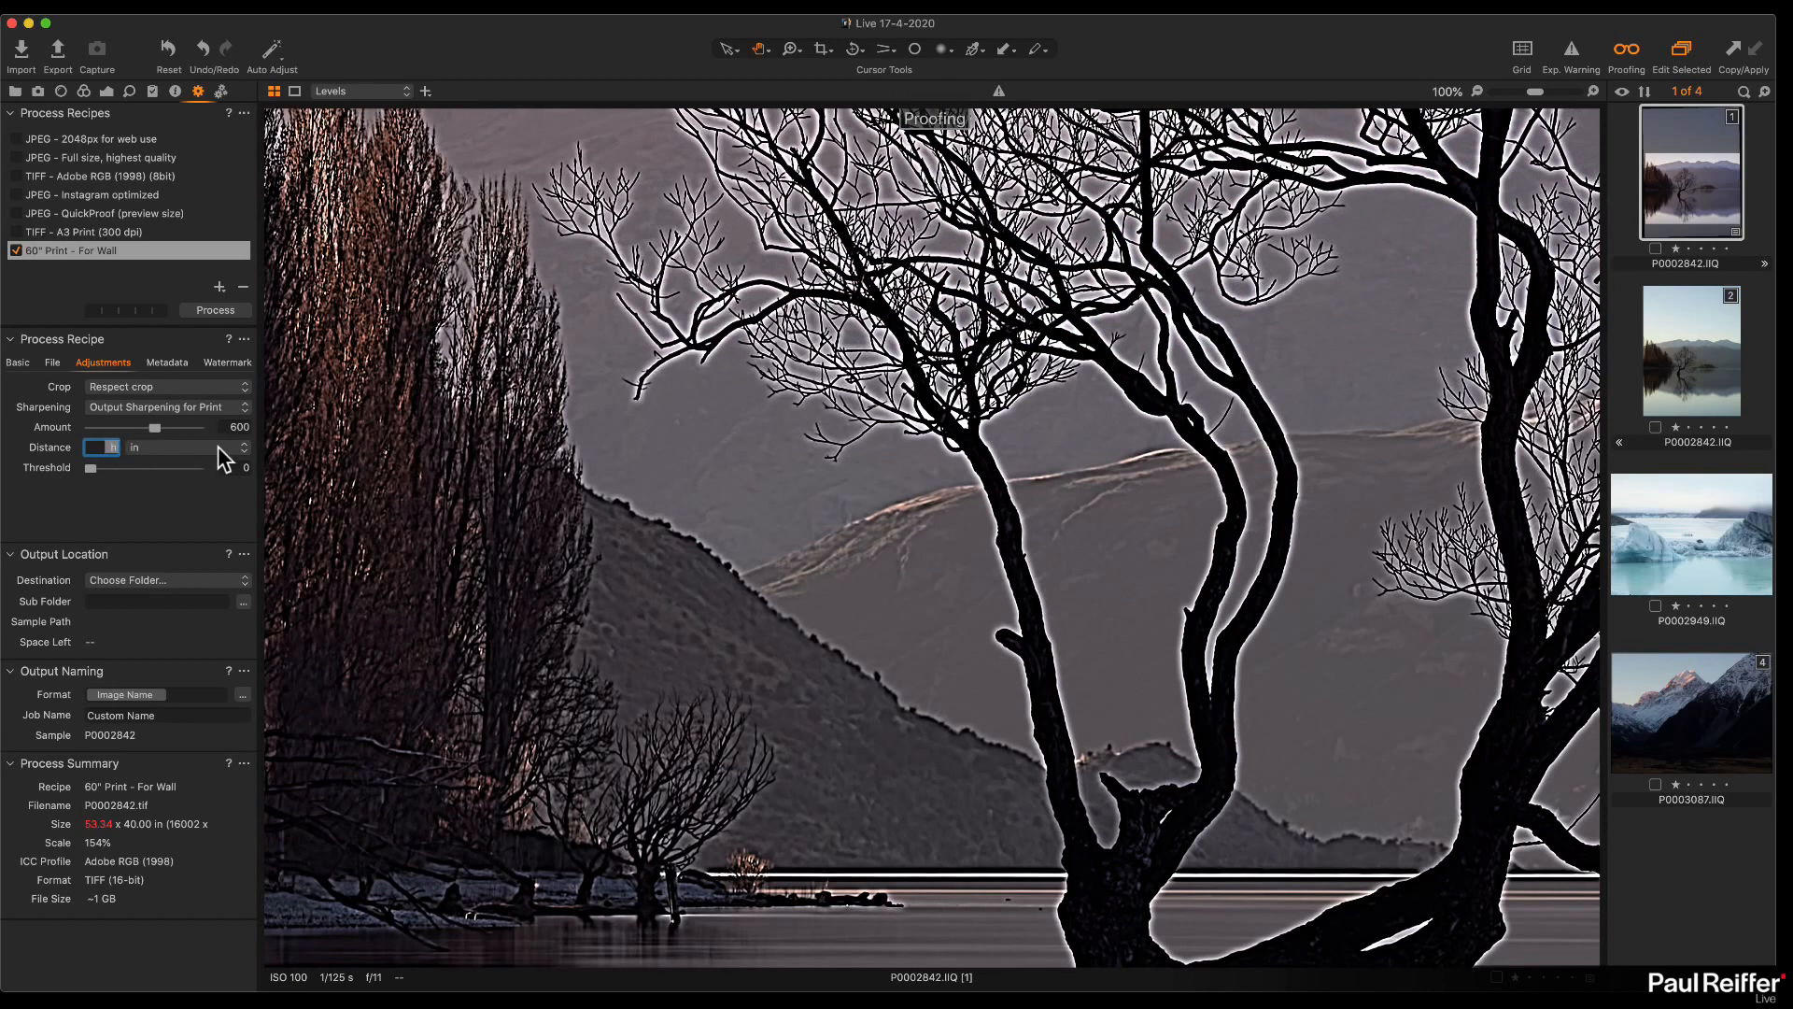
key("Tab")
left_click(87, 448)
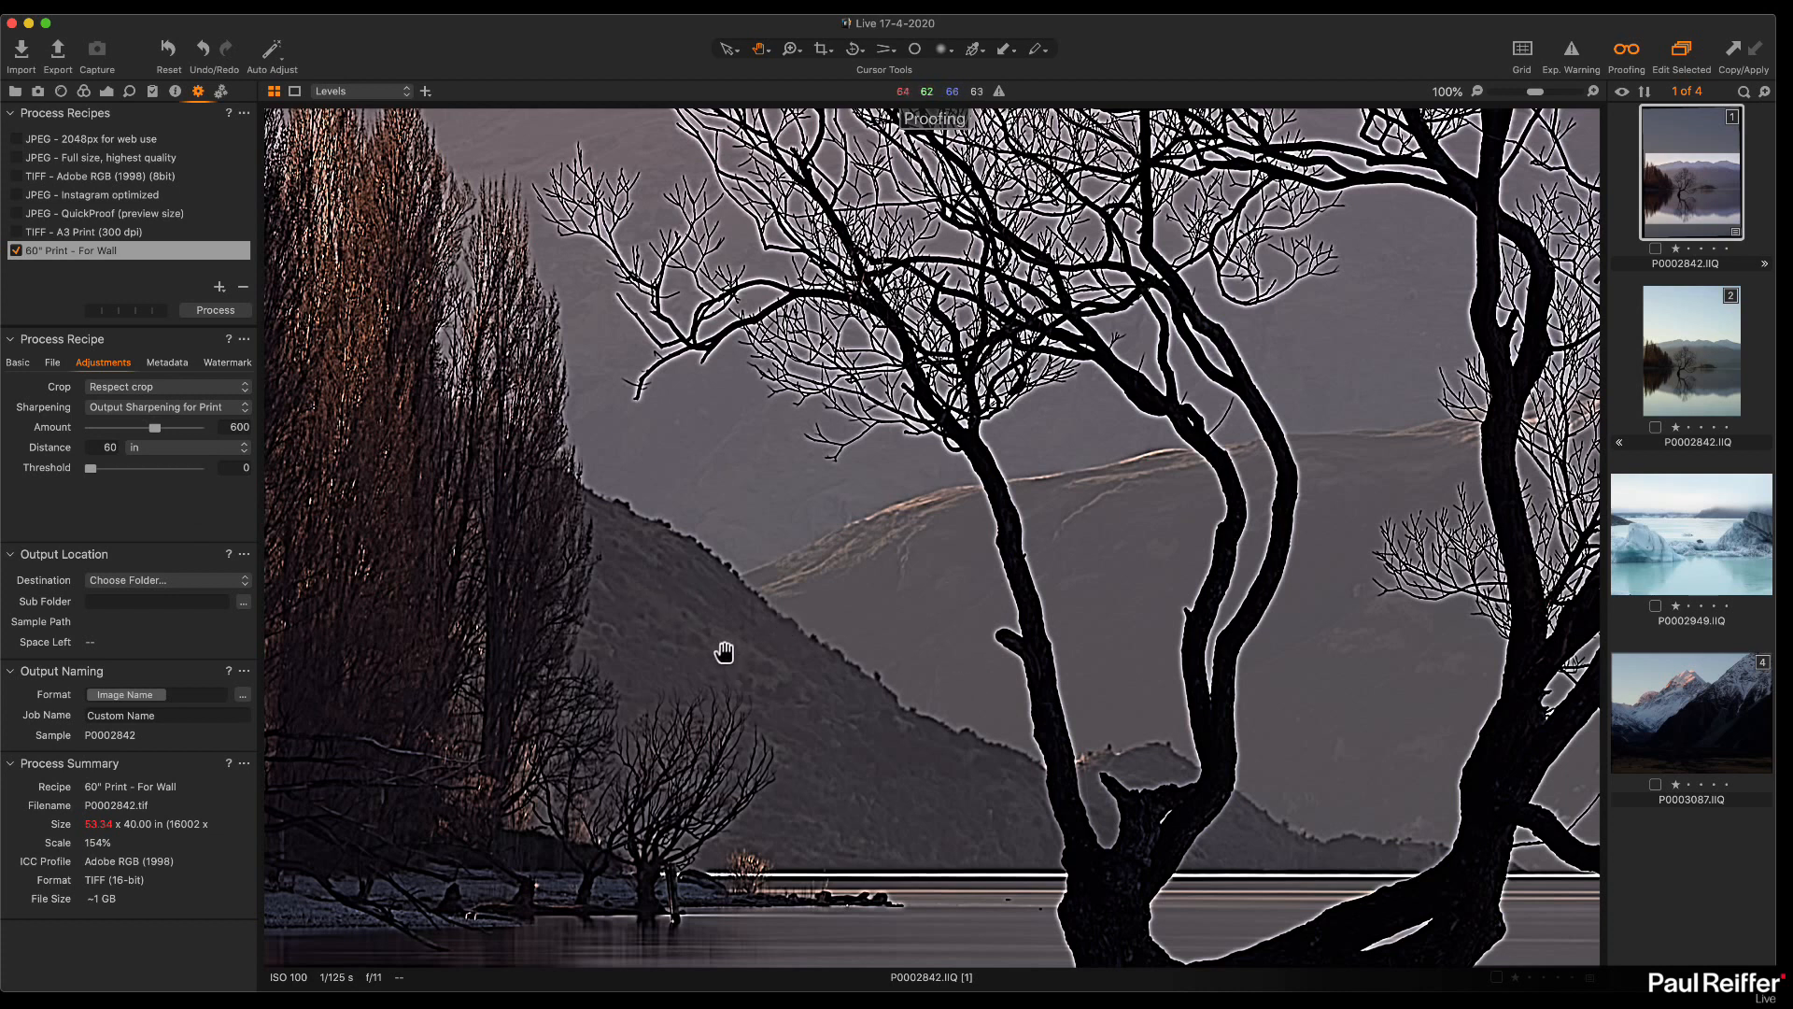
left_click_drag(681, 628, 822, 609)
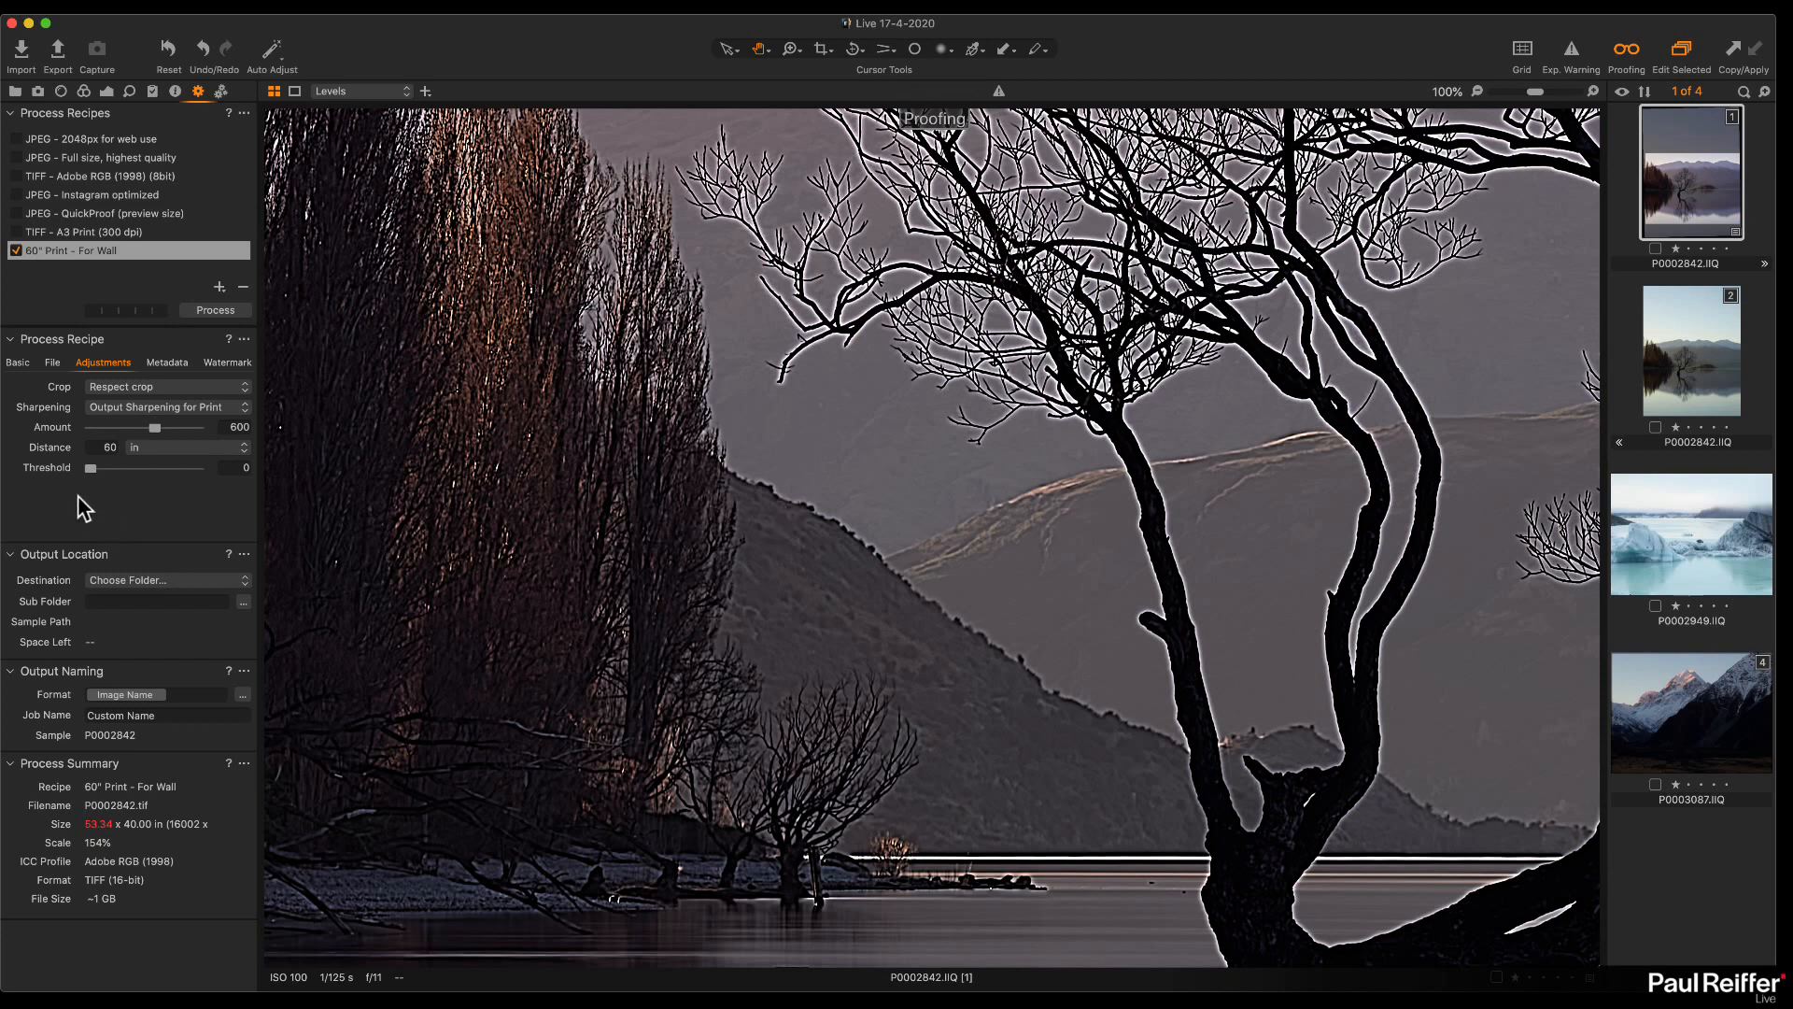
left_click_drag(90, 471, 158, 478)
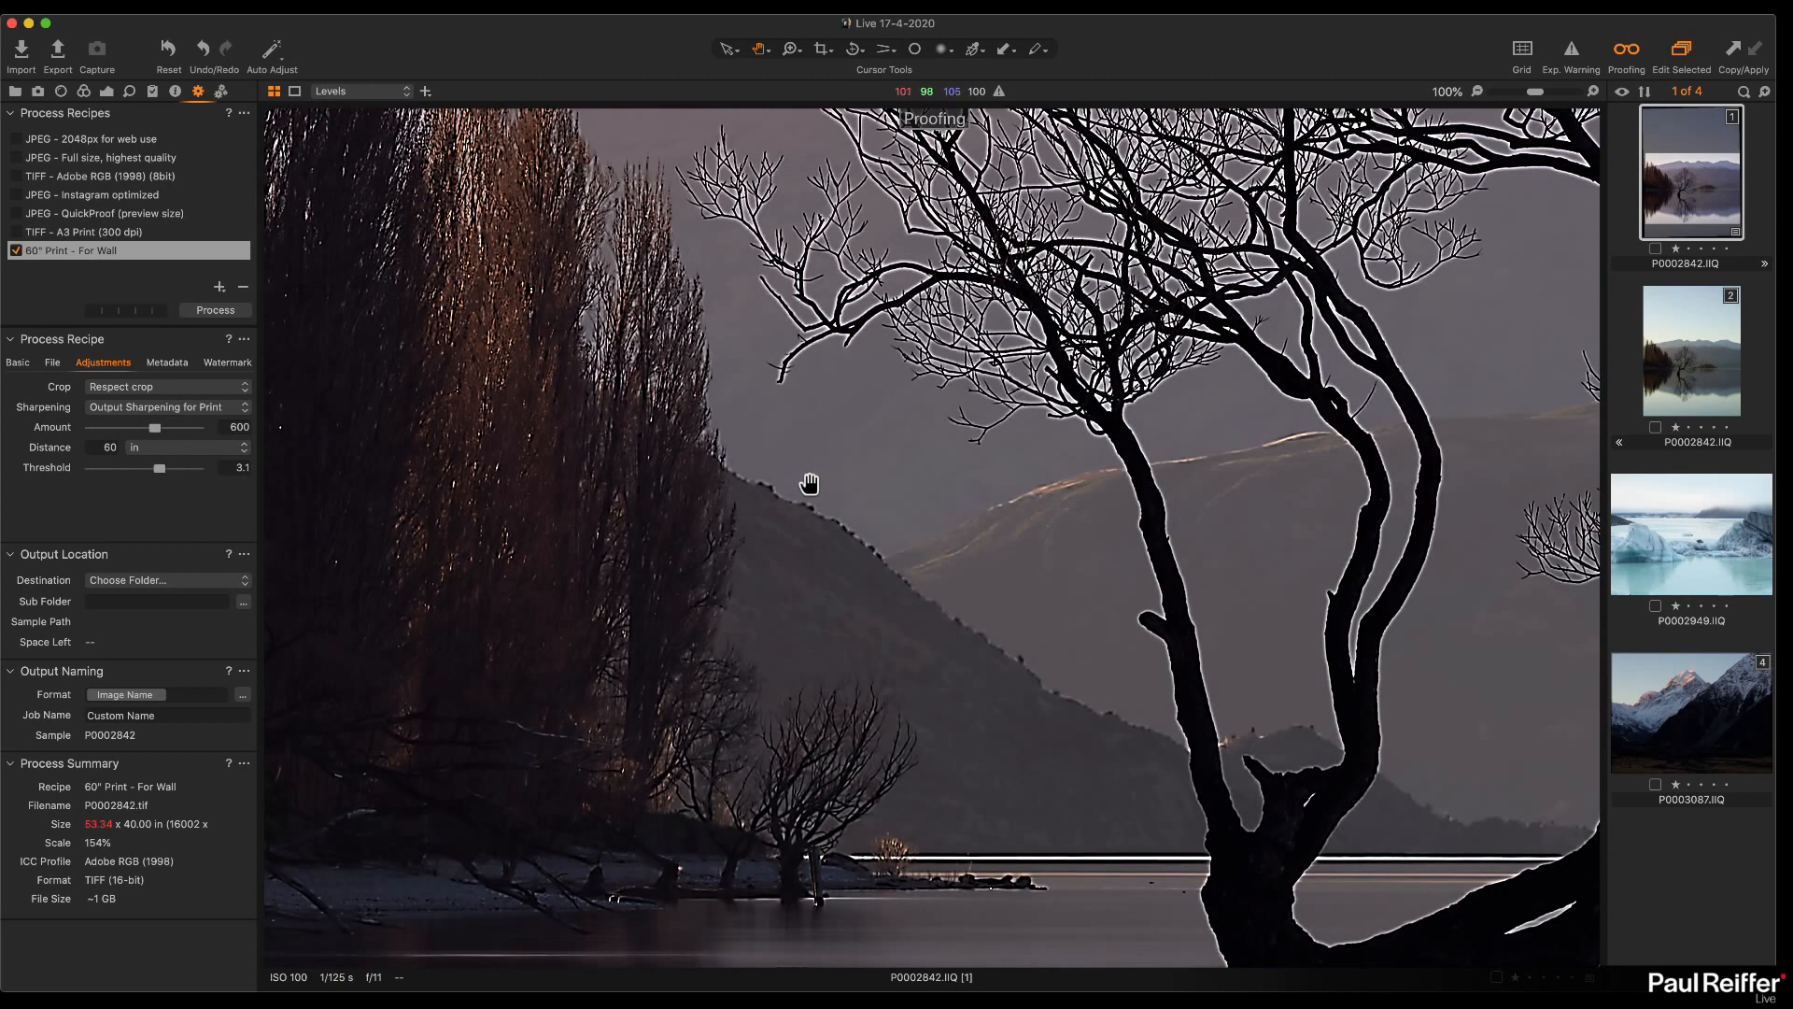
Step: Set the print recipe's output sharpening to threshold 4.1 and amount 59, judging the effect around the trees
left_click_drag(683, 437, 788, 648)
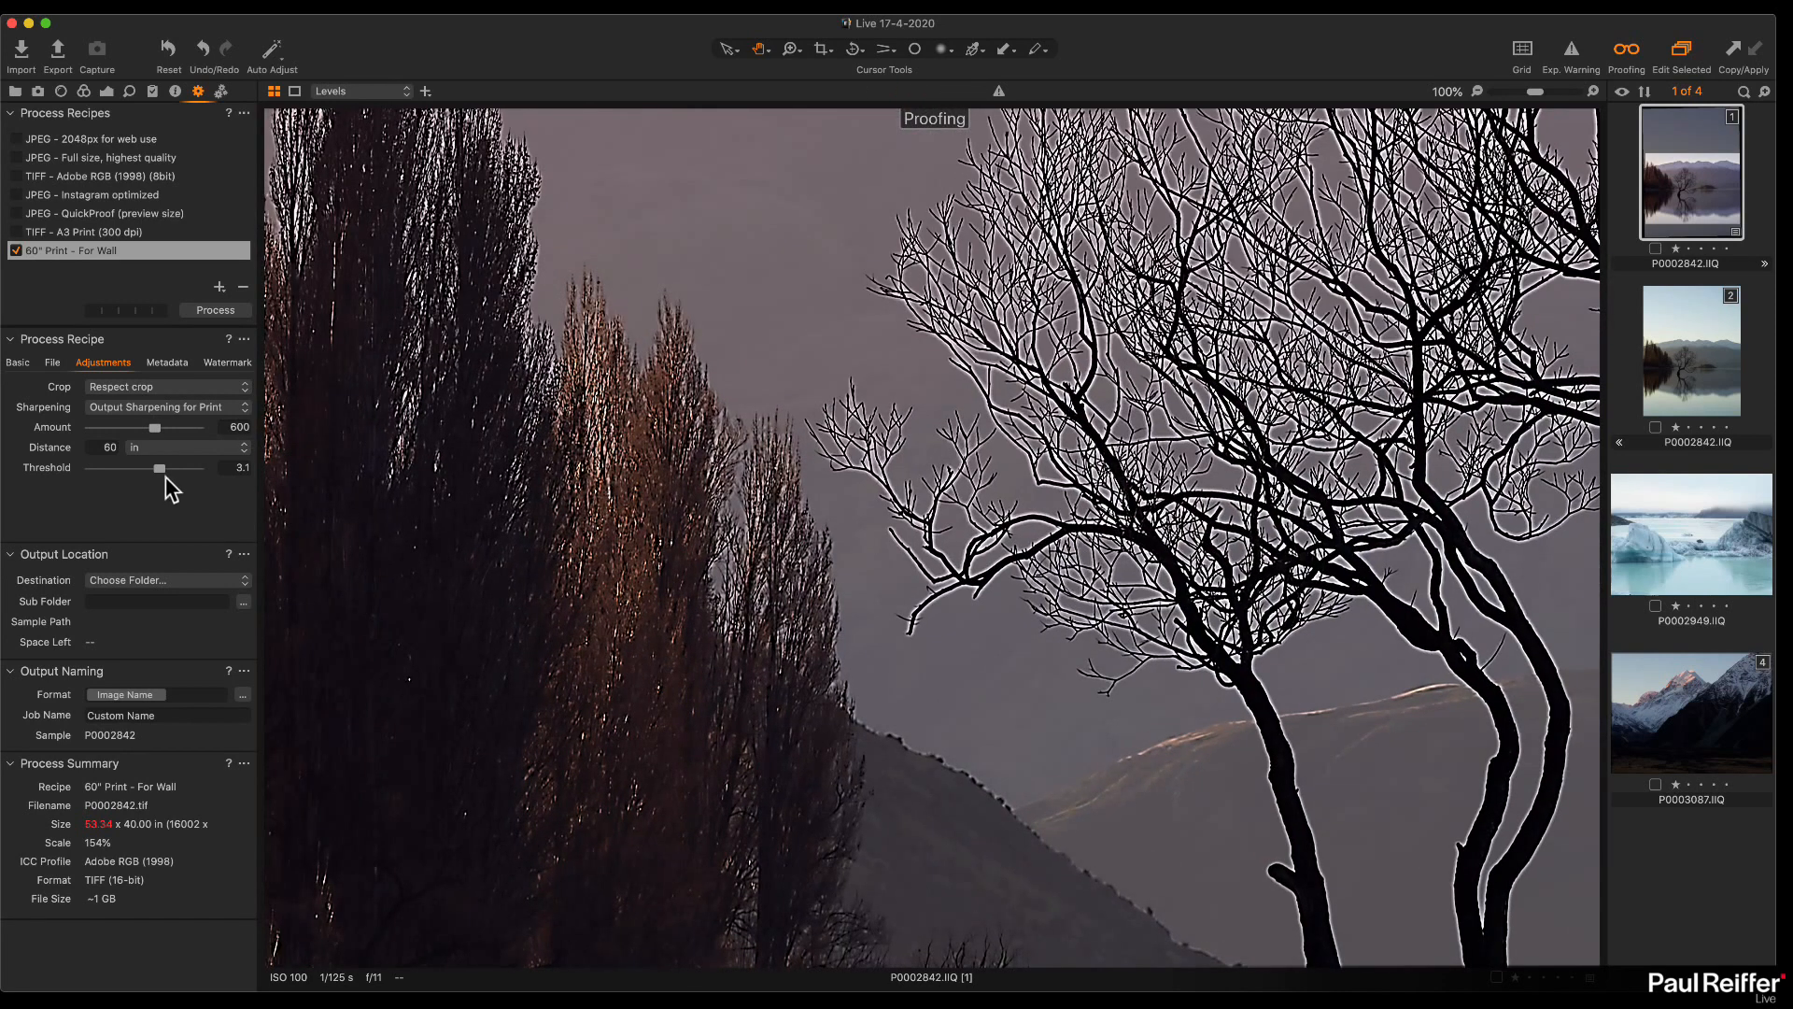
left_click_drag(160, 470, 169, 471)
left_click_drag(154, 427, 96, 431)
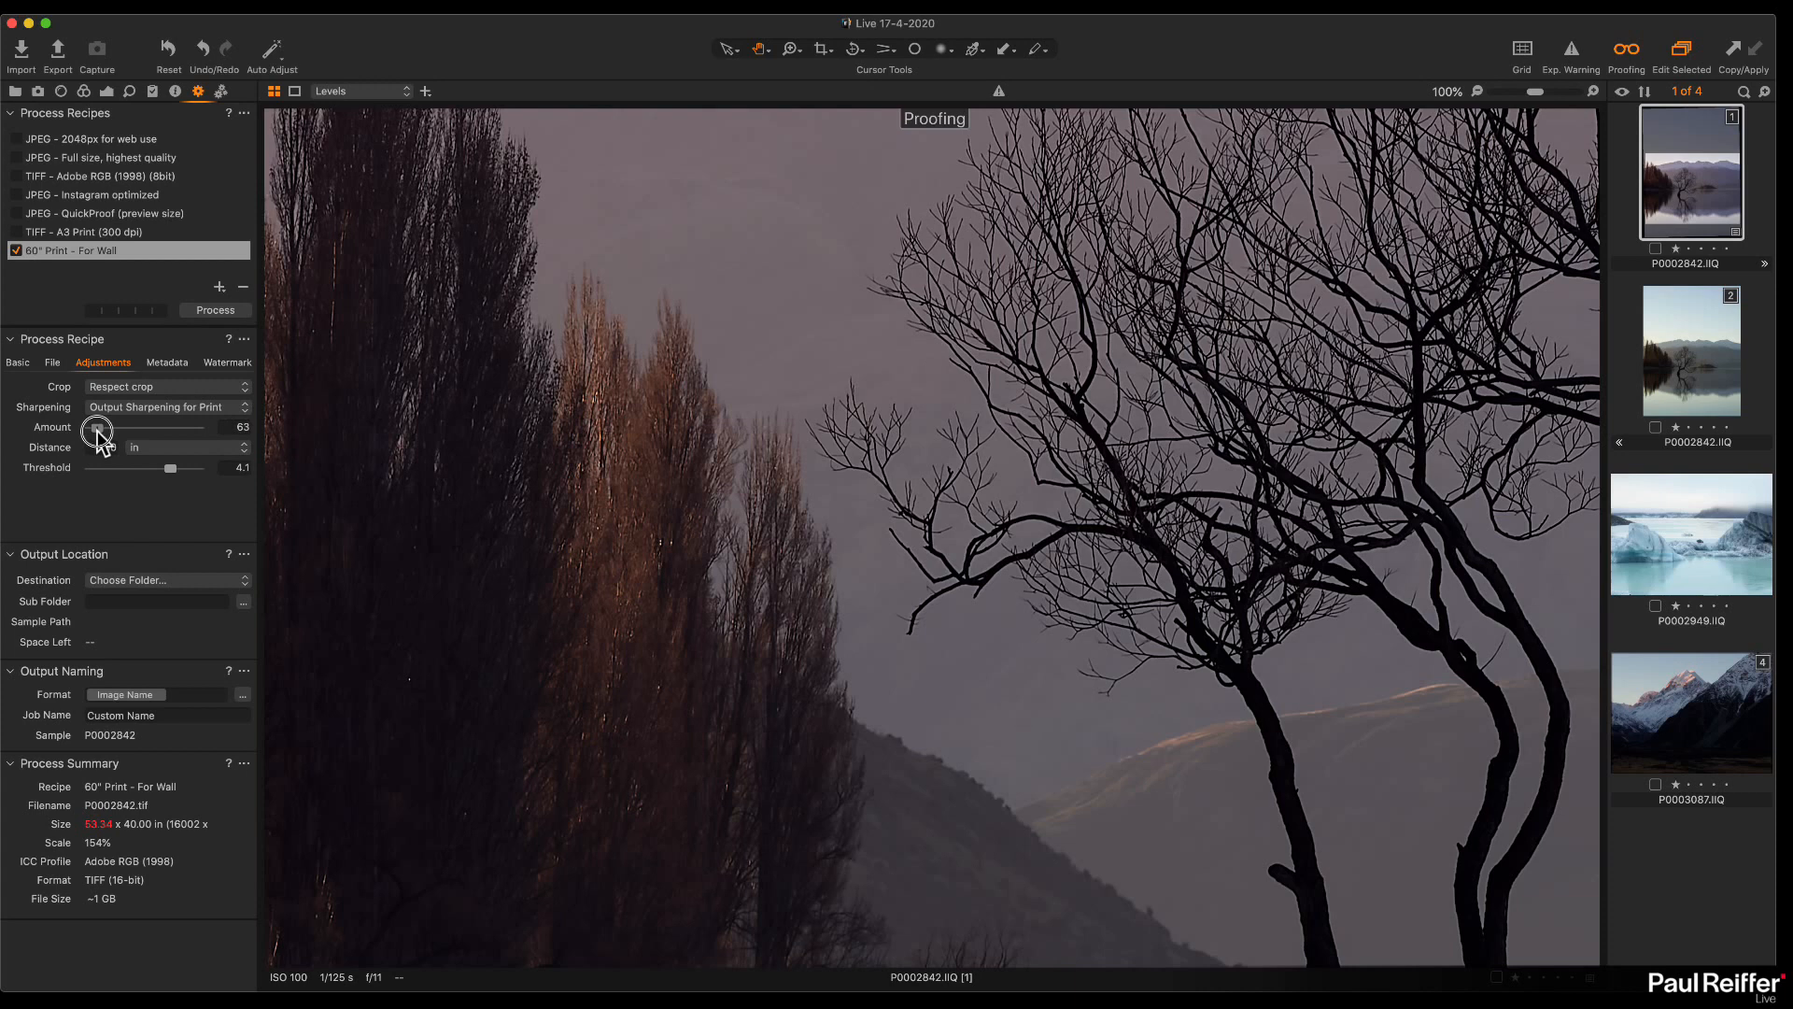
left_click_drag(96, 431, 96, 430)
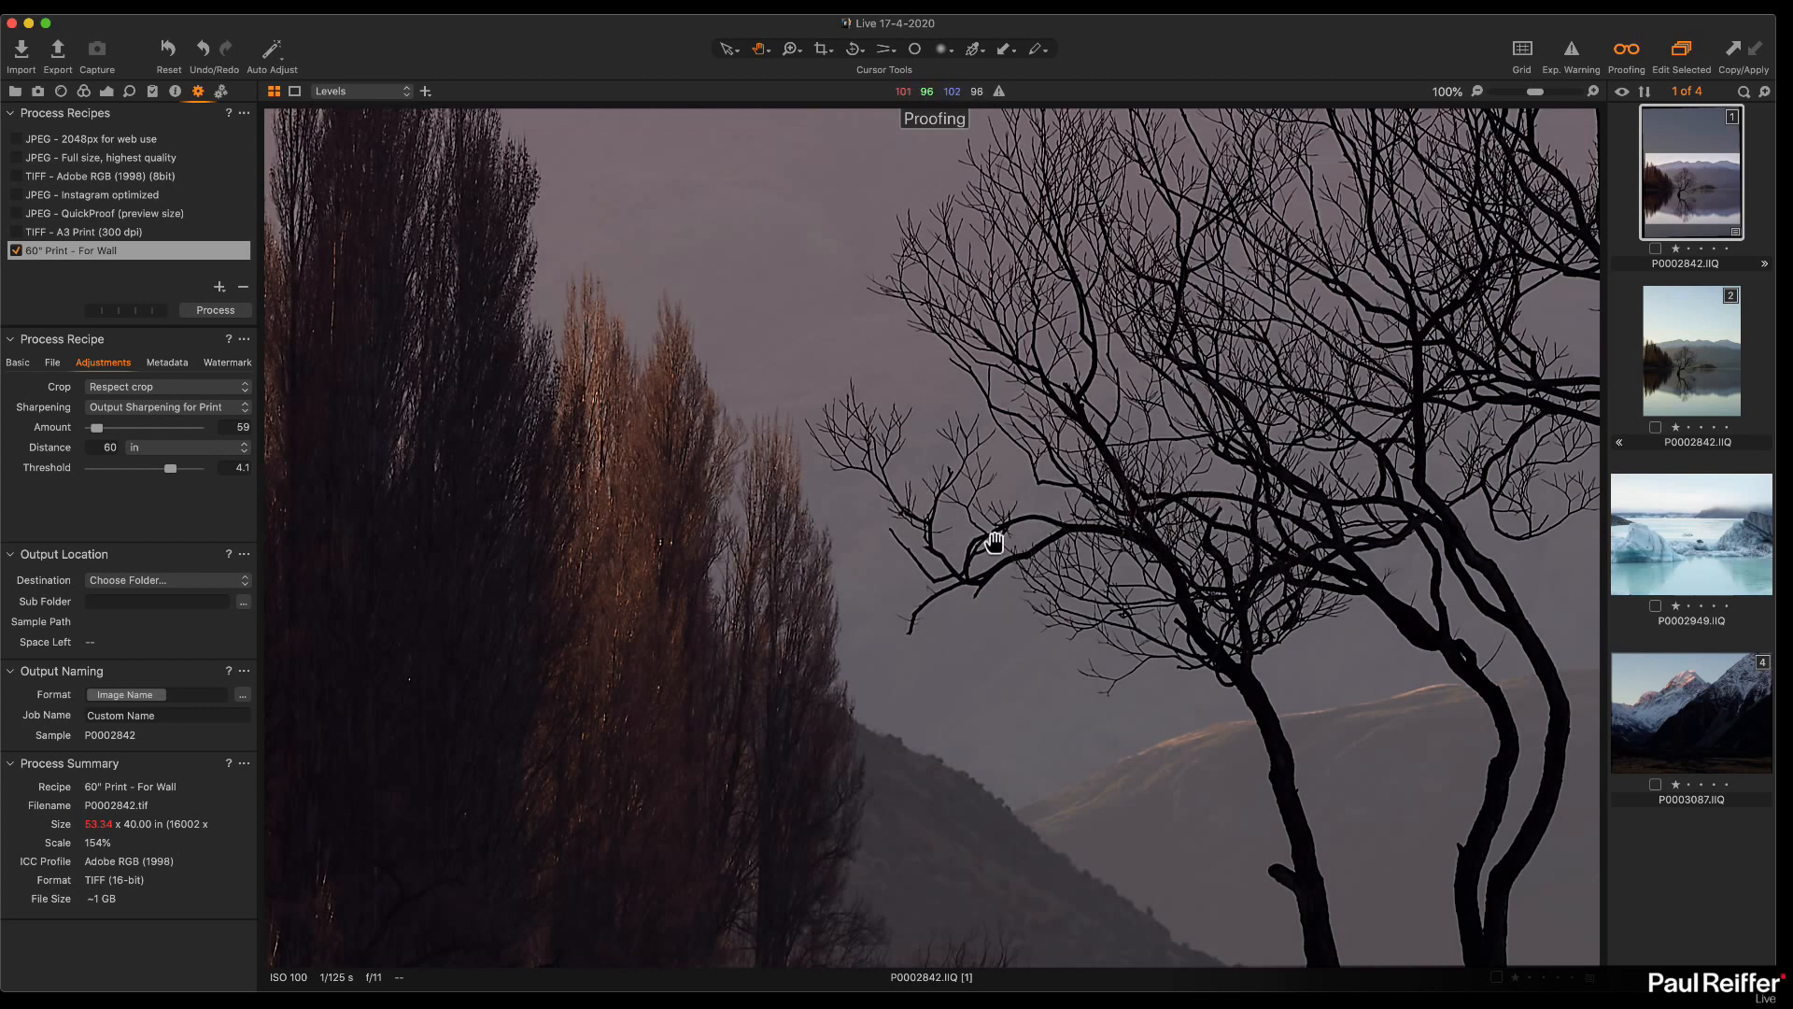
Step: Try a lower output sharpening threshold, ending at 2.1, and check the trees and shoreline
left_click_drag(171, 469, 75, 469)
left_click_drag(90, 469, 145, 471)
left_click_drag(860, 713, 696, 495)
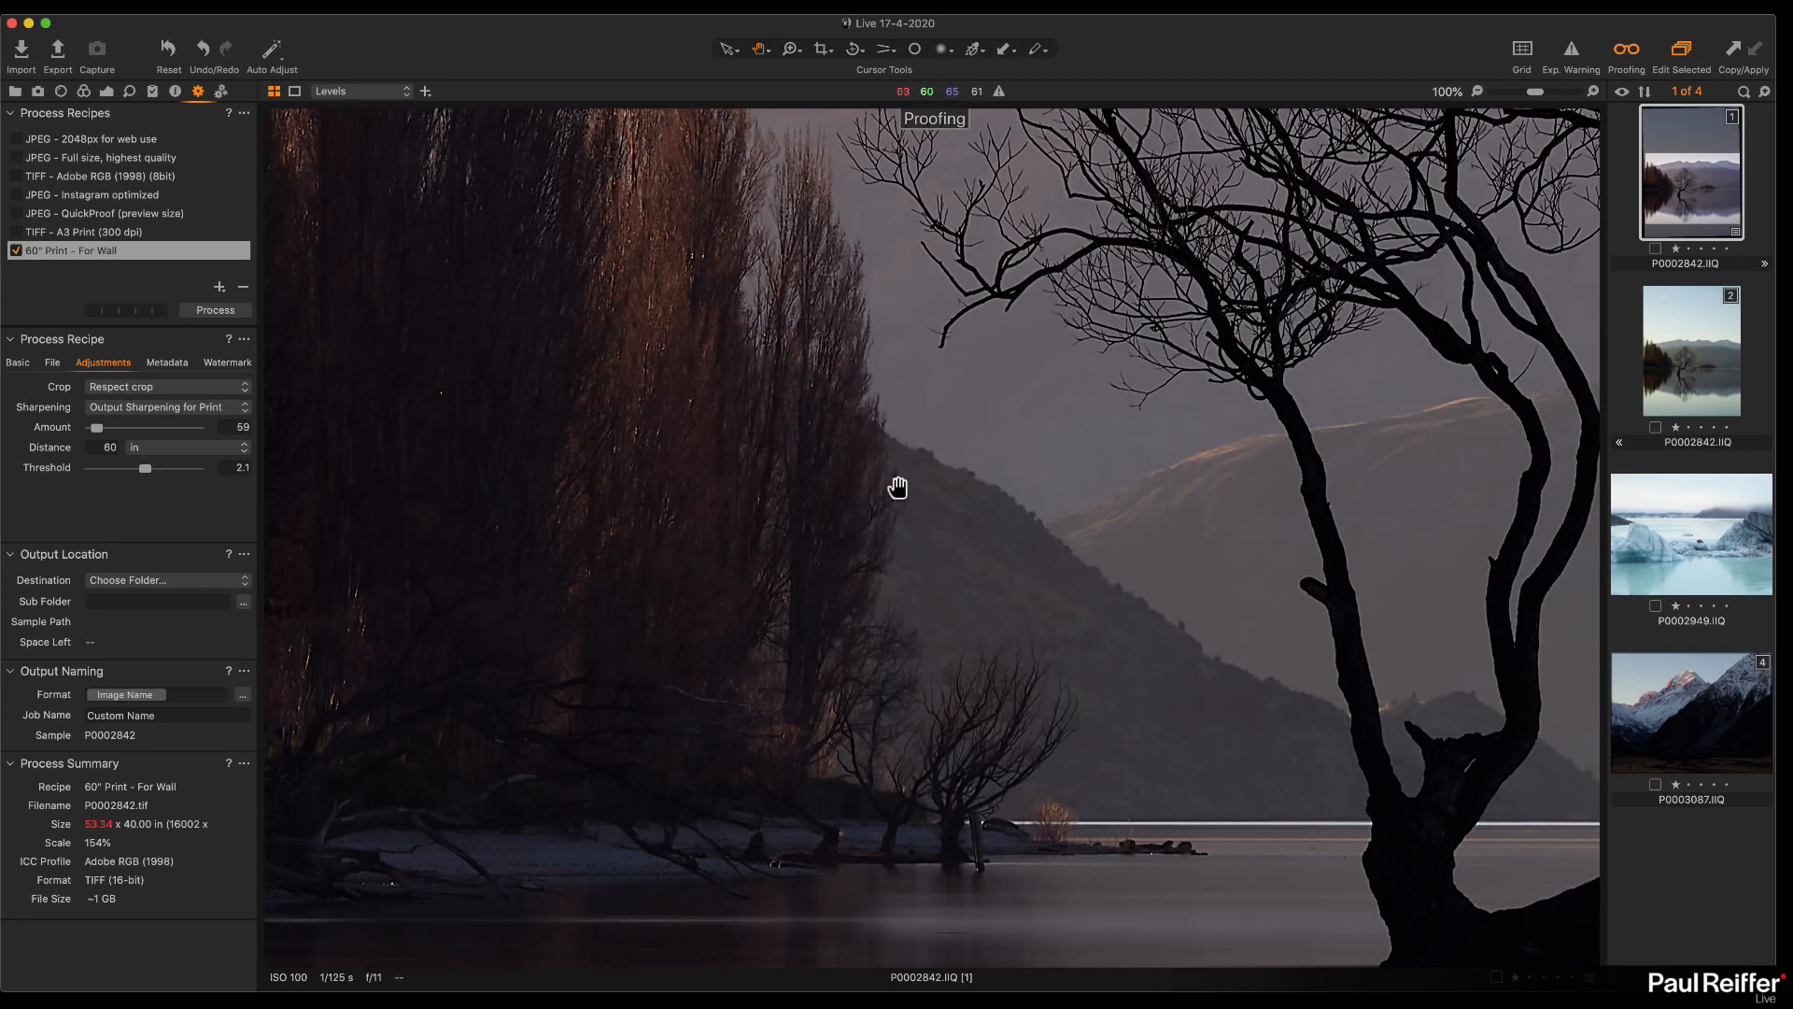
Step: Set the output sharpening threshold to 1.3 after checking the zero setting on the hillside at 300% magnification
left_click(145, 470)
left_click_drag(145, 469, 79, 477)
left_click(1593, 91)
left_click(1593, 91)
left_click_drag(1004, 362, 864, 679)
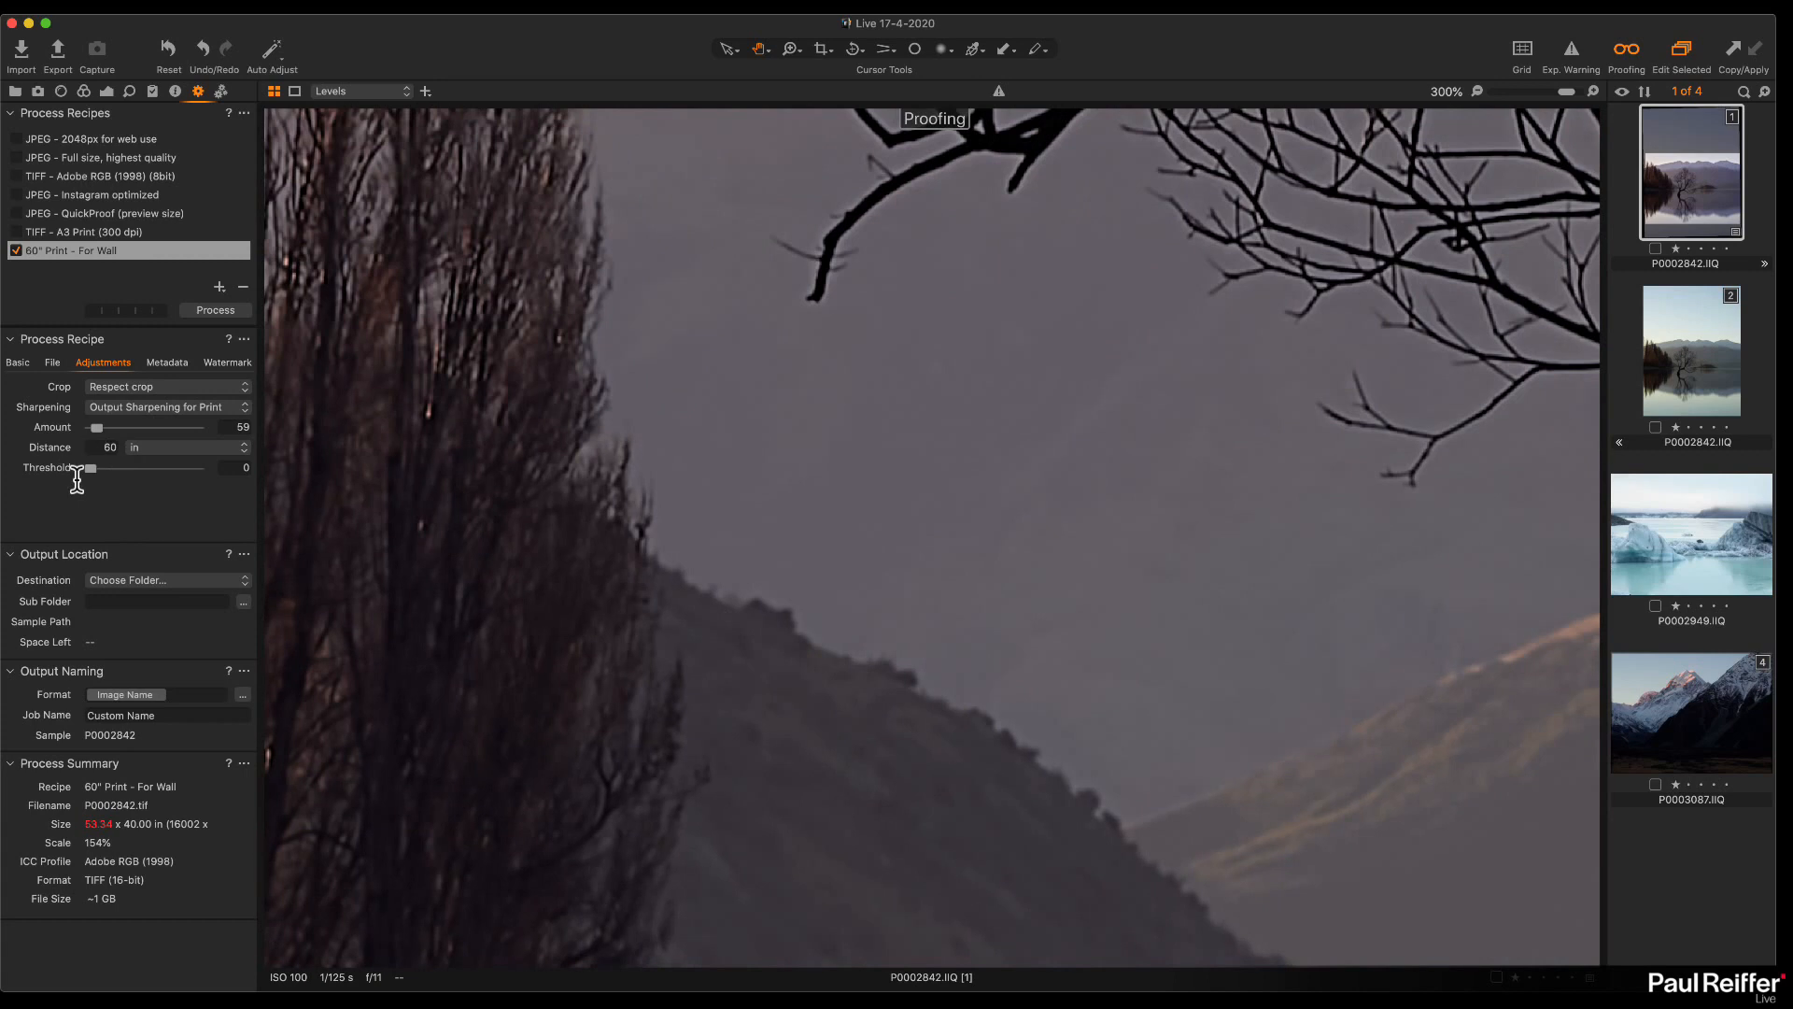
mouse_move(96, 466)
left_mouse_down()
mouse_move(168, 474)
mouse_move(131, 468)
left_mouse_up()
double_click(1026, 502)
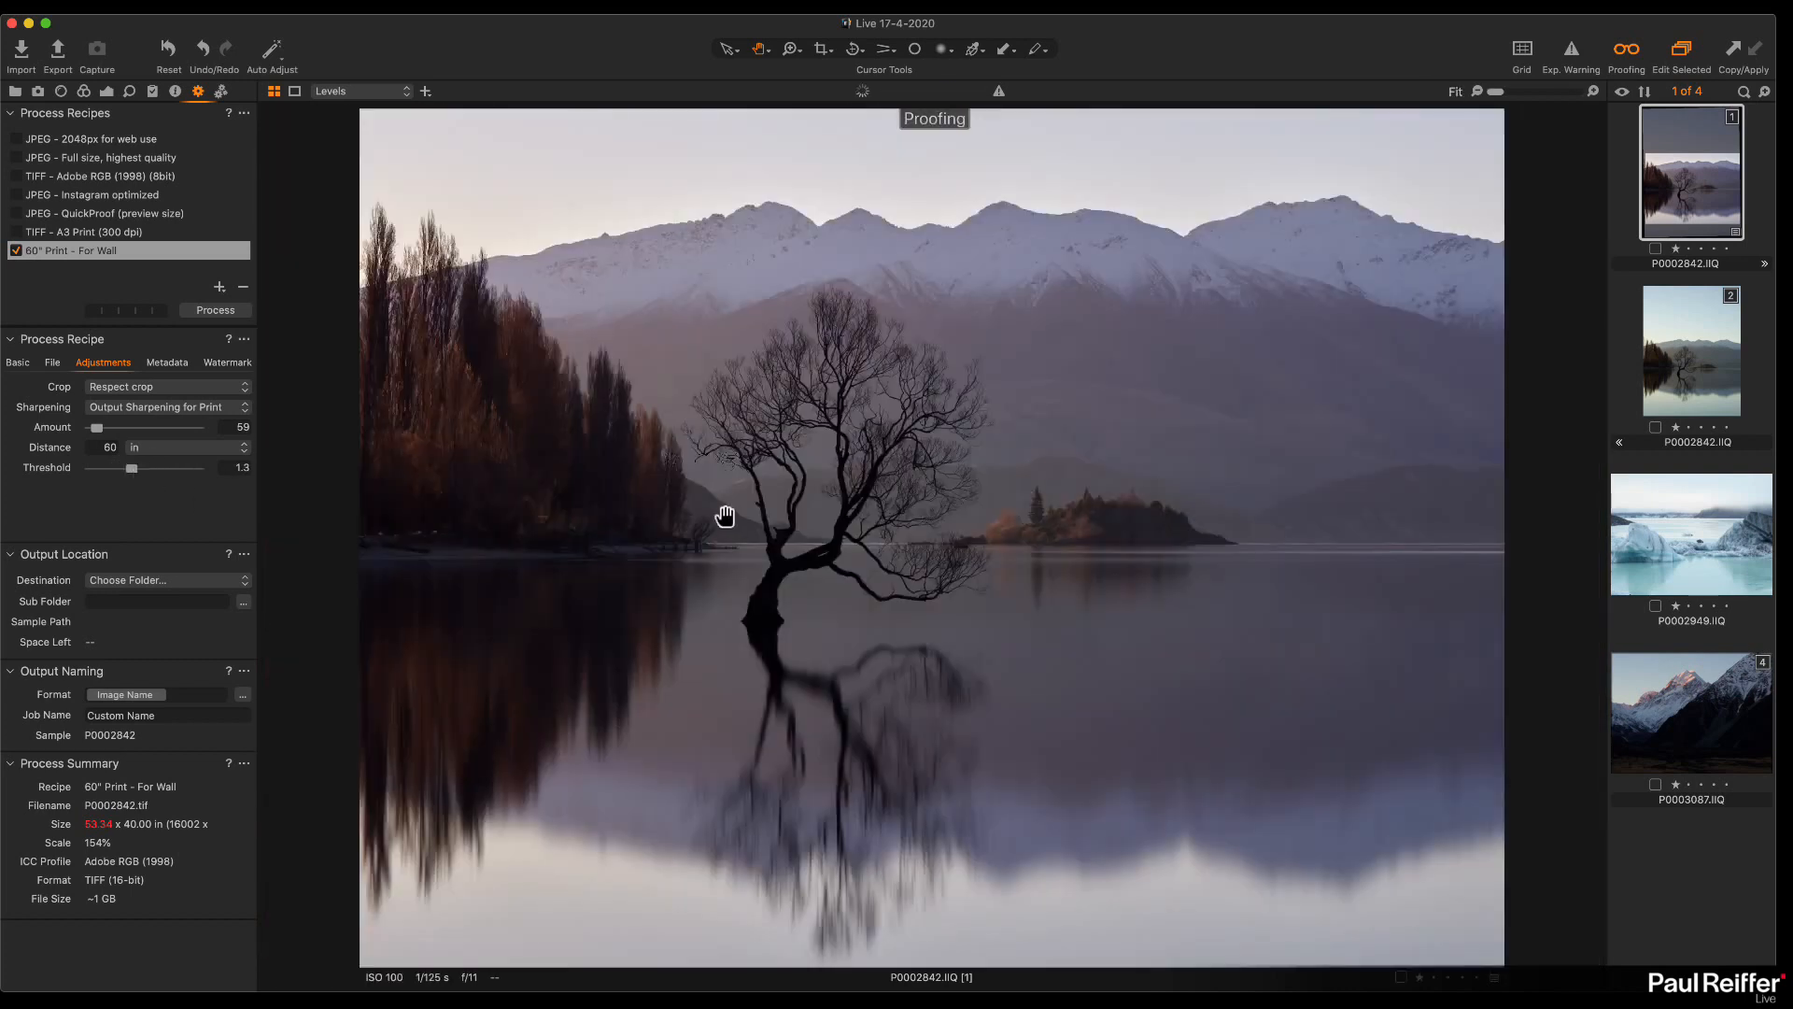
Step: Compare a stronger sharpening amount of 195 on the tree branches, and set the amount to 61
double_click(748, 418)
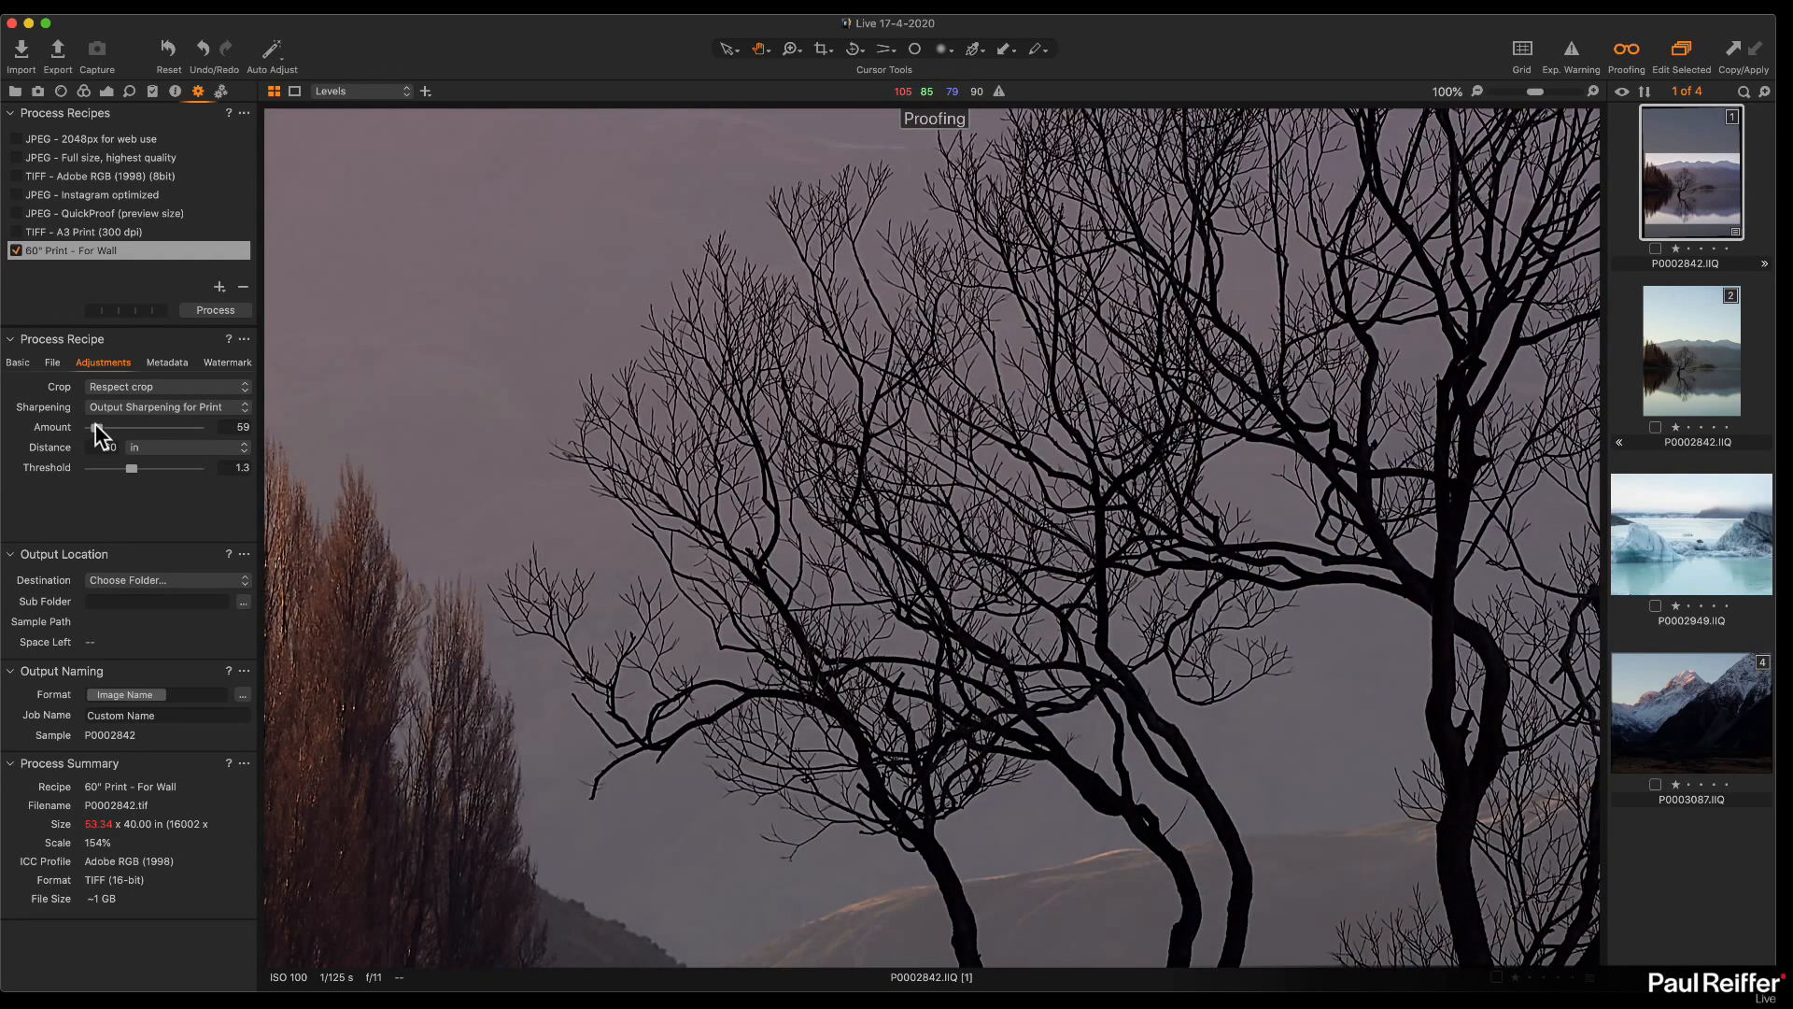
left_click_drag(96, 424, 111, 431)
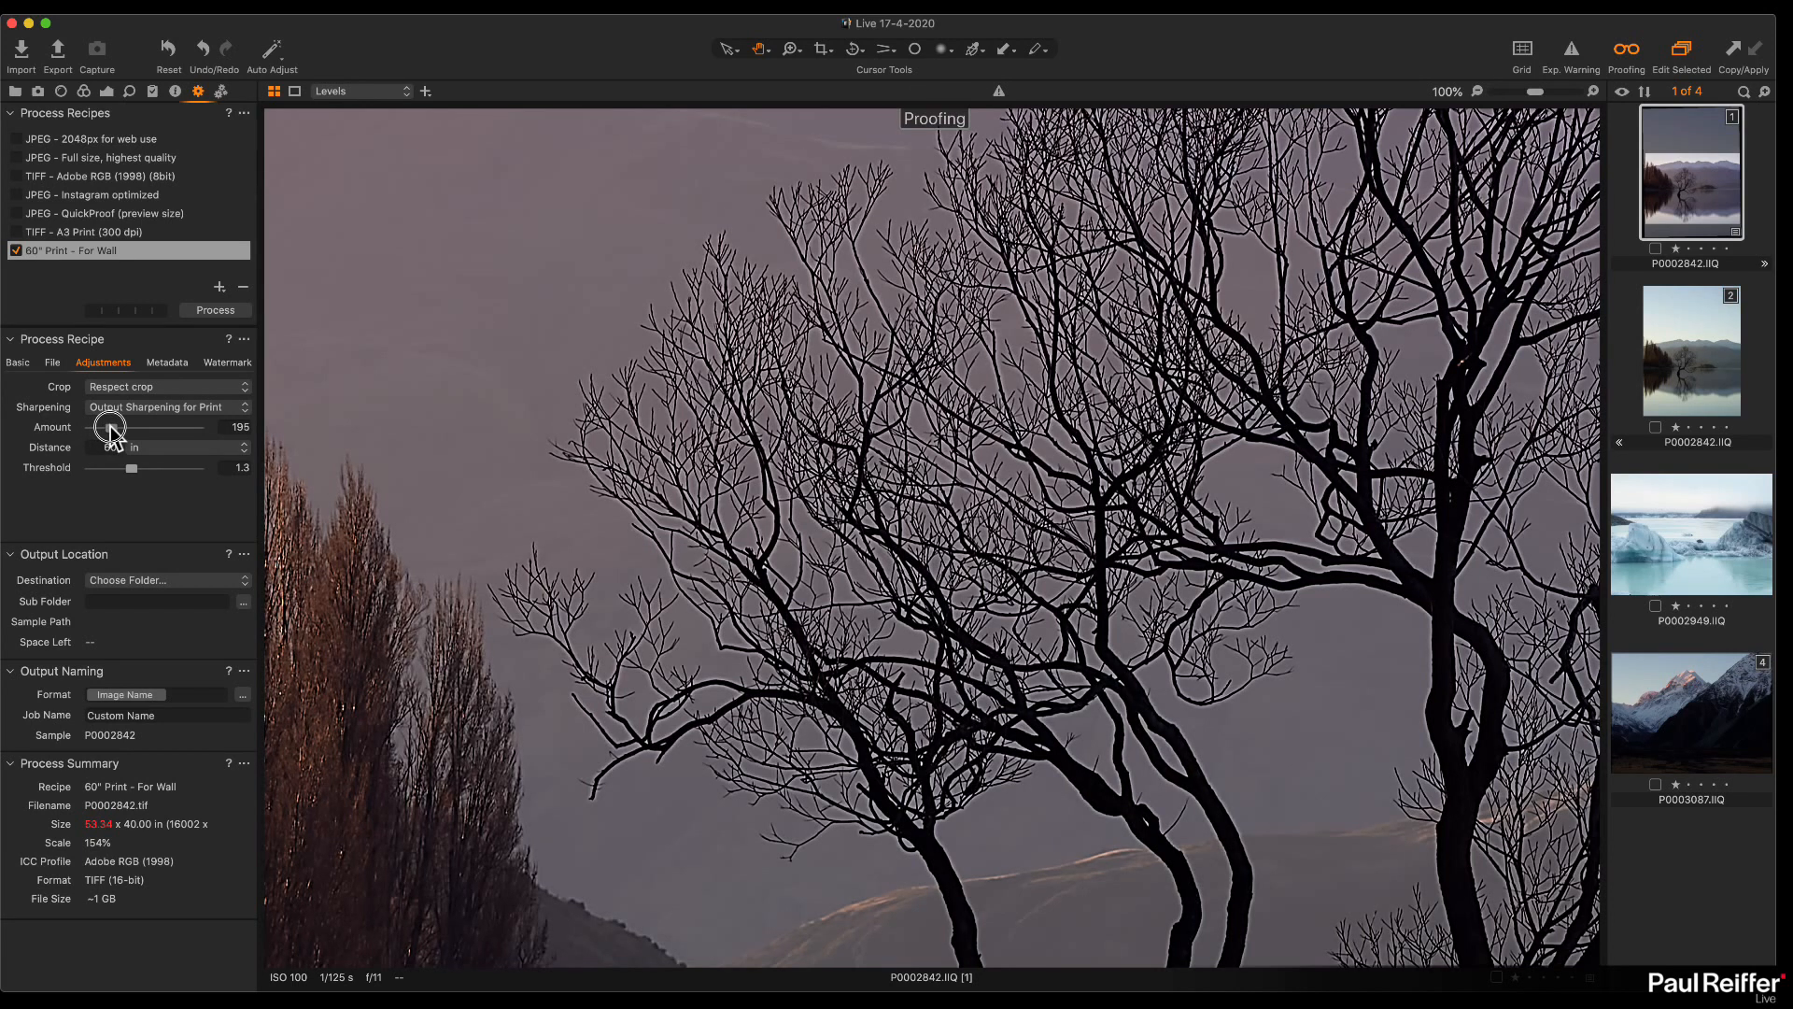
left_click_drag(109, 428, 96, 430)
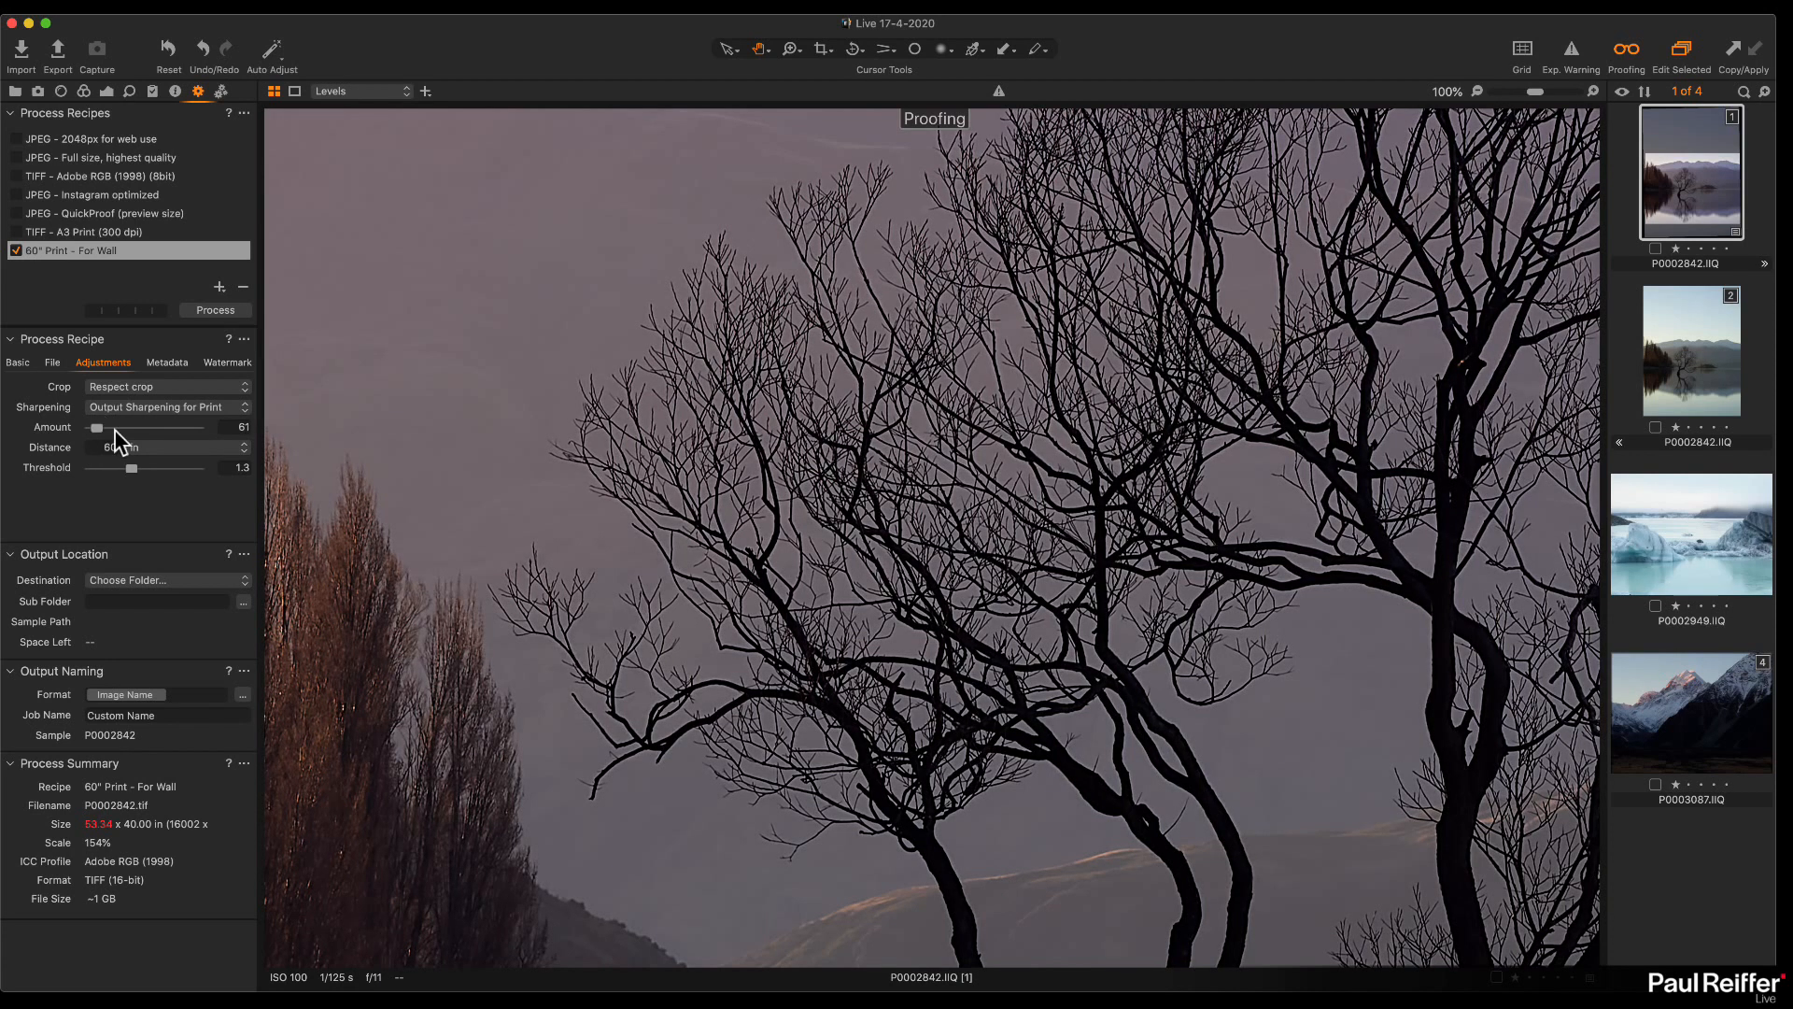
left_click(1033, 532)
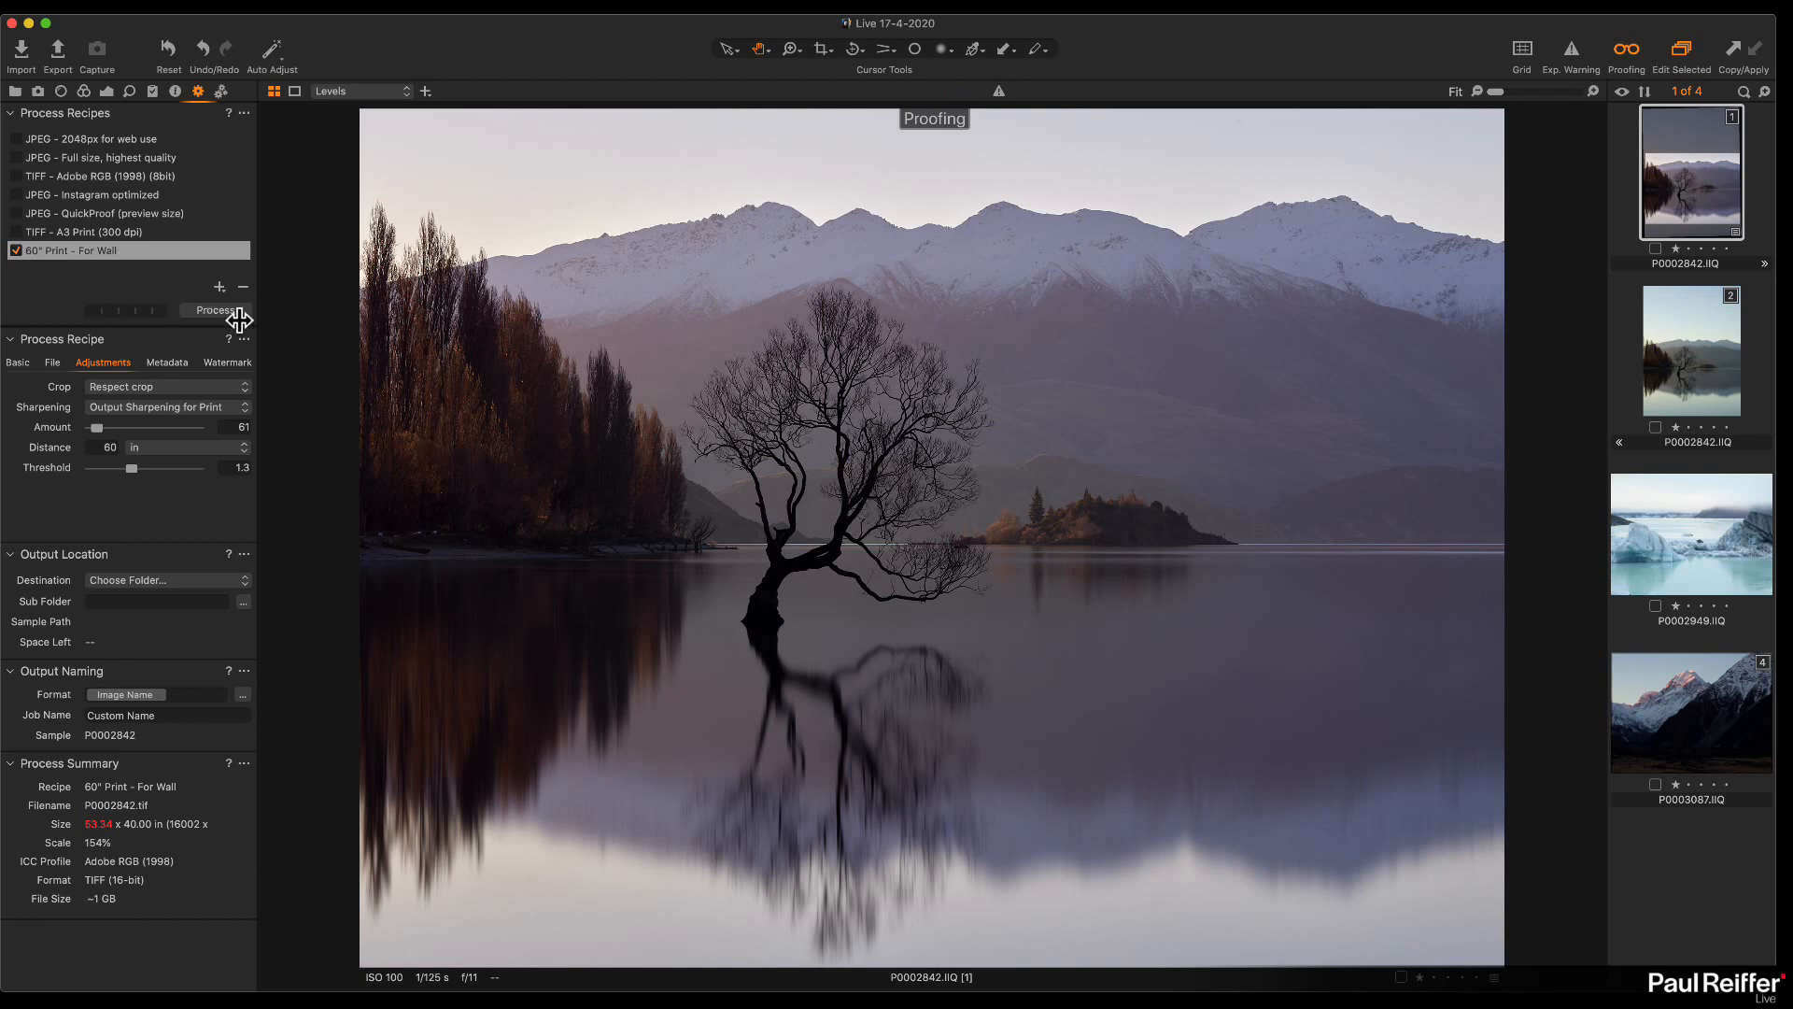
Step: Process the lake photo with the 60" Print - For Wall recipe, using Pictures as the output folder
left_click(215, 310)
left_click(1192, 387)
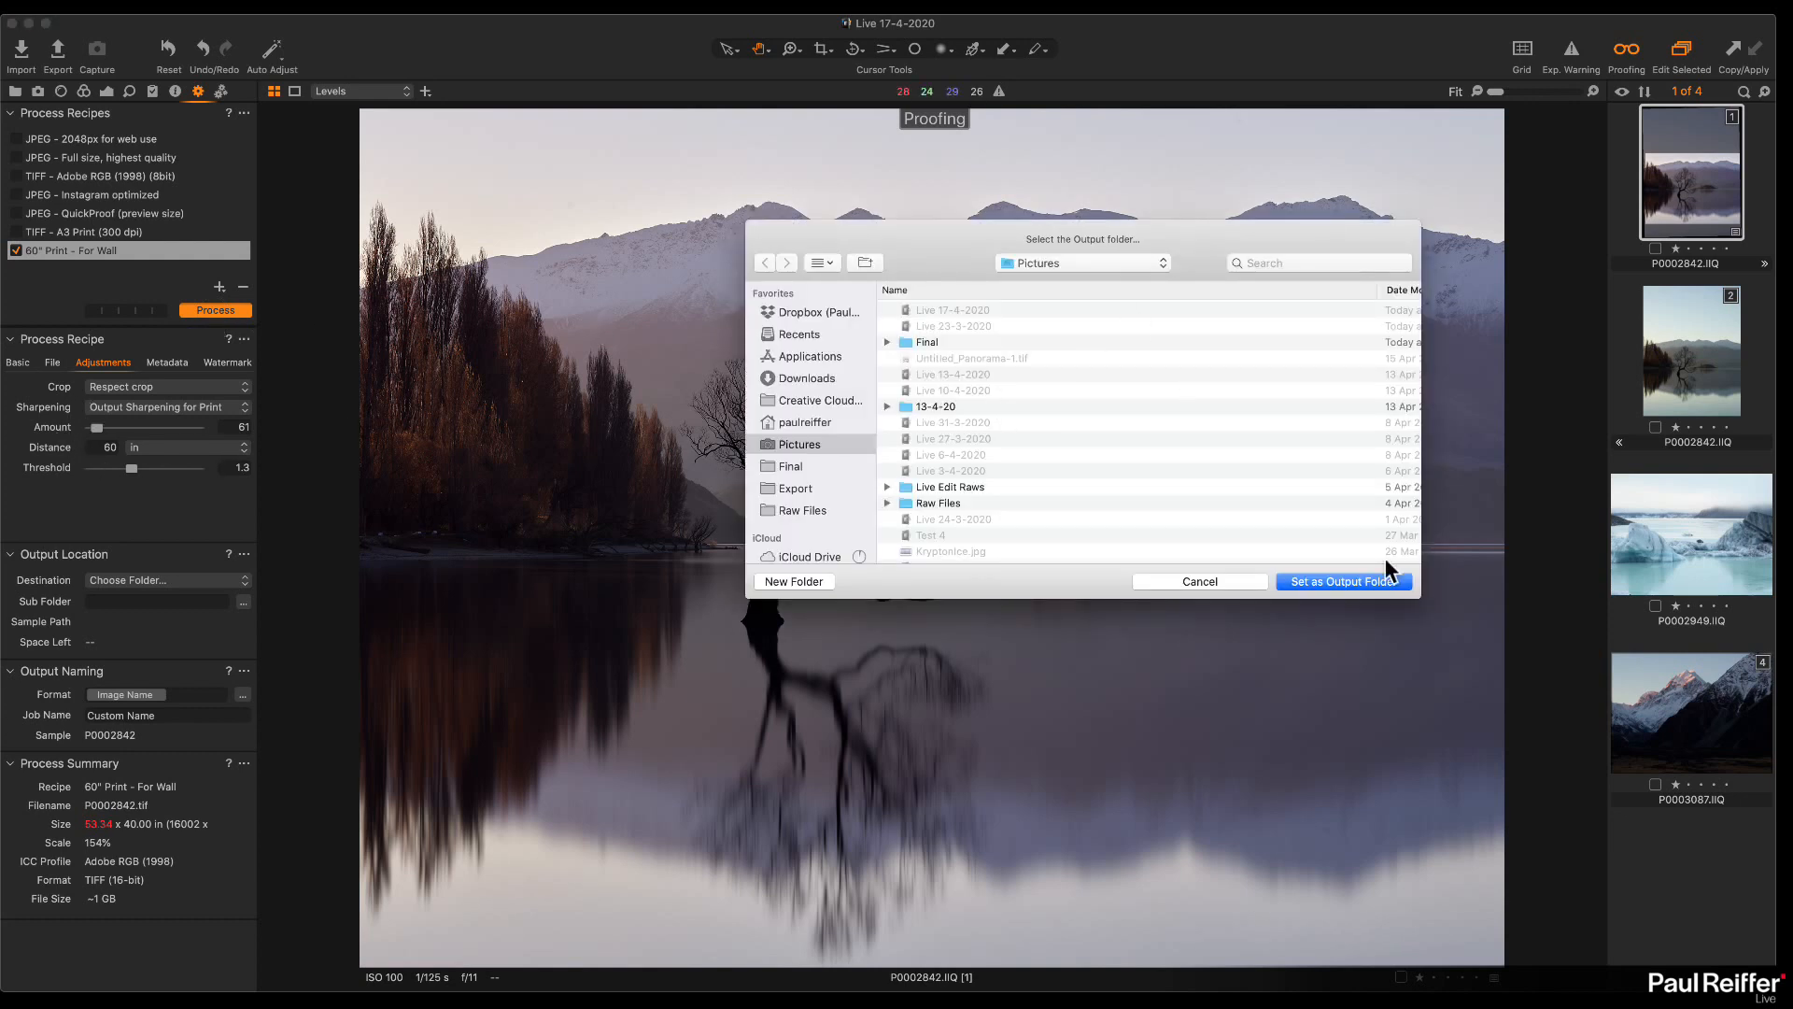
left_click(1386, 588)
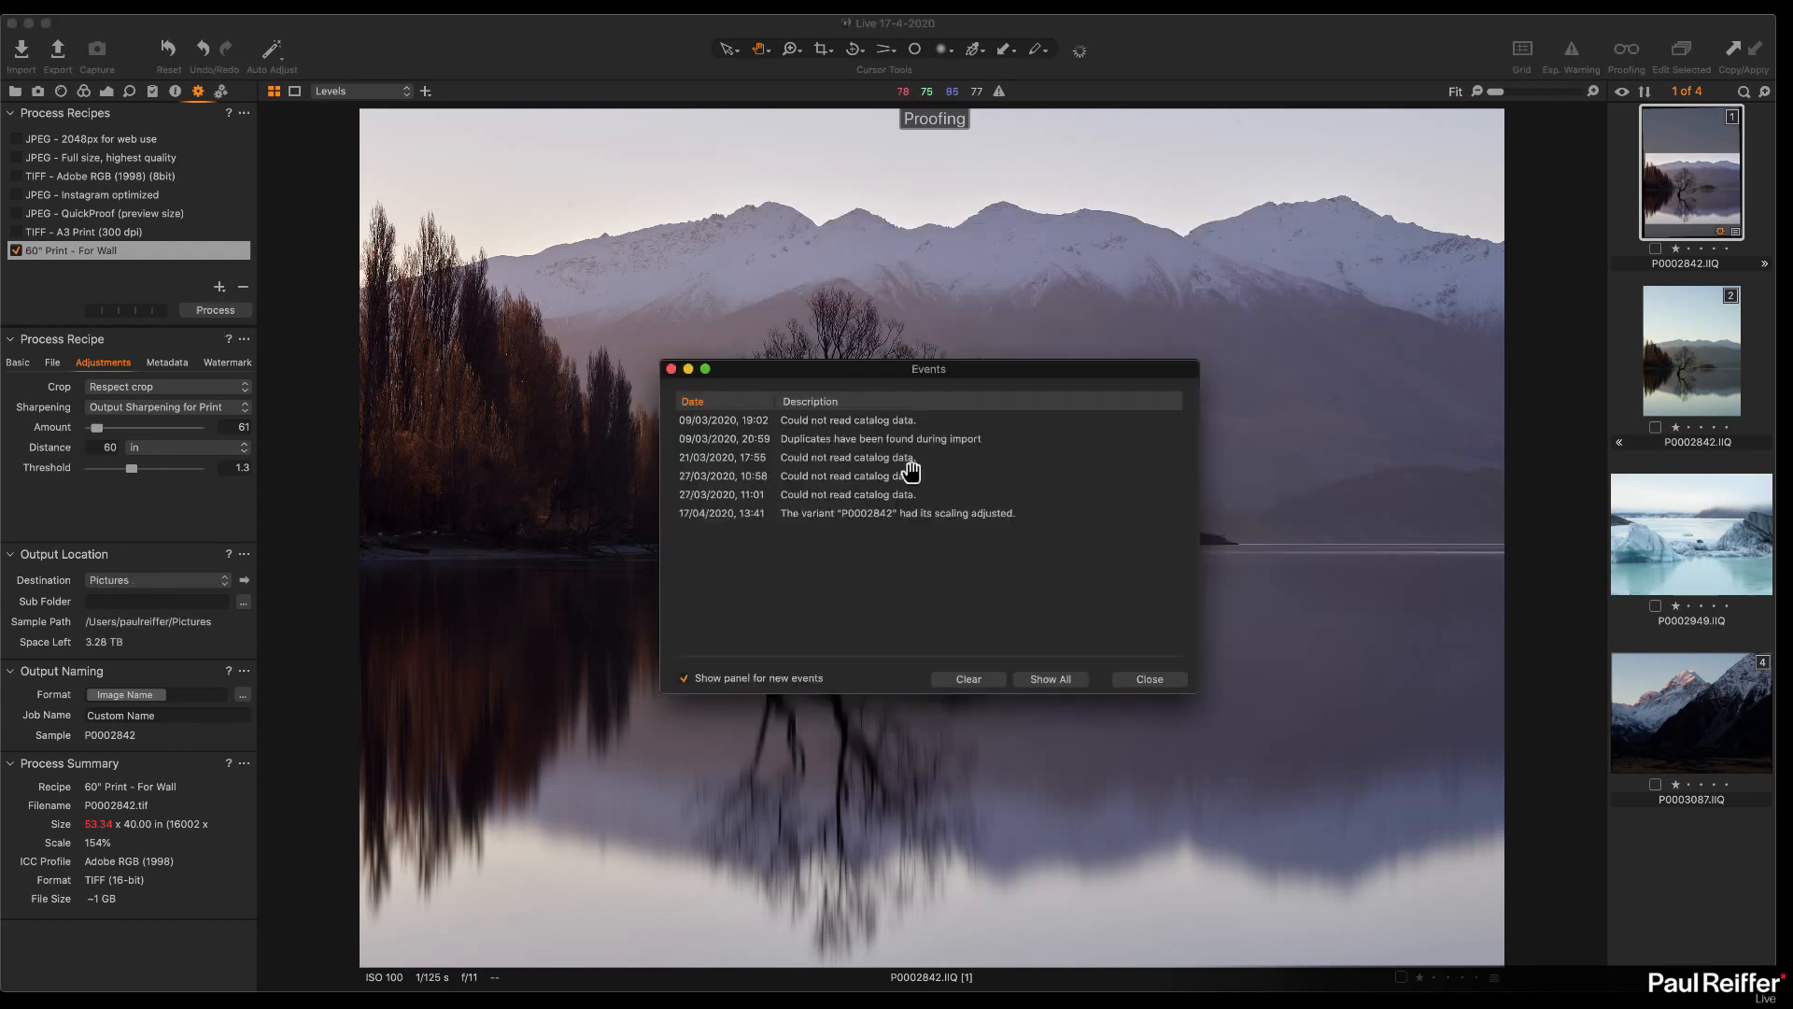
Step: Read the details of the scaling adjustment event, and review the recipe's basic output settings
left_click(883, 512)
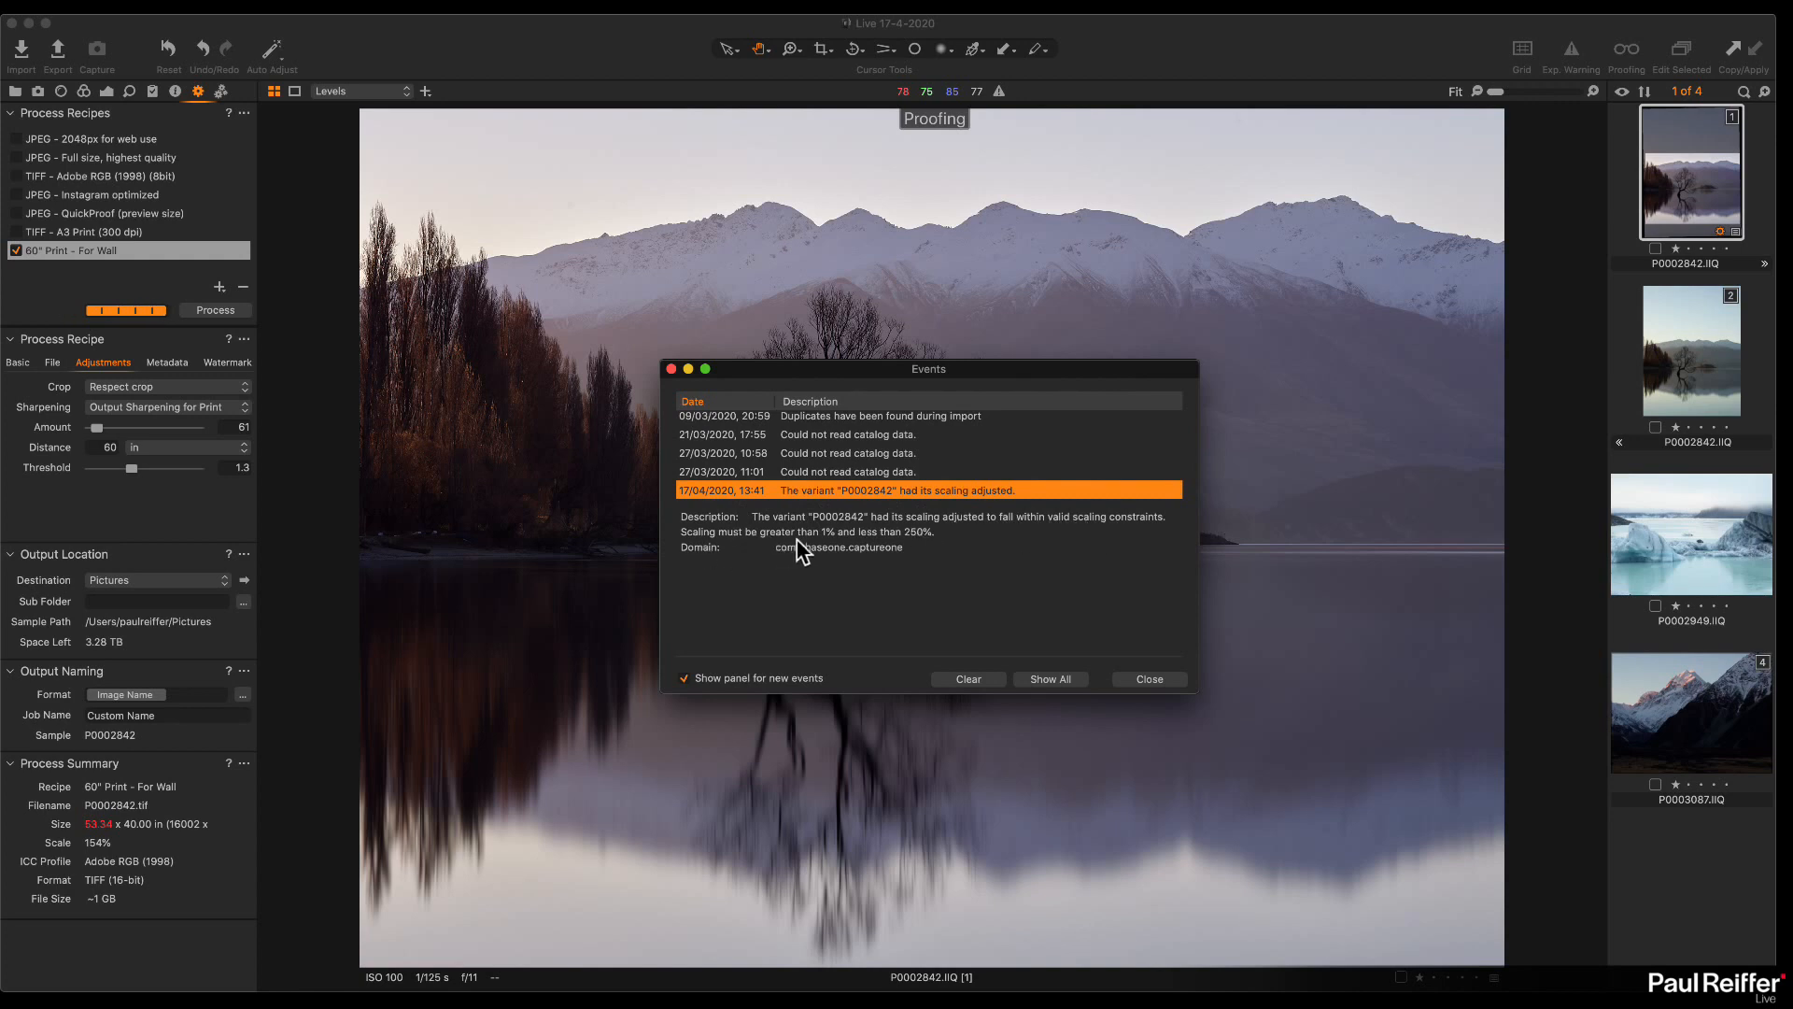
left_click(1141, 677)
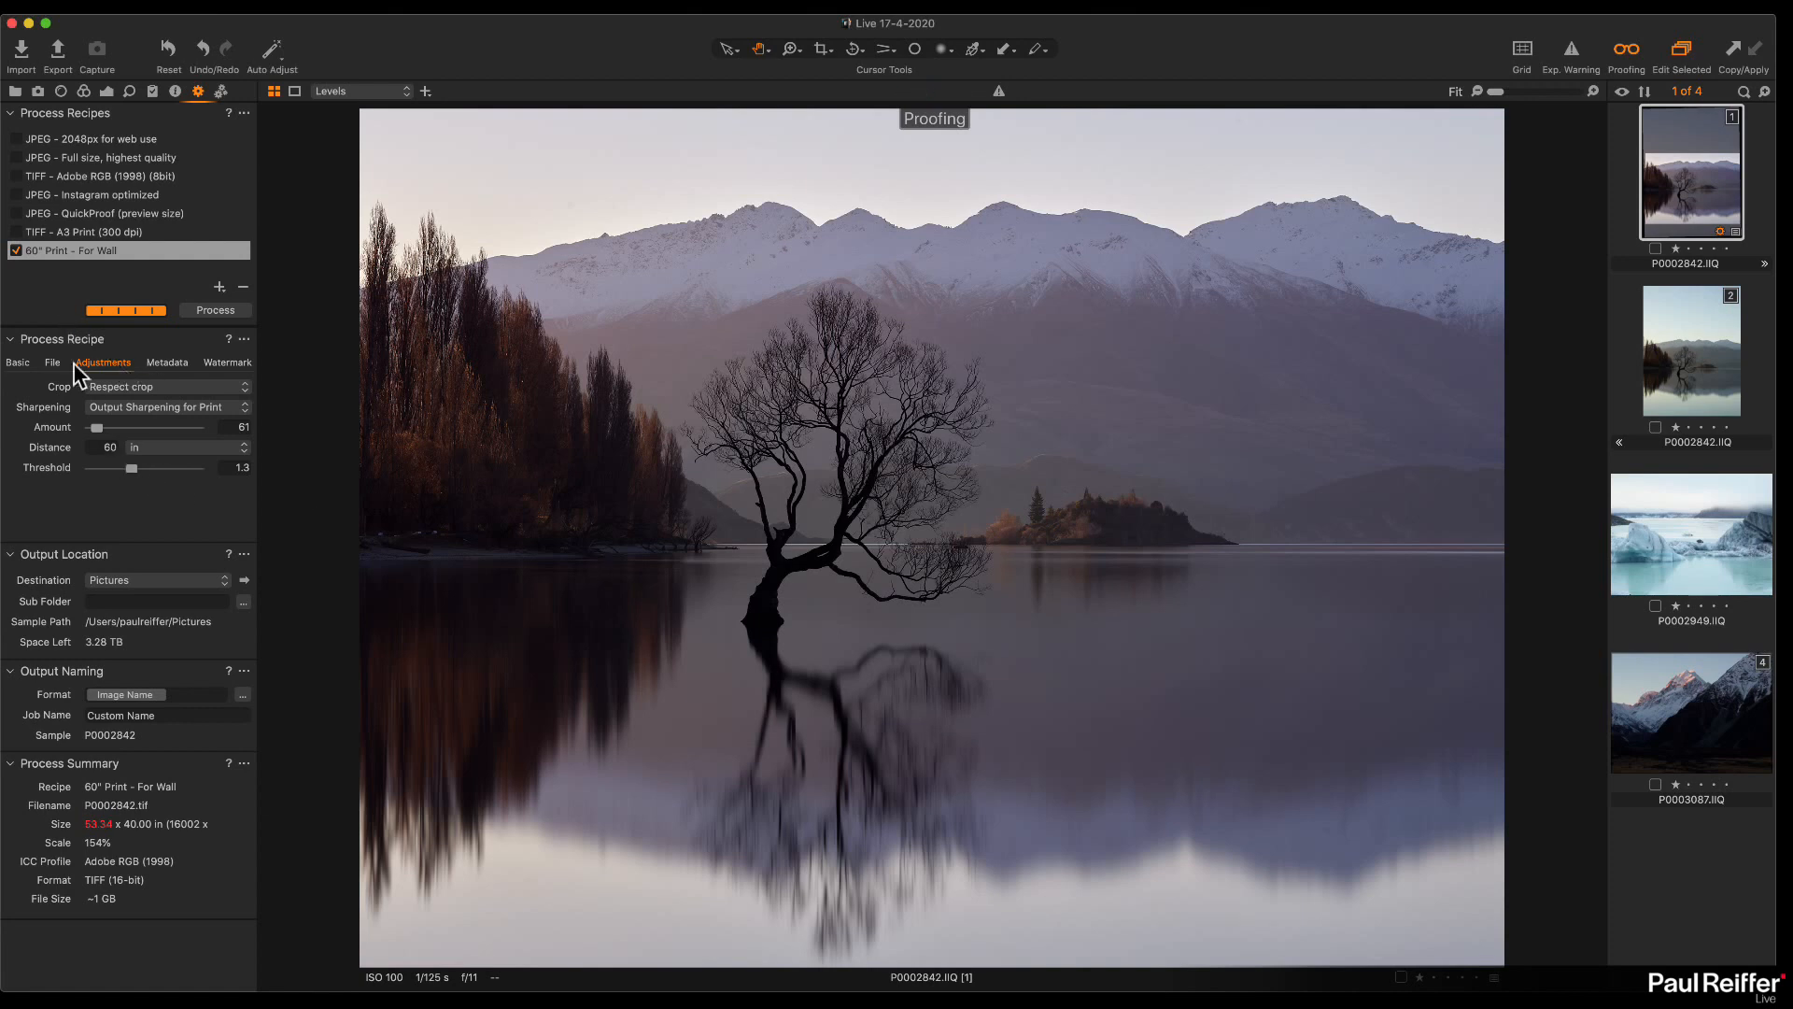
left_click(18, 362)
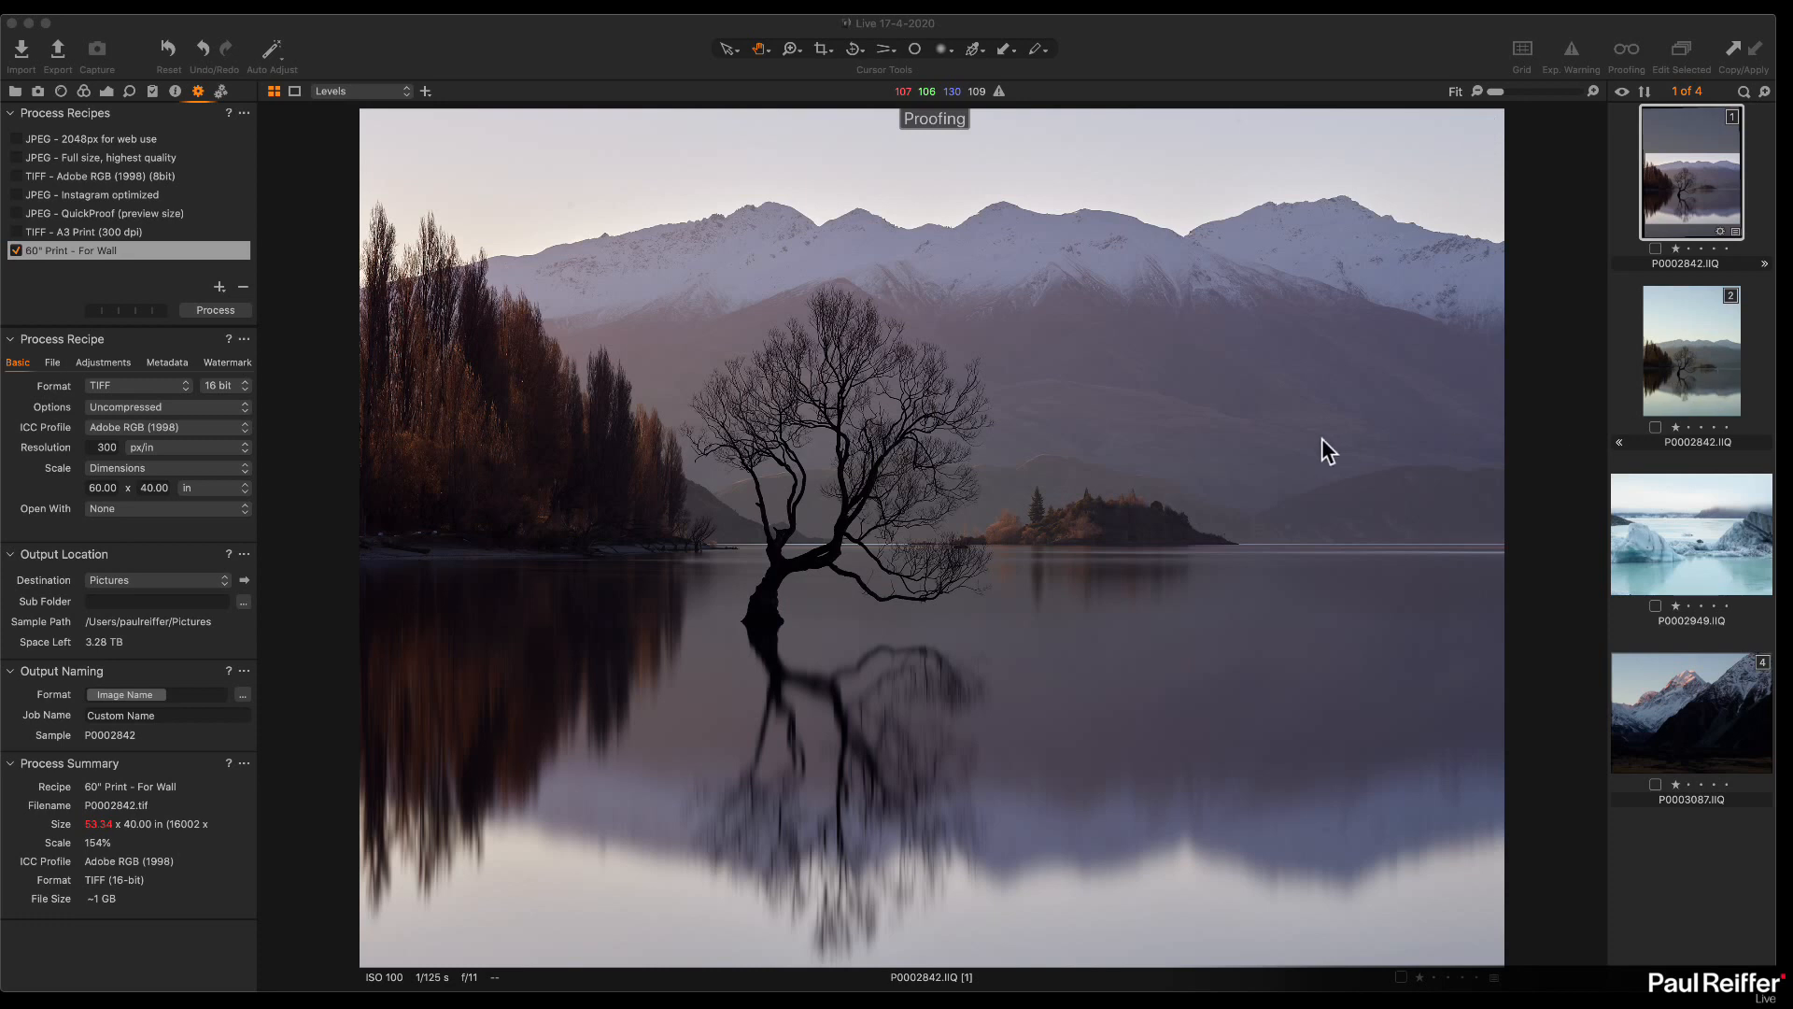
Step: Switch to Preview and inspect the sharpening in the exported P0002842.tif at close to actual size, from the branches to the shoreline
left_click(1489, 424)
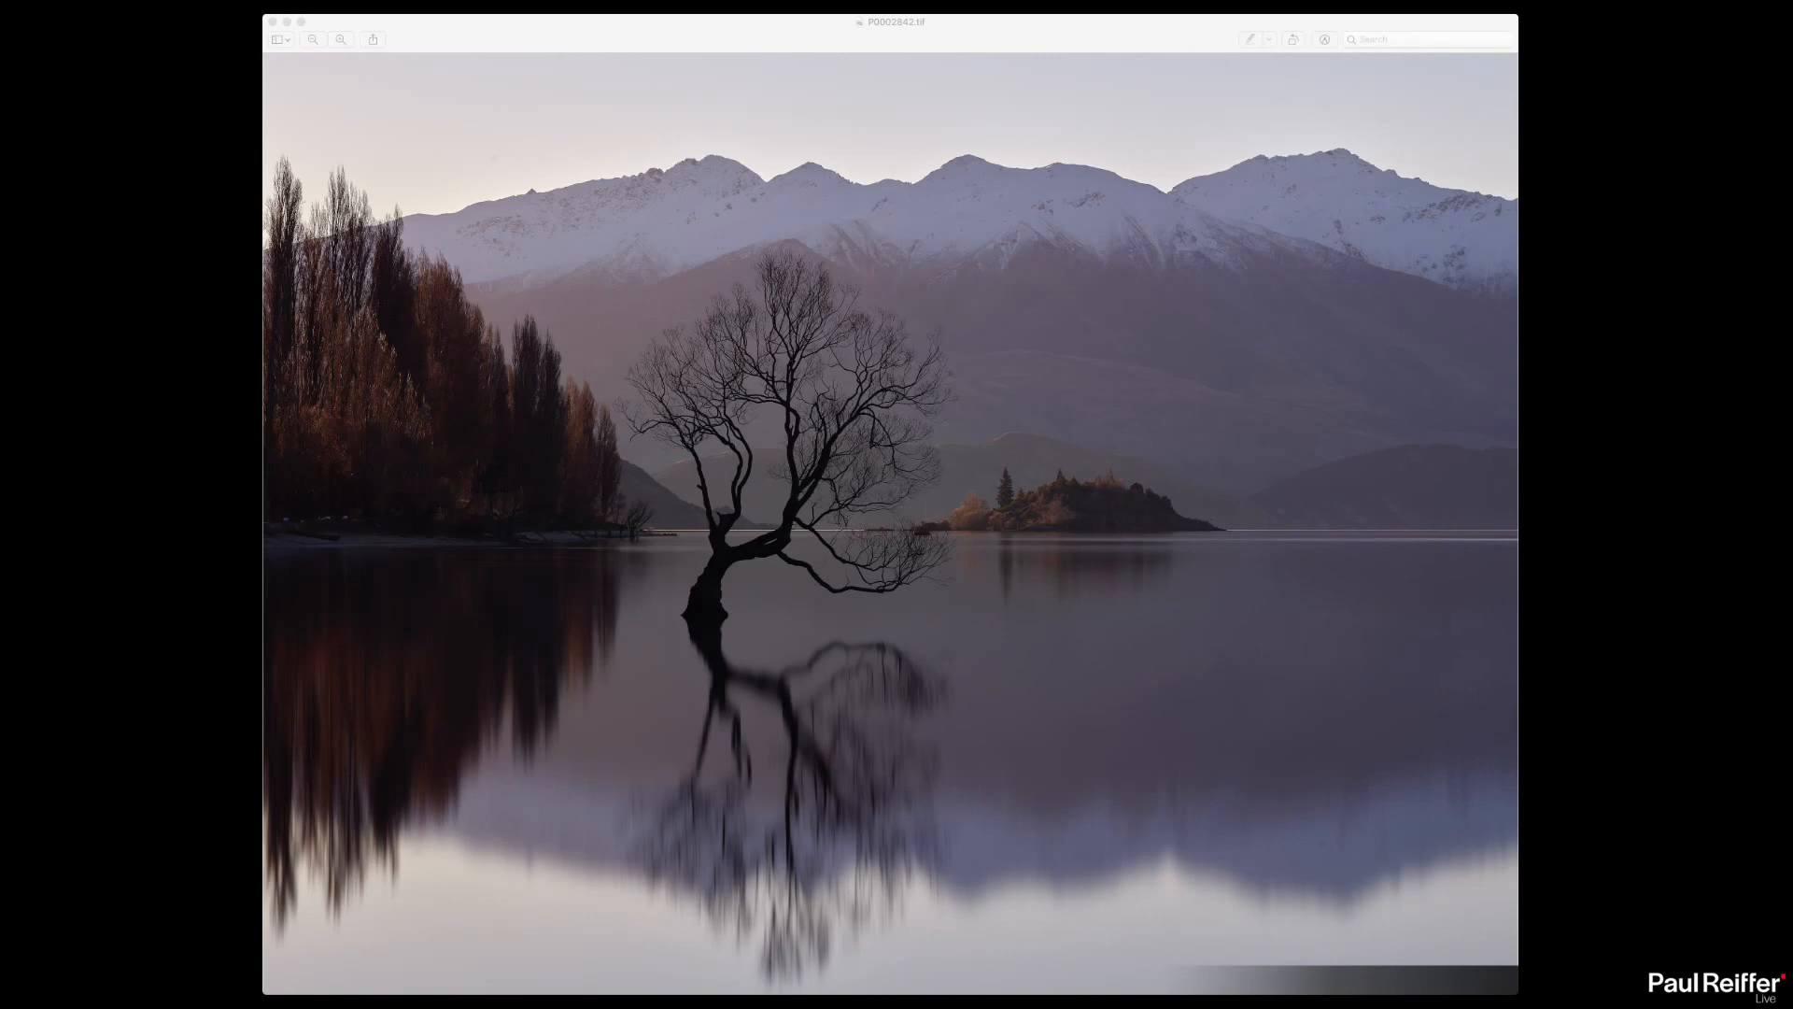
left_click(808, 287)
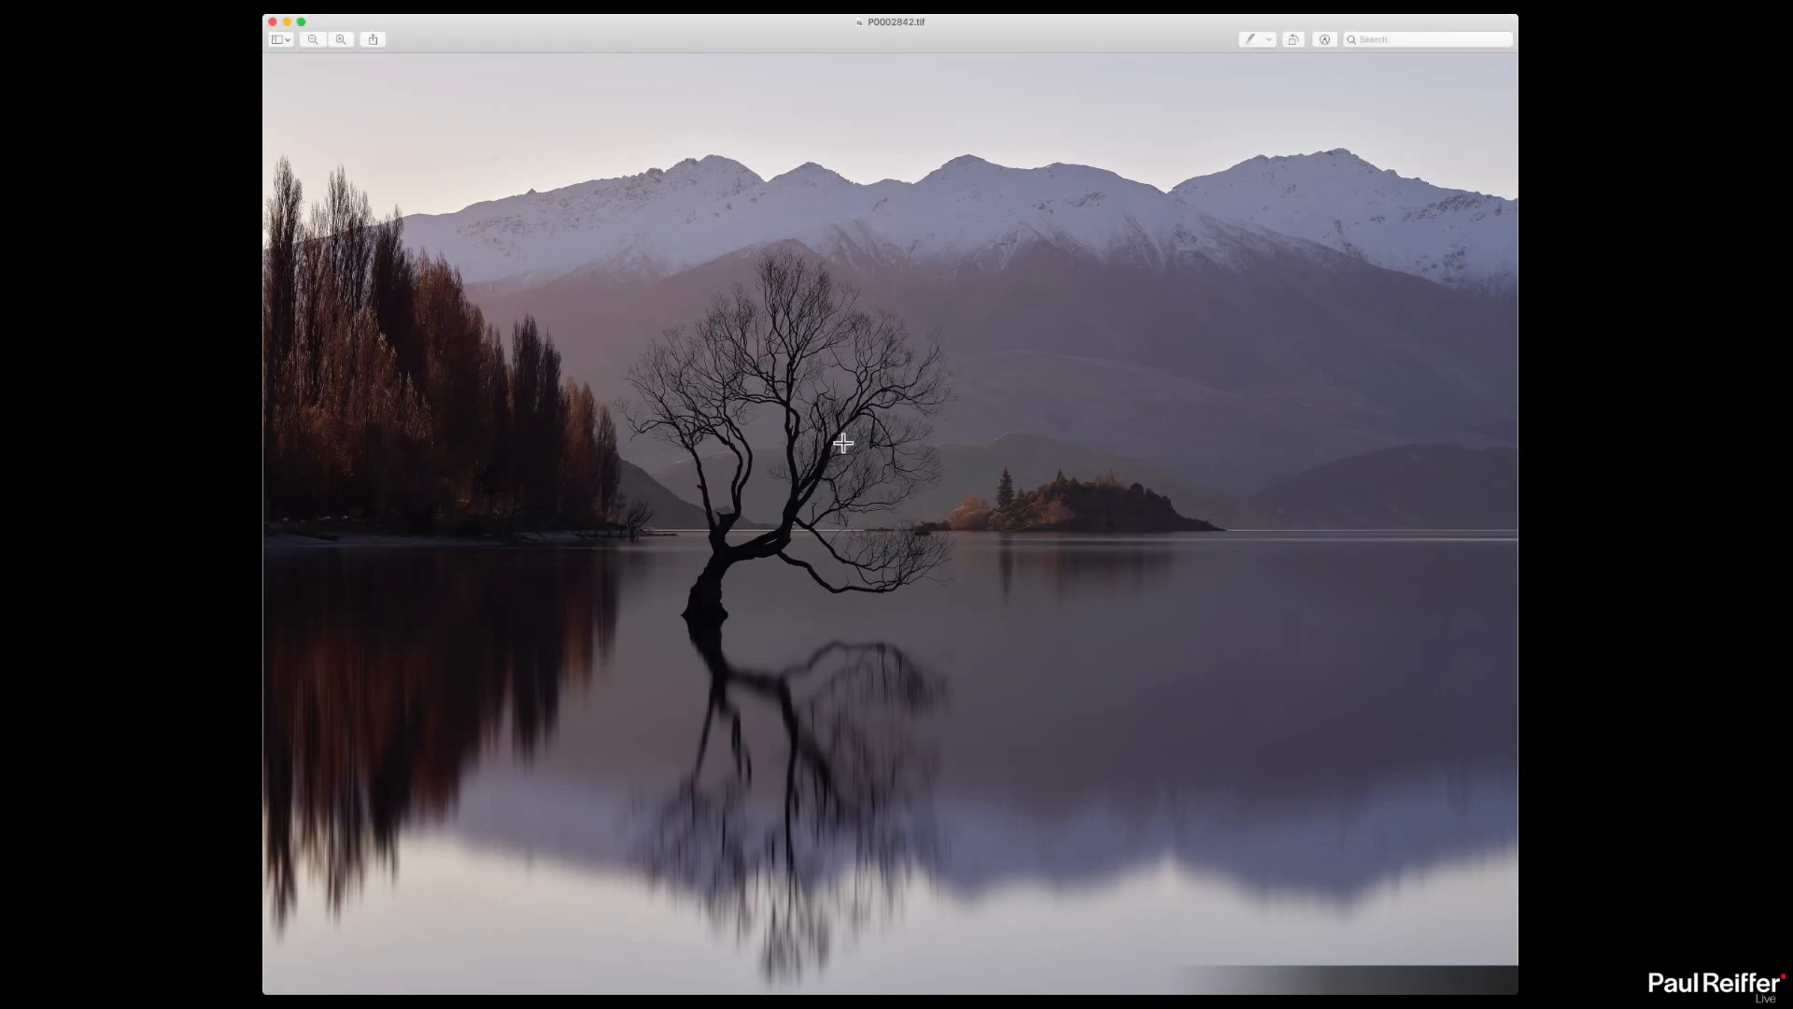
left_click(420, 3)
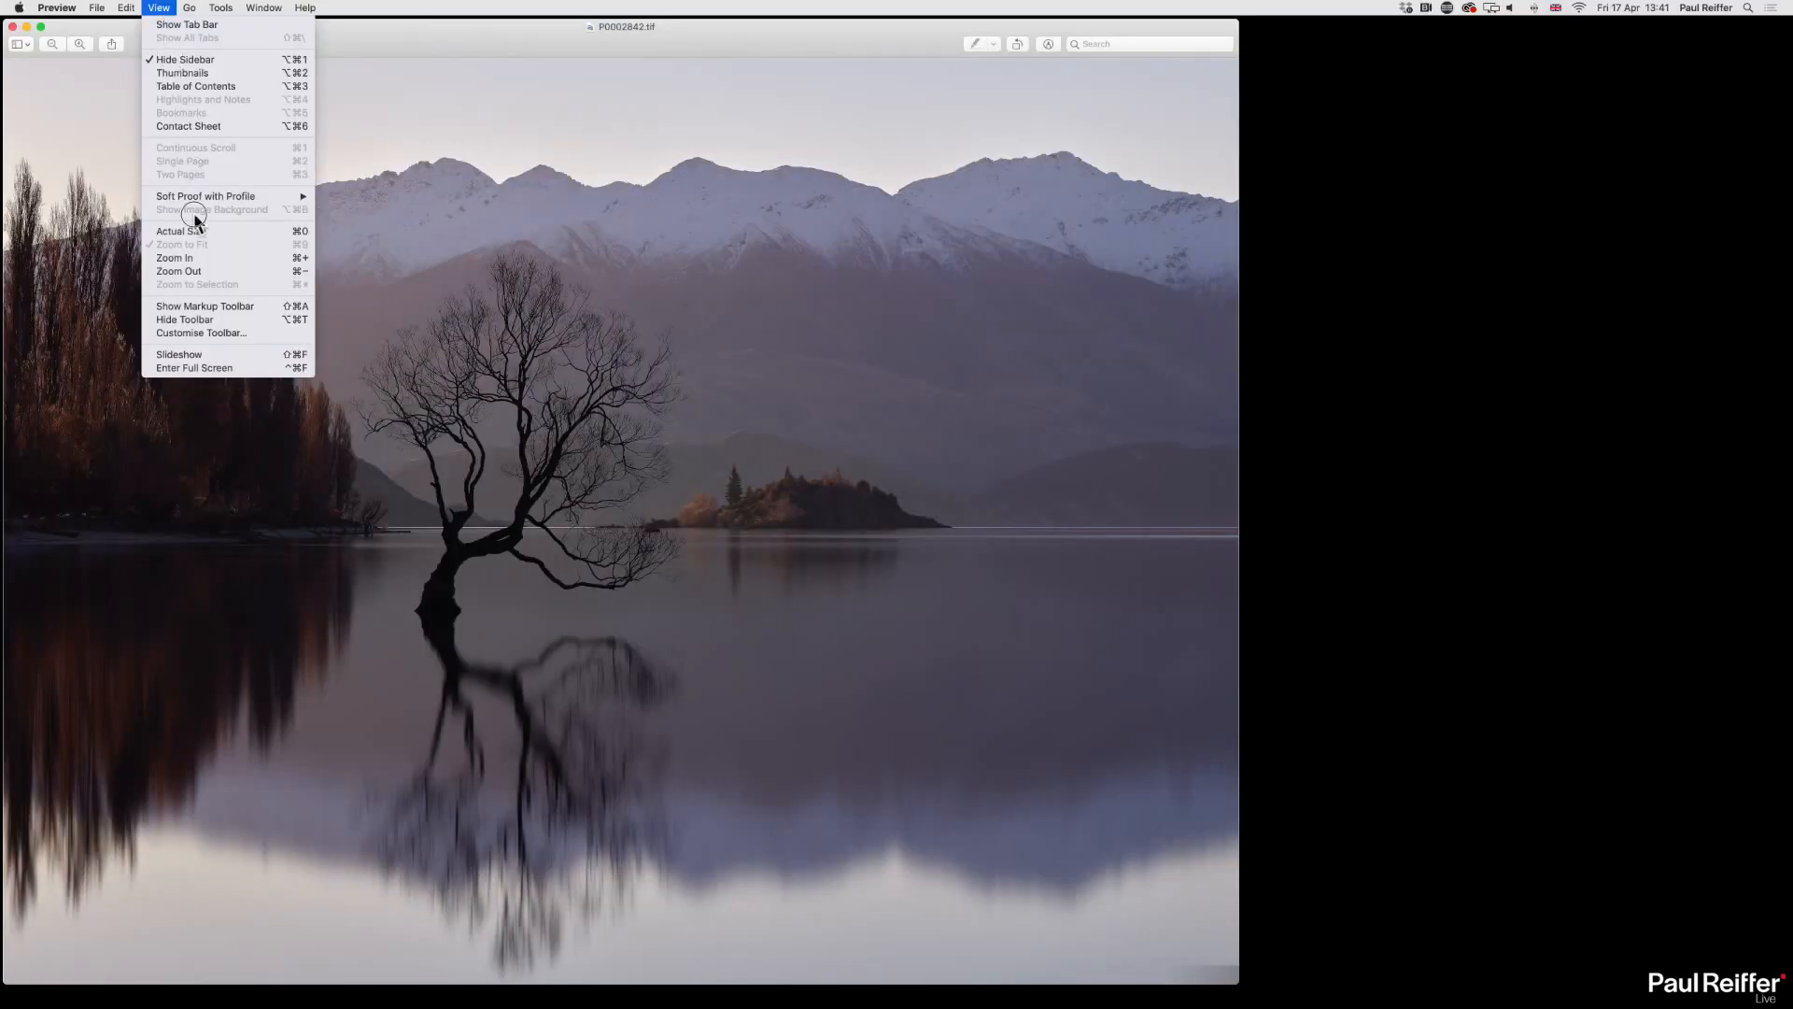
left_click(224, 235)
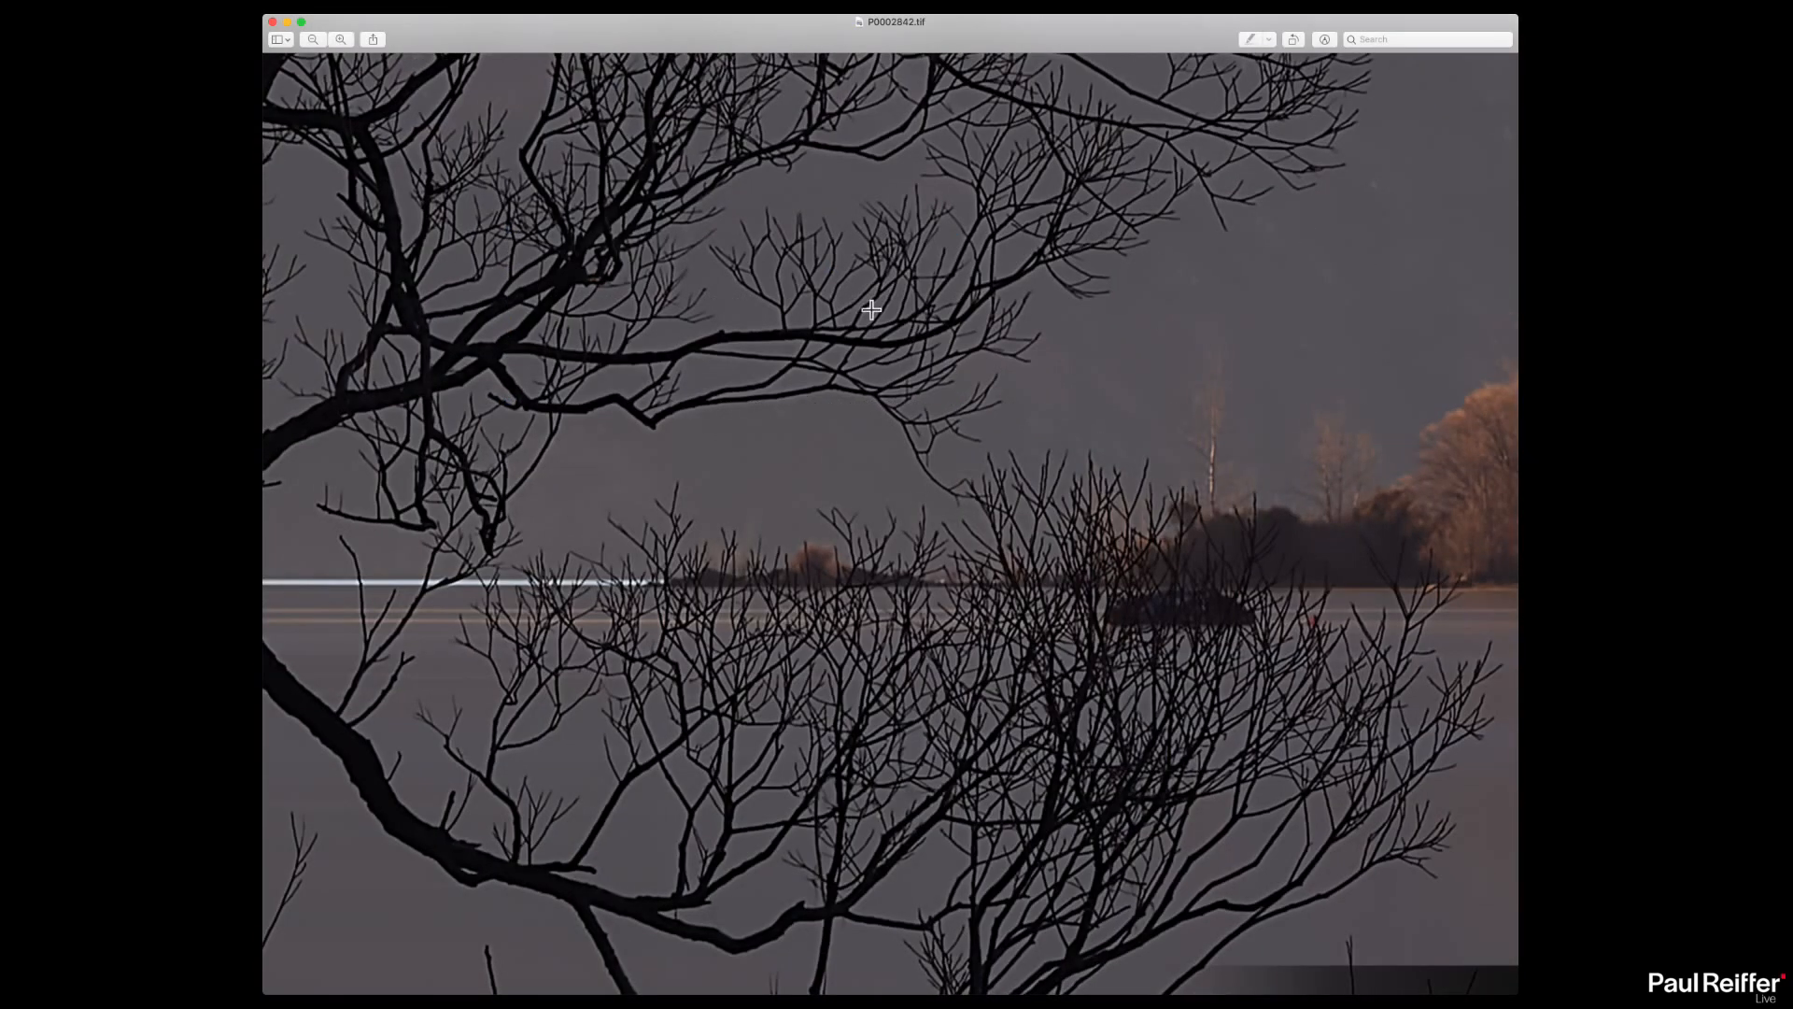
left_click(312, 40)
scroll(631, 322, "left", 5)
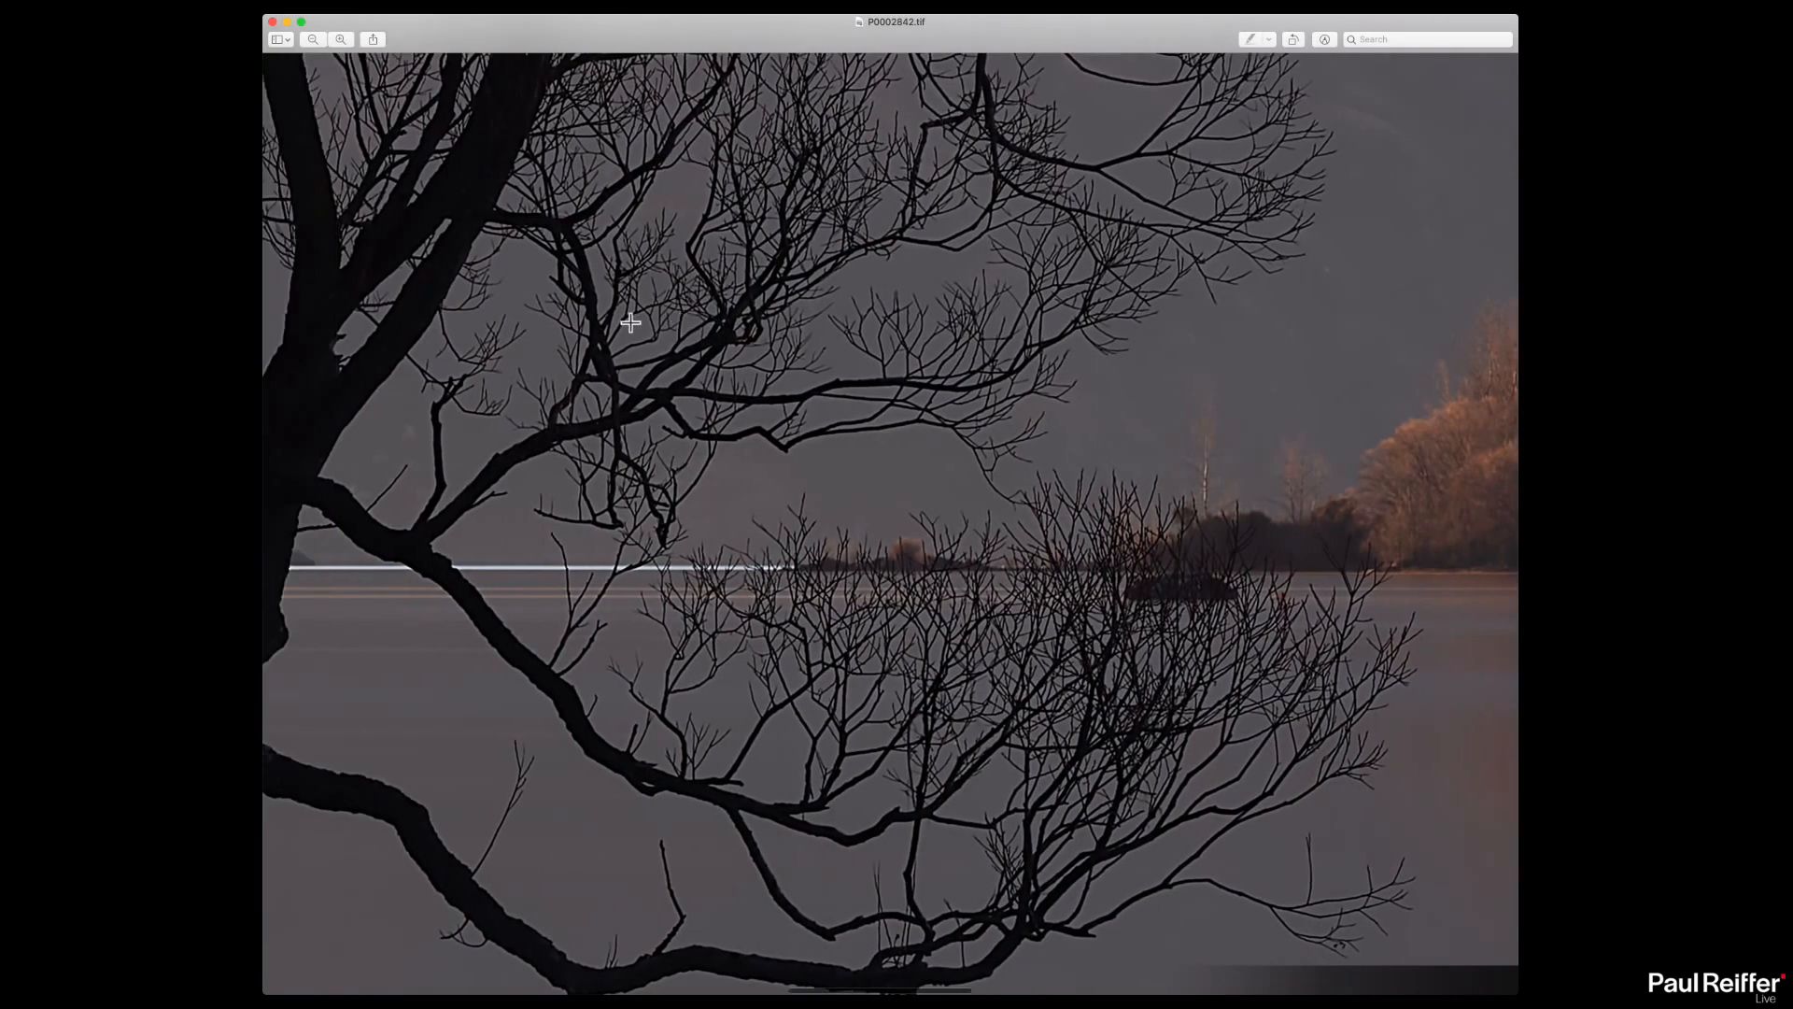
scroll(641, 322, "left", 8)
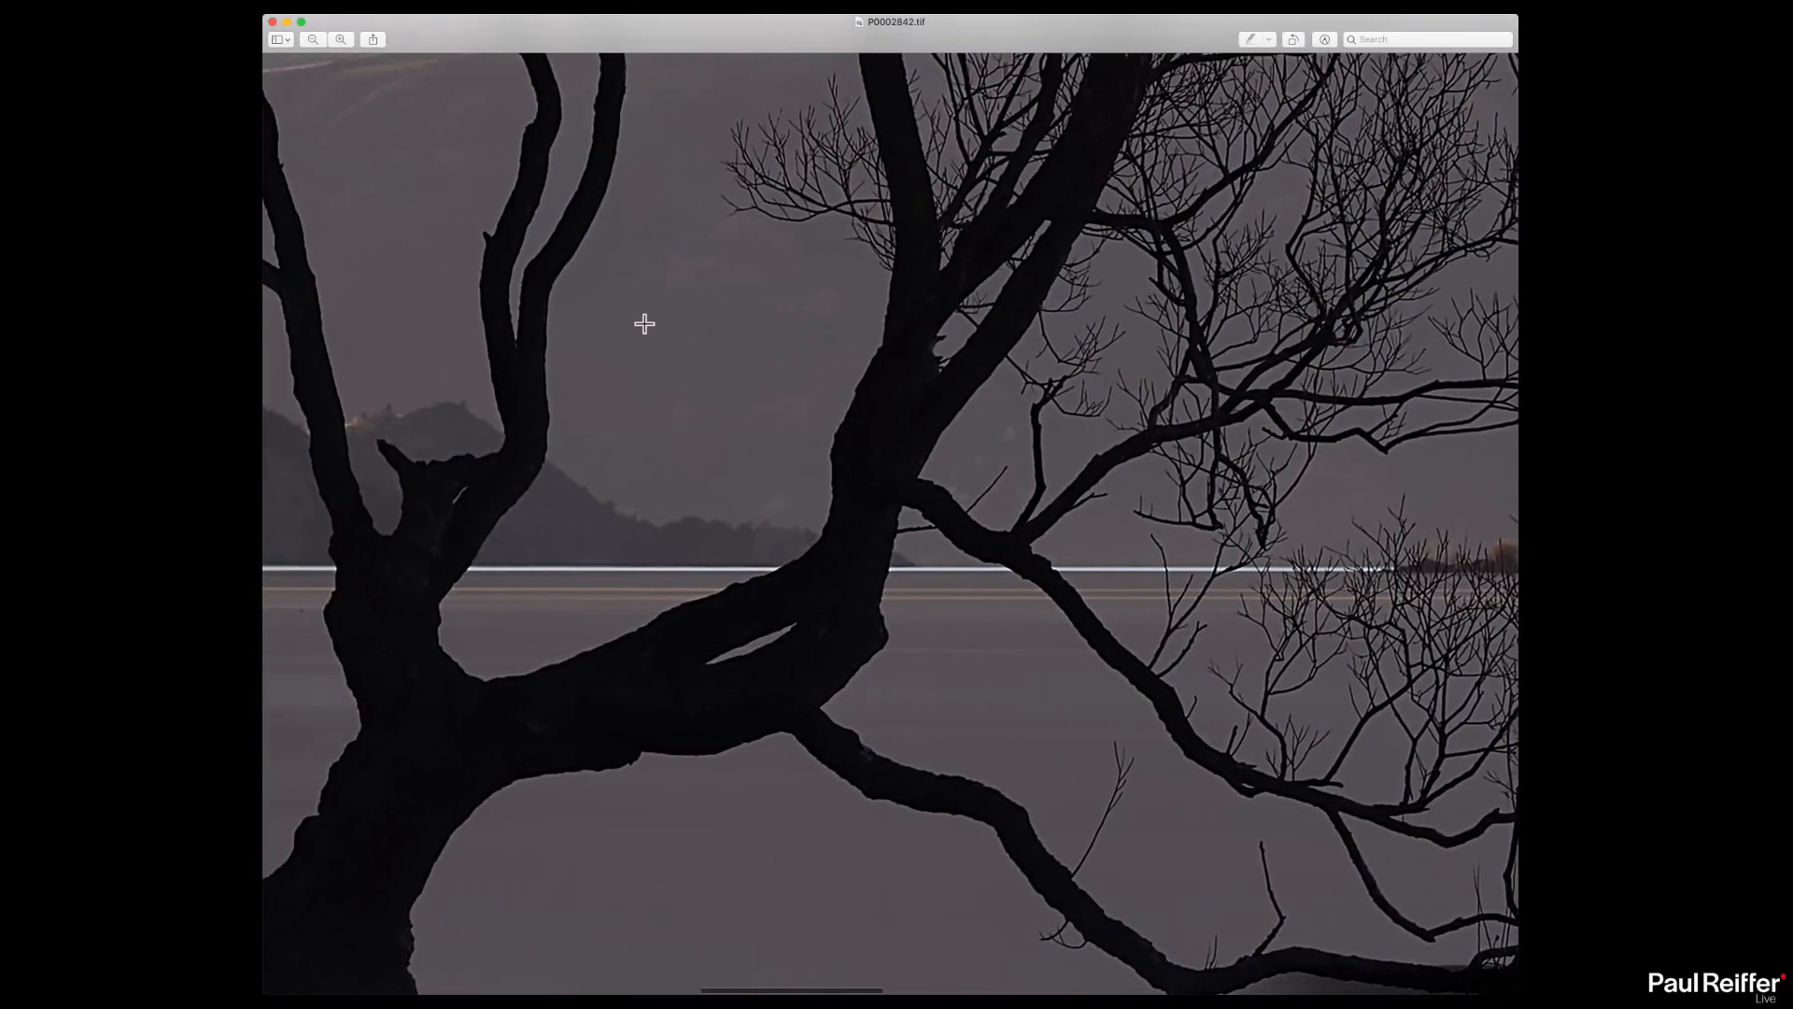
scroll(646, 323, "left", 10)
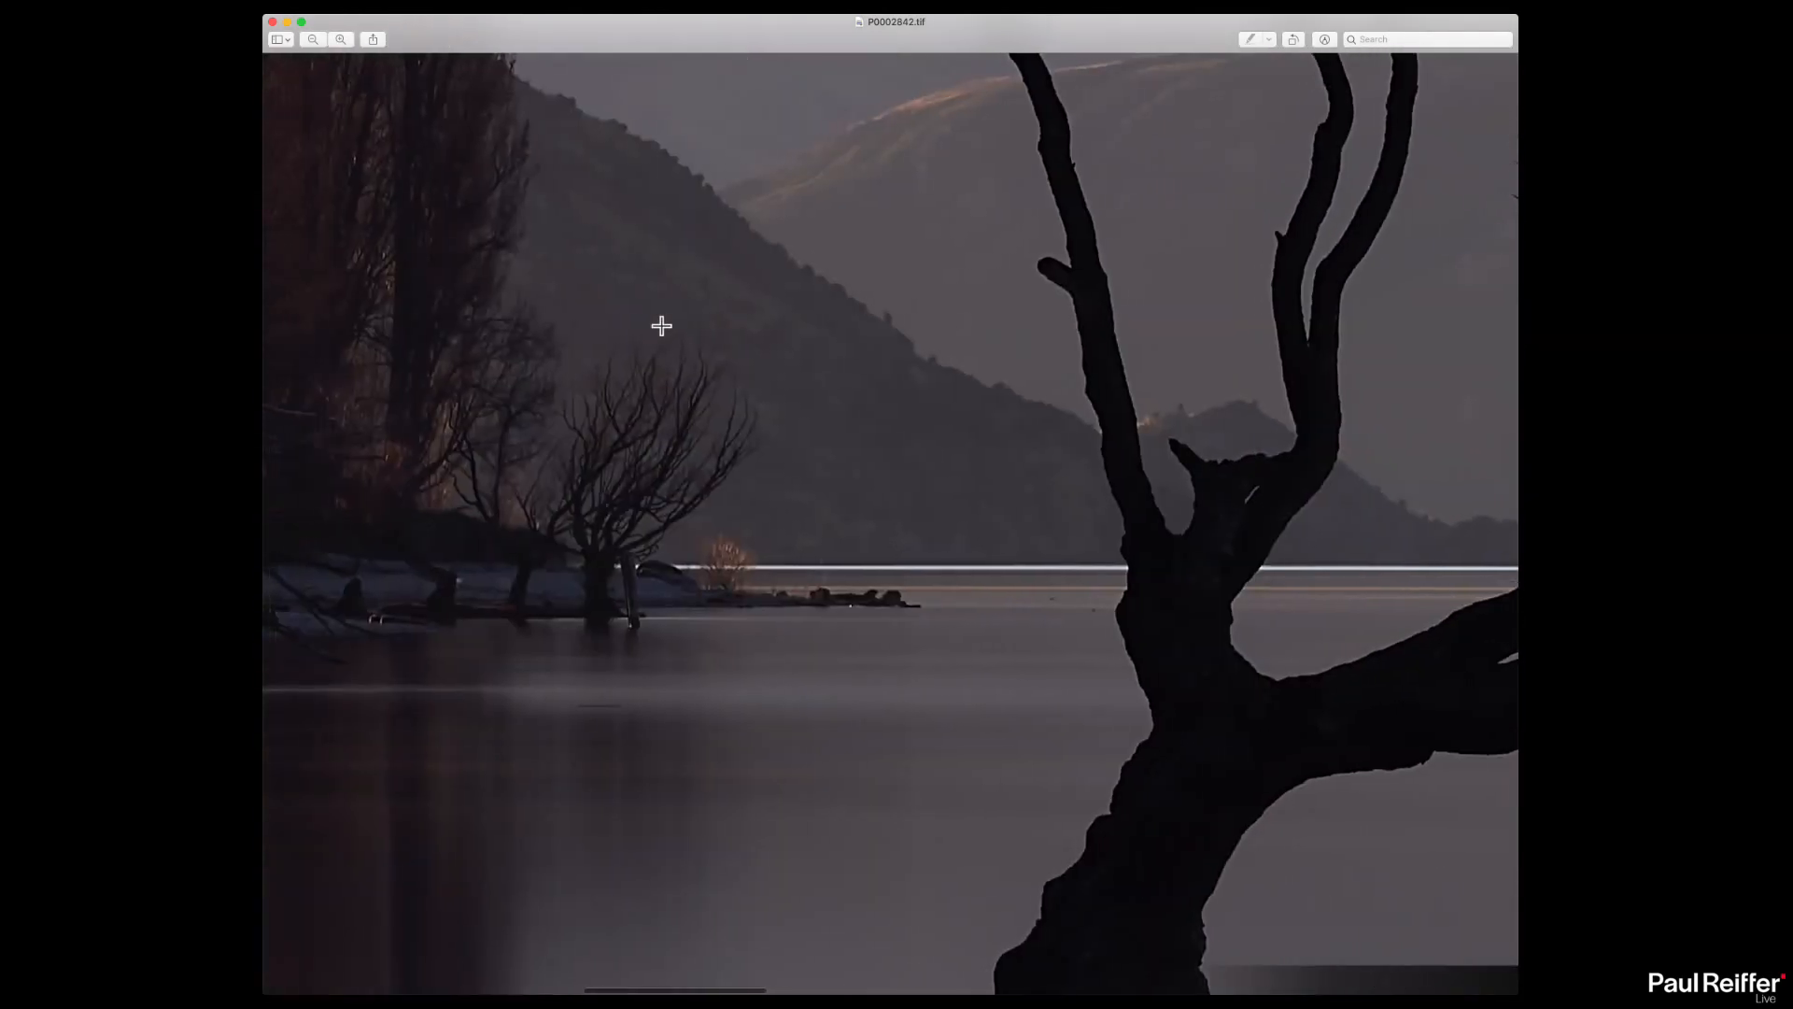
left_click(272, 22)
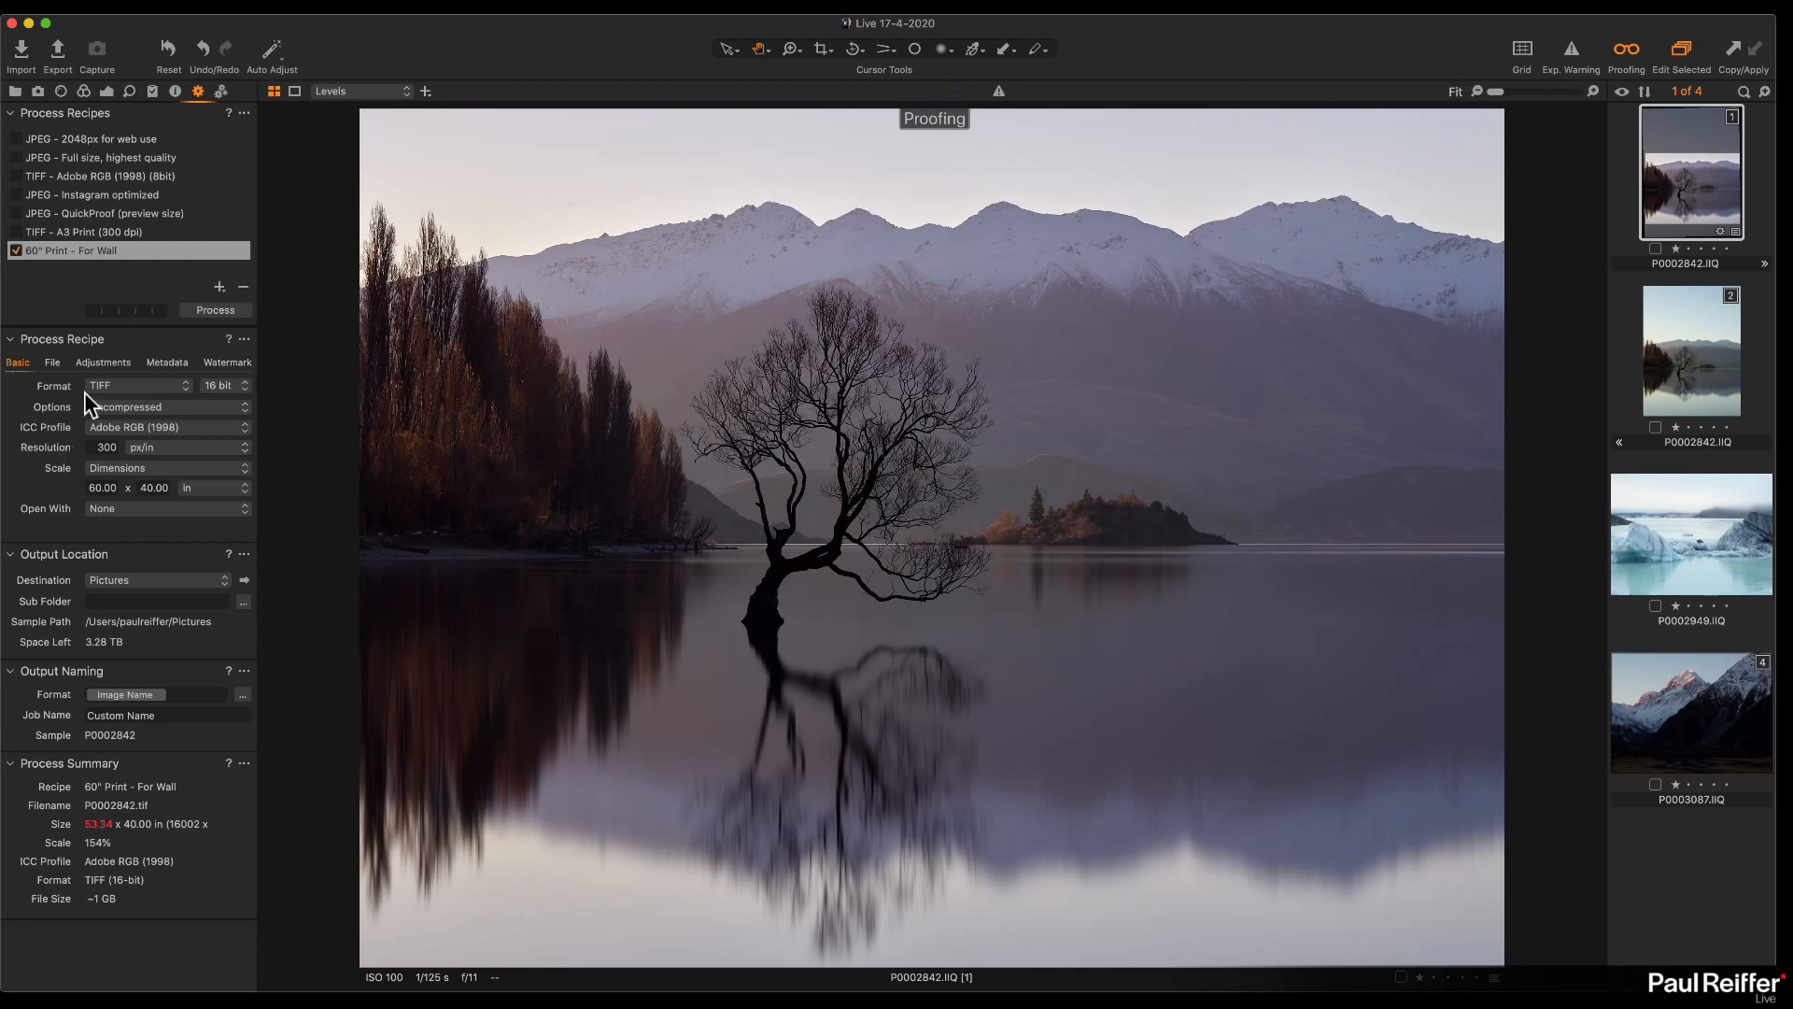
Step: Set the print recipe's dimensions to 20 x 15 in and its resolution to 600 px/in
left_click(105, 483)
type("20")
key("Tab")
key("Tab")
double_click(112, 452)
type("60")
key("Tab")
key("shift+Tab")
type("600")
key("Tab")
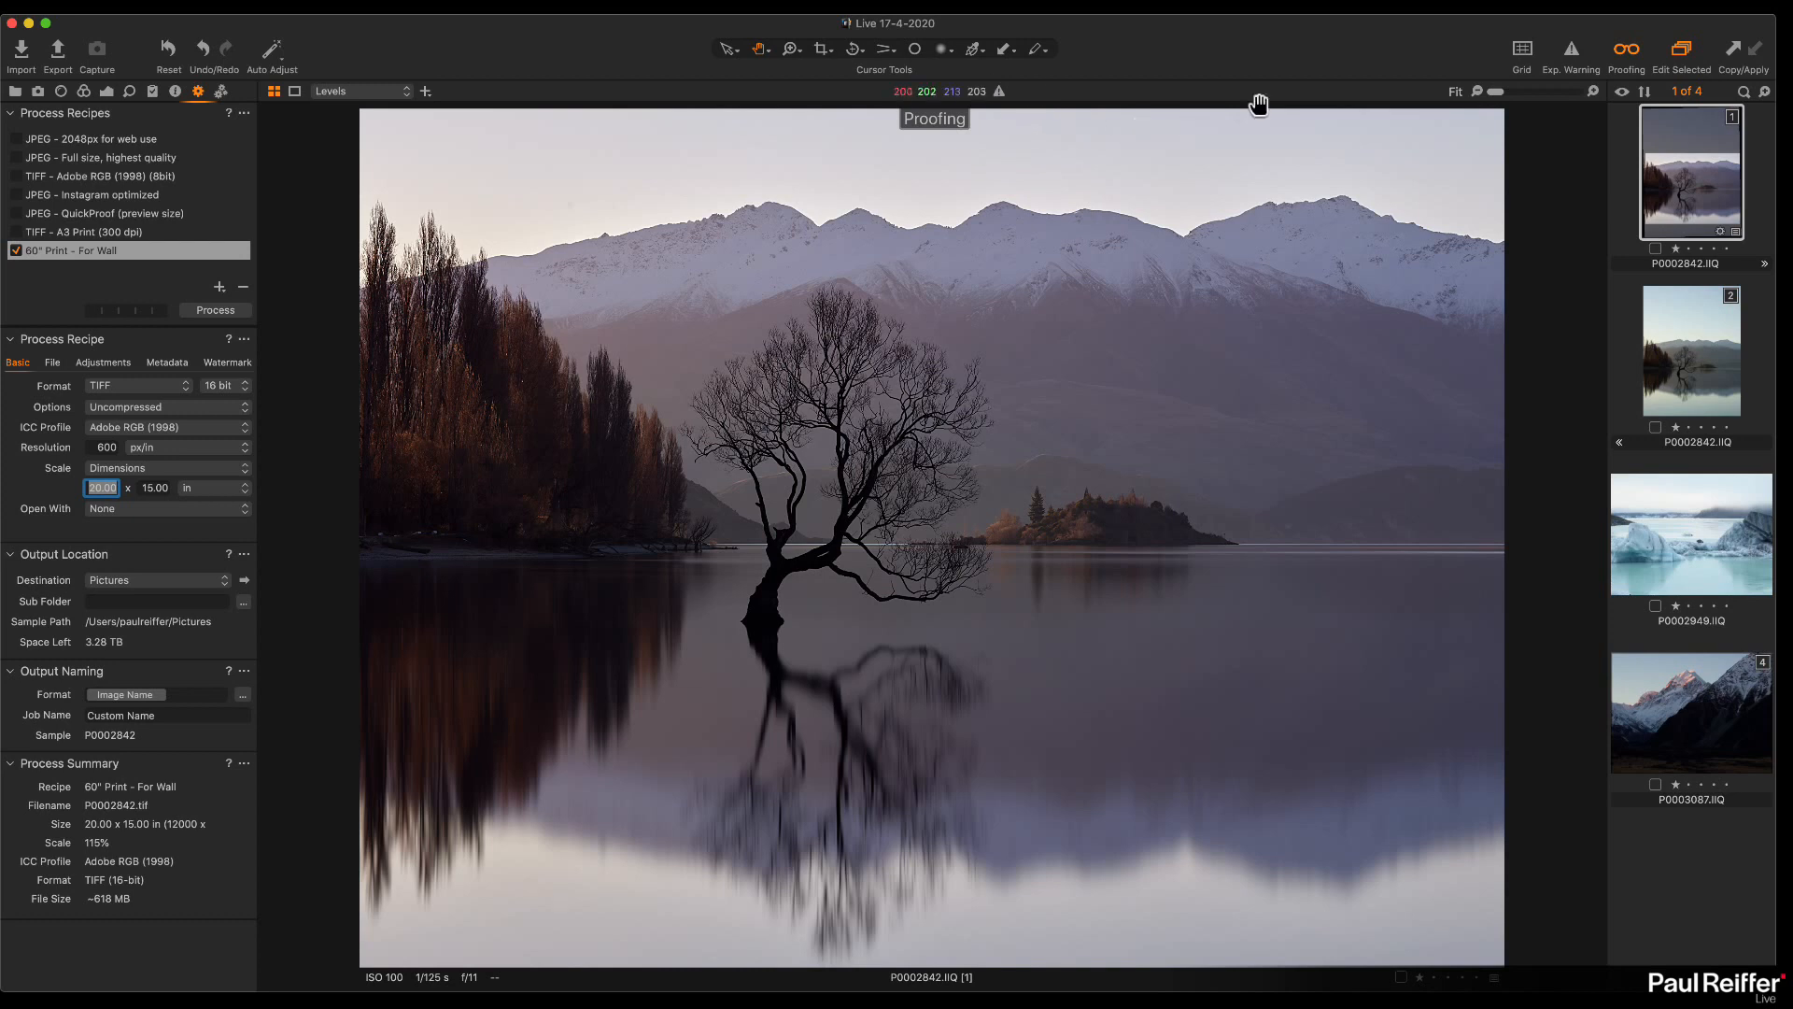
Step: Set the print recipe's resolution to 150 px/in, and turn off proofing after comparing the result at 100%
left_click(1593, 90)
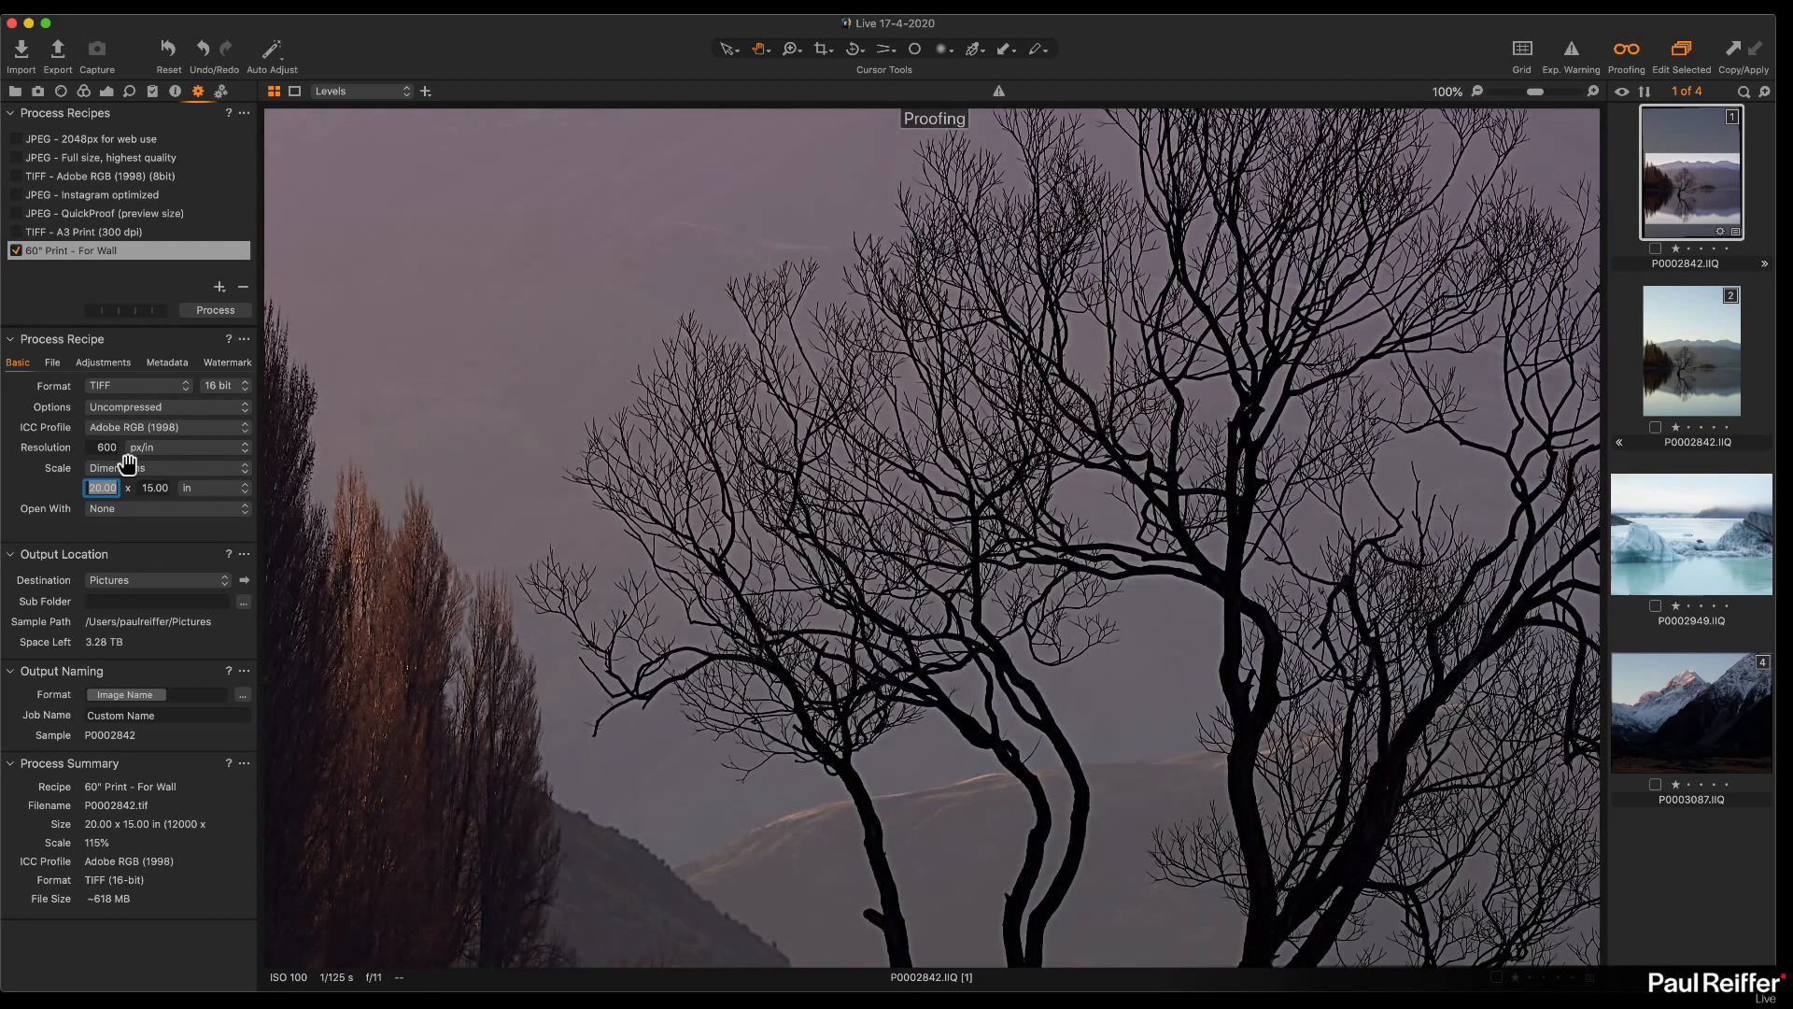
double_click(99, 447)
type("150")
key("Tab")
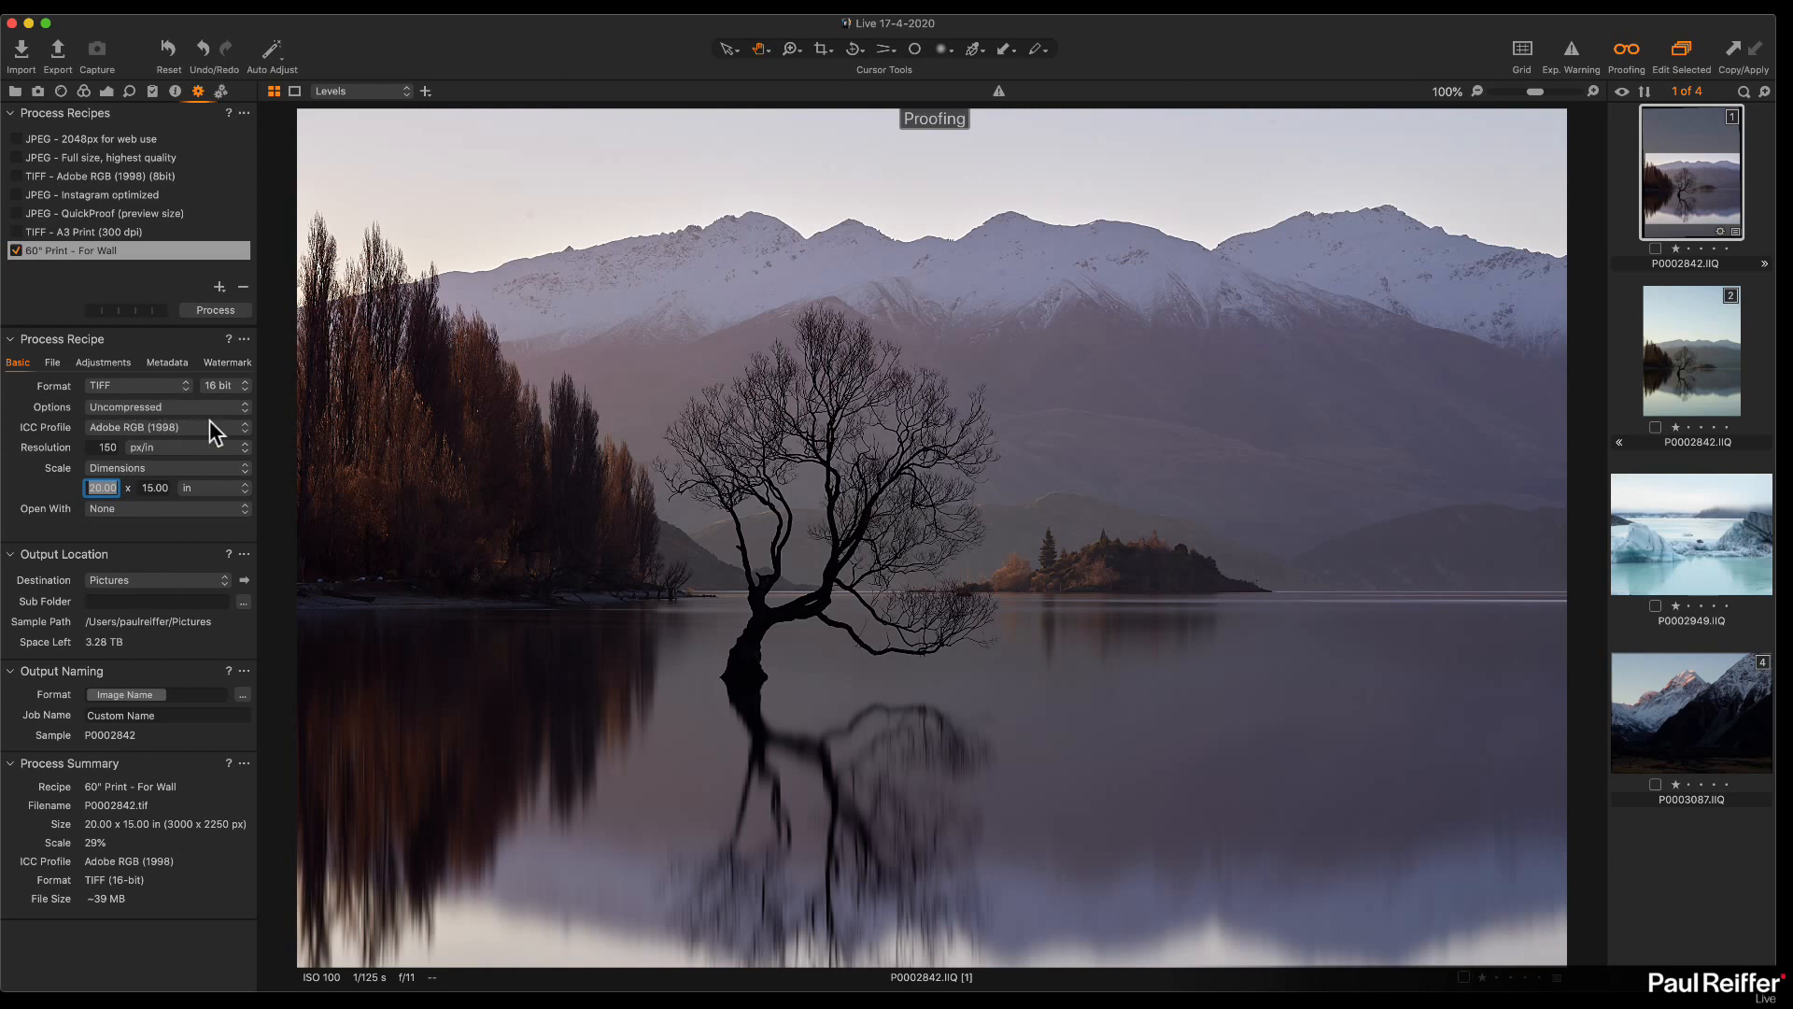
left_click(105, 362)
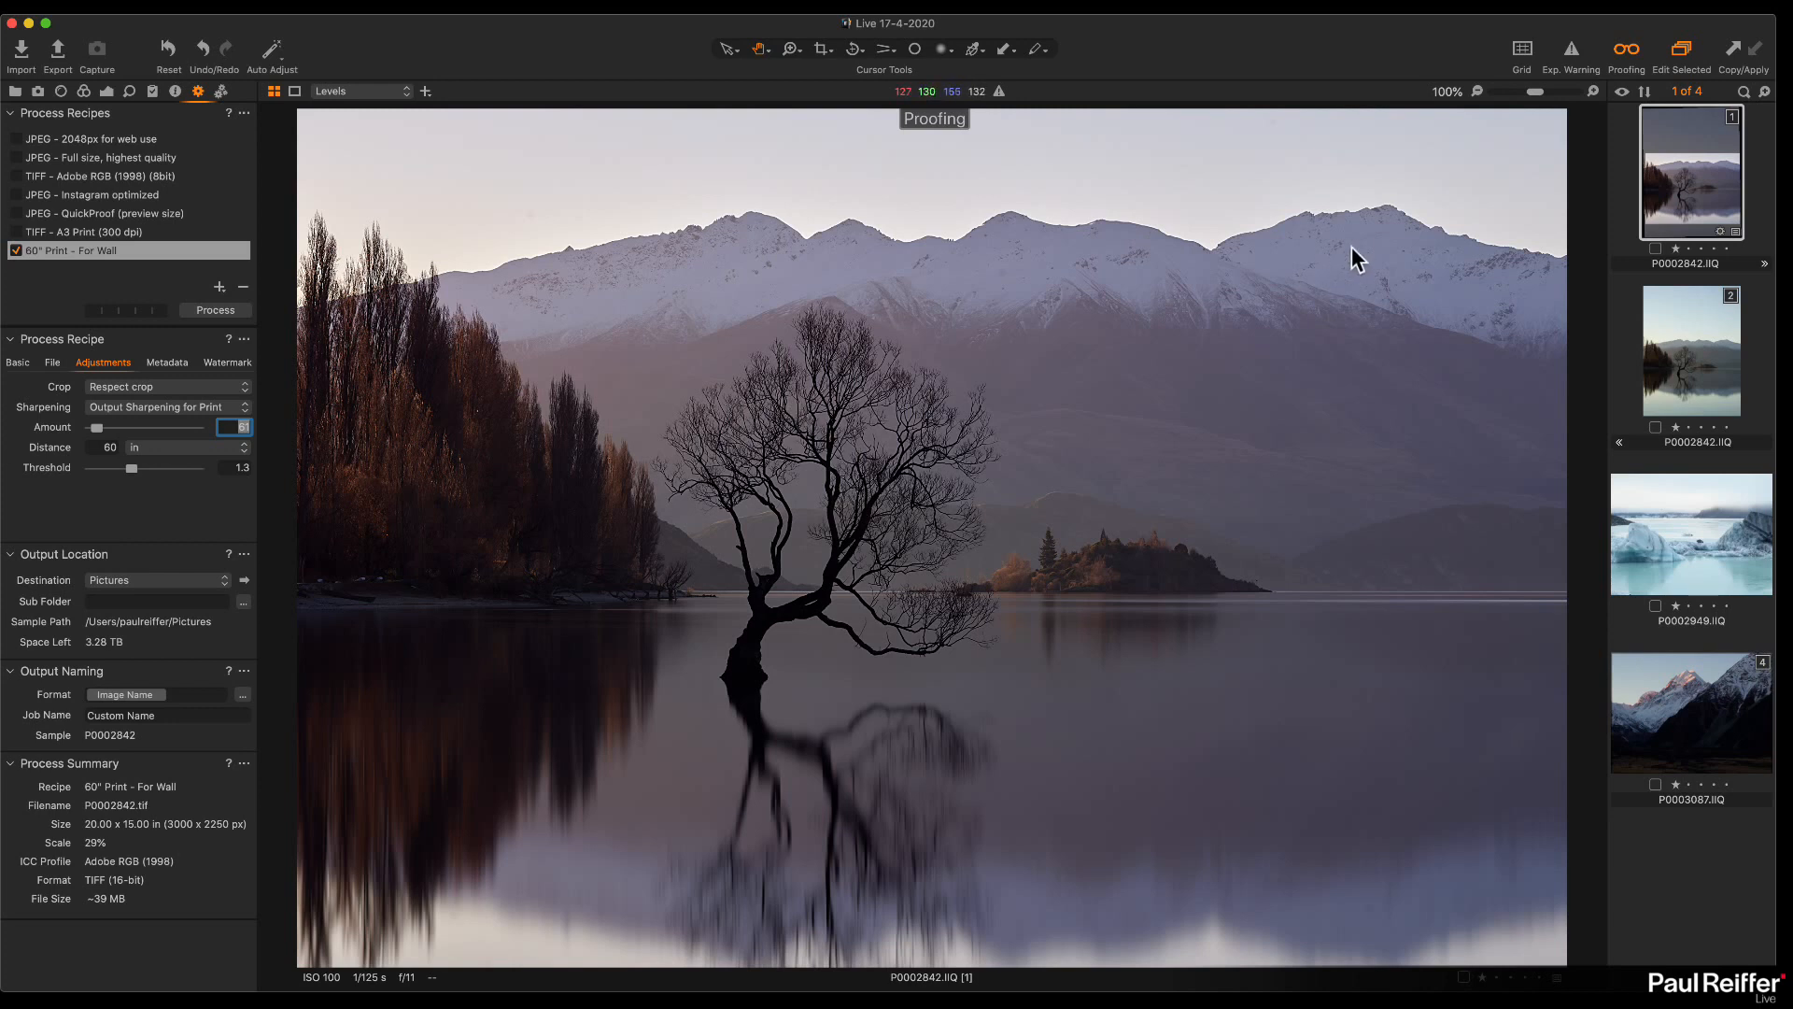
left_click(1625, 54)
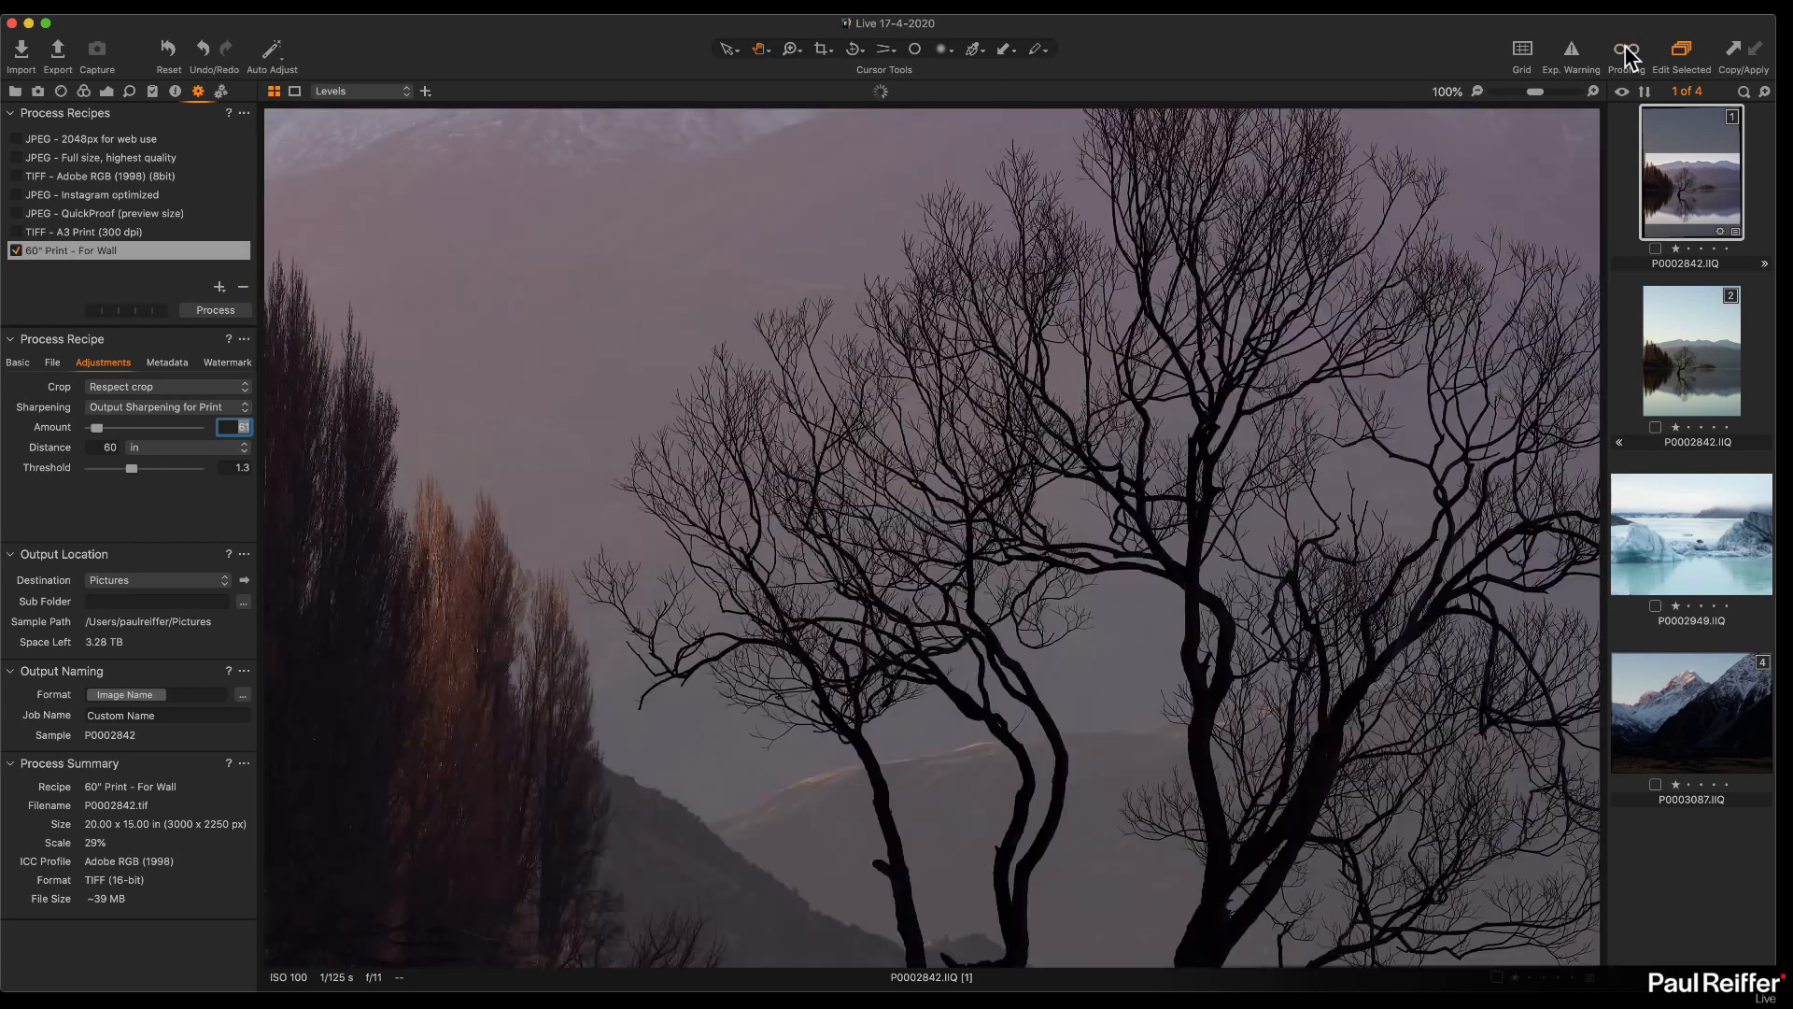
Step: Open the second user collection in the catalog library and hide the image browser
left_click(16, 91)
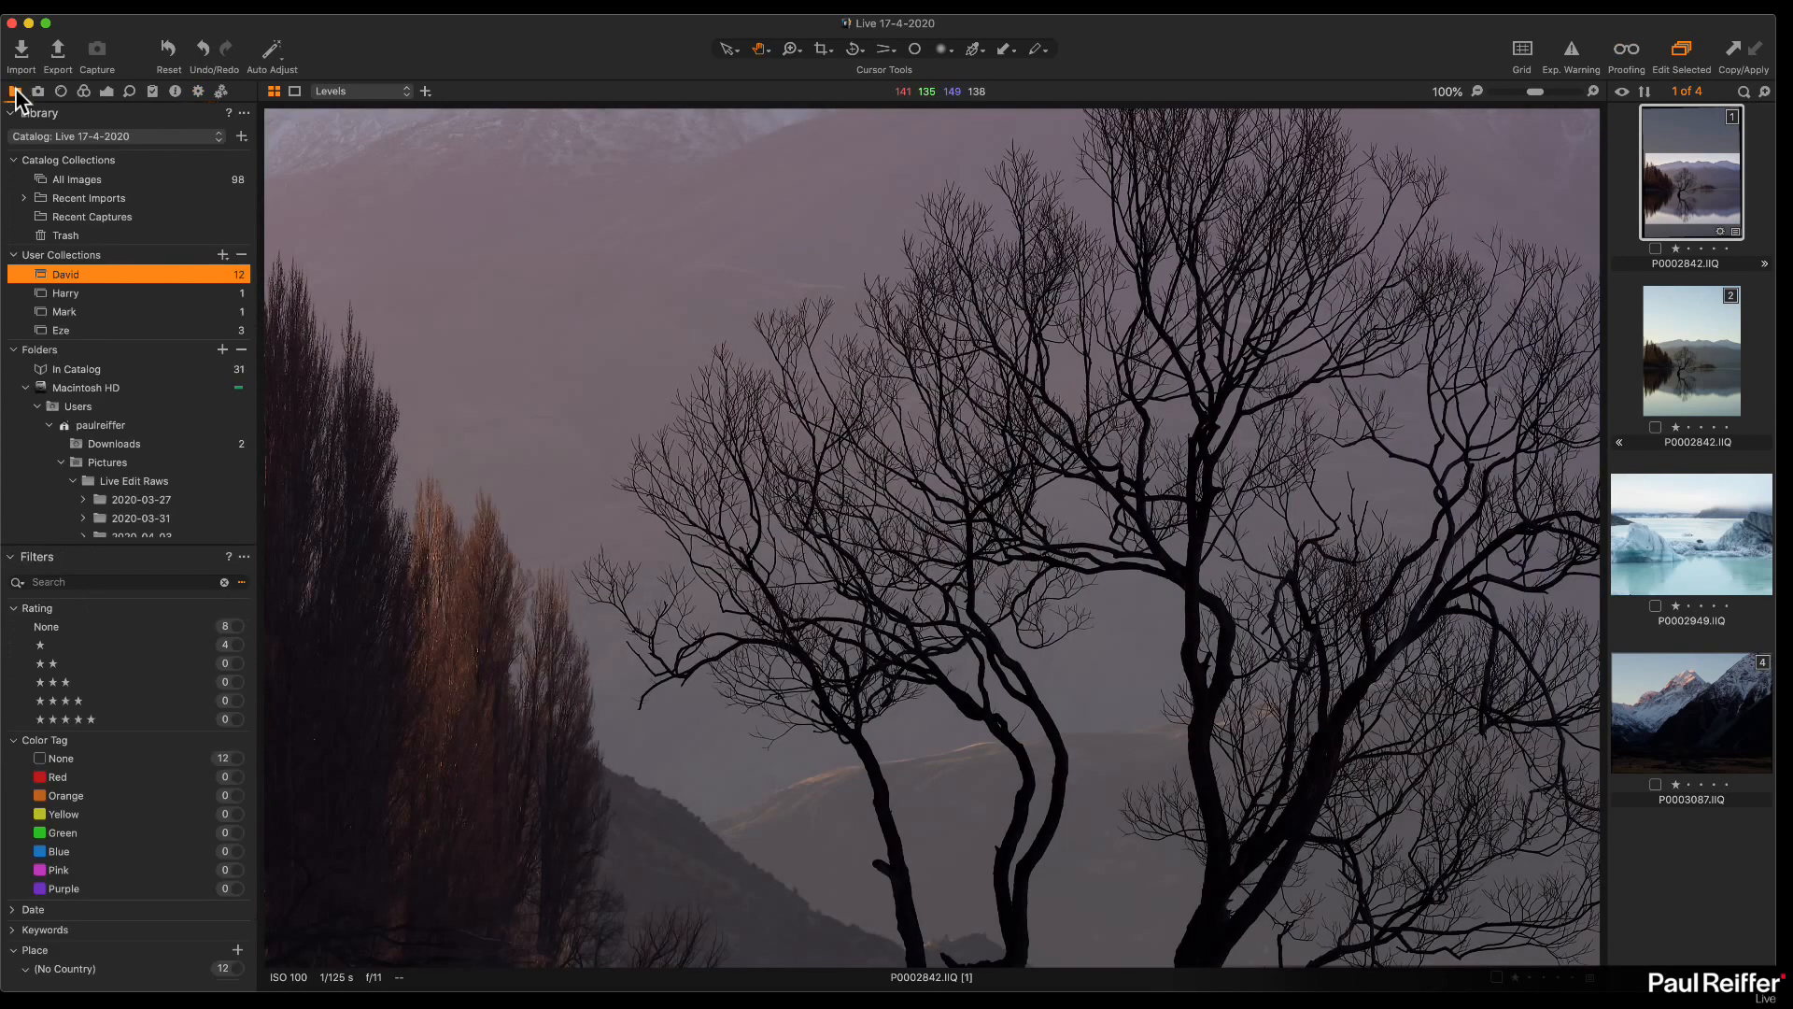
left_click(80, 293)
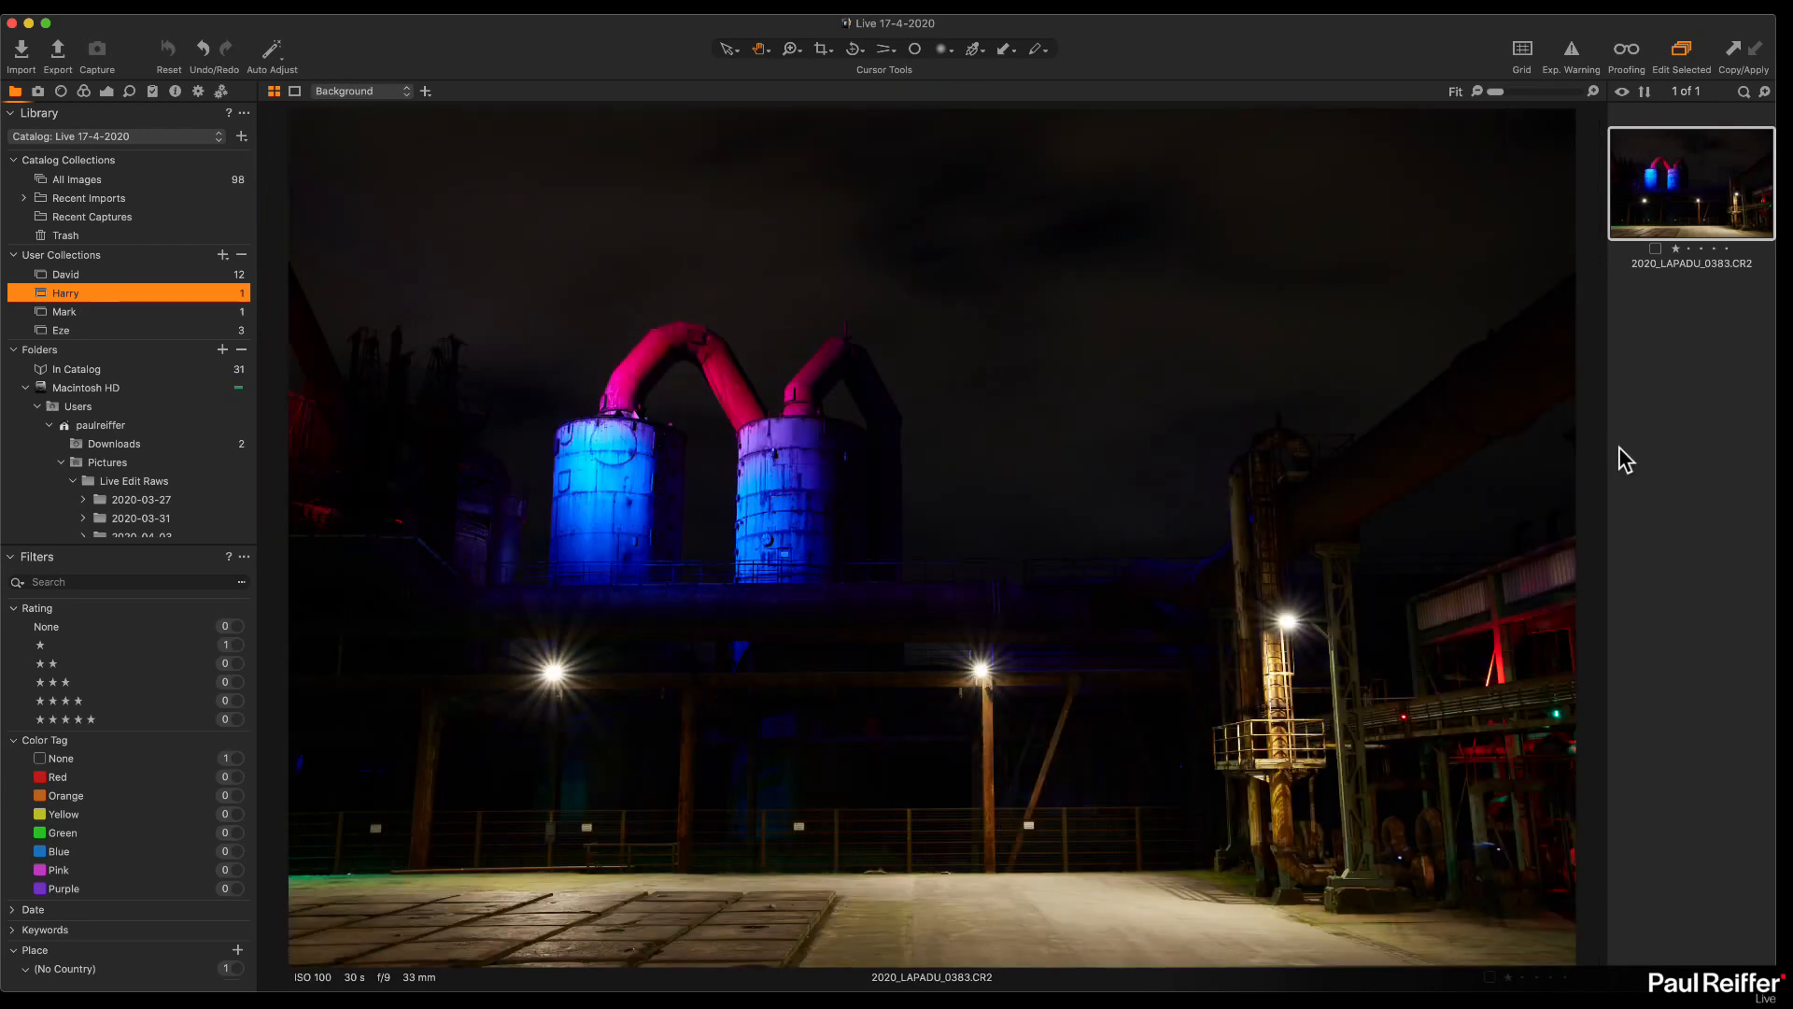
key("super+b")
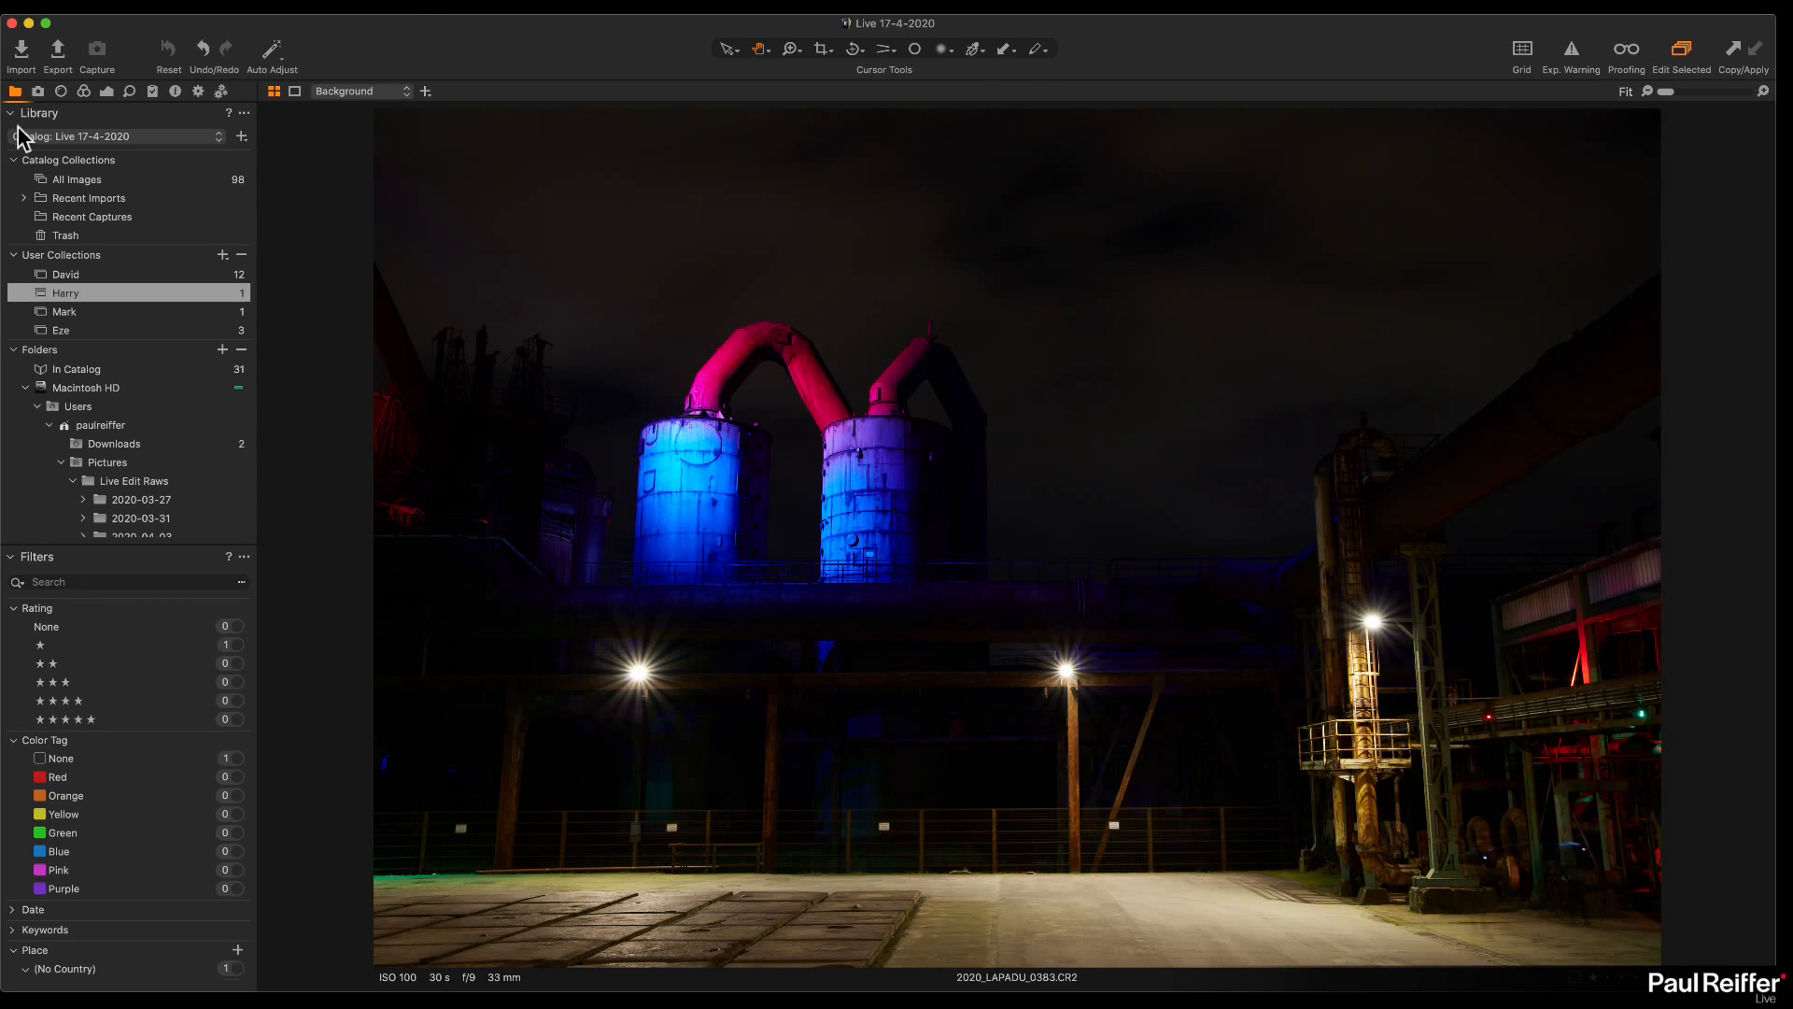
Step: Check the EXIF metadata of the industrial night photo for the lens and camera used
left_click(61, 91)
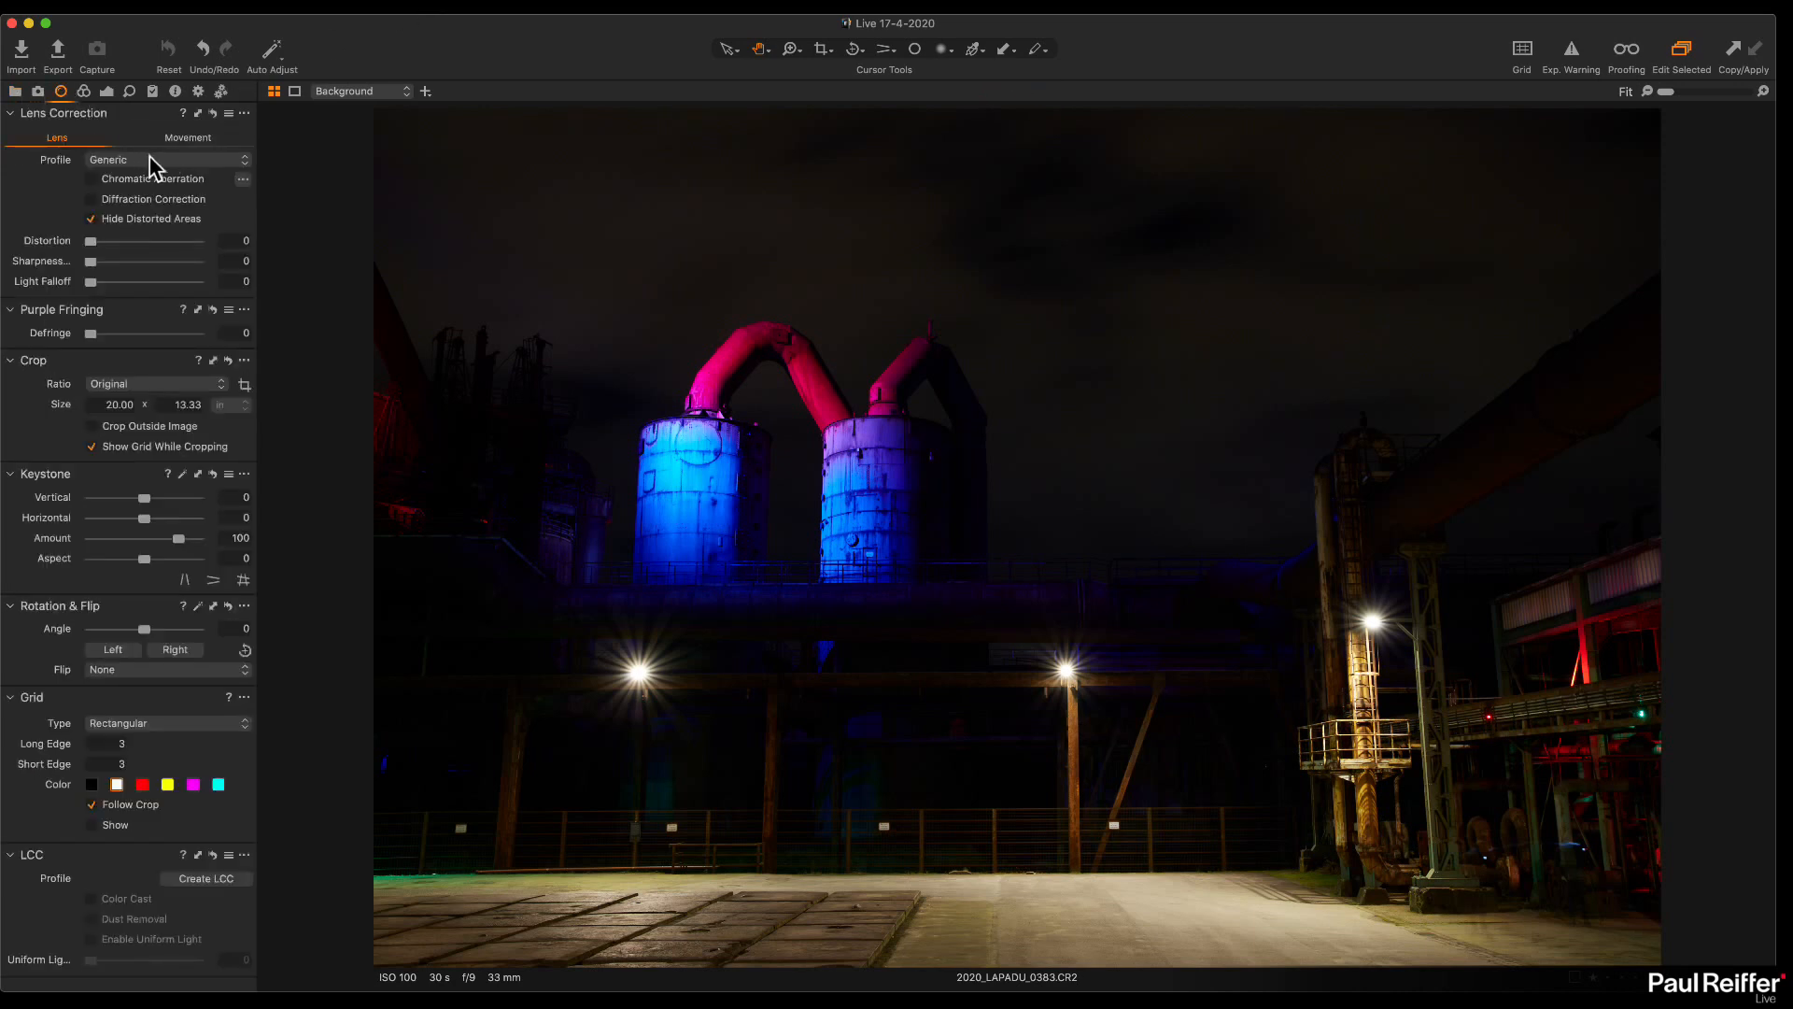
left_click(176, 92)
scroll(196, 313, "down", 5)
scroll(196, 313, "up", 5)
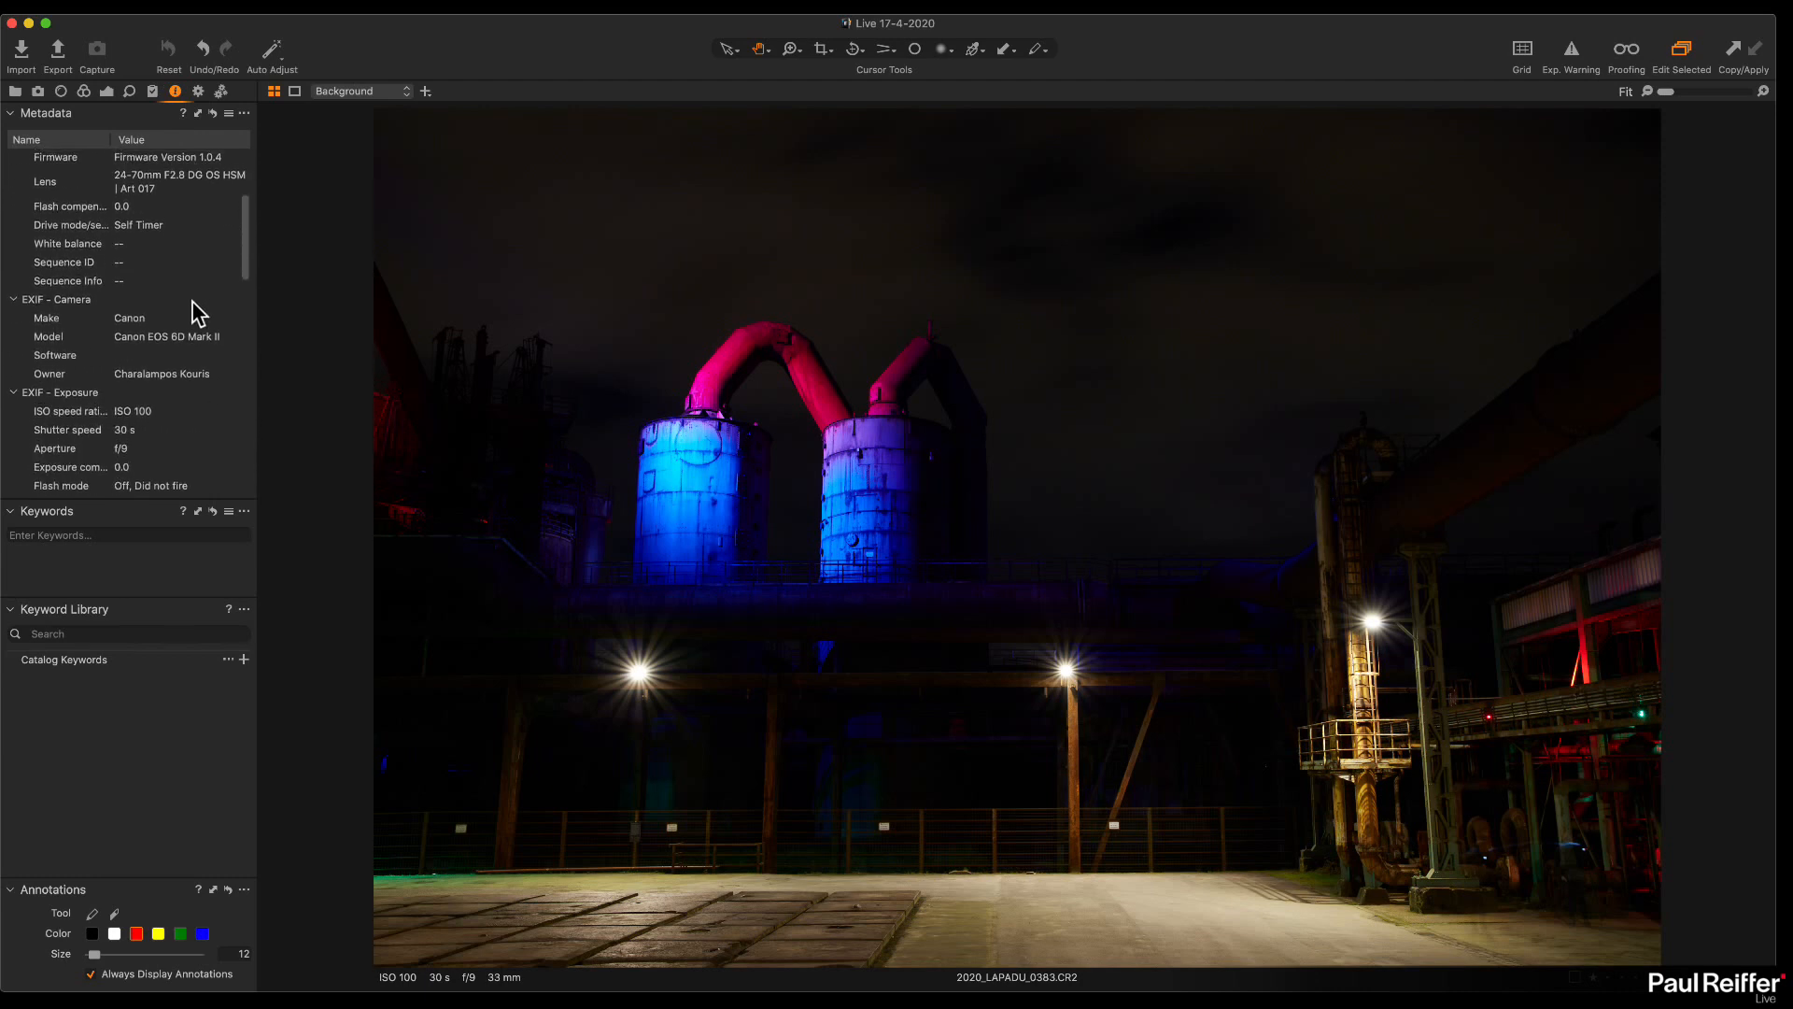
Step: Look through the available lens correction profiles for the night photo, and close the list without choosing one
left_click(62, 92)
left_click(172, 159)
mouse_move(205, 238)
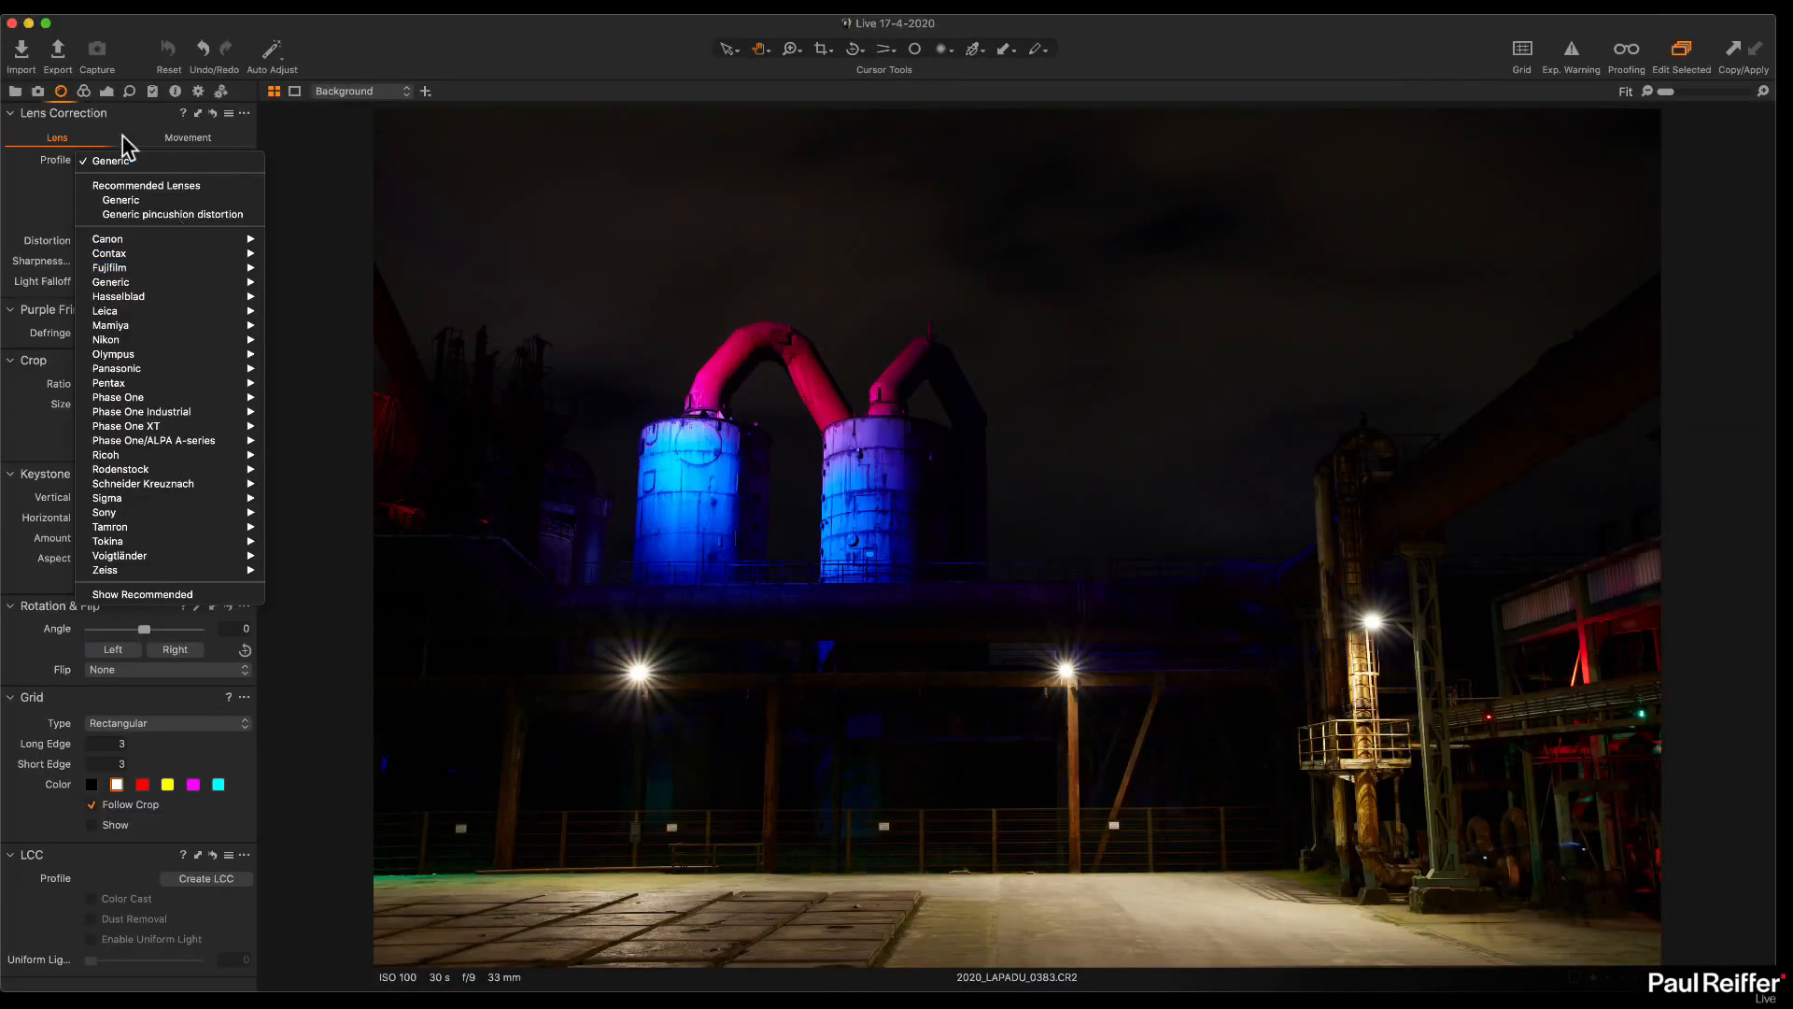
left_click(136, 100)
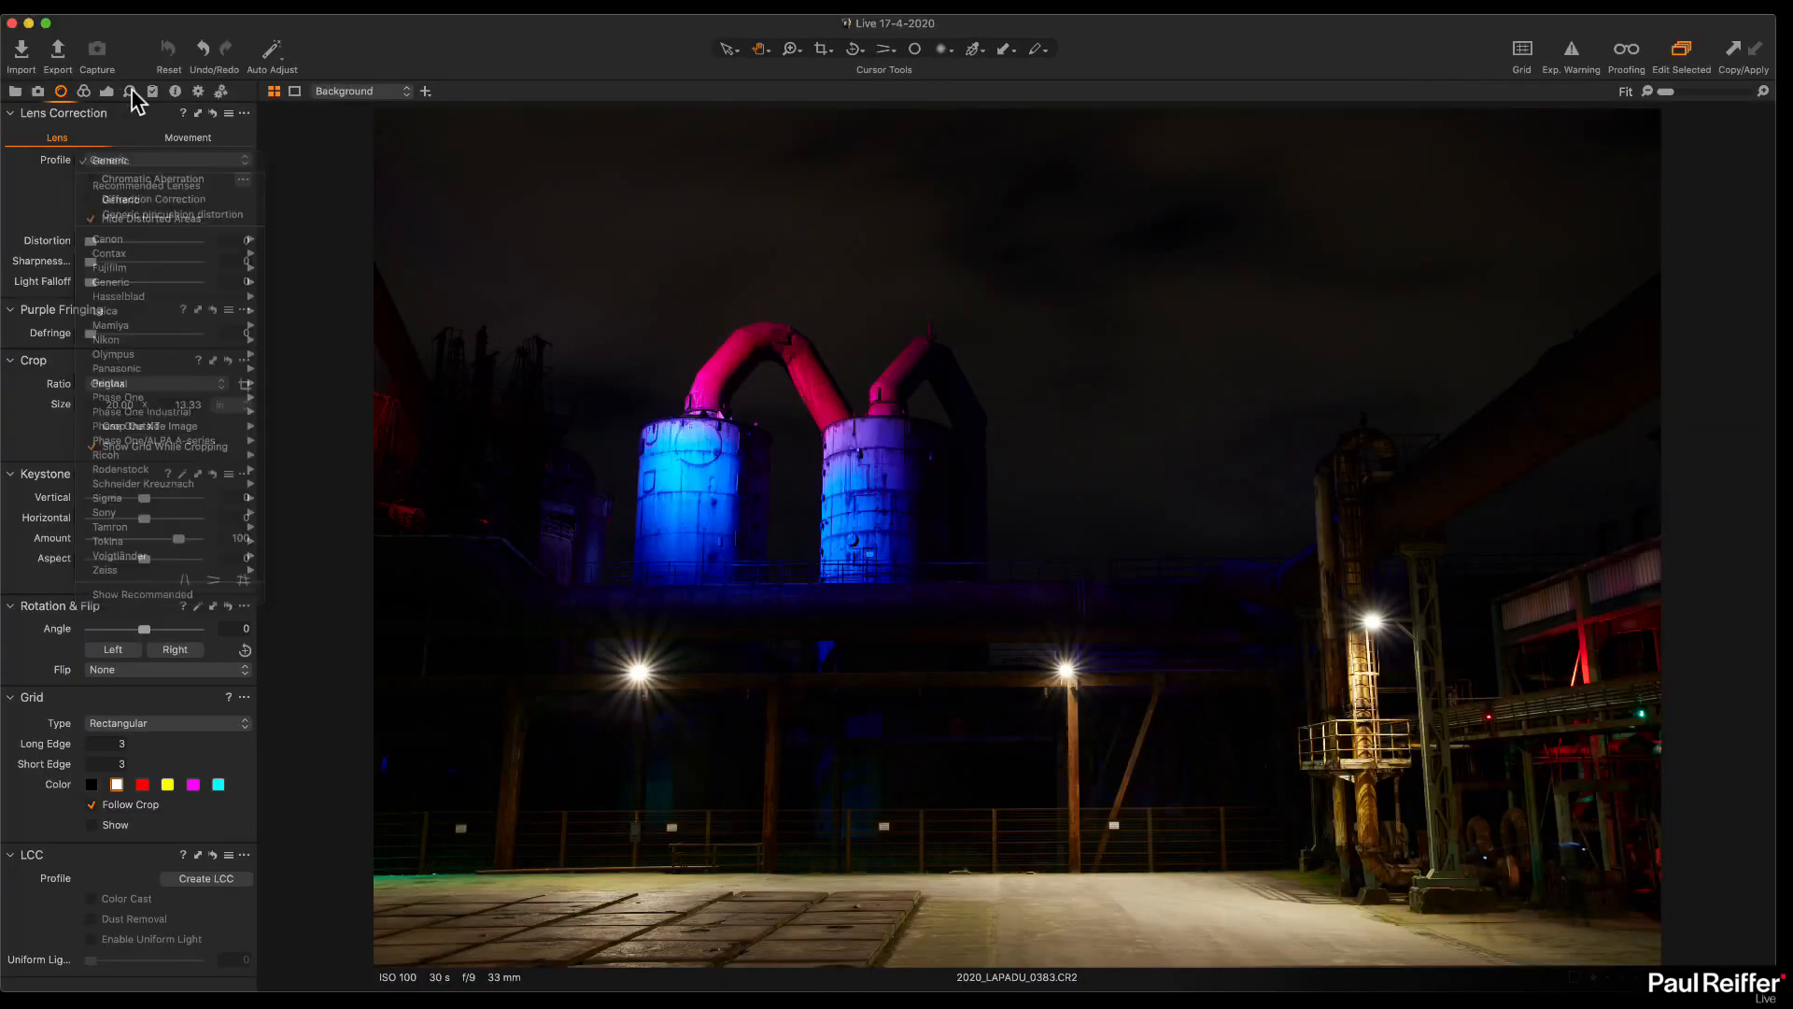
Step: Recheck the night photo's lens model in the metadata and look for a matching correction profile, keeping Generic
left_click(175, 91)
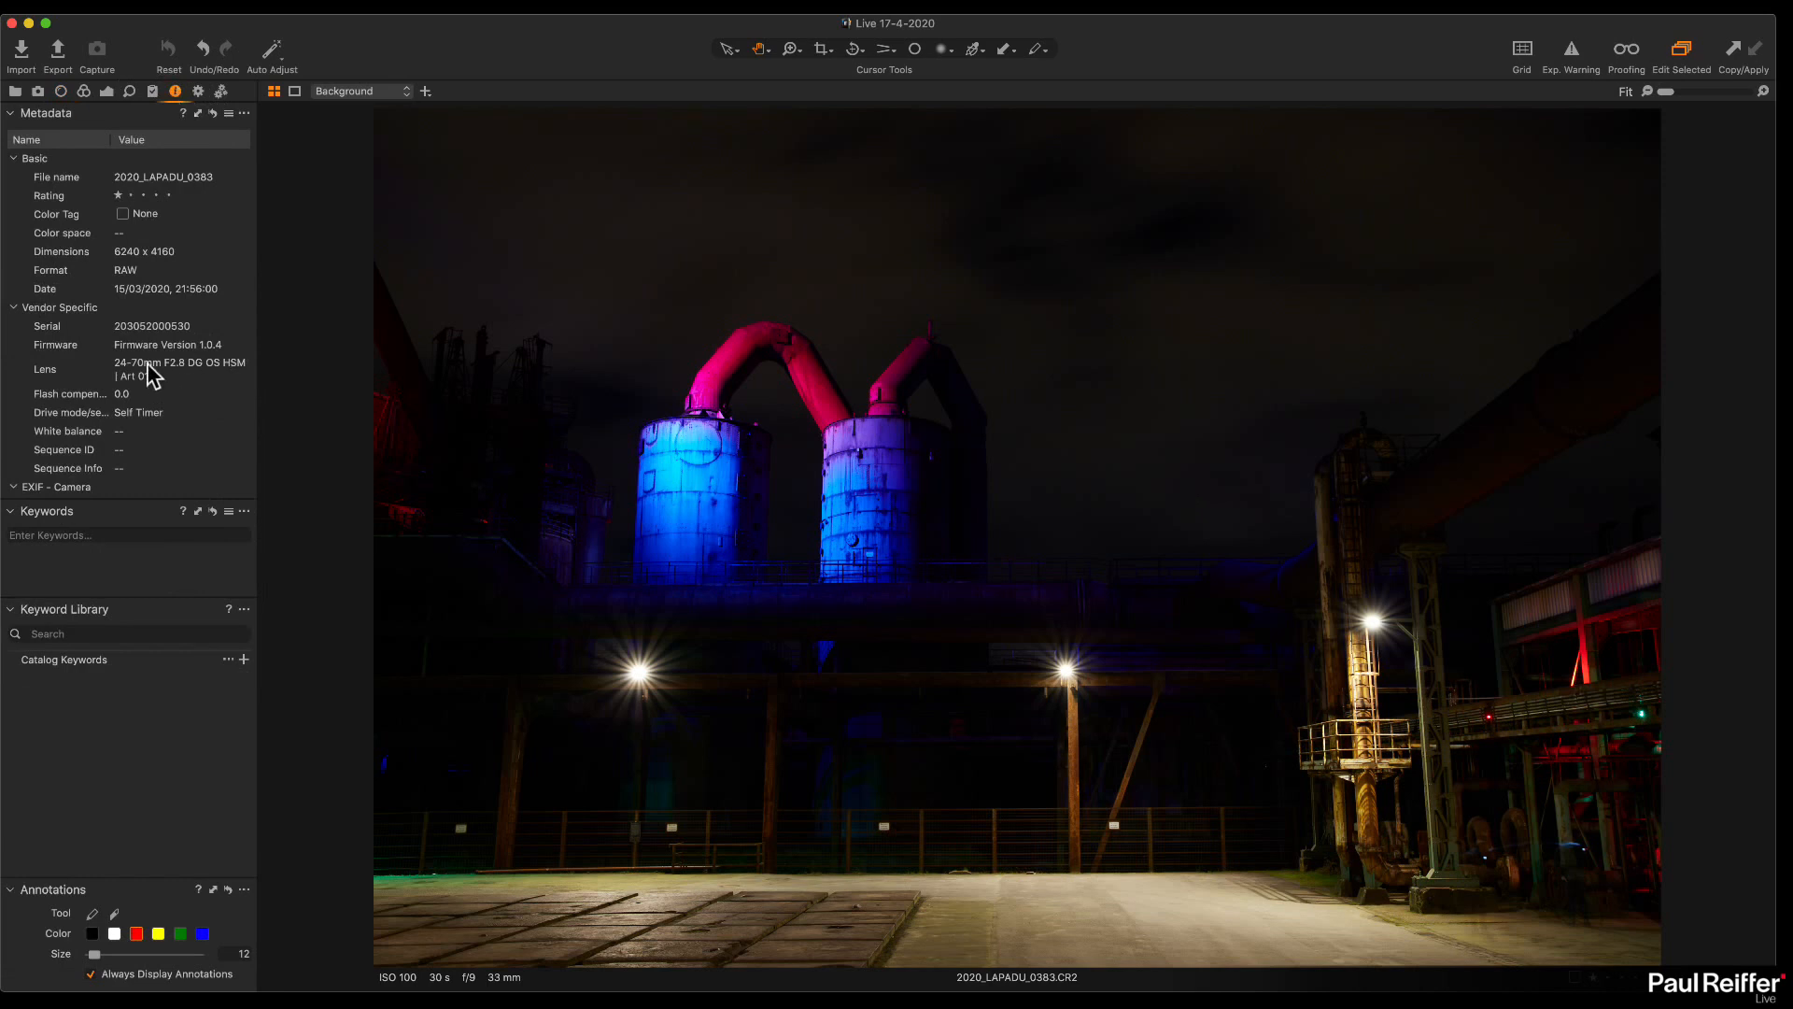
left_click(60, 90)
left_click(160, 160)
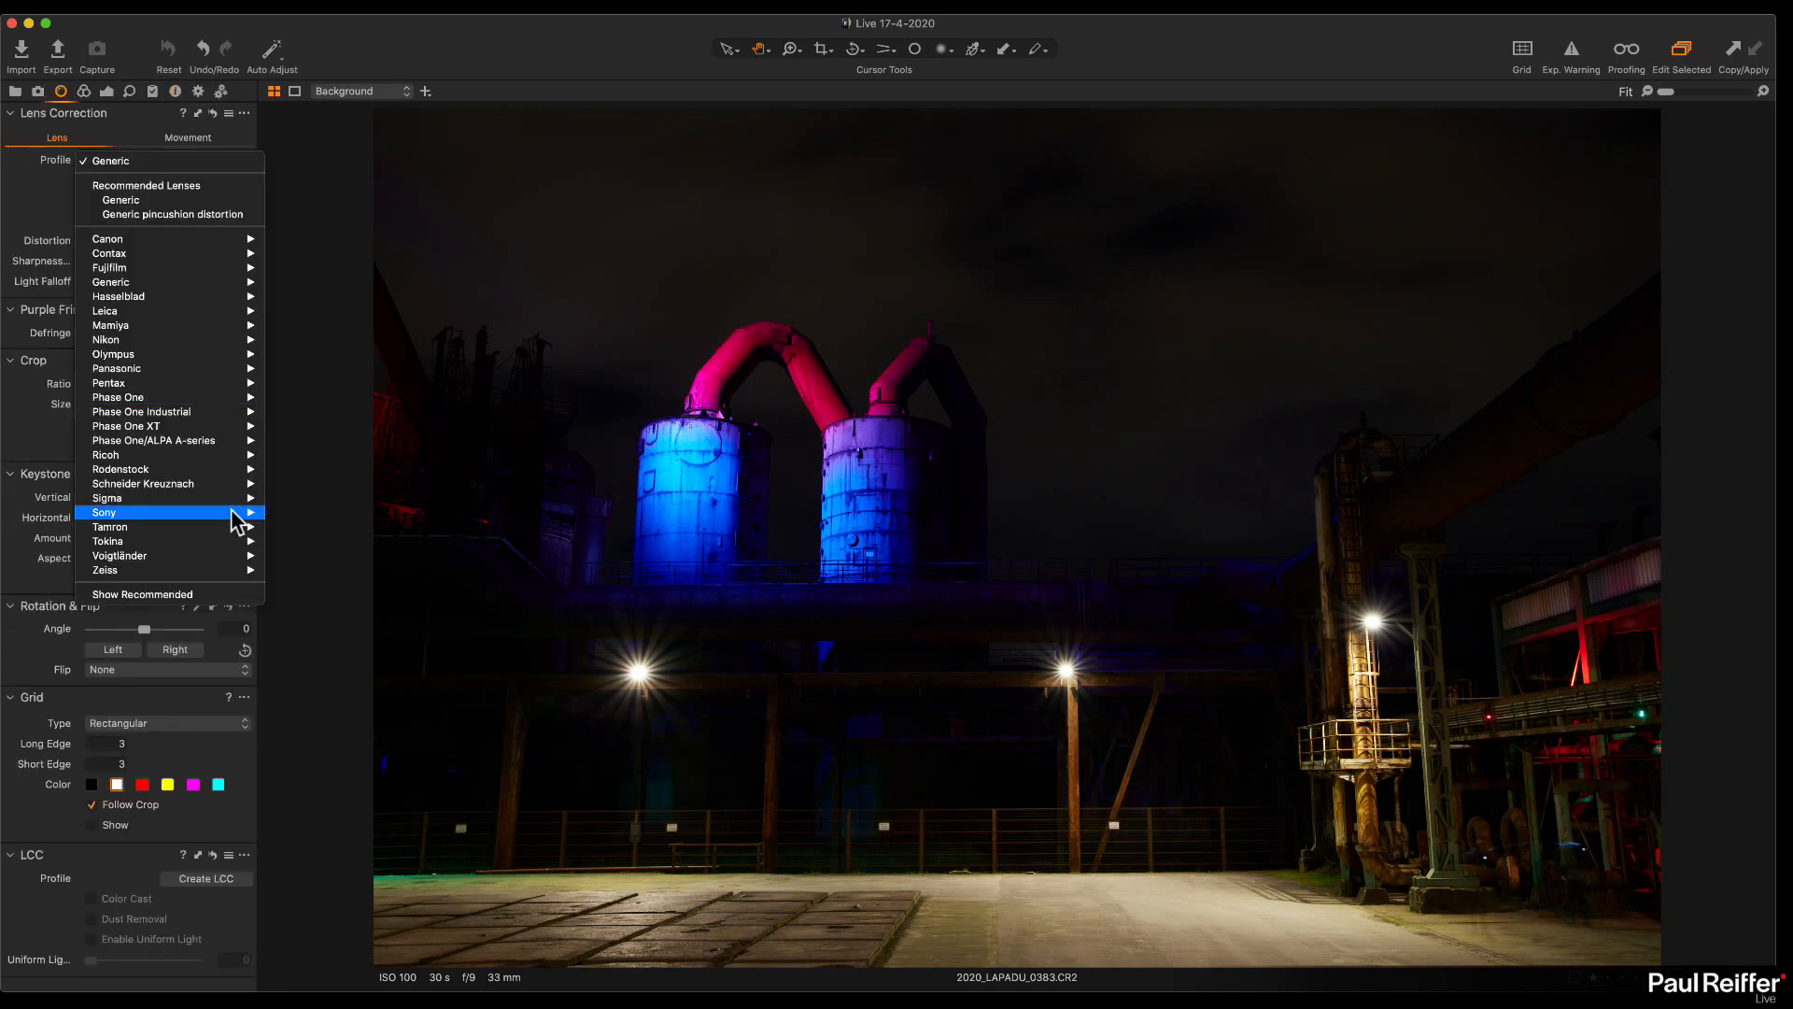
mouse_move(229, 508)
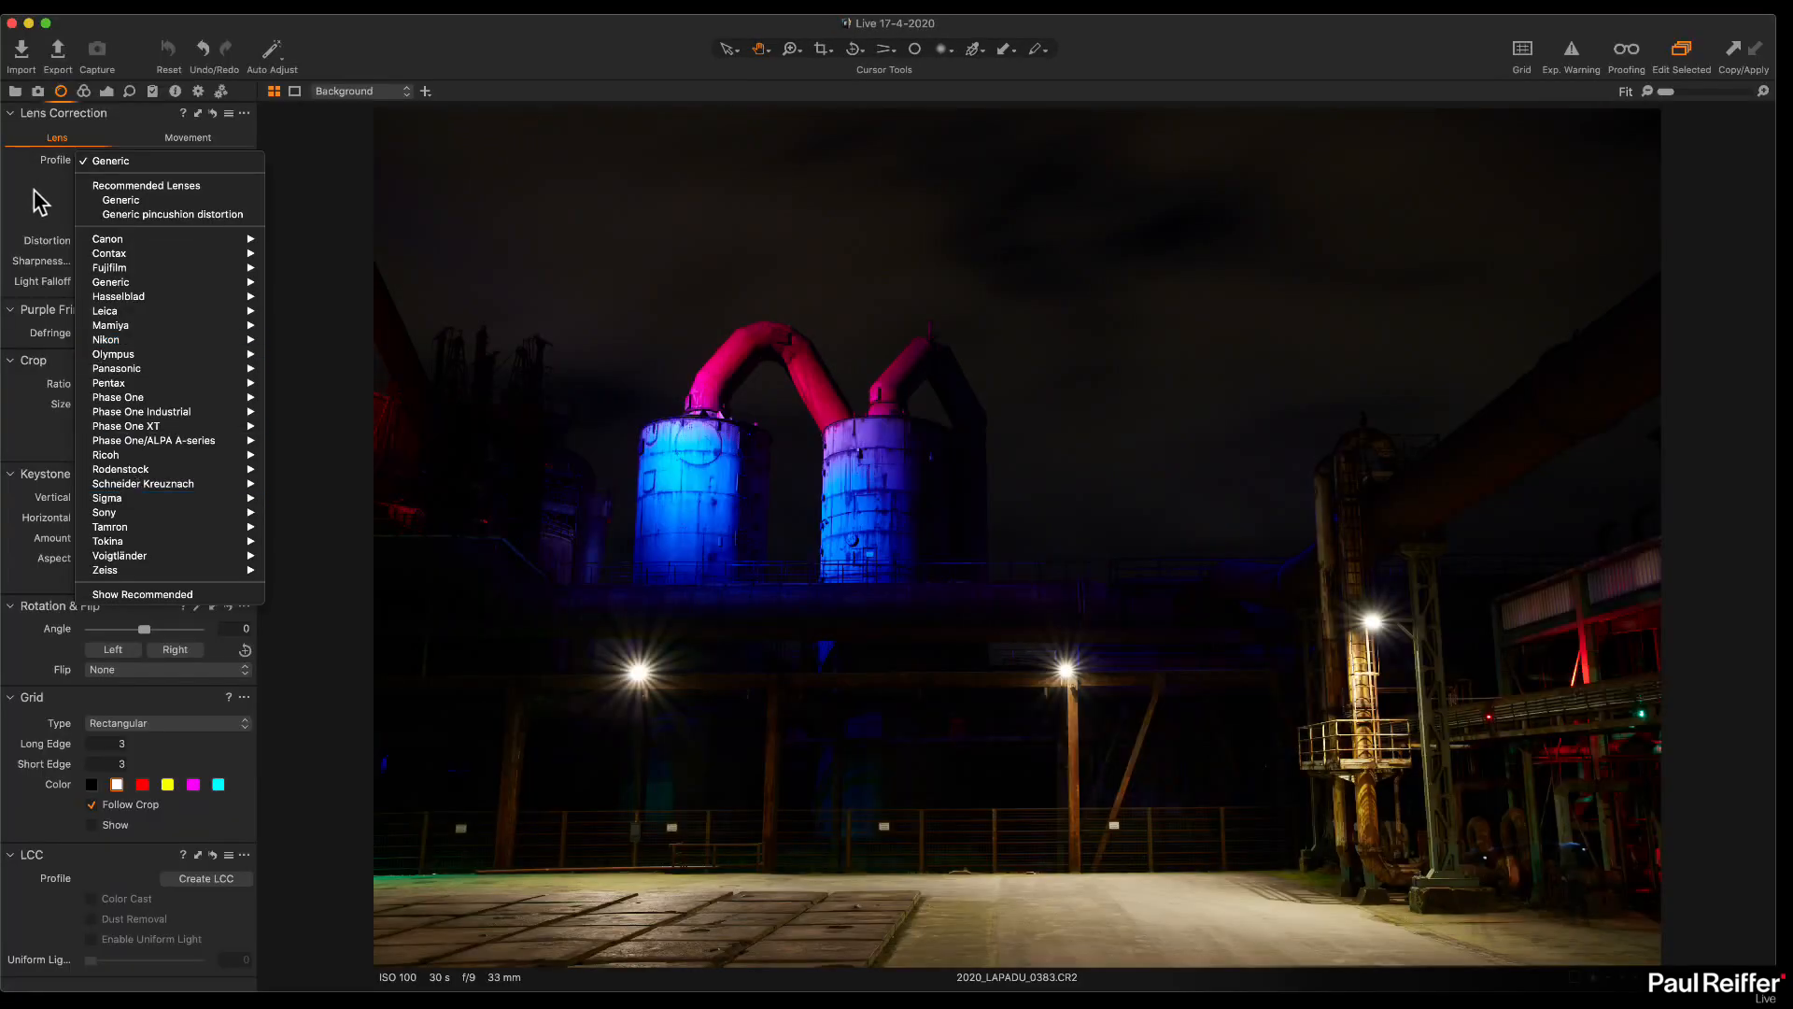
left_click(183, 159)
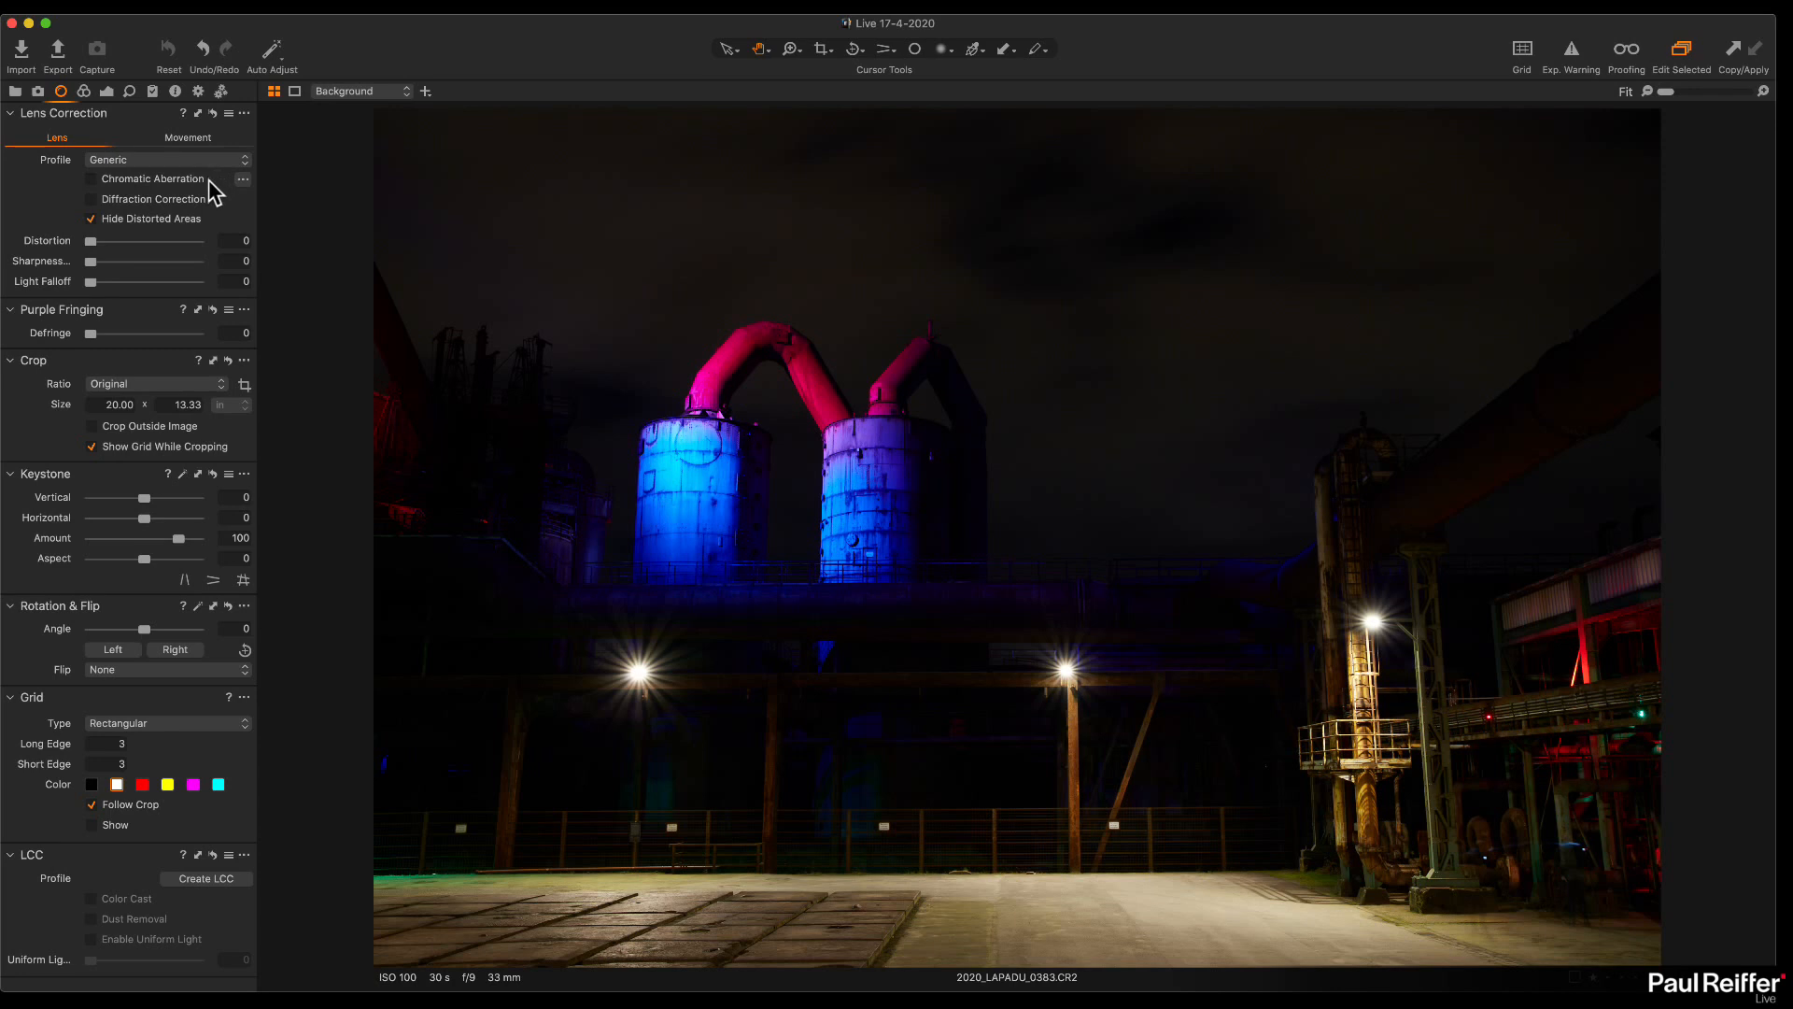
Step: Enable chromatic aberration and diffraction correction for the night photo, and inspect the left lamp at 100%
left_click(128, 179)
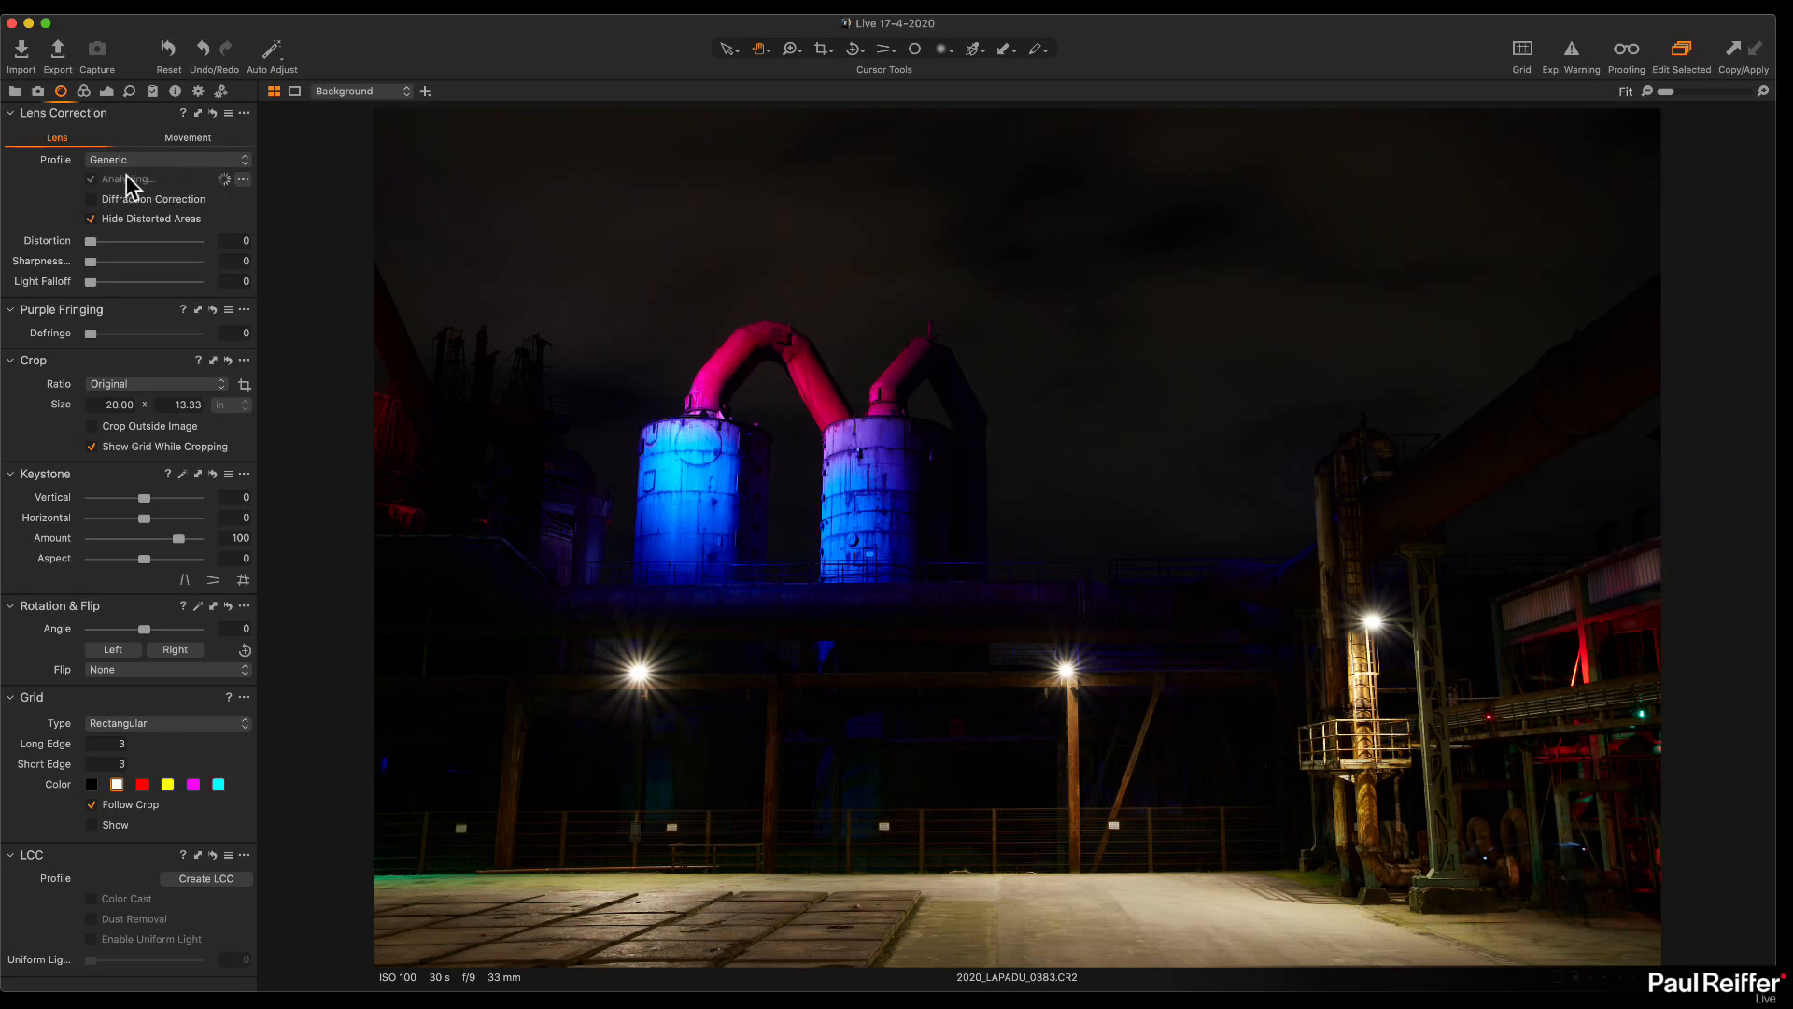
left_click(243, 179)
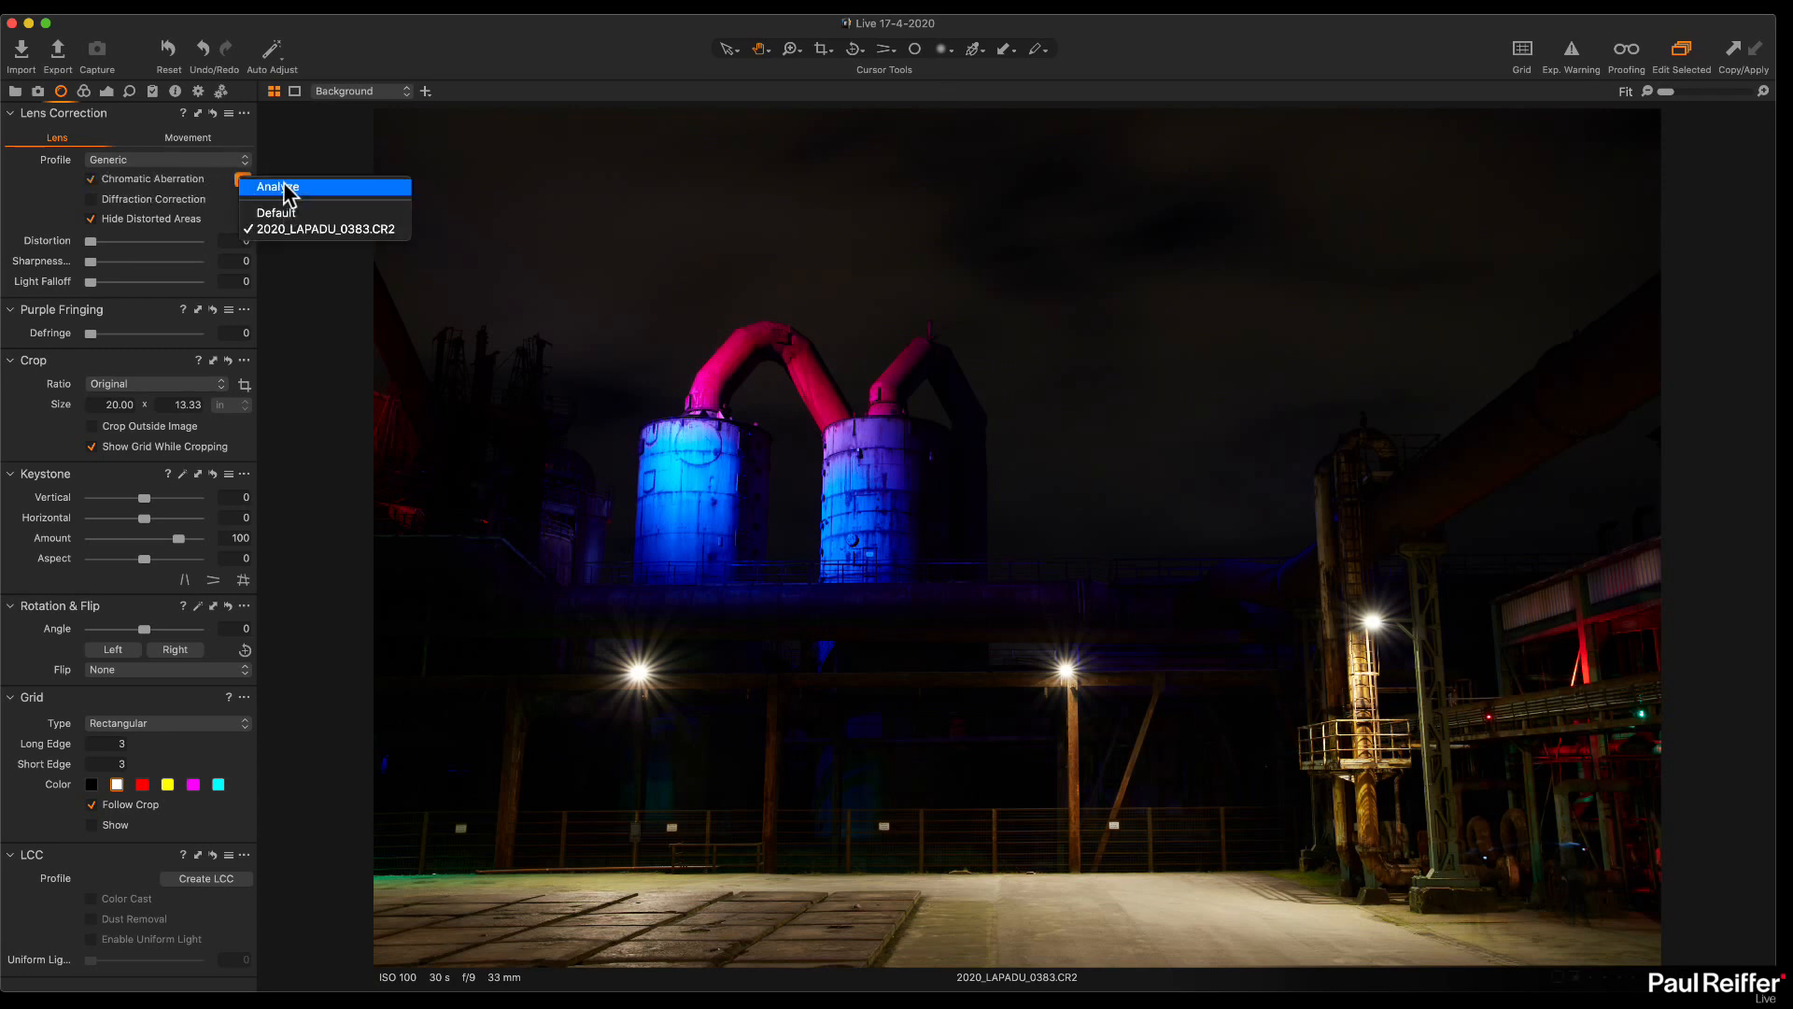
left_click(36, 194)
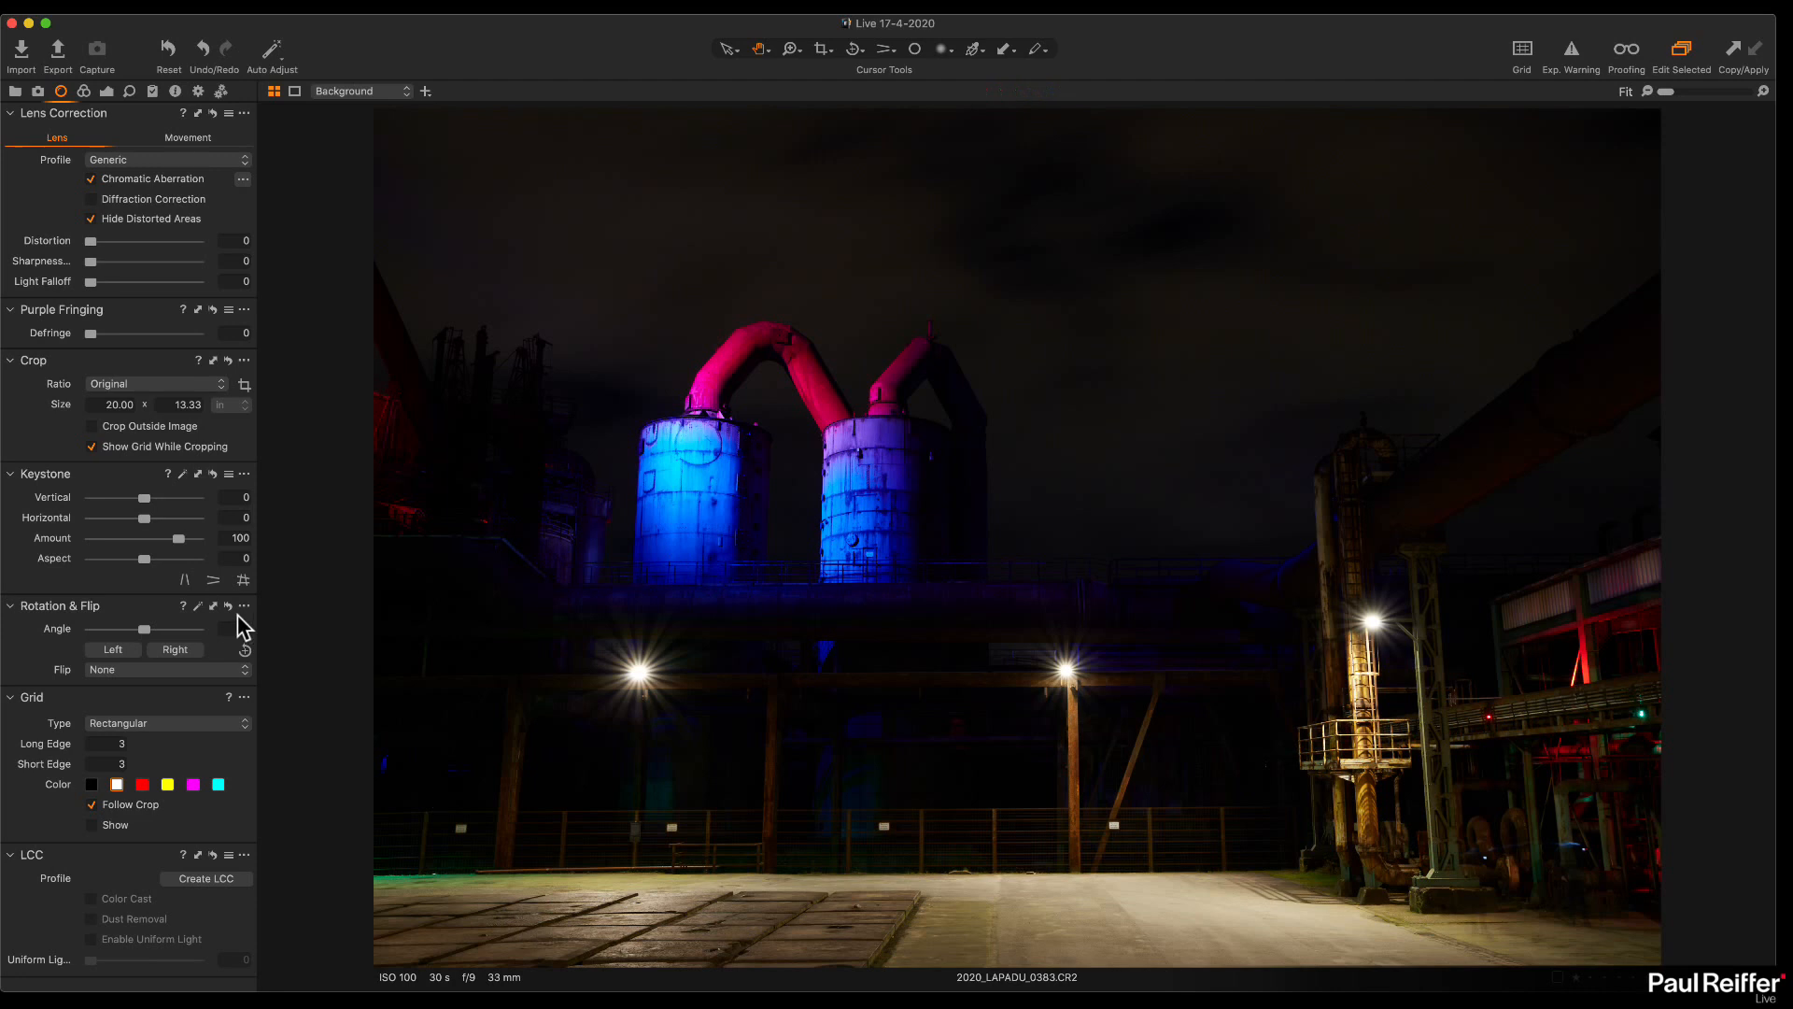
left_click(92, 199)
left_click(633, 674)
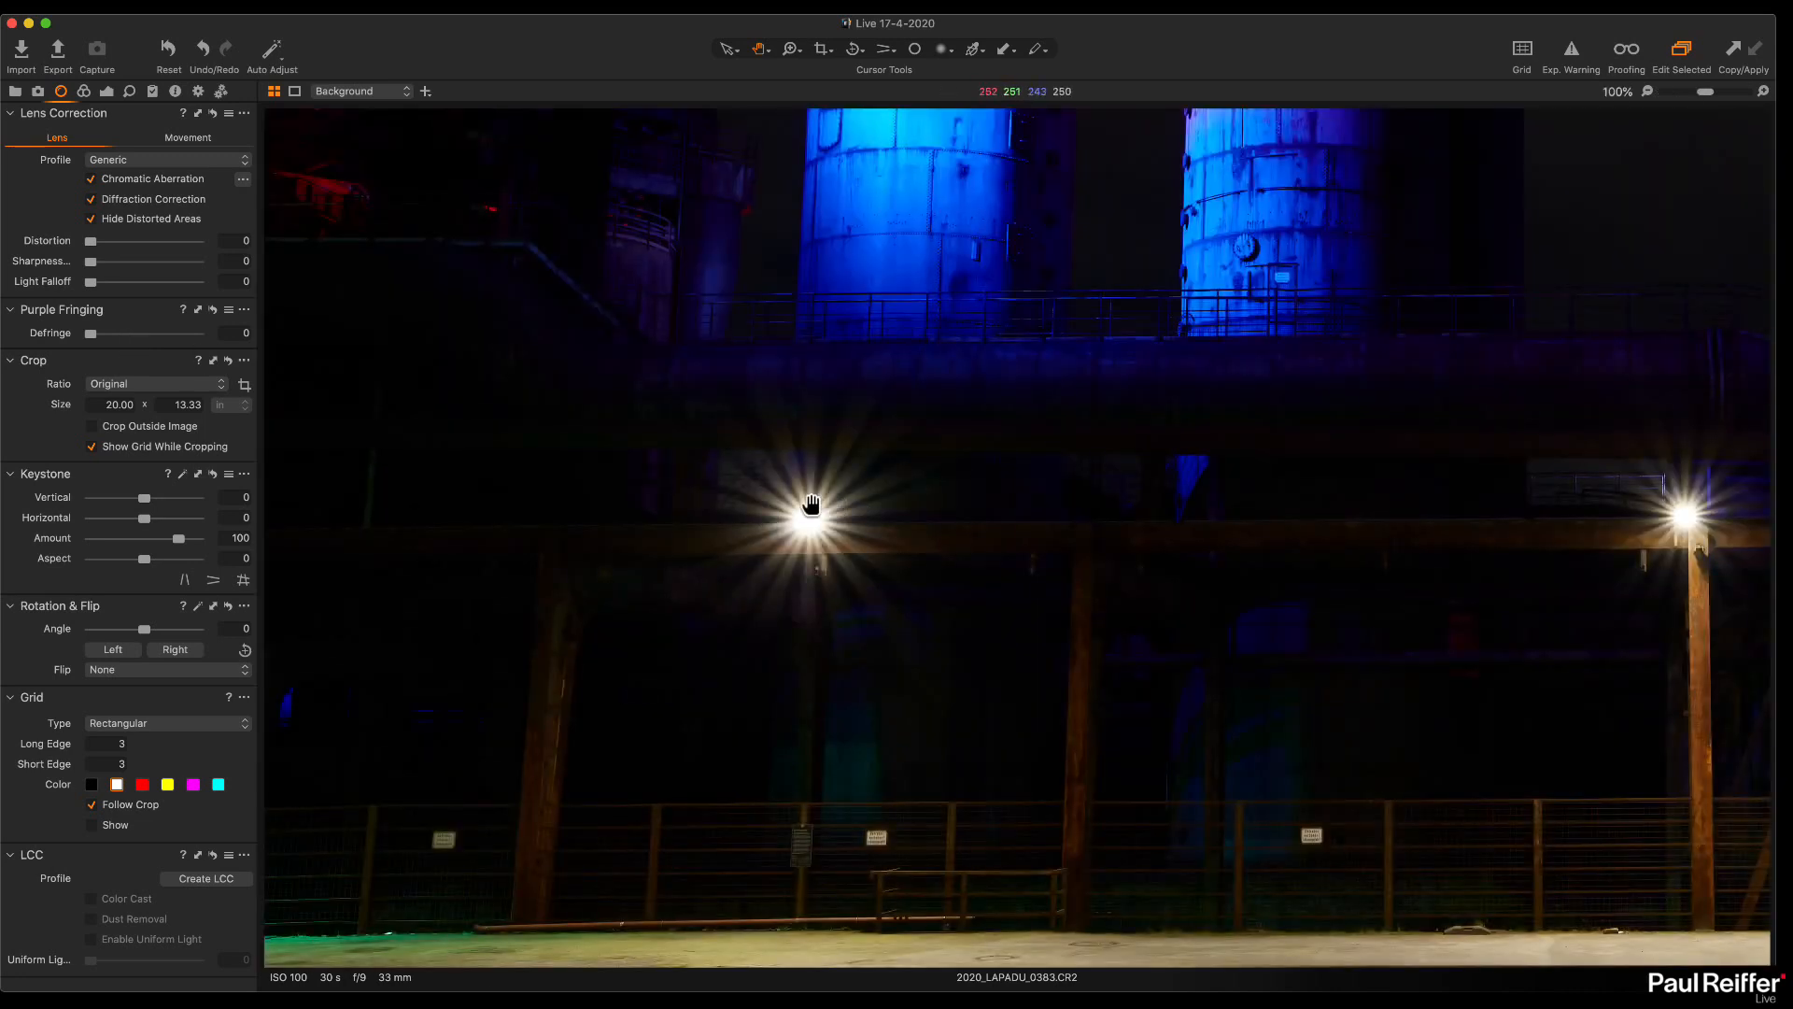
left_click(1088, 278)
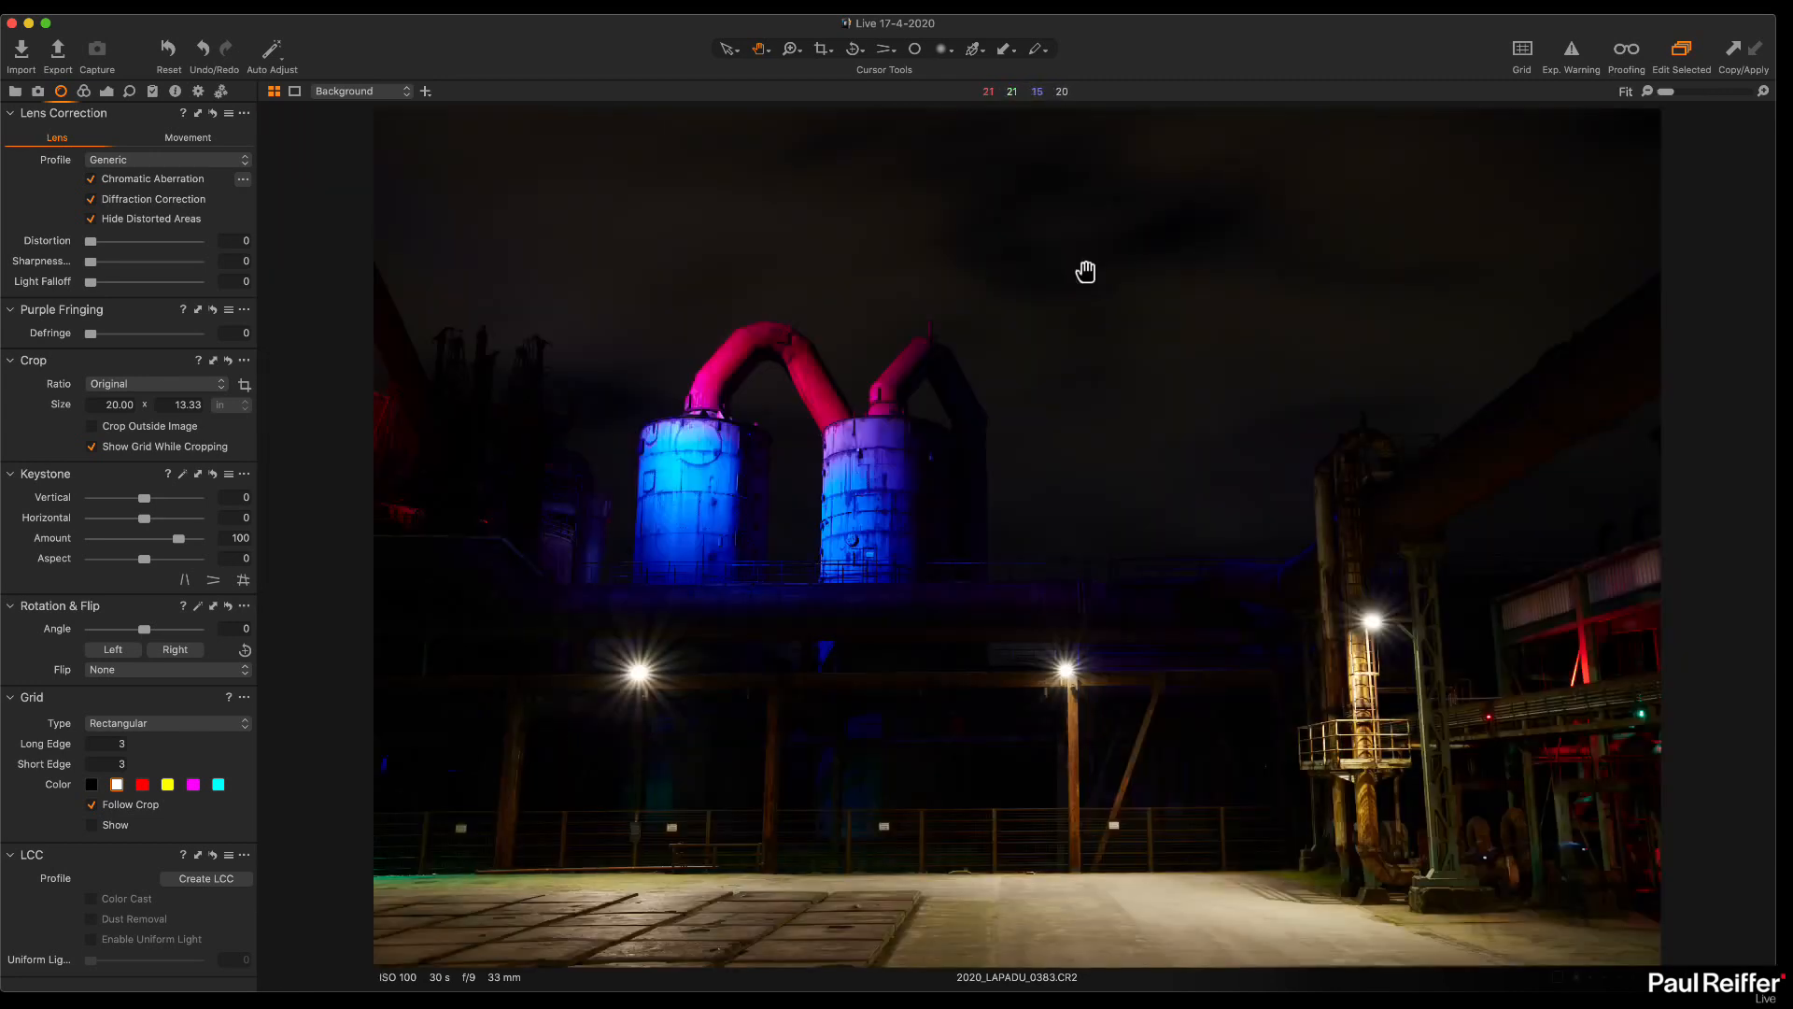
Step: Proof the night photo, review the 60" Print - For Wall recipe's basic settings, and disable that recipe
left_click(1622, 66)
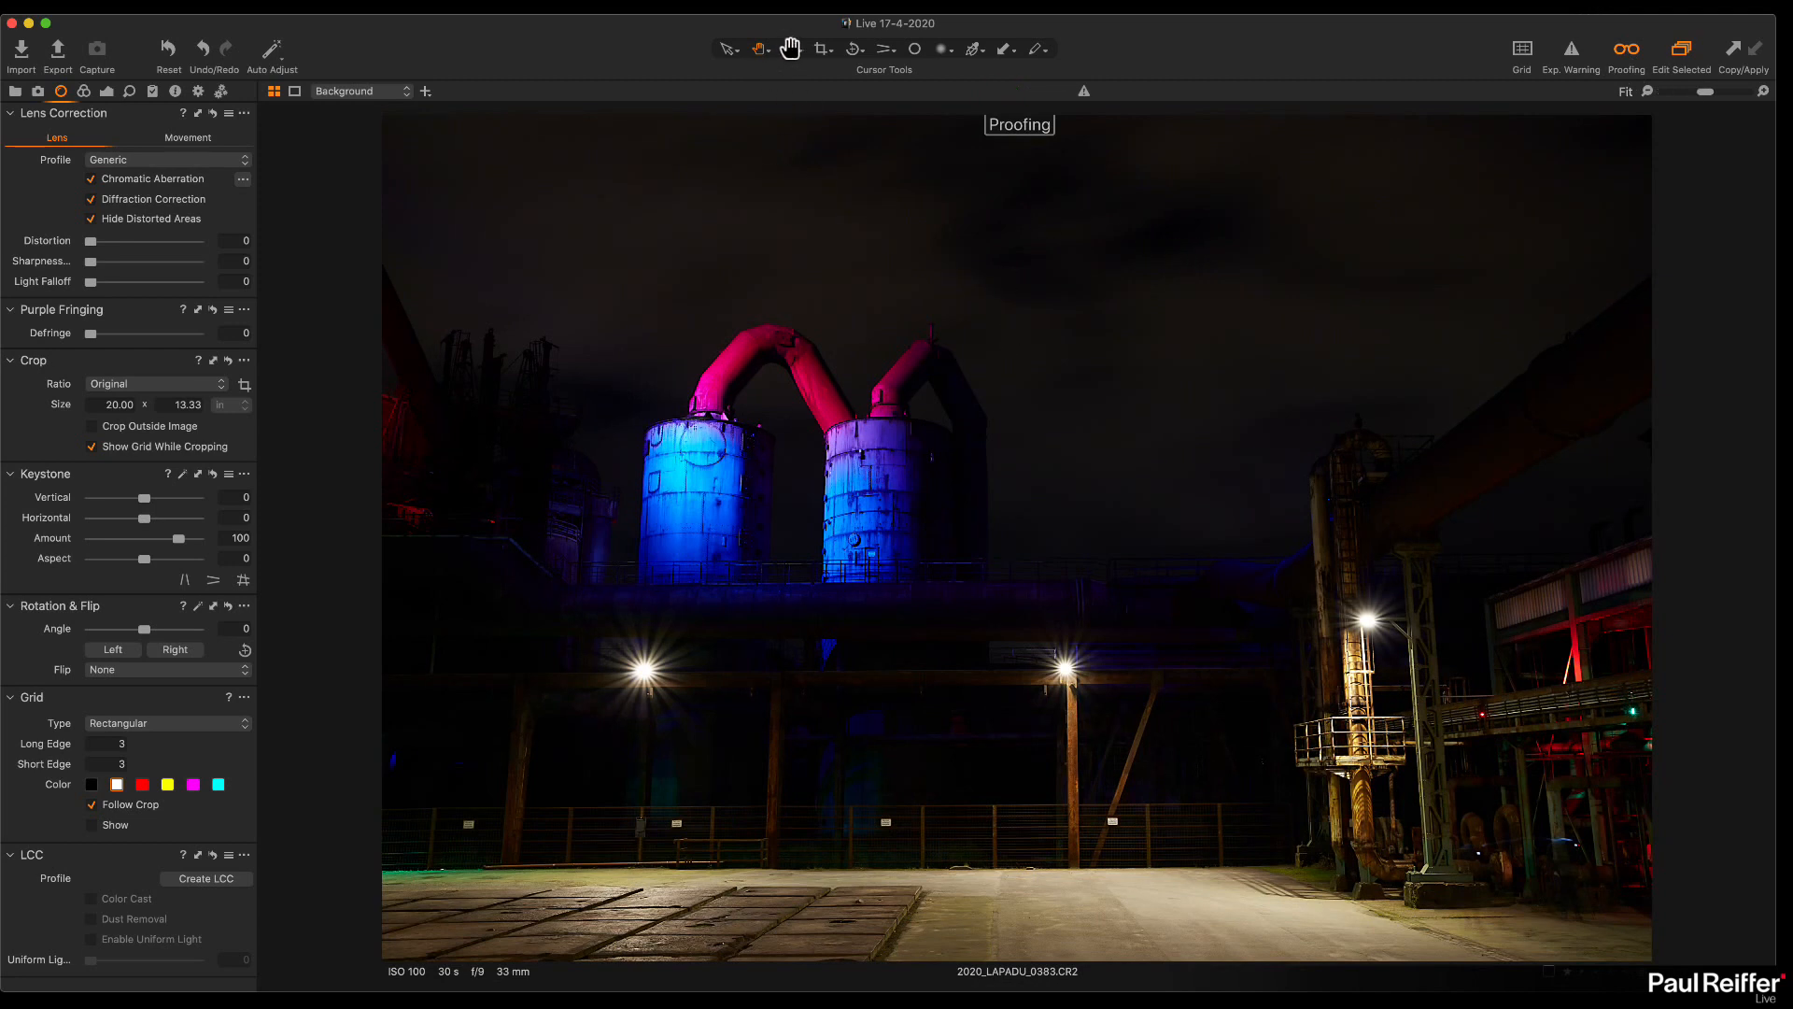
left_click(198, 91)
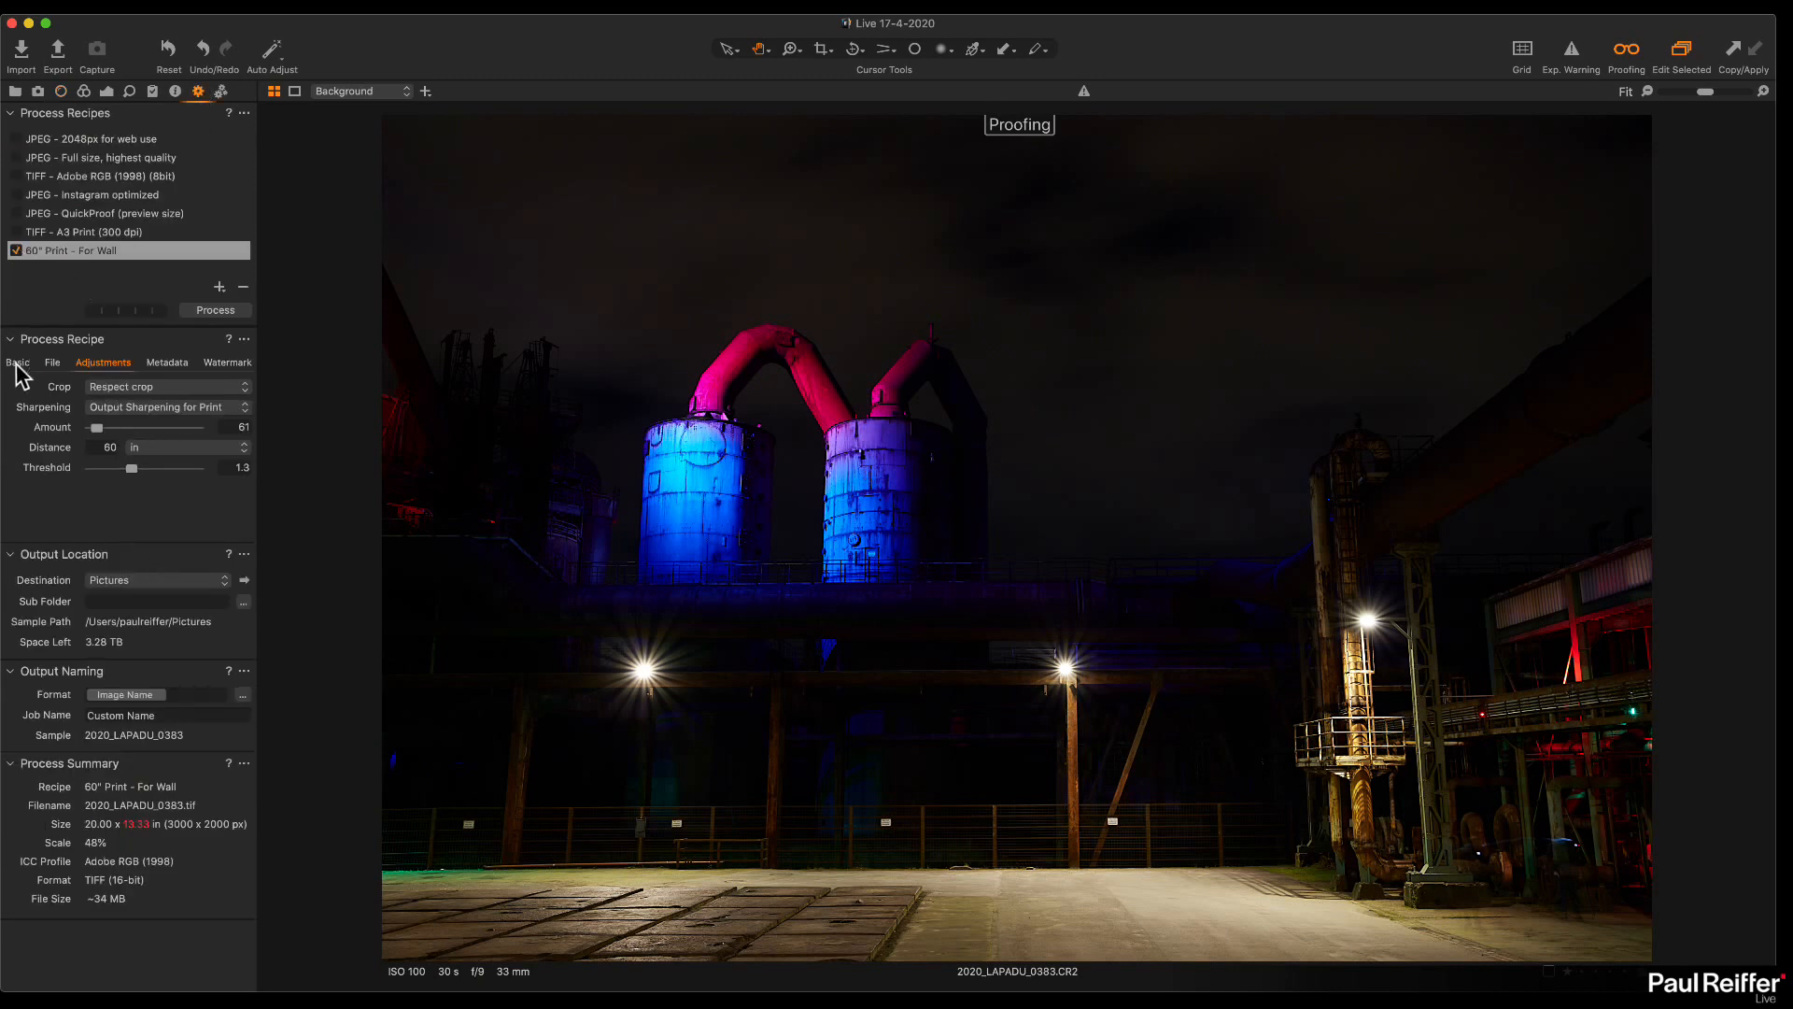
left_click(18, 363)
left_click(103, 488)
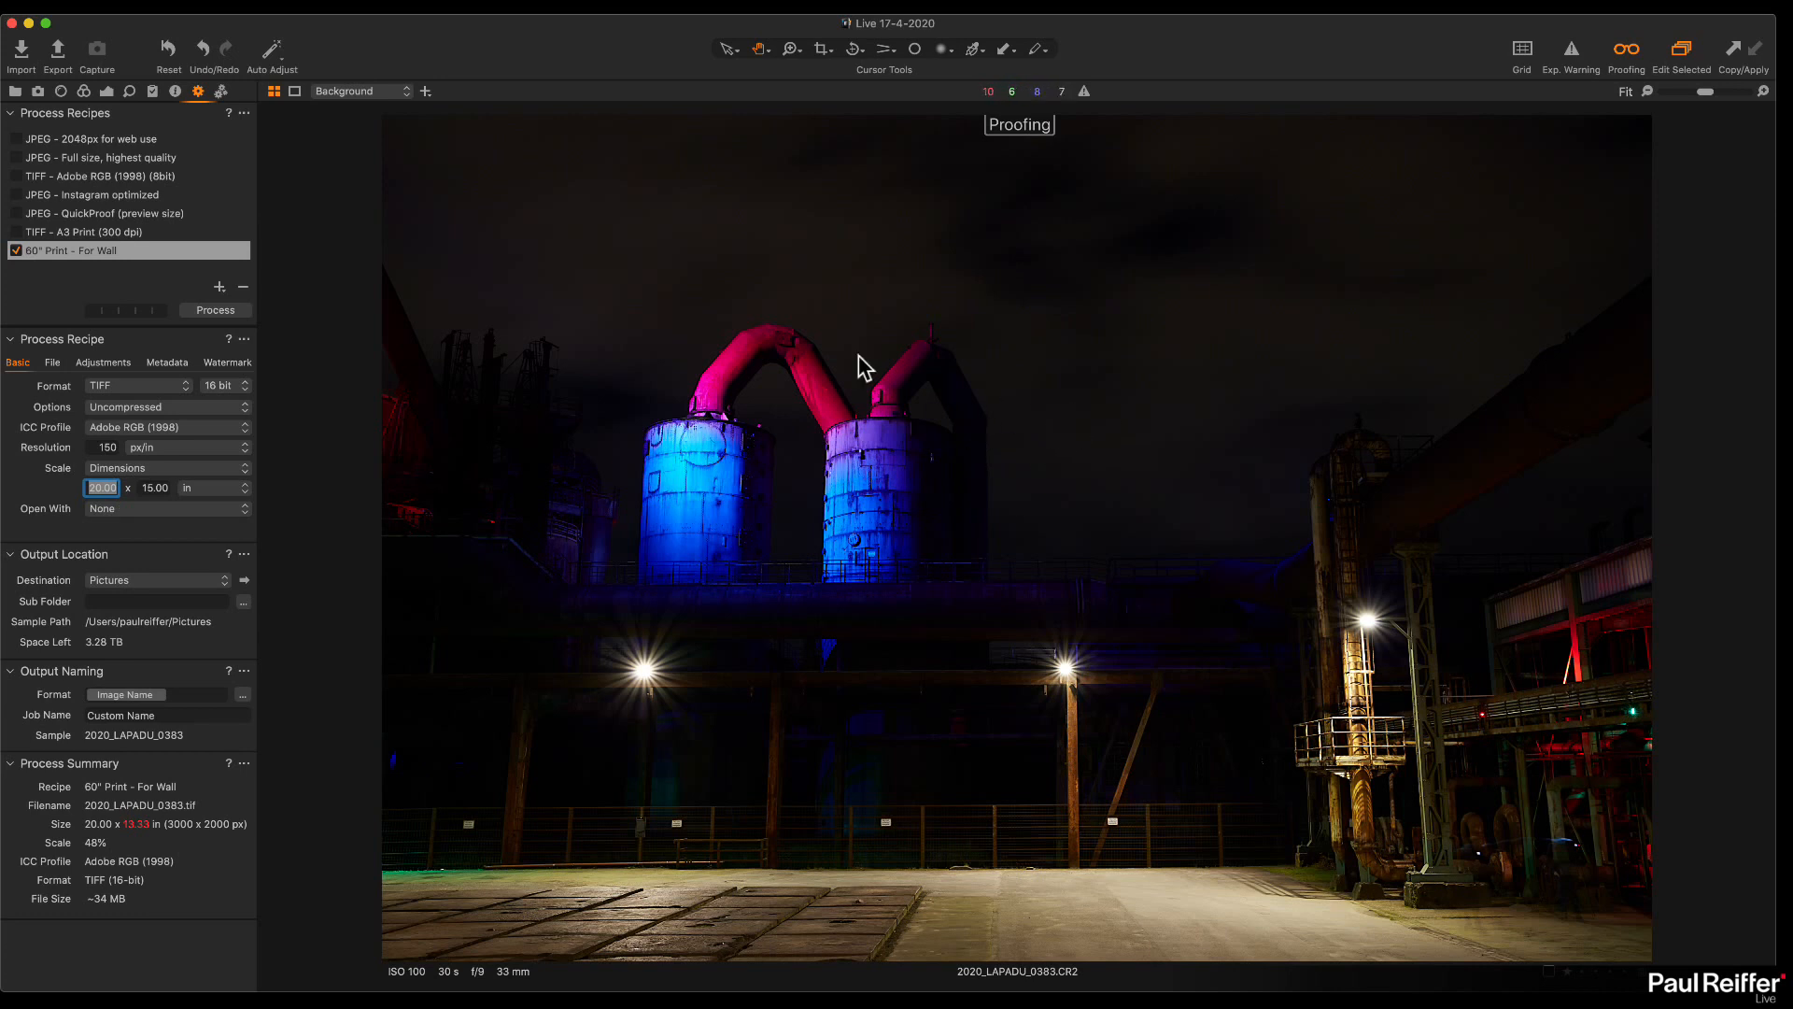
left_click(16, 251)
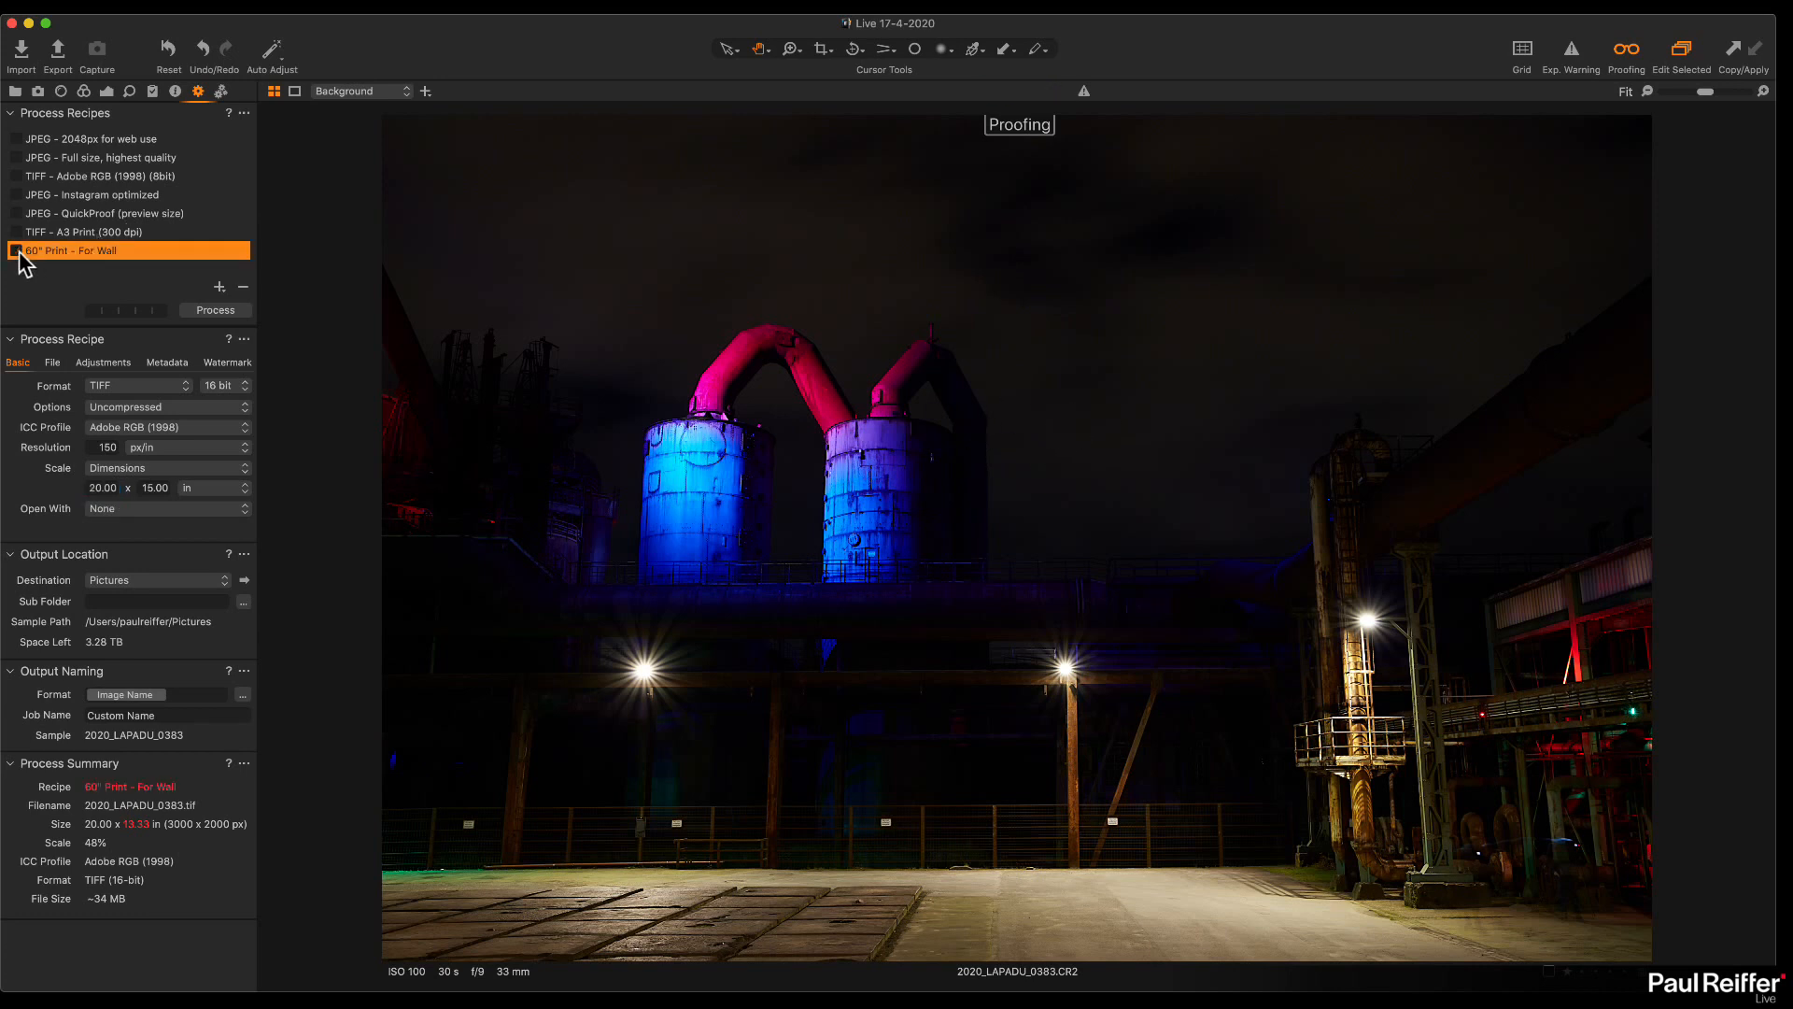
Step: Inspect the tanks and lamps in the night photo with proofing off, and turn proofing back on to compare
left_click(105, 91)
left_click(1629, 55)
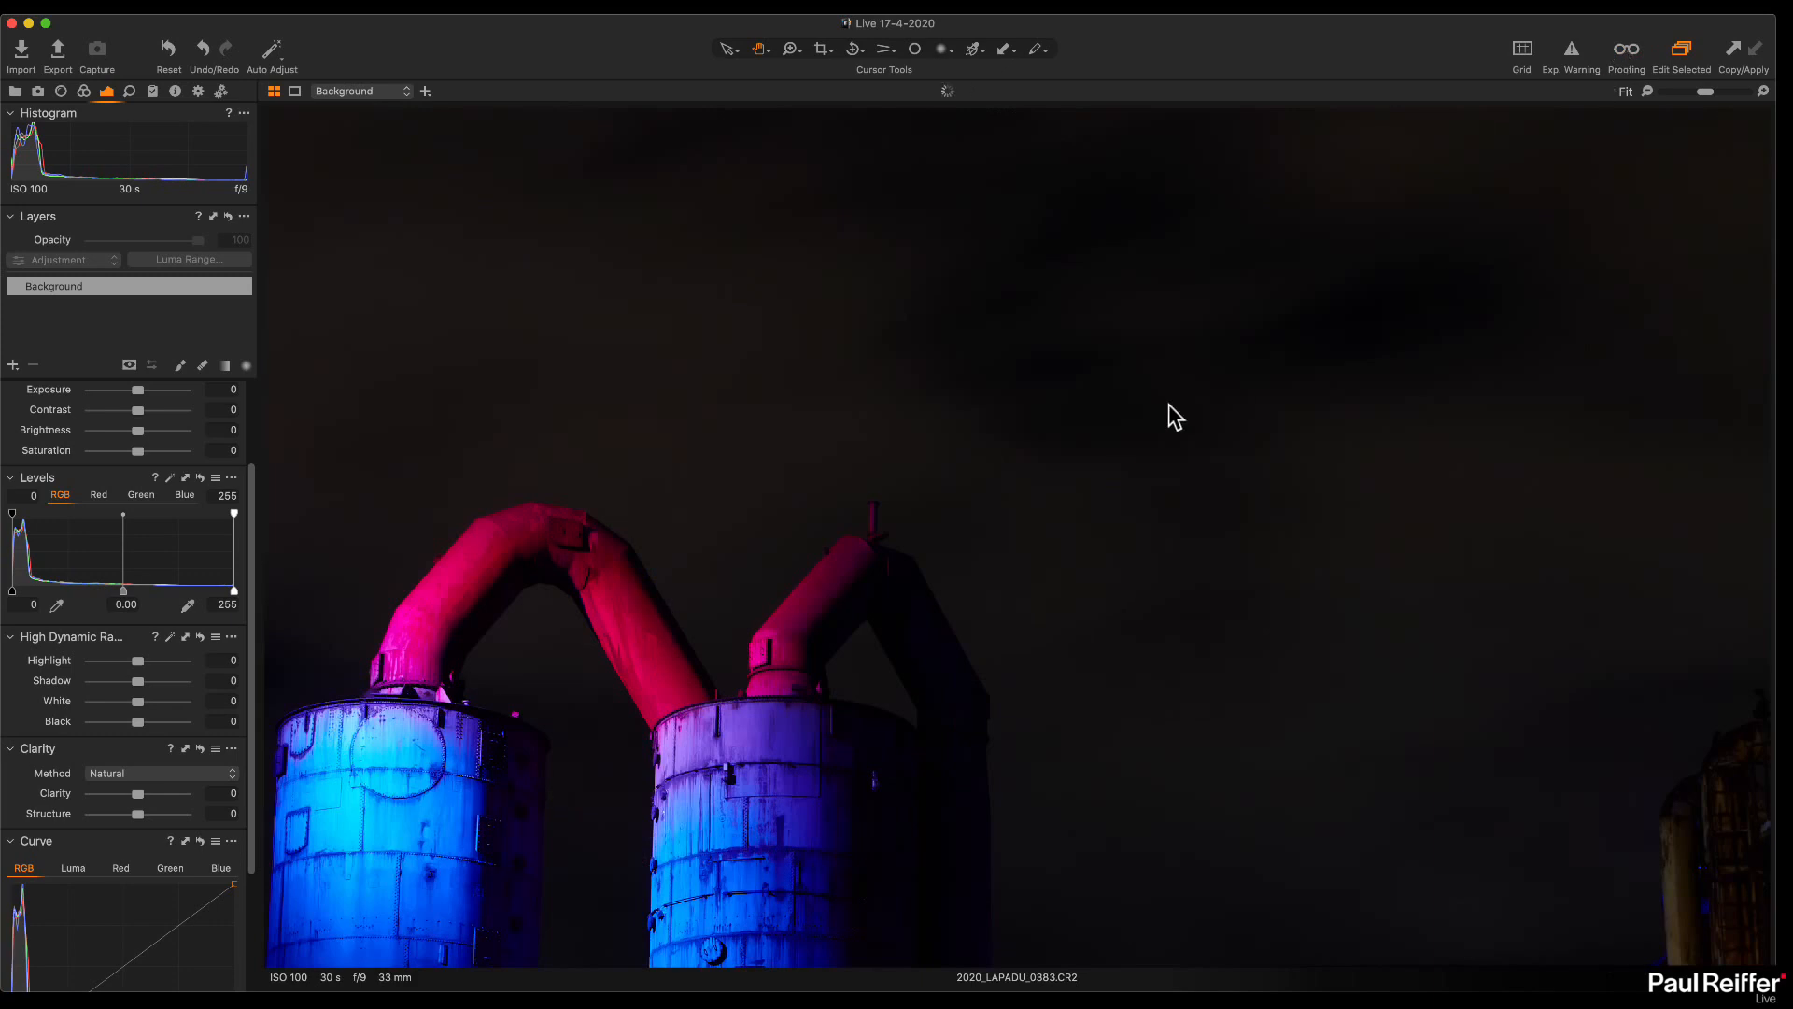
left_click_drag(741, 745, 1033, 328)
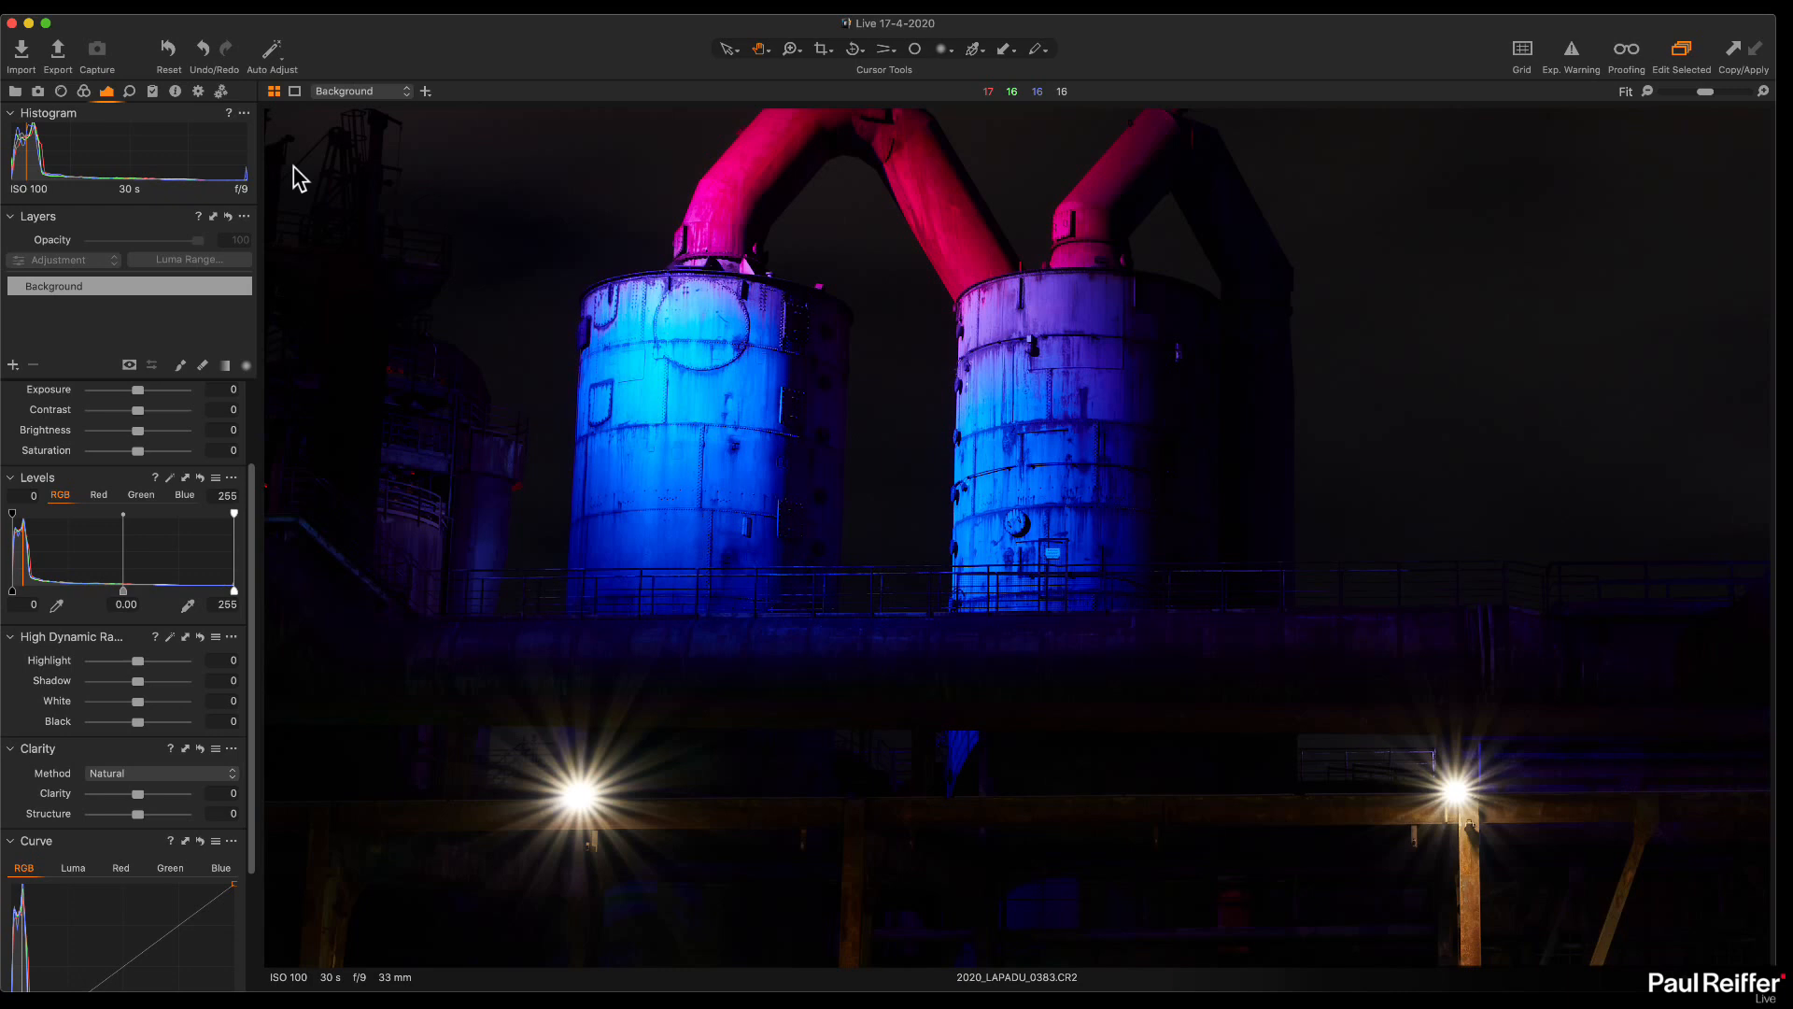
left_click(1625, 56)
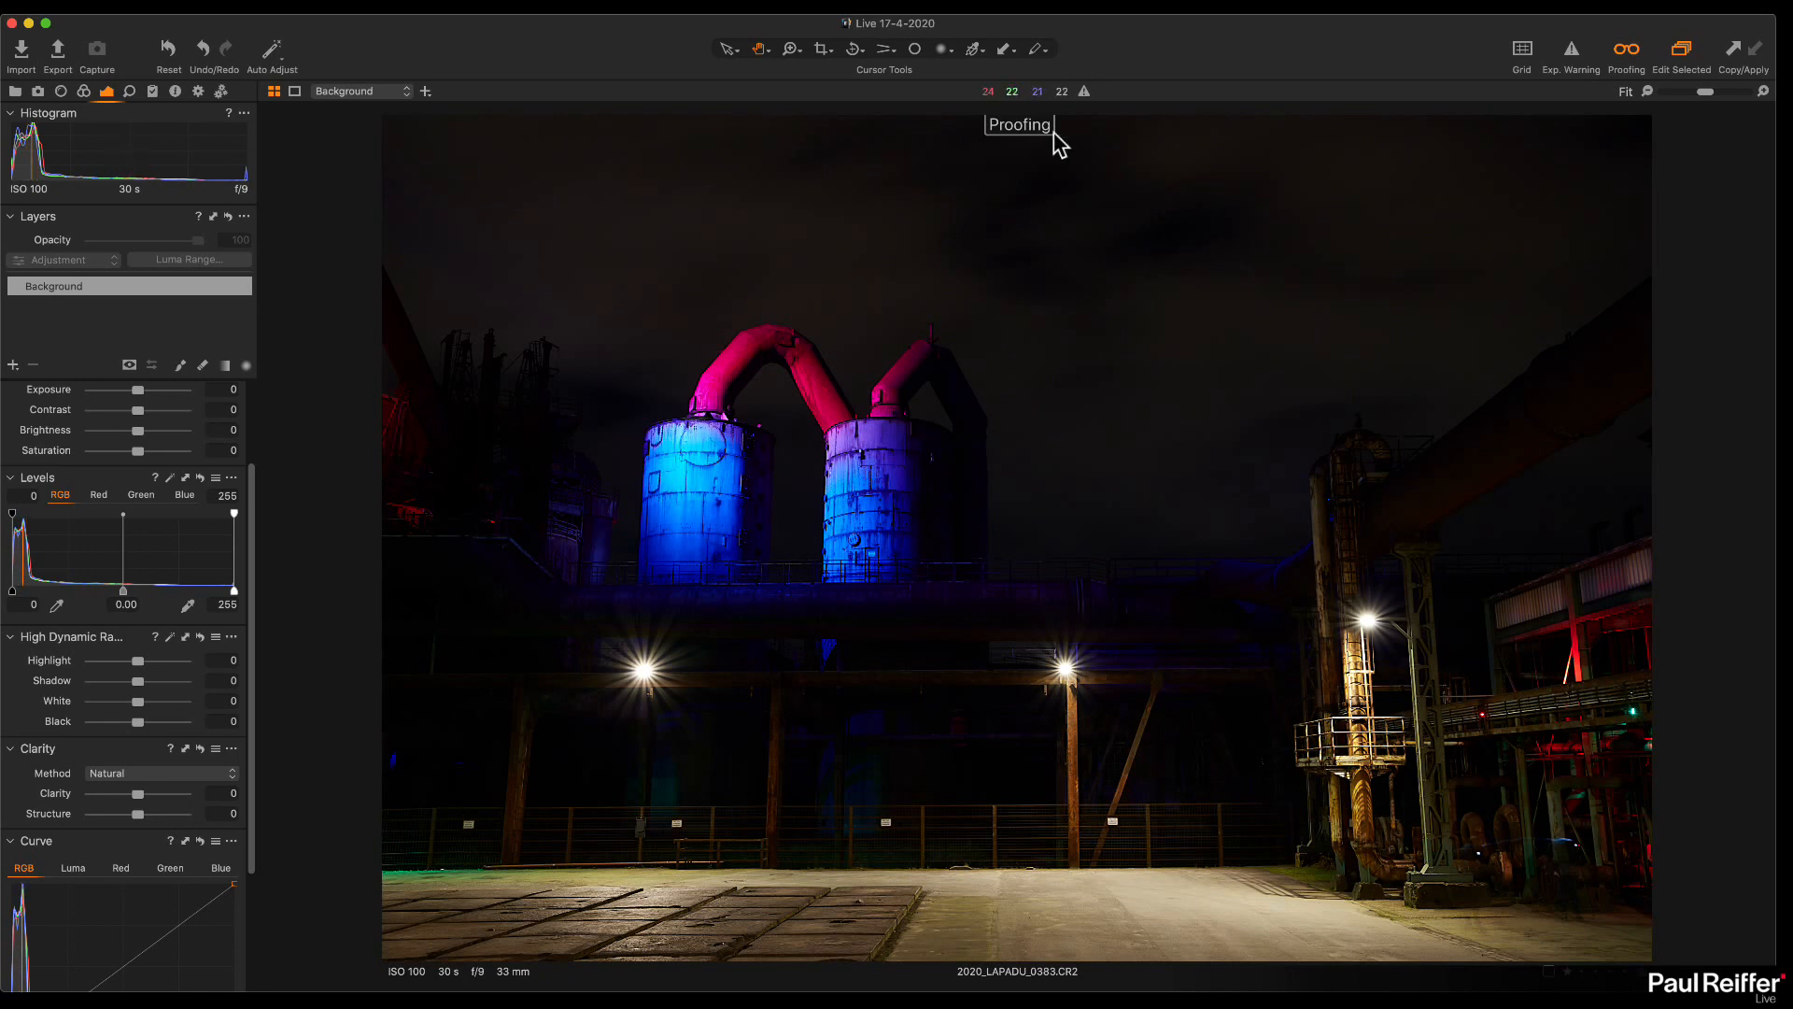
Step: Open the first user collection, show the image browser, and select the snowy mountain photo P0003087.IIQ
left_click(15, 90)
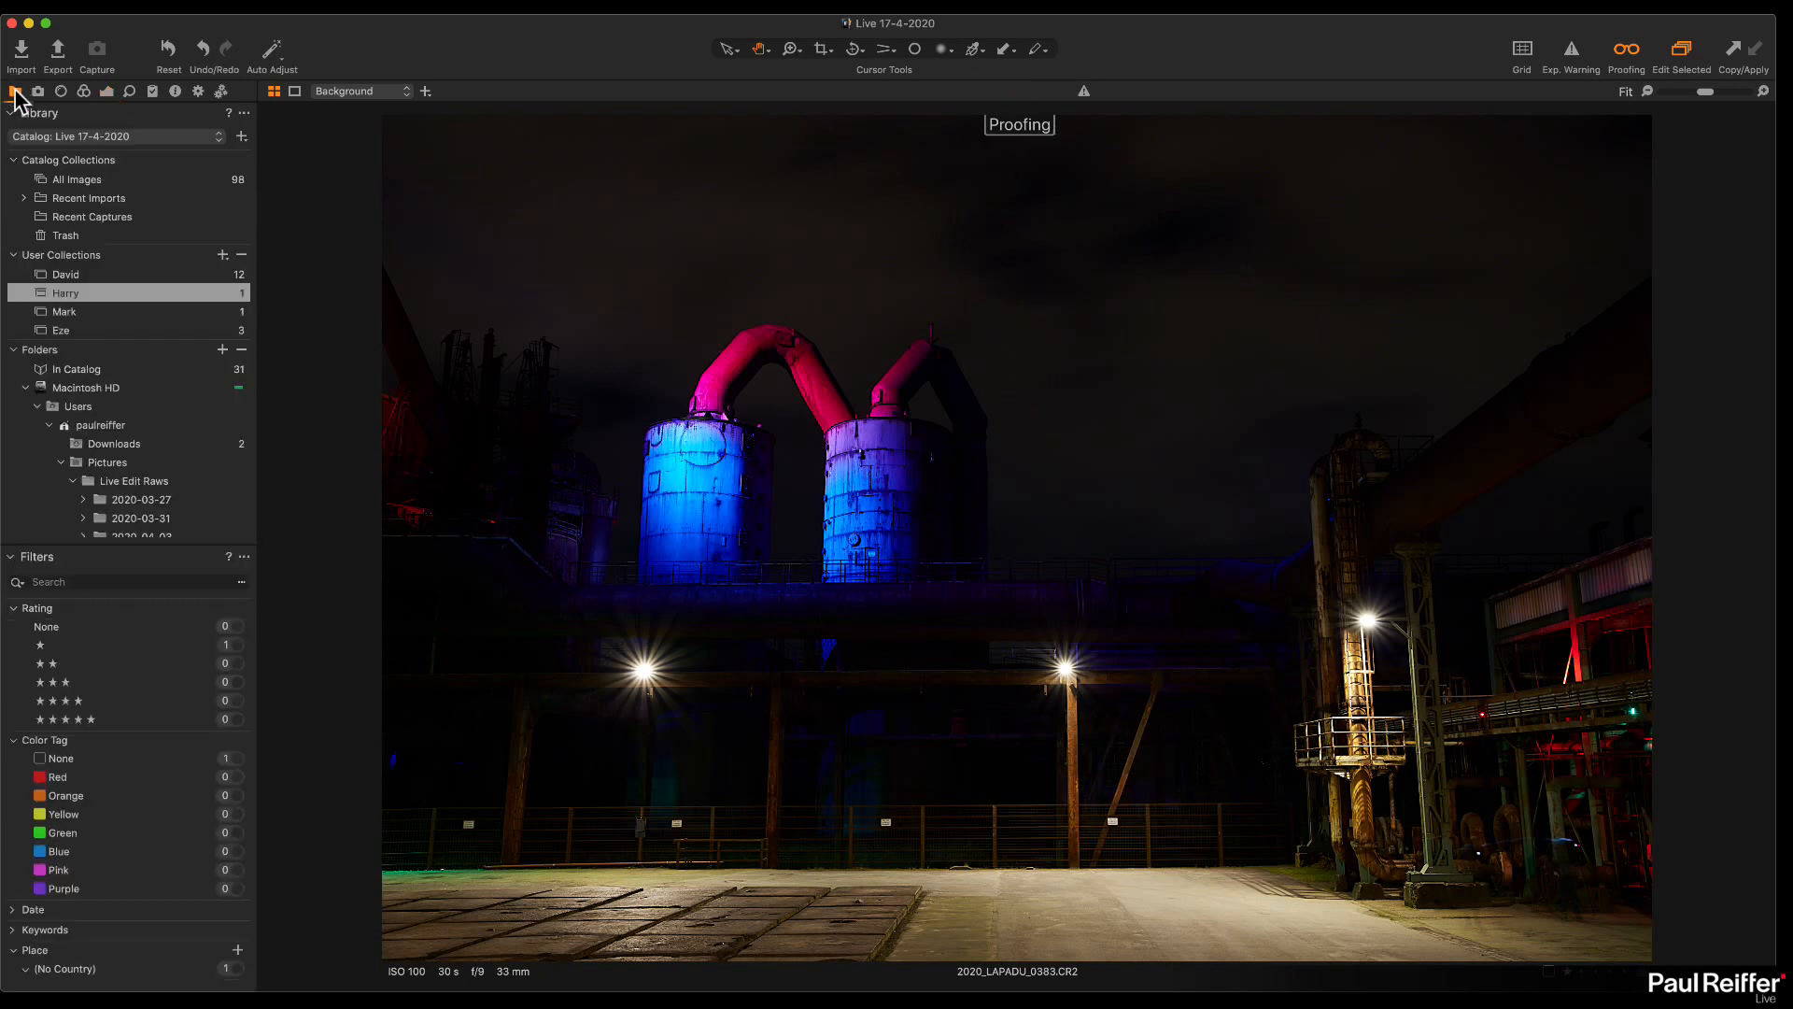
left_click(71, 273)
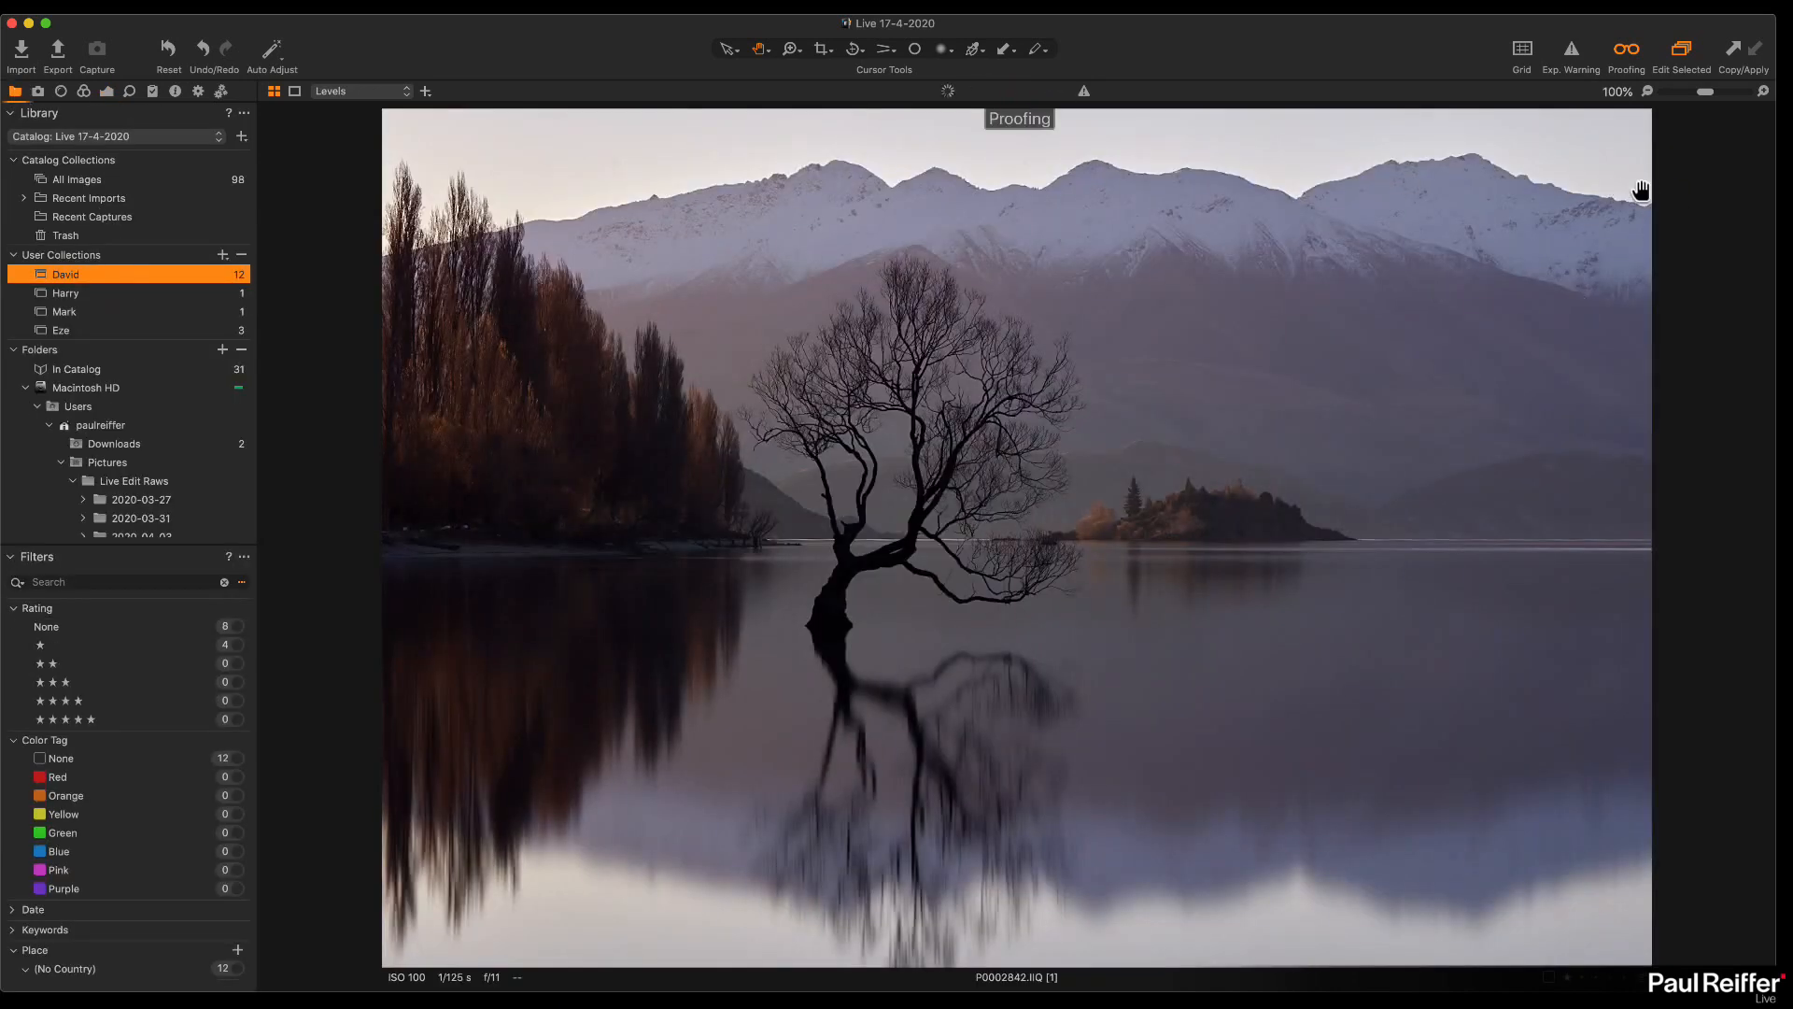
key("super+b")
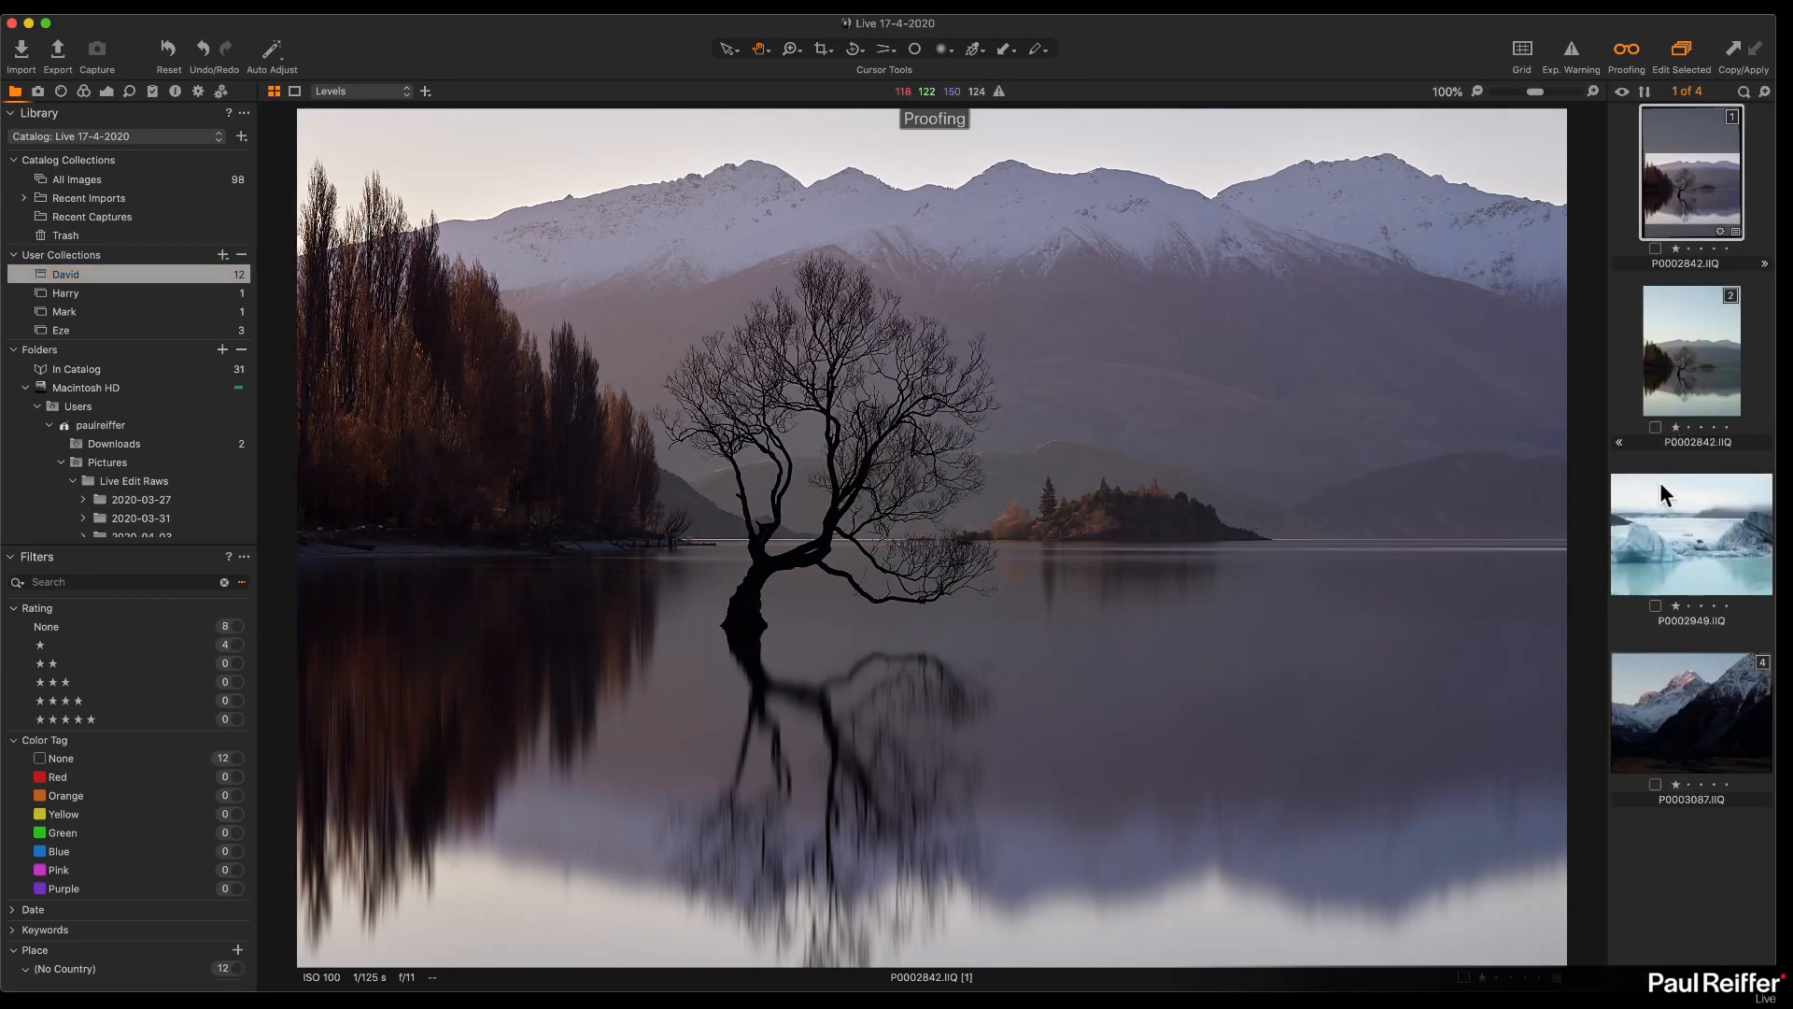
left_click(1698, 698)
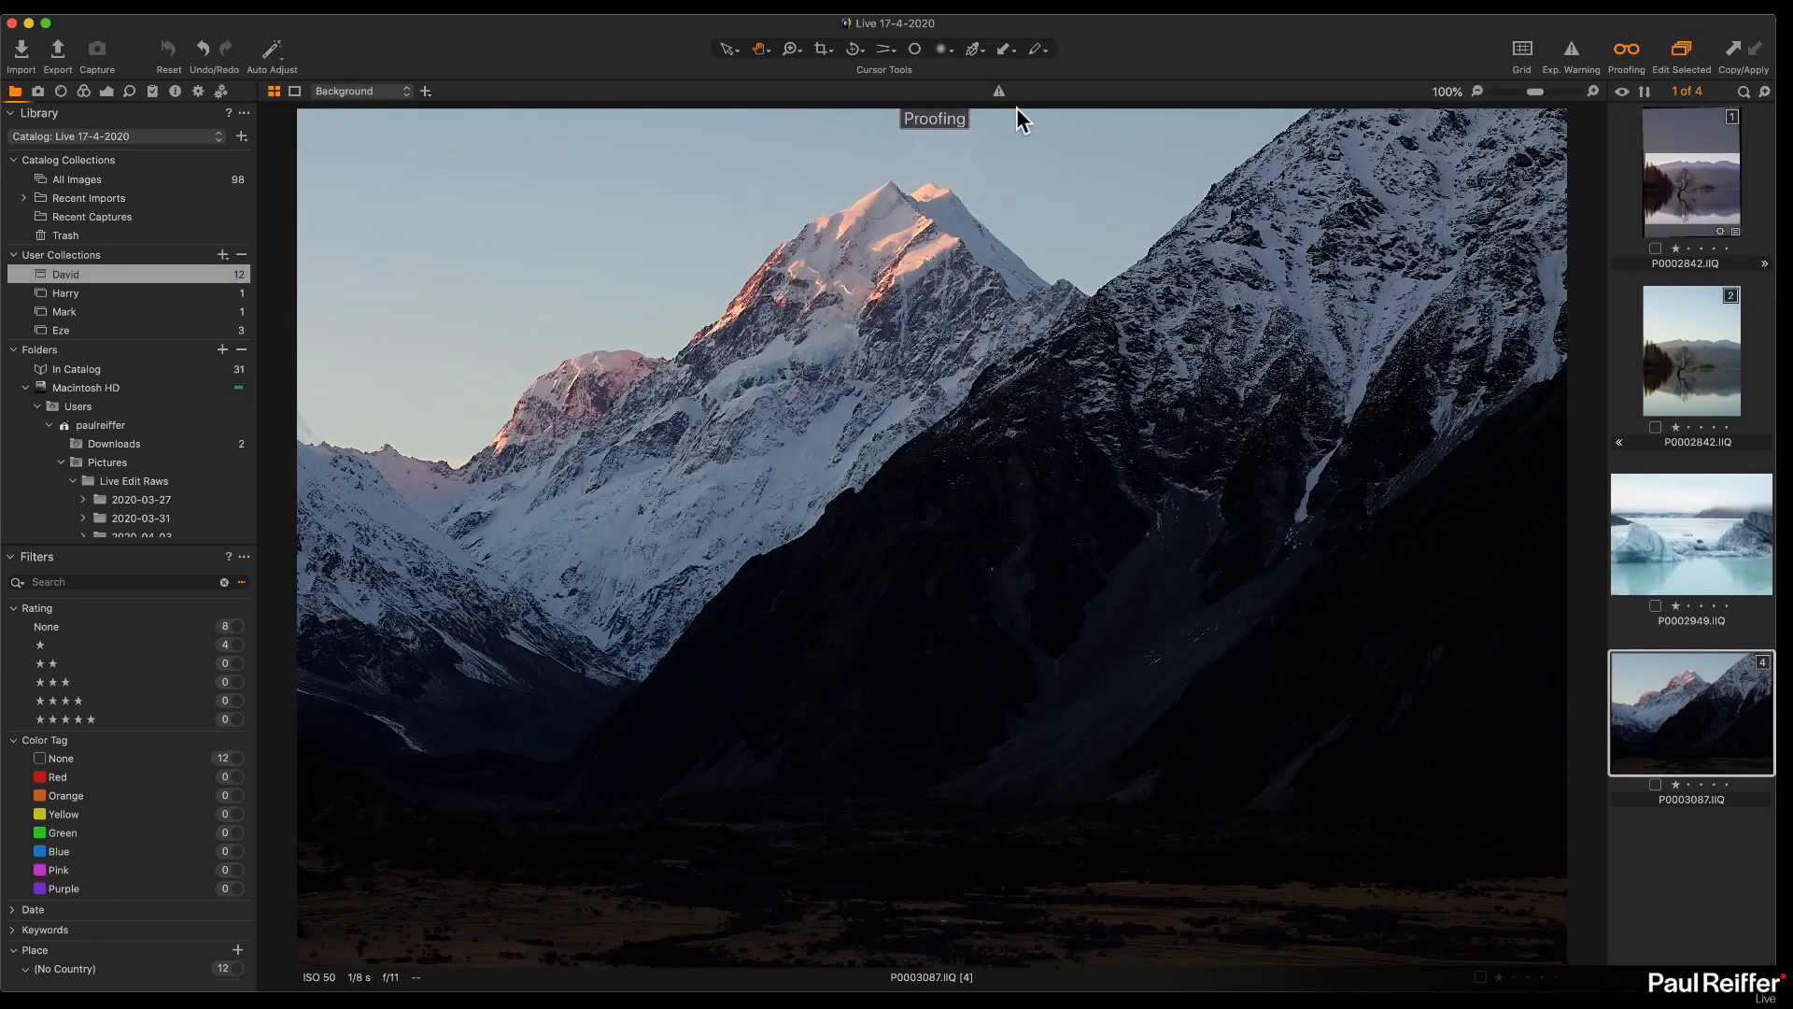
Step: Compare the proofed mountain and lake photos with the 60" Print - For Wall recipe enabled, and turn off both recipe and proofing
left_click(198, 90)
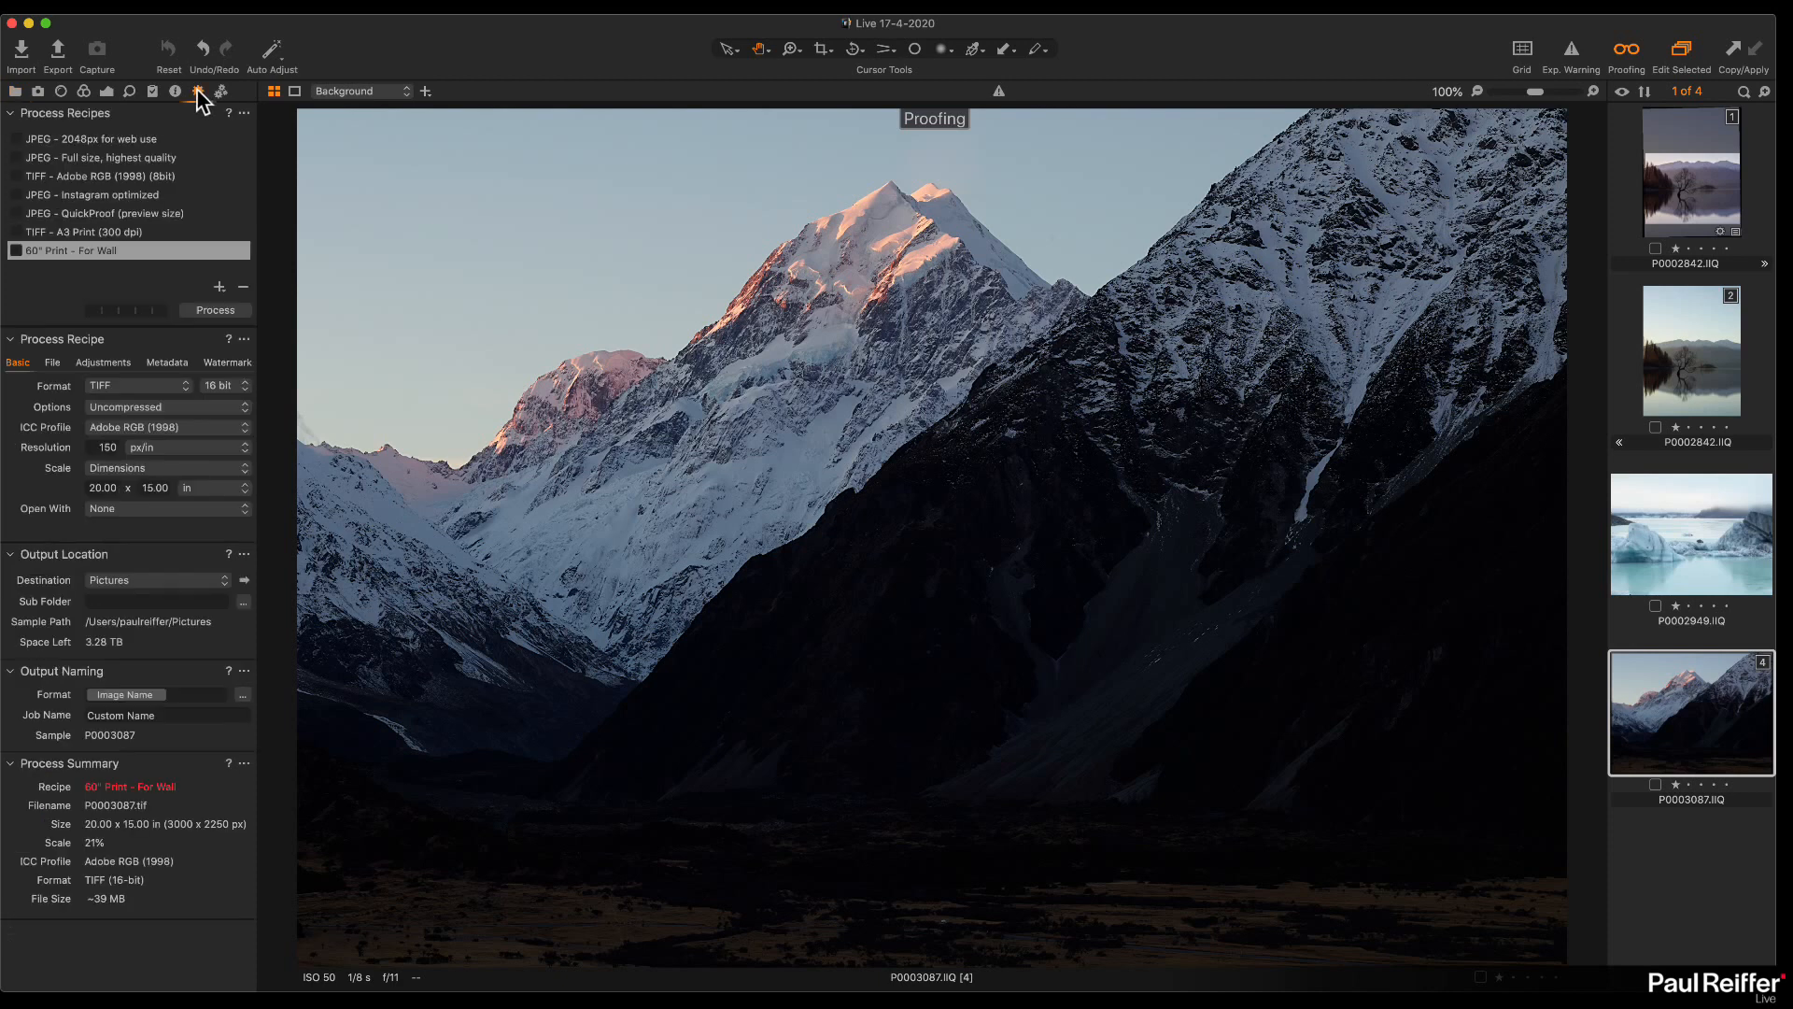
left_click(15, 250)
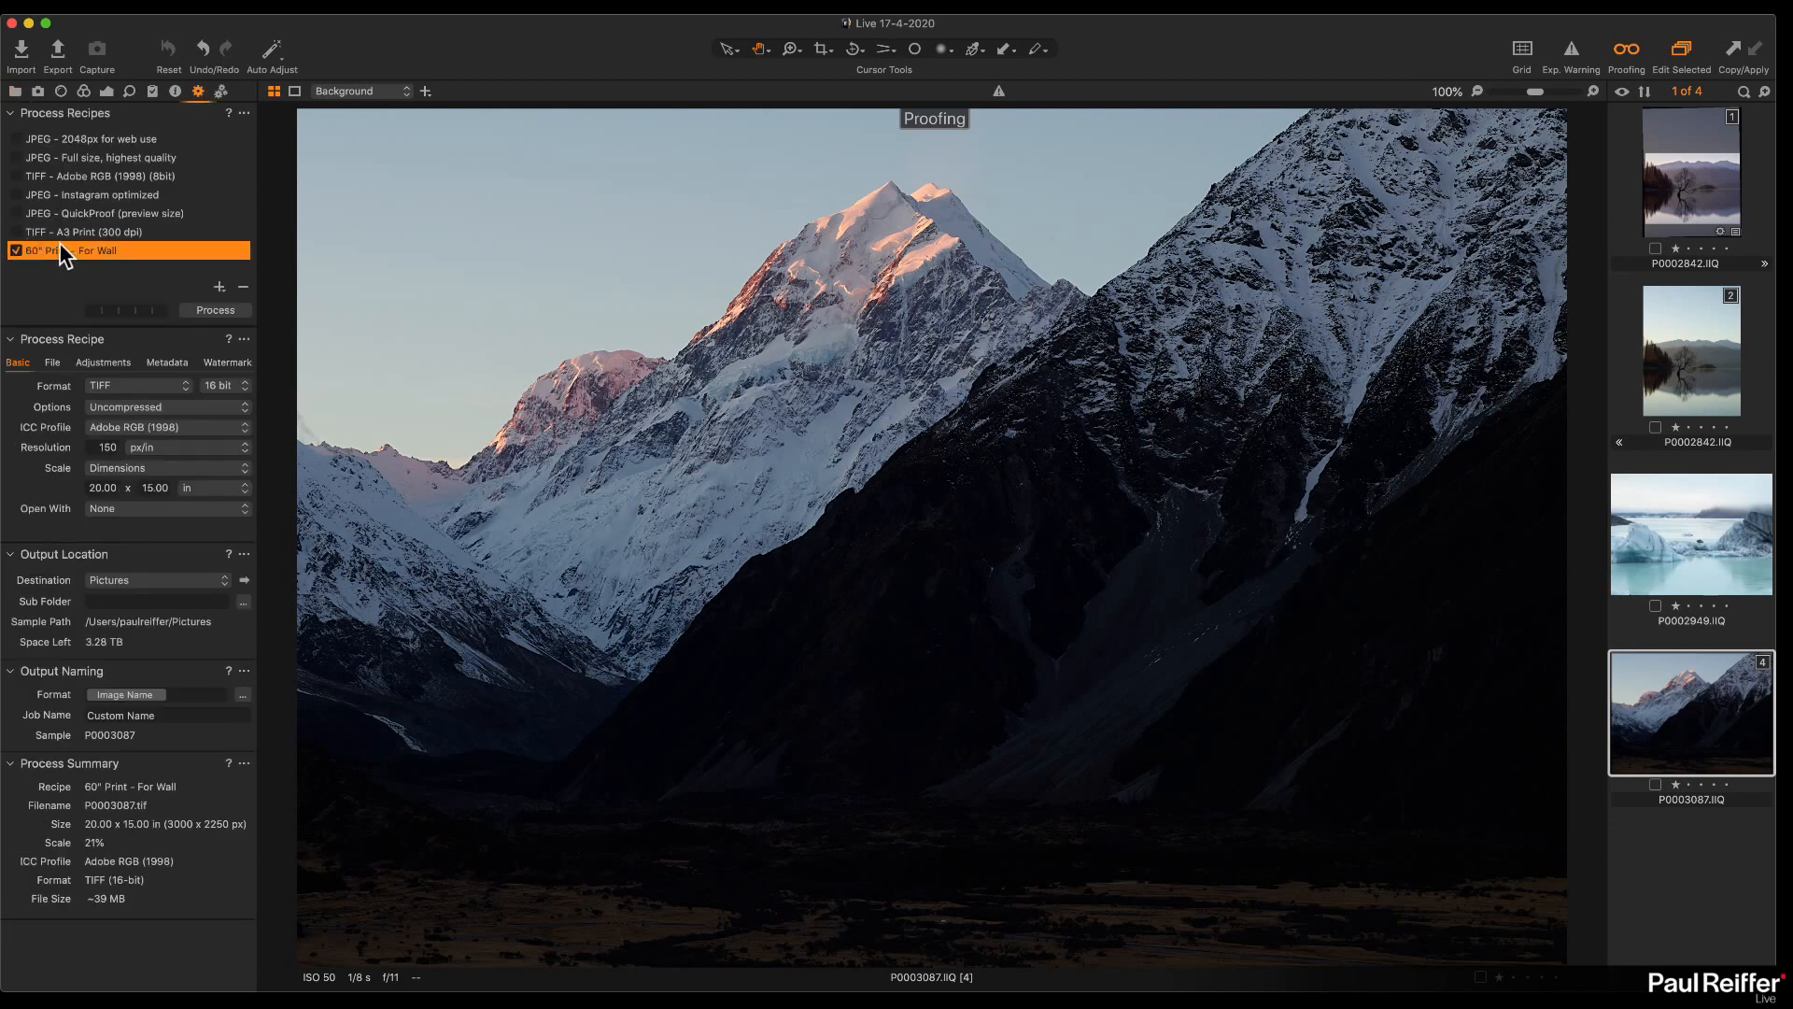
left_click(1716, 208)
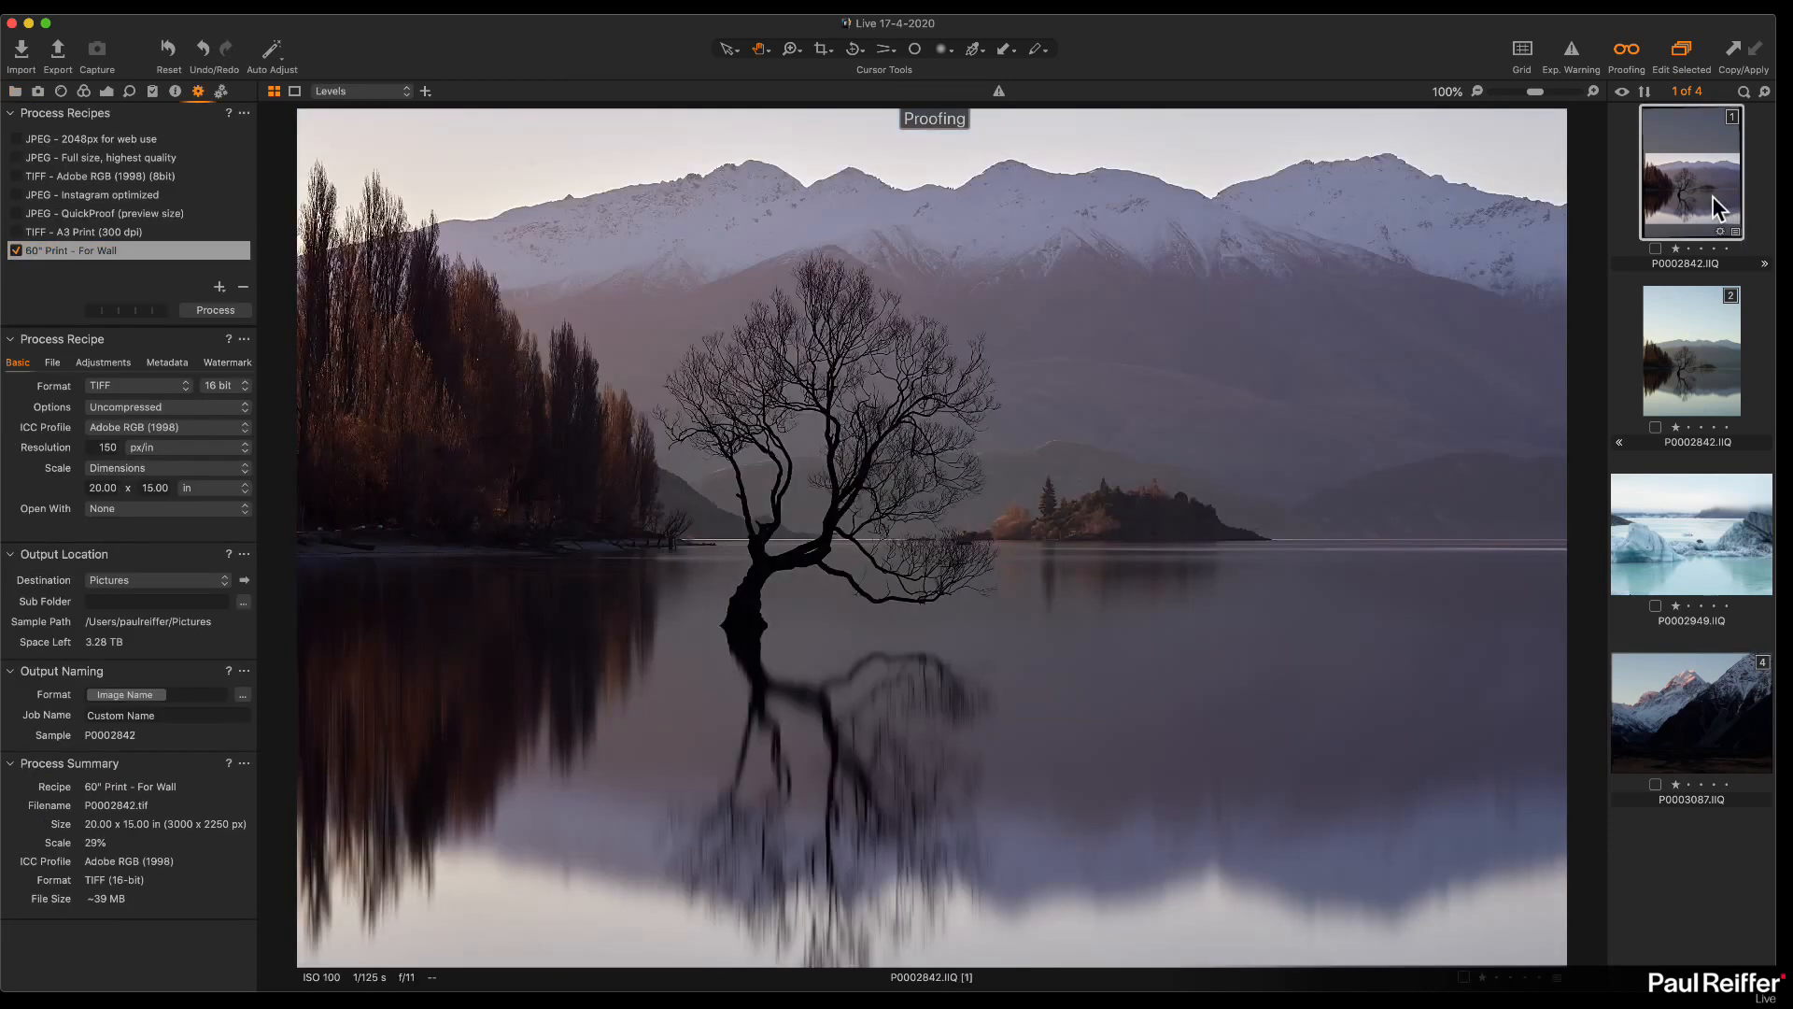
left_click(1663, 724)
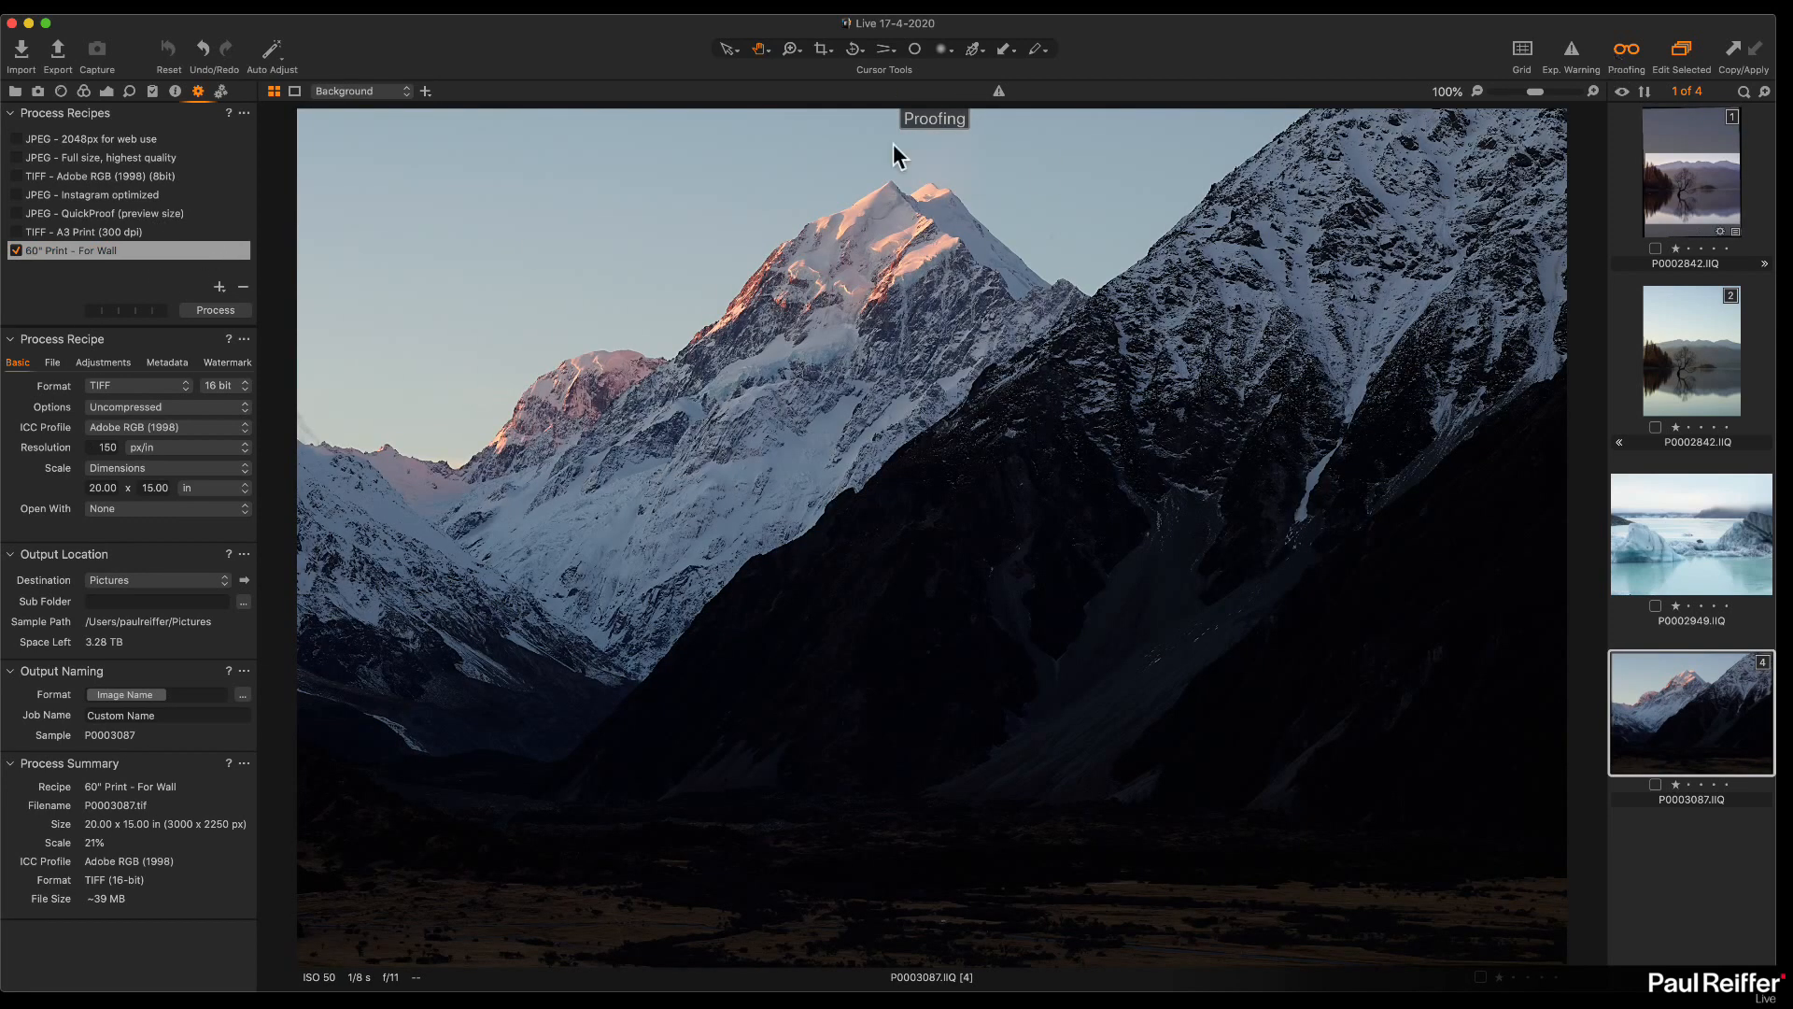
left_click(16, 250)
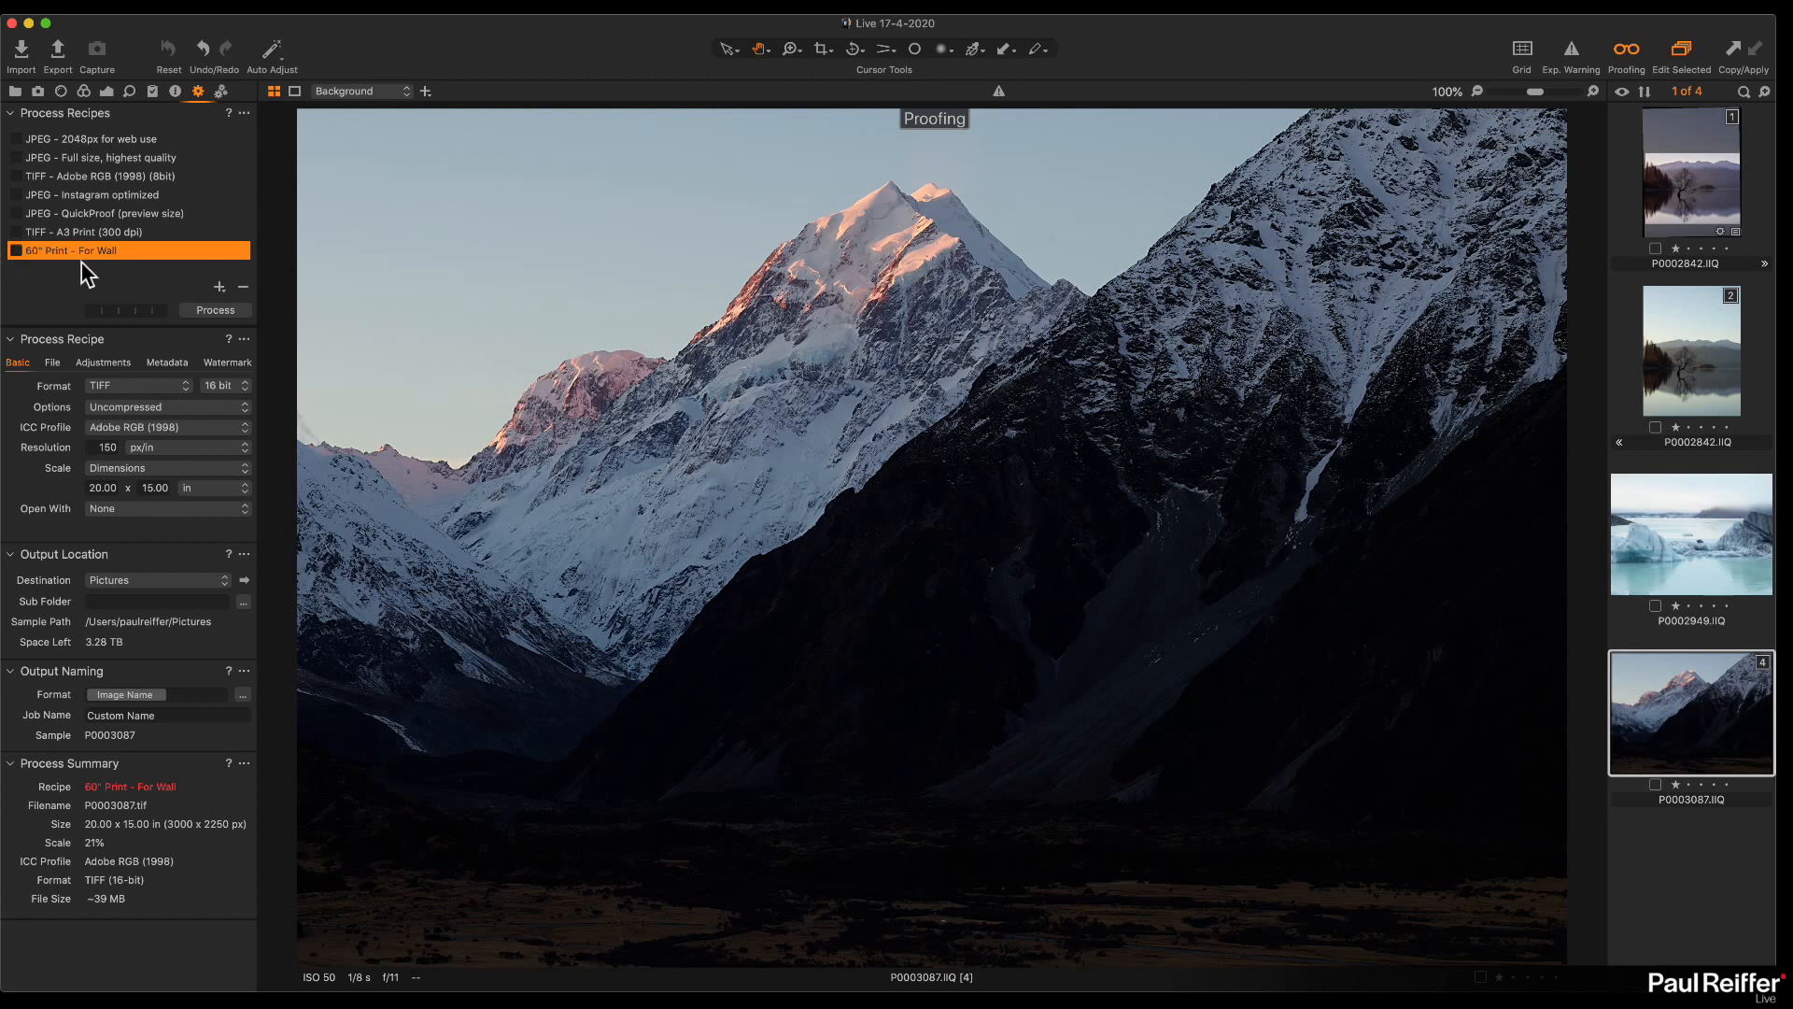
left_click(1627, 52)
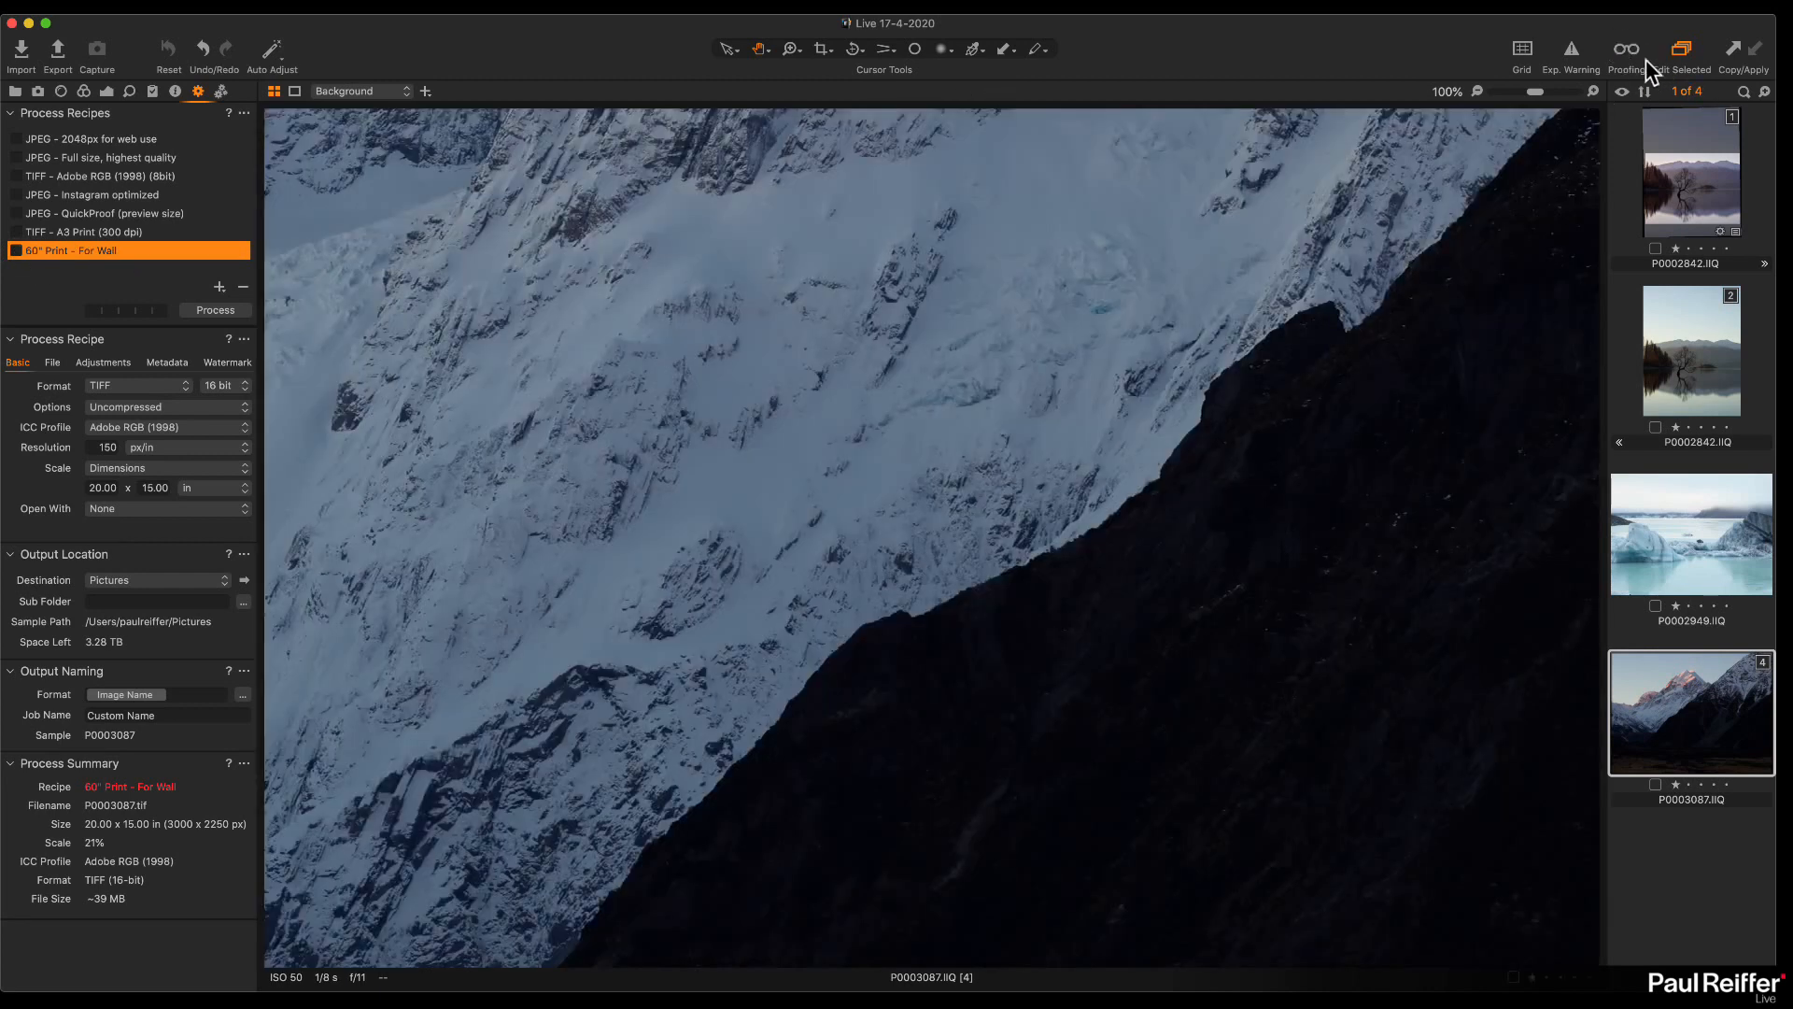
Step: Return to the night photo in the second user collection and show its exposure adjustments
left_click(15, 92)
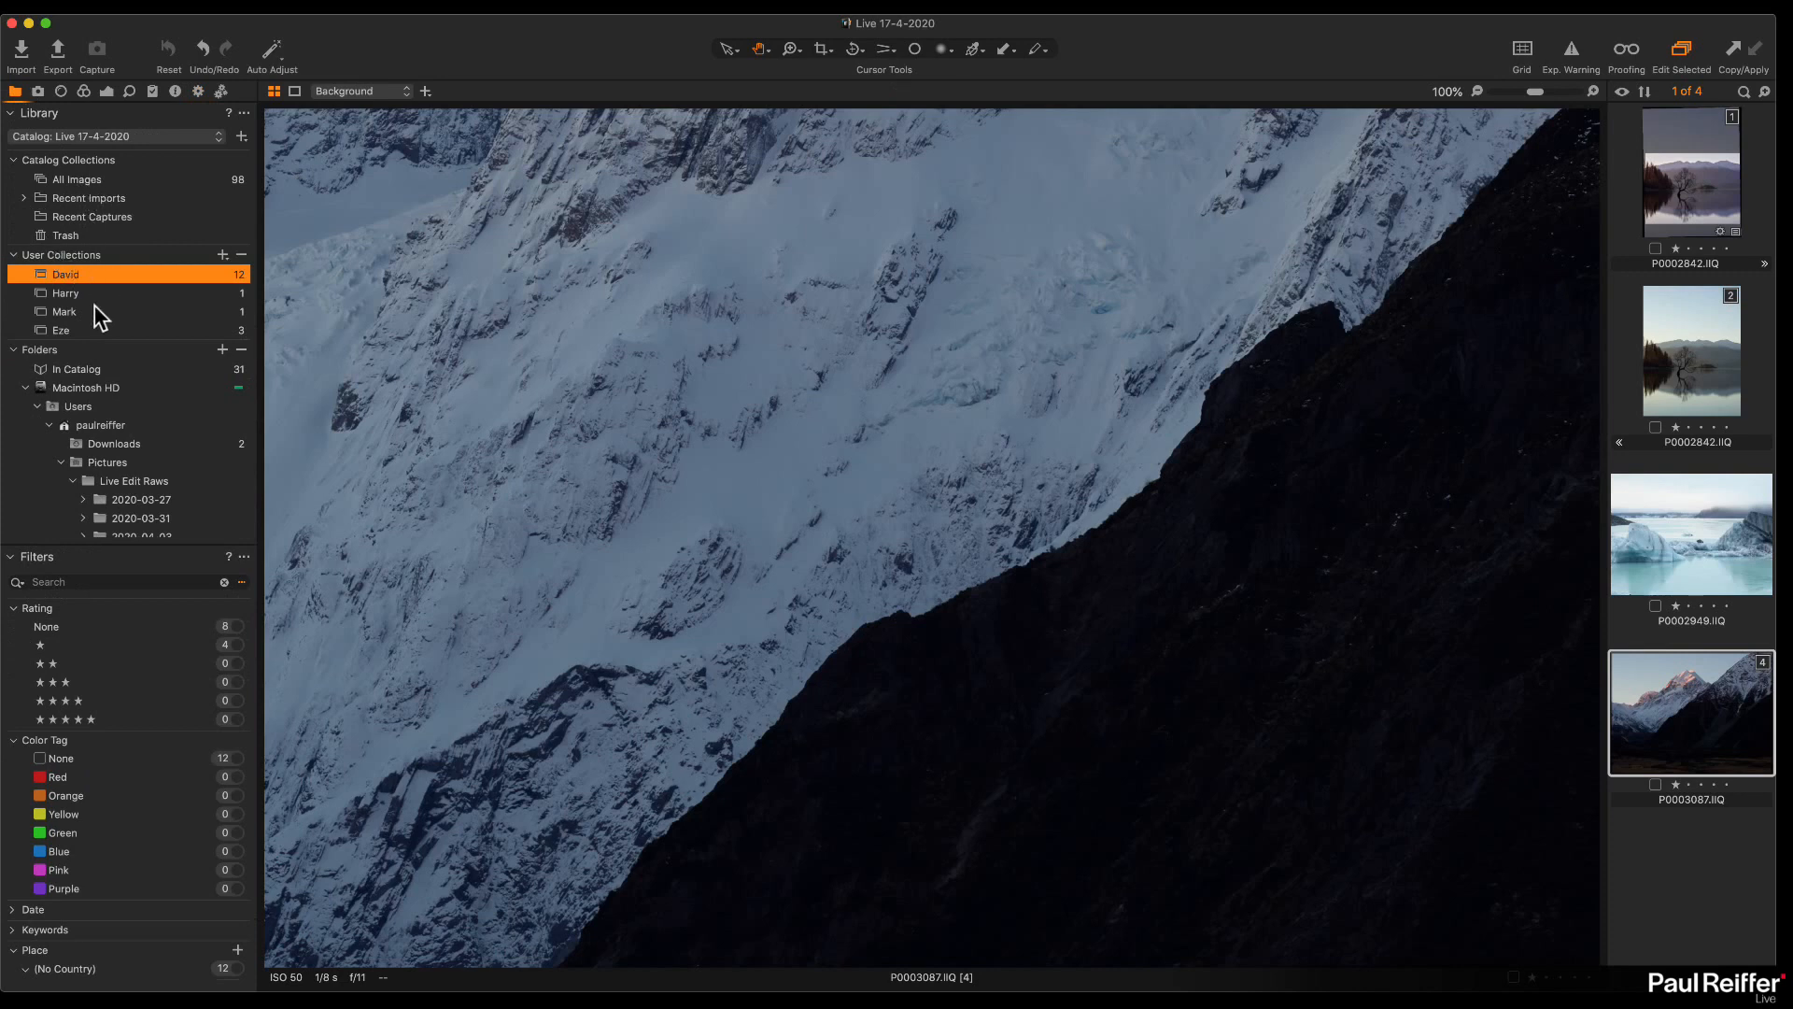
left_click(65, 293)
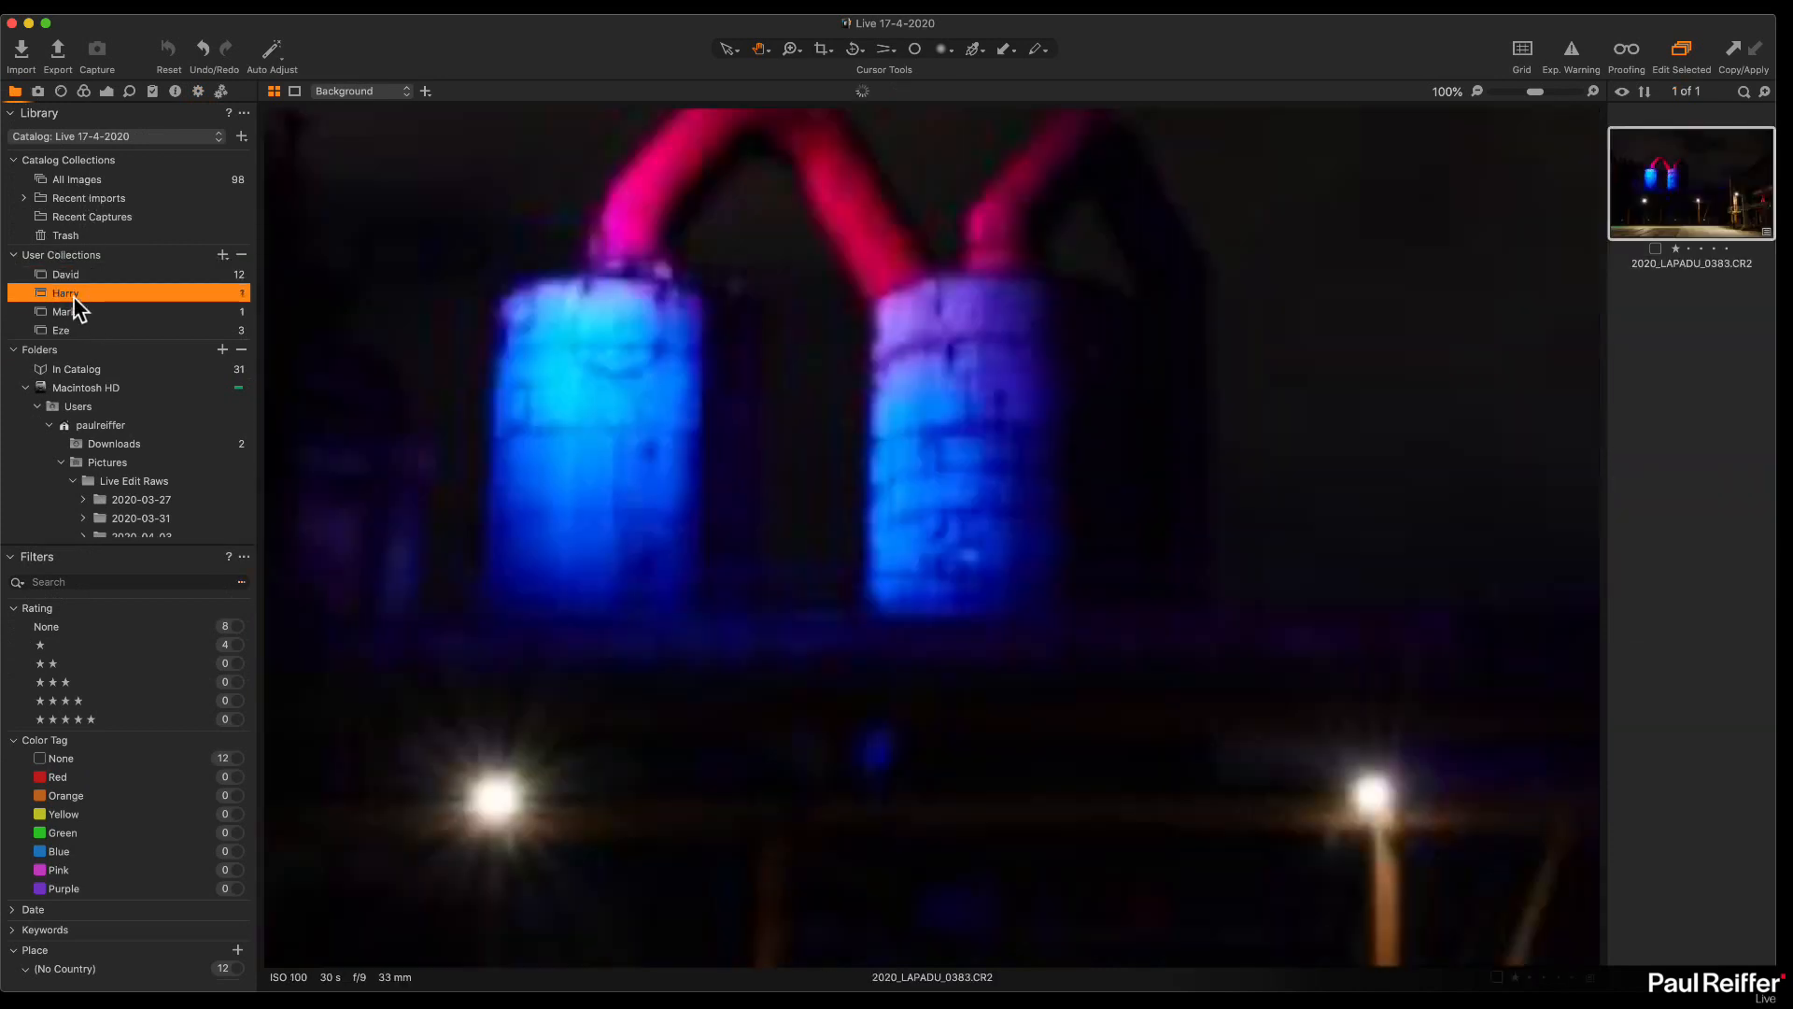
left_click(105, 91)
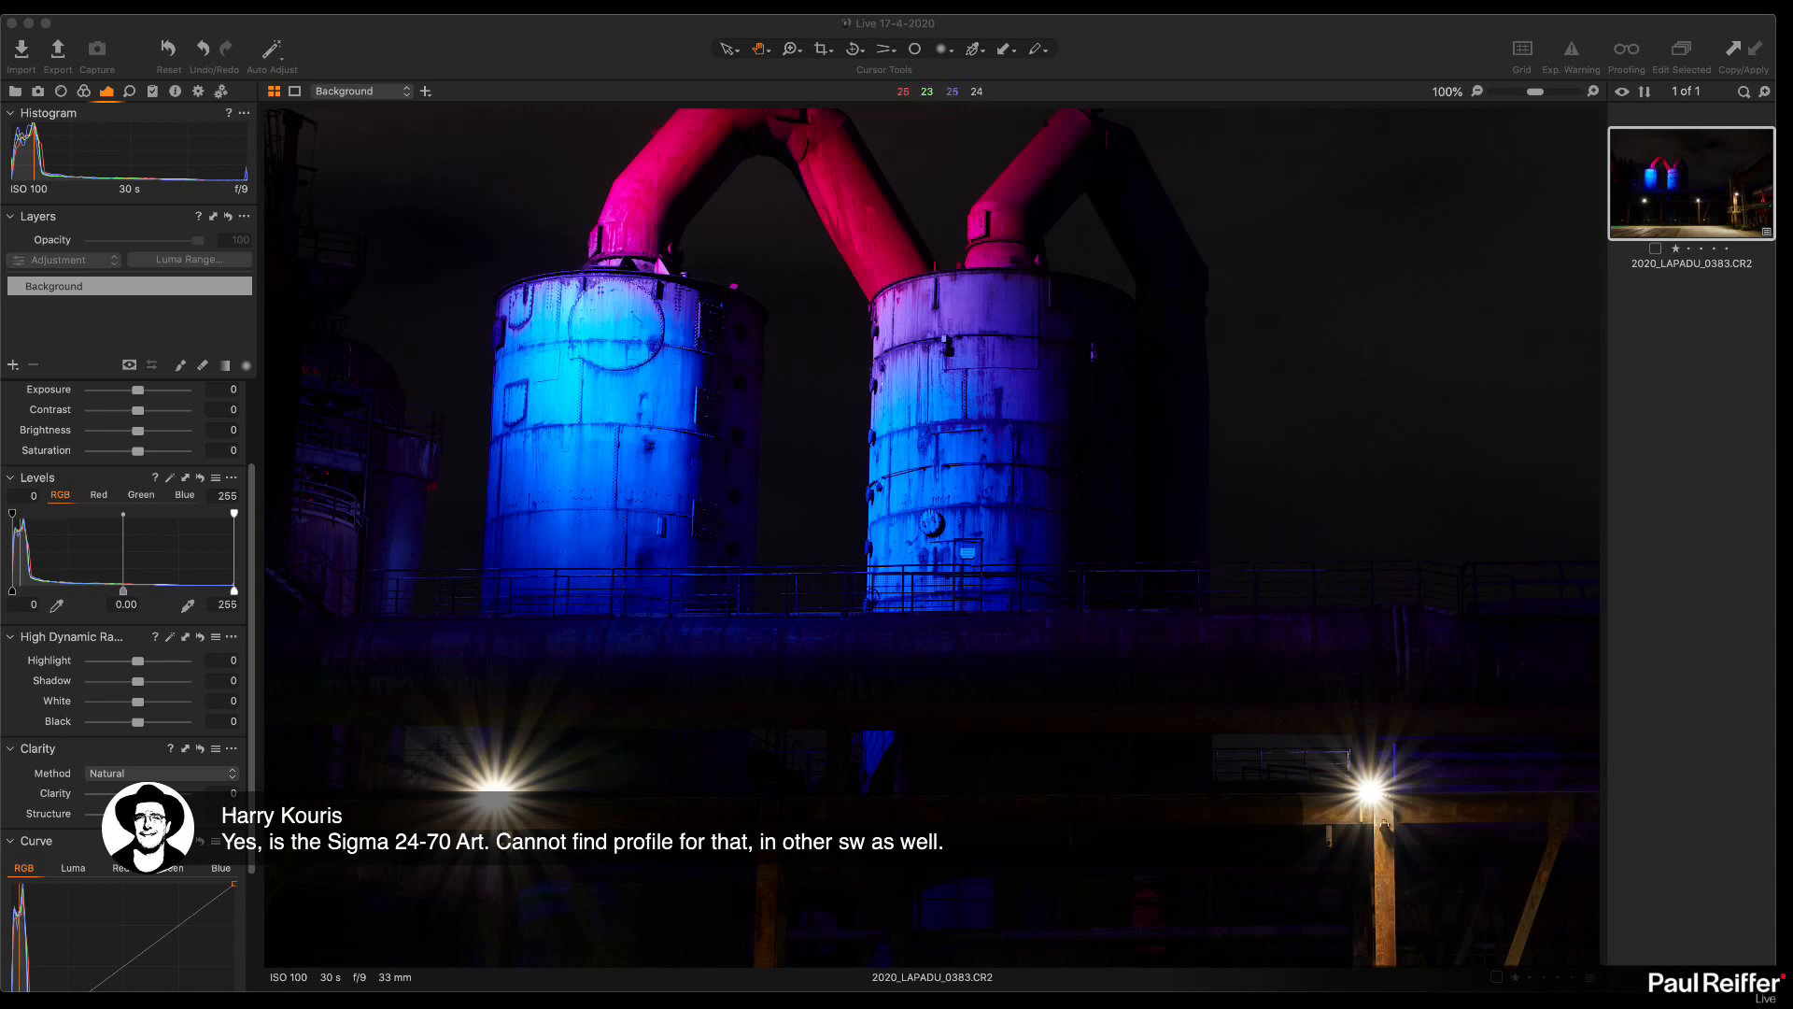
Step: Review the night photo's lens correction settings and chromatic aberration analysis options without changing them
left_click(61, 92)
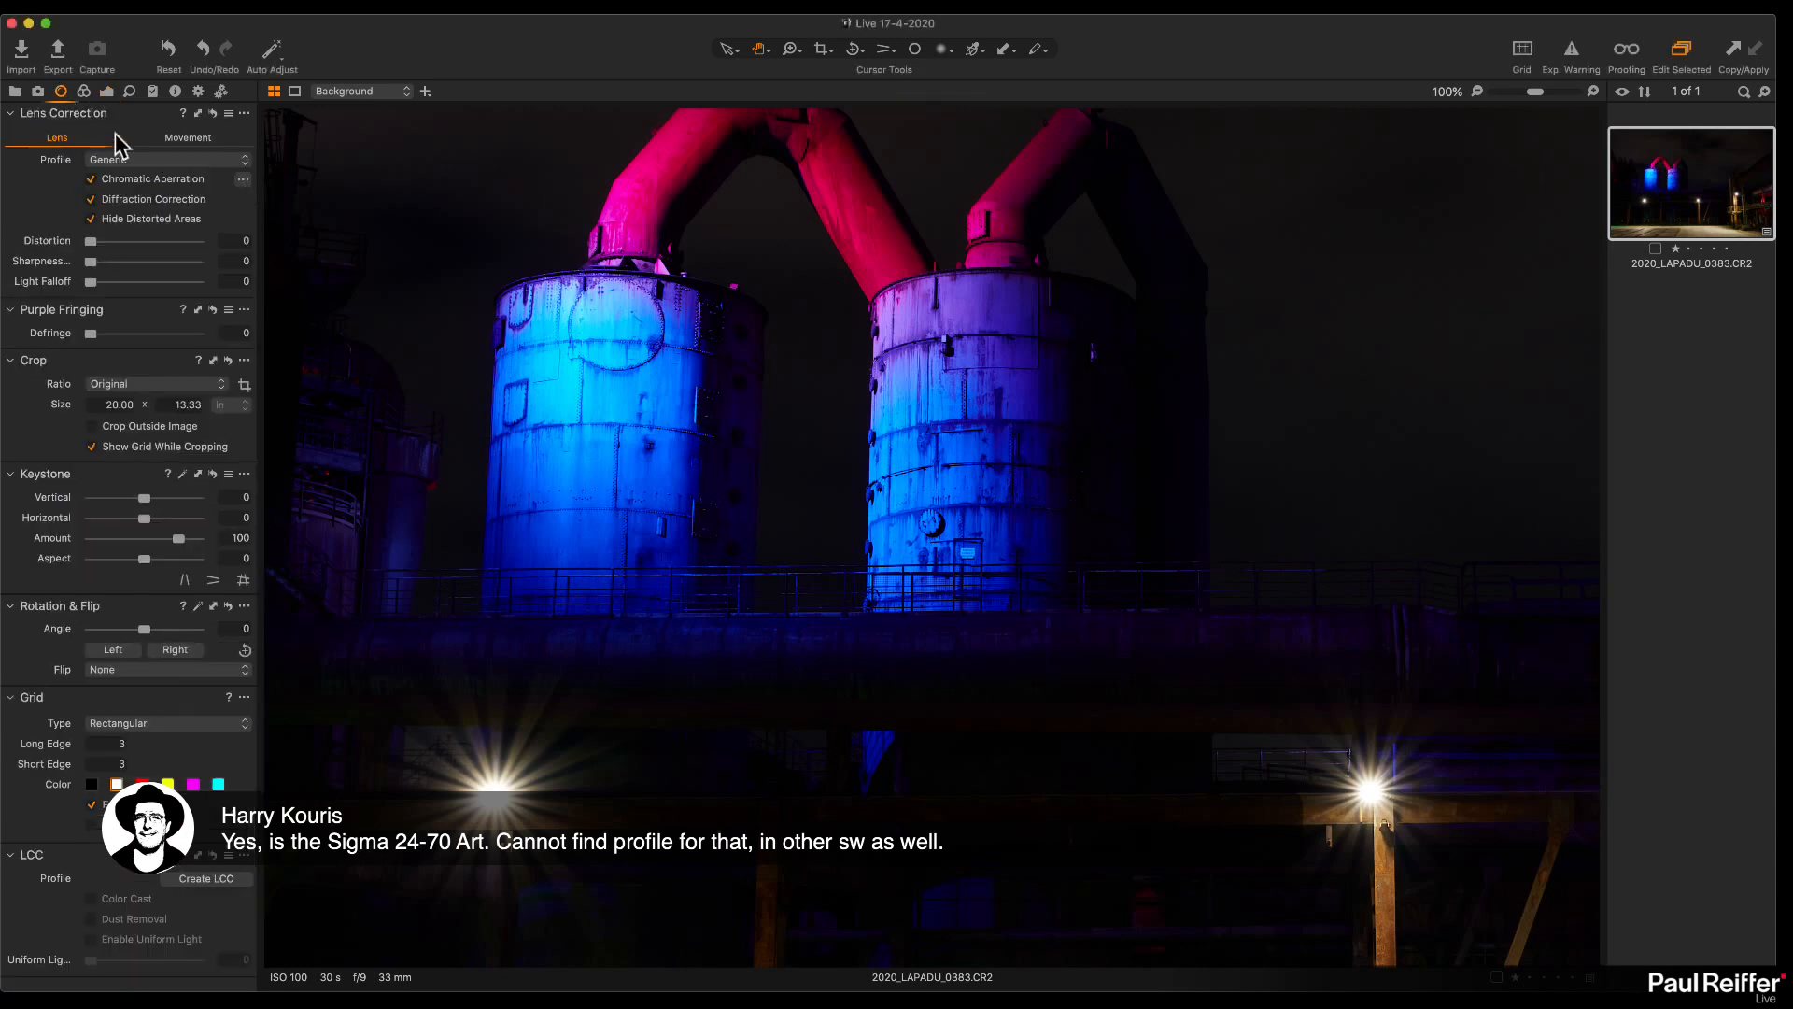
left_click(242, 180)
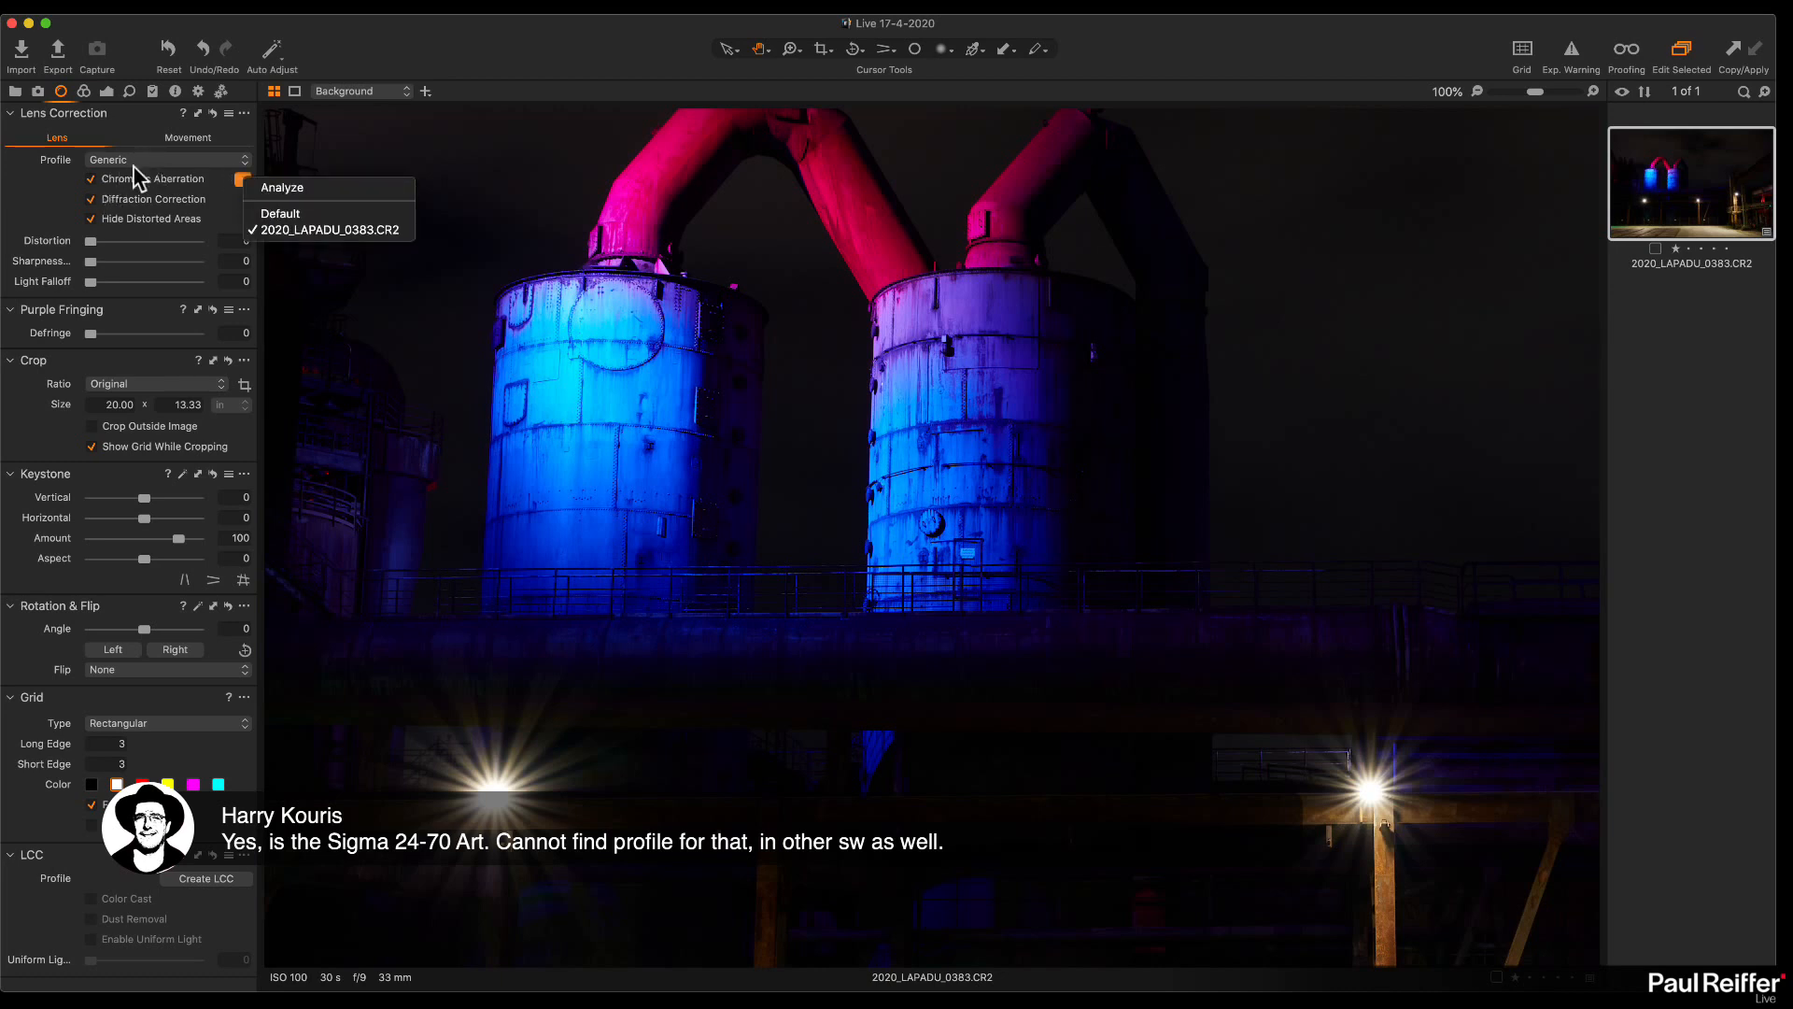
left_click(48, 211)
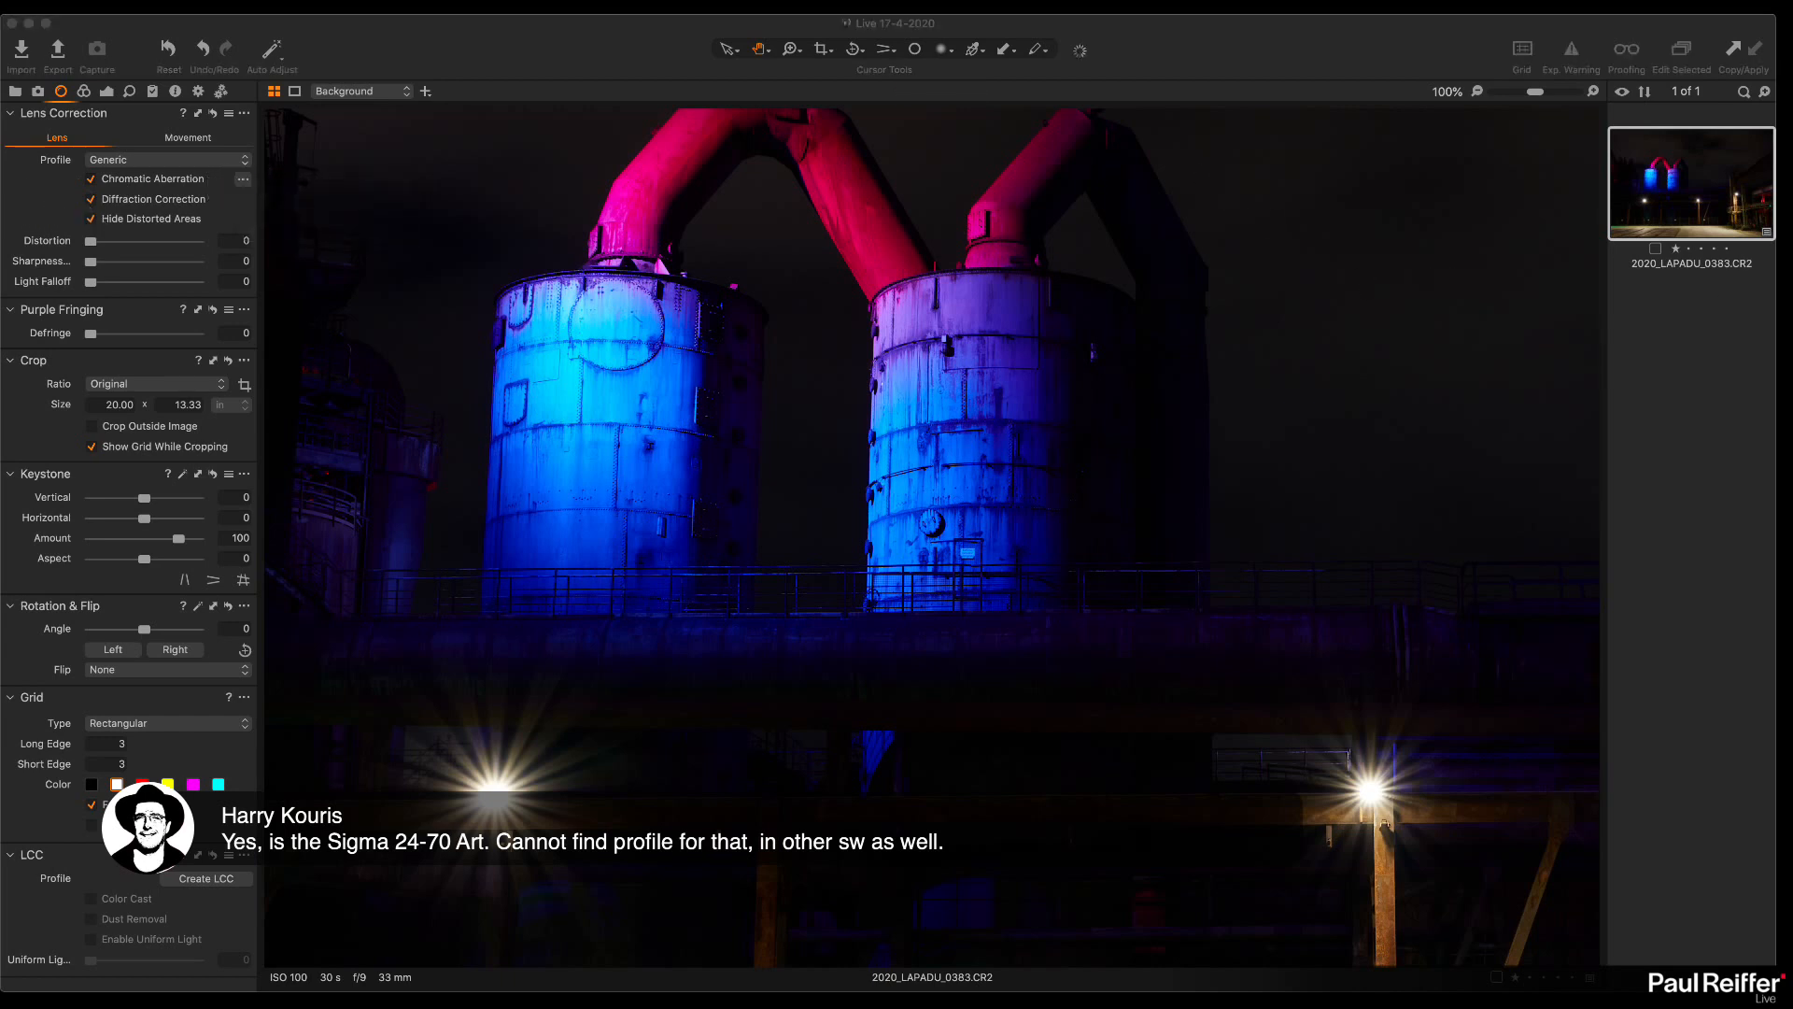
left_click(1194, 40)
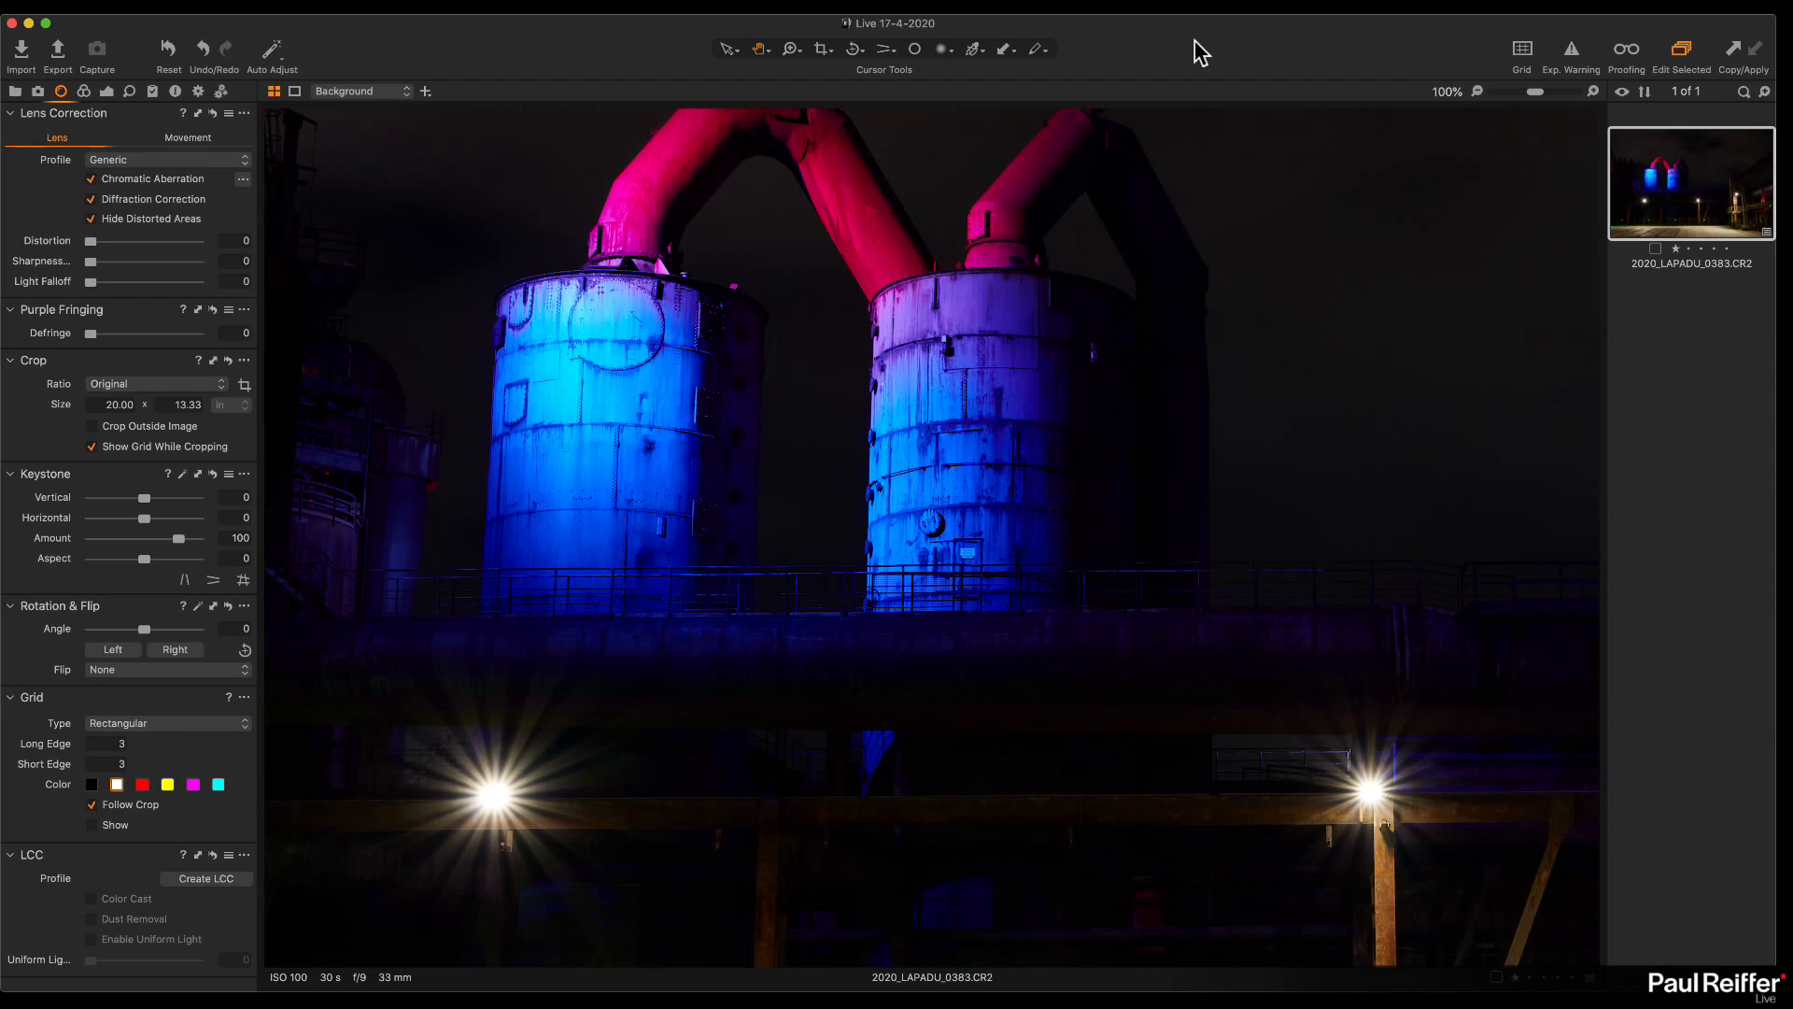
Step: Show the night photo's exposure adjustments and examine the lamp starburst at 100% zoom
left_click(977, 299)
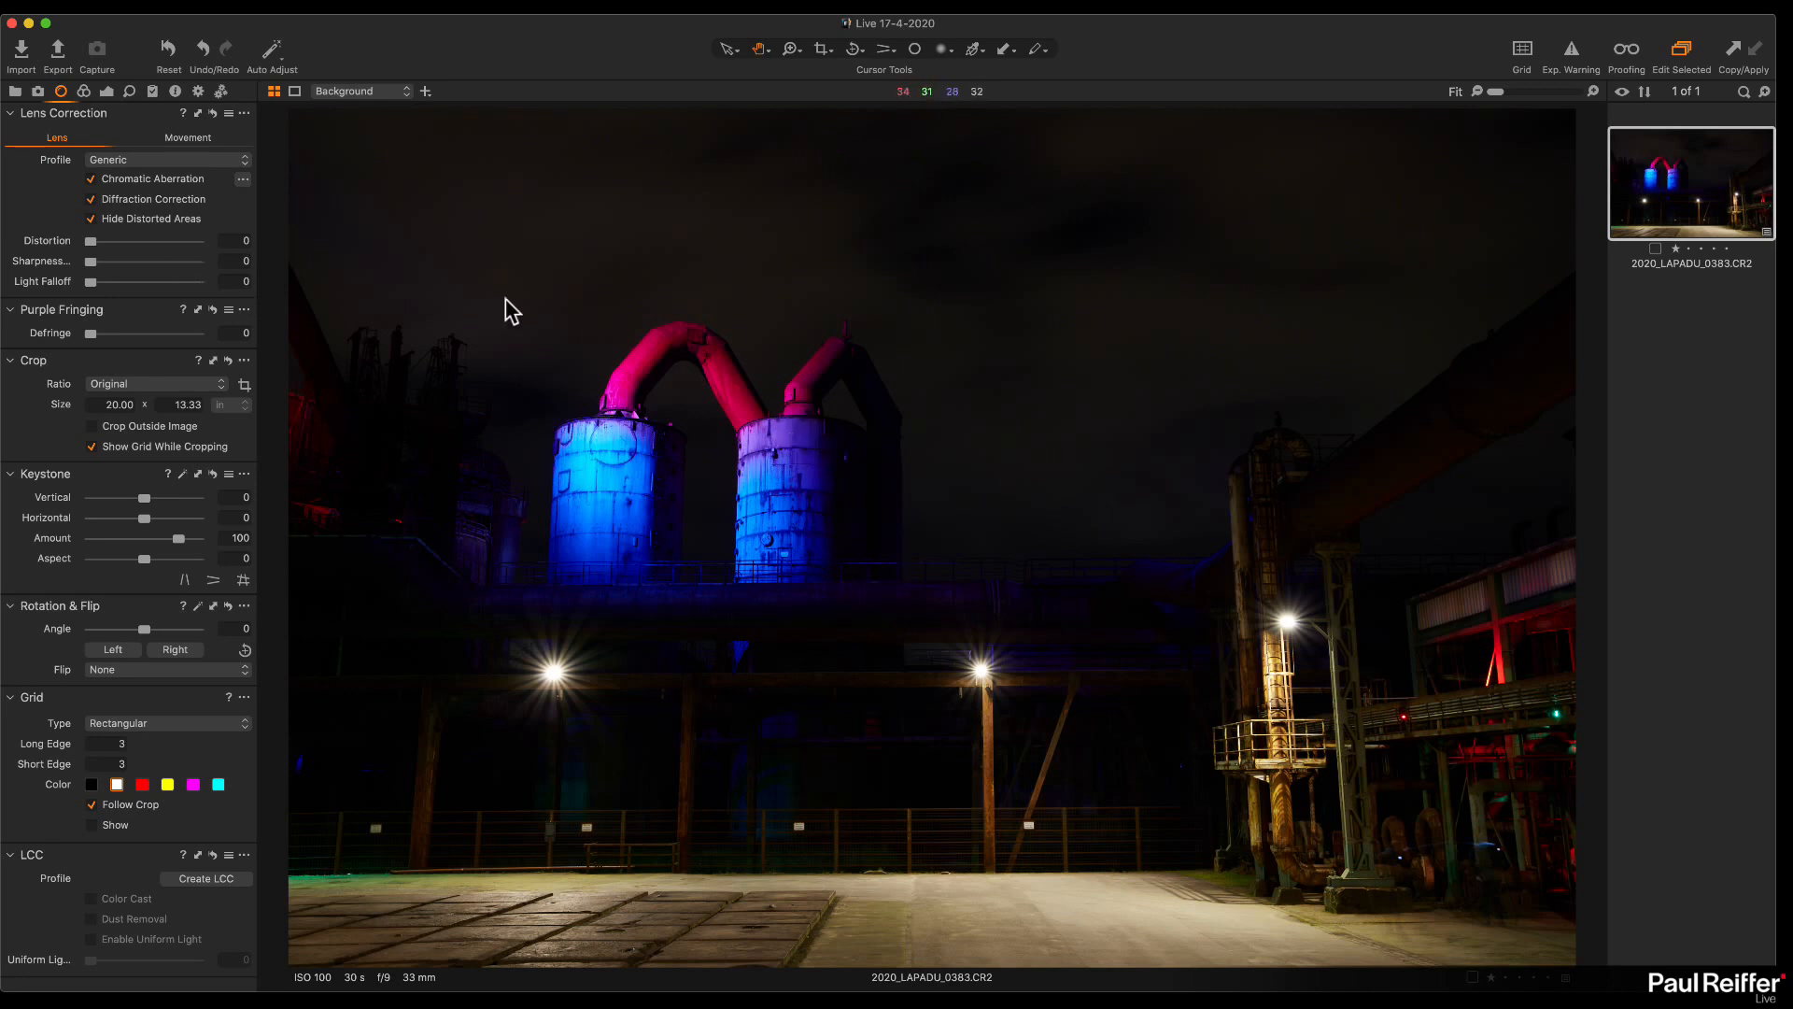
left_click(84, 92)
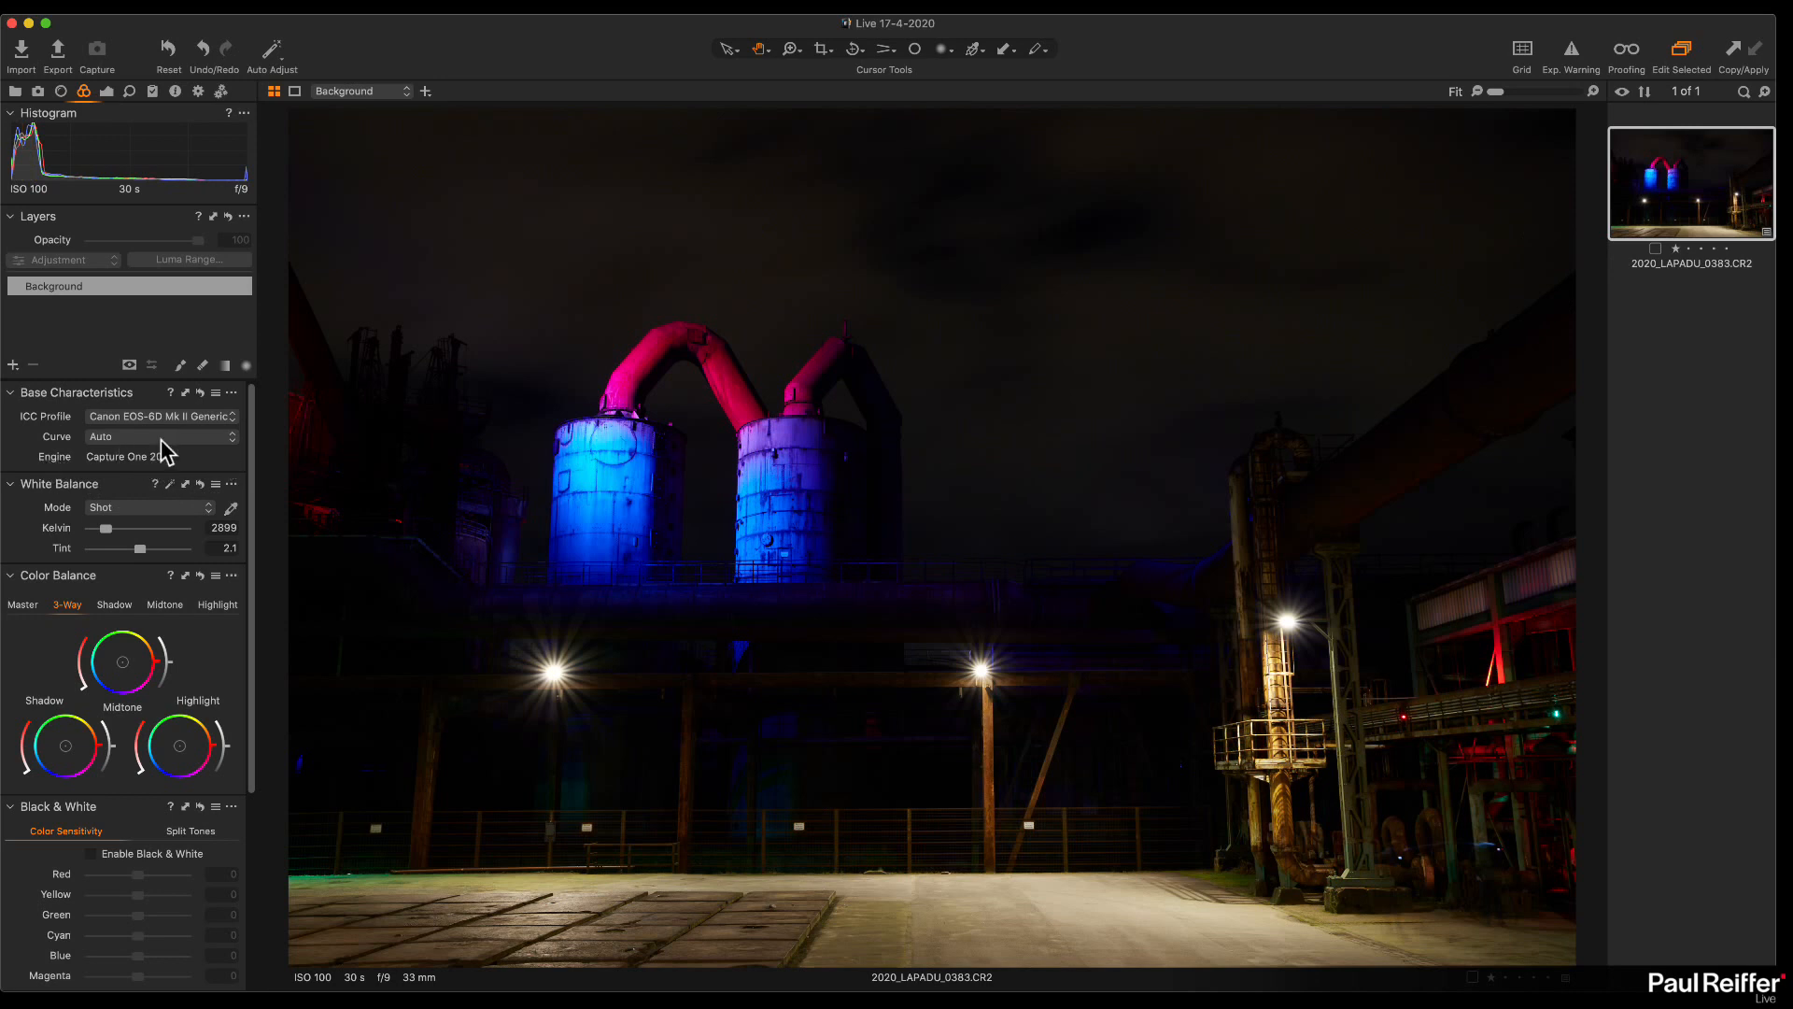
left_click(107, 92)
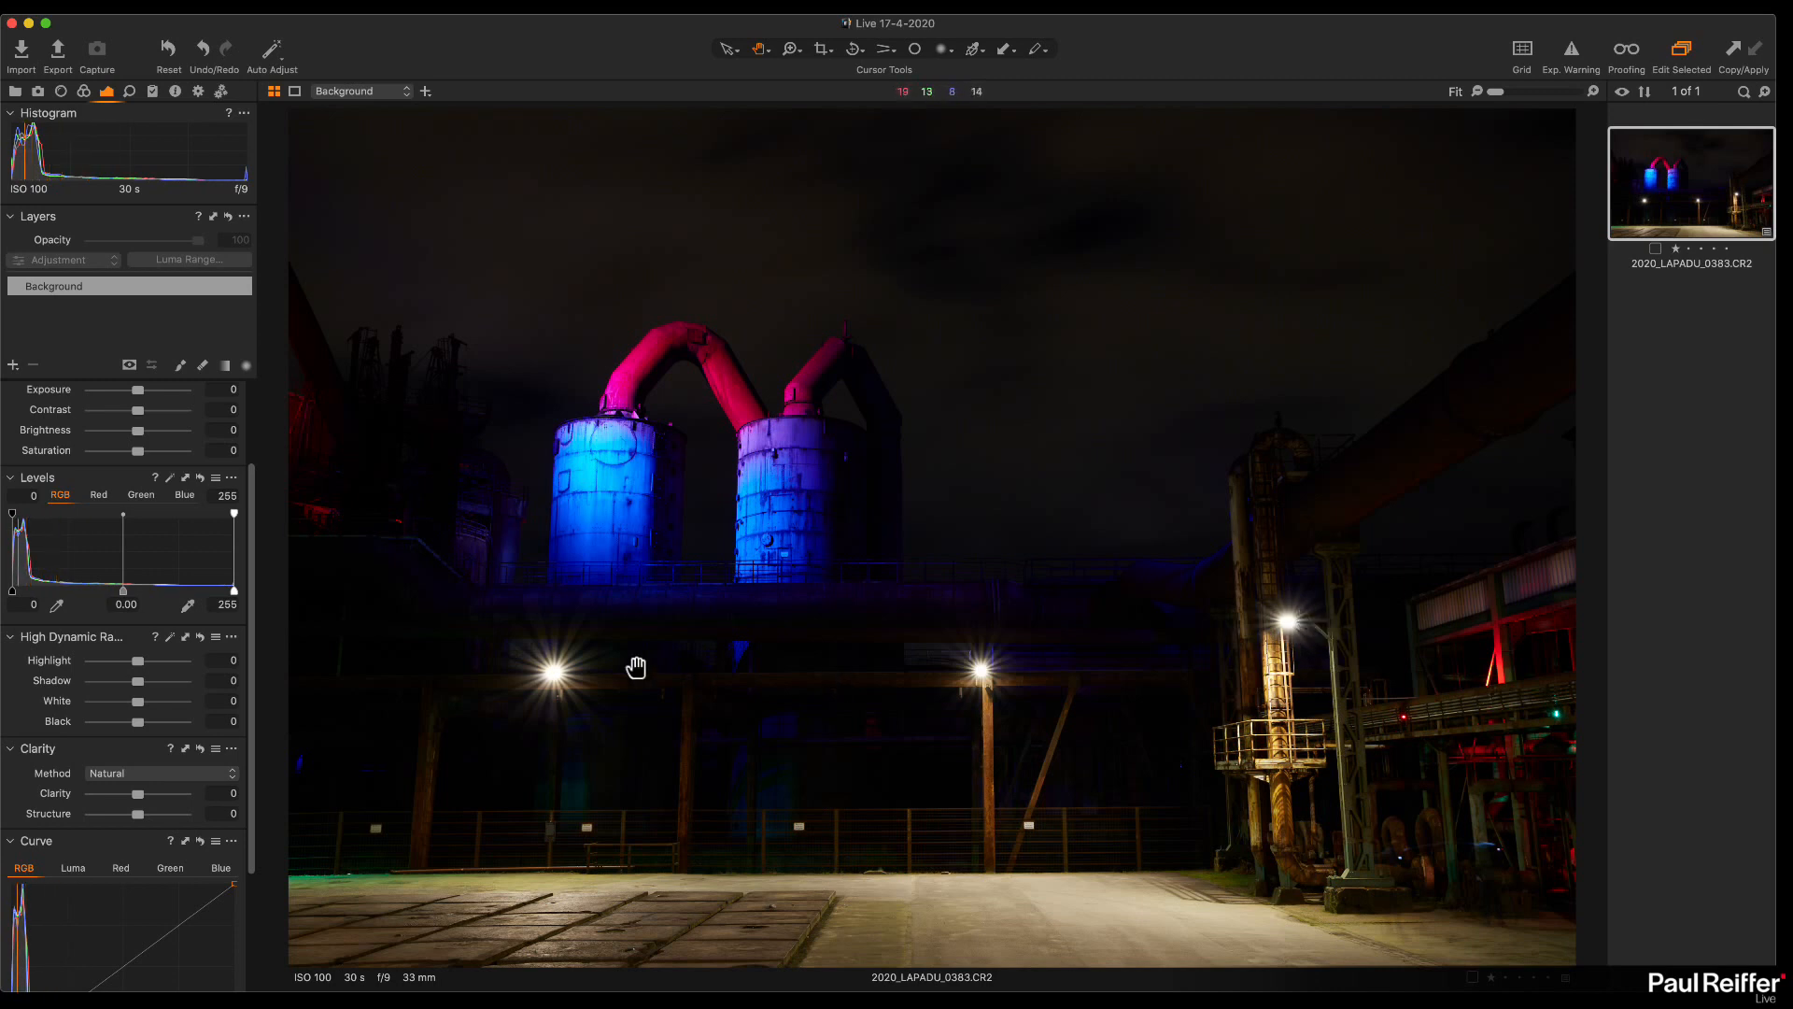
left_click(552, 677)
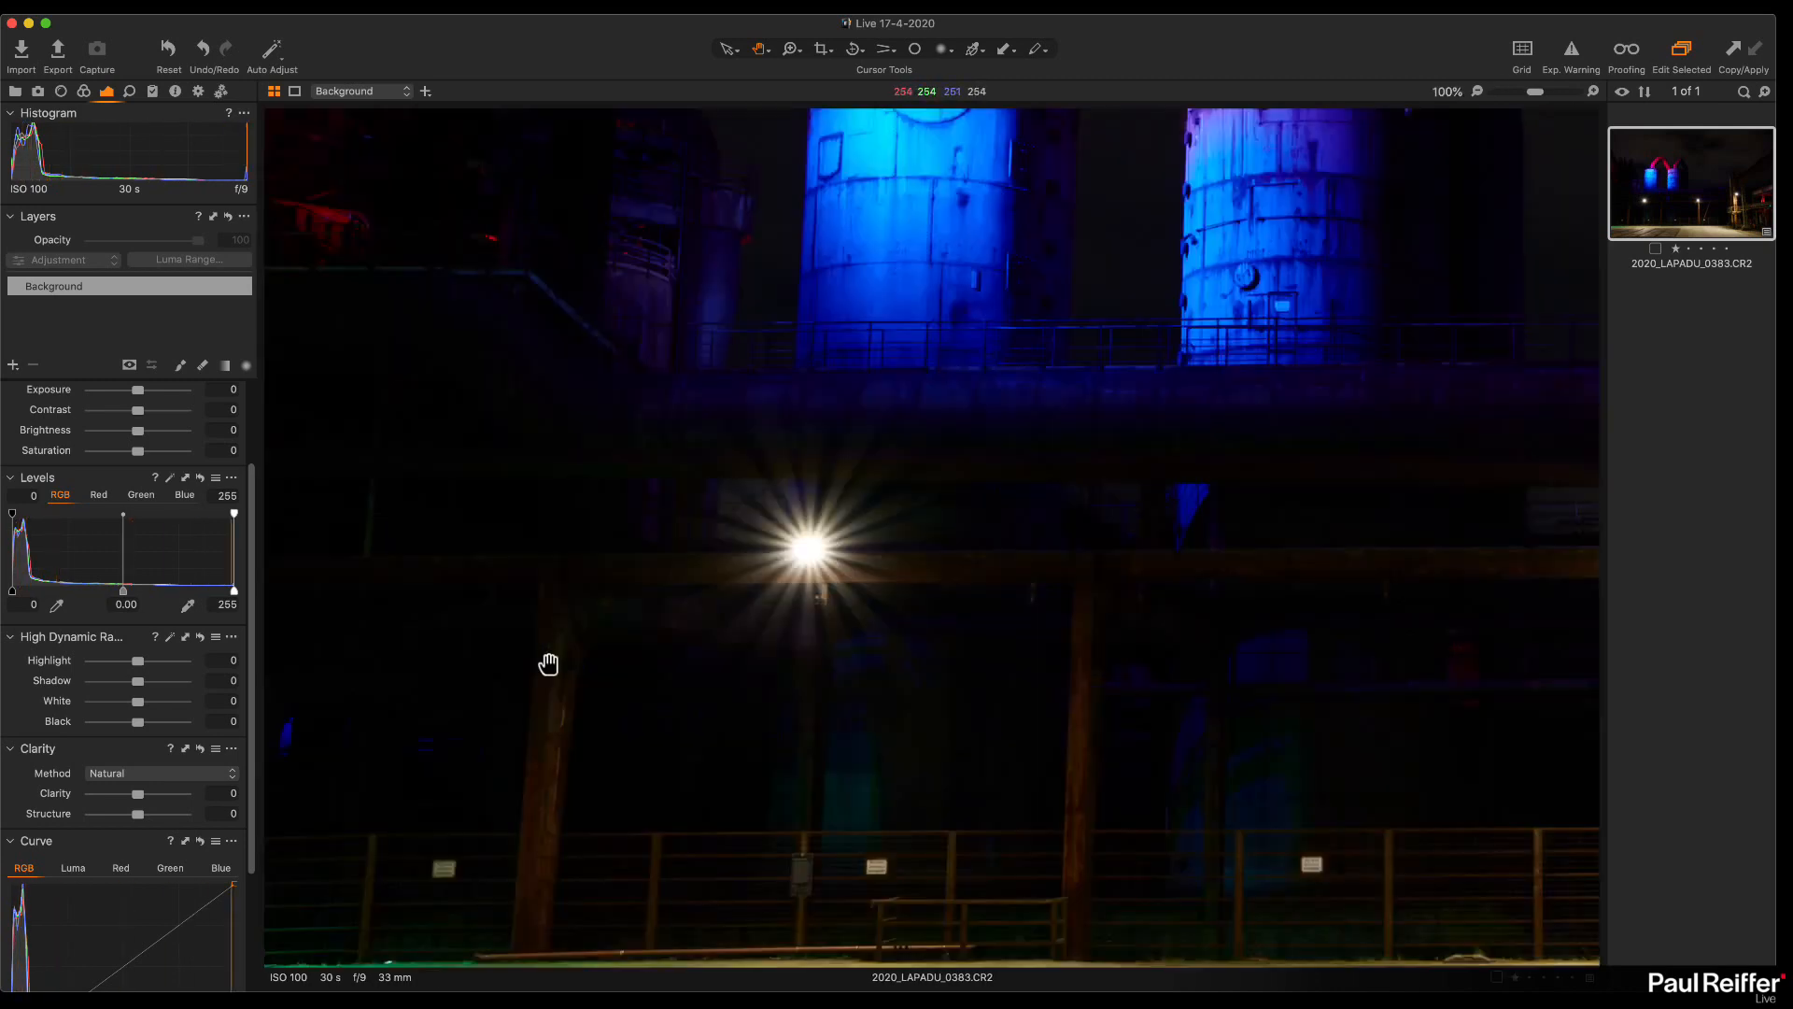
left_click(816, 553)
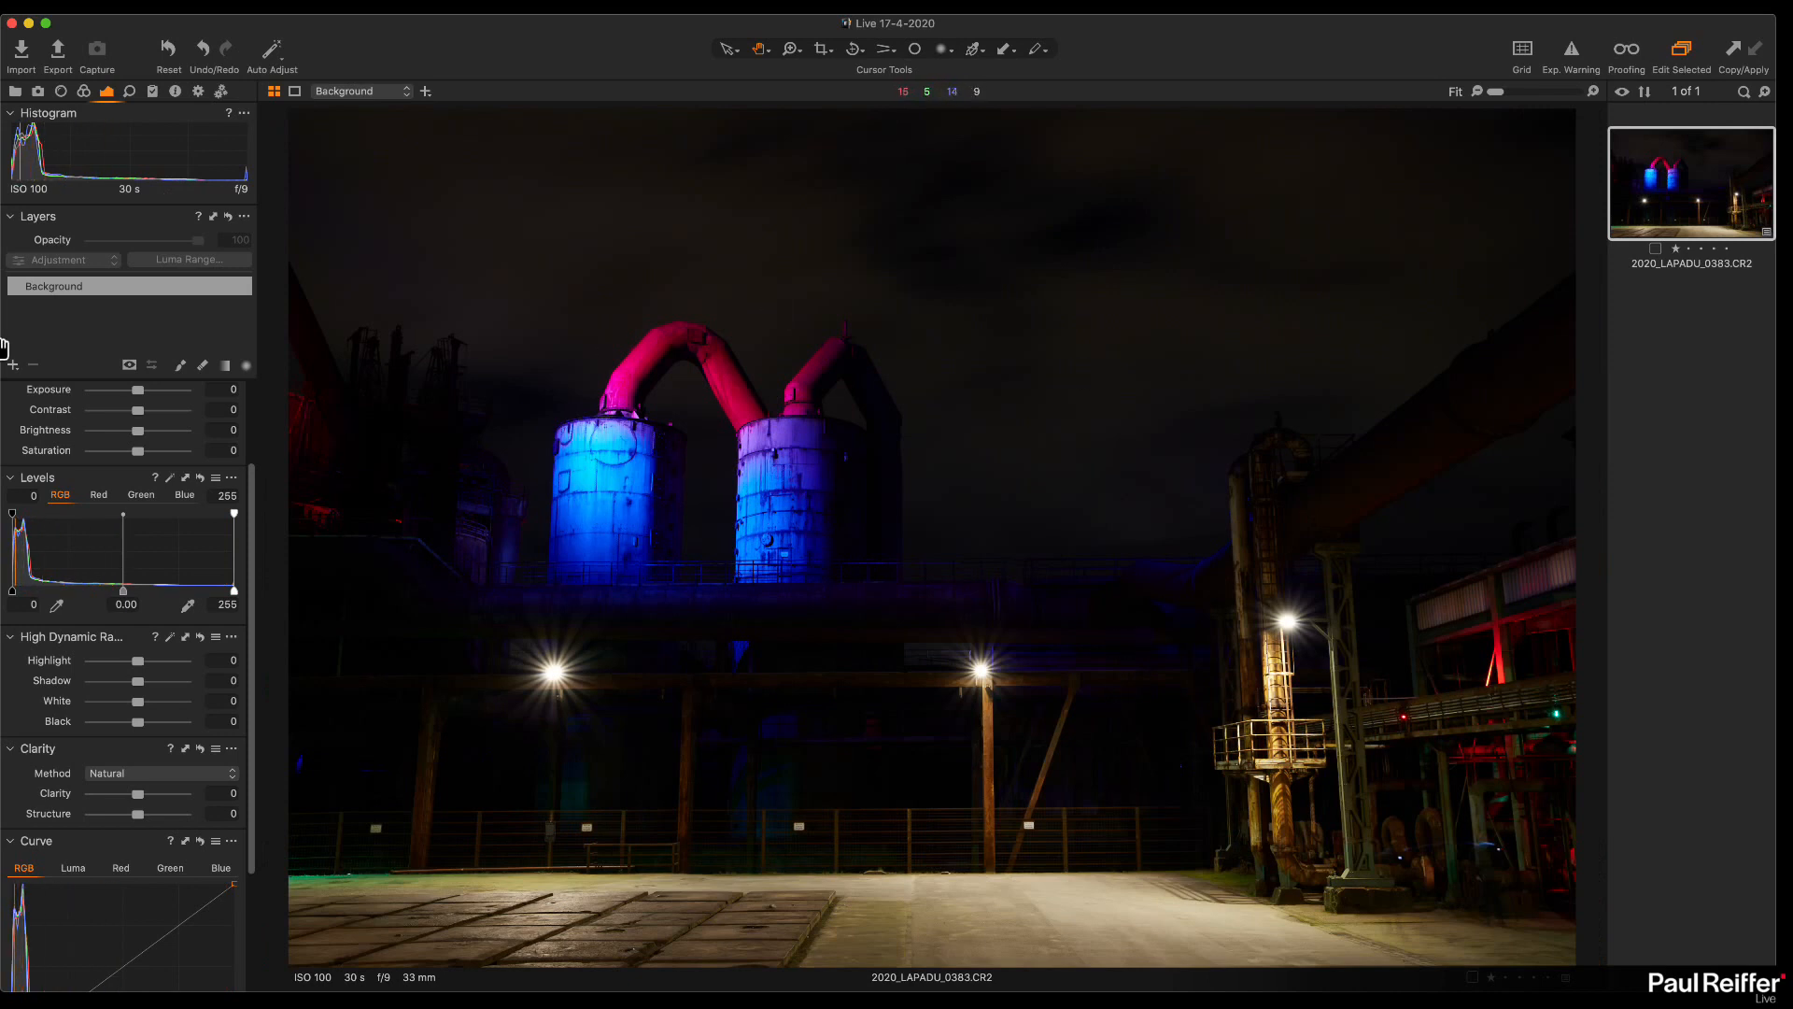
scroll(137, 427, "up", 3)
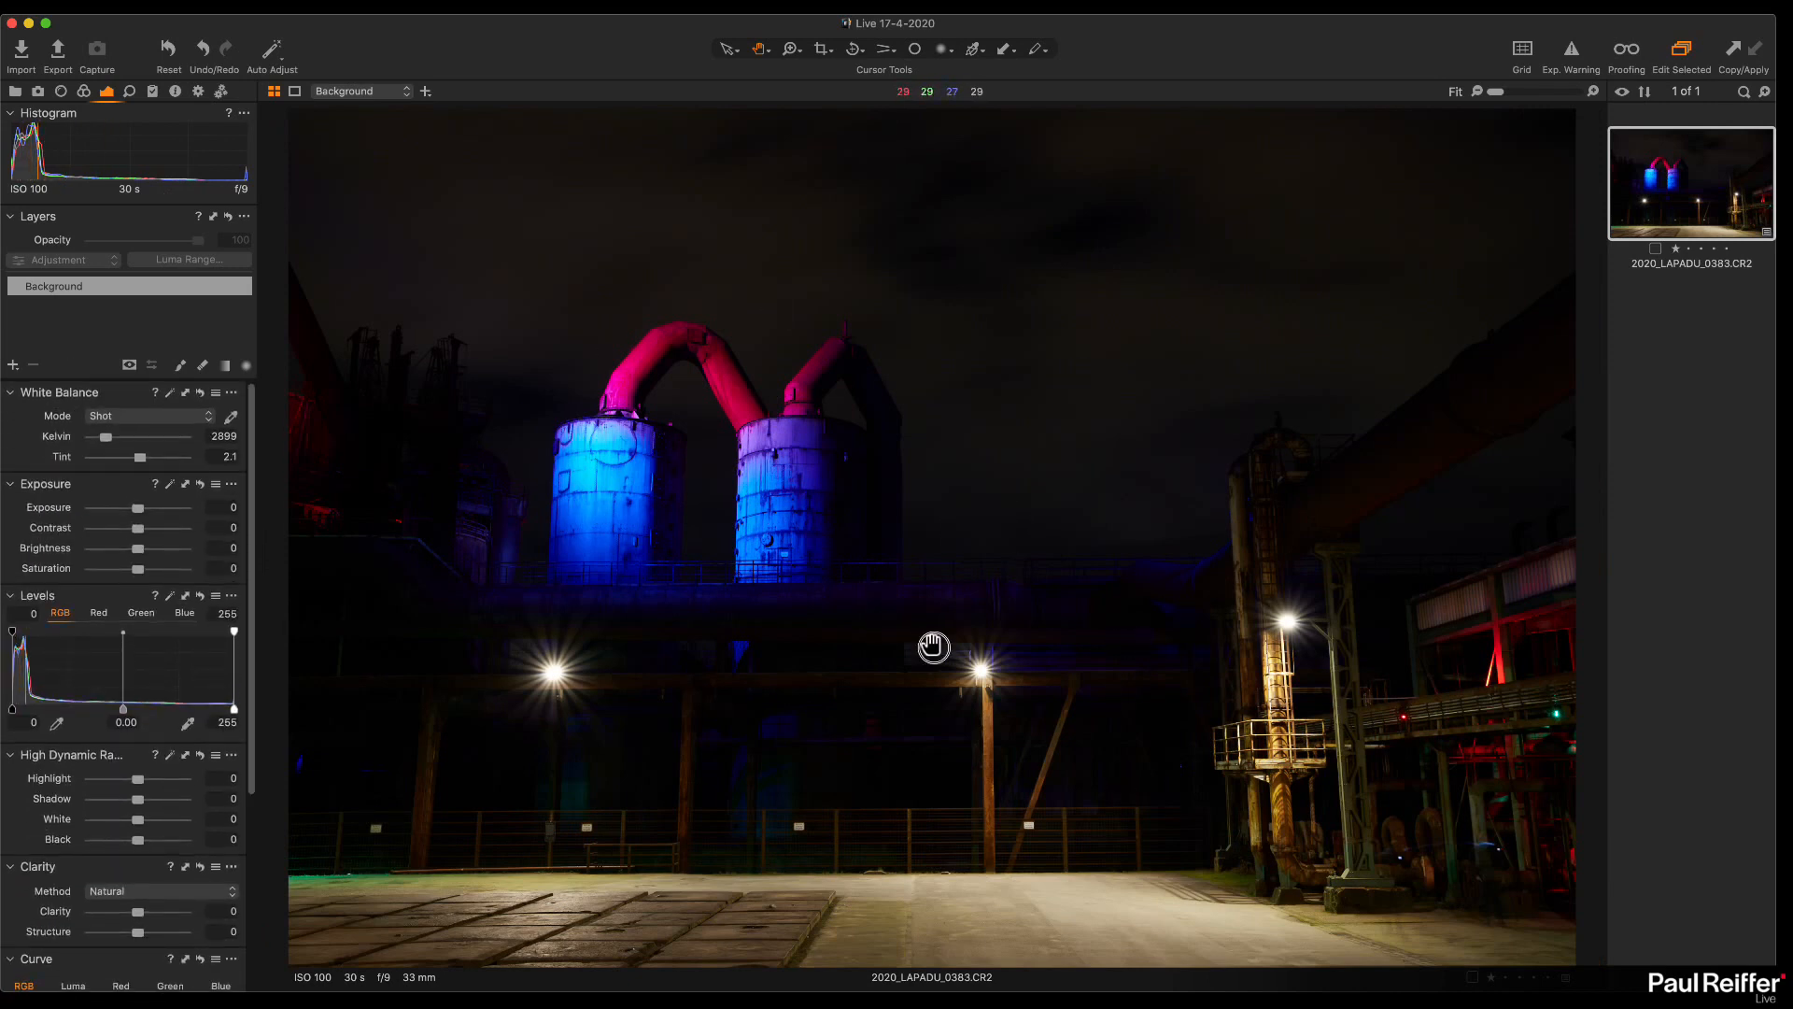
Step: Raise the night photo's exposure to 2.23 and examine the sky, tanks and large pipe at 100% zoom
left_click(933, 648)
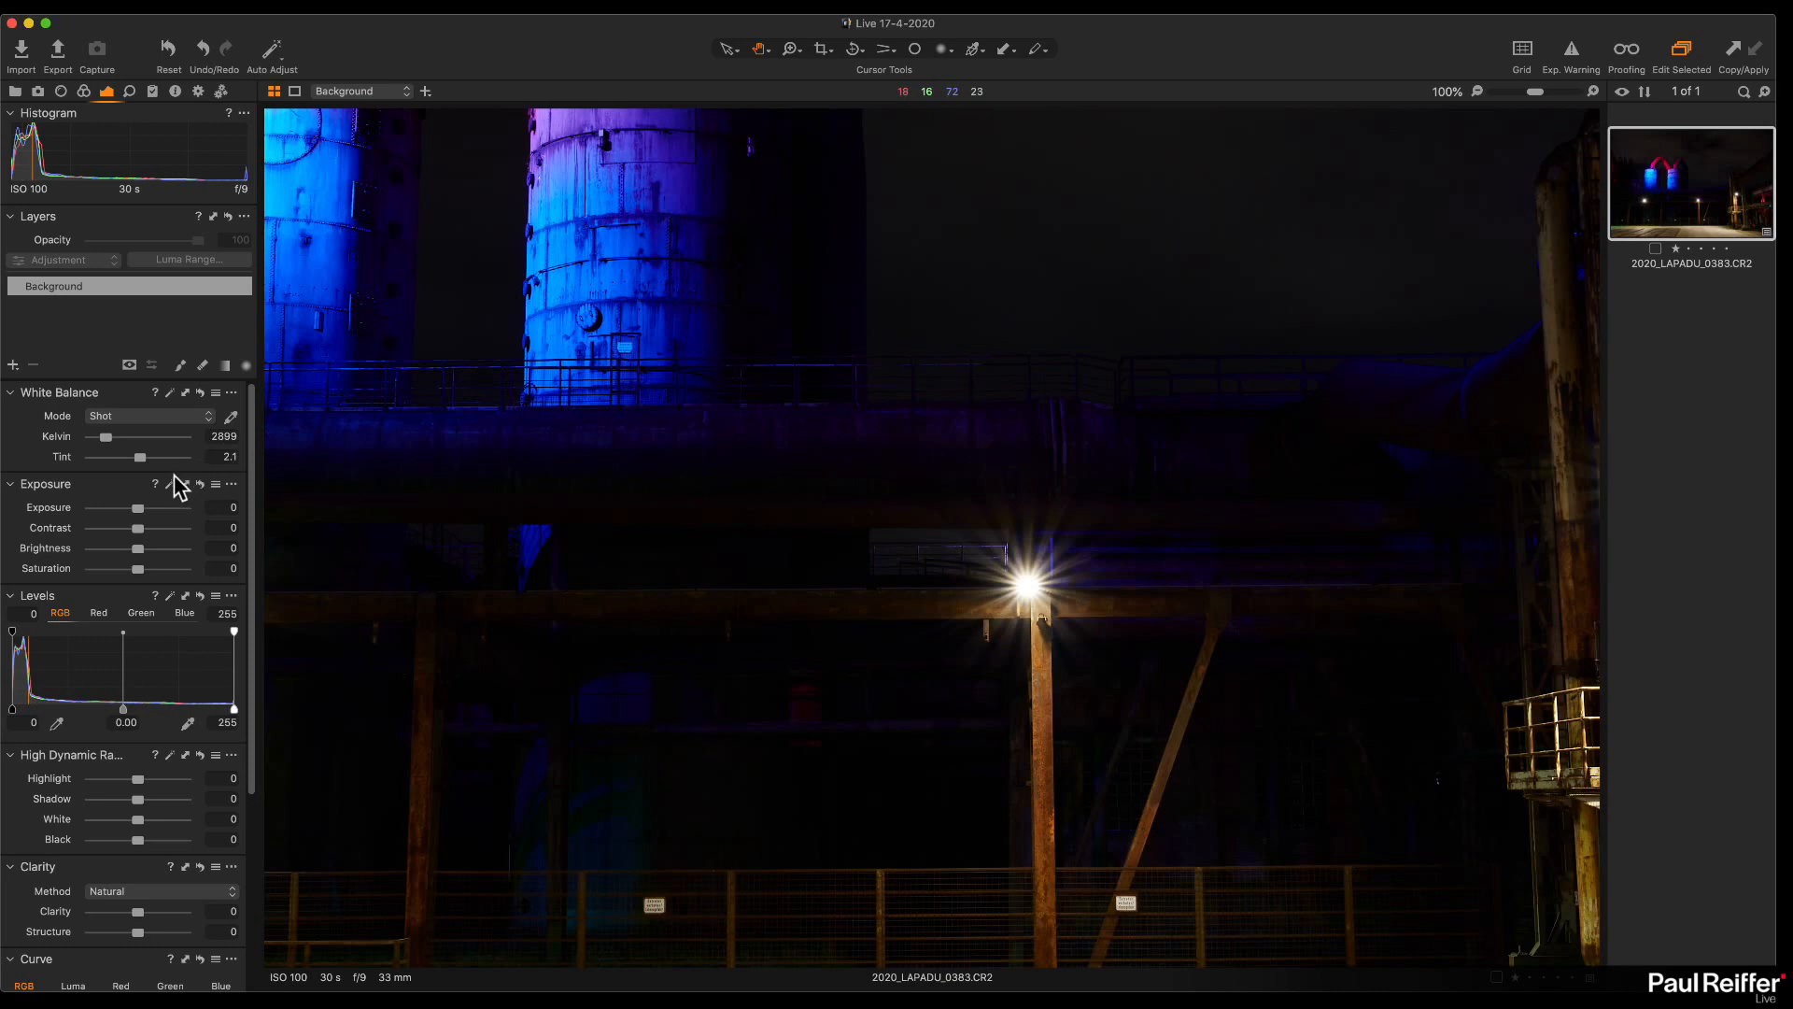
left_click_drag(138, 509, 165, 510)
left_click_drag(844, 364, 788, 860)
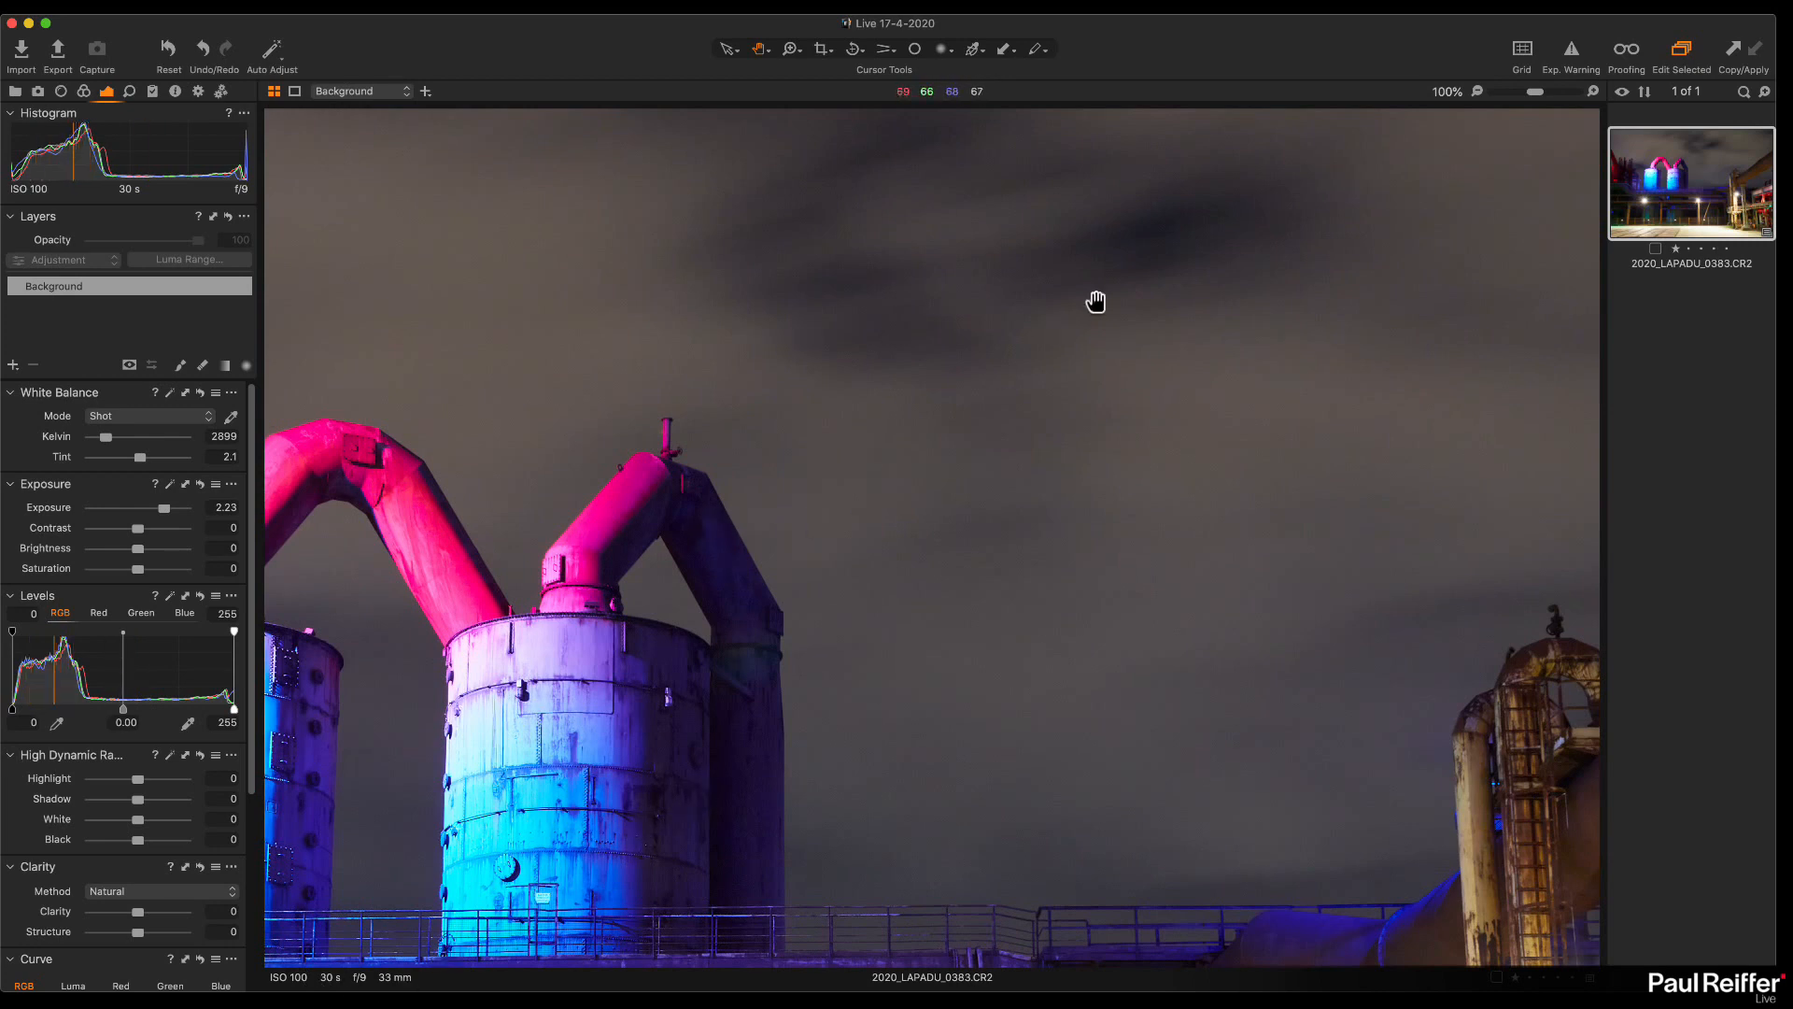
left_click_drag(1053, 397, 968, 524)
left_click_drag(1052, 440, 716, 288)
left_click_drag(930, 546, 1021, 504)
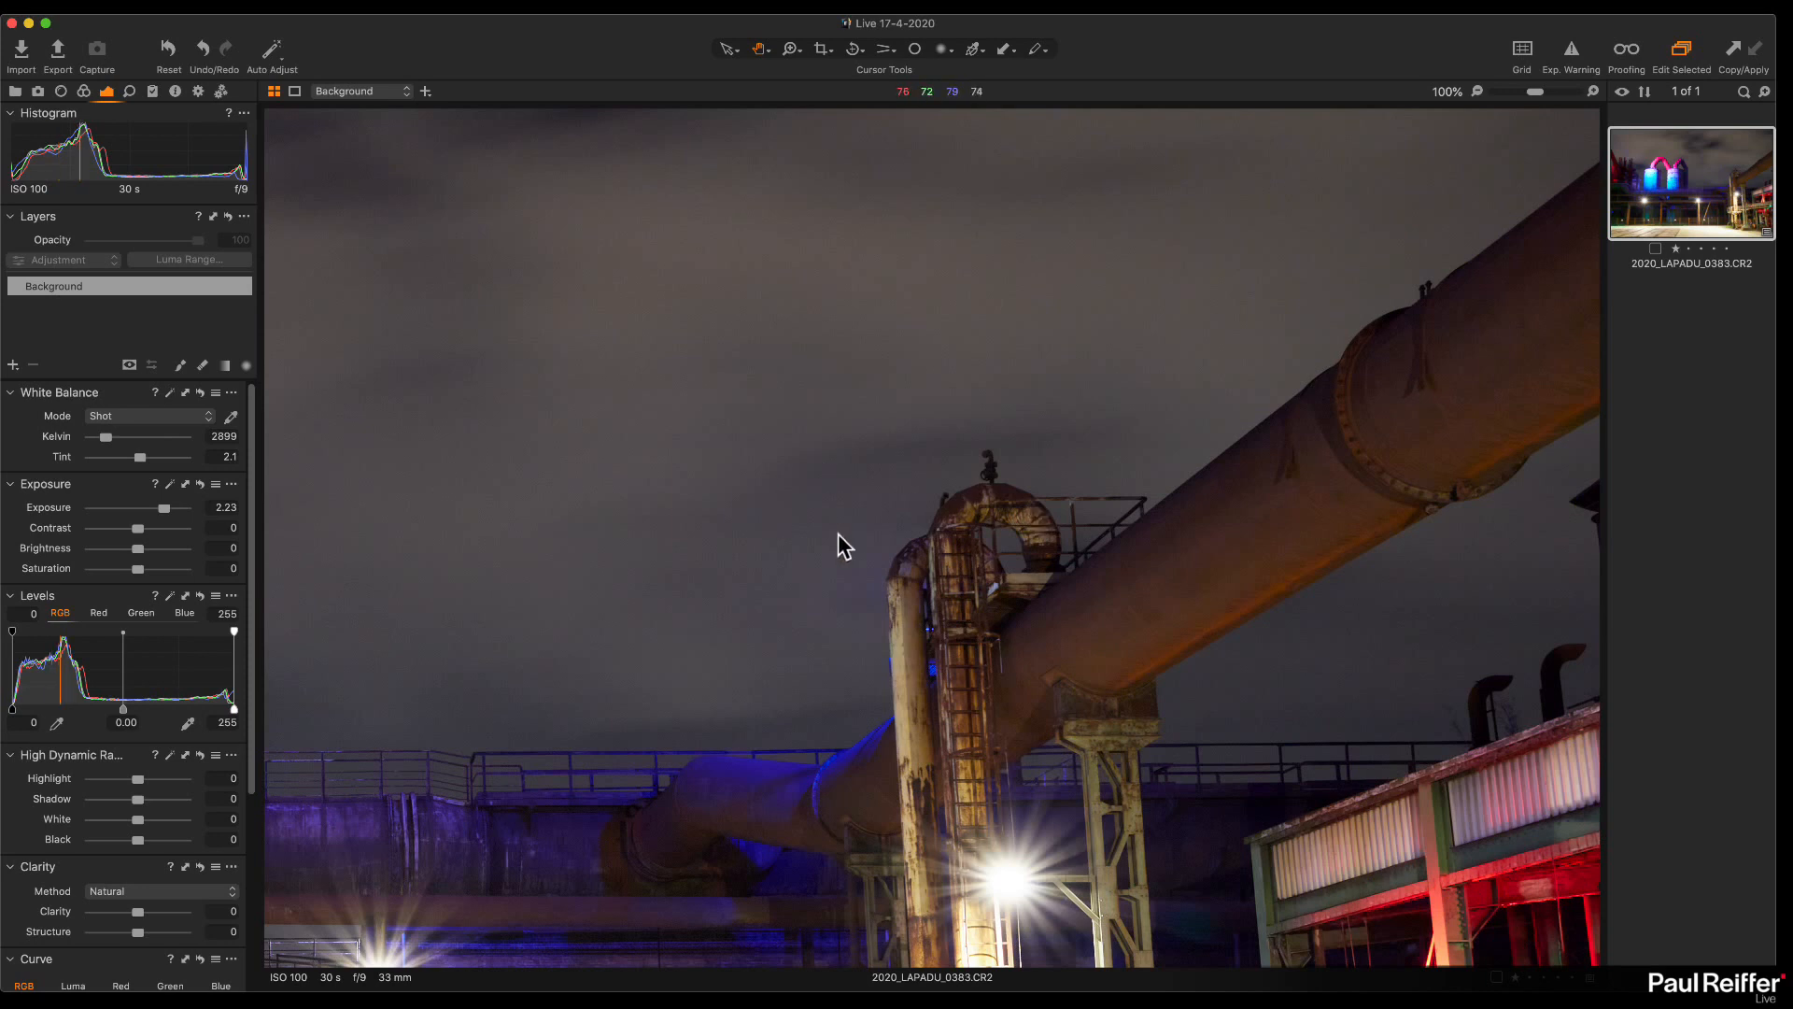
Step: Set luminance noise reduction to 79 and examine the sky, railings and tanks at 200% to 300% zoom
left_click(130, 92)
left_click_drag(472, 588, 912, 568)
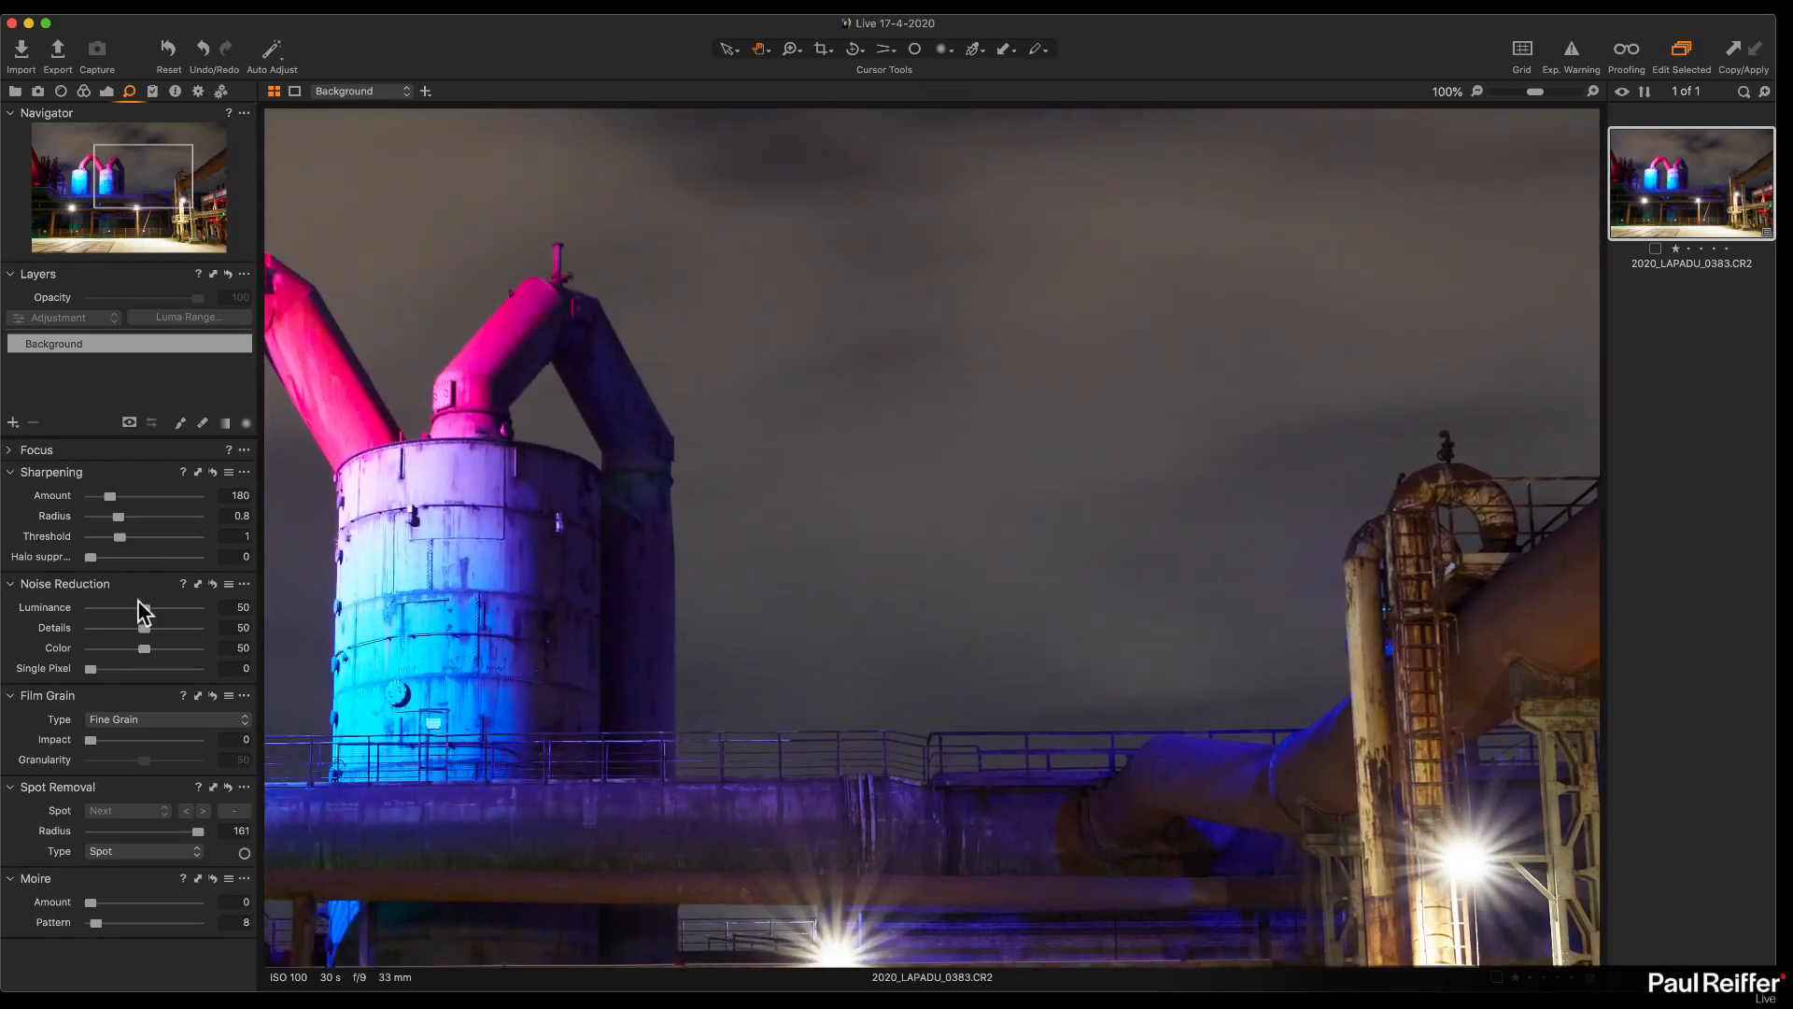
left_click_drag(144, 607, 168, 609)
left_click_drag(165, 607, 173, 612)
left_click(762, 598)
scroll(774, 603, "down", 2)
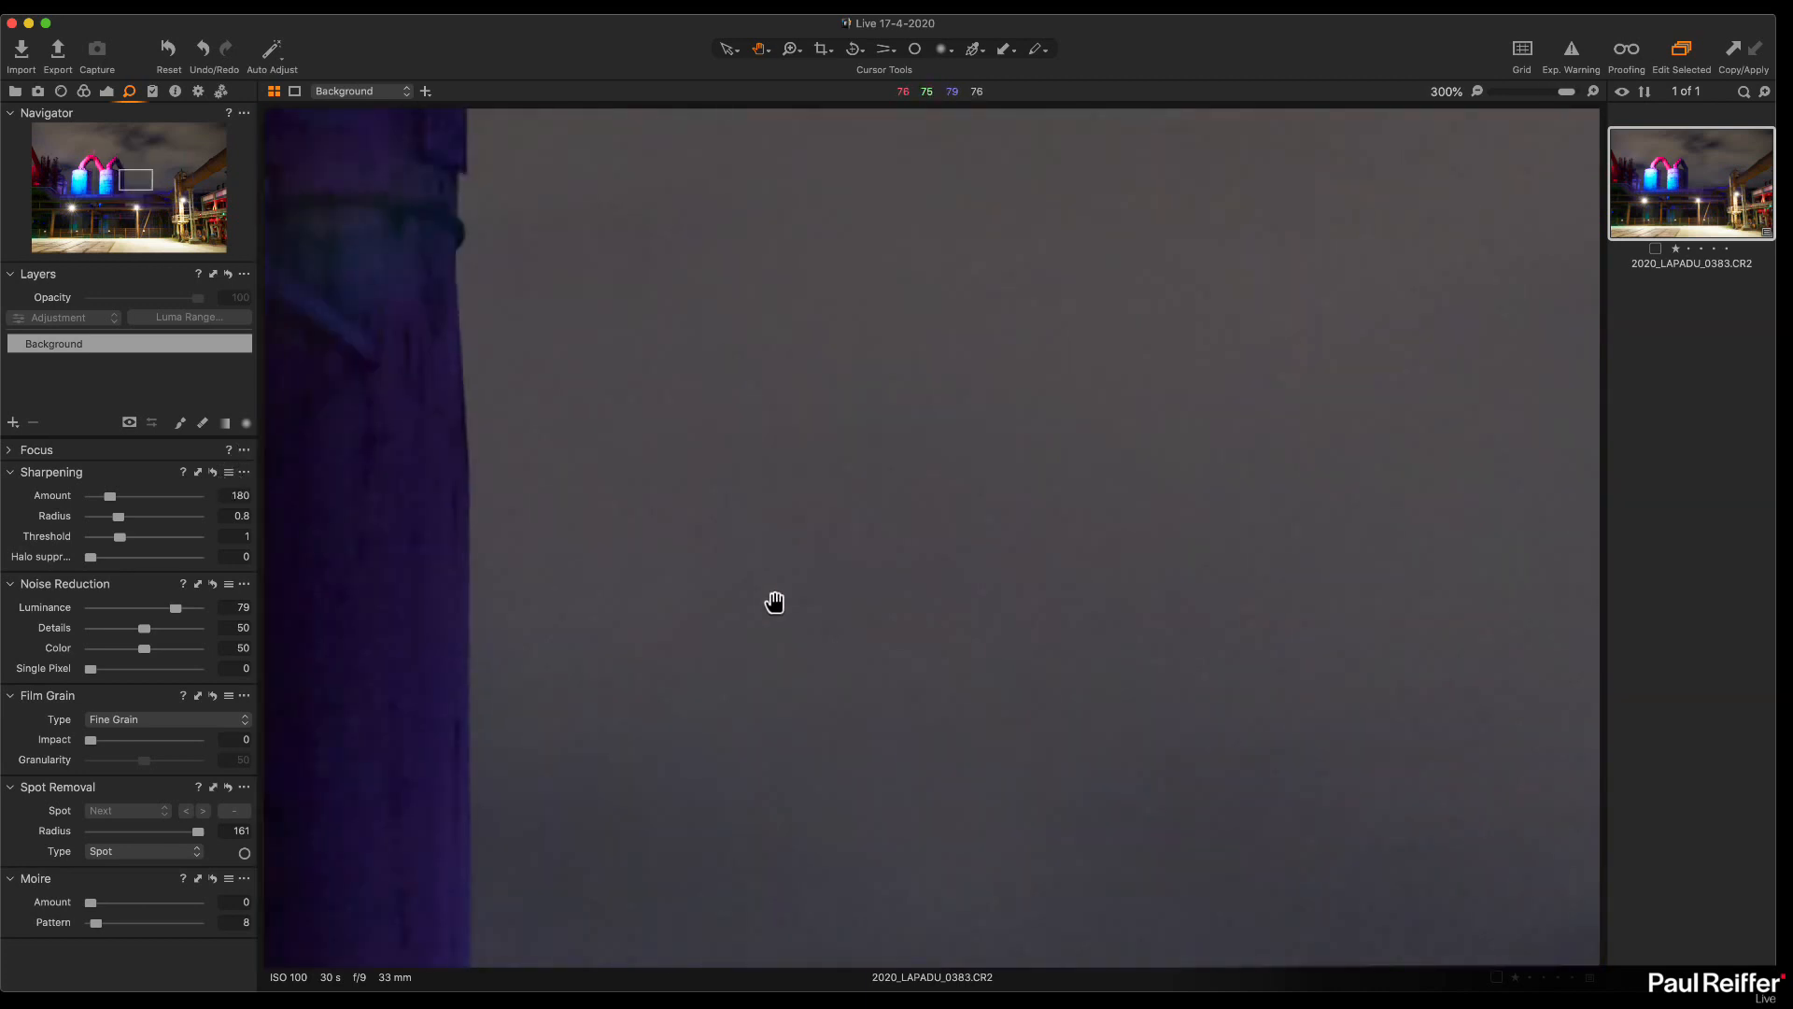
left_click_drag(715, 621, 992, 250)
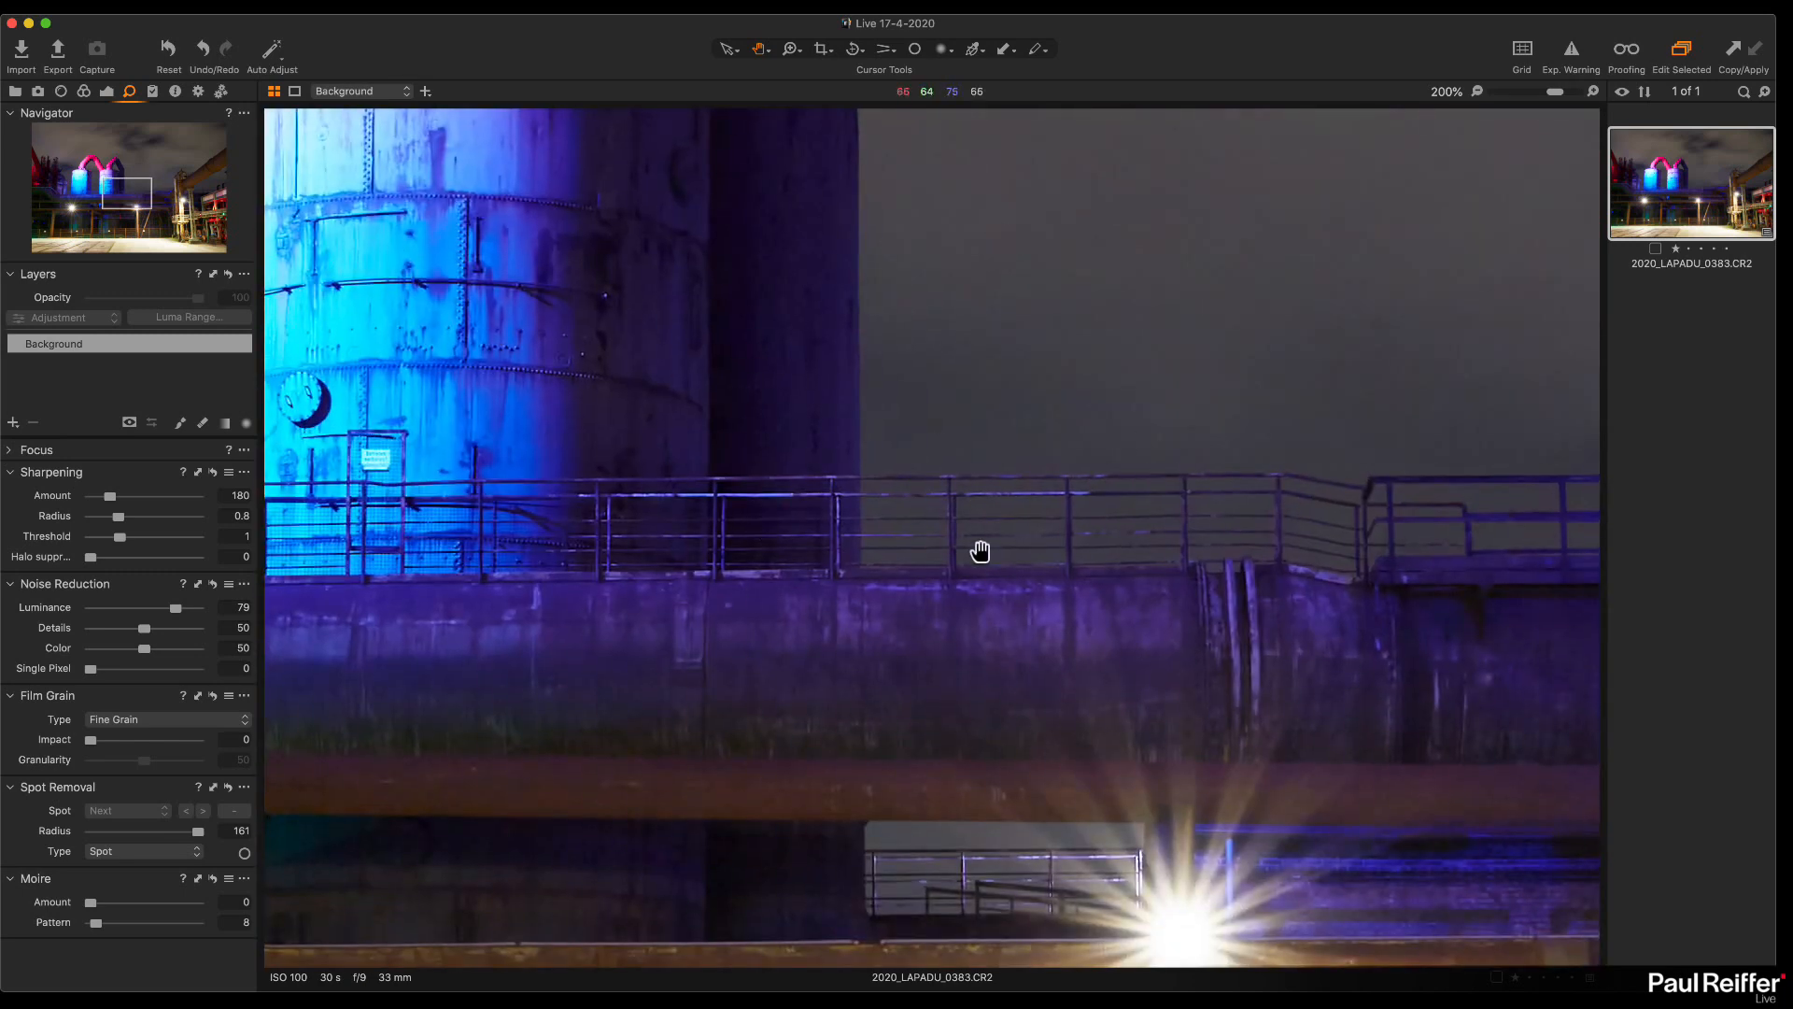
left_click_drag(685, 574, 724, 544)
left_click_drag(592, 585, 1039, 577)
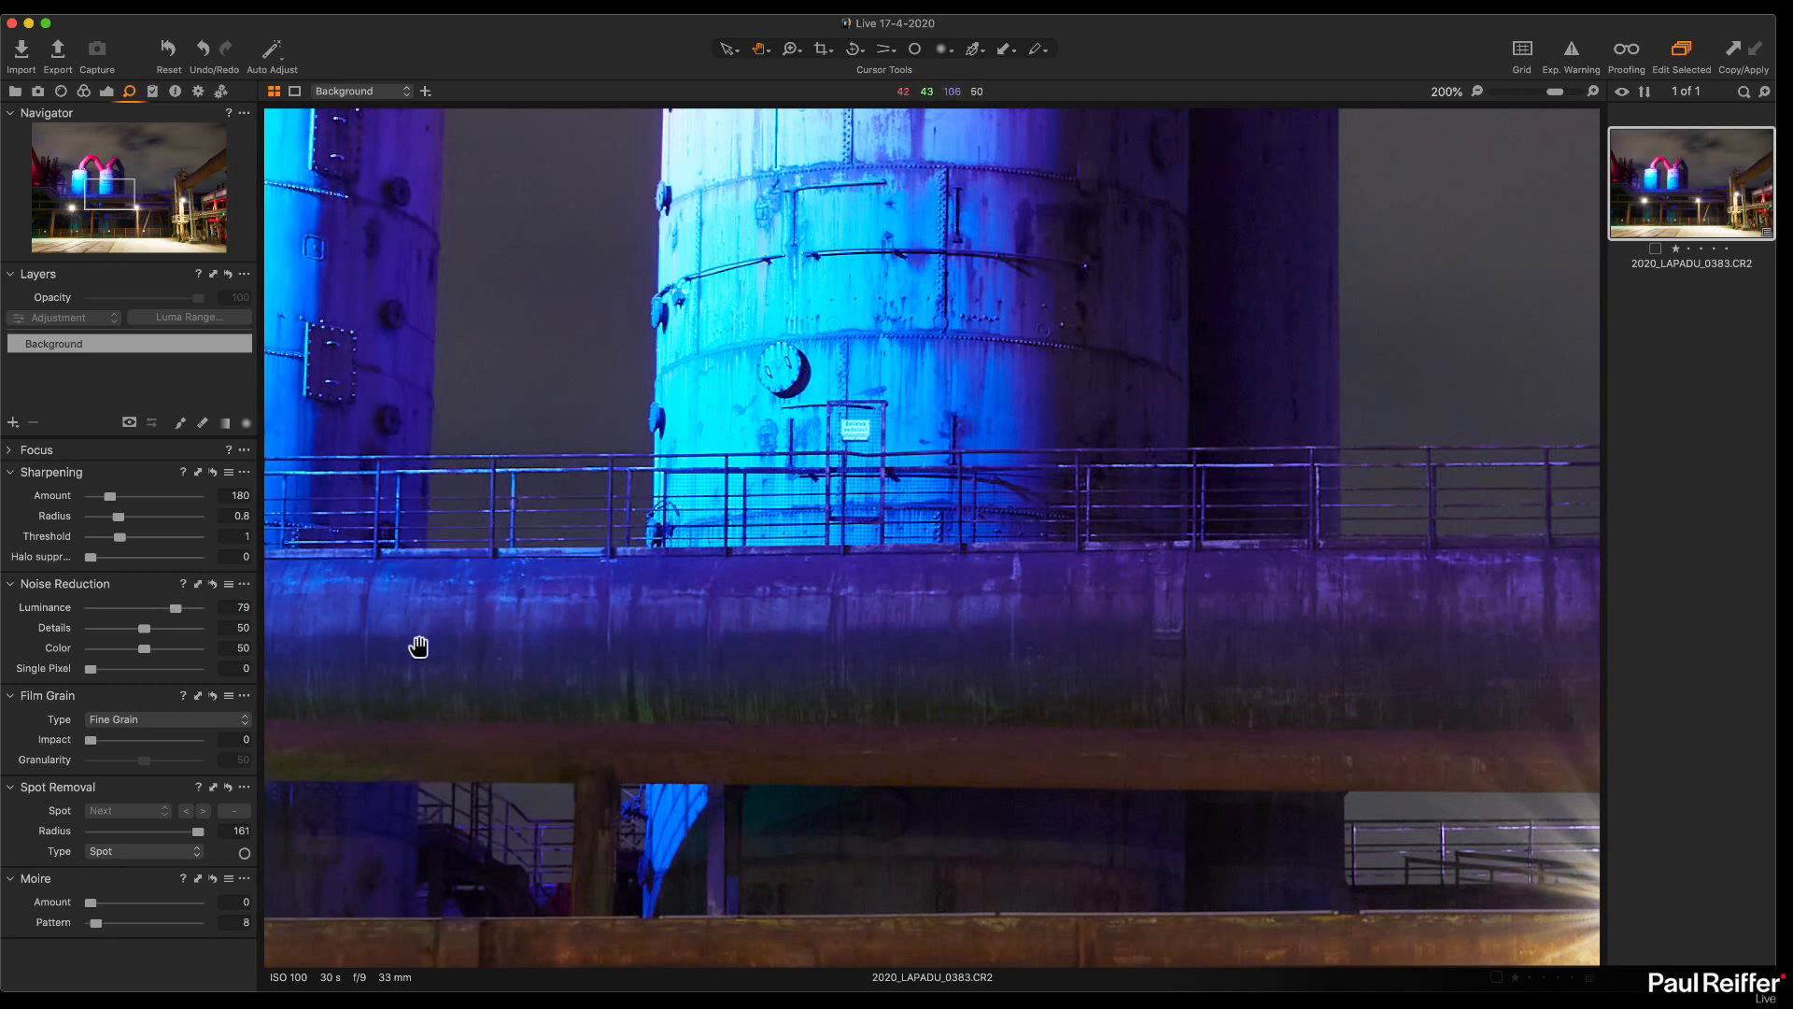
Step: Set luminance noise reduction to 61 and check the steelwork, lamp and sky at 100% to 200% zoom
left_click_drag(174, 607, 155, 612)
left_click(611, 531)
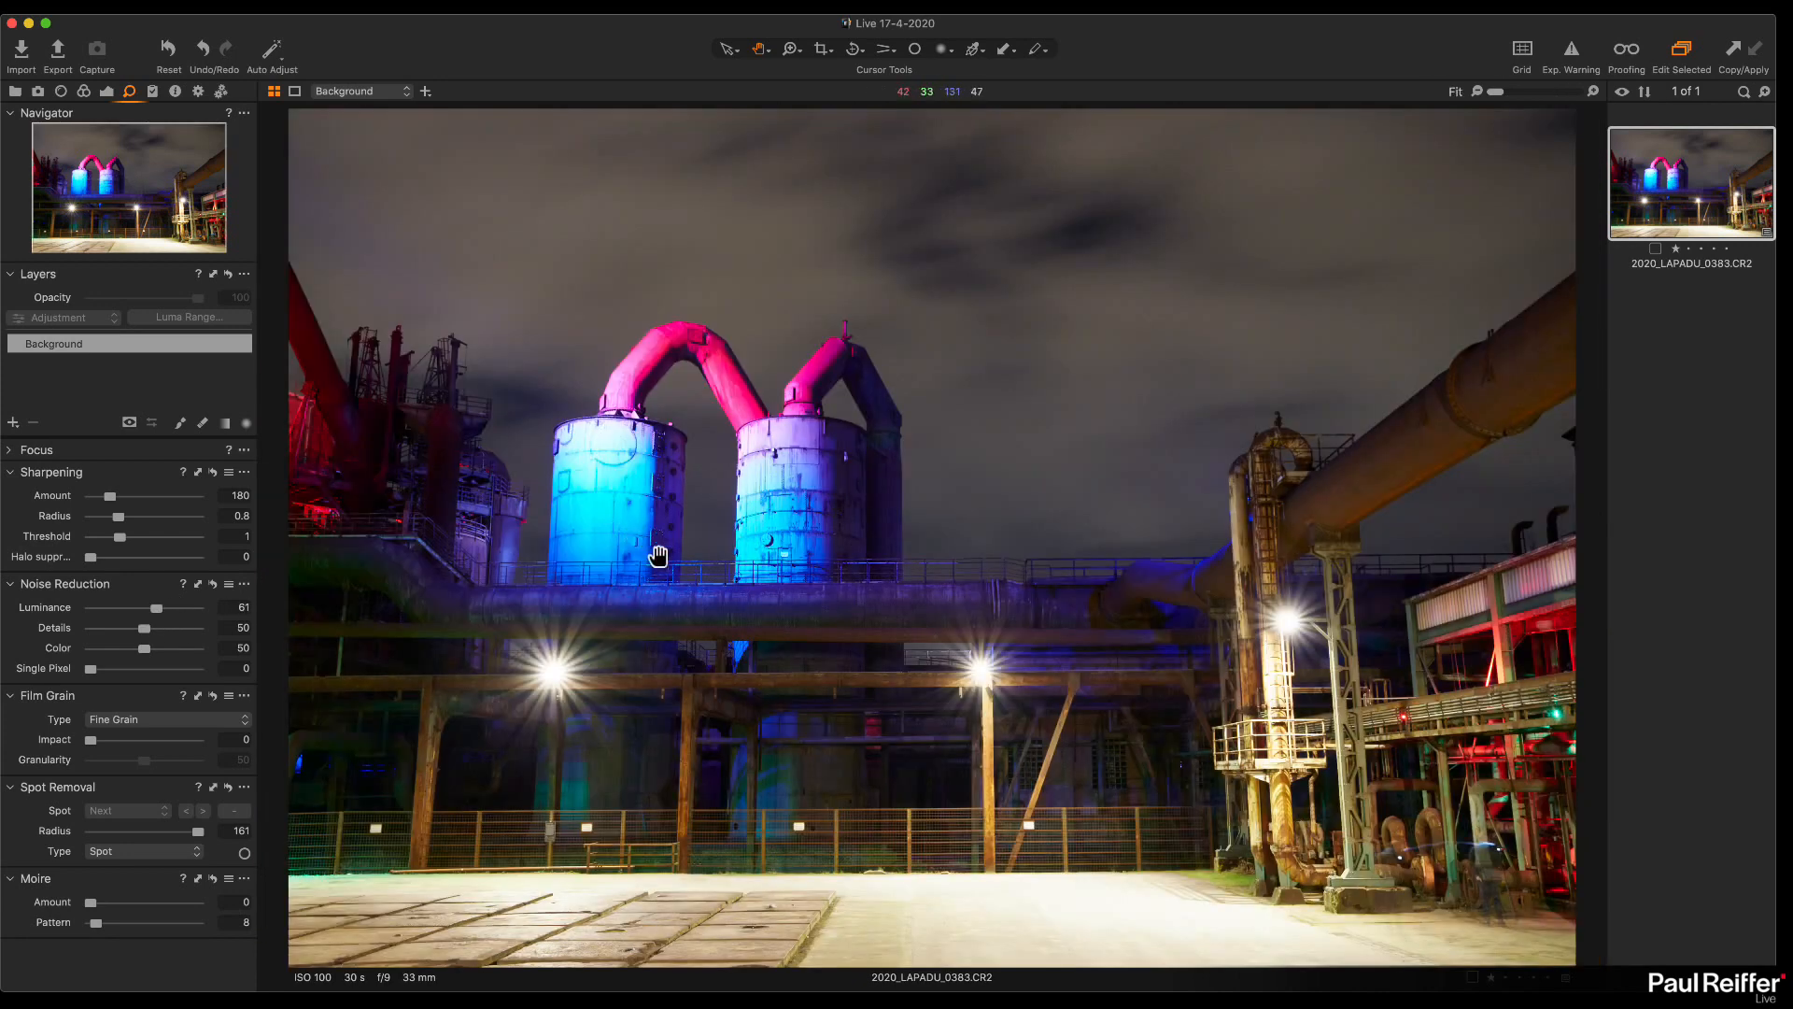
double_click(904, 687)
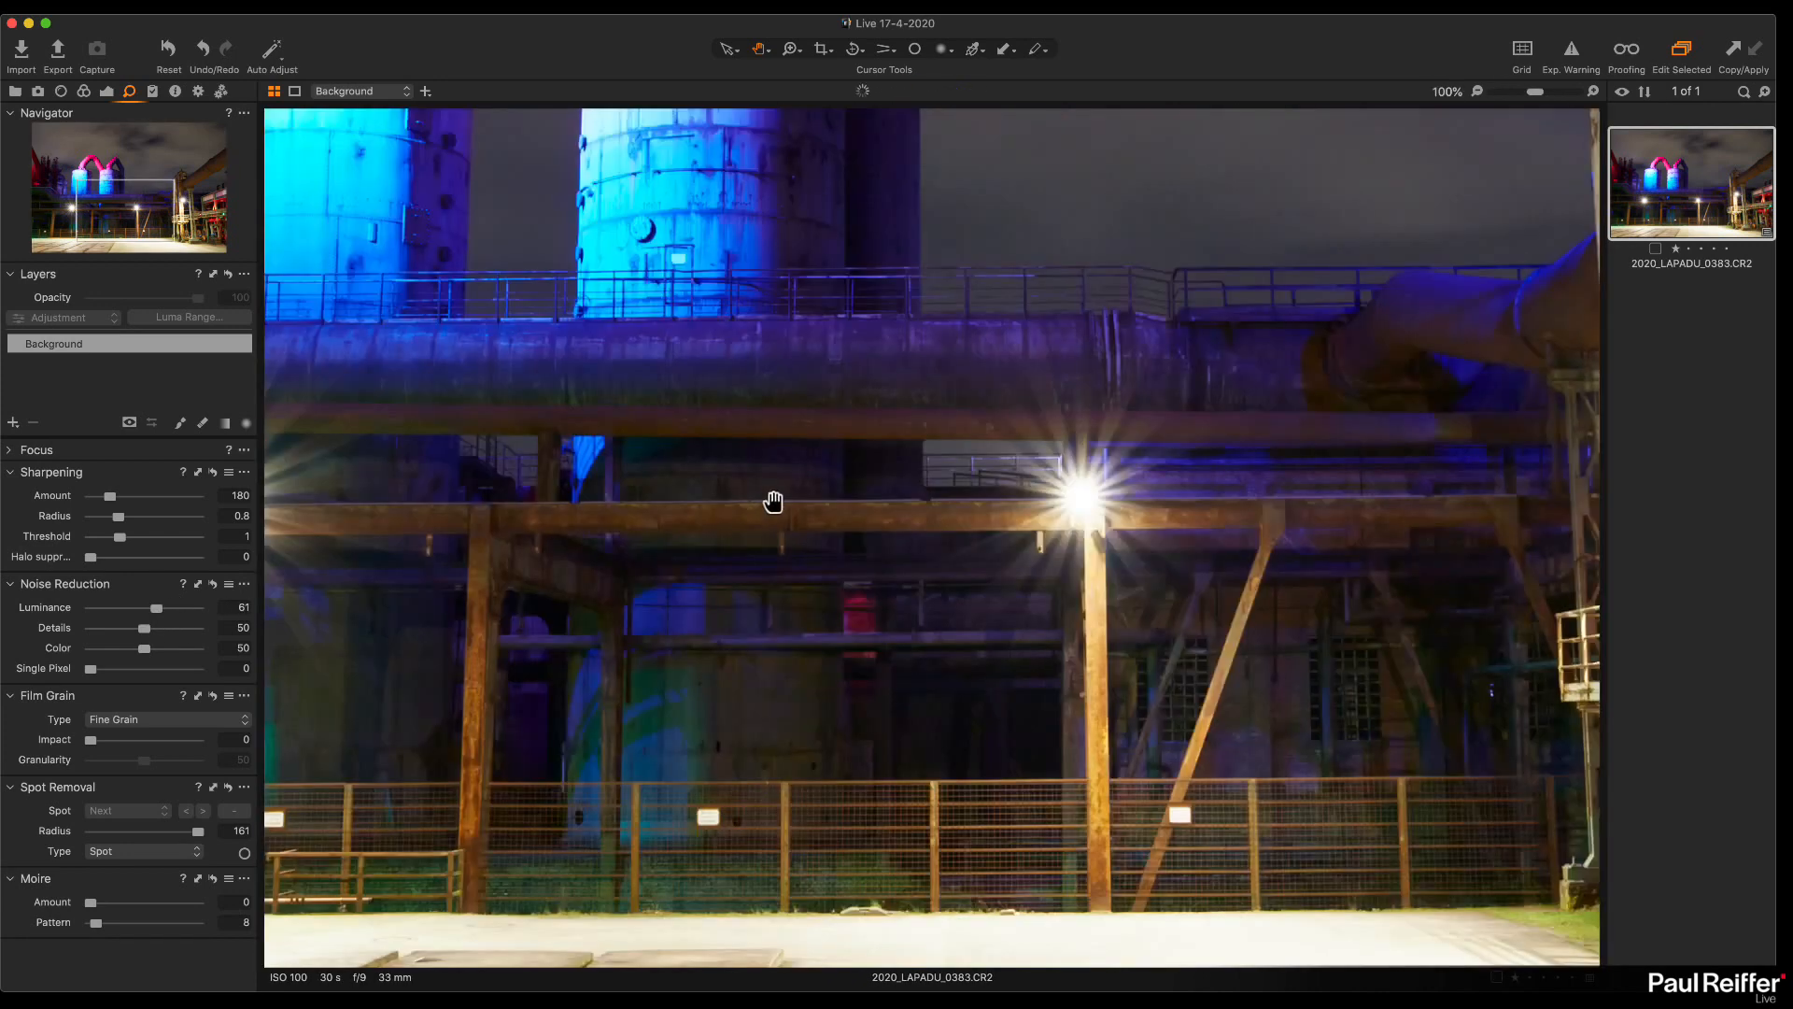
scroll(816, 494, "up", 1)
scroll(817, 495, "up", 1)
scroll(814, 495, "down", 1)
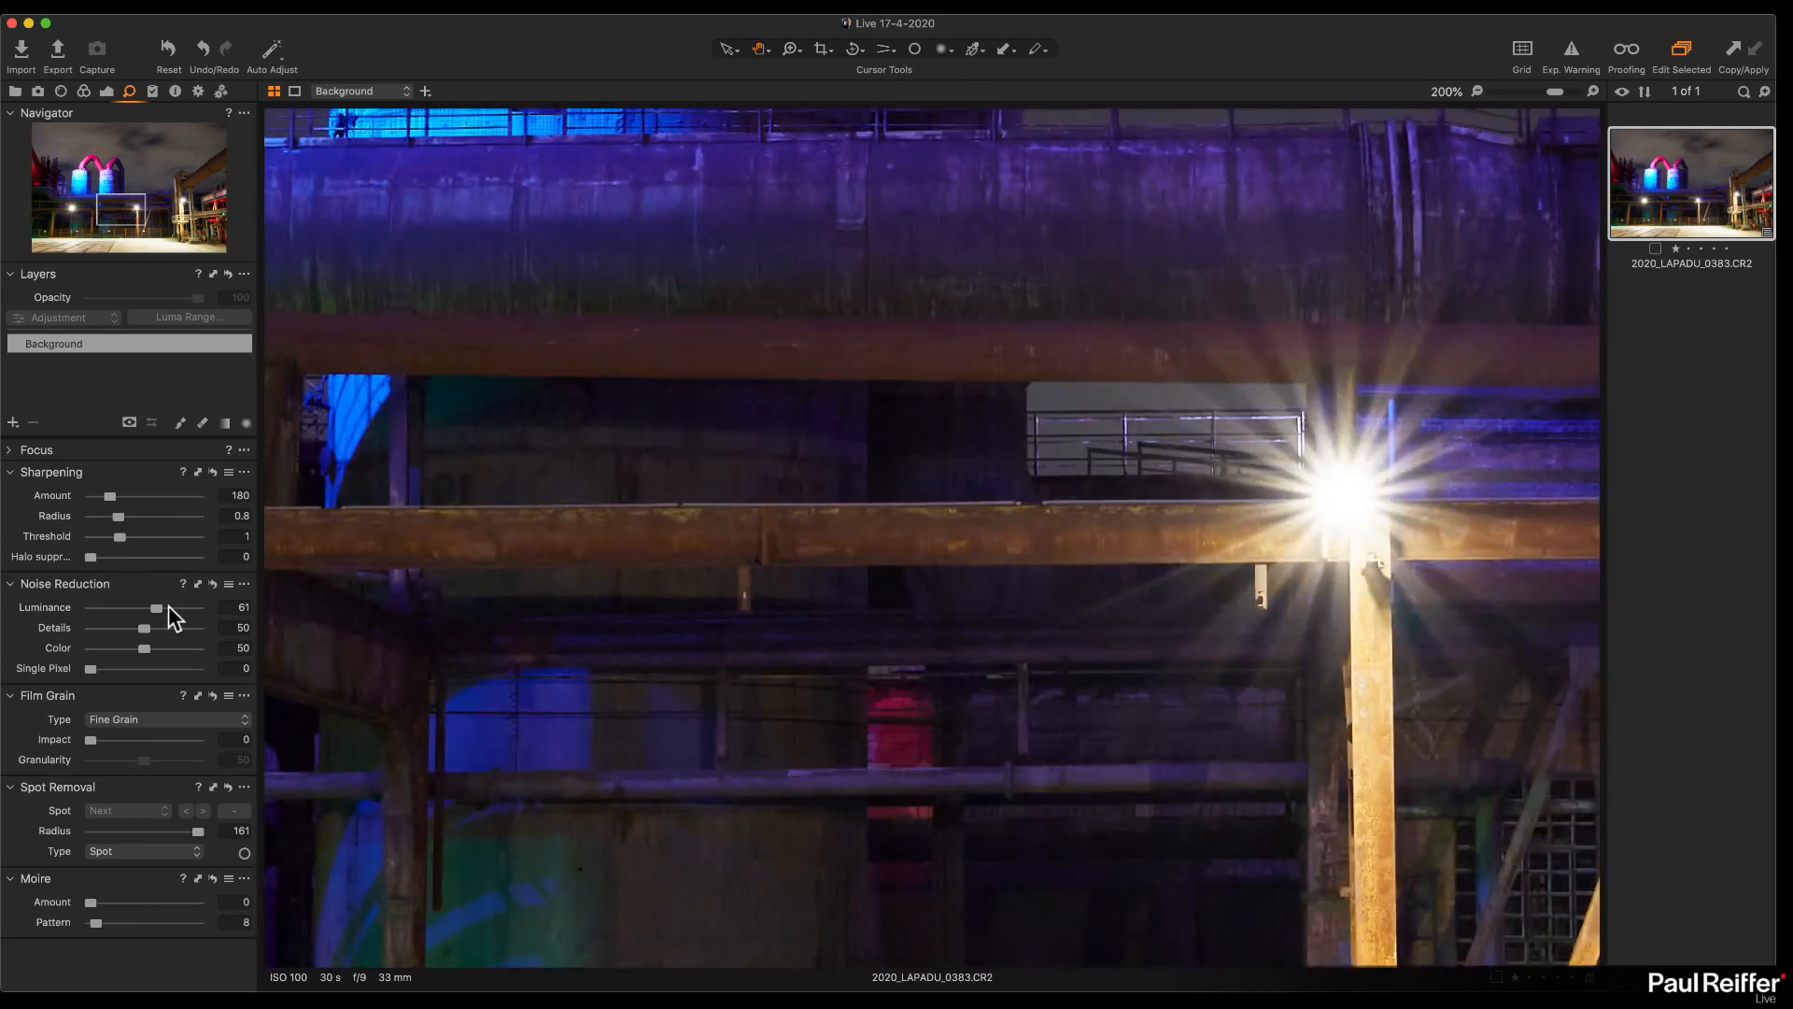
double_click(805, 524)
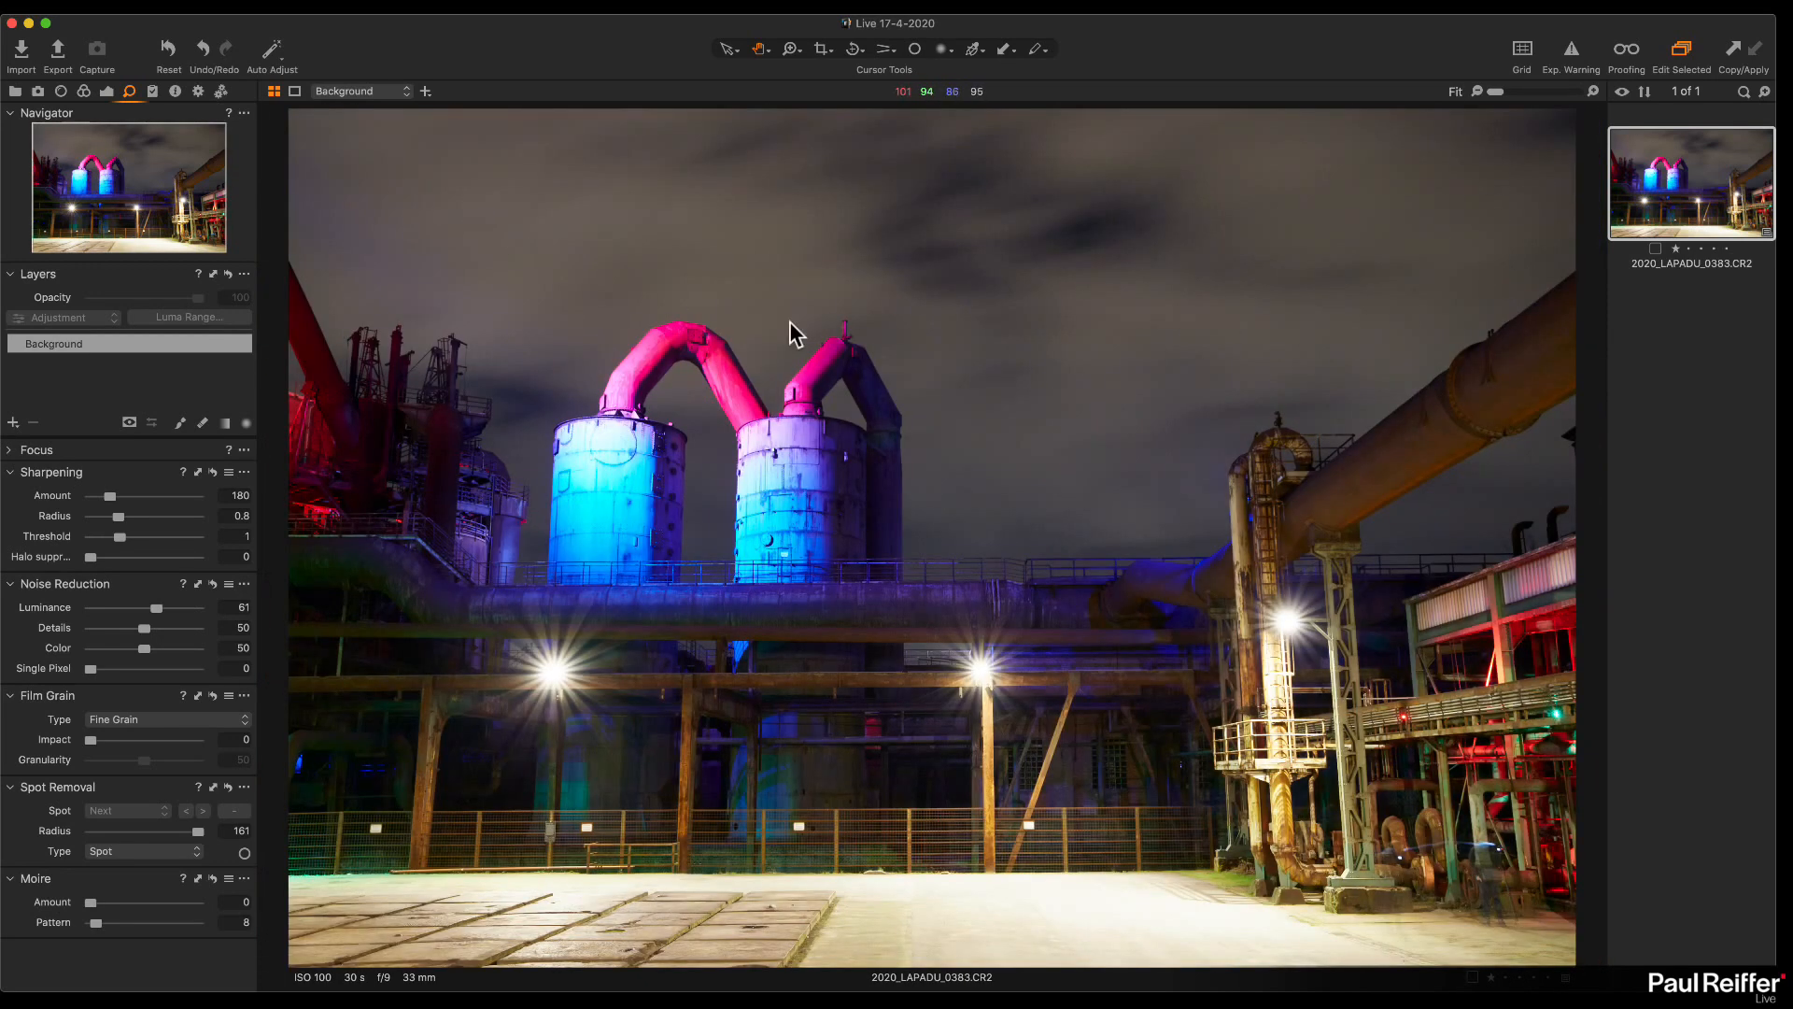
left_click(461, 227)
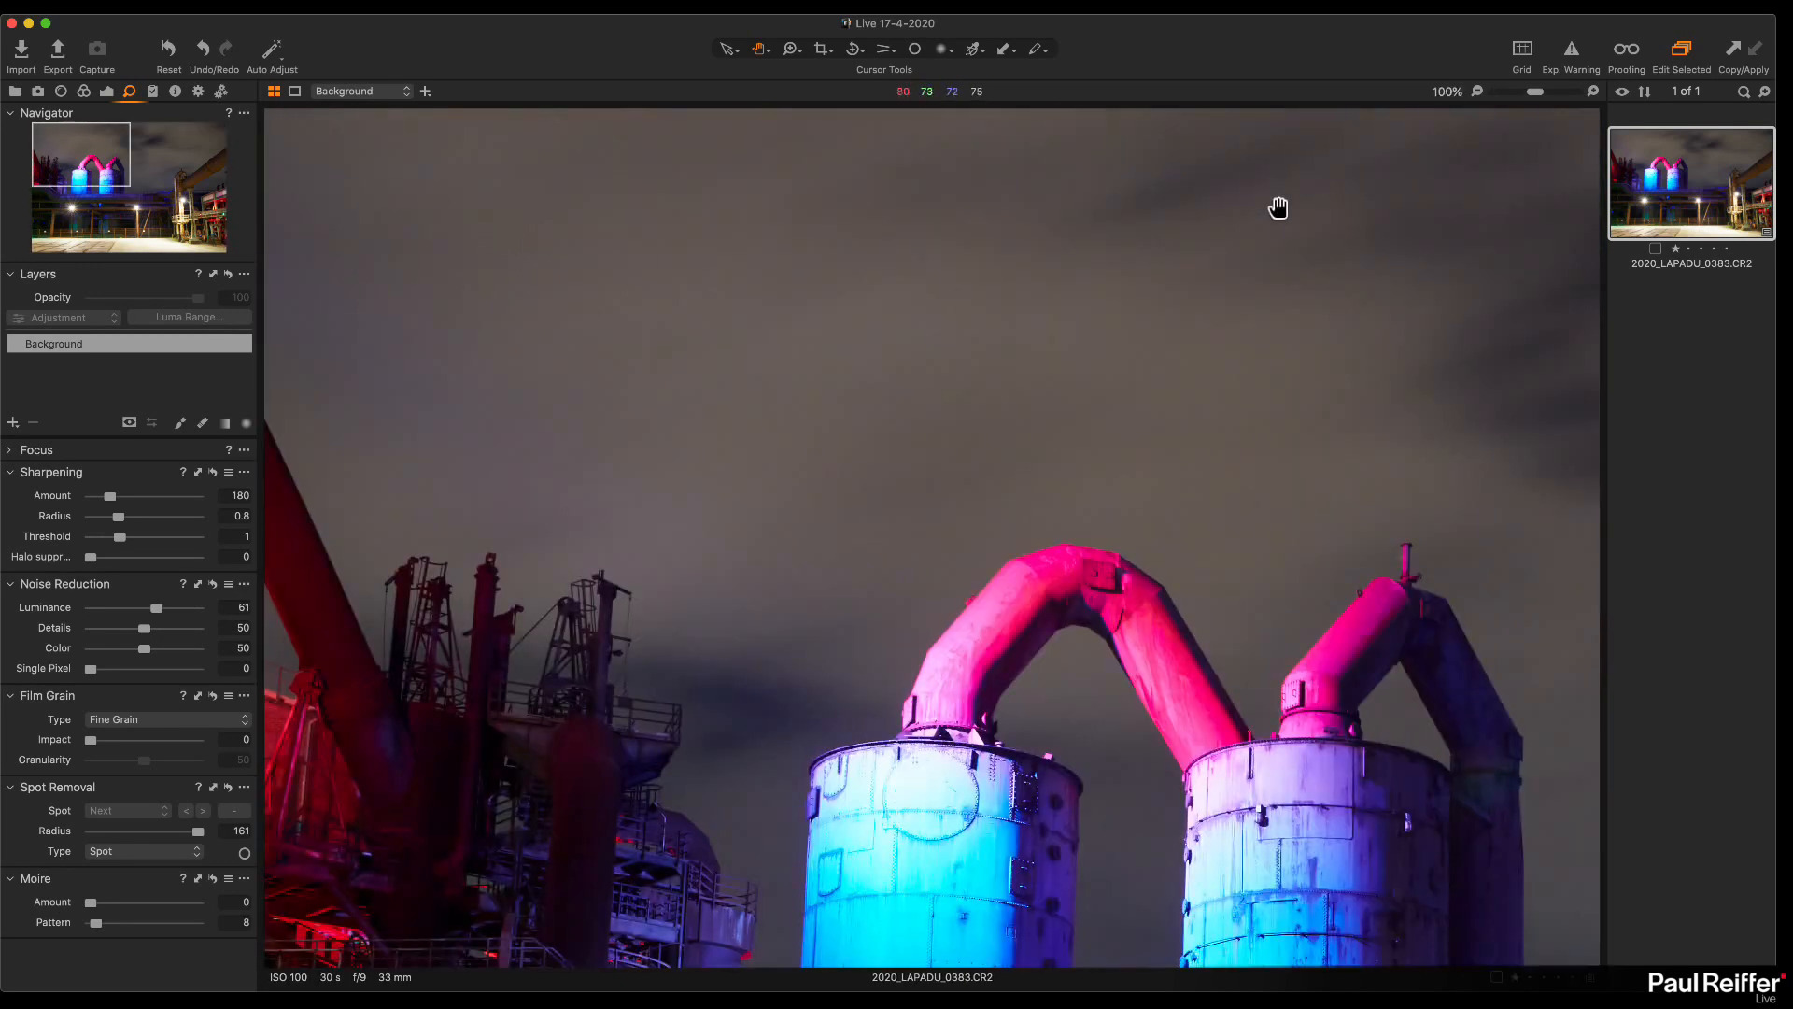
left_click_drag(1376, 208, 726, 341)
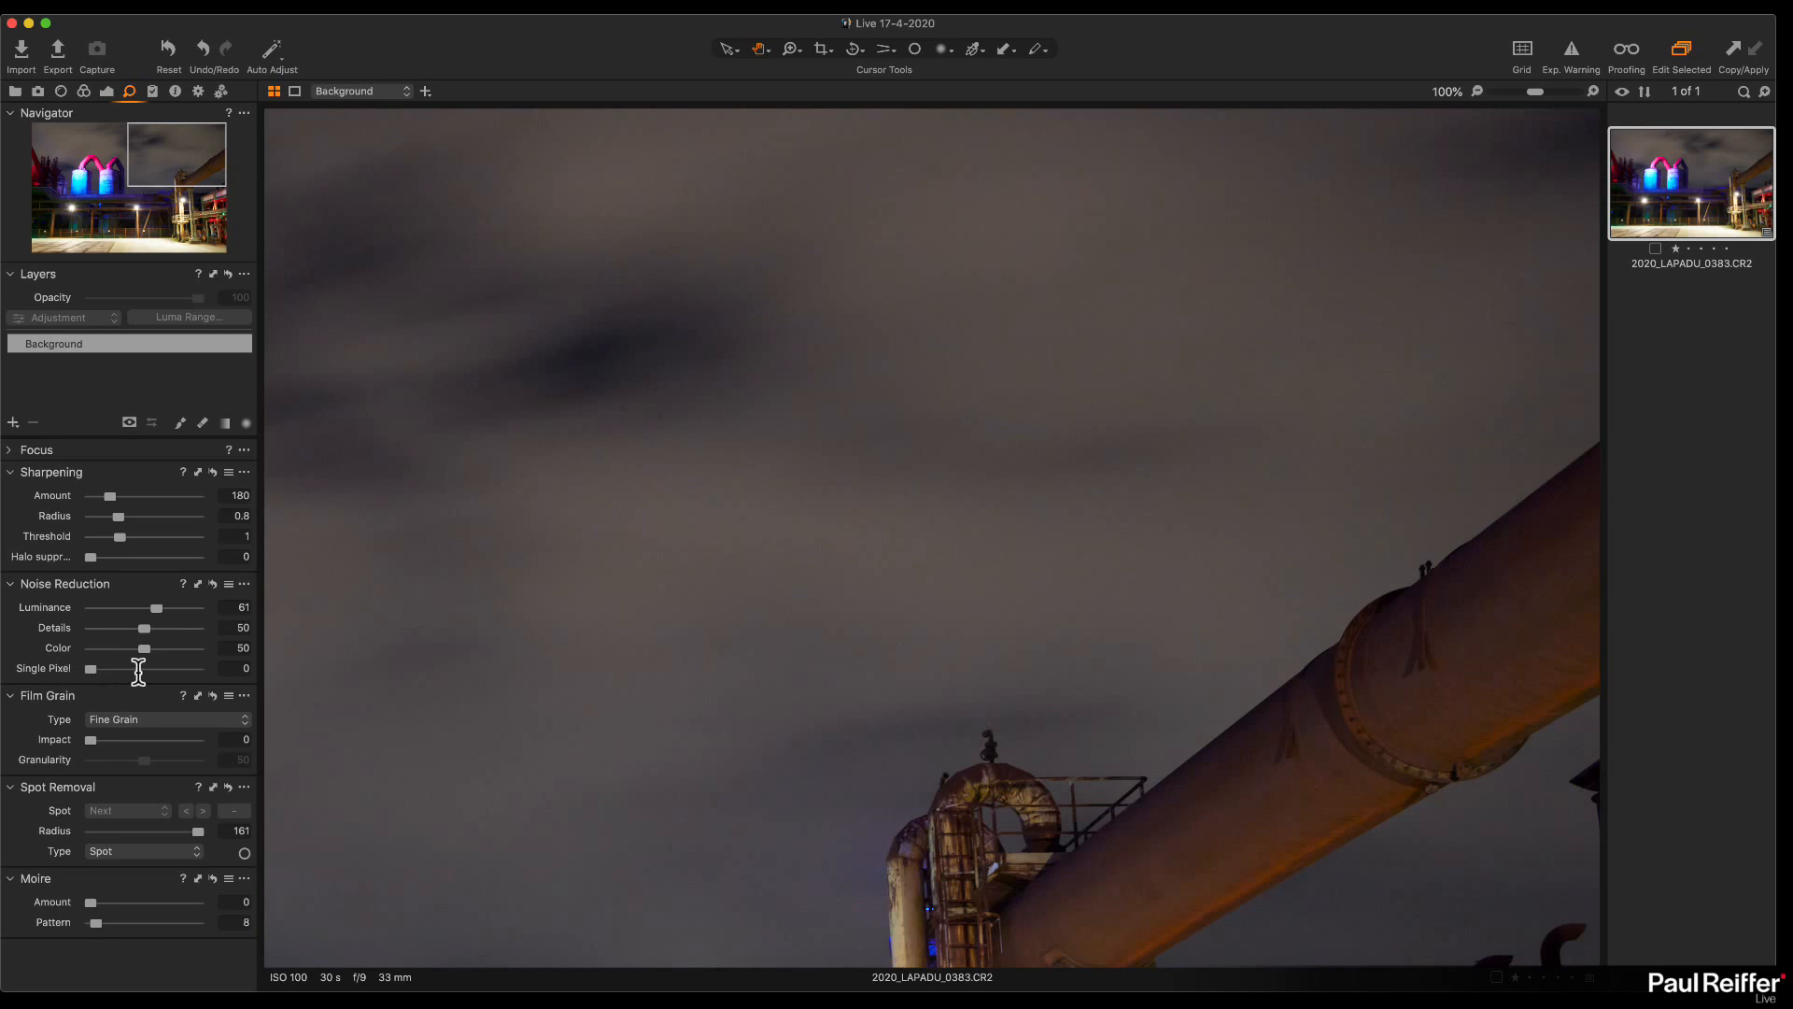
double_click(810, 506)
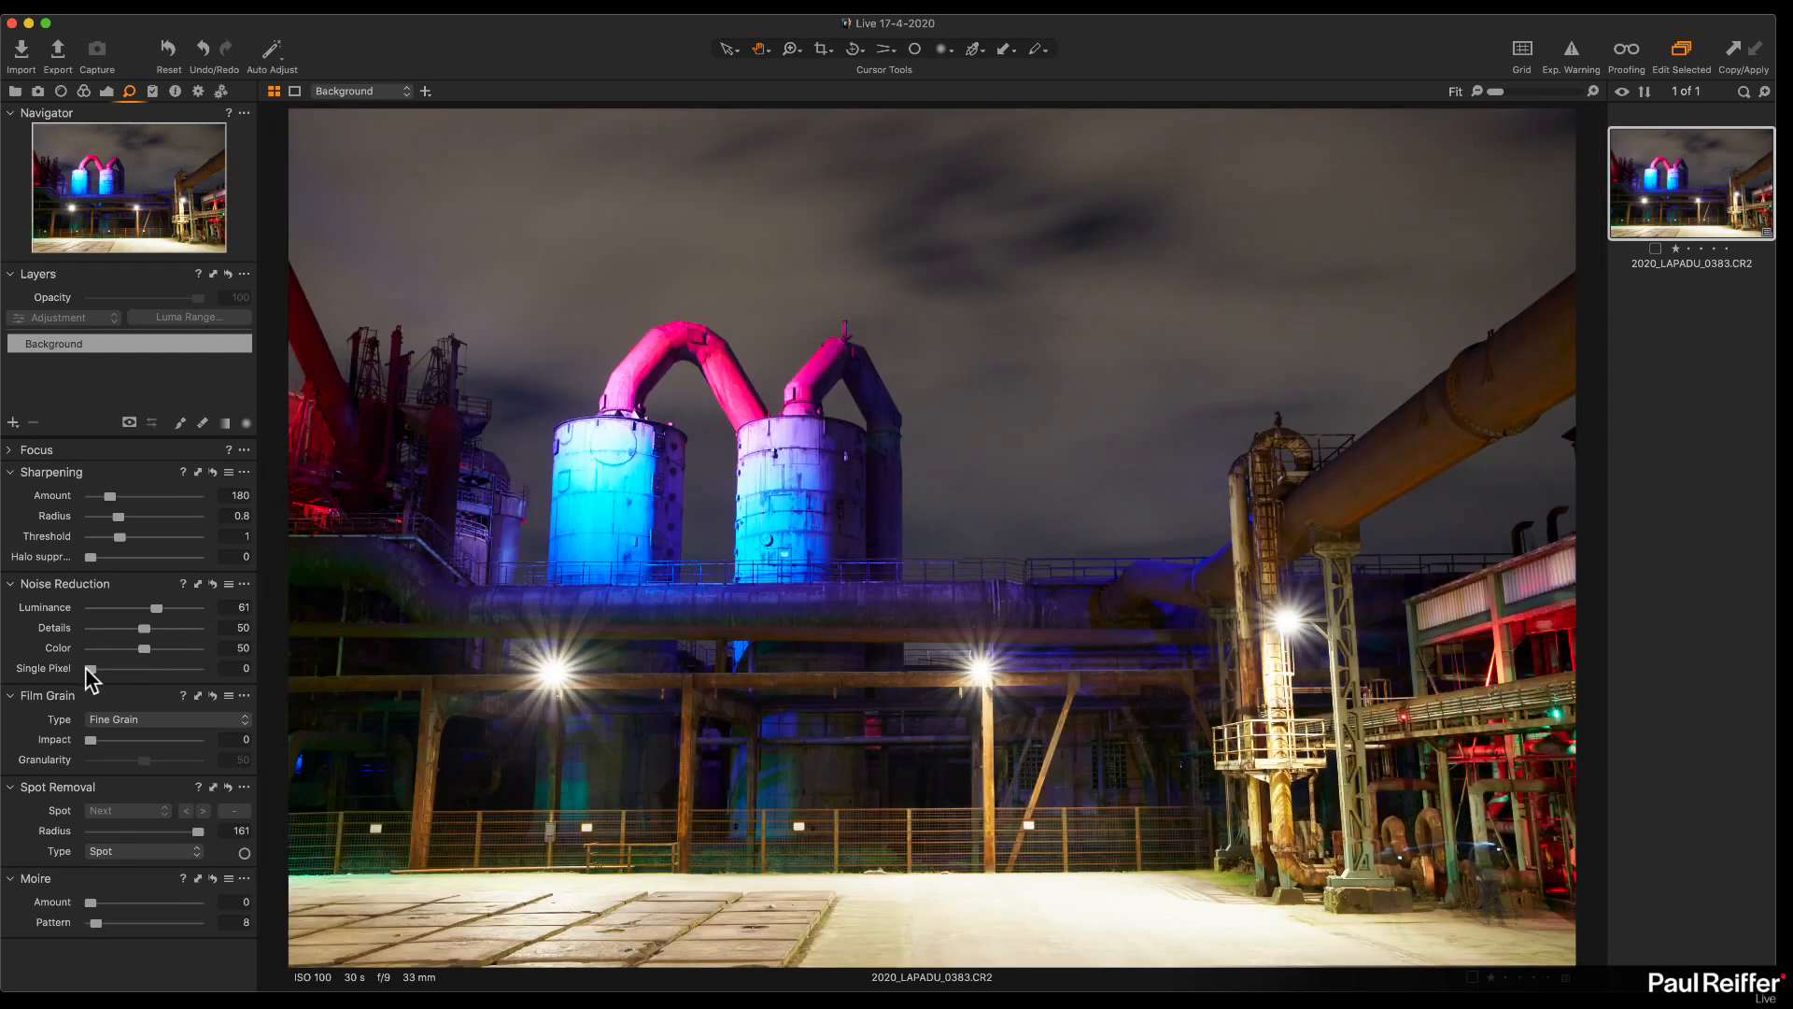
Step: Try single pixel noise reduction at 1 and return its value to 0
left_click(239, 668)
key("Tab")
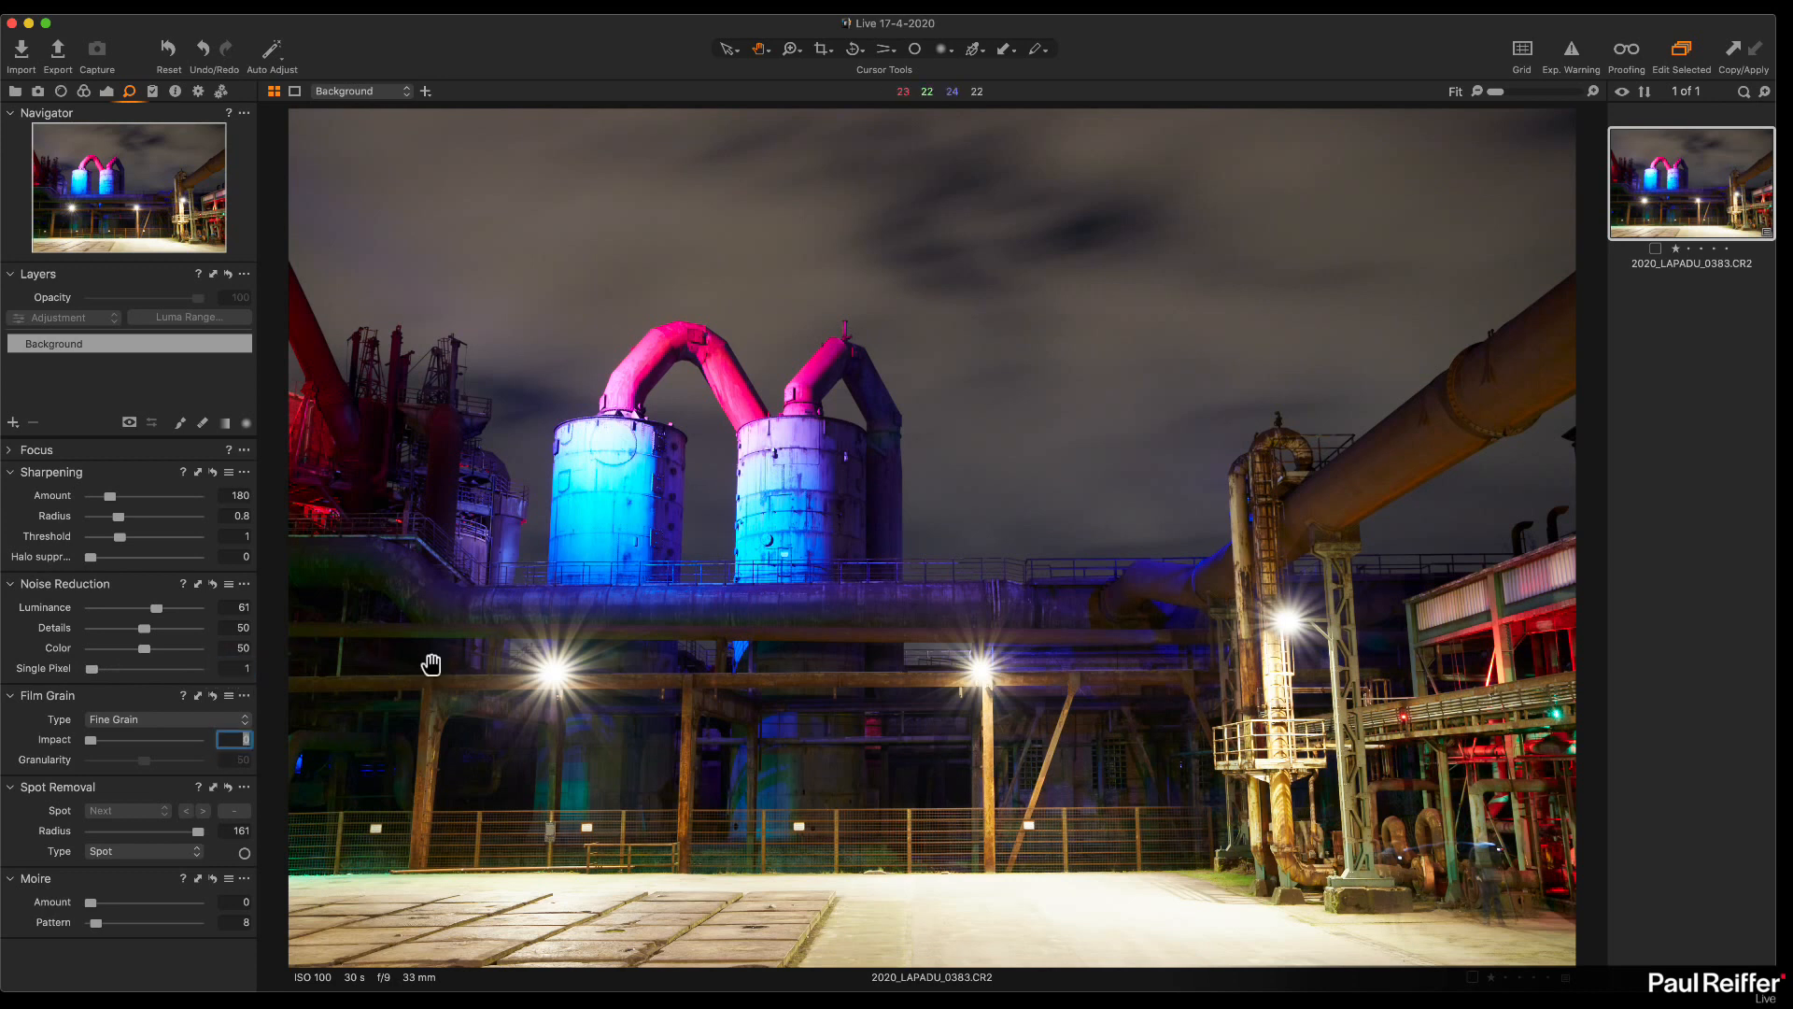
left_click(234, 668)
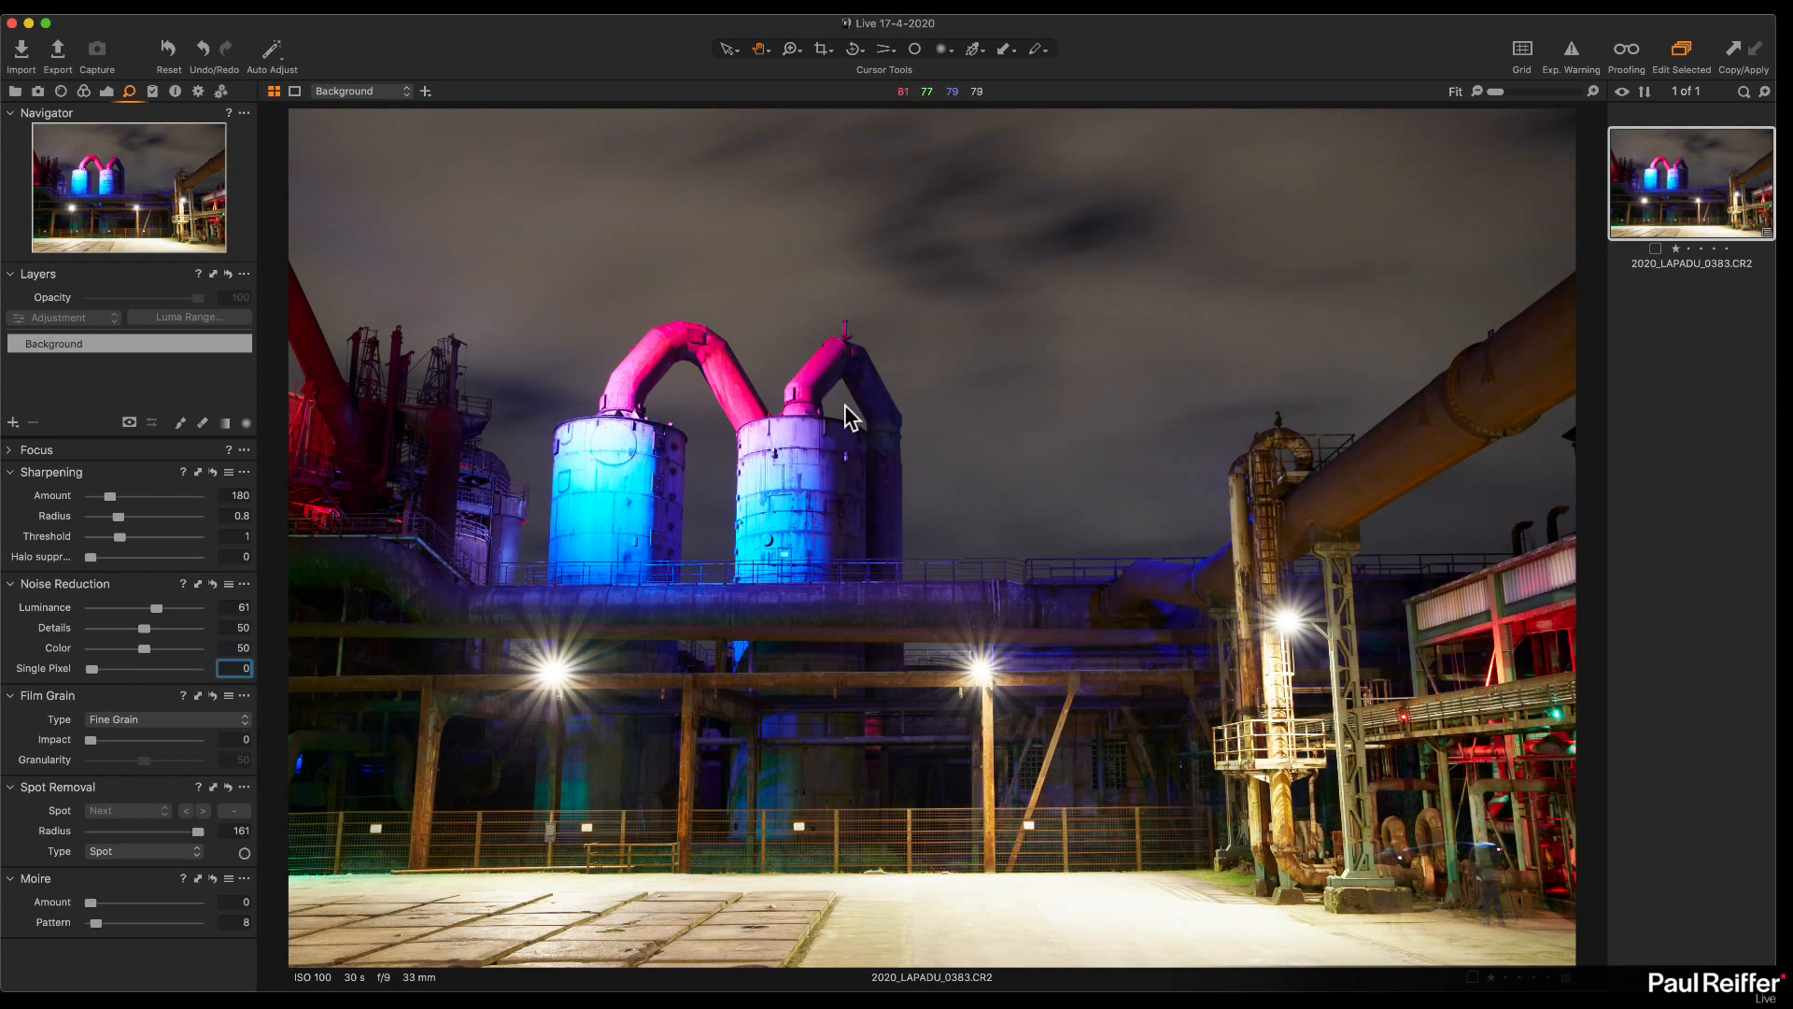
Step: Test Structure at 100 on the tank detail at 200% zoom and reduce it to 9 with the Natural clarity method
left_click(789, 513)
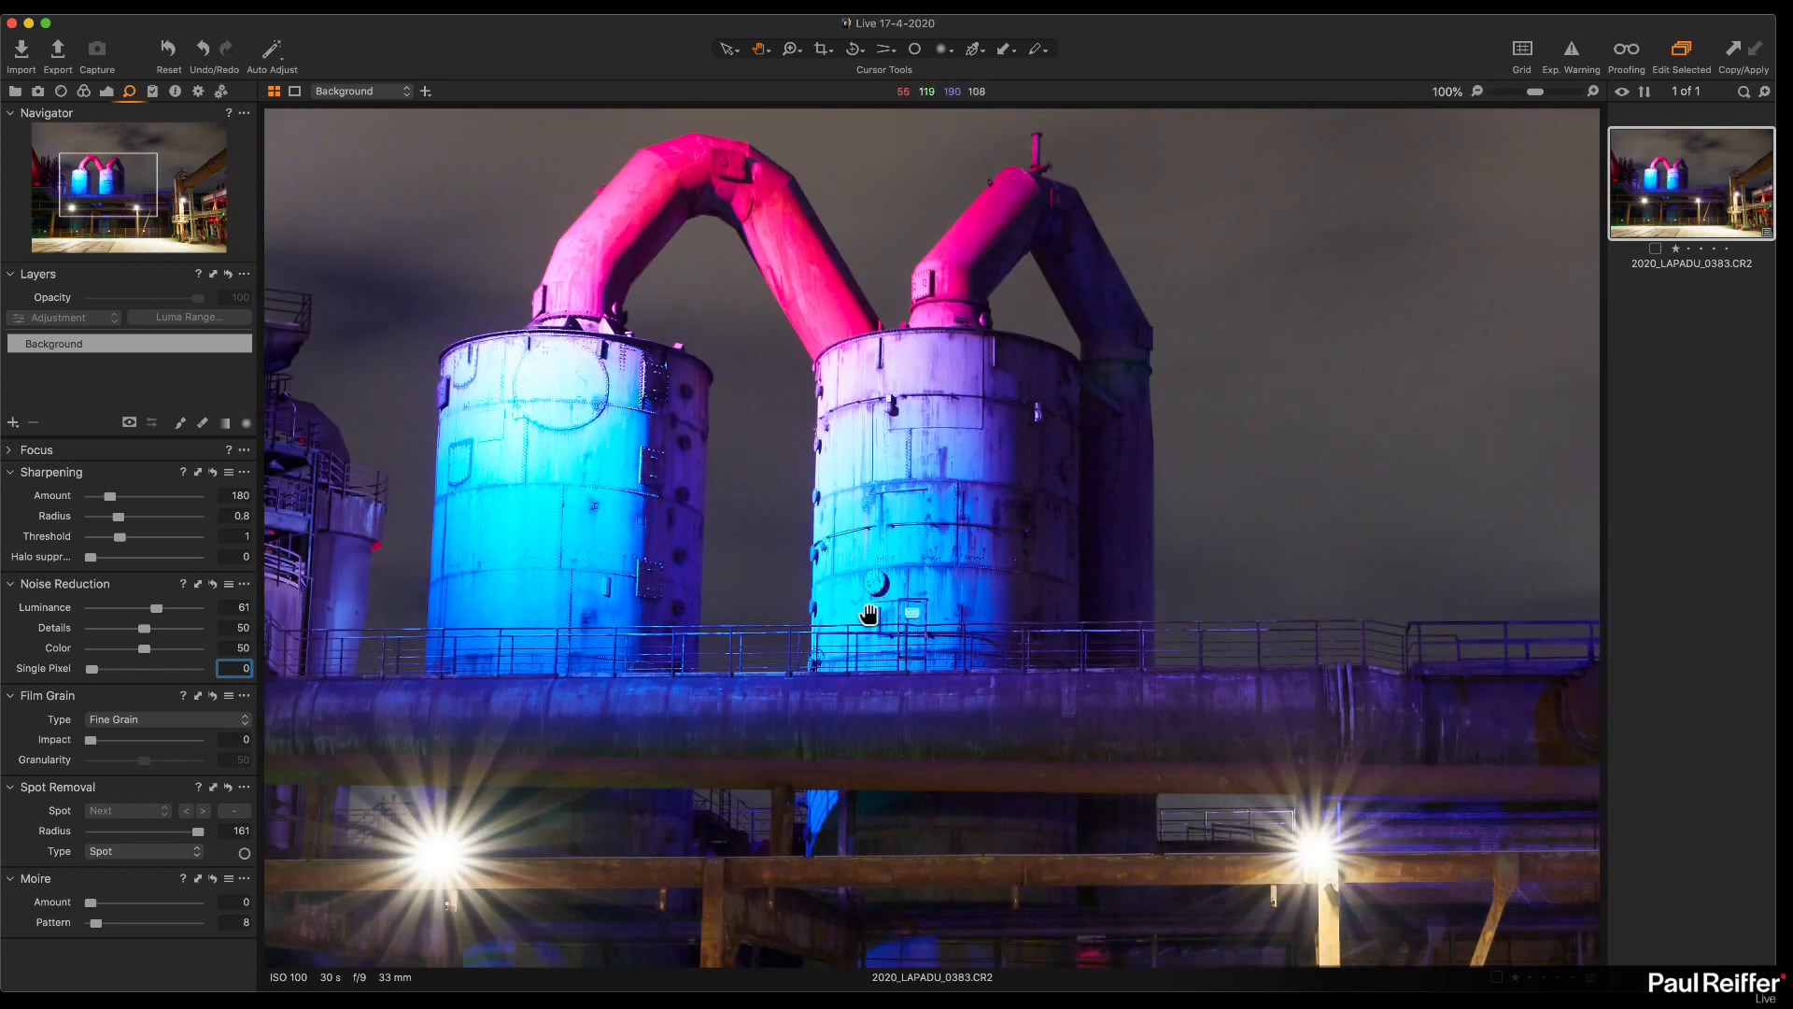
scroll(881, 702, "up", 2)
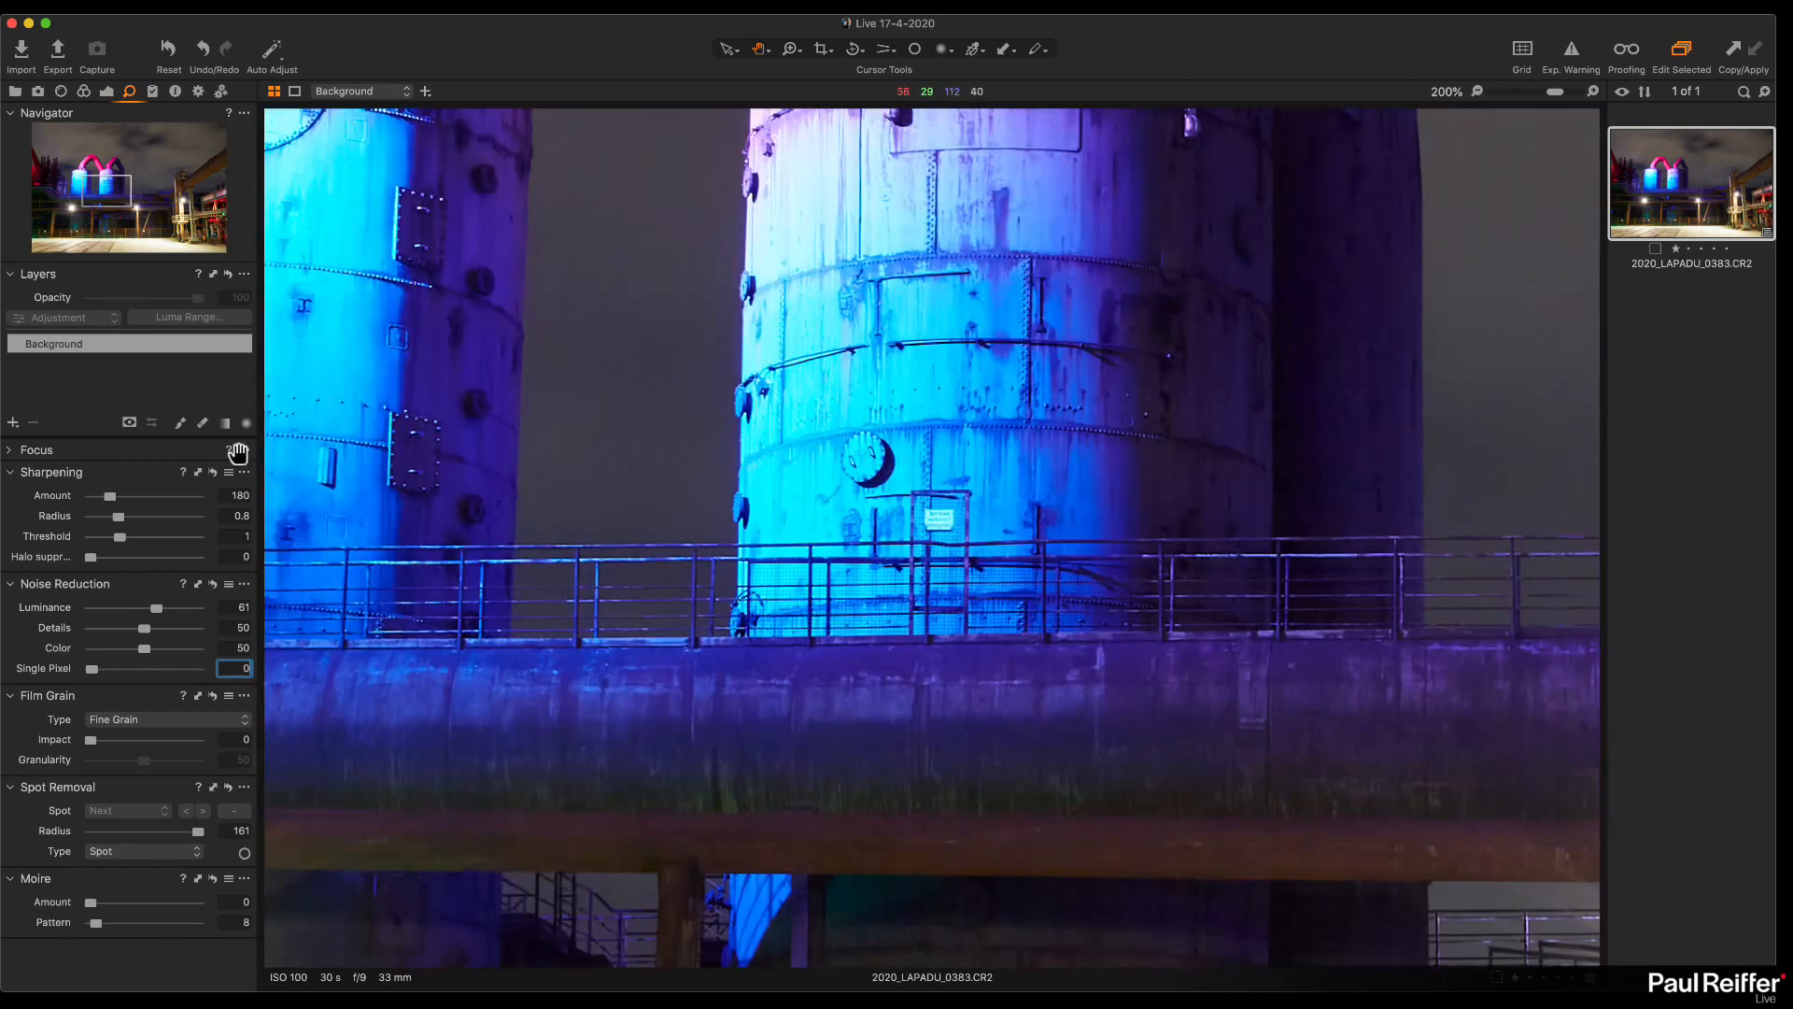
left_click(106, 91)
scroll(153, 793, "down", 10)
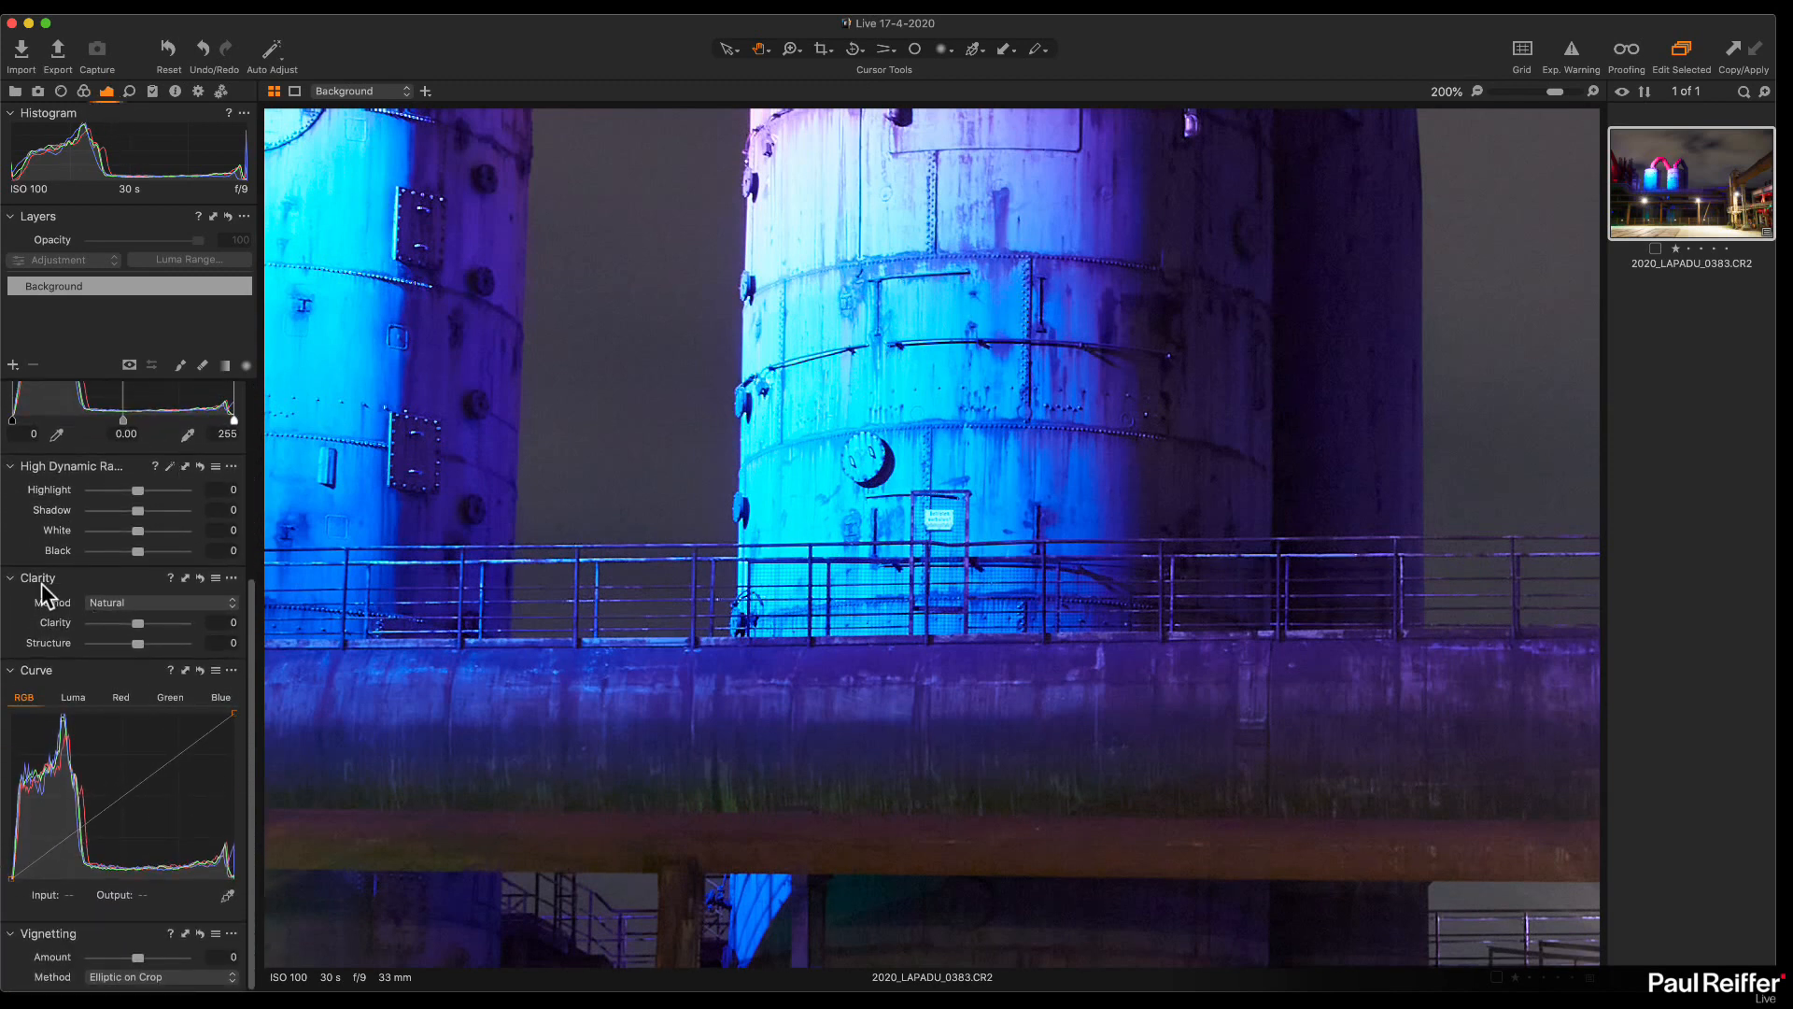
left_click_drag(139, 644, 224, 649)
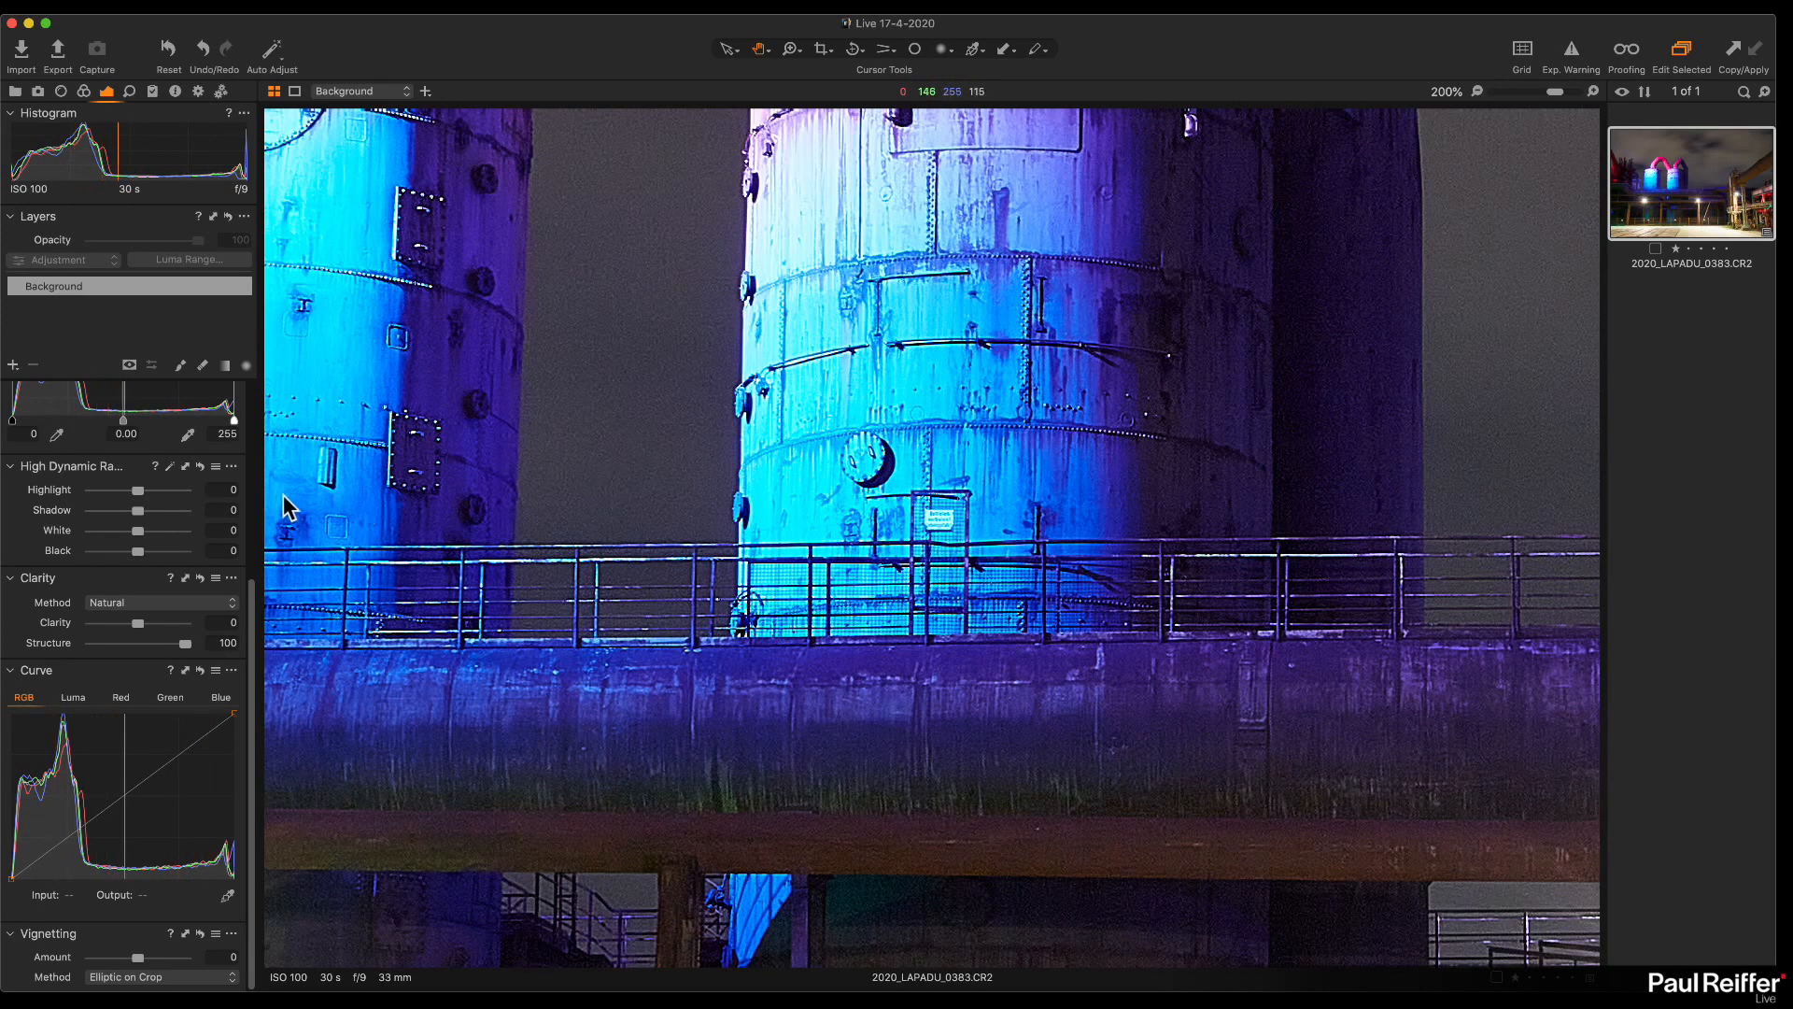
left_click_drag(184, 644, 140, 644)
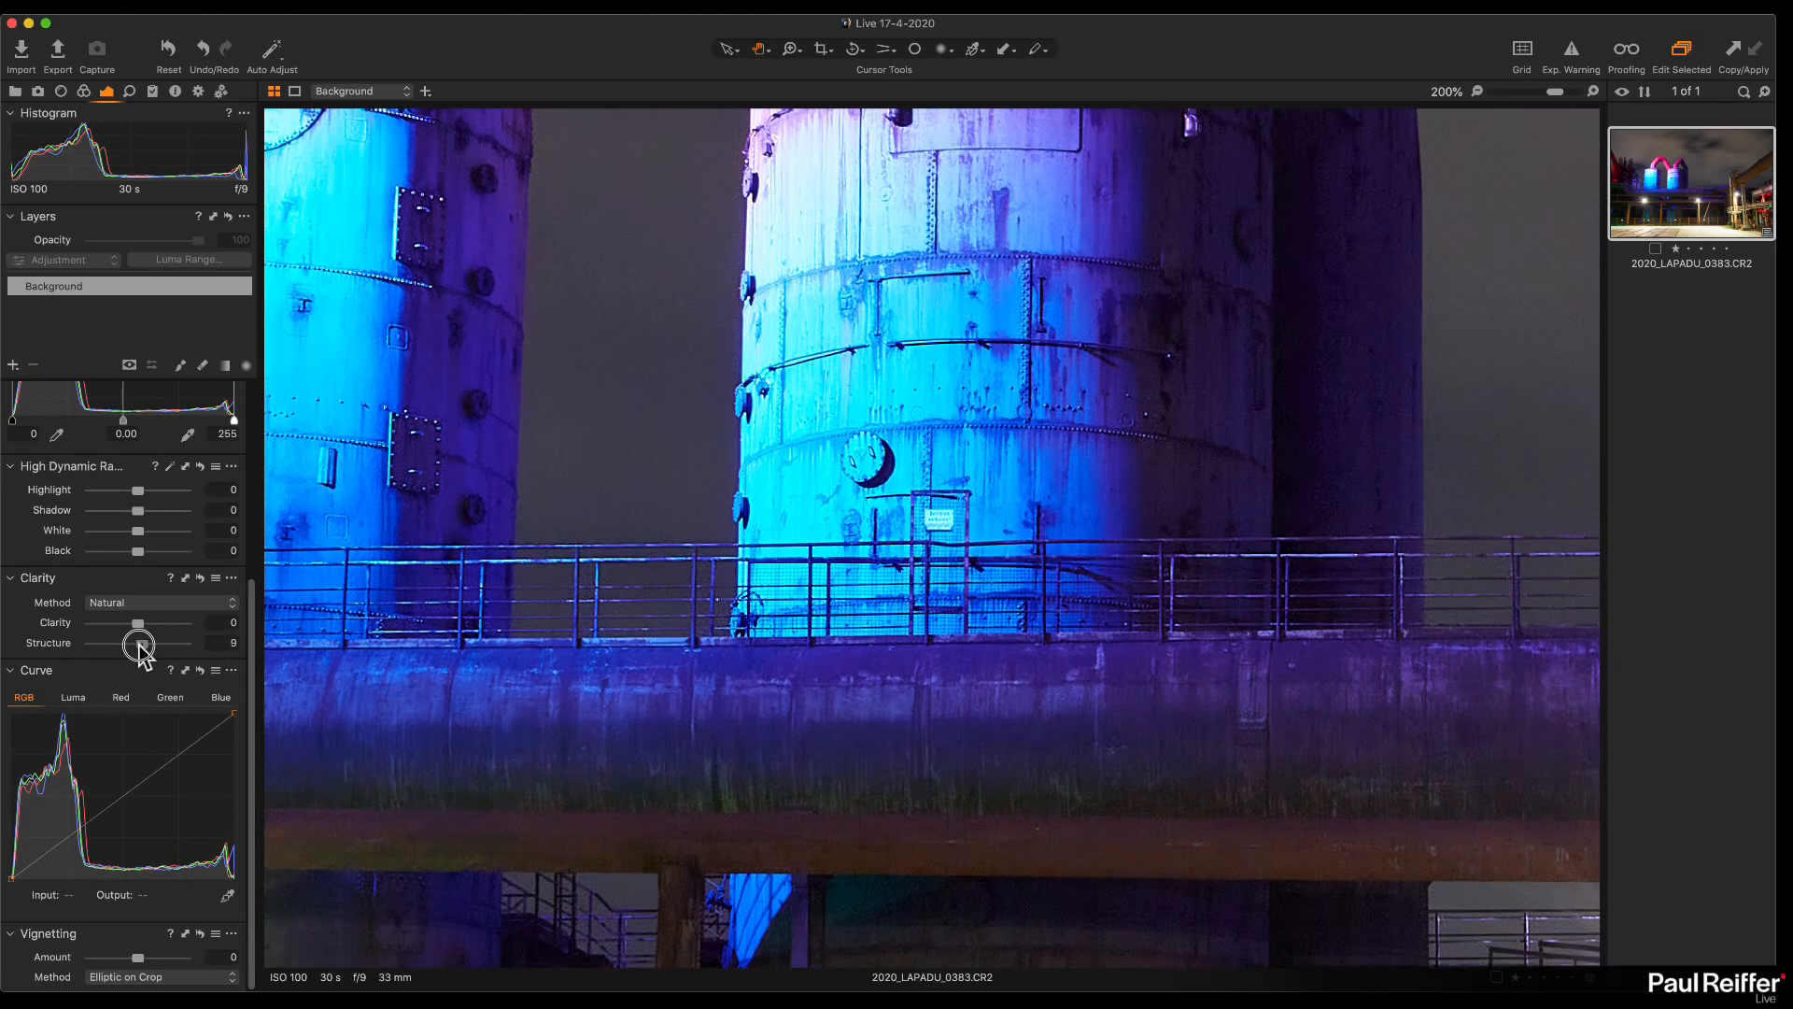
left_click(831, 425)
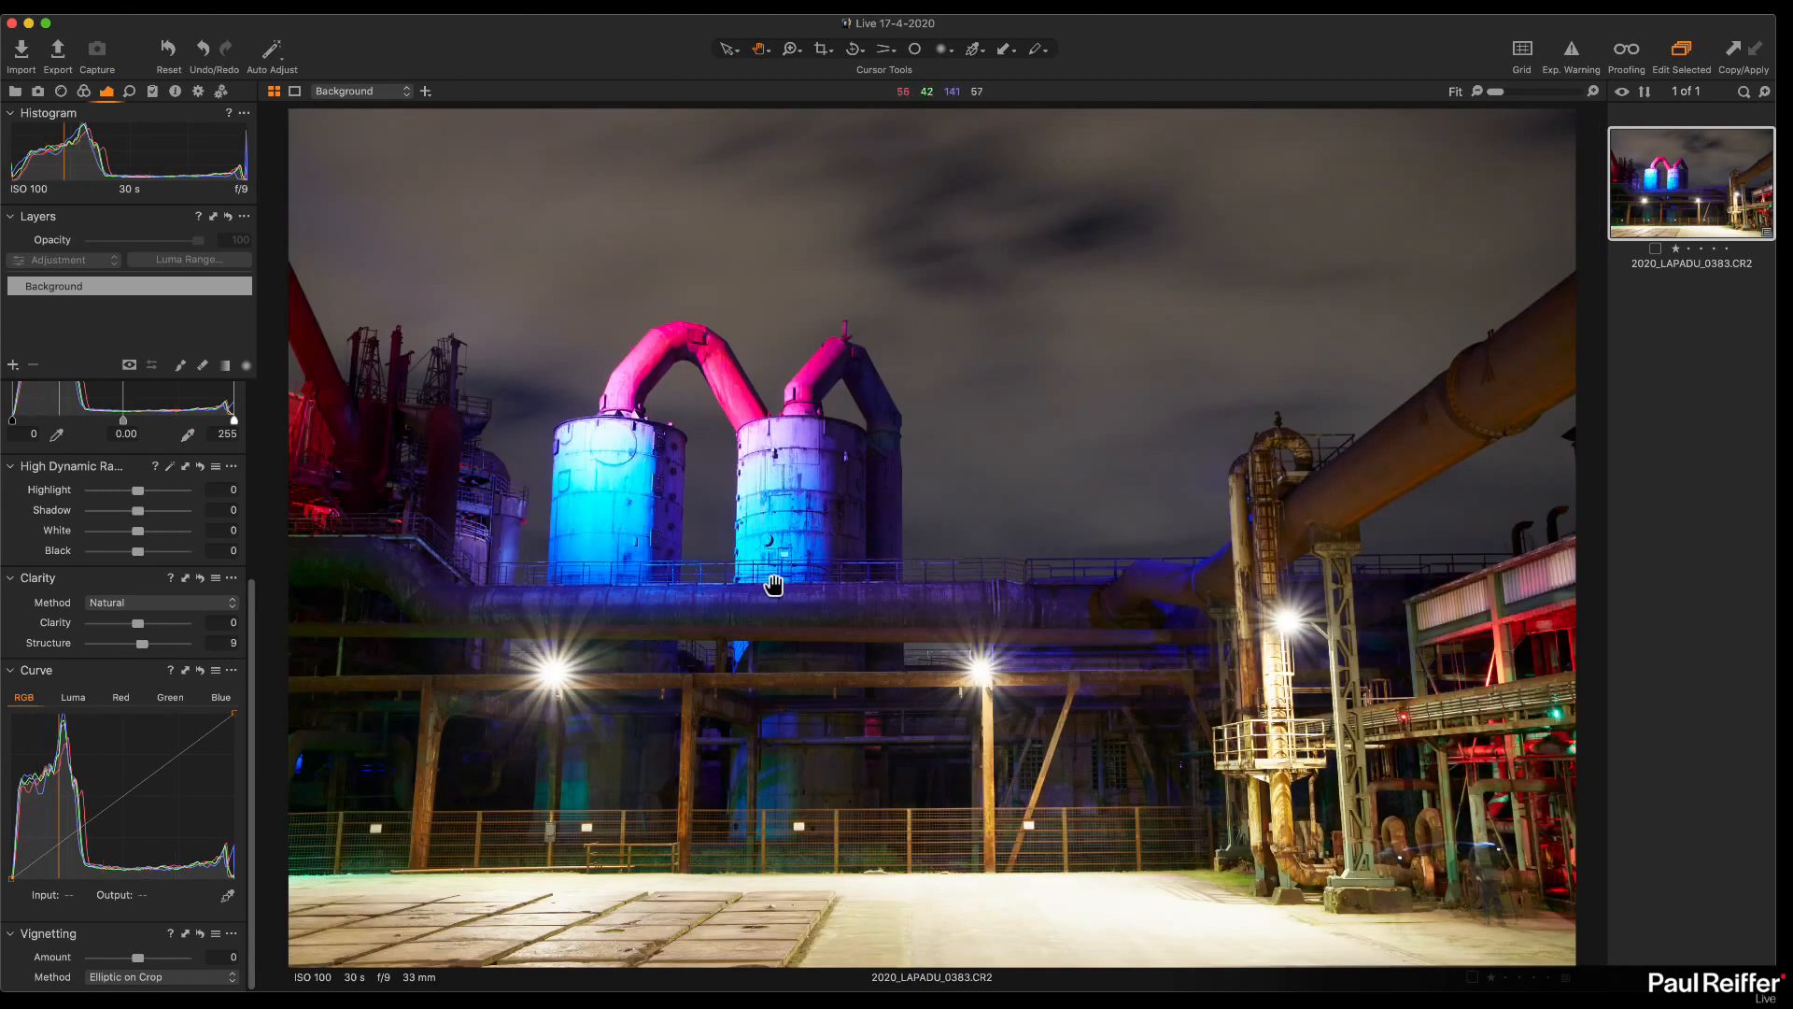
Step: Reset the exposure to 0 and lower the High Dynamic Range highlights to -51, checking the blue tanks at 100% zoom
scroll(210, 404, "up", 5)
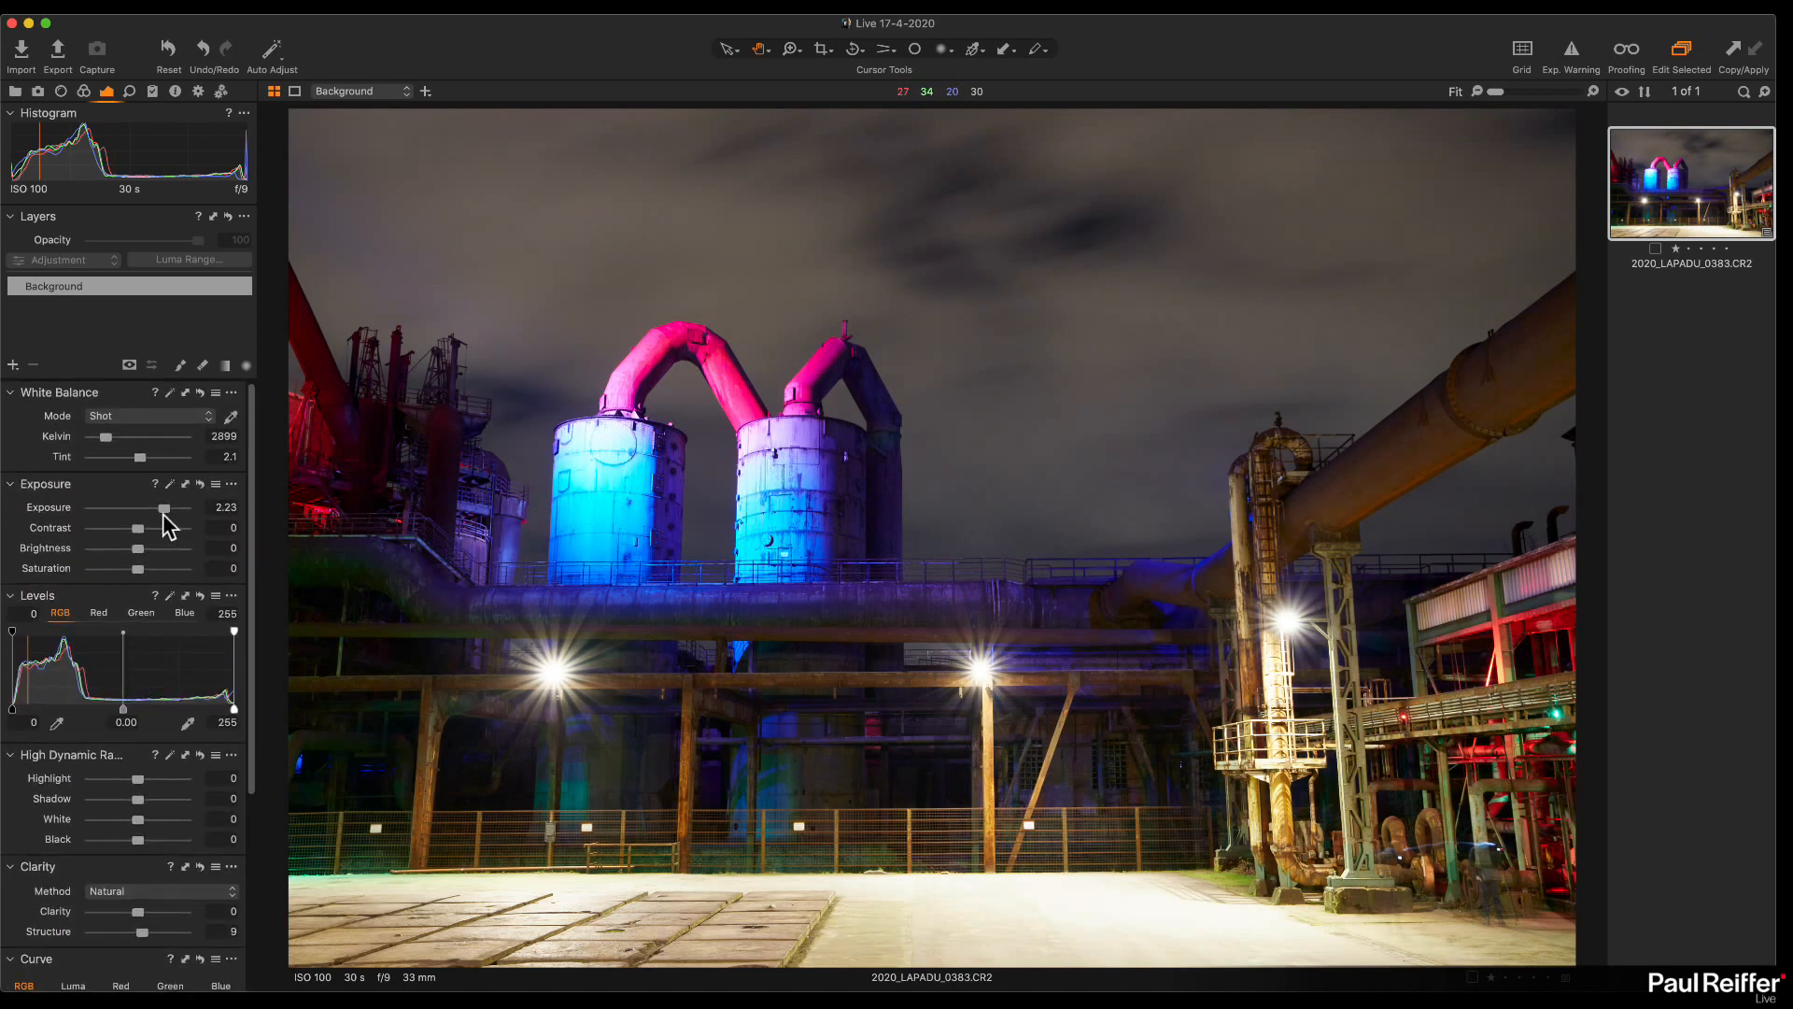
double_click(165, 506)
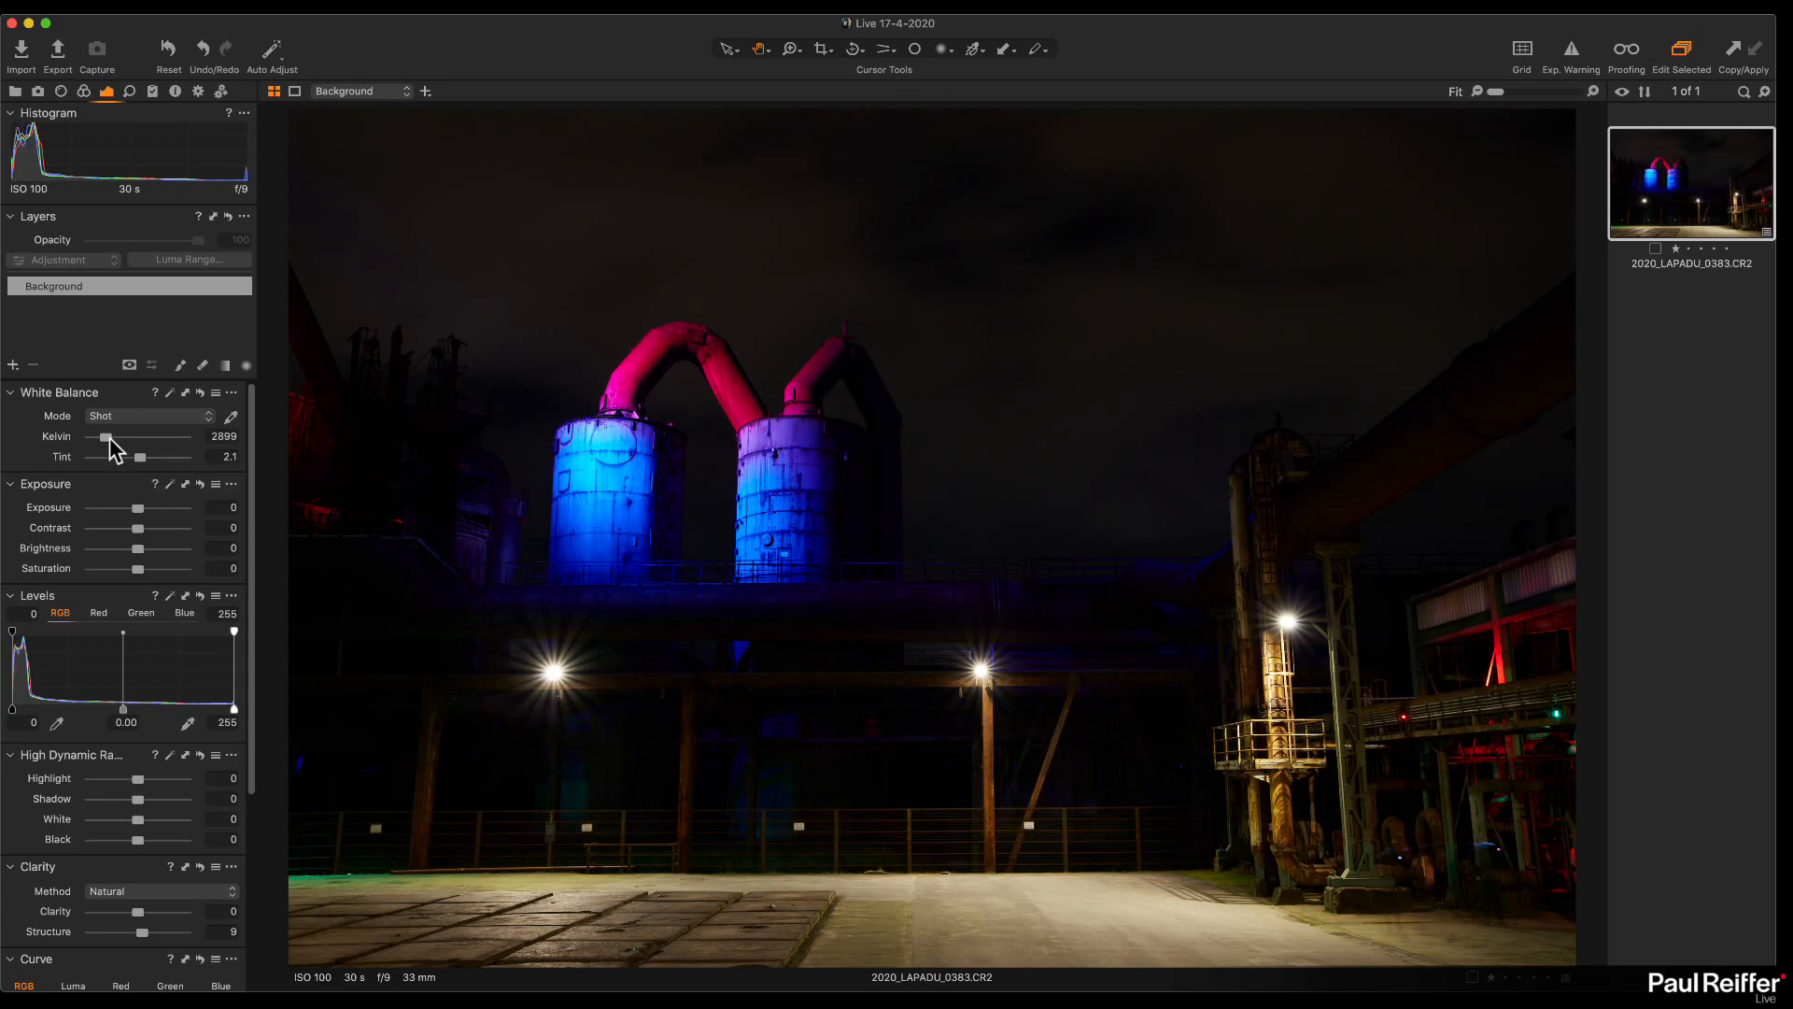
scroll(143, 680, "down", 3)
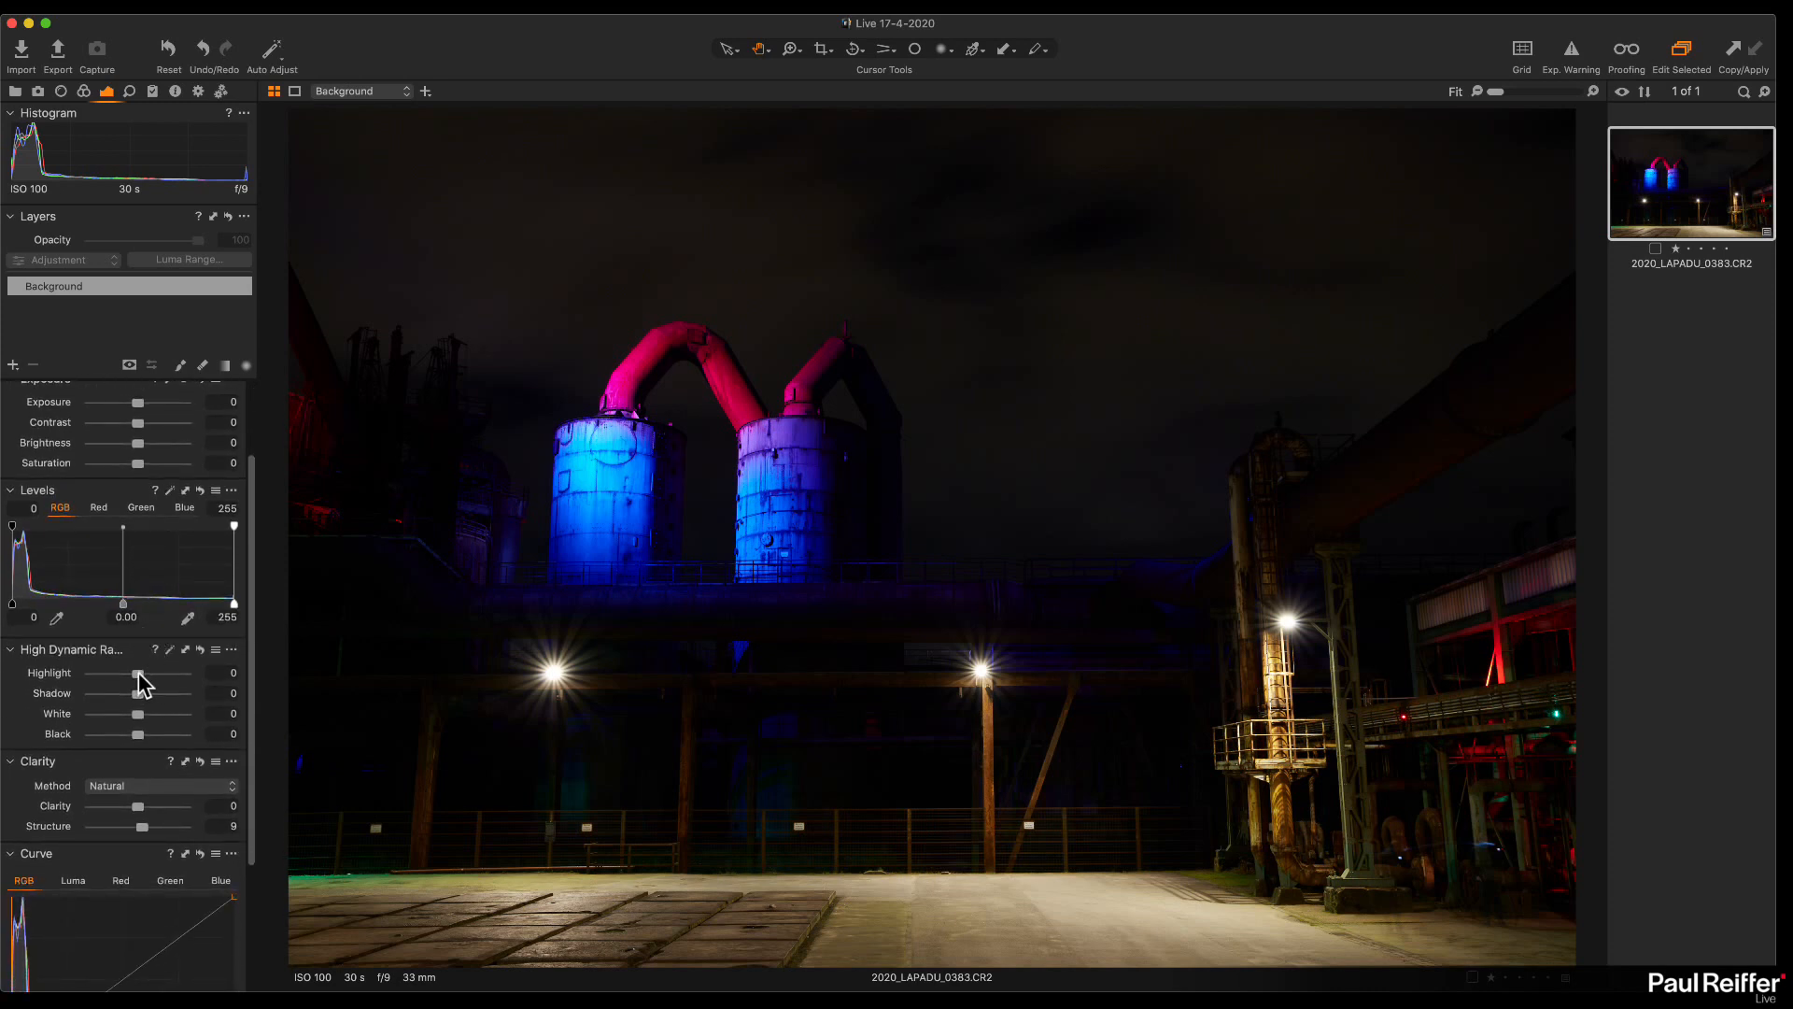
mouse_move(138, 682)
left_mouse_down()
mouse_move(184, 681)
mouse_move(95, 680)
mouse_move(138, 681)
left_mouse_up()
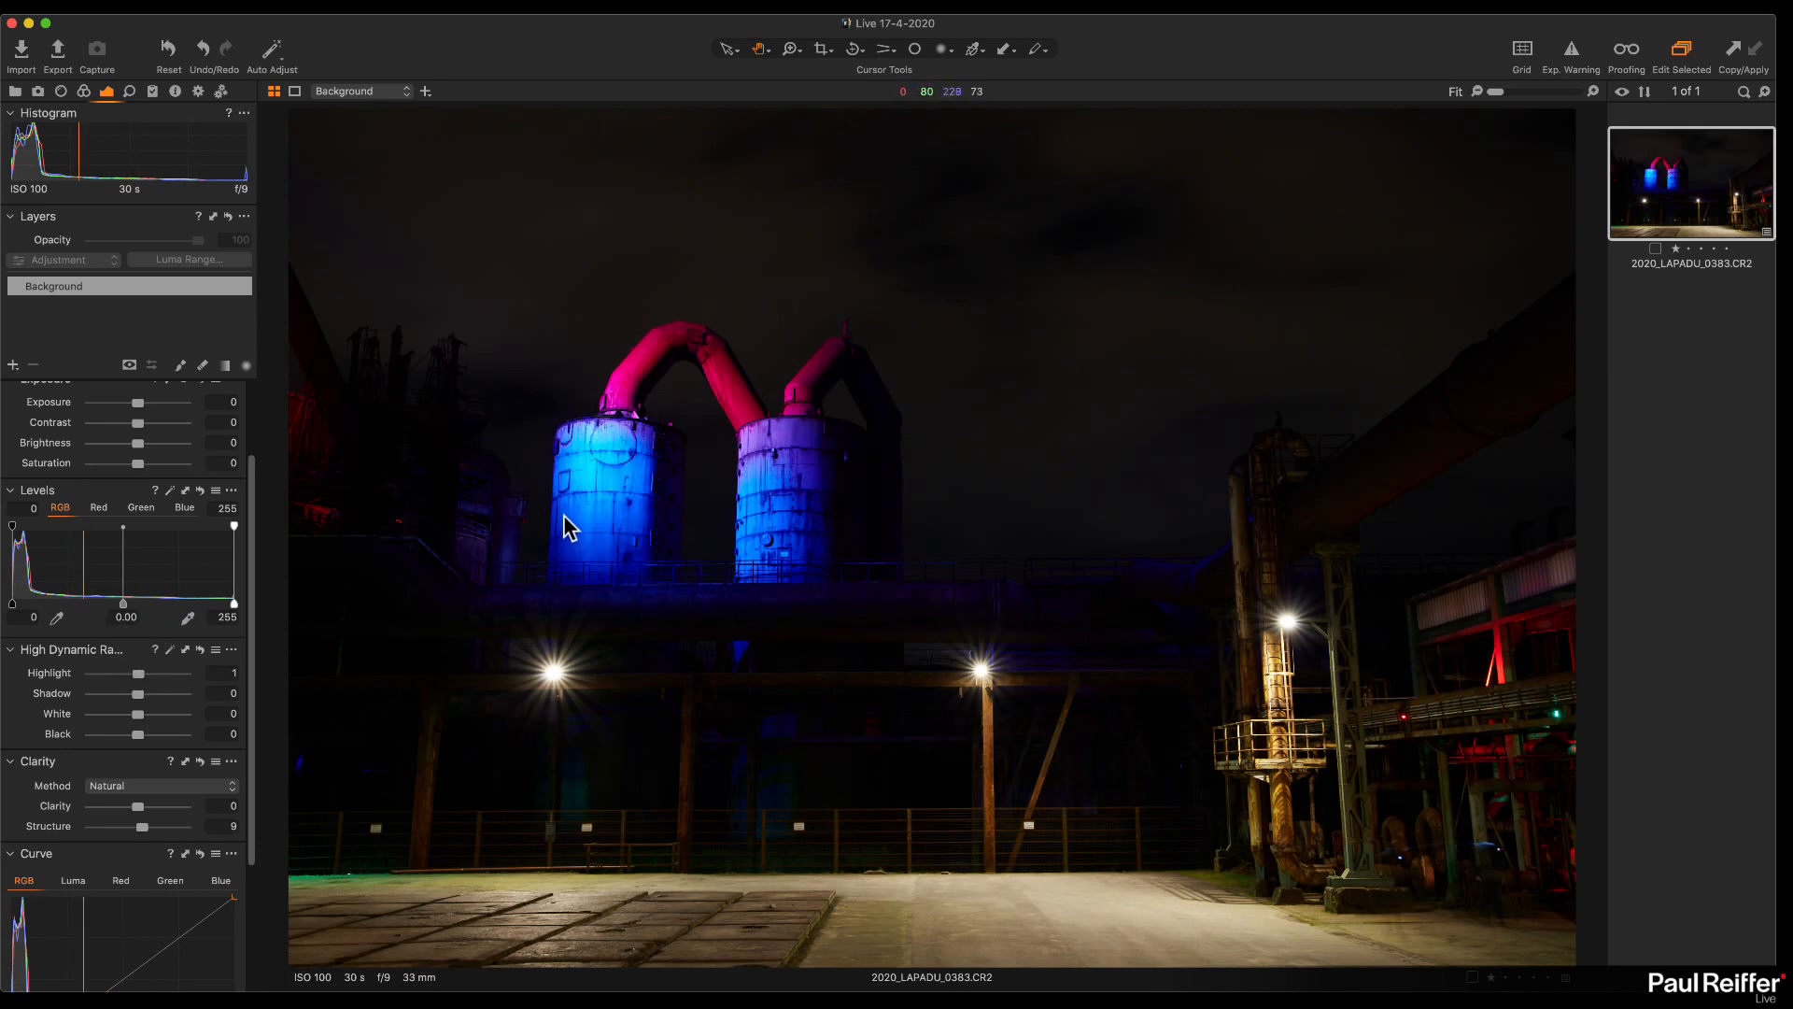
left_click(605, 458)
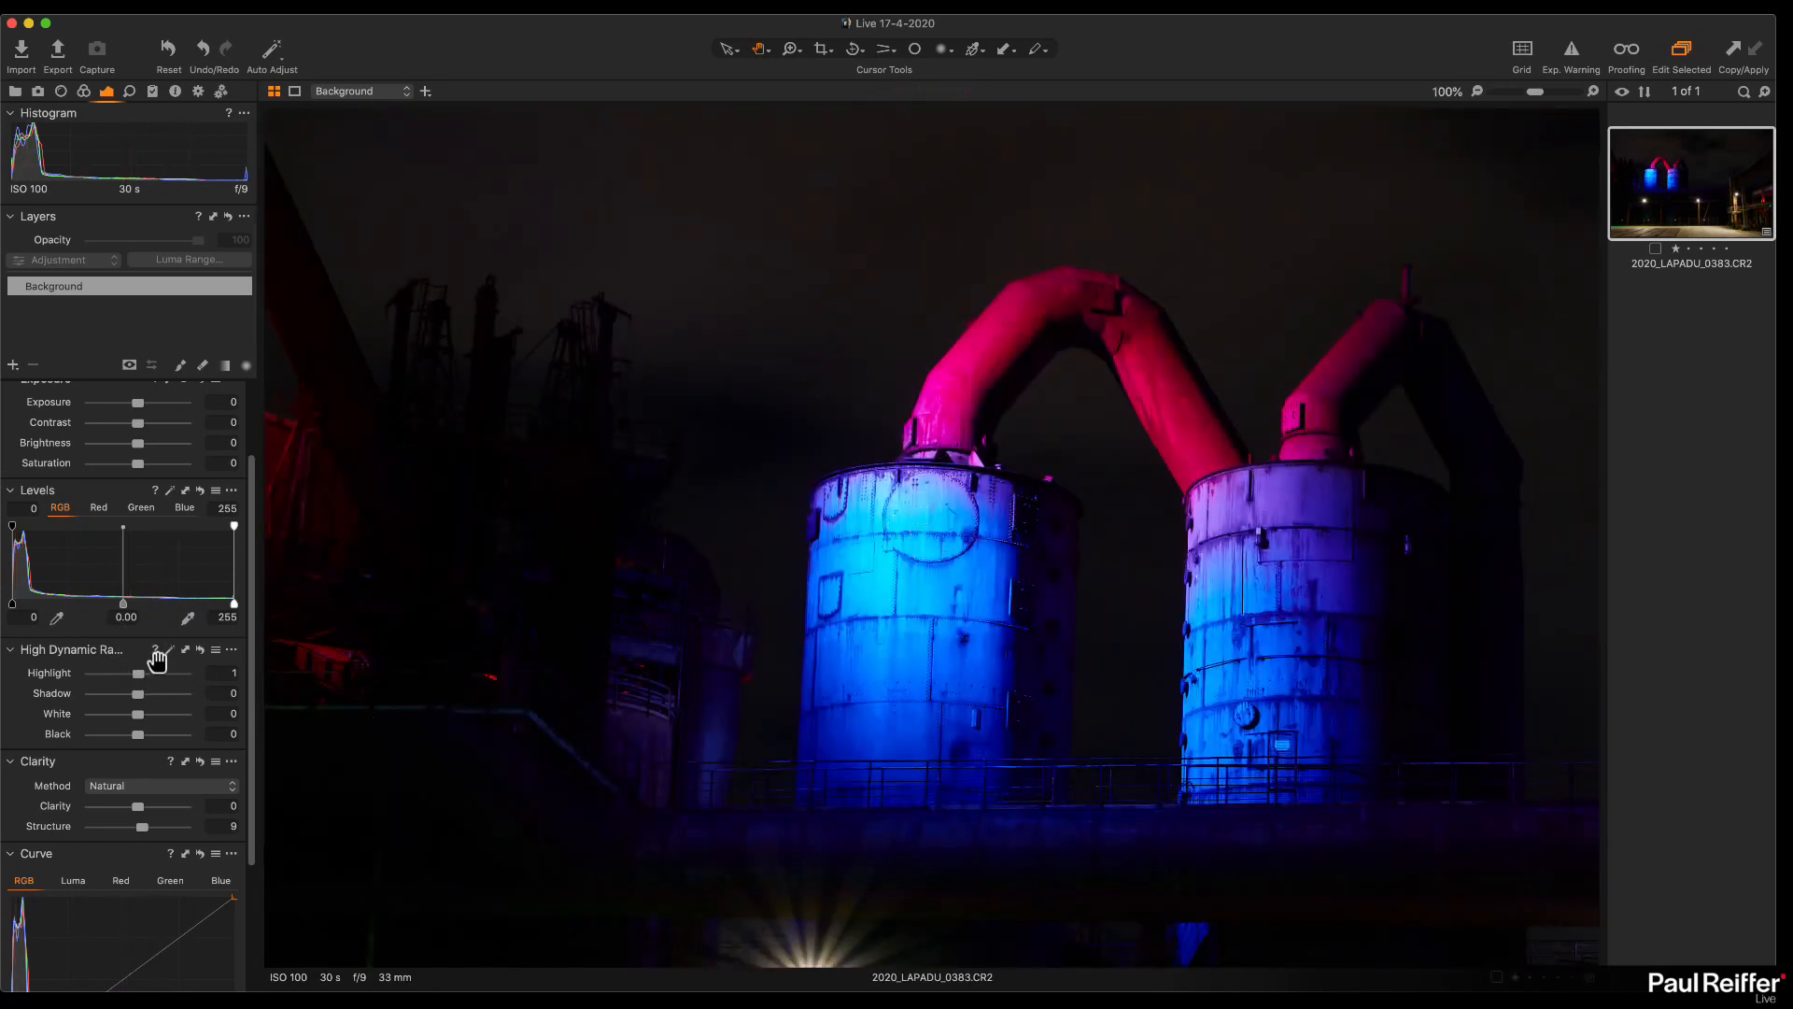
left_click_drag(138, 673, 113, 673)
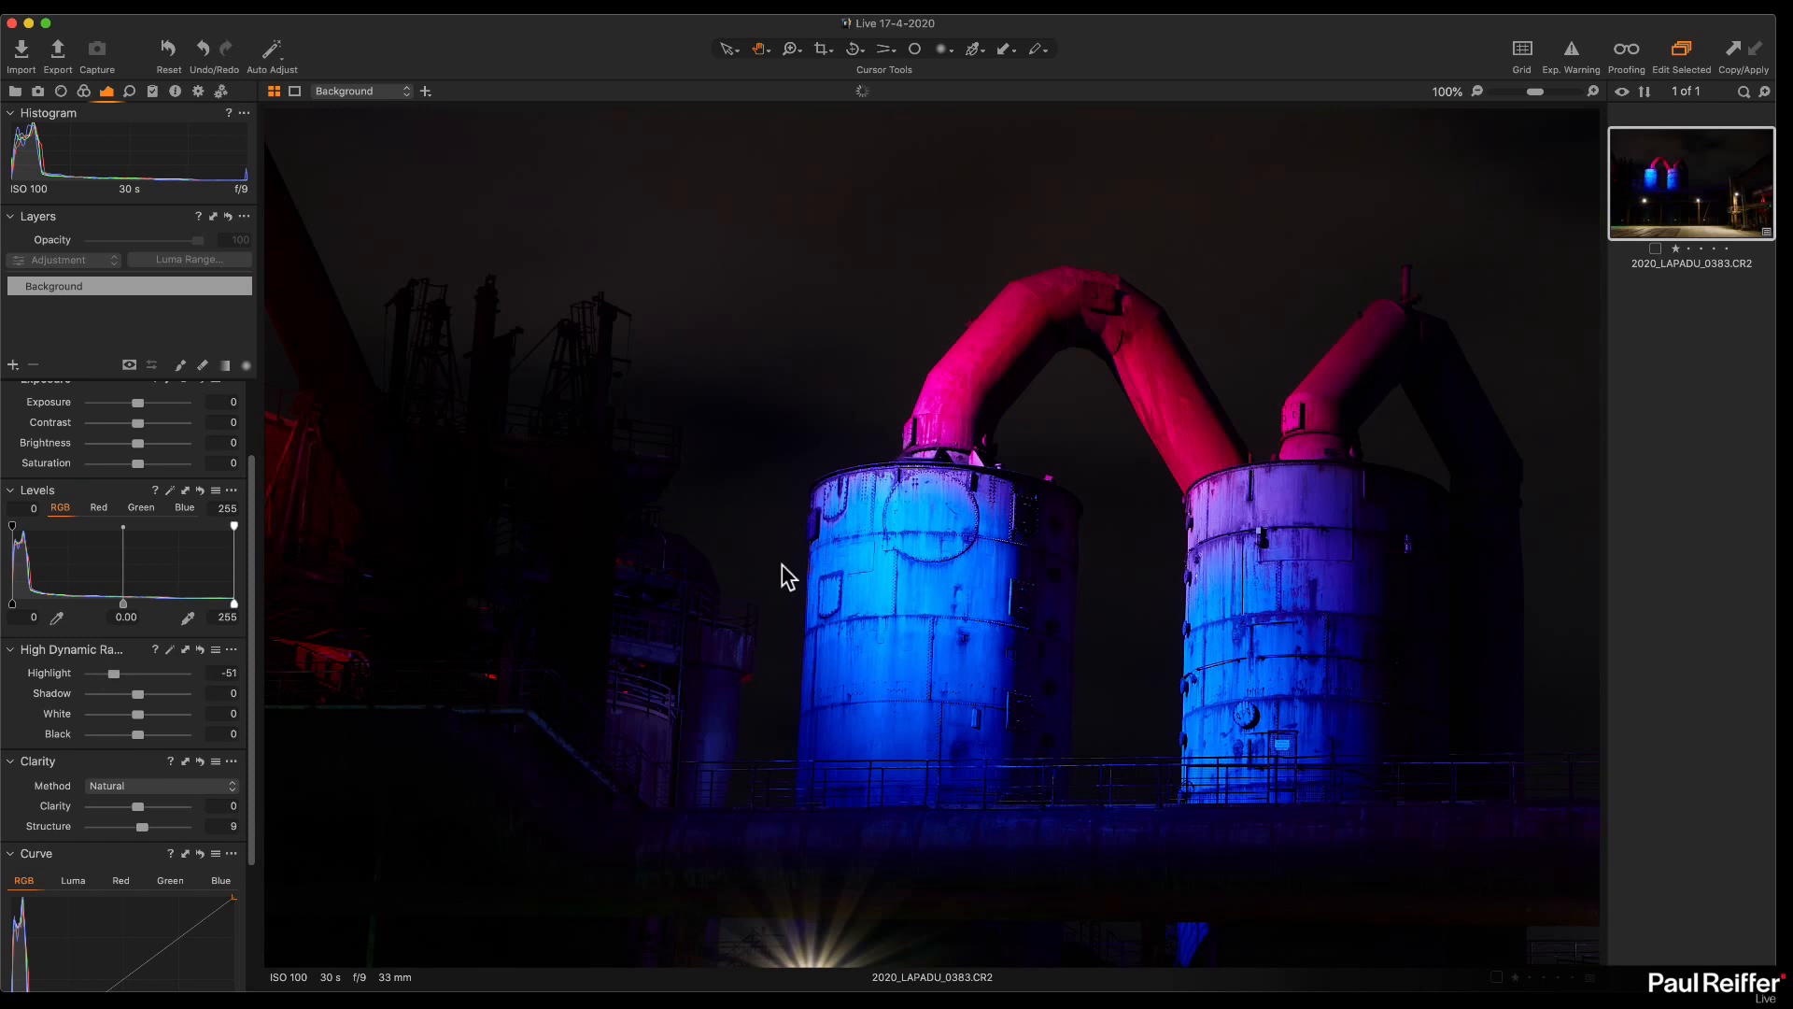
left_click(929, 546)
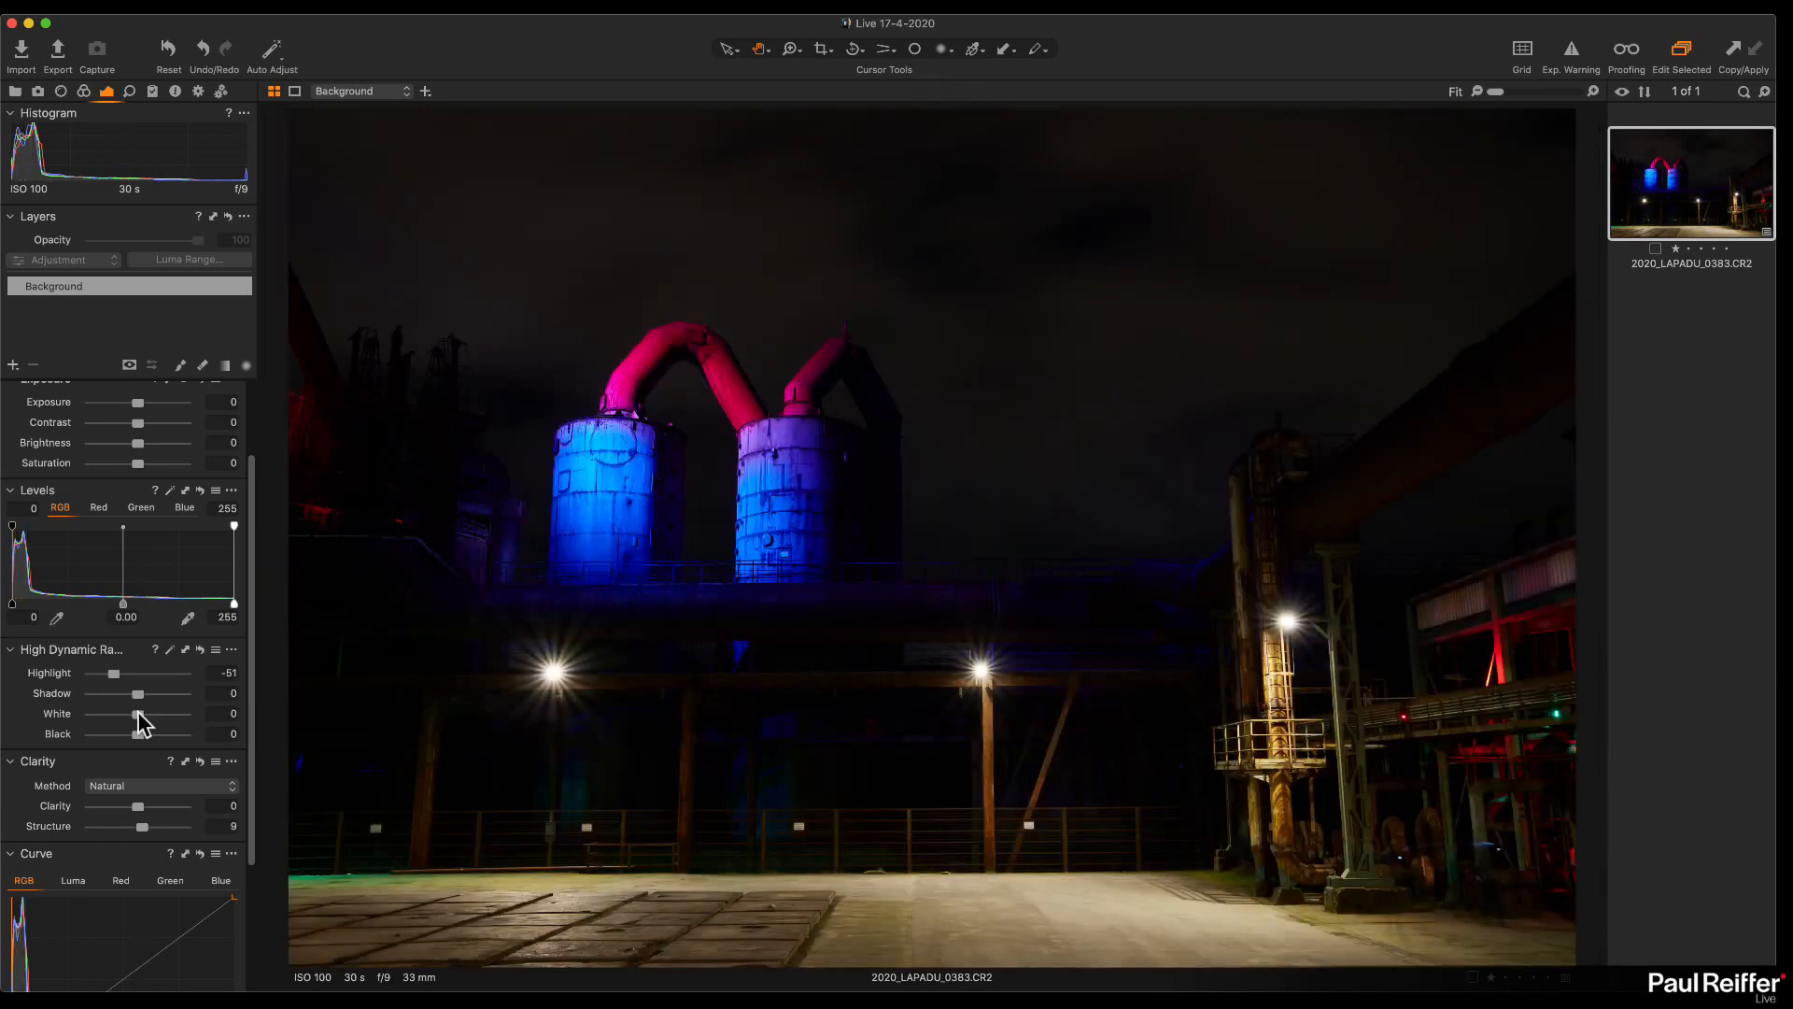
Step: In High Dynamic Range, set White to -28, Shadow to 7 and Black to 23
mouse_move(140, 715)
left_mouse_down()
mouse_move(71, 715)
mouse_move(207, 730)
mouse_move(56, 720)
mouse_move(244, 737)
mouse_move(128, 733)
left_mouse_up()
mouse_move(134, 734)
left_mouse_down()
mouse_move(92, 734)
mouse_move(138, 734)
left_mouse_up()
left_click_drag(137, 693, 153, 694)
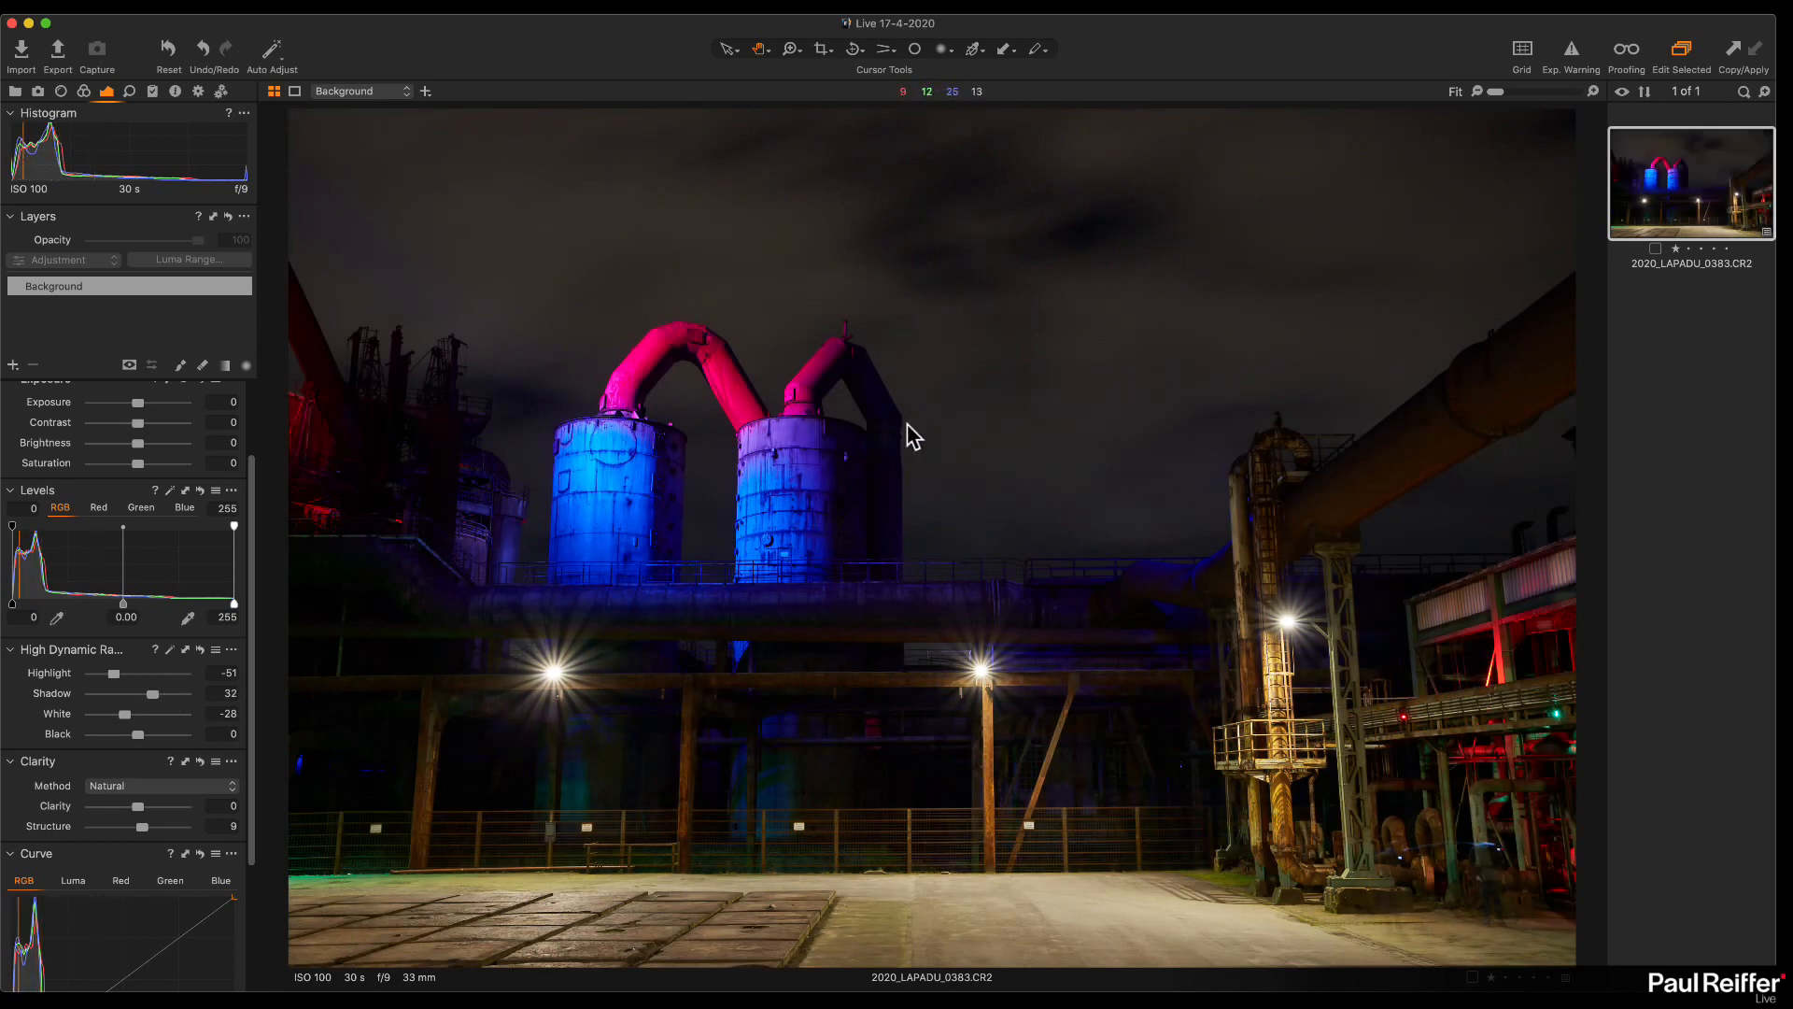
double_click(154, 695)
left_click_drag(140, 735, 145, 695)
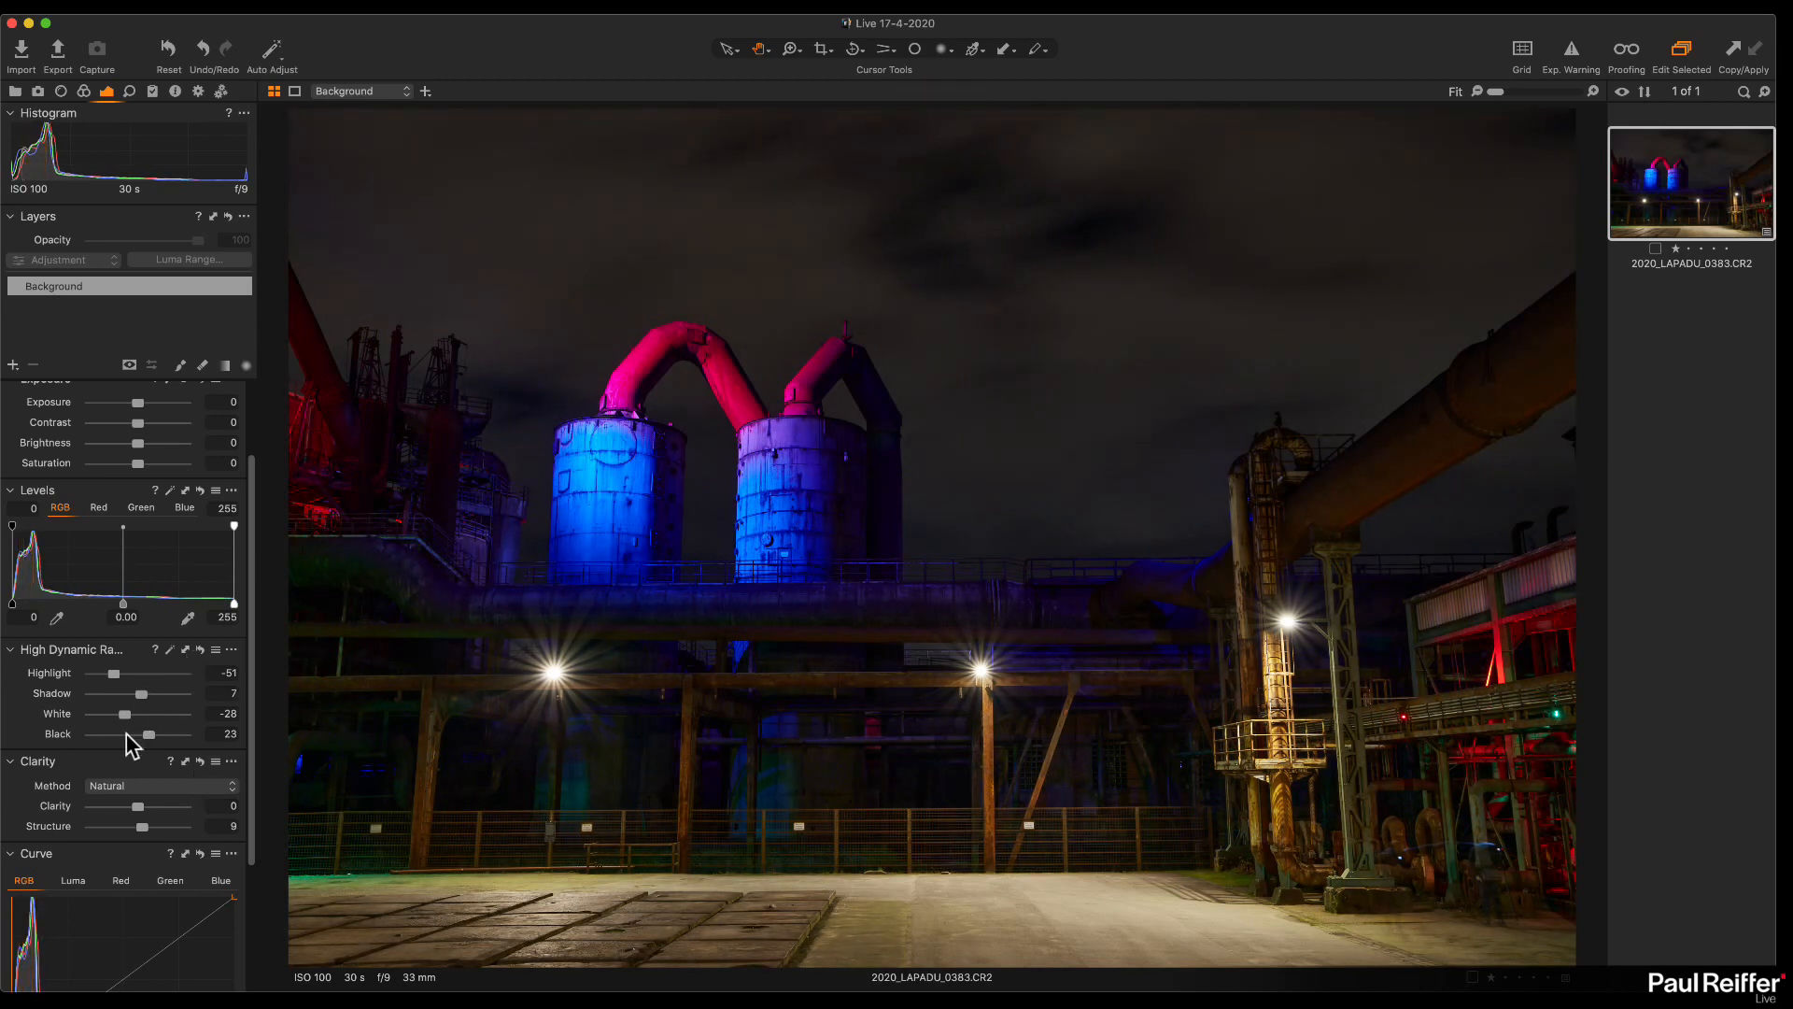
Step: Raise Clarity to 36 and check the lit steel tower at 100% zoom
left_click_drag(138, 813, 156, 814)
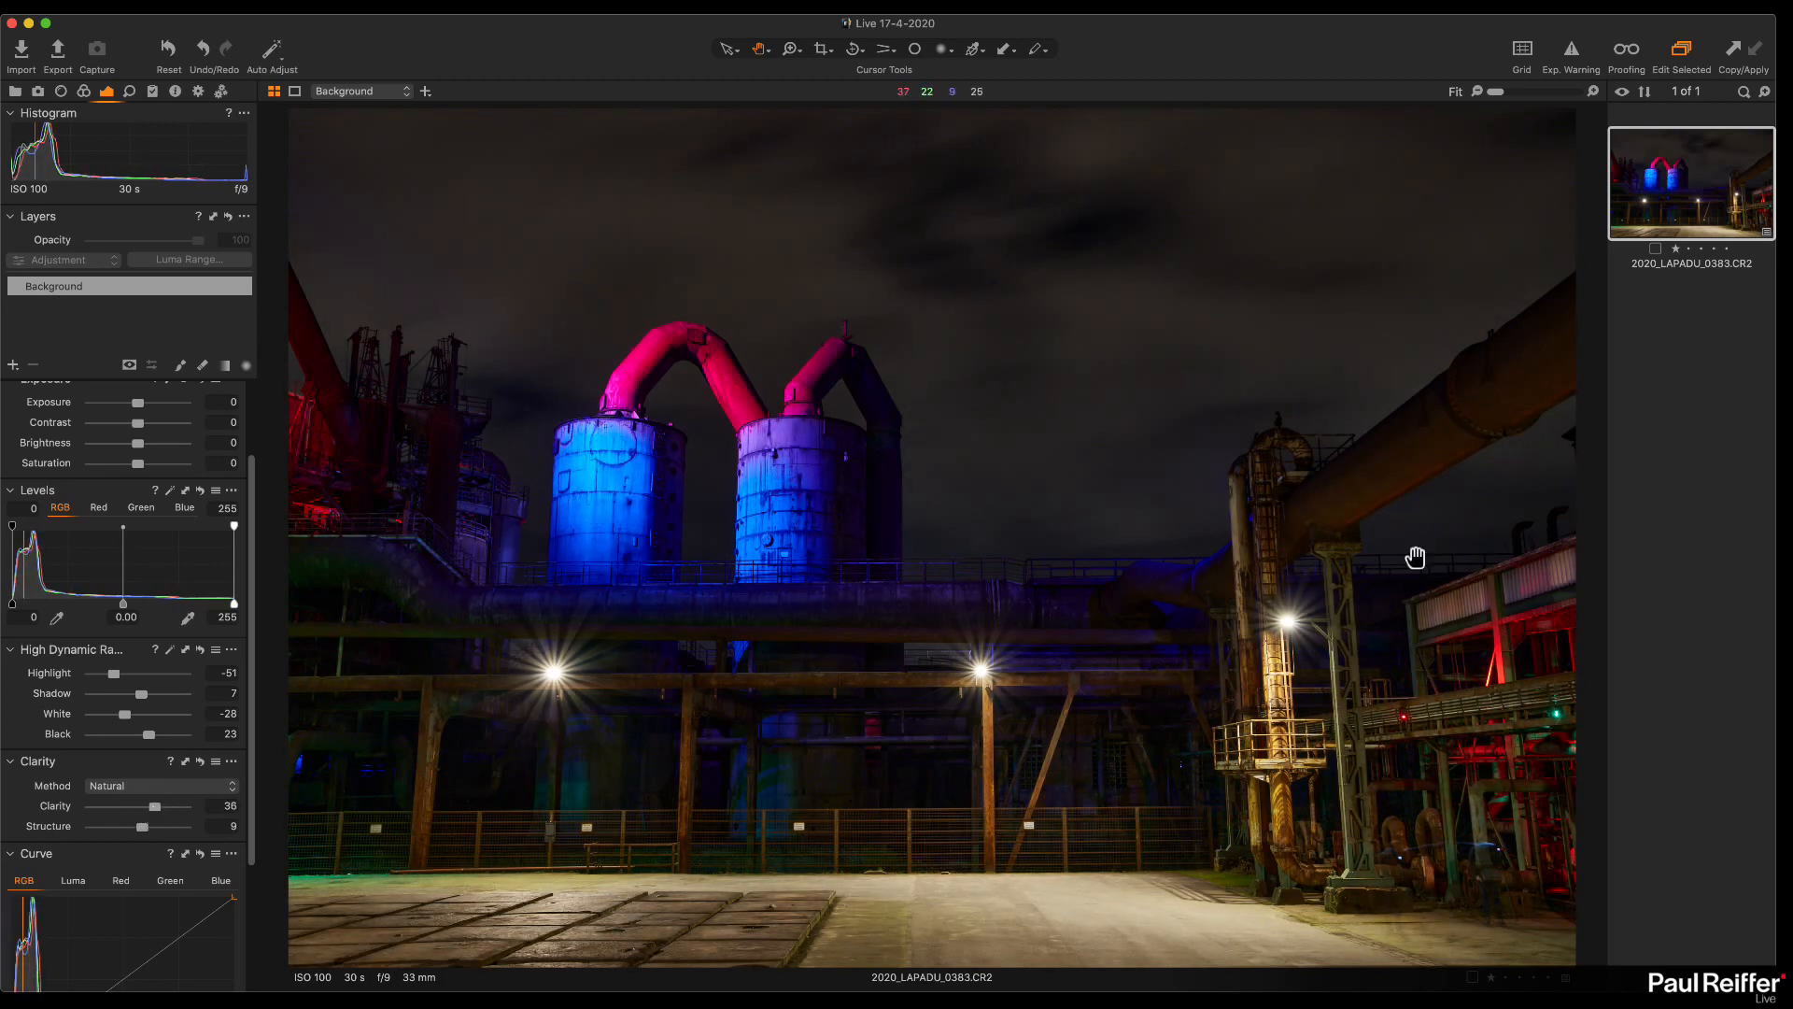
left_click(1270, 672)
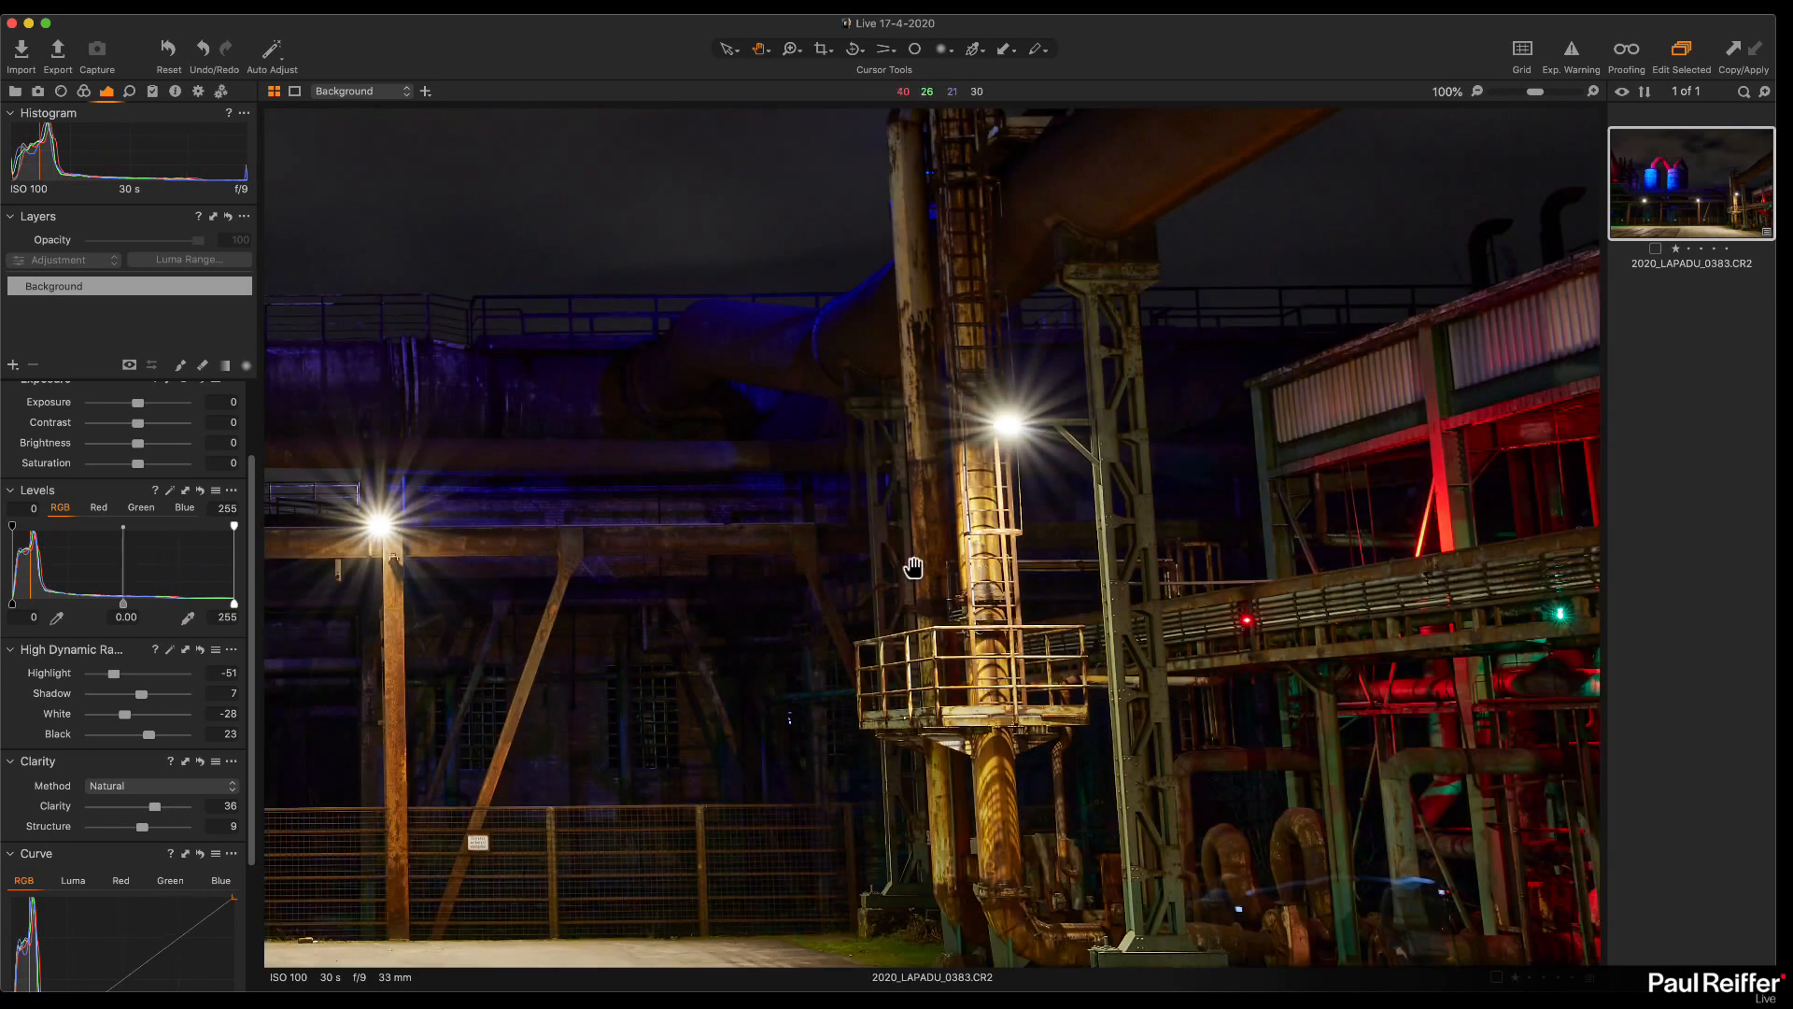
left_click(874, 607)
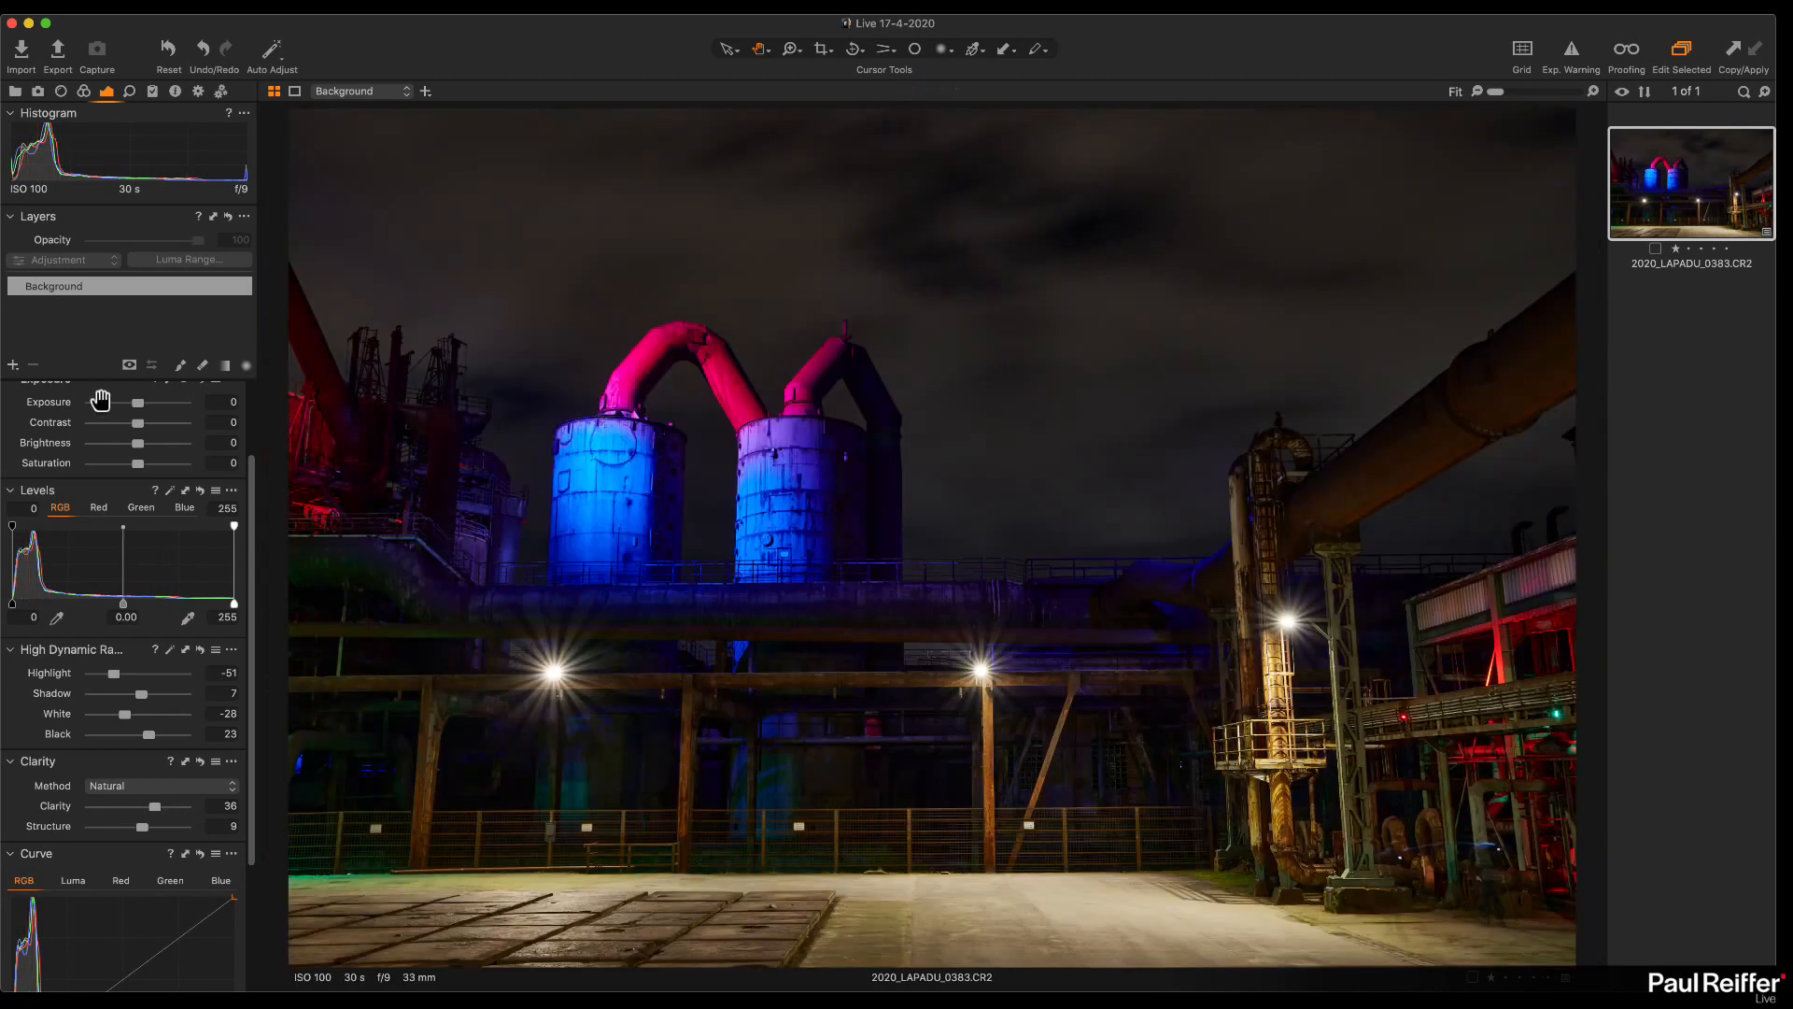
Step: Cool the white balance to 2562 Kelvin and set its tint to 6.3
scroll(98, 430, "up", 3)
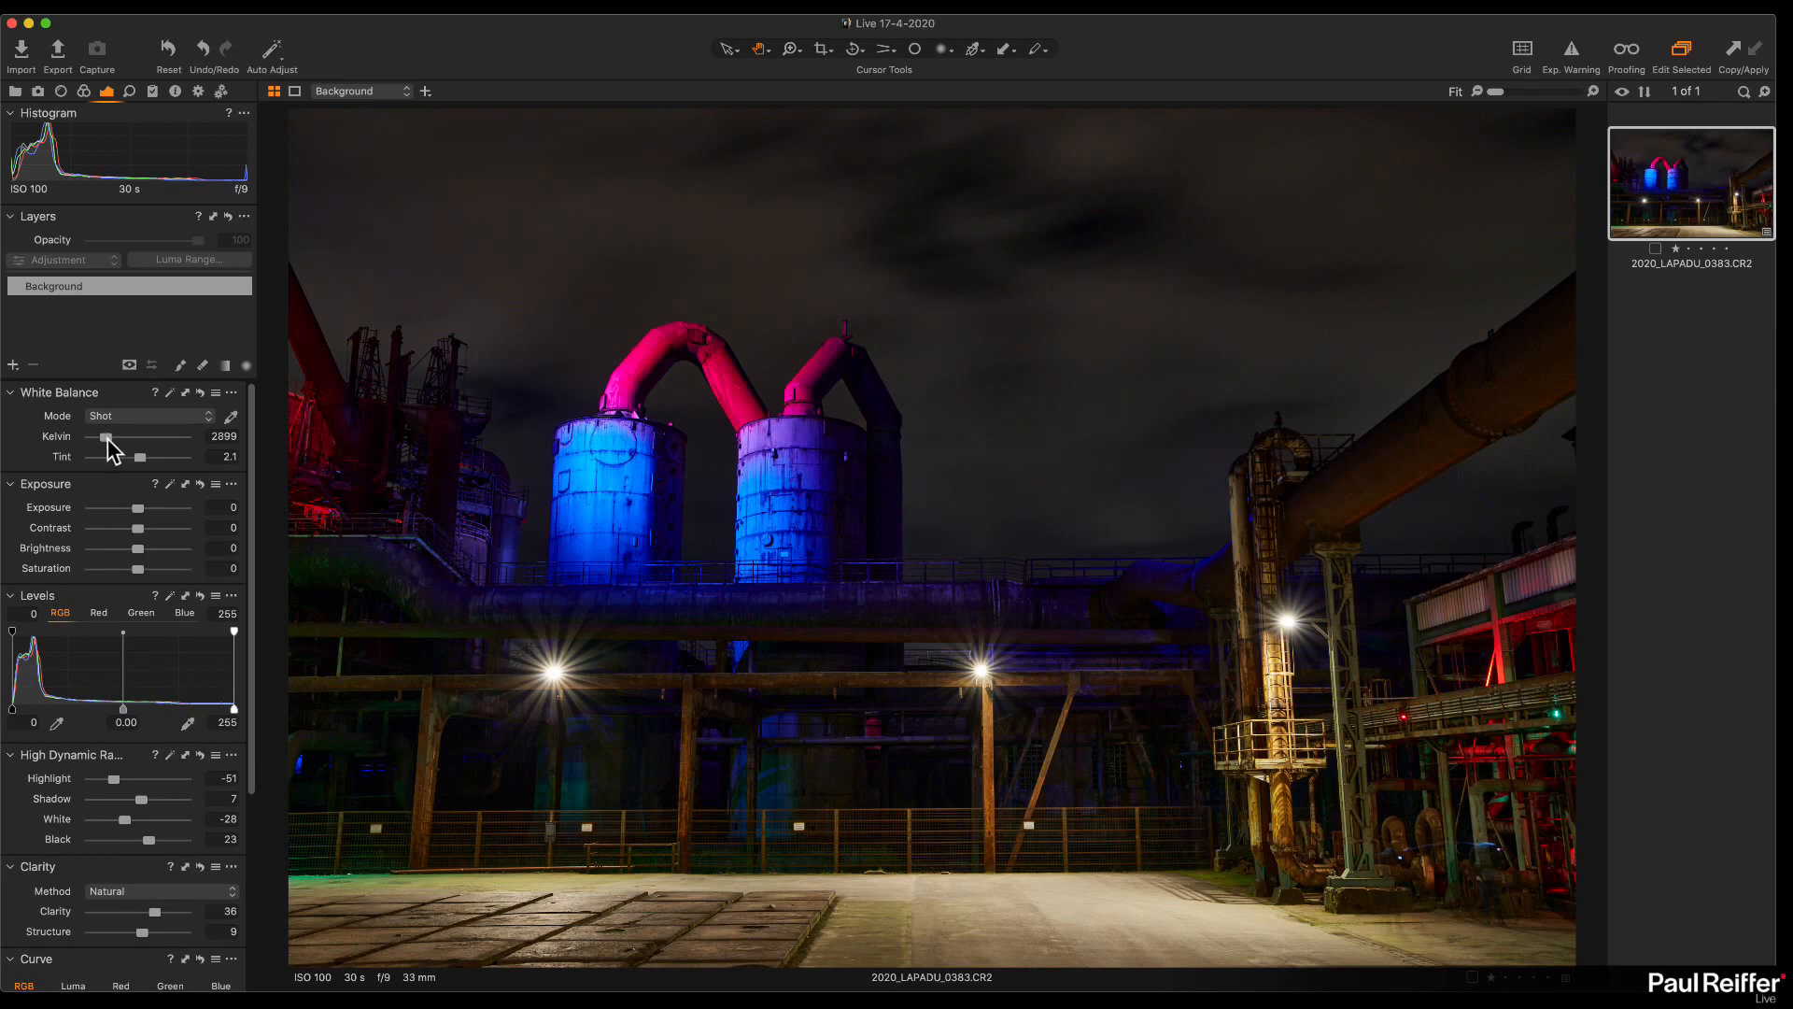
left_click_drag(109, 441, 142, 458)
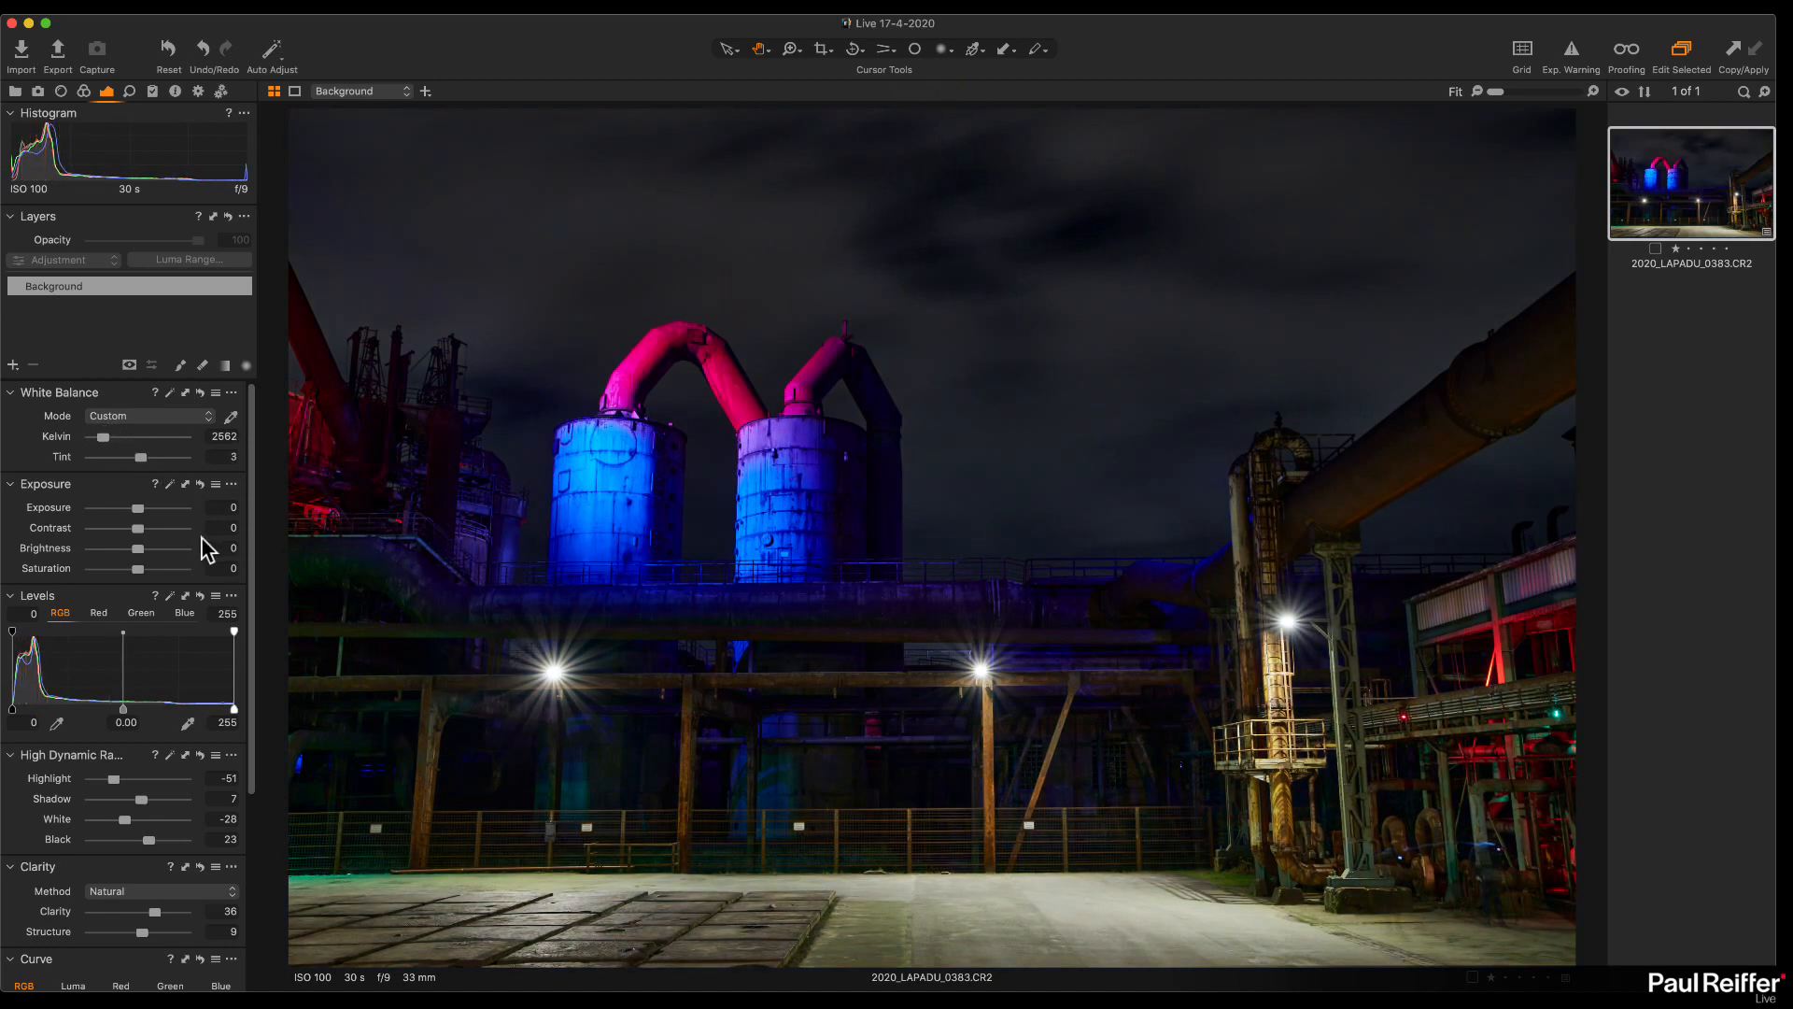
left_click_drag(138, 458, 142, 460)
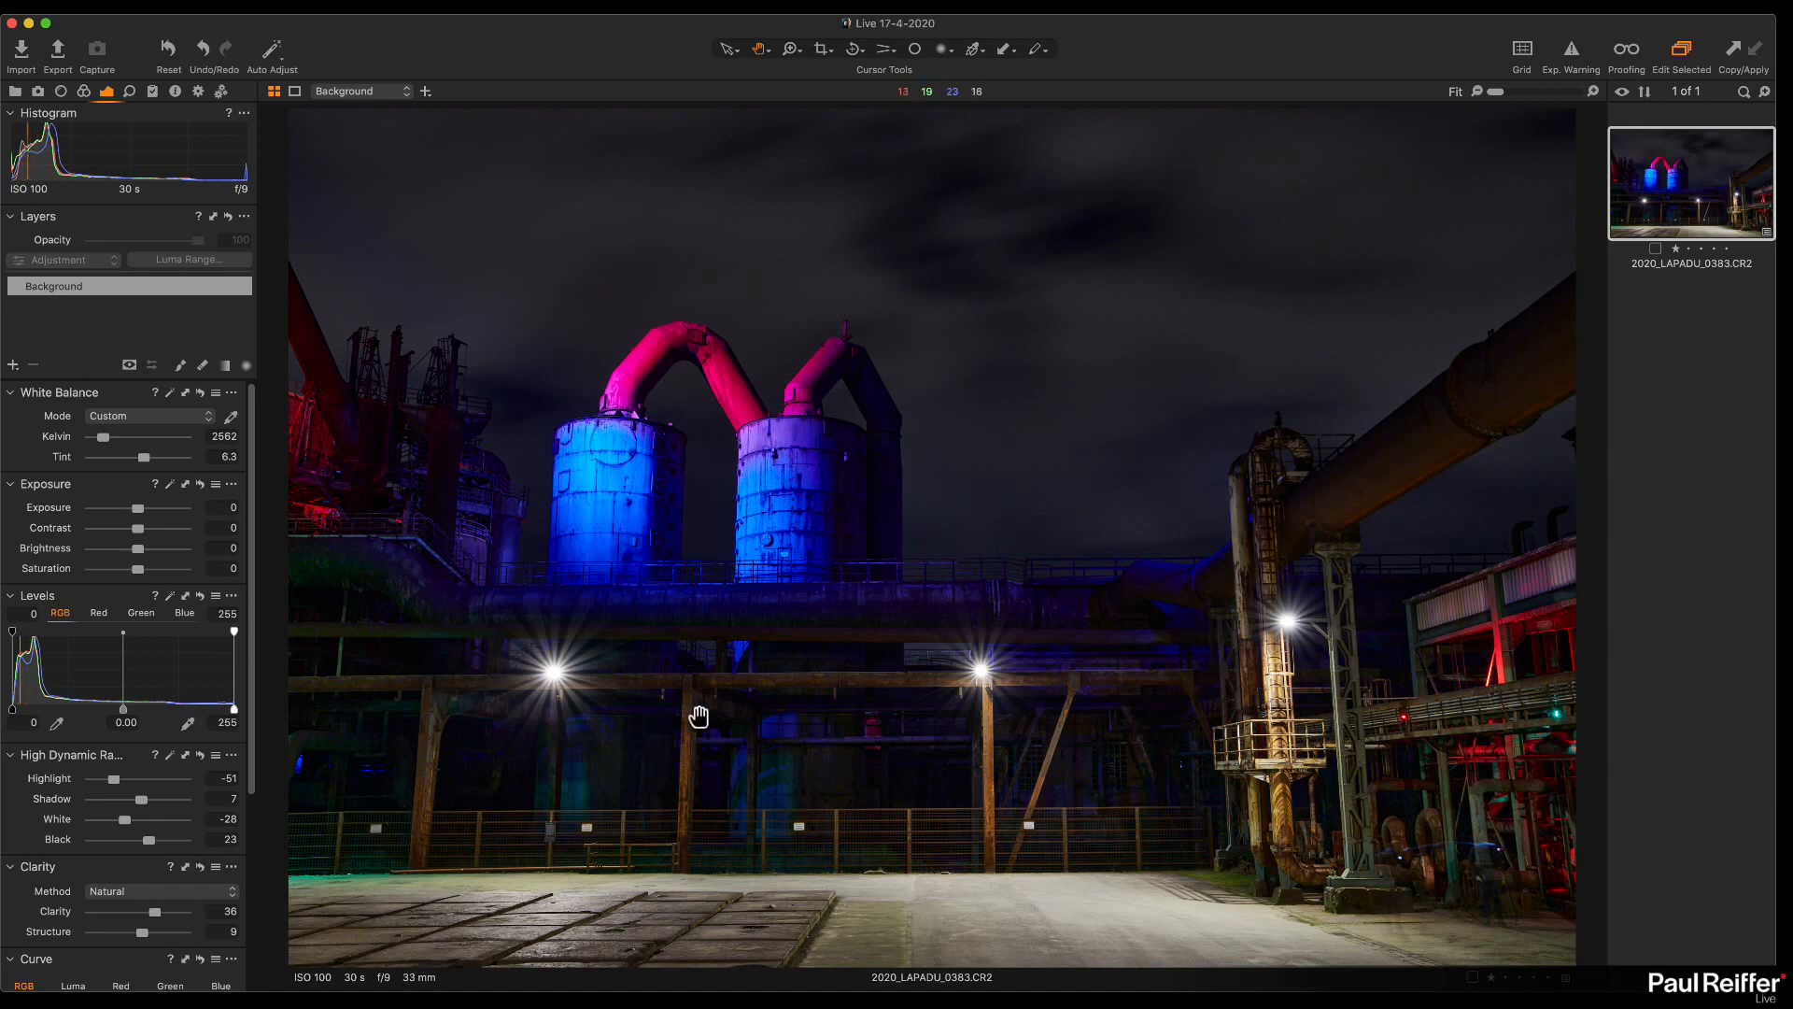
Step: Correct the vertical keystone by aligning one guide with the steel lattice column and the other with the far-left wooden post
left_click(885, 49)
left_click(962, 52)
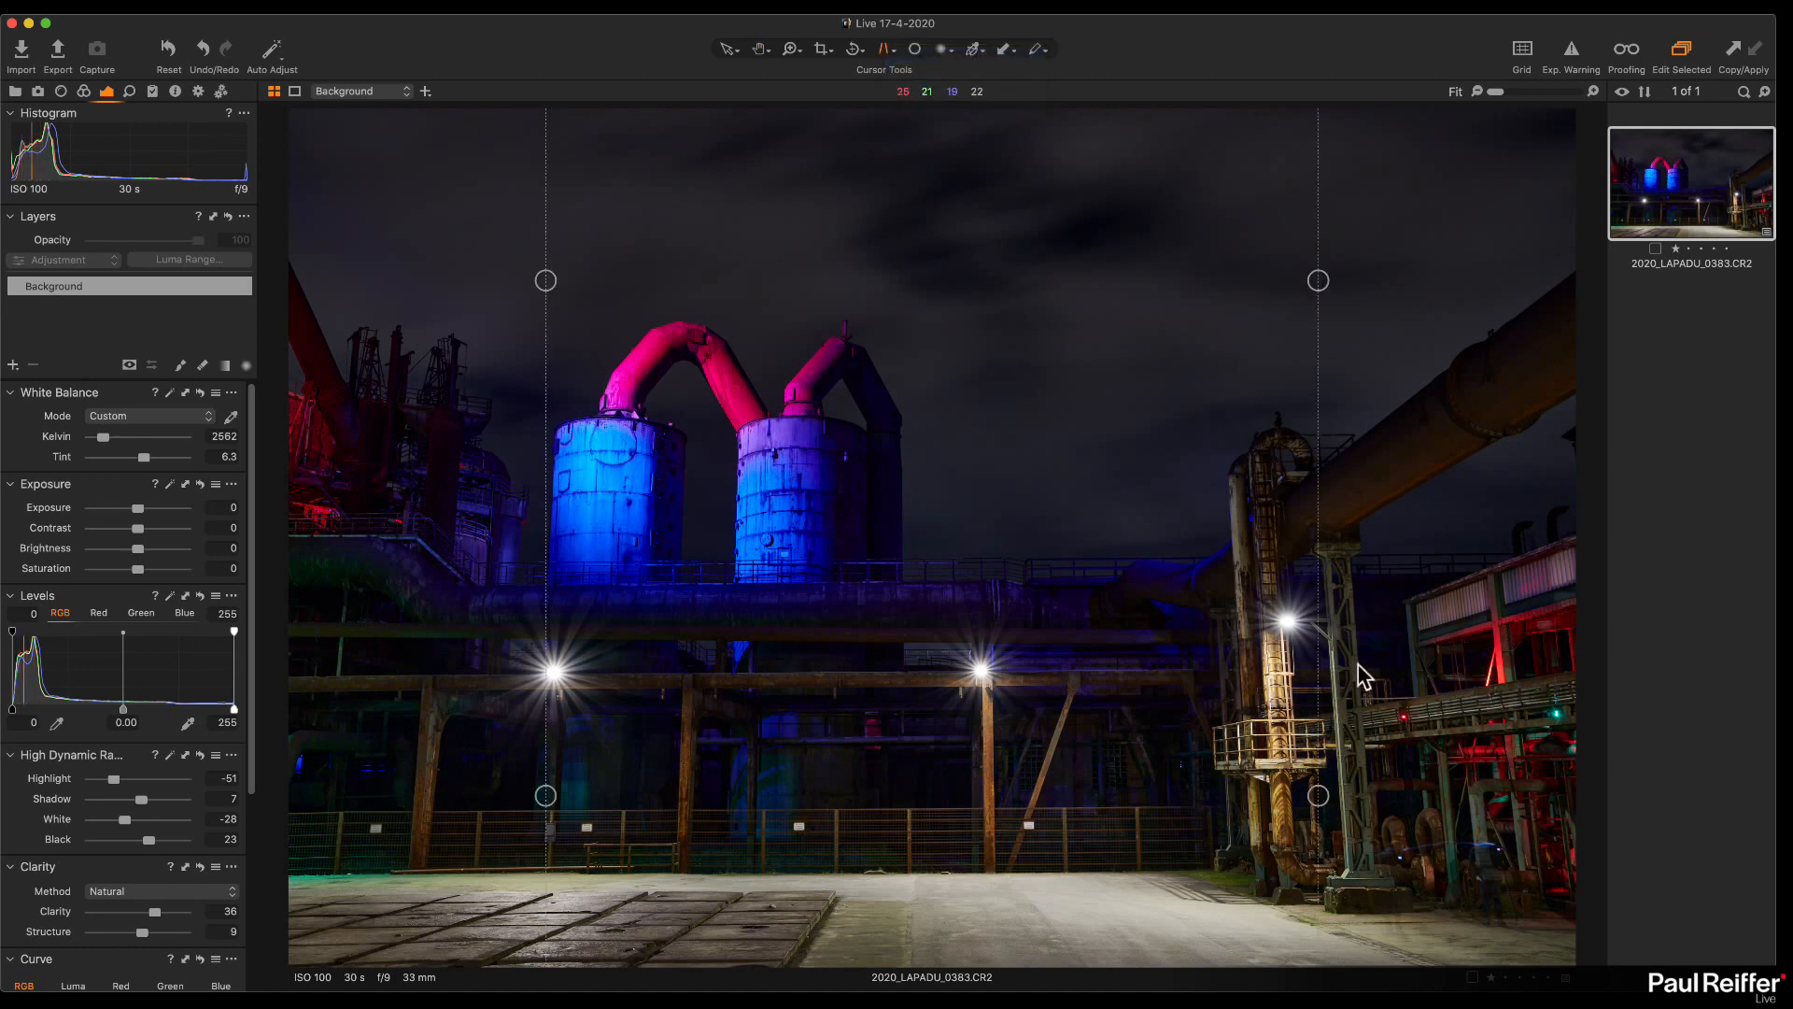
left_click_drag(1318, 795, 1357, 805)
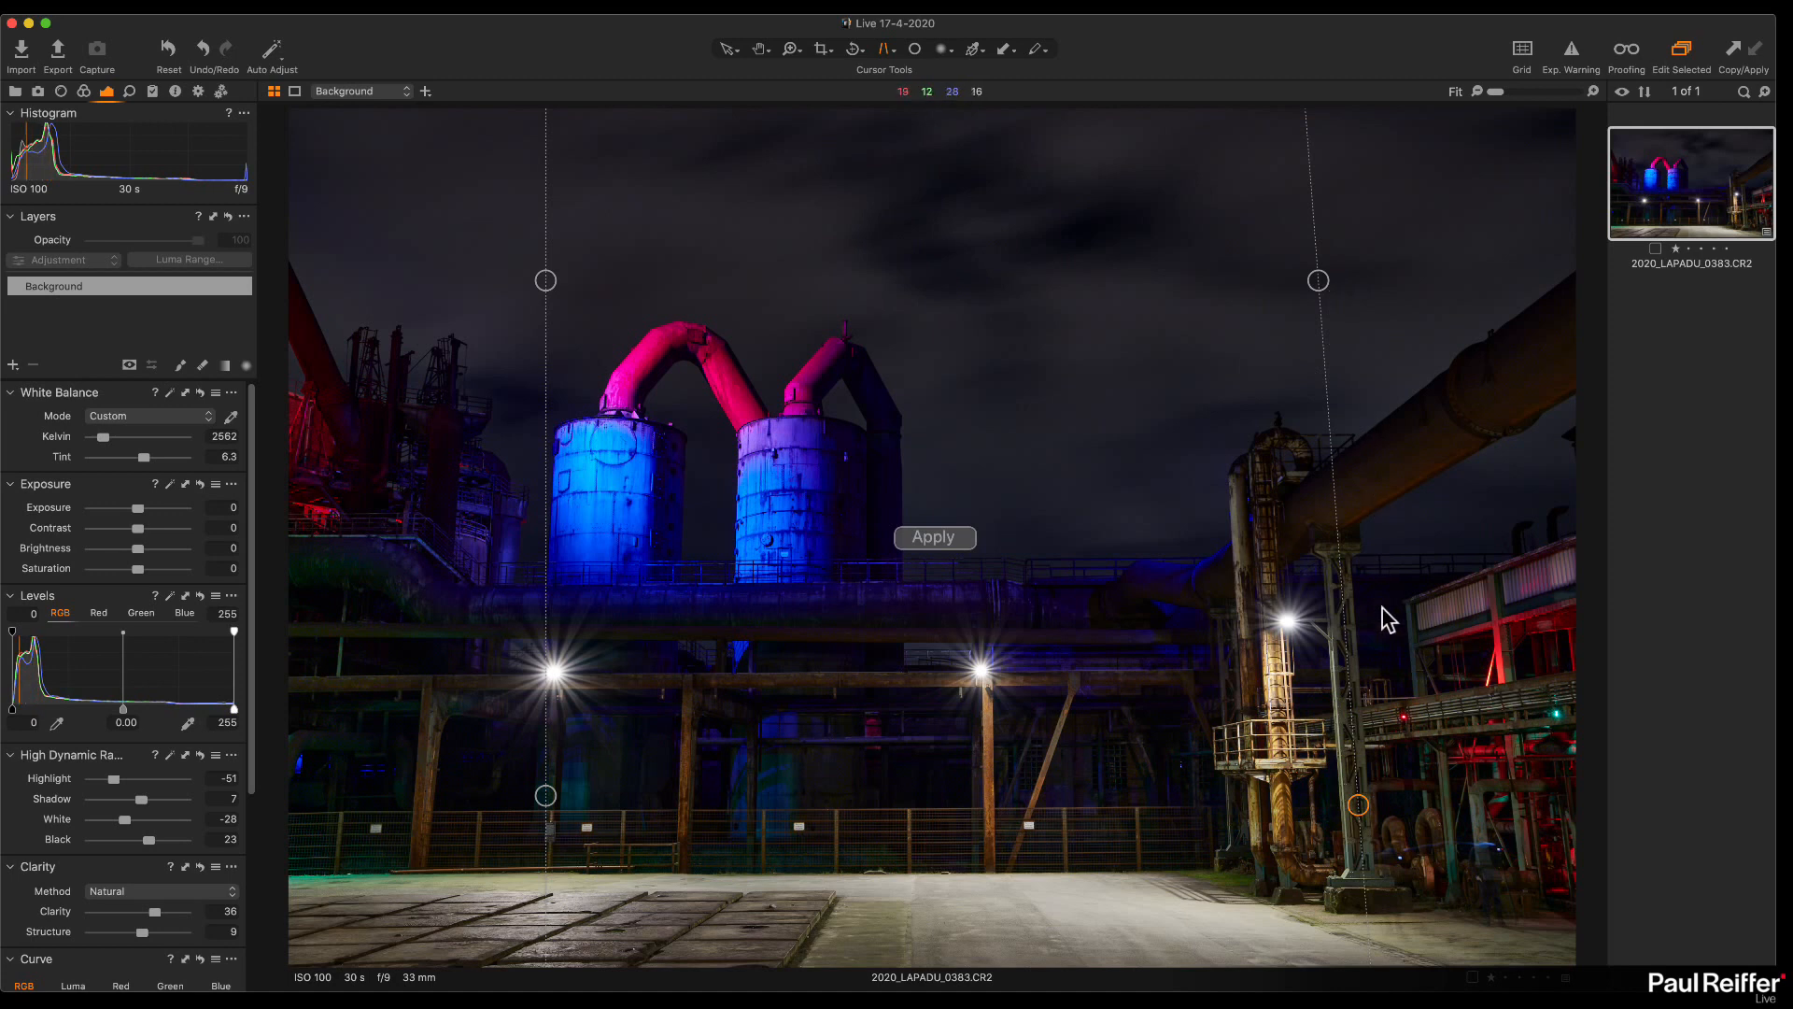
left_click_drag(544, 795, 423, 822)
left_click_drag(545, 280, 474, 271)
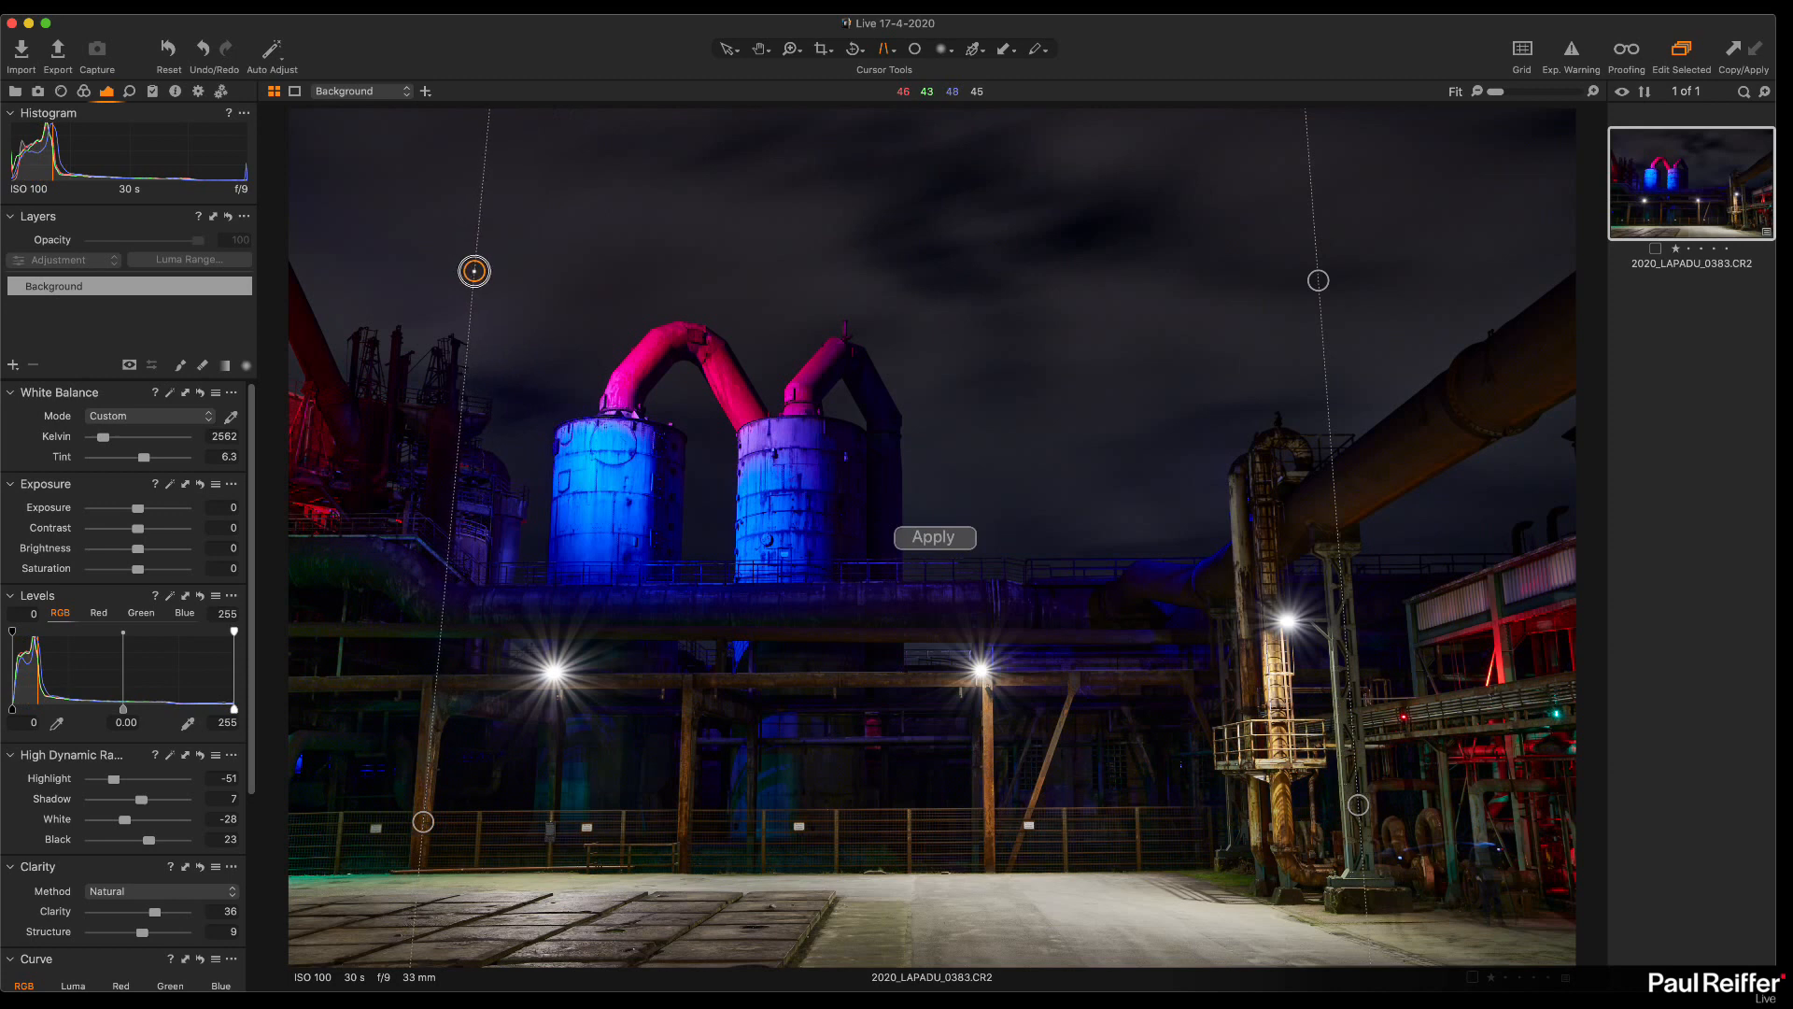
left_click(936, 538)
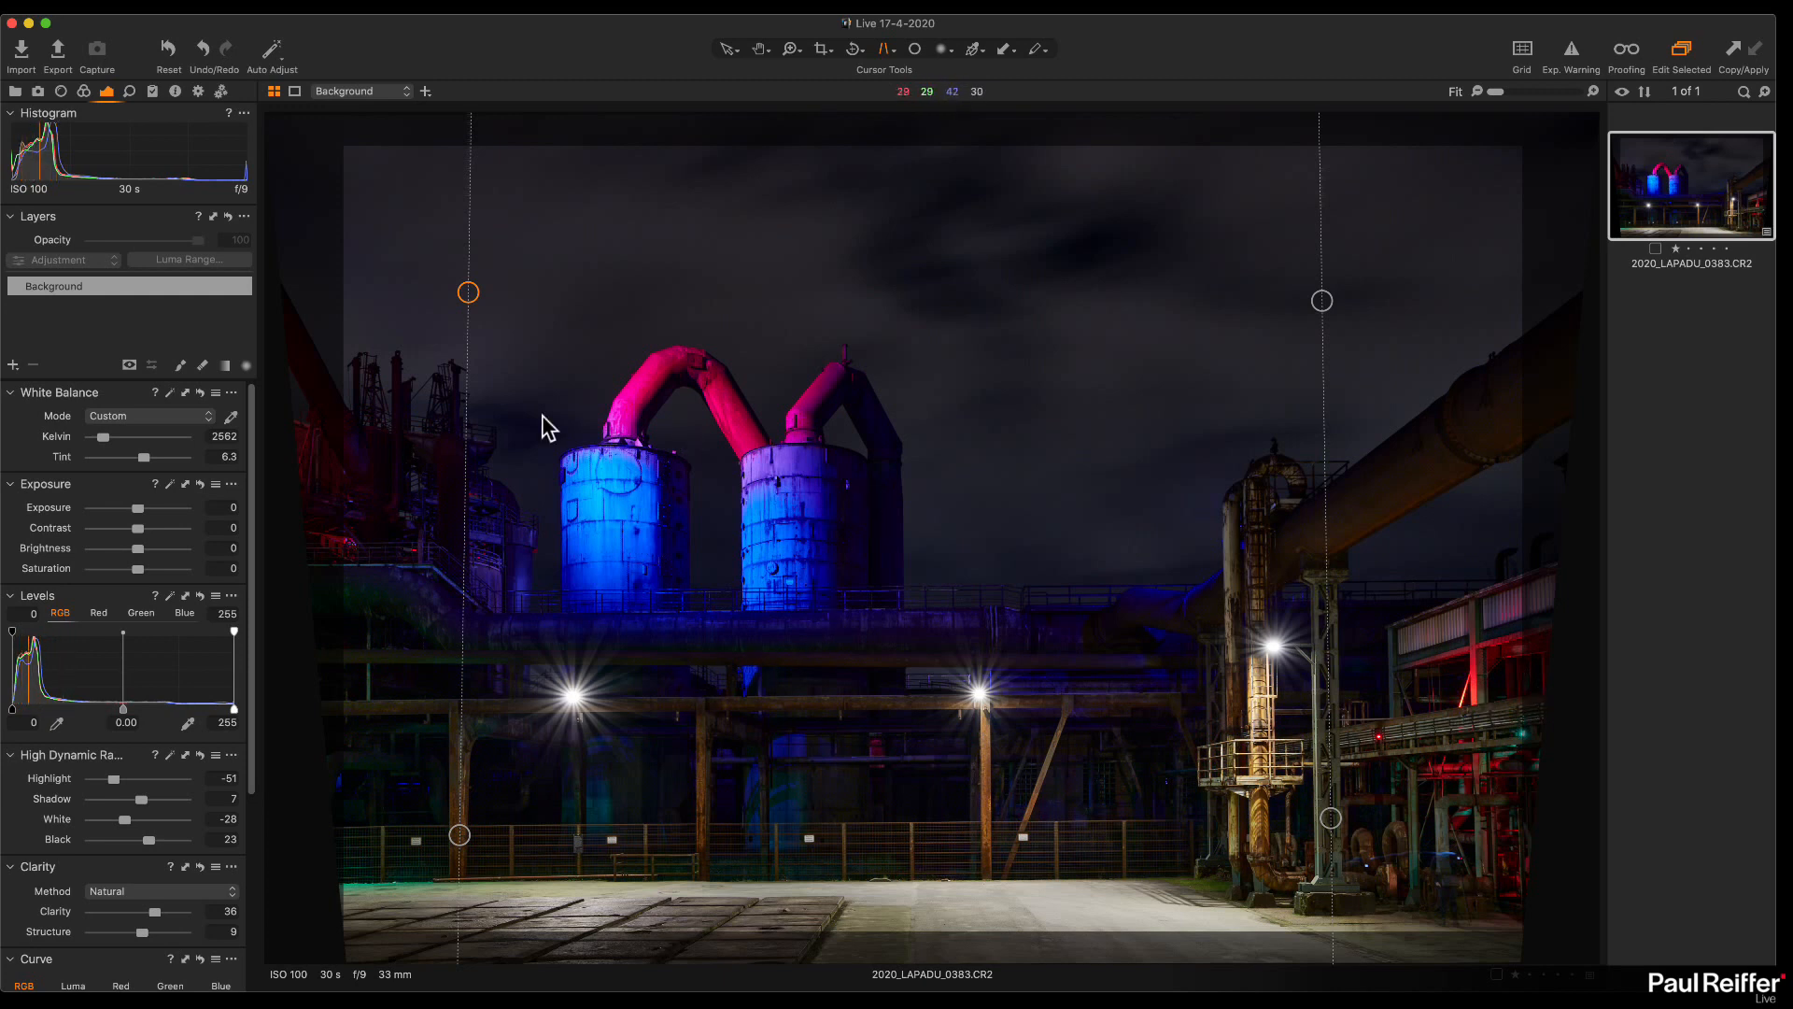
left_click(729, 51)
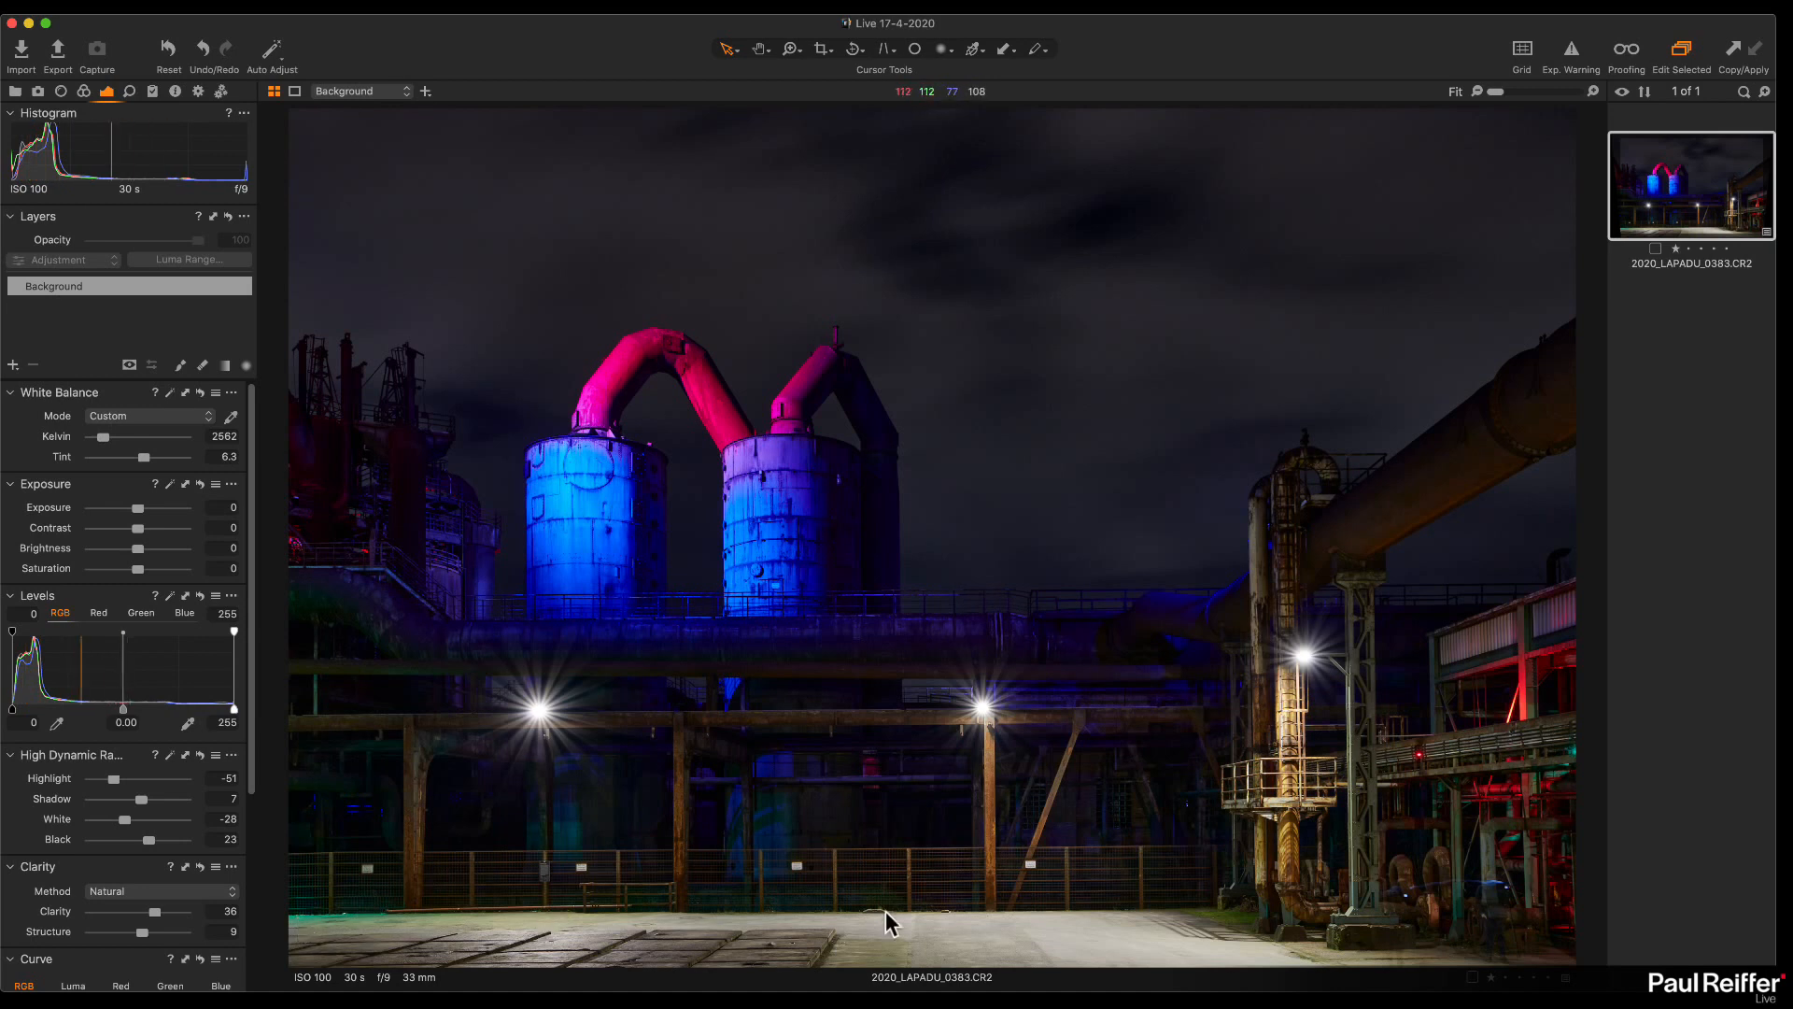
Step: Straighten the photo along the edge of the ground below the fence and fine-tune the crop
left_click(852, 50)
left_click_drag(358, 883, 1223, 875)
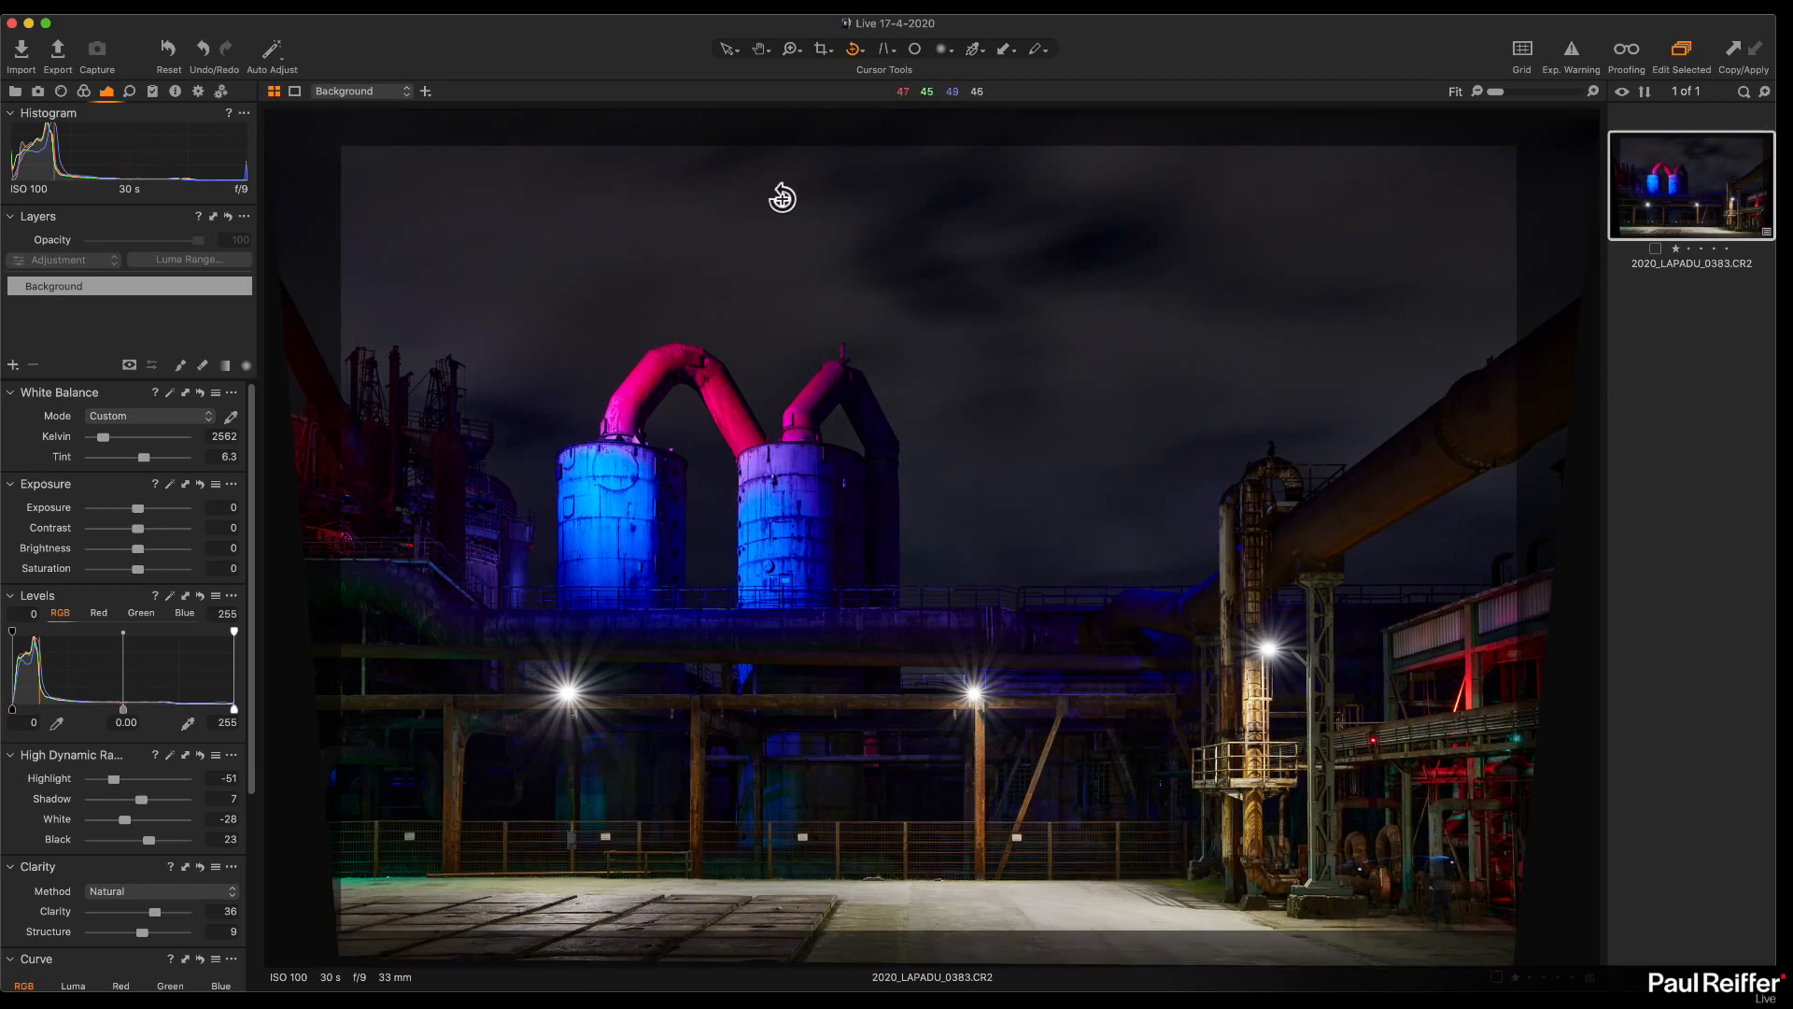
left_click(759, 52)
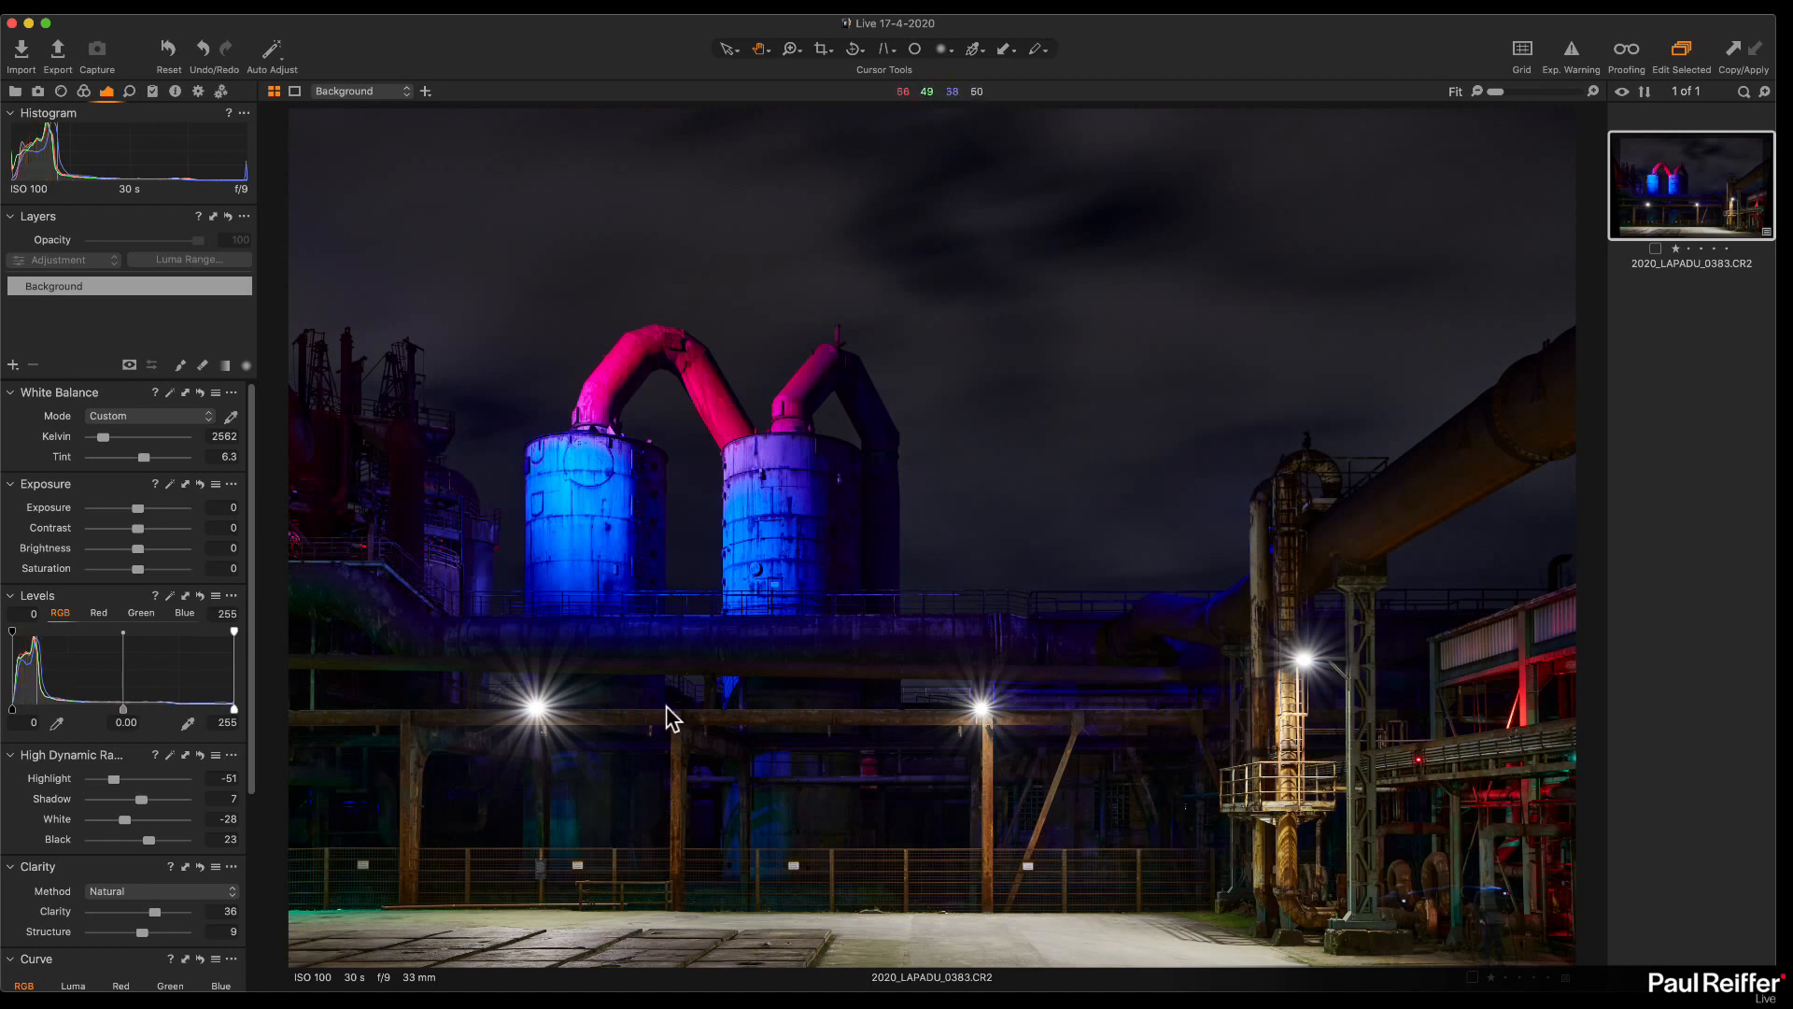
left_click(826, 54)
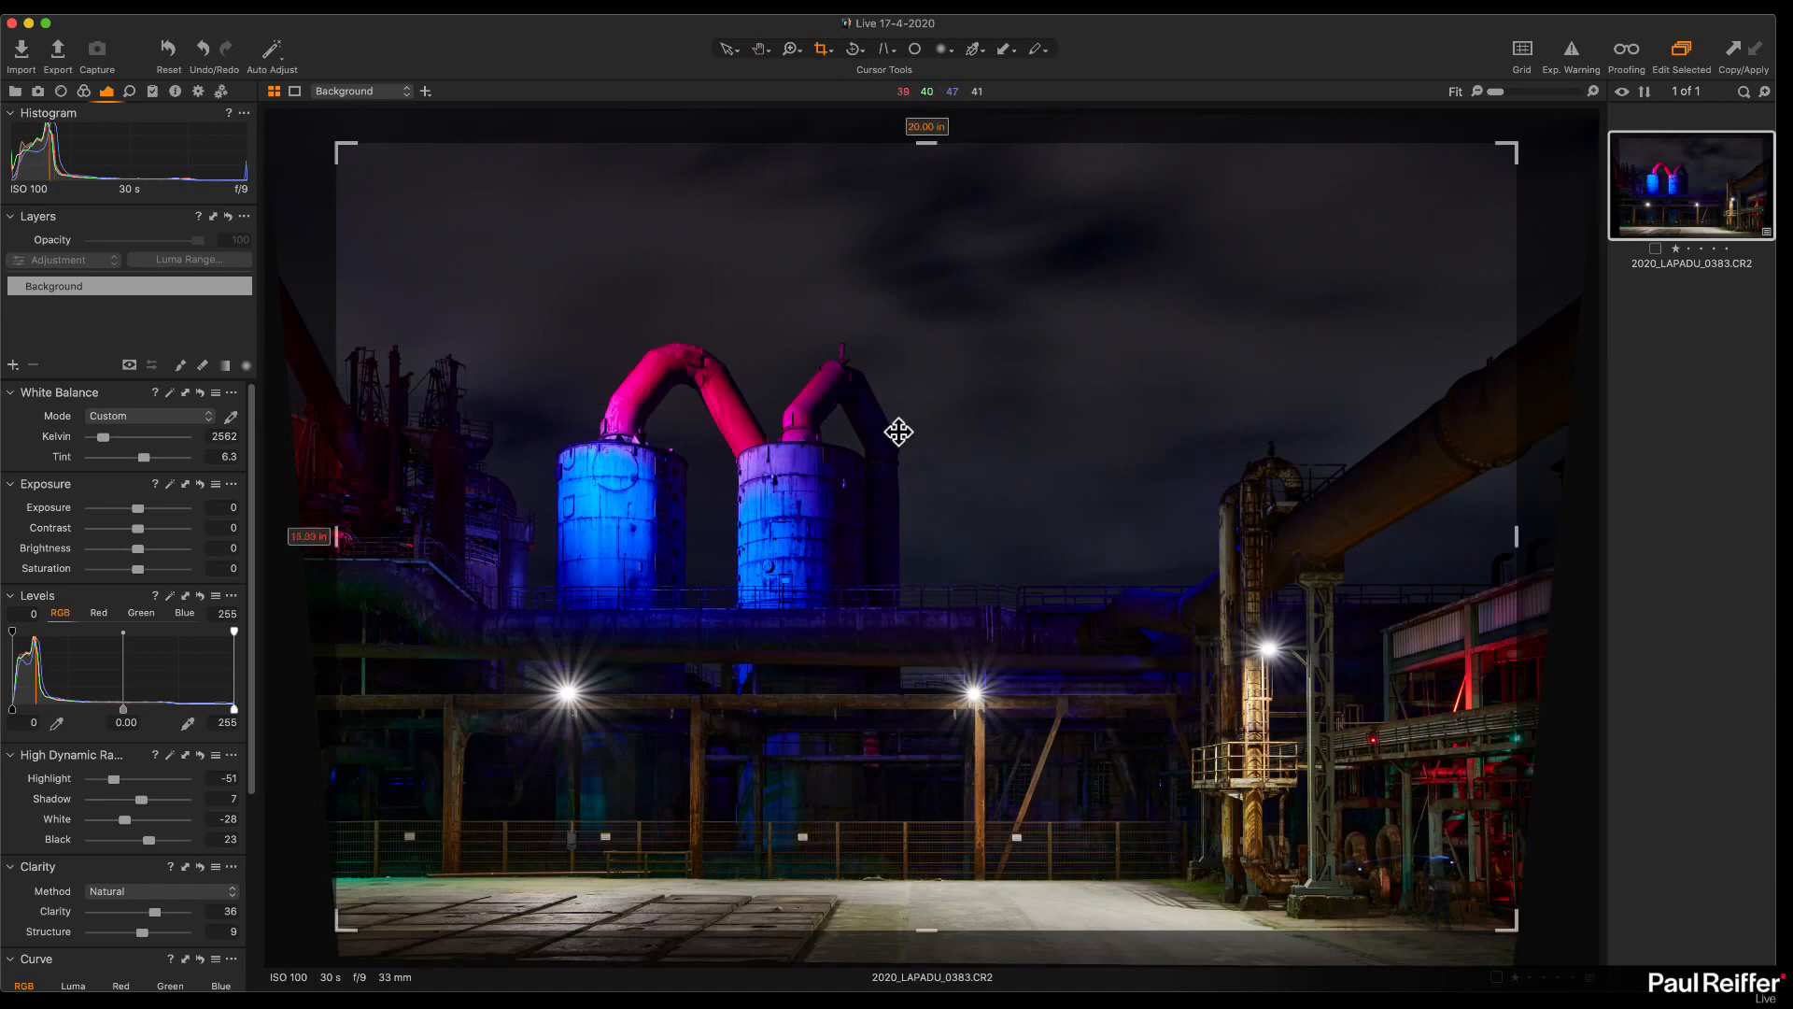
left_click(727, 50)
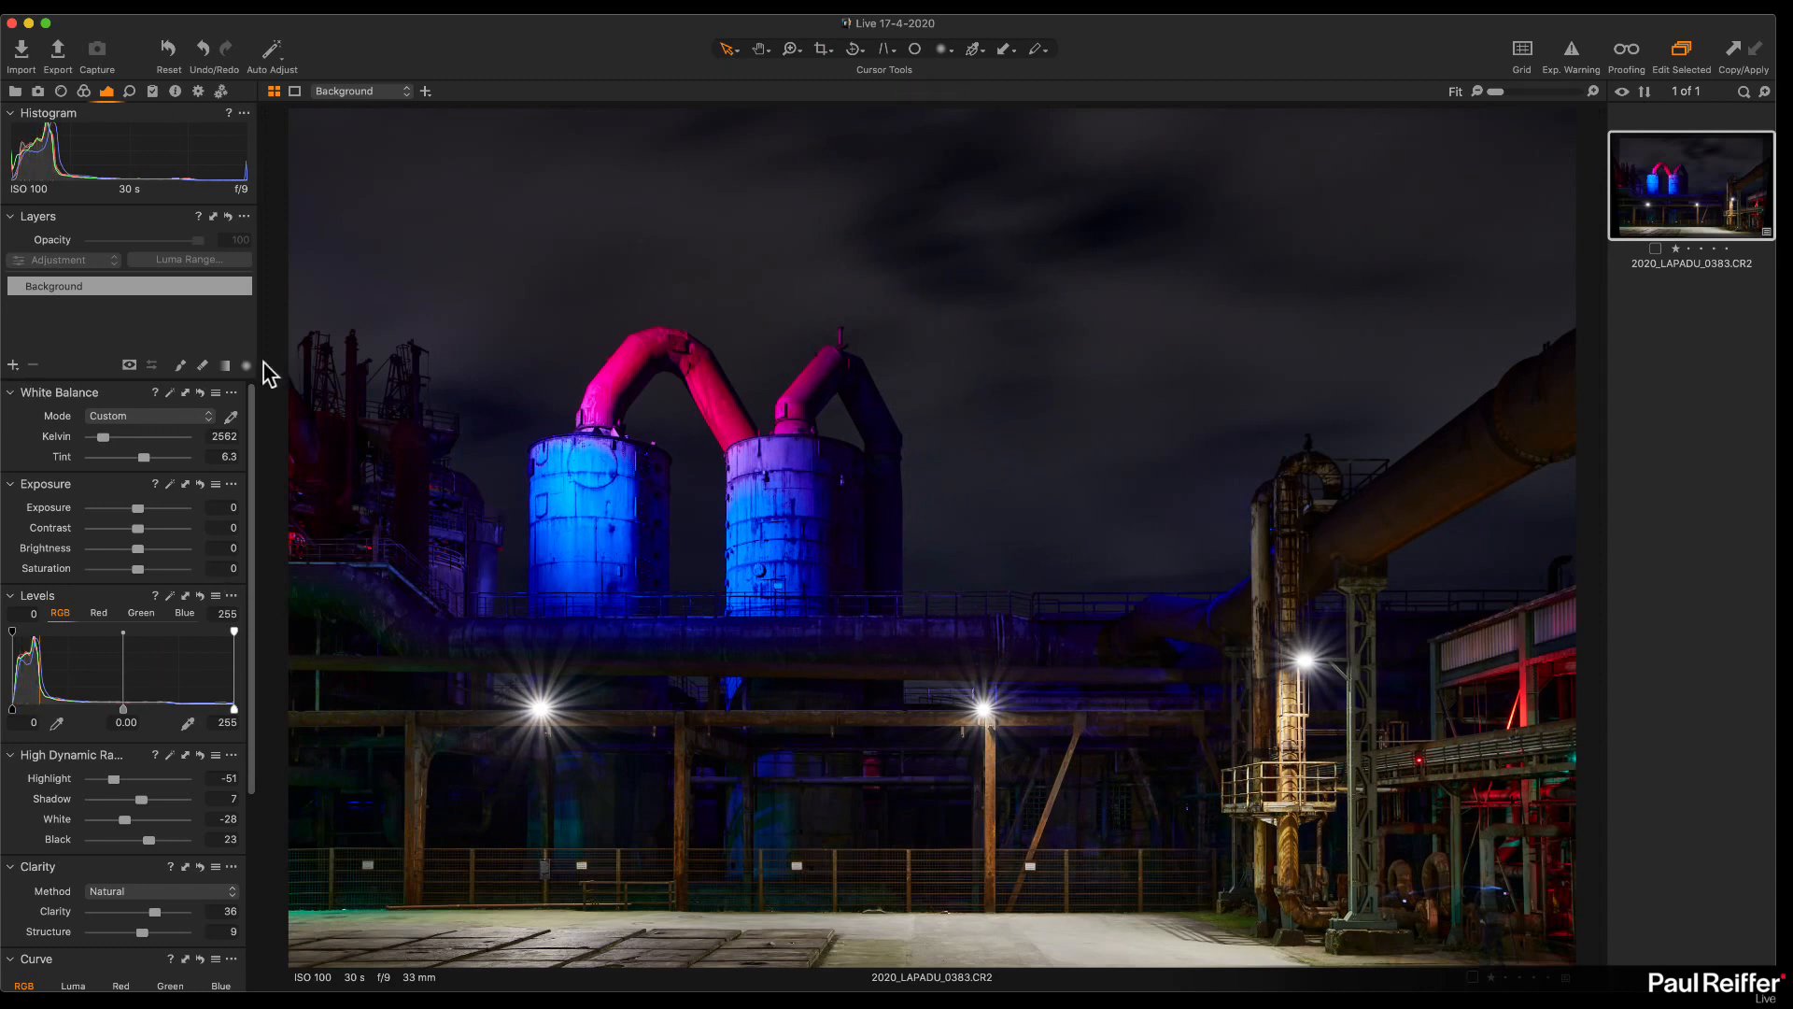
Step: Add a slightly tilted linear gradient mask over the sky on a new layer and lower its exposure to -0.54
left_click(226, 364)
left_click_drag(953, 200, 908, 497)
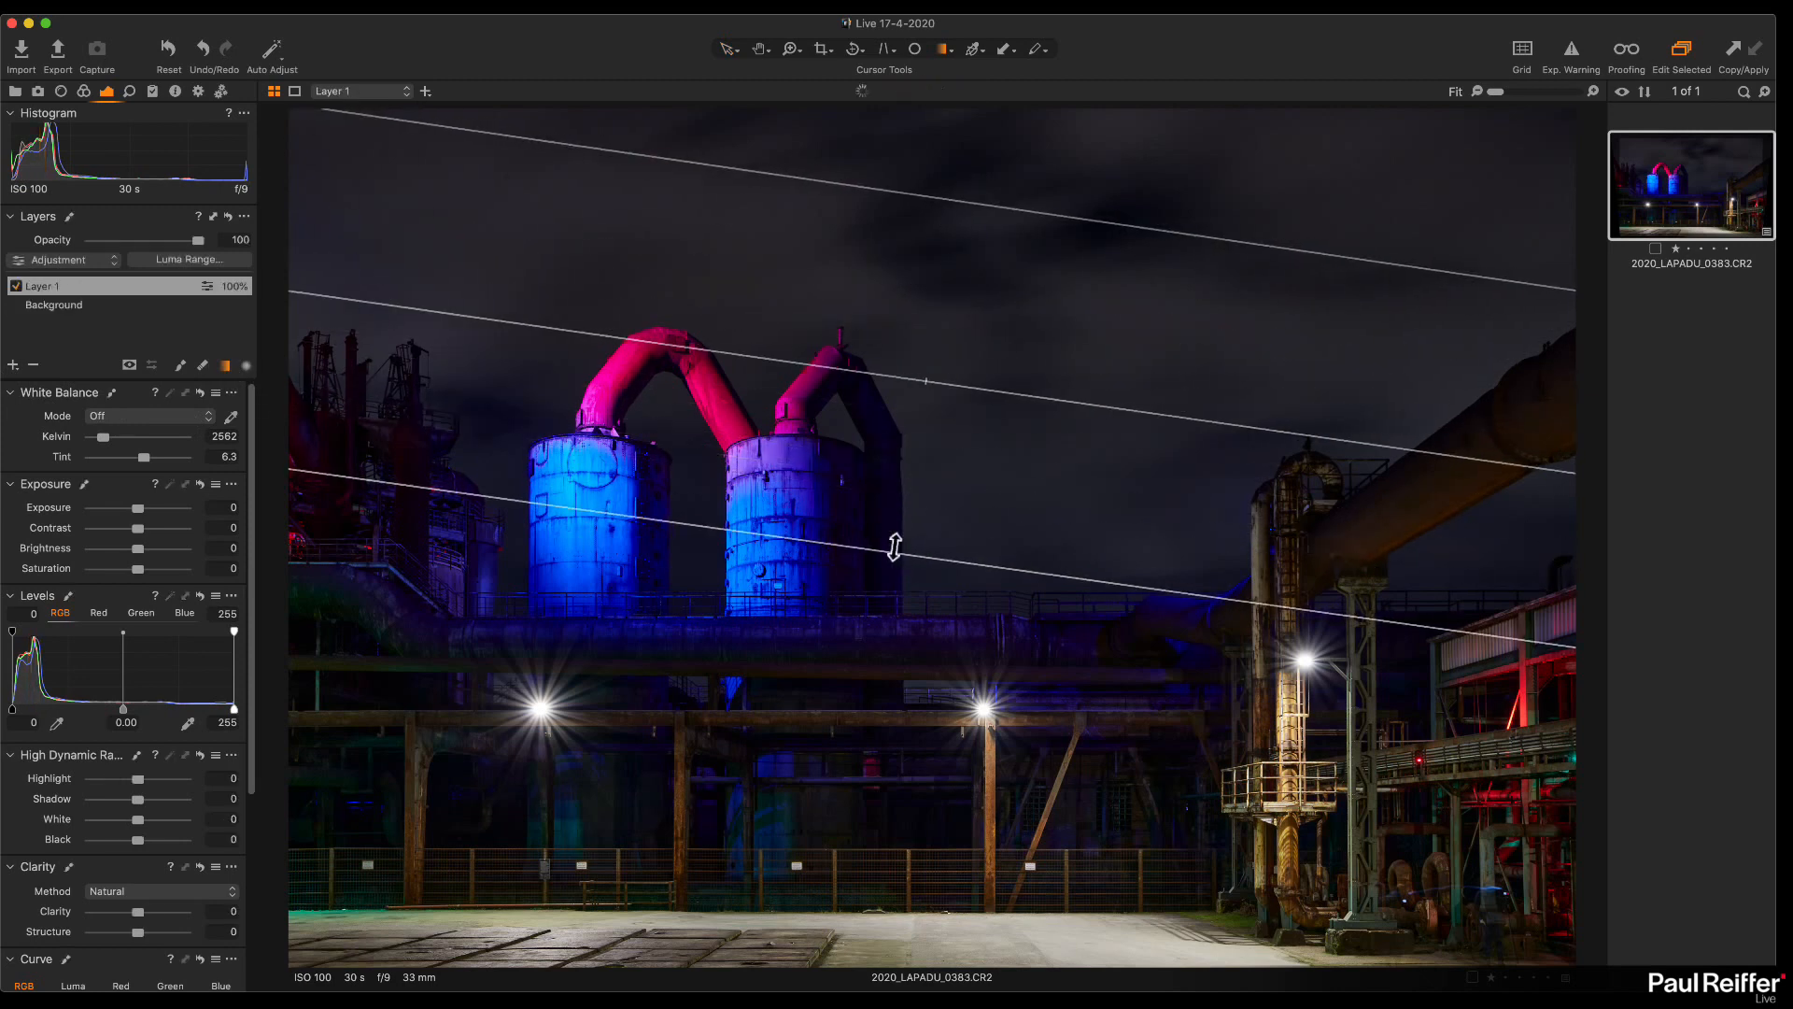
left_click_drag(140, 504, 132, 512)
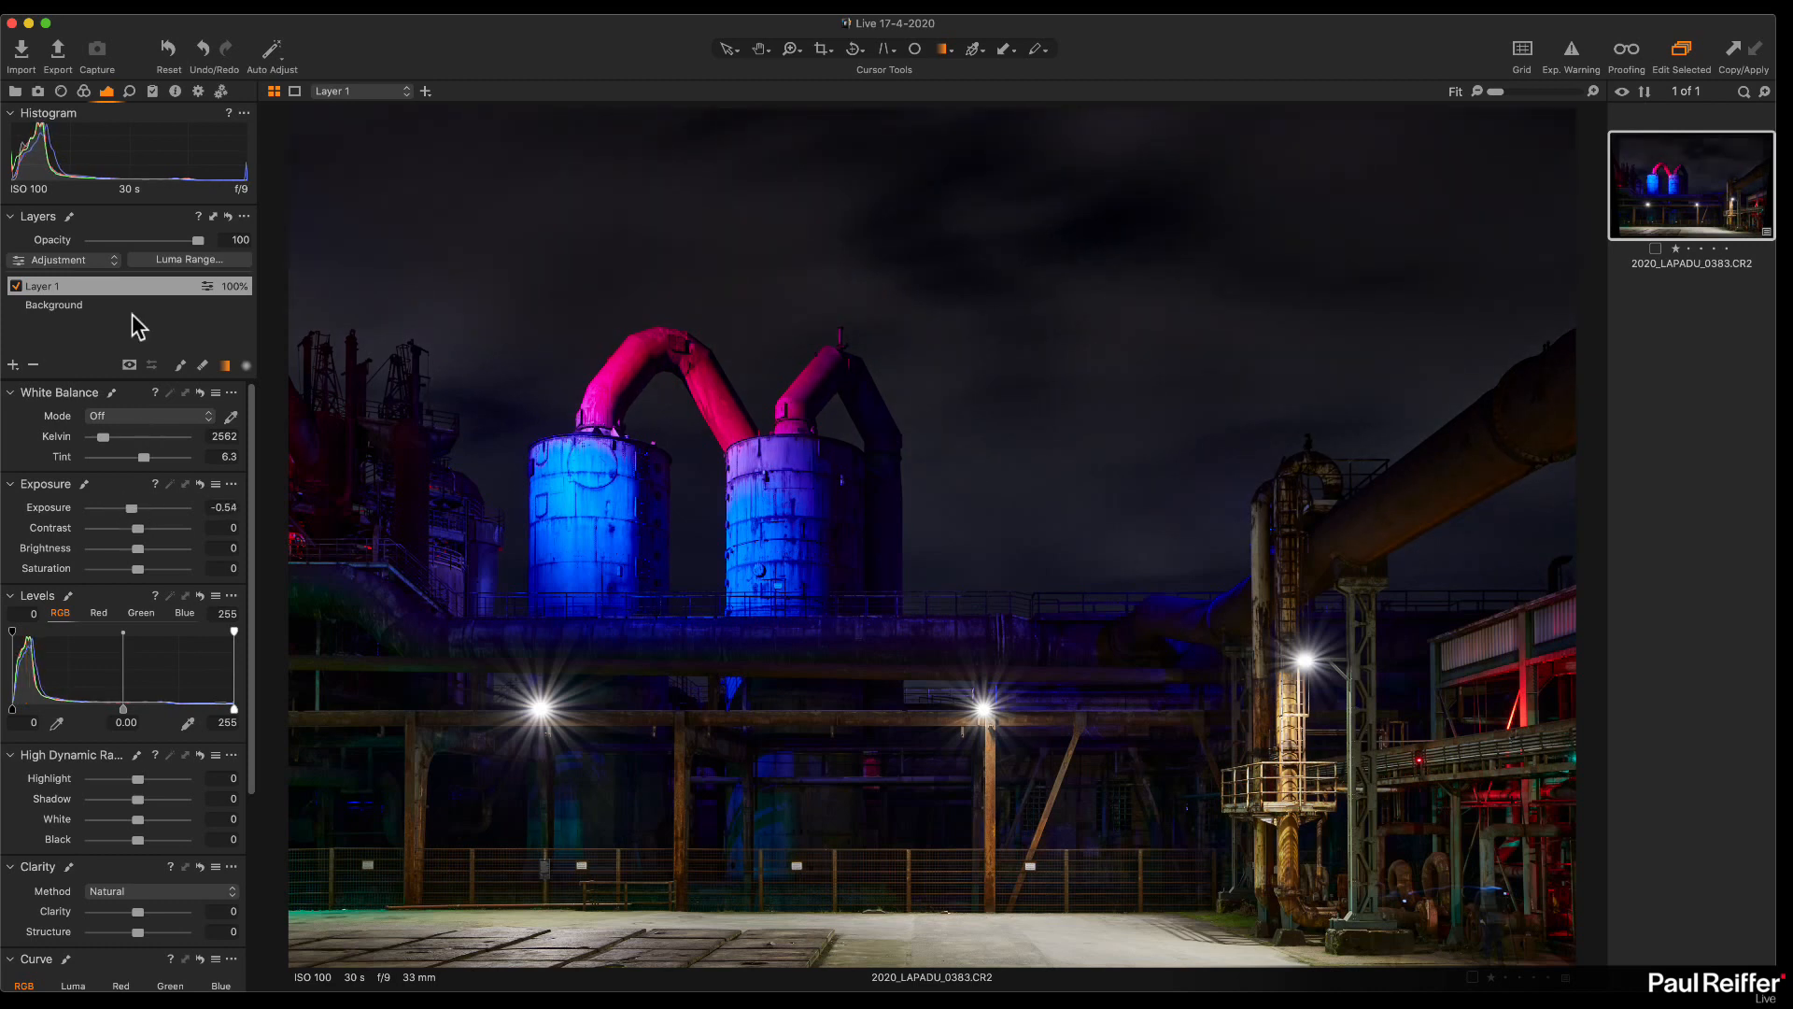
Step: Add a new filled layer and rename the gradient layer as Sky
left_click(97, 286)
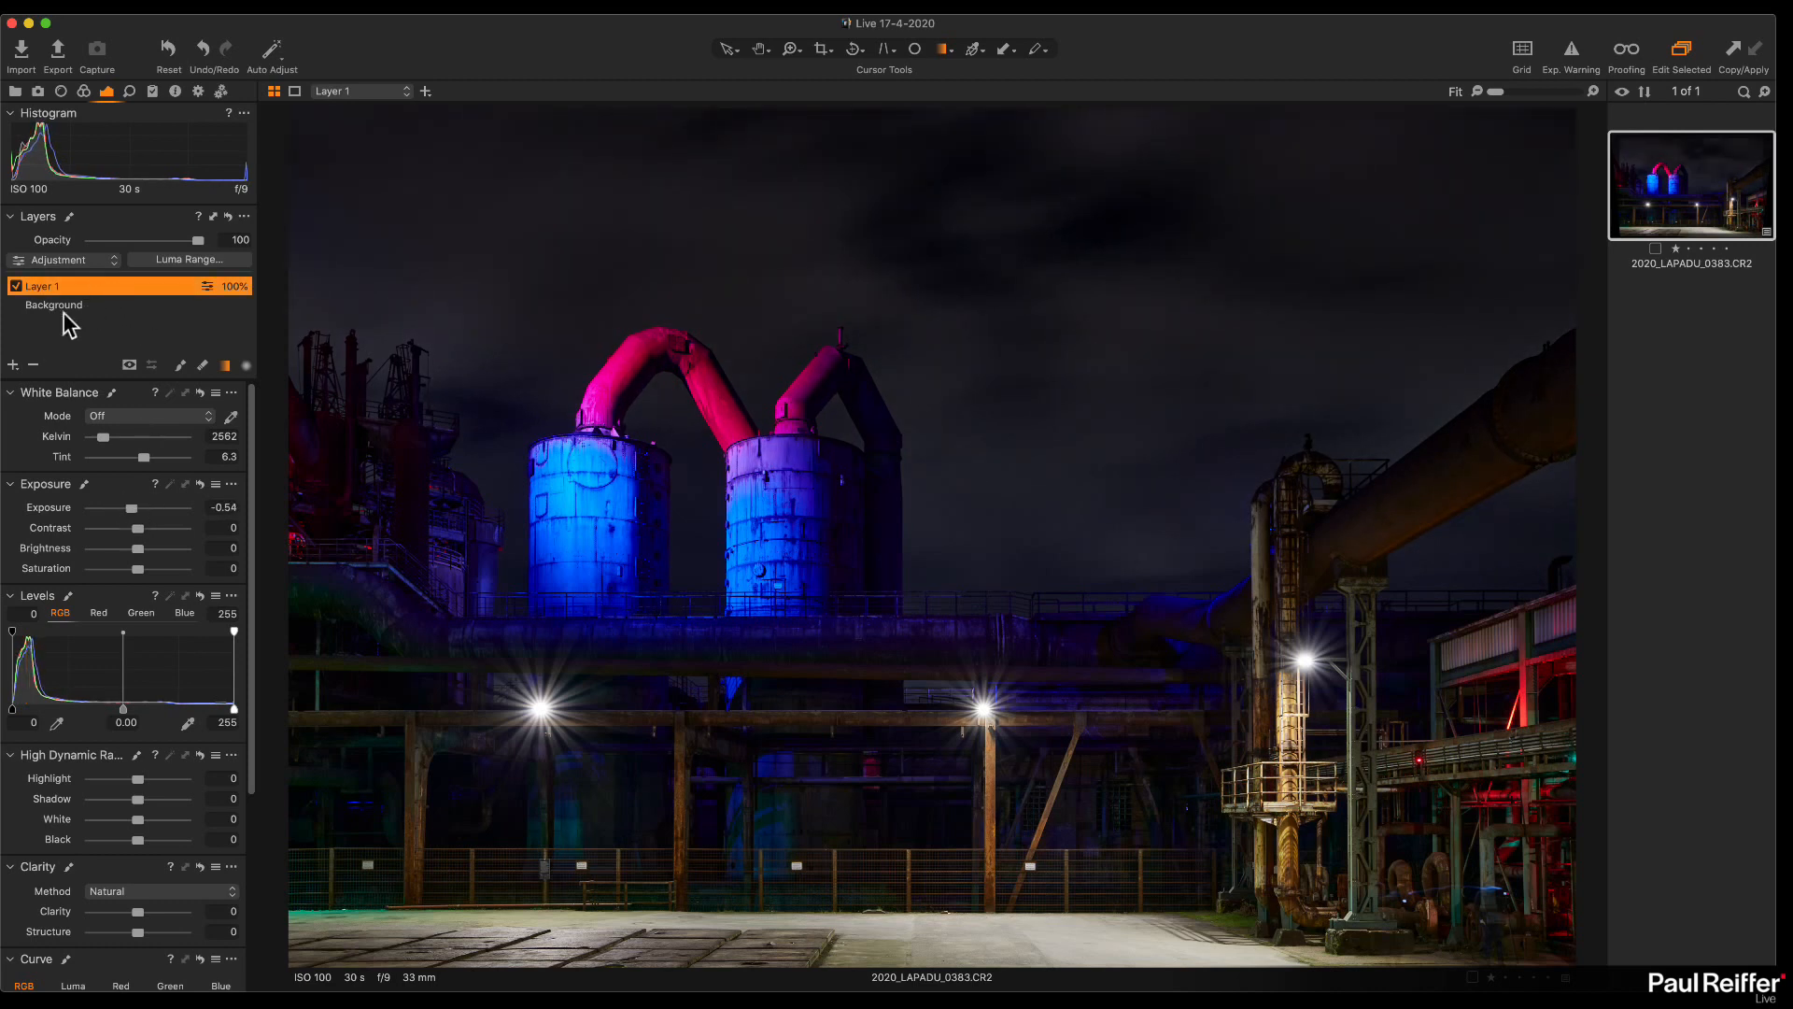
left_click(12, 365)
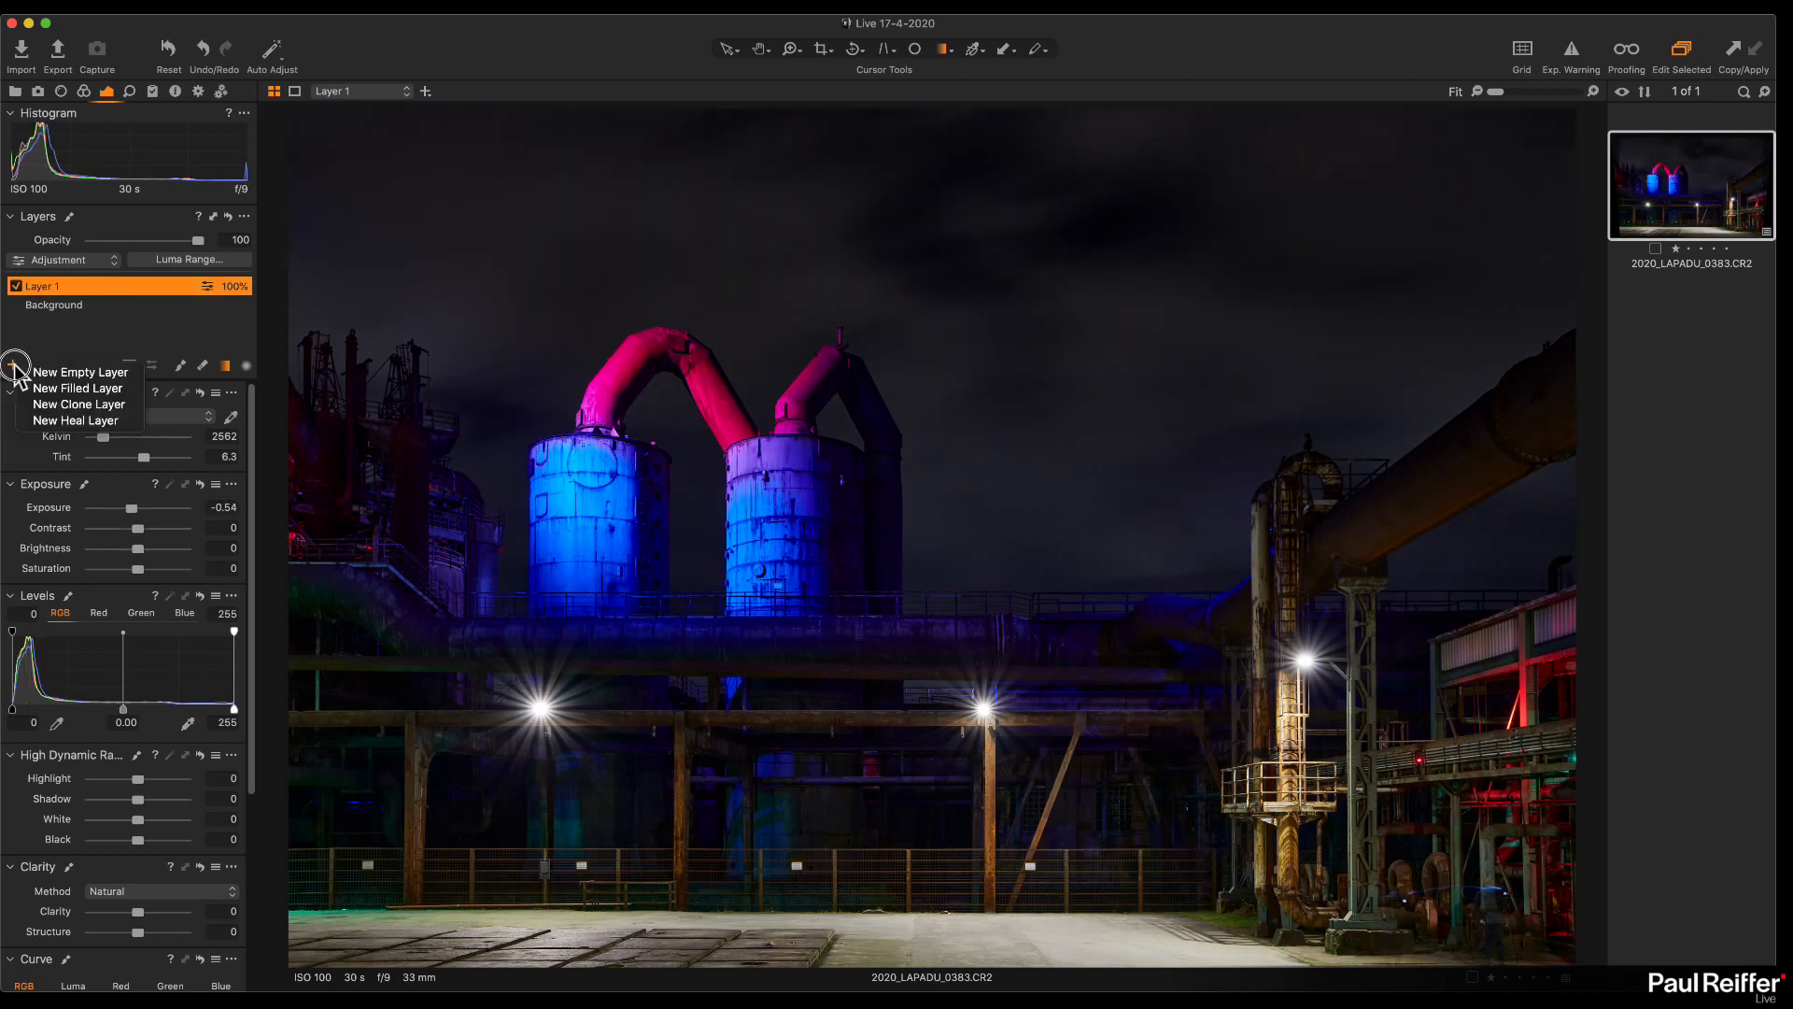
left_click(90, 389)
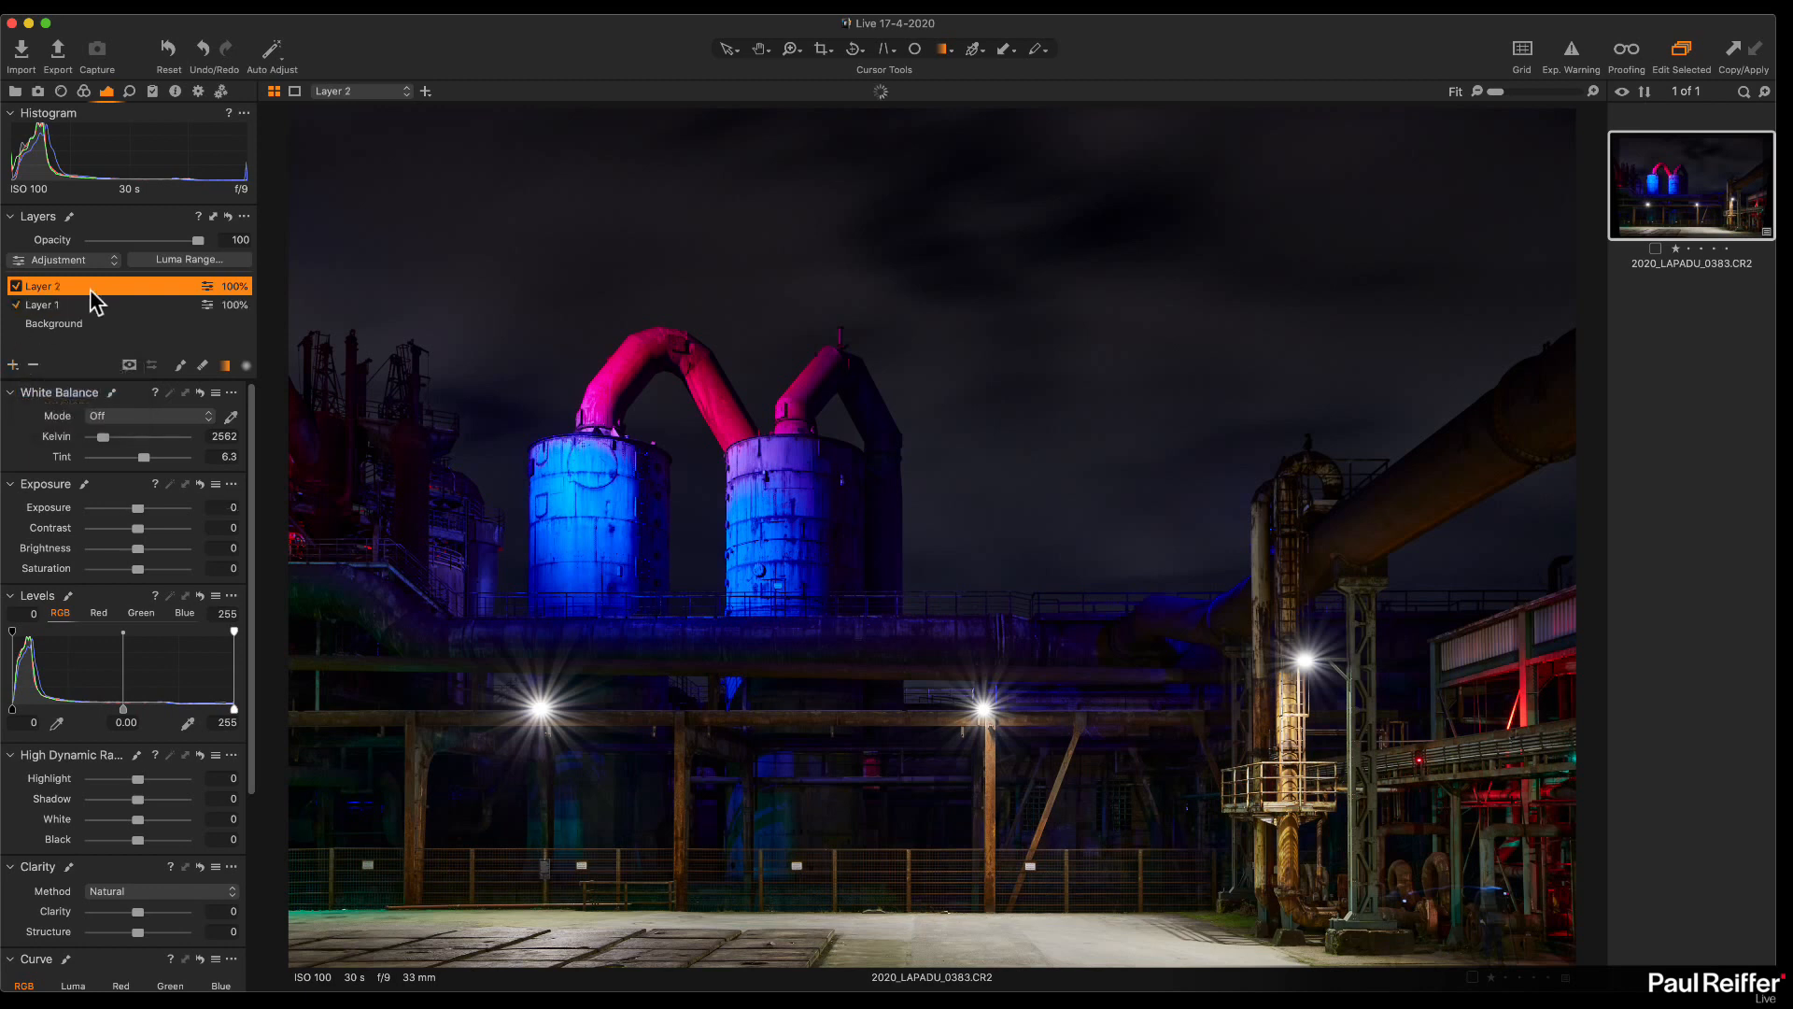
left_click(45, 305)
left_click(45, 304)
type("Sky")
key("Return")
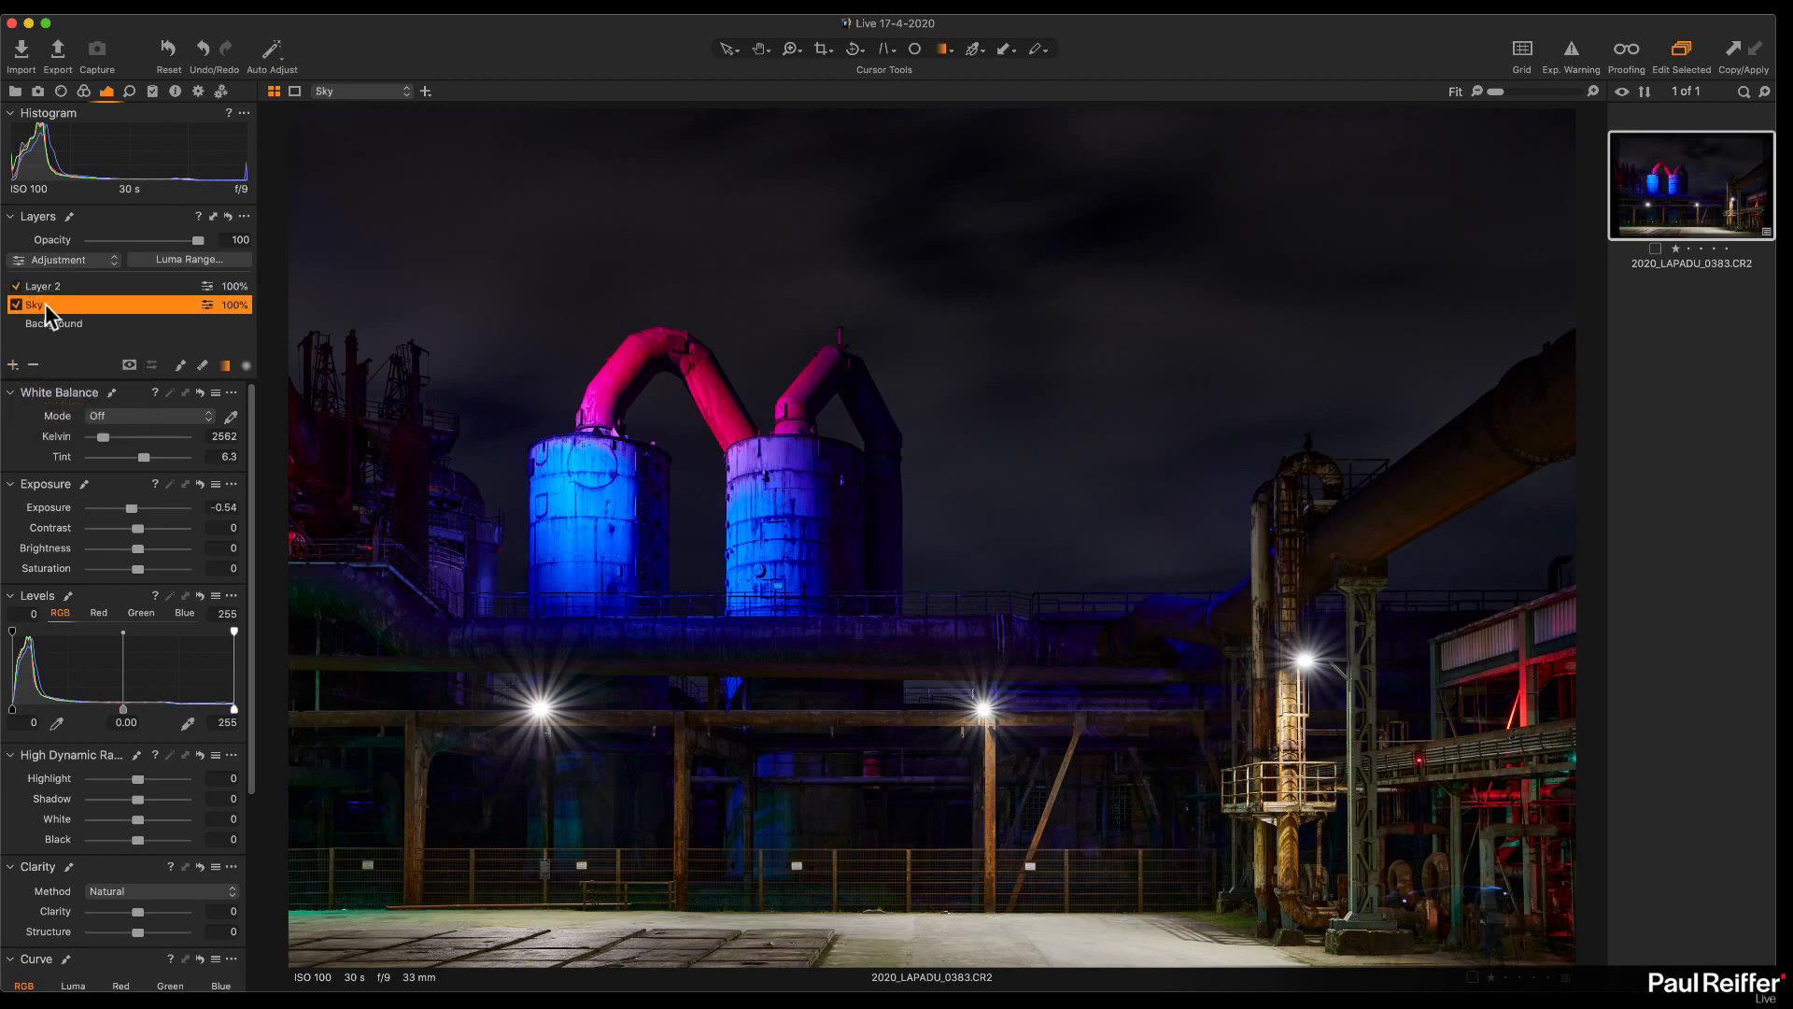
Step: Rename the filled layer as Levels and set its RGB white point to 248 and midtone to 0.04
double_click(41, 286)
type("Lev")
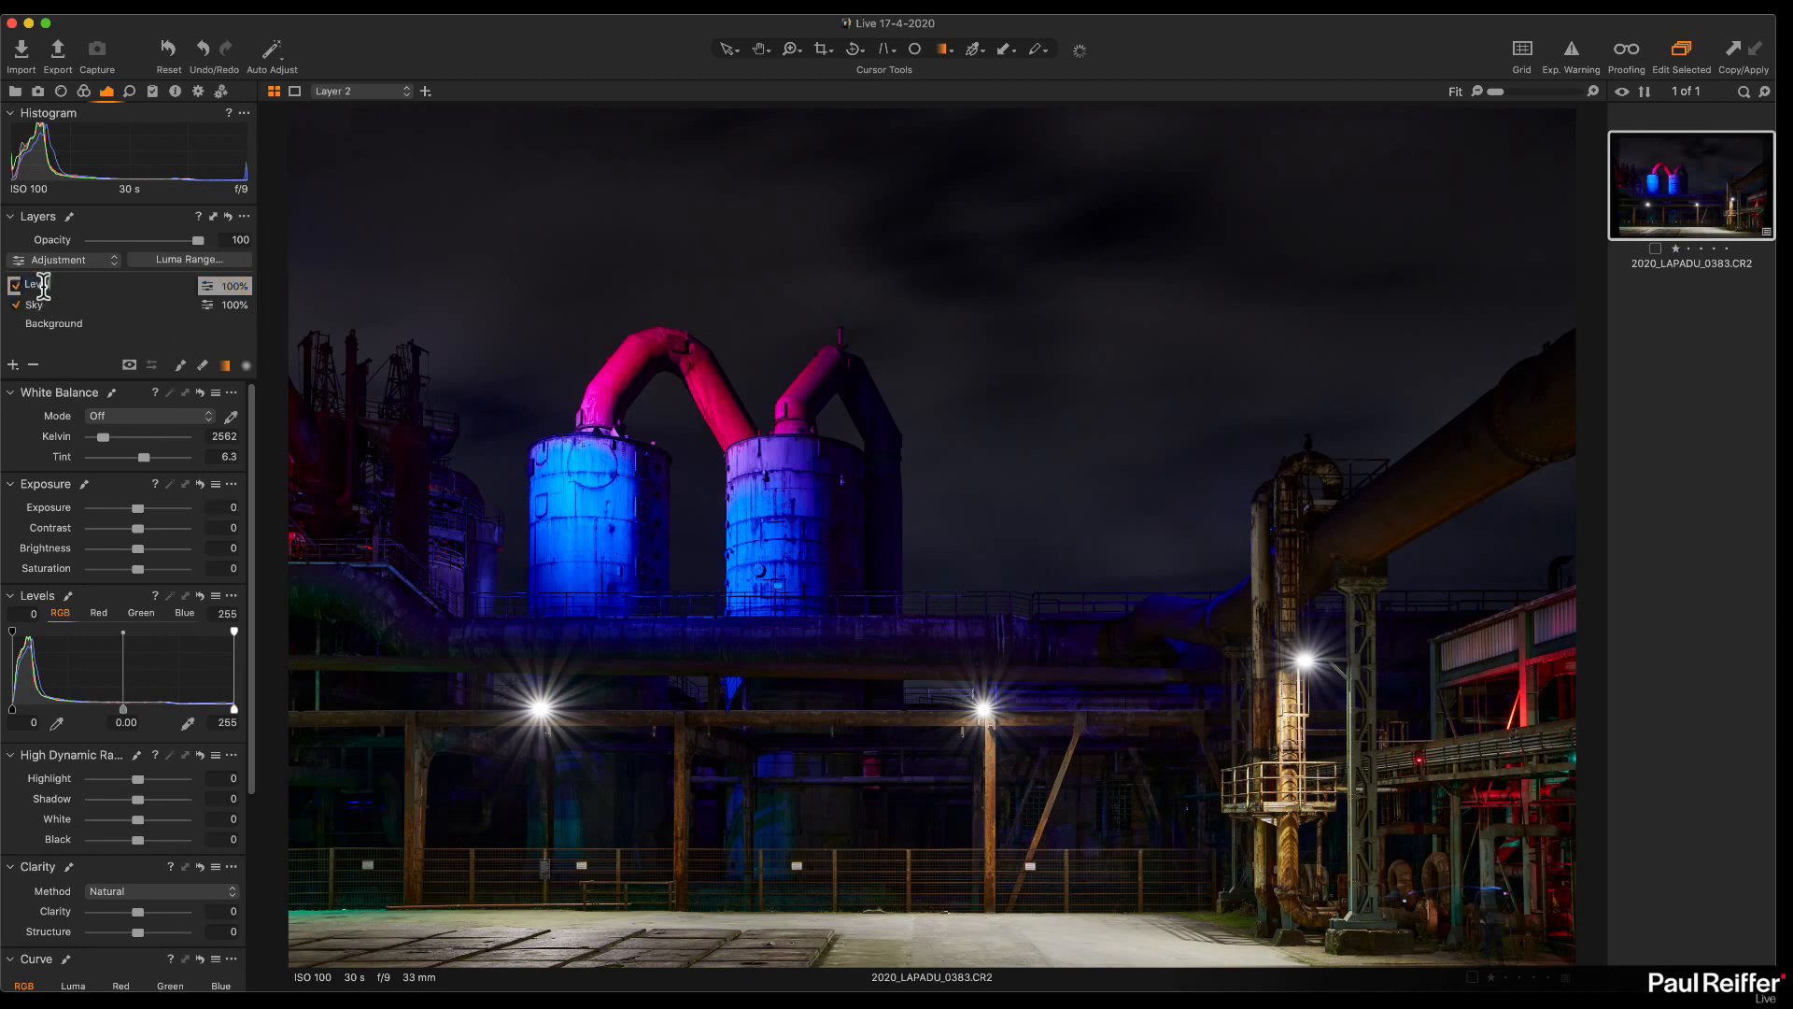
type("els")
key("Return")
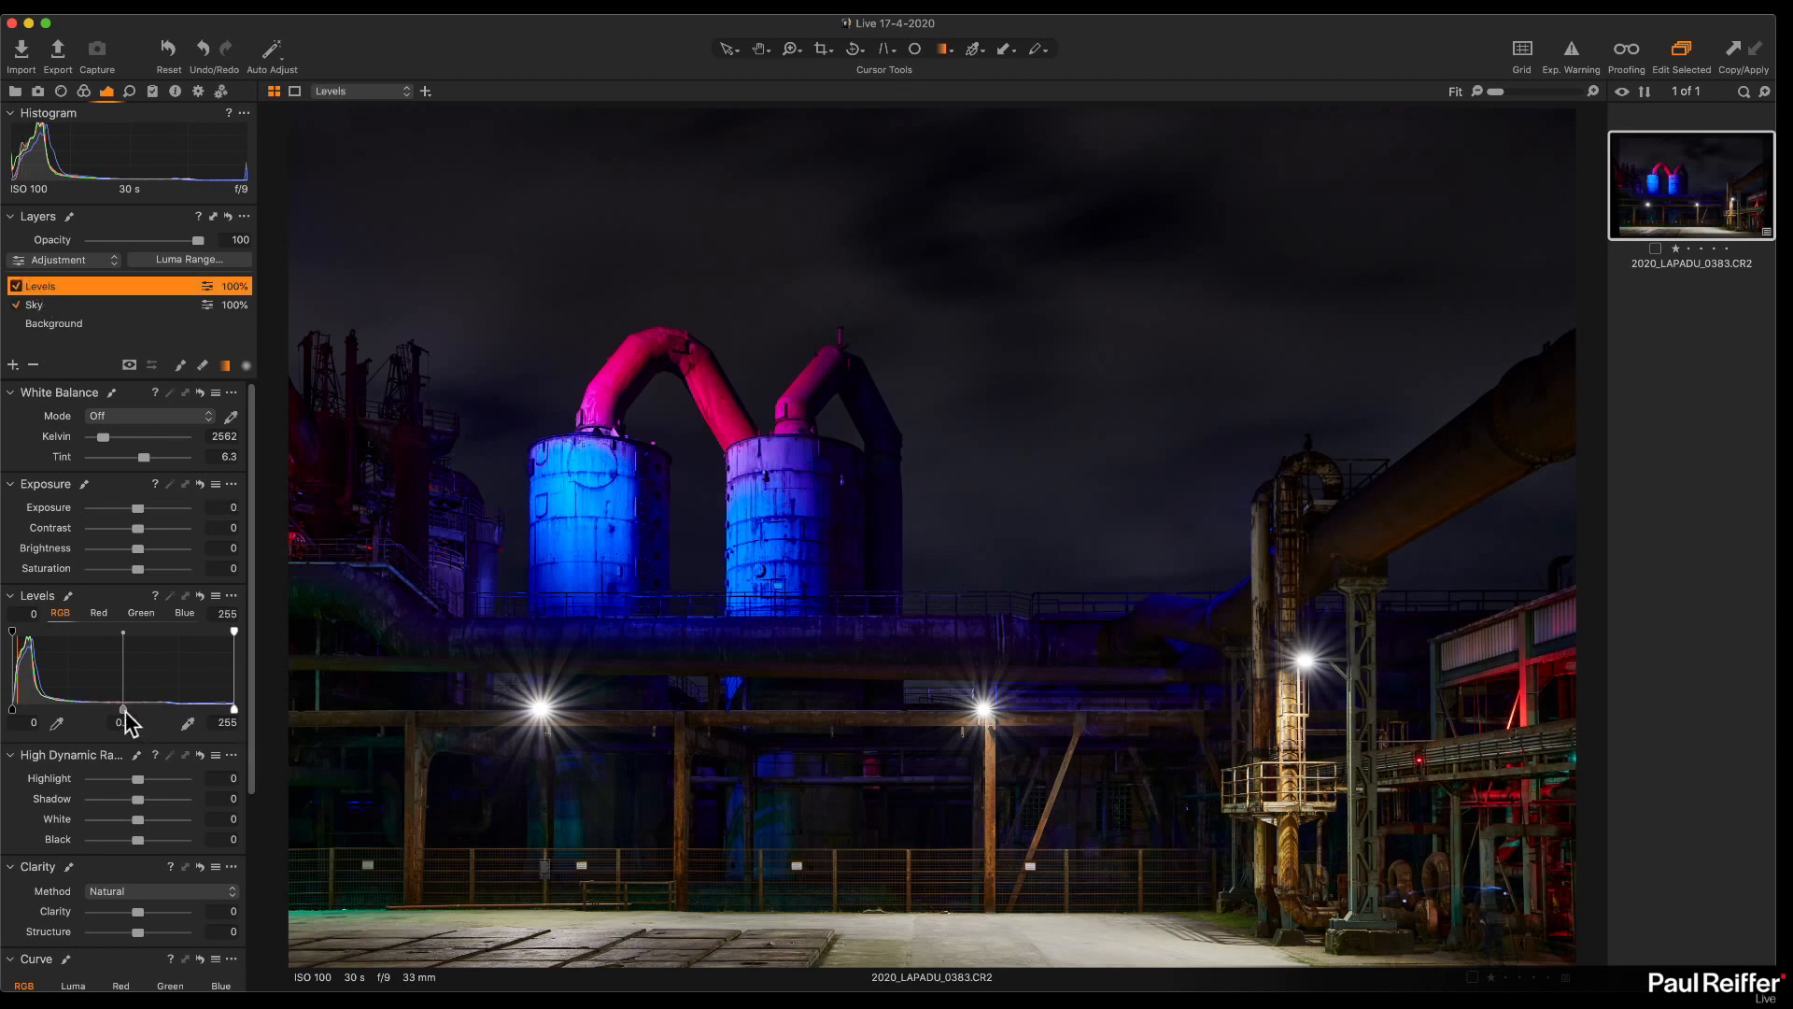
left_click_drag(232, 709, 227, 710)
left_click_drag(120, 712, 116, 713)
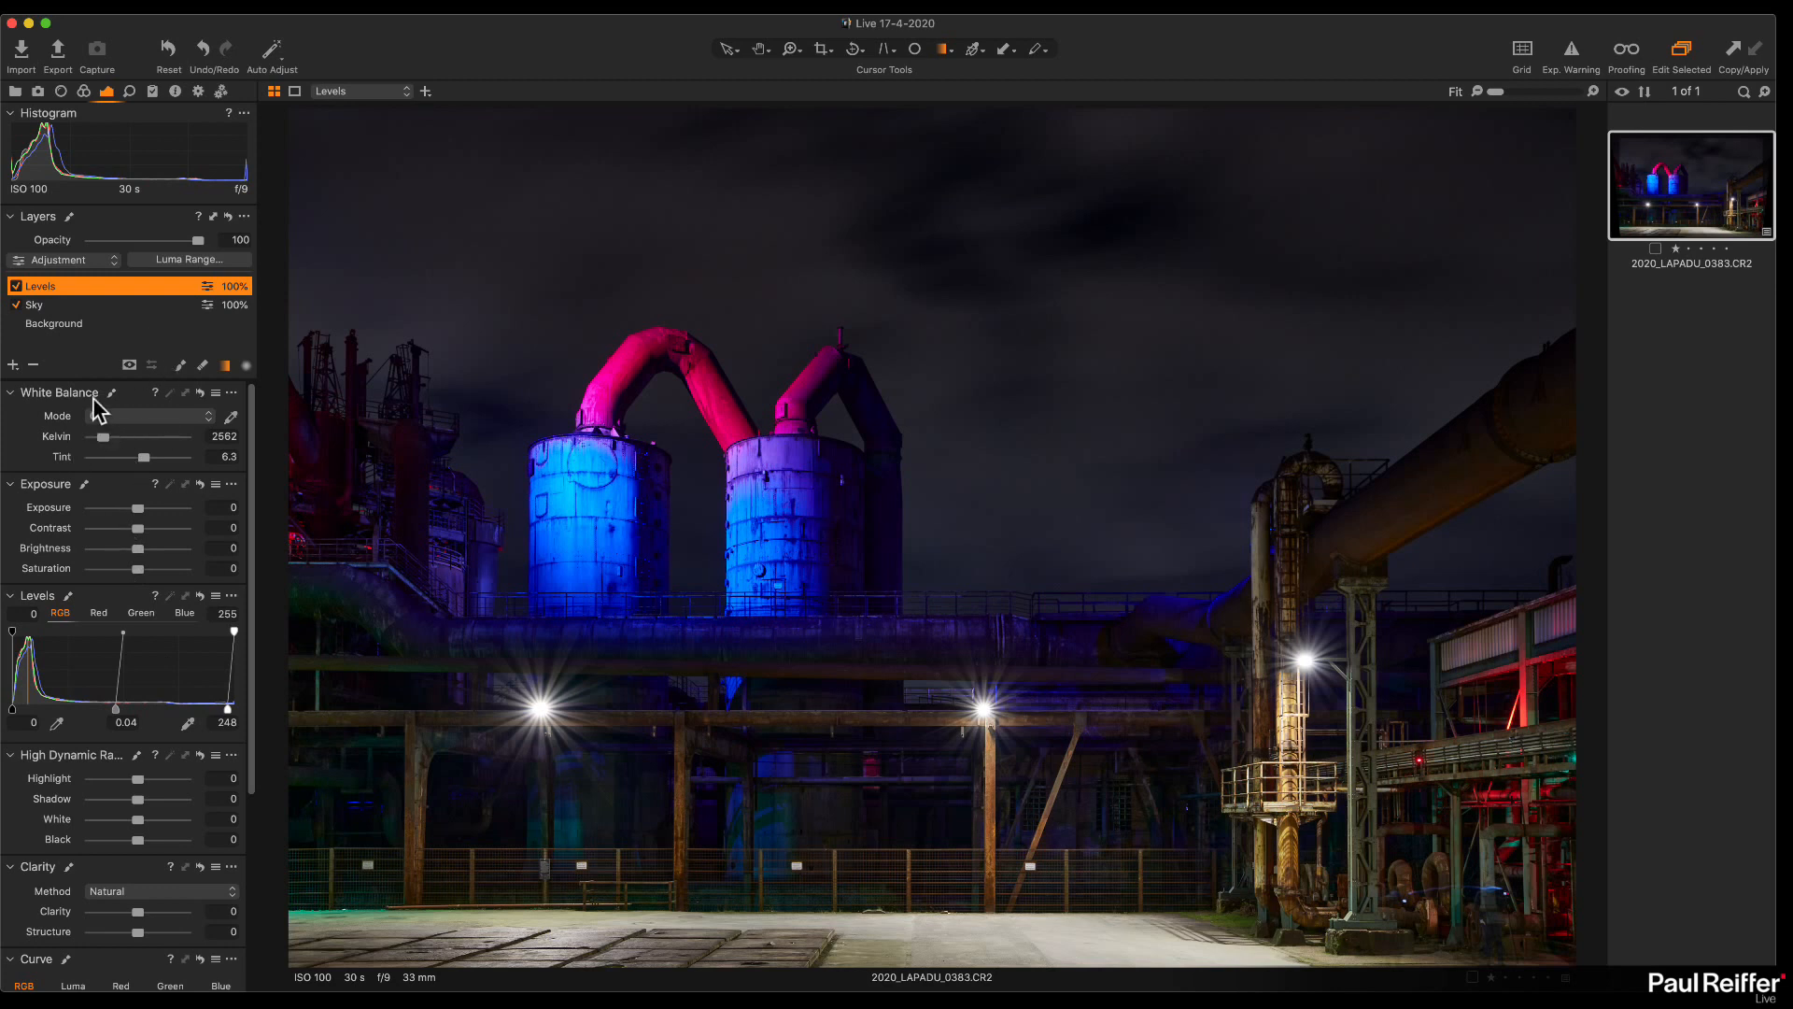
Step: Lower the Sky layer's exposure to -1.36 and check the extent of its gradient mask
left_click(53, 305)
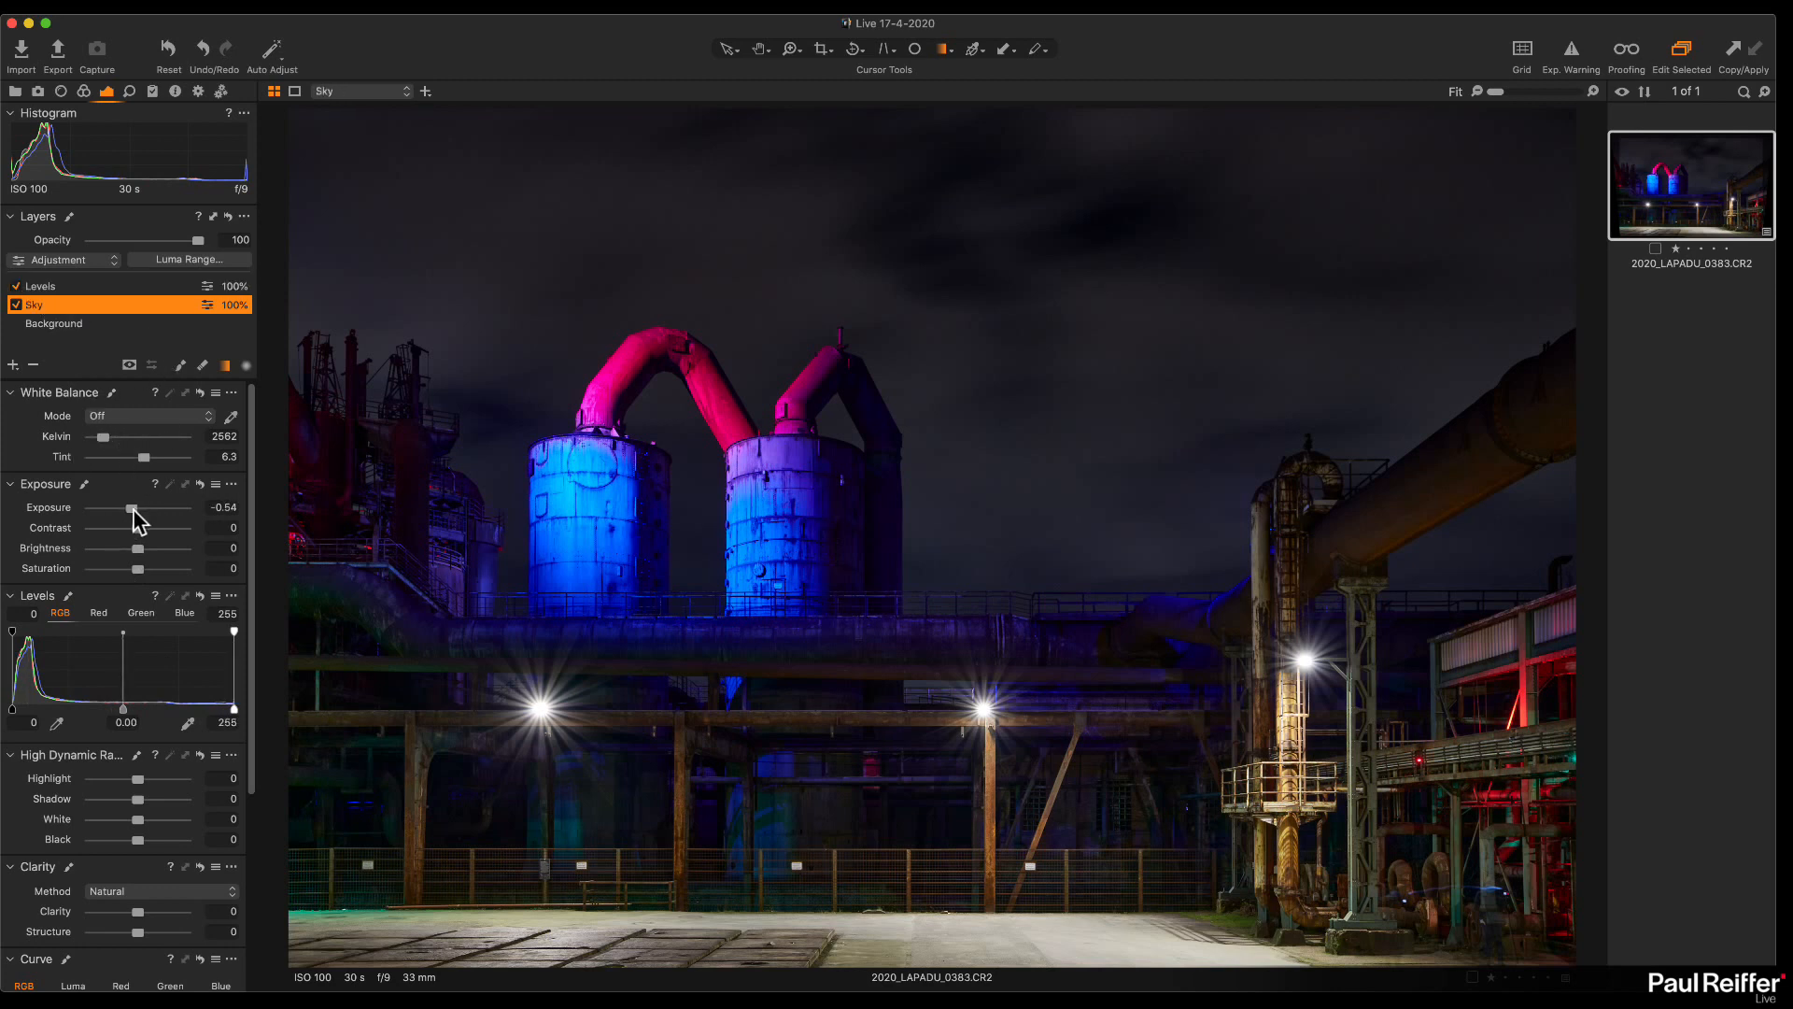
left_click_drag(133, 509, 124, 511)
mouse_move(1084, 577)
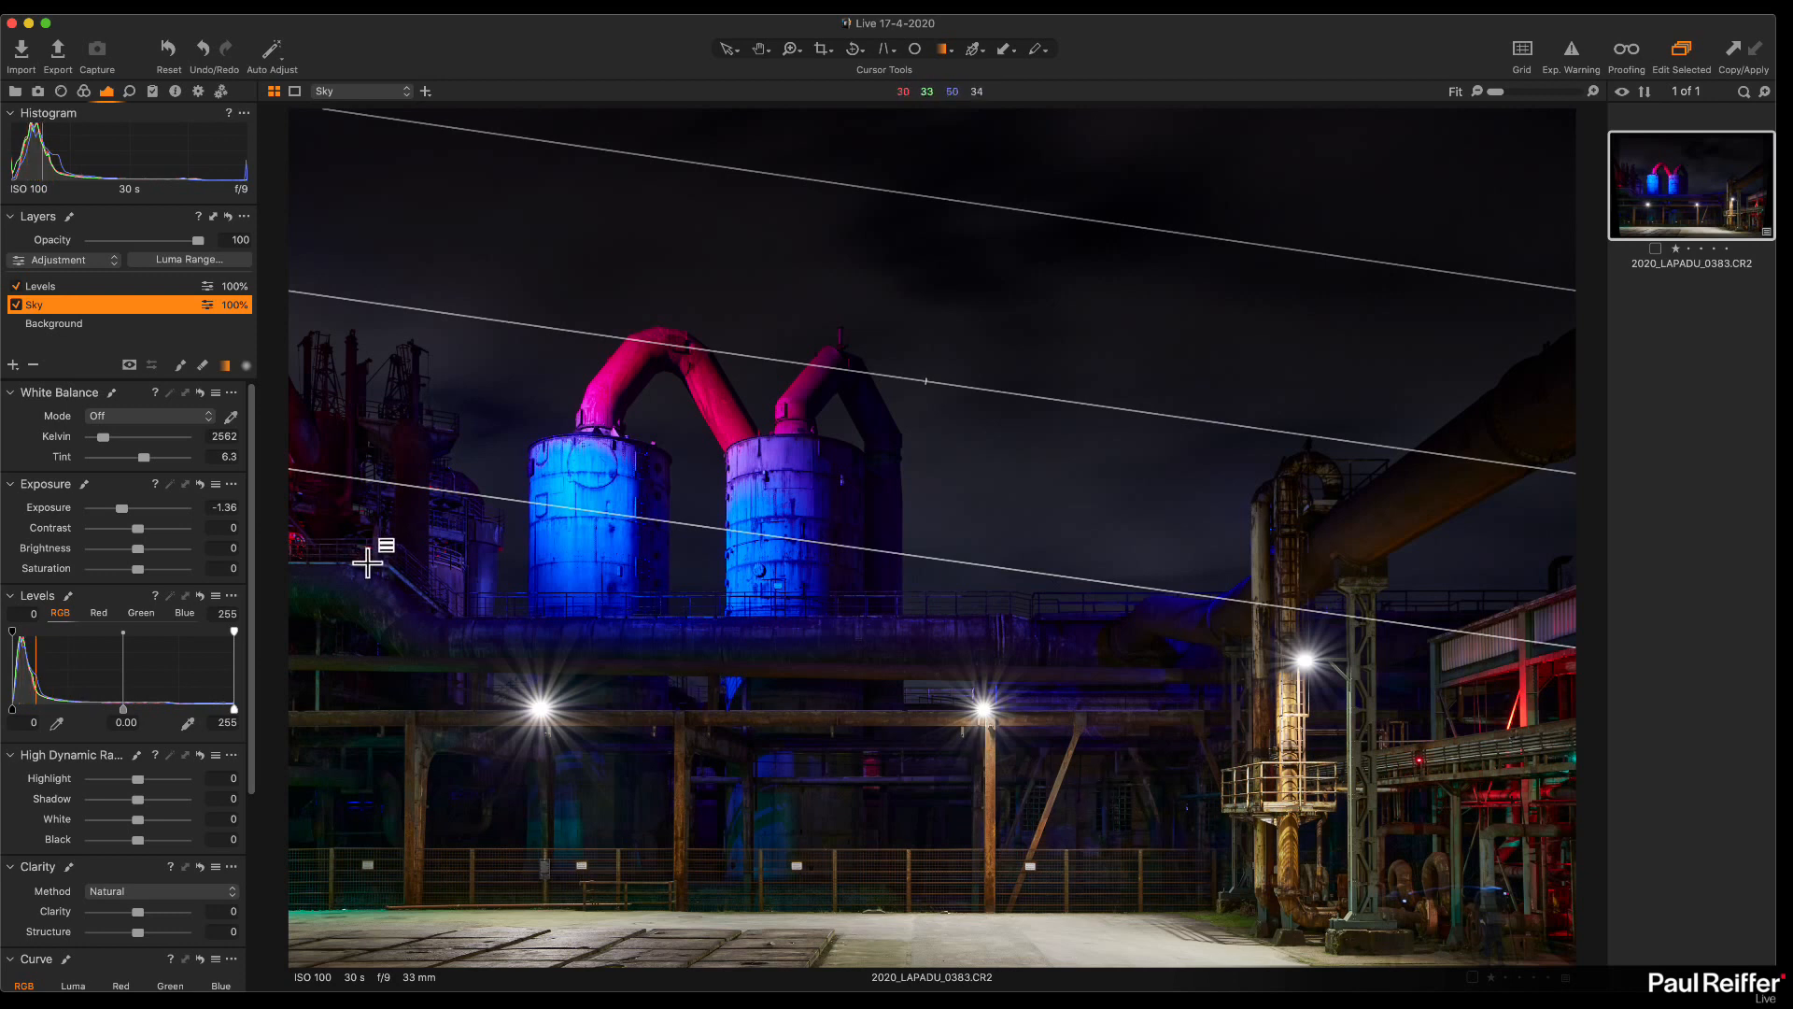
Step: Add a new layer named Clarity - Structure
left_click(12, 365)
double_click(53, 288)
type("Clarity - Structure")
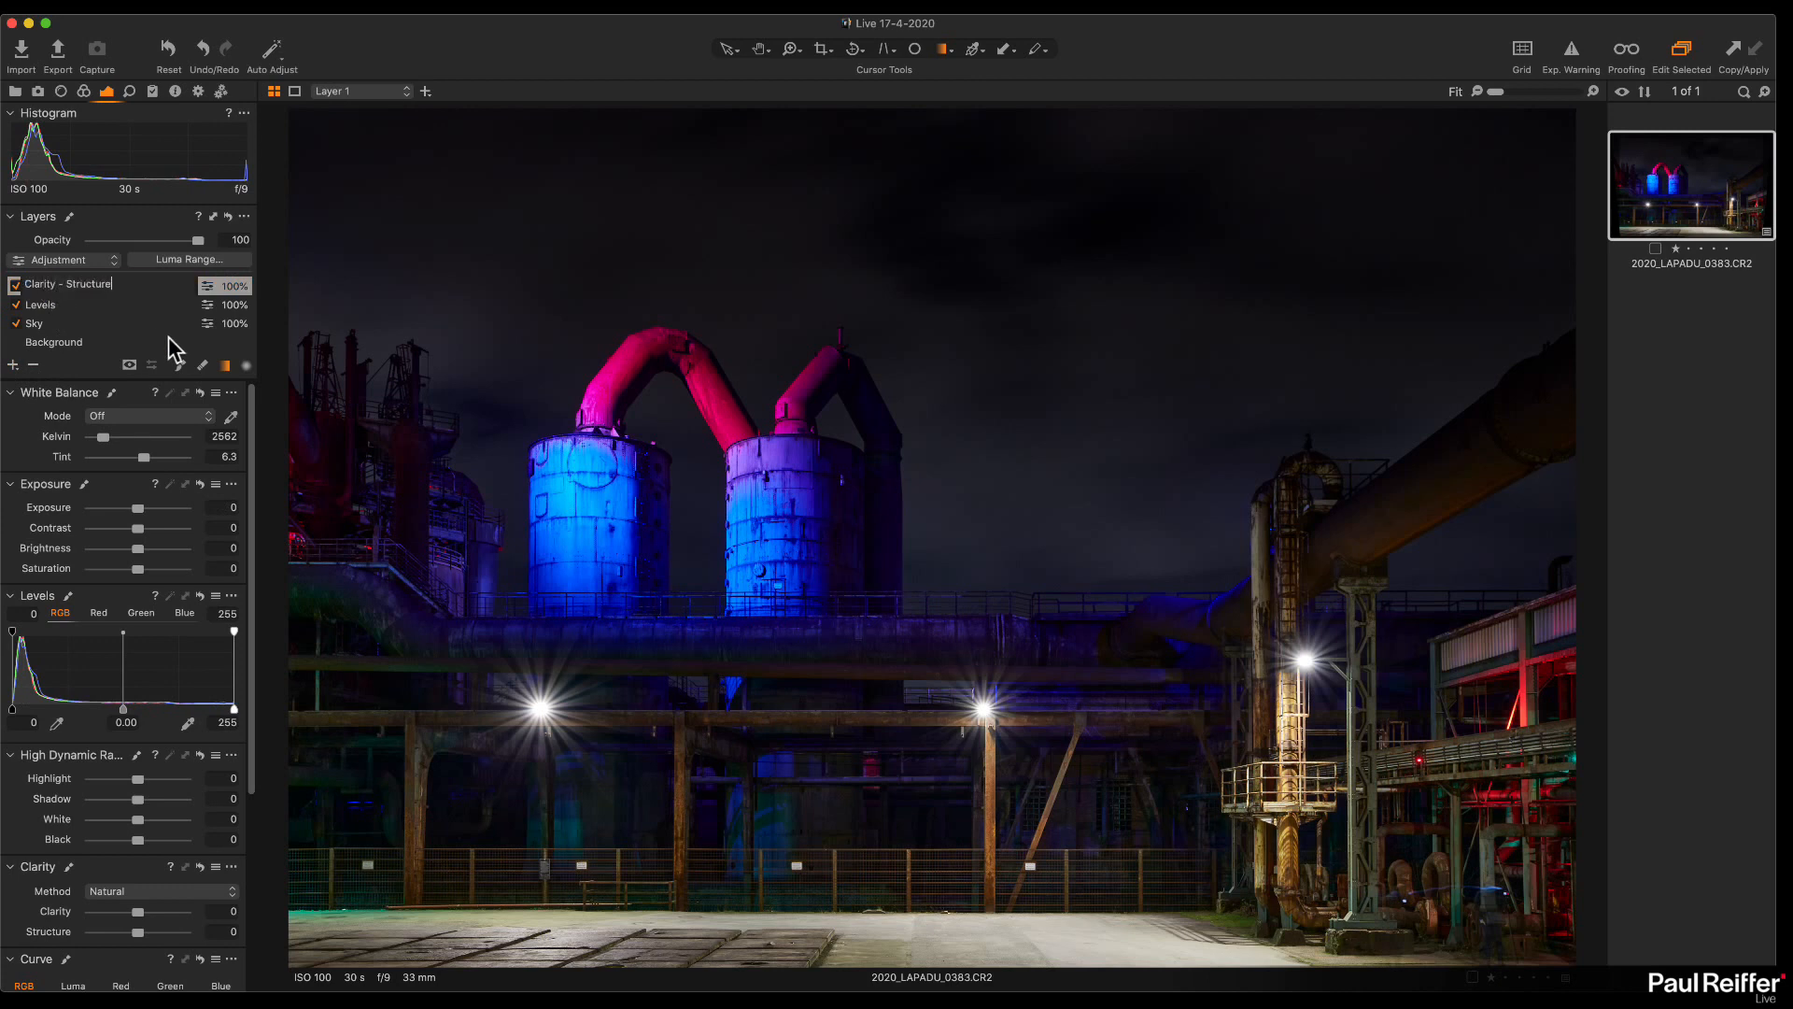
key("Return")
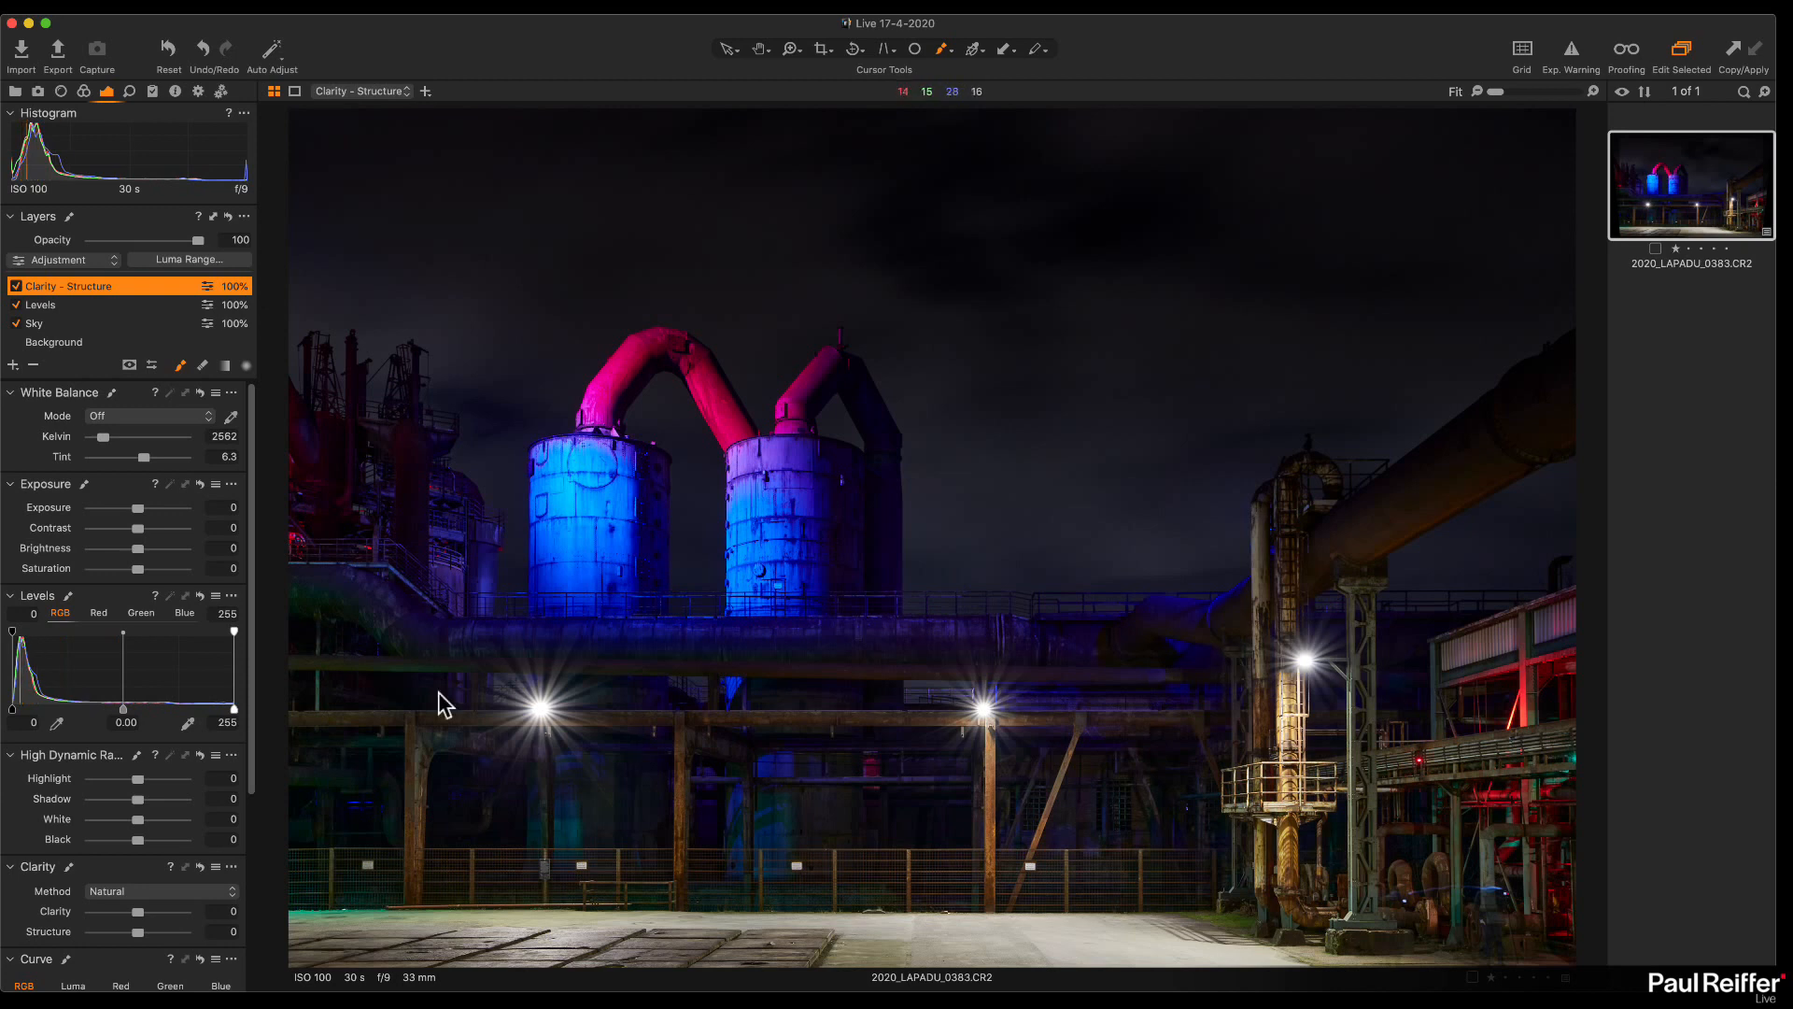
Step: Adjust the brush, paint a soft mask over the structures below the tanks and the steel tower, and hide the mask overlay
right_click(688, 498)
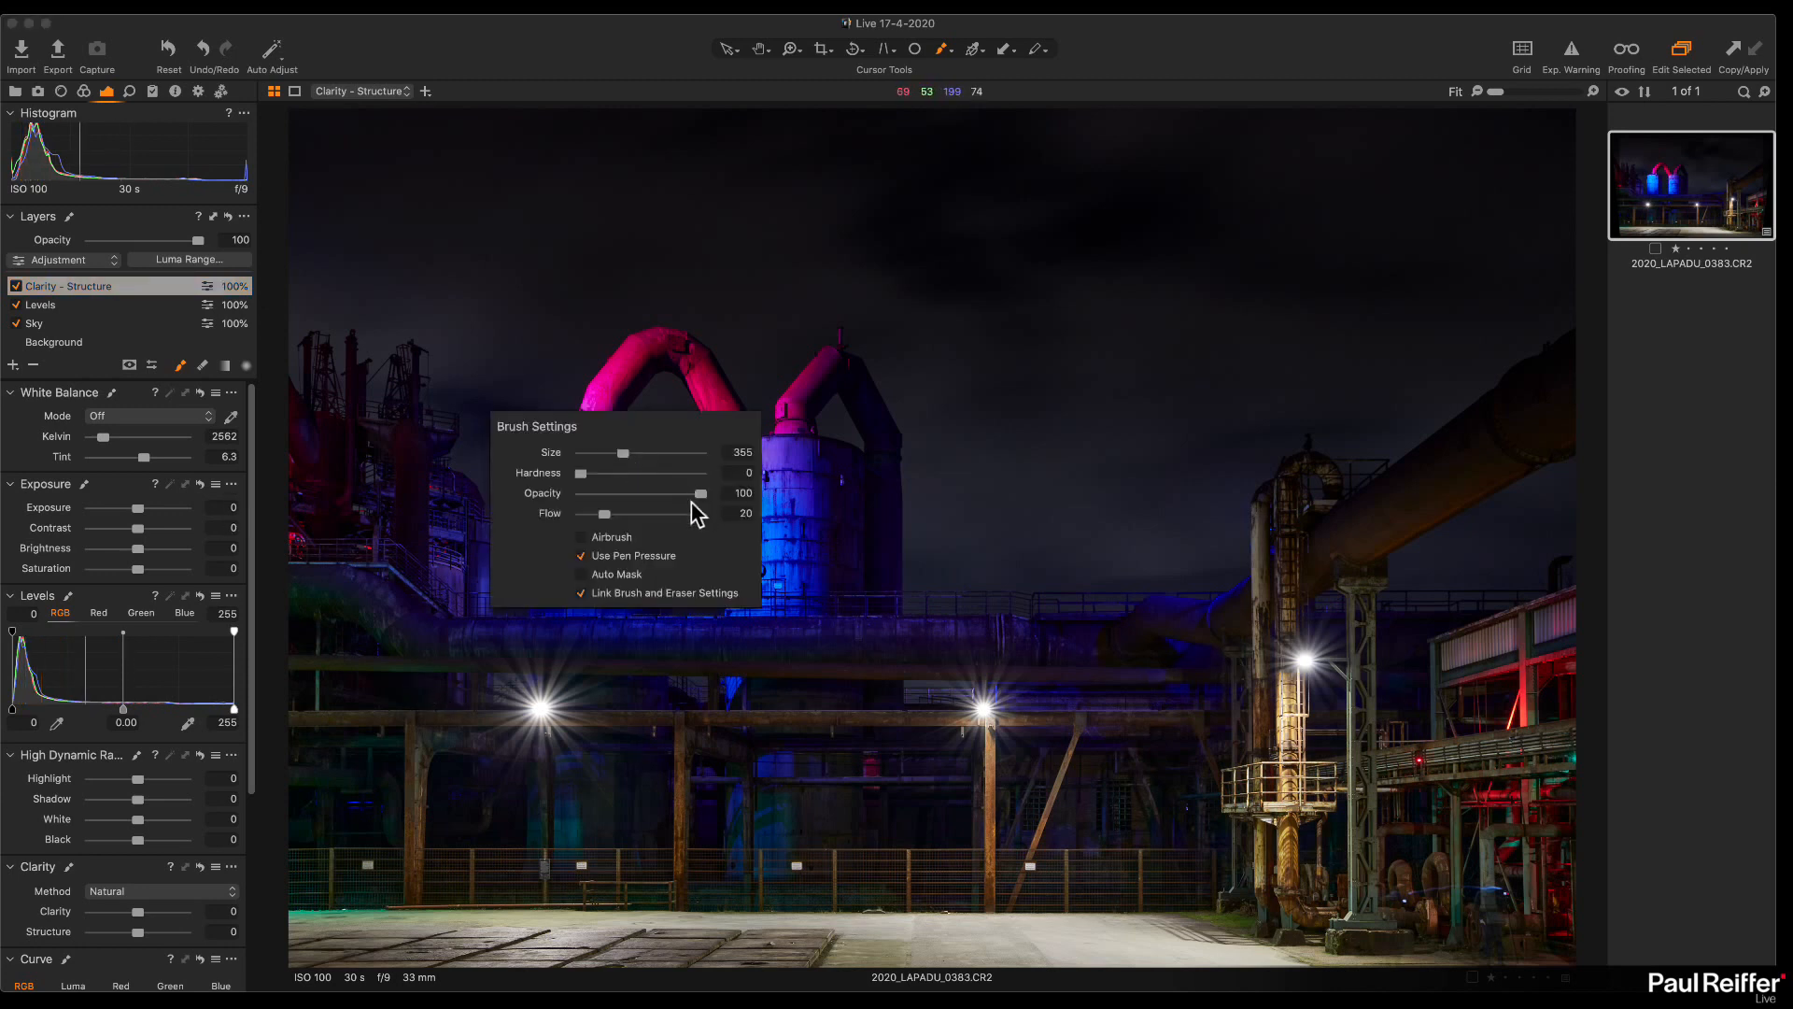
left_click_drag(681, 516, 620, 493)
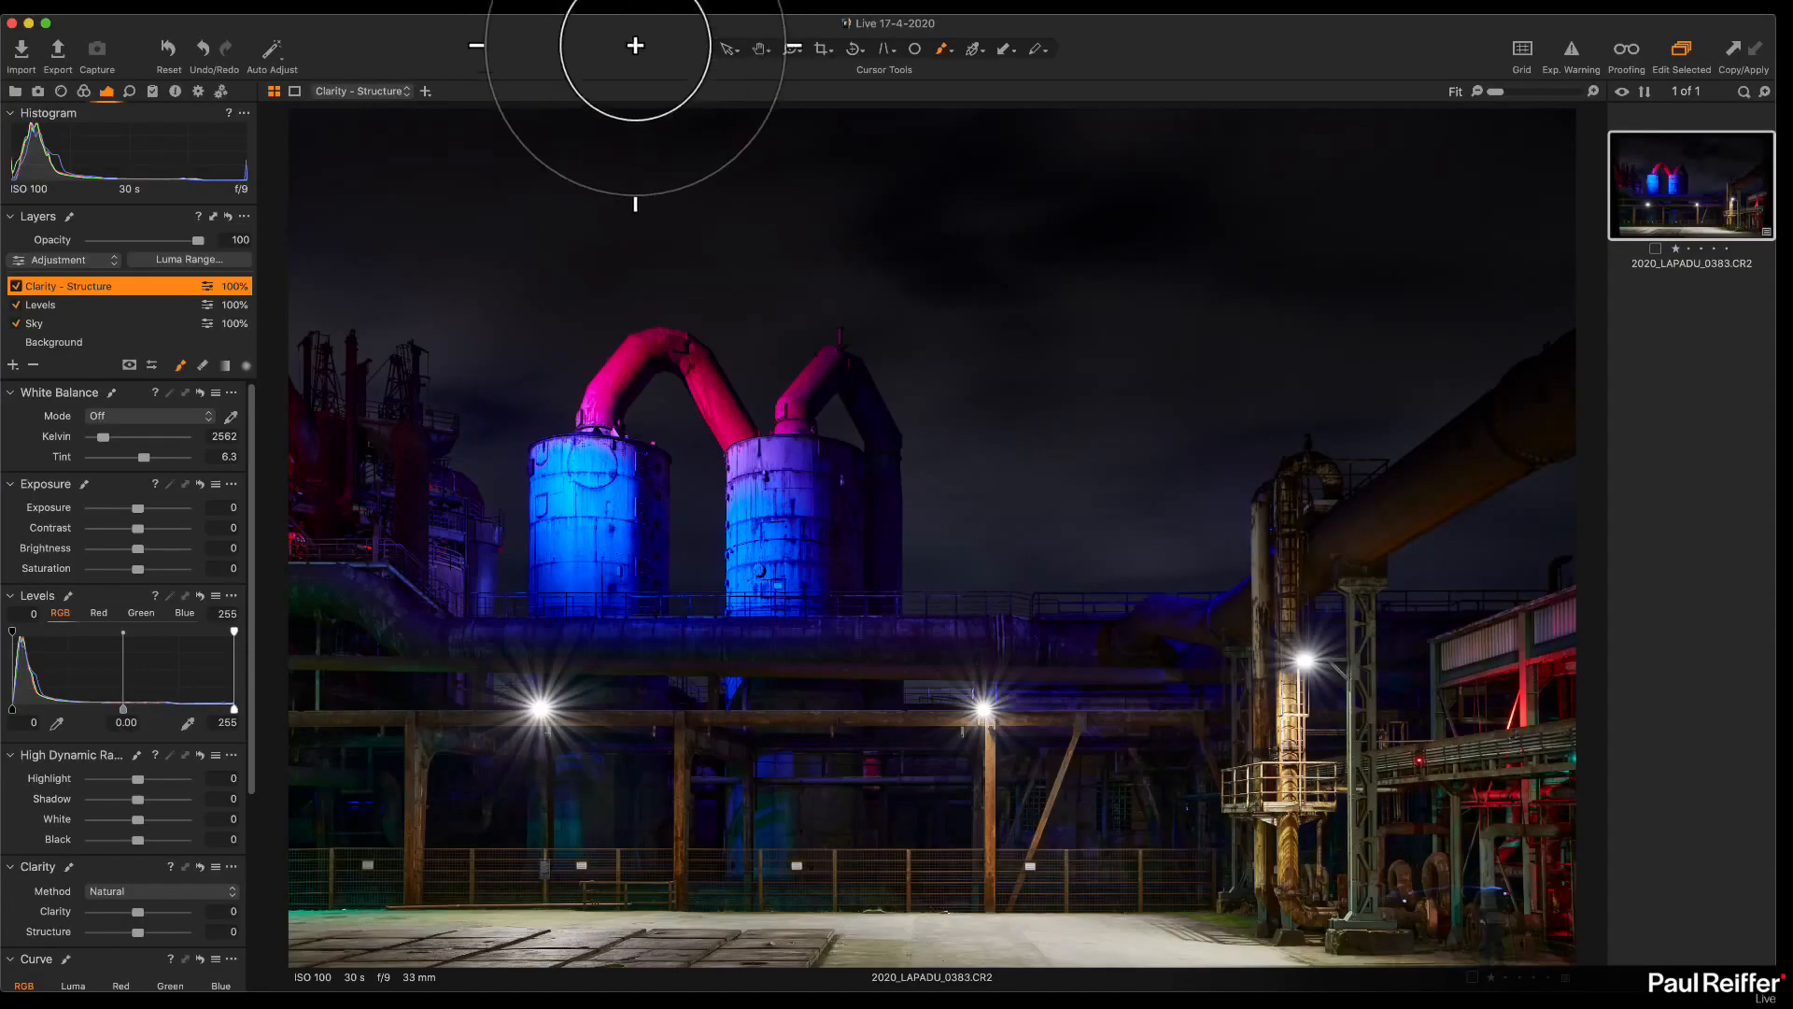
mouse_move(301, 629)
left_mouse_down()
mouse_move(365, 653)
mouse_move(1238, 691)
mouse_move(264, 696)
mouse_move(1340, 804)
mouse_move(364, 832)
mouse_move(359, 873)
mouse_move(1341, 812)
mouse_move(953, 756)
left_mouse_up()
mouse_move(344, 628)
left_mouse_down()
mouse_move(417, 653)
mouse_move(1069, 710)
mouse_move(1260, 700)
mouse_move(1281, 826)
mouse_move(572, 732)
mouse_move(485, 744)
mouse_move(552, 783)
mouse_move(367, 853)
mouse_move(1011, 785)
mouse_move(1315, 797)
mouse_move(1505, 688)
mouse_move(1473, 692)
mouse_move(1524, 850)
mouse_move(776, 669)
mouse_move(148, 681)
mouse_move(428, 748)
mouse_move(982, 831)
mouse_move(732, 821)
mouse_move(312, 640)
mouse_move(341, 618)
left_mouse_up()
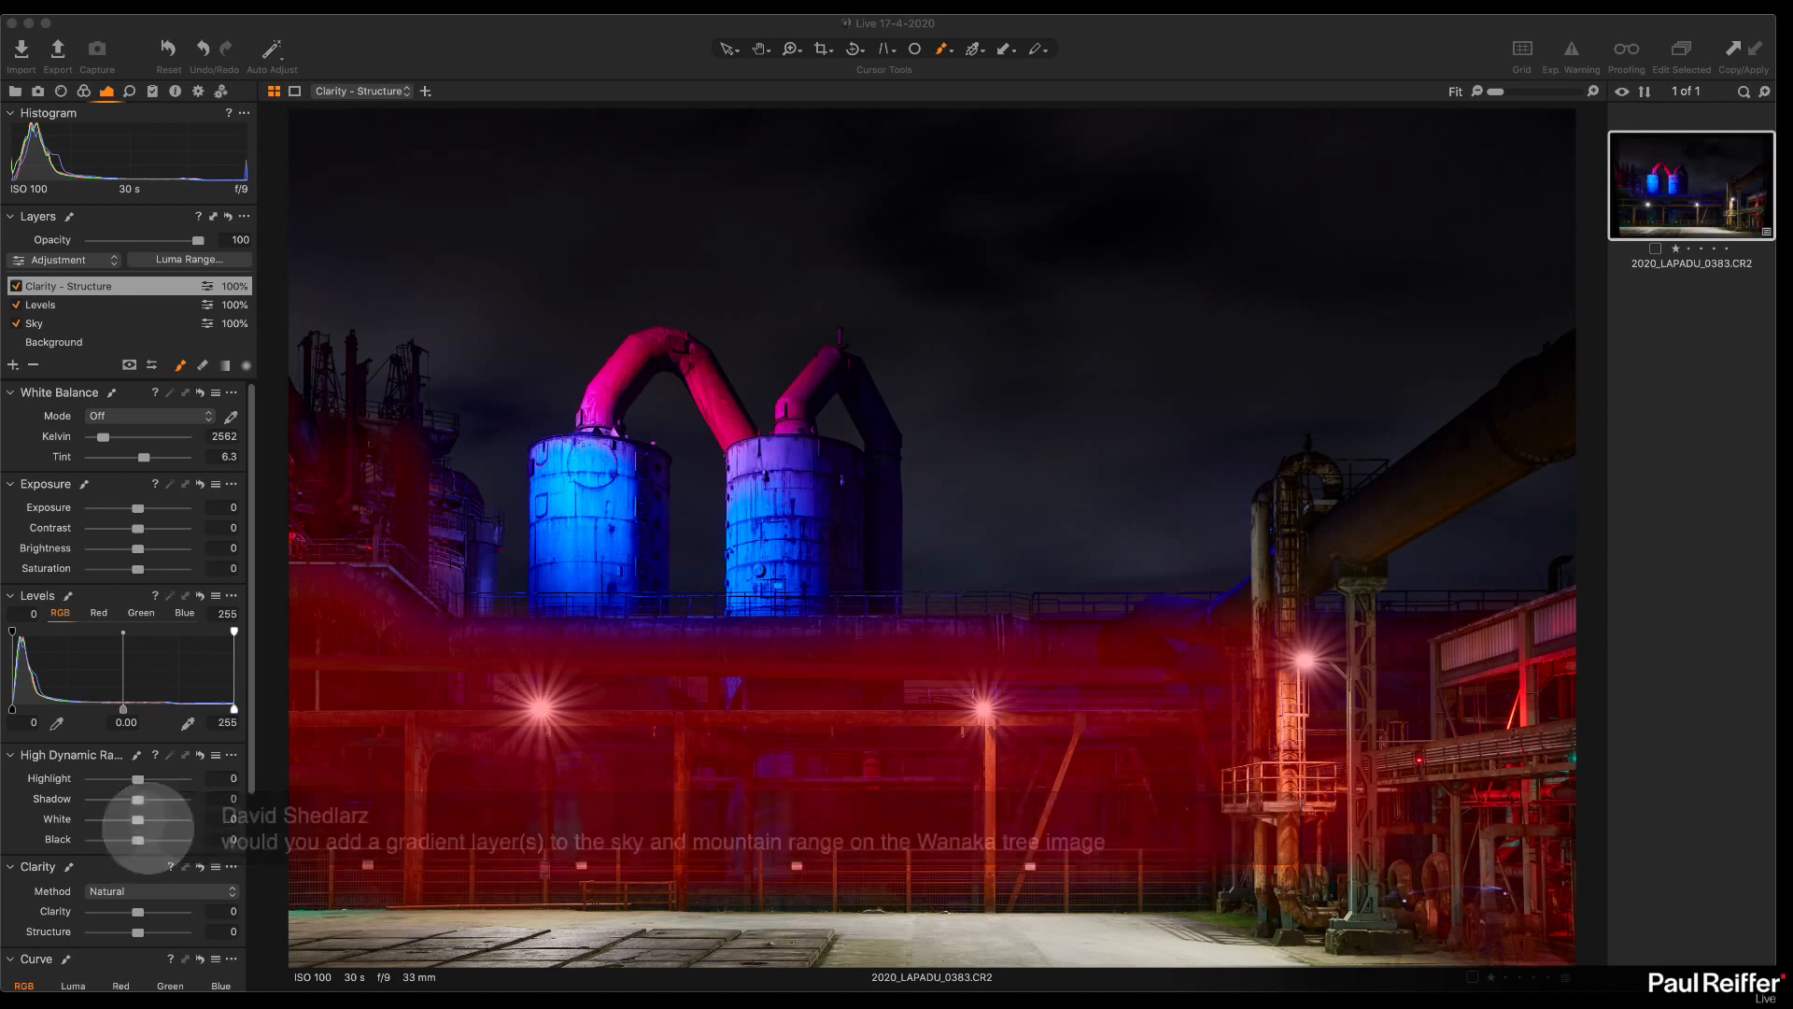
left_click(641, 45)
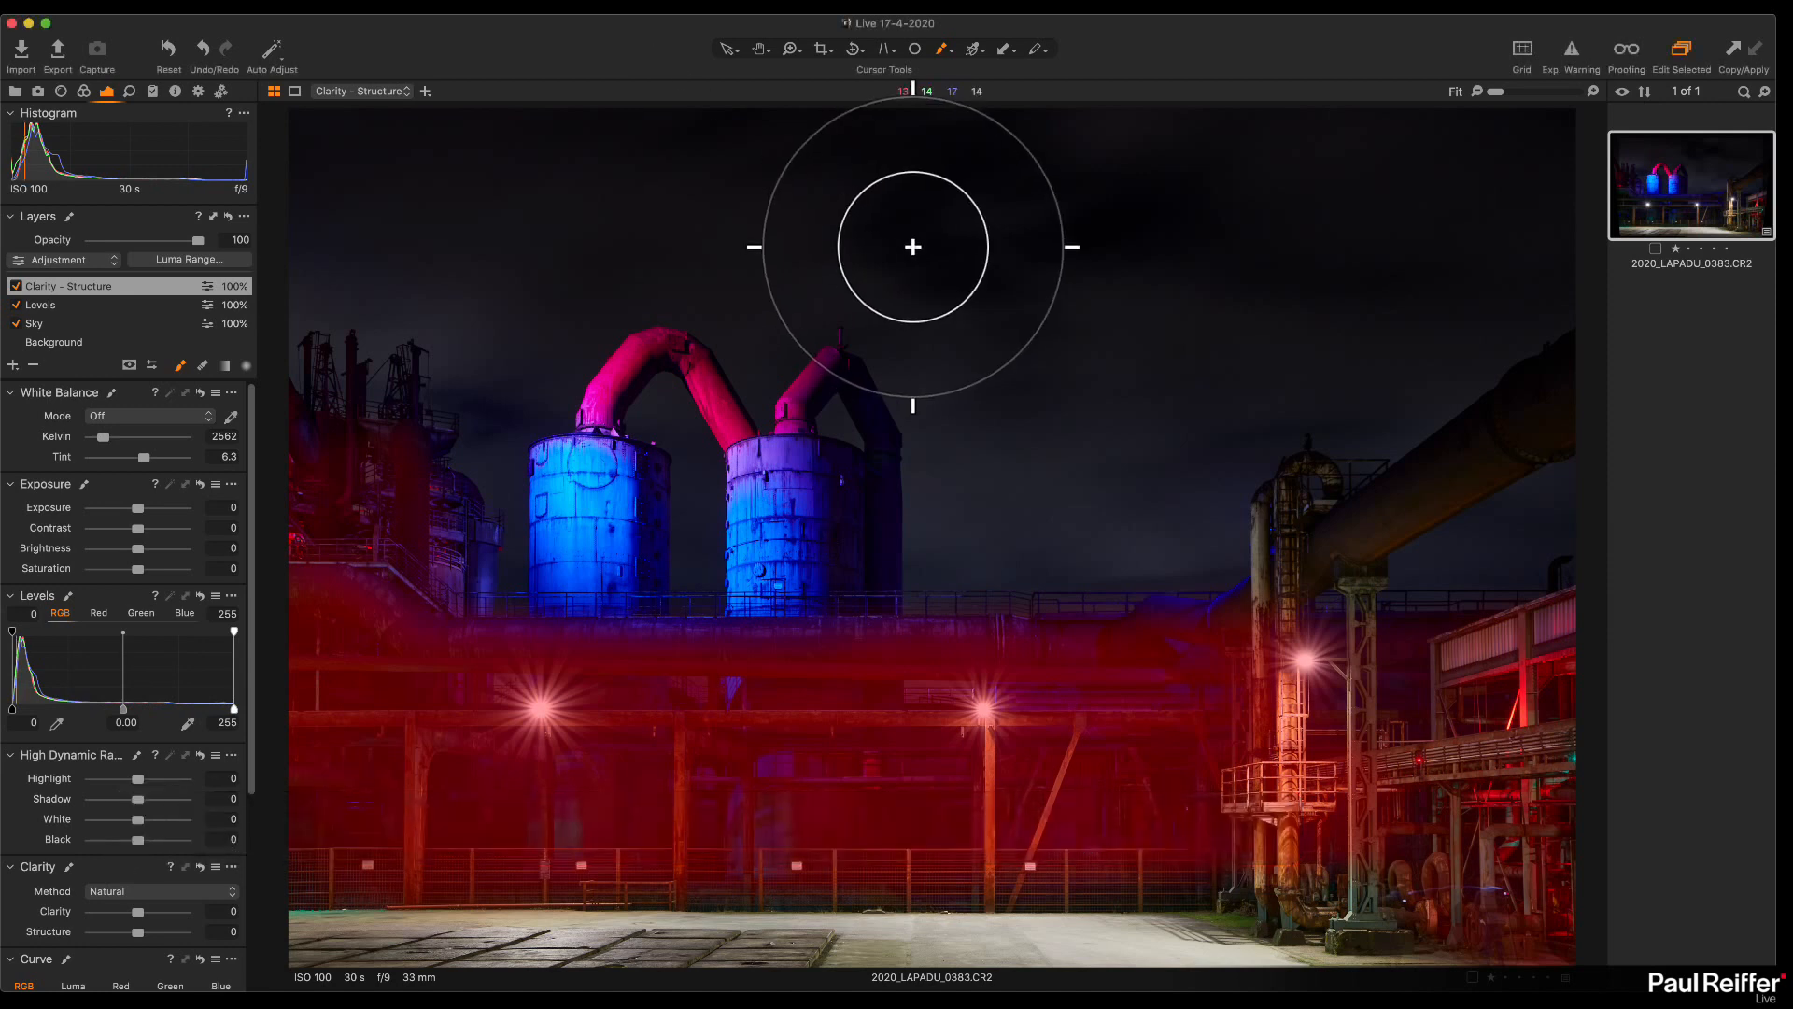
key("m")
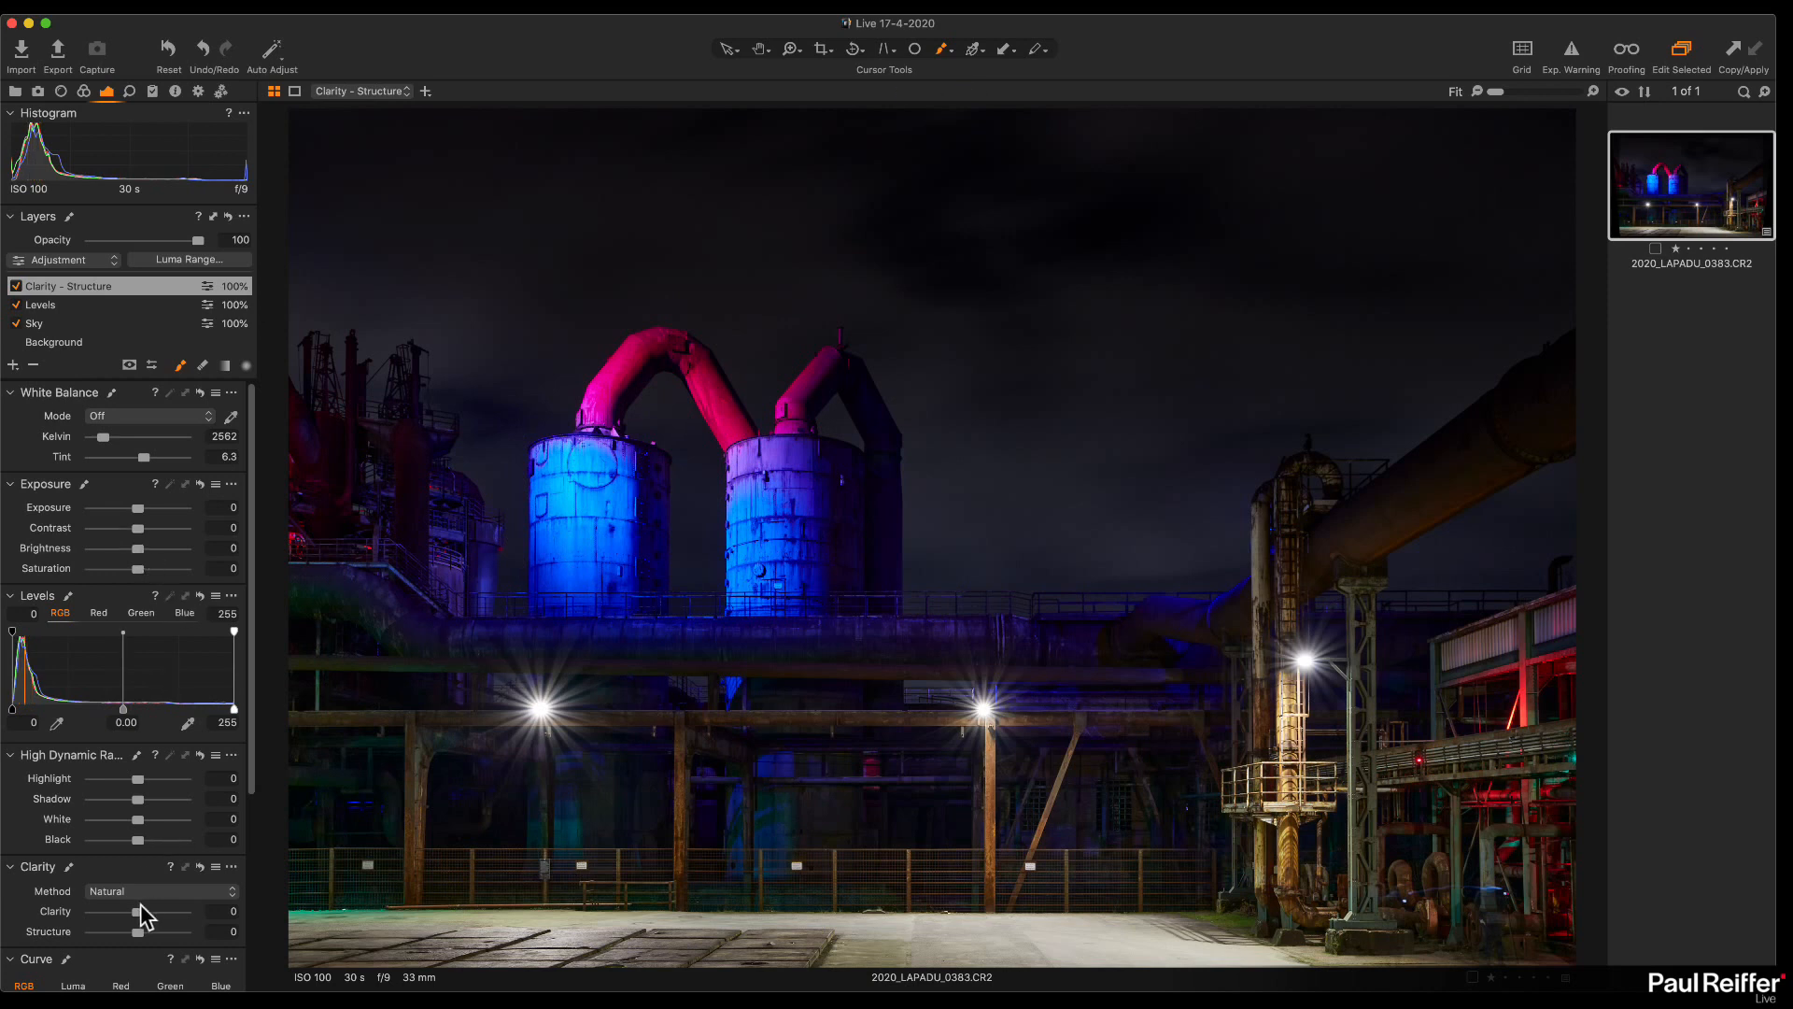
Step: Set the Clarity - Structure layer's clarity to 46, shadow to 22, contrast to 8 and saturation to 21
left_click_drag(139, 918, 164, 921)
left_click_drag(138, 801, 147, 802)
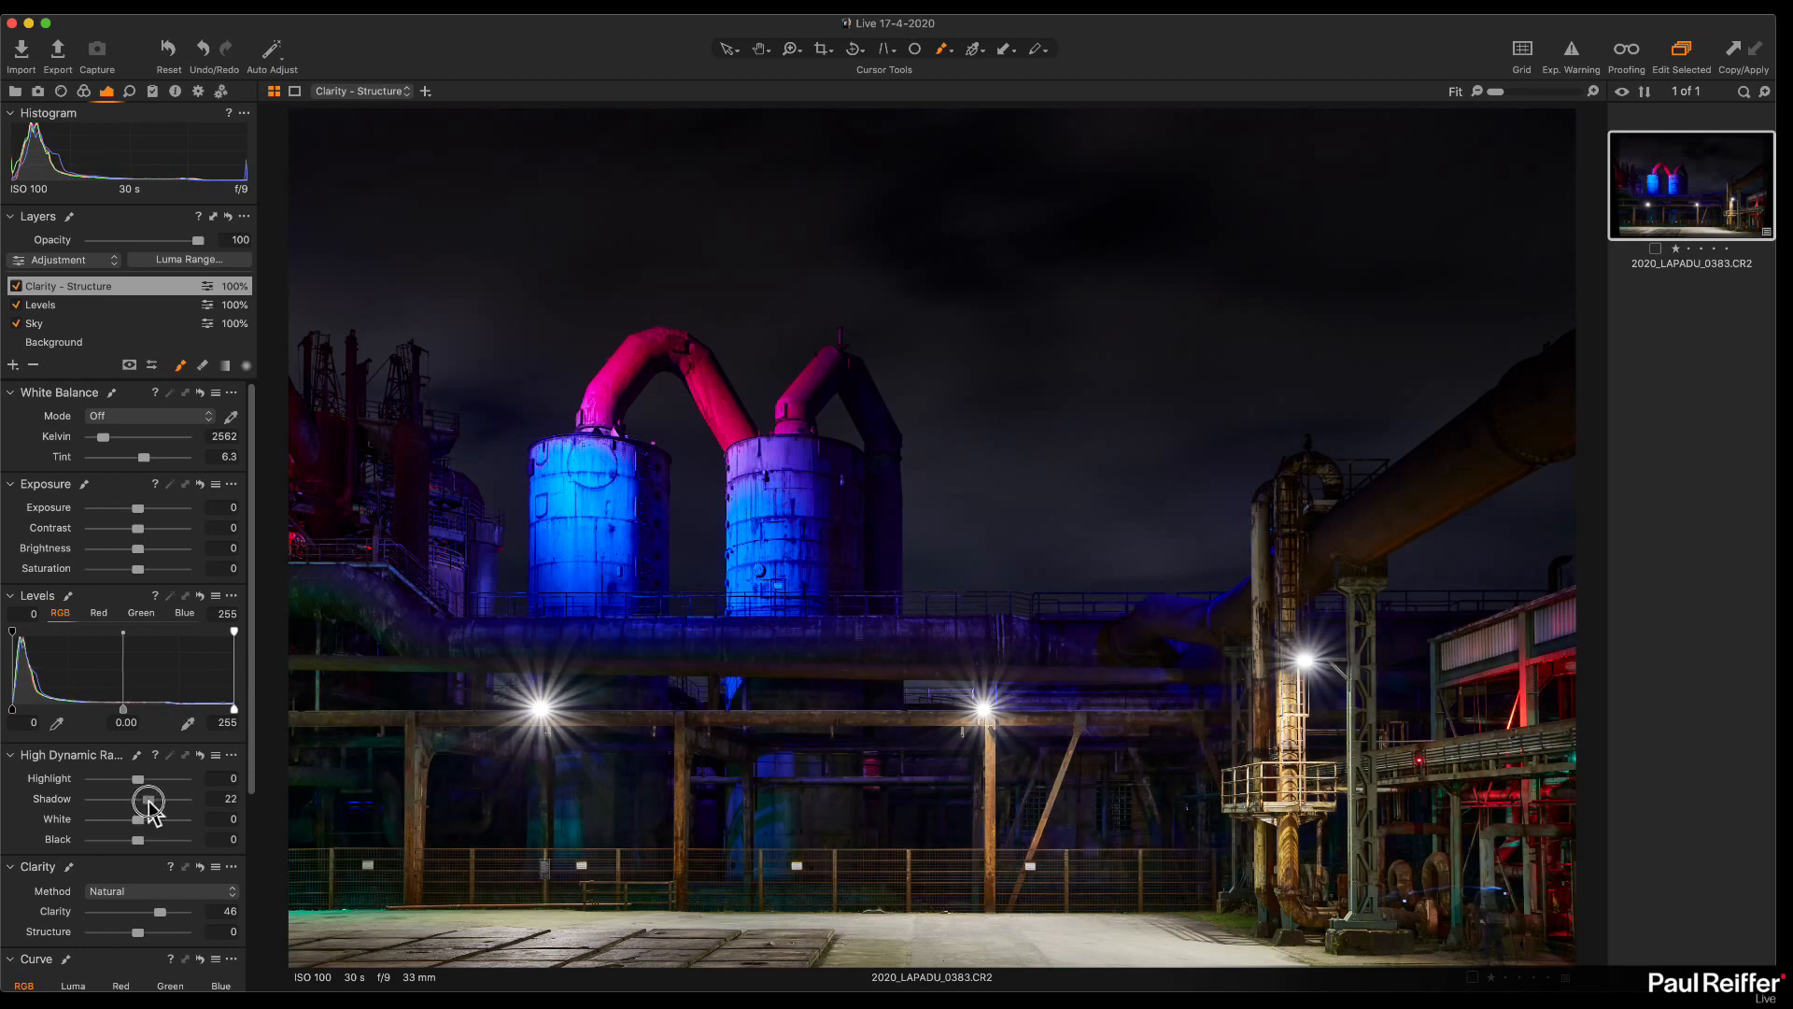
mouse_move(908, 672)
left_mouse_down()
mouse_move(949, 724)
mouse_move(440, 660)
mouse_move(927, 785)
left_mouse_up()
left_click_drag(137, 568, 145, 567)
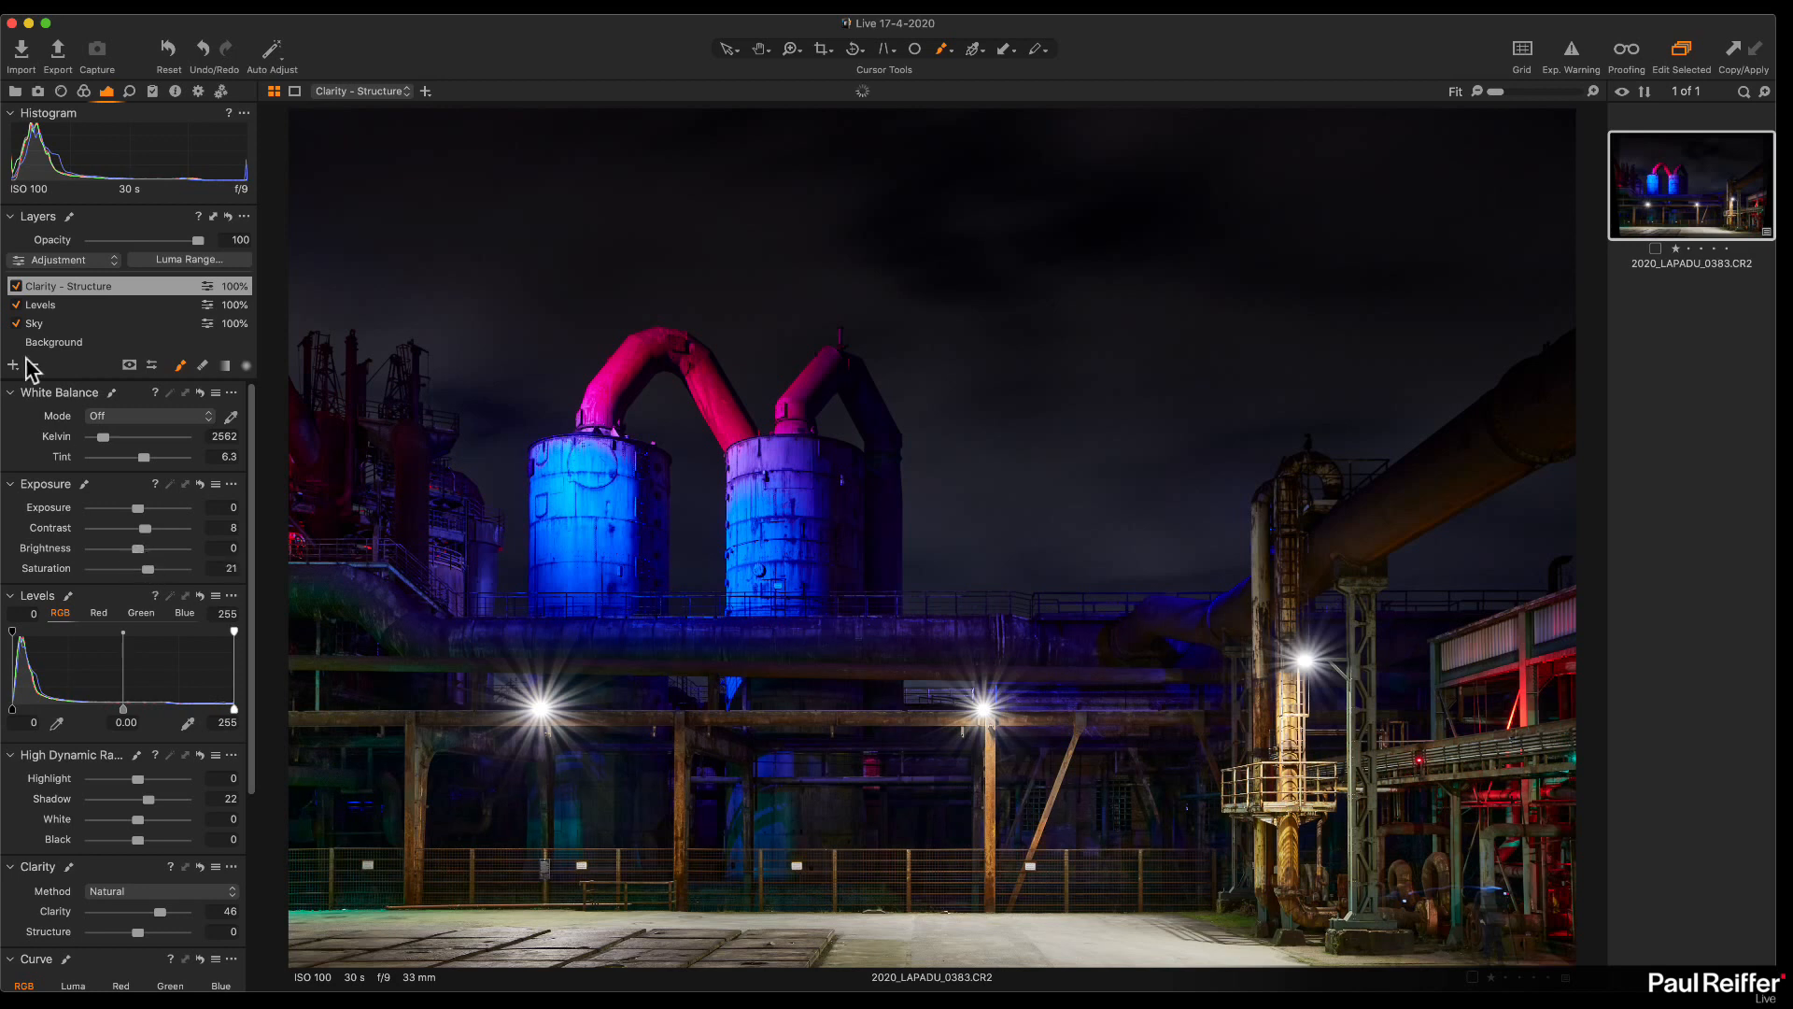
Step: Compare the image with the Clarity - Structure layer off and on, and display that layer's mask
left_click(15, 286)
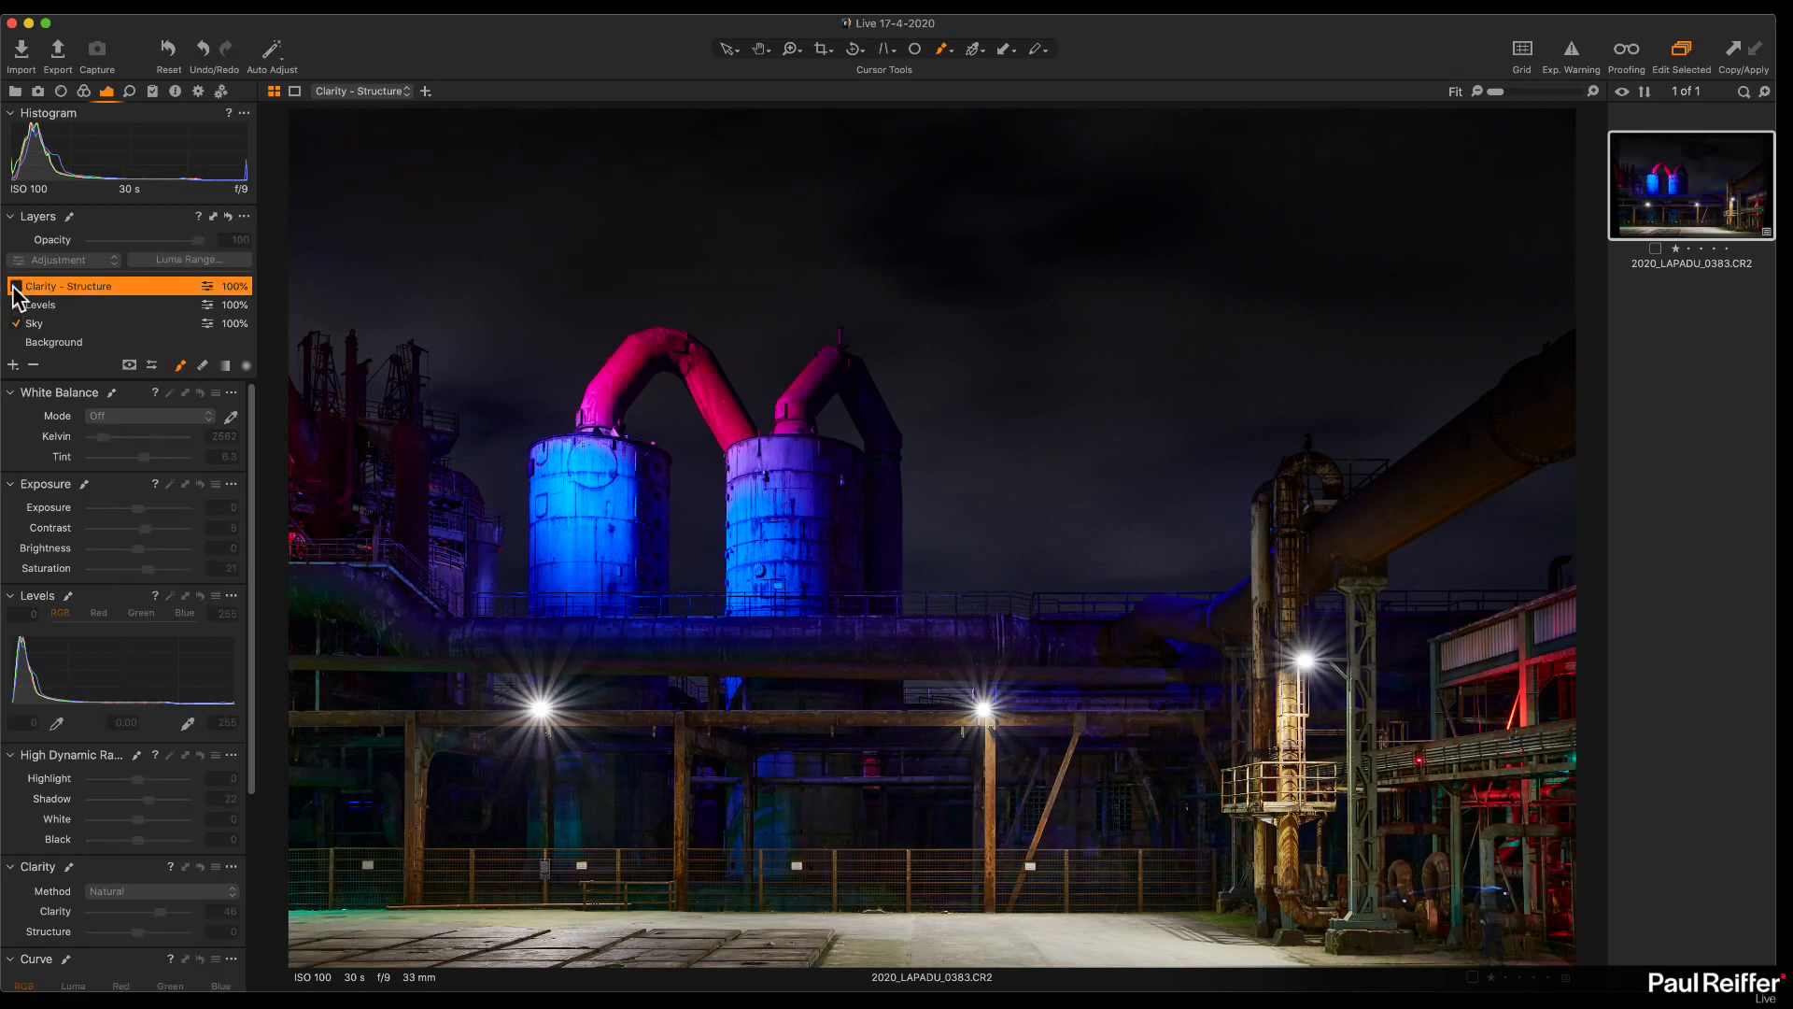
left_click(15, 286)
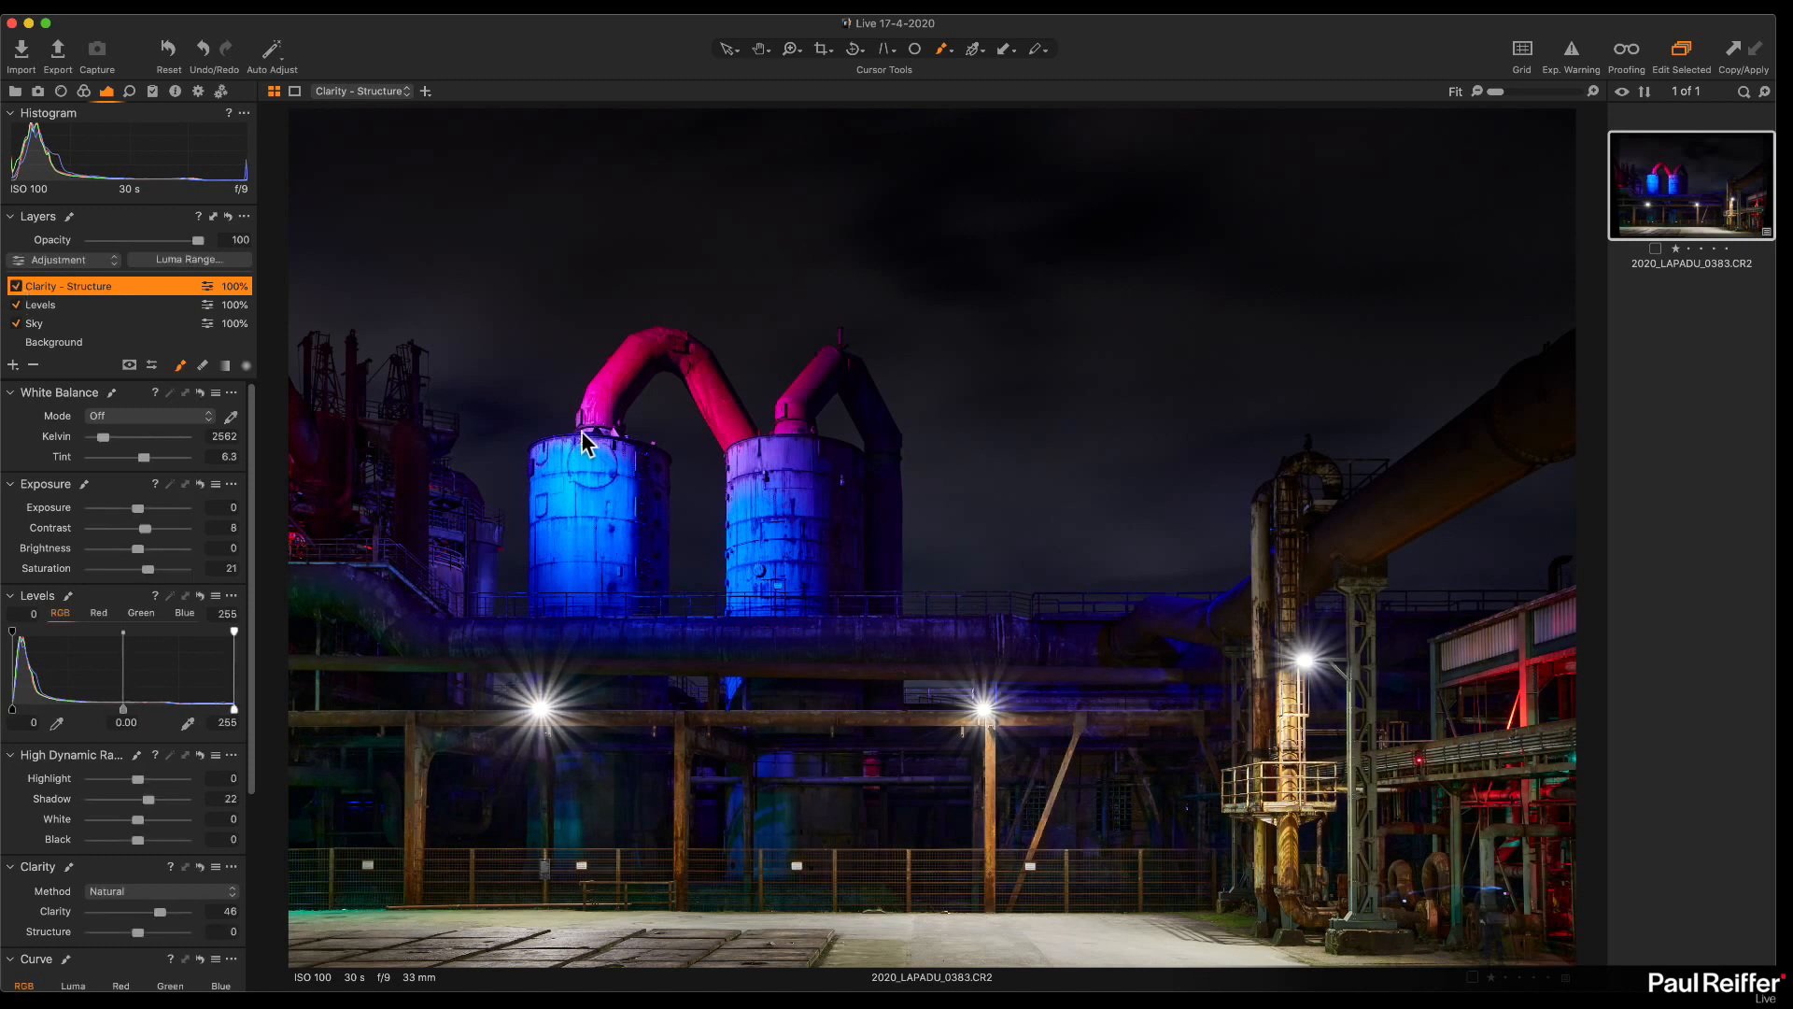
key("m")
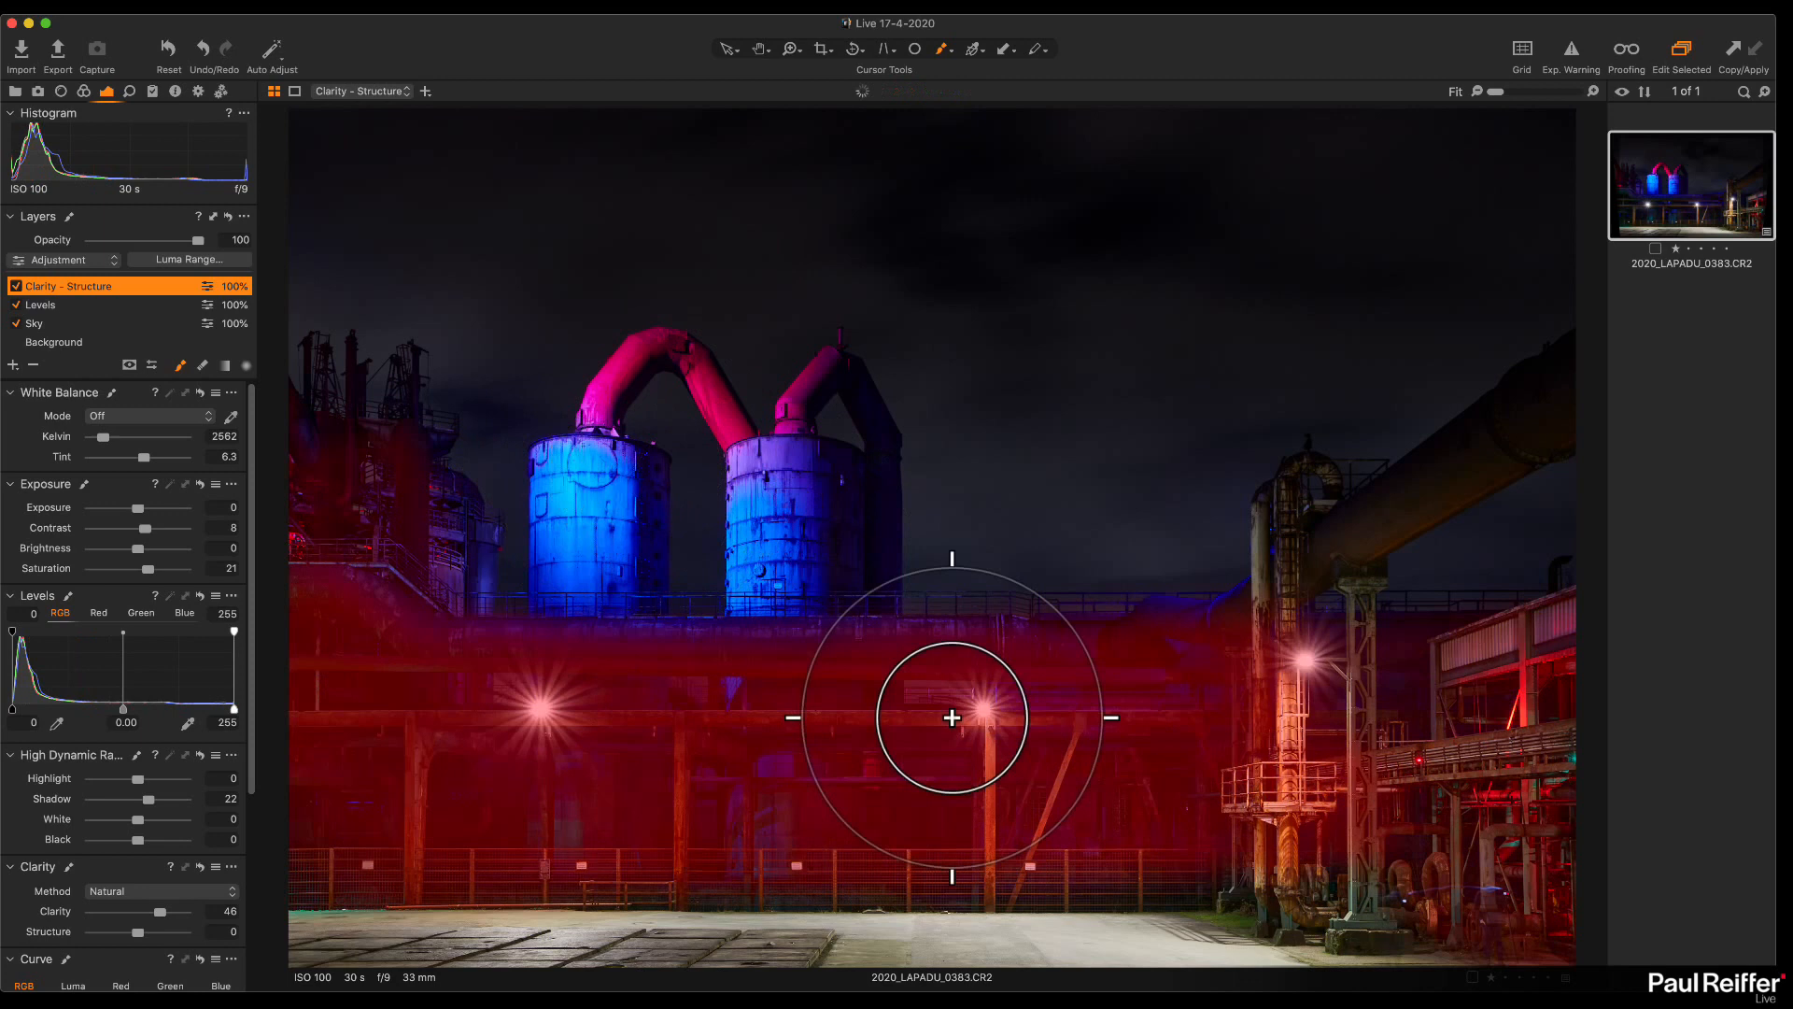
Step: Clone the edited variant of the industrial photo and reset all adjustments on the clone
right_click(1668, 217)
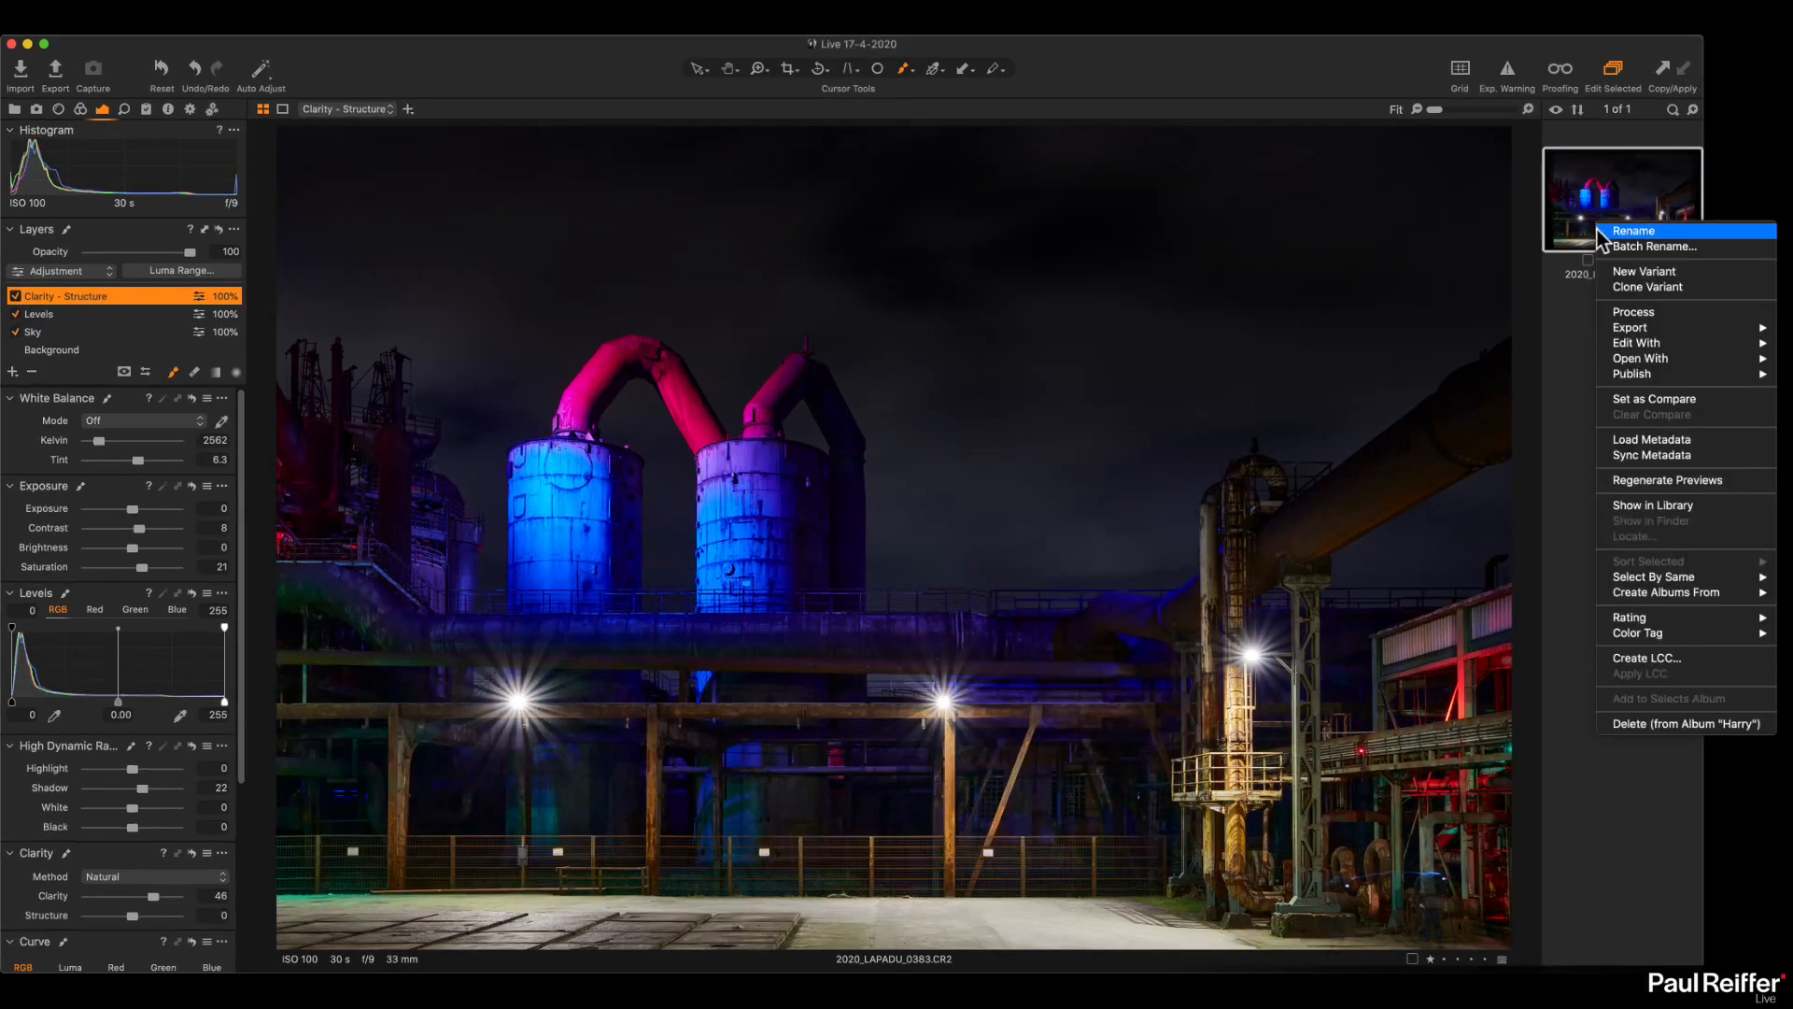
left_click(1648, 286)
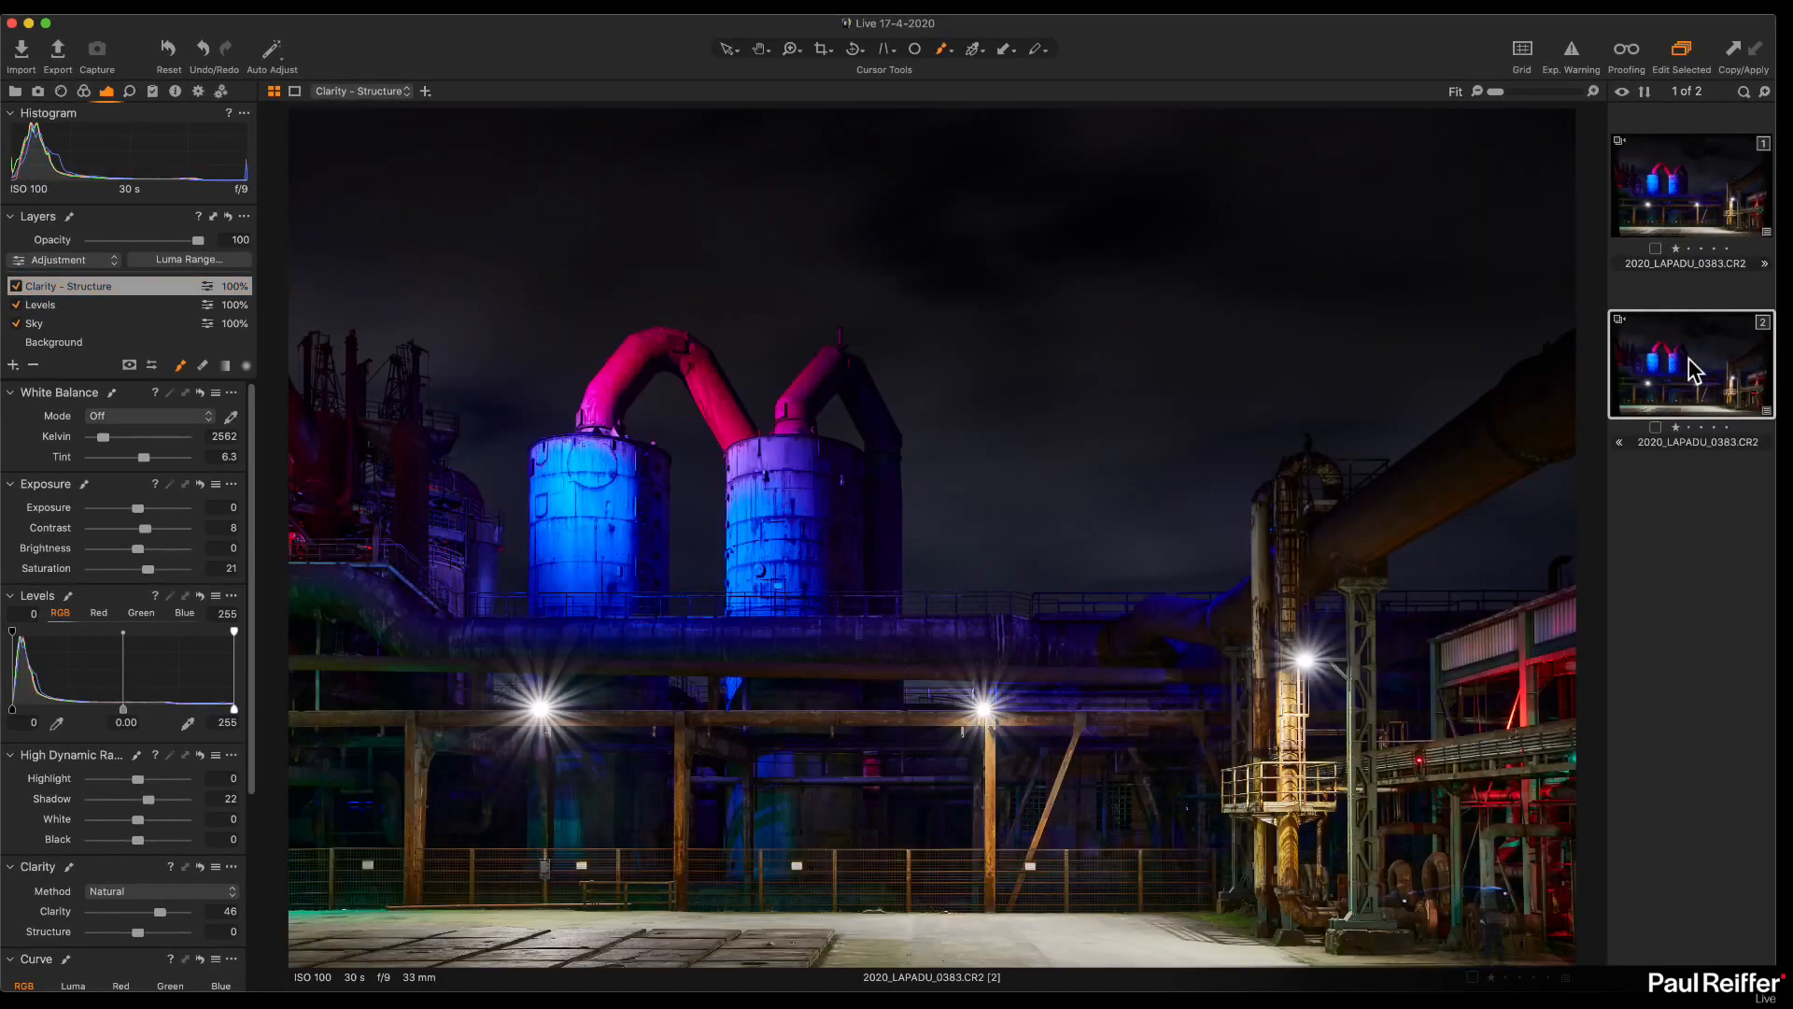
key("super+r")
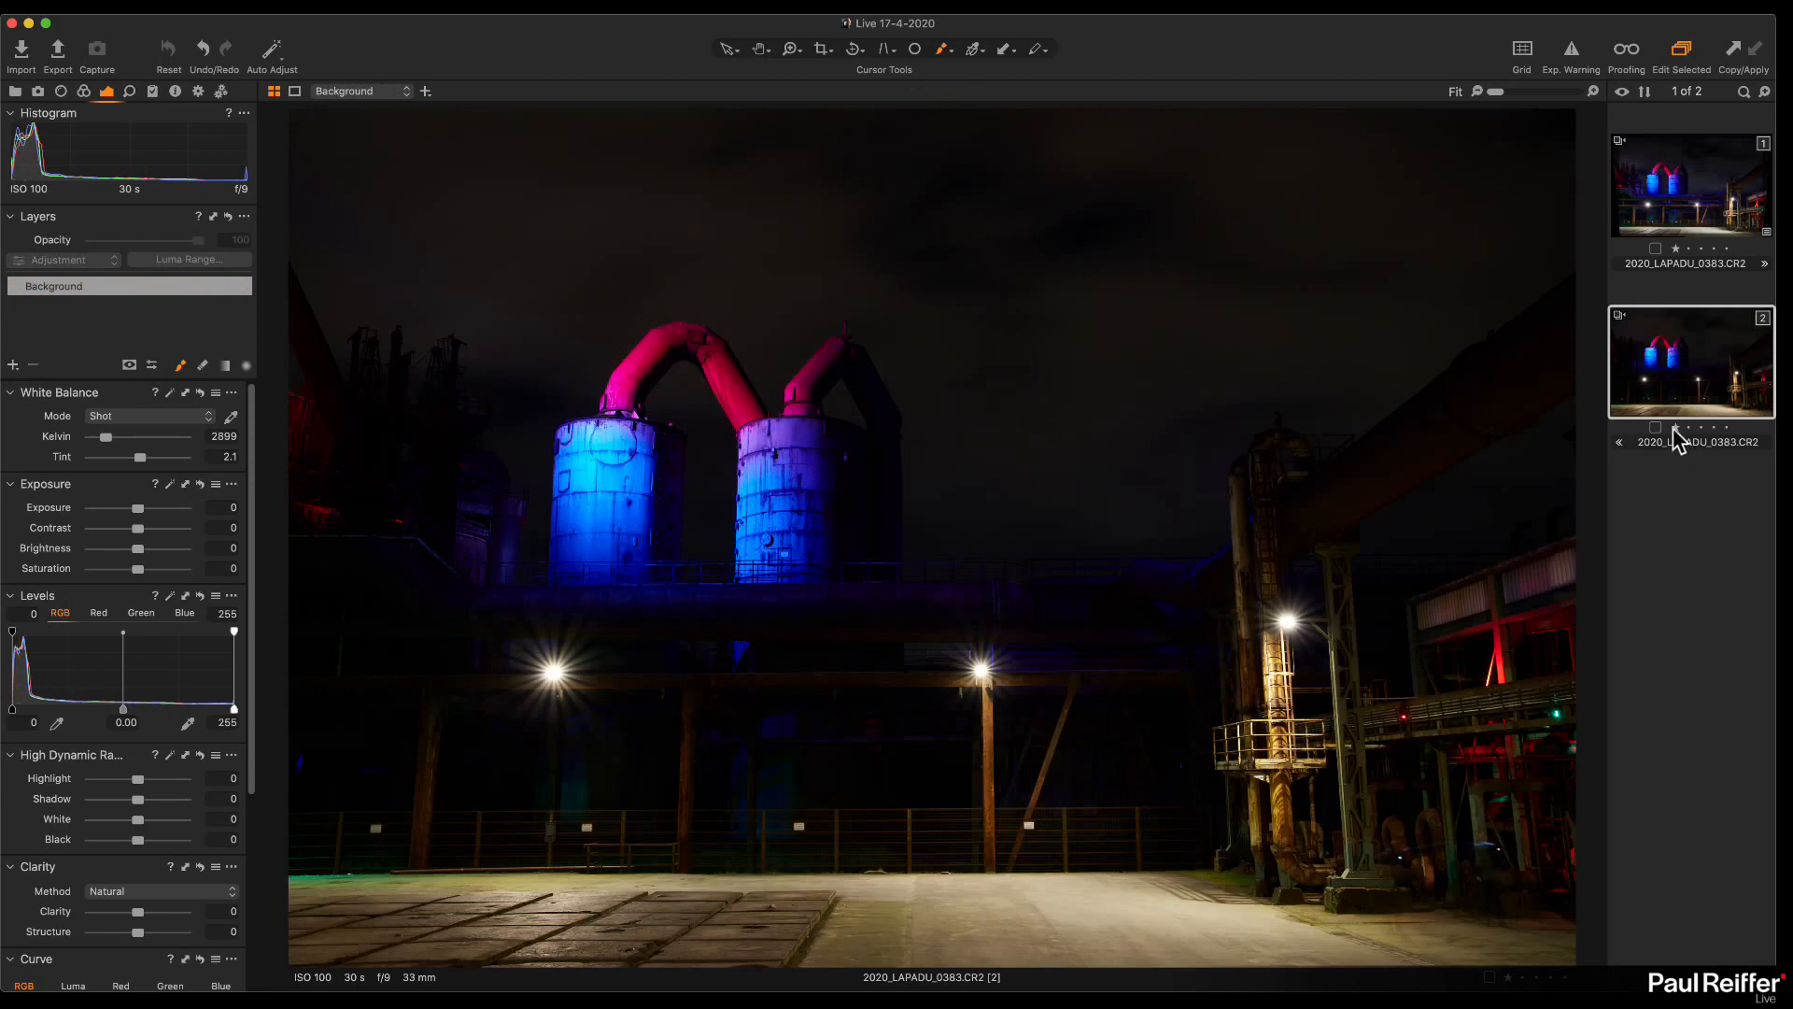
Step: Compare the edited and reset variants at 100% around the tanks and lamps, and review the edited variant's Background adjustments
left_click(1696, 215)
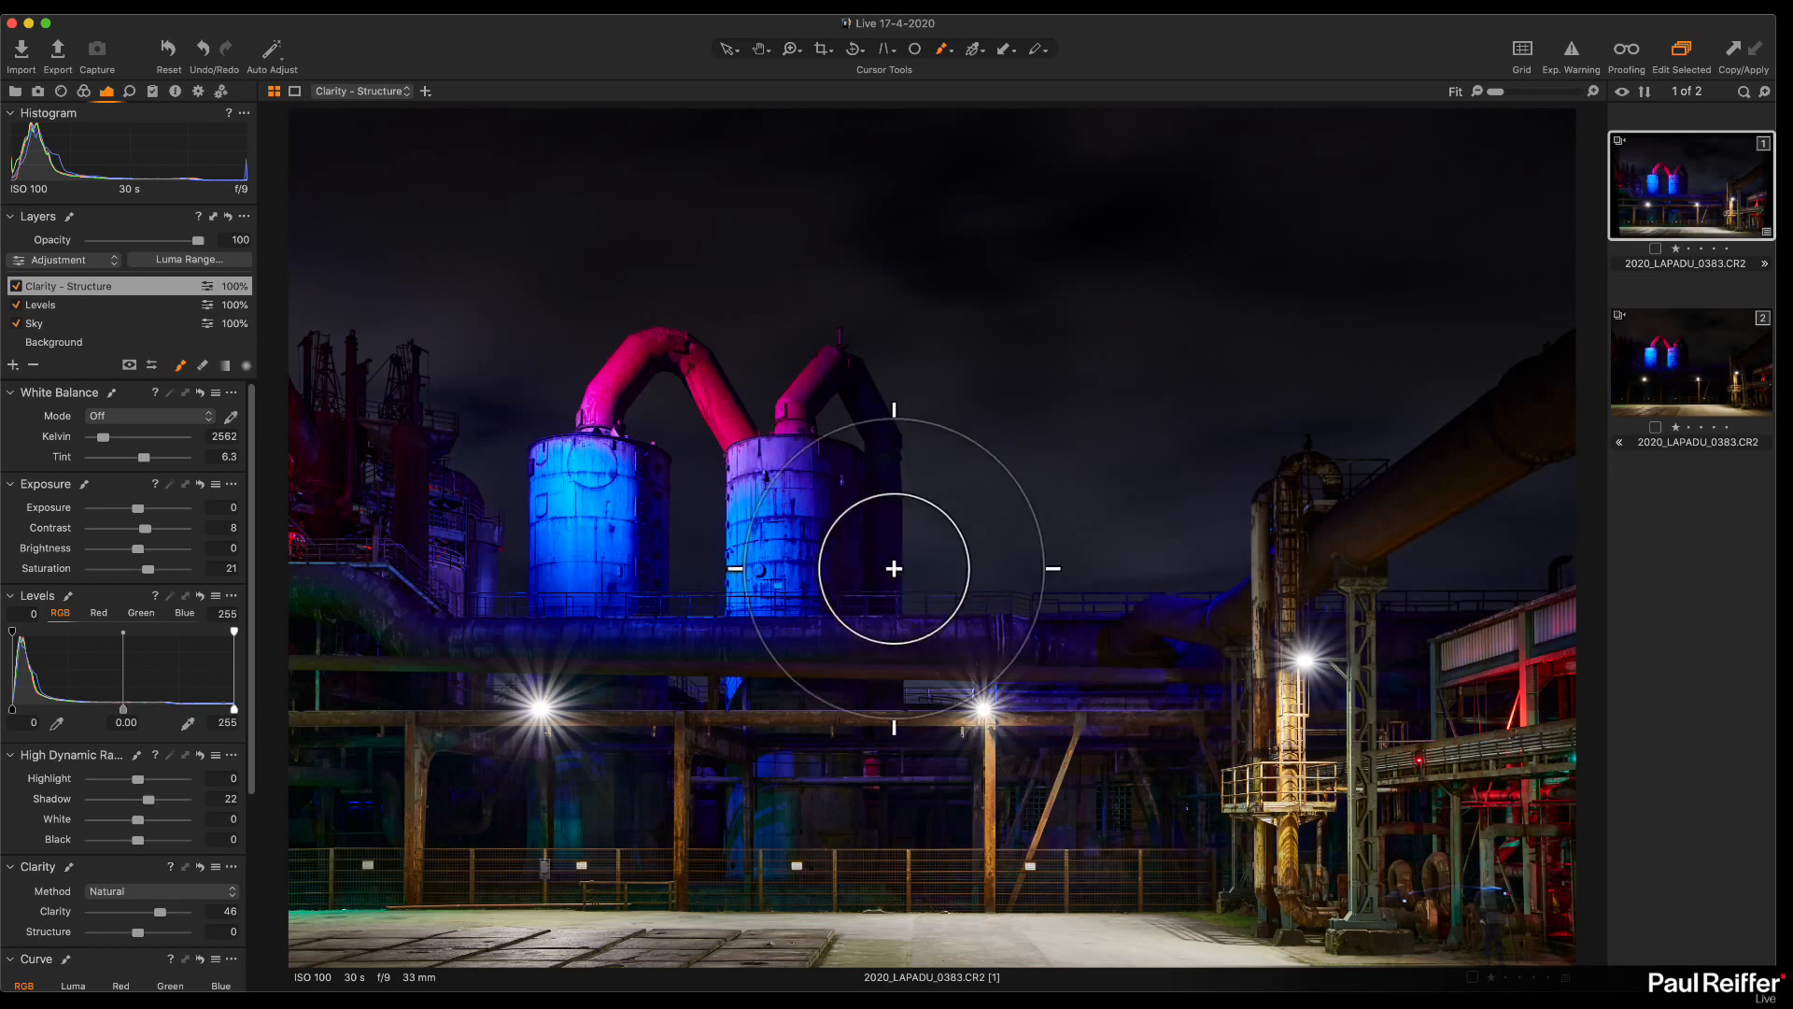
key("z")
left_click(748, 717)
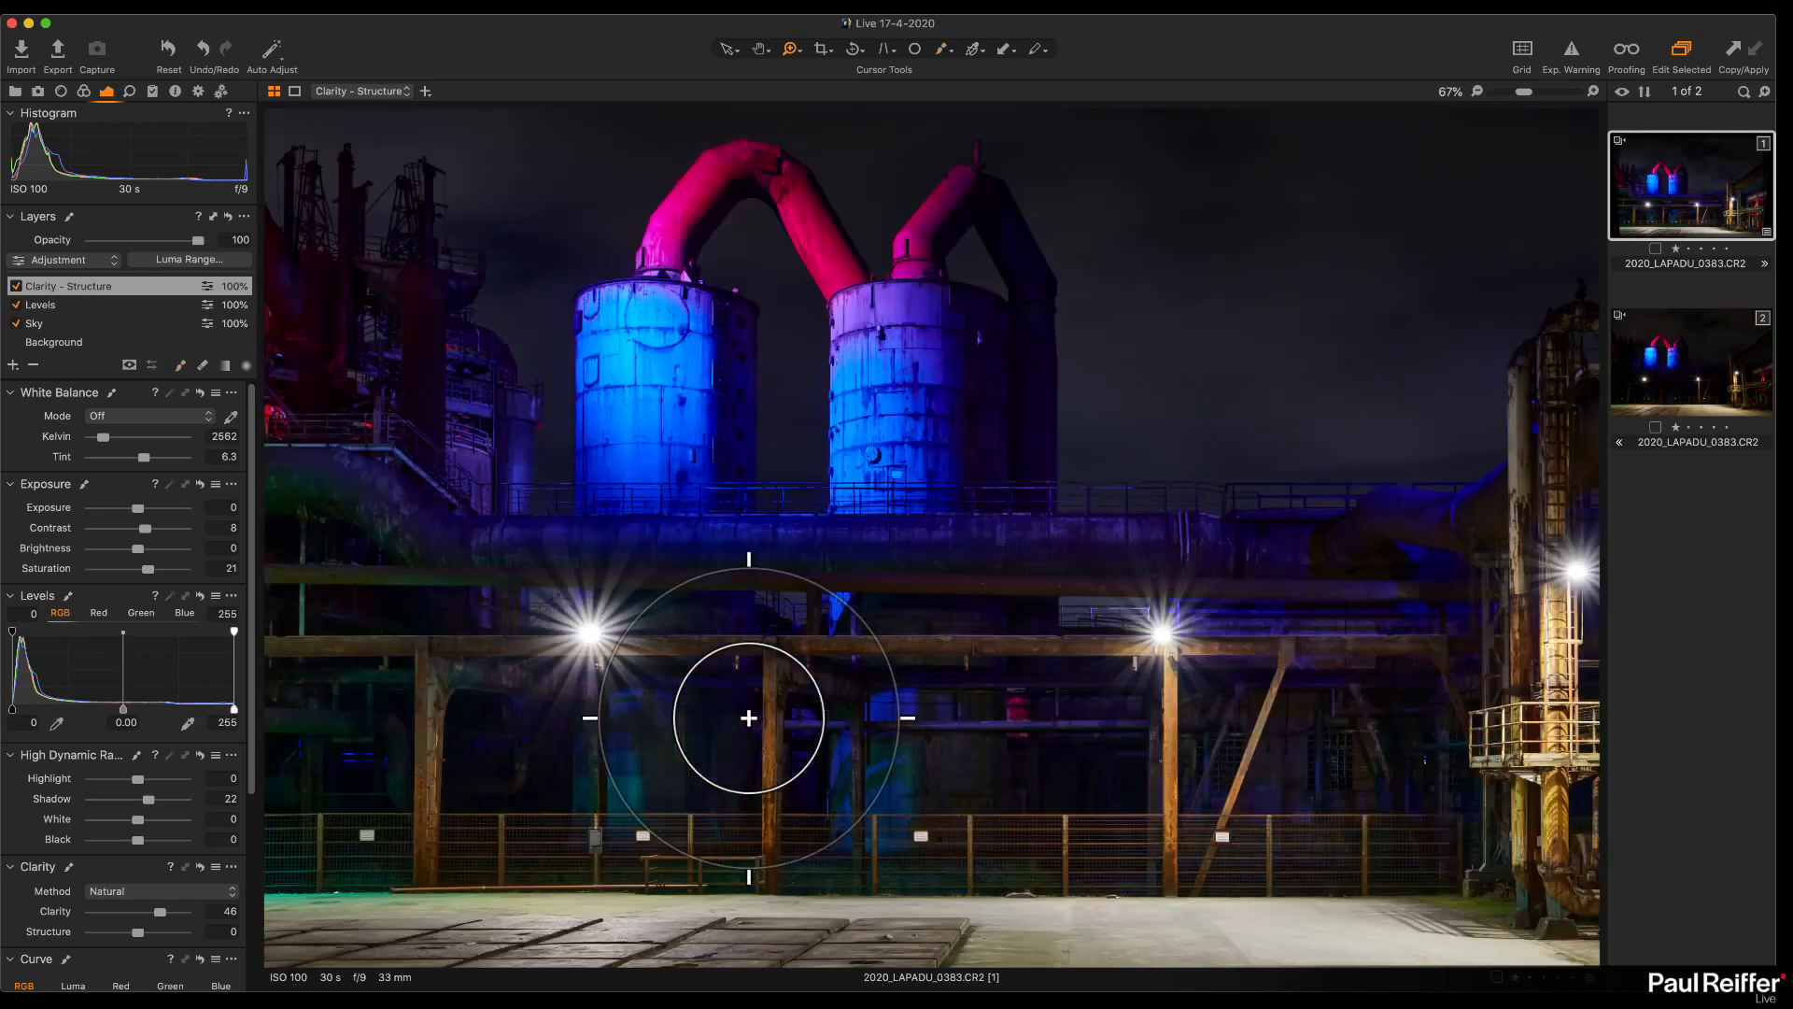
left_click(748, 717)
left_click(1020, 439)
left_click(1036, 514, "alt")
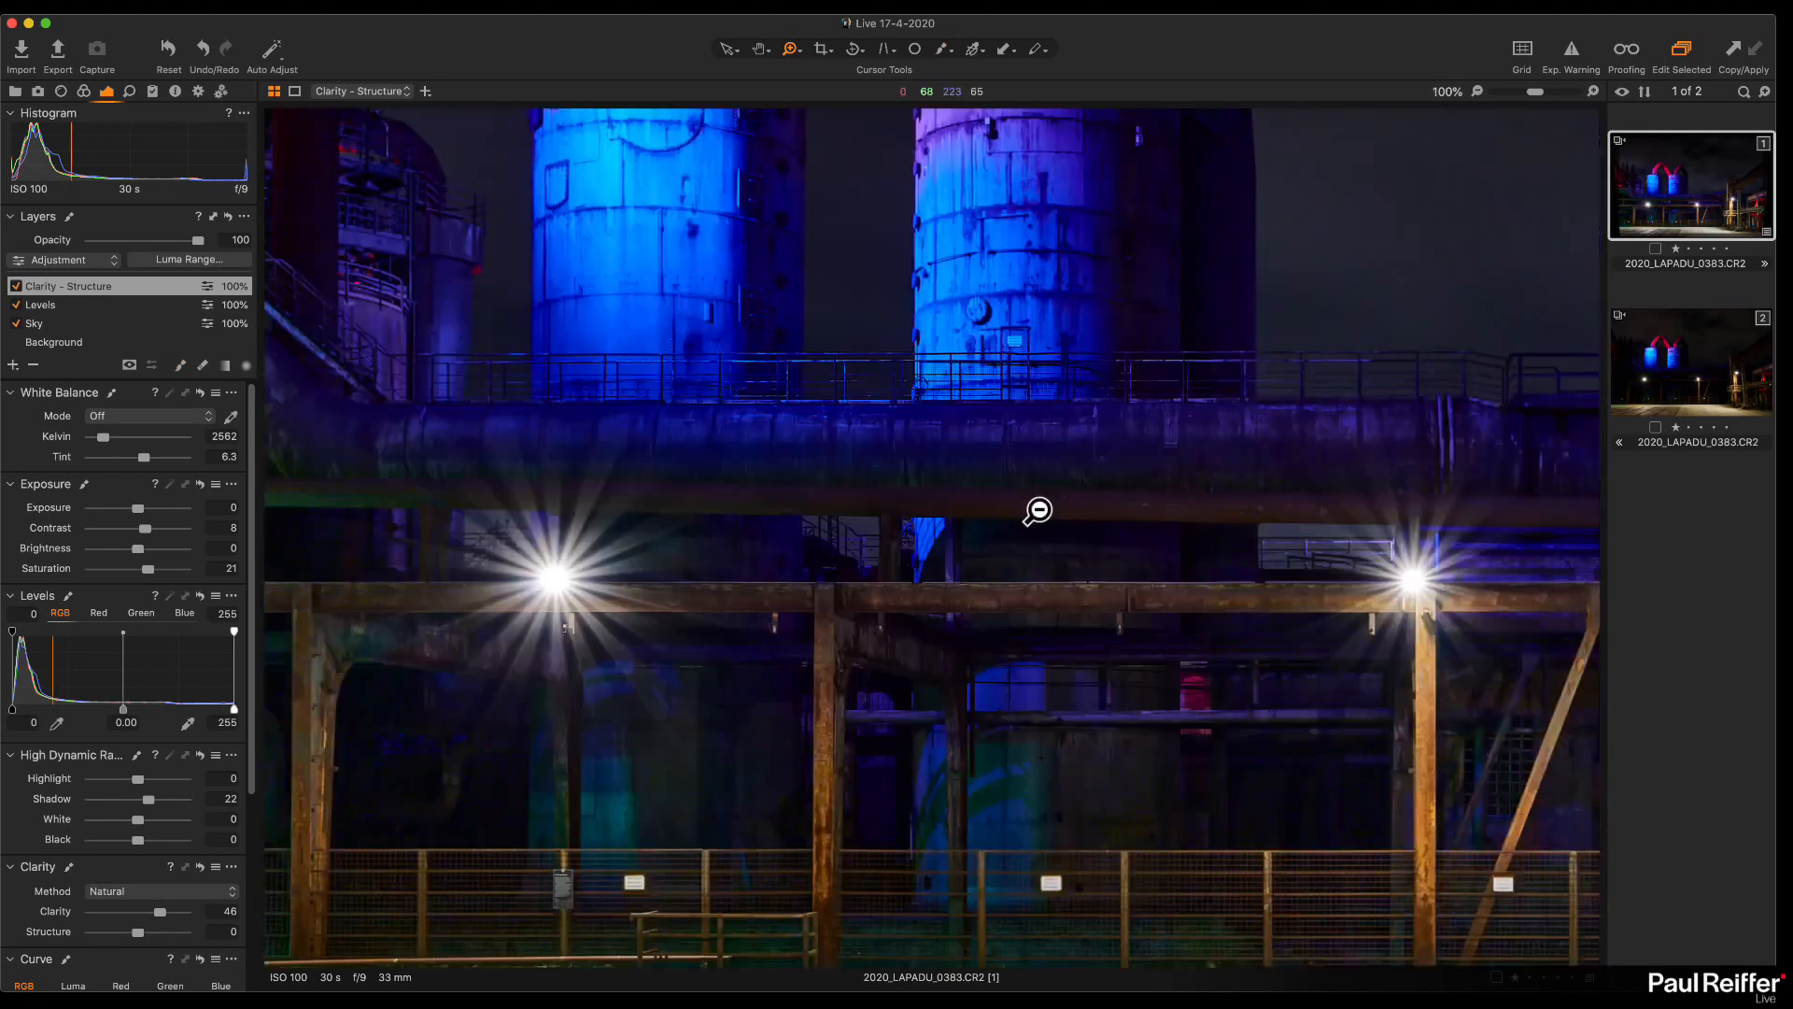
left_click(1675, 362)
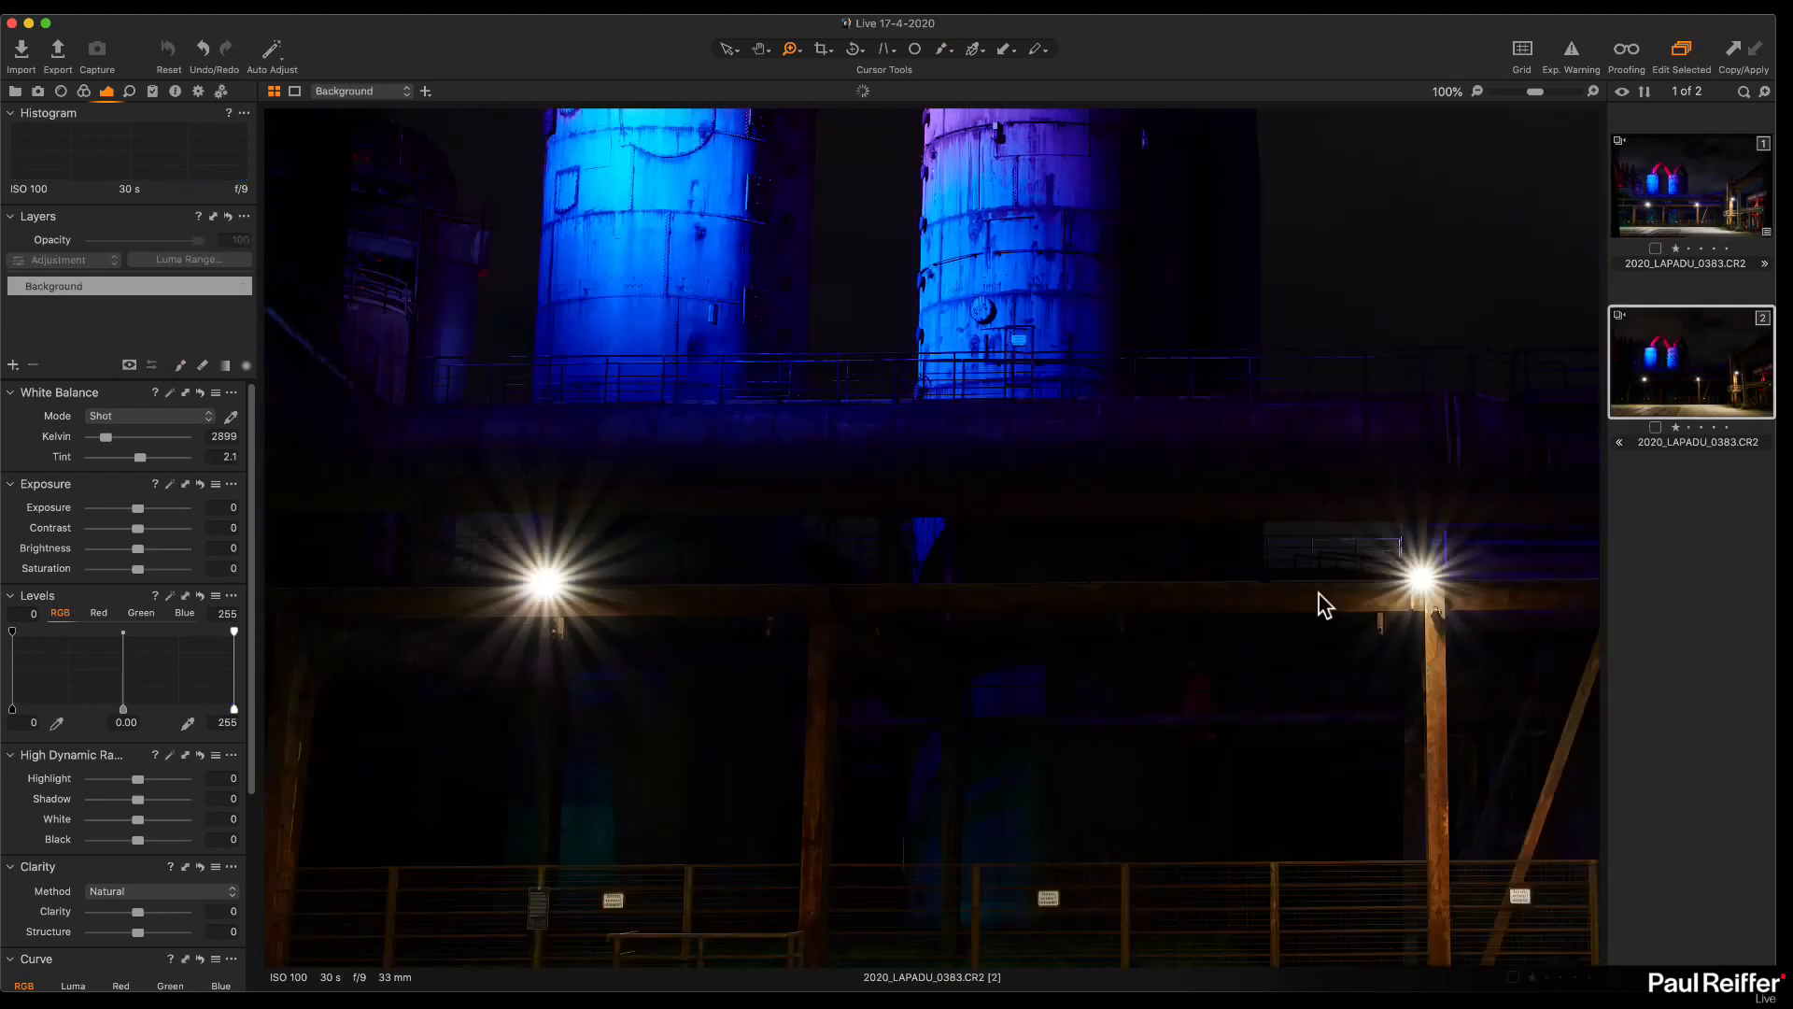
left_click(1678, 207)
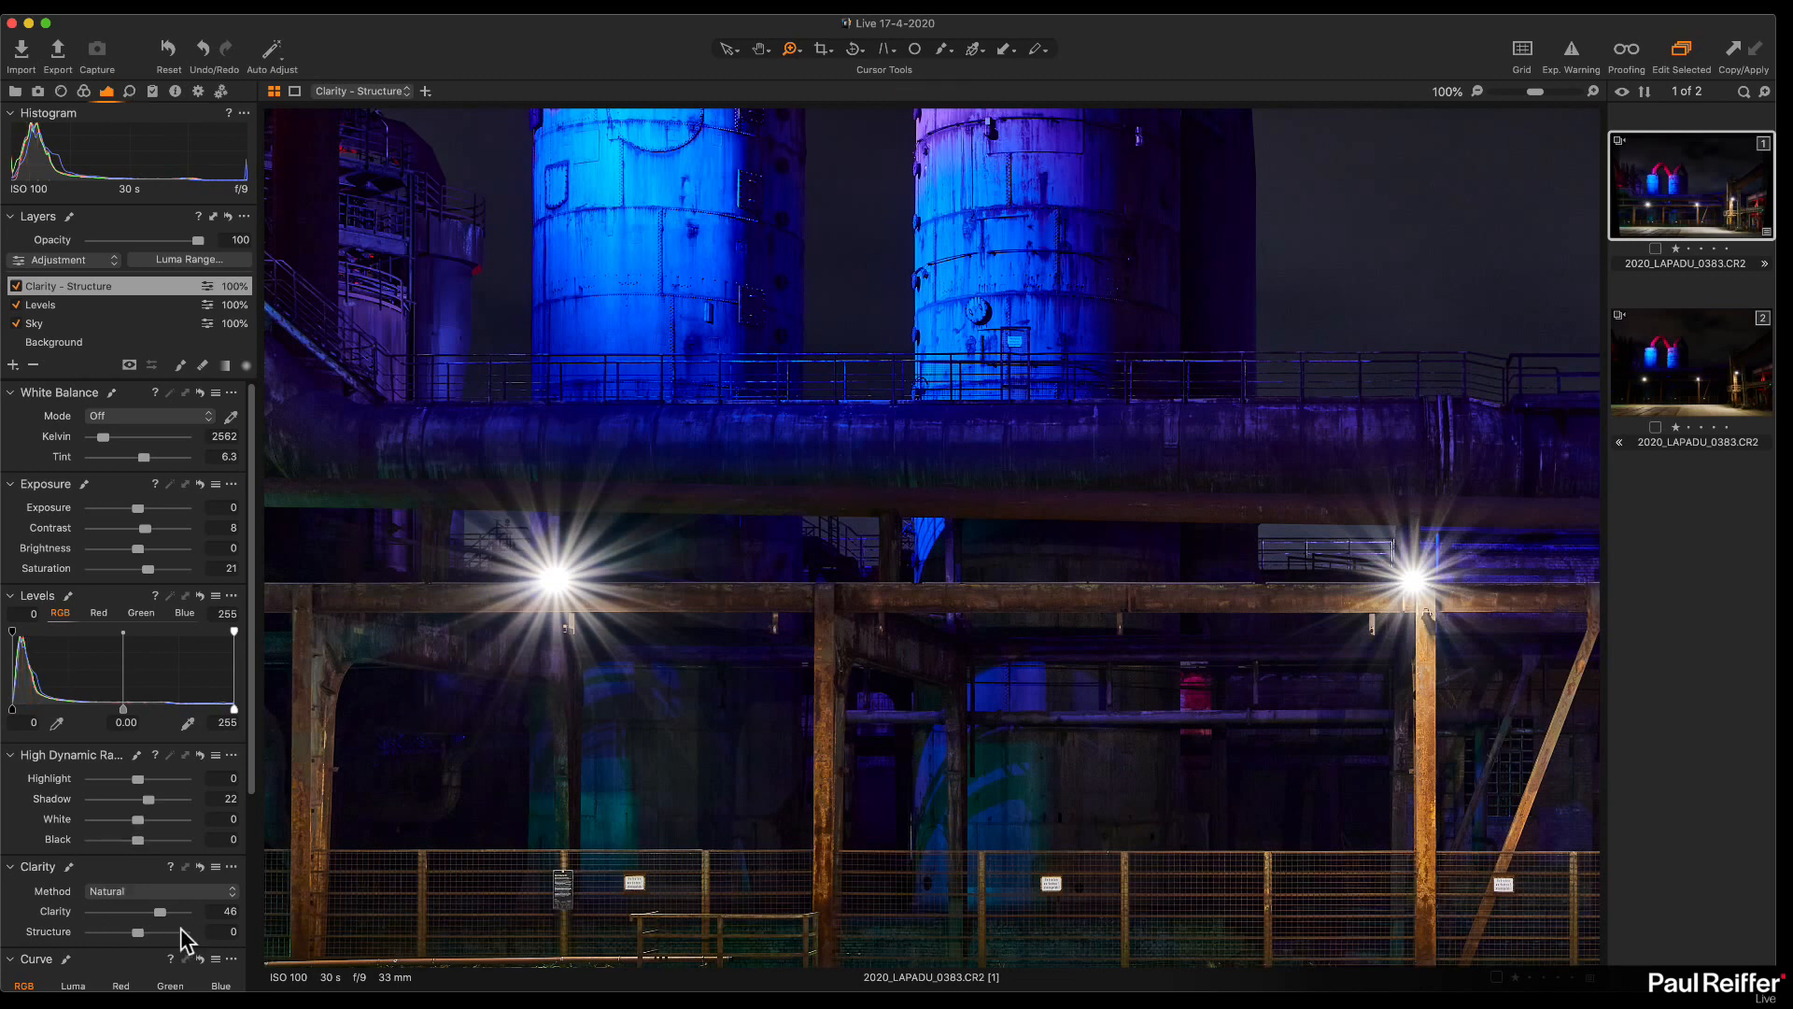
left_click(72, 342)
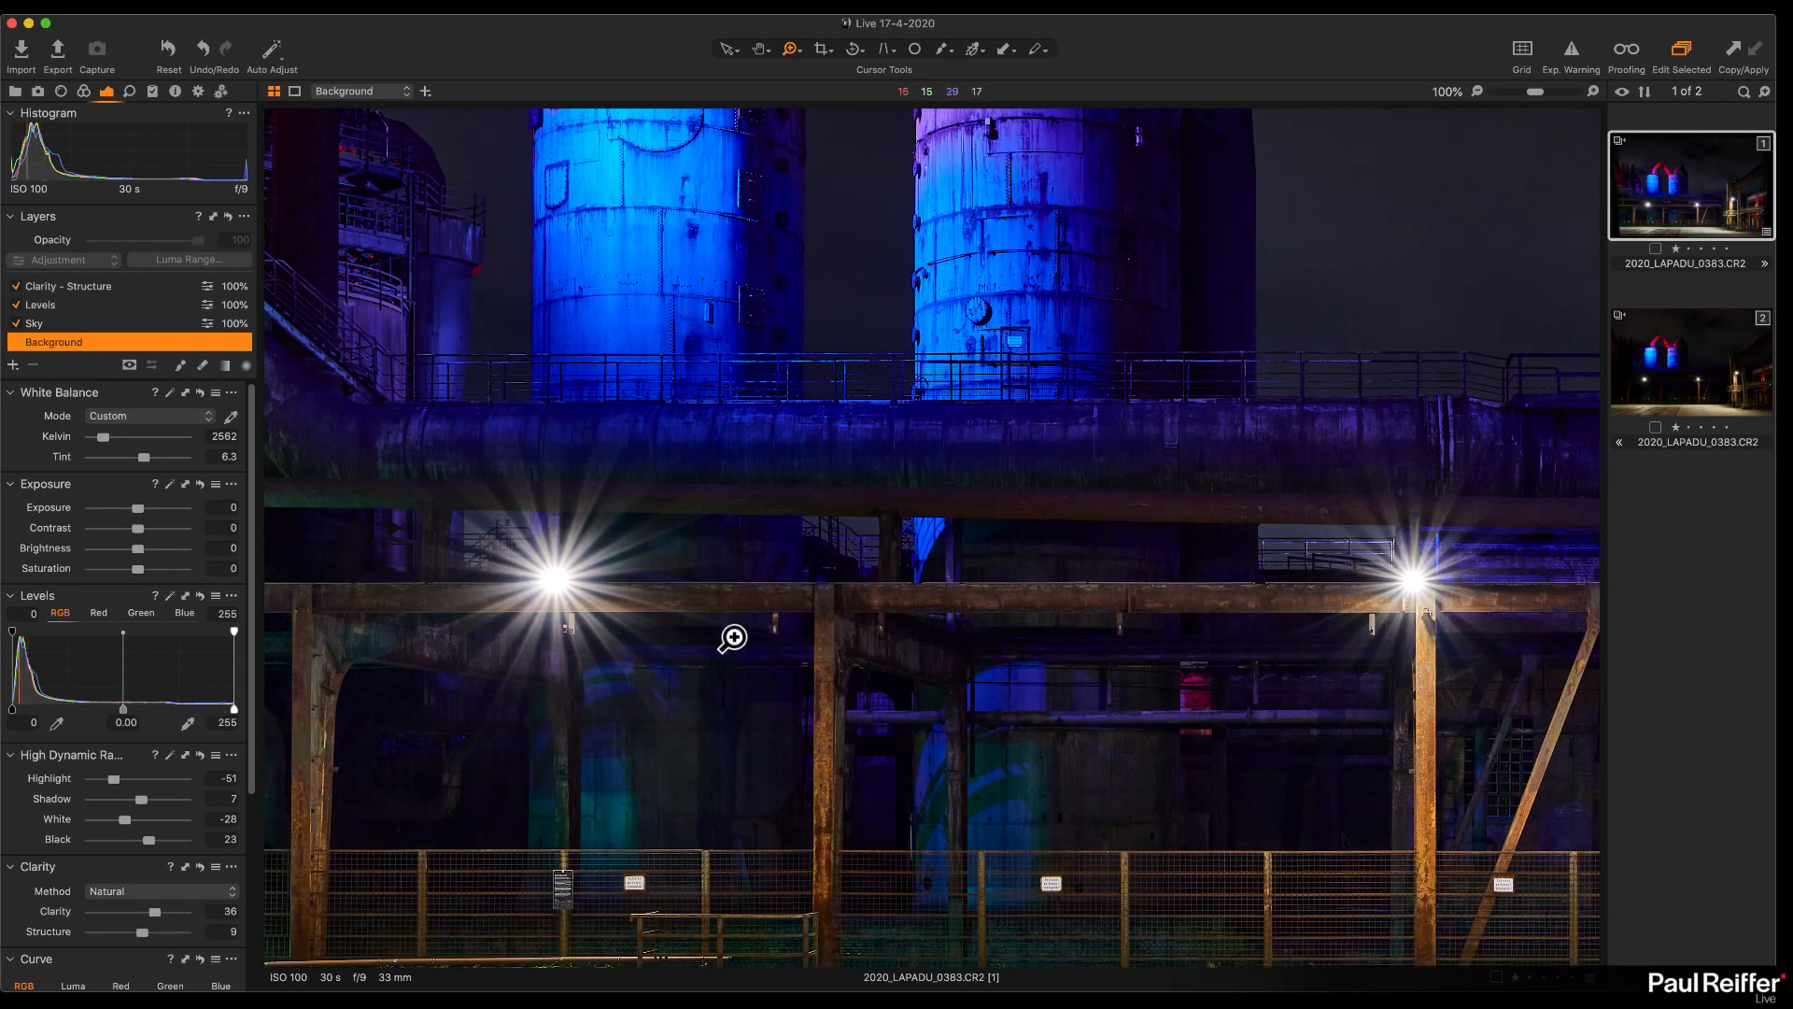
left_click(953, 495)
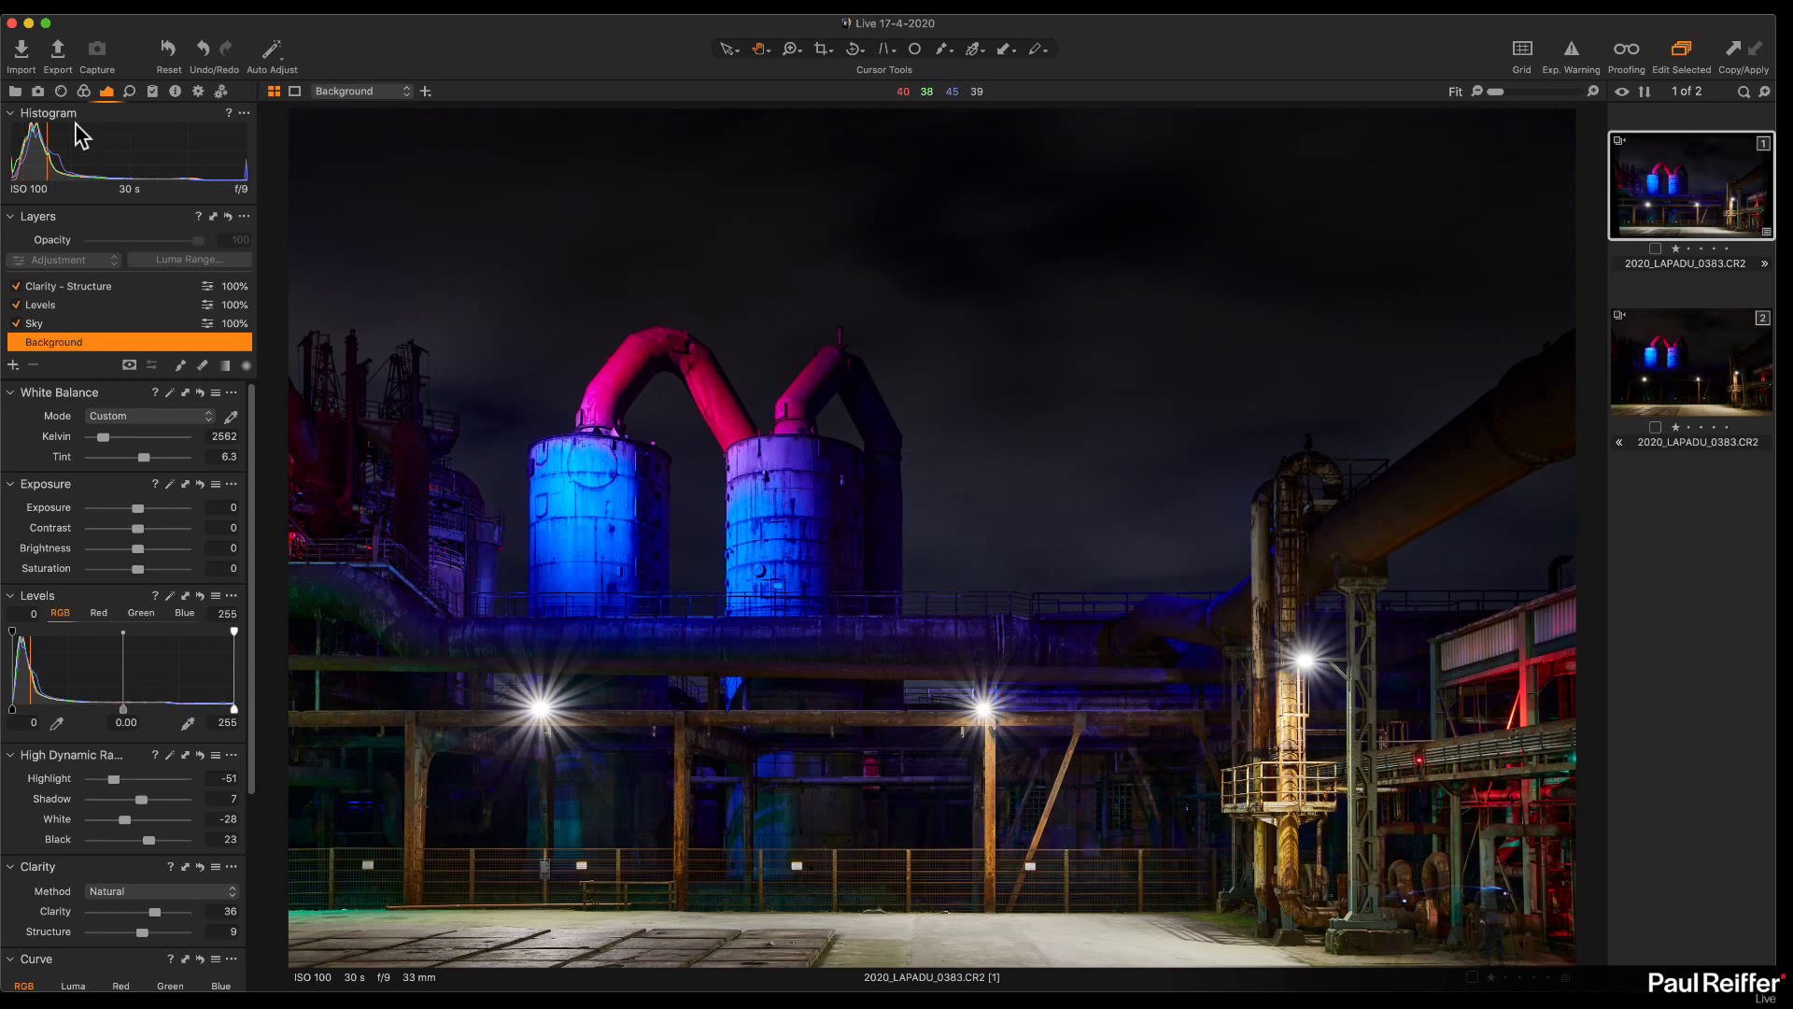
Step: Open the user collection containing the Wanaka tree image and show that image's layers and exposure adjustments
left_click(16, 92)
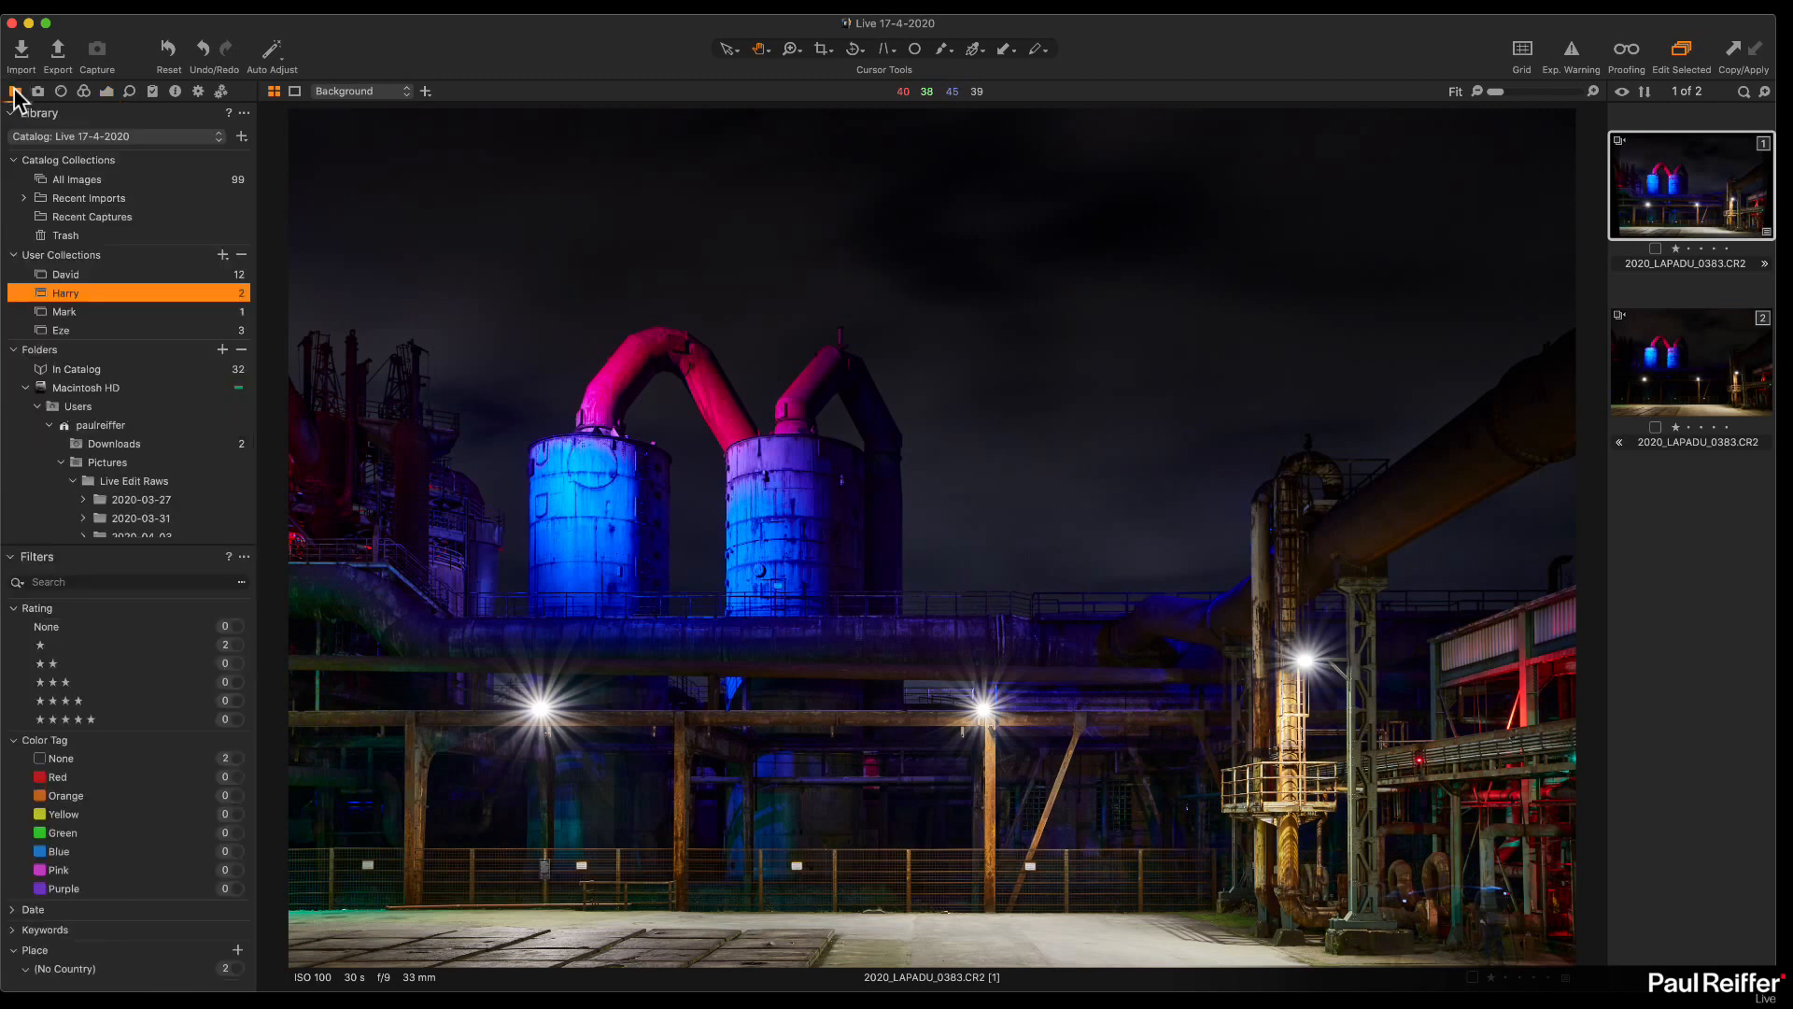
left_click(83, 276)
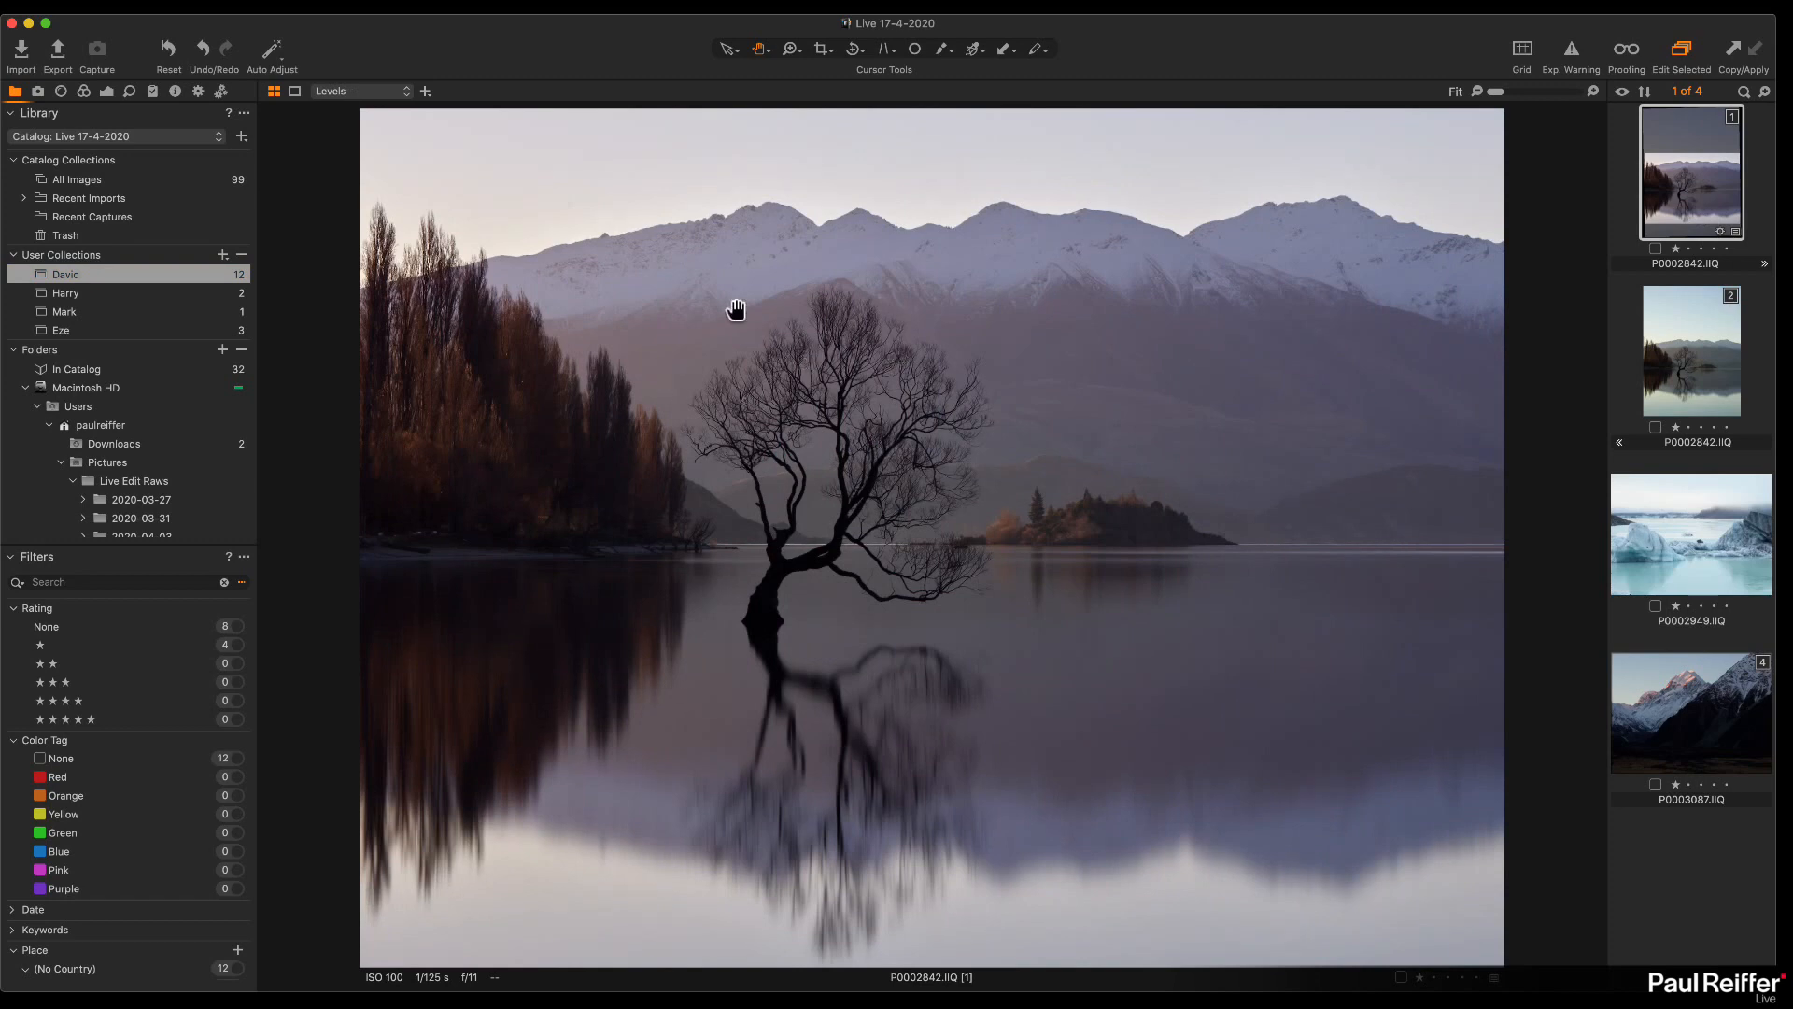
left_click(107, 92)
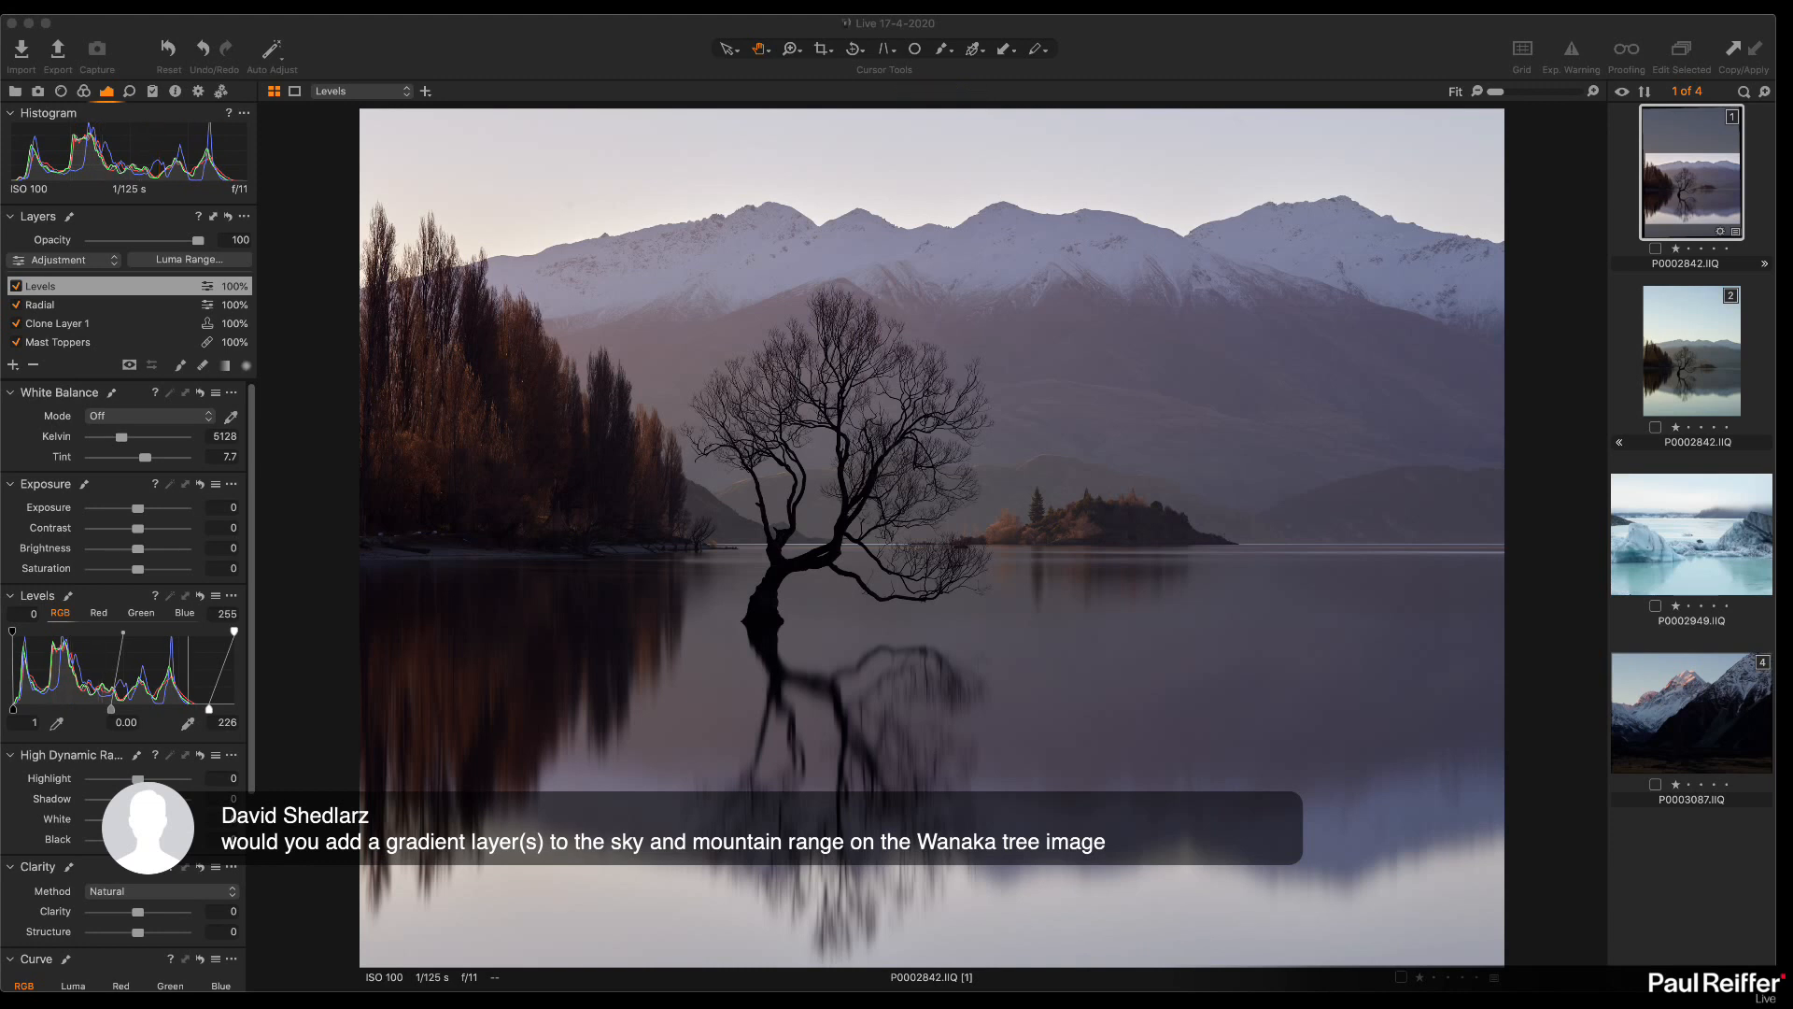
Step: Add an empty layer named Sky and draw a linear gradient mask fading from the sky down through the mountains
left_click(14, 365)
left_click(47, 371)
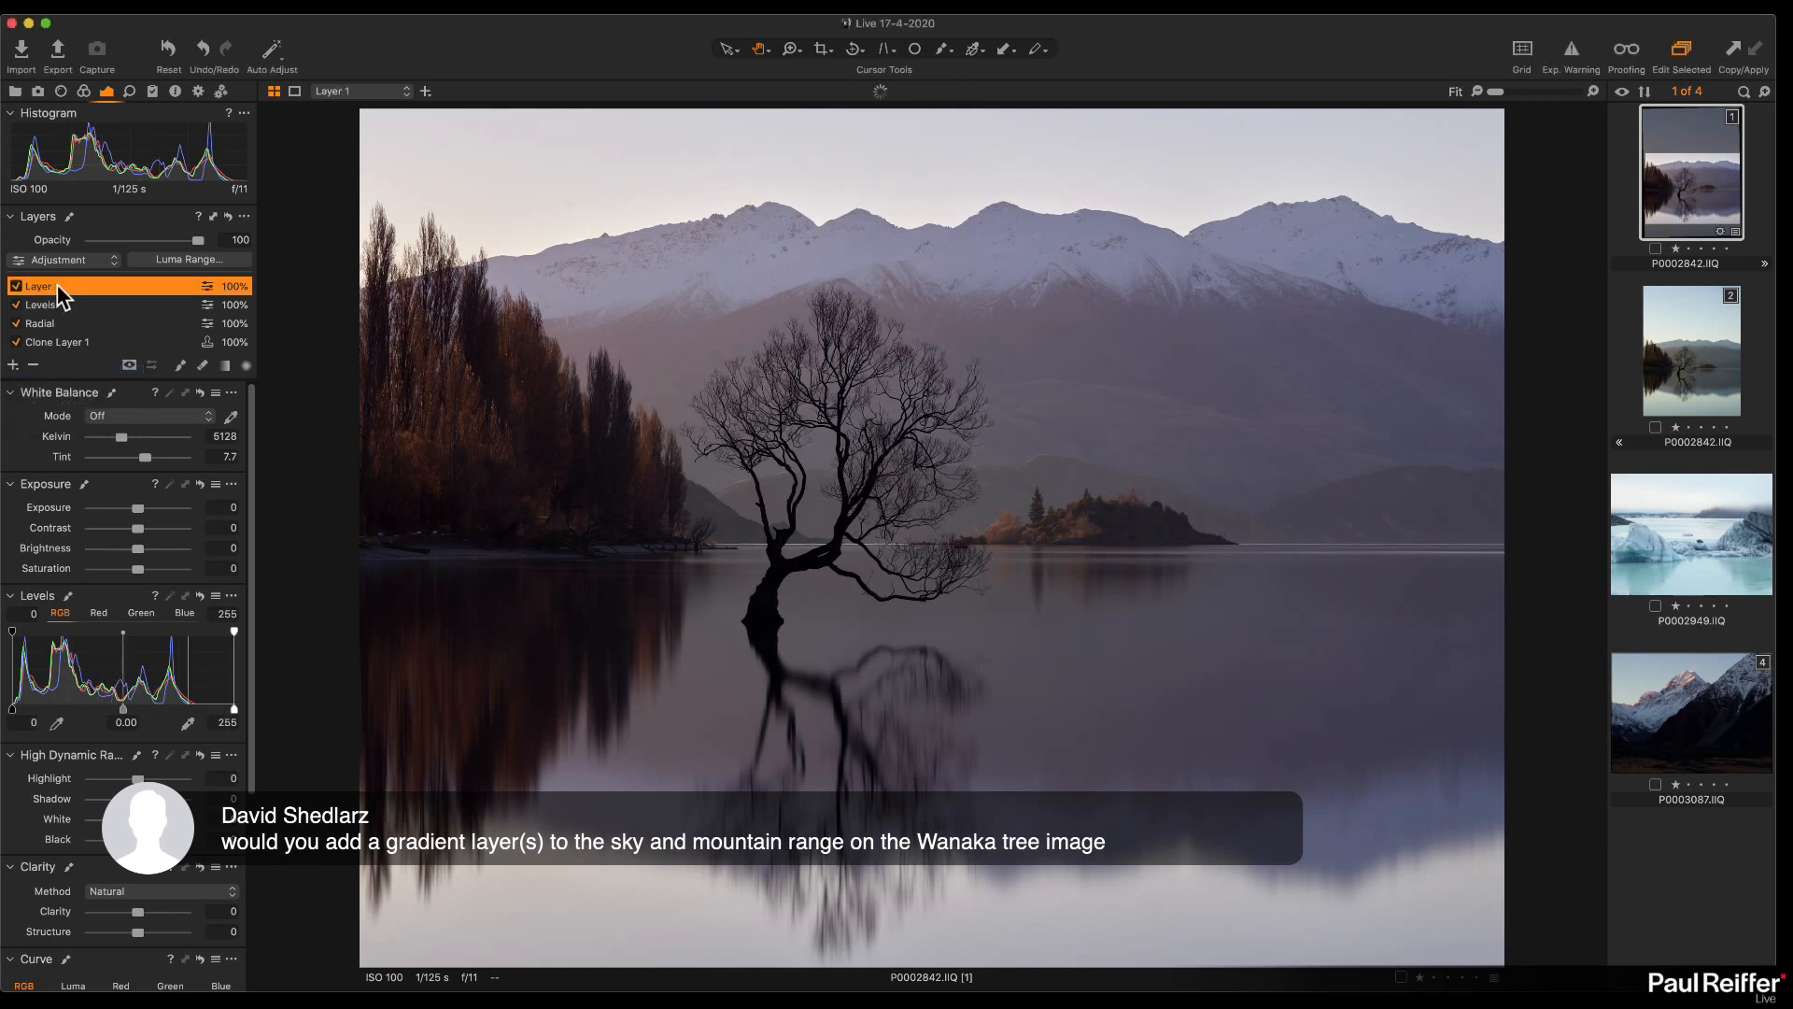
double_click(44, 292)
type("Sky")
key("Return")
left_click(228, 365)
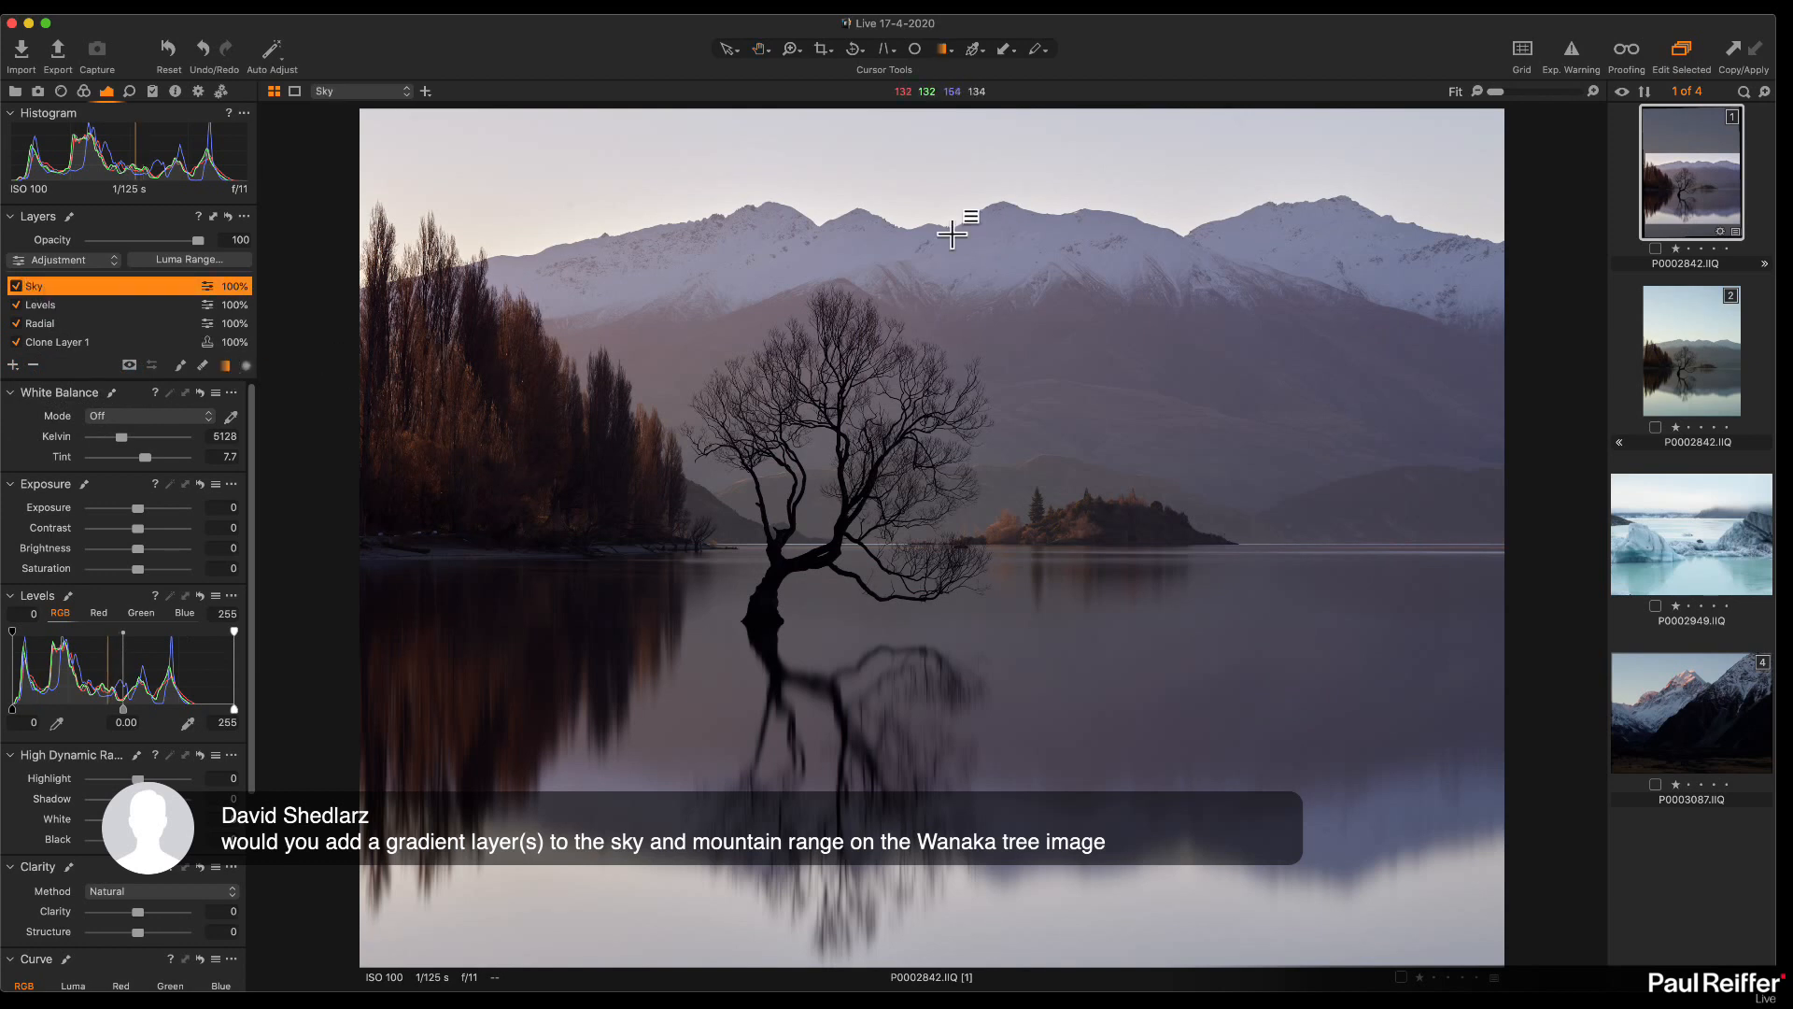
left_click_drag(881, 192, 871, 422)
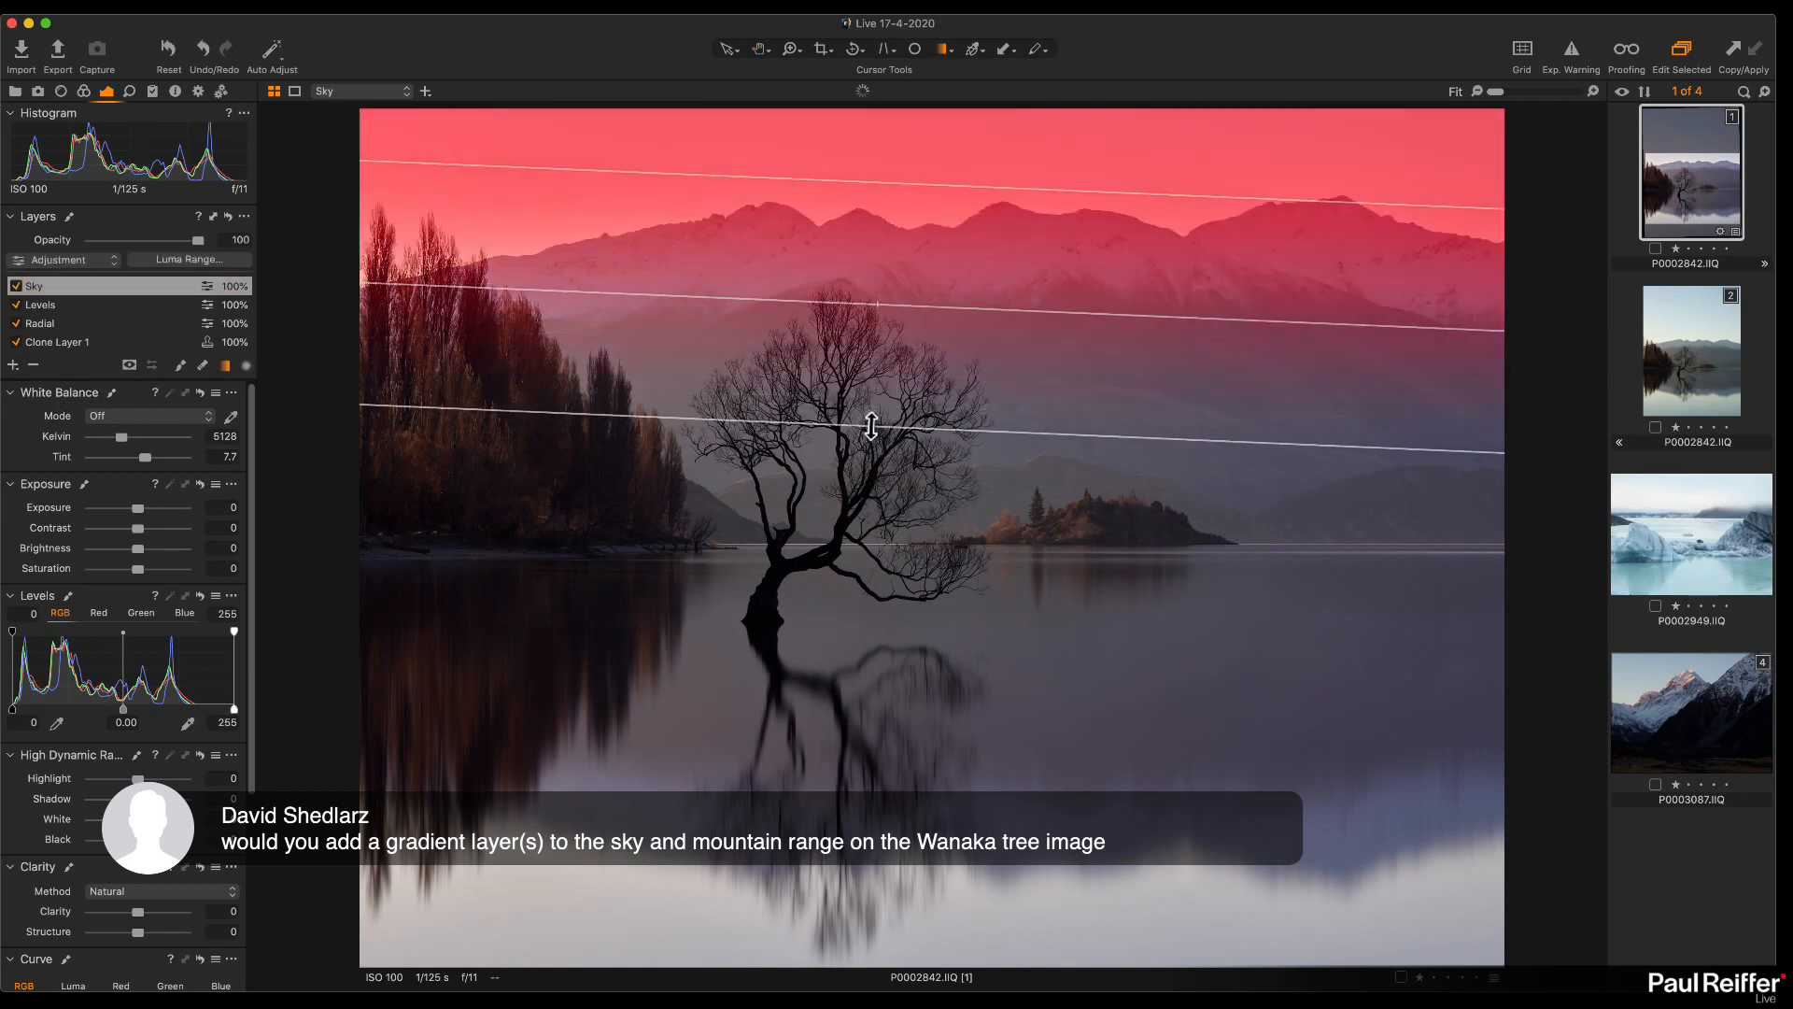
Step: Add a layer named Foreground and draw a linear gradient mask fading upward over the lake
left_click(12, 365)
double_click(39, 288)
type("Foreground")
key("Return")
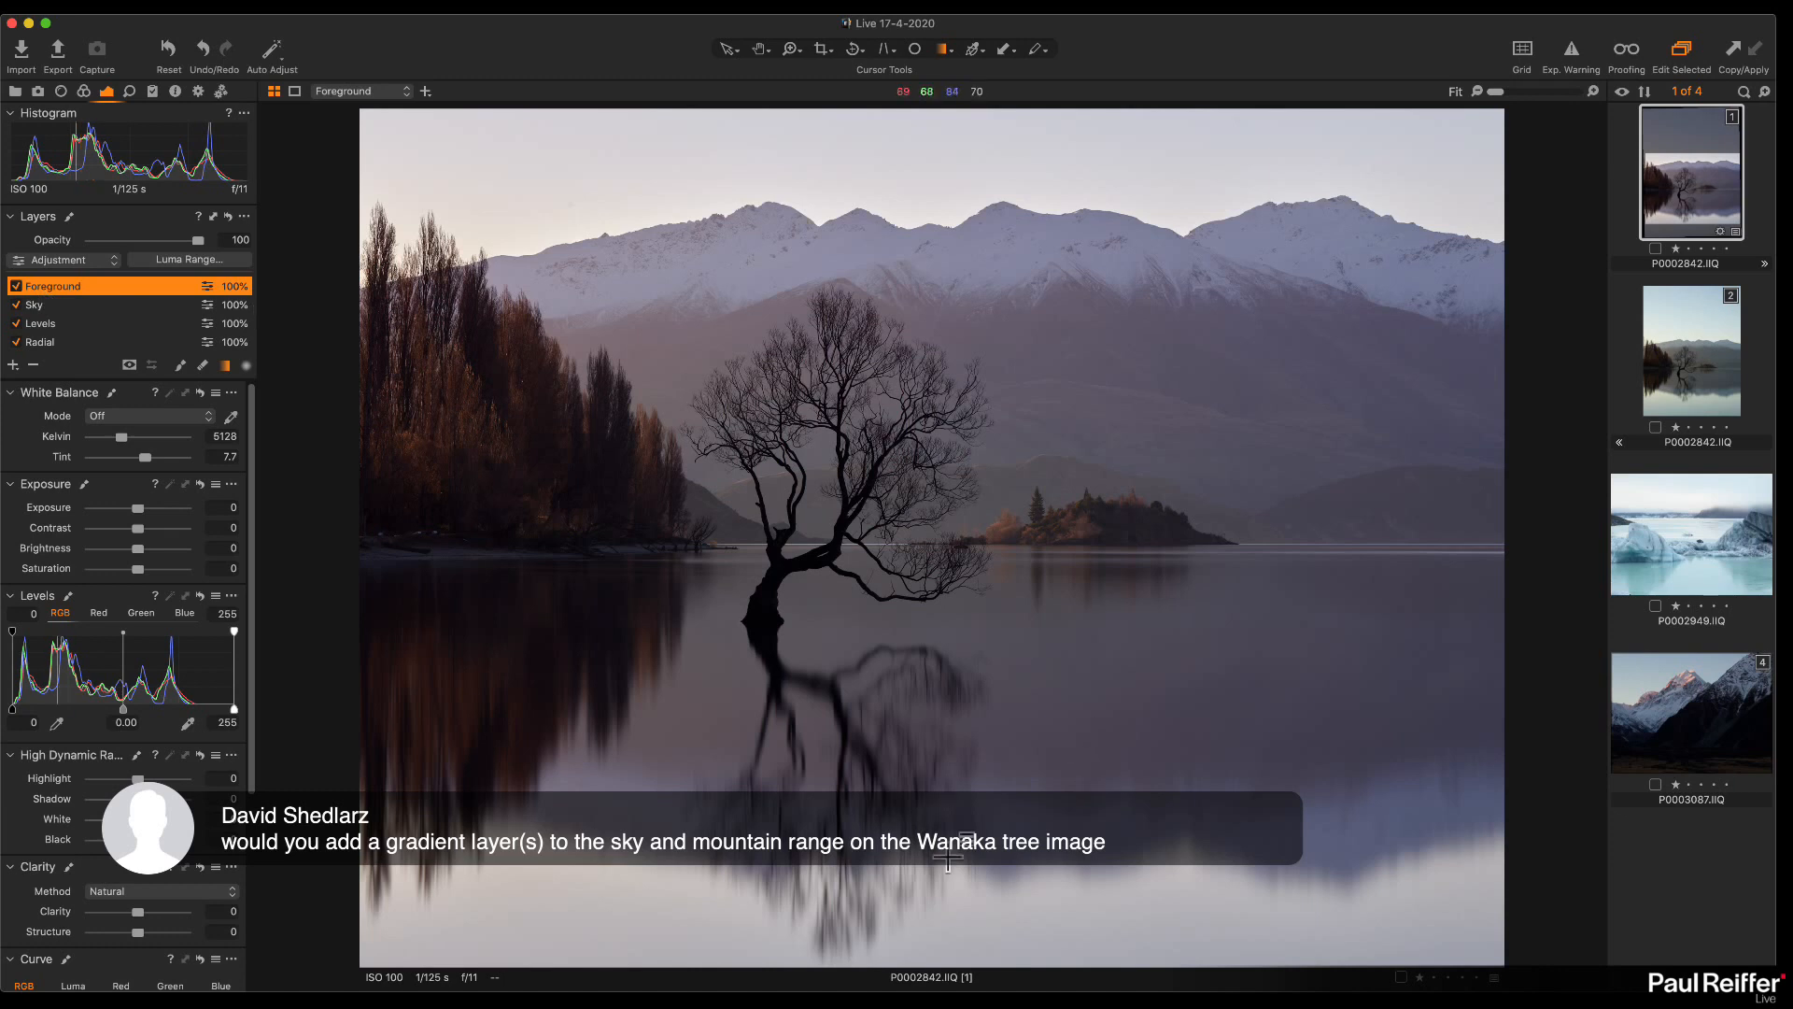
left_click_drag(963, 857, 961, 592)
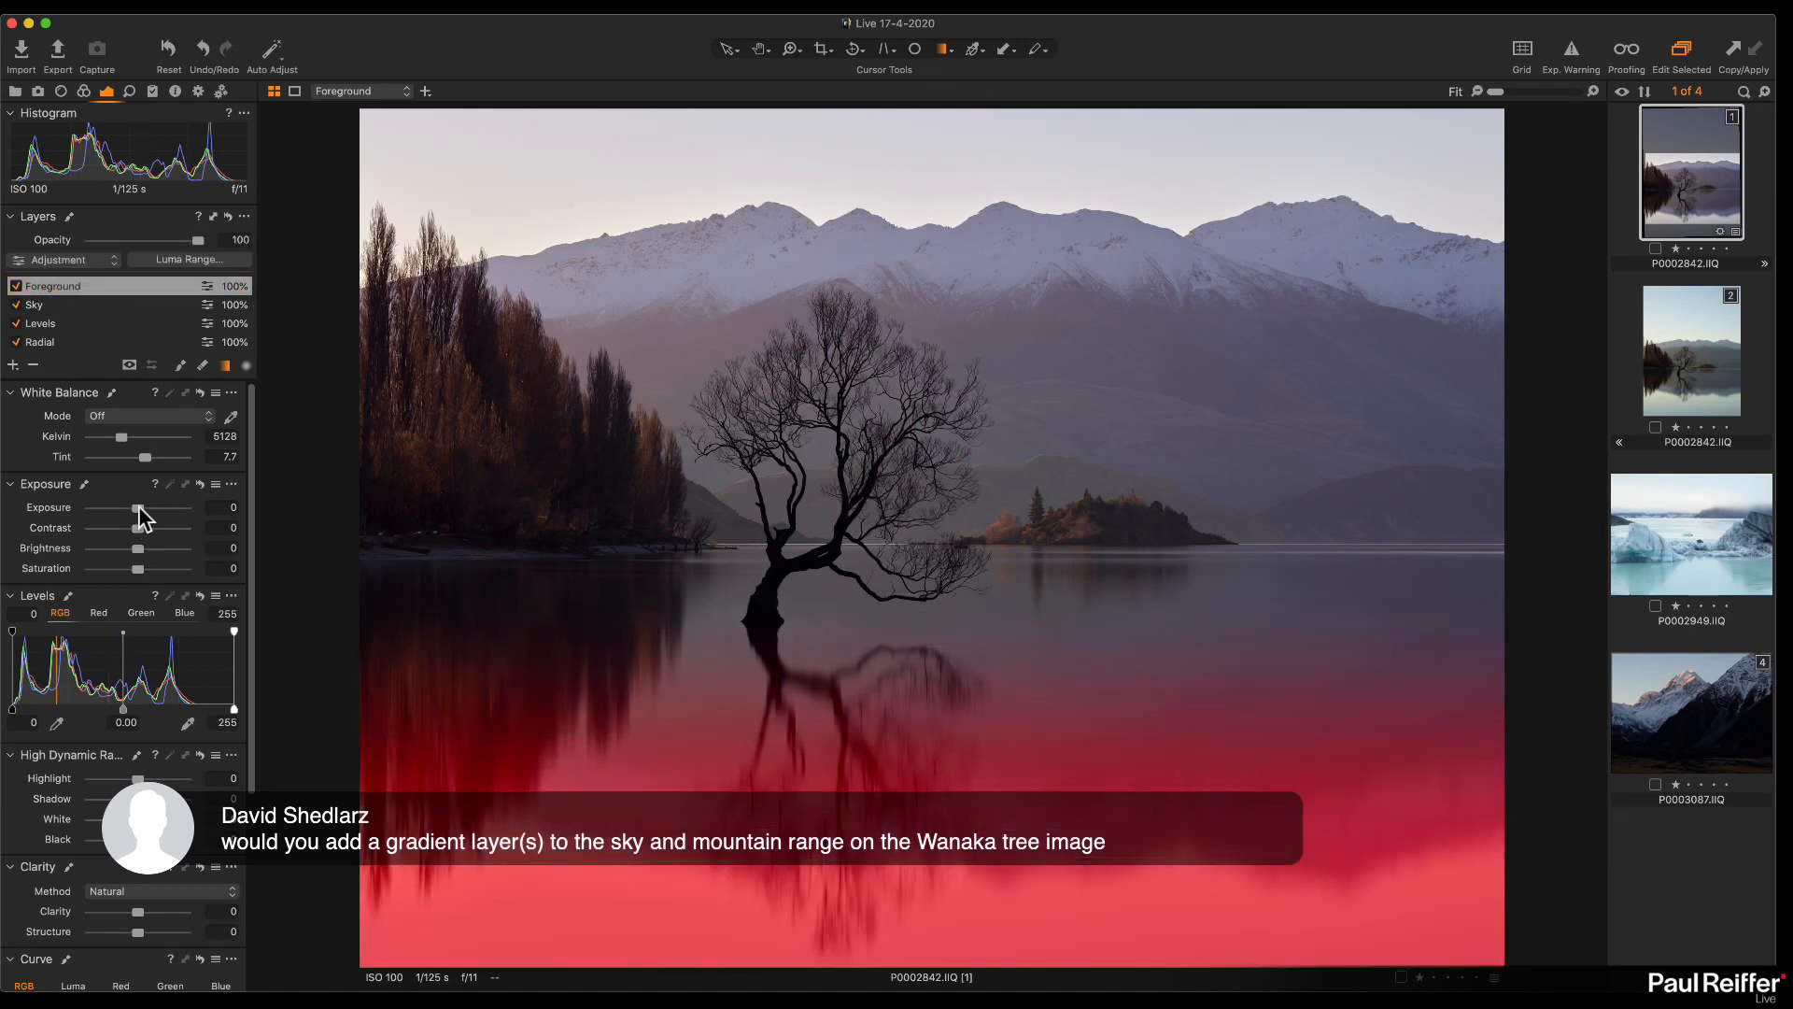
Step: Balance the tree image's exposure: lower it slightly on Foreground, set Sky to -0.35 and Background to 0.22
left_click_drag(137, 509, 133, 512)
left_click(83, 307)
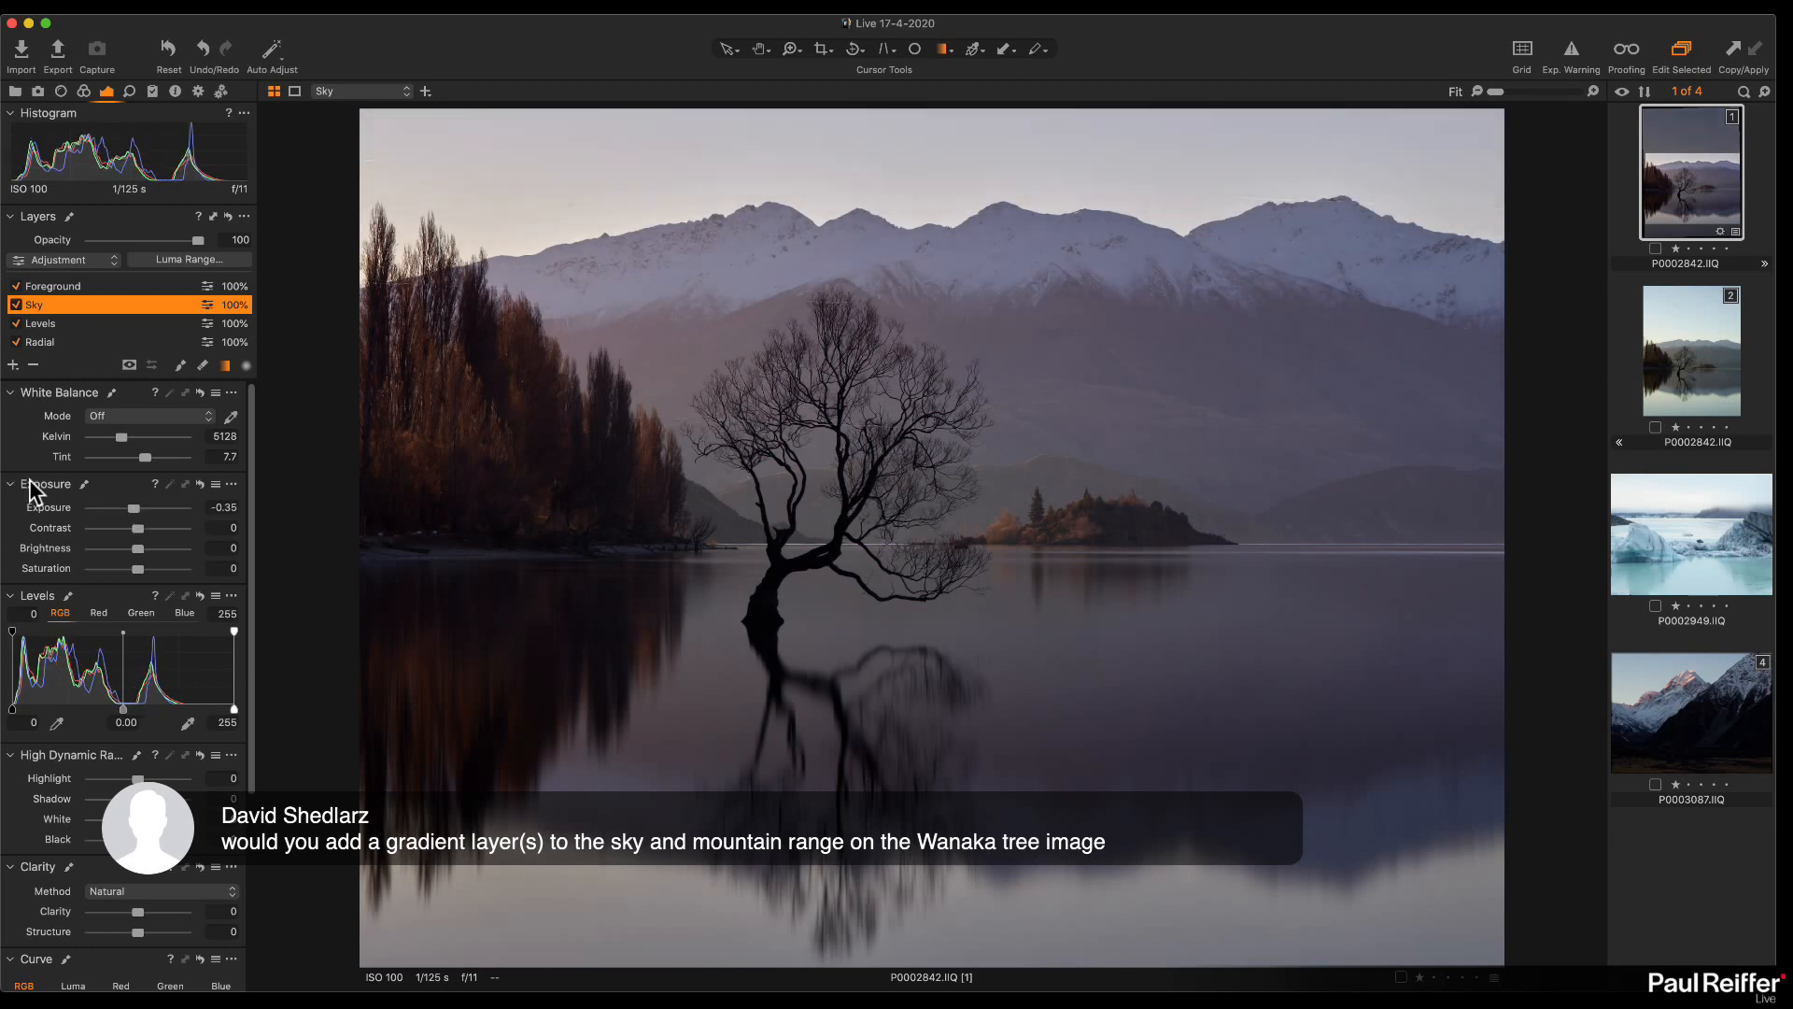
scroll(71, 317, "down", 4)
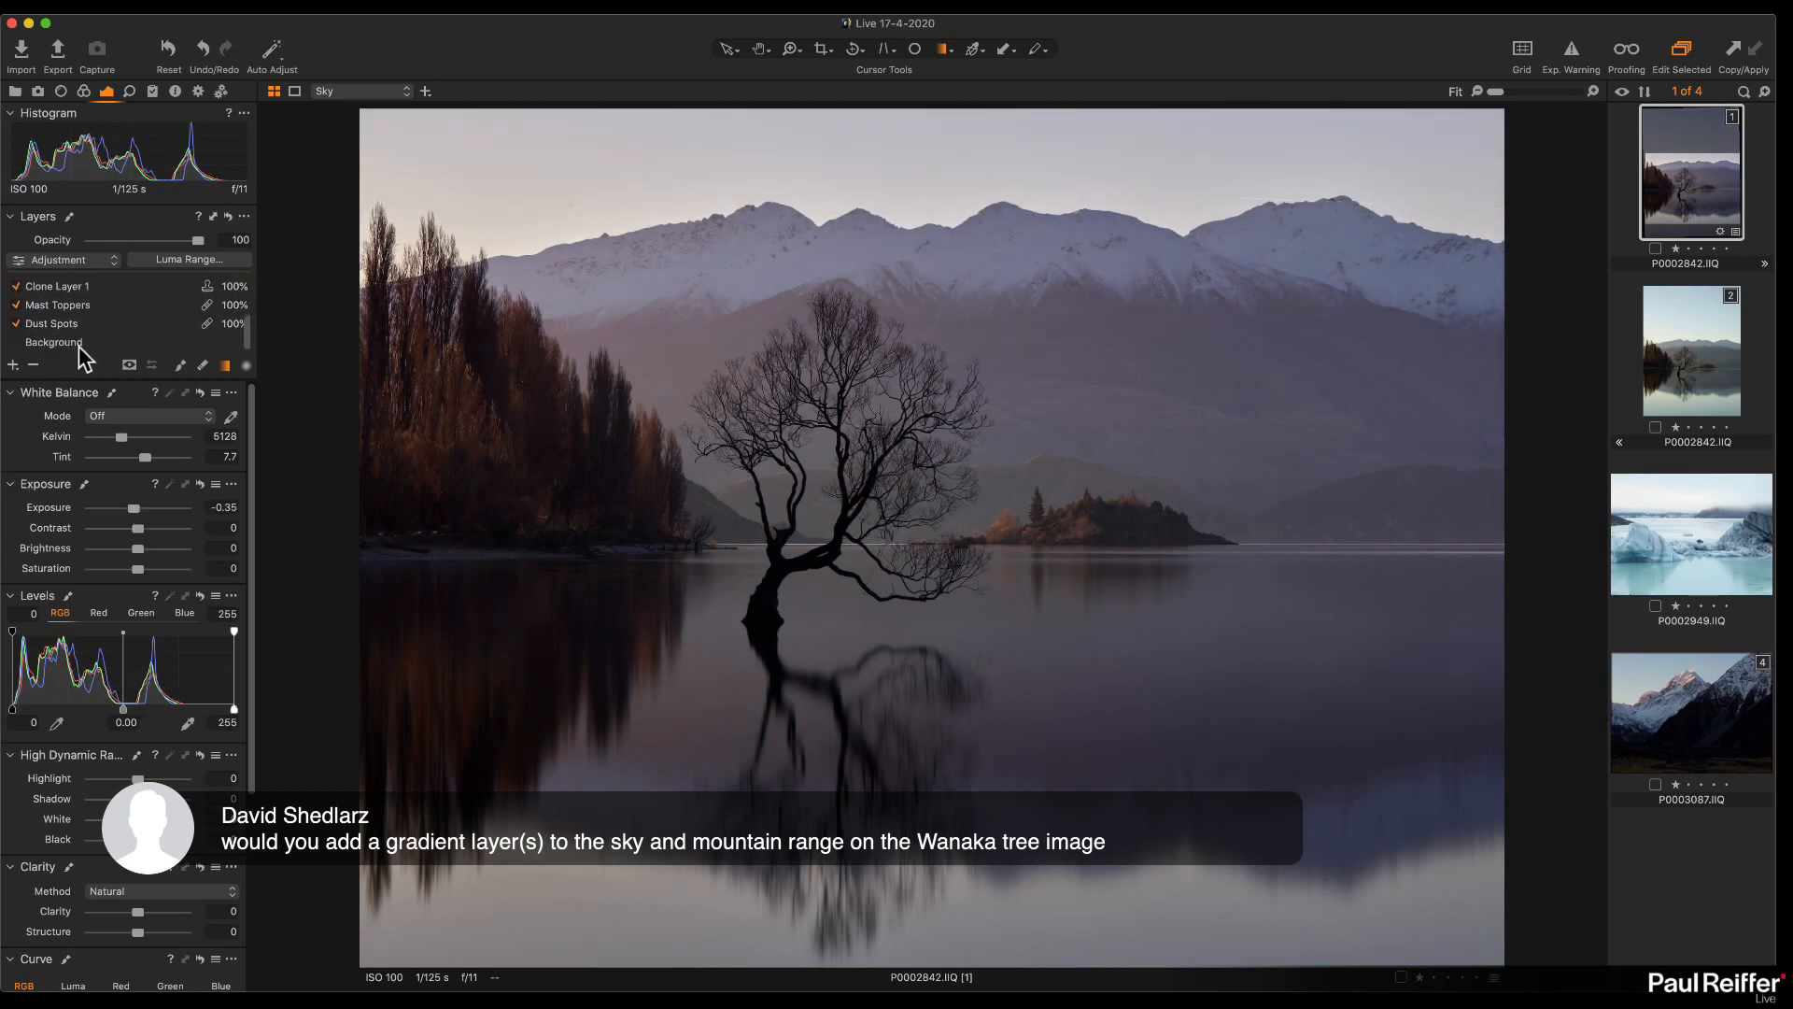
left_click(77, 343)
left_click_drag(138, 505, 145, 509)
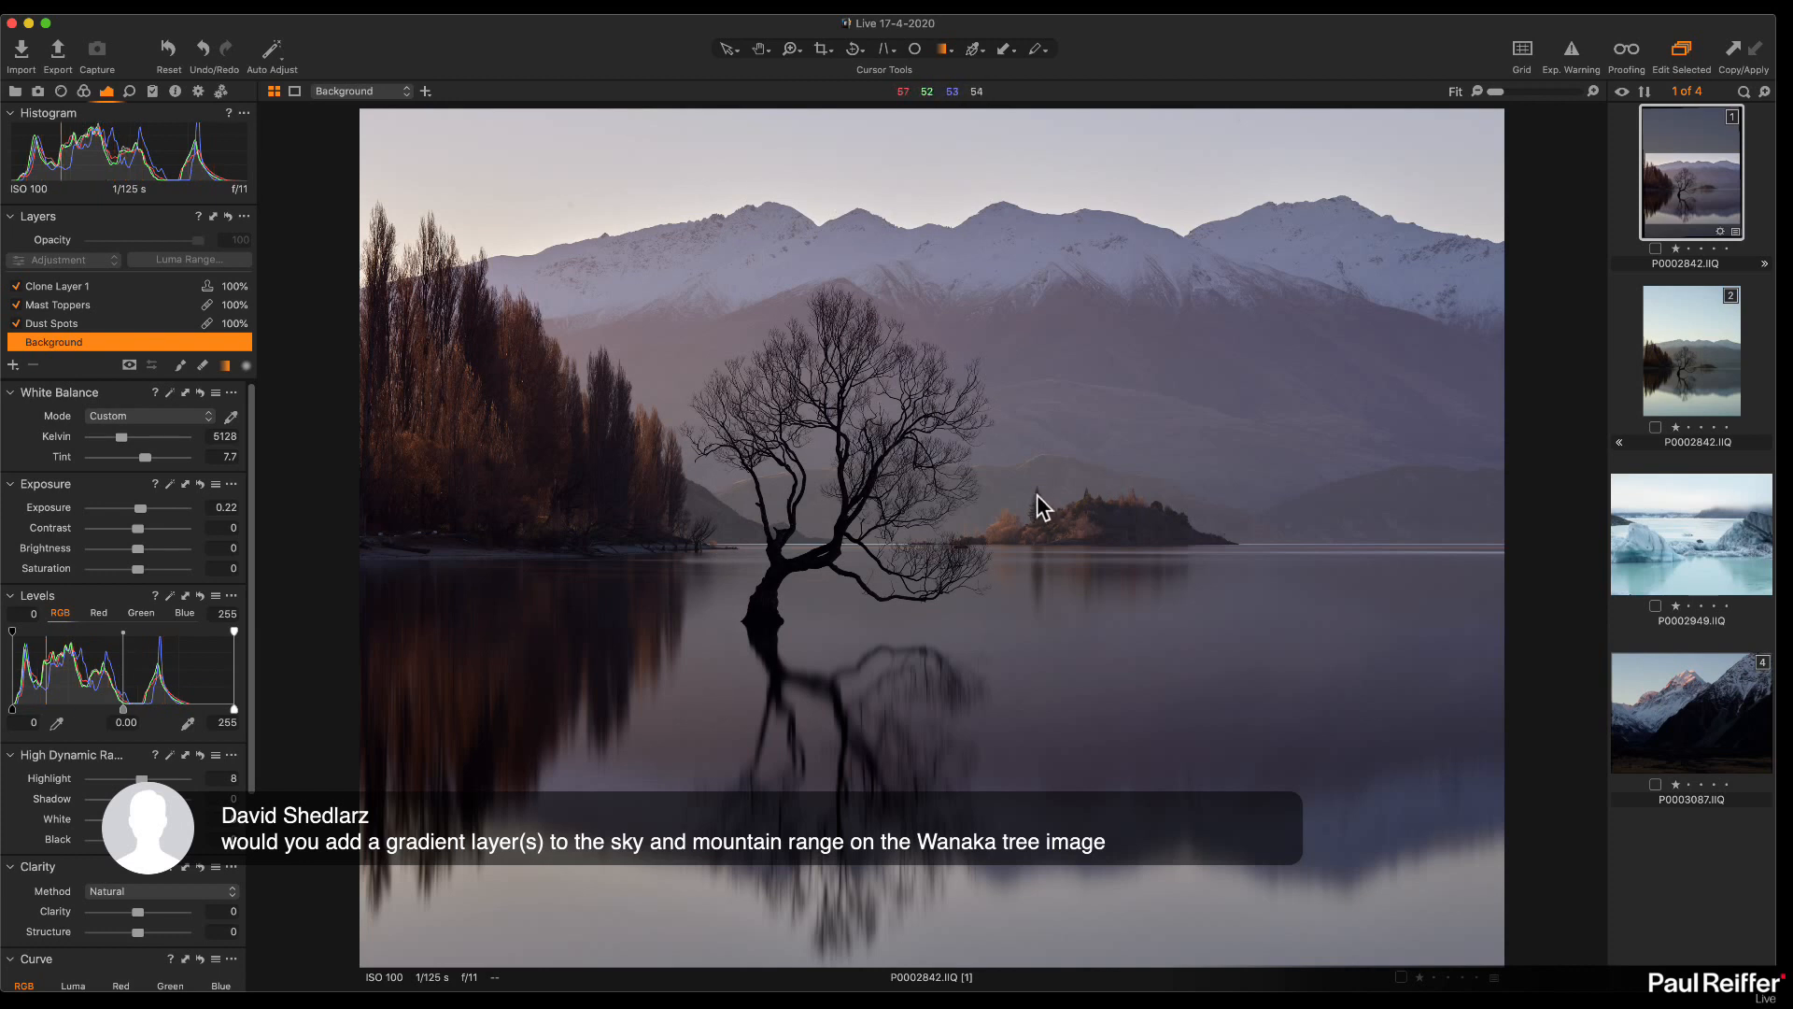
Step: Return to the industrial night photo's collection and compare its reset and edited variants
left_click(14, 90)
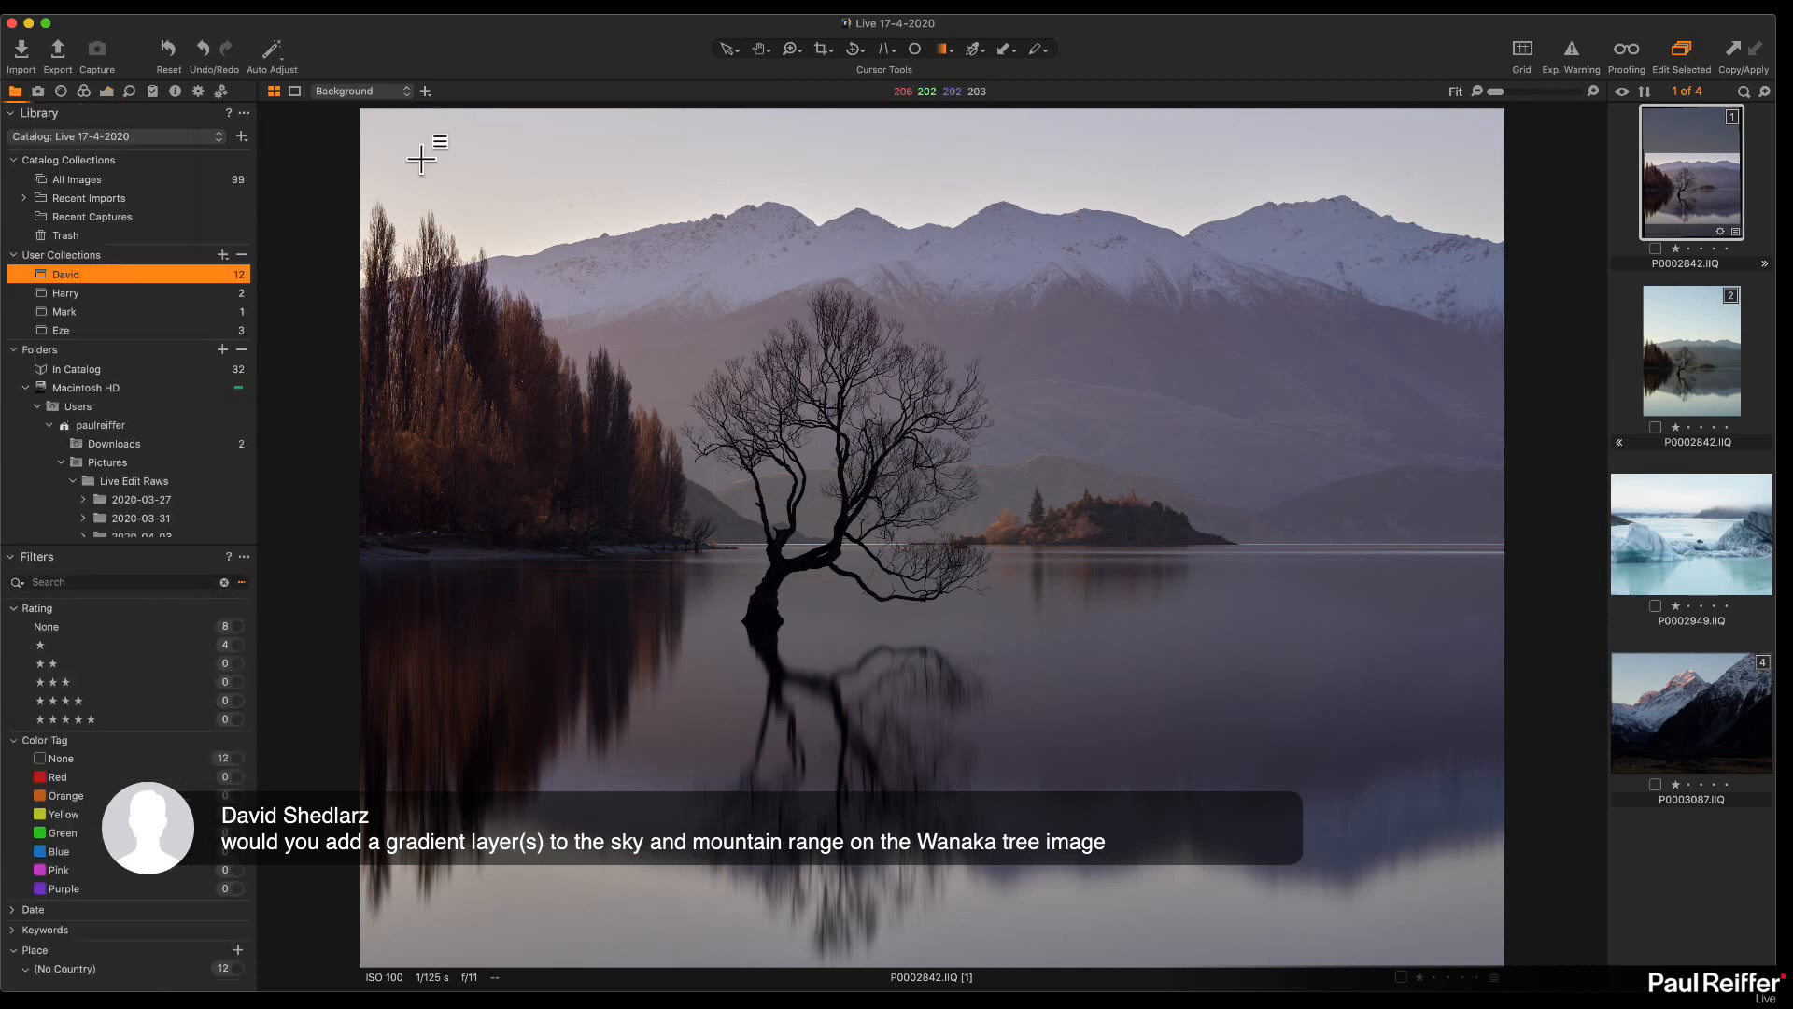
left_click(128, 297)
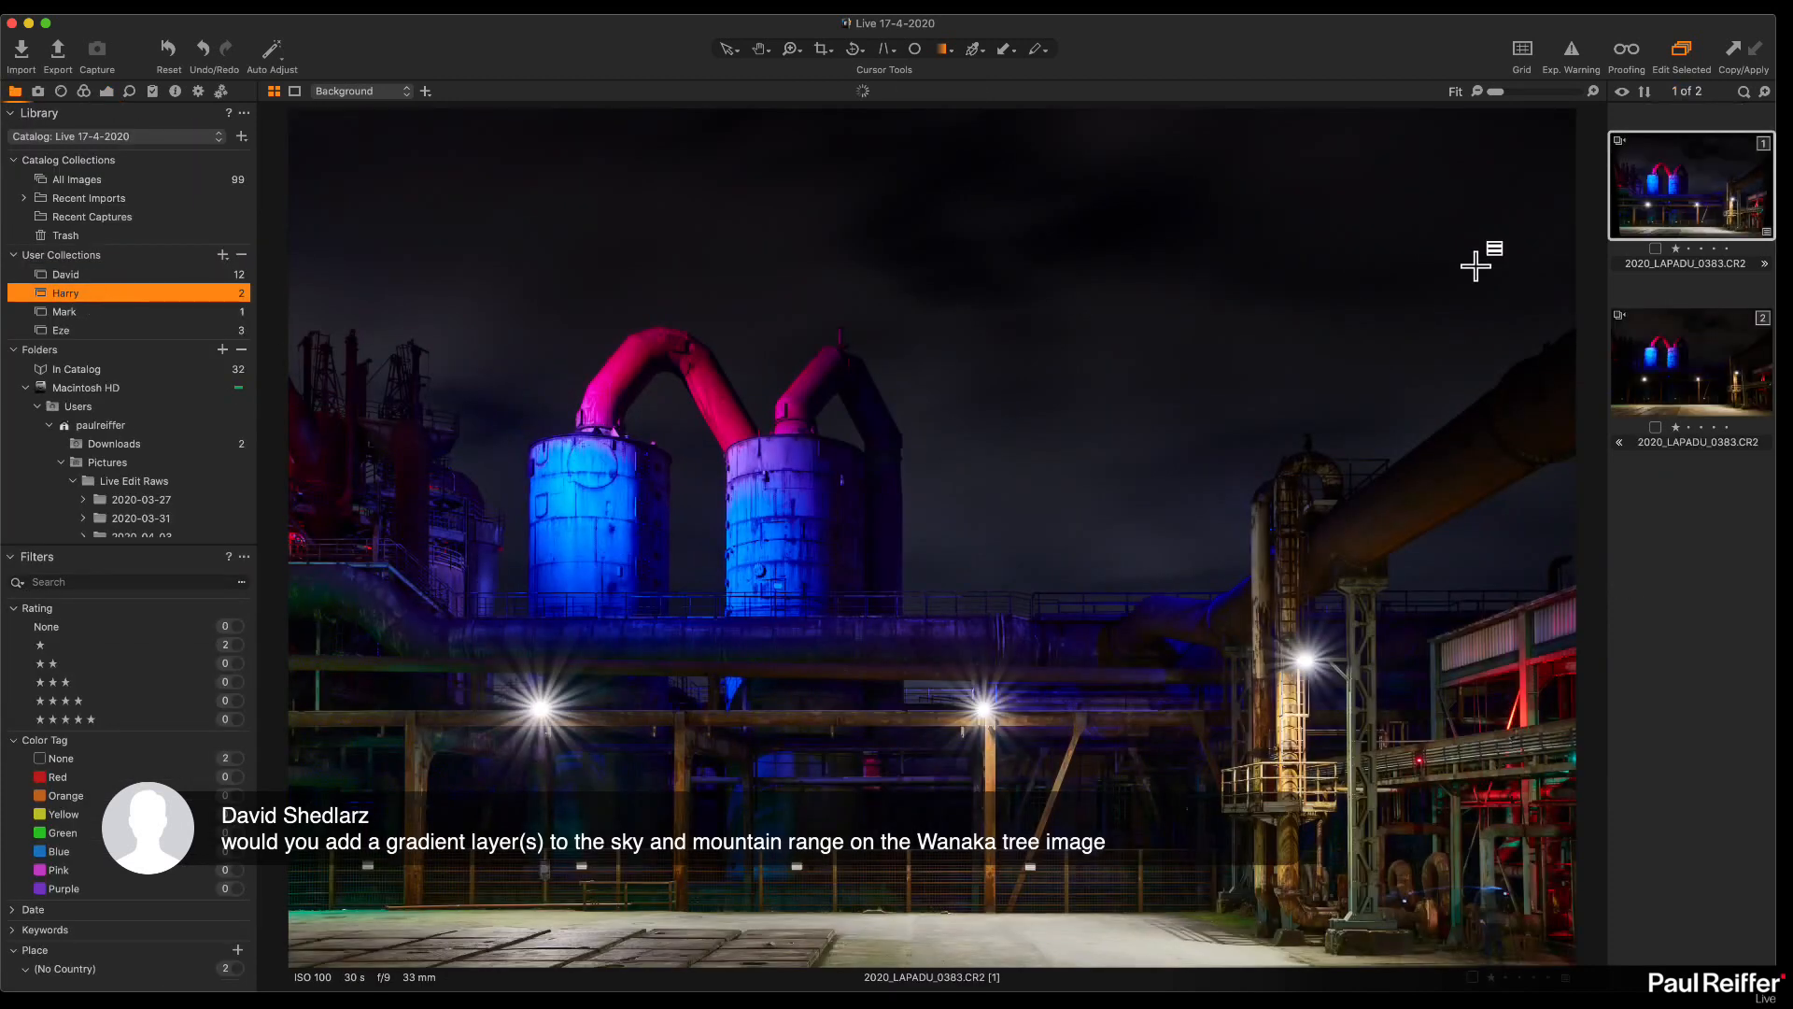
left_click(1705, 357)
left_click(1688, 210)
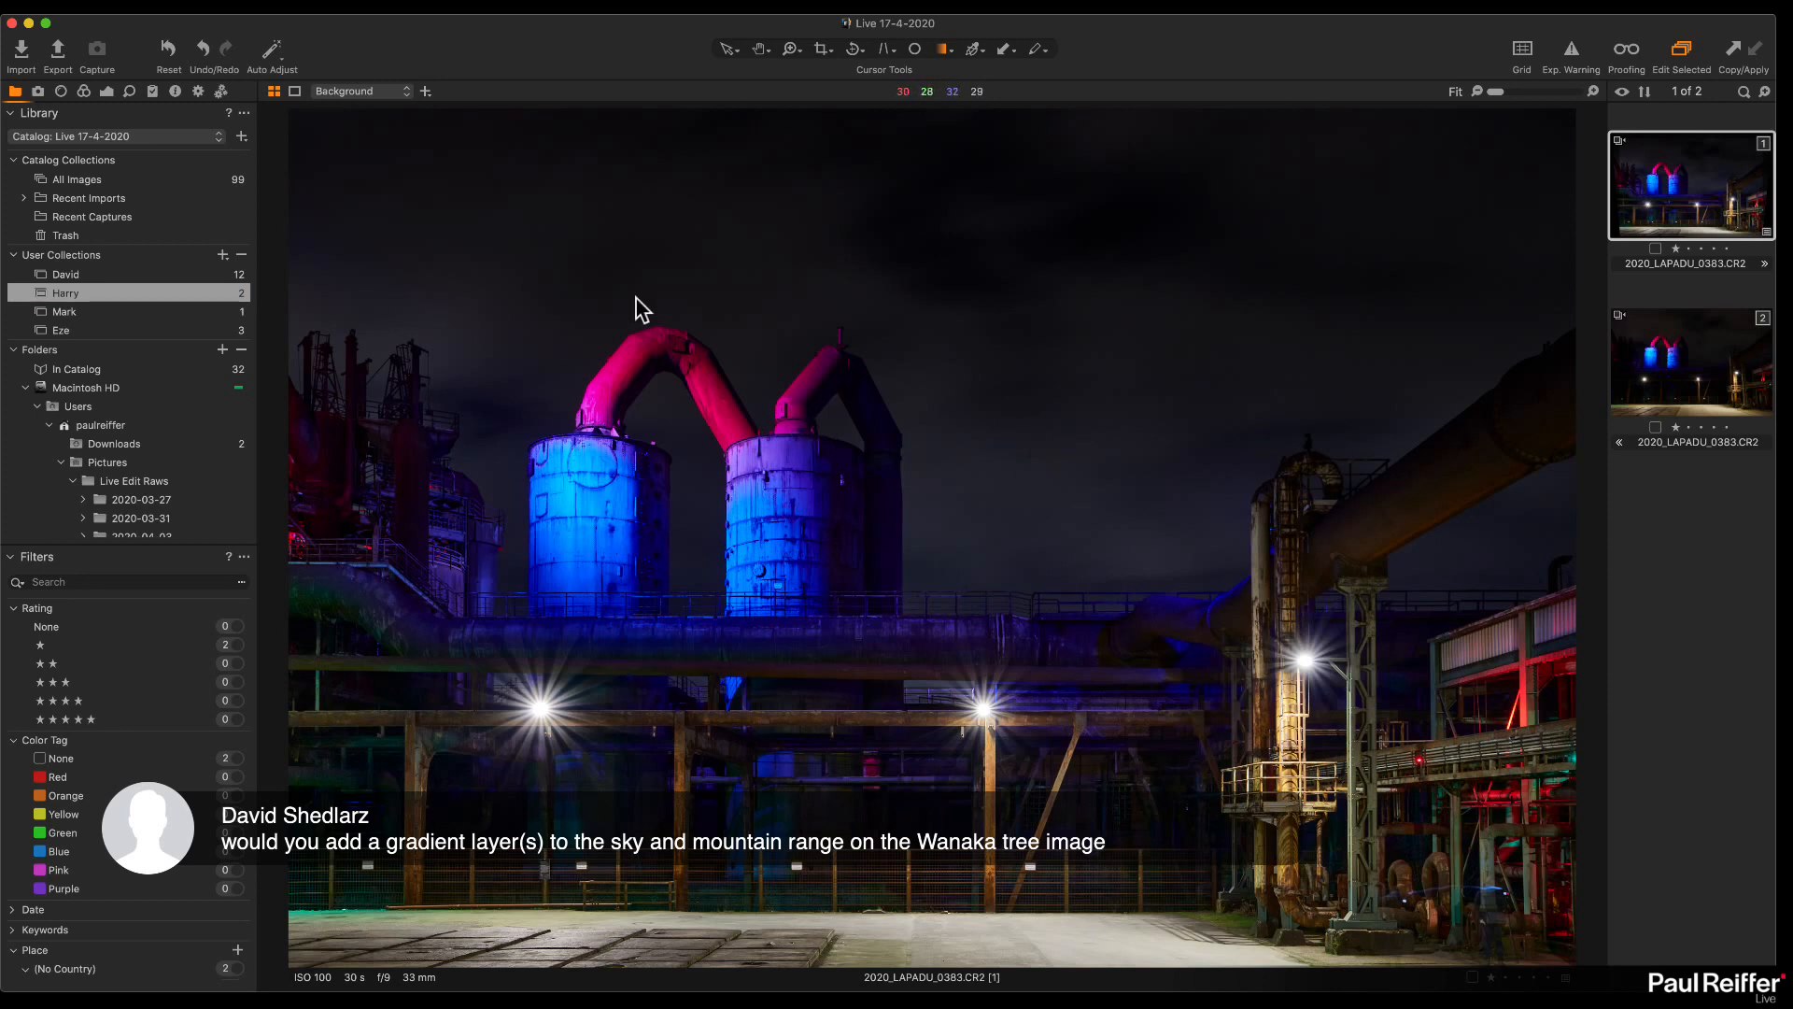
Step: Clone the edited variant of the industrial photo again and show the exposure and layer adjustments
left_click(61, 92)
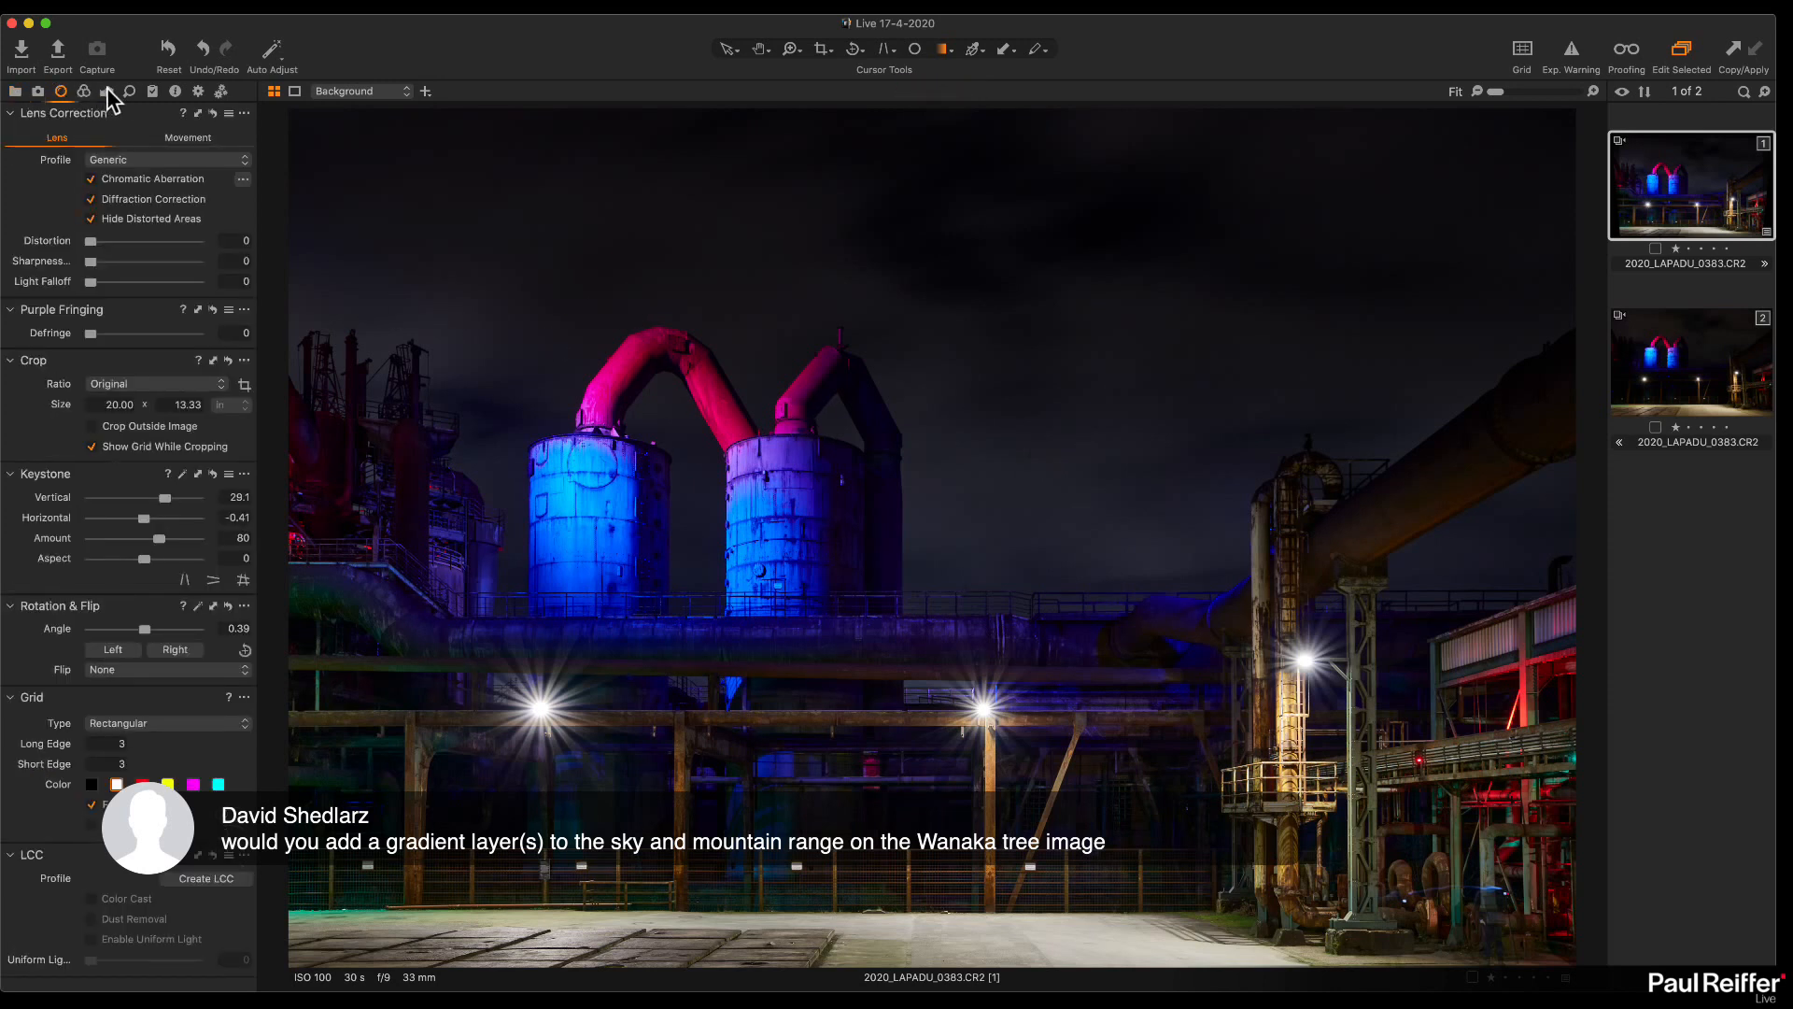
left_click(107, 92)
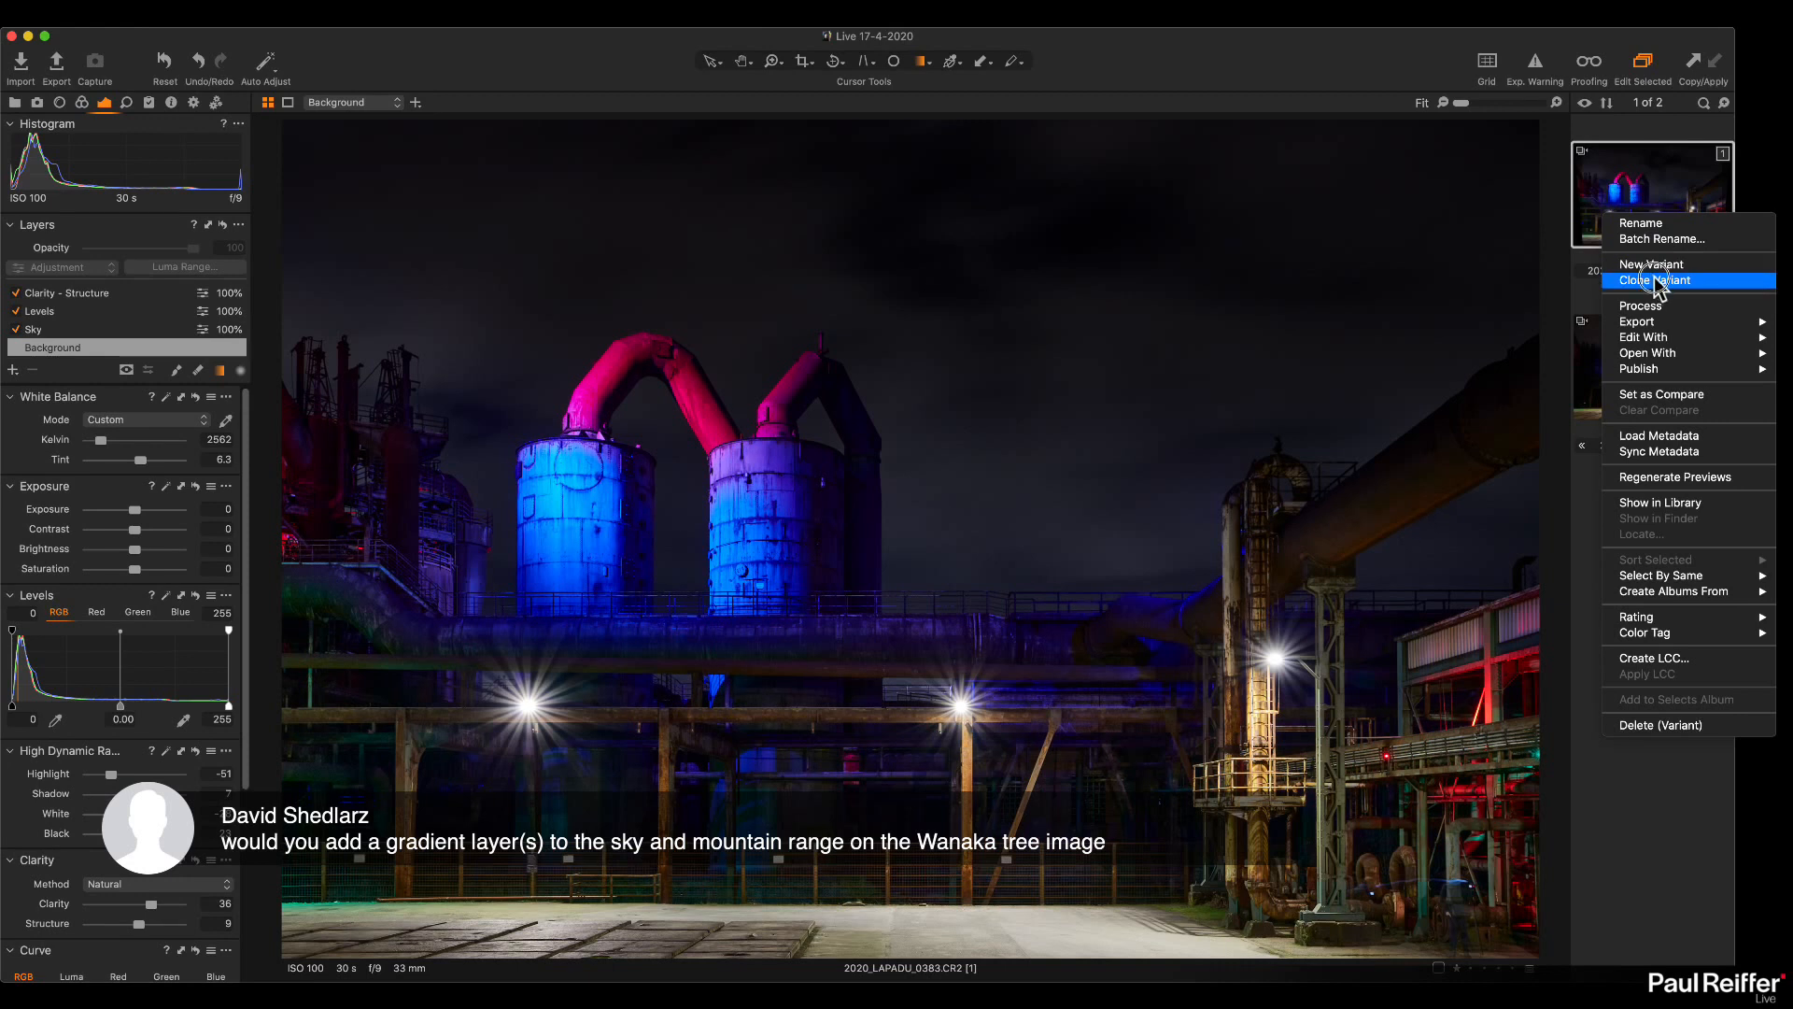
left_click(1634, 280)
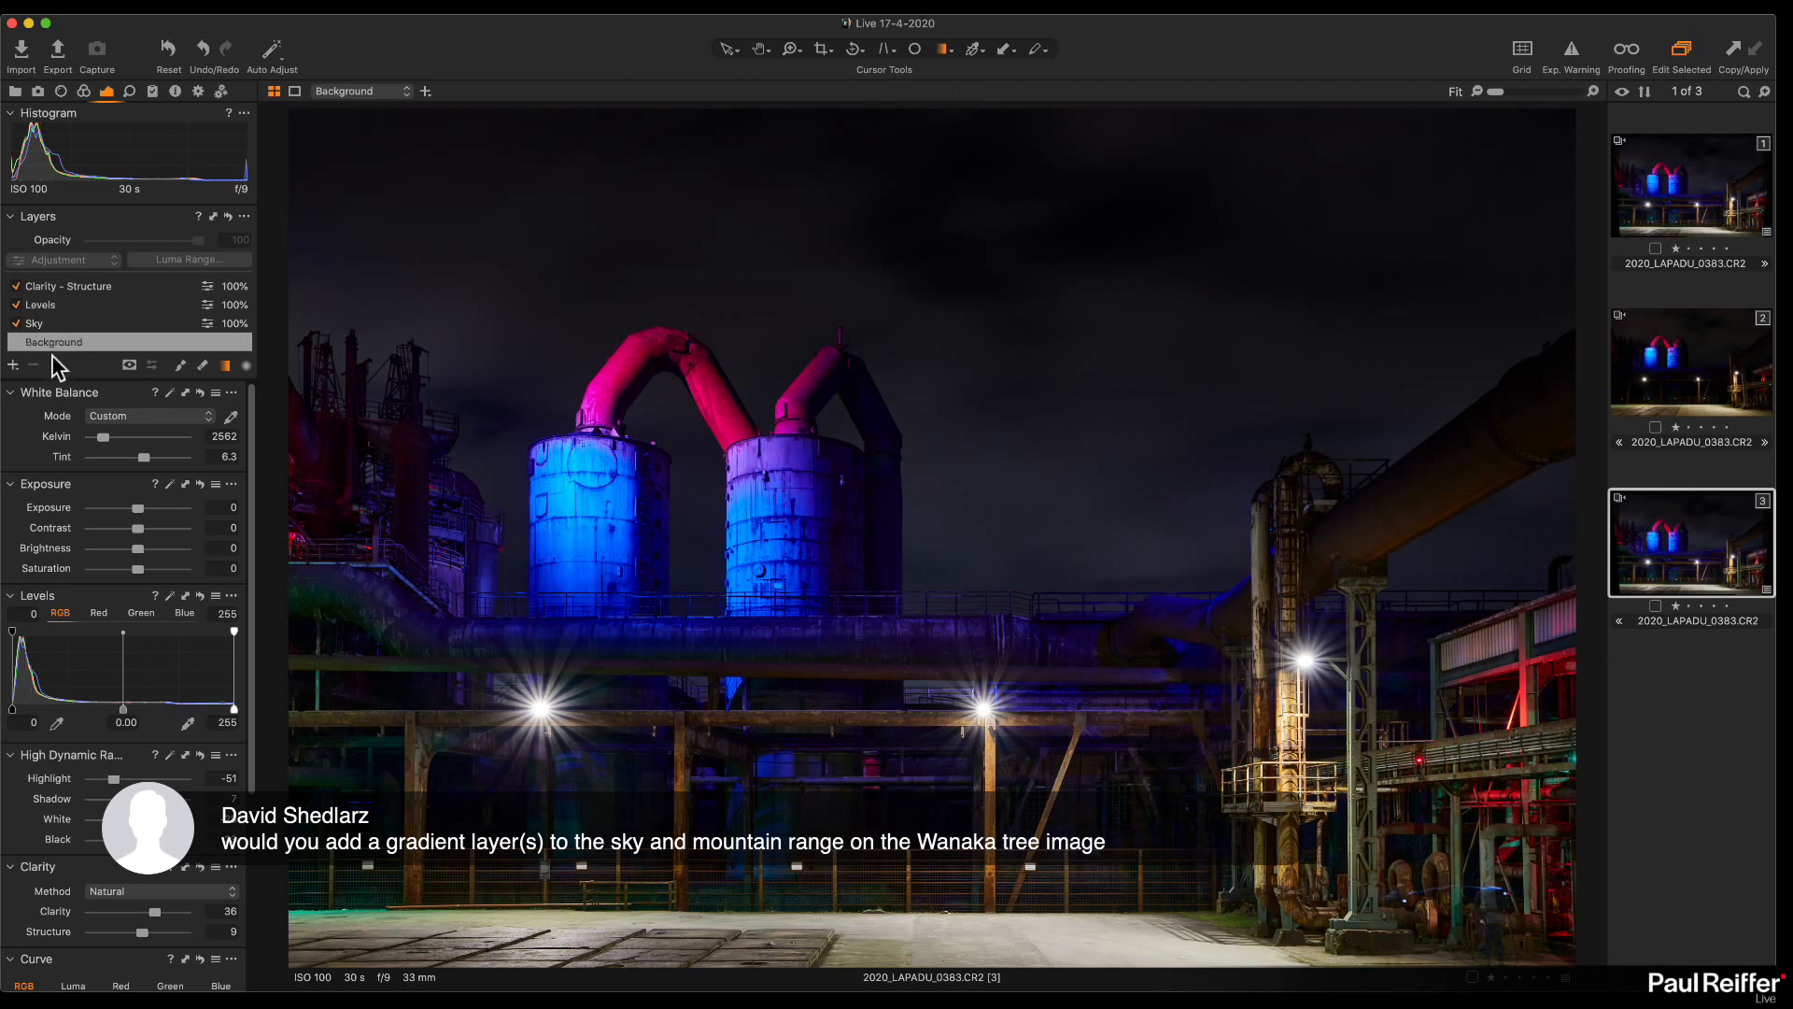
Step: Add a new empty layer, try a soft brush stroke across the sky right of the twin pipes, and undo that stroke
left_click(13, 364)
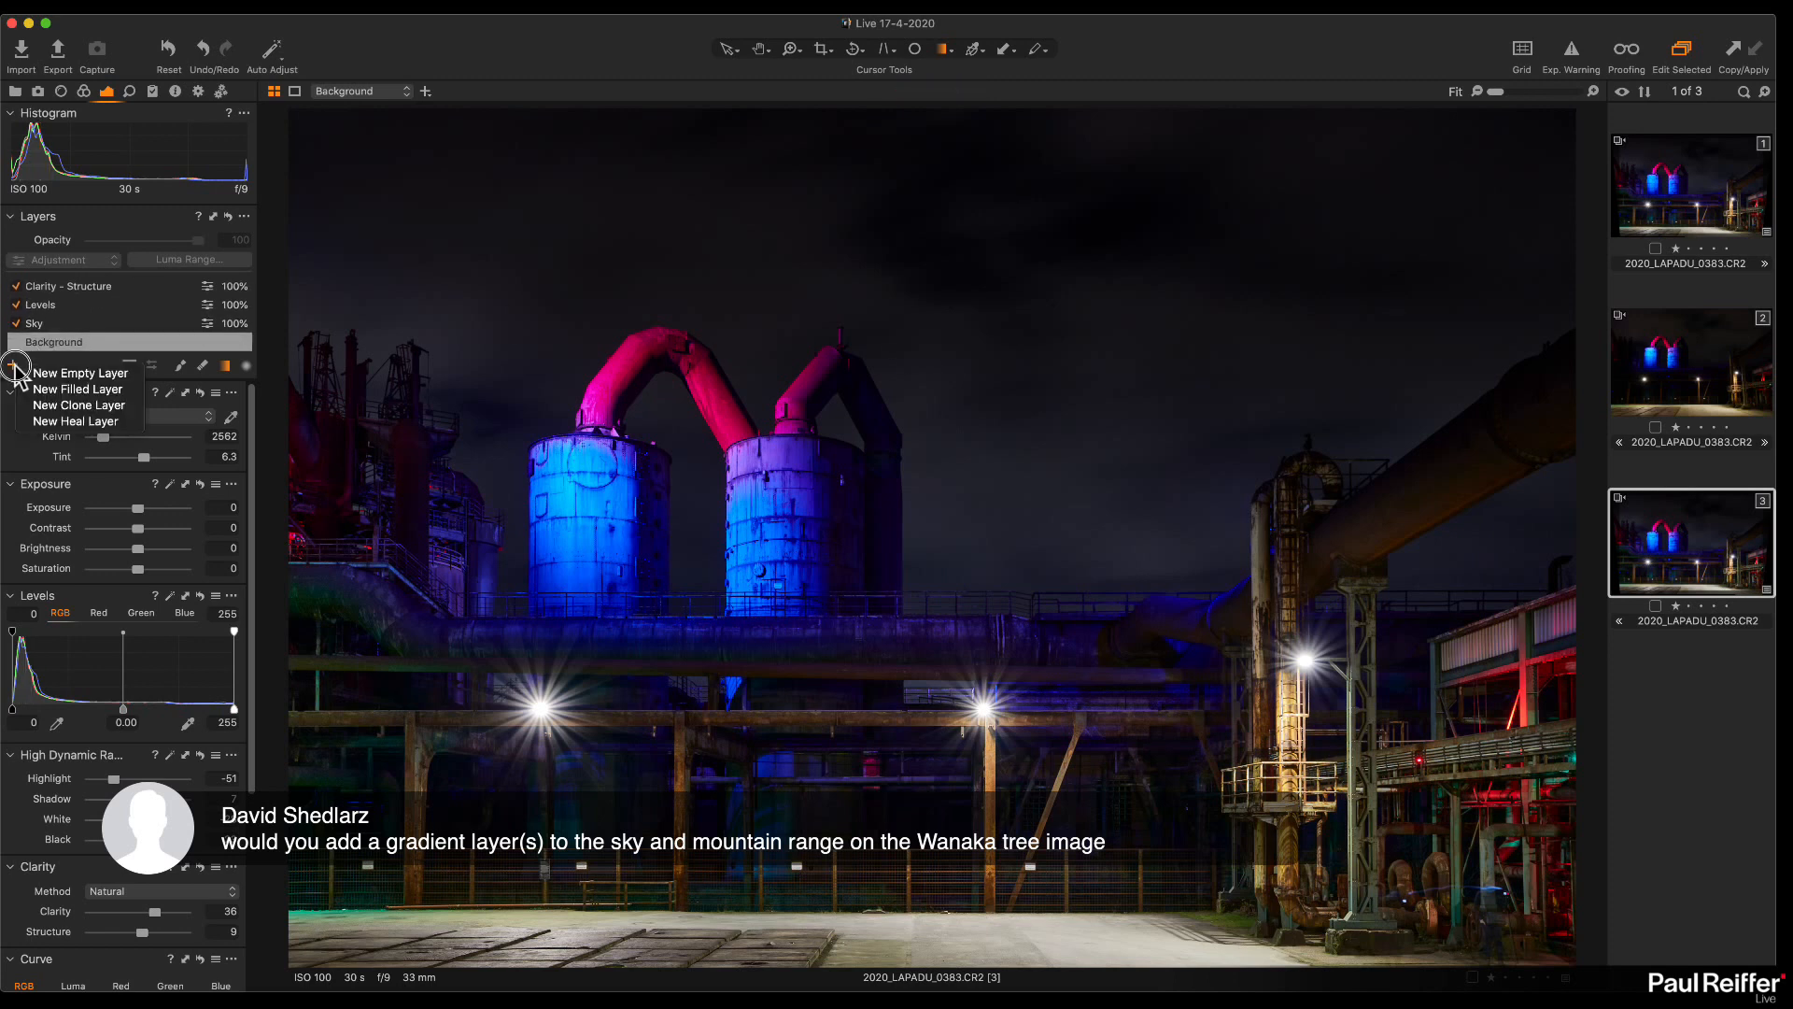
left_click(82, 374)
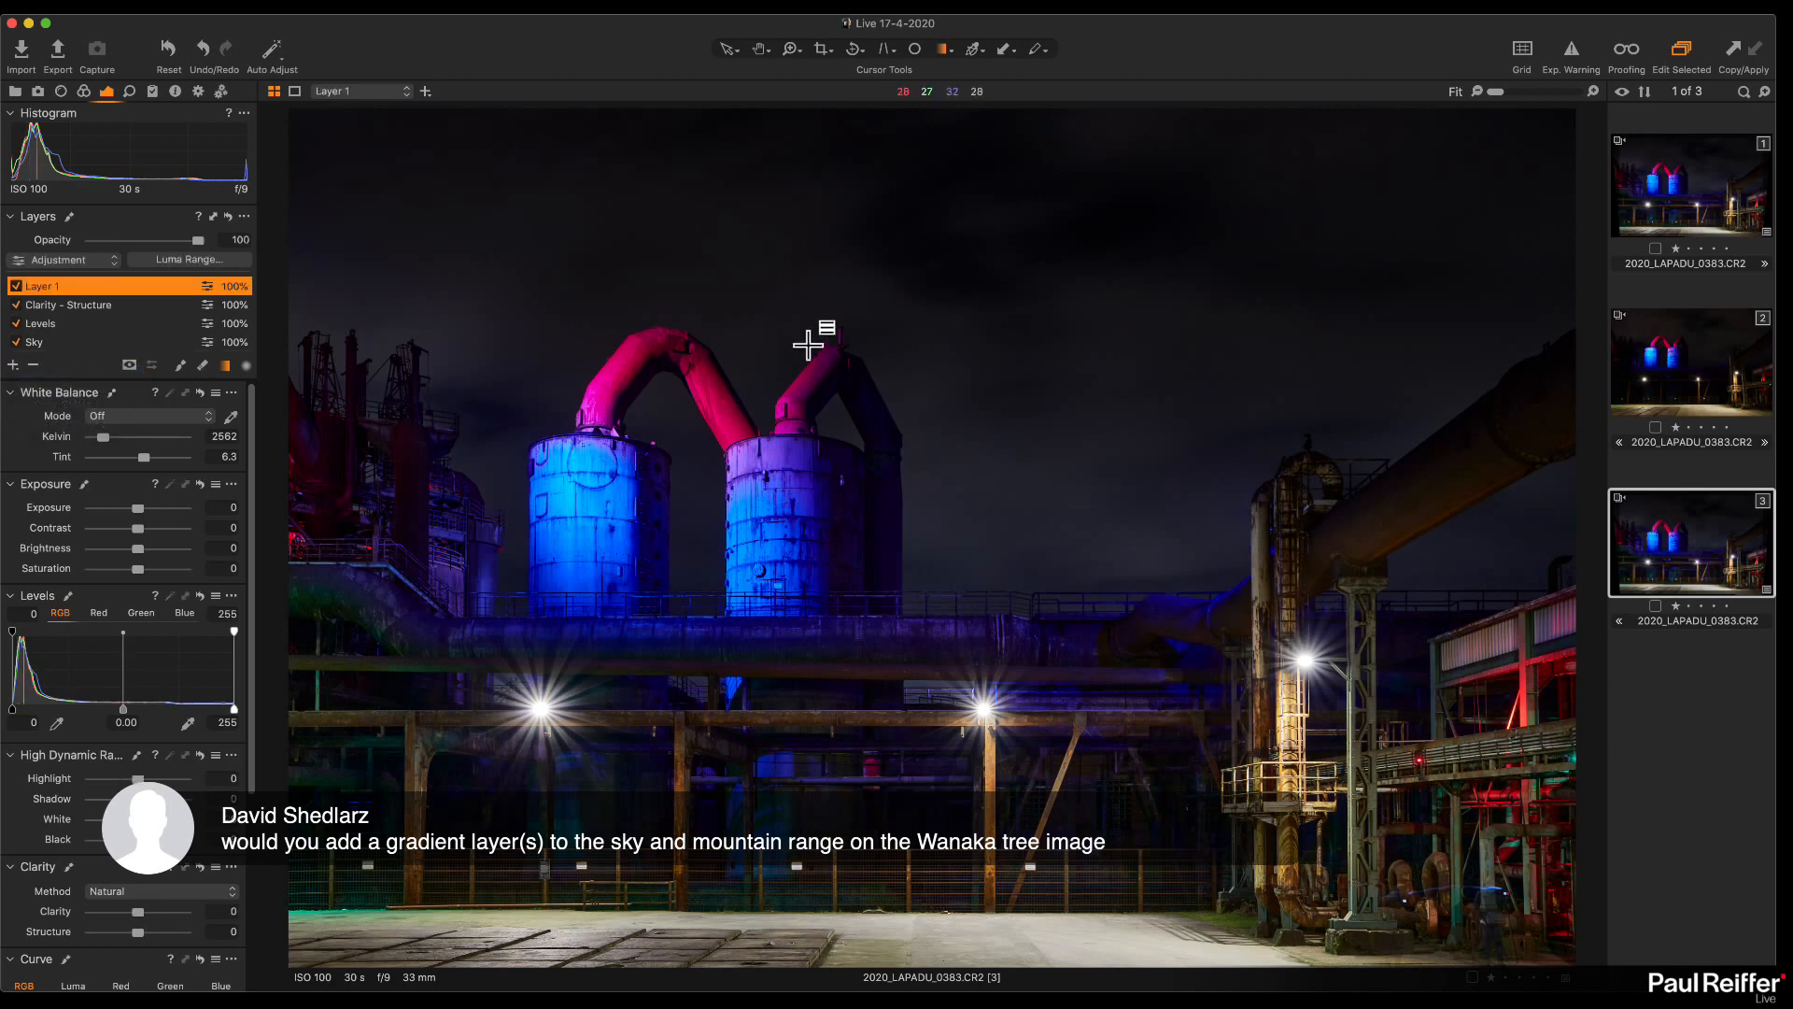
key("b")
left_click_drag(1040, 312, 844, 404)
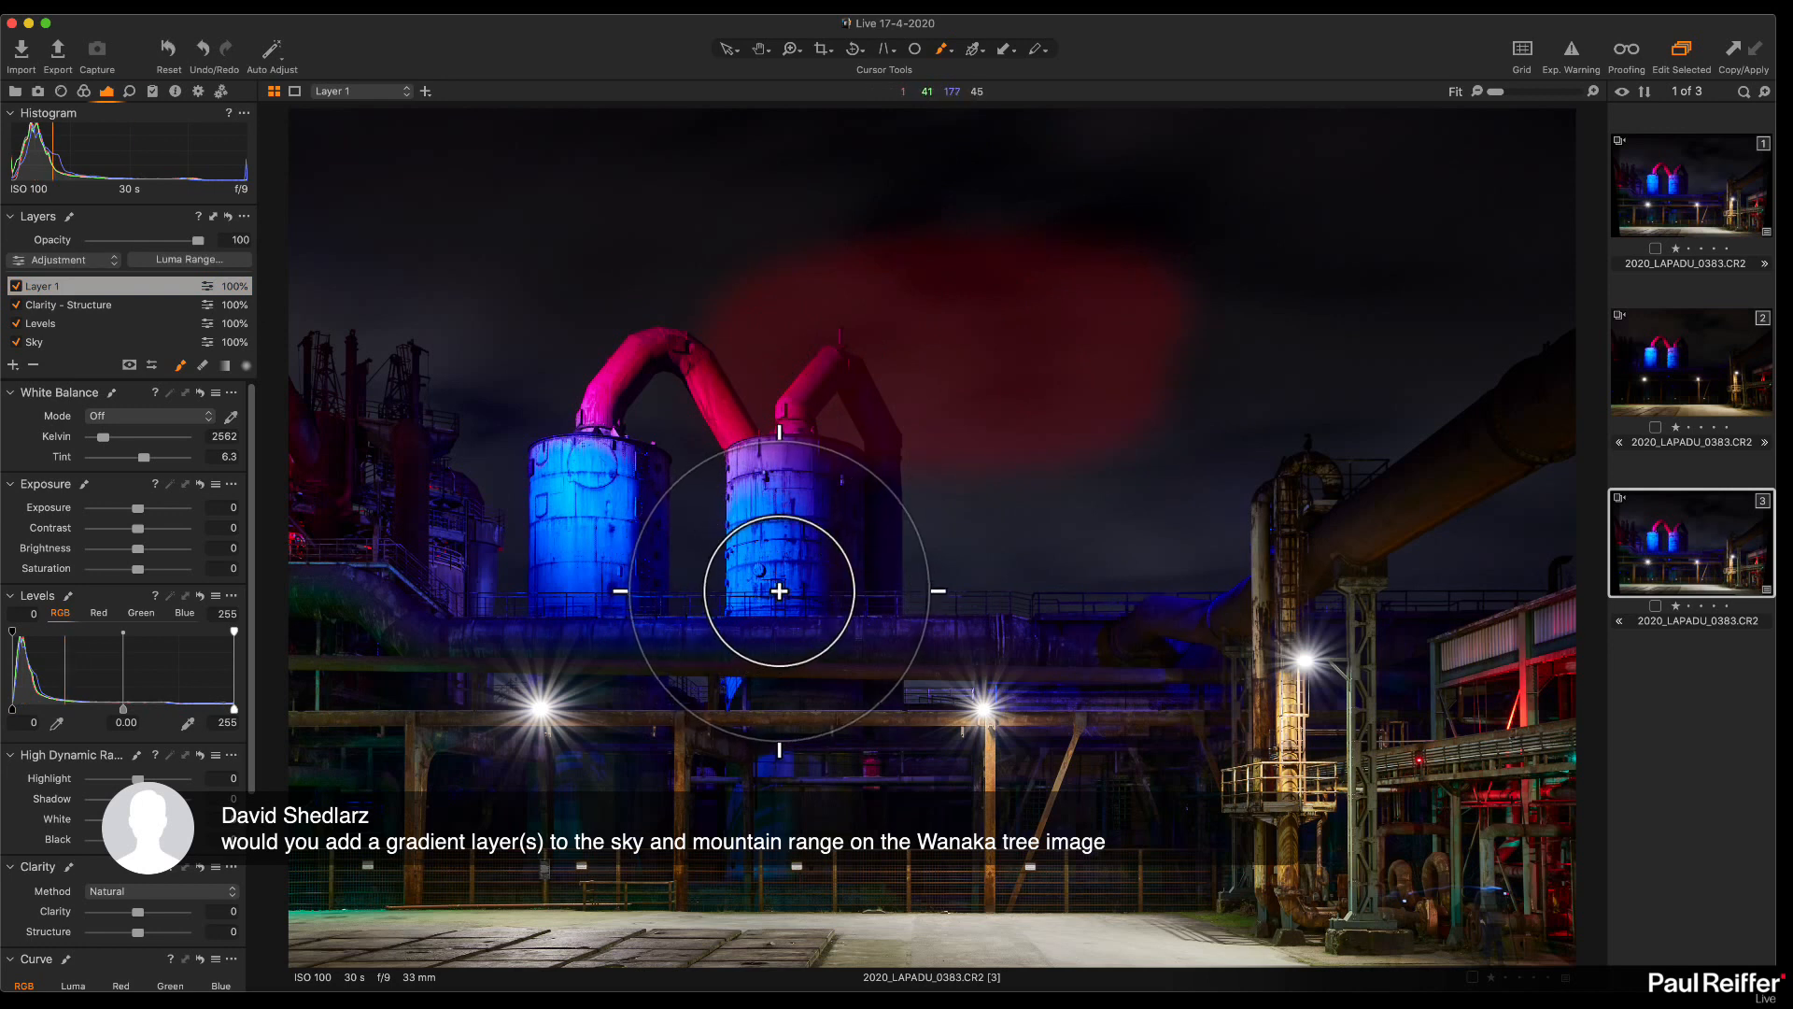
key("m")
key("super+z")
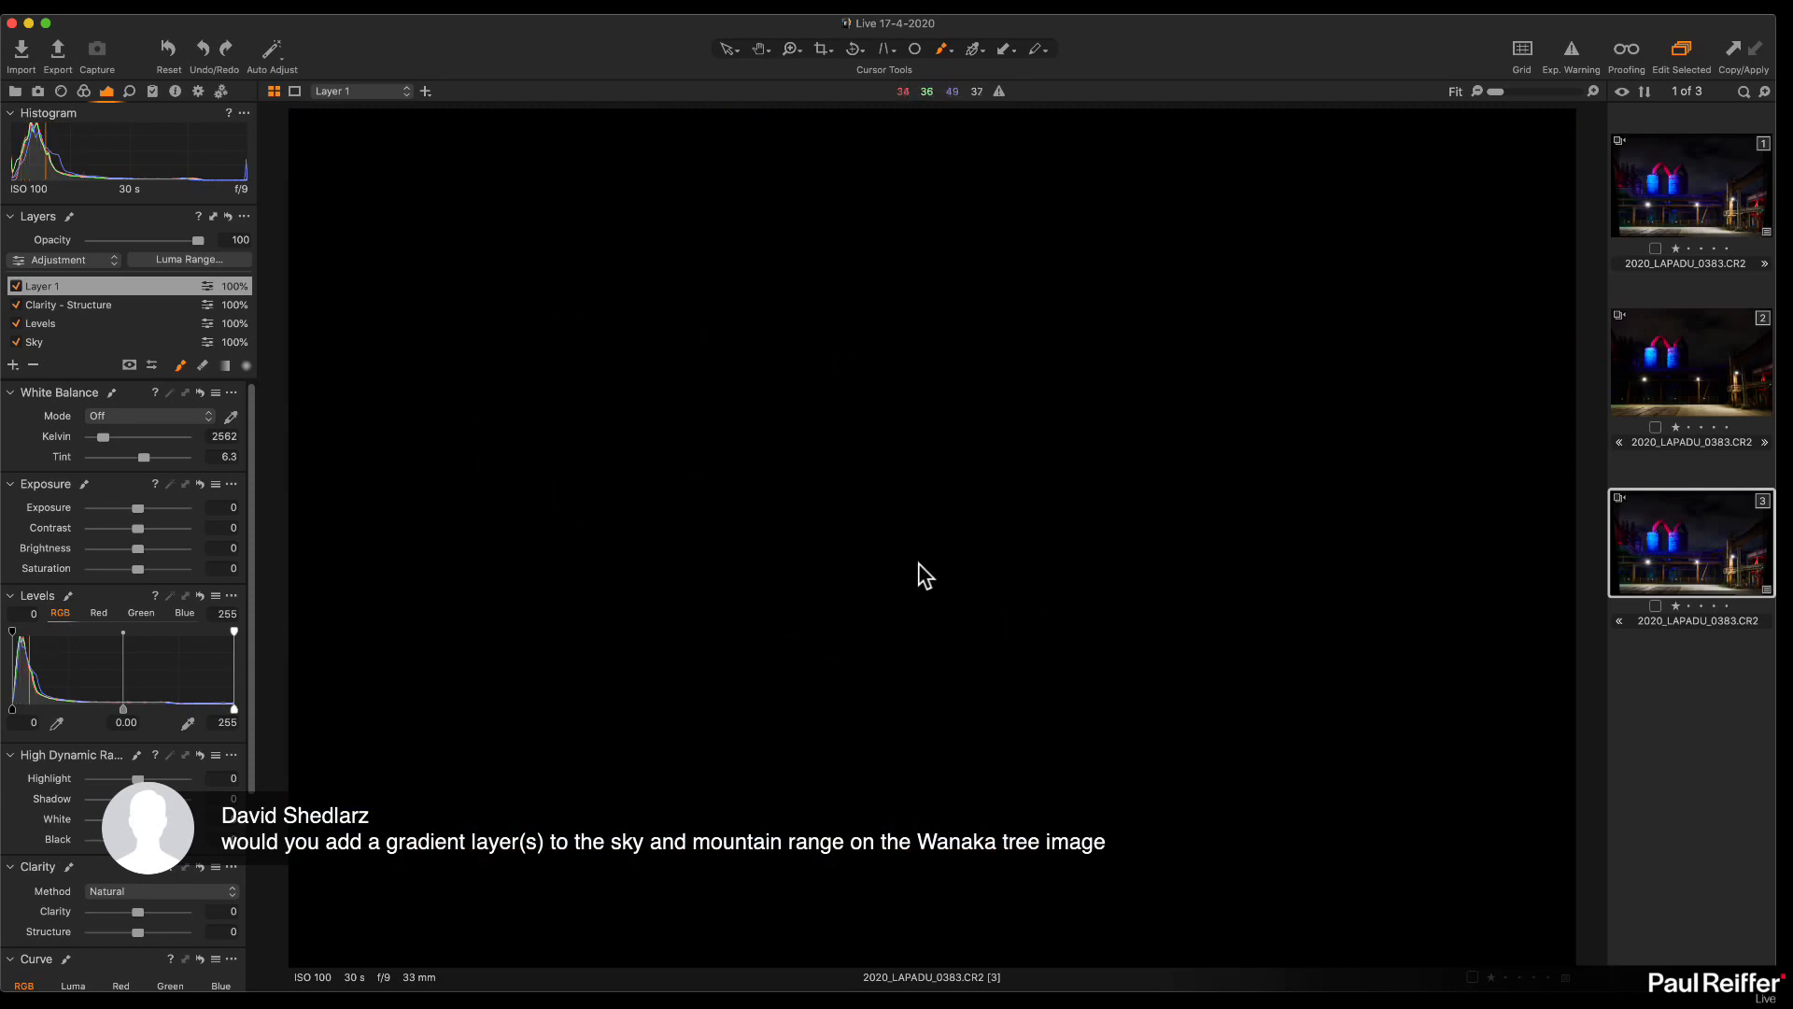
Step: Try a semi-transparent brush stroke over the pipes and sky, show the mask in grayscale, and undo the stroke
mouse_move(989, 412)
left_mouse_down()
mouse_move(734, 430)
mouse_move(732, 391)
mouse_move(1024, 369)
mouse_move(1062, 424)
mouse_move(666, 438)
mouse_move(795, 313)
mouse_move(999, 386)
mouse_move(1015, 467)
mouse_move(740, 411)
mouse_move(638, 335)
mouse_move(789, 401)
left_mouse_up()
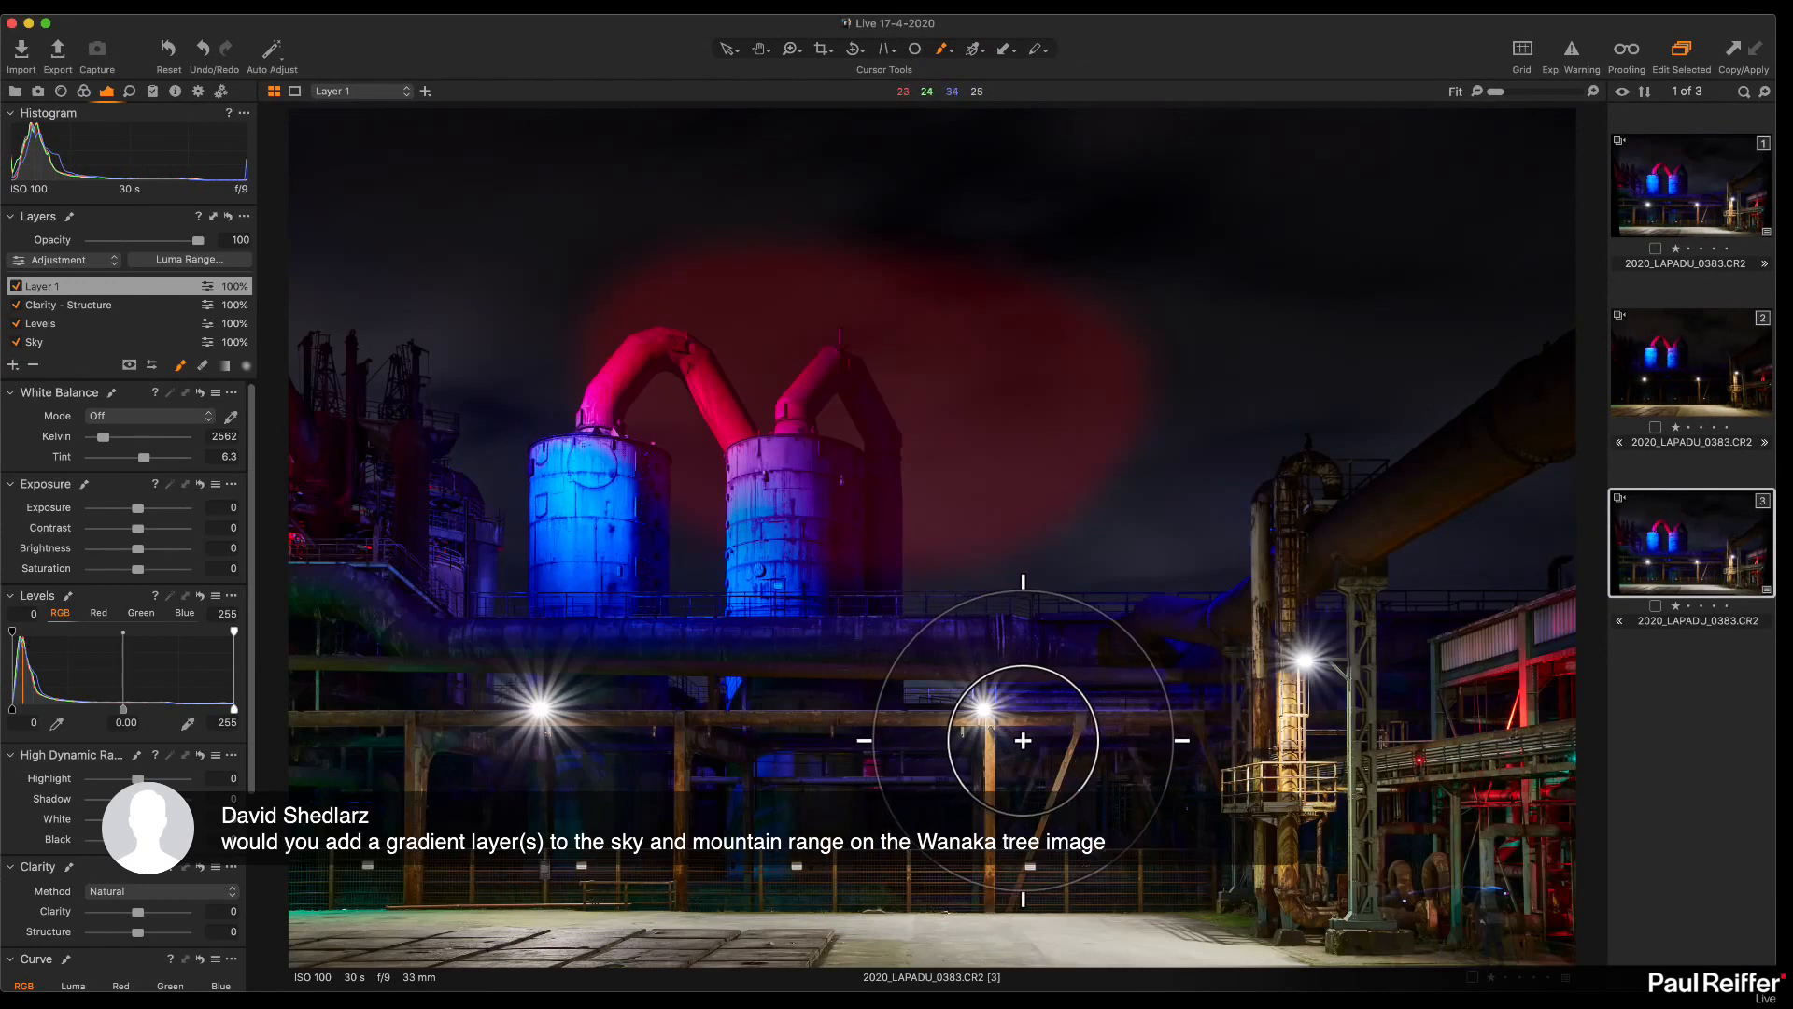
key("alt+m")
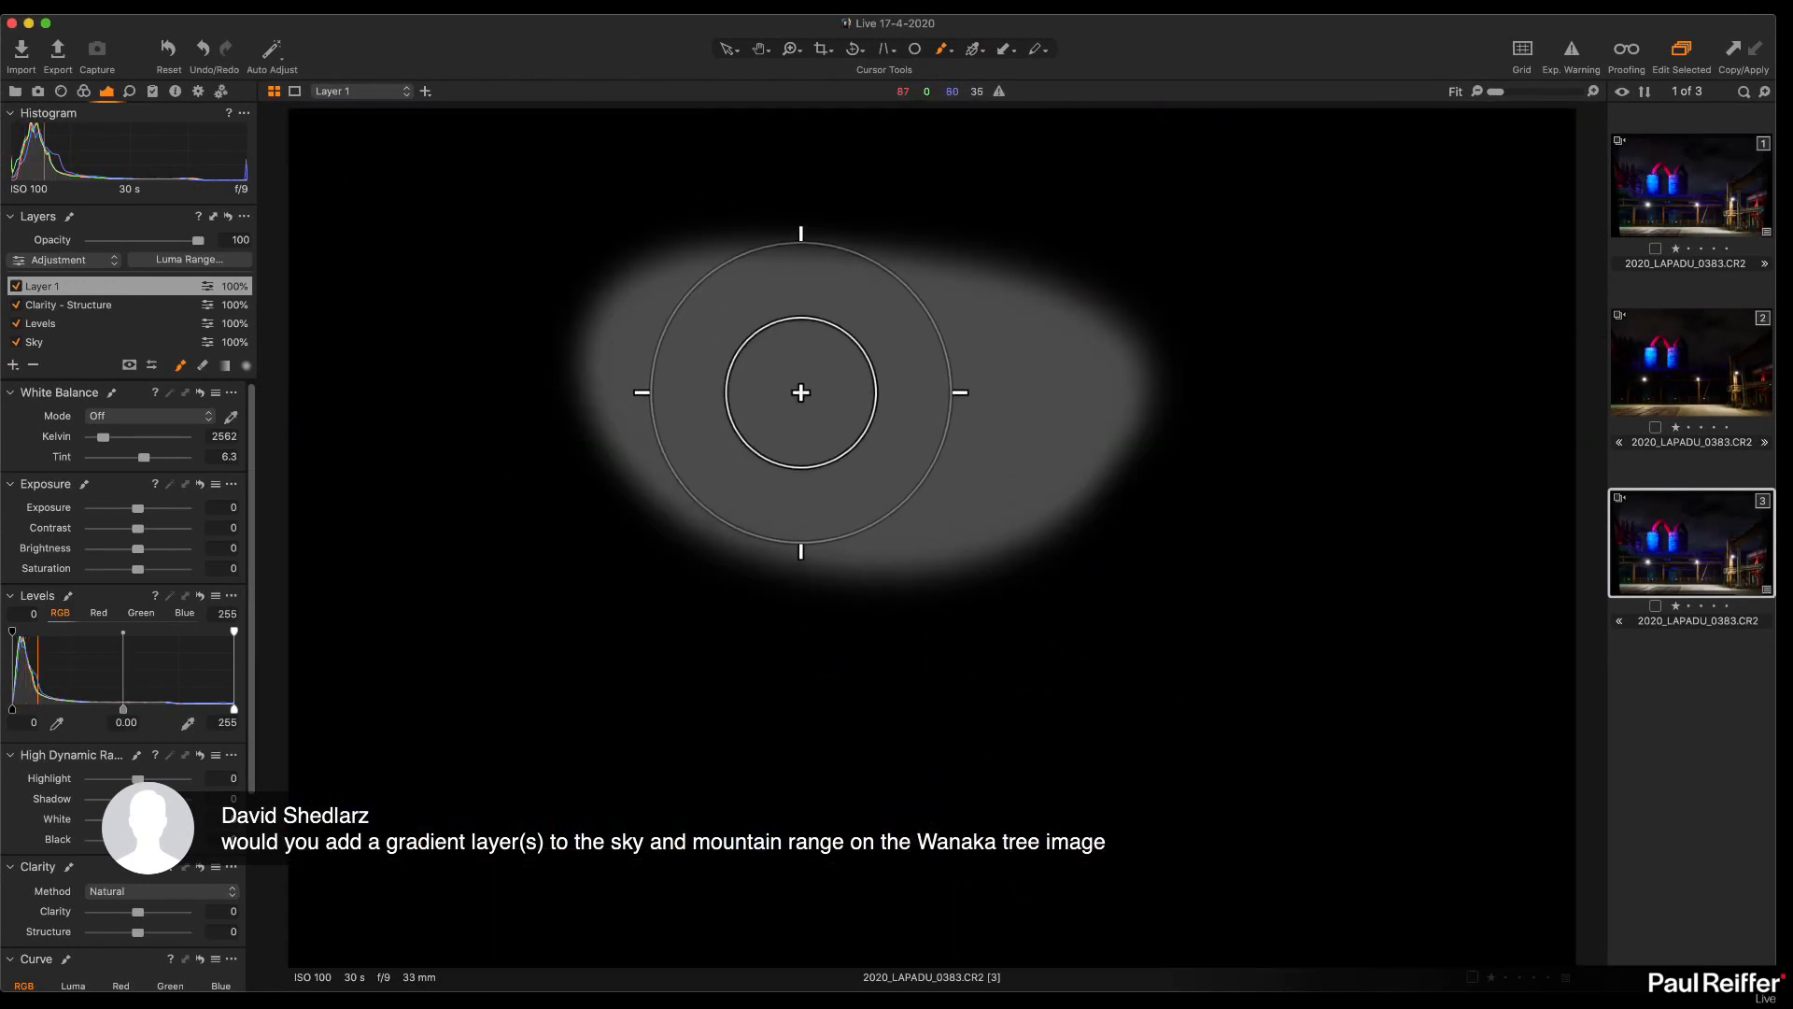
key("super+z")
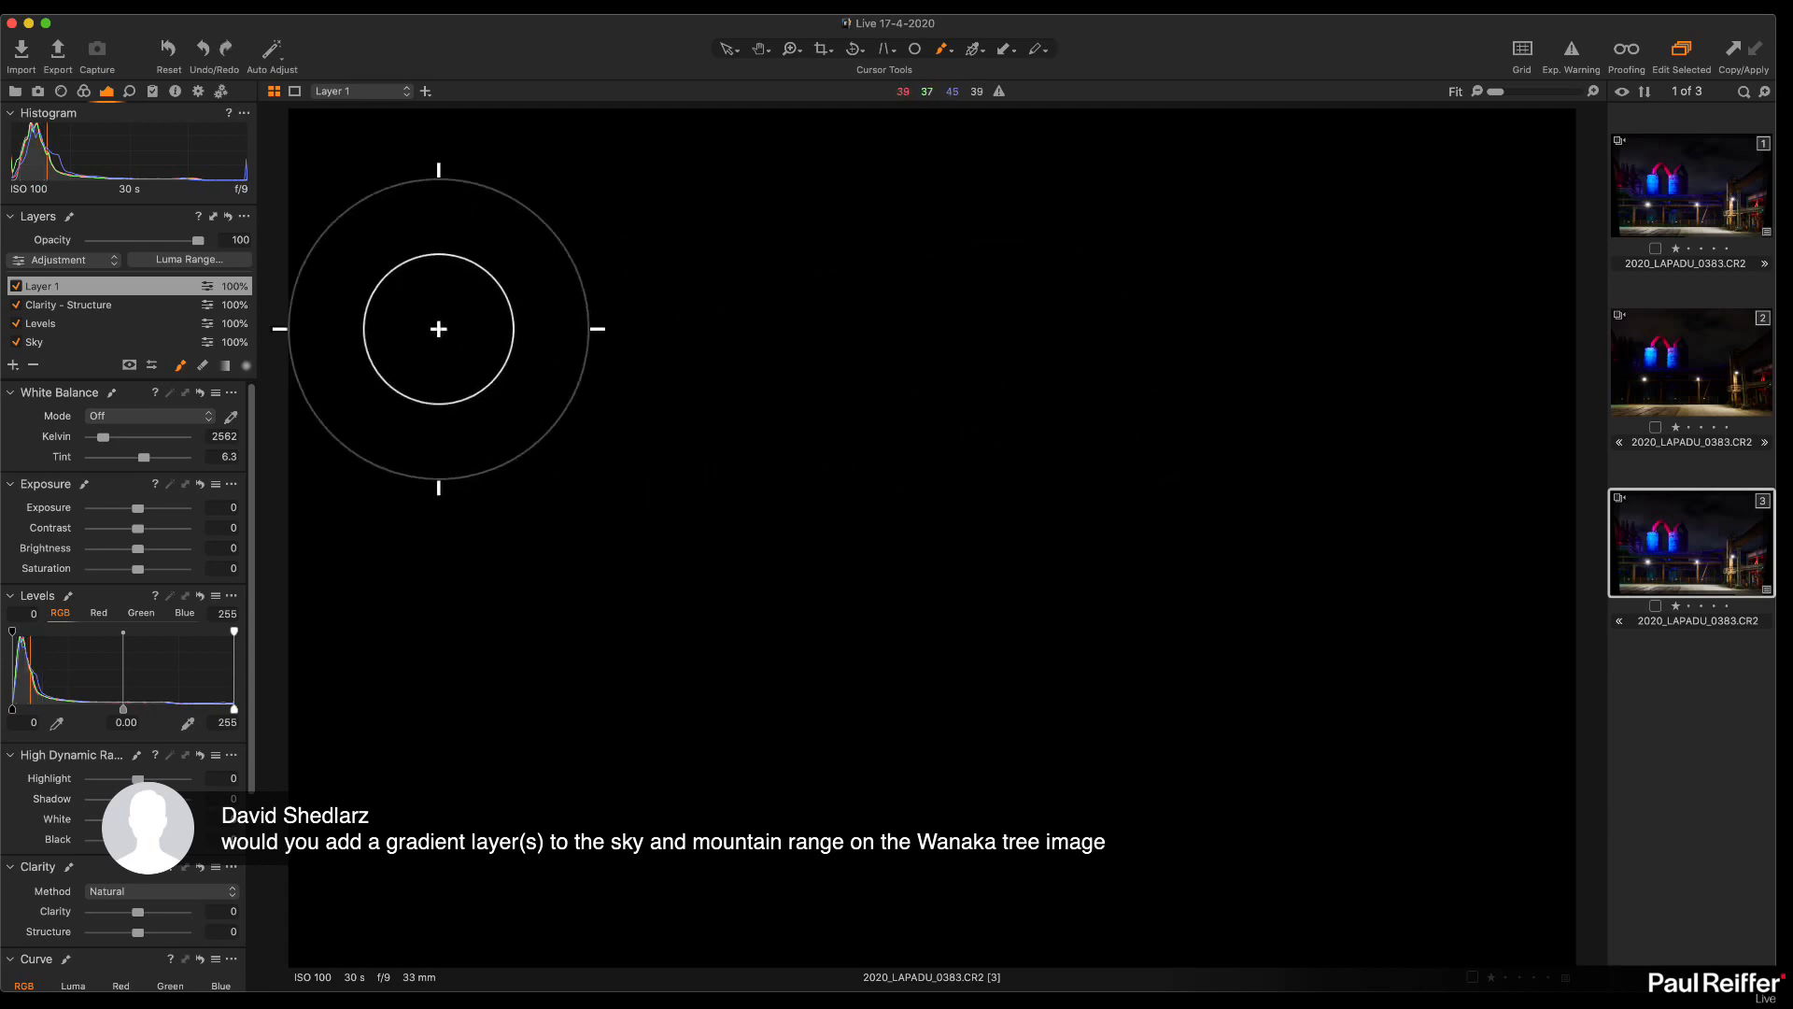
Step: Set the brush to size 214, hardness 0, opacity 100 and flow 100, and paint a soft horizontal stroke on the mask
right_click(548, 355)
left_click_drag(559, 350, 546, 347)
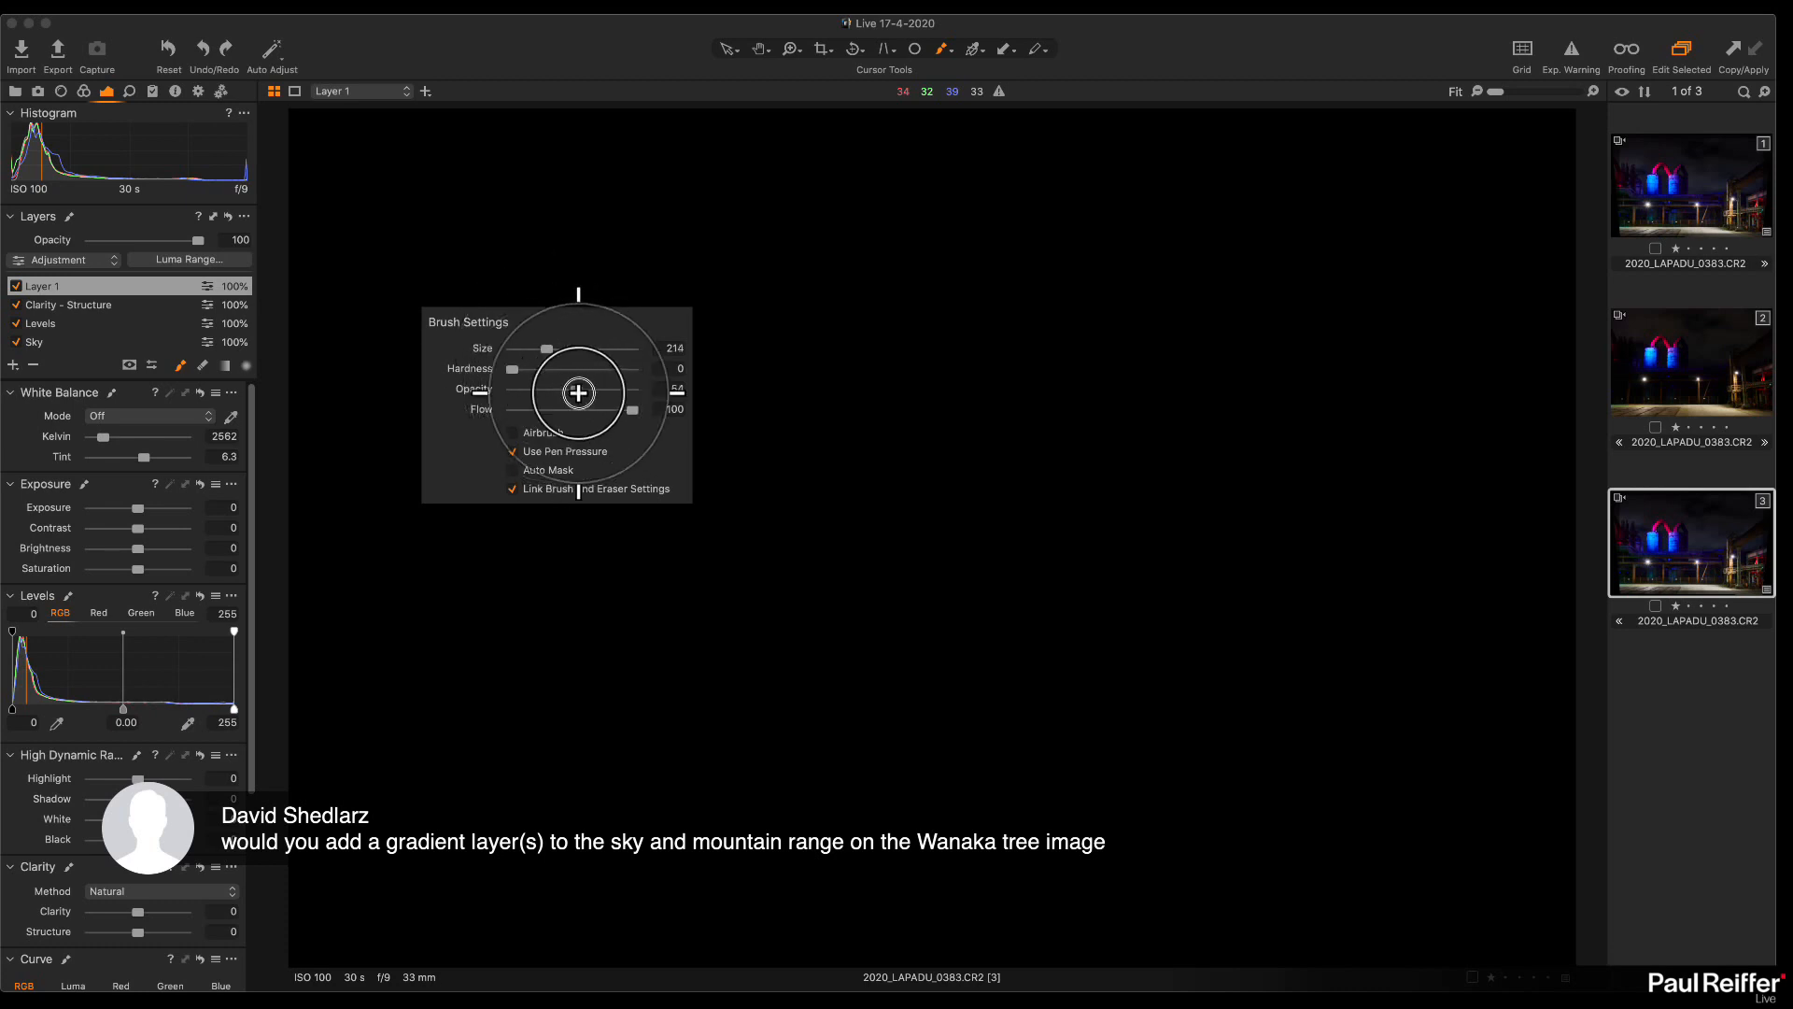
left_click(749, 398)
right_click(537, 360)
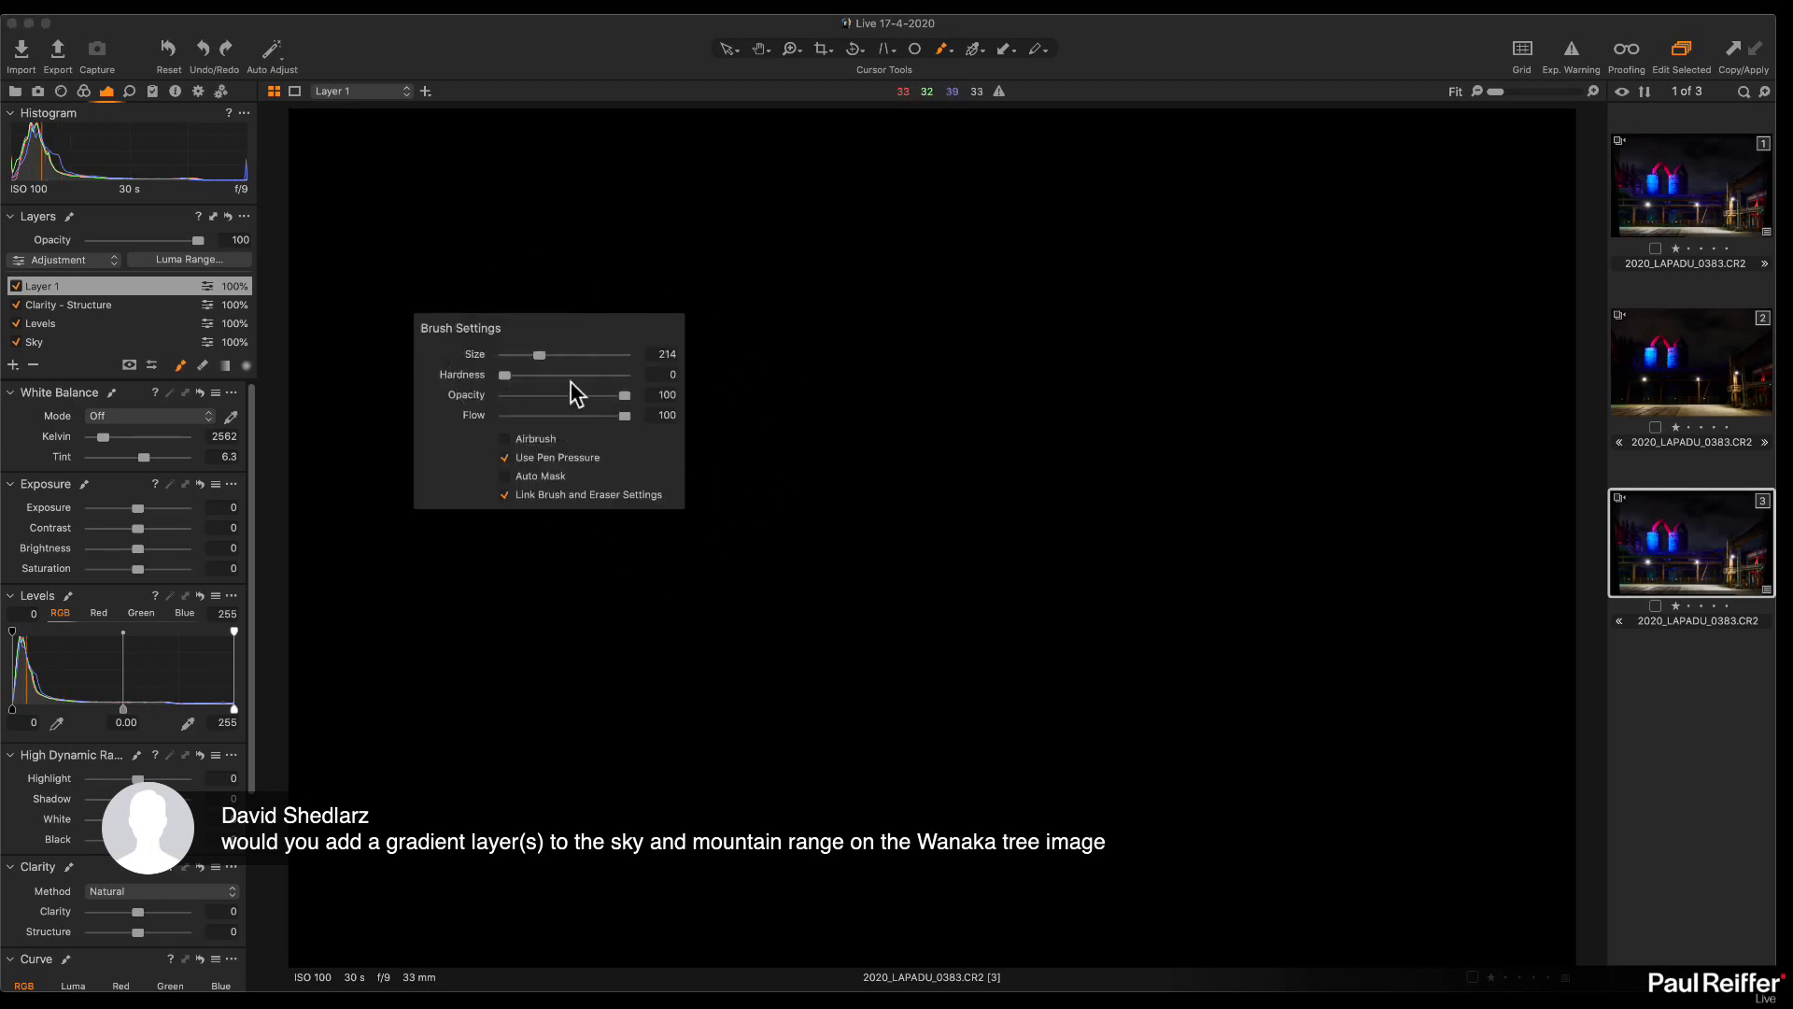
right_click(625, 338)
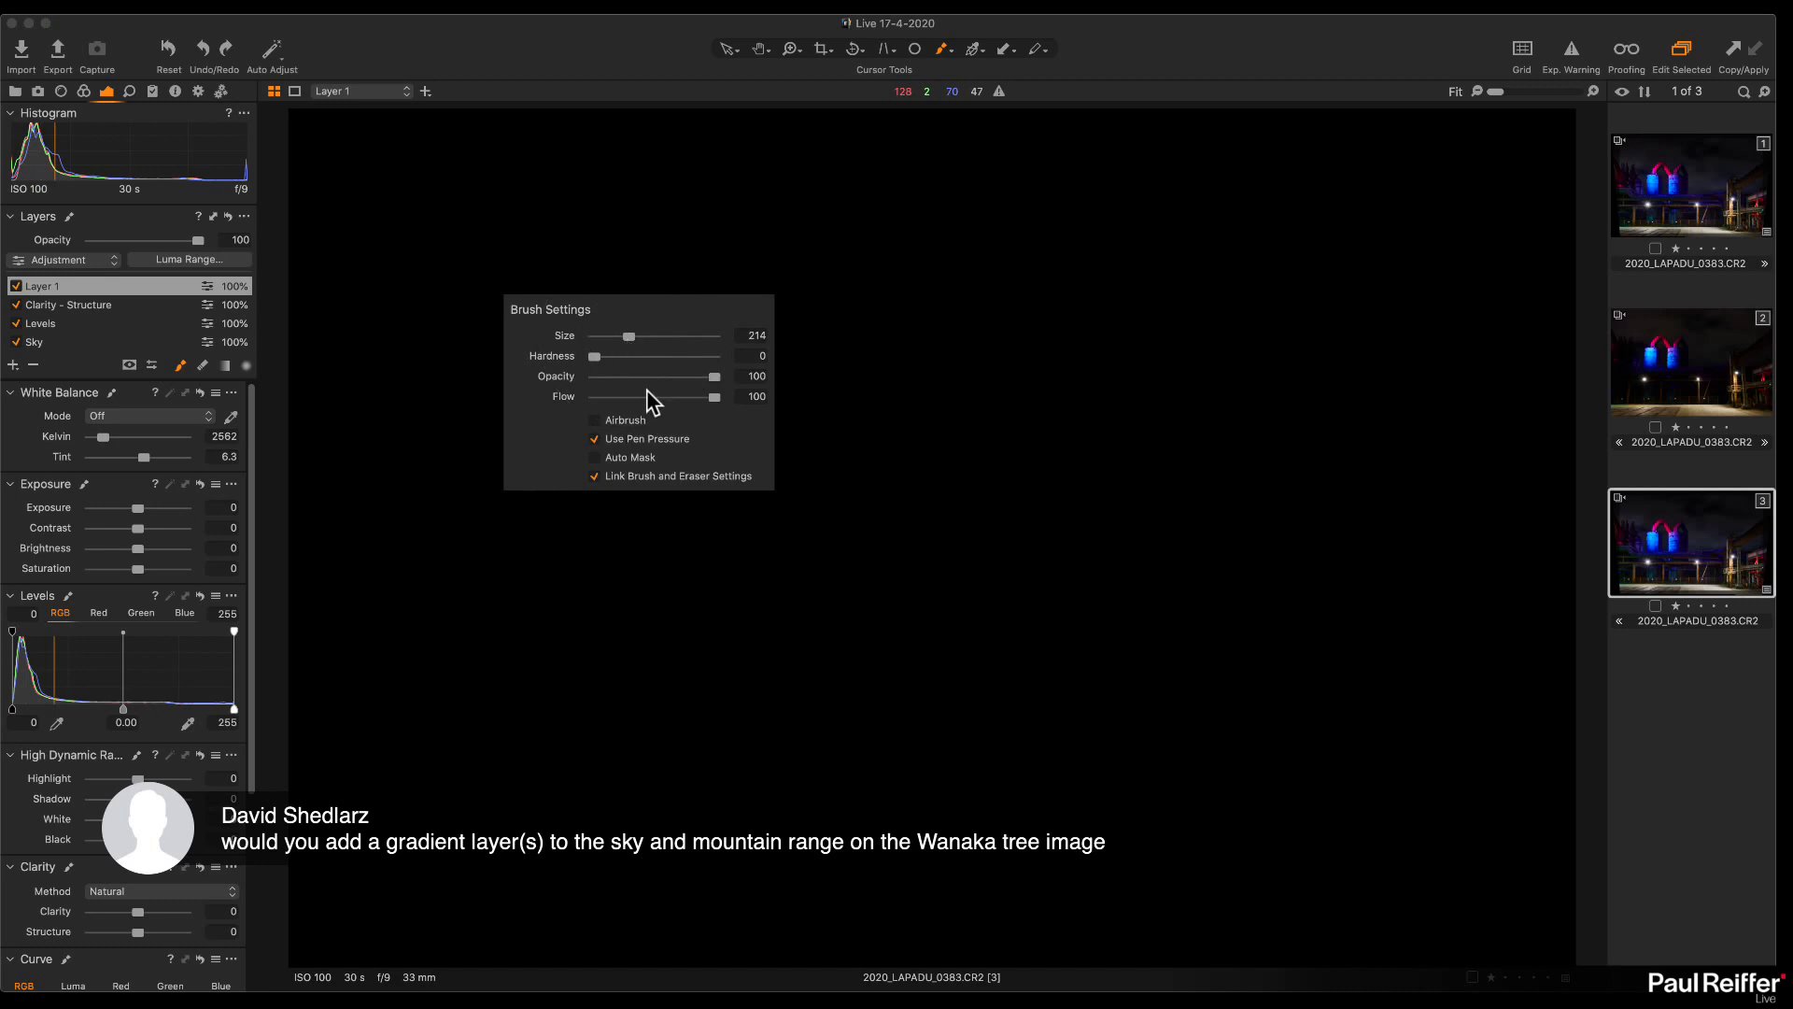
left_click(152, 365)
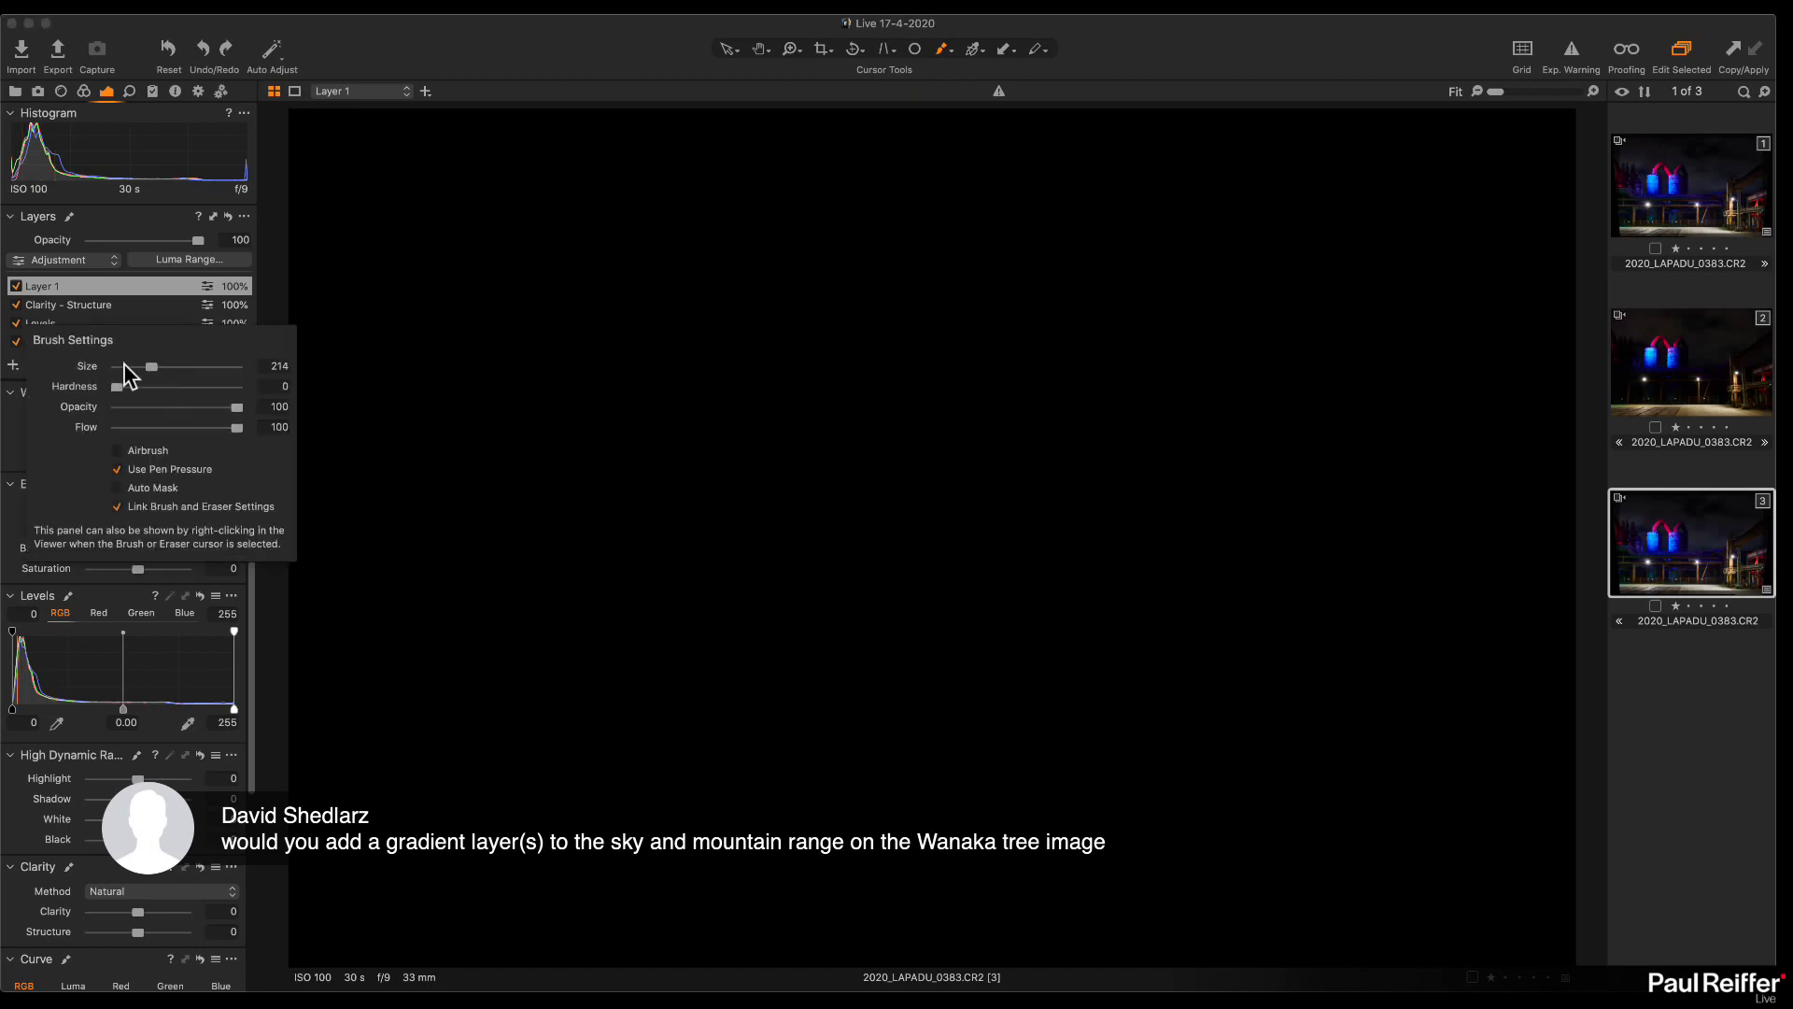
right_click(554, 306)
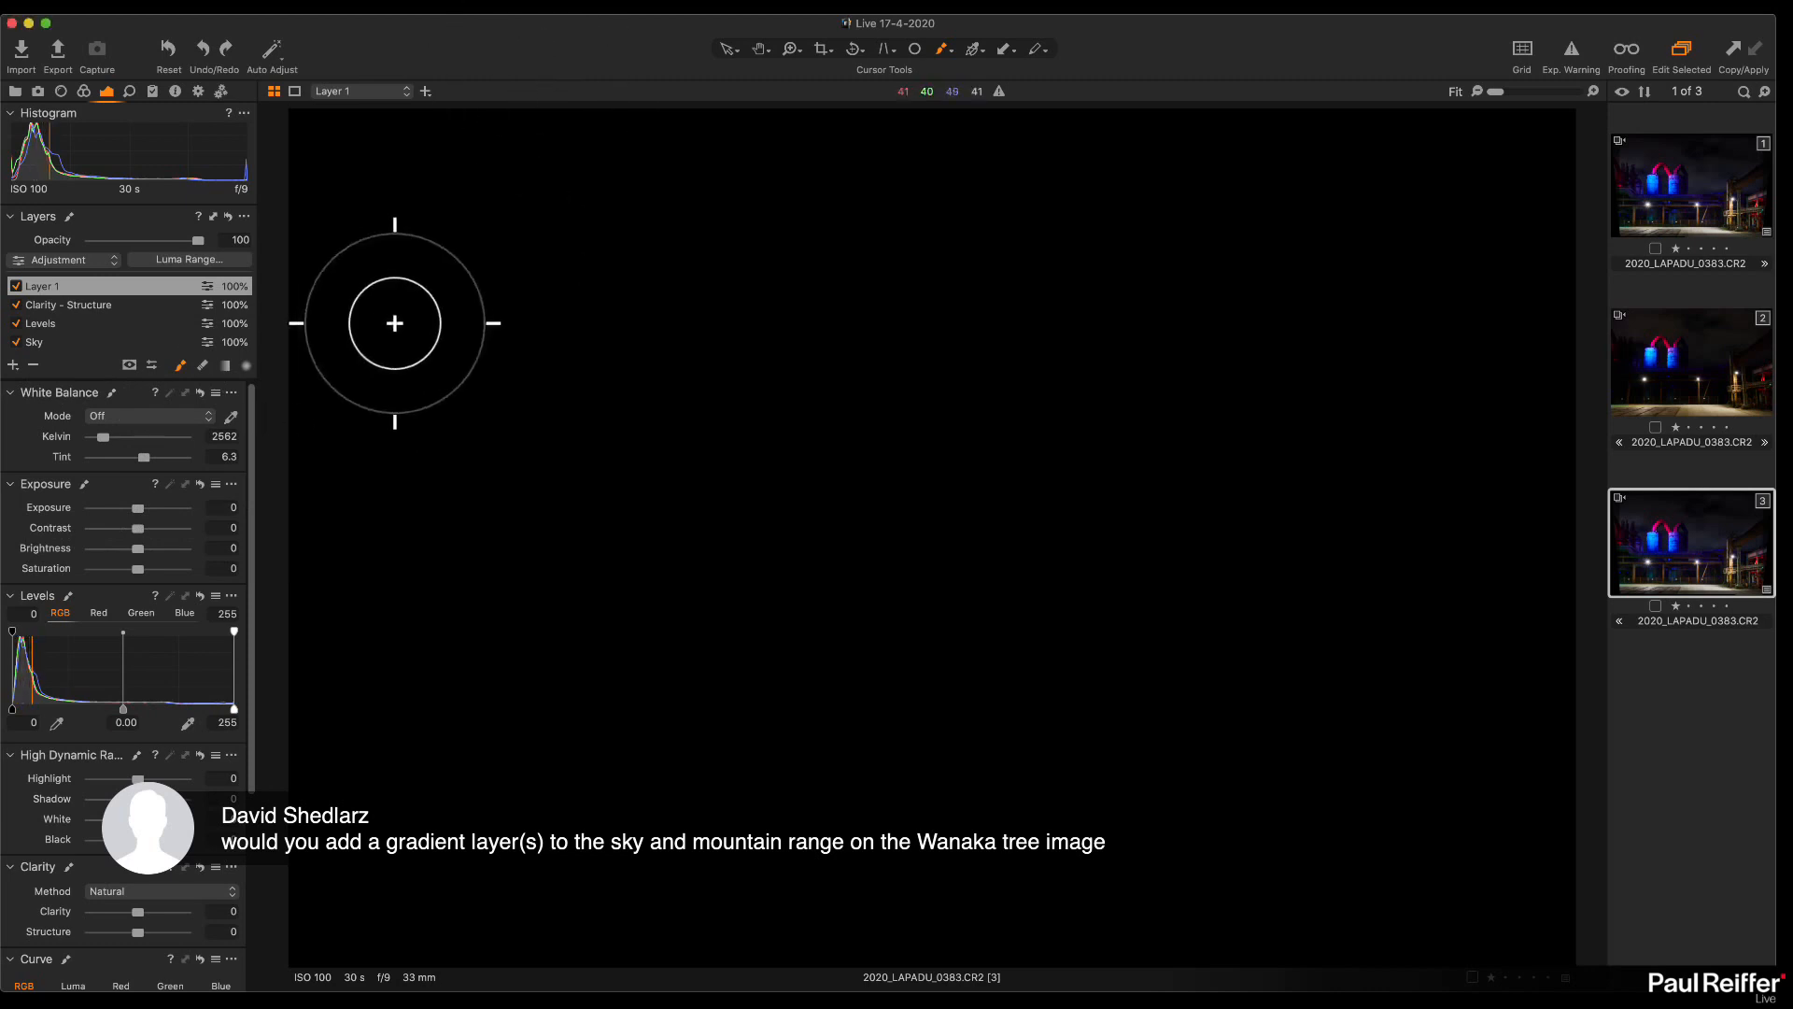
mouse_move(384, 316)
left_mouse_down()
mouse_move(559, 285)
mouse_move(815, 287)
mouse_move(552, 289)
mouse_move(393, 319)
mouse_move(837, 293)
left_mouse_up()
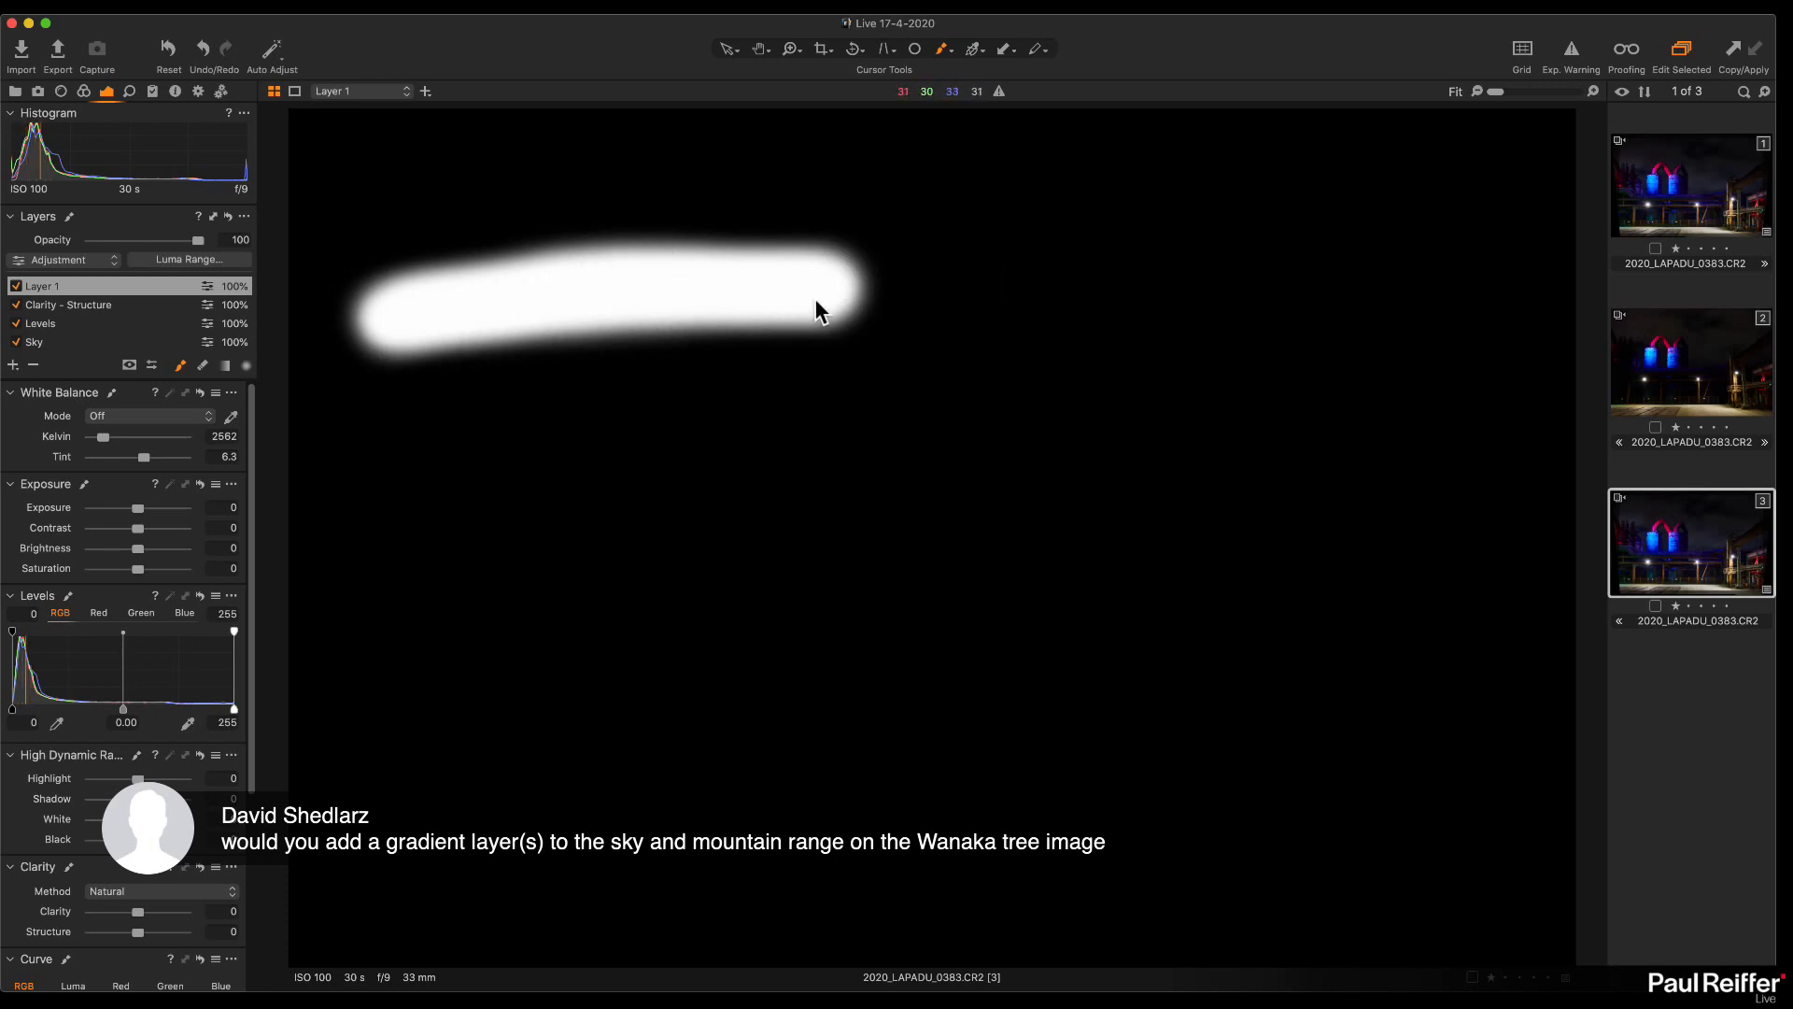
Step: Set the brush hardness to 100, paint a hard-edged stroke beside the soft one, and compare the strokes over the photo and in grayscale
right_click(889, 249)
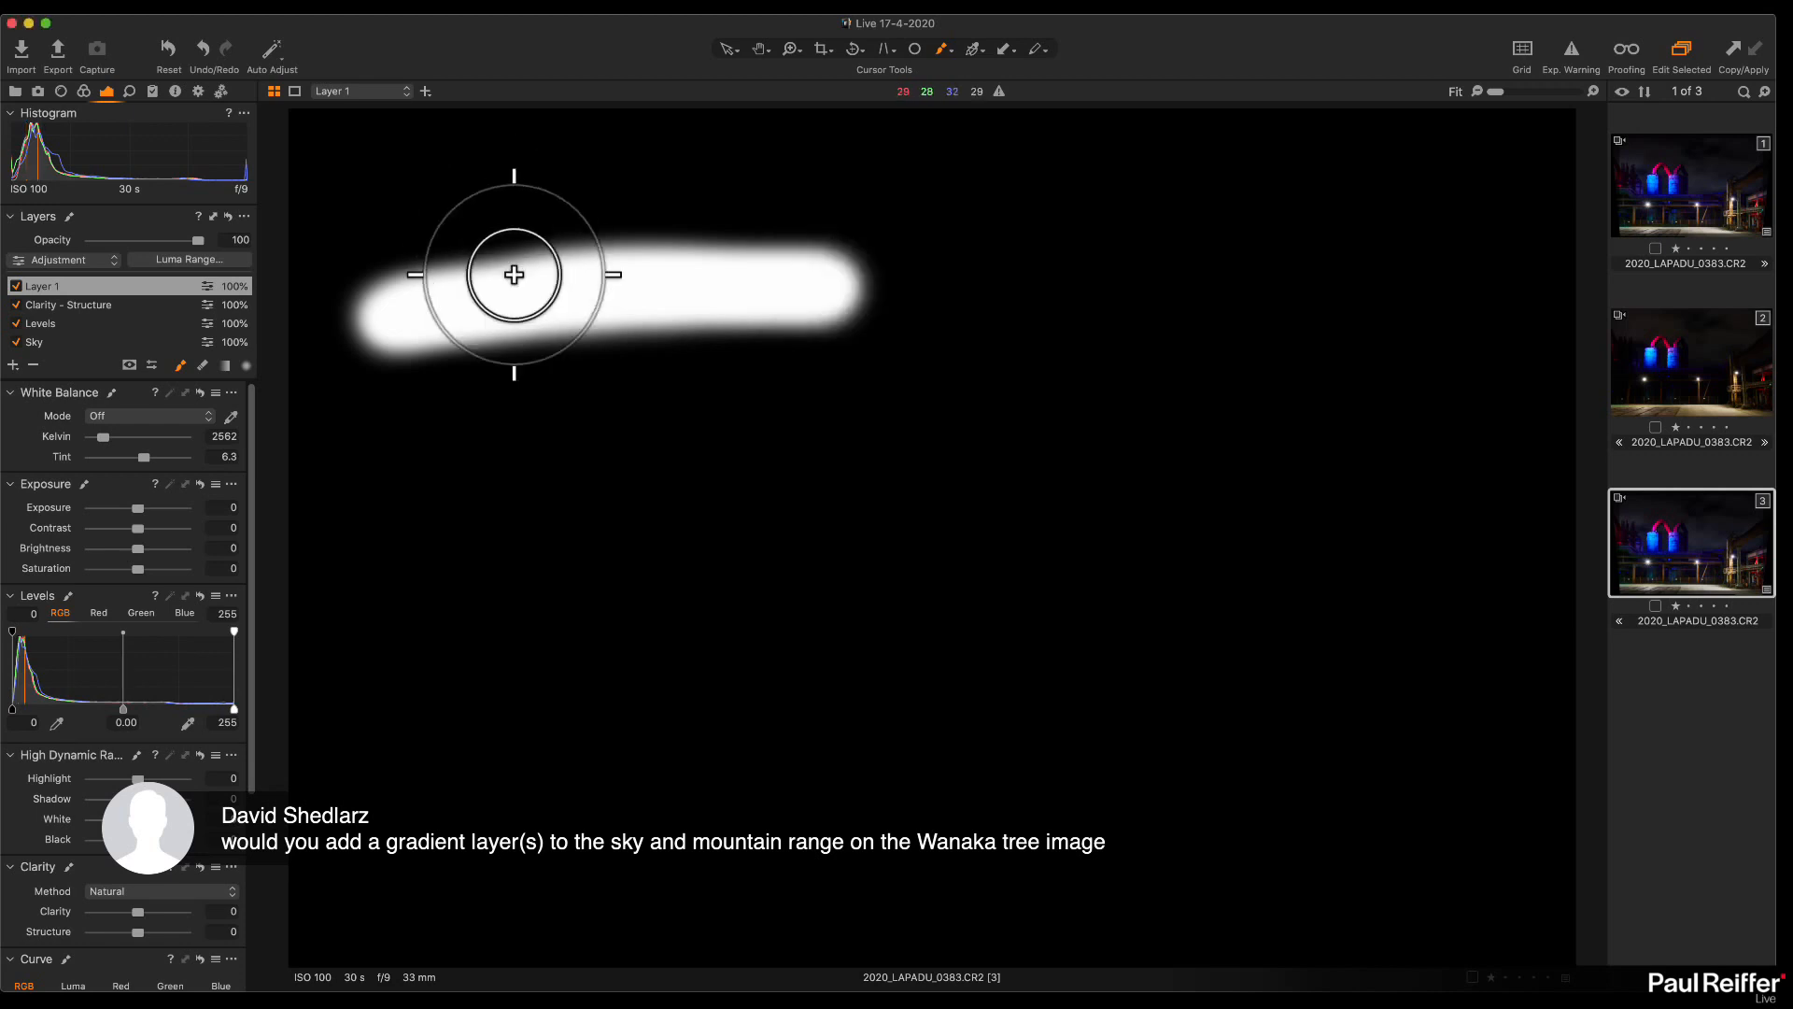
right_click(766, 280)
left_click_drag(731, 300, 1443, 297)
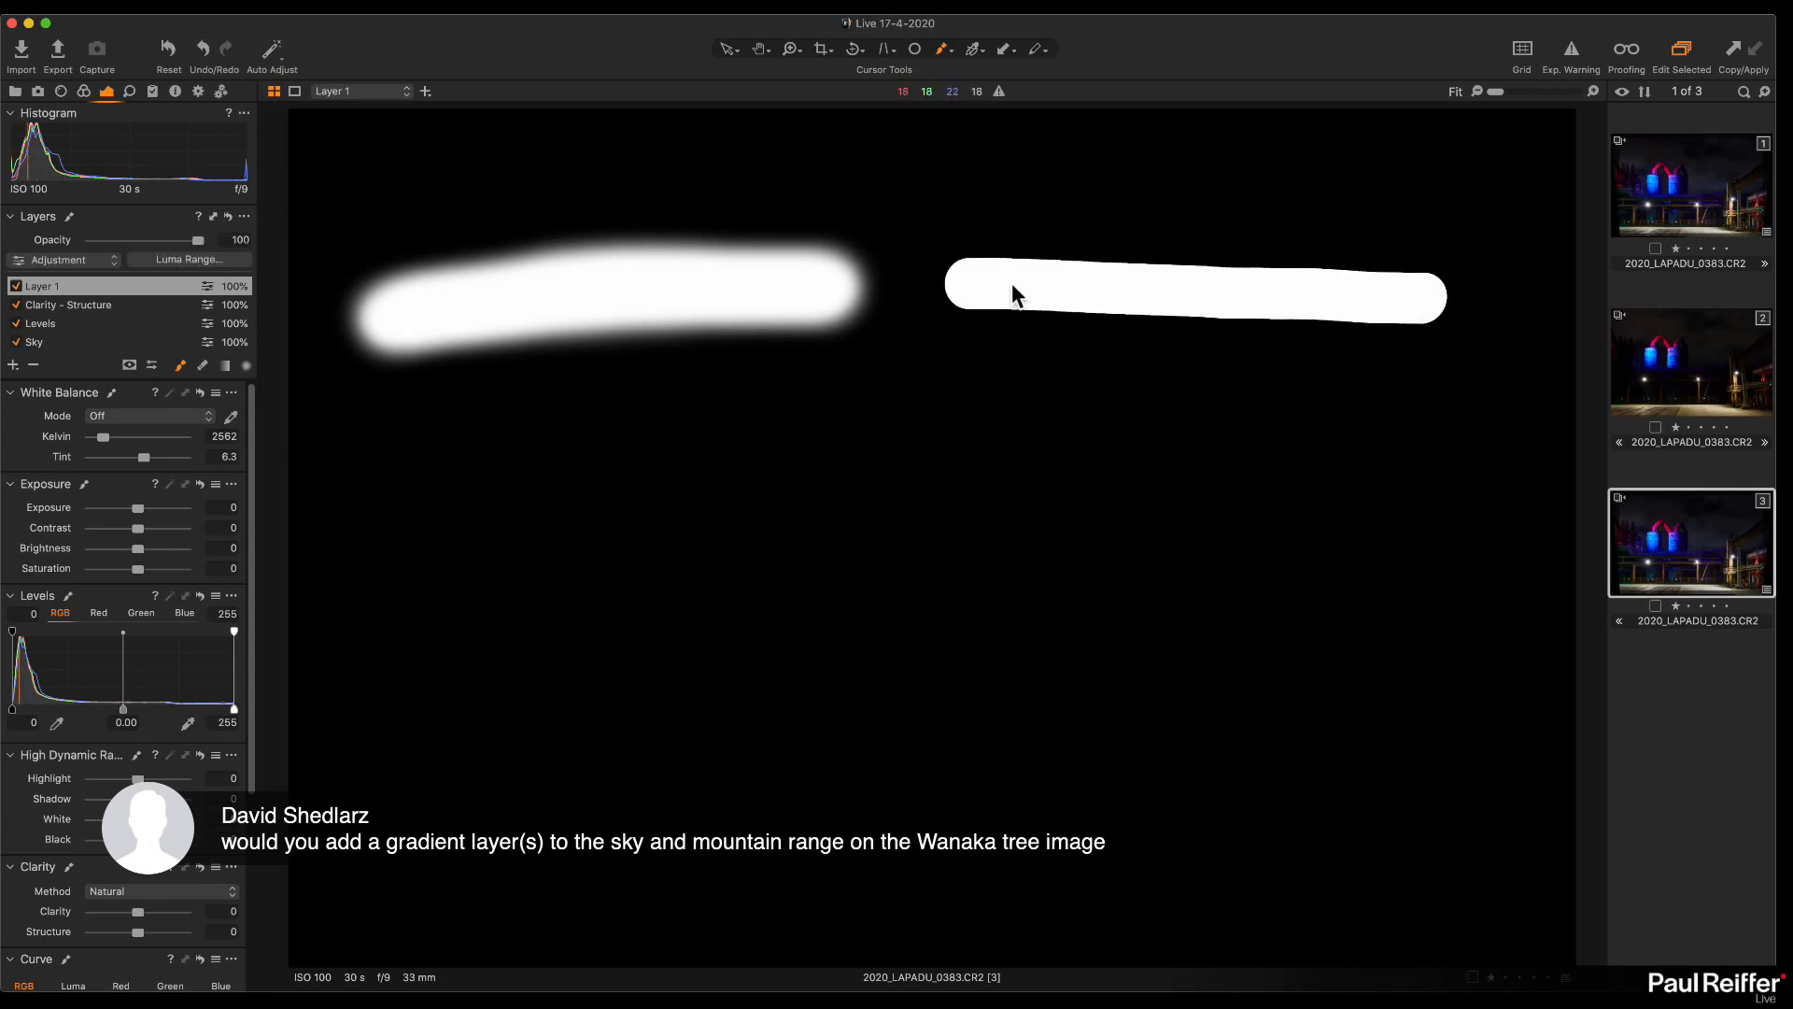
key("alt+m")
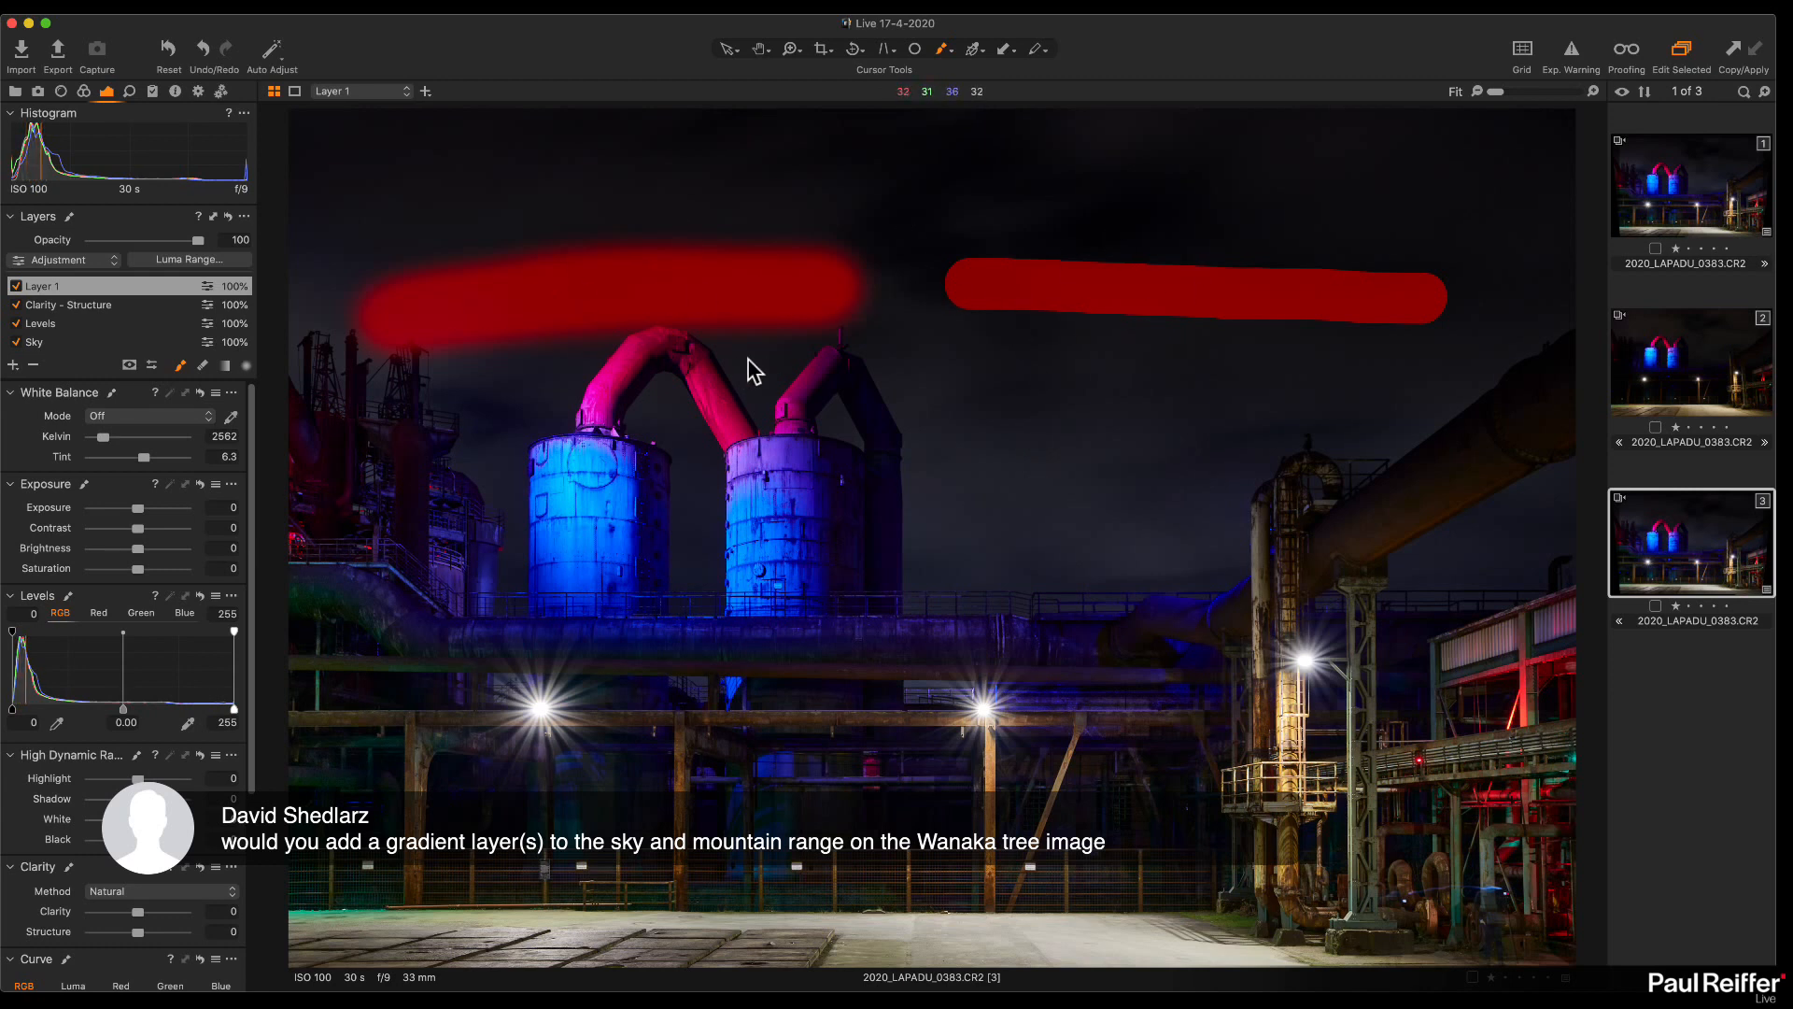
key("alt+m")
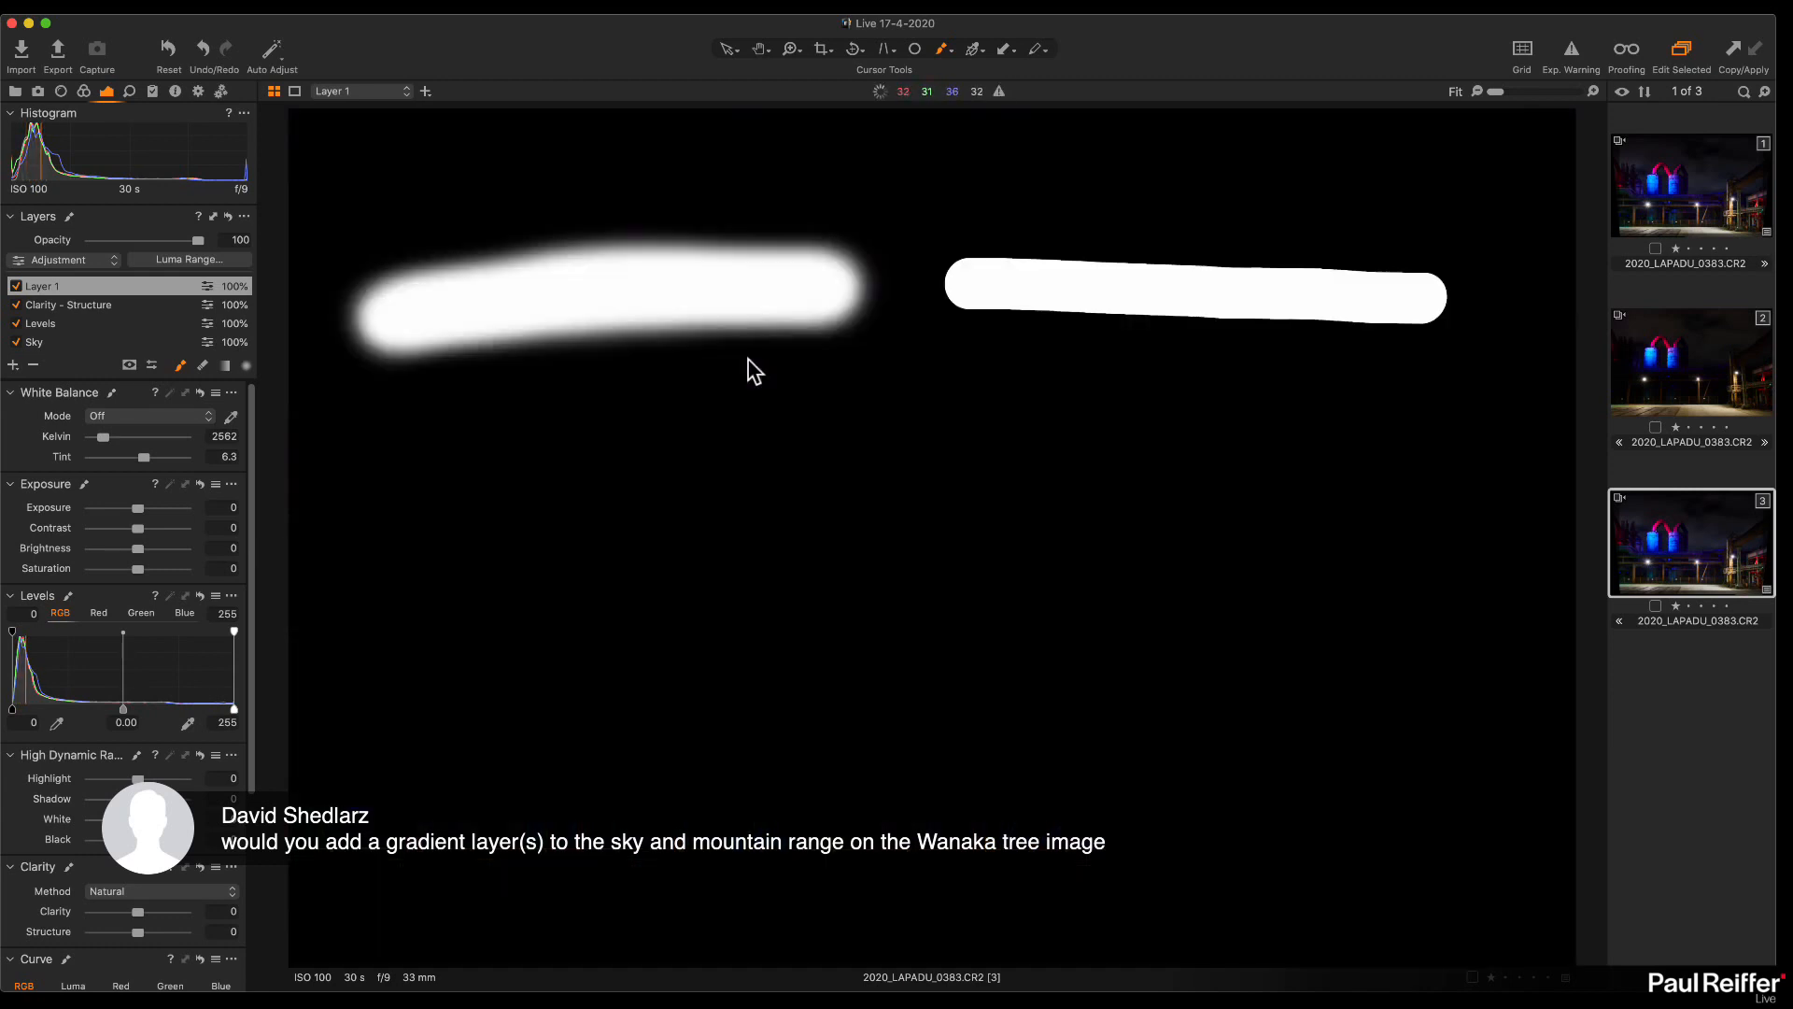
Step: Set the brush hardness to 0 and opacity to 20, and build up overlapping strokes below the first soft stroke
right_click(848, 282)
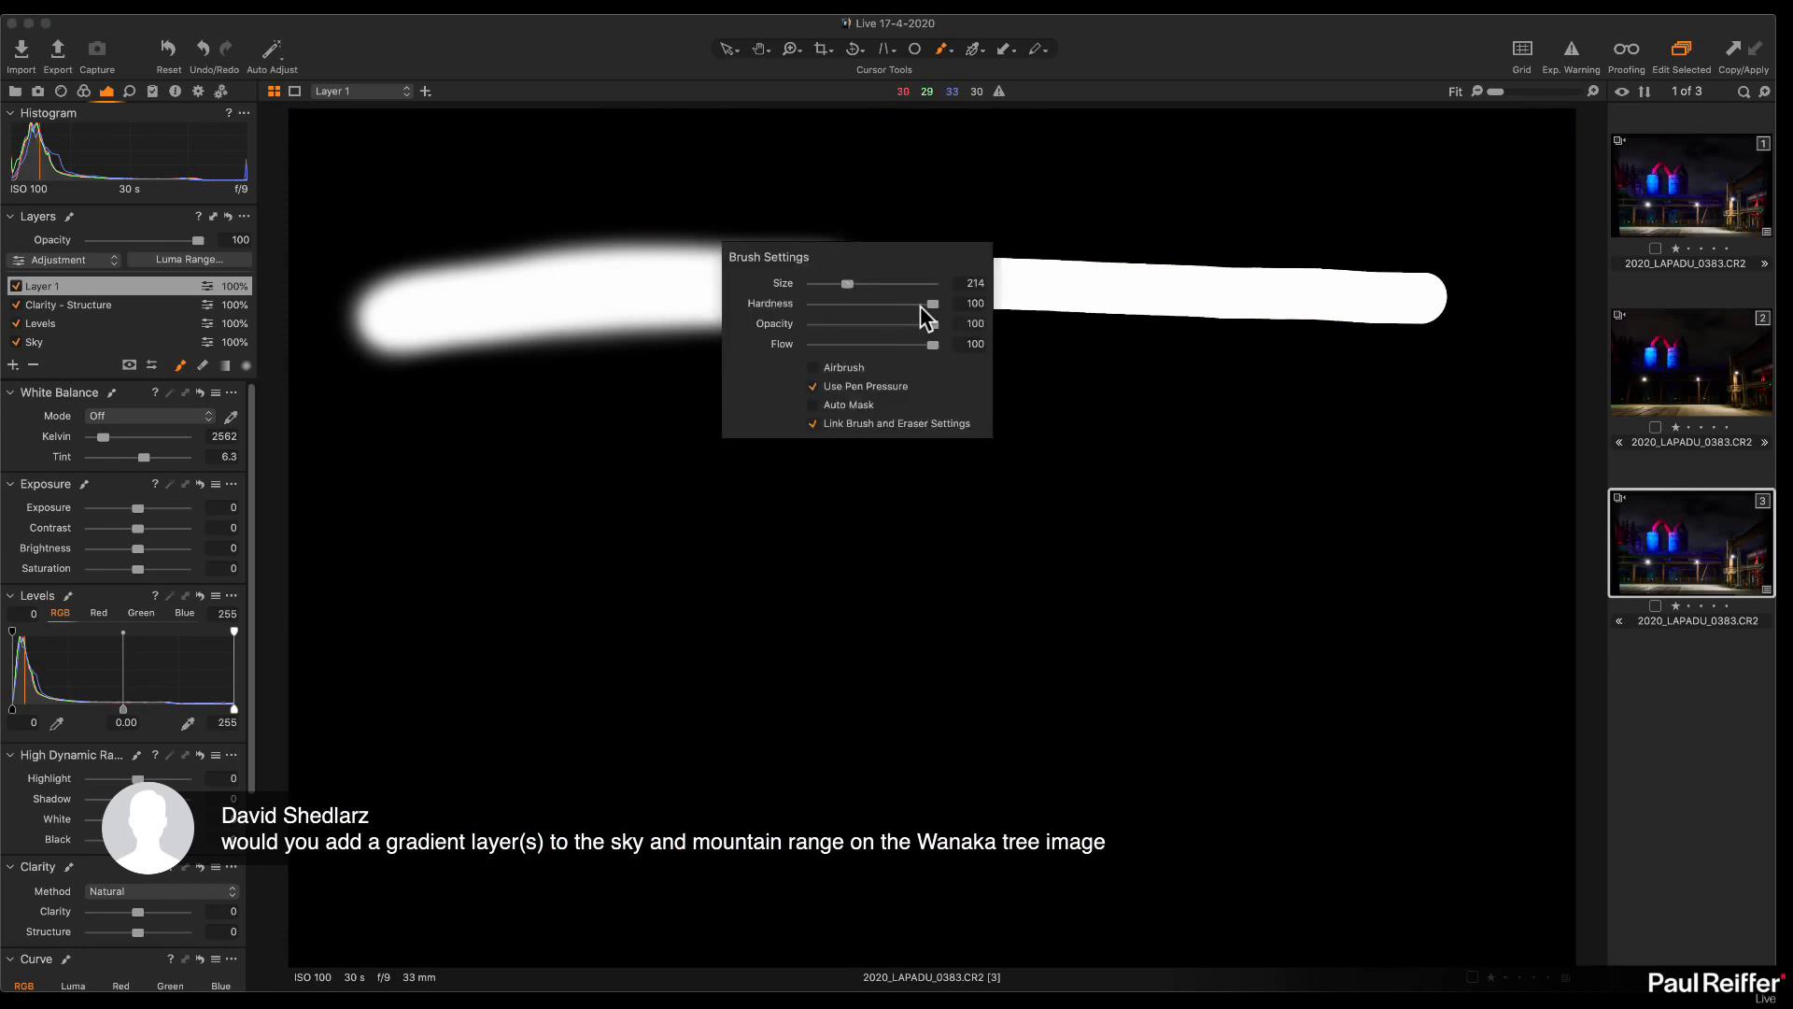
left_click_drag(921, 305, 815, 306)
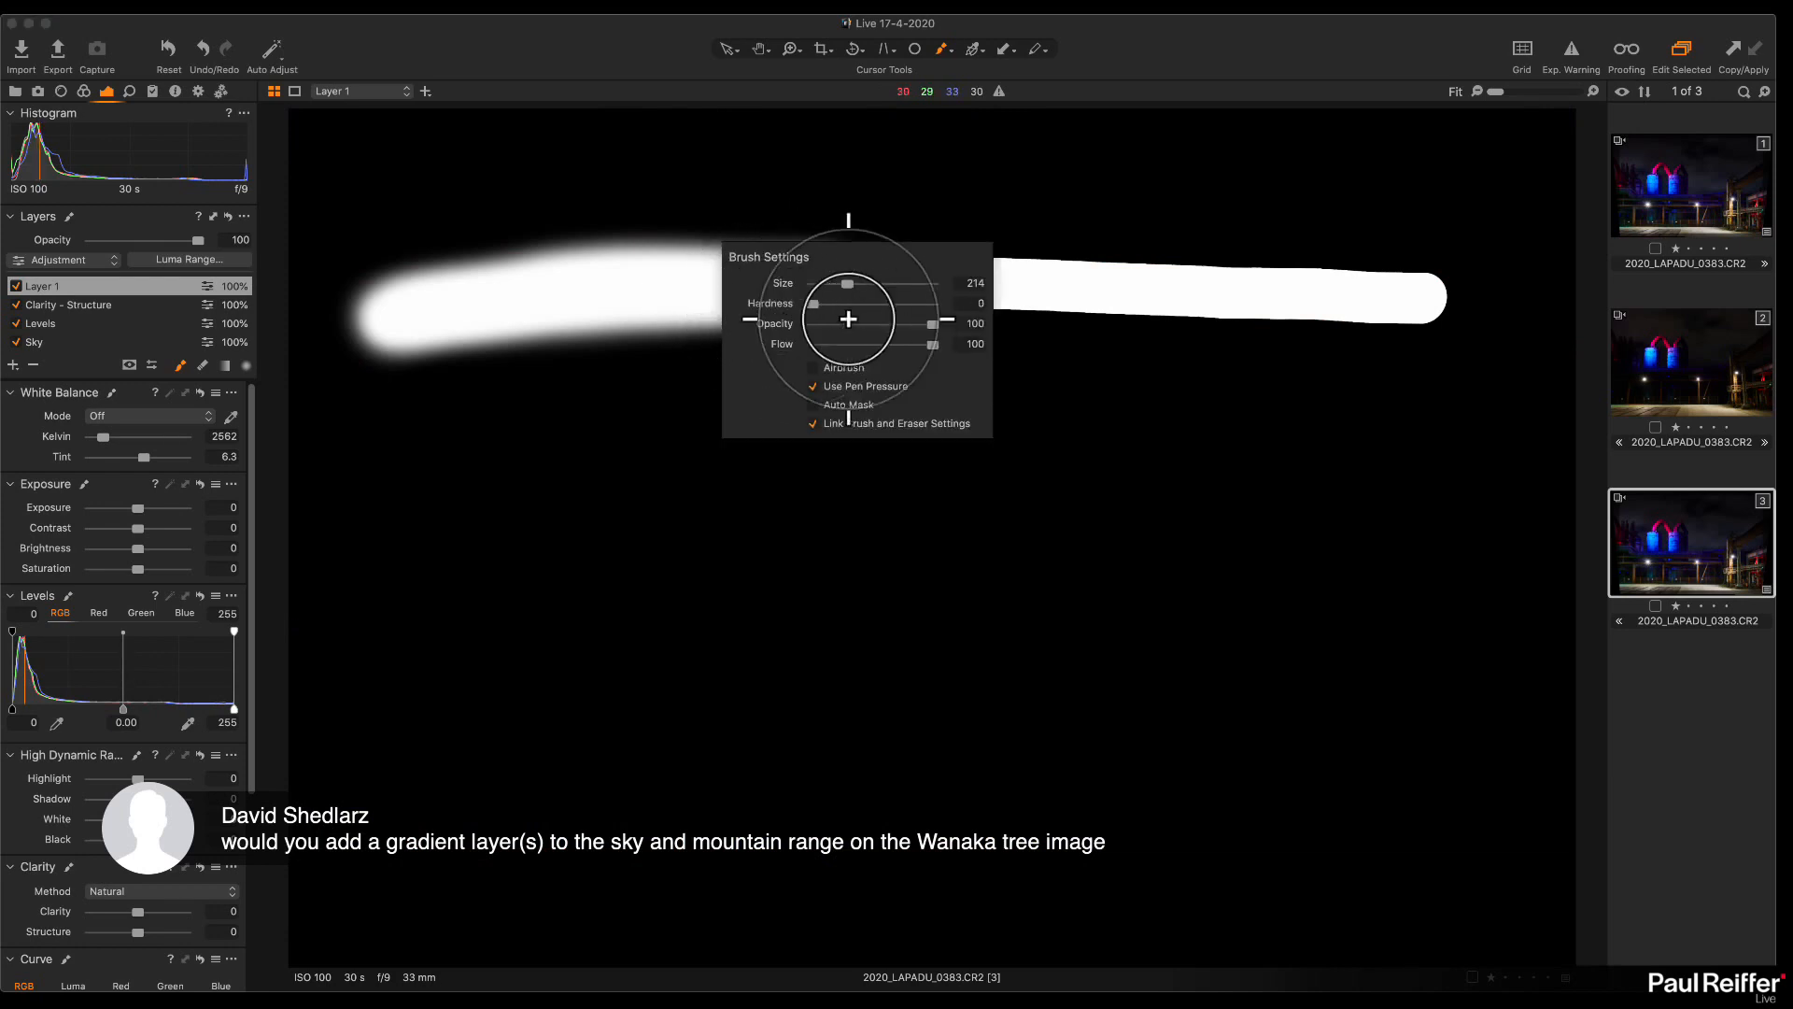
left_click_drag(927, 323, 833, 325)
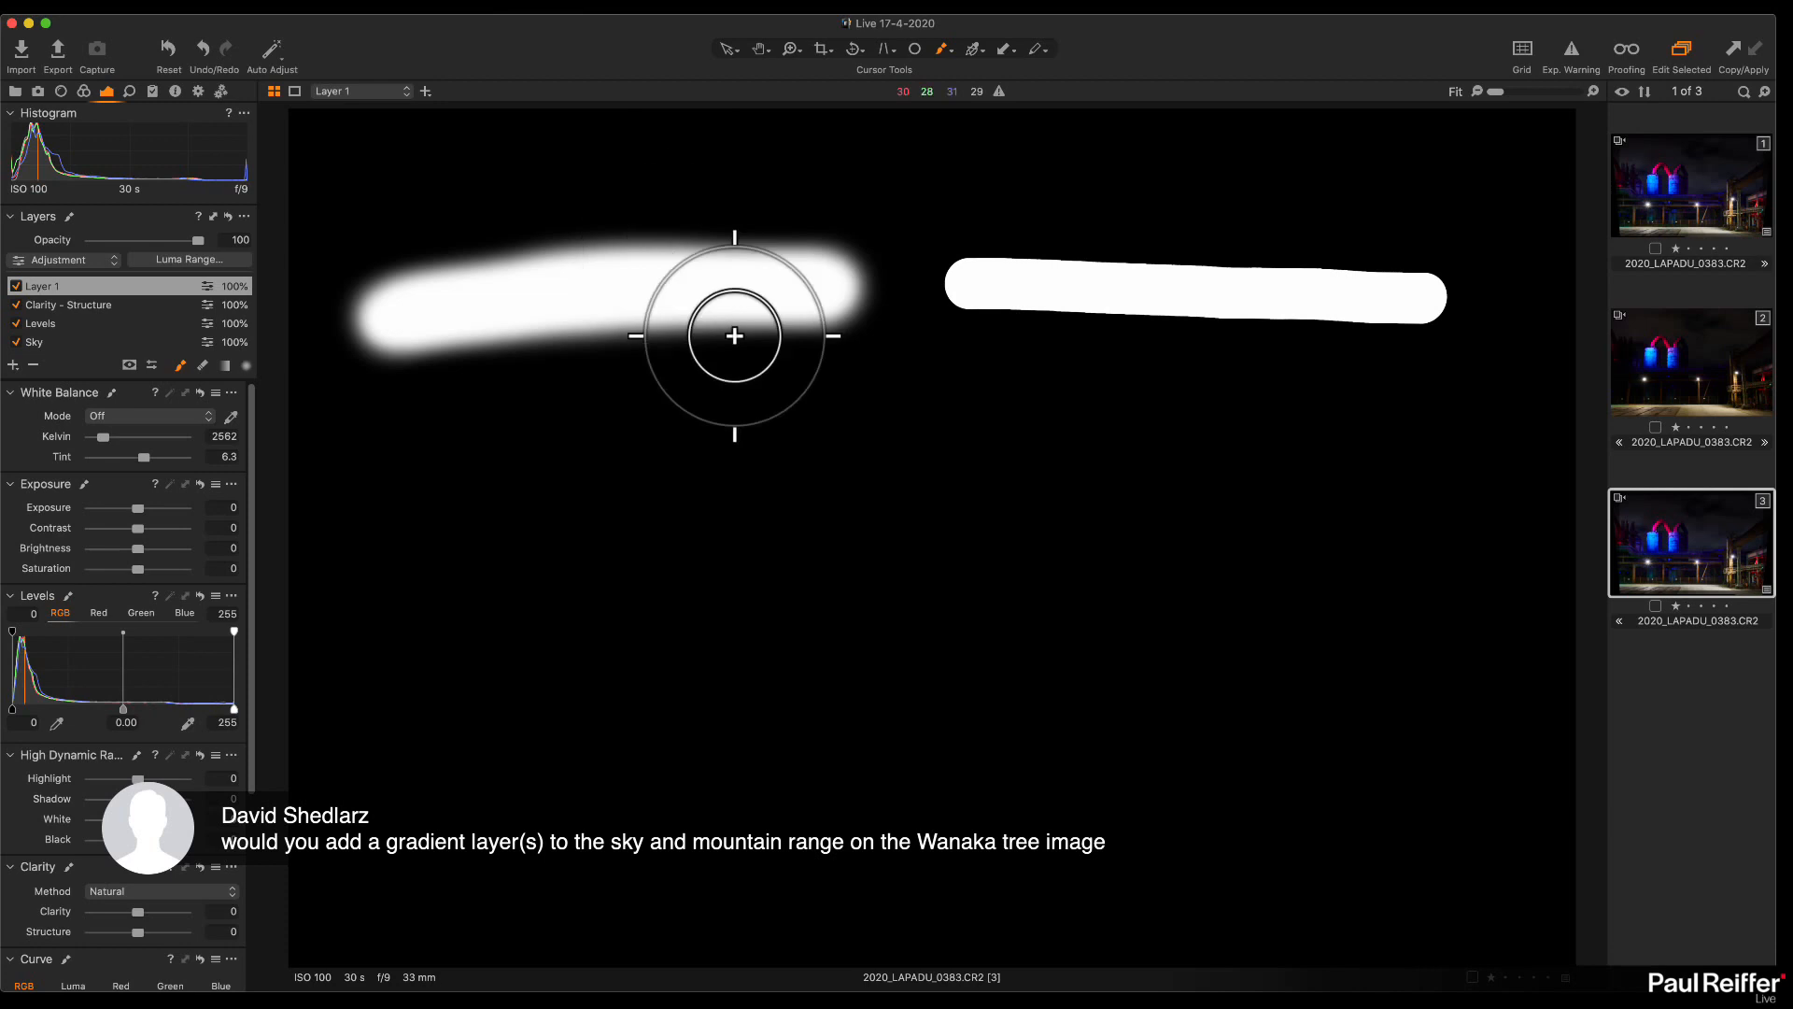
mouse_move(404, 484)
left_mouse_down()
mouse_move(700, 448)
mouse_move(460, 464)
mouse_move(777, 481)
mouse_move(513, 460)
mouse_move(760, 452)
mouse_move(449, 462)
mouse_move(724, 455)
left_mouse_up()
left_click_drag(393, 476, 676, 474)
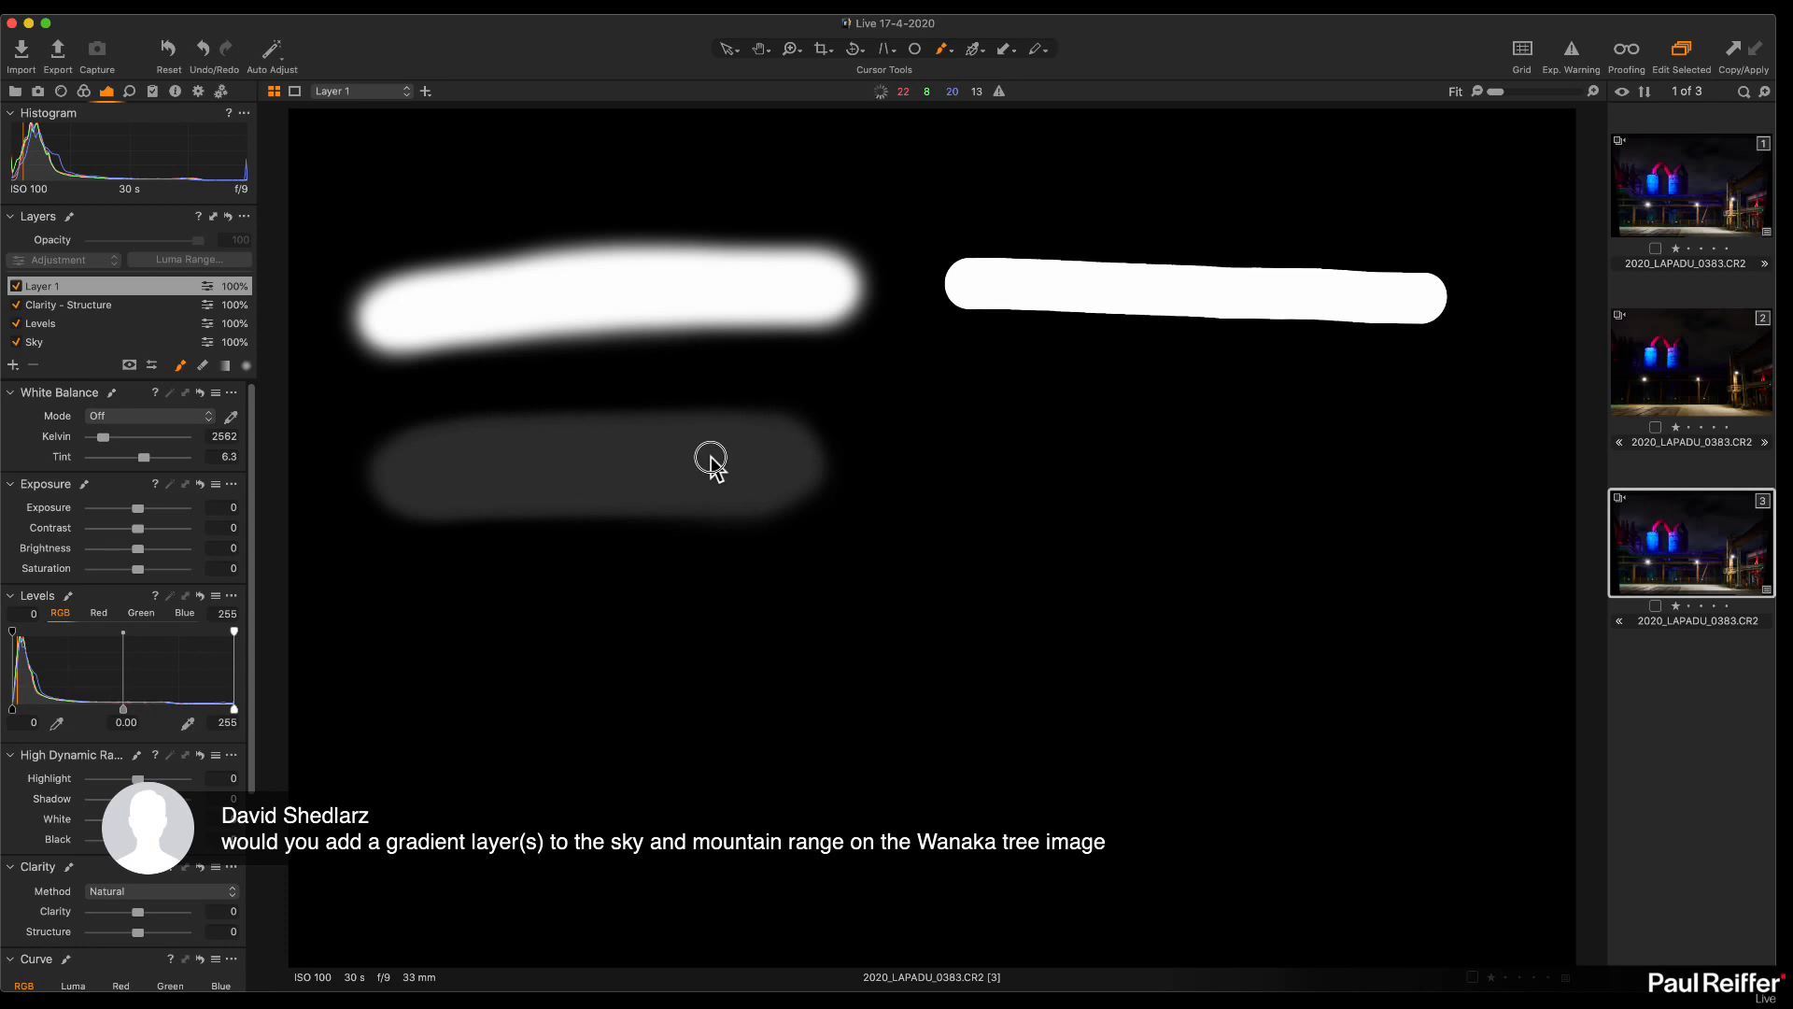
mouse_move(730, 457)
left_mouse_down()
mouse_move(413, 472)
mouse_move(799, 469)
mouse_move(471, 460)
mouse_move(430, 466)
mouse_move(758, 462)
mouse_move(410, 481)
mouse_move(777, 475)
mouse_move(615, 478)
left_mouse_up()
mouse_move(779, 462)
left_mouse_down()
mouse_move(524, 464)
mouse_move(793, 473)
mouse_move(740, 457)
left_mouse_up()
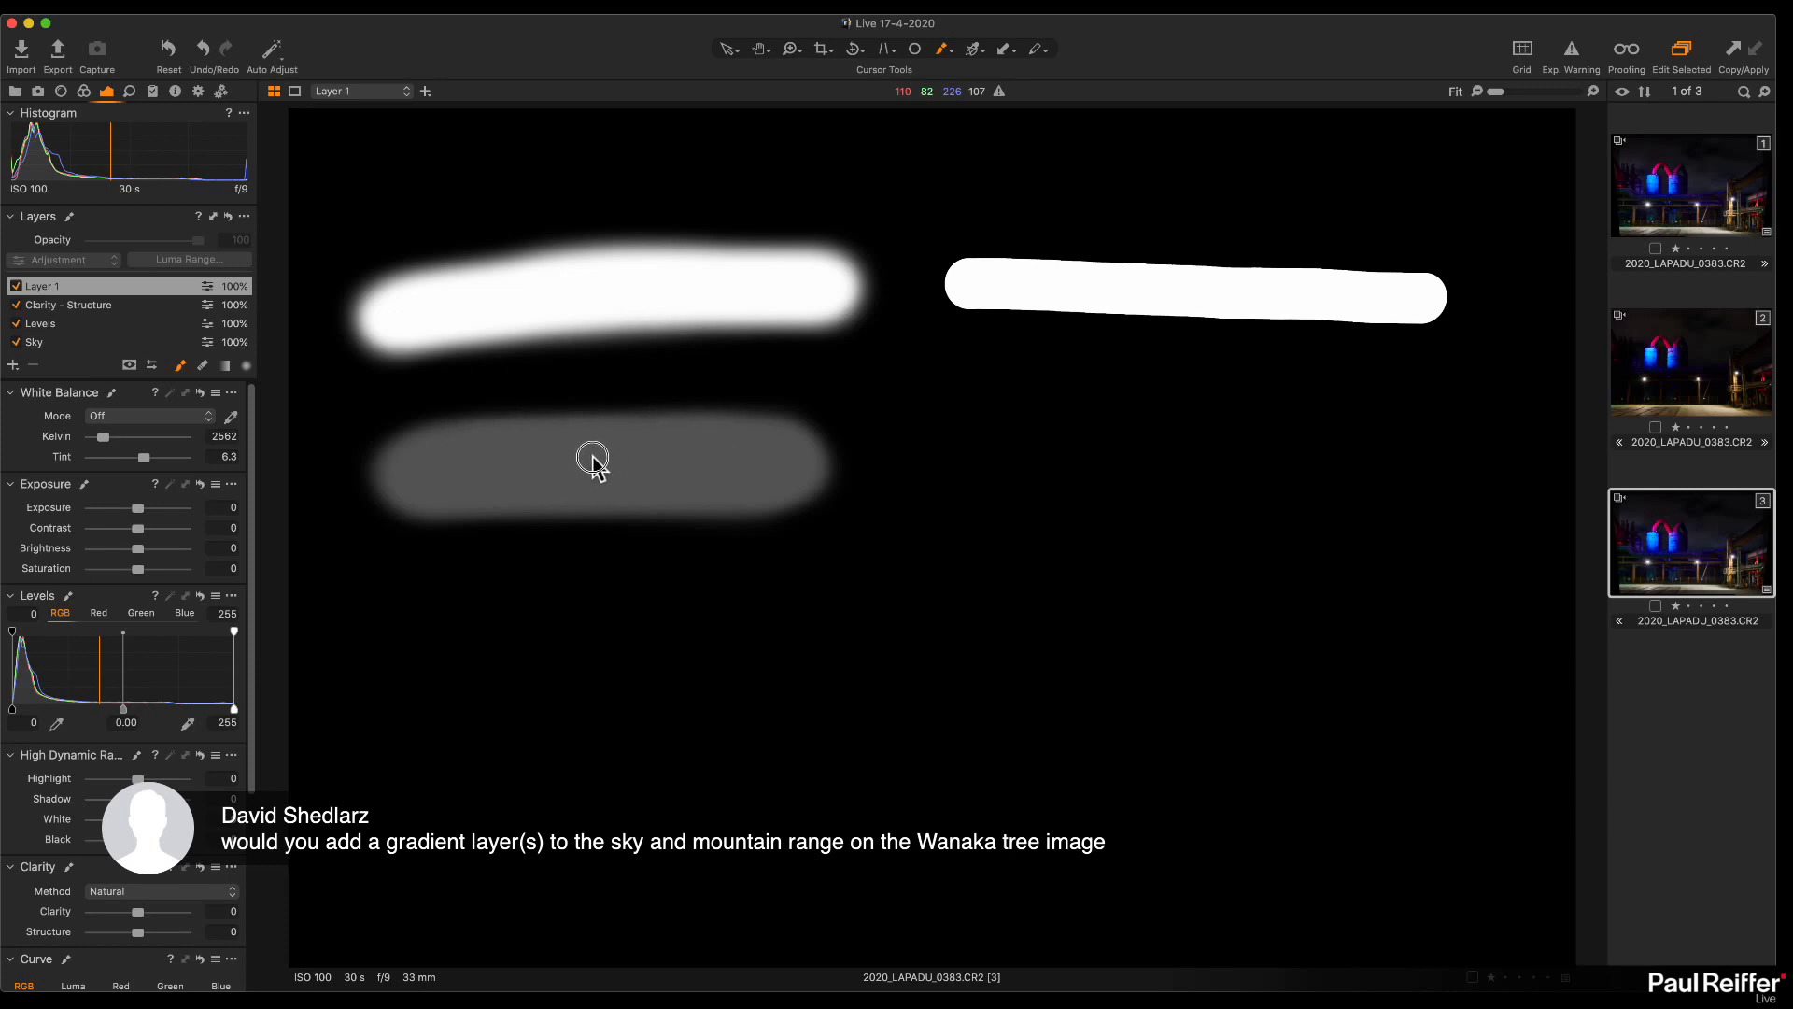
left_click_drag(672, 457, 621, 464)
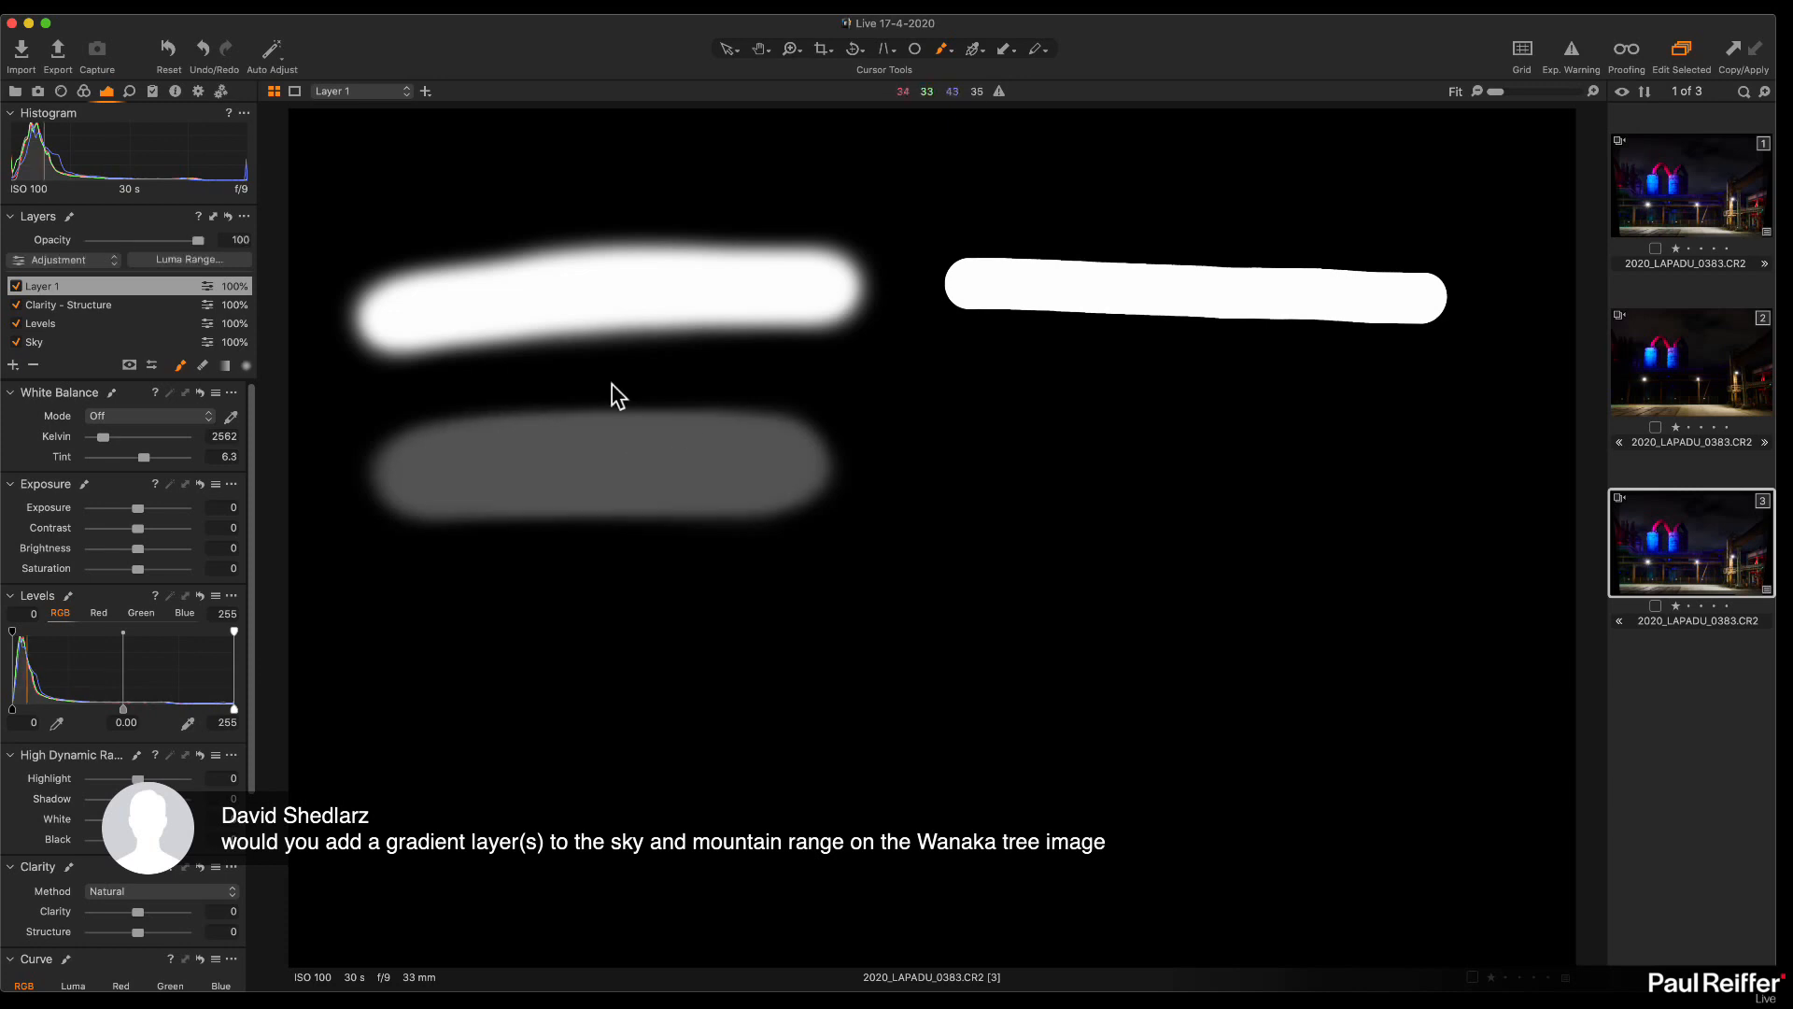
mouse_move(728, 454)
left_mouse_down()
mouse_move(479, 464)
mouse_move(761, 458)
mouse_move(385, 463)
mouse_move(1433, 455)
left_mouse_up()
Step: Set the brush hardness to 100 at opacity 20 and layer overlapping strokes below the hard-edged stroke
right_click(825, 432)
left_click(1054, 459)
mouse_move(1016, 446)
left_mouse_down()
mouse_move(1378, 447)
mouse_move(971, 453)
mouse_move(1405, 467)
left_mouse_up()
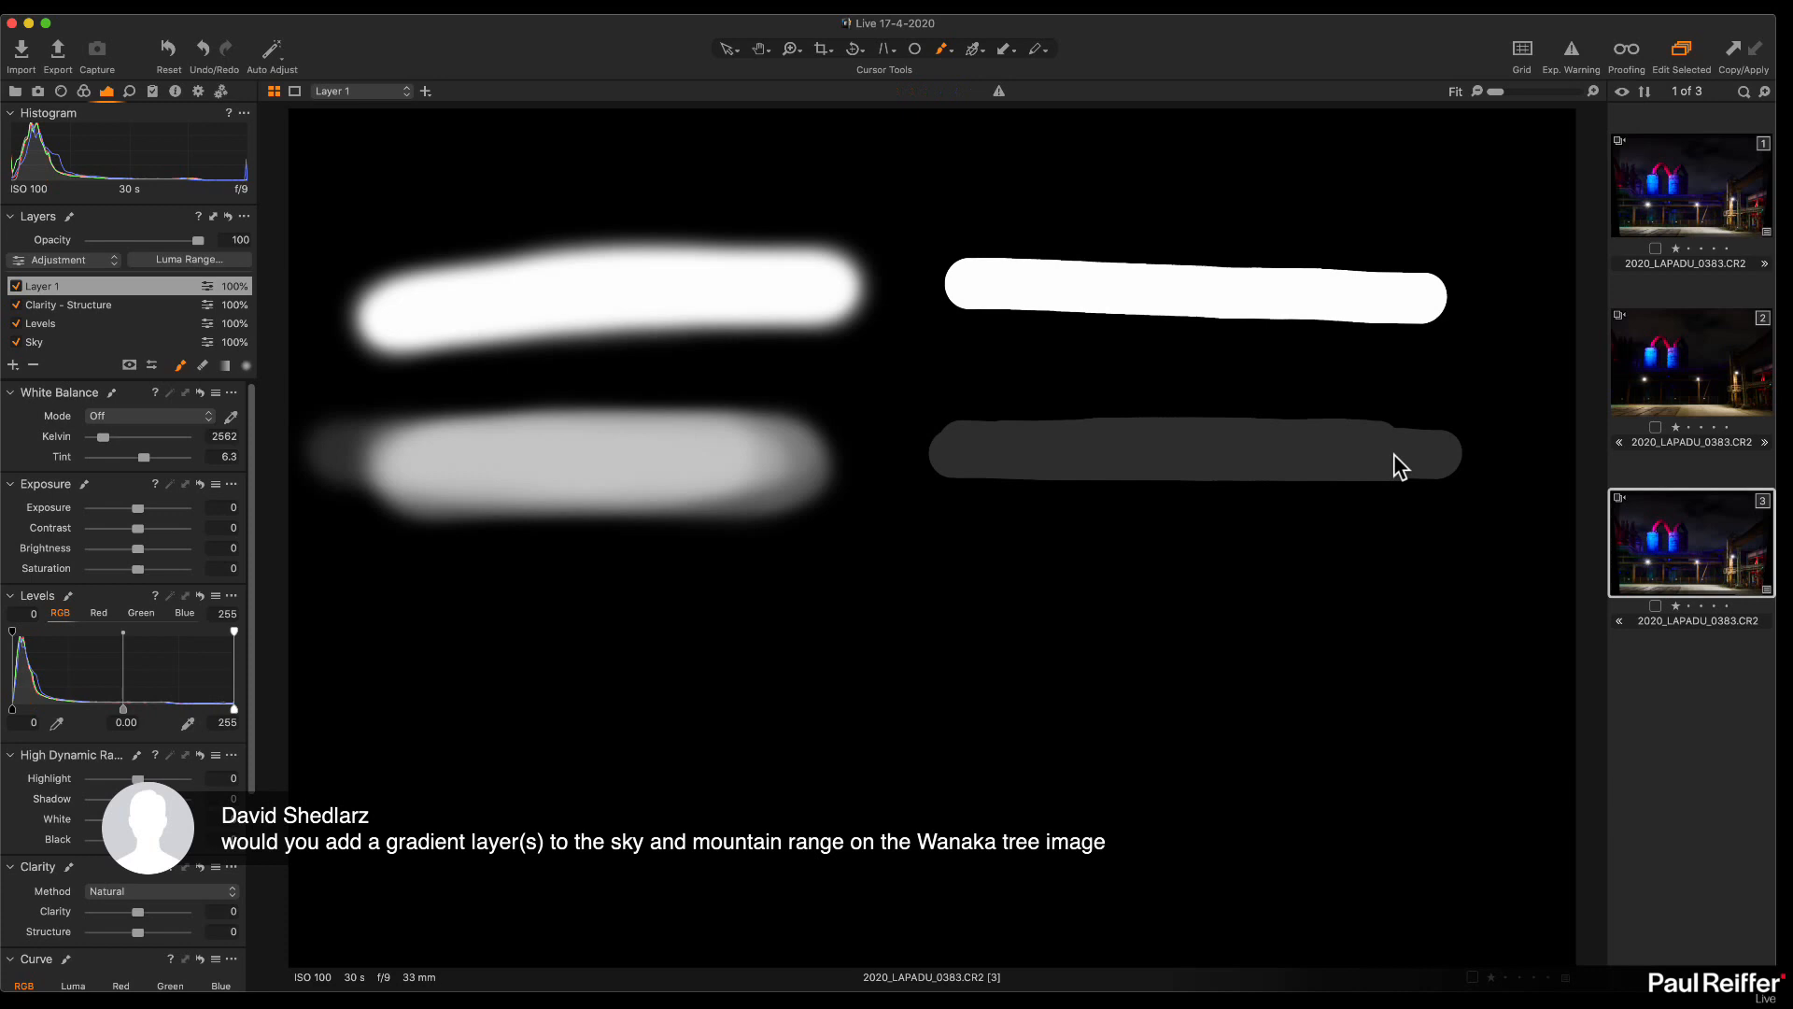
mouse_move(962, 464)
left_mouse_down()
mouse_move(1462, 448)
mouse_move(996, 452)
left_mouse_up()
mouse_move(1452, 457)
left_mouse_down()
mouse_move(995, 464)
mouse_move(1398, 467)
left_mouse_up()
mouse_move(1045, 461)
left_mouse_down()
mouse_move(1453, 464)
mouse_move(997, 464)
mouse_move(1488, 485)
mouse_move(968, 496)
mouse_move(1132, 462)
mouse_move(1382, 476)
mouse_move(977, 452)
mouse_move(1469, 492)
mouse_move(1008, 467)
mouse_move(1116, 463)
left_mouse_up()
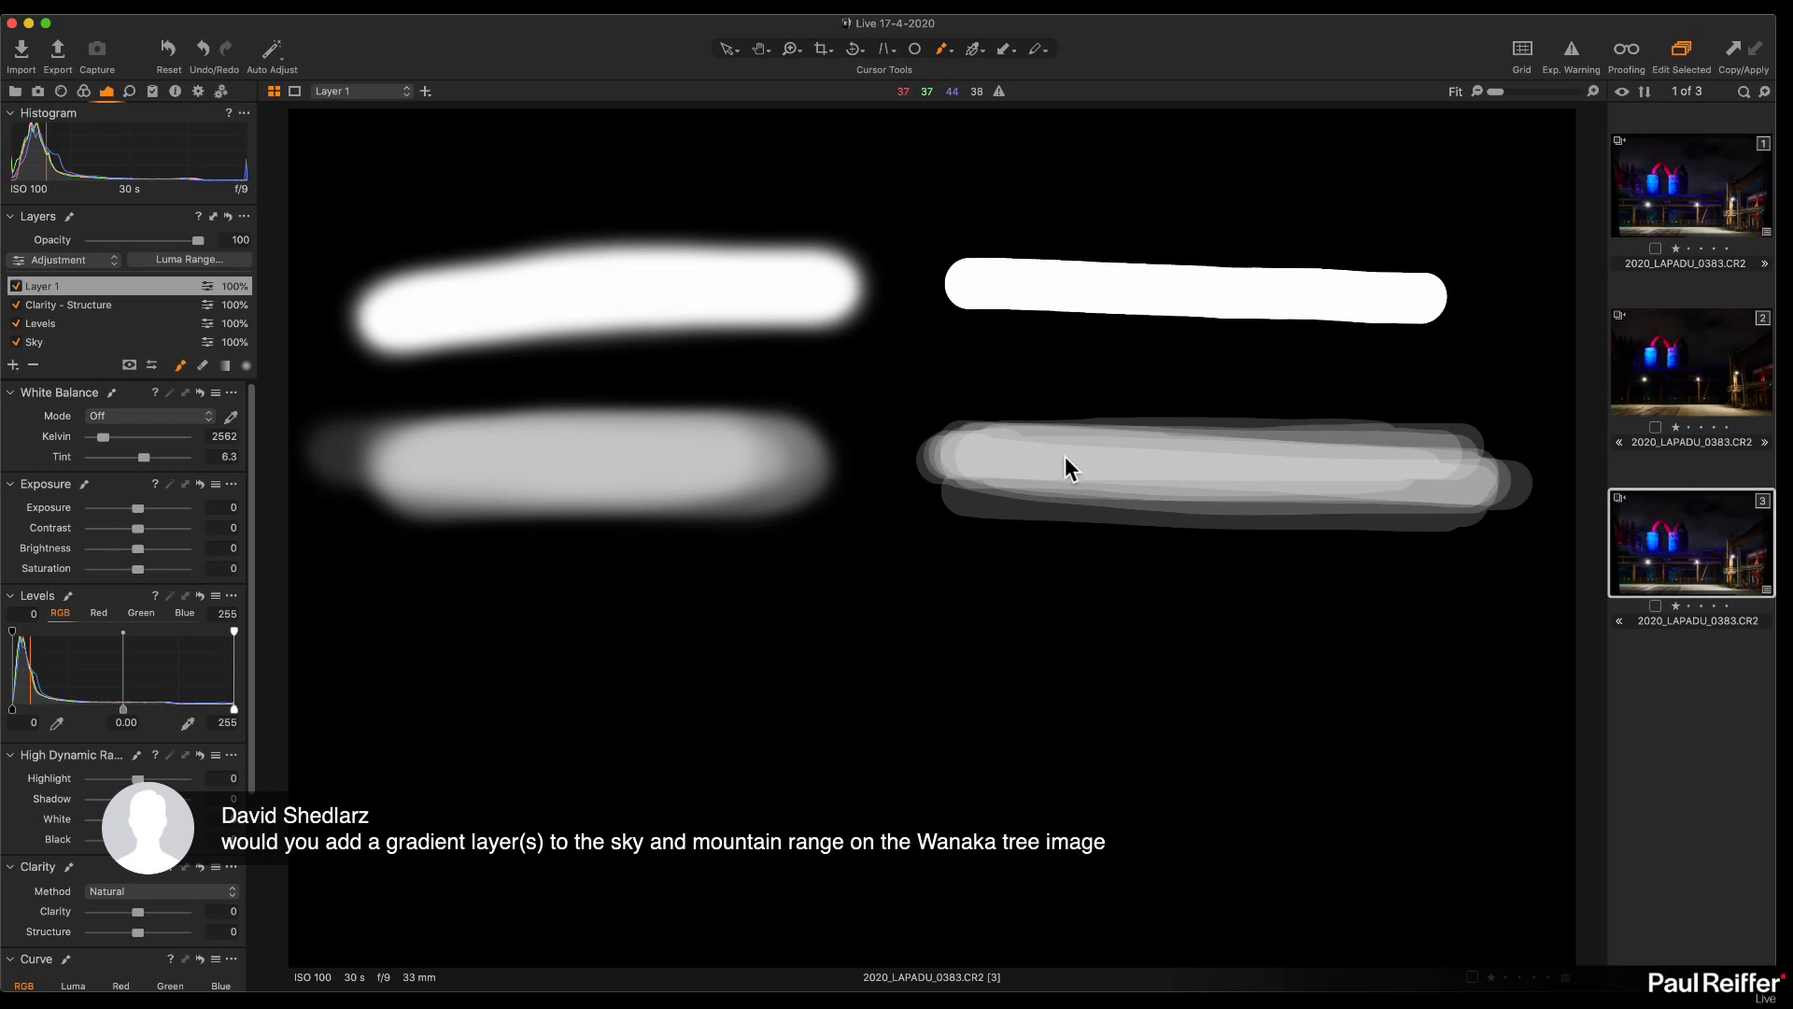
mouse_move(1145, 492)
left_mouse_down()
mouse_move(953, 480)
mouse_move(1359, 492)
left_mouse_up()
left_click_drag(1072, 486, 1472, 480)
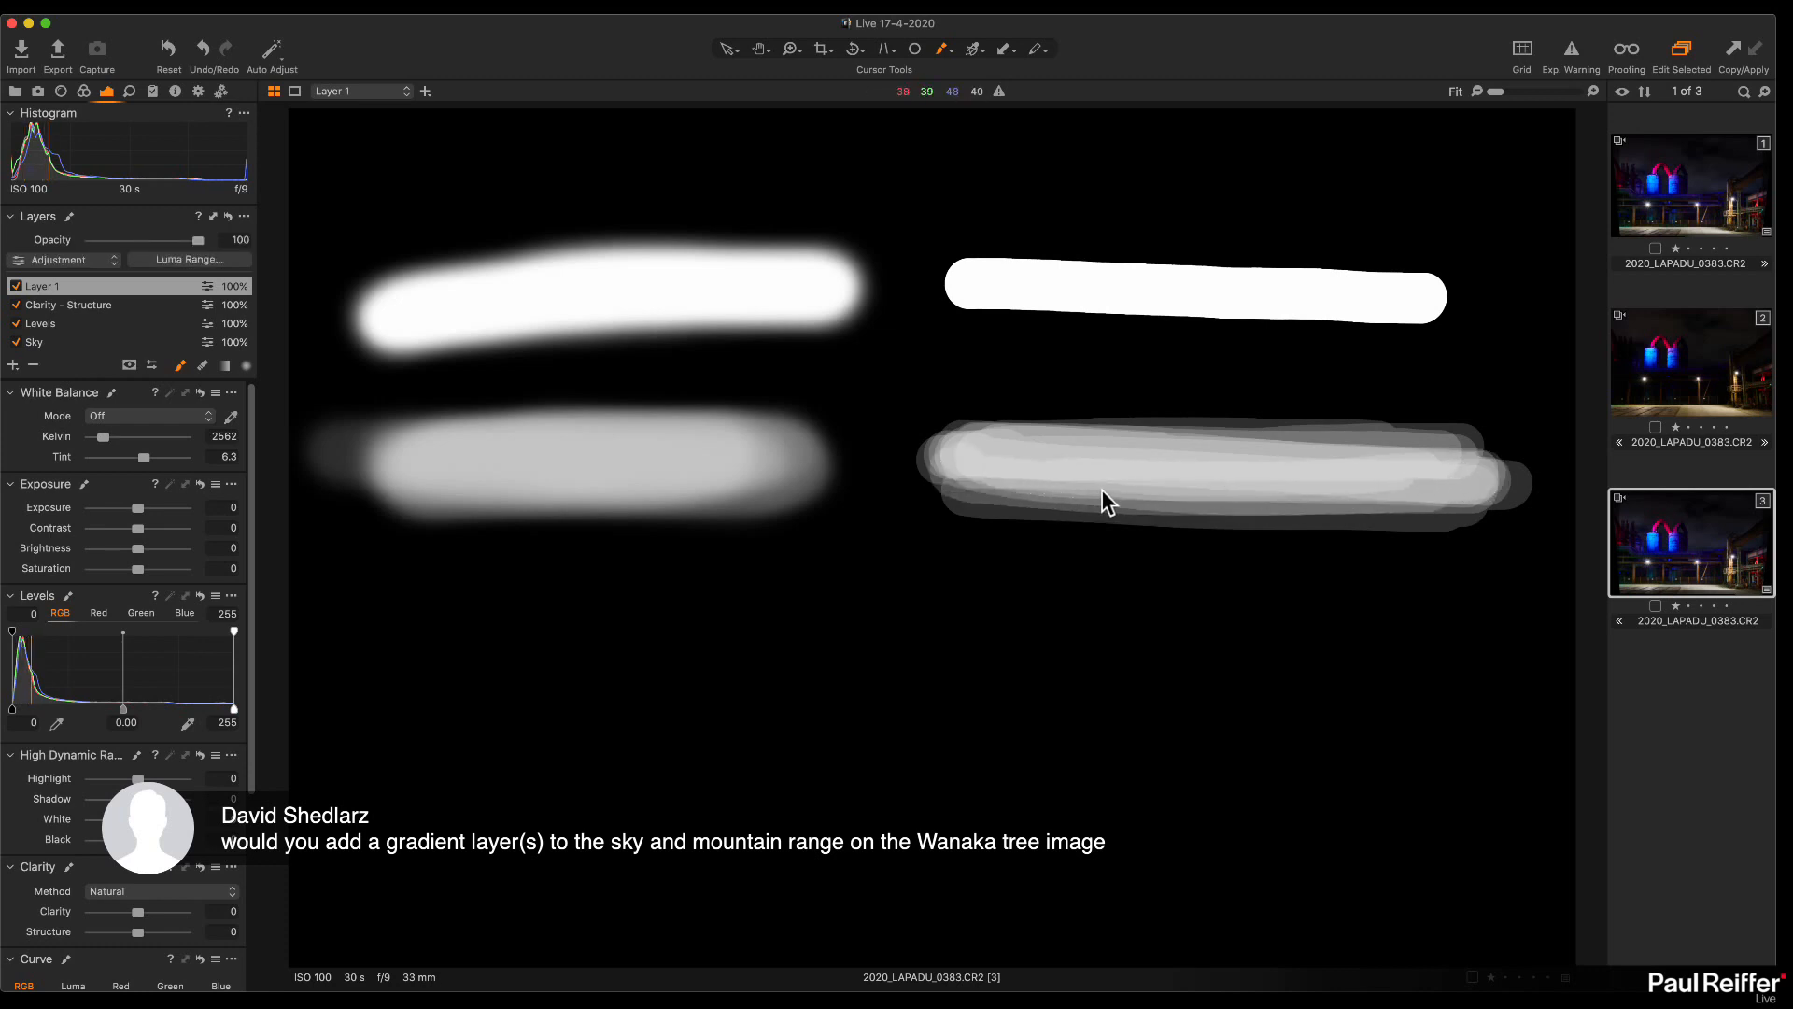
Step: Set the brush opacity to 100 and flow to 20, and build up a third row with hardness 0 and hardness 100 strokes
right_click(938, 398)
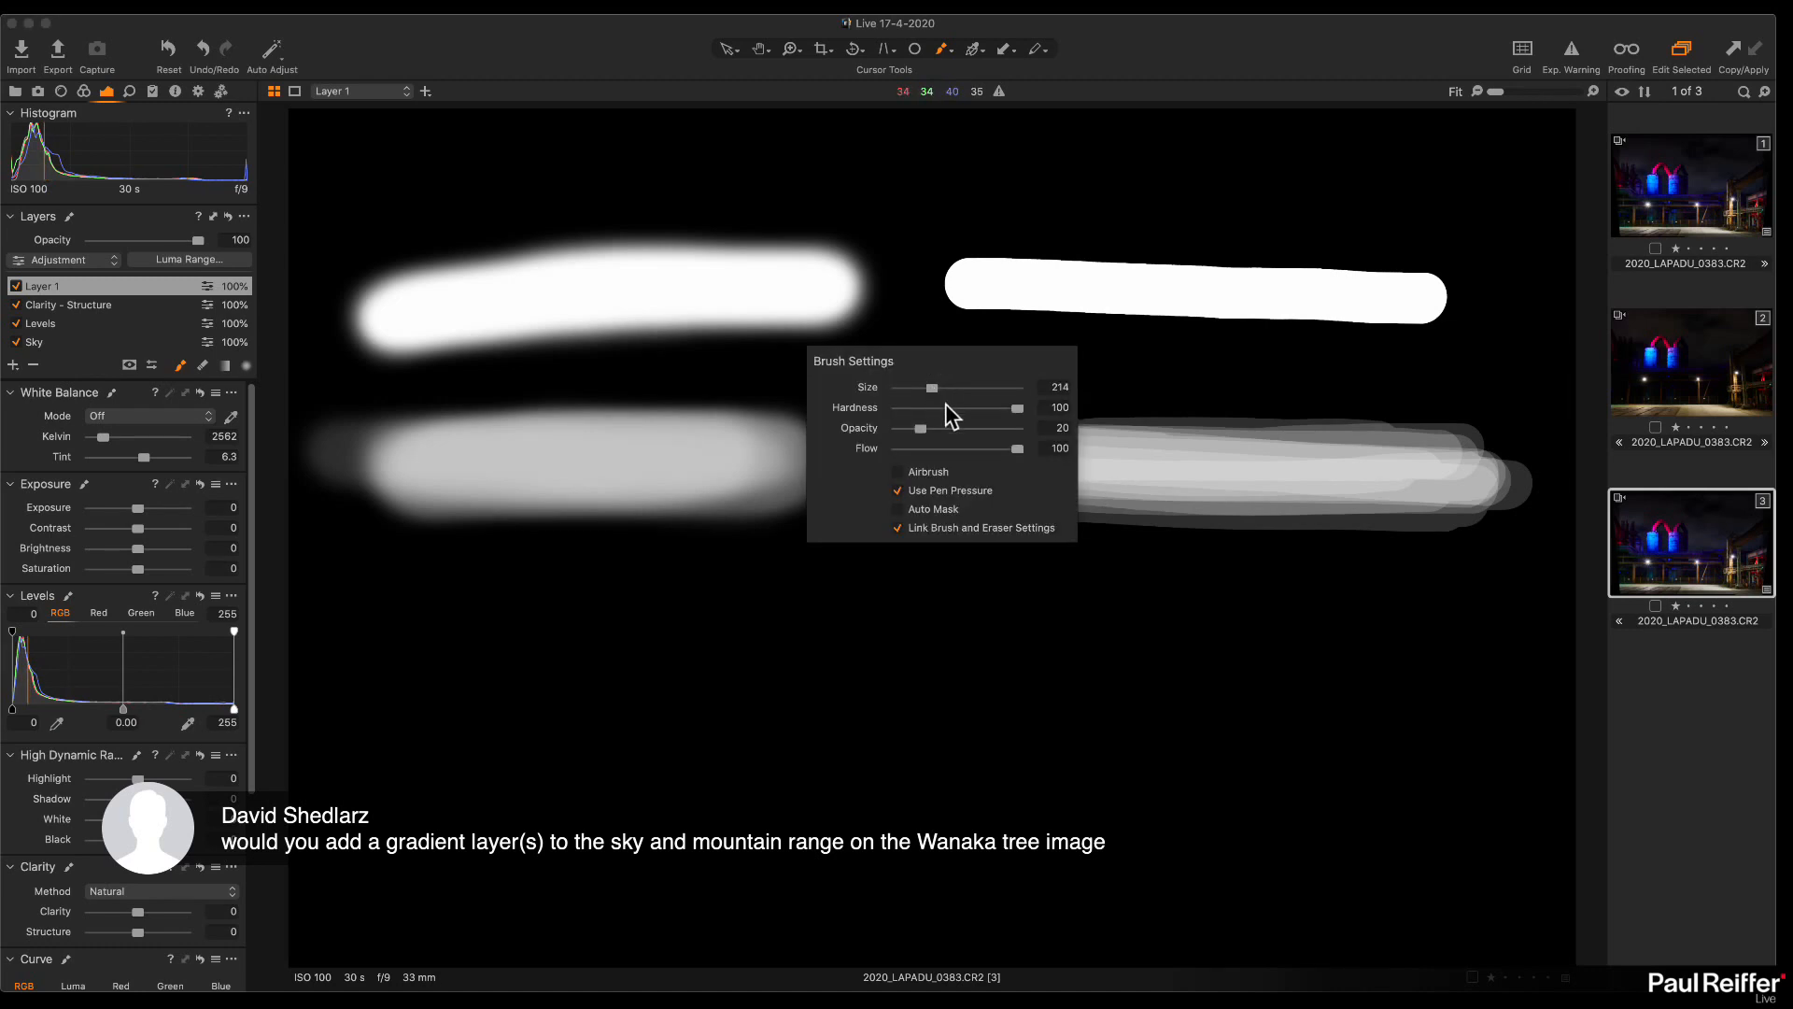
left_click(1121, 443)
right_click(937, 400)
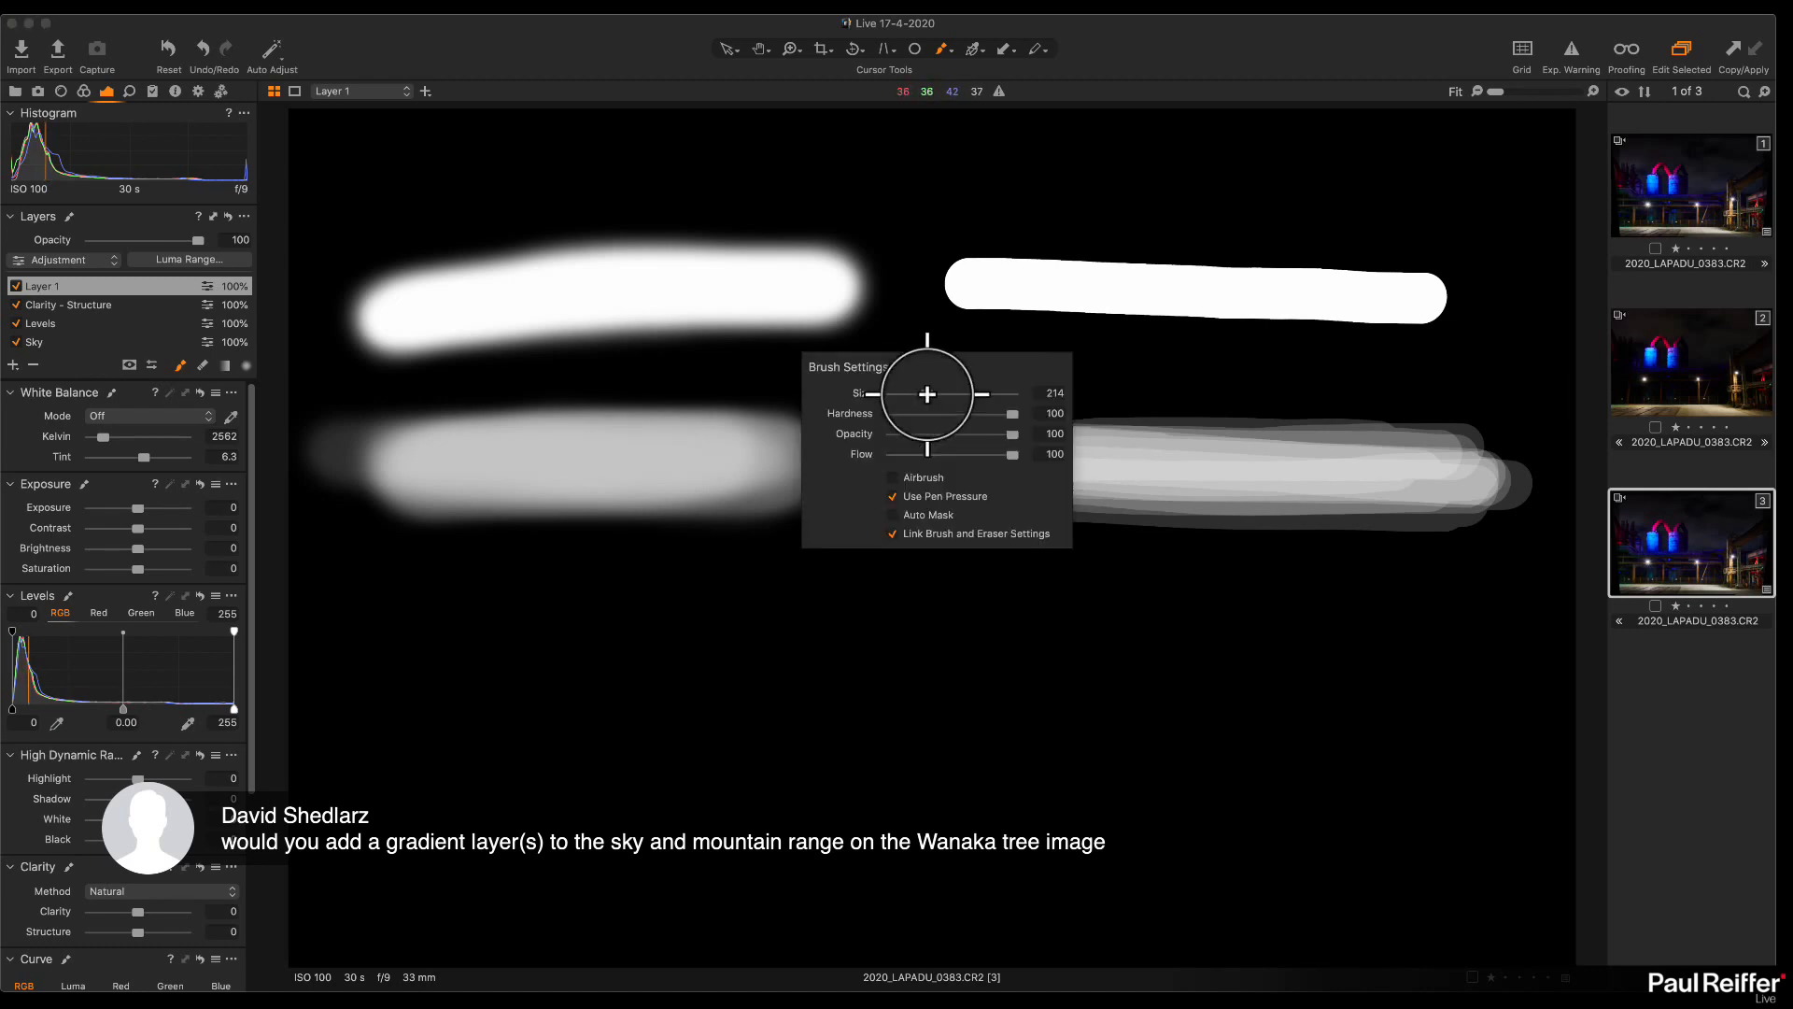
mouse_move(1010, 453)
left_mouse_down()
mouse_move(916, 411)
mouse_move(915, 455)
left_mouse_up()
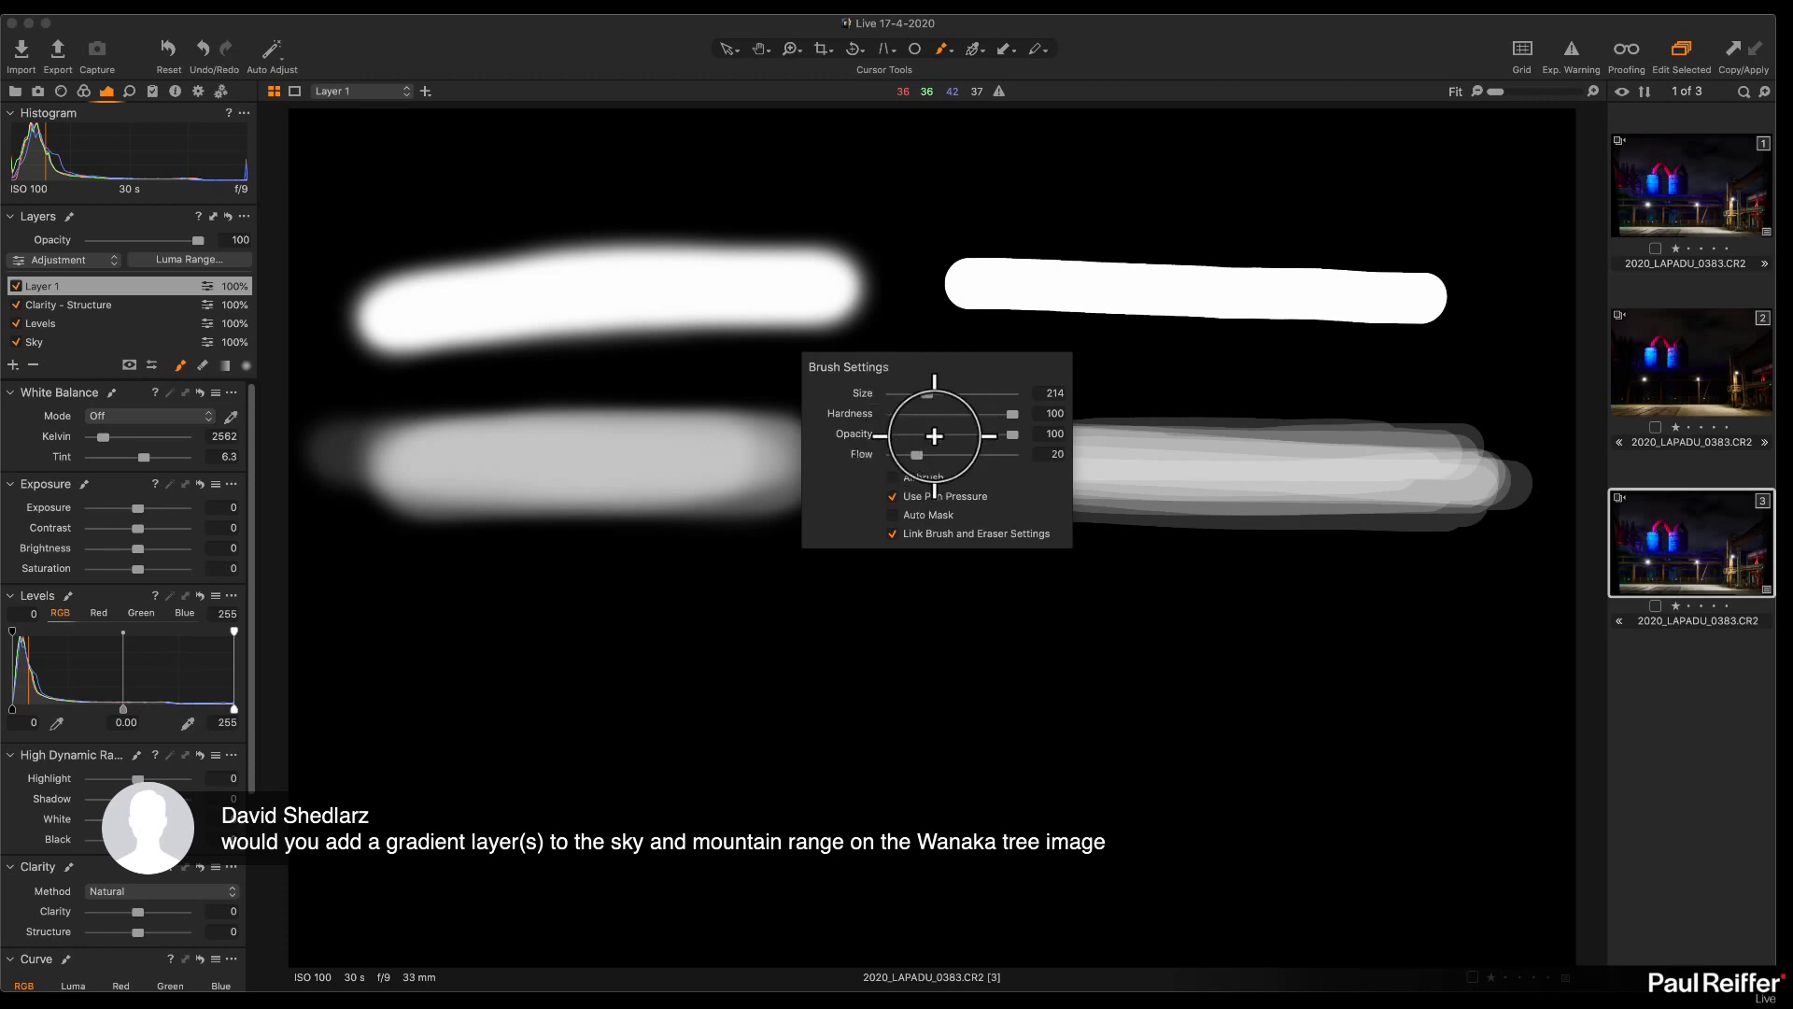
left_click_drag(1012, 413, 789, 420)
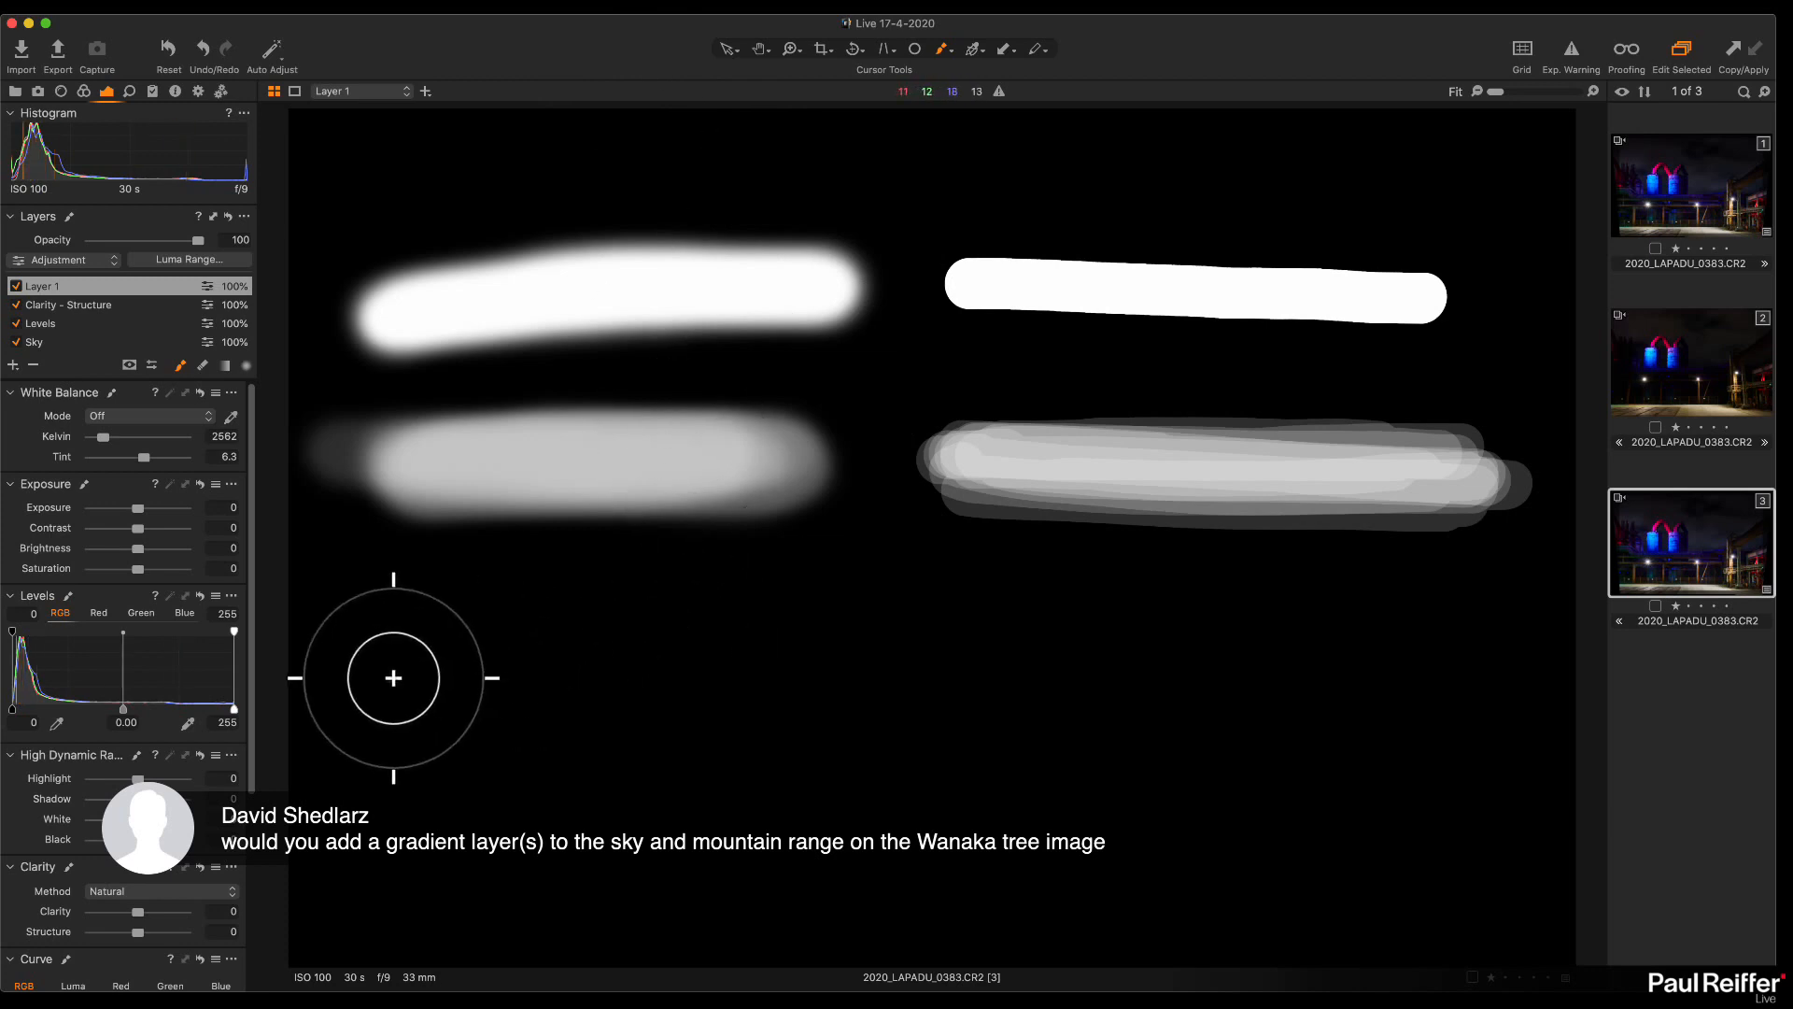
mouse_move(392, 698)
left_mouse_down()
mouse_move(777, 697)
mouse_move(398, 698)
mouse_move(770, 711)
mouse_move(406, 692)
mouse_move(762, 699)
mouse_move(501, 702)
left_mouse_up()
mouse_move(624, 707)
left_mouse_down()
mouse_move(754, 709)
mouse_move(441, 692)
mouse_move(832, 702)
mouse_move(418, 683)
mouse_move(890, 696)
mouse_move(389, 693)
mouse_move(788, 699)
mouse_move(459, 695)
mouse_move(747, 701)
mouse_move(547, 703)
mouse_move(706, 694)
mouse_move(529, 677)
mouse_move(783, 702)
left_mouse_up()
mouse_move(698, 690)
left_mouse_down()
mouse_move(620, 686)
mouse_move(783, 693)
mouse_move(533, 696)
mouse_move(728, 699)
left_mouse_up()
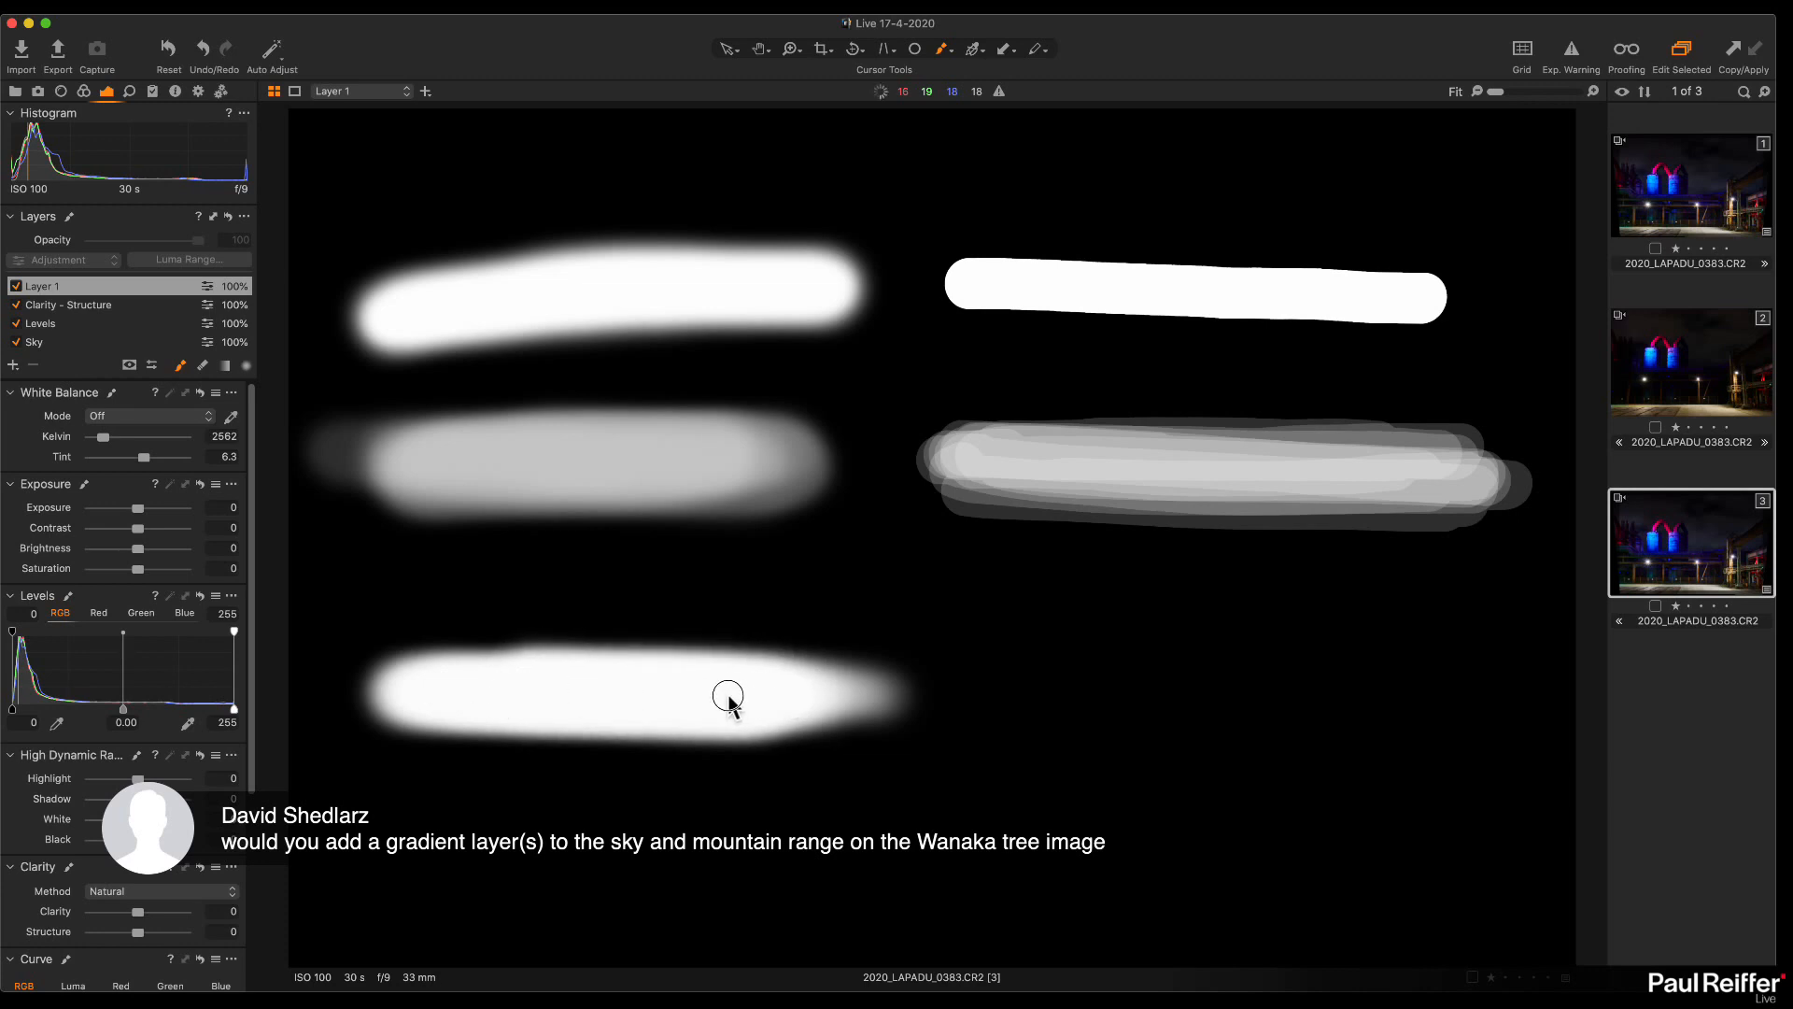
right_click(961, 580)
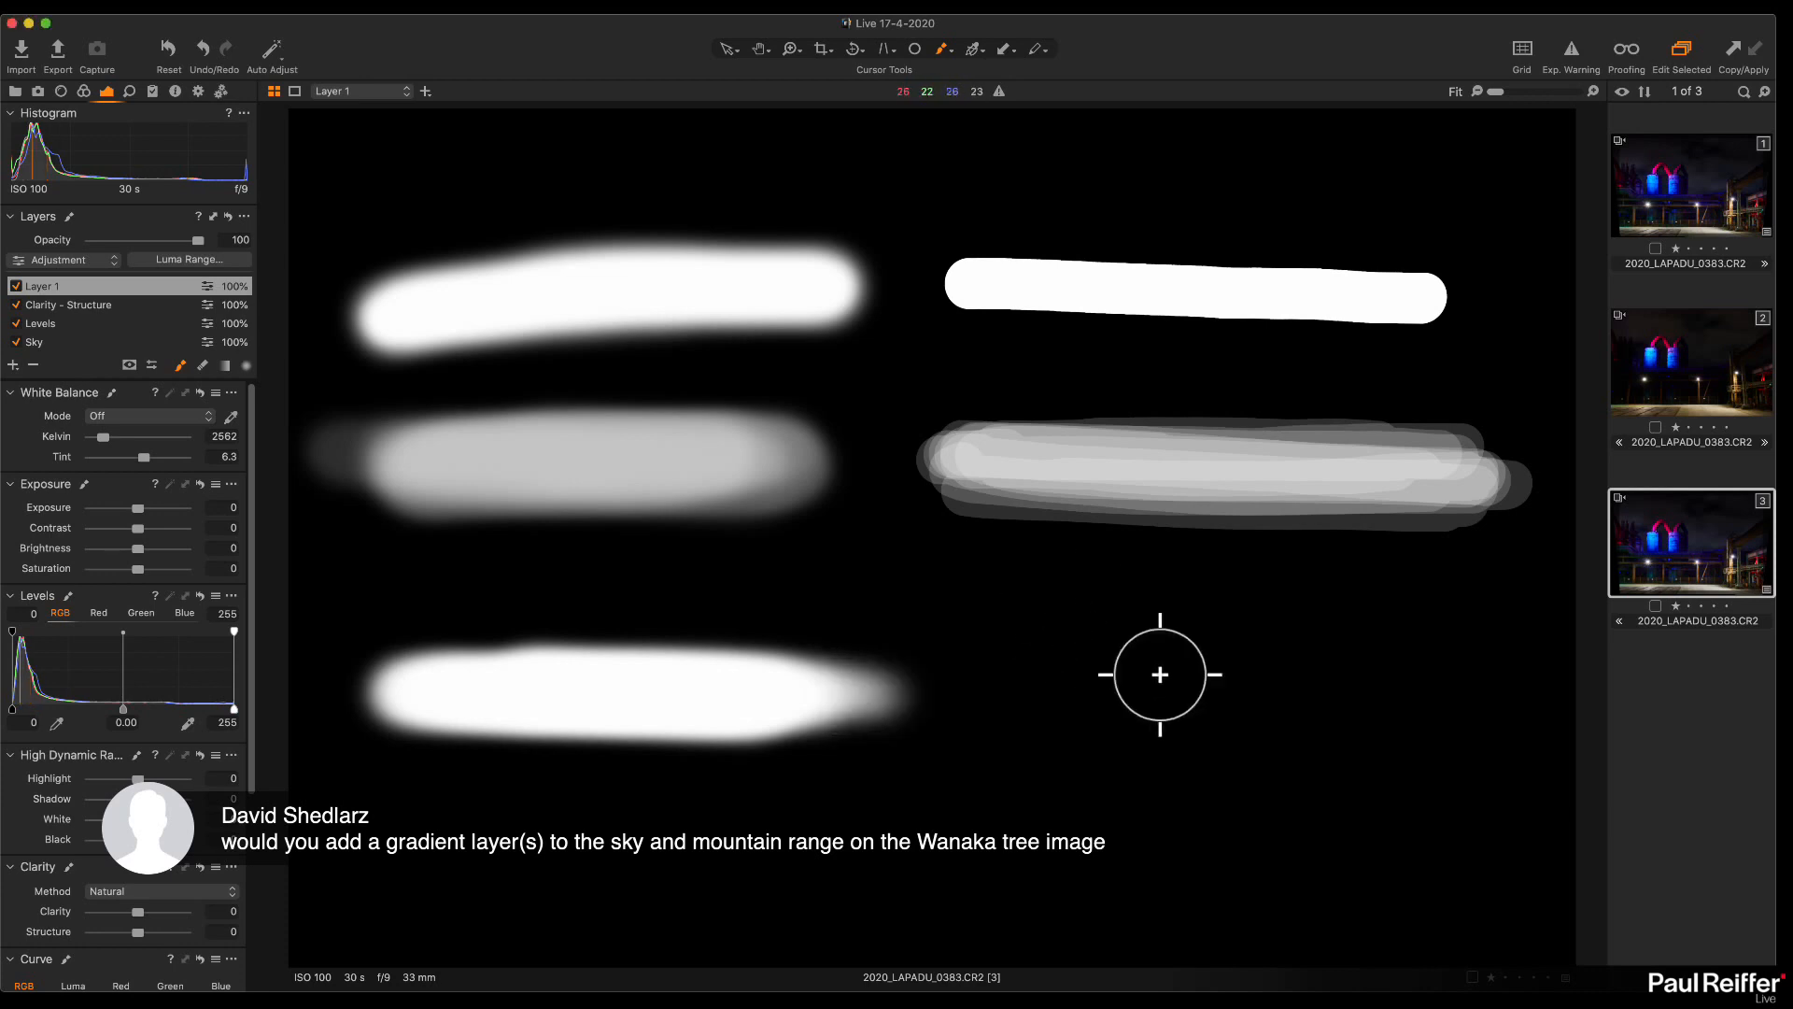
mouse_move(988, 674)
left_mouse_down()
mouse_move(1441, 676)
mouse_move(1060, 678)
mouse_move(1412, 690)
mouse_move(1320, 672)
left_mouse_up()
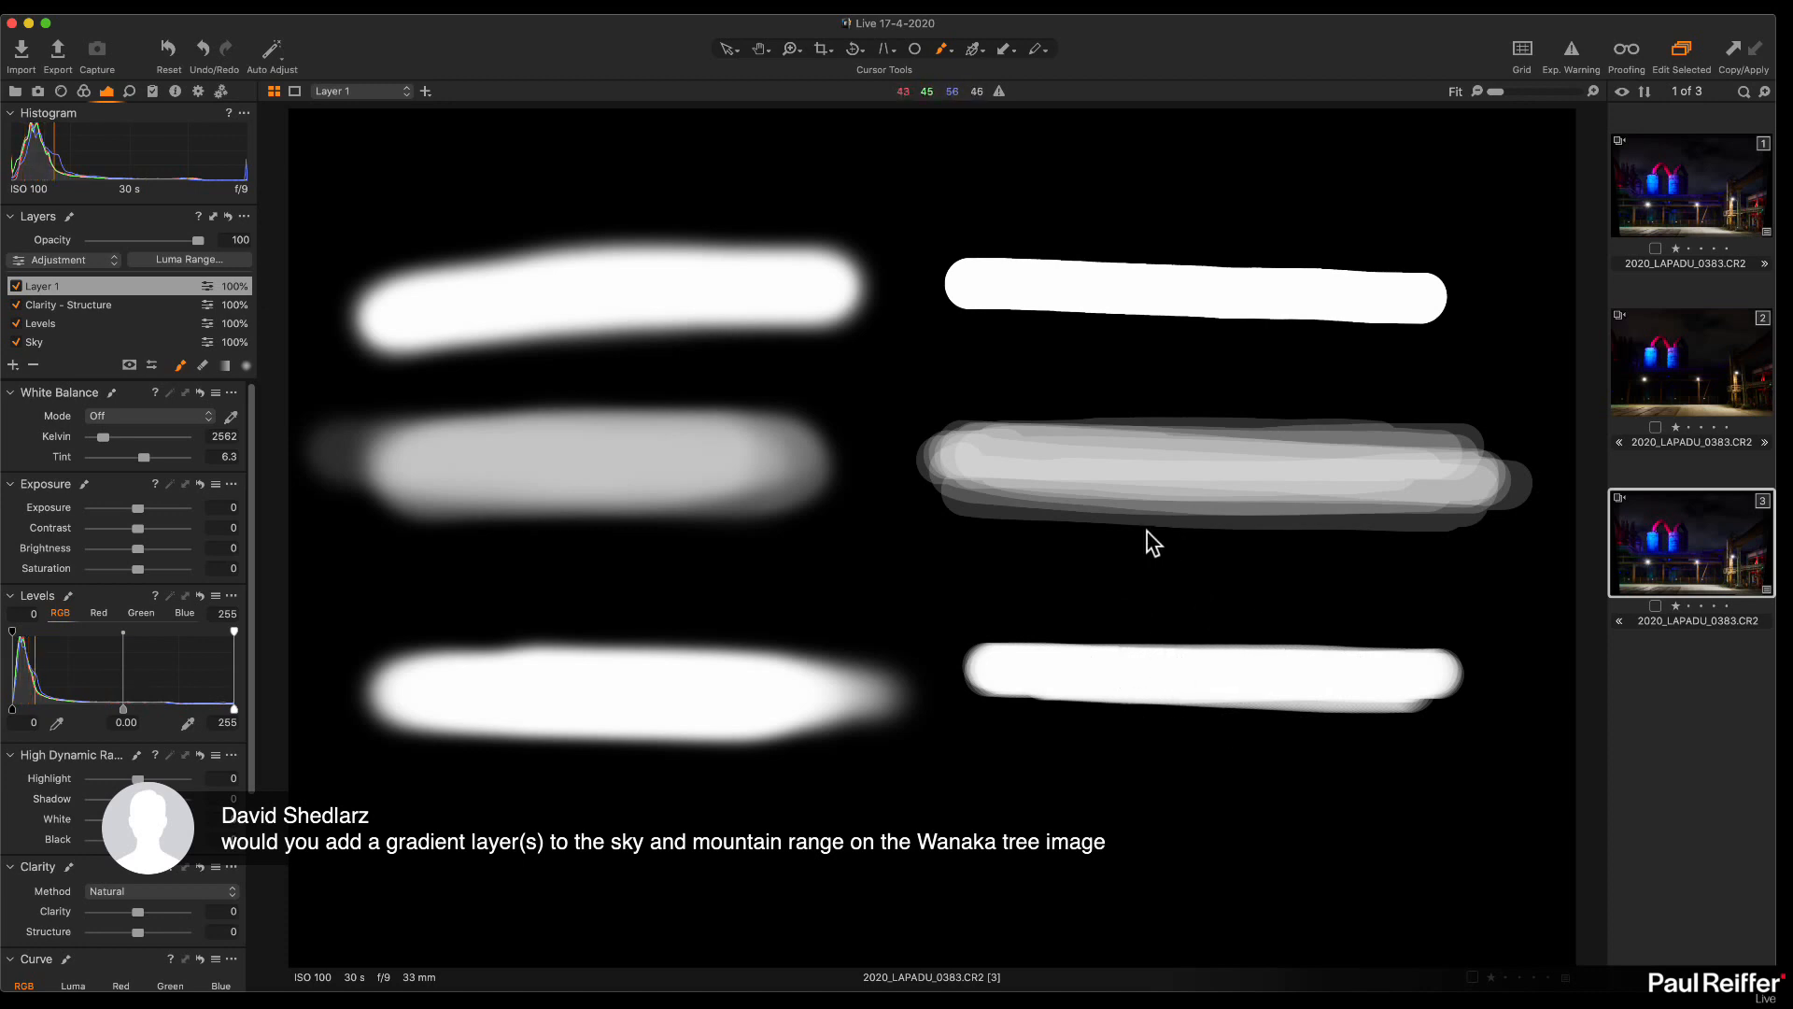
Step: Erase the test strokes from the new layer's mask with a greatly enlarged eraser and return to the photo view
key("e")
right_click(973, 540)
left_click_drag(904, 567, 1002, 568)
left_click_drag(915, 506, 963, 506)
mouse_move(691, 362)
left_mouse_down()
mouse_move(1469, 404)
mouse_move(1552, 617)
mouse_move(977, 609)
left_mouse_up()
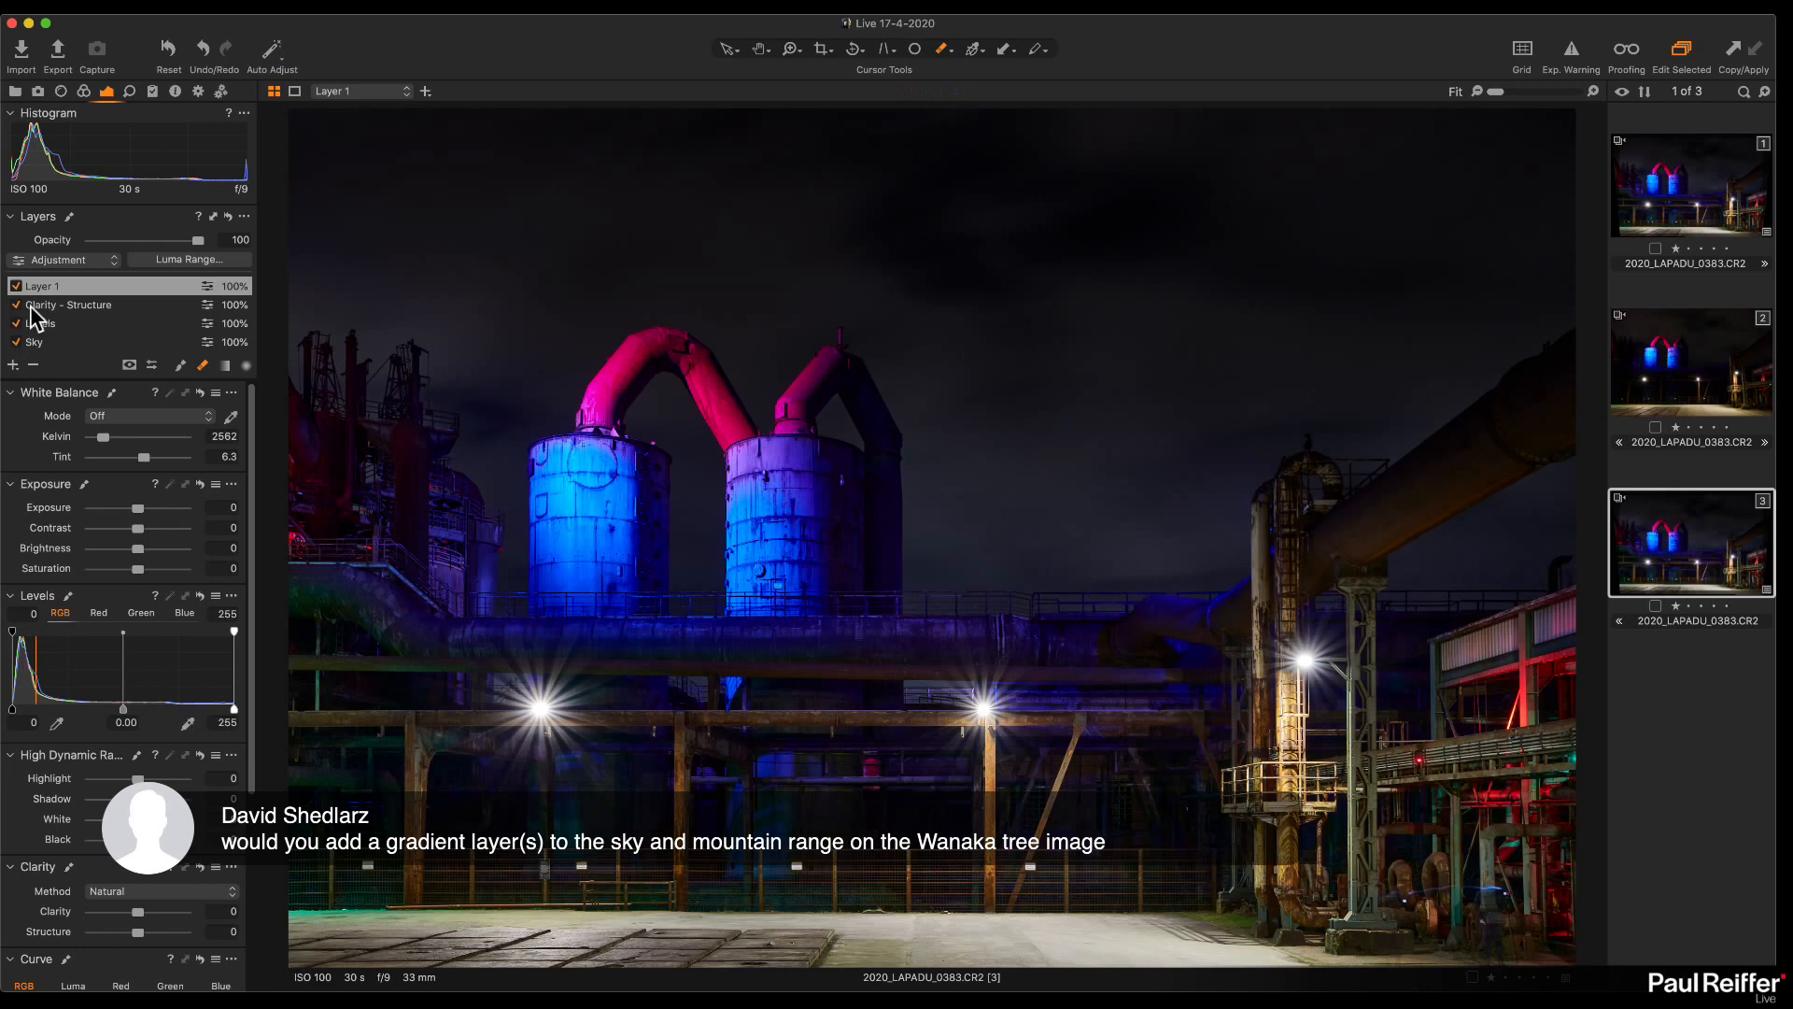
Step: Select the Clarity - Structure layer and display its mask overlay on the photo
left_click(68, 306)
key("m")
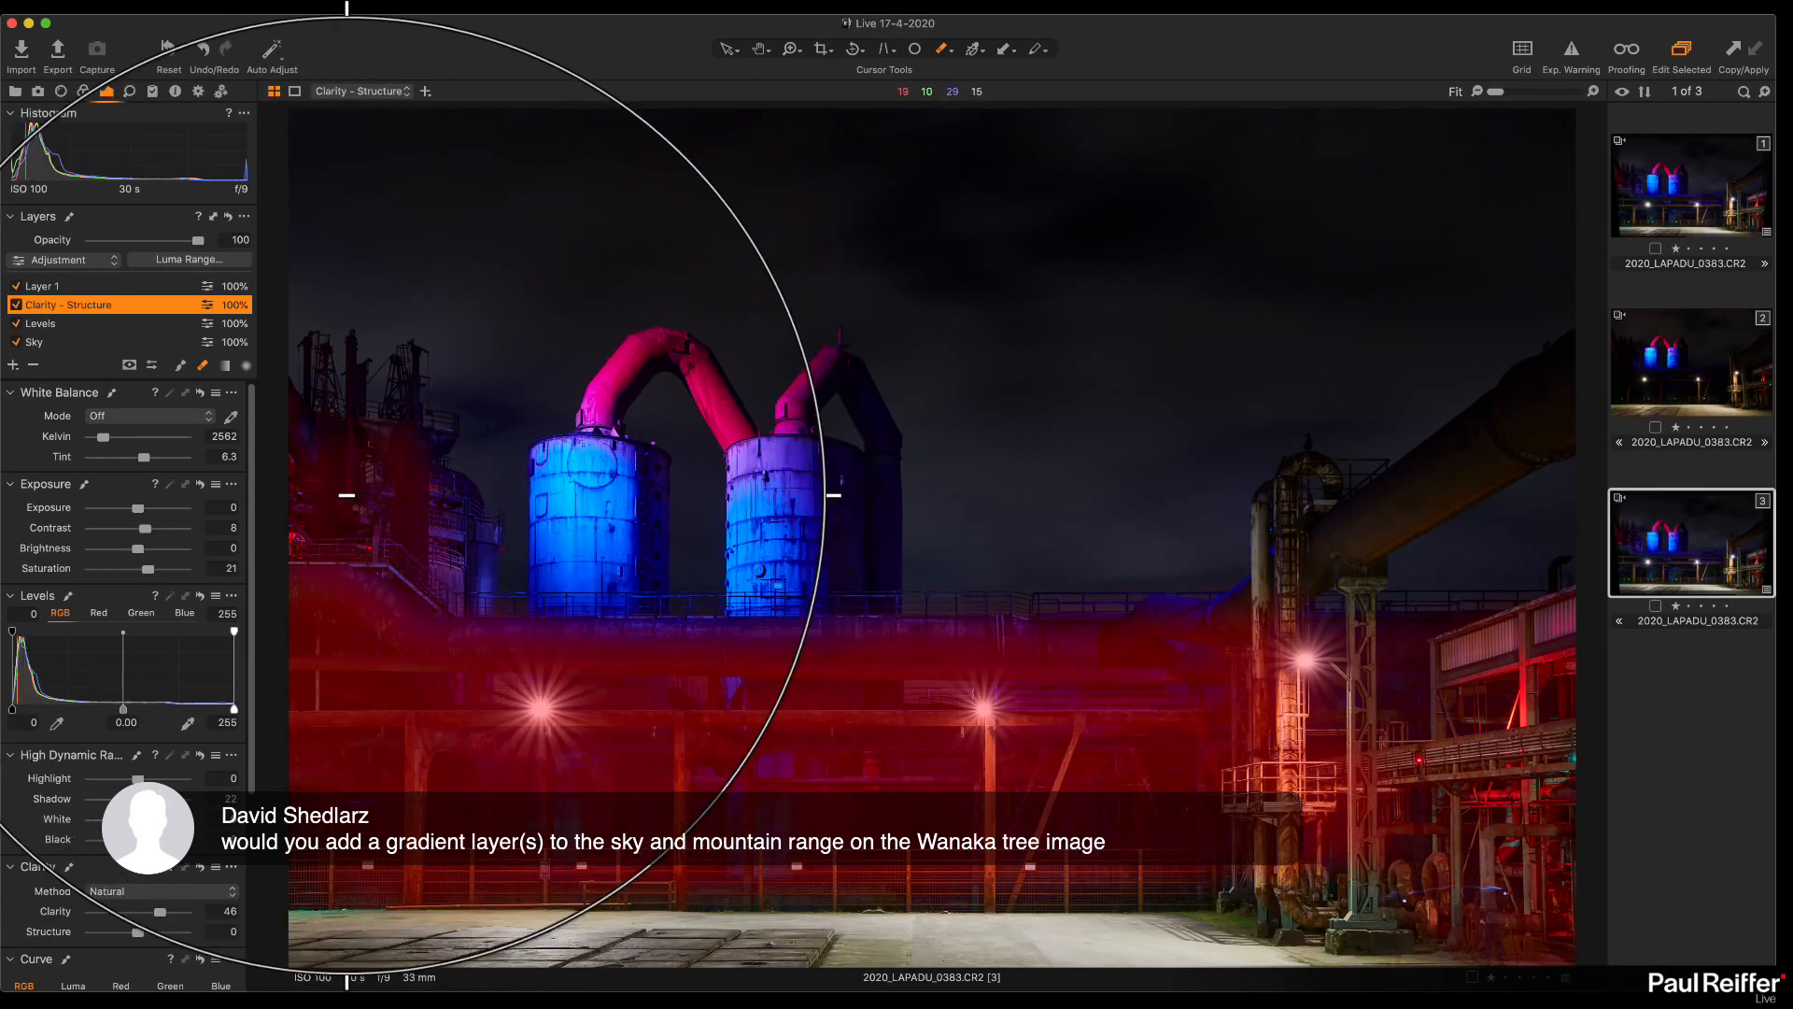
Step: View the Clarity - Structure layer's mask in grayscale, and then select Layer 1 and show its grayscale mask
key("alt+m")
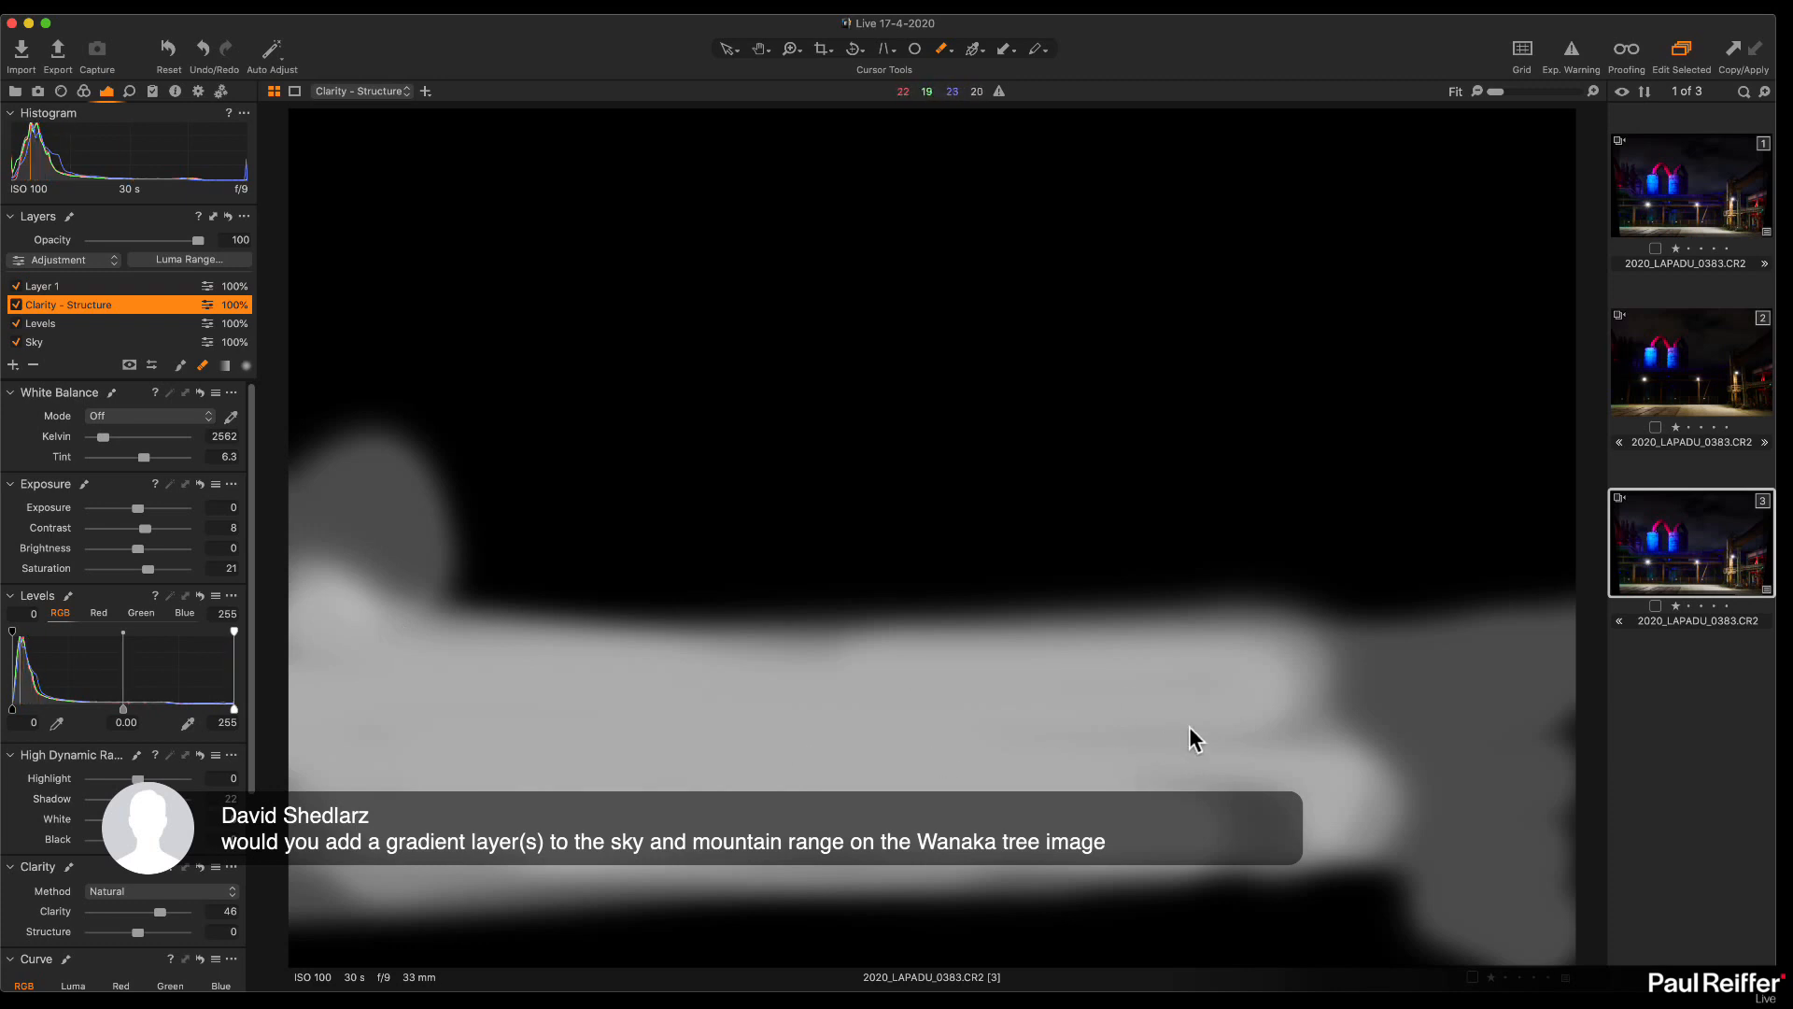
key("alt+m")
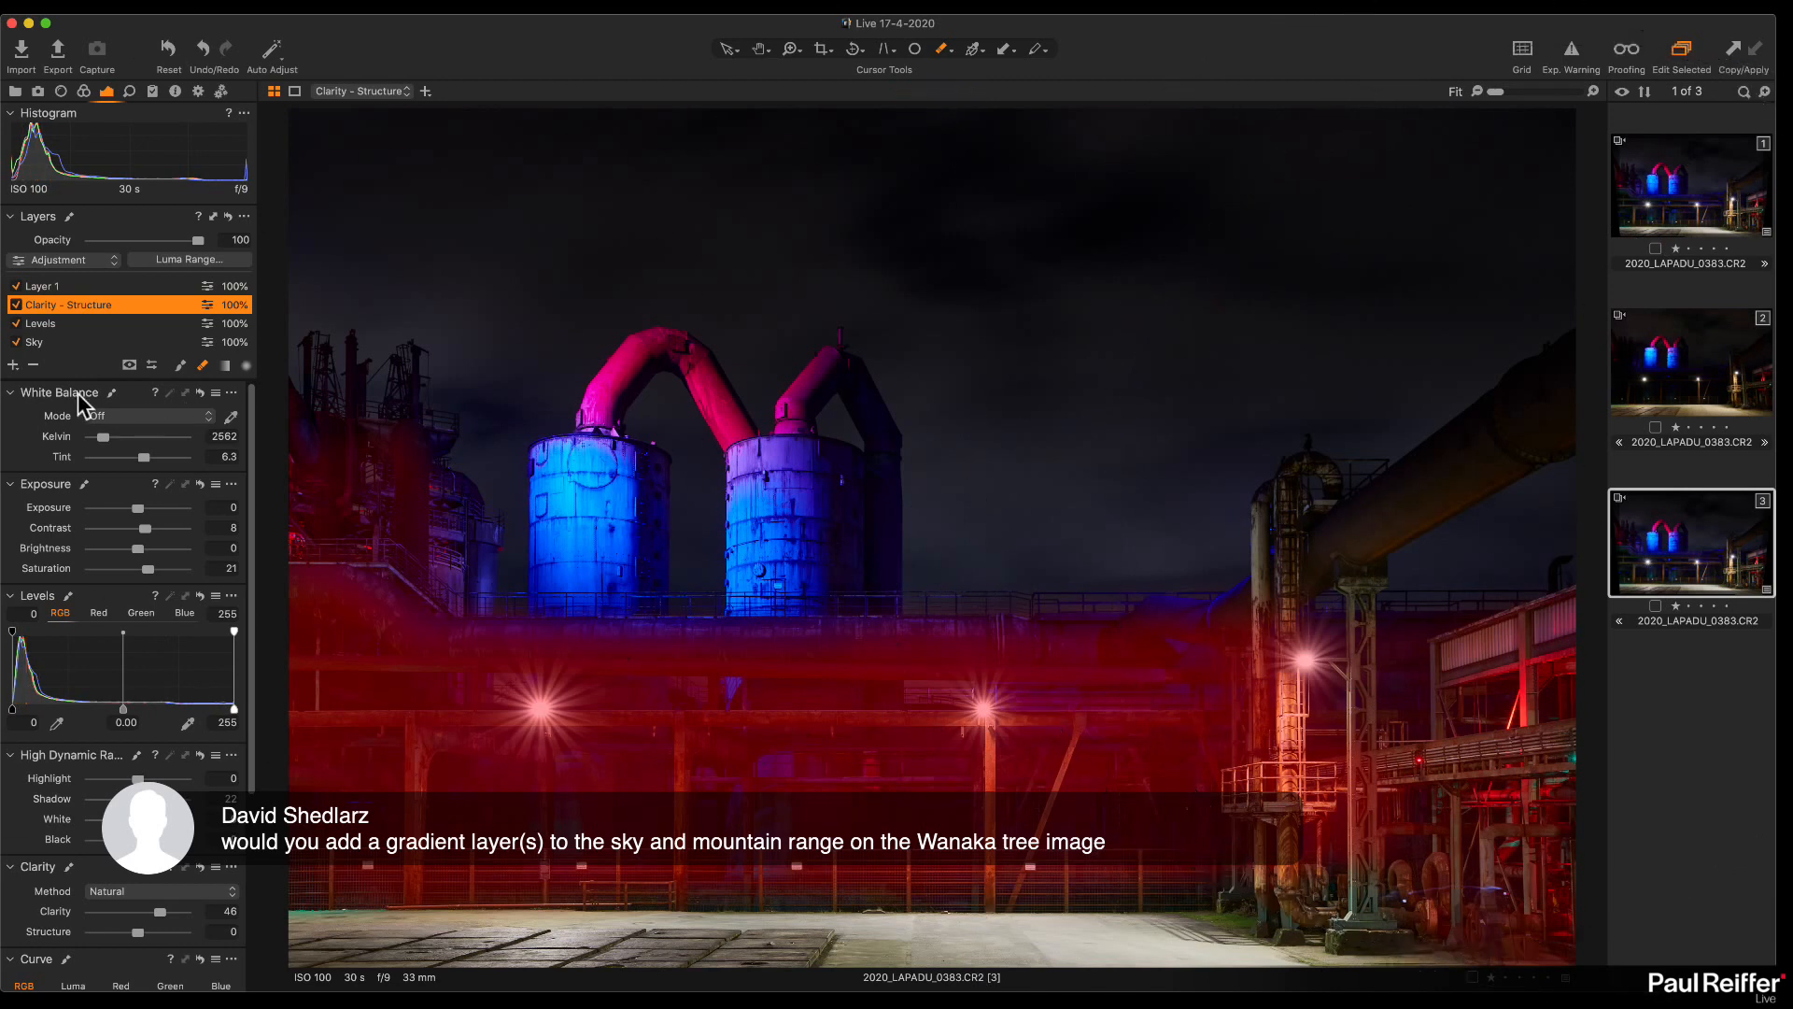
left_click(79, 287)
key("alt+m")
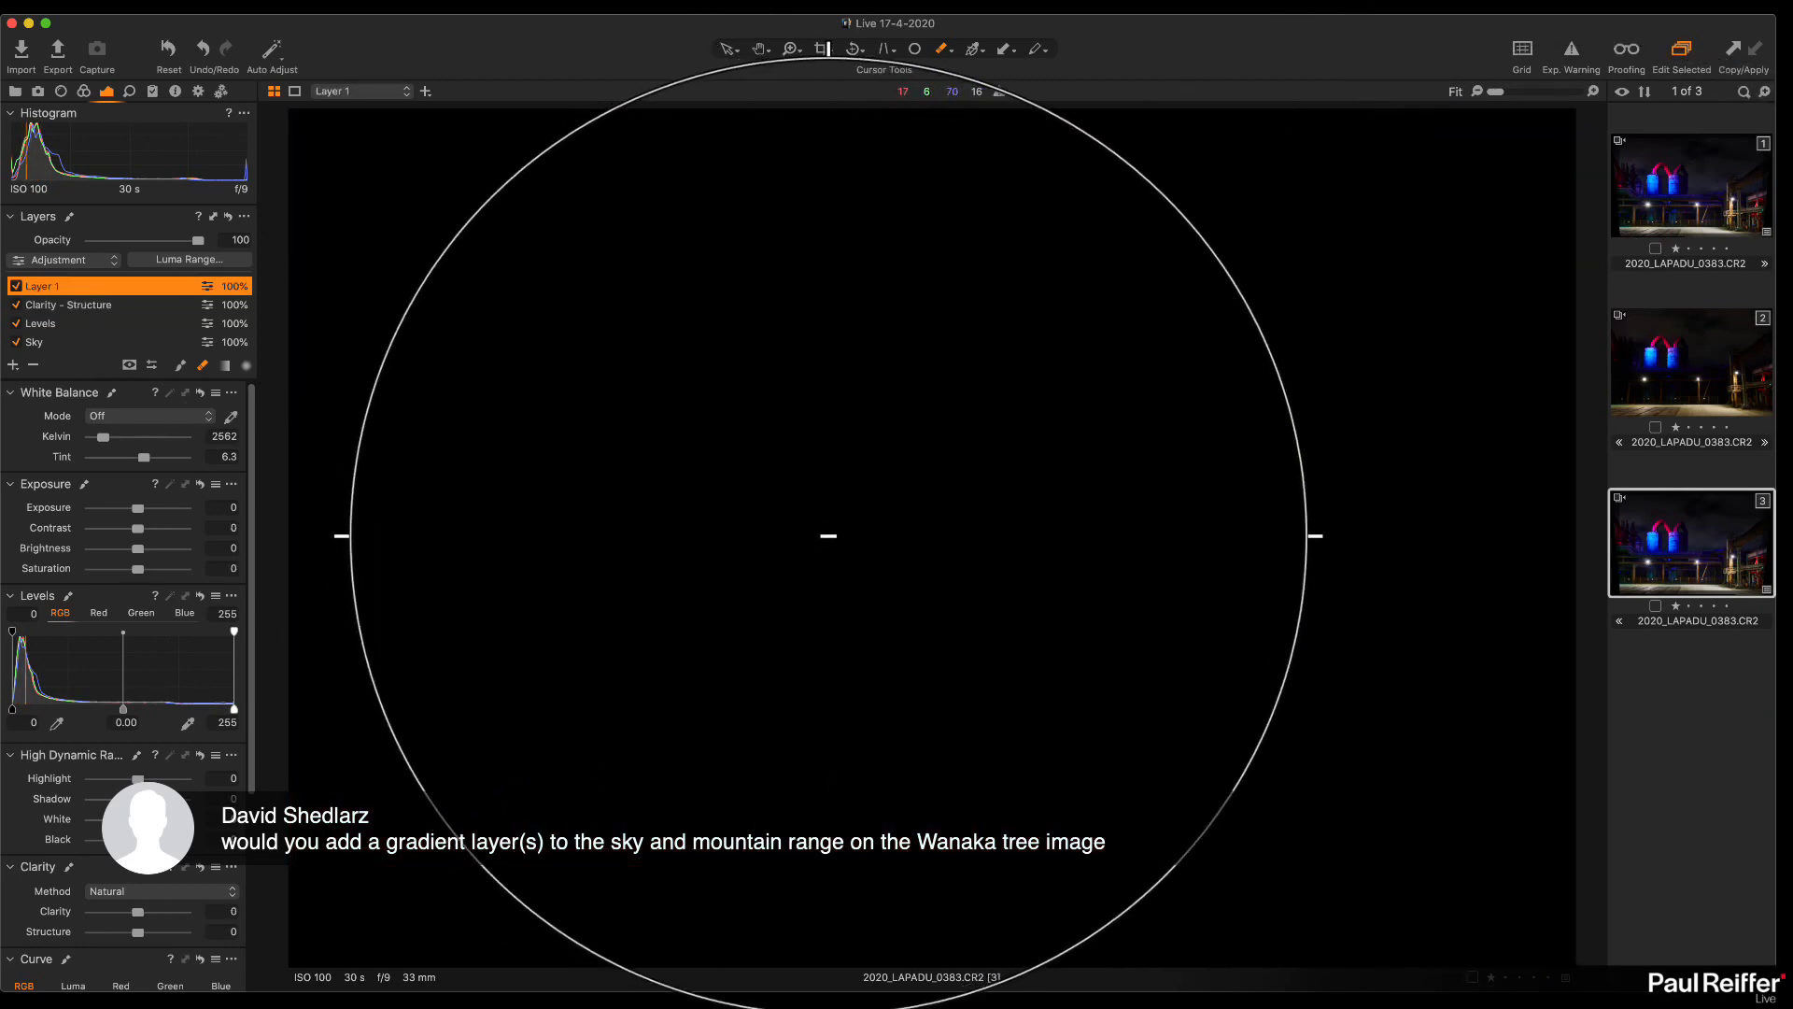
Step: Set the linked brush and eraser settings to hardness 0 and opacity 10
key("bracketleft")
key("bracketleft")
key("bracketleft")
left_click(783, 437)
right_click(782, 437)
left_click_drag(845, 458, 581, 462)
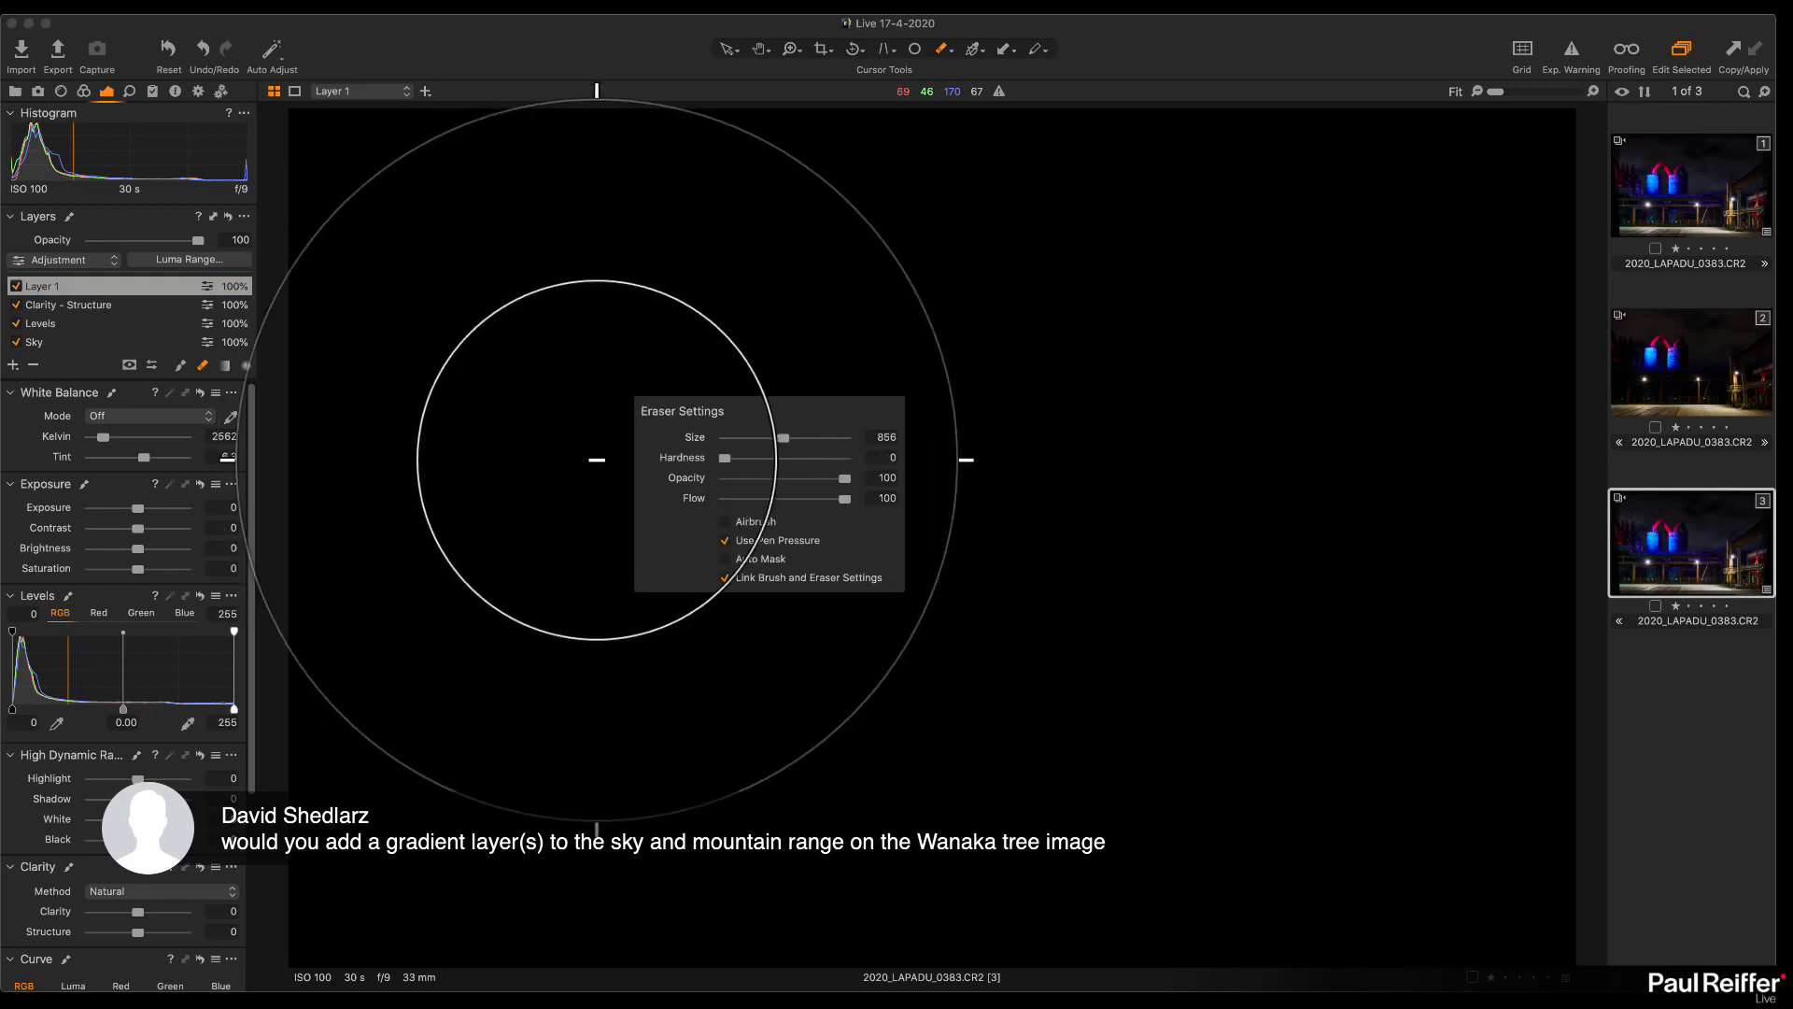
right_click(769, 468)
left_click_drag(829, 509, 721, 511)
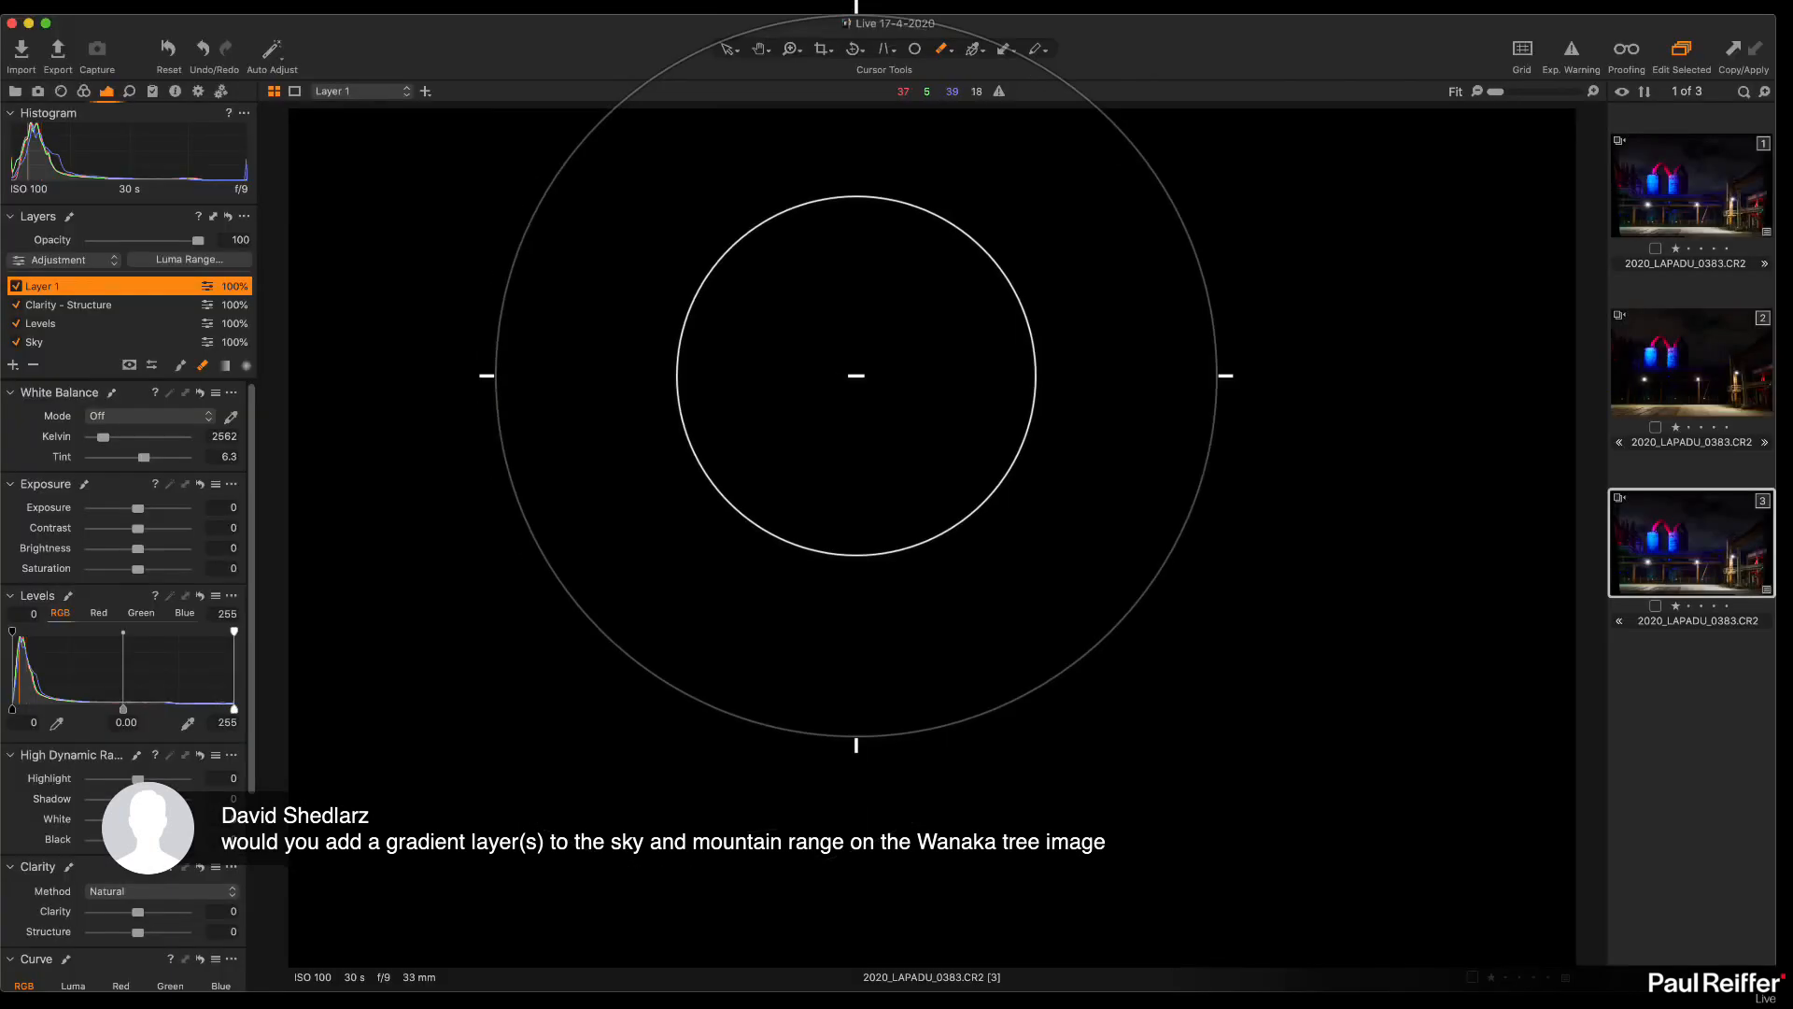
Step: Shrink the linked brush and eraser size to 307 and switch from the eraser to the mask brush
key("bracketleft")
key("bracketleft")
key("bracketleft")
key("bracketleft")
key("bracketleft")
key("bracketleft")
key("bracketleft")
key("bracketleft")
key("bracketleft")
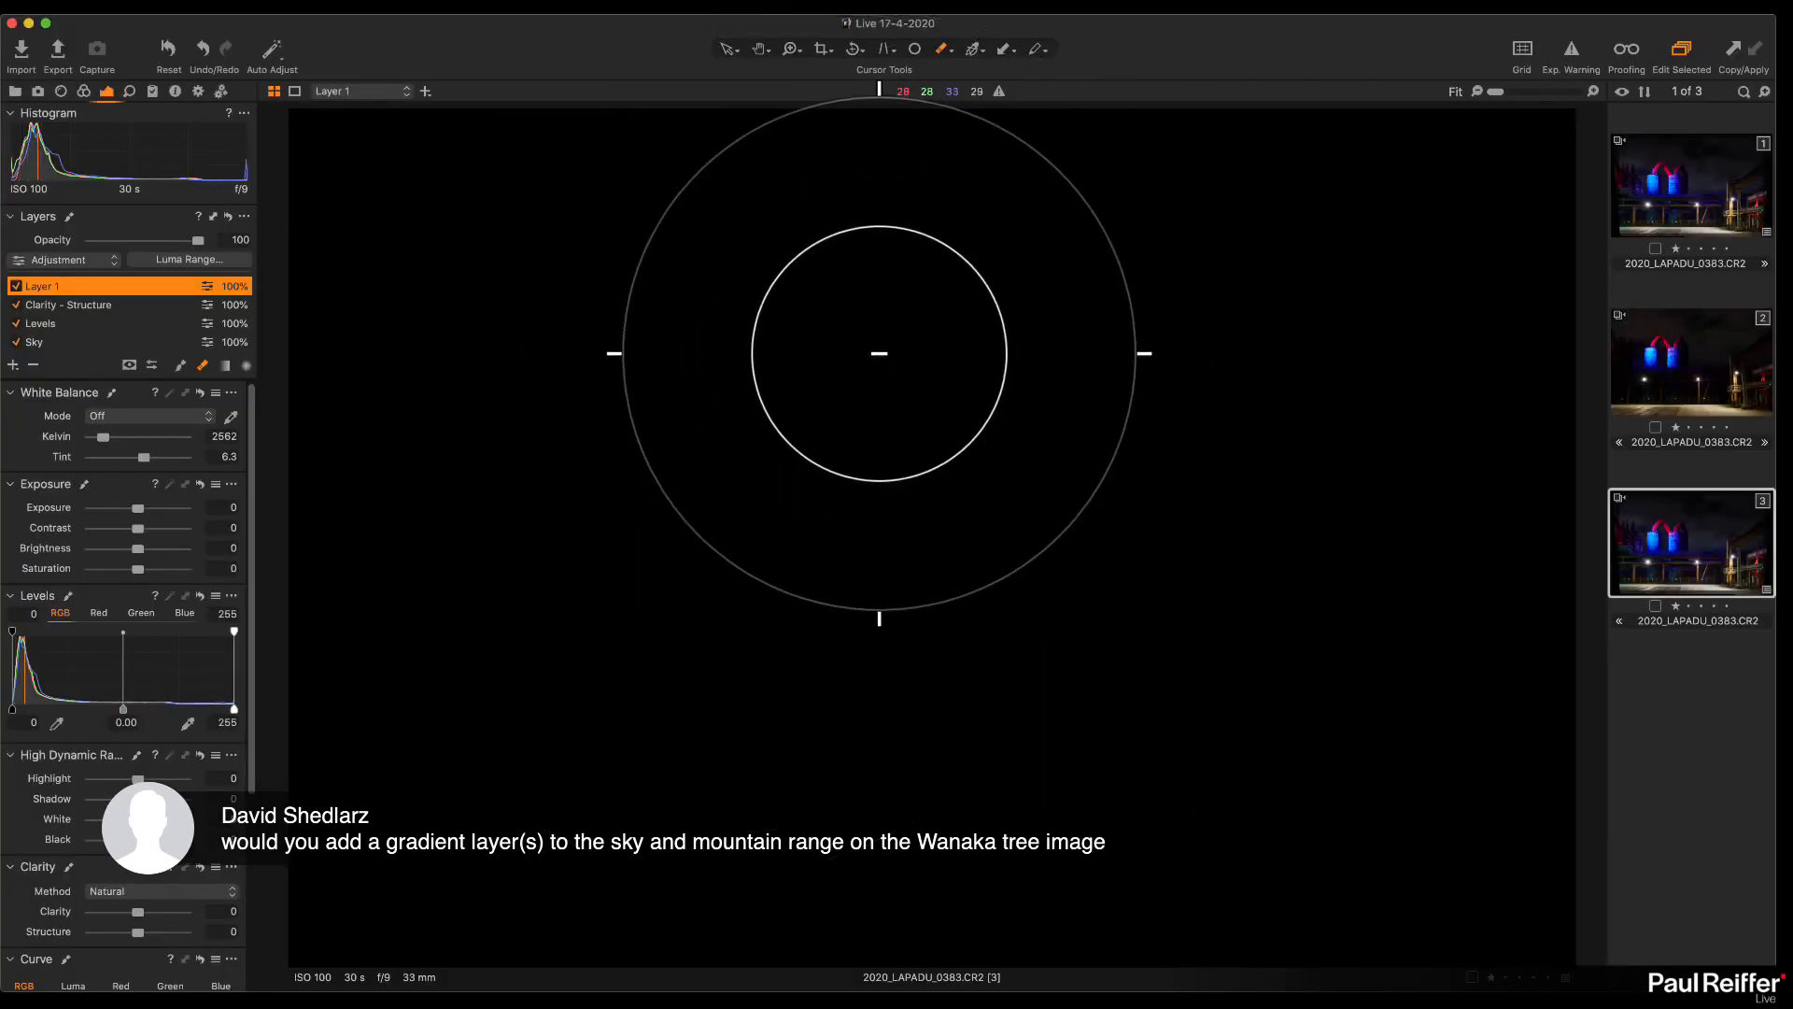
mouse_move(452, 436)
left_mouse_down()
mouse_move(694, 395)
mouse_move(613, 449)
mouse_move(600, 435)
mouse_move(649, 414)
left_mouse_up()
left_click_drag(512, 428, 925, 325)
key("b")
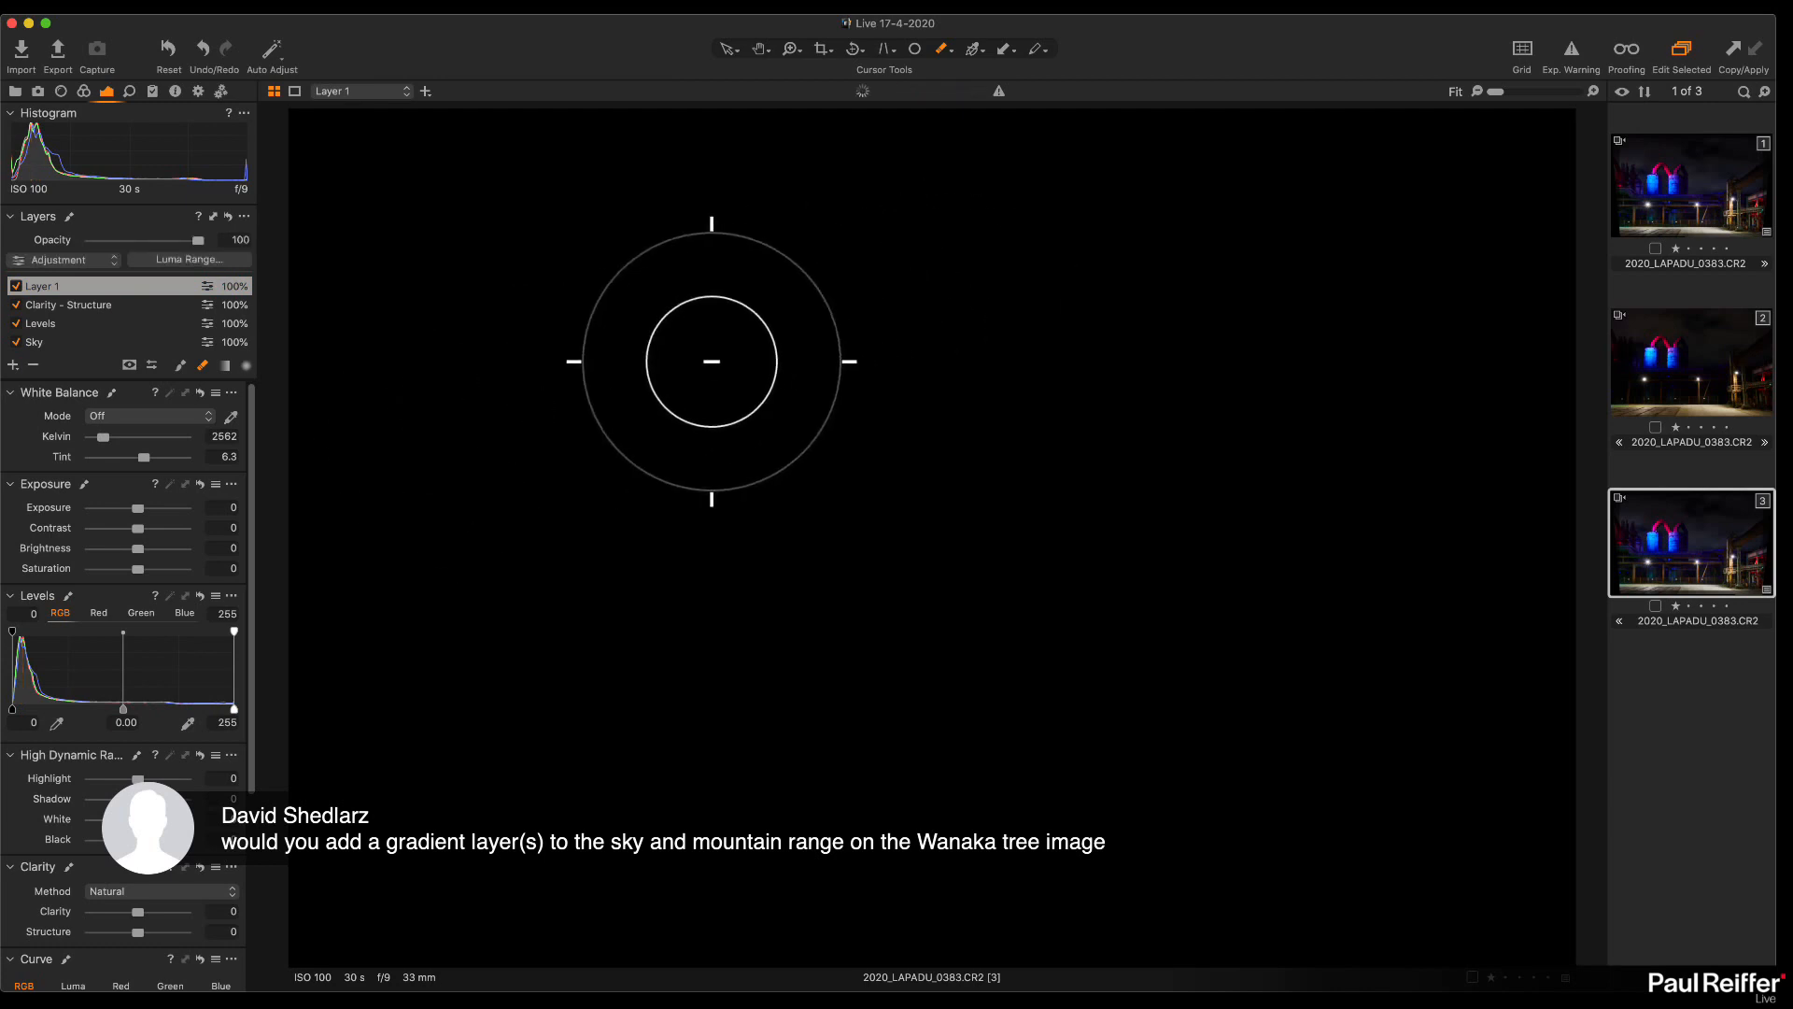
right_click(542, 341)
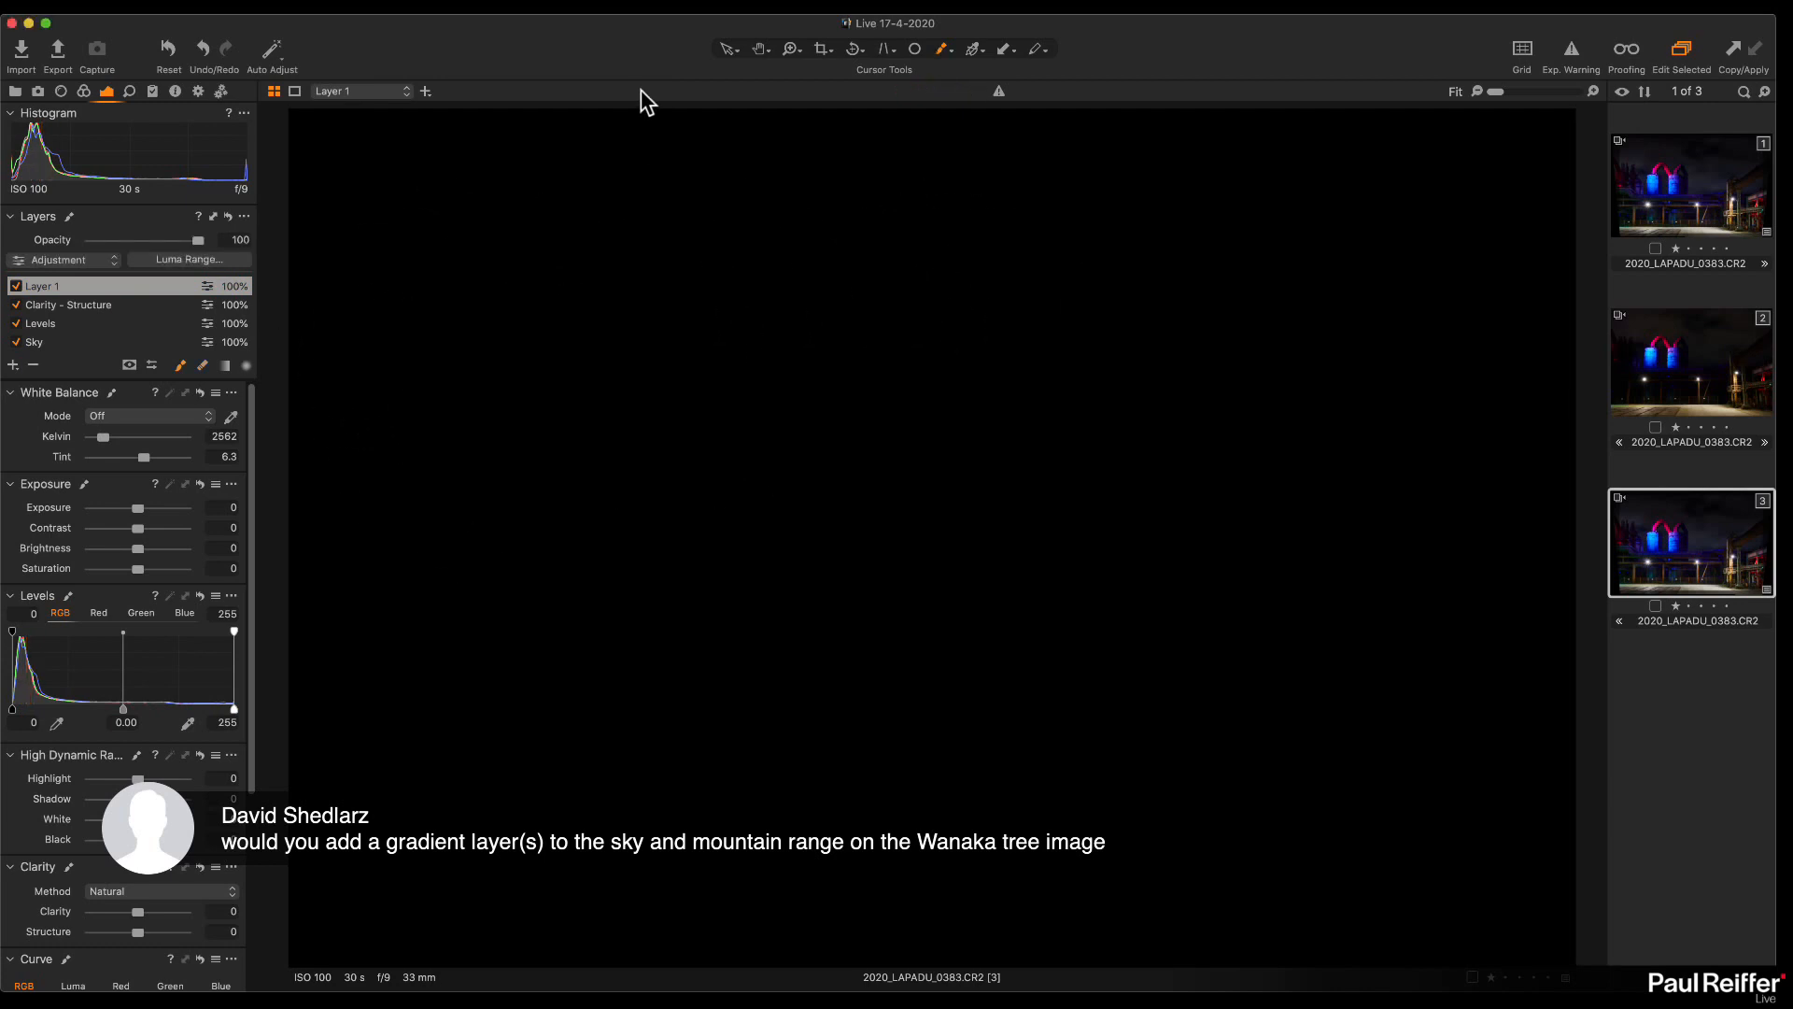
Step: Paint several overlapping soft strokes at opacity 10 across the upper half of Layer 1's mask to build up density
mouse_move(432, 448)
left_mouse_down()
mouse_move(891, 379)
mouse_move(504, 443)
mouse_move(885, 416)
mouse_move(885, 448)
mouse_move(1085, 535)
mouse_move(711, 397)
mouse_move(1032, 327)
mouse_move(581, 529)
mouse_move(802, 285)
mouse_move(728, 436)
left_mouse_up()
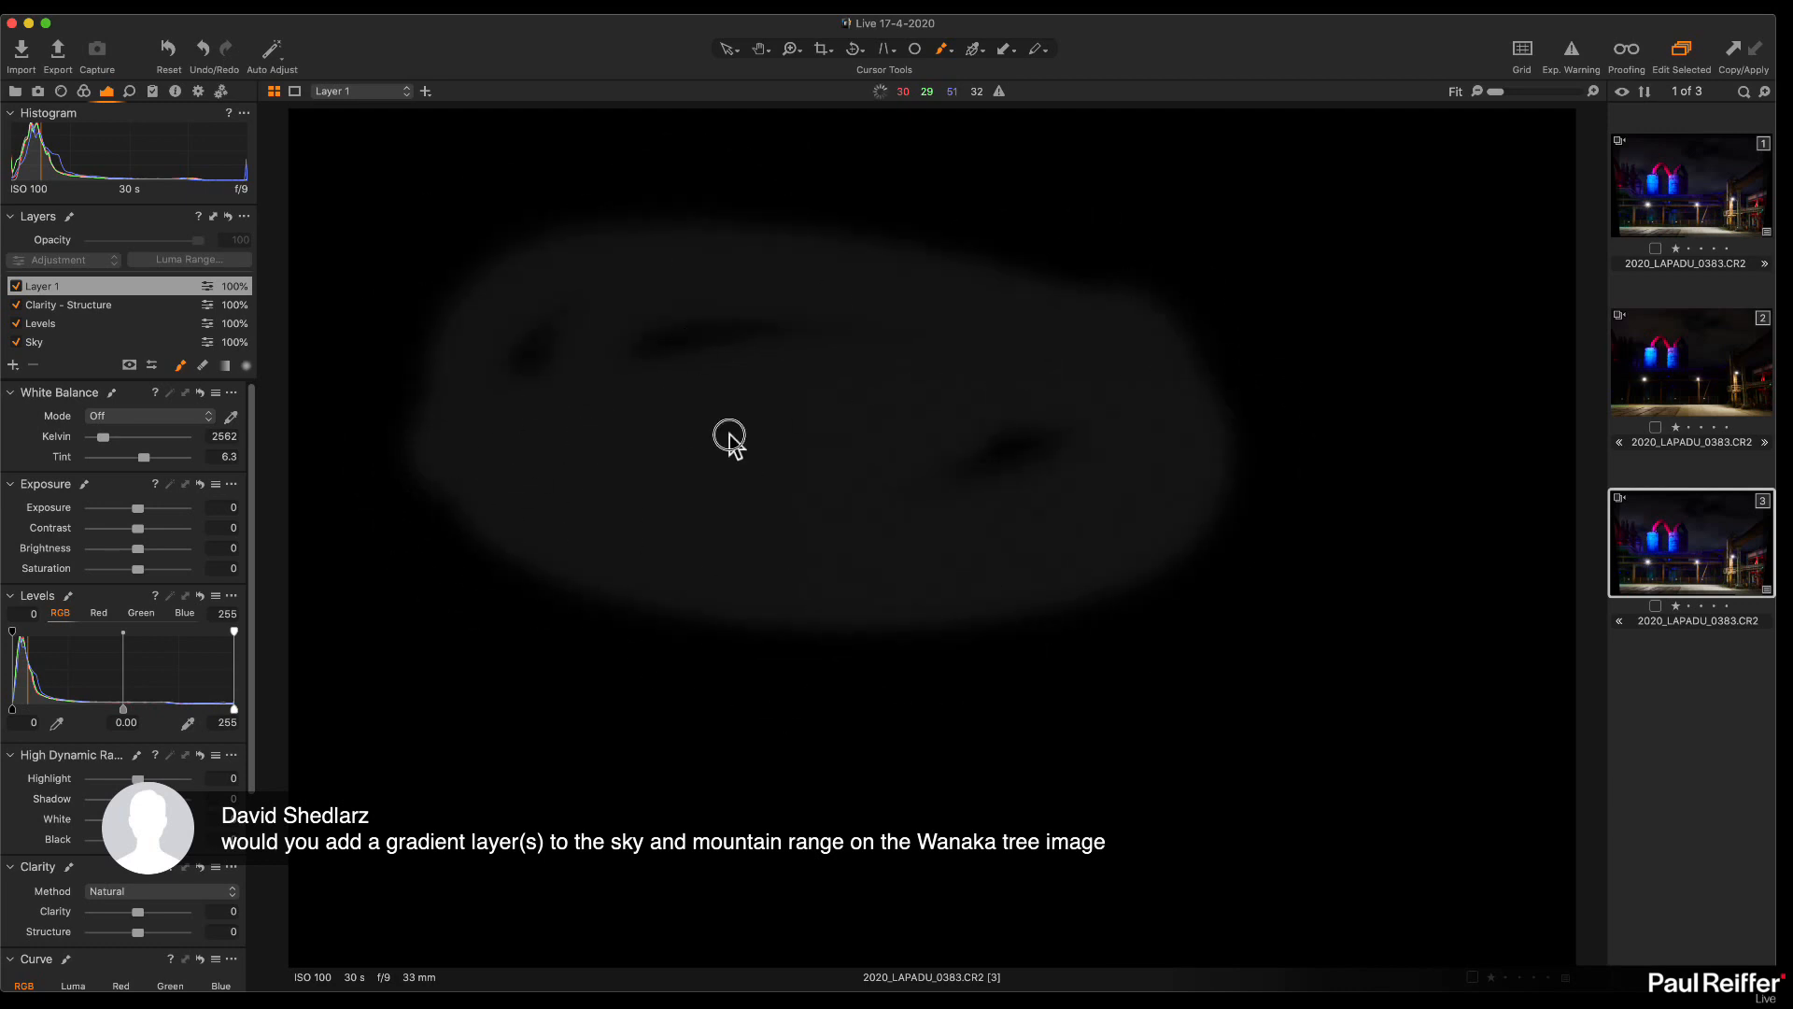
mouse_move(764, 311)
left_mouse_down()
mouse_move(676, 472)
mouse_move(829, 388)
mouse_move(507, 560)
left_mouse_up()
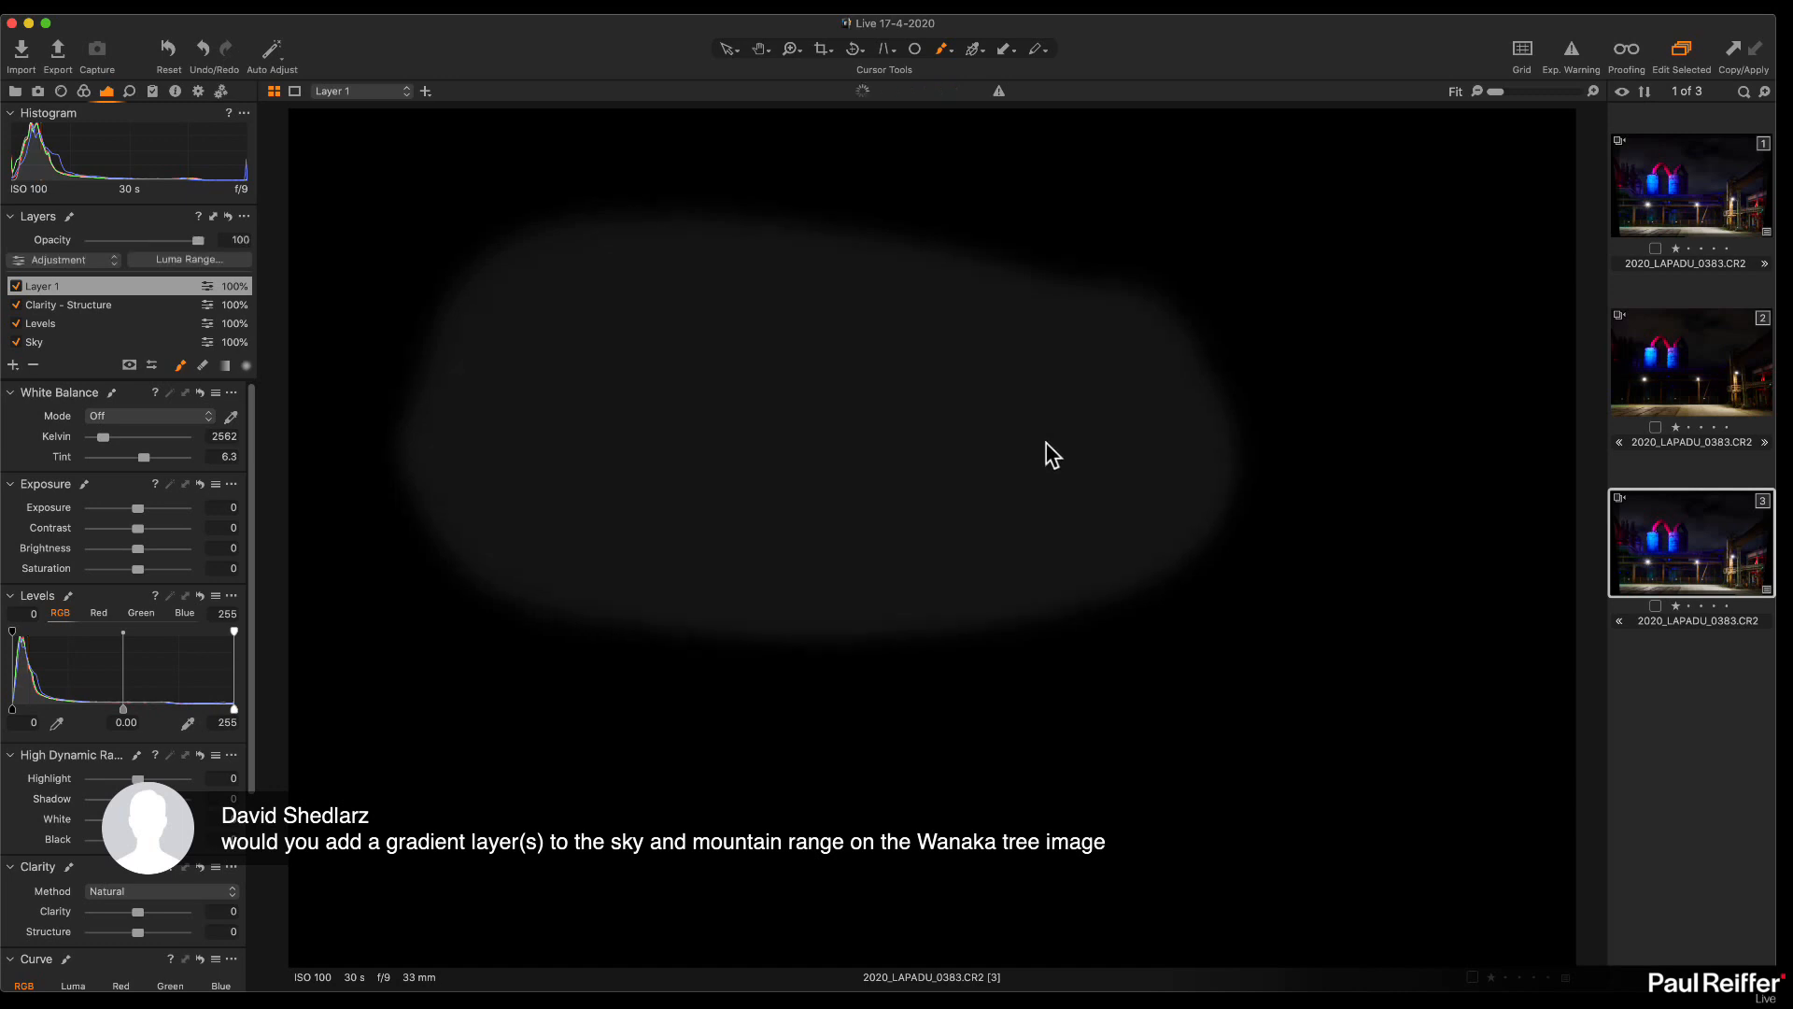
mouse_move(1101, 368)
left_mouse_down()
mouse_move(907, 317)
mouse_move(715, 366)
mouse_move(714, 443)
mouse_move(1058, 471)
mouse_move(1013, 345)
mouse_move(754, 402)
mouse_move(1008, 528)
mouse_move(855, 355)
mouse_move(864, 499)
mouse_move(970, 357)
mouse_move(1040, 429)
mouse_move(905, 439)
mouse_move(786, 379)
mouse_move(1154, 412)
mouse_move(1129, 360)
mouse_move(1145, 504)
mouse_move(871, 552)
mouse_move(676, 404)
mouse_move(802, 342)
mouse_move(939, 354)
mouse_move(782, 305)
mouse_move(940, 264)
mouse_move(1241, 264)
mouse_move(1401, 336)
mouse_move(1389, 465)
mouse_move(1254, 568)
mouse_move(1041, 568)
mouse_move(850, 450)
mouse_move(978, 314)
mouse_move(862, 295)
mouse_move(862, 443)
mouse_move(1029, 306)
mouse_move(1057, 478)
mouse_move(825, 335)
mouse_move(979, 321)
mouse_move(1070, 482)
mouse_move(963, 498)
mouse_move(1005, 345)
mouse_move(1196, 408)
mouse_move(1239, 295)
mouse_move(1198, 316)
mouse_move(1314, 340)
mouse_move(1350, 428)
mouse_move(1334, 444)
mouse_move(1343, 399)
mouse_move(1280, 308)
mouse_move(1382, 427)
mouse_move(1036, 411)
mouse_move(1042, 495)
mouse_move(924, 369)
mouse_move(1129, 437)
mouse_move(904, 380)
mouse_move(1002, 377)
mouse_move(809, 417)
mouse_move(1007, 367)
mouse_move(834, 342)
mouse_move(874, 446)
mouse_move(1118, 410)
mouse_move(828, 365)
mouse_move(1072, 512)
mouse_move(945, 363)
mouse_move(866, 426)
mouse_move(814, 315)
mouse_move(781, 396)
mouse_move(950, 338)
mouse_move(884, 360)
mouse_move(981, 404)
mouse_move(937, 432)
mouse_move(947, 375)
mouse_move(907, 394)
mouse_move(1105, 376)
mouse_move(965, 340)
mouse_move(780, 349)
mouse_move(759, 495)
left_mouse_up()
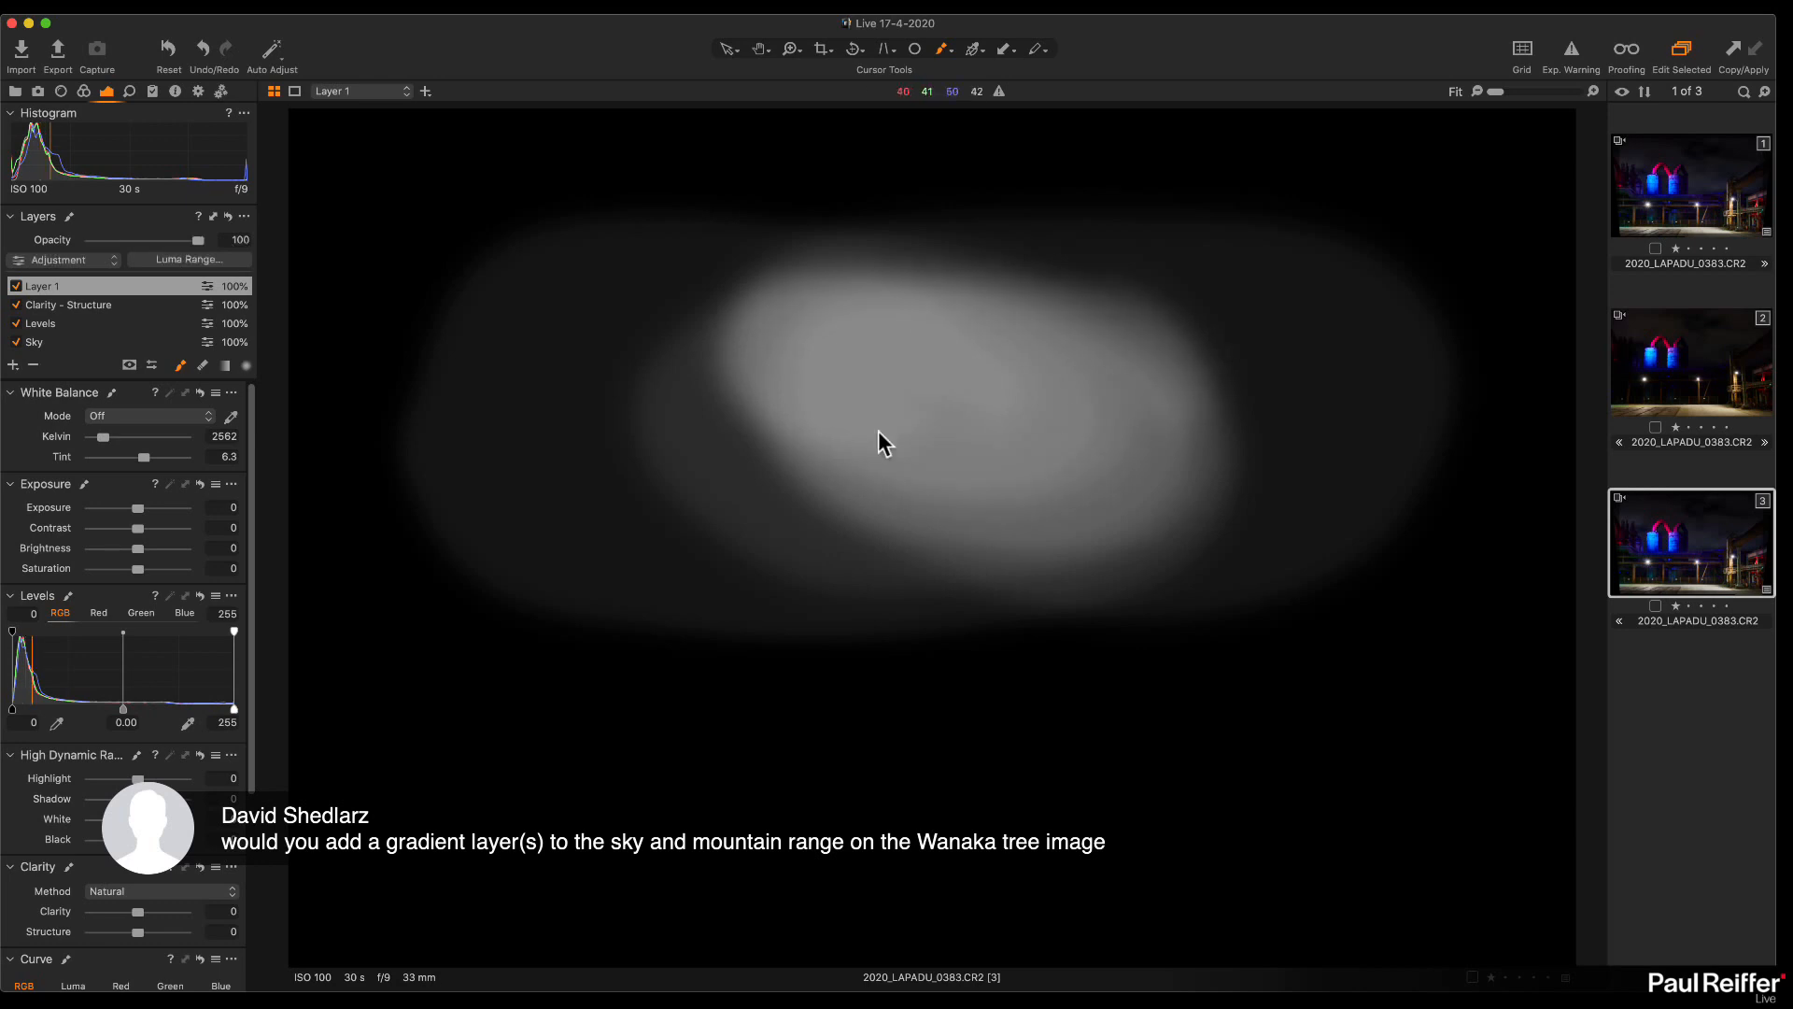
mouse_move(763, 372)
left_mouse_down()
mouse_move(720, 428)
mouse_move(1136, 596)
mouse_move(1214, 598)
left_mouse_up()
mouse_move(901, 271)
left_mouse_down()
mouse_move(1241, 320)
mouse_move(1233, 577)
left_mouse_up()
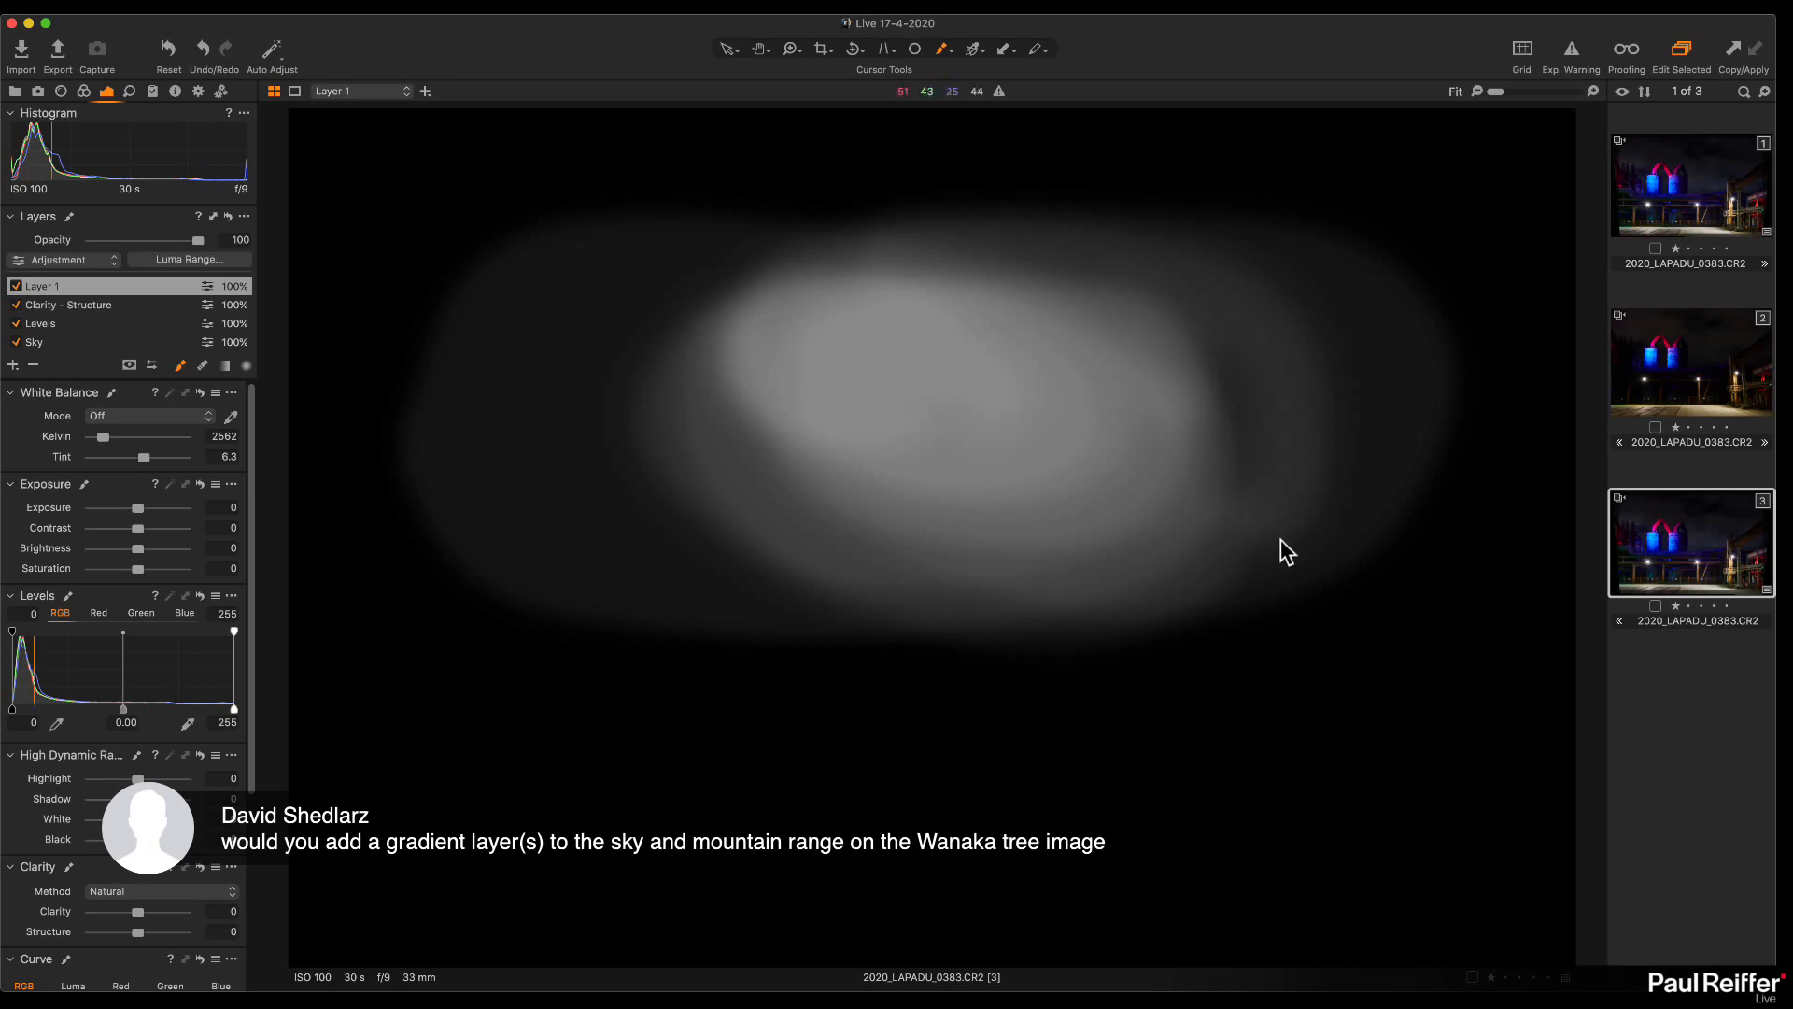
Step: Set the brush opacity to 100 and flow to 10, and build up soft strokes across the lower part of the mask
right_click(961, 646)
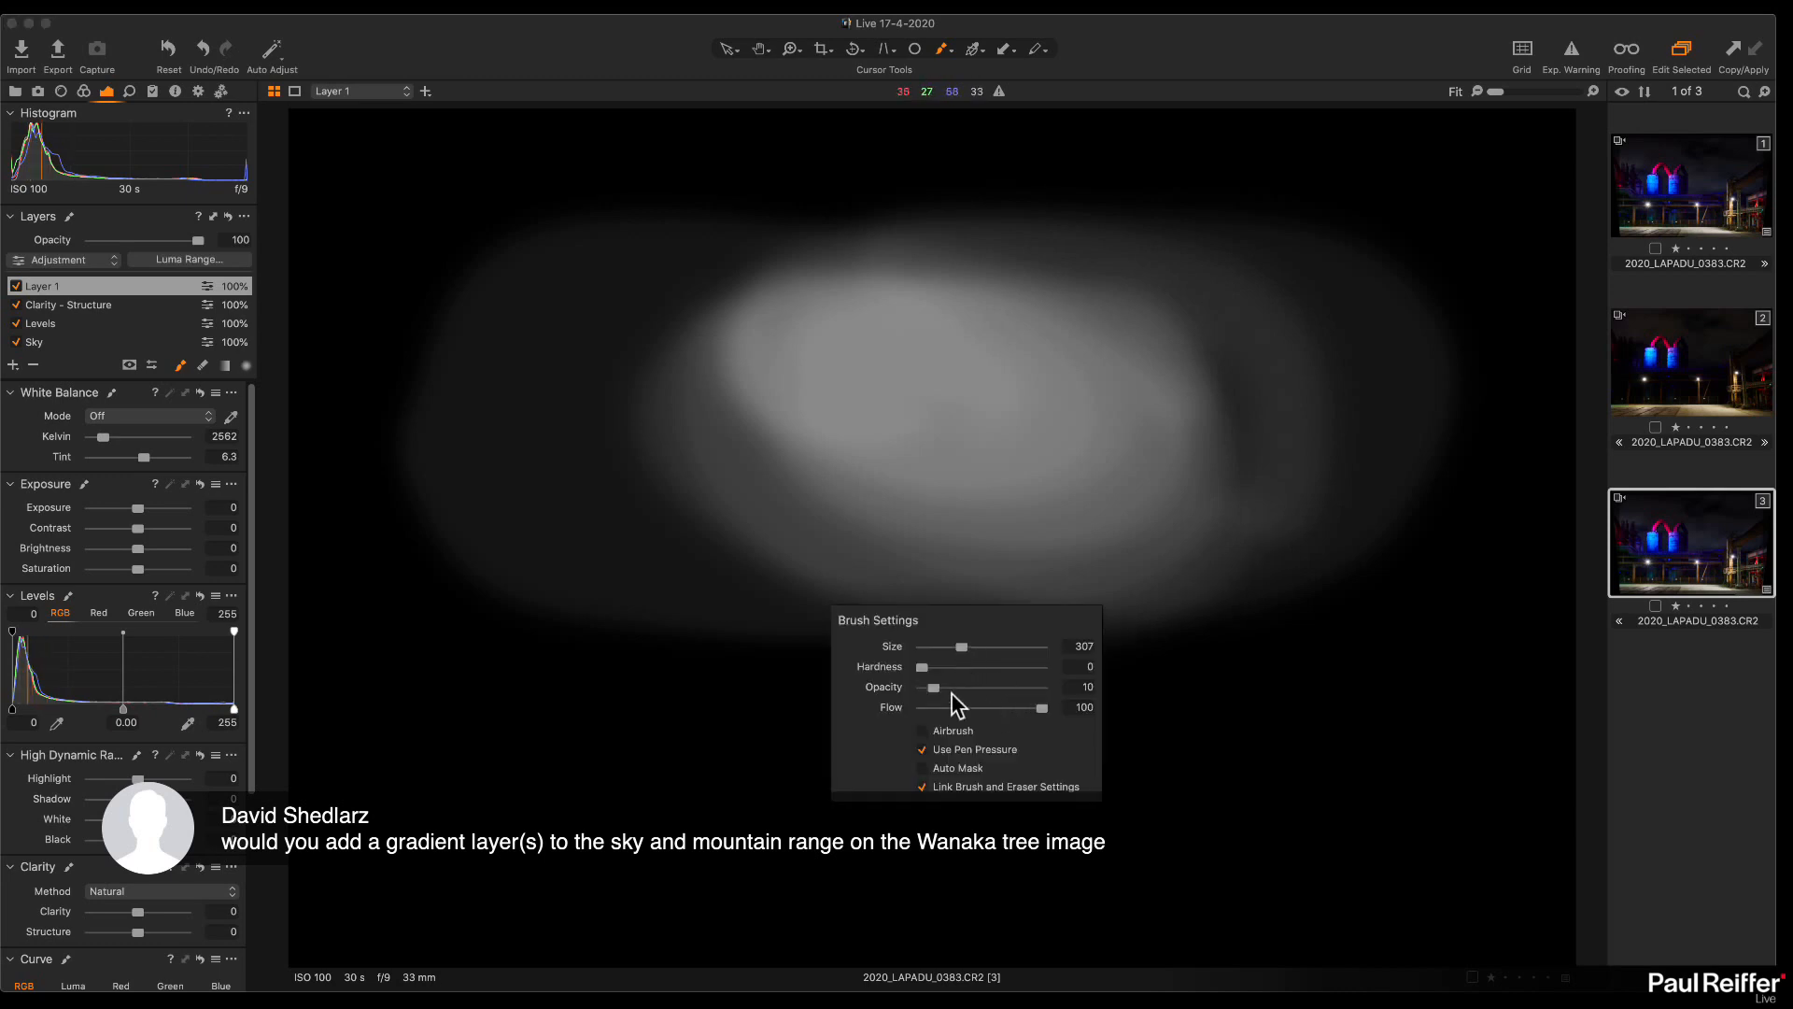
mouse_move(937, 691)
left_mouse_down()
mouse_move(1046, 689)
mouse_move(937, 716)
left_mouse_up()
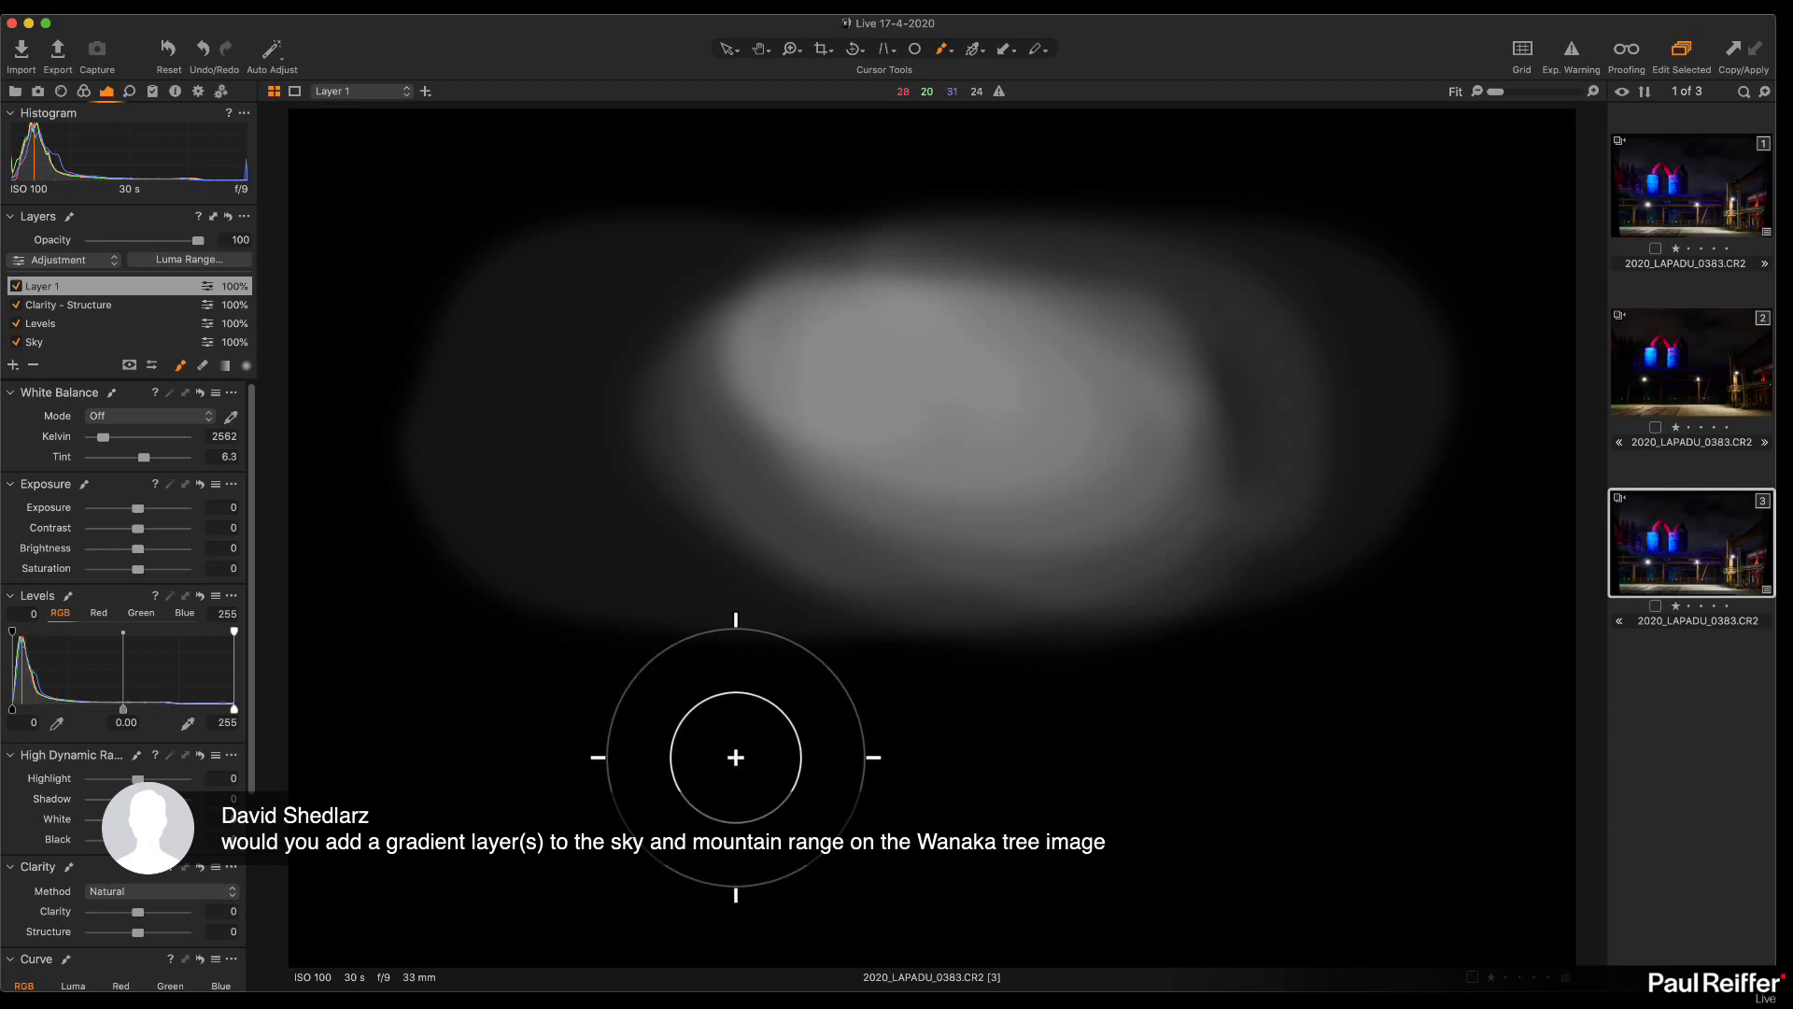
mouse_move(752, 757)
left_mouse_down()
mouse_move(705, 926)
mouse_move(1257, 793)
mouse_move(552, 797)
mouse_move(989, 876)
mouse_move(738, 814)
mouse_move(760, 851)
mouse_move(961, 796)
mouse_move(1252, 828)
mouse_move(682, 830)
mouse_move(981, 764)
mouse_move(821, 781)
mouse_move(1049, 853)
mouse_move(845, 773)
mouse_move(1053, 860)
mouse_move(837, 804)
mouse_move(913, 796)
left_mouse_up()
mouse_move(1273, 837)
left_mouse_down()
mouse_move(995, 853)
mouse_move(673, 827)
mouse_move(751, 784)
mouse_move(1122, 822)
mouse_move(1067, 860)
mouse_move(839, 831)
left_mouse_up()
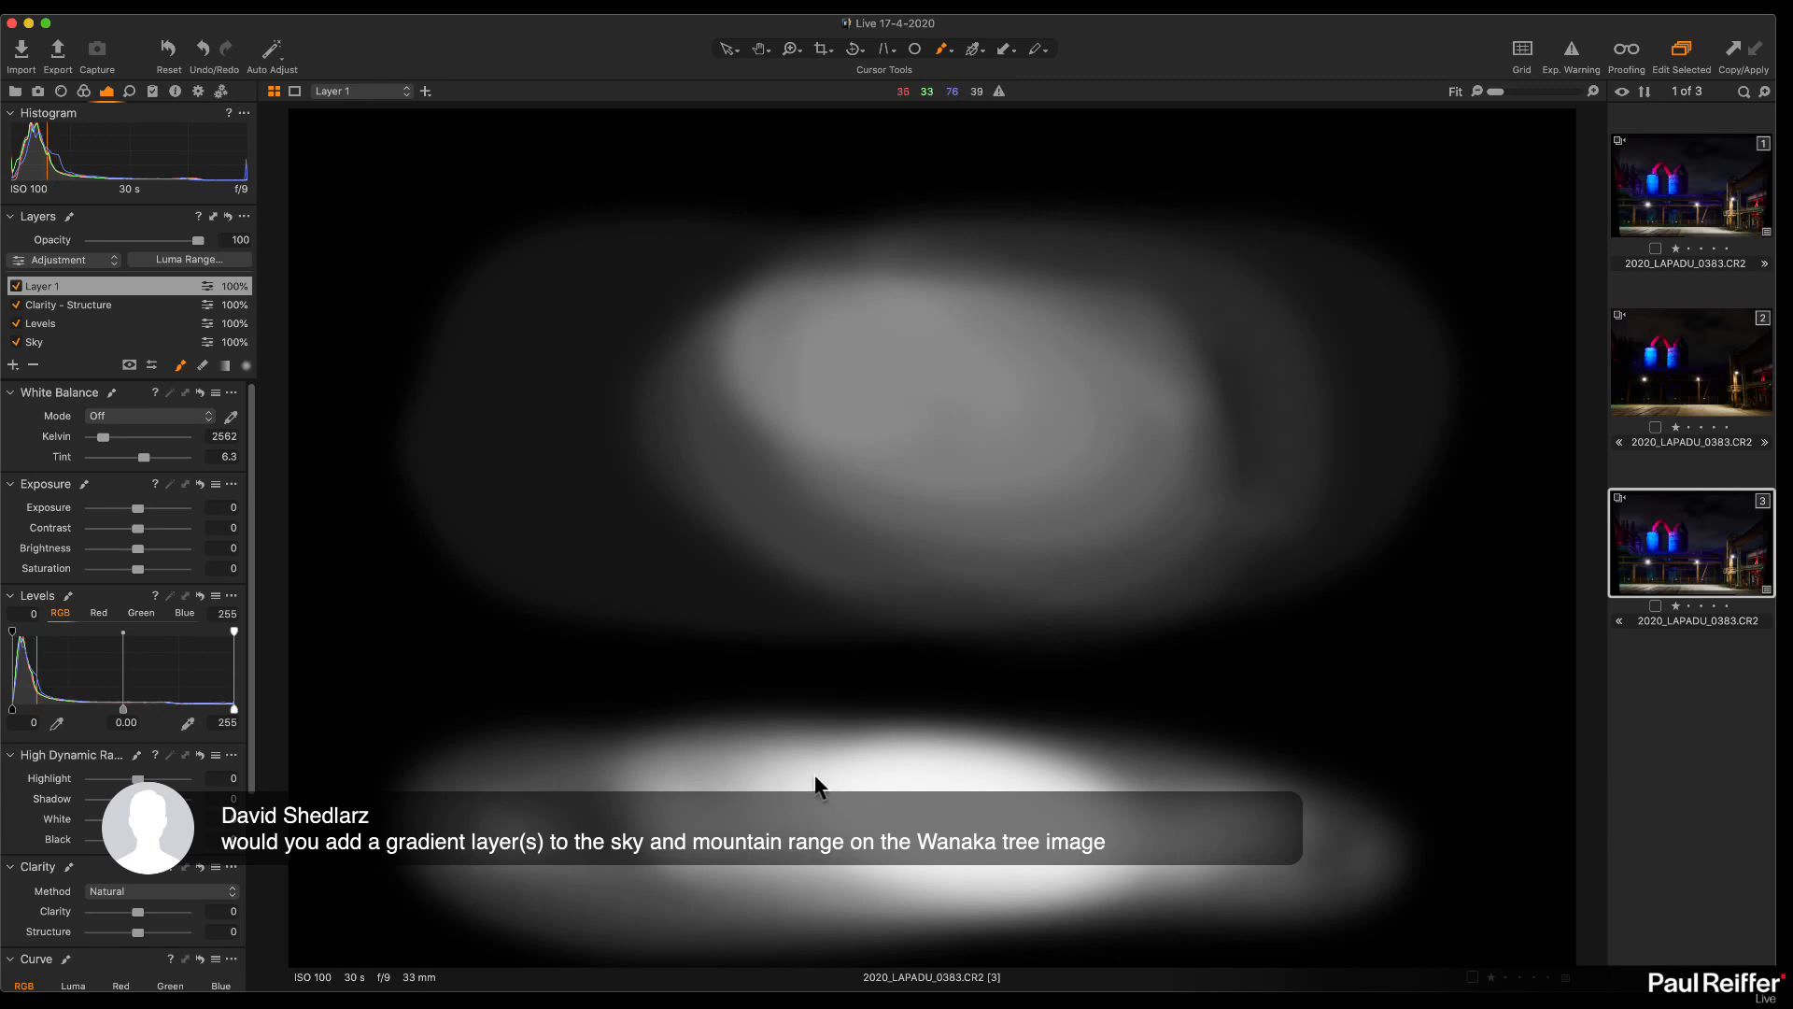
Step: Show Layer 1's mask as a red overlay on the photo and increase the brush flow
key("alt+m")
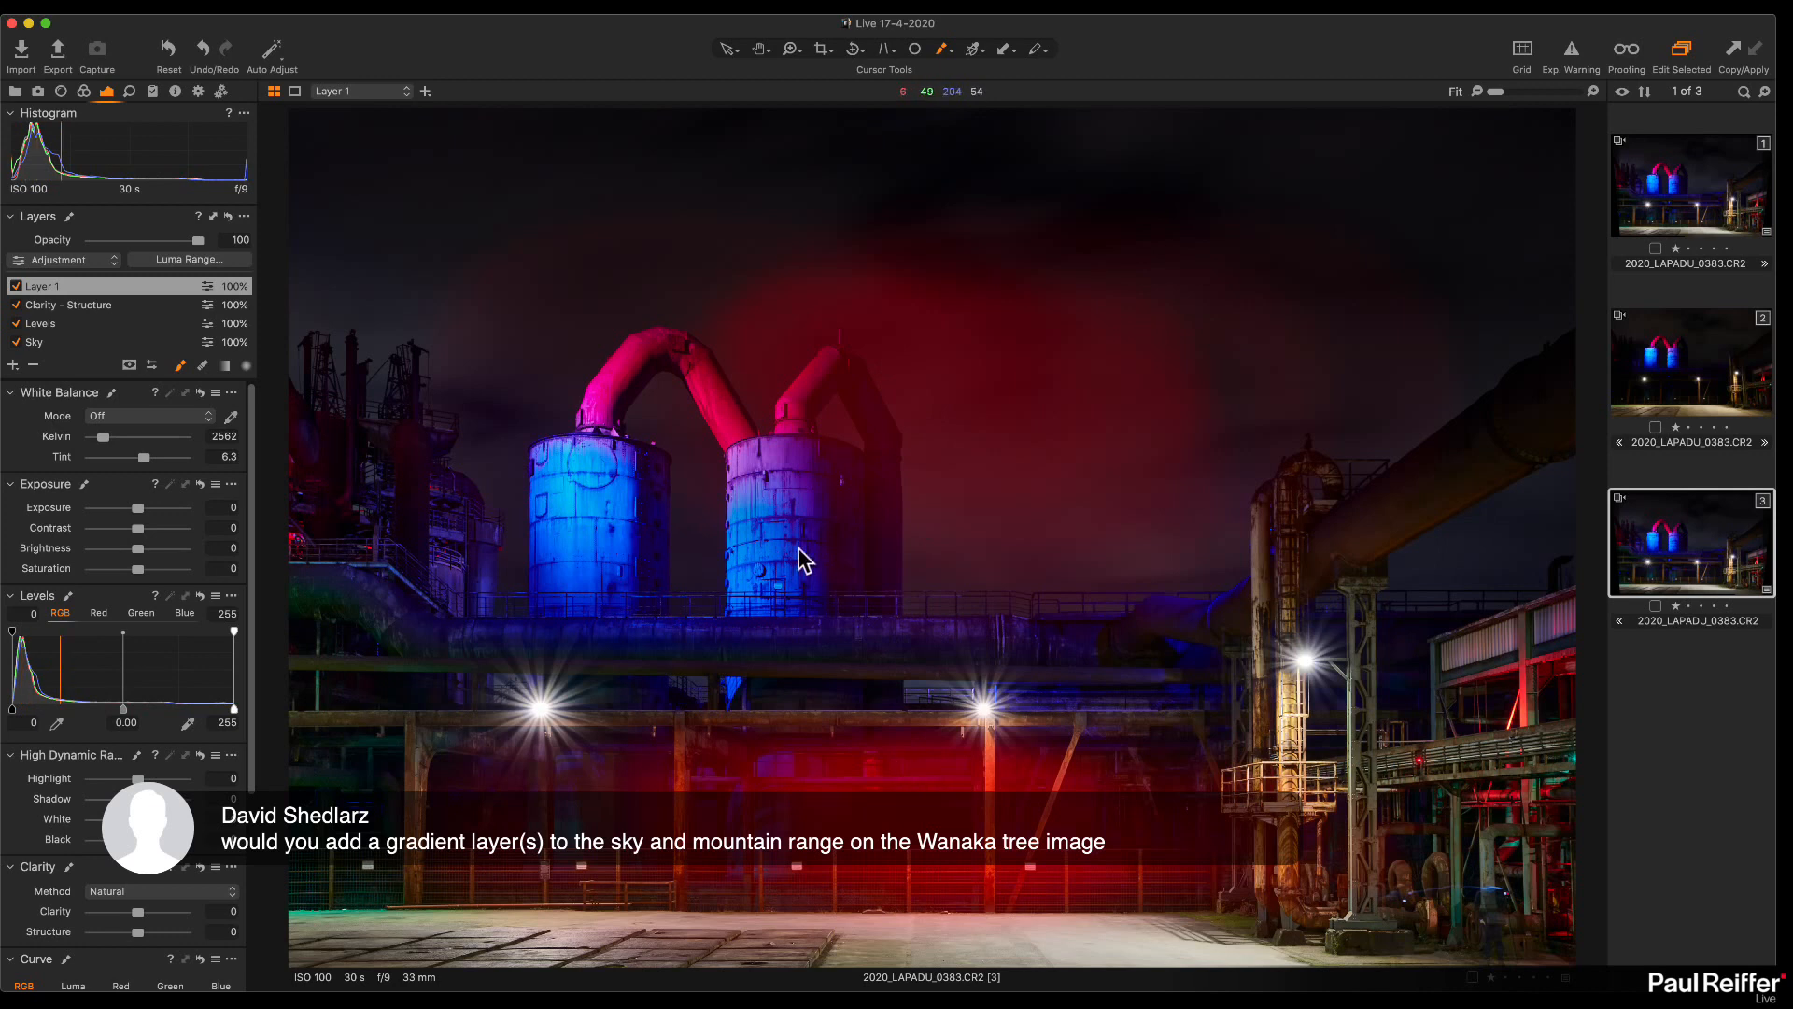
right_click(953, 424)
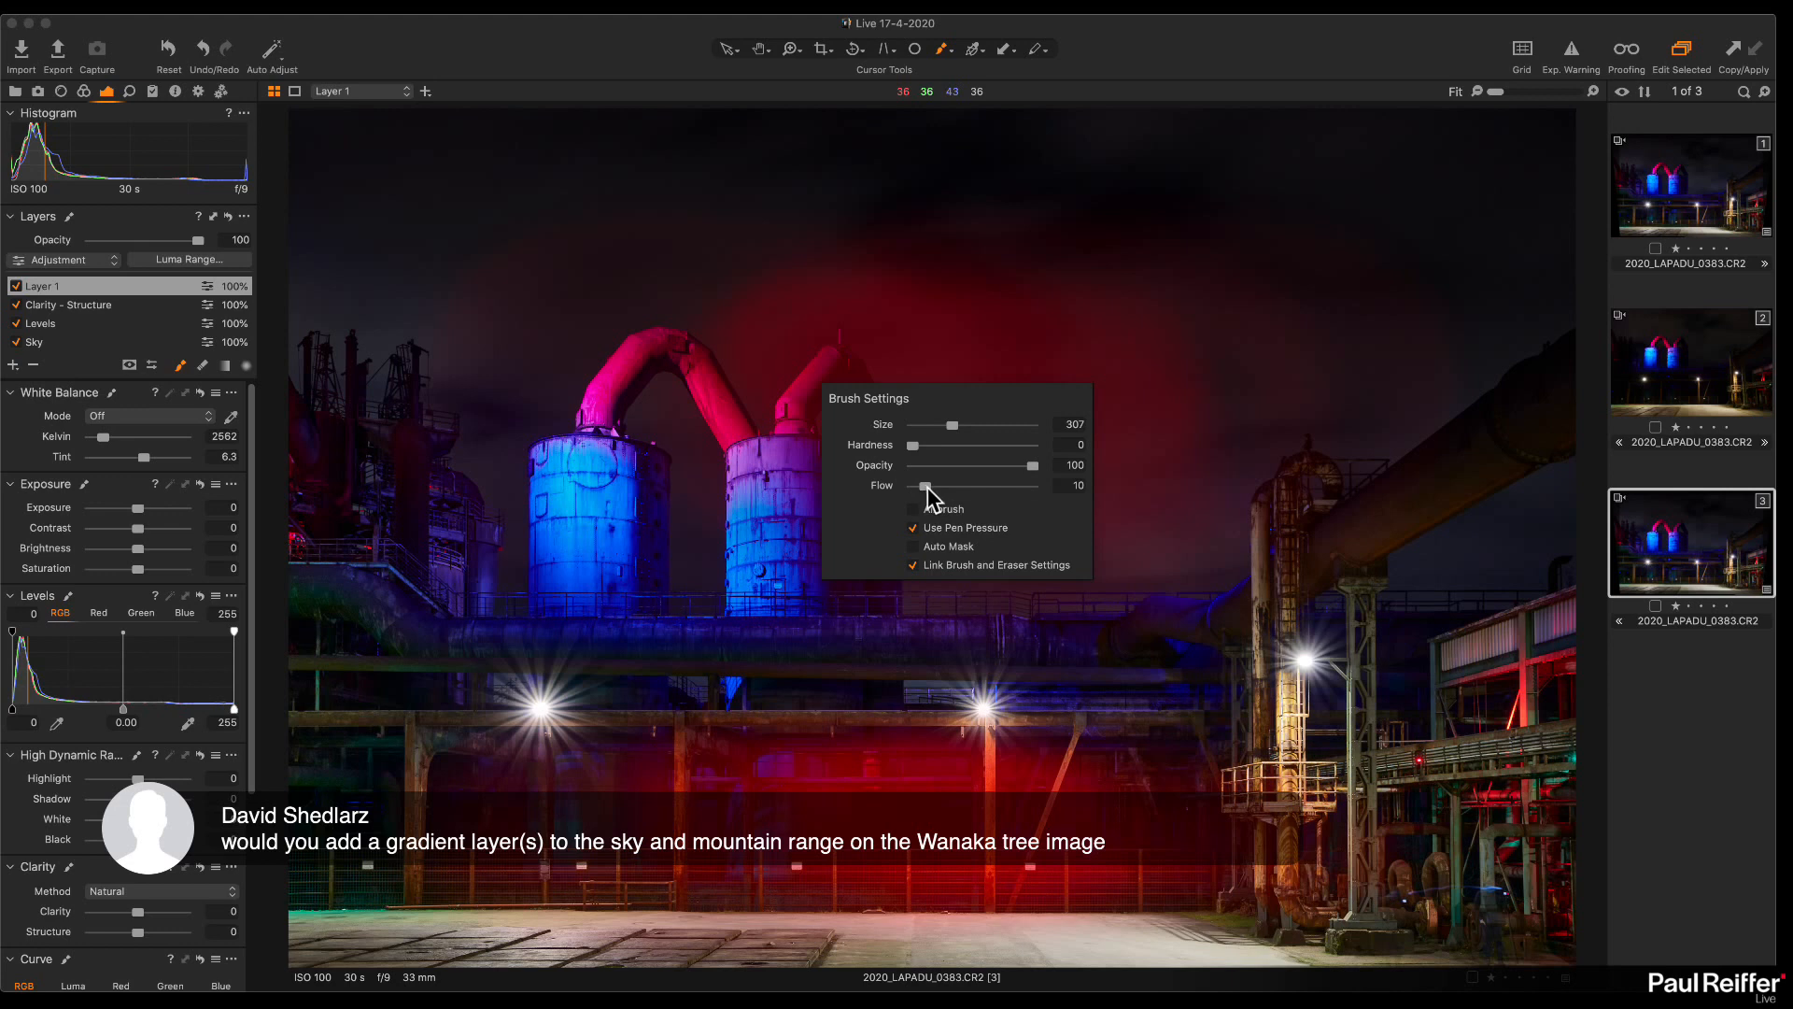
mouse_move(924, 486)
left_mouse_down()
mouse_move(1068, 480)
mouse_move(1027, 471)
left_mouse_up()
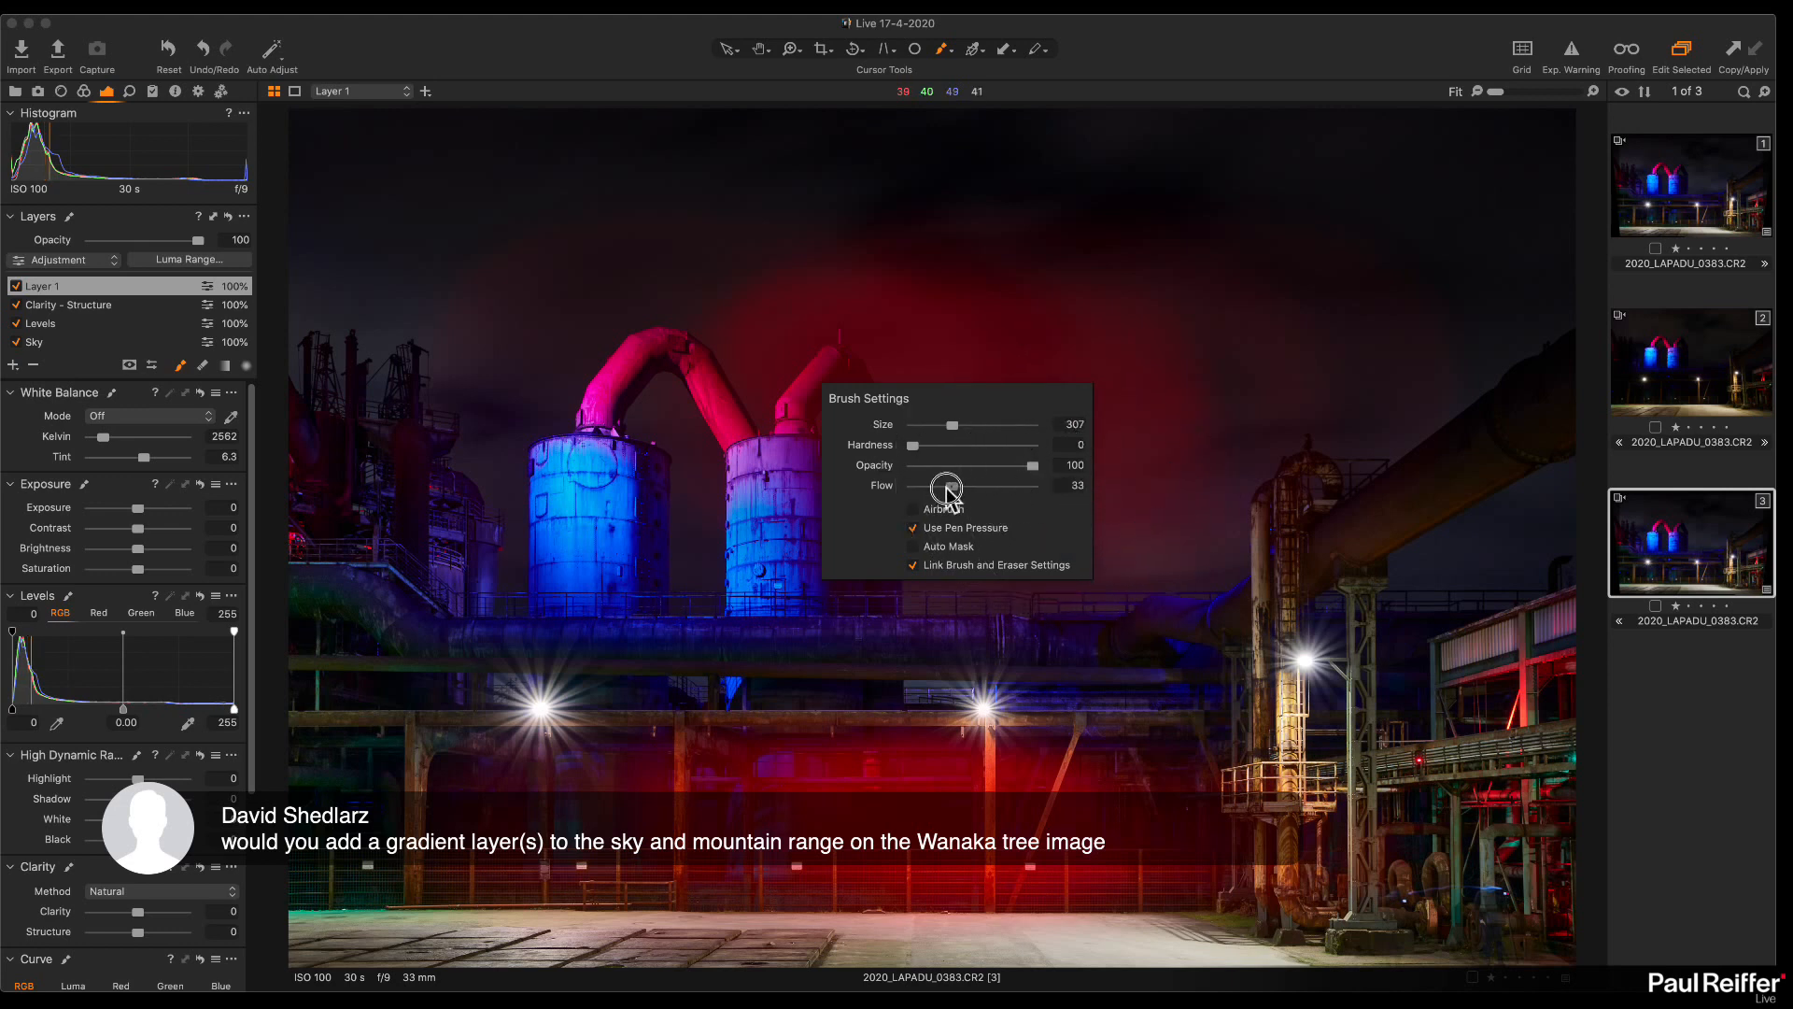
right_click(1020, 467)
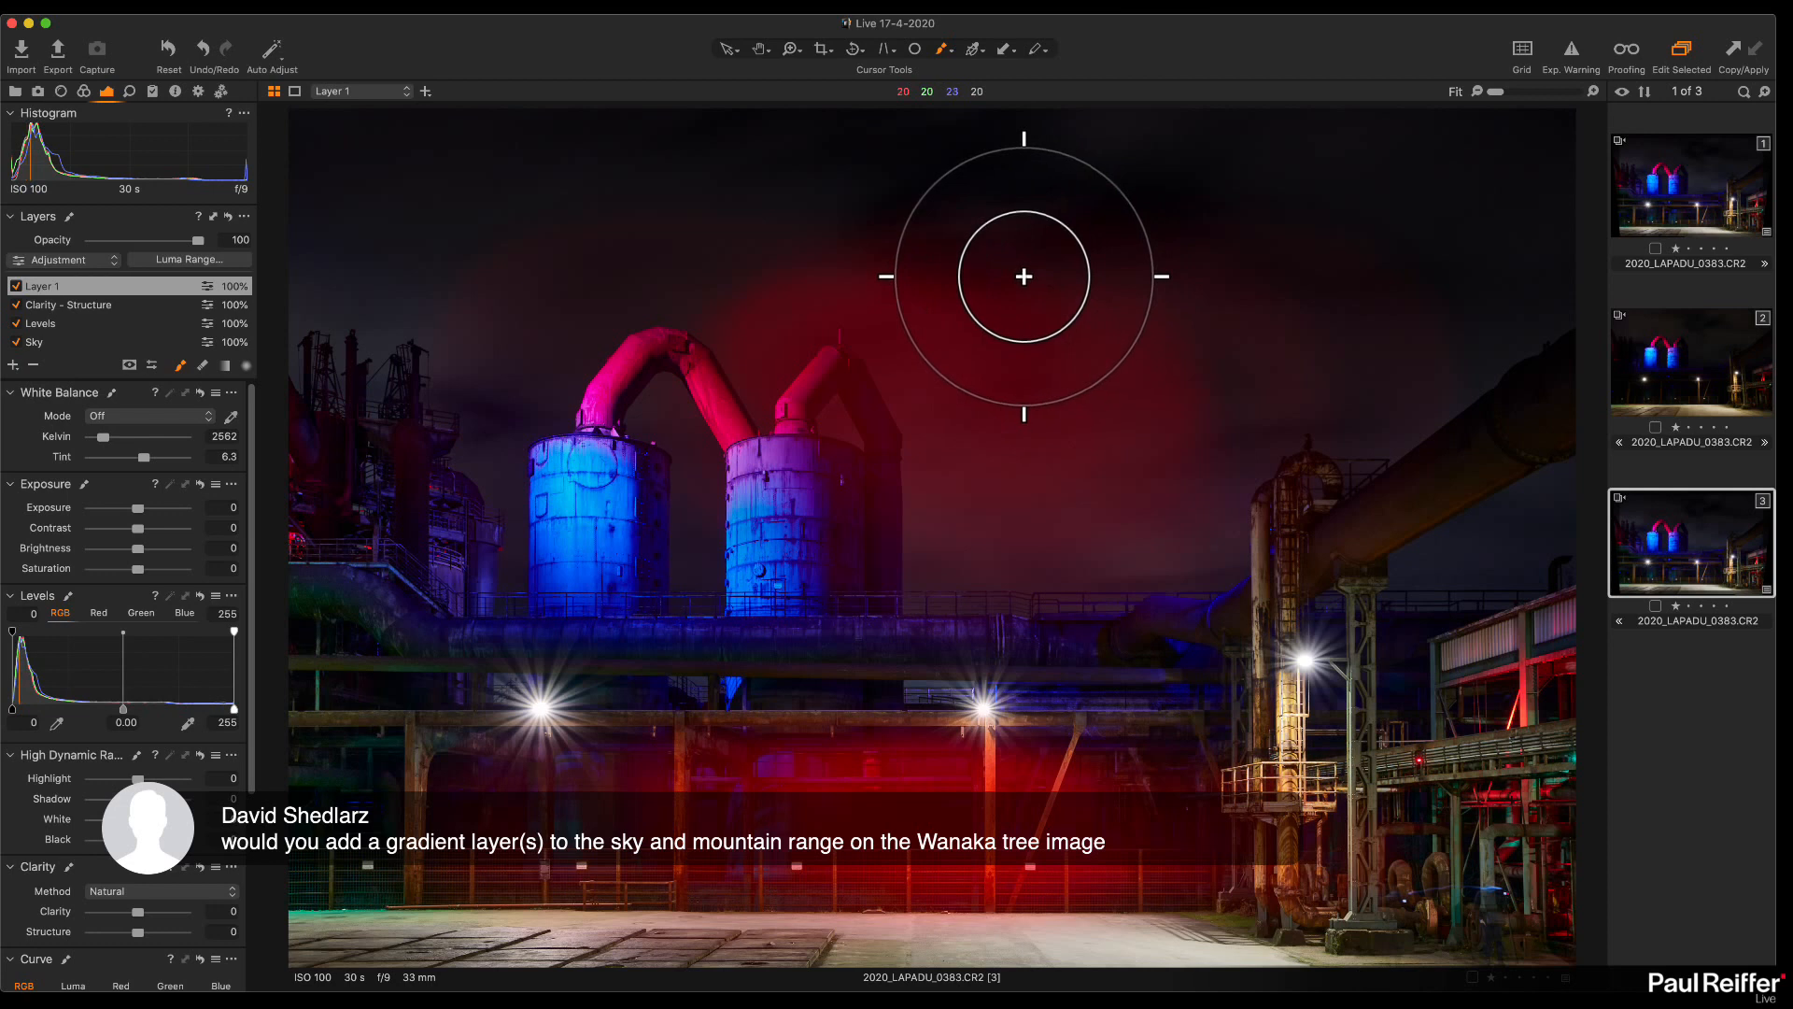
Step: Compare the opacity-built and flow-built strokes in Layer 1's grayscale mask and return to the photo view
key("m")
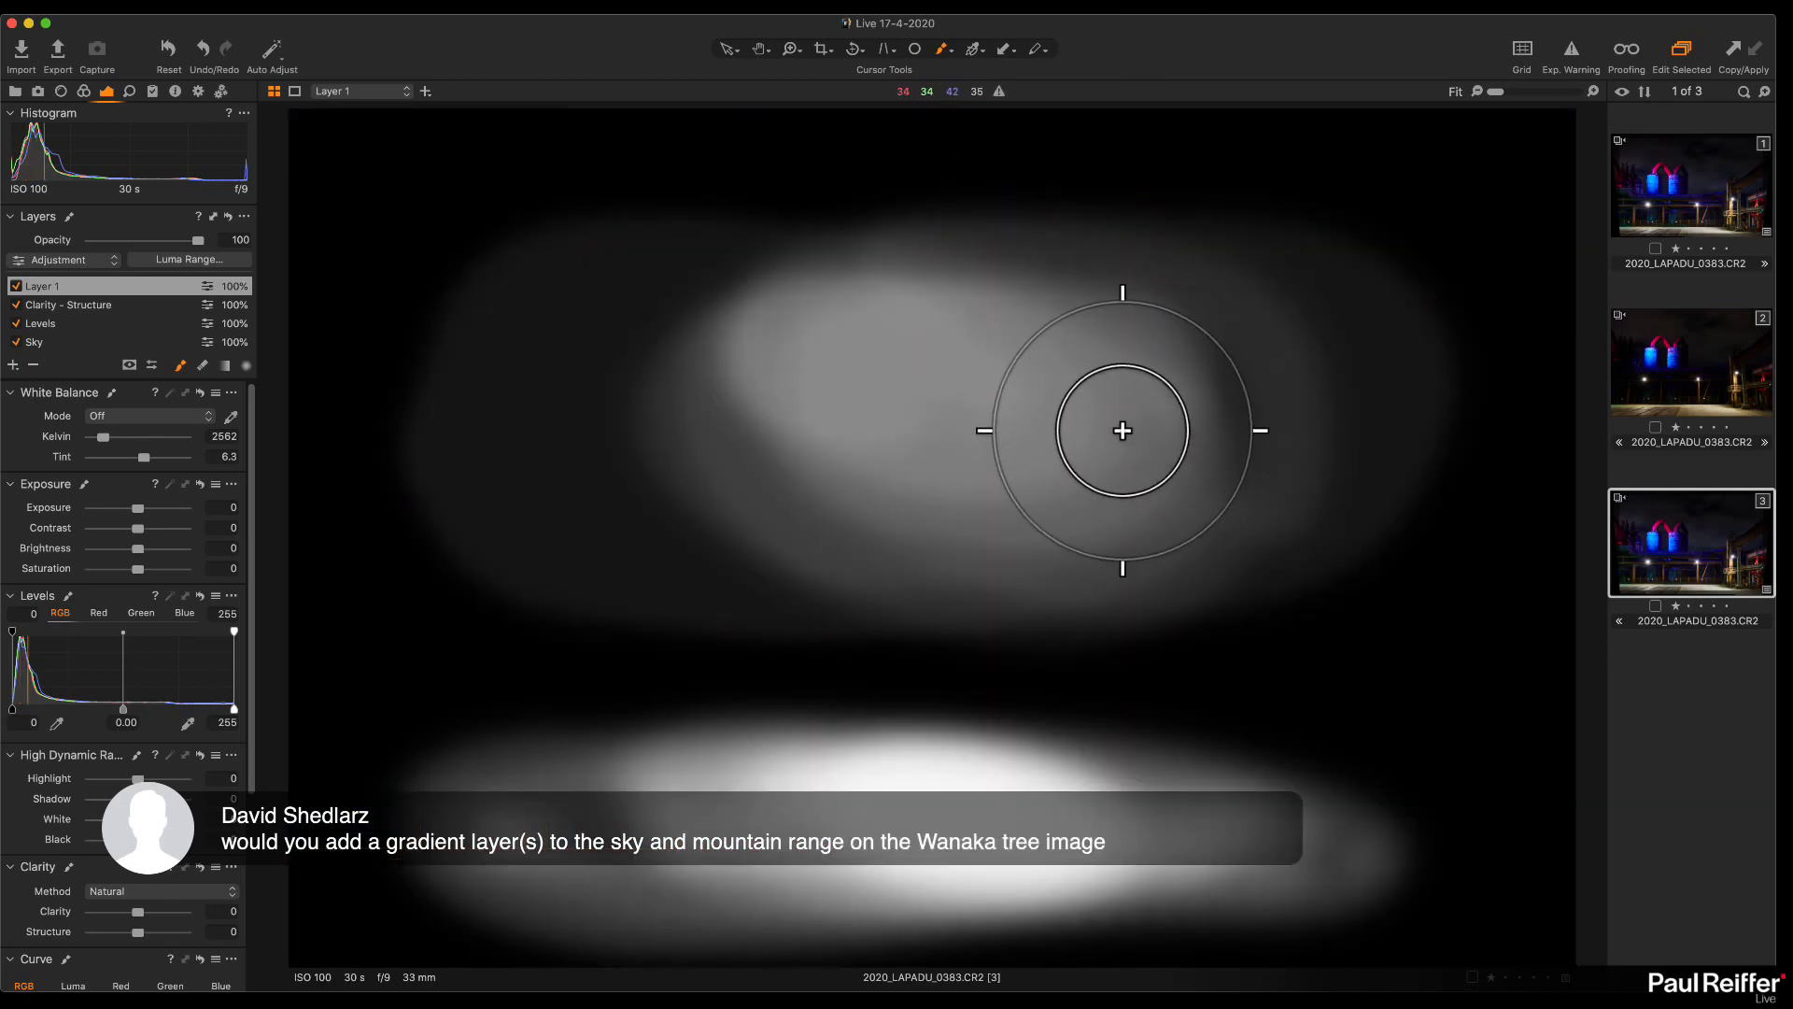
right_click(775, 317)
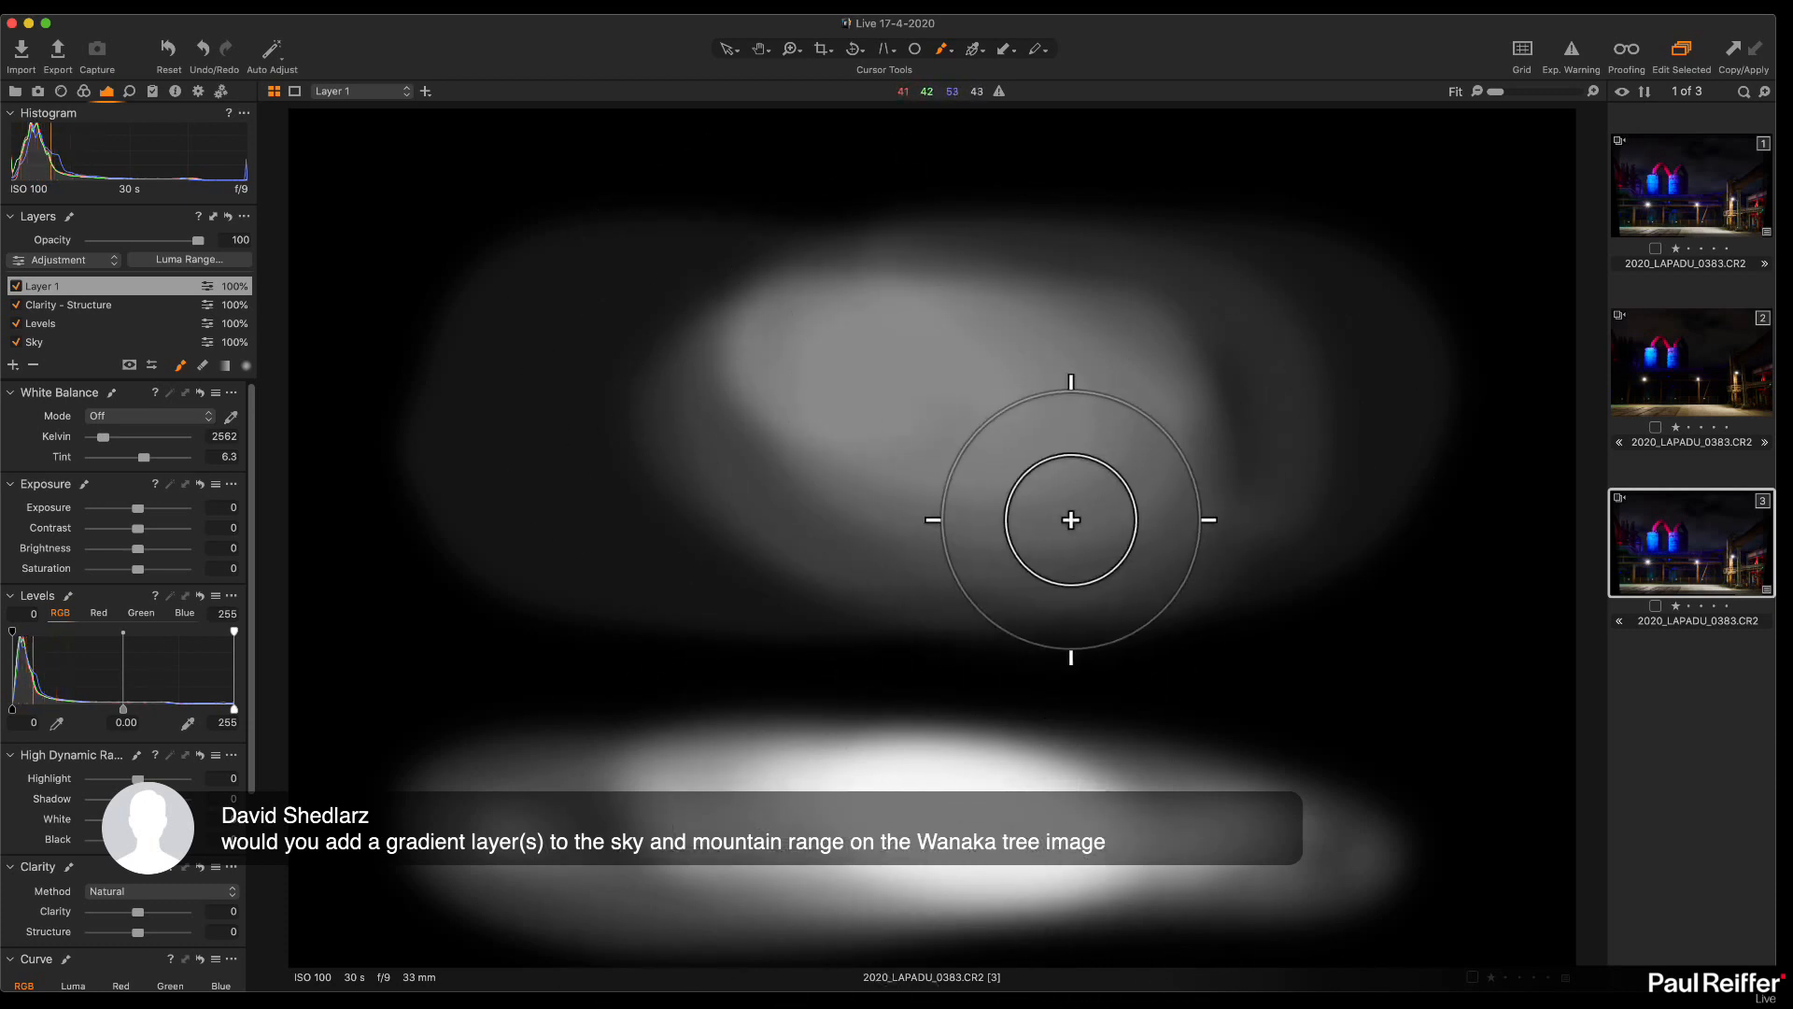
key("m")
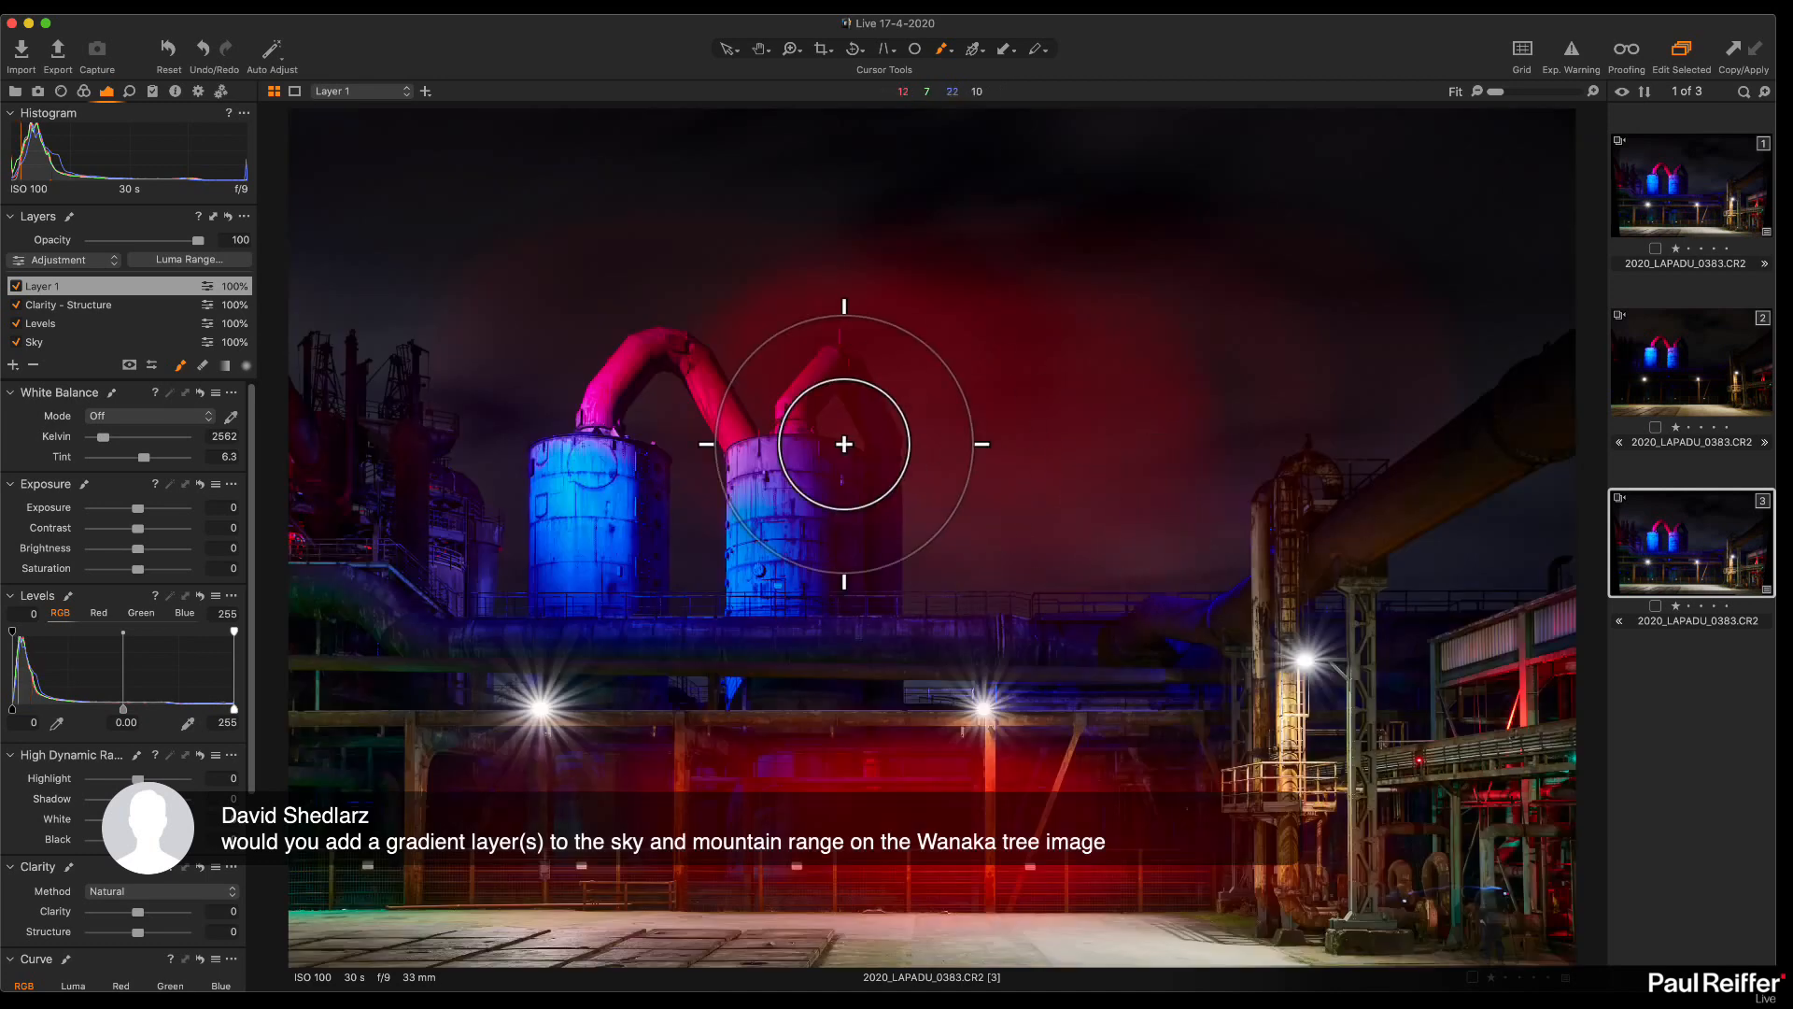